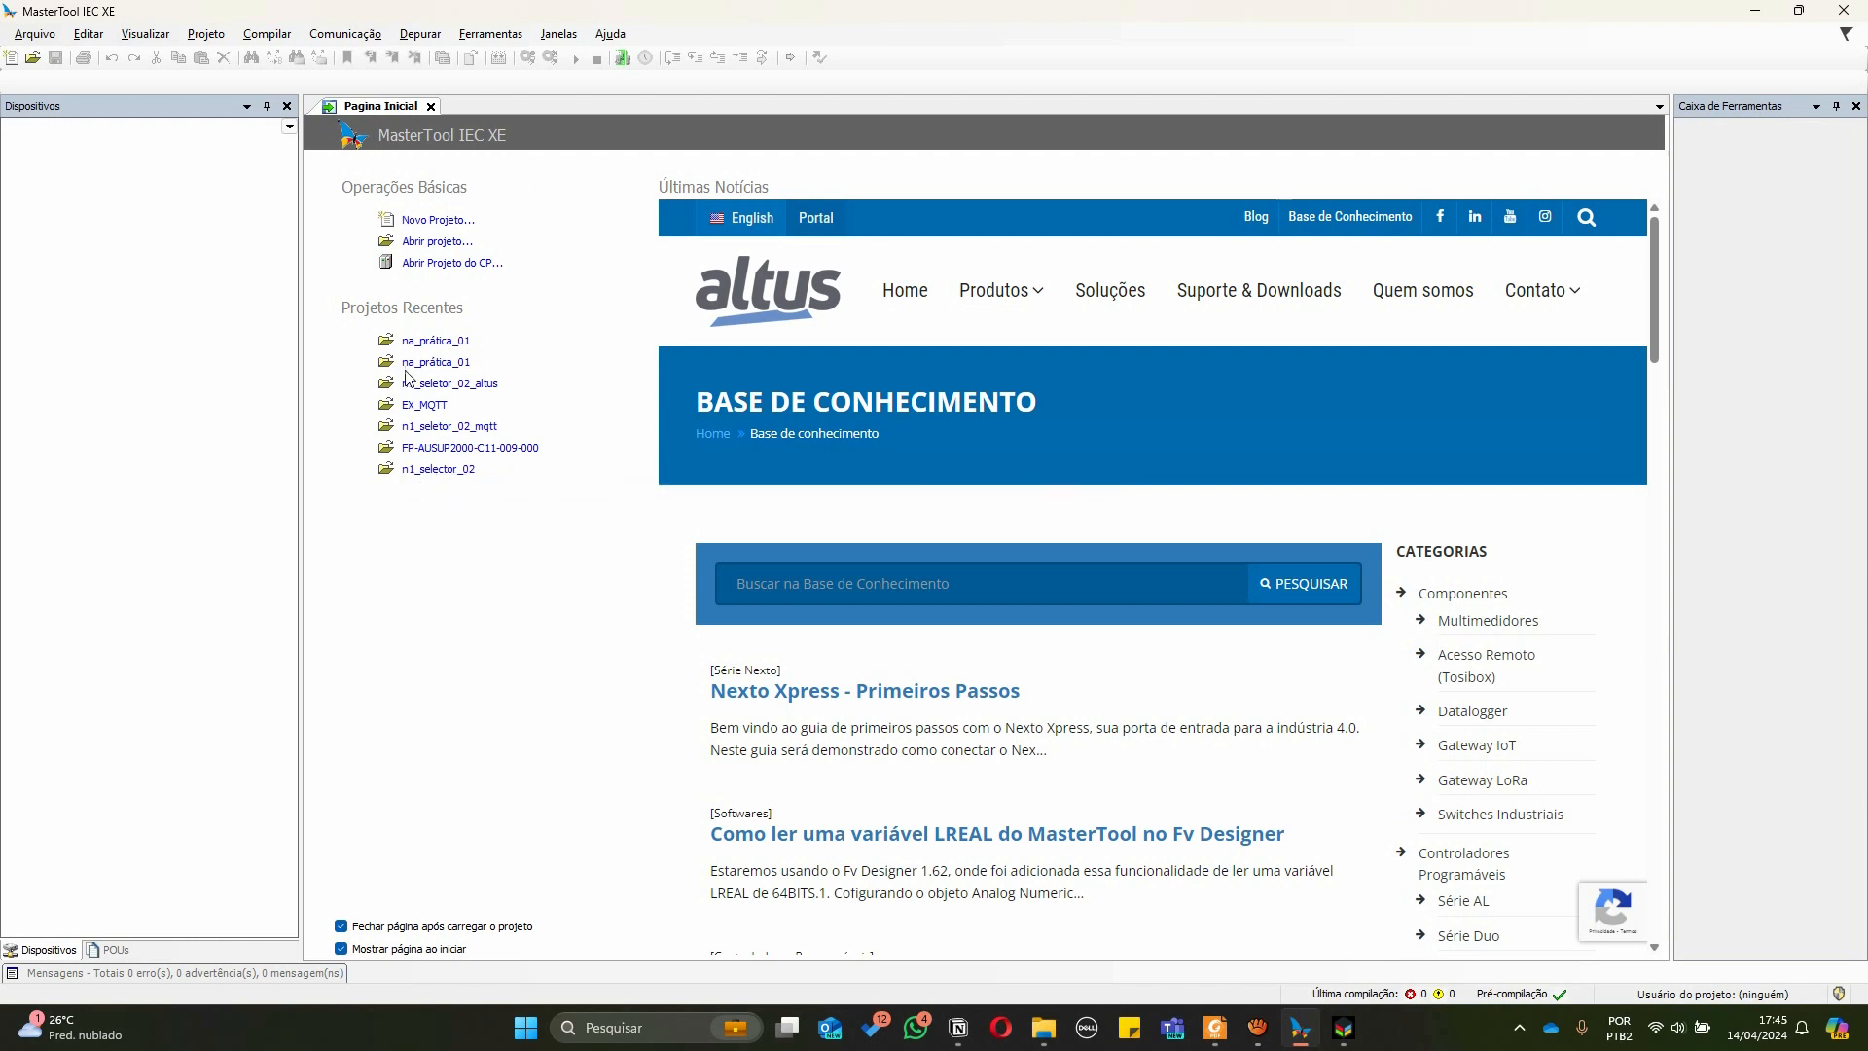
# Start a new project from the MasterTool standard project template and browse for its location in the Documentos folder
pyautogui.click(431, 222)
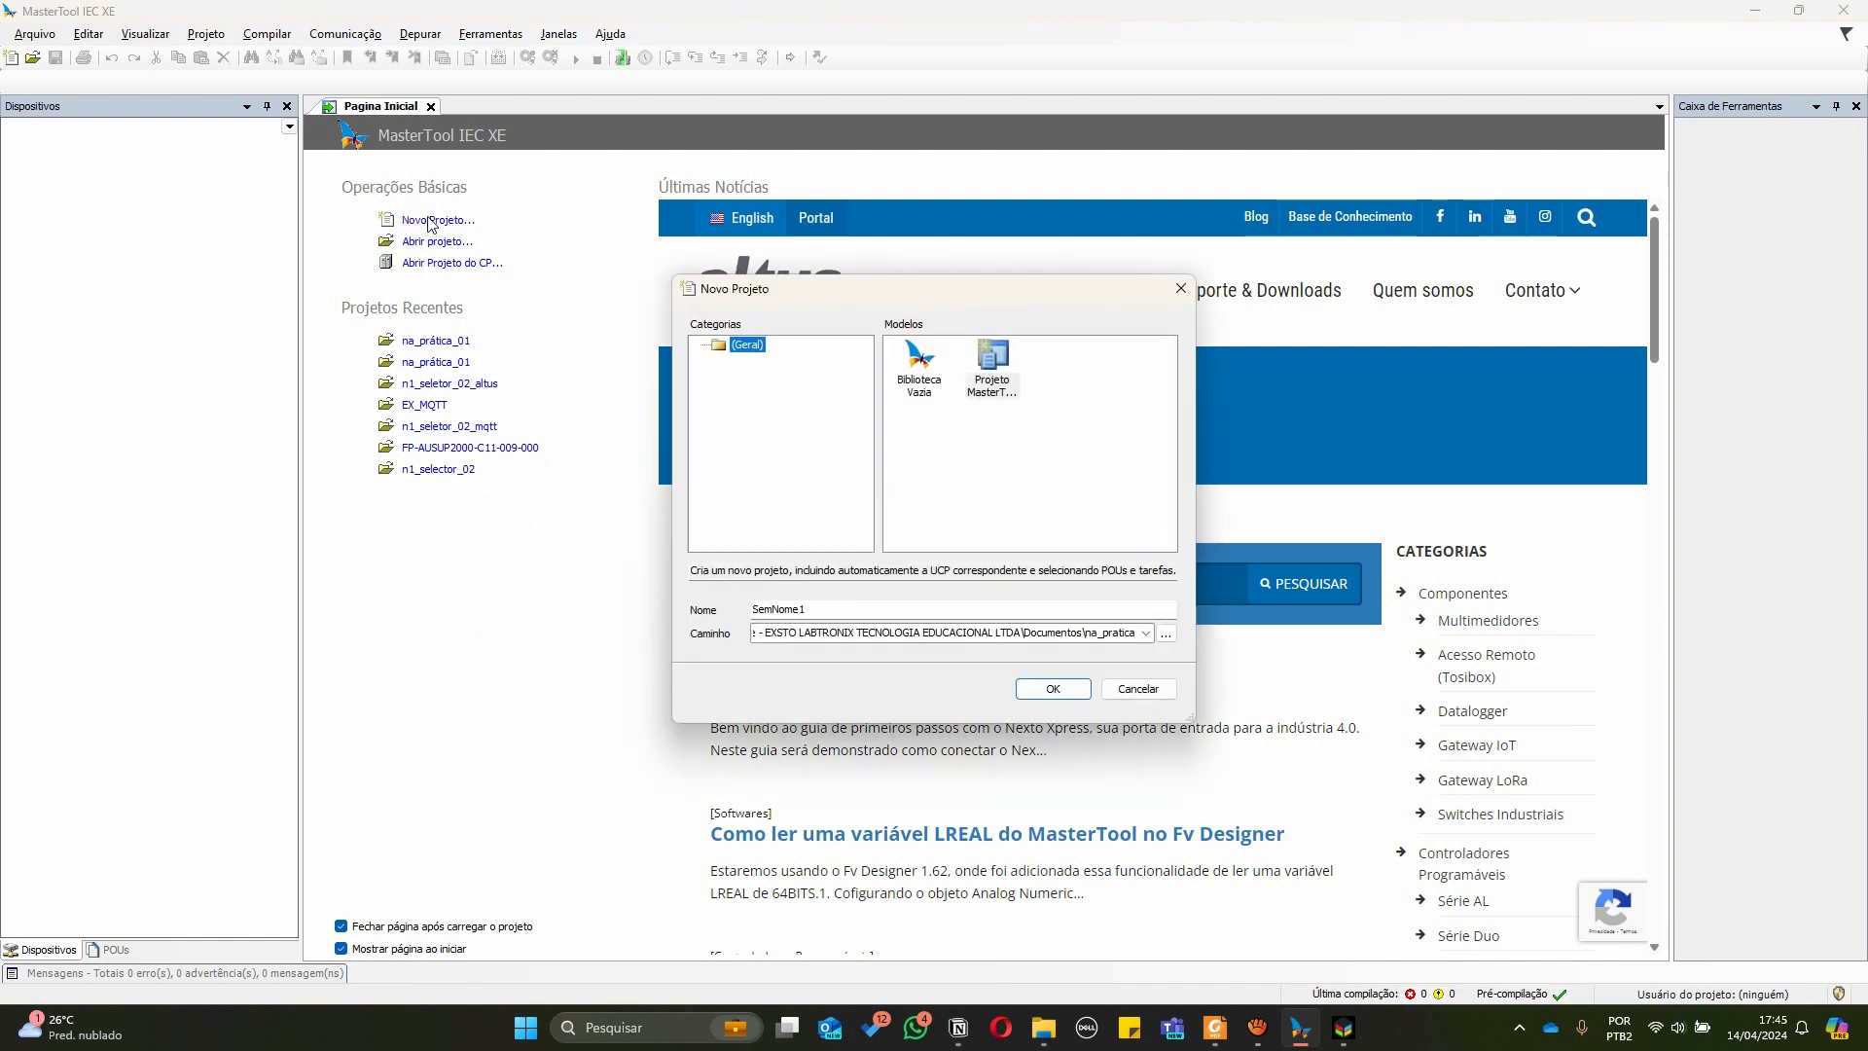
pyautogui.click(994, 385)
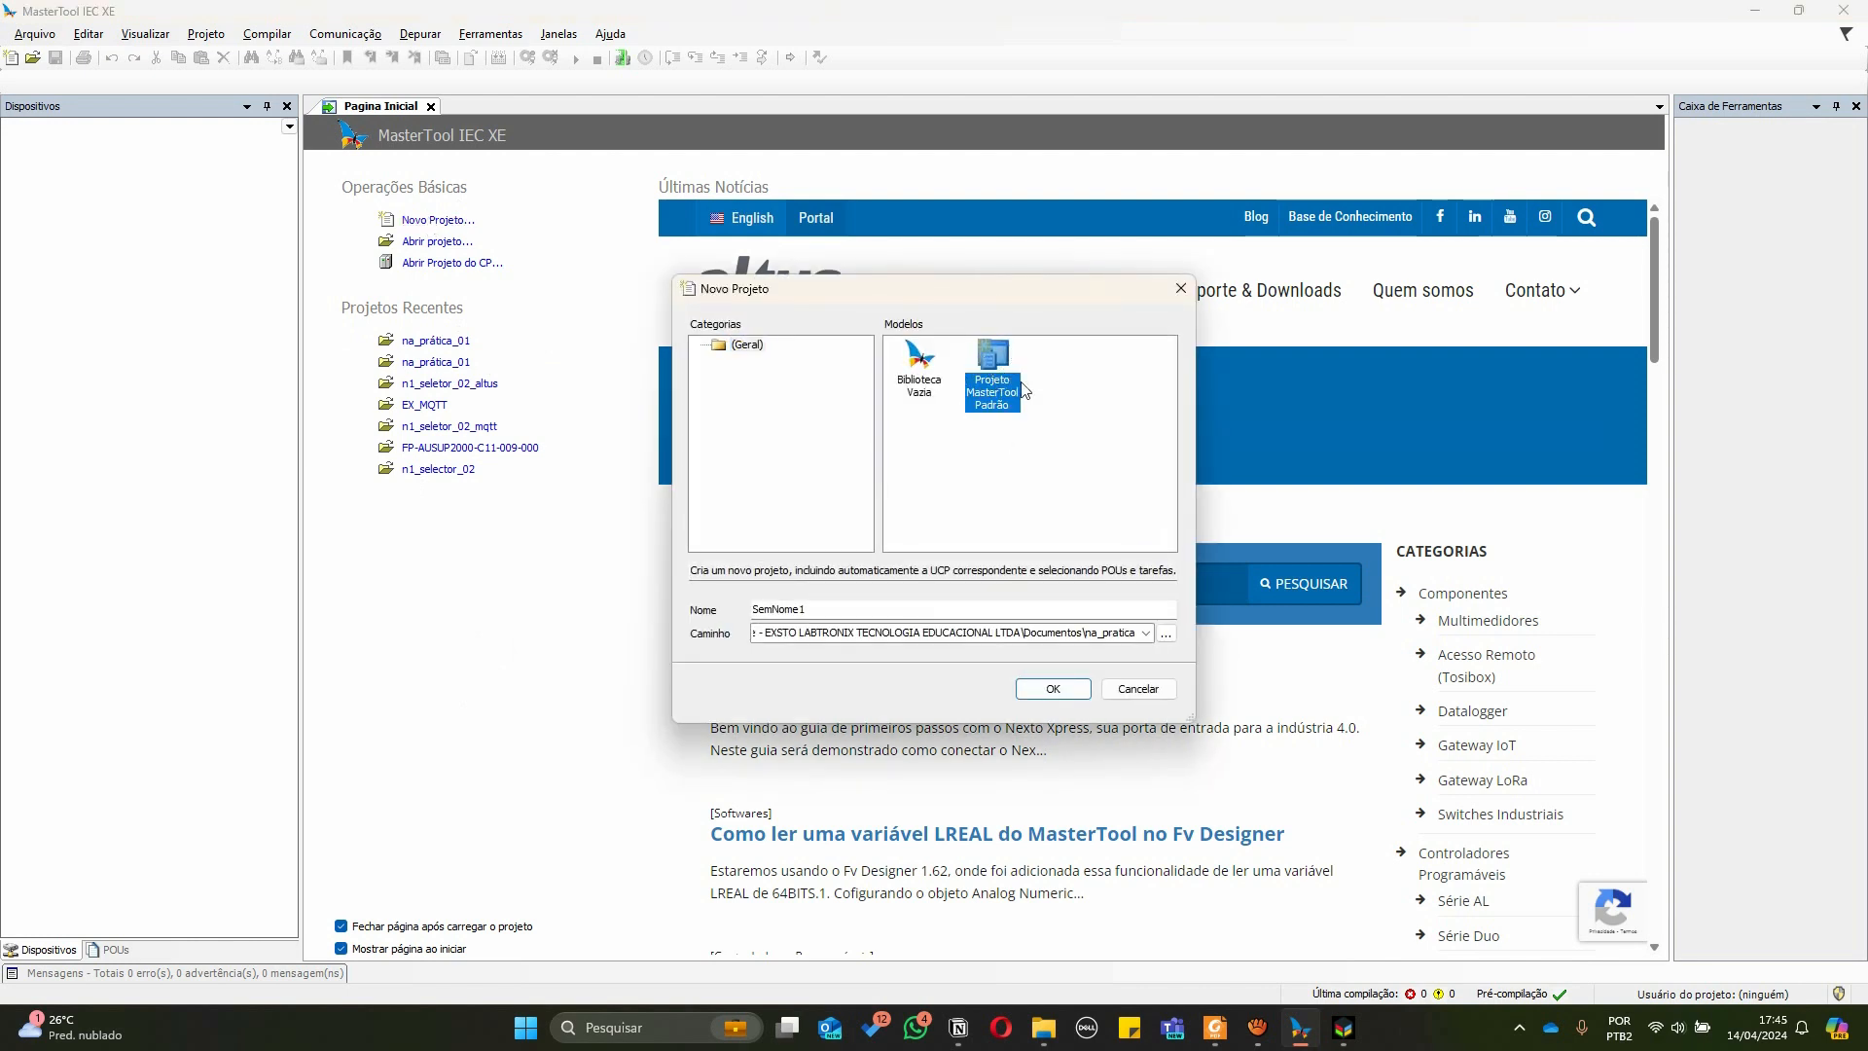
pyautogui.click(1167, 634)
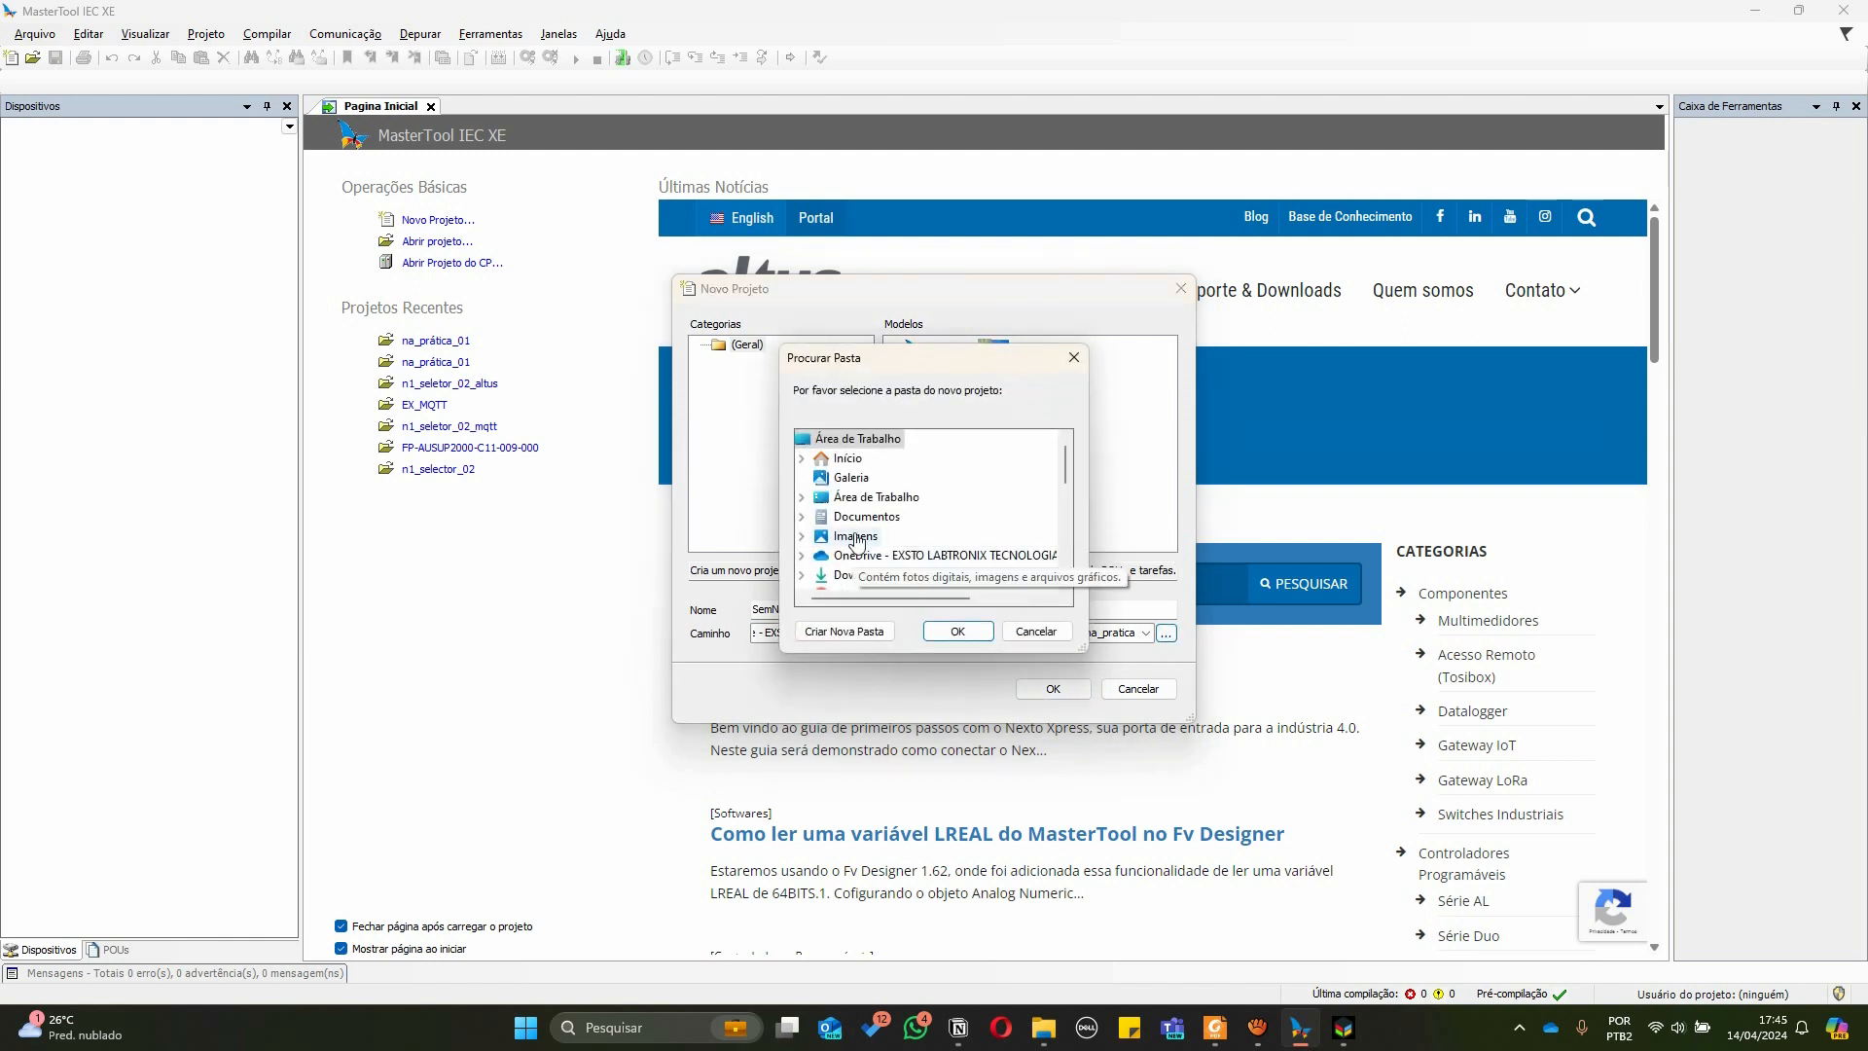
pyautogui.click(877, 465)
pyautogui.doubleClick(879, 467)
pyautogui.click(802, 439)
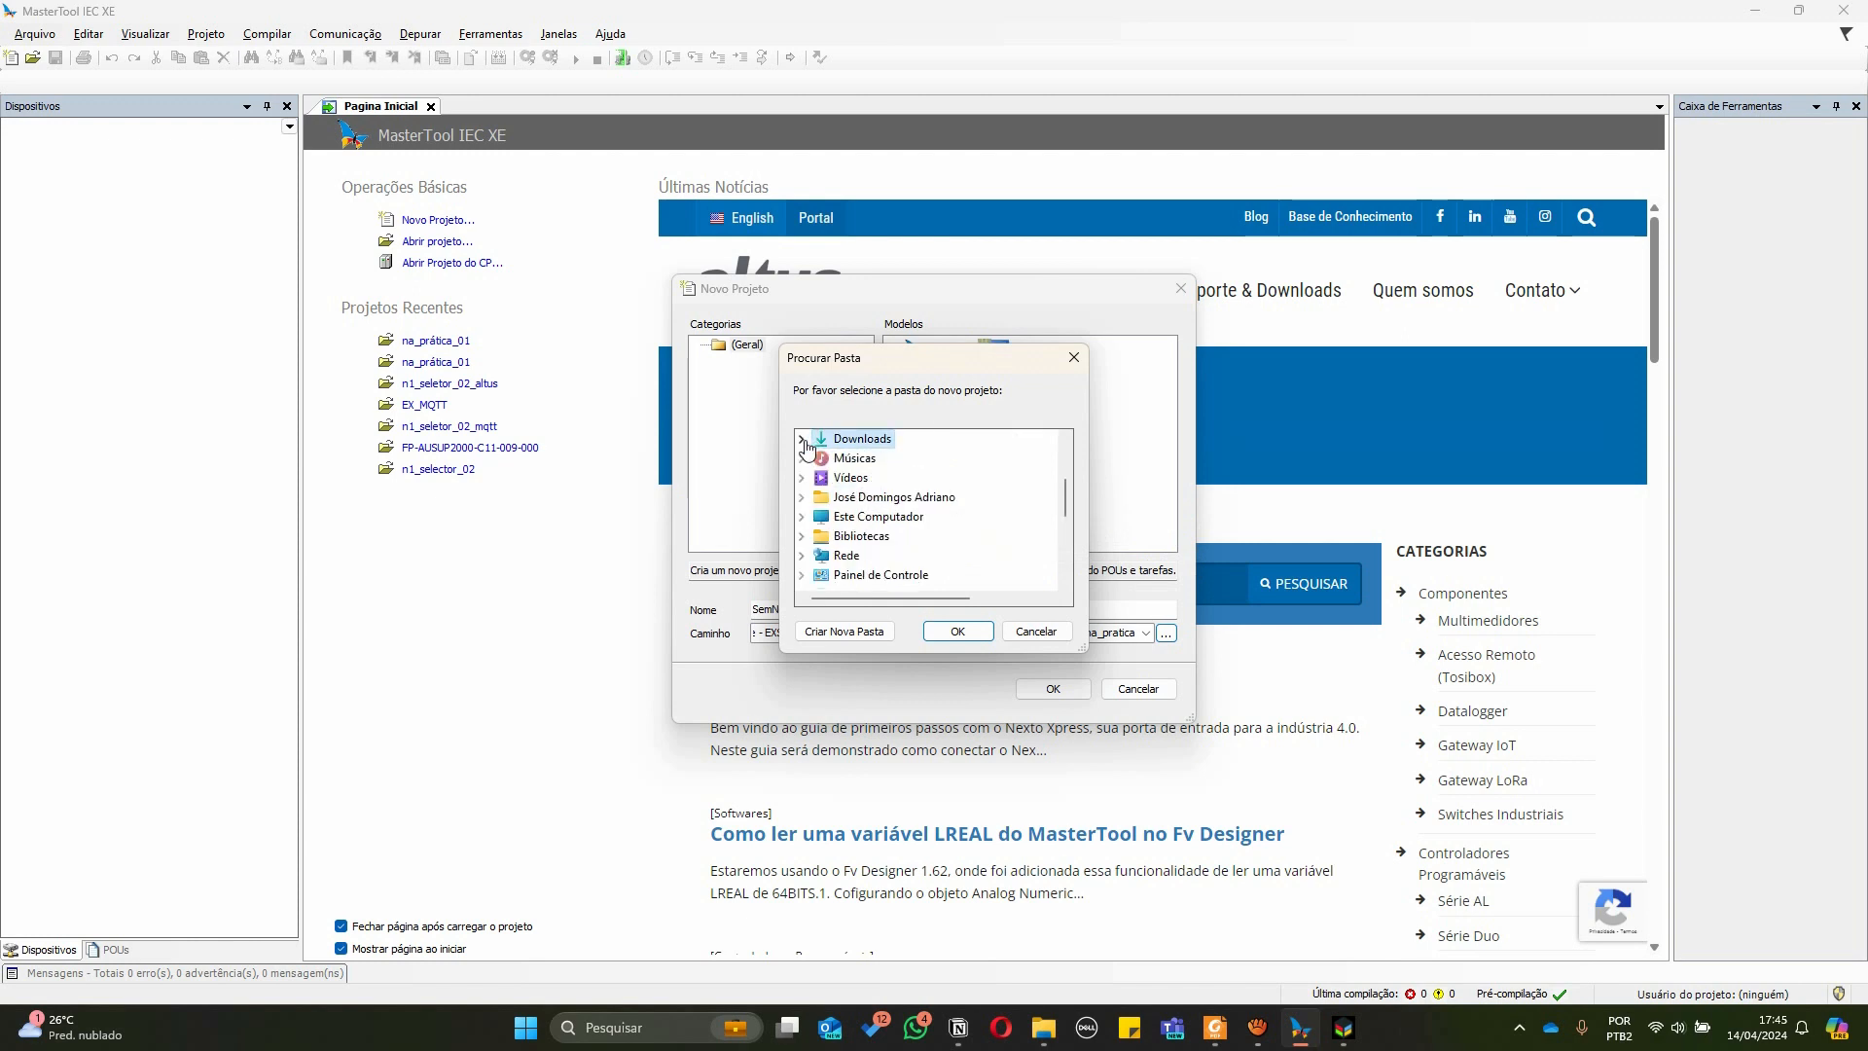
pyautogui.scroll(2, 906, 479)
pyautogui.click(819, 500)
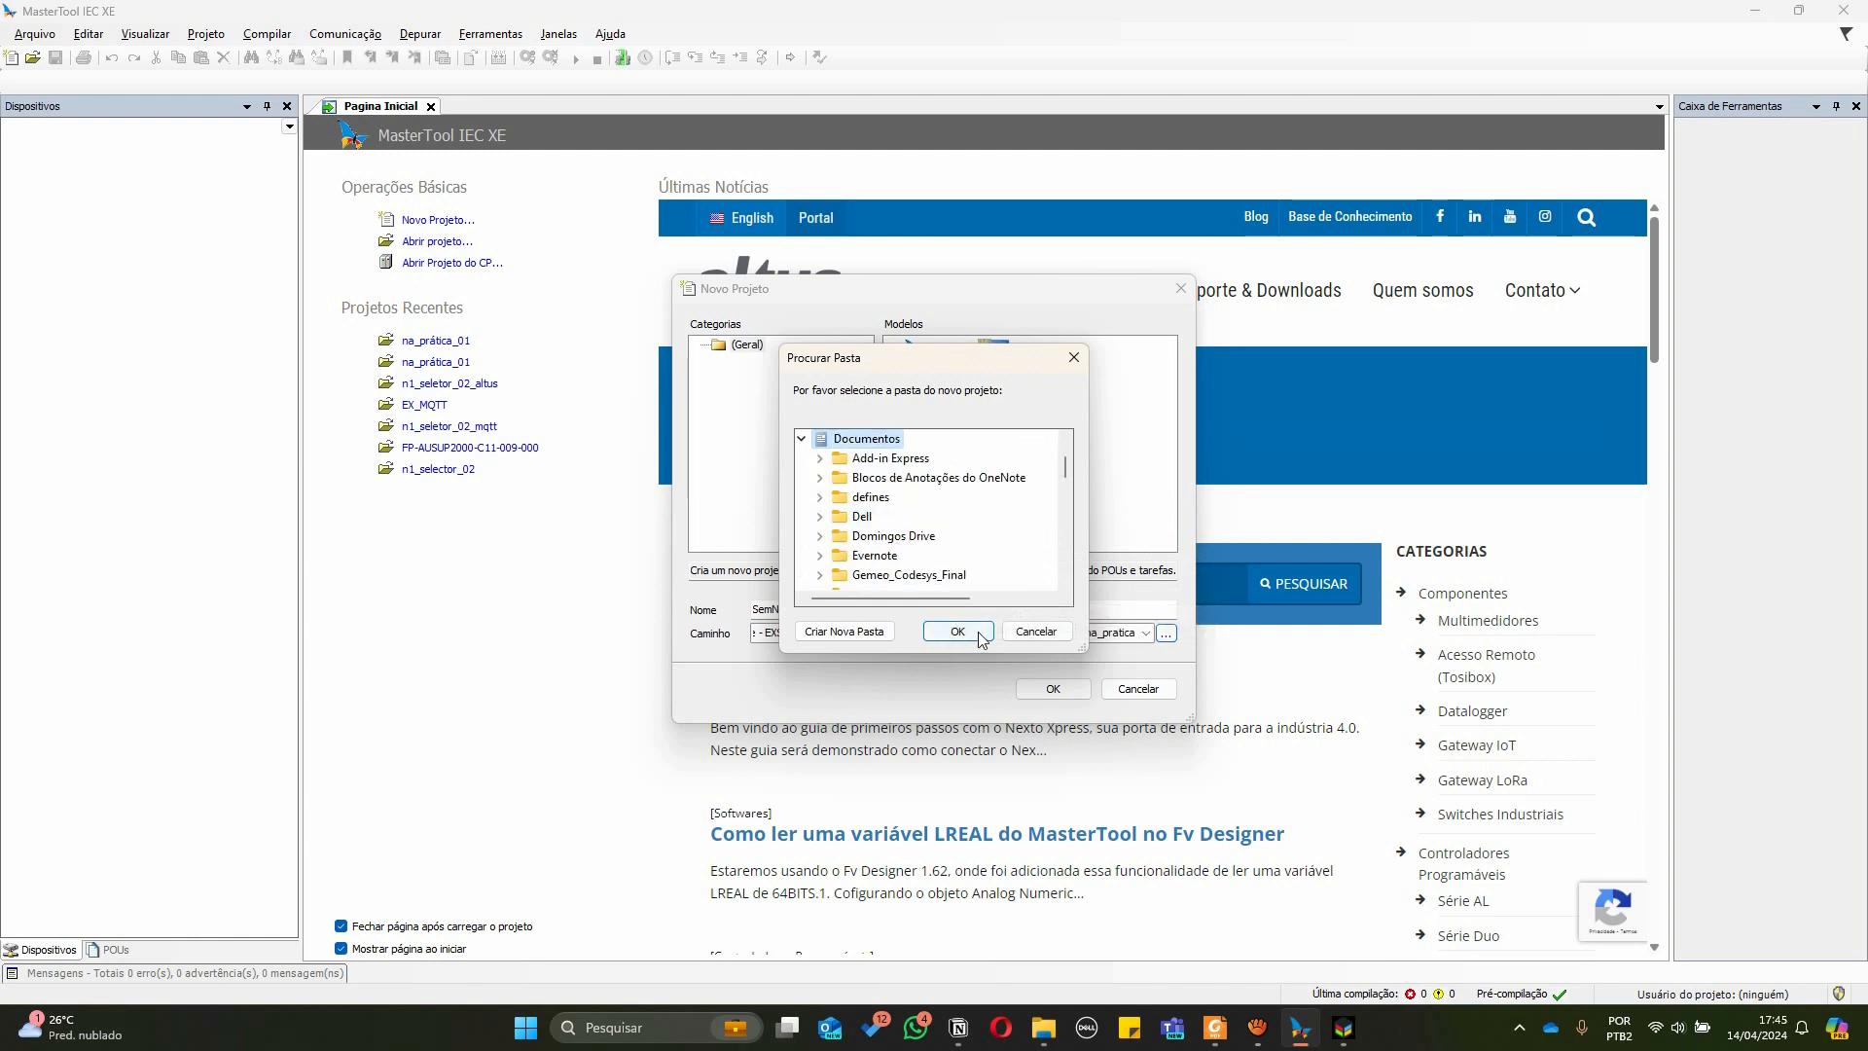
# Create a new folder named Tutorial inside Documentos and choose it as the project path
pyautogui.click(869, 634)
pyautogui.write('Tutut')
pyautogui.write('i')
pyautogui.press('BackSpace')
pyautogui.press('BackSpace')
pyautogui.press('BackSpace')
pyautogui.press('BackSpace')
pyautogui.write('rial')
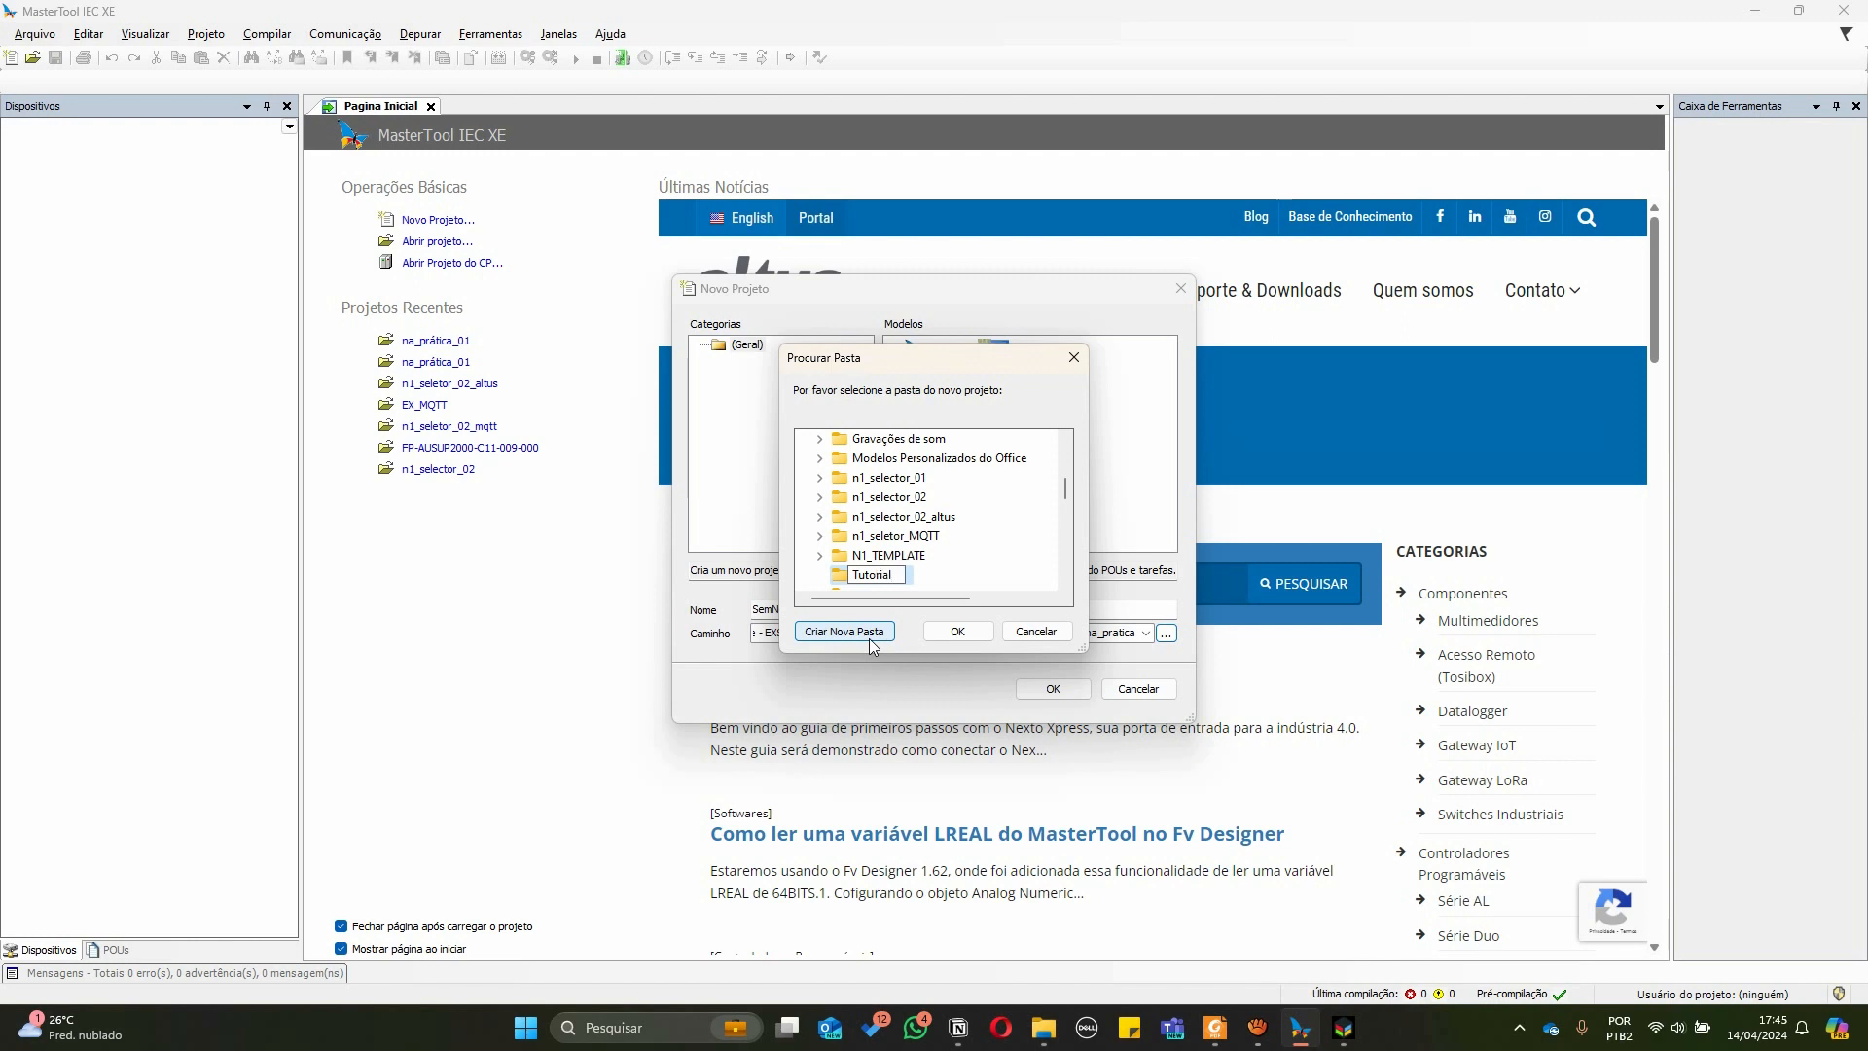
pyautogui.press('Escape')
pyautogui.scroll(-4, 941, 492)
pyautogui.scroll(2, 928, 507)
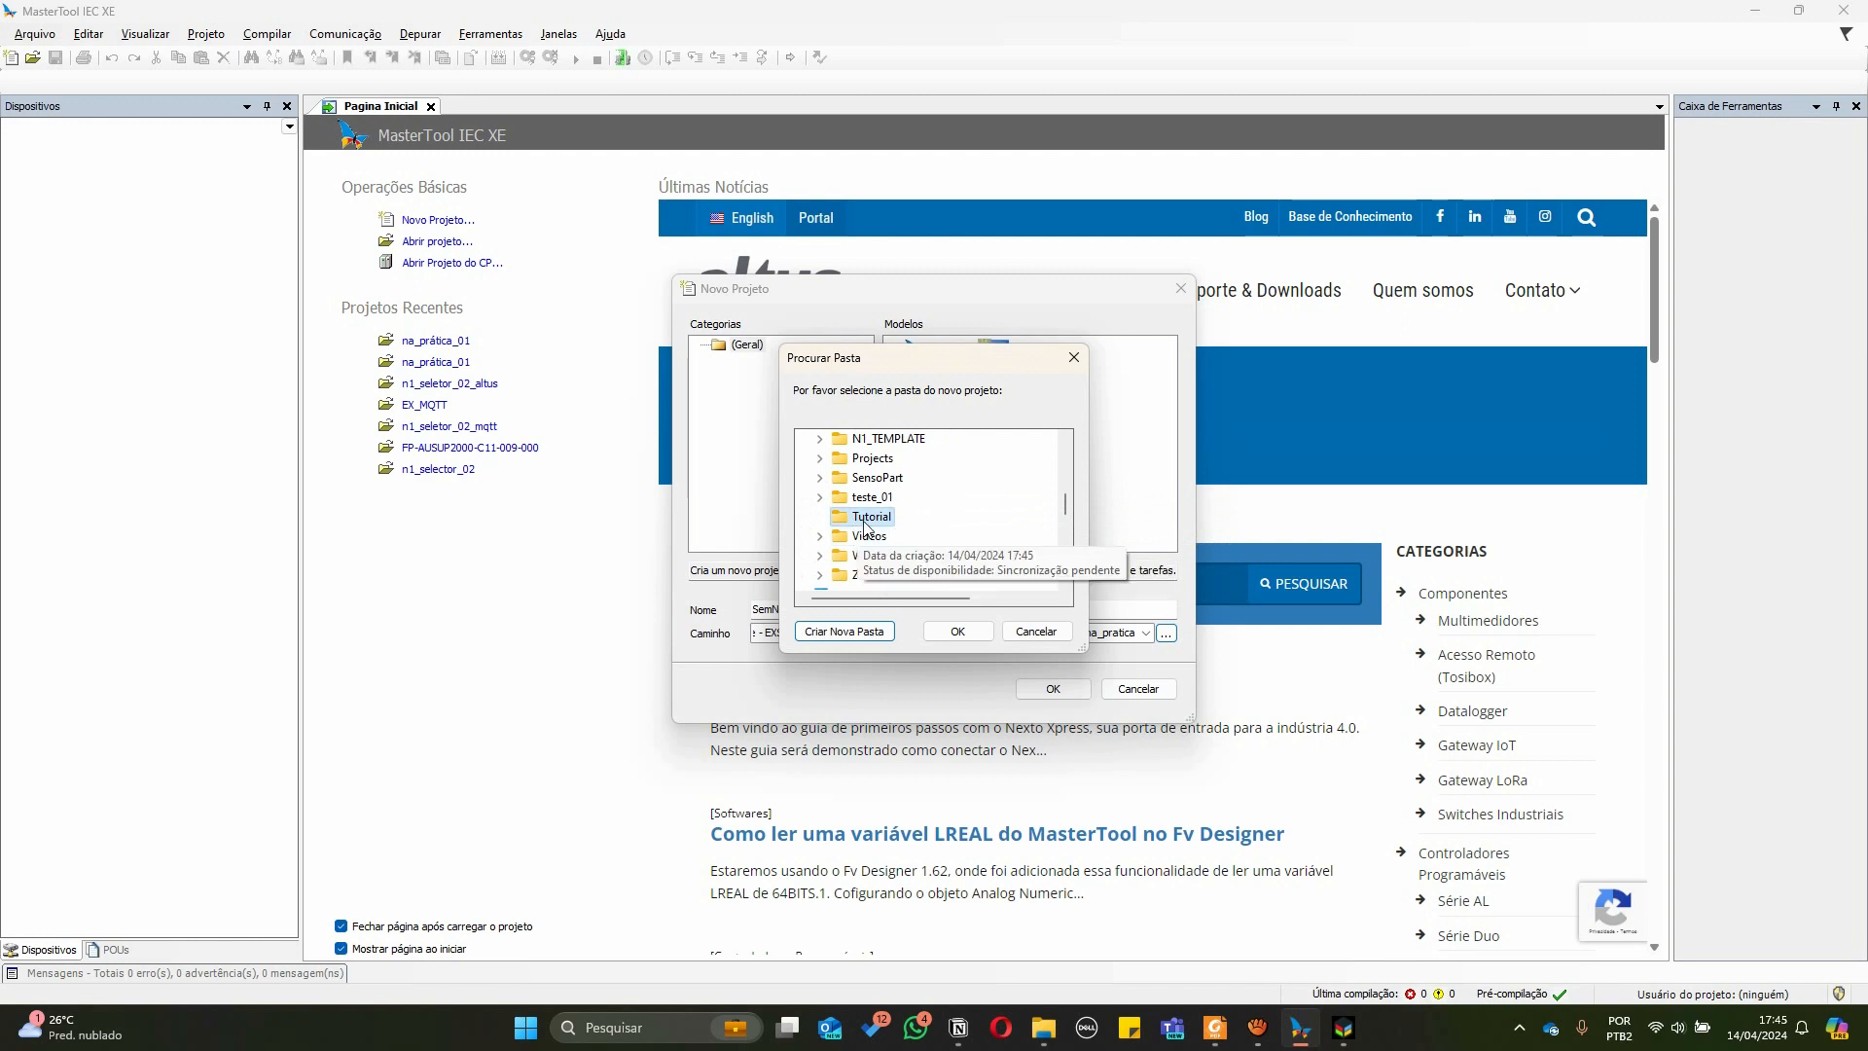
pyautogui.click(956, 632)
# Name the project tutorial_01 and confirm its creation
pyautogui.moveTo(802, 613); pyautogui.dragTo(754, 613)
pyautogui.write('tutorial_01')
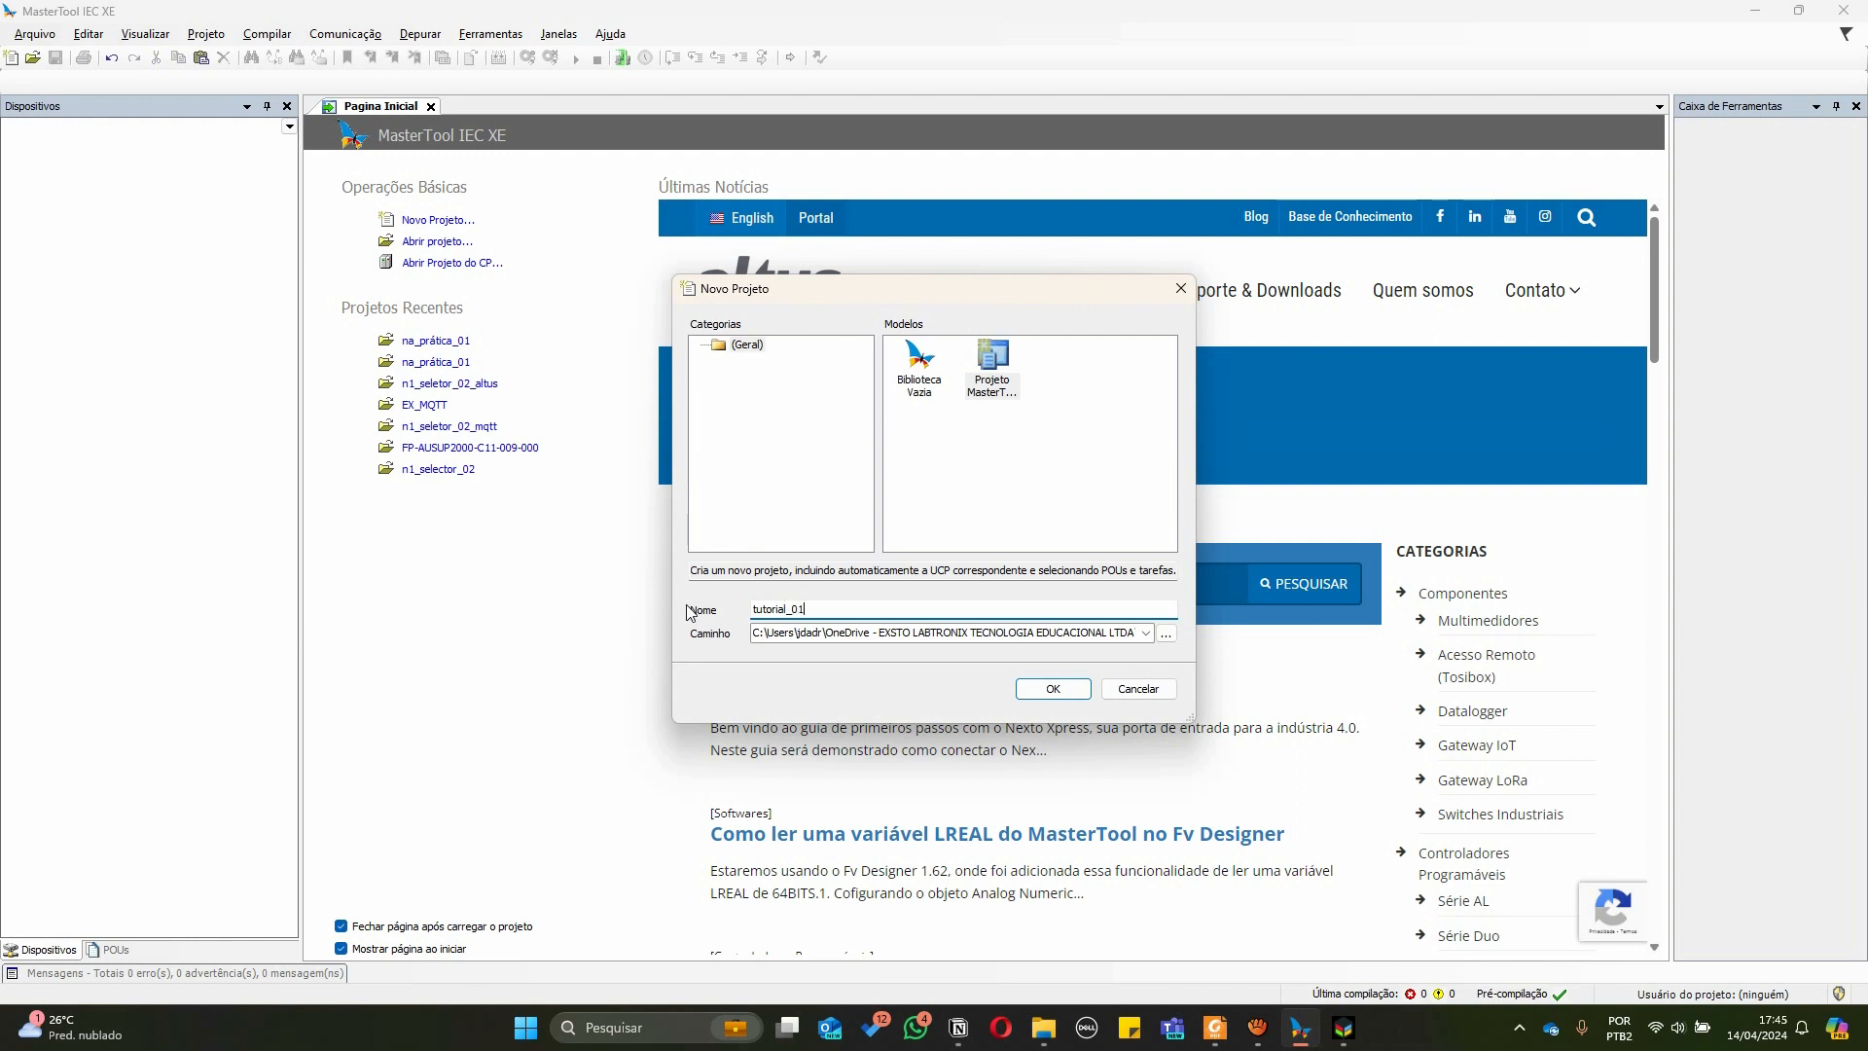
pyautogui.click(1049, 689)
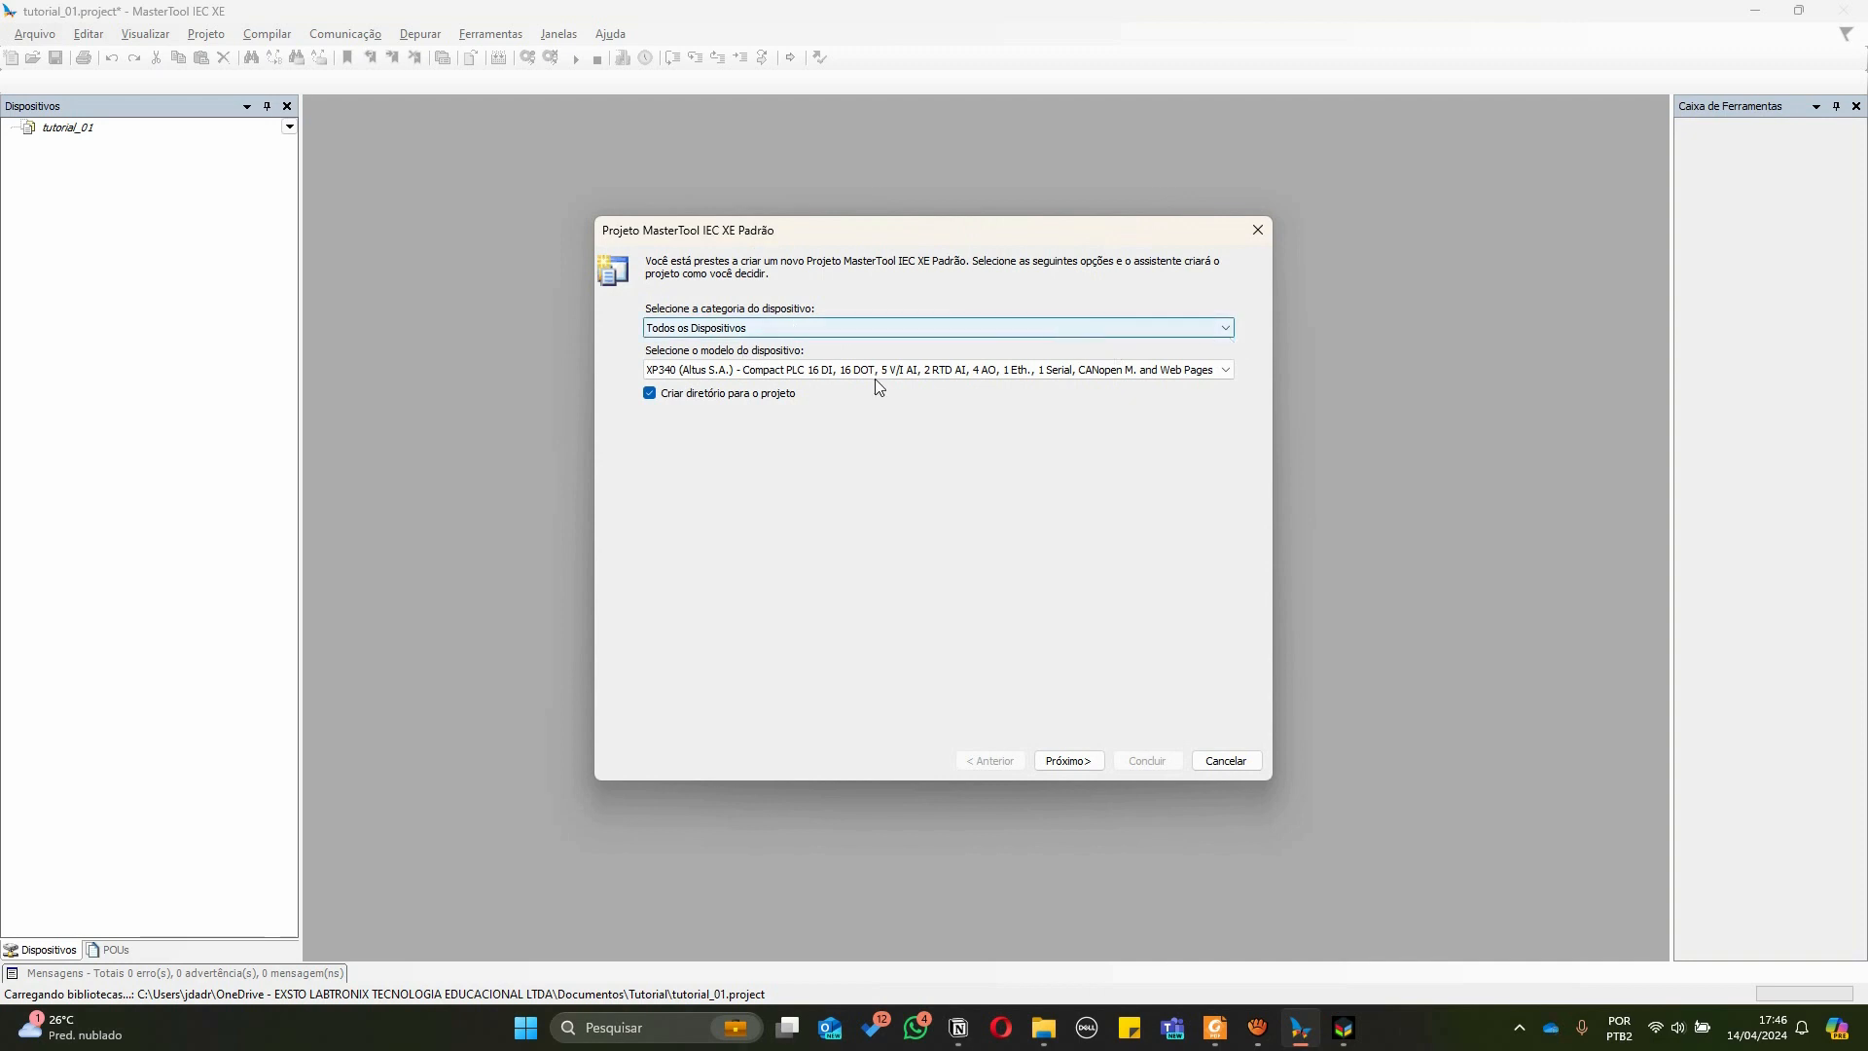
# Set the device category to Controladores Compactos and the device model to XP340, then continue the wizard
pyautogui.click(1229, 371)
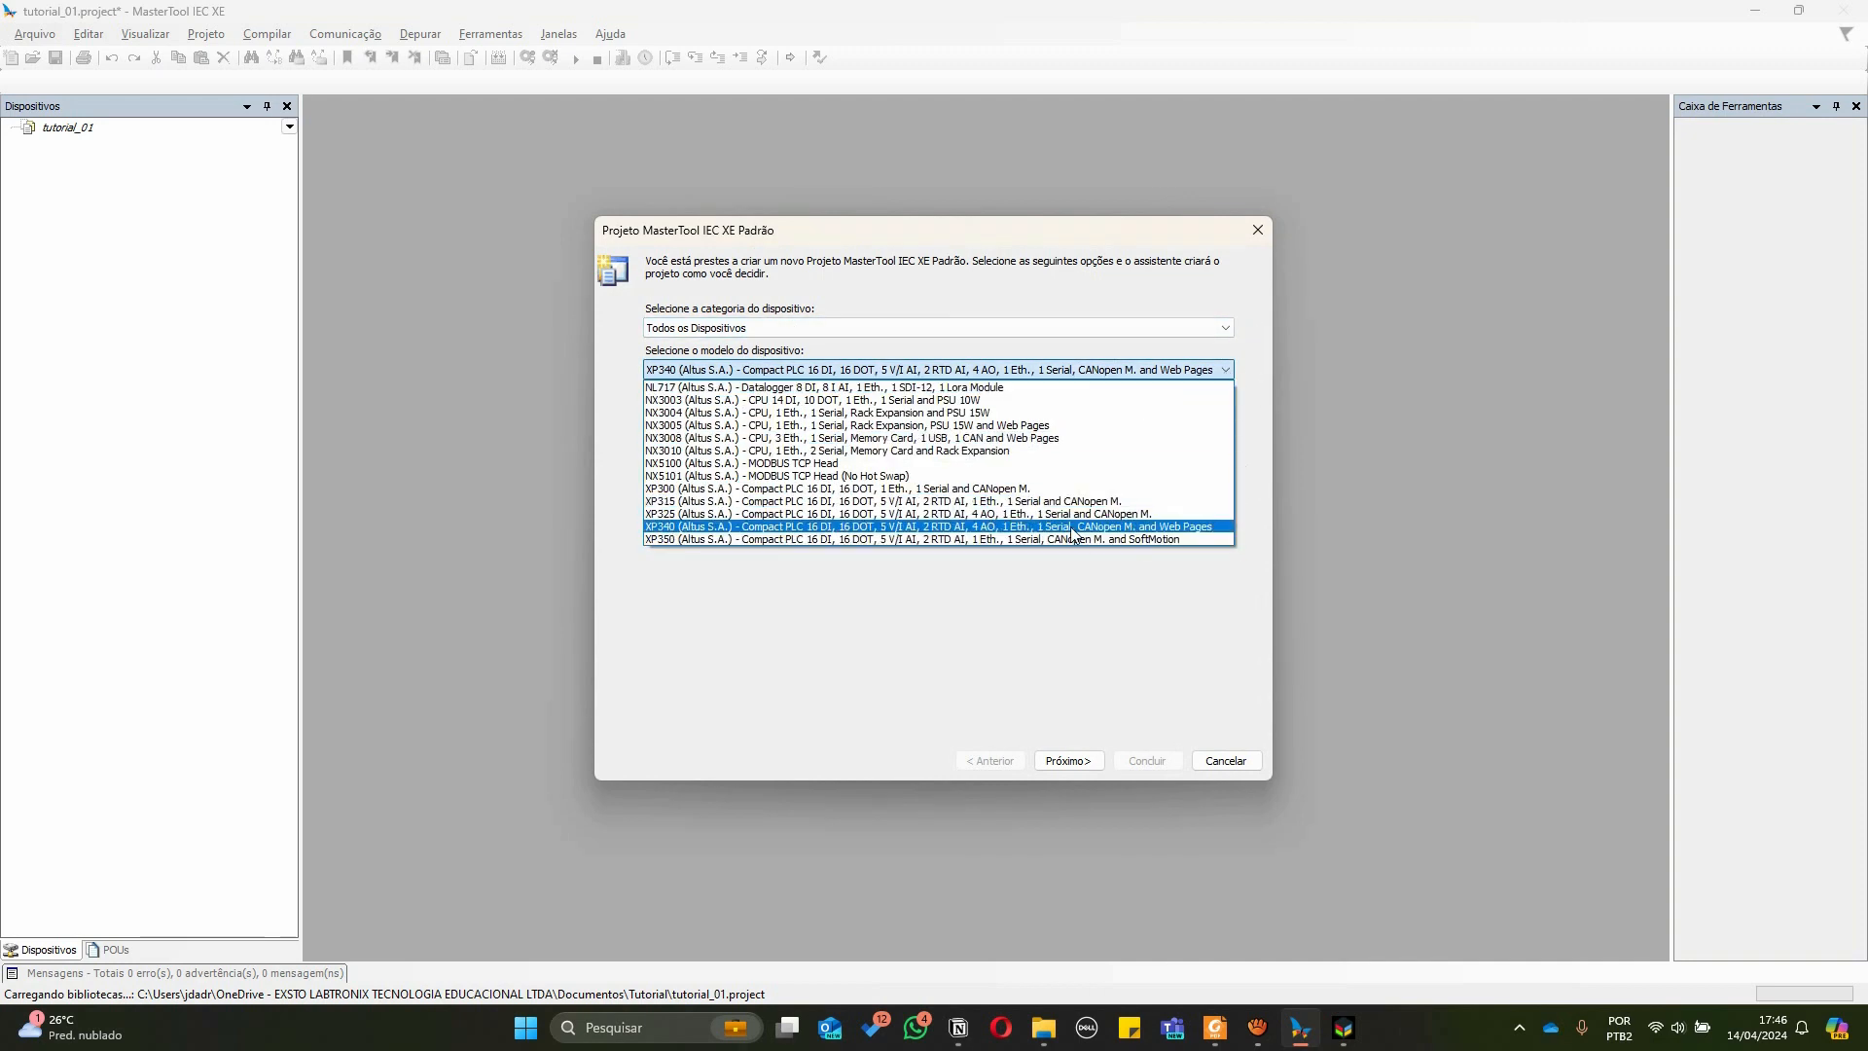
pyautogui.click(1229, 331)
pyautogui.click(1229, 331)
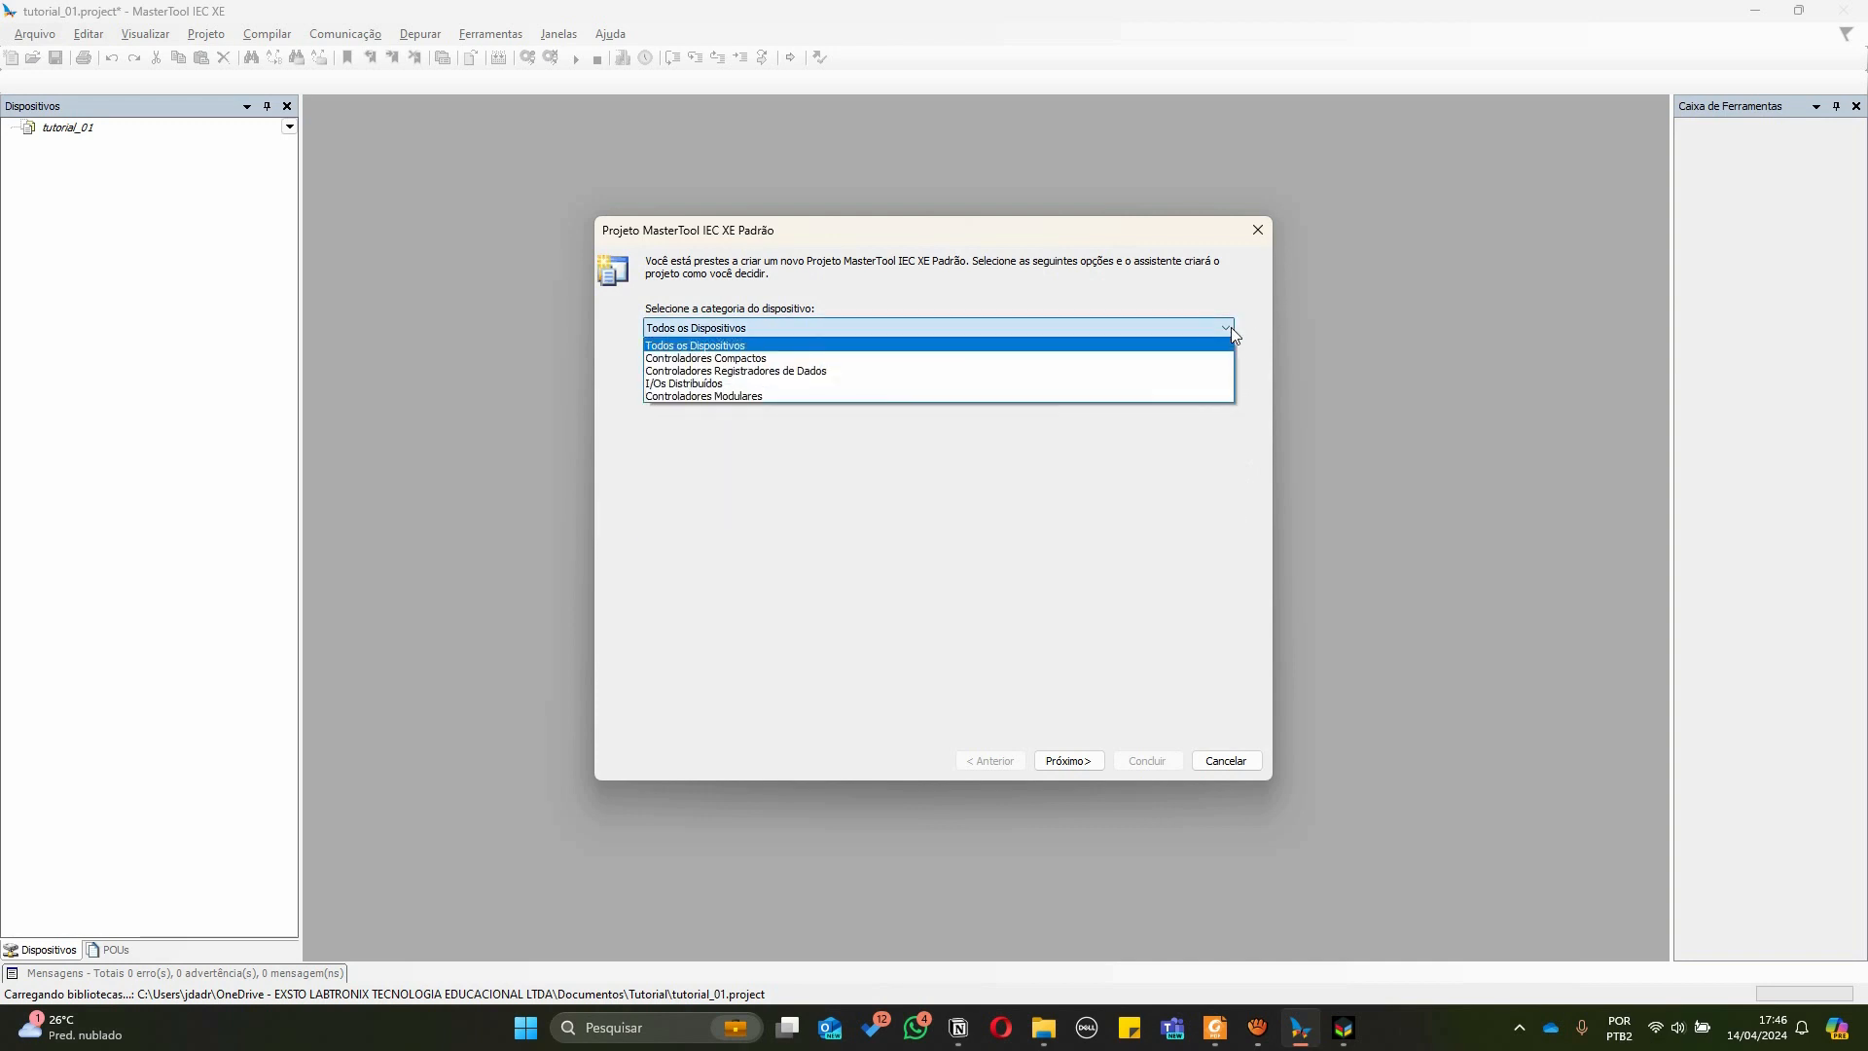
pyautogui.click(697, 358)
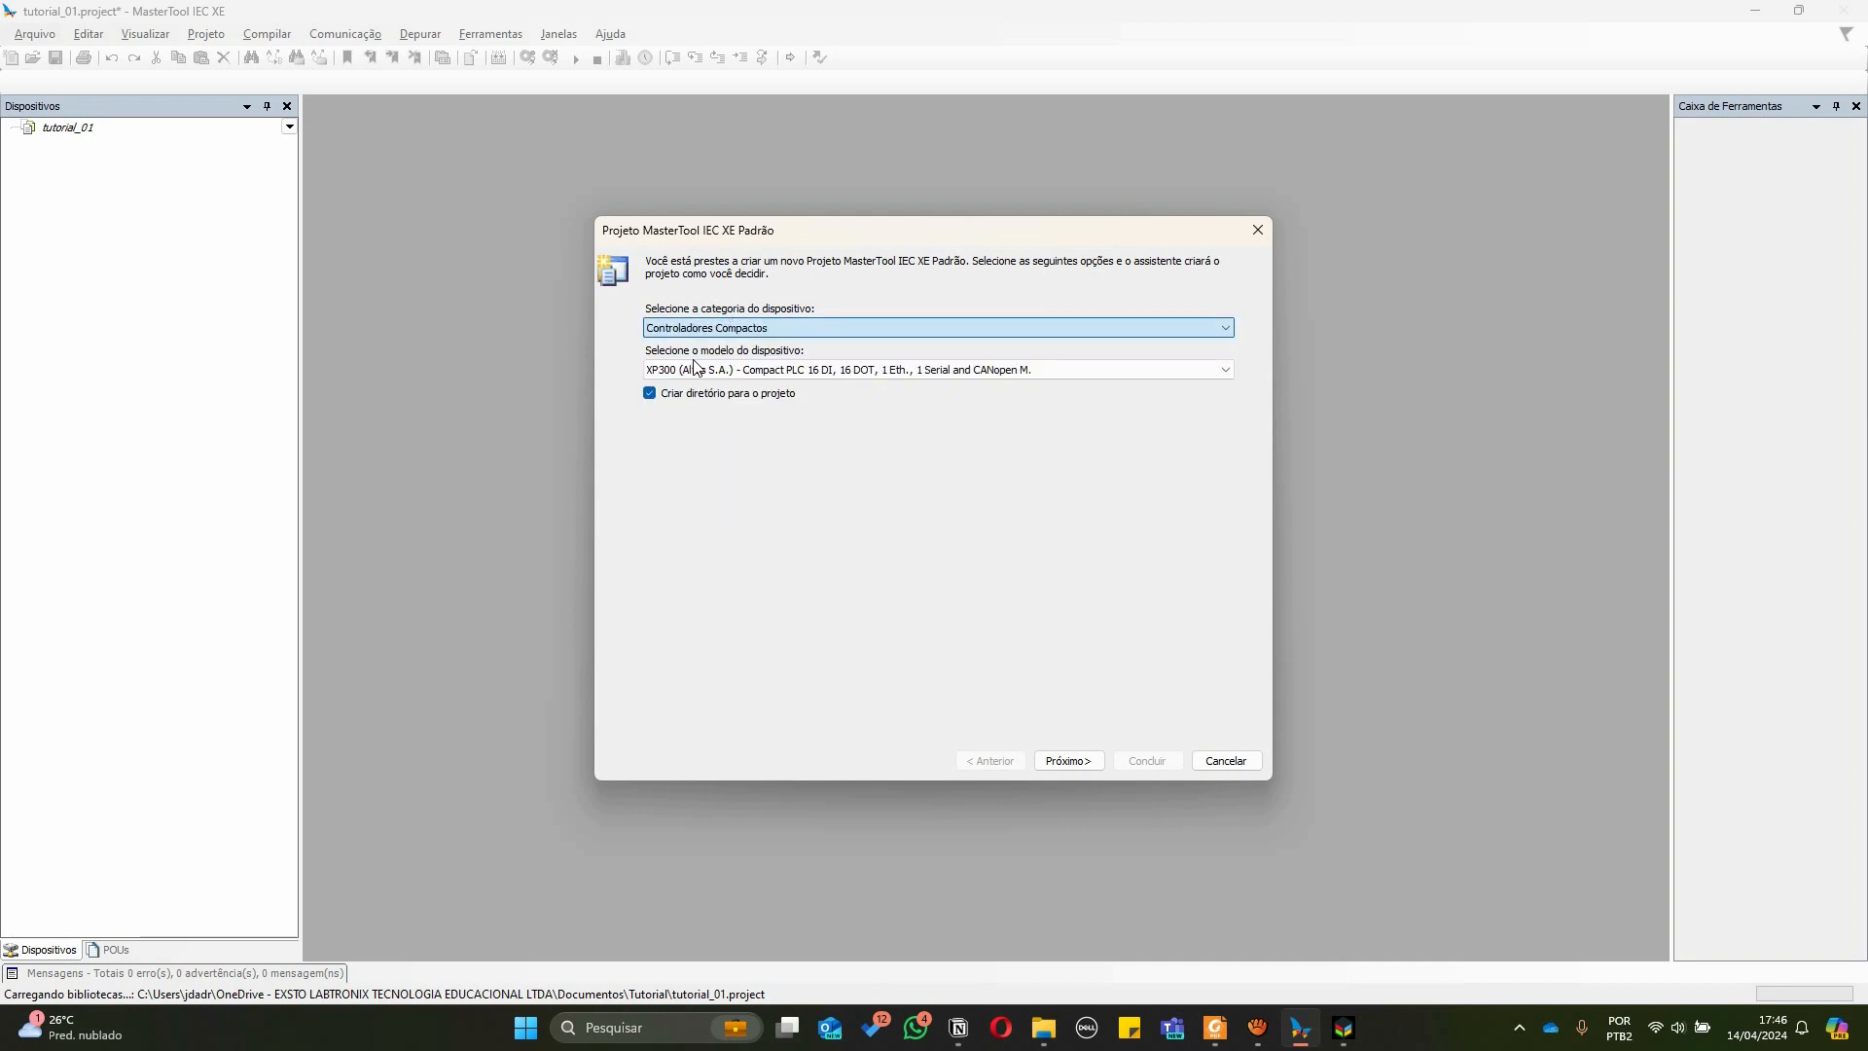
pyautogui.click(1094, 371)
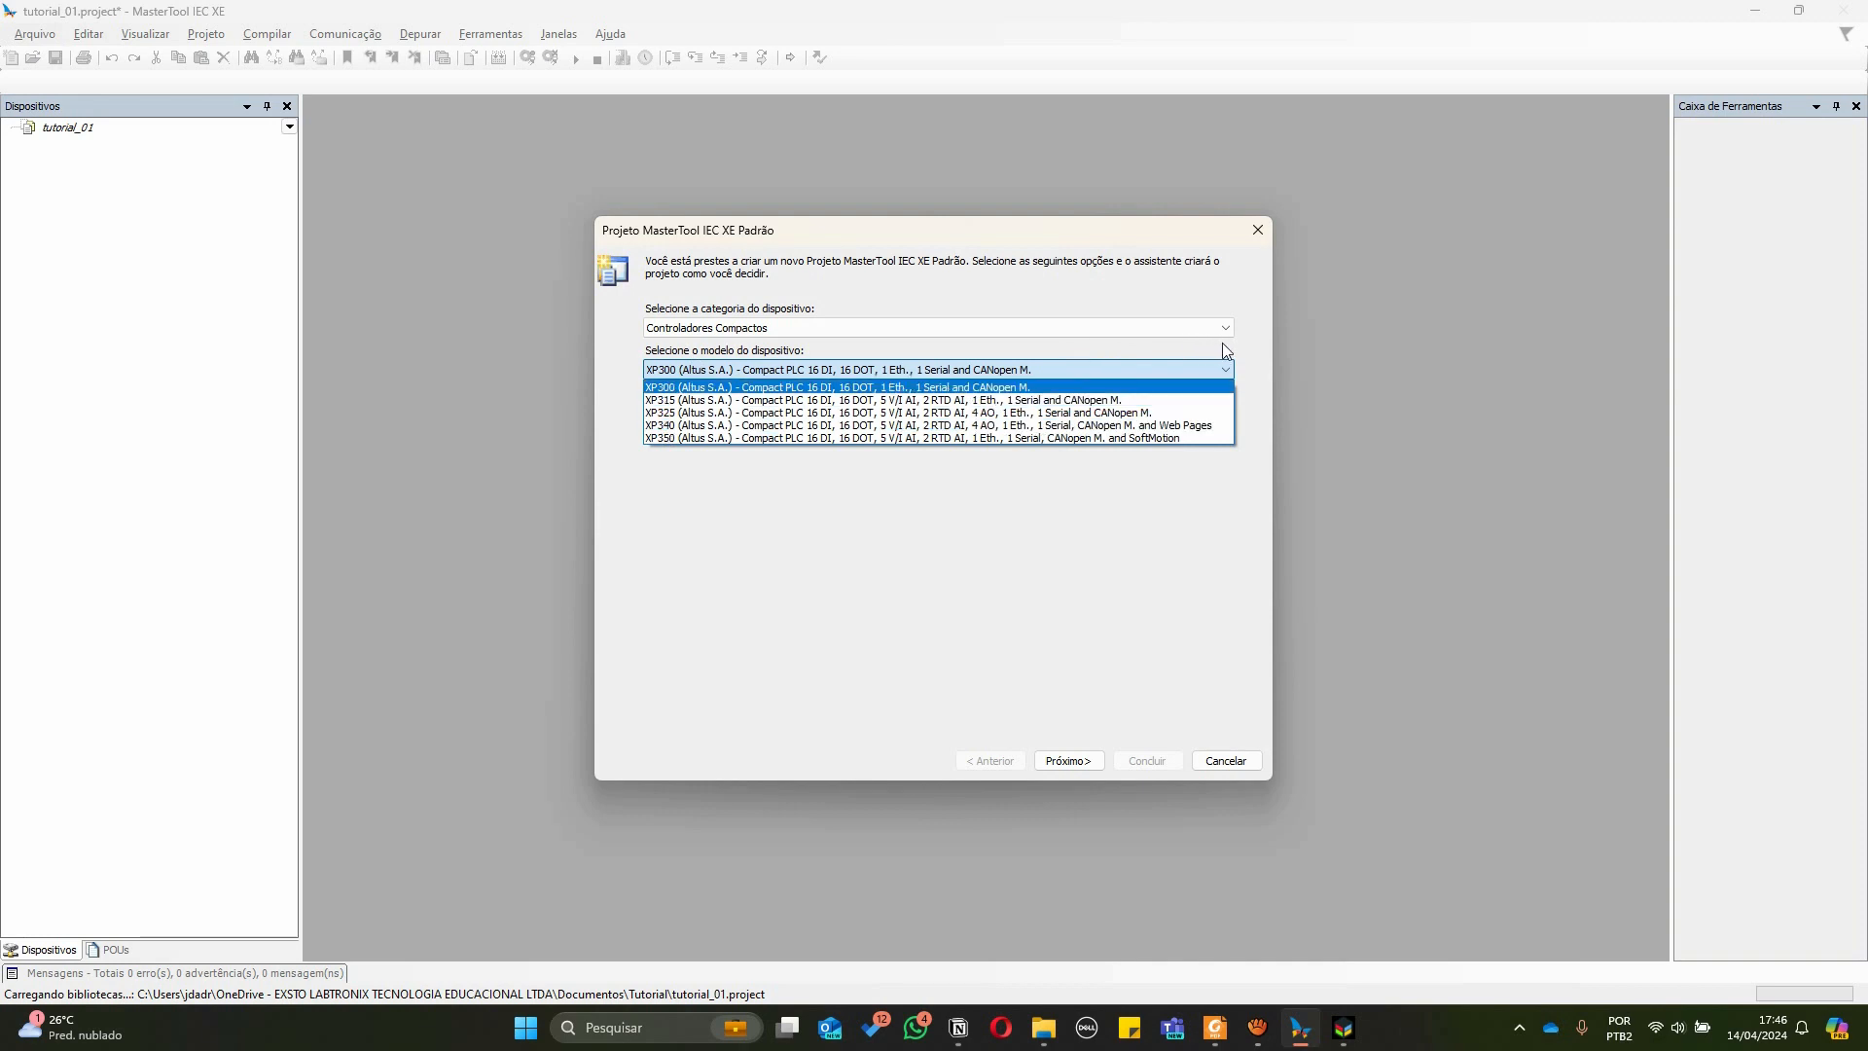
pyautogui.click(664, 425)
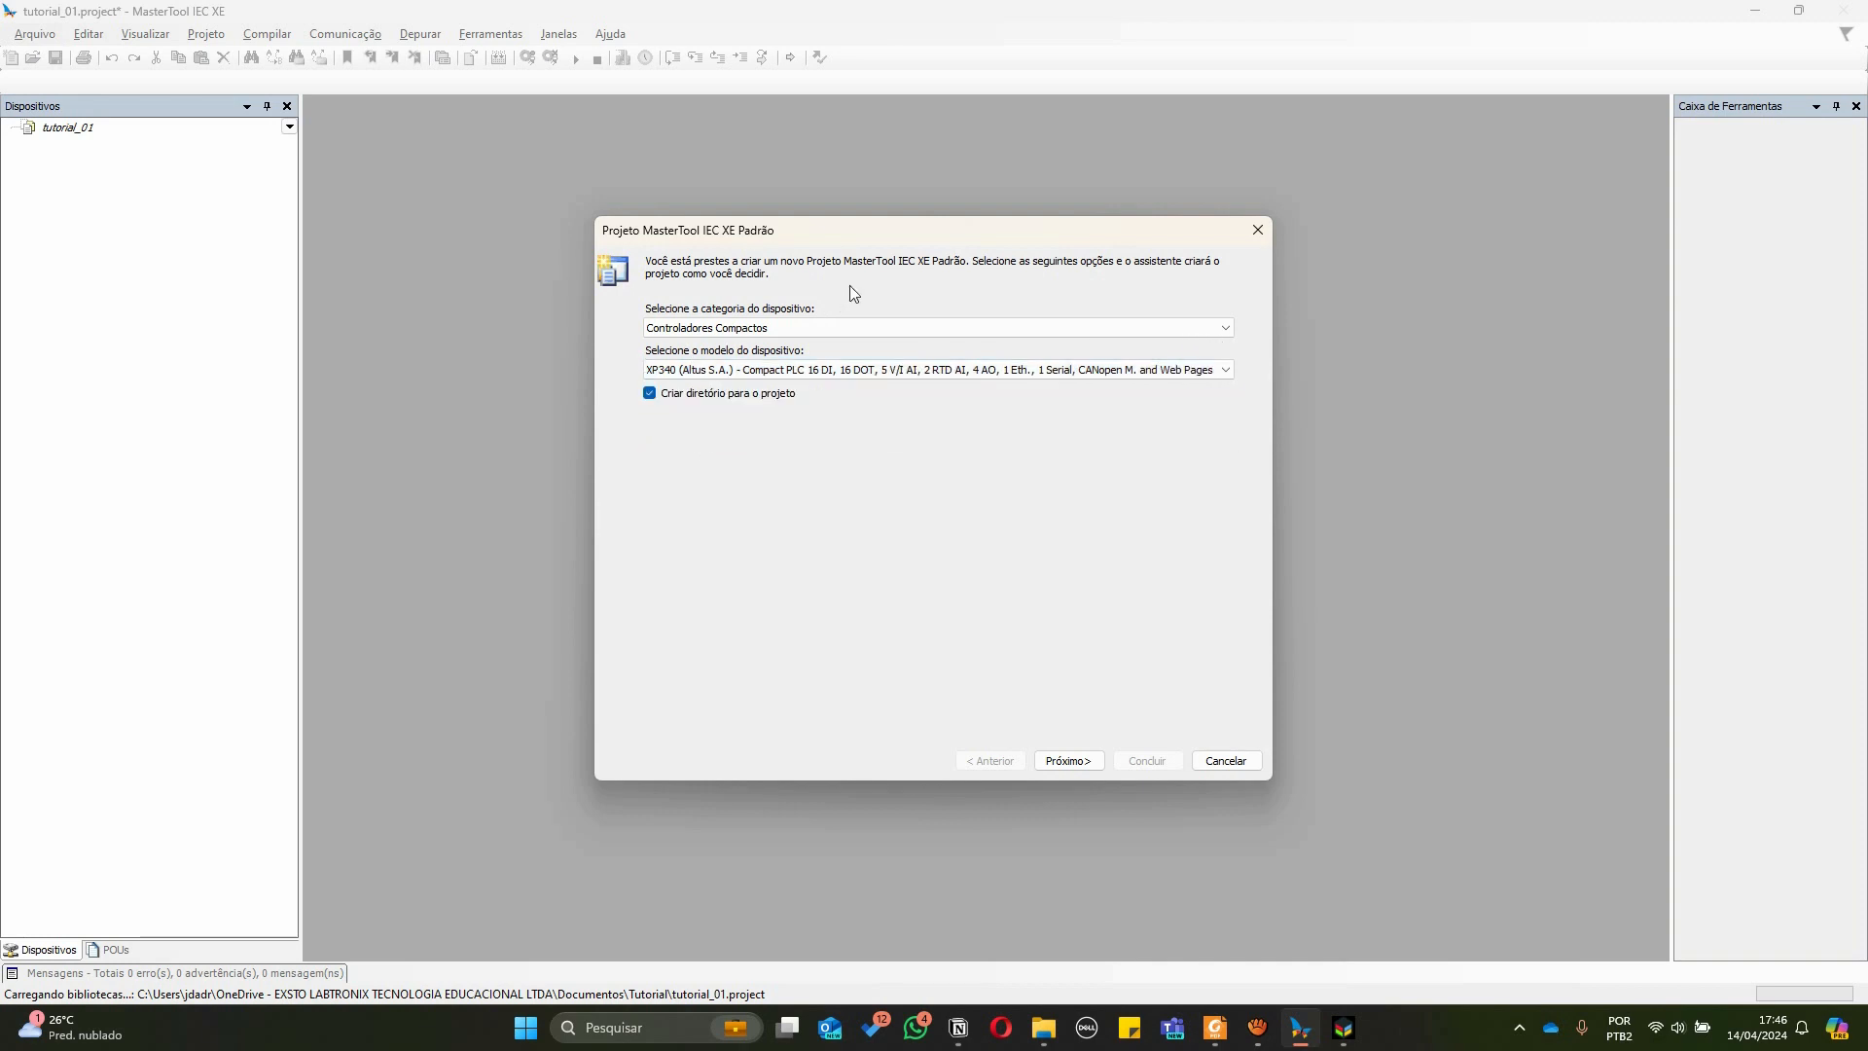
pyautogui.click(1080, 764)
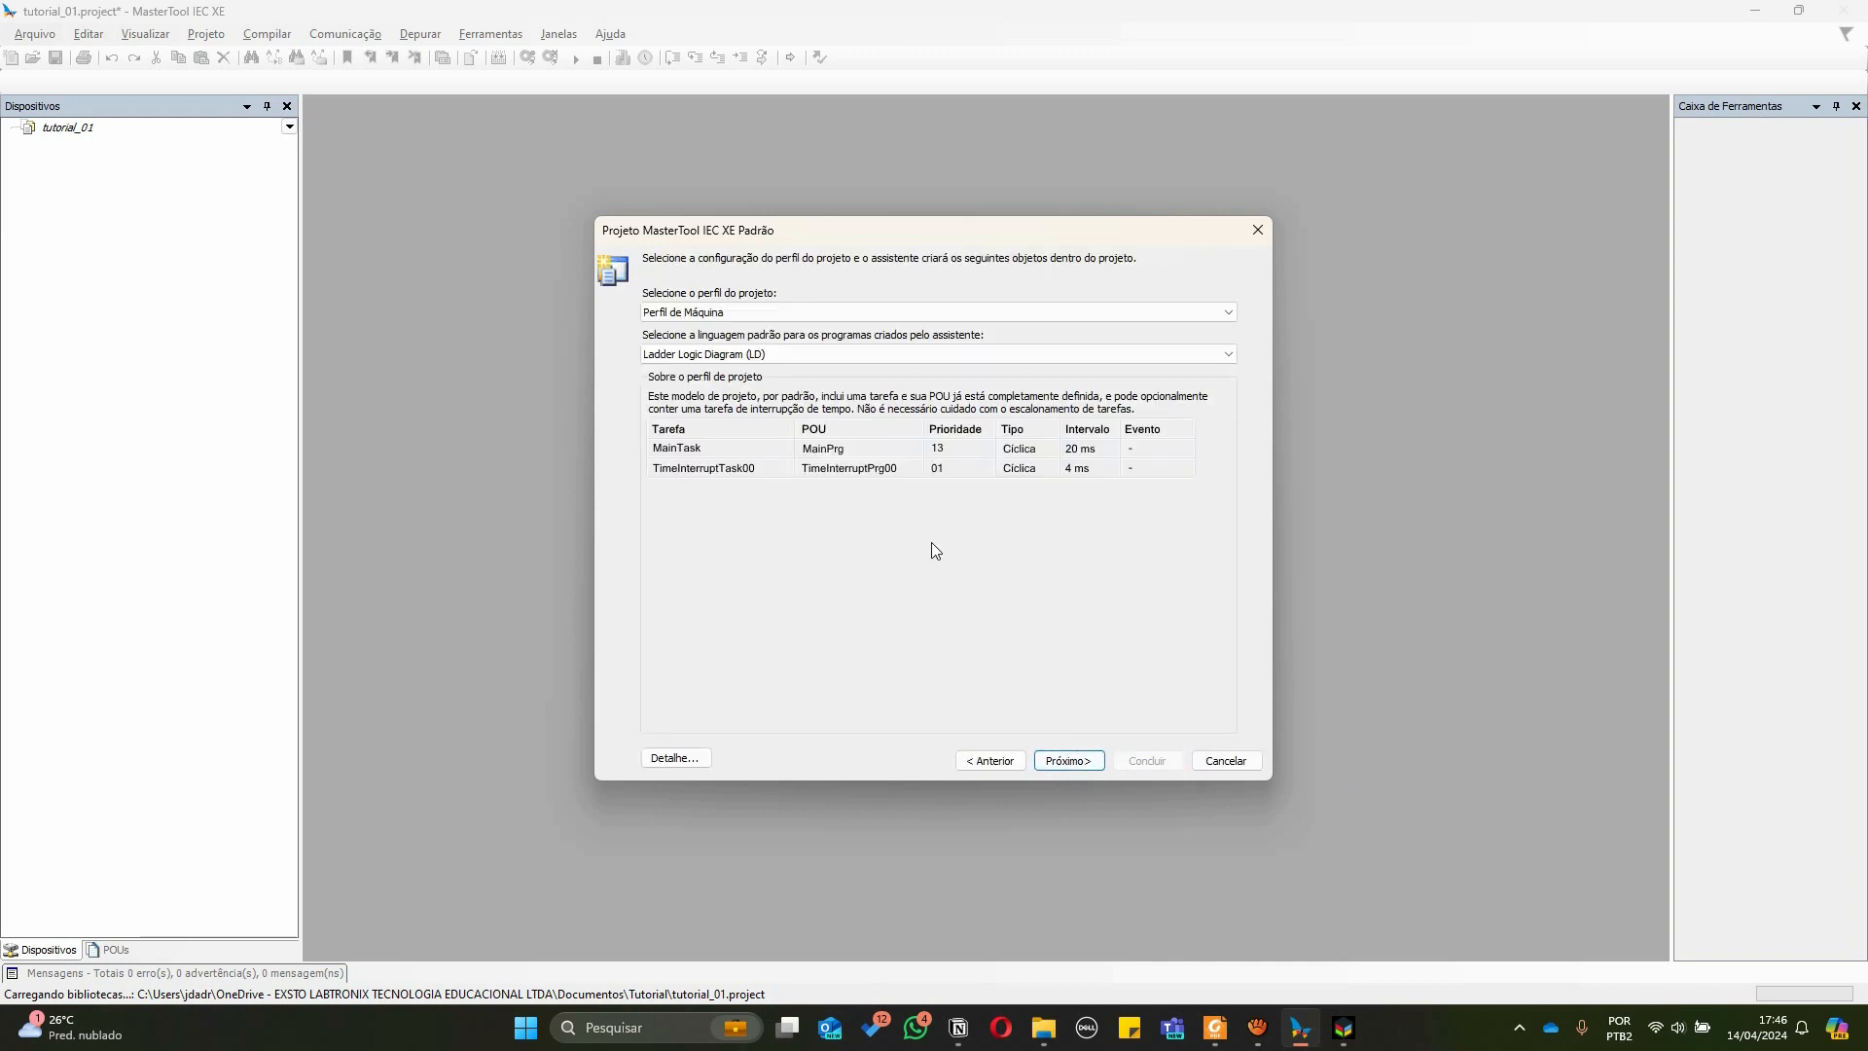
# Keep the Perfil de Máquina project profile with Ladder Logic Diagram (LD) as the default language and continue
pyautogui.click(710, 312)
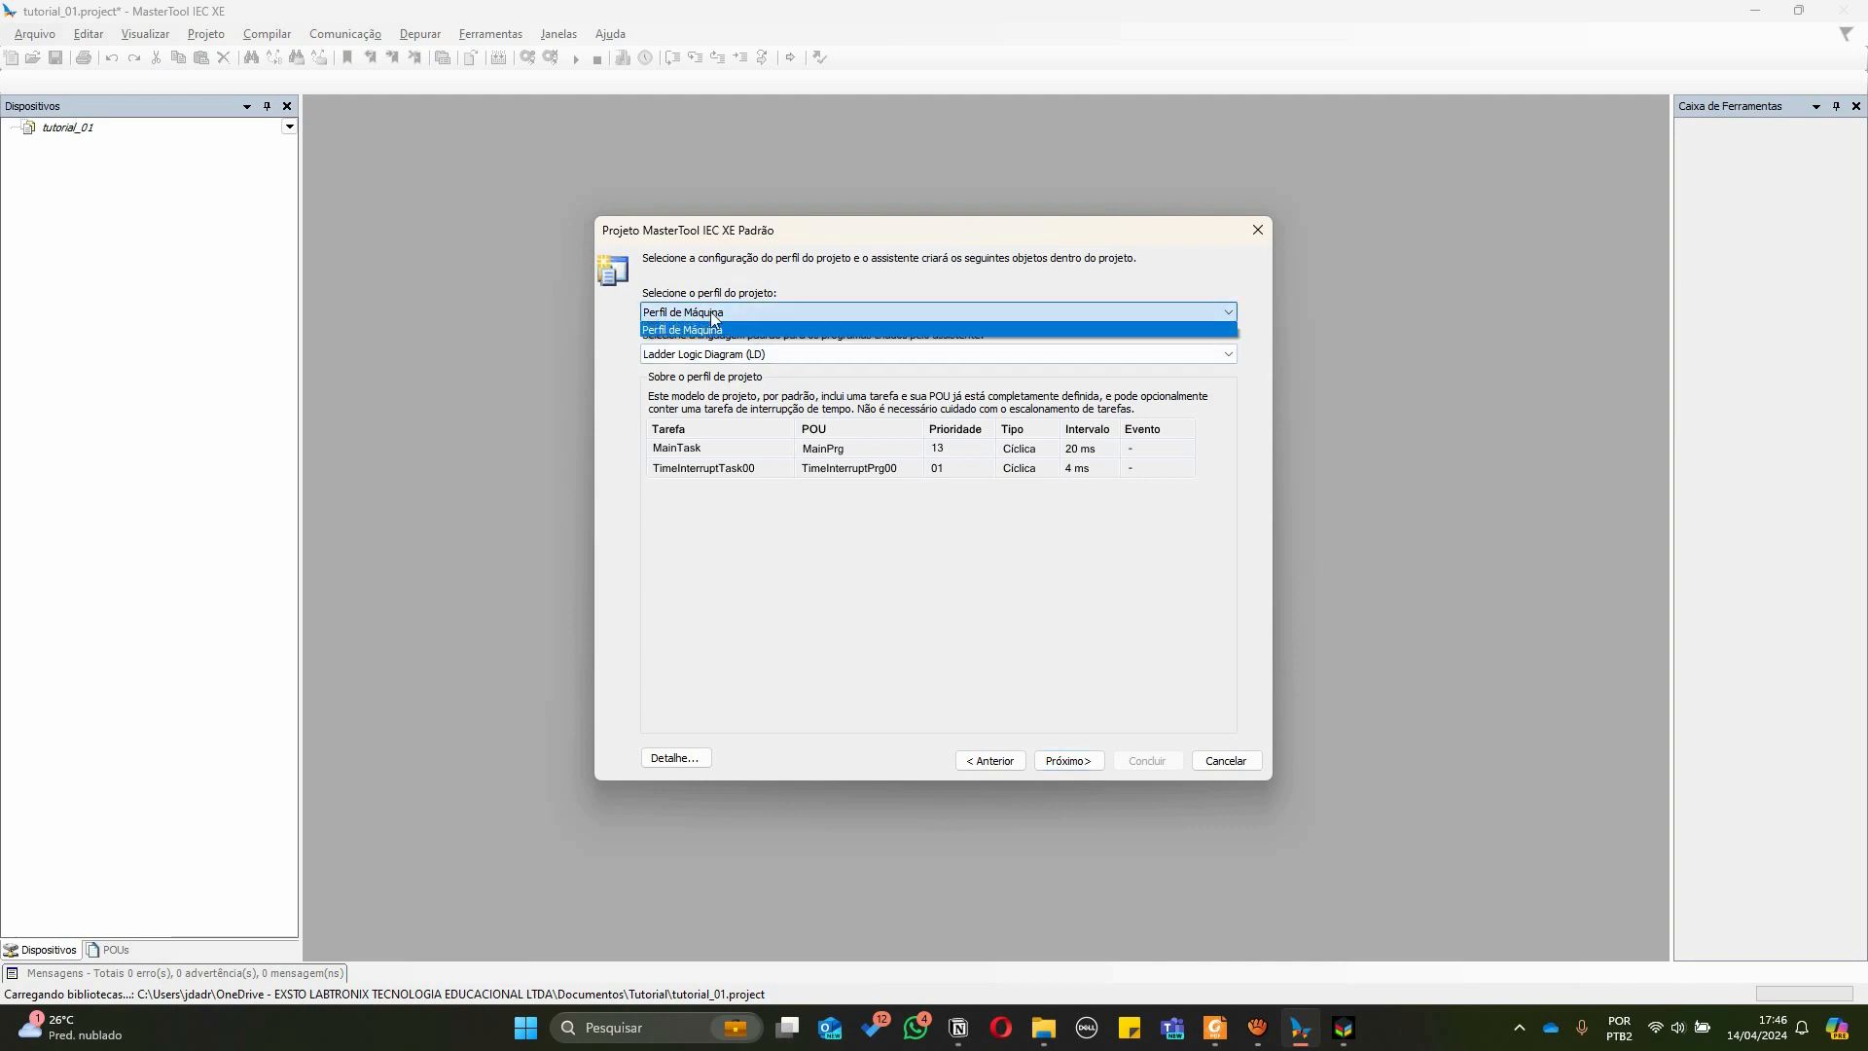
pyautogui.click(687, 328)
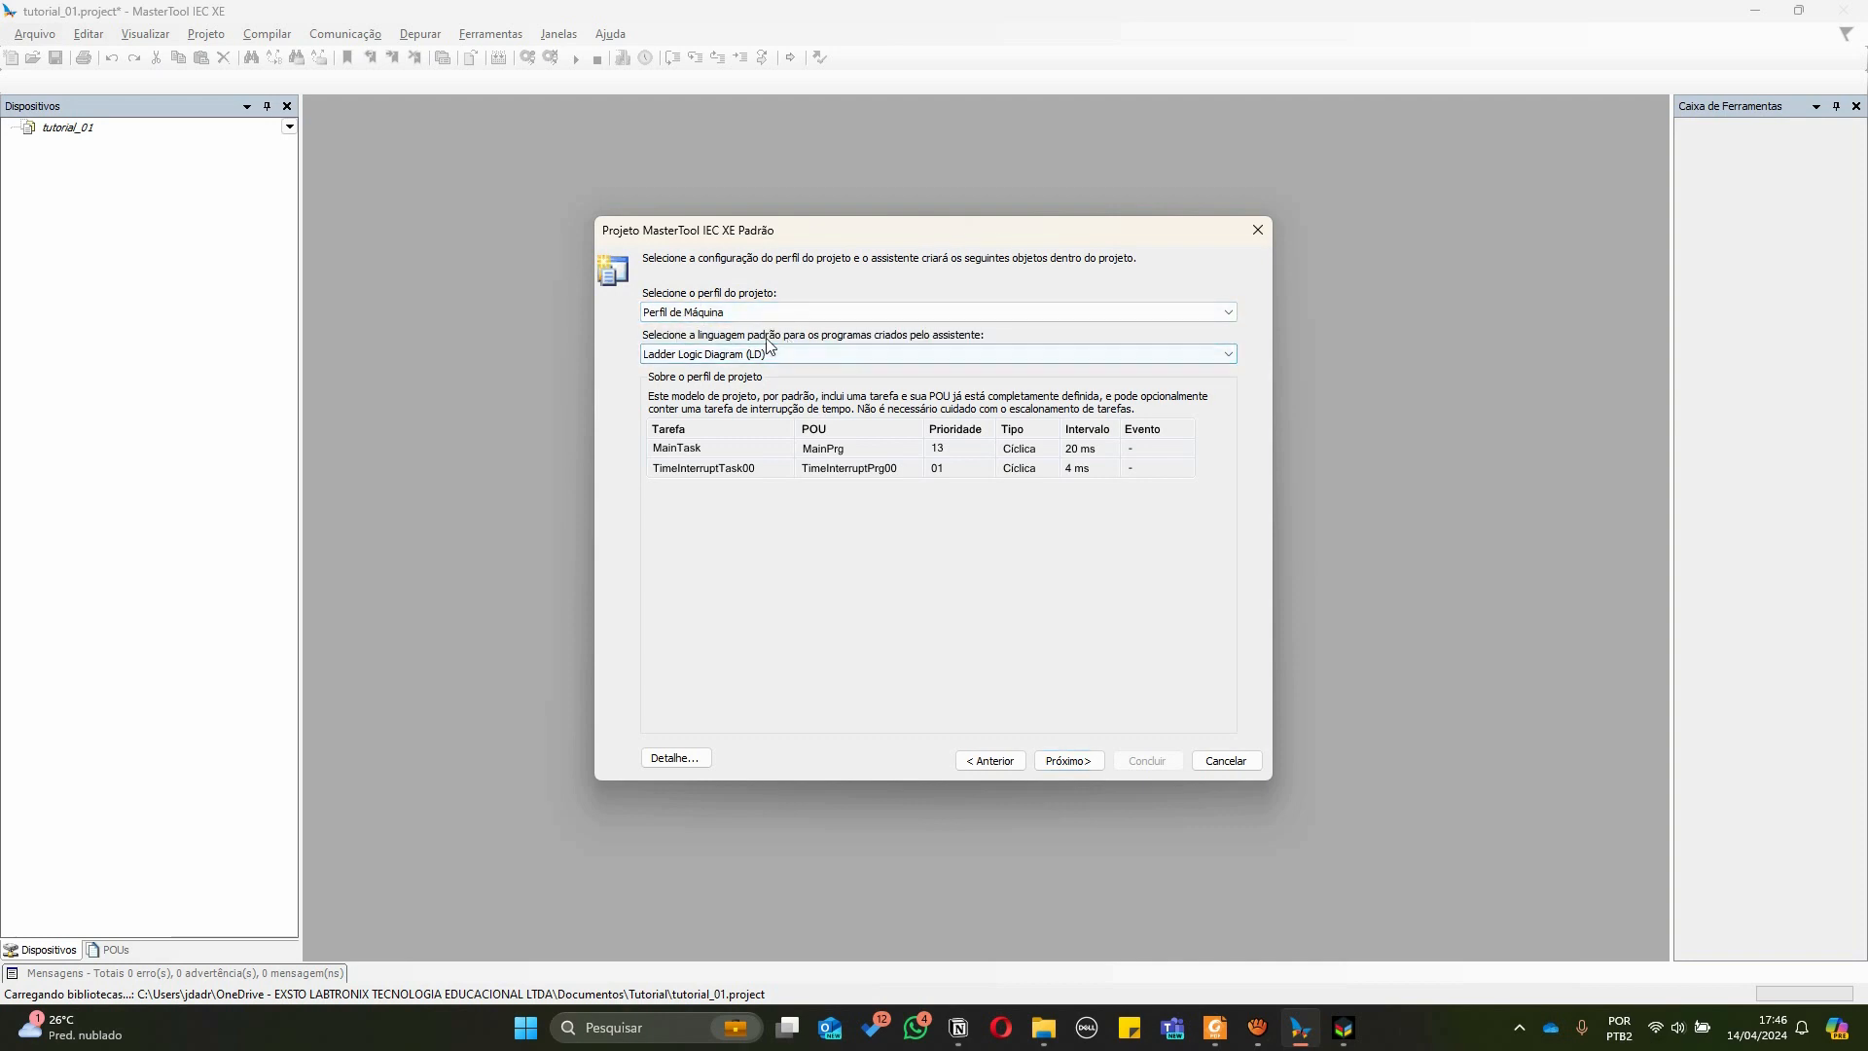
pyautogui.click(897, 357)
pyautogui.click(774, 437)
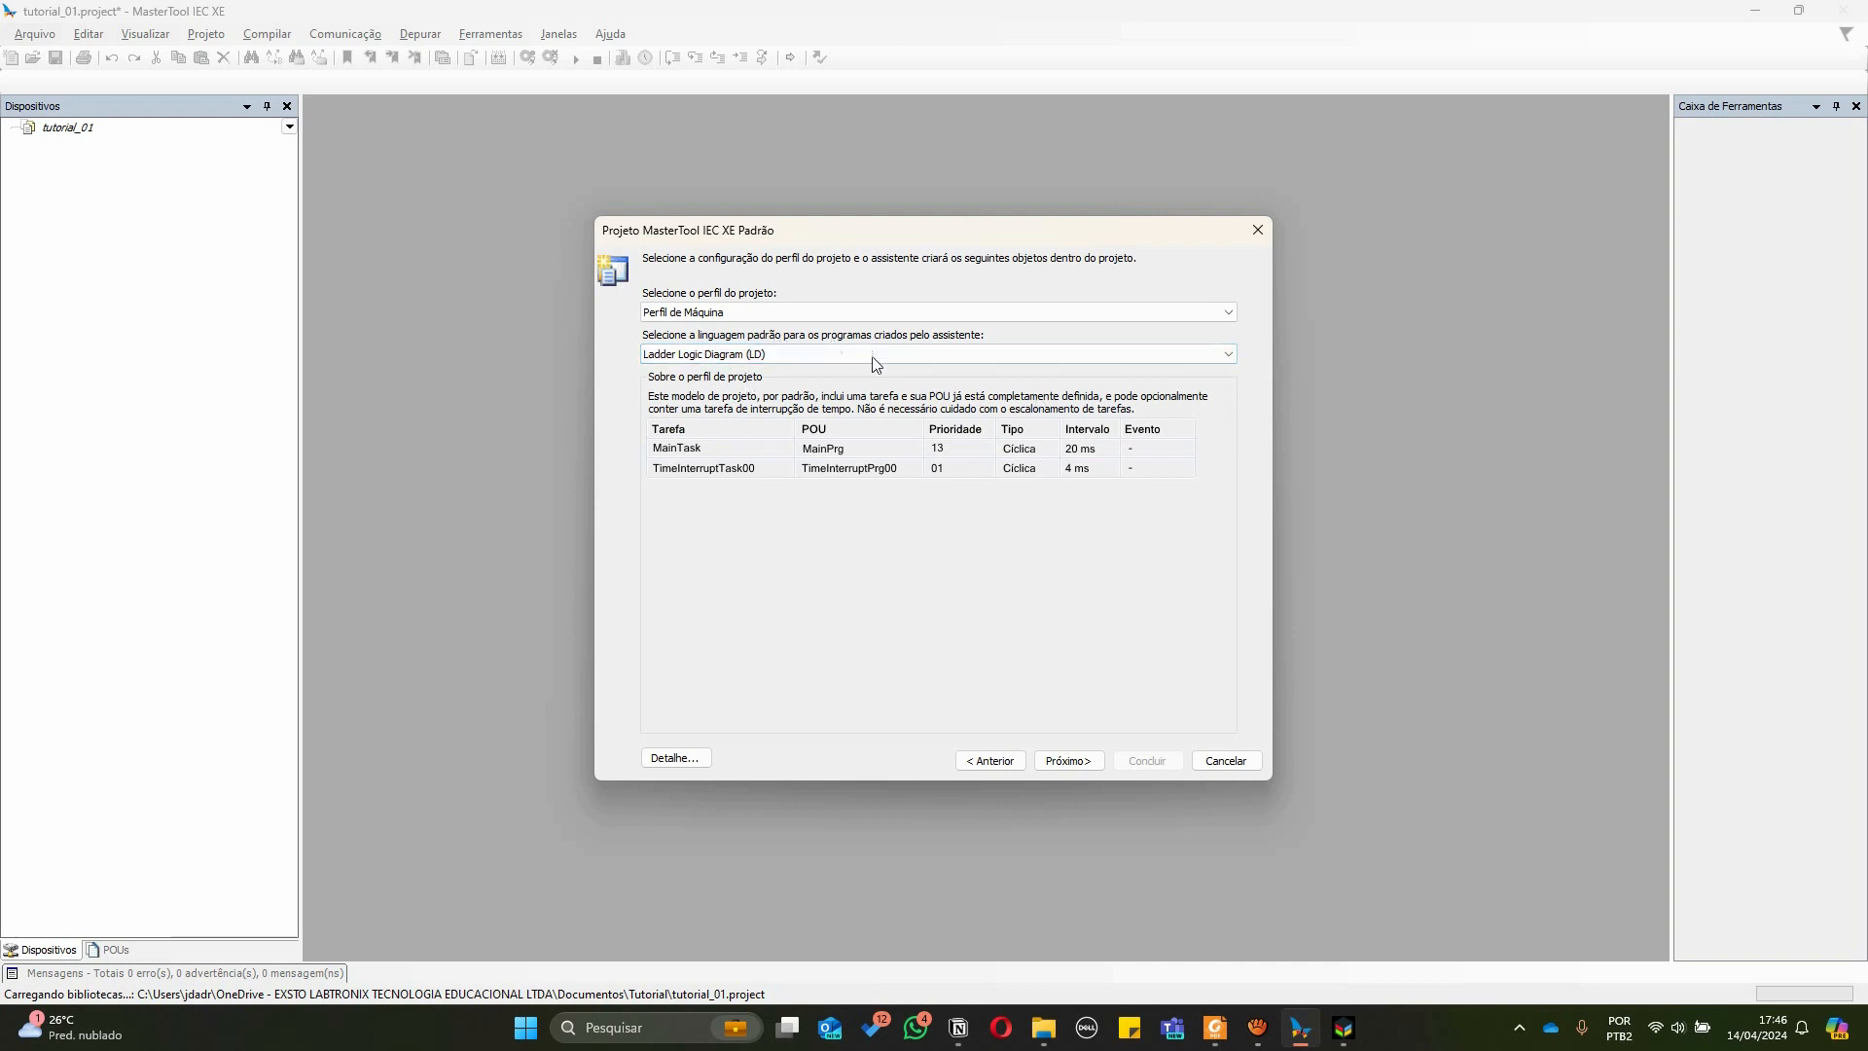
pyautogui.click(1069, 761)
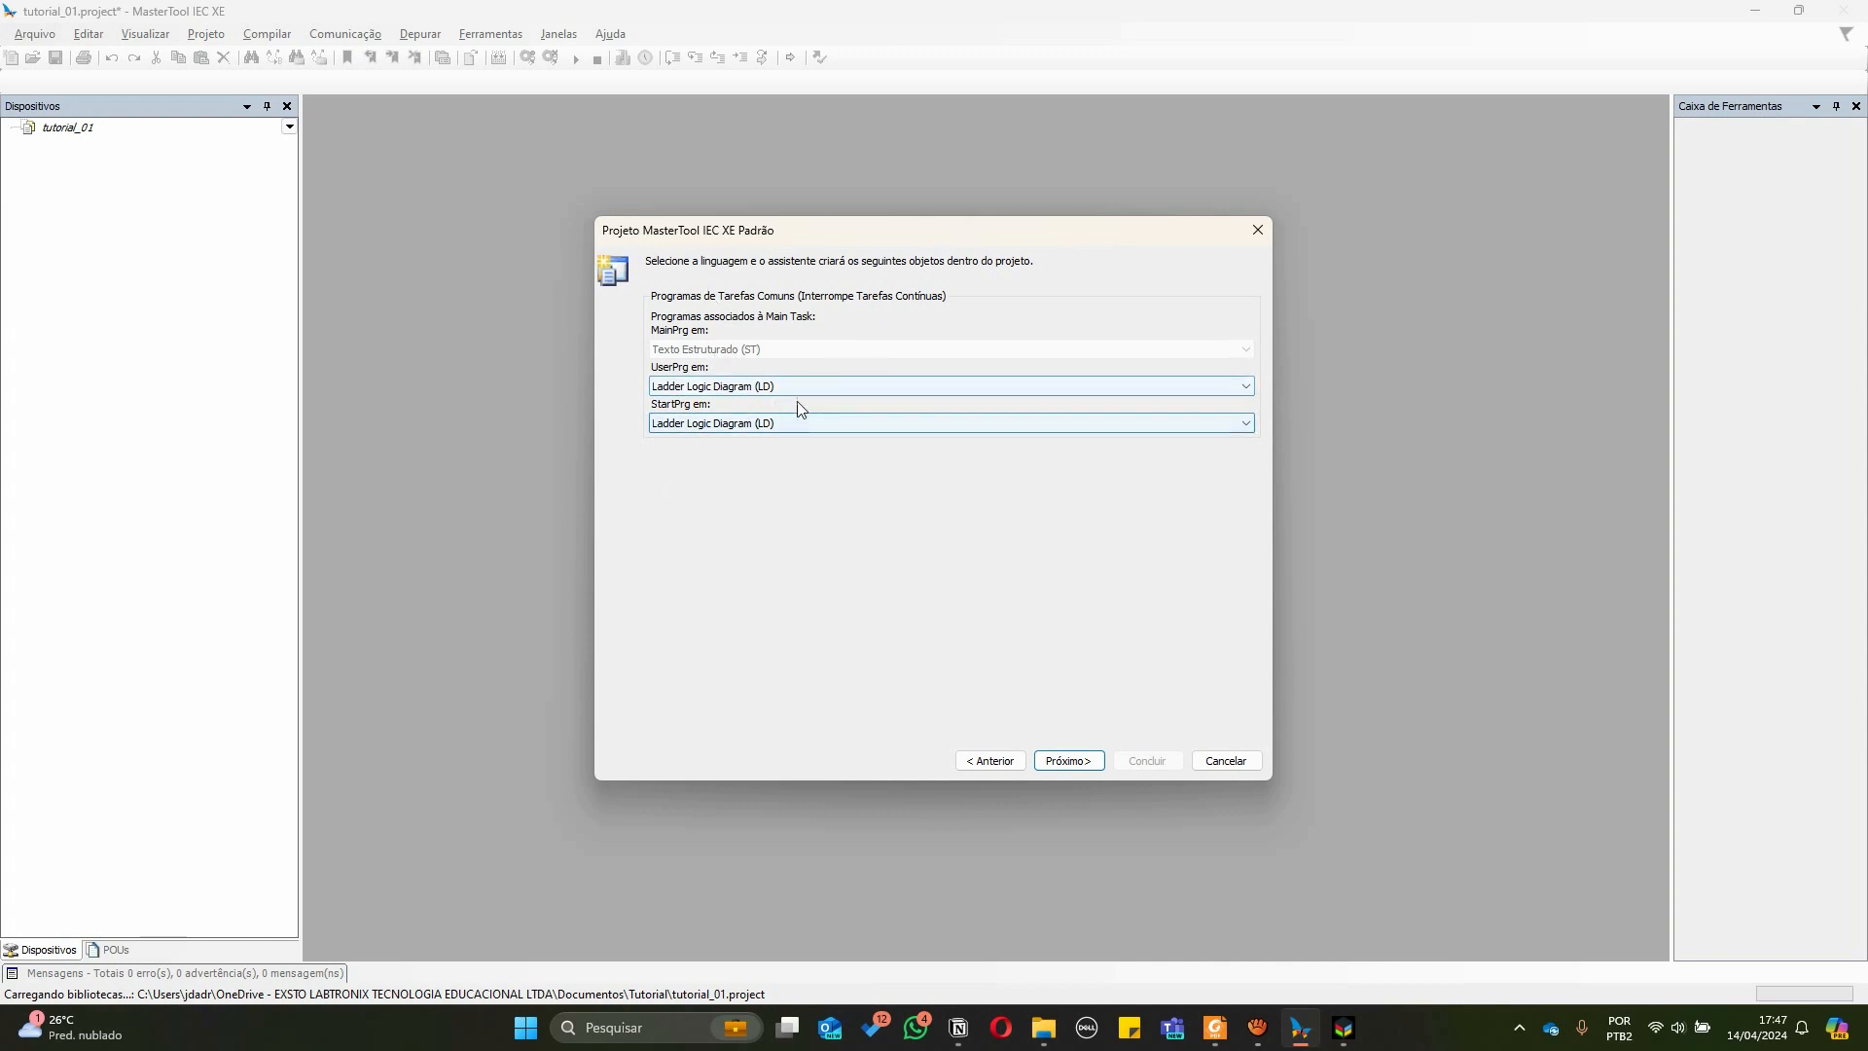
# Accept the default program languages and finish the project wizard
pyautogui.click(1076, 764)
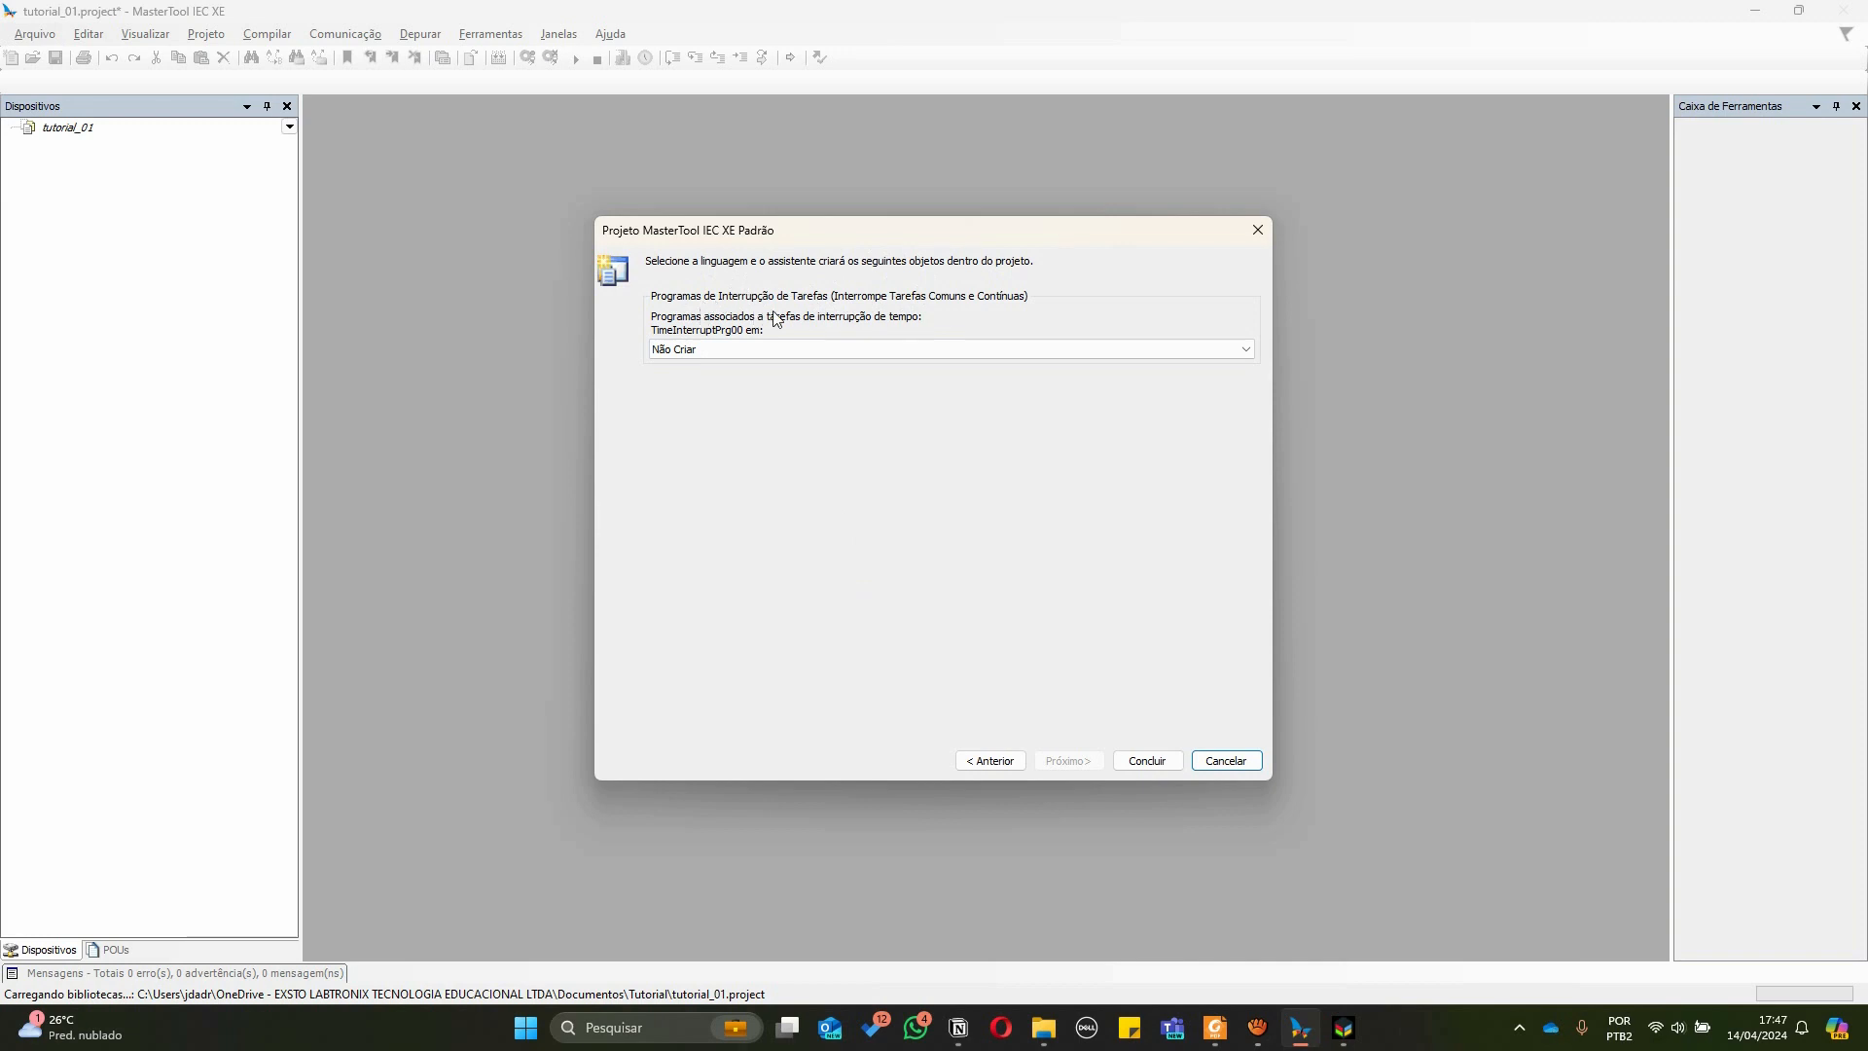
pyautogui.click(1148, 761)
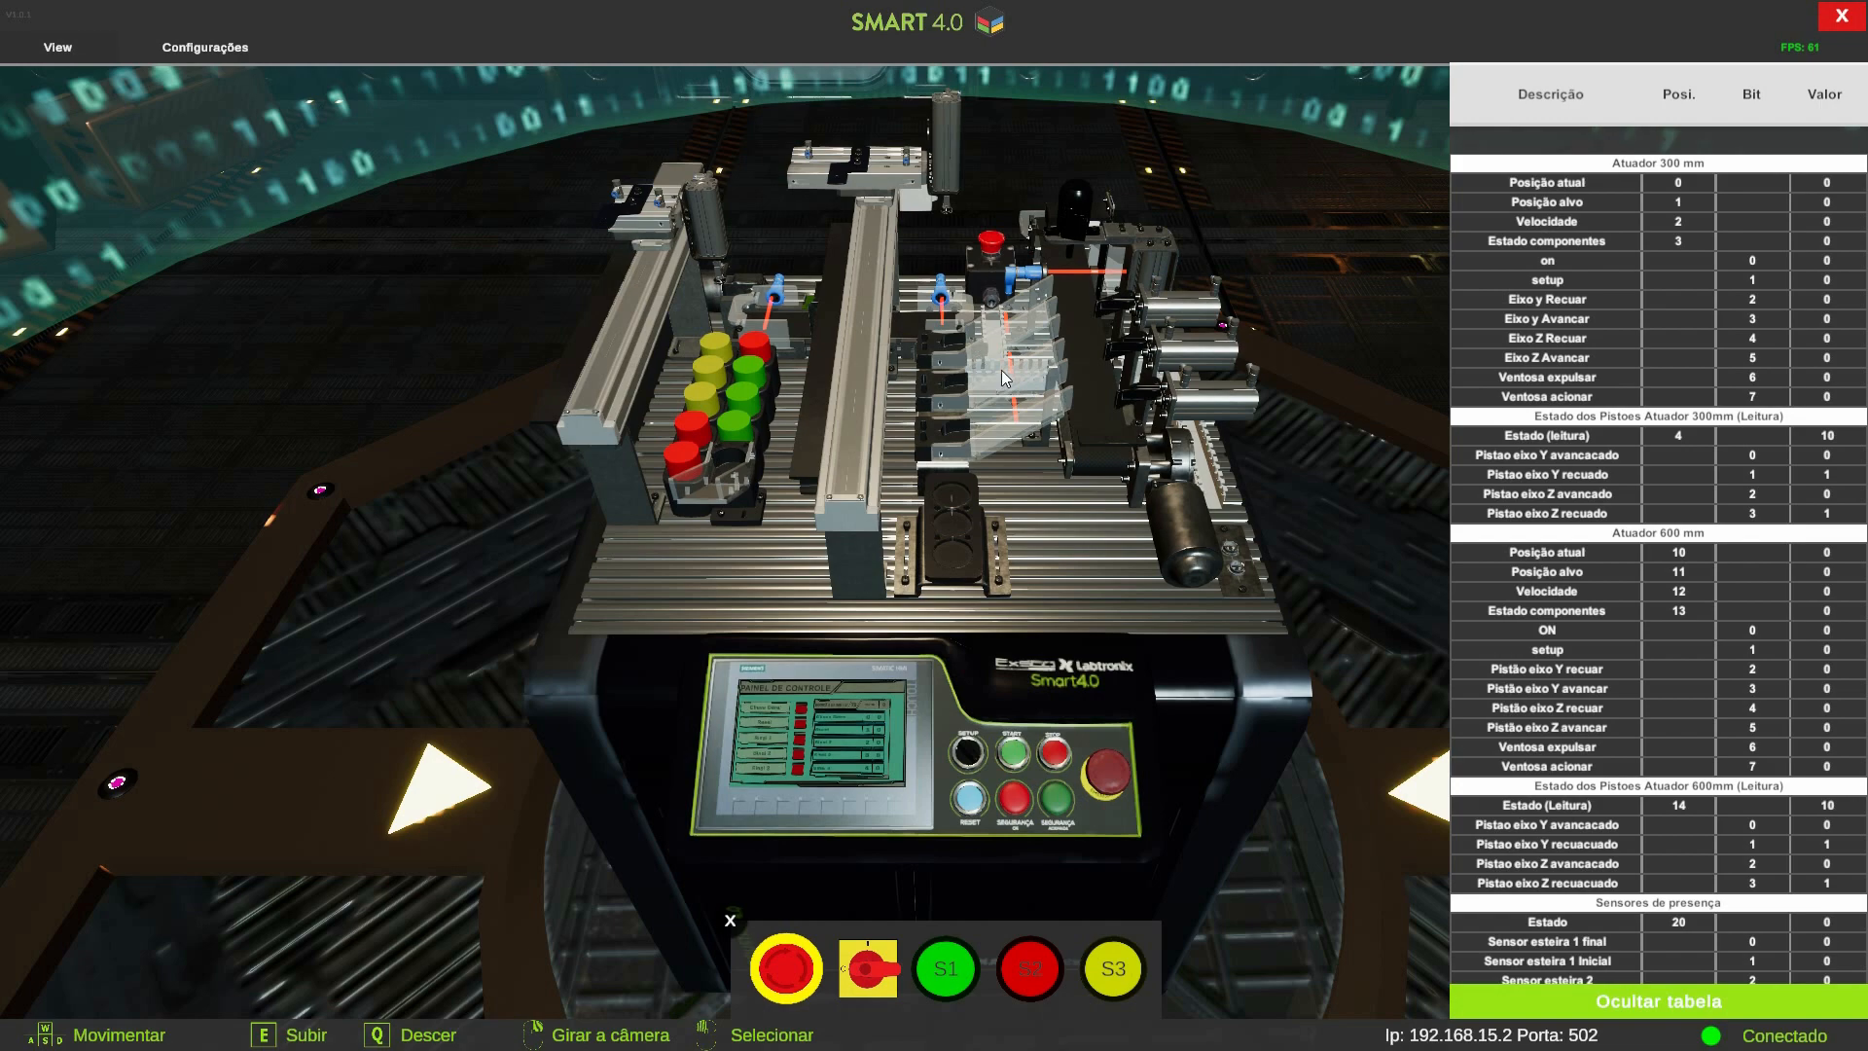
# In the SMART 4.0 simulator, turn the main key switch on
pyautogui.moveTo(1320, 303); pyautogui.dragTo(1212, 236)
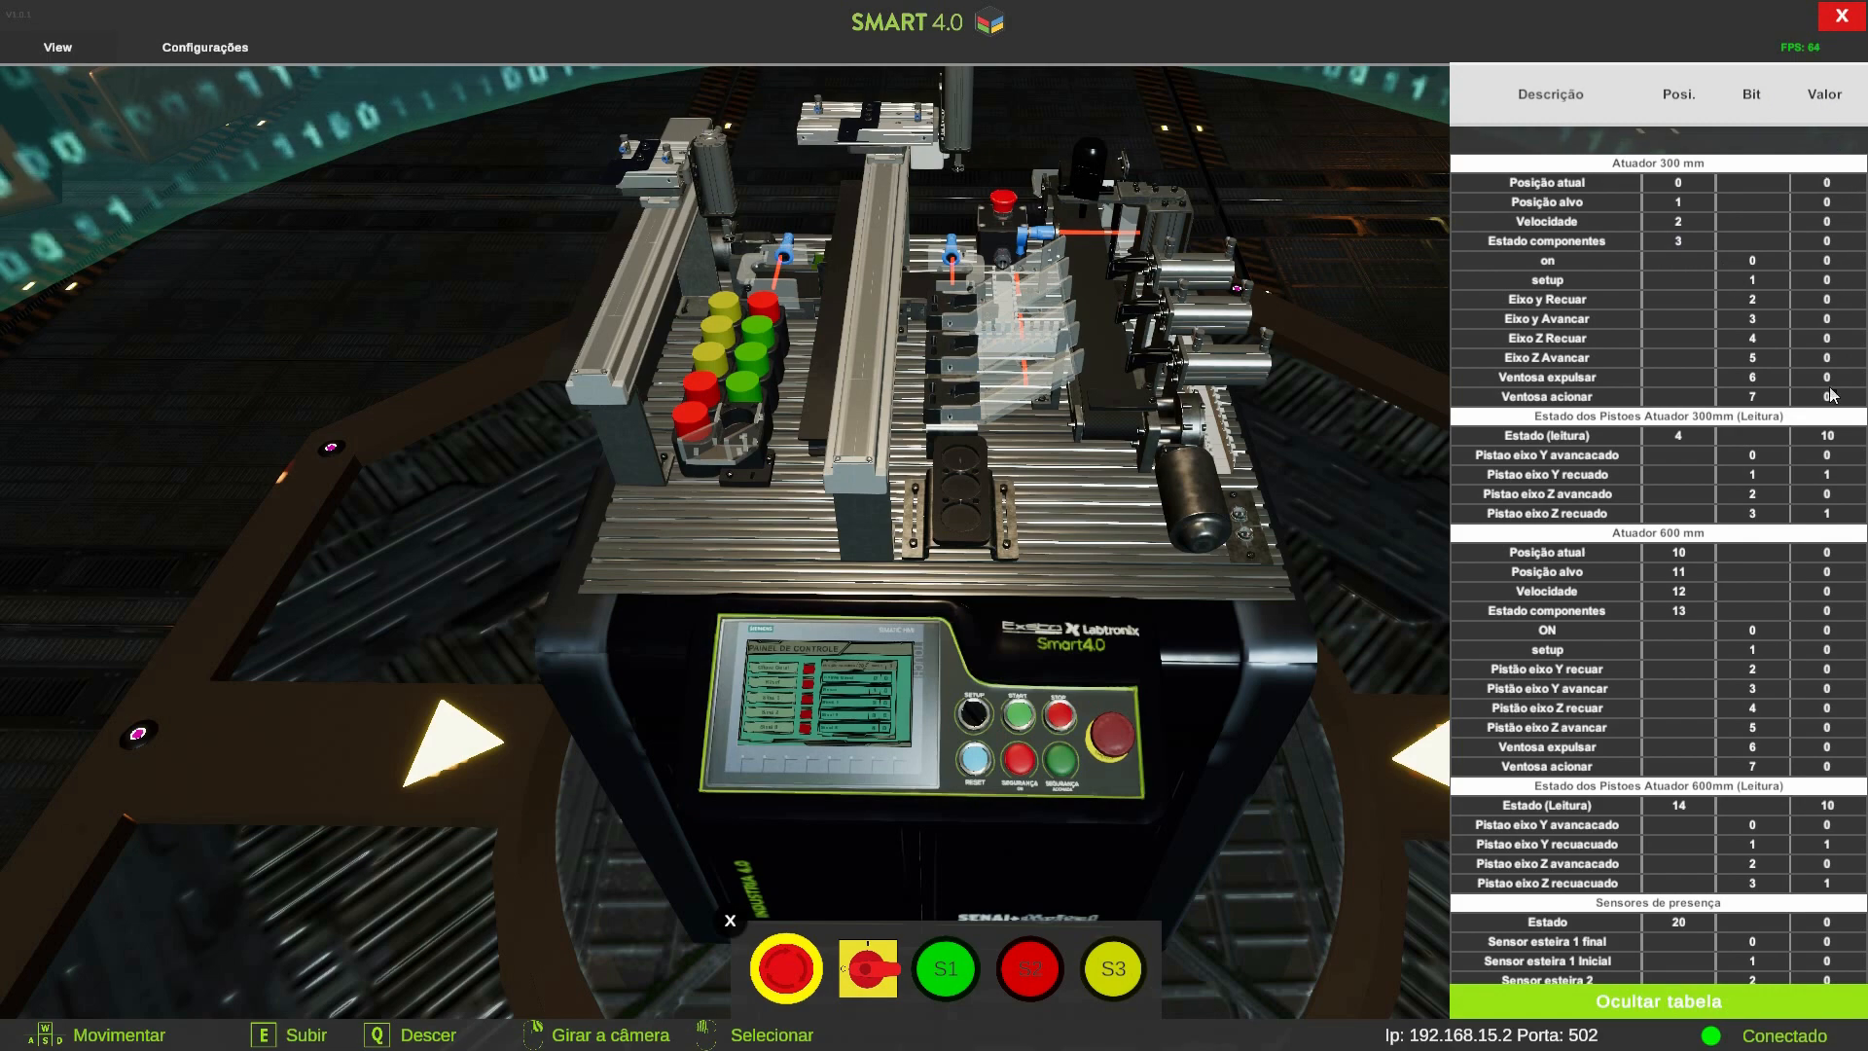
pyautogui.scroll(-15, 1703, 183)
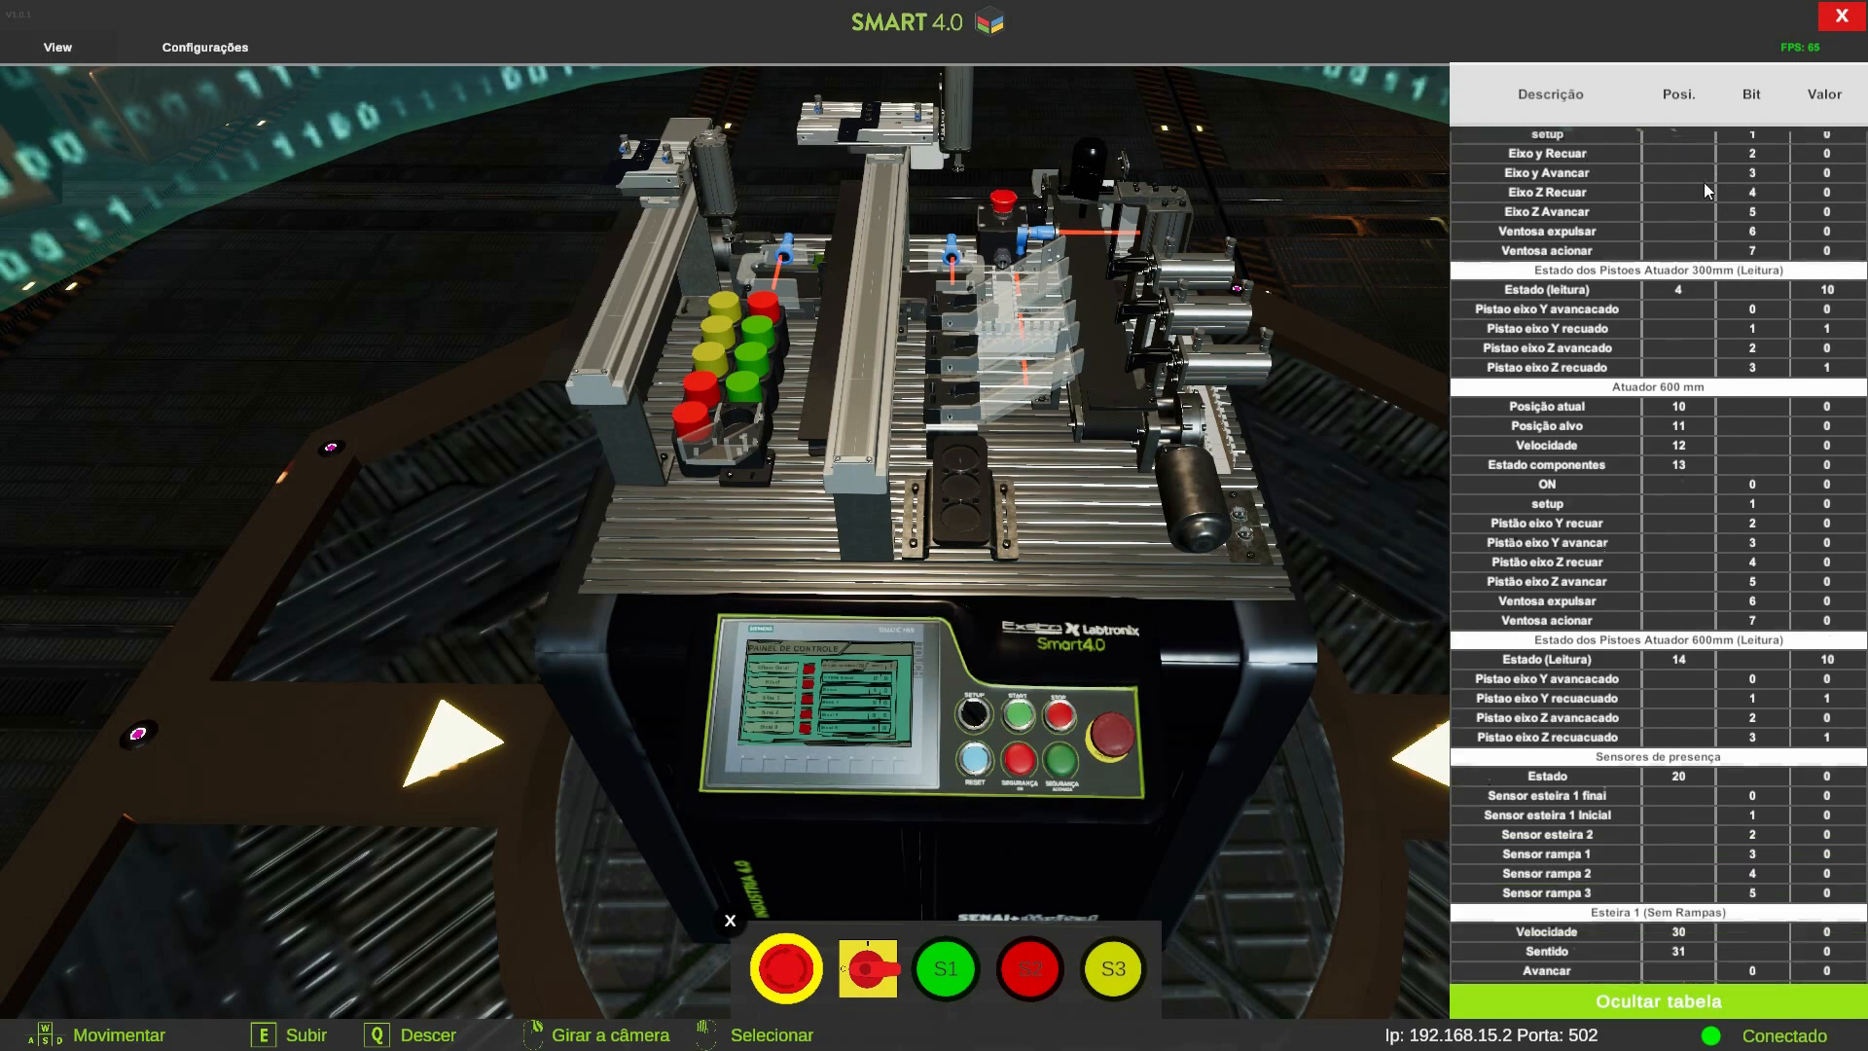
pyautogui.scroll(-5, 1703, 183)
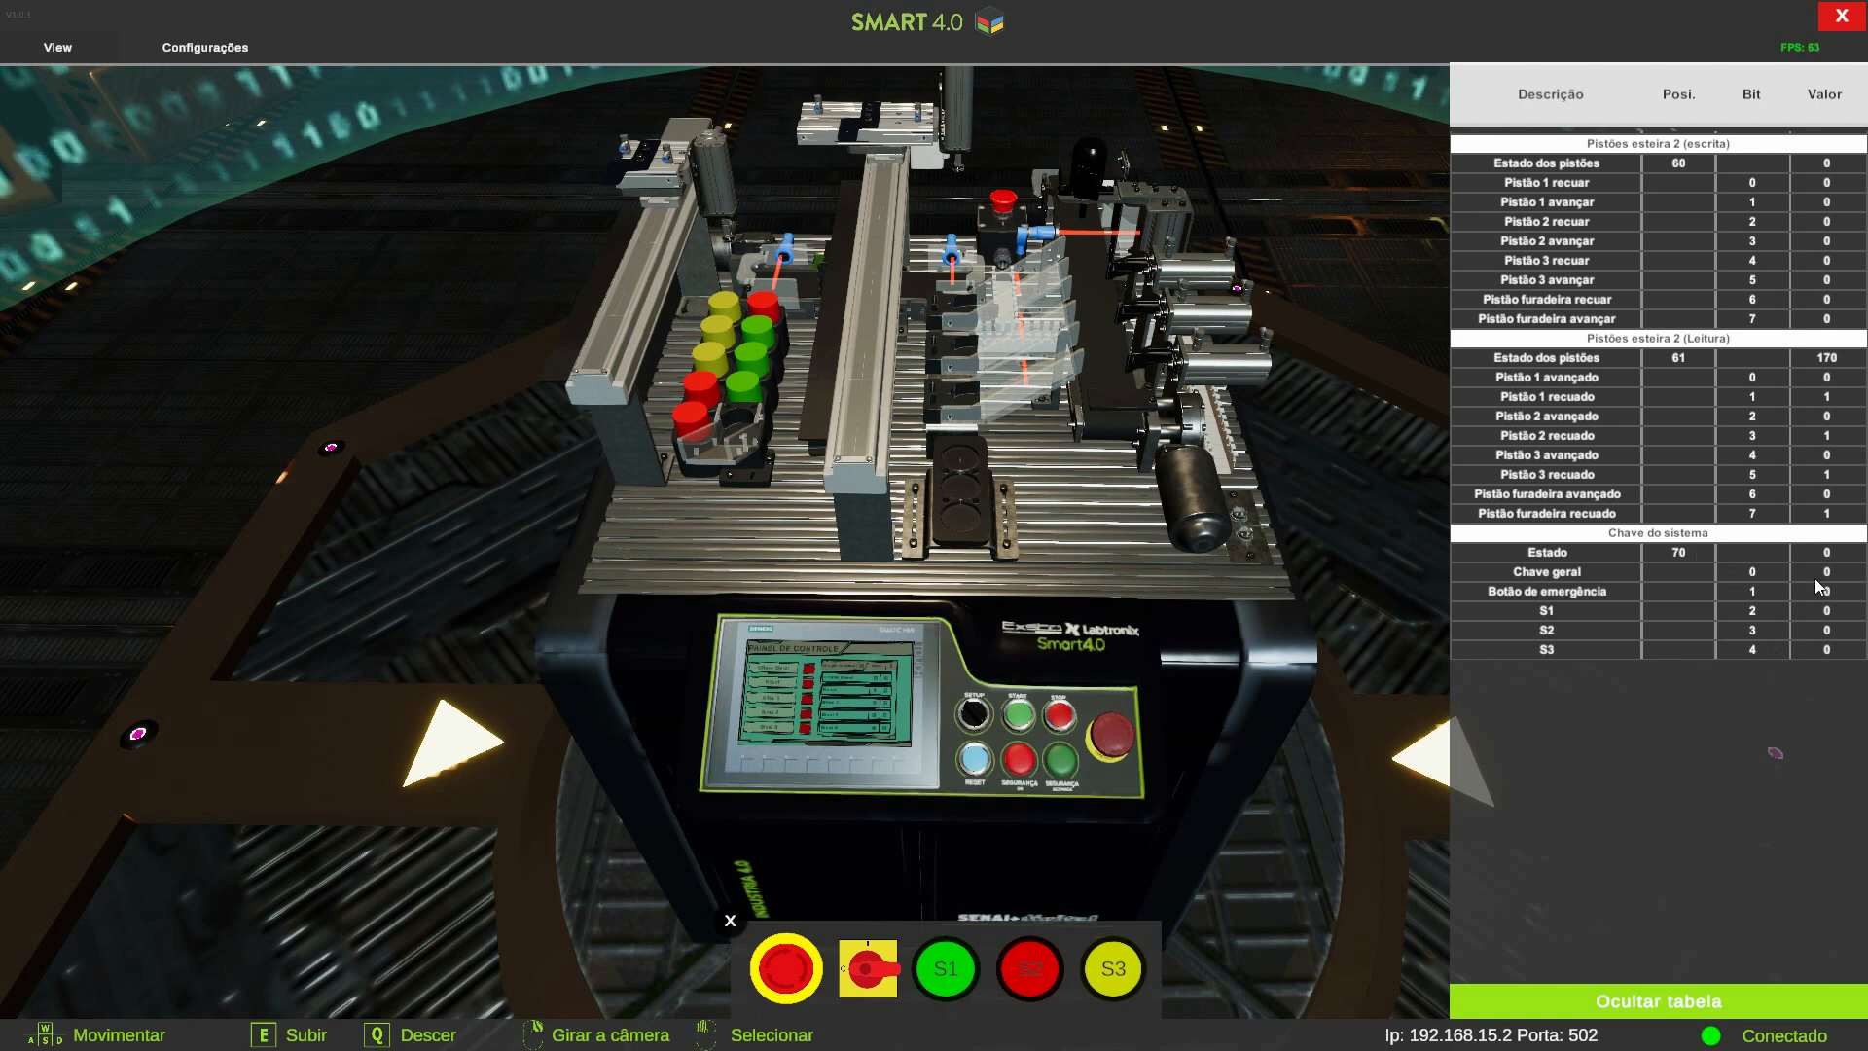
pyautogui.click(873, 973)
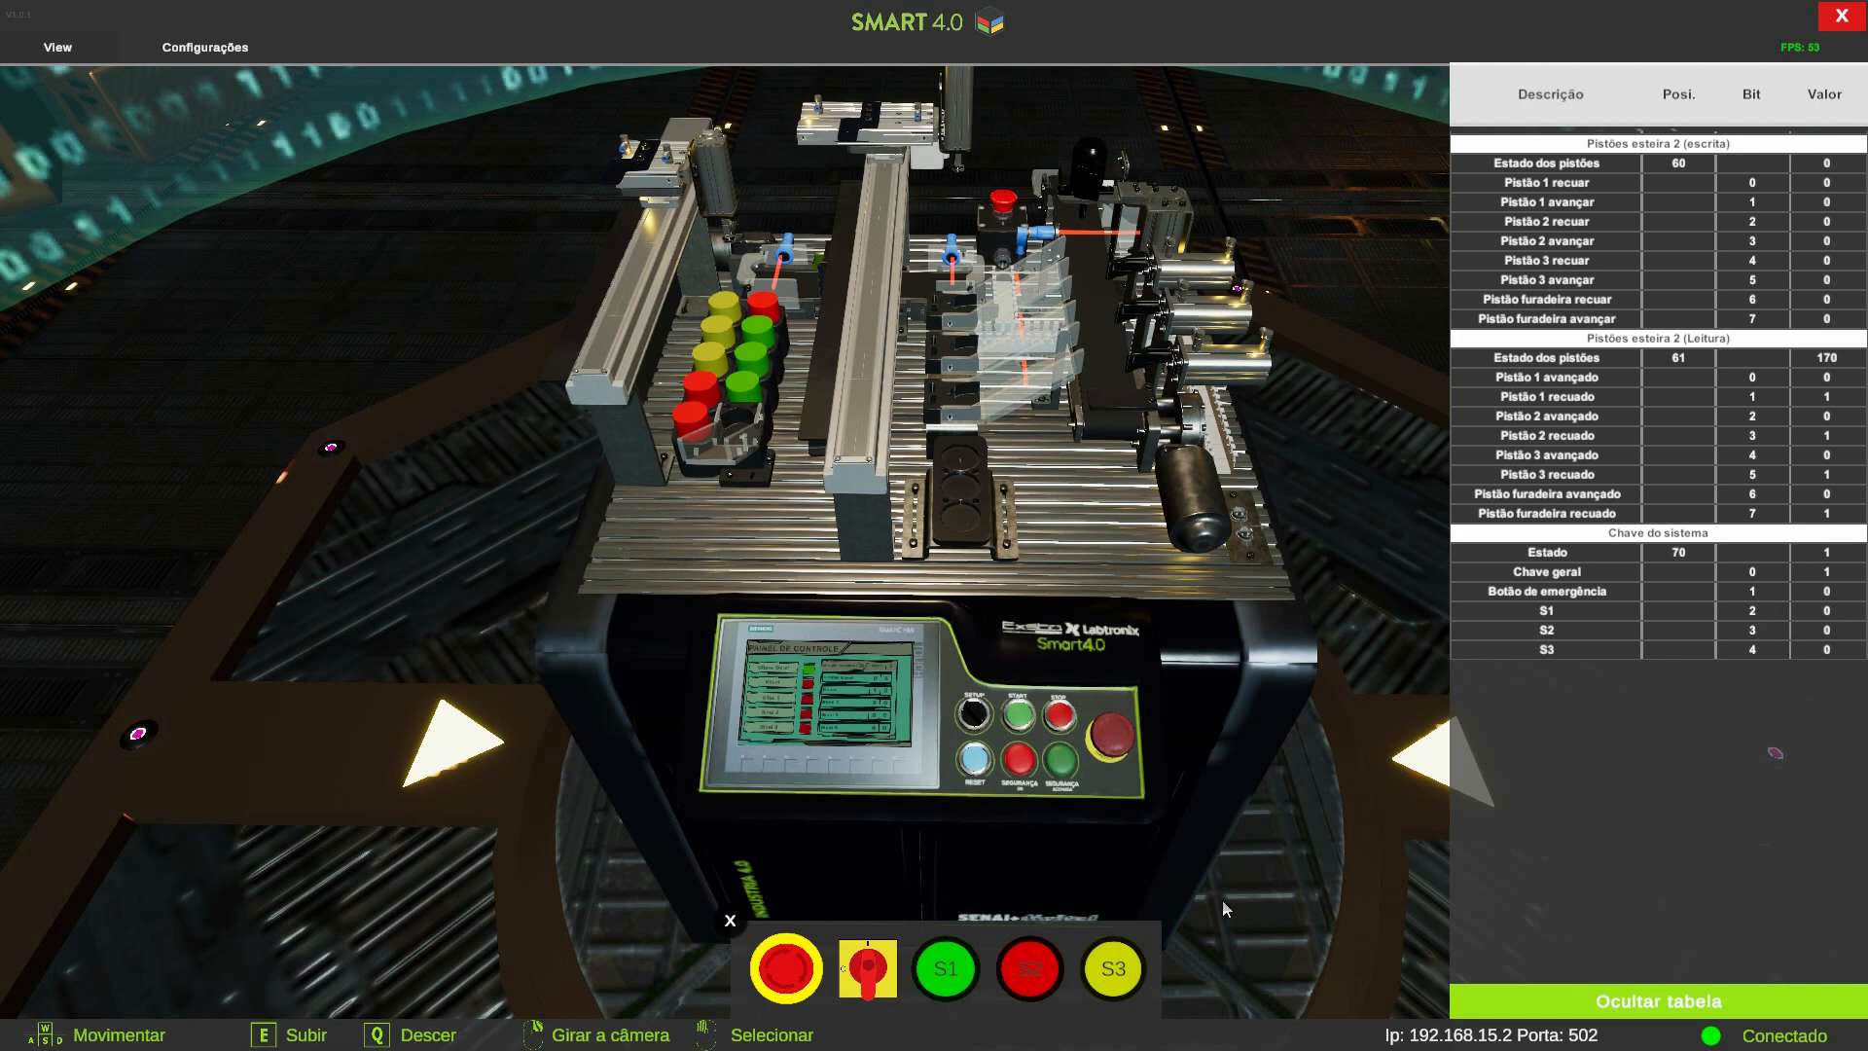
# Press the S1 and S2 pushbuttons on the simulator's control panel
pyautogui.click(944, 983)
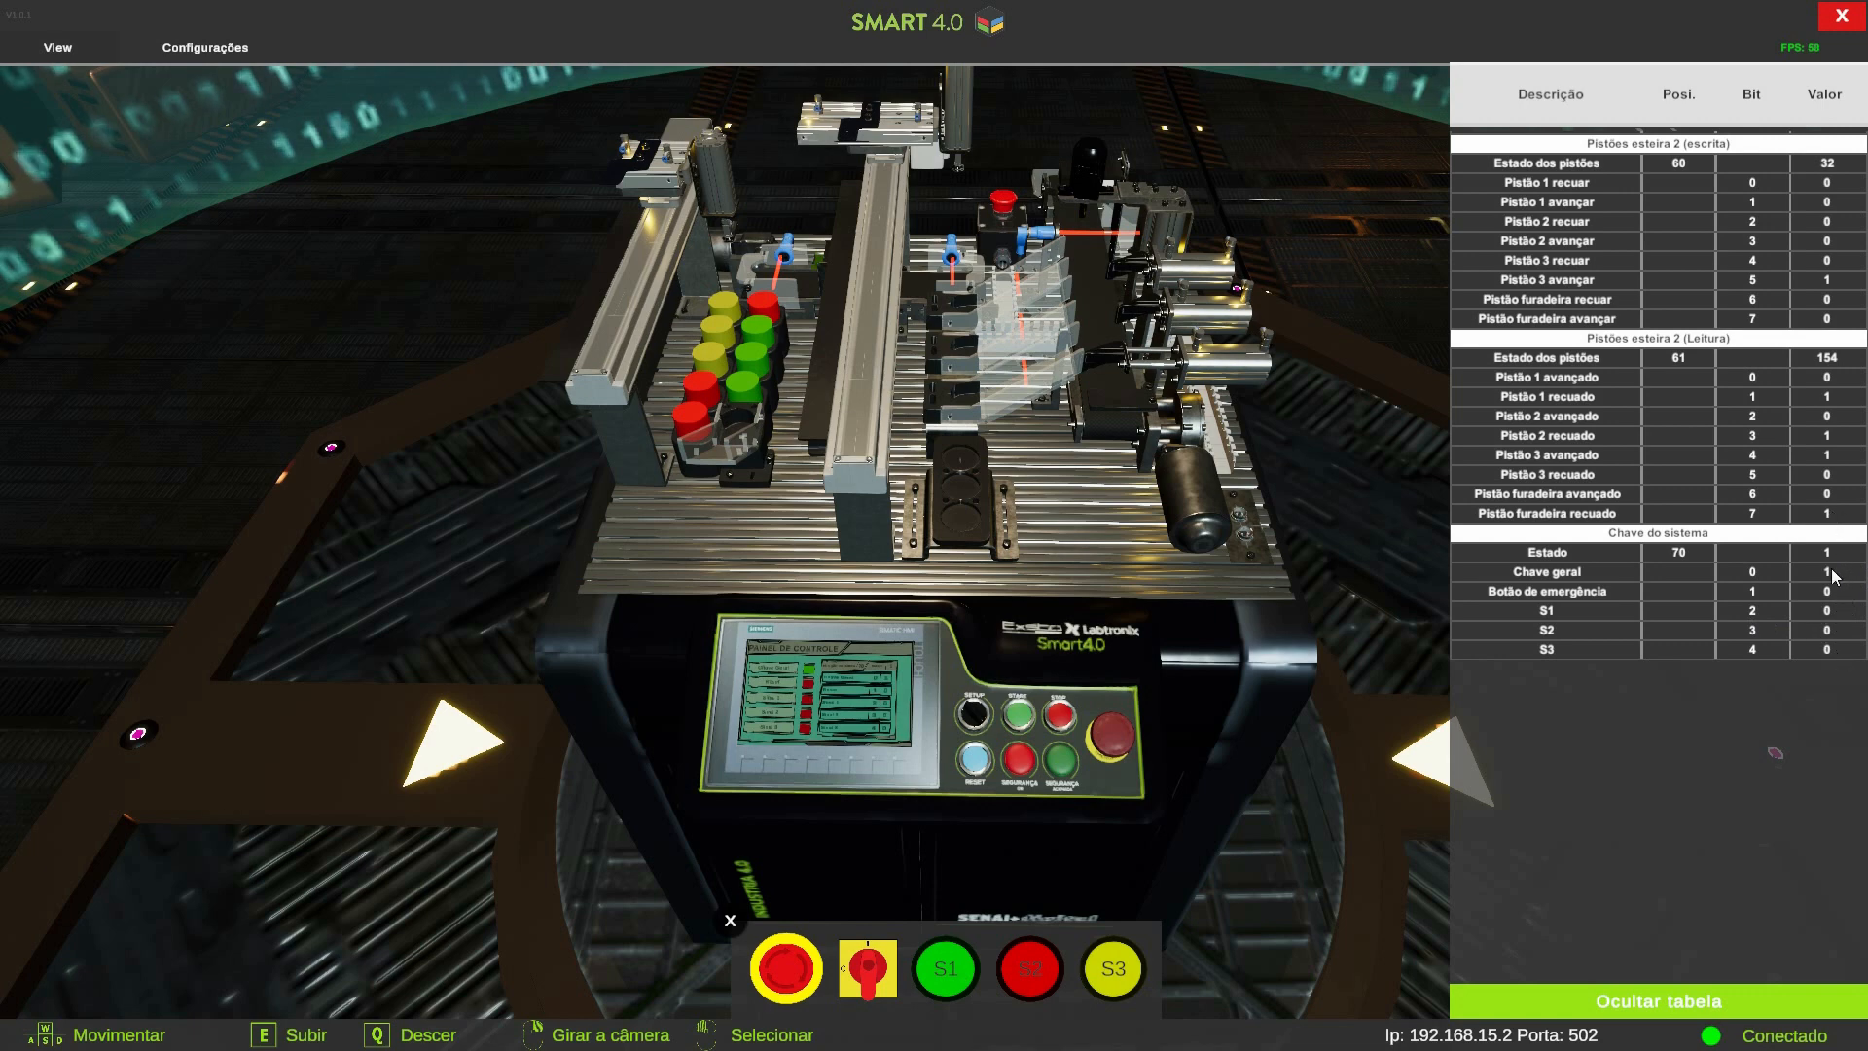
pyautogui.click(1031, 972)
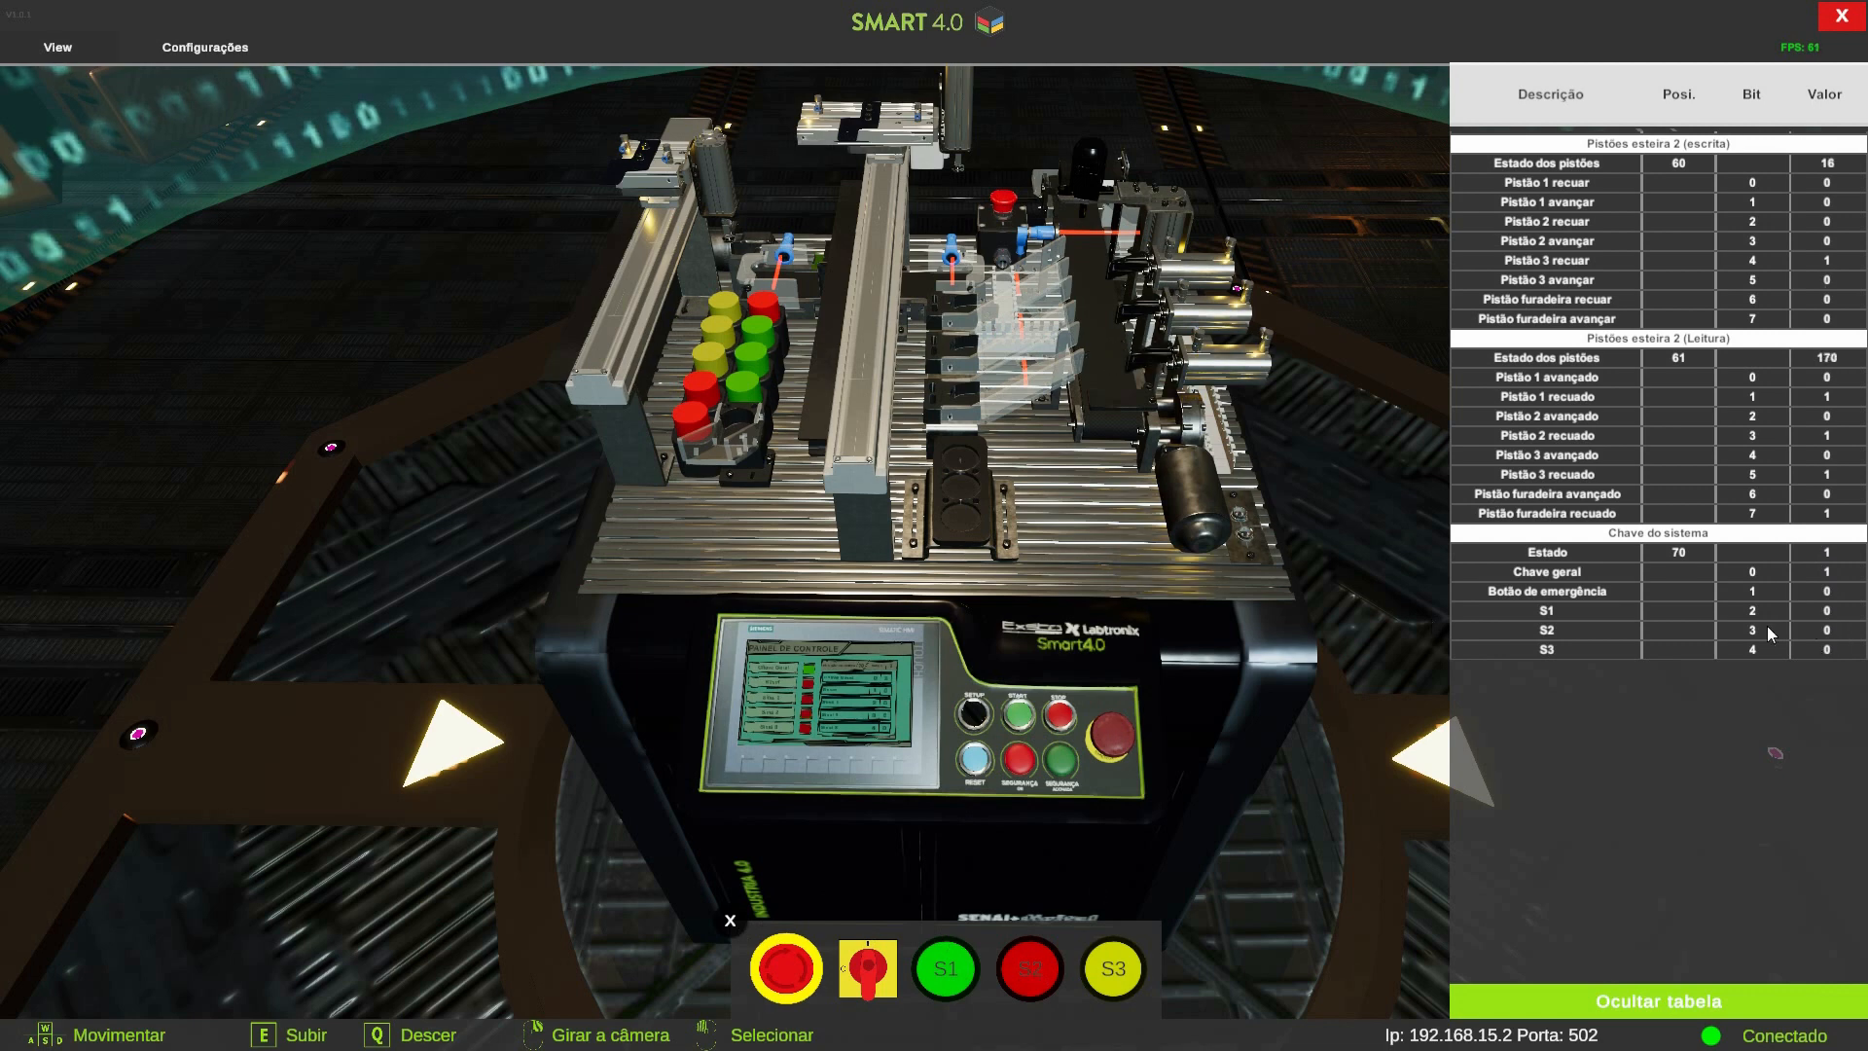
pyautogui.click(1038, 975)
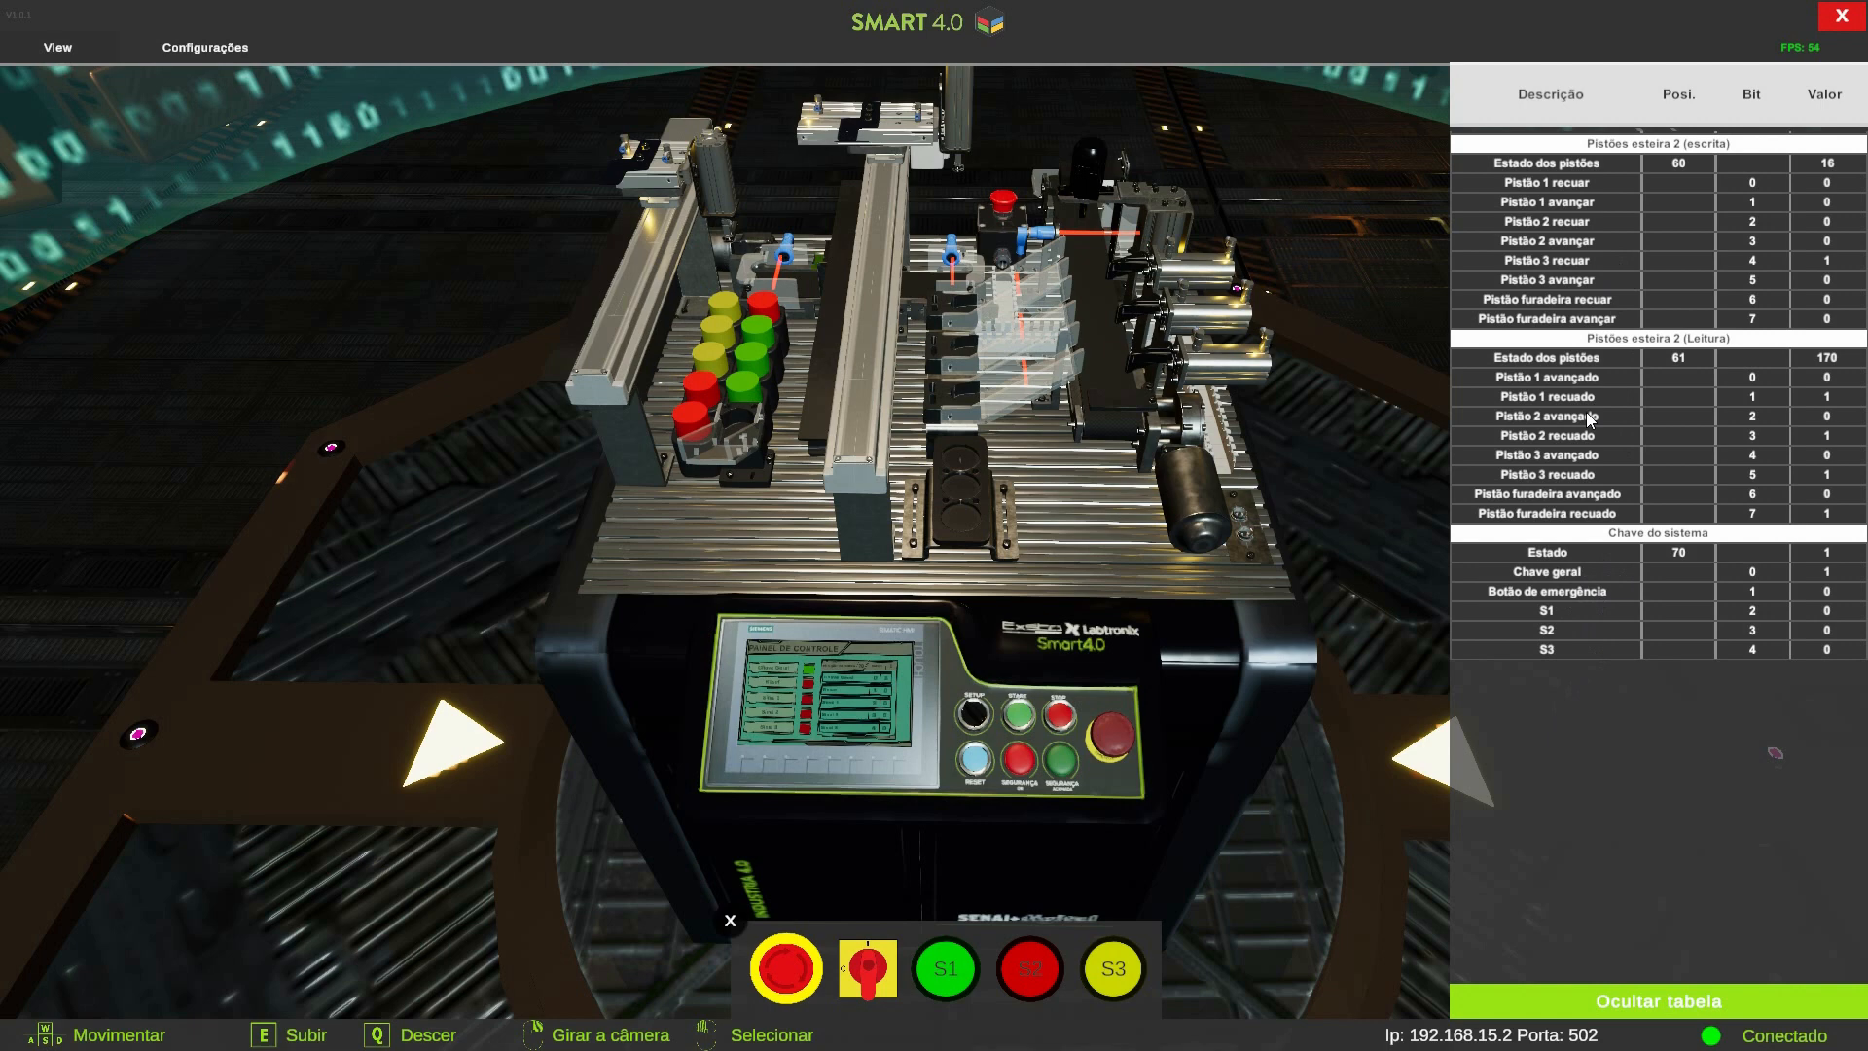
# Scroll through the simulator's I/O table to review the sensor, conveyor and piston entries
pyautogui.scroll(5, 1589, 419)
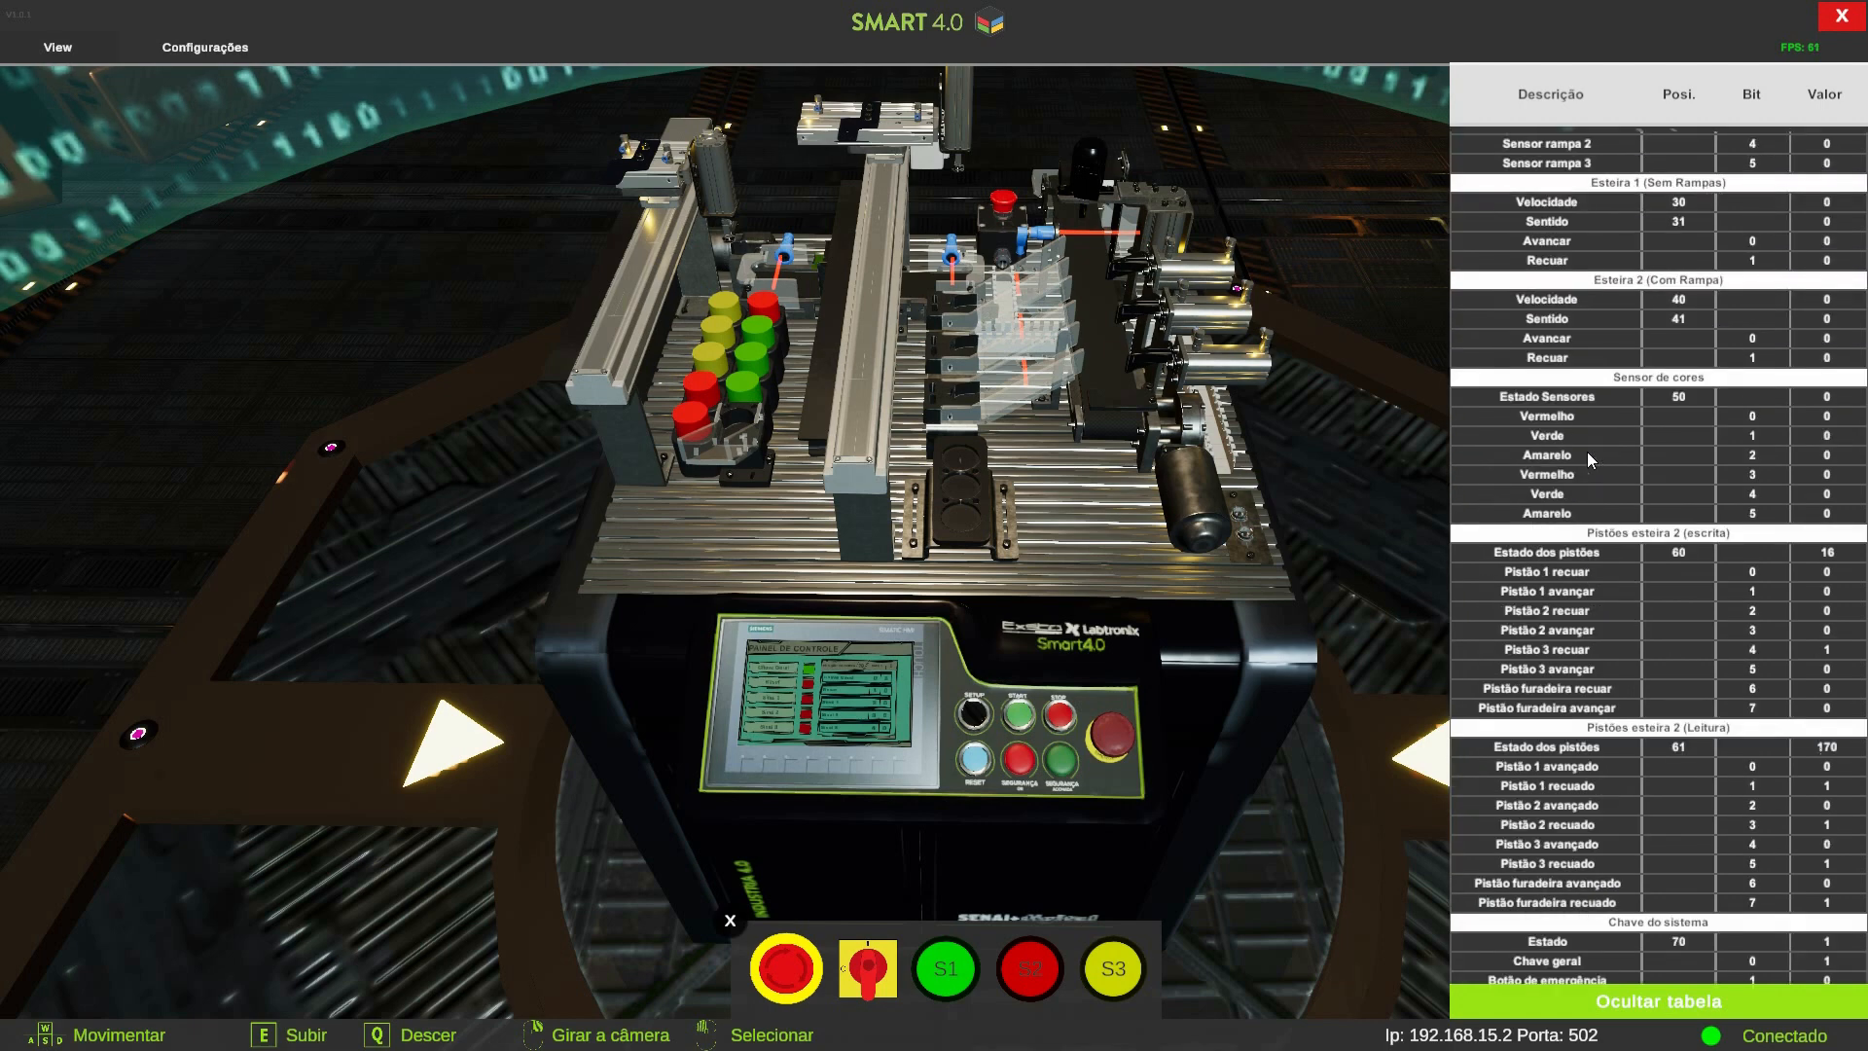
pyautogui.scroll(2, 1586, 451)
pyautogui.scroll(2, 1586, 451)
pyautogui.scroll(3, 1586, 452)
pyautogui.scroll(-5, 1586, 451)
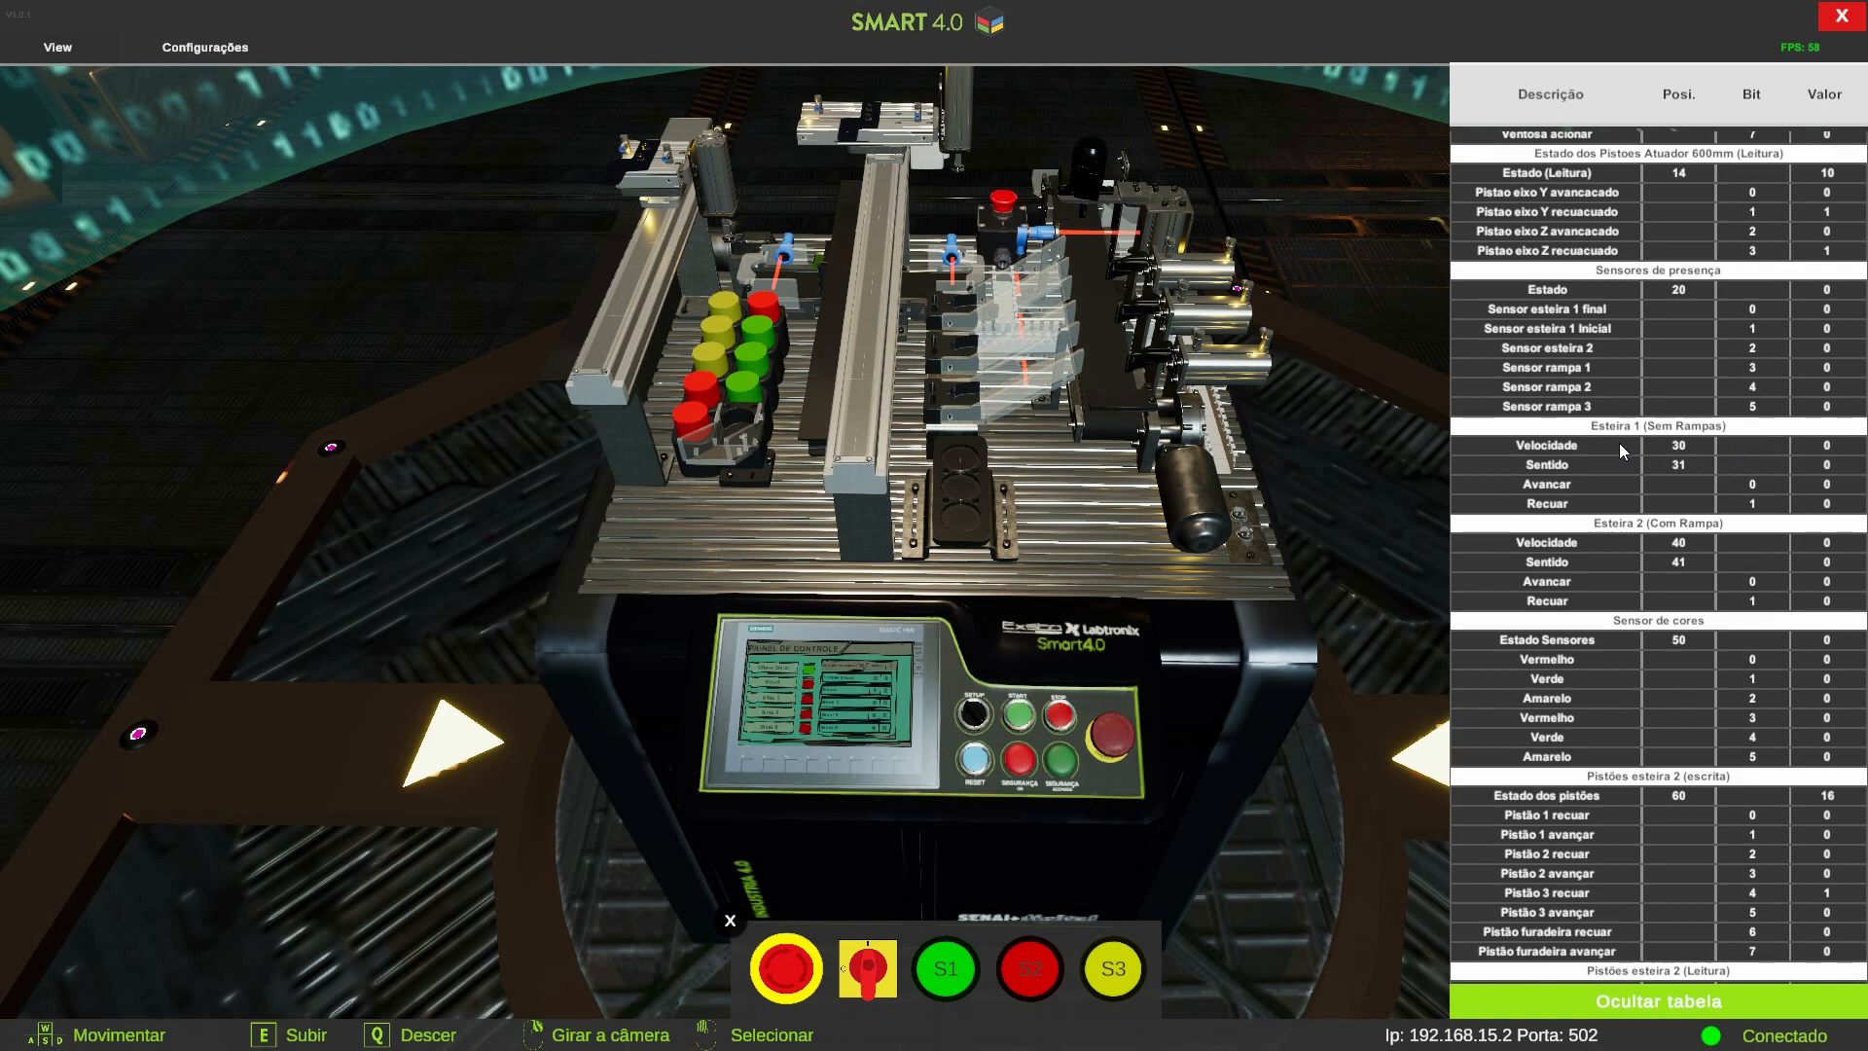
pyautogui.scroll(-1, 1635, 436)
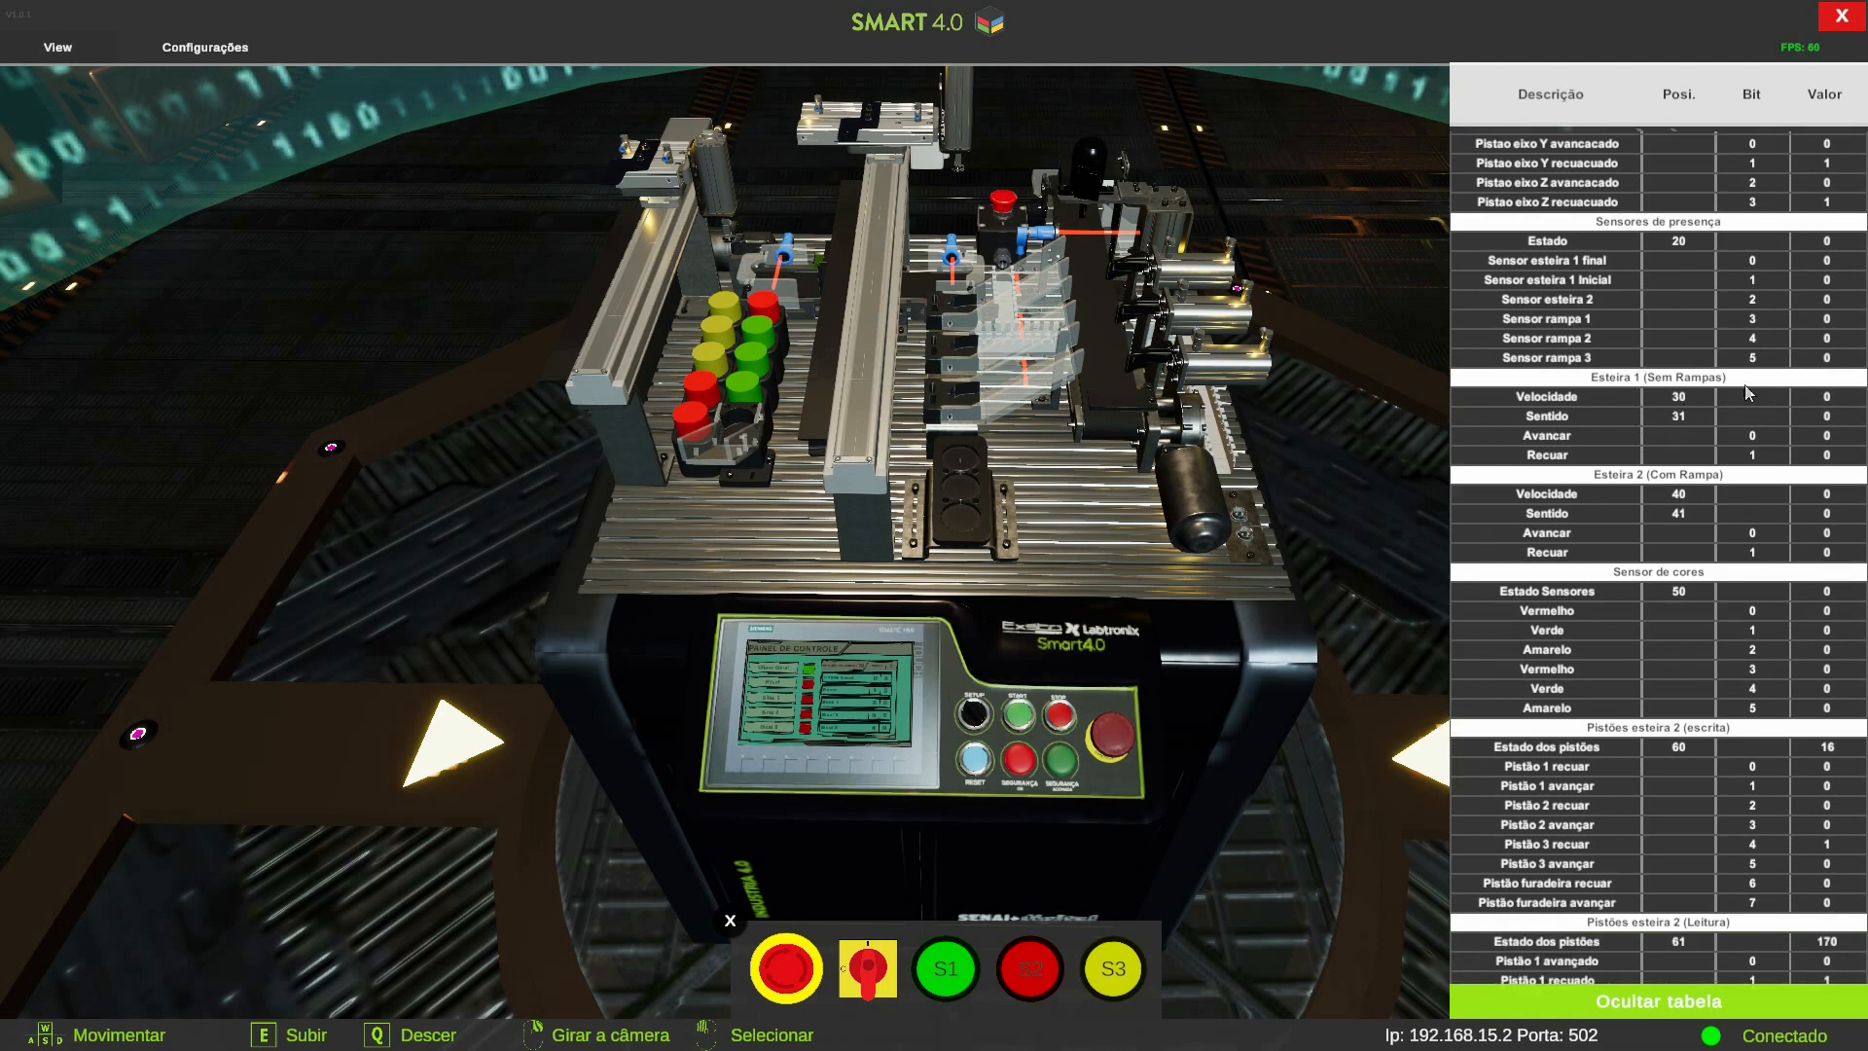
pyautogui.scroll(-1, 1645, 419)
pyautogui.scroll(1, 1643, 418)
pyautogui.scroll(-10, 1708, 435)
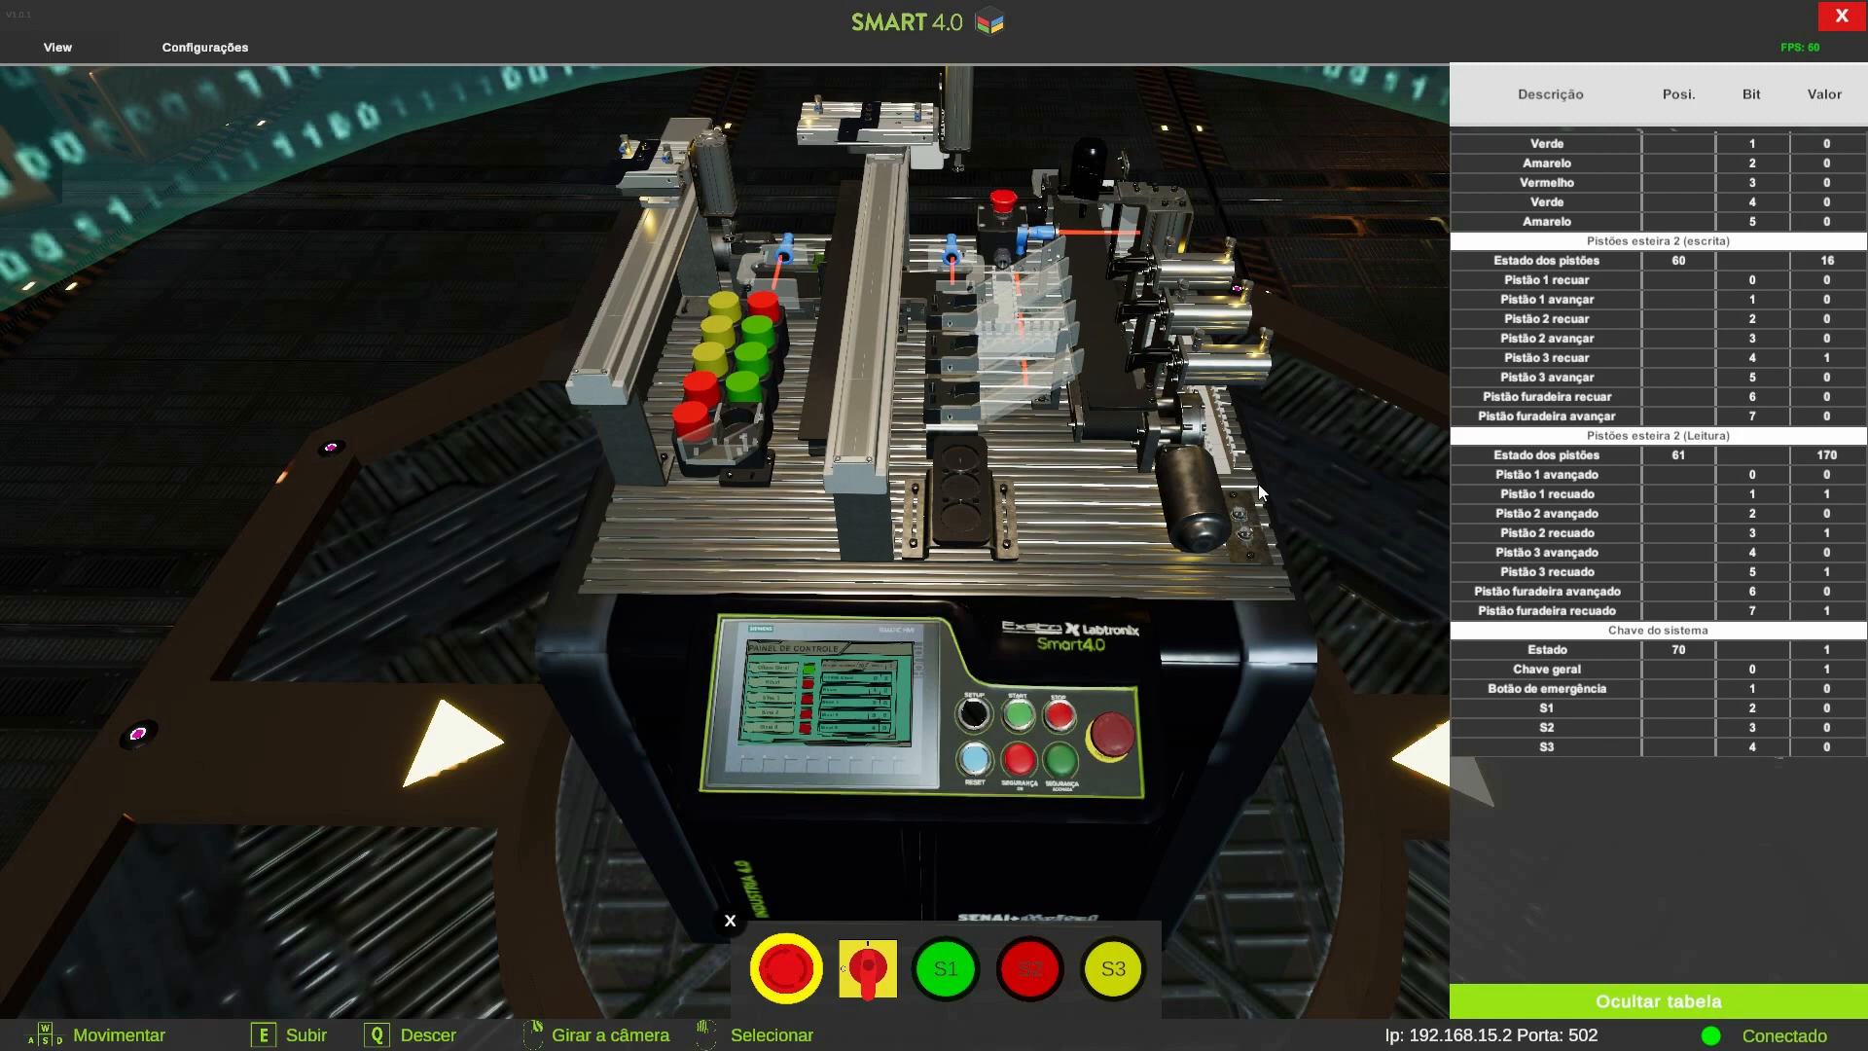
# Move the camera closer to inspect the pistons and conveyor on the workbench
pyautogui.press('w')
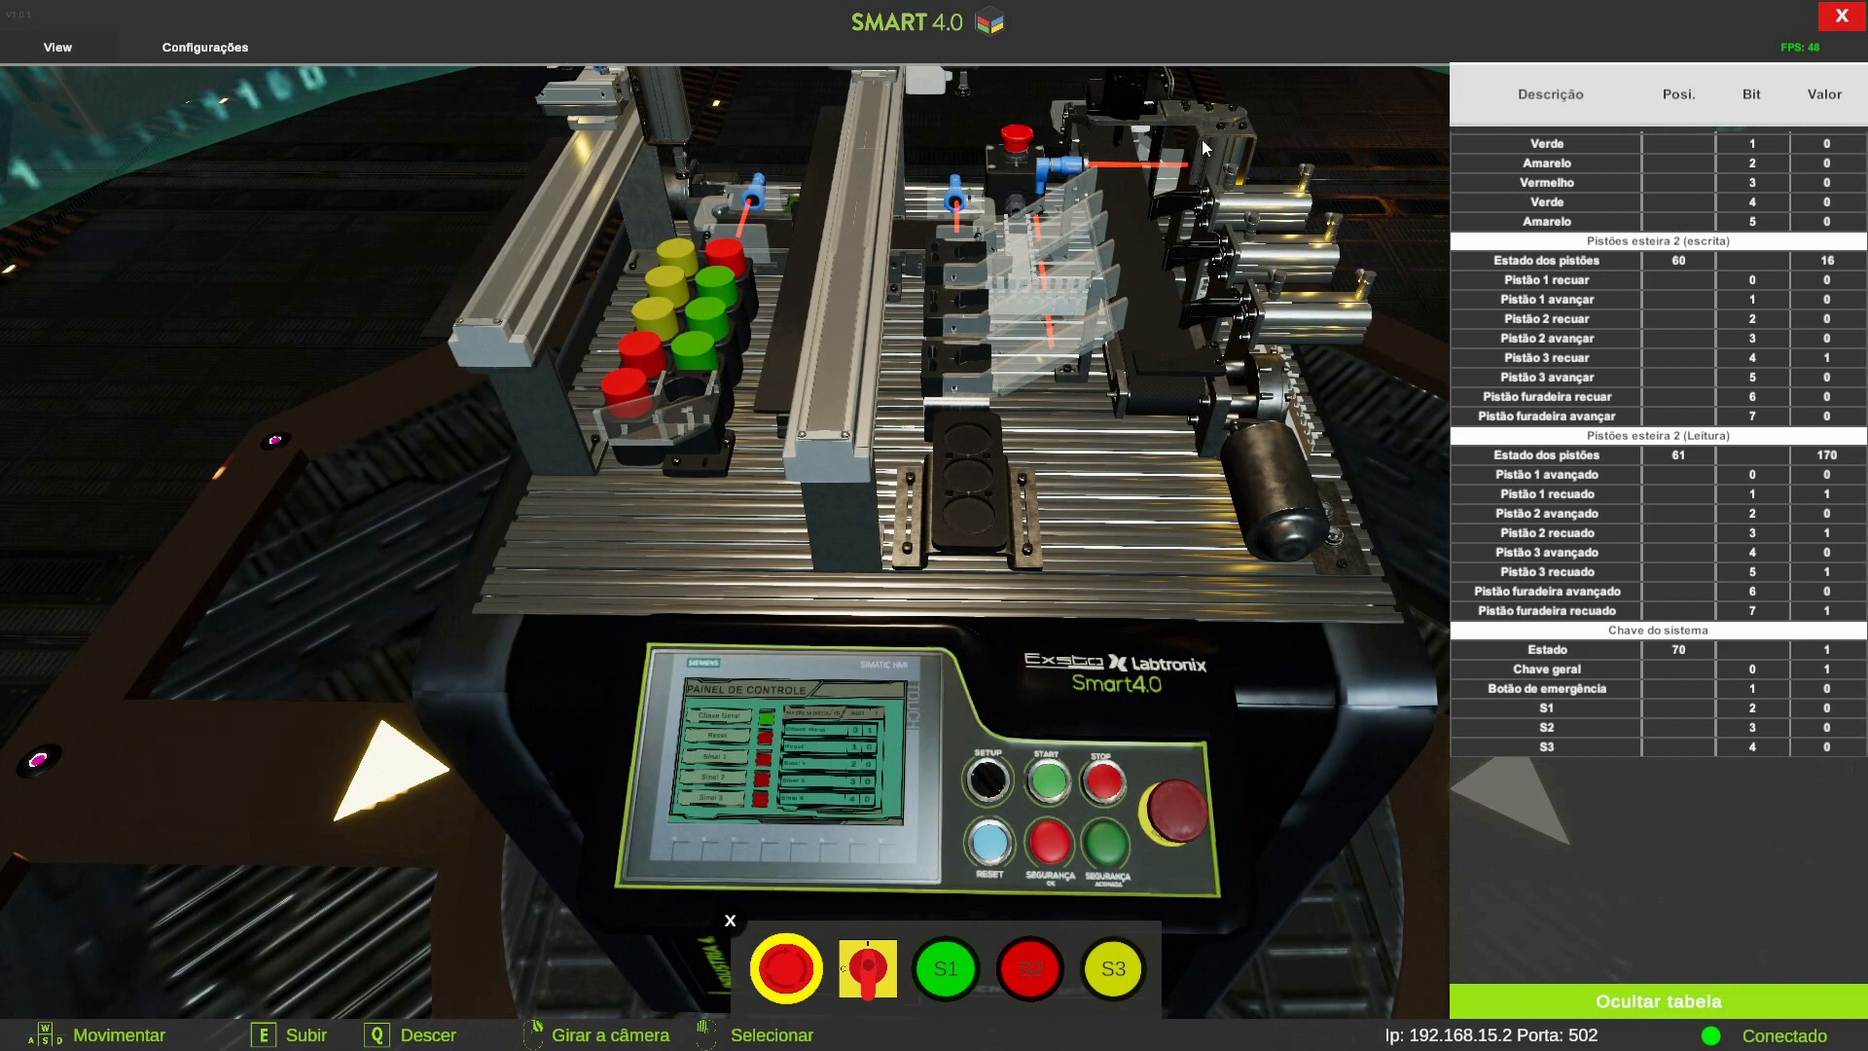
pyautogui.press('s')
pyautogui.press('w')
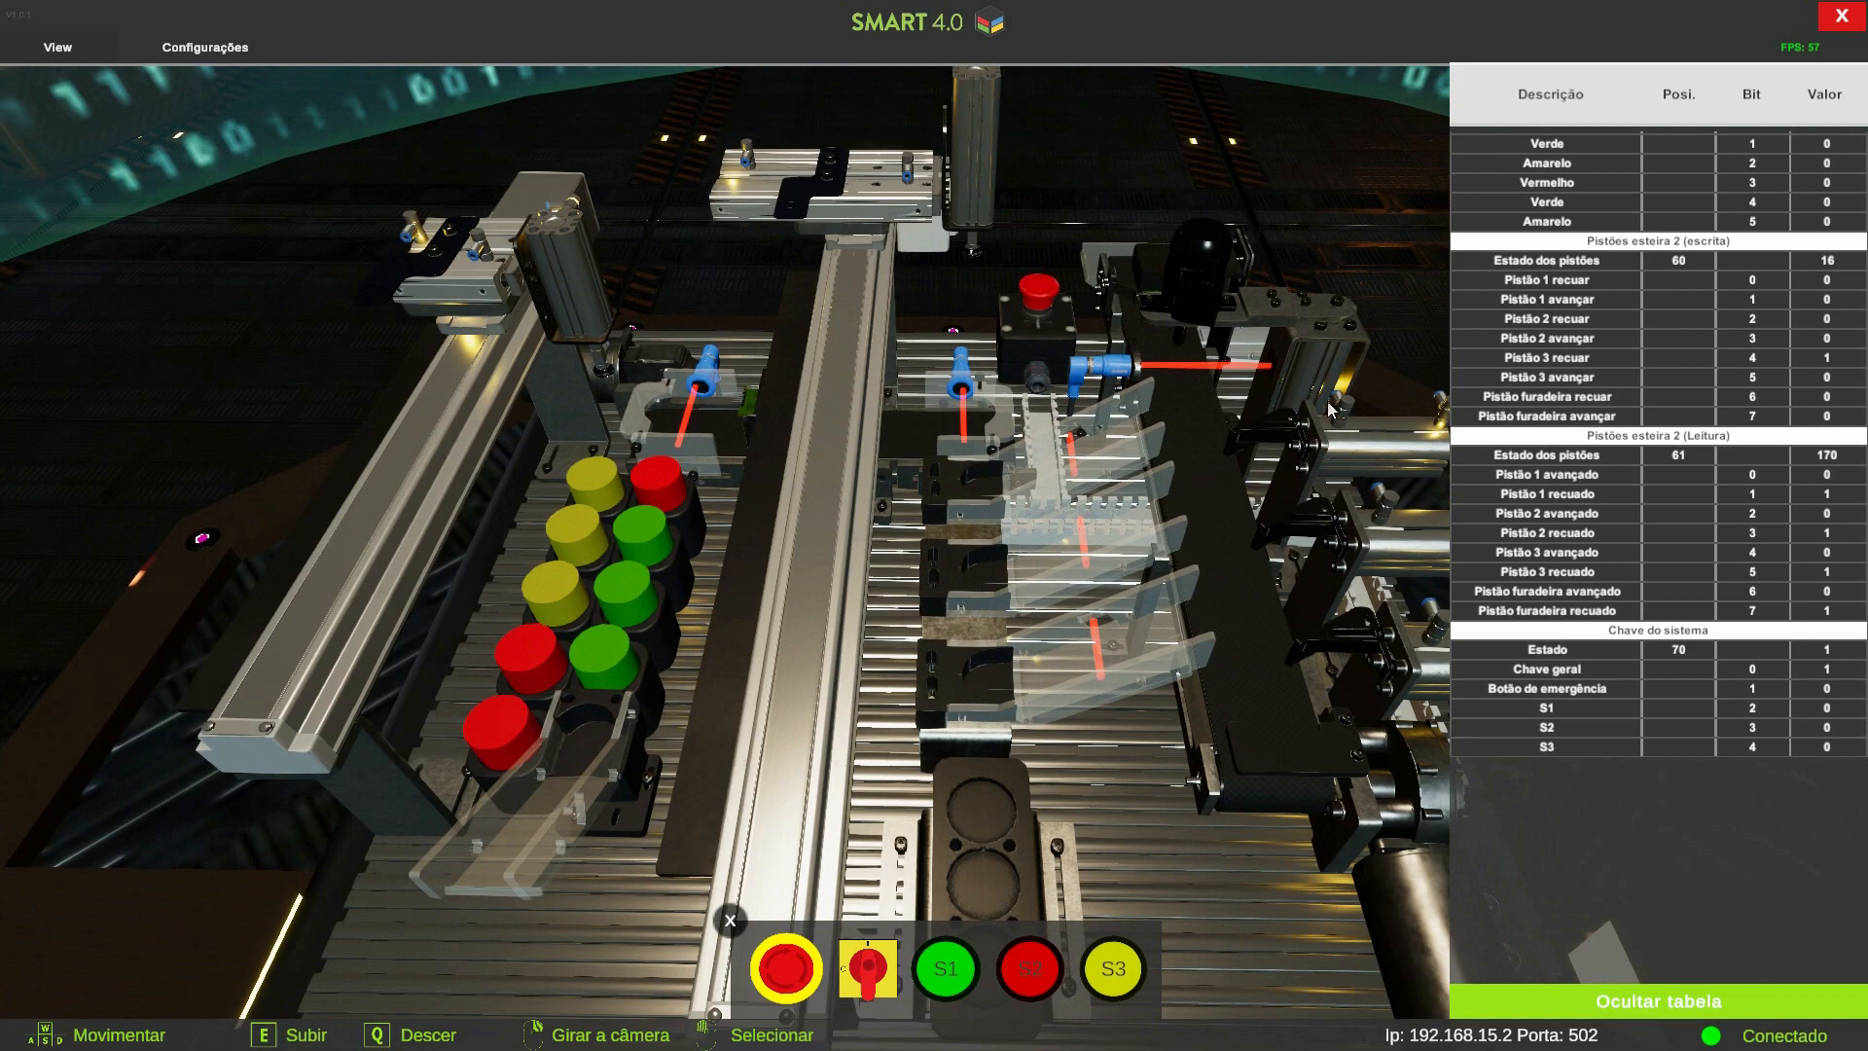
pyautogui.press('d')
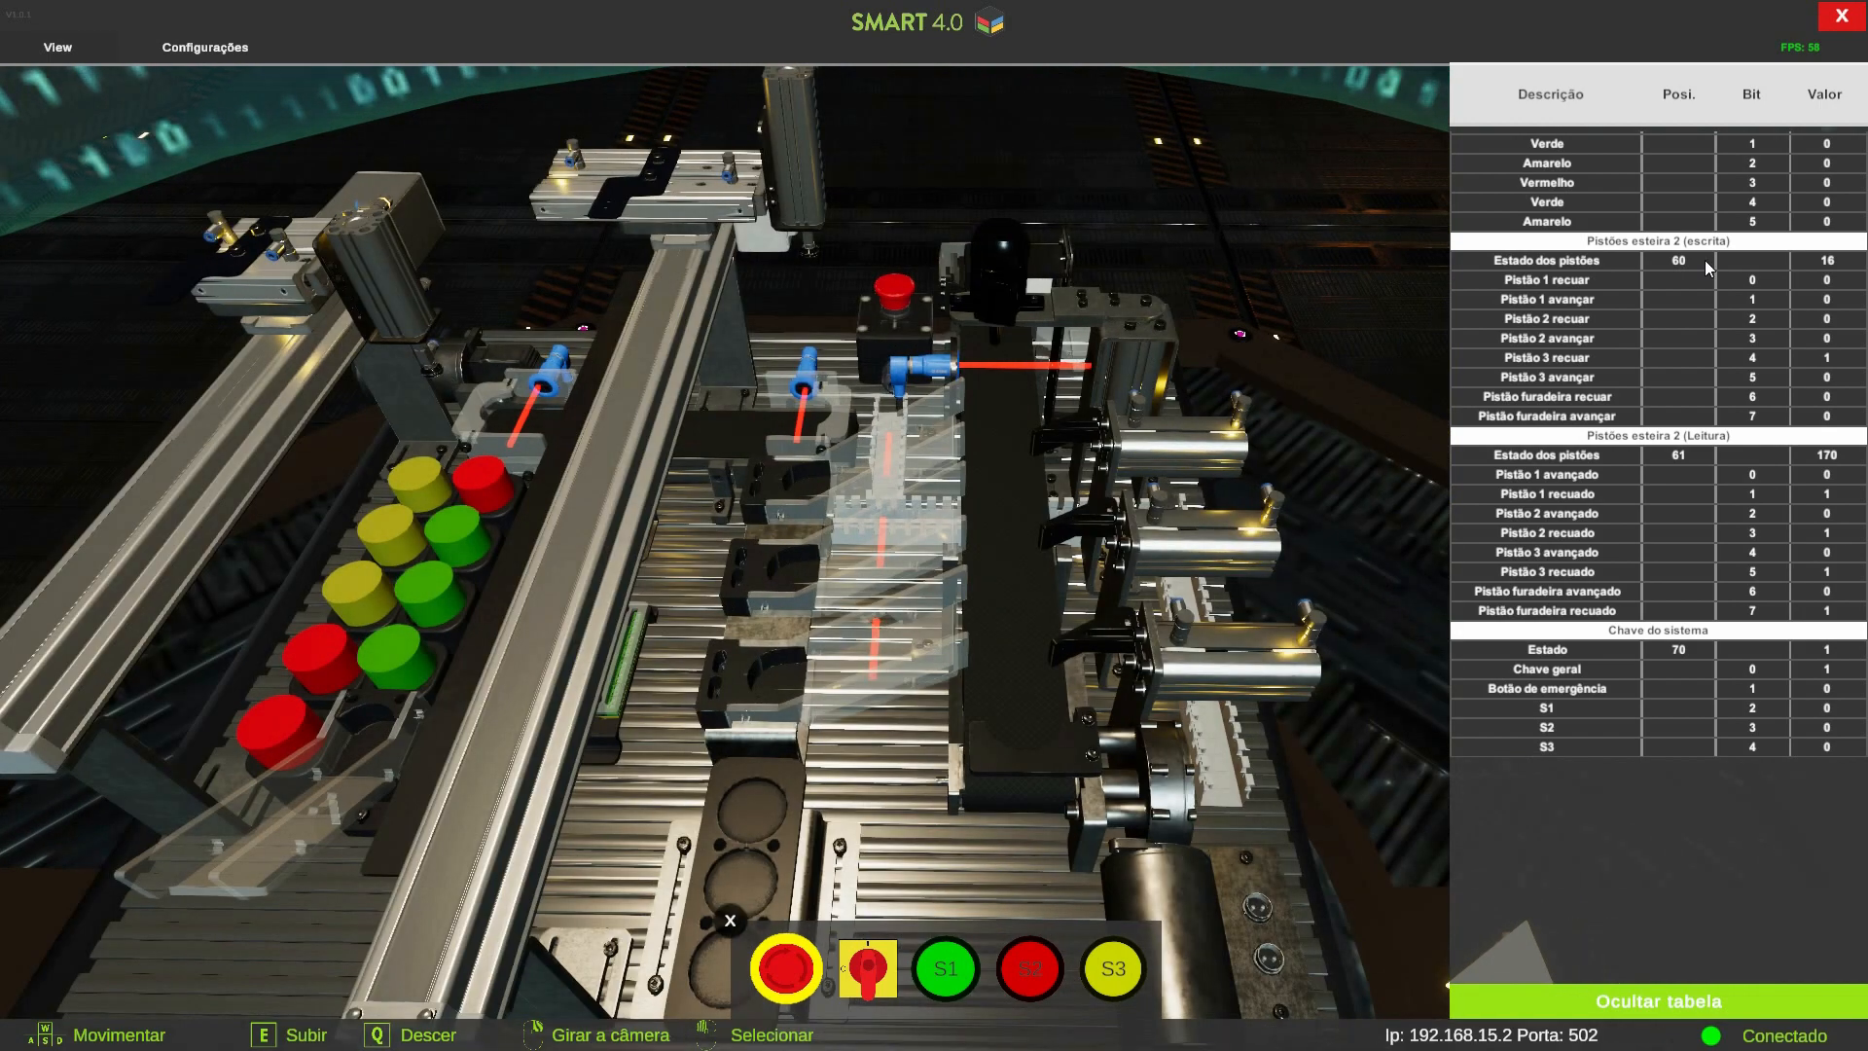
# Check the simulator's Modbus port in its port-change dialog, then close it
pyautogui.press('a')
pyautogui.press('s')
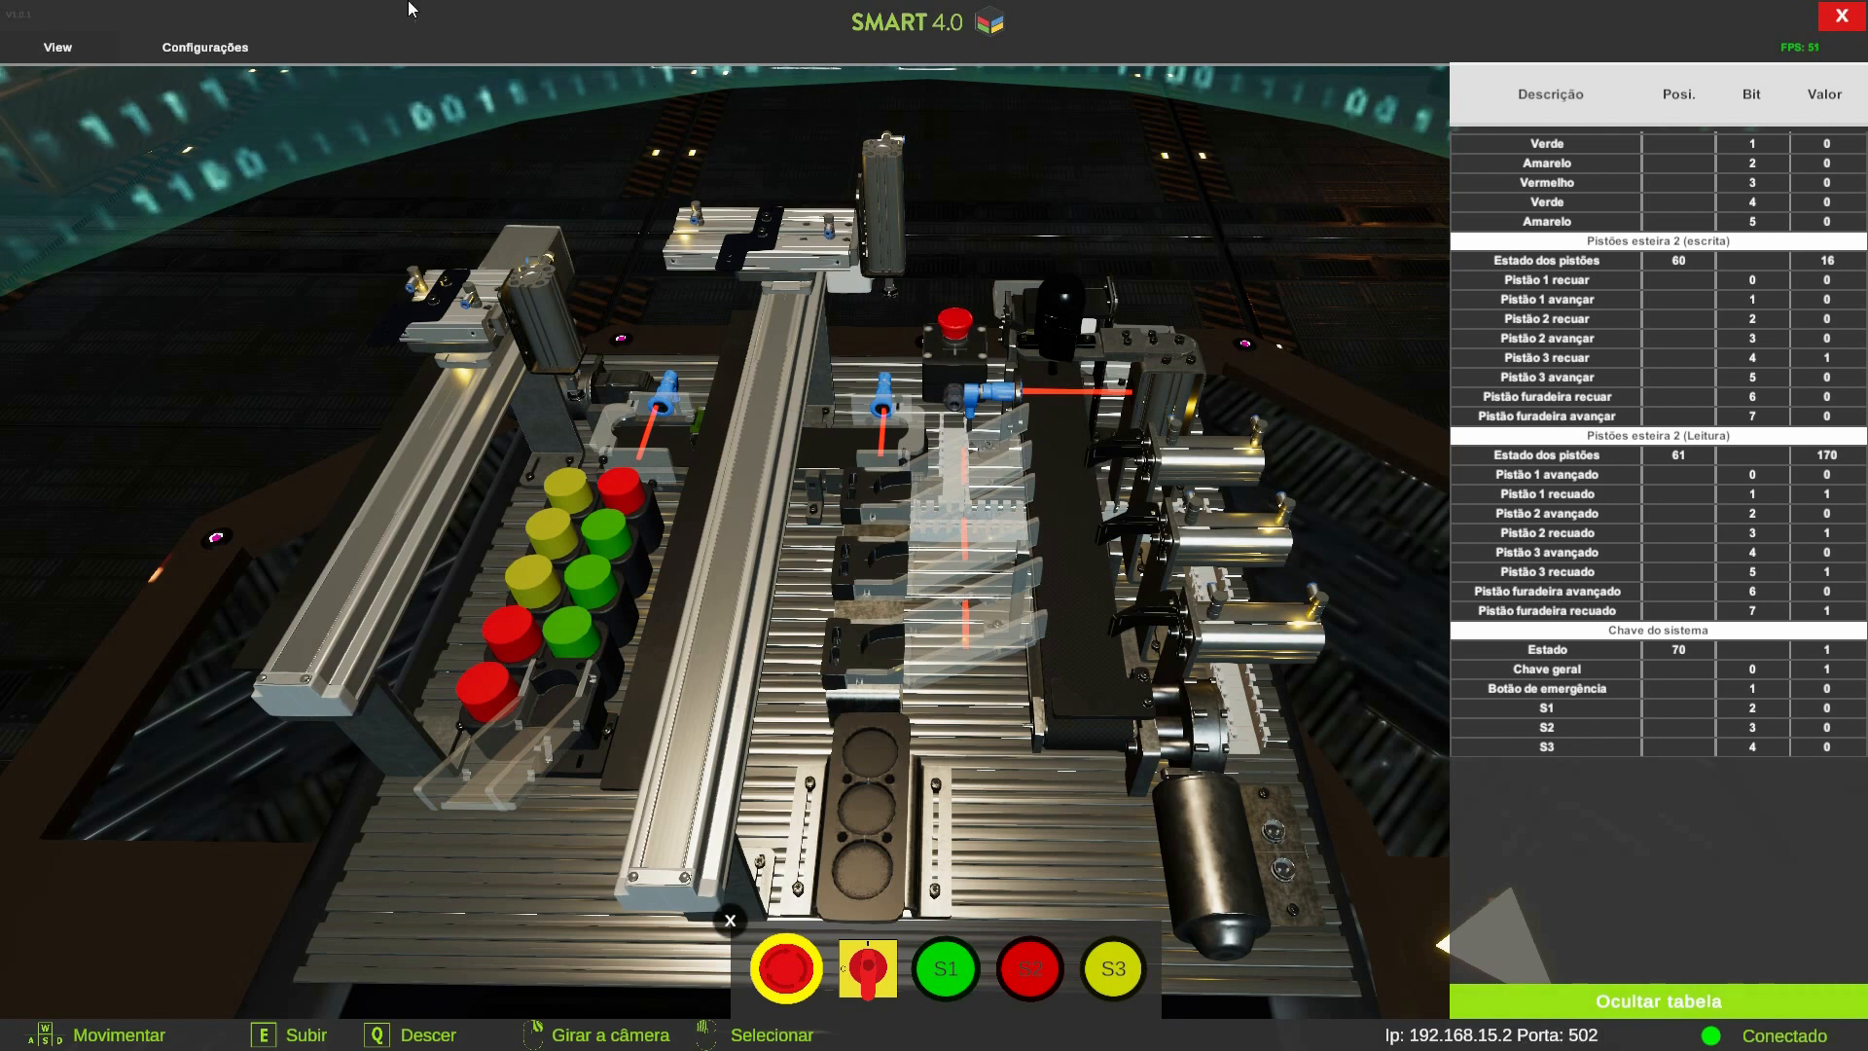
pyautogui.click(60, 49)
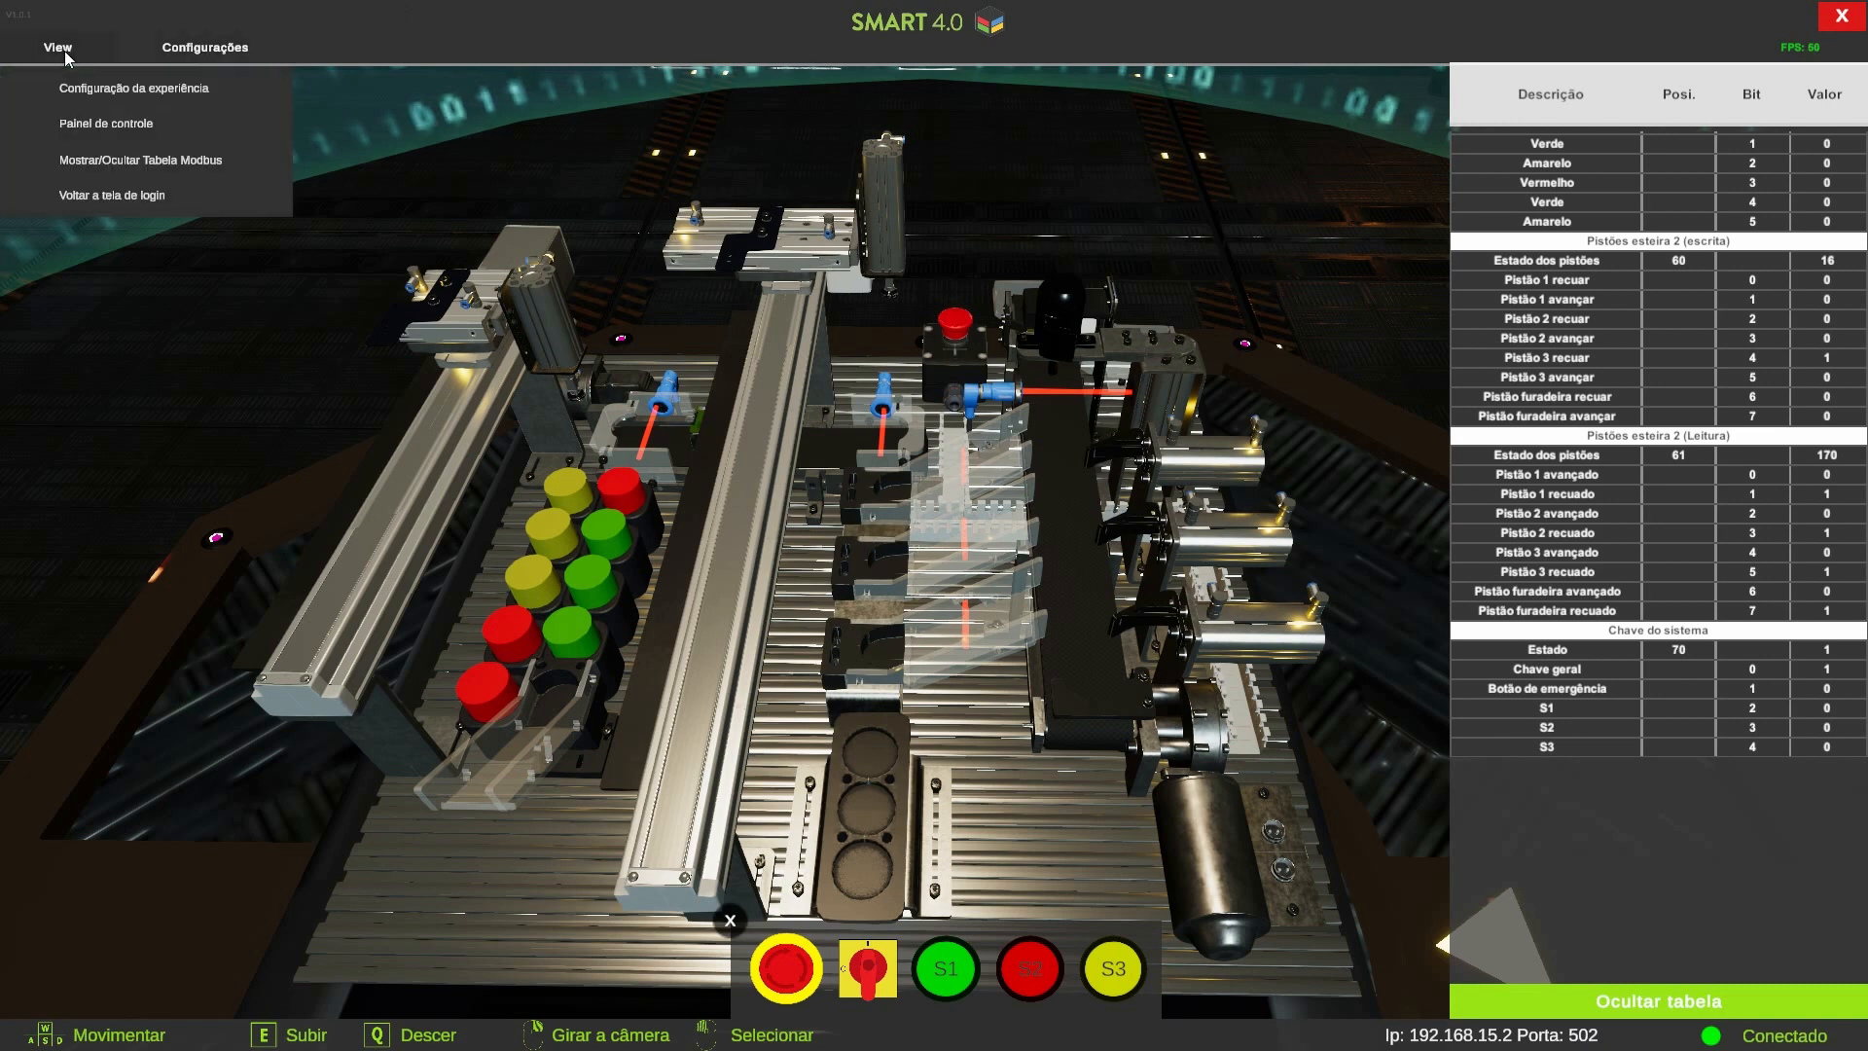
pyautogui.click(187, 50)
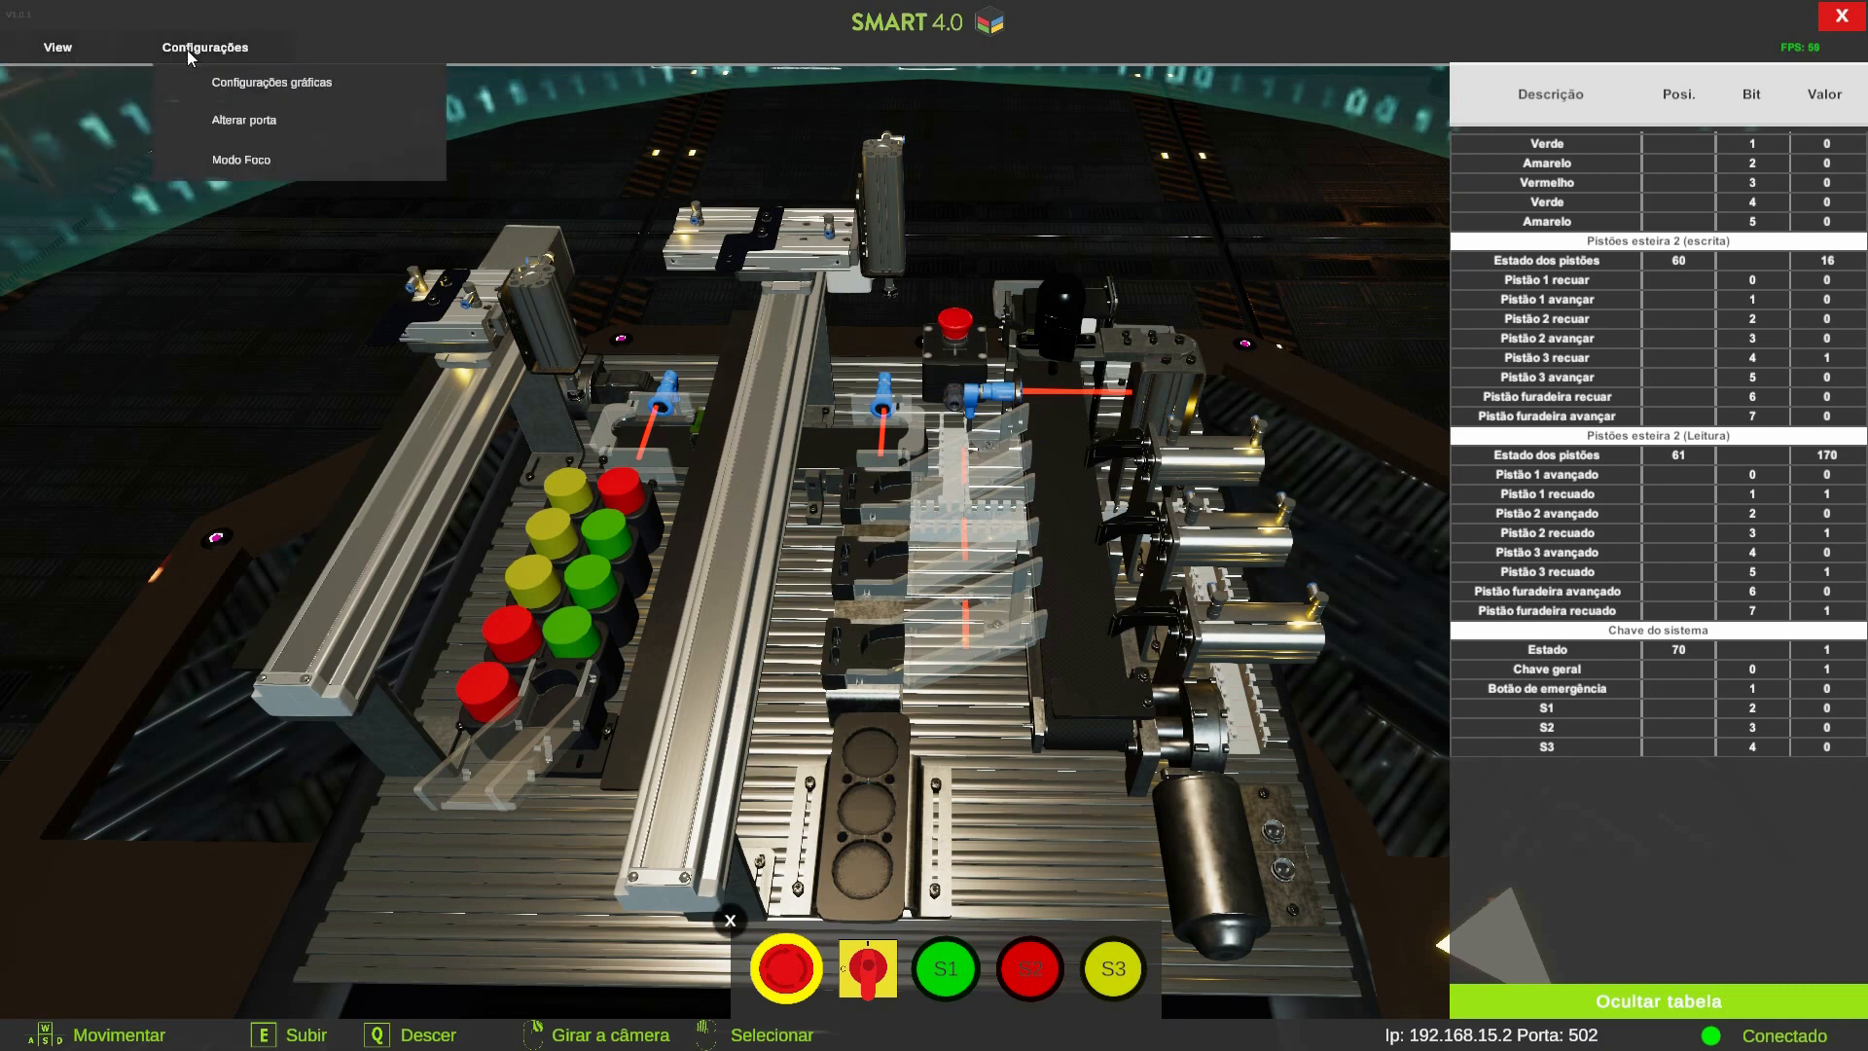
pyautogui.click(267, 127)
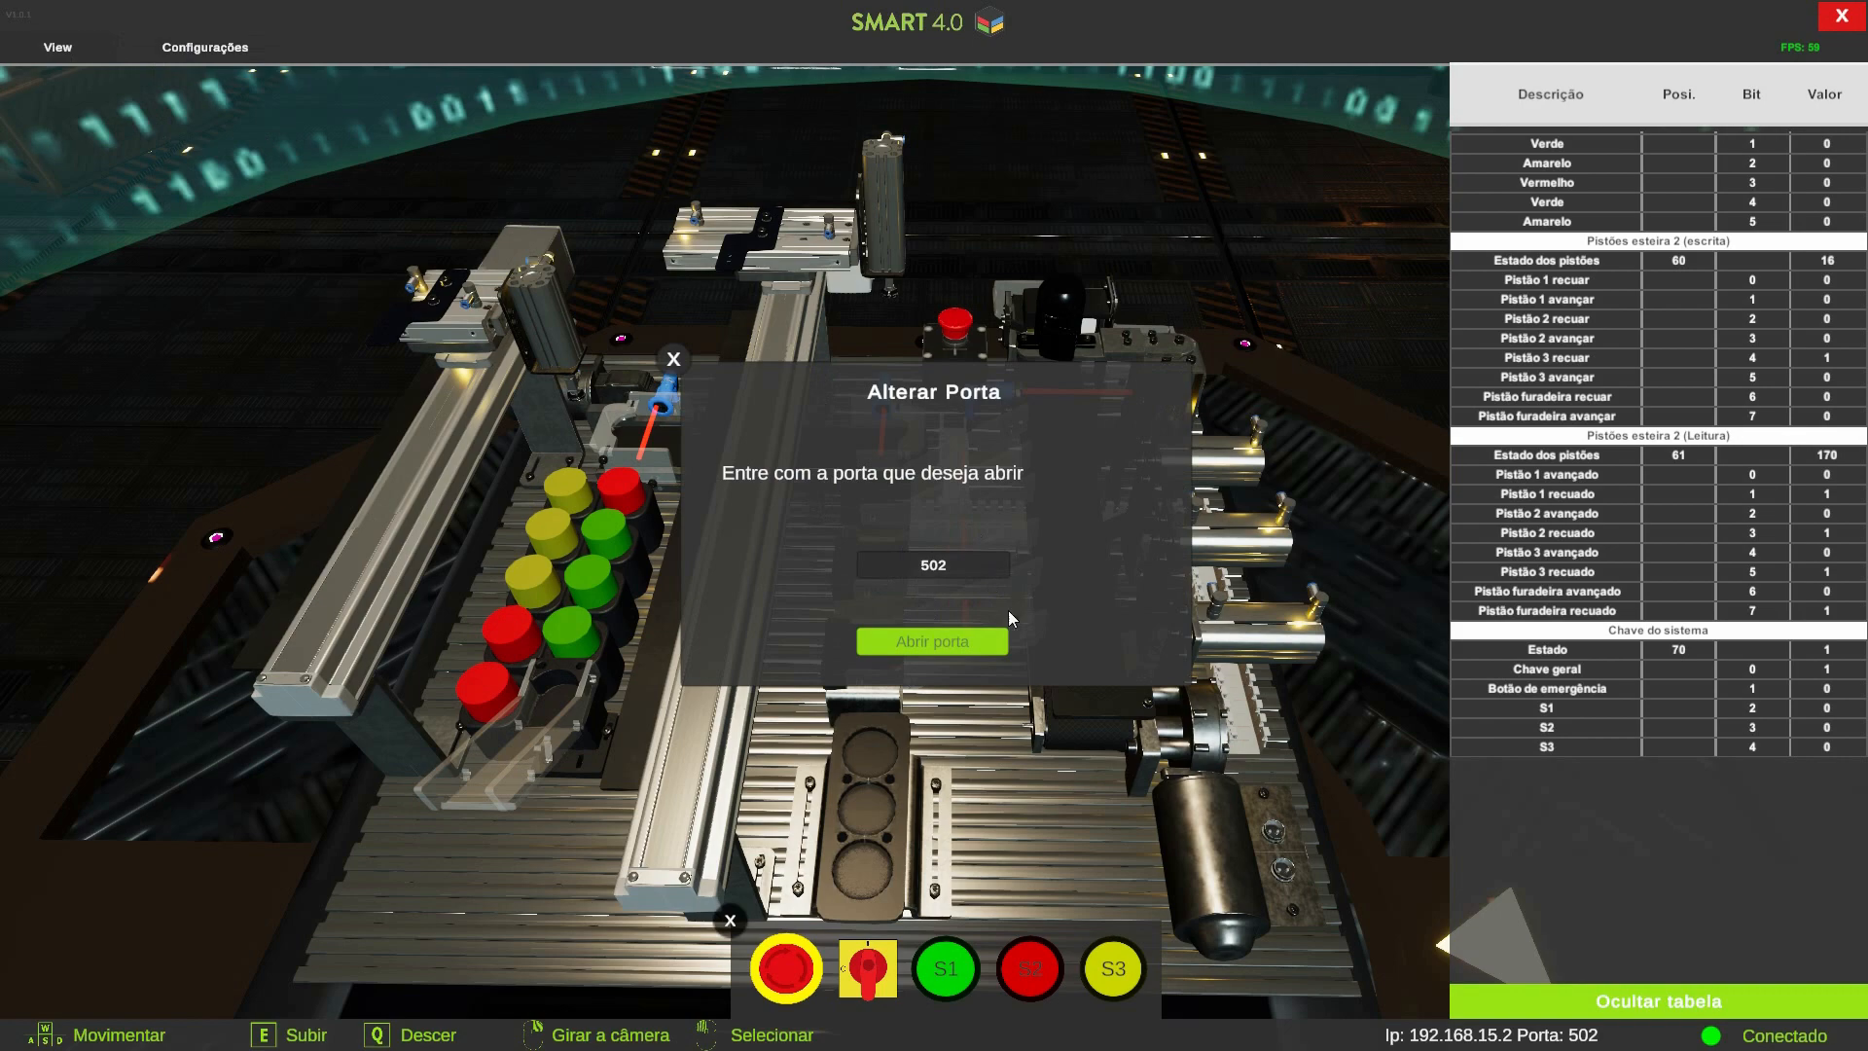
pyautogui.click(671, 362)
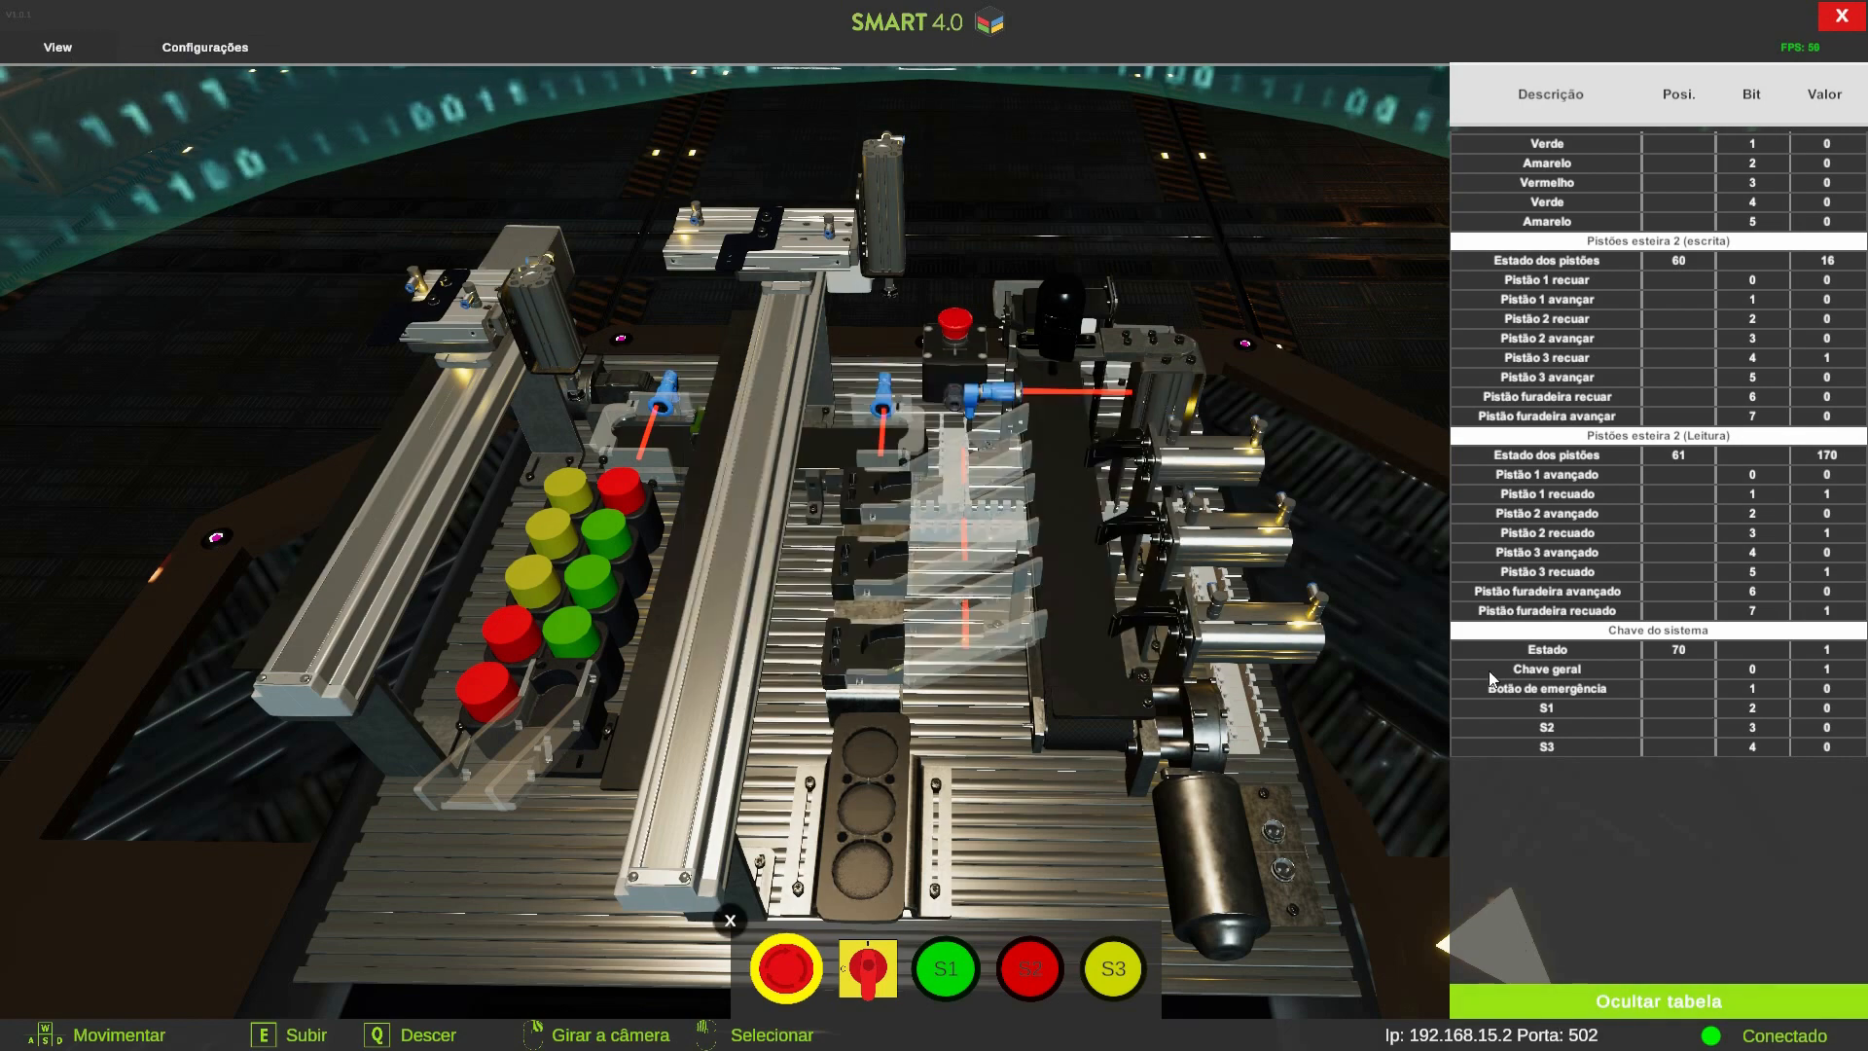
# Switch to MasterTool IEC XE
pyautogui.press('a')
pyautogui.press('d')
pyautogui.press('d')
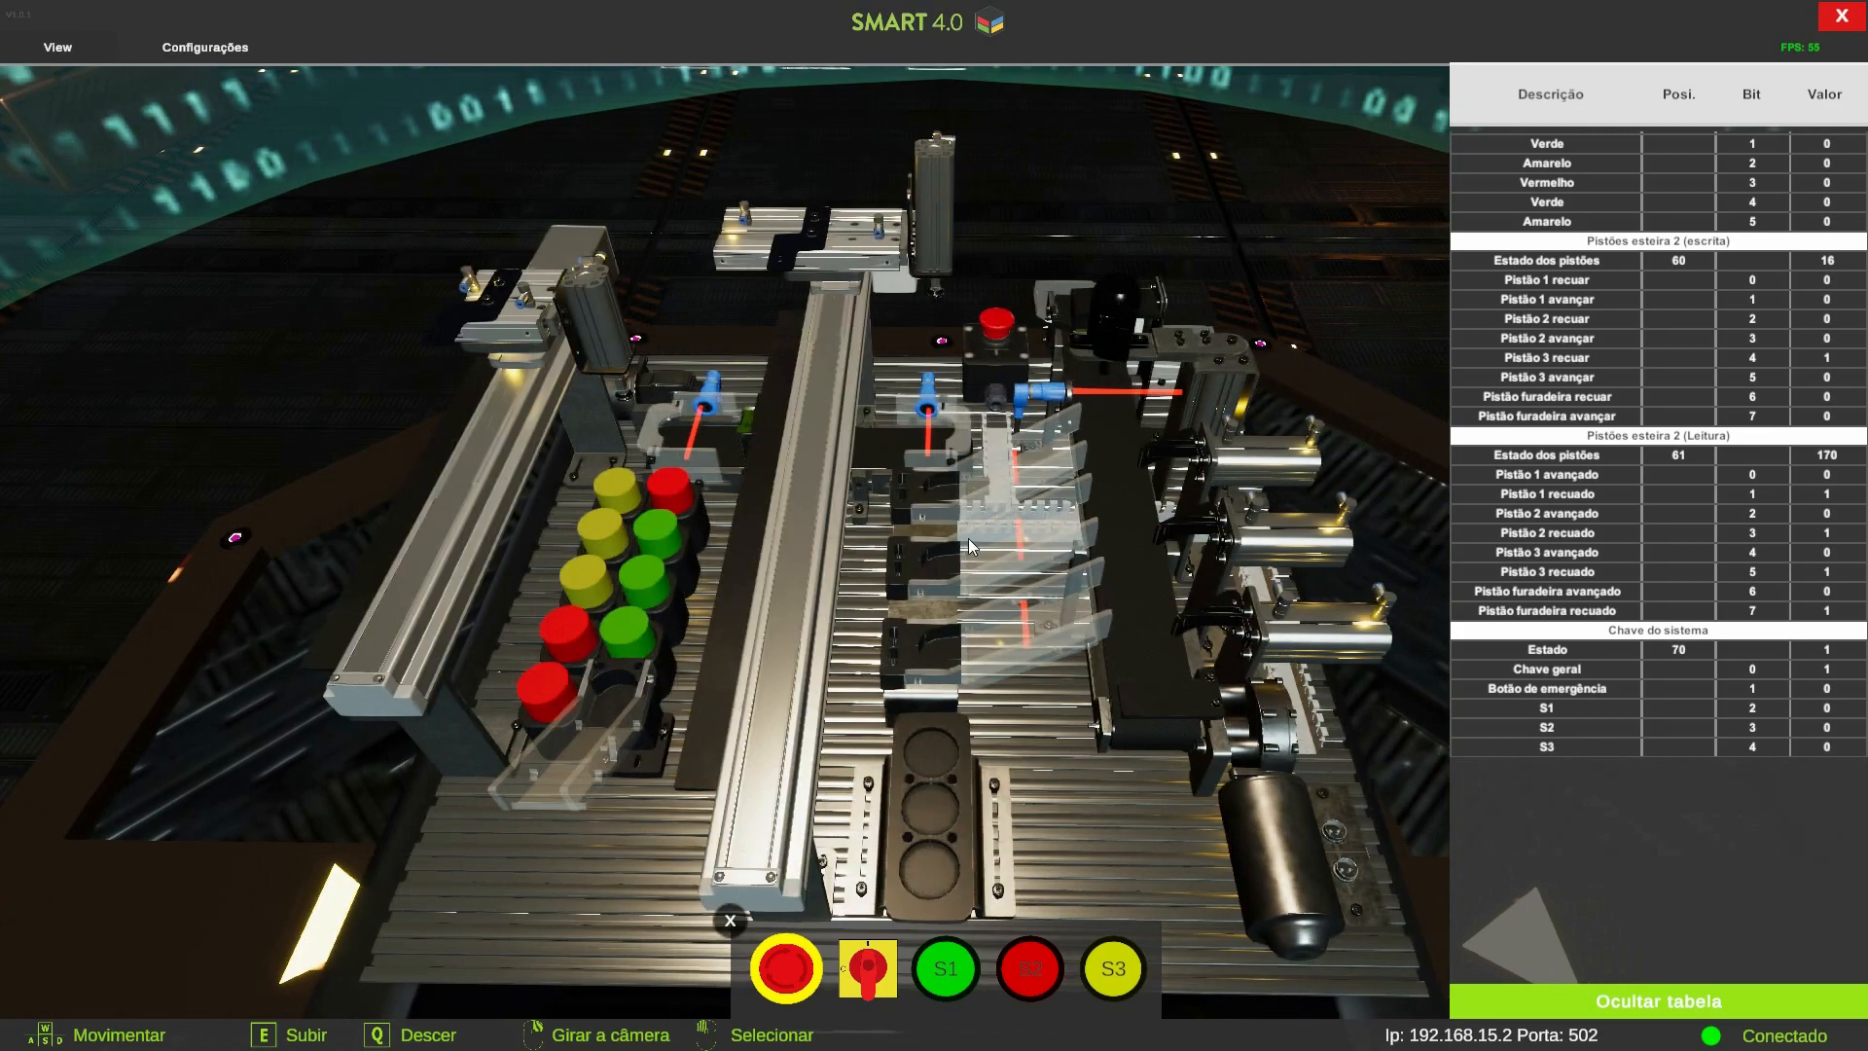
pyautogui.hotkey('alt', 'Tab')
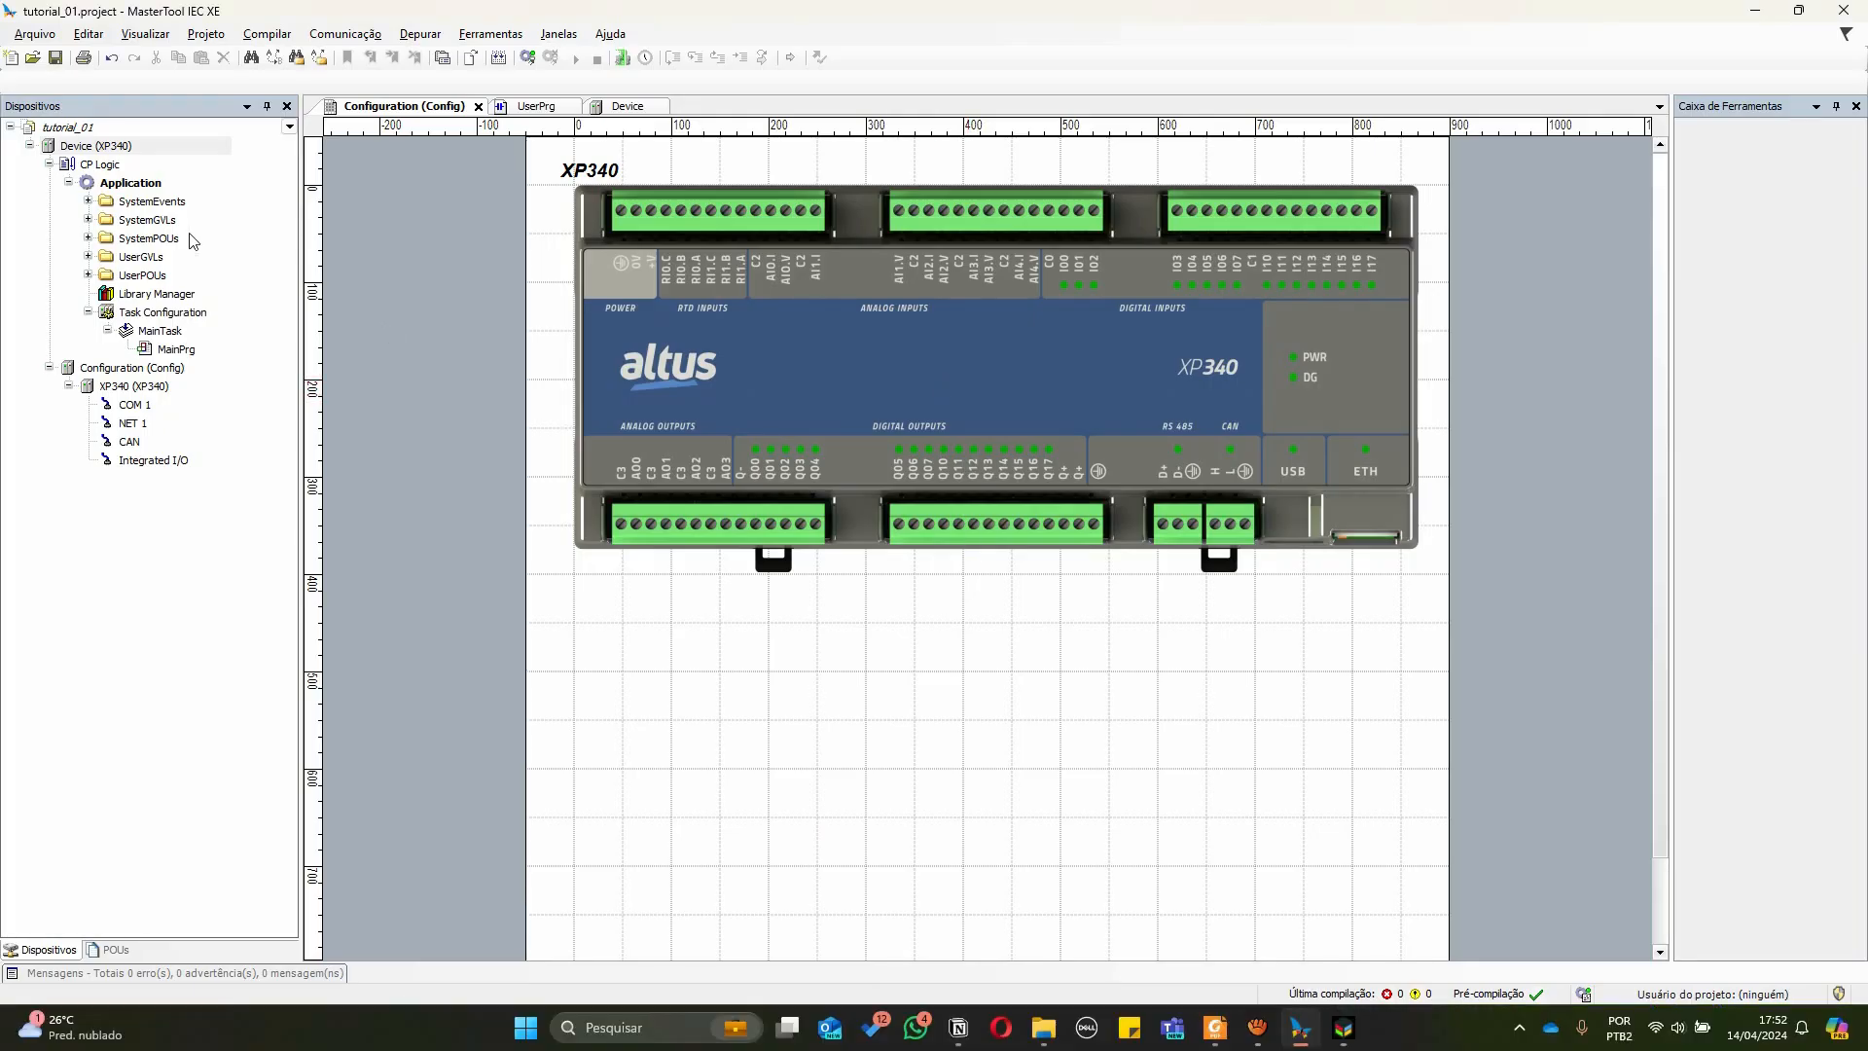
# Attach a MODBUS Symbol Client device to the controller's NET 1 Ethernet port
pyautogui.click(127, 428)
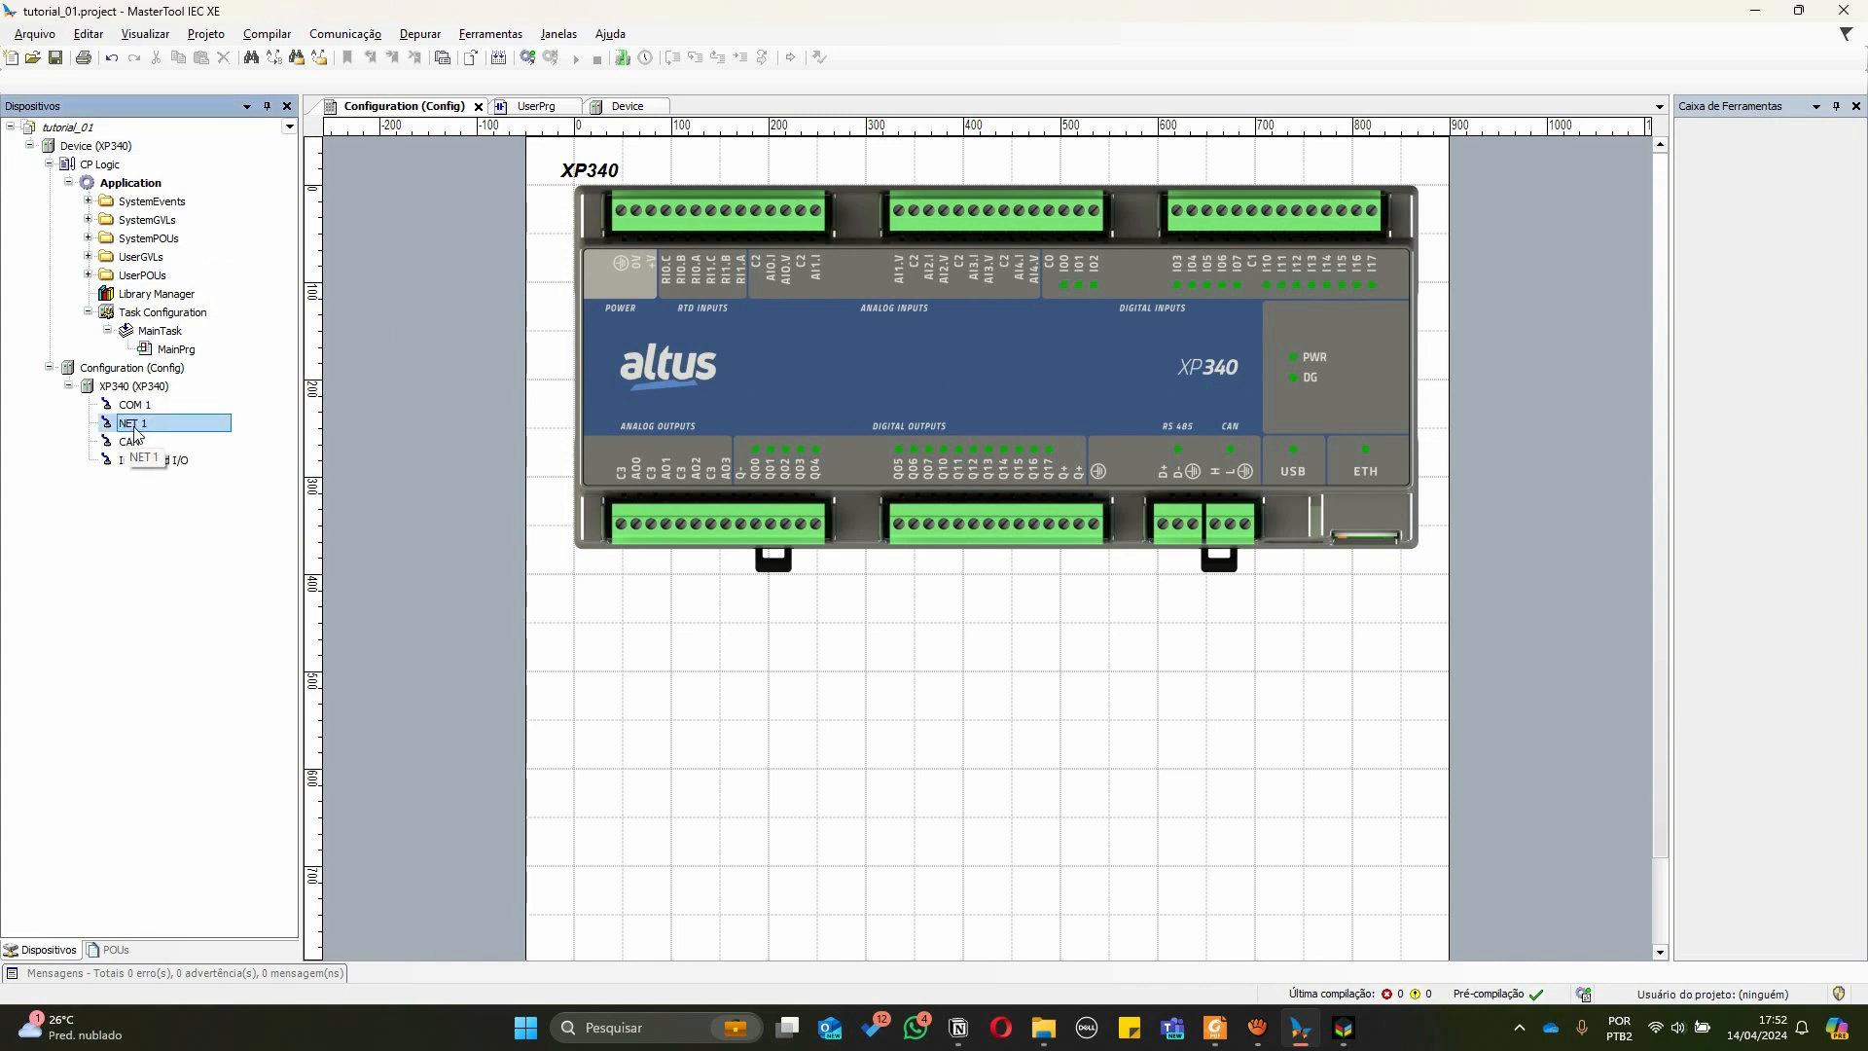
pyautogui.rightClick(134, 433)
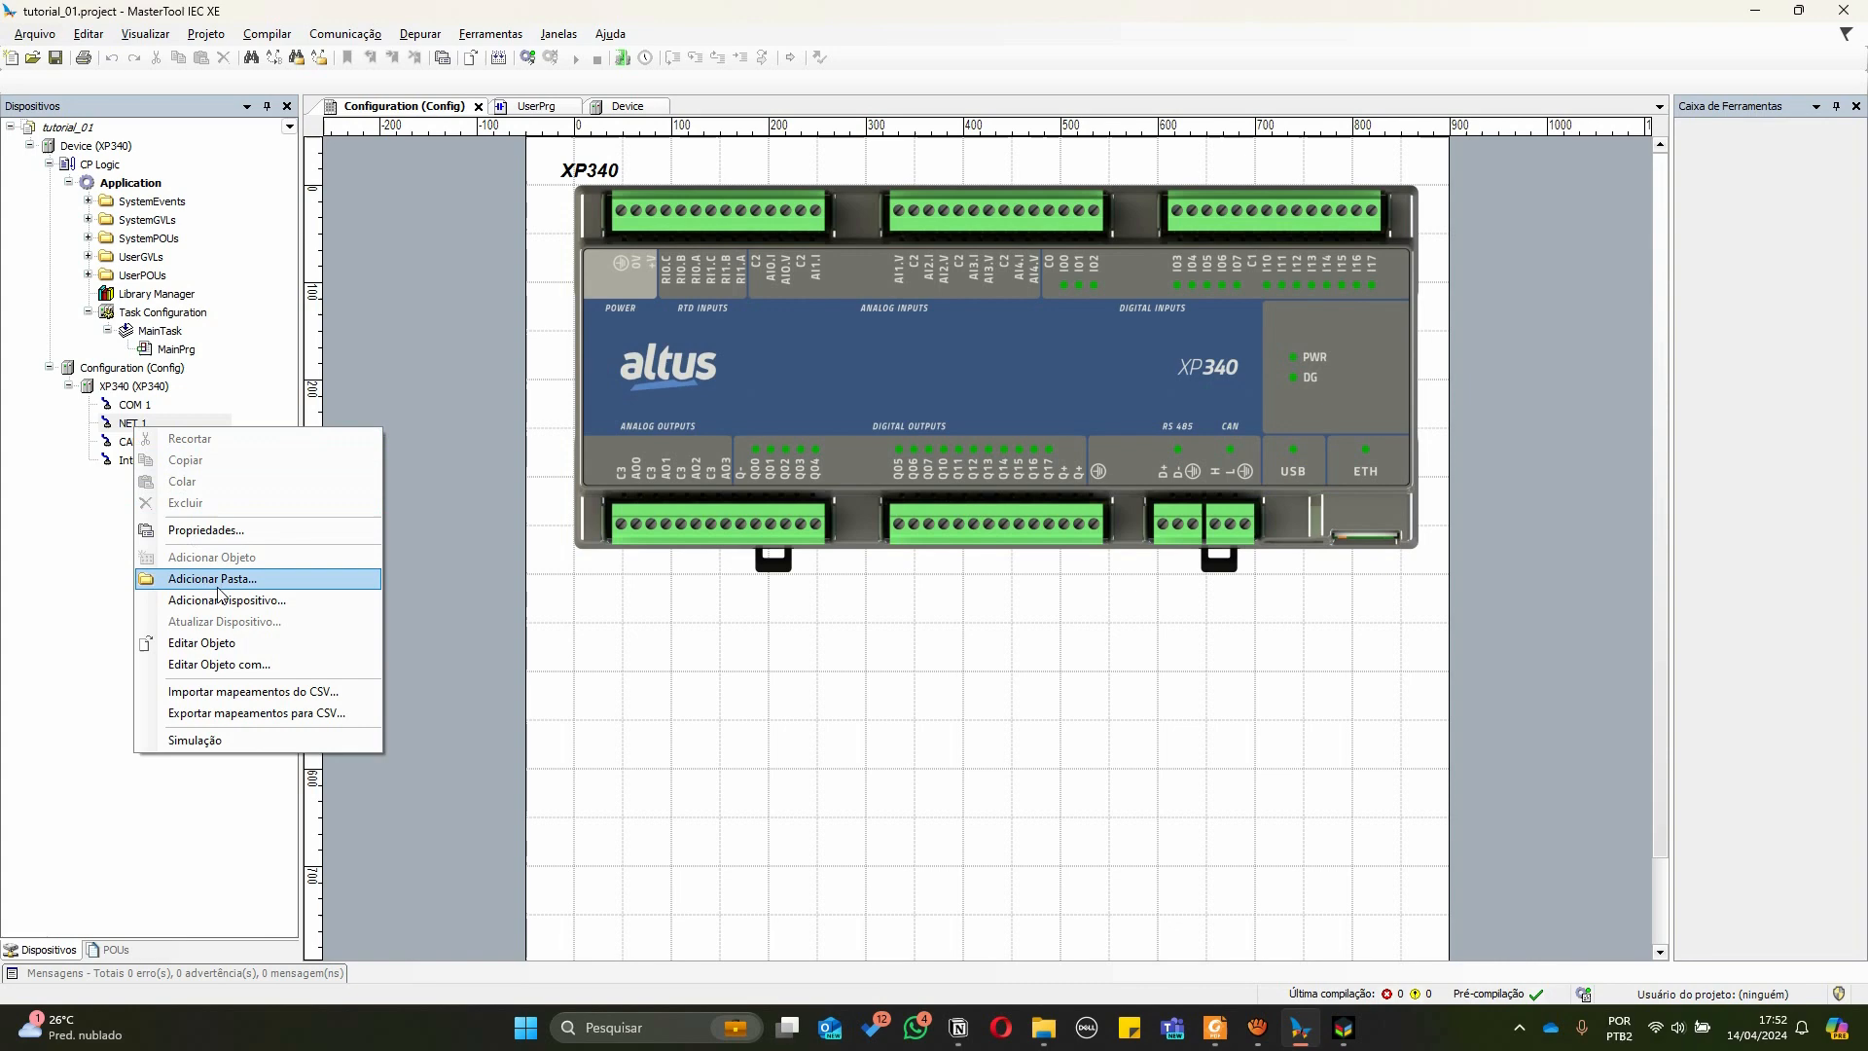
pyautogui.click(225, 594)
pyautogui.click(1024, 543)
pyautogui.rightClick(137, 437)
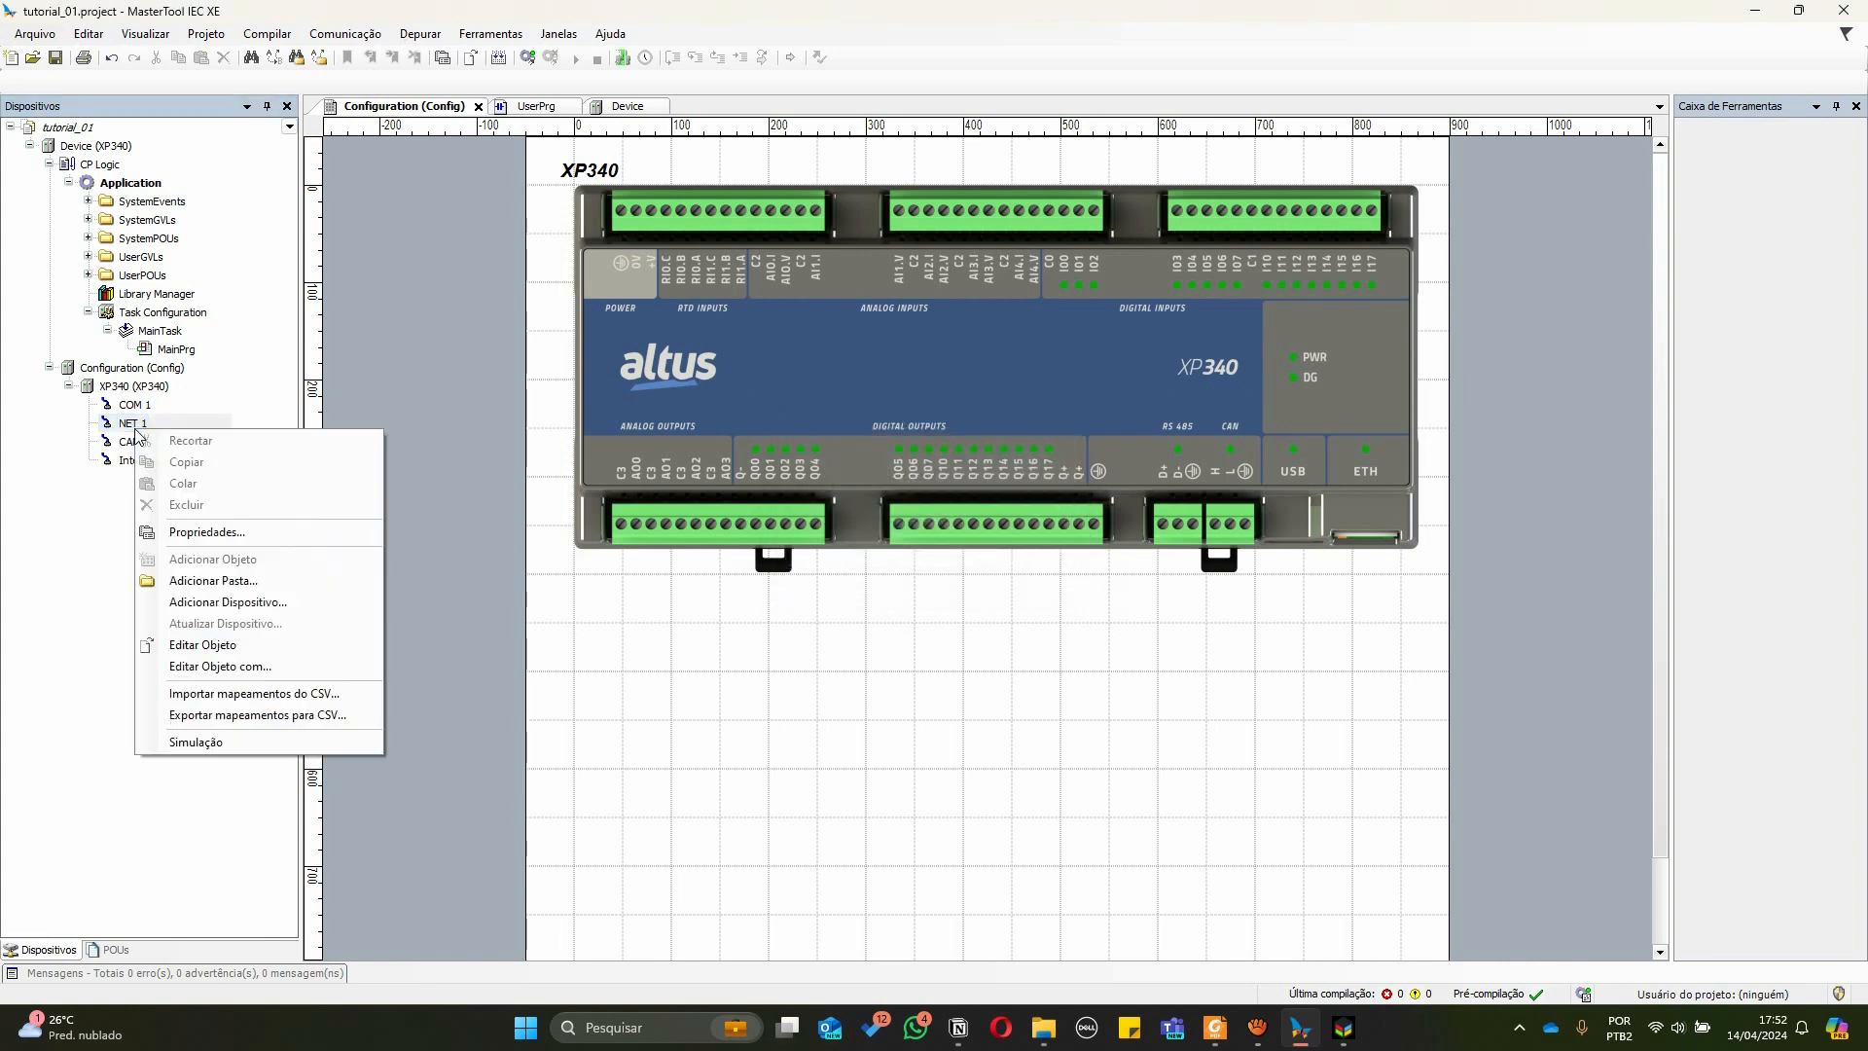
pyautogui.click(275, 605)
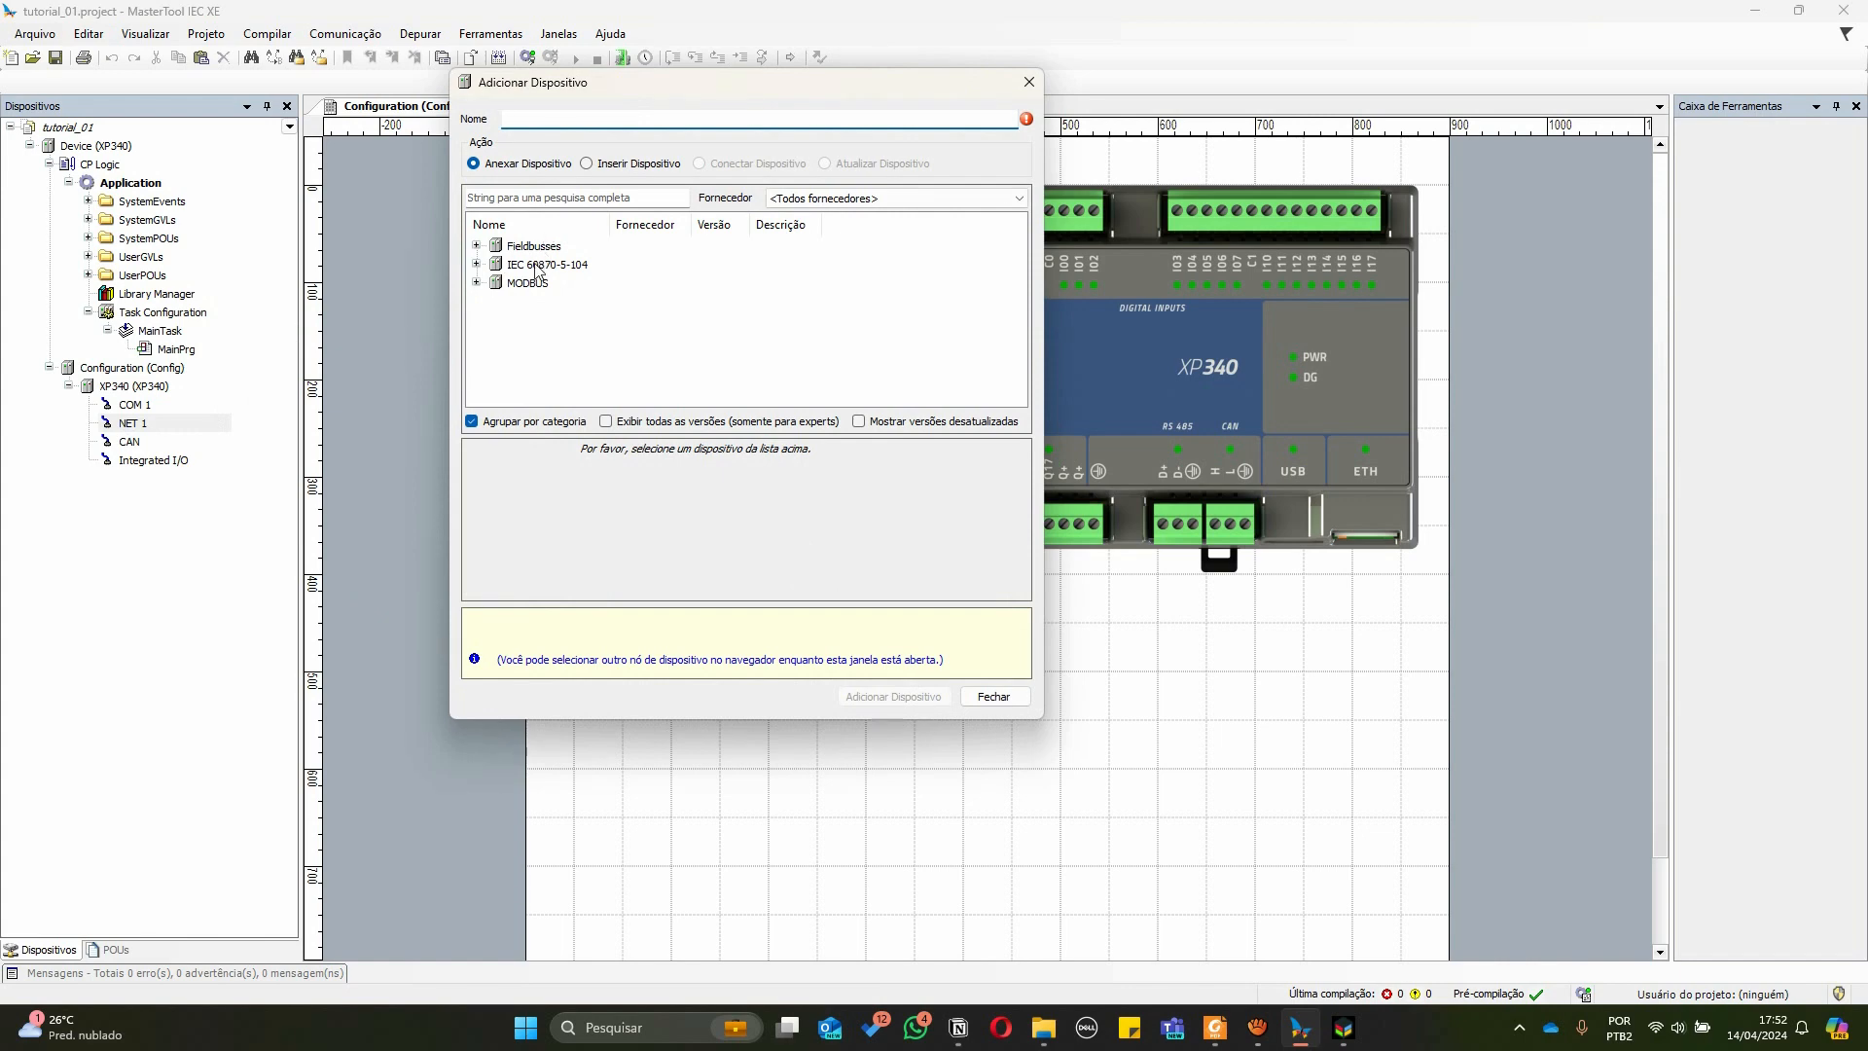
pyautogui.click(477, 246)
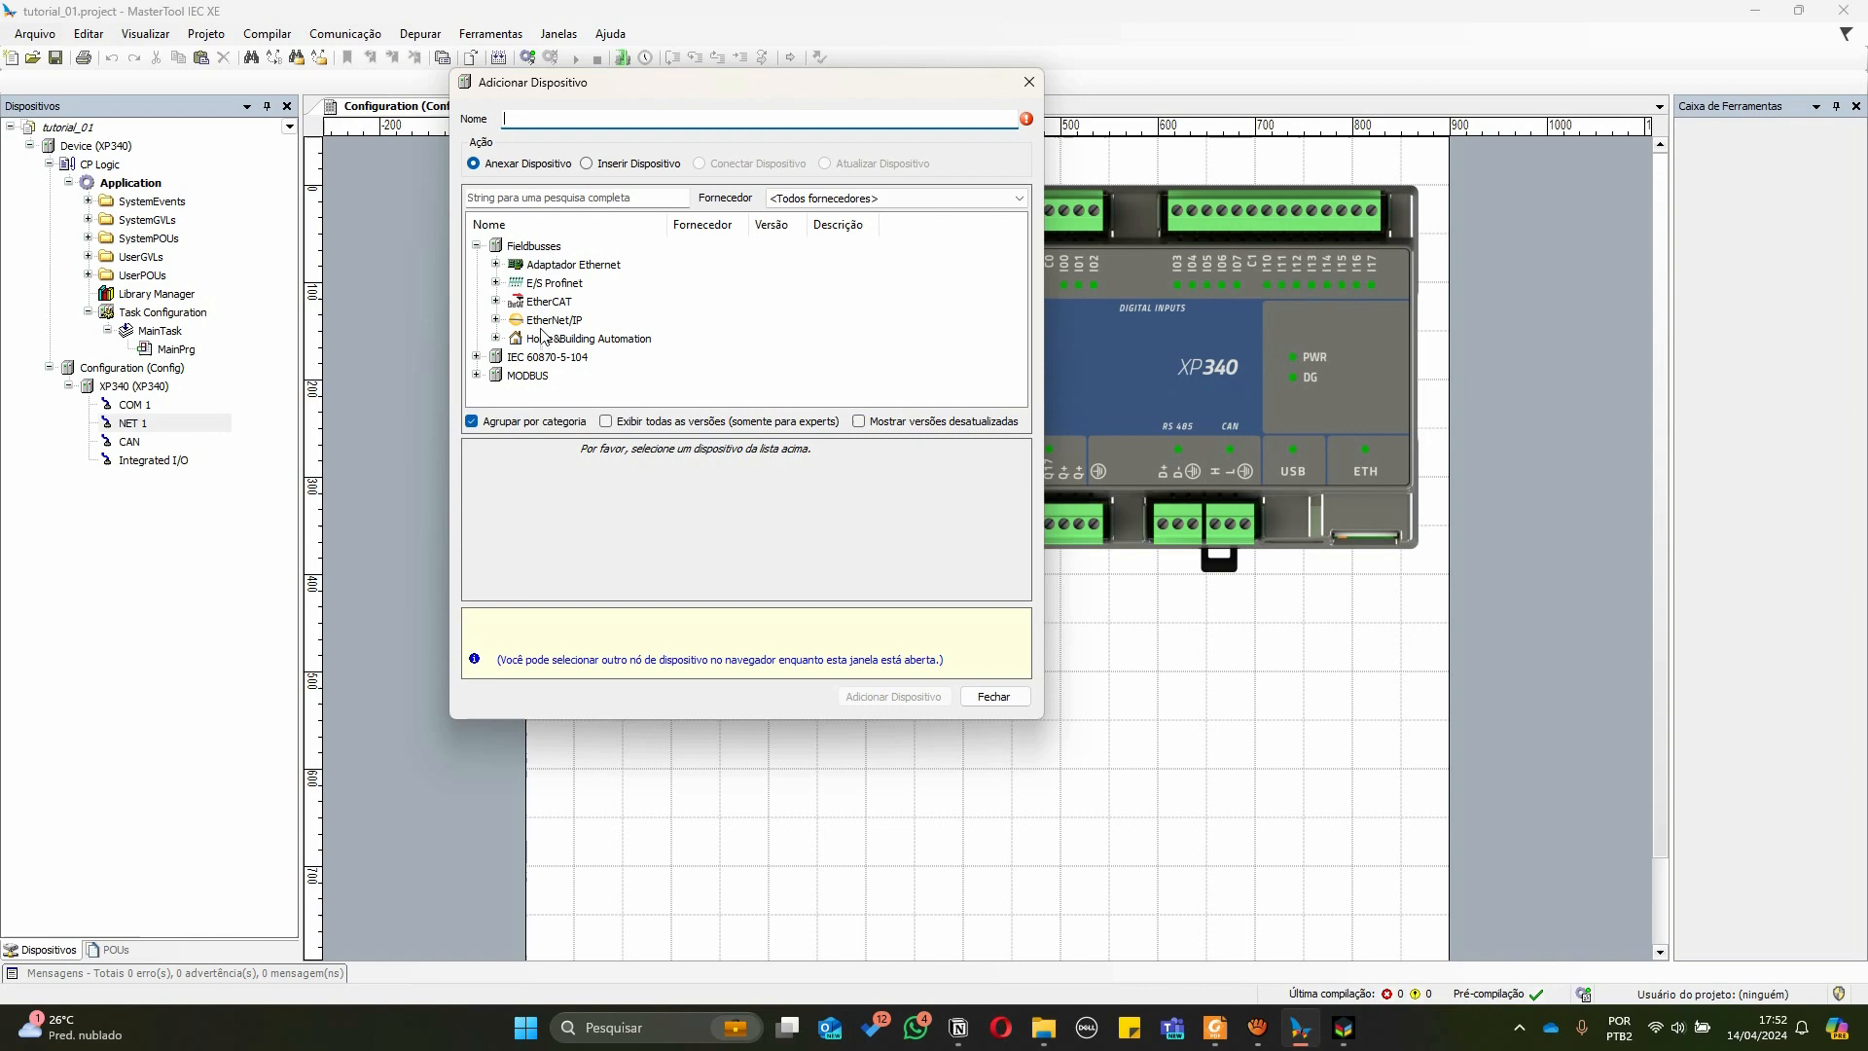
pyautogui.click(476, 247)
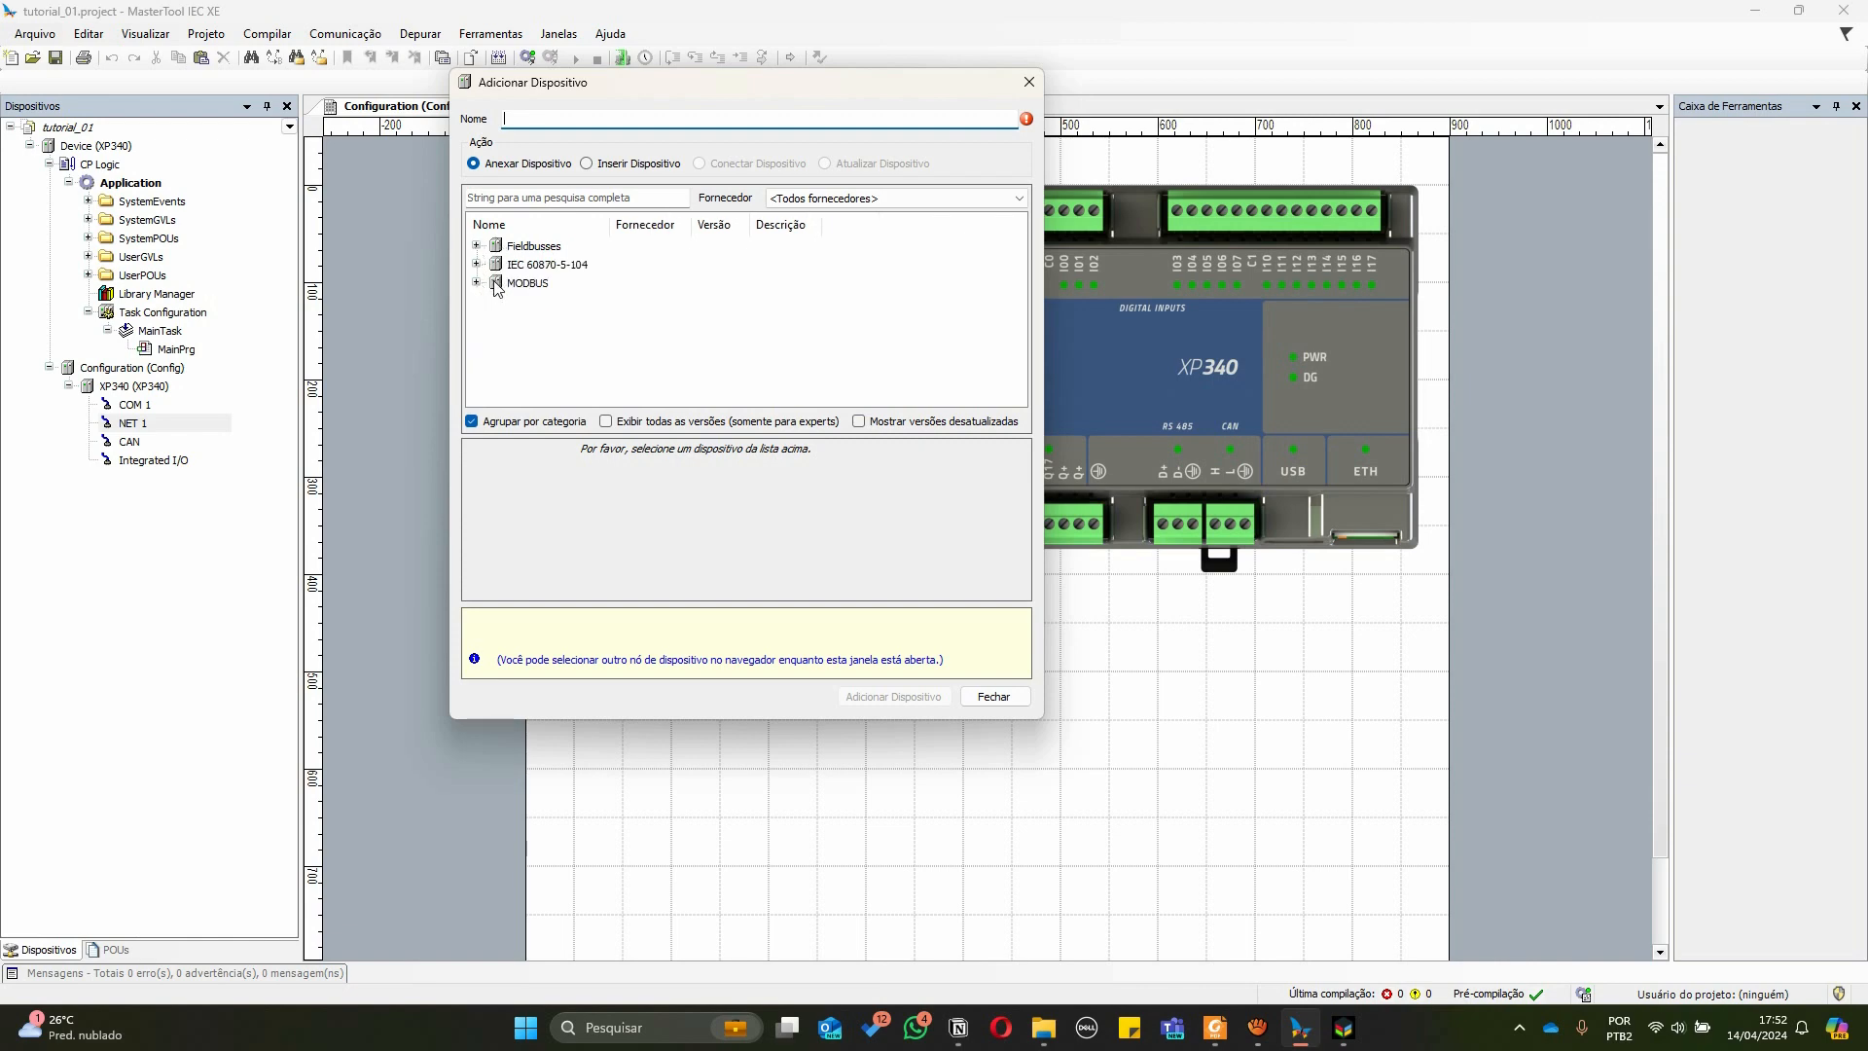
pyautogui.click(477, 284)
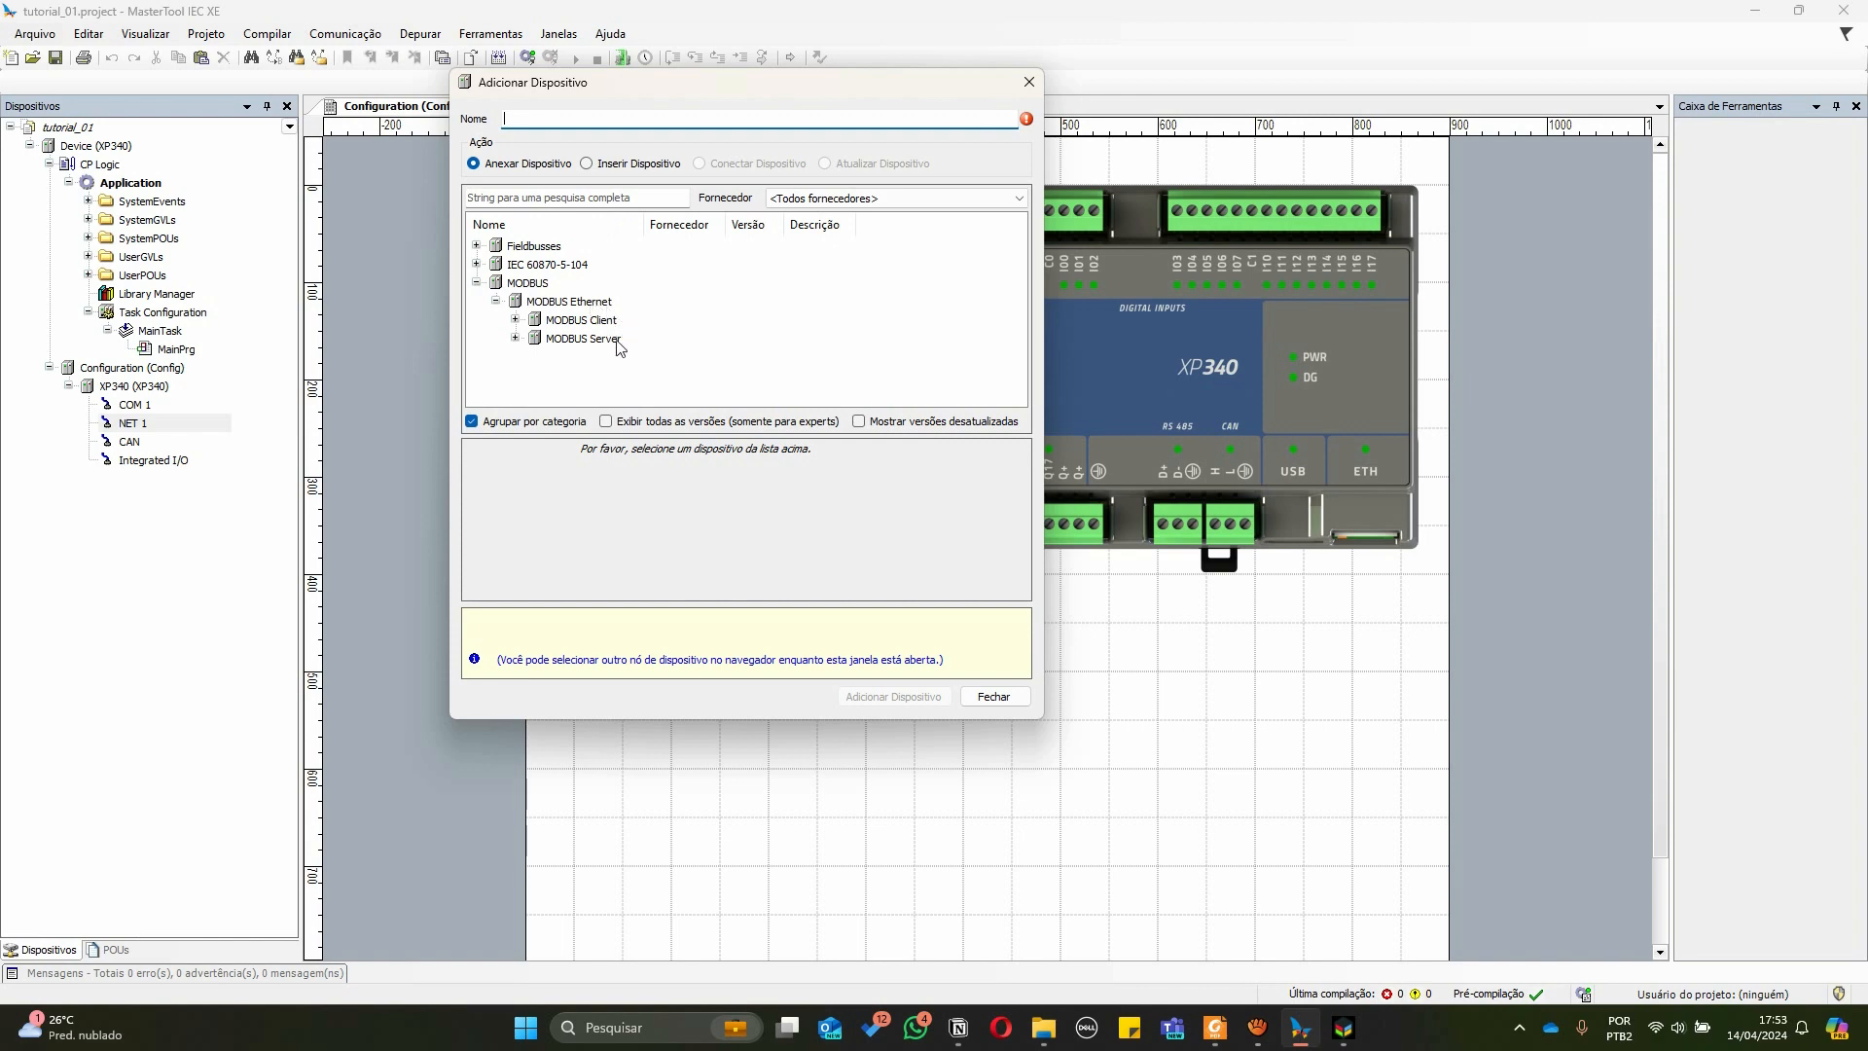
pyautogui.click(516, 320)
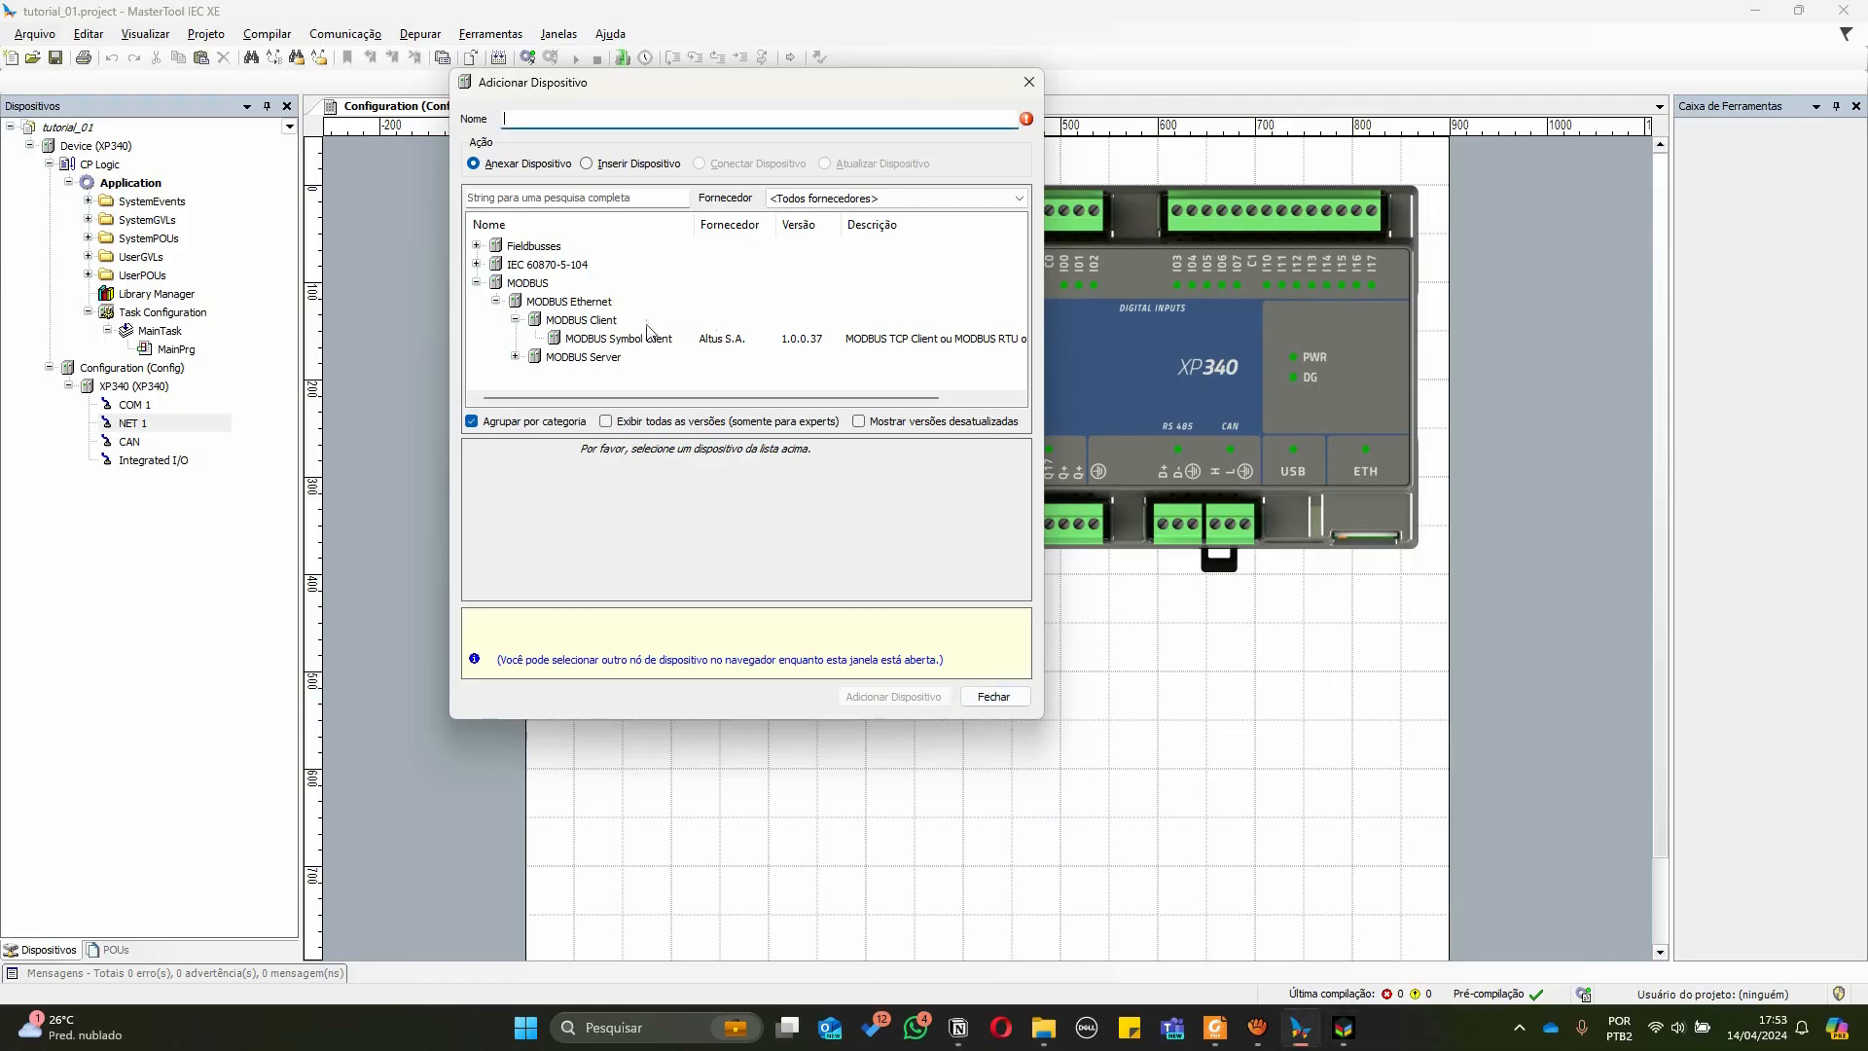
pyautogui.click(619, 339)
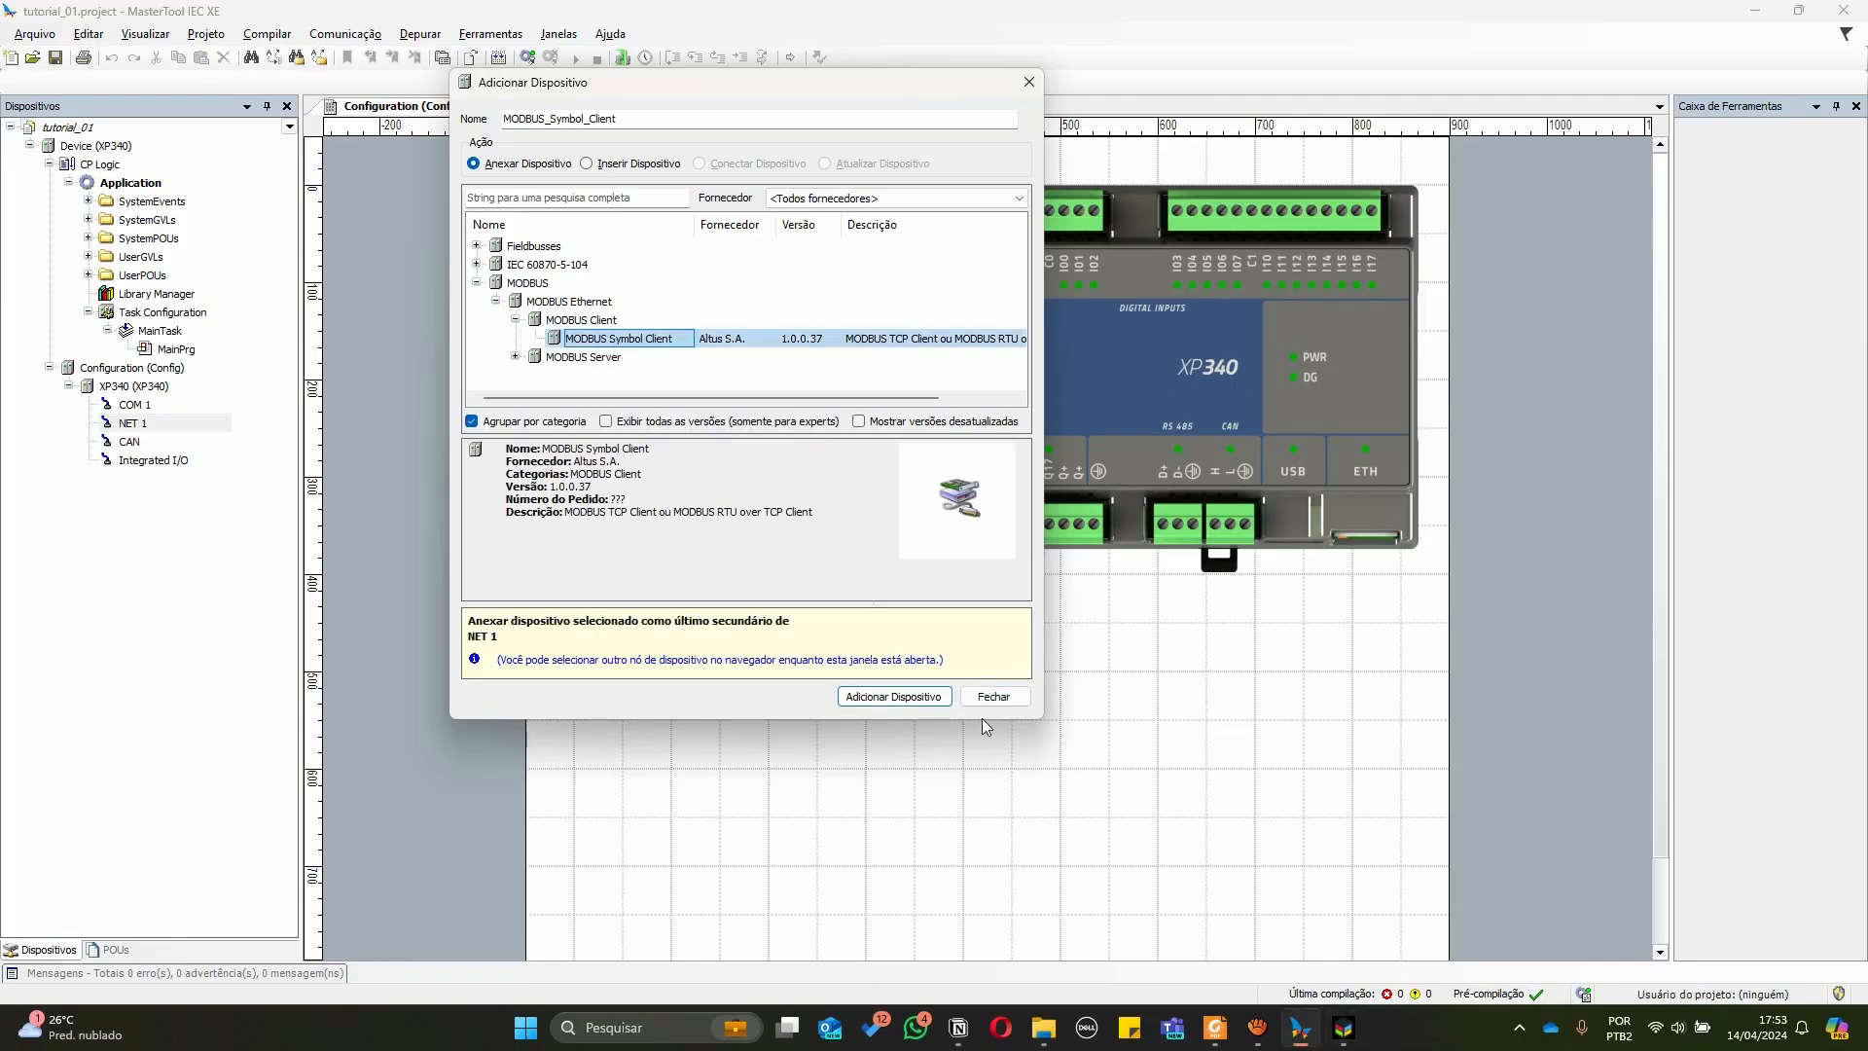
pyautogui.click(929, 698)
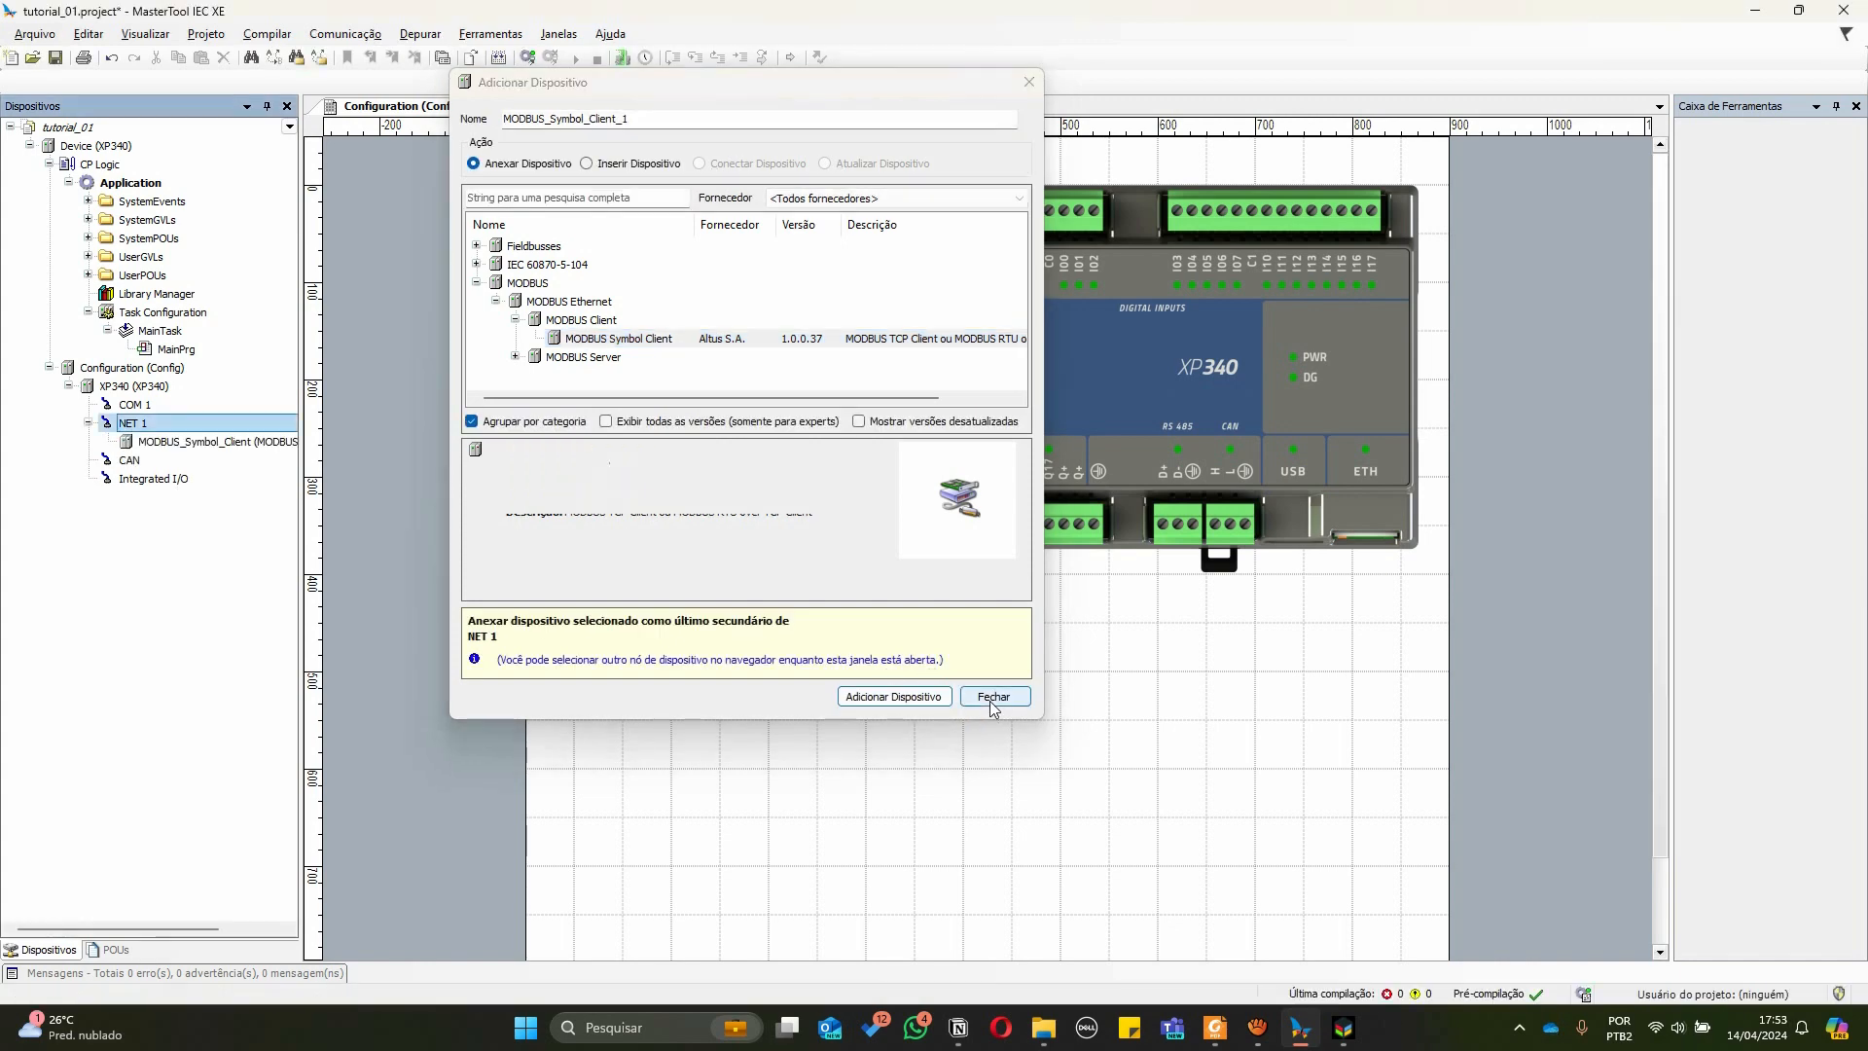
pyautogui.click(990, 700)
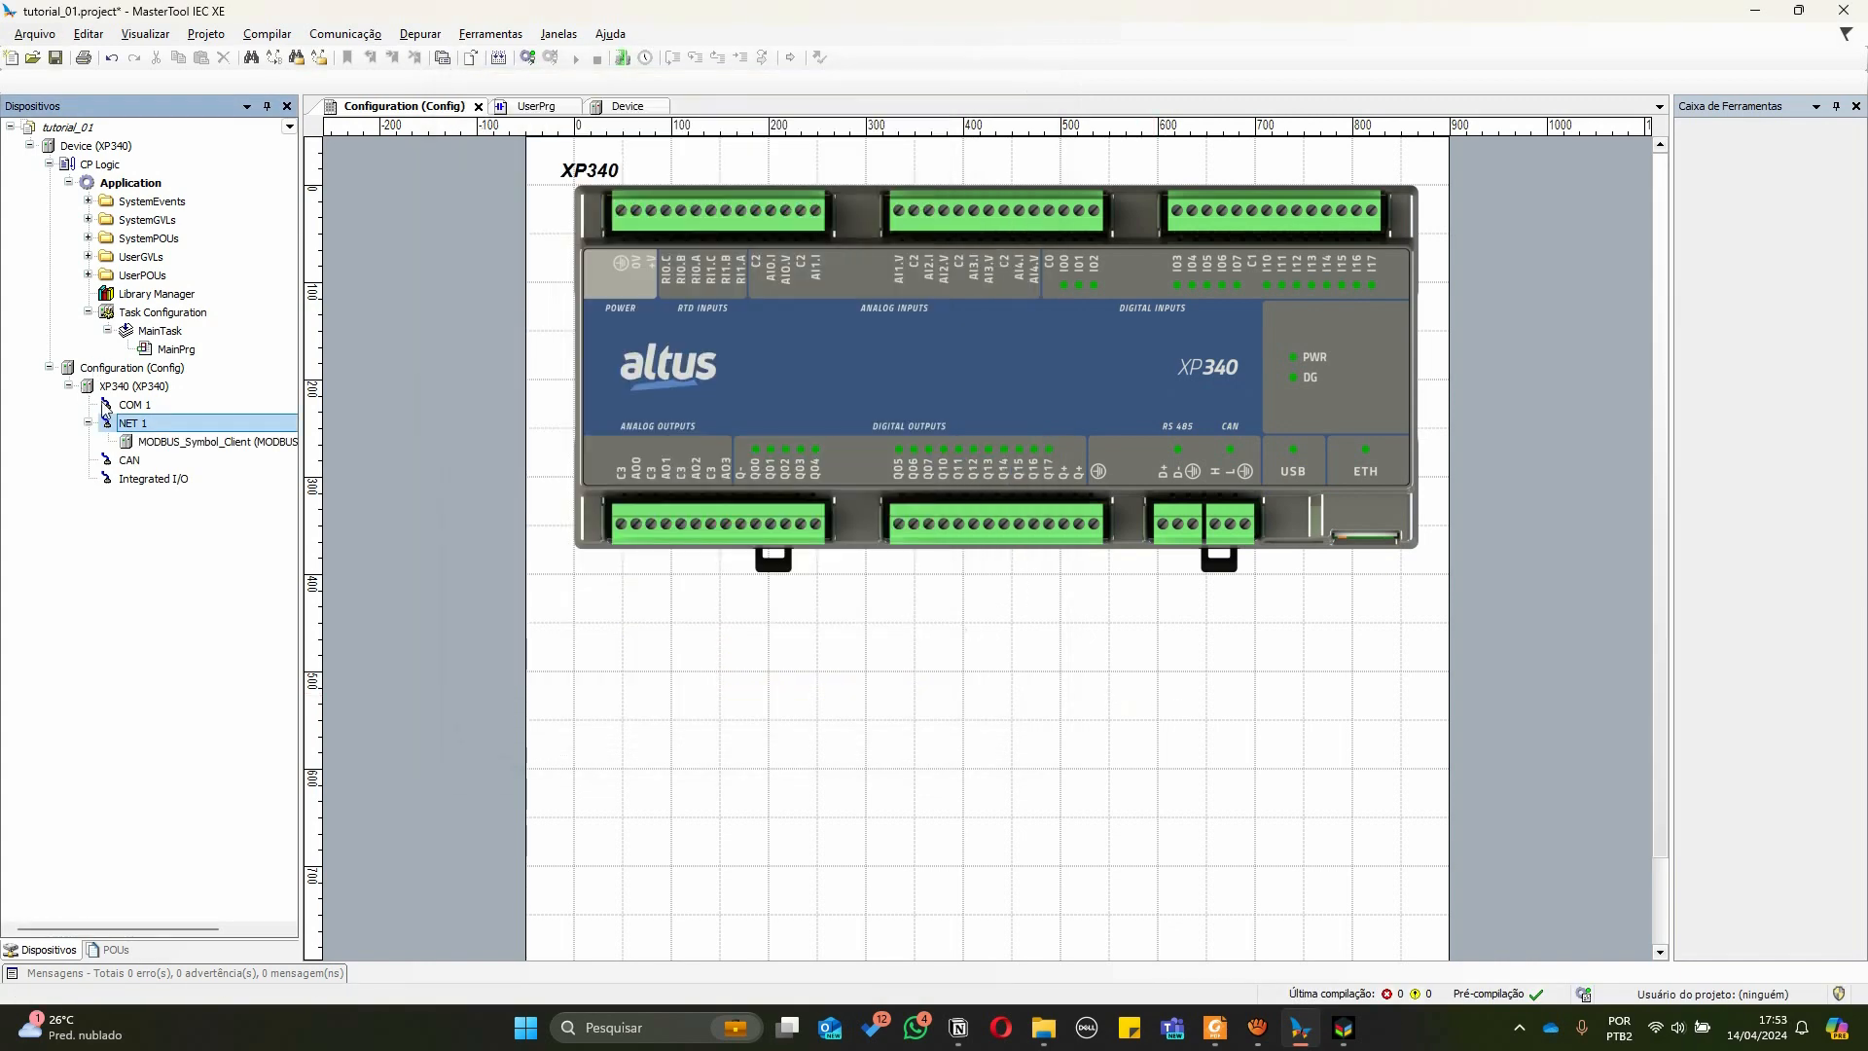
# Add a MODBUS Device under the MODBUS_Symbol_Client
pyautogui.click(156, 446)
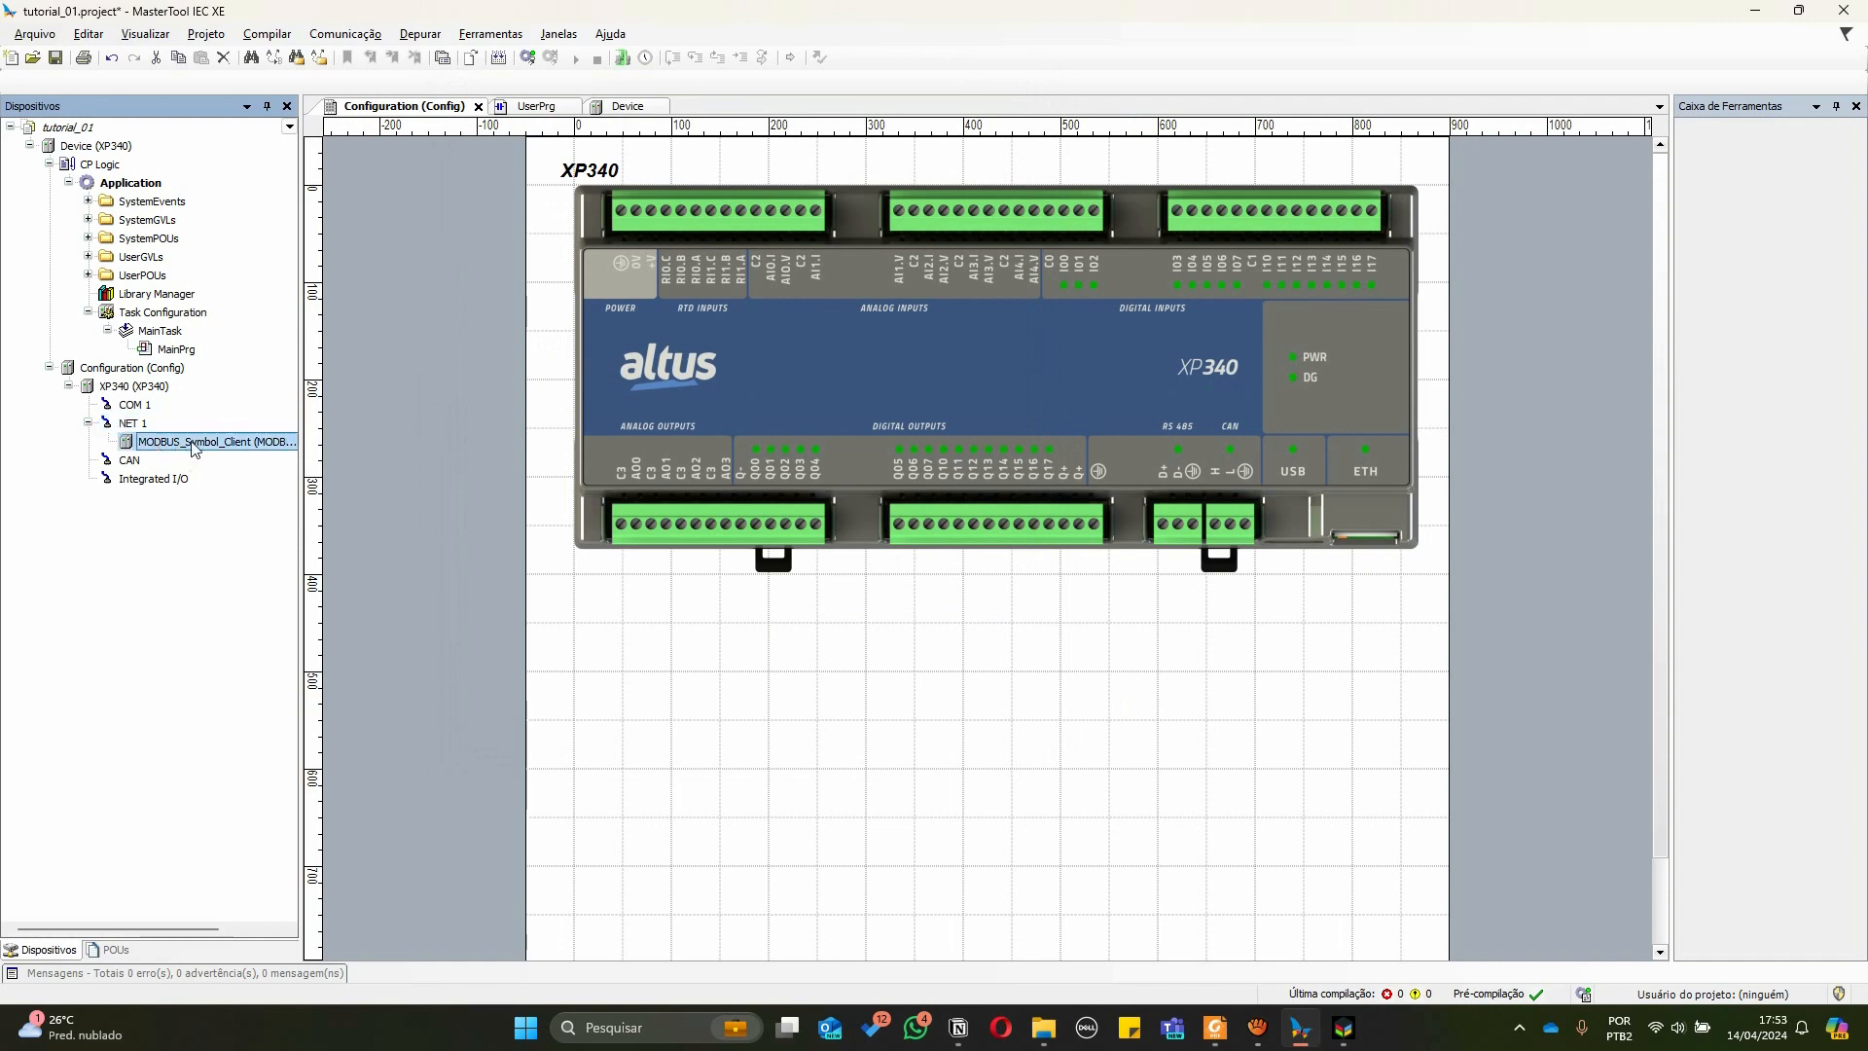
pyautogui.moveTo(303, 444); pyautogui.dragTo(373, 445)
pyautogui.rightClick(270, 445)
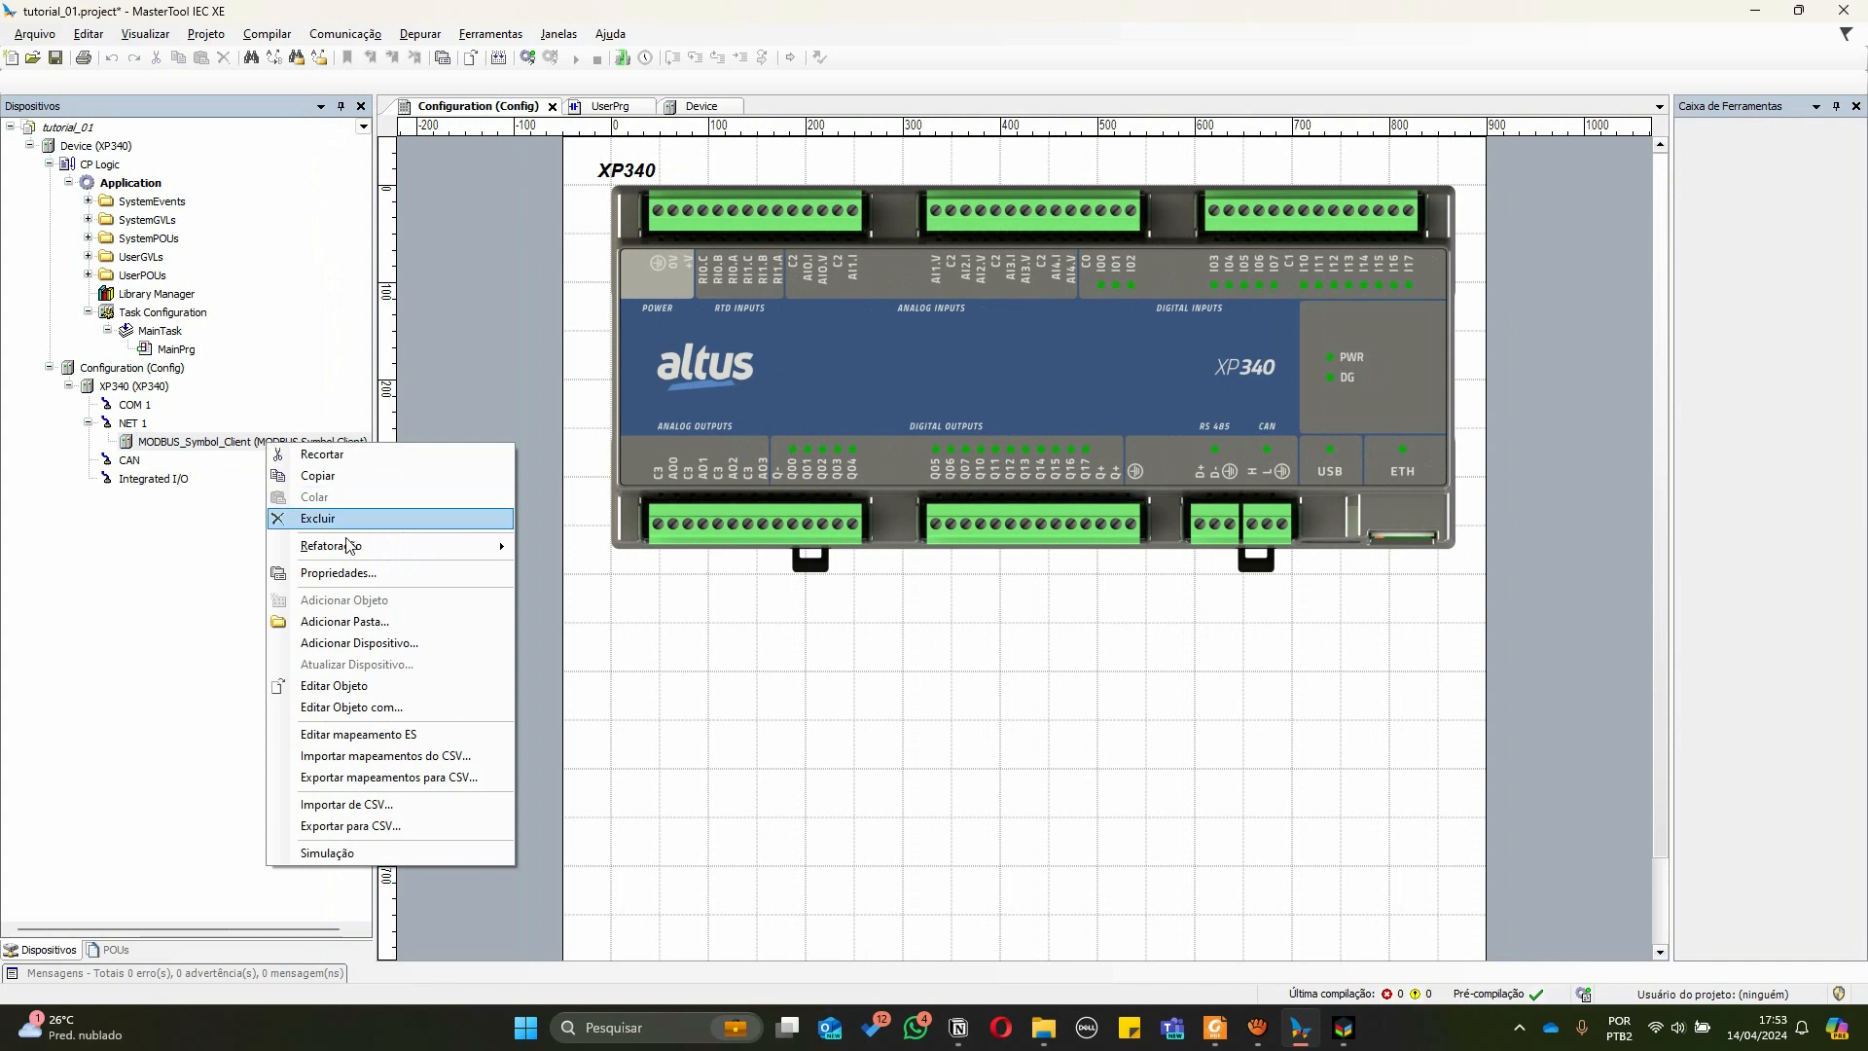
pyautogui.click(355, 643)
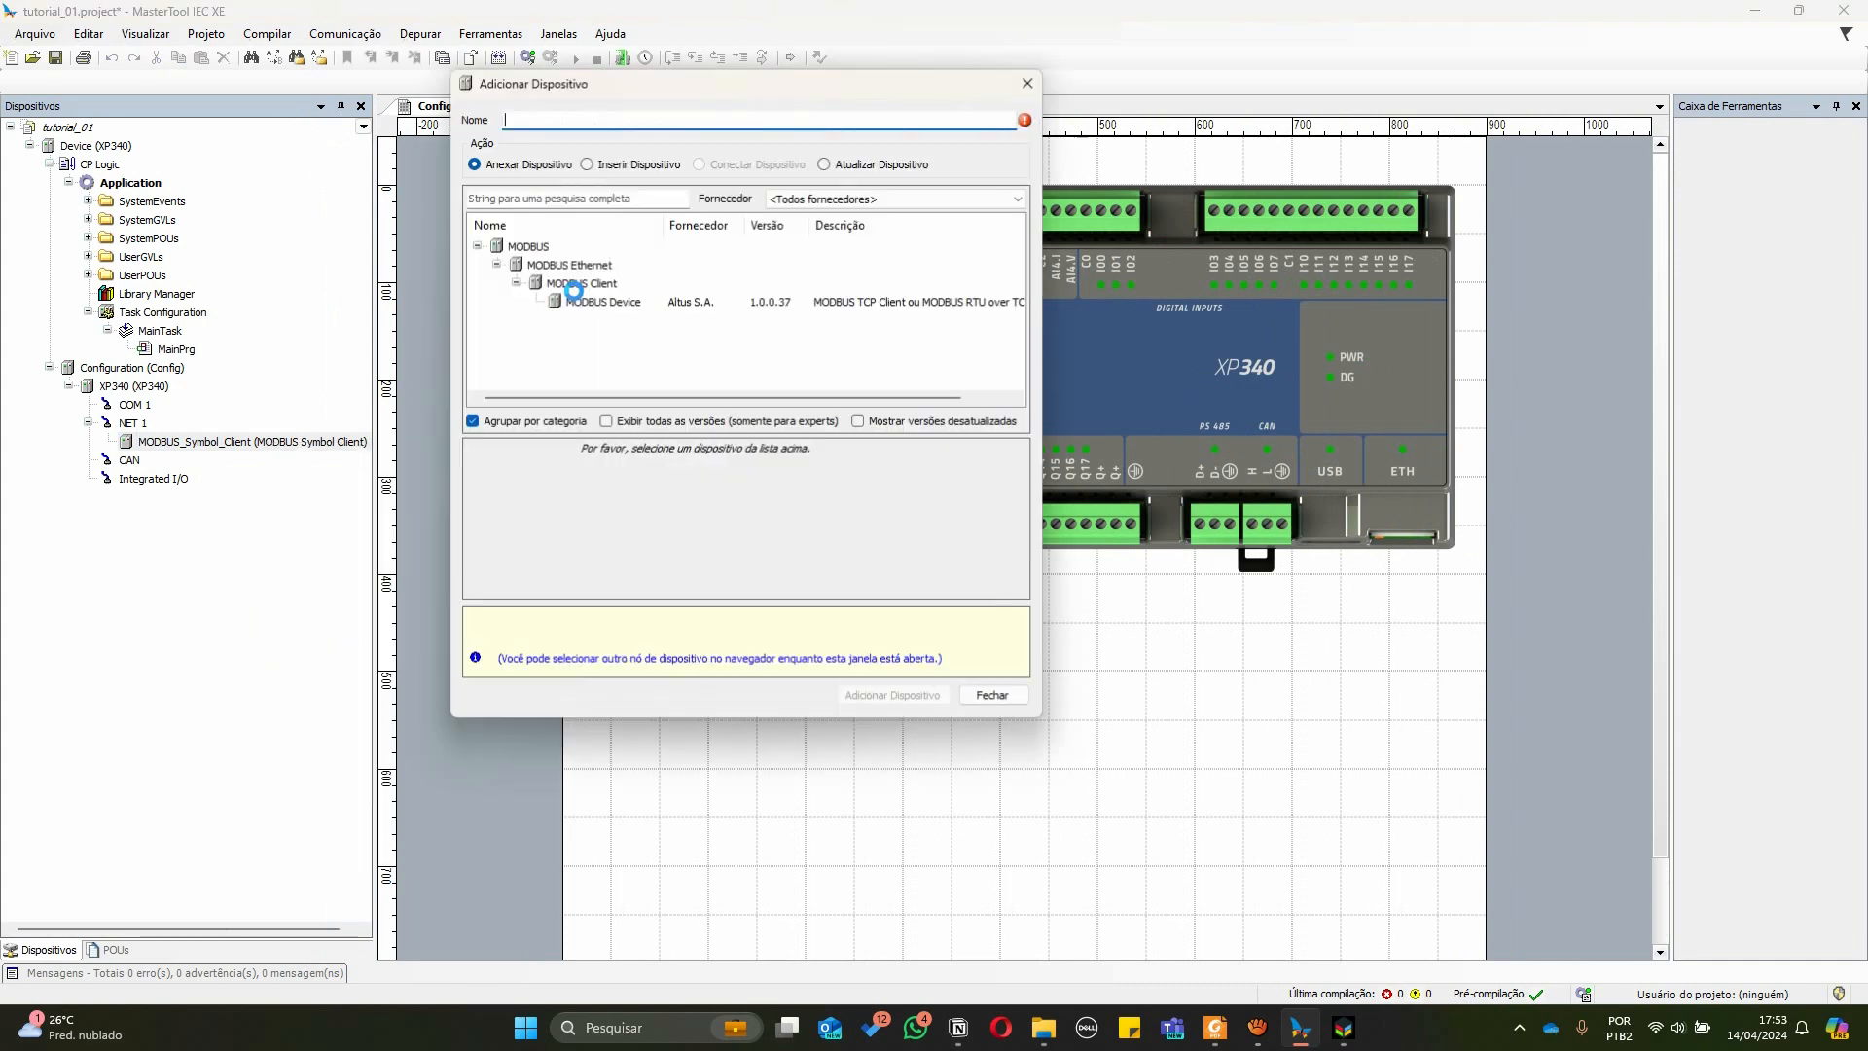
pyautogui.click(603, 303)
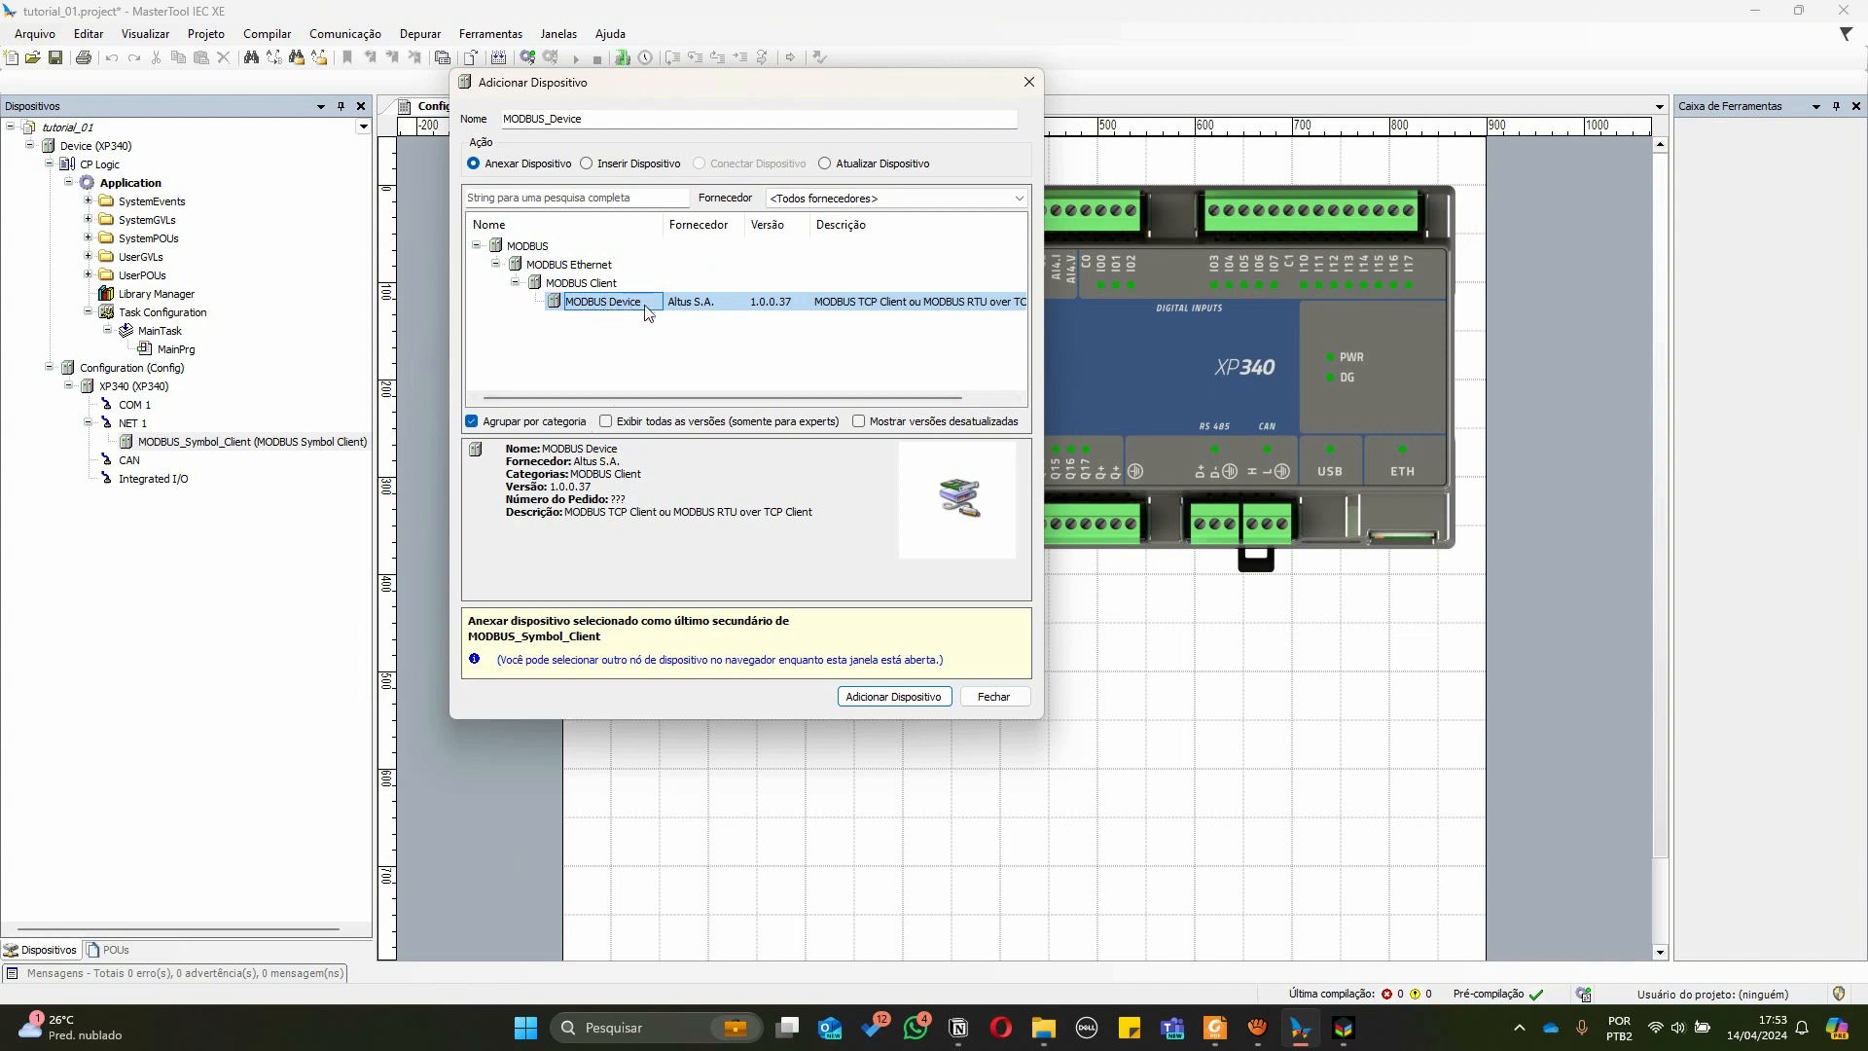
pyautogui.doubleClick(587, 303)
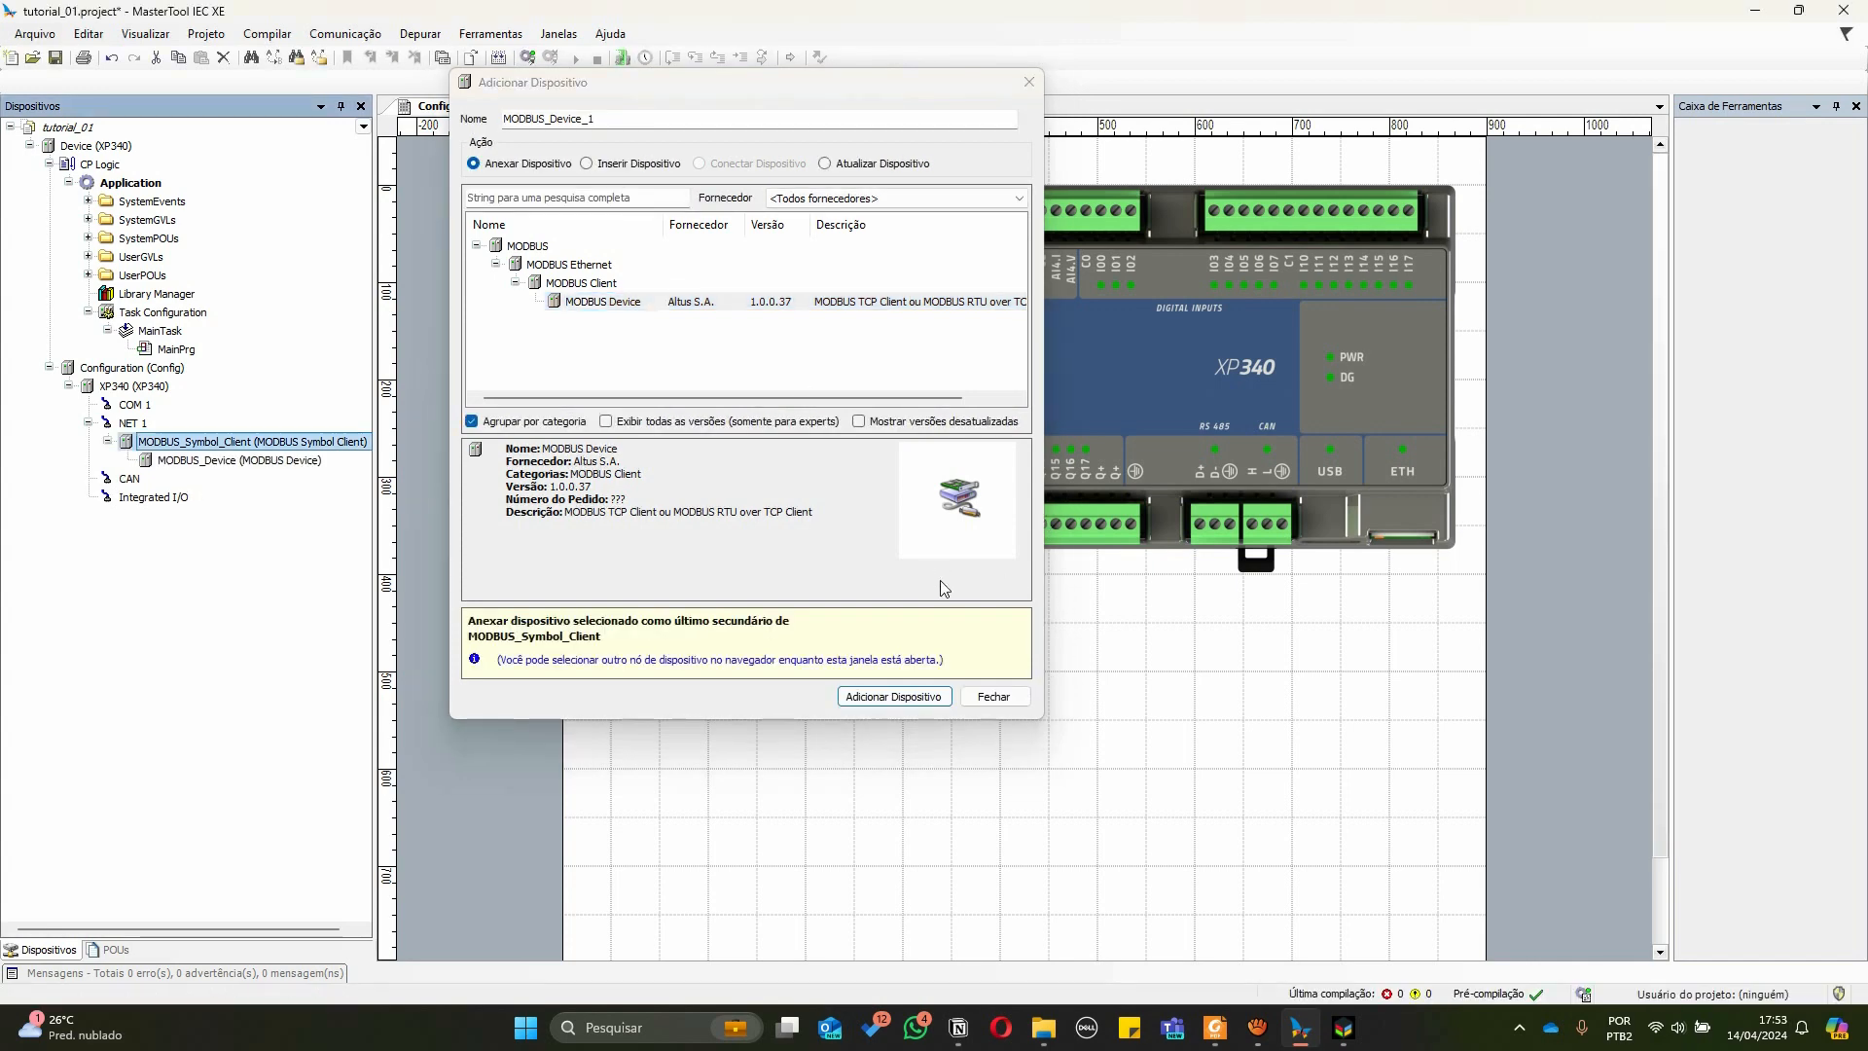
pyautogui.click(995, 696)
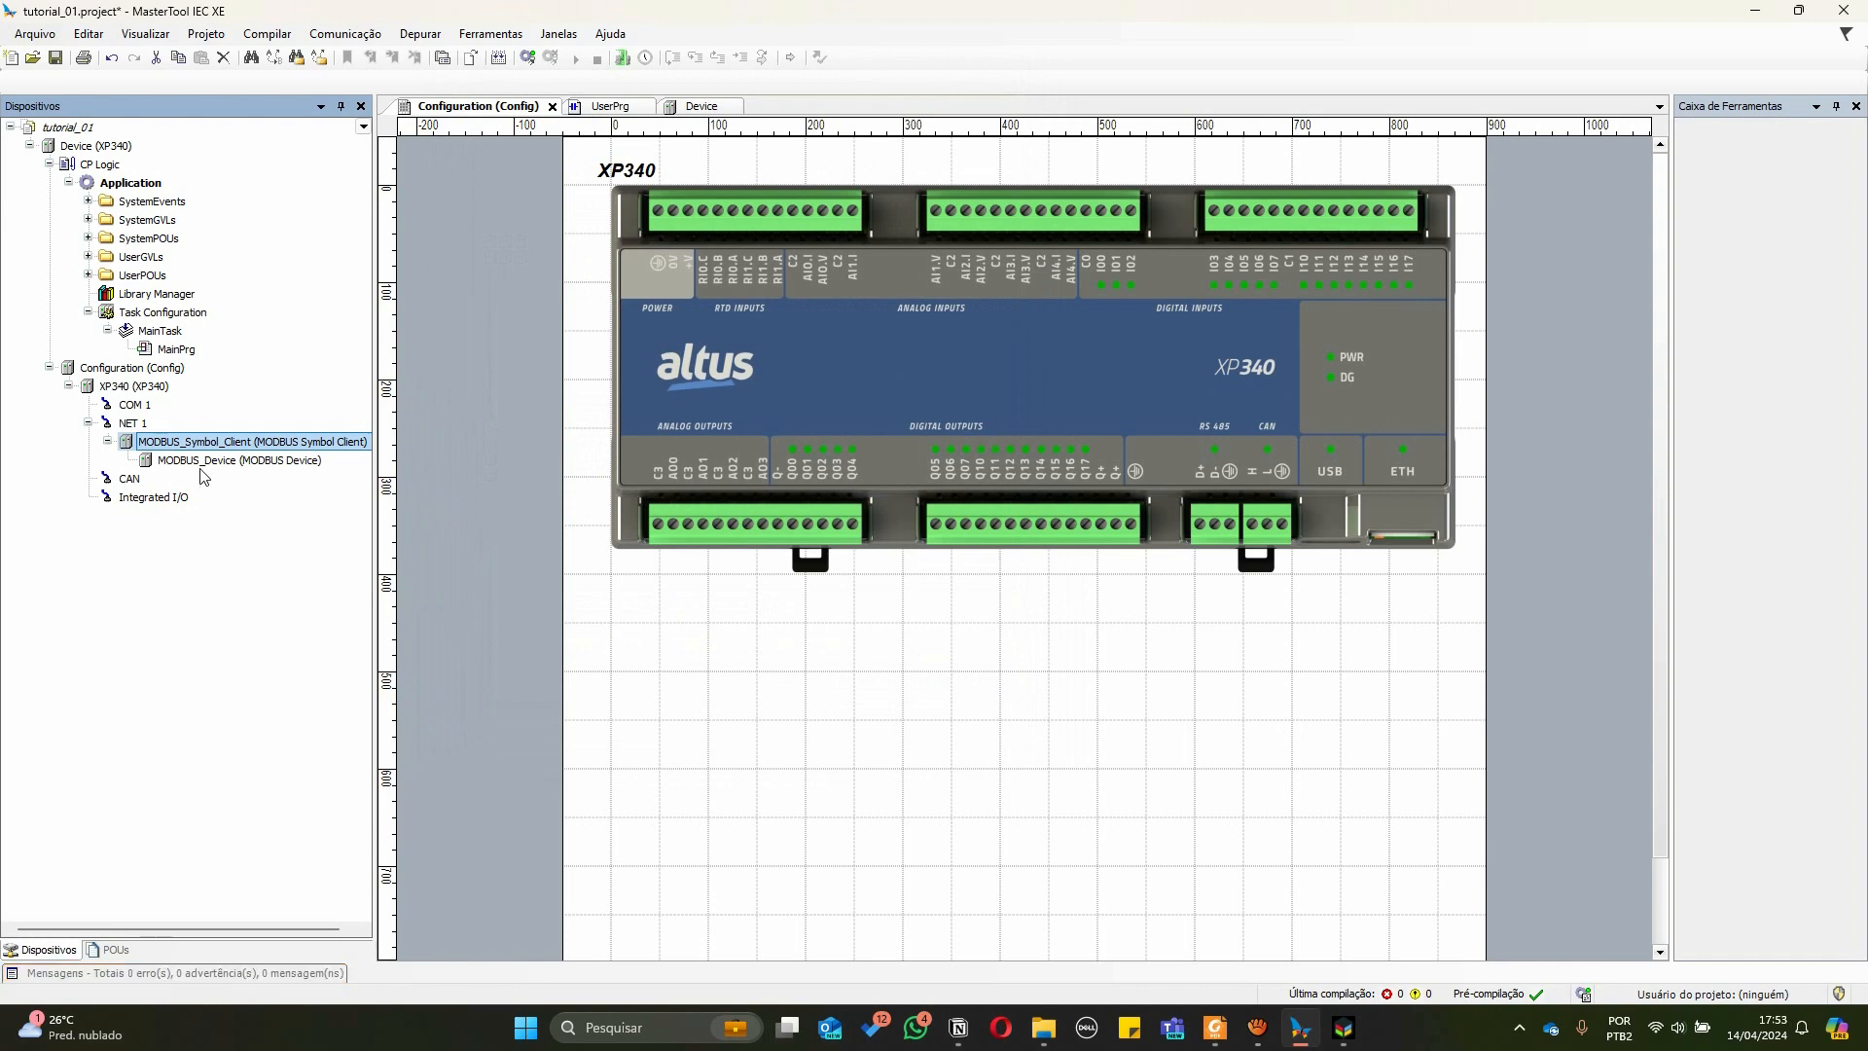
# Open the NET 1 Ethernet settings and examine its IP address, subnet mask and gateway
pyautogui.click(113, 425)
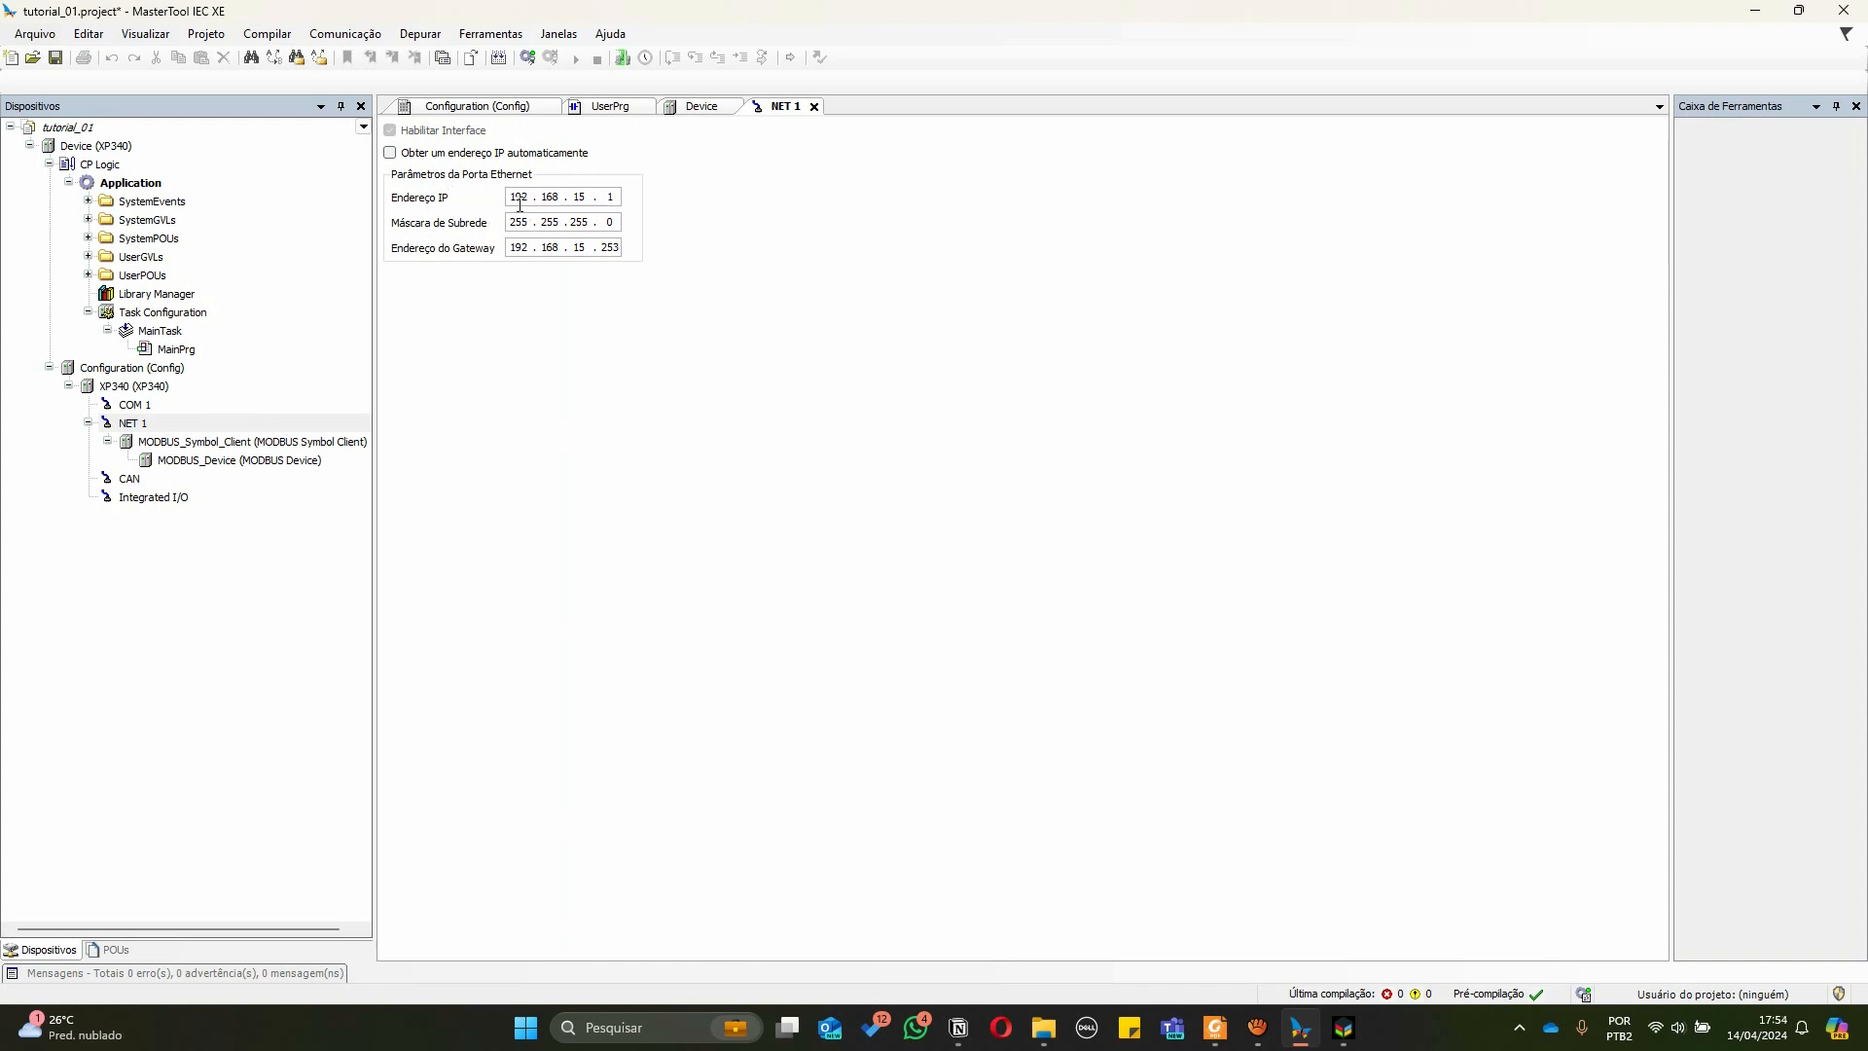
pyautogui.doubleClick(519, 195)
pyautogui.doubleClick(551, 201)
pyautogui.doubleClick(577, 199)
pyautogui.doubleClick(610, 196)
pyautogui.click(577, 196)
pyautogui.click(544, 198)
pyautogui.click(574, 198)
# Open the MODBUS_Device configuration editor
pyautogui.click(178, 465)
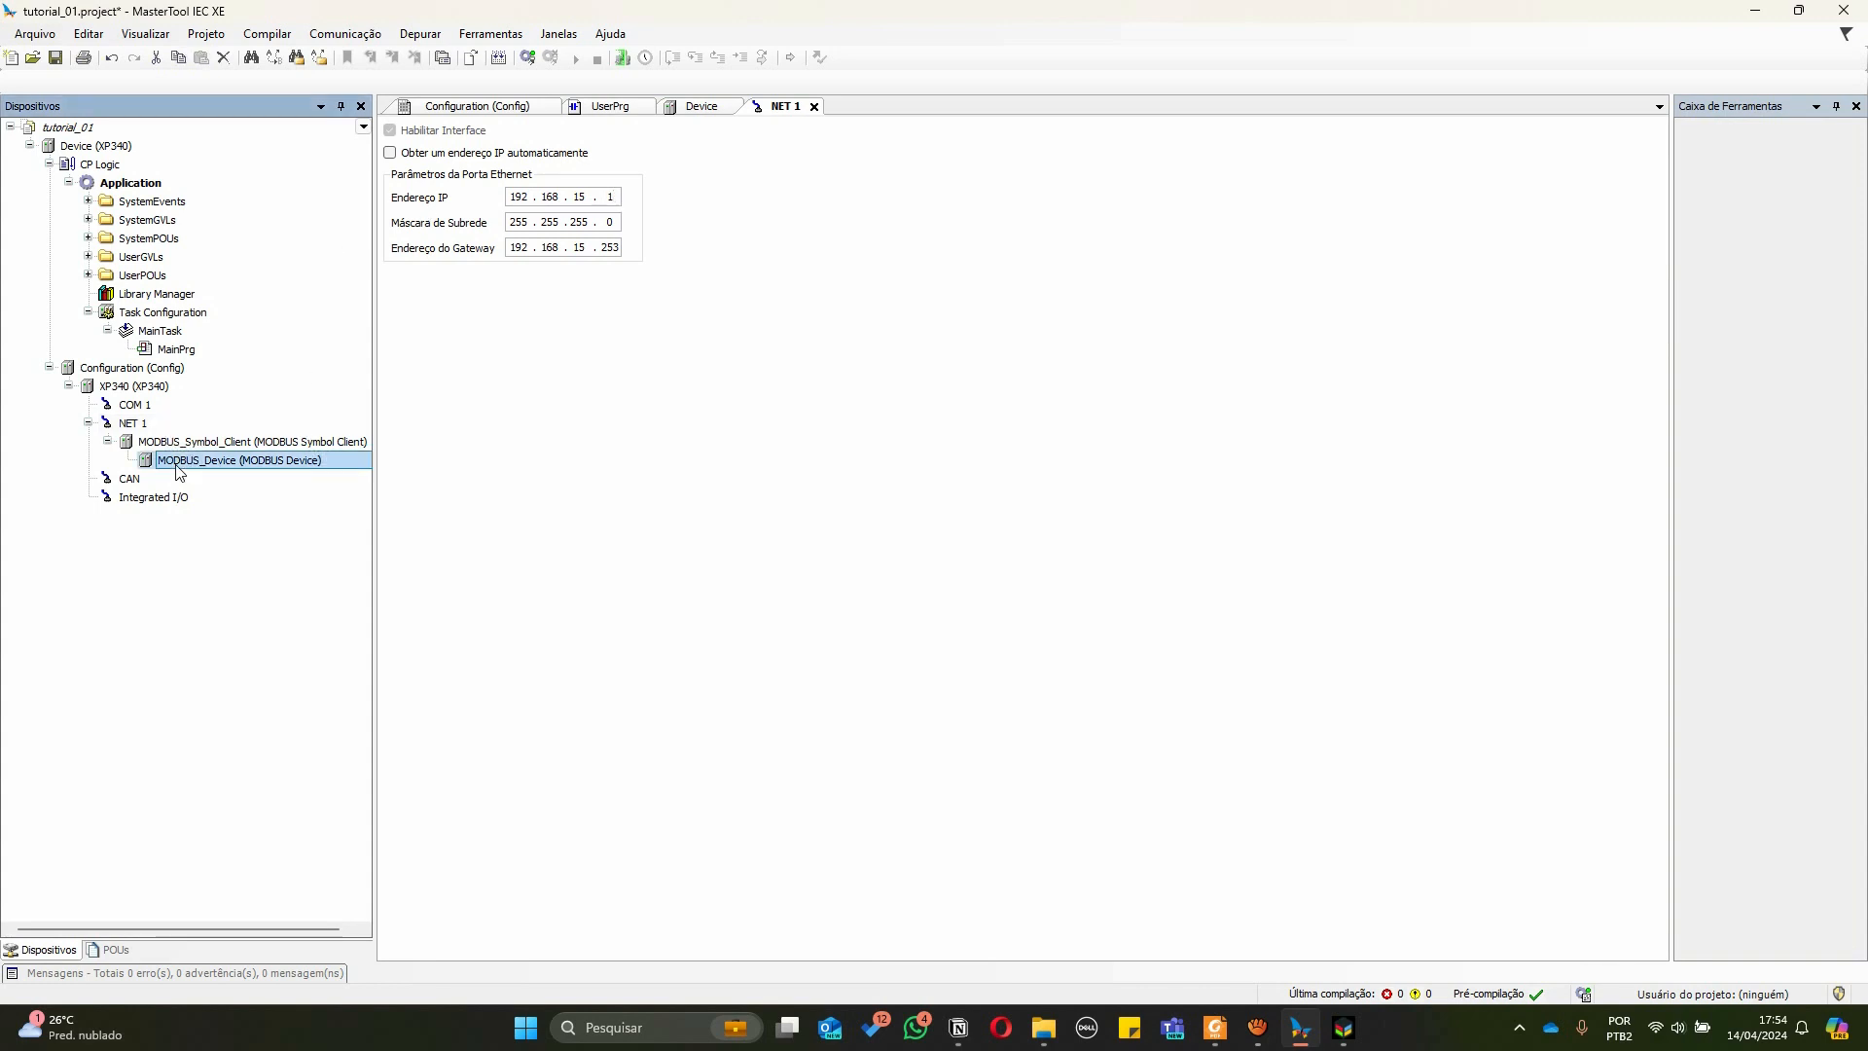
pyautogui.click(175, 464)
pyautogui.click(149, 462)
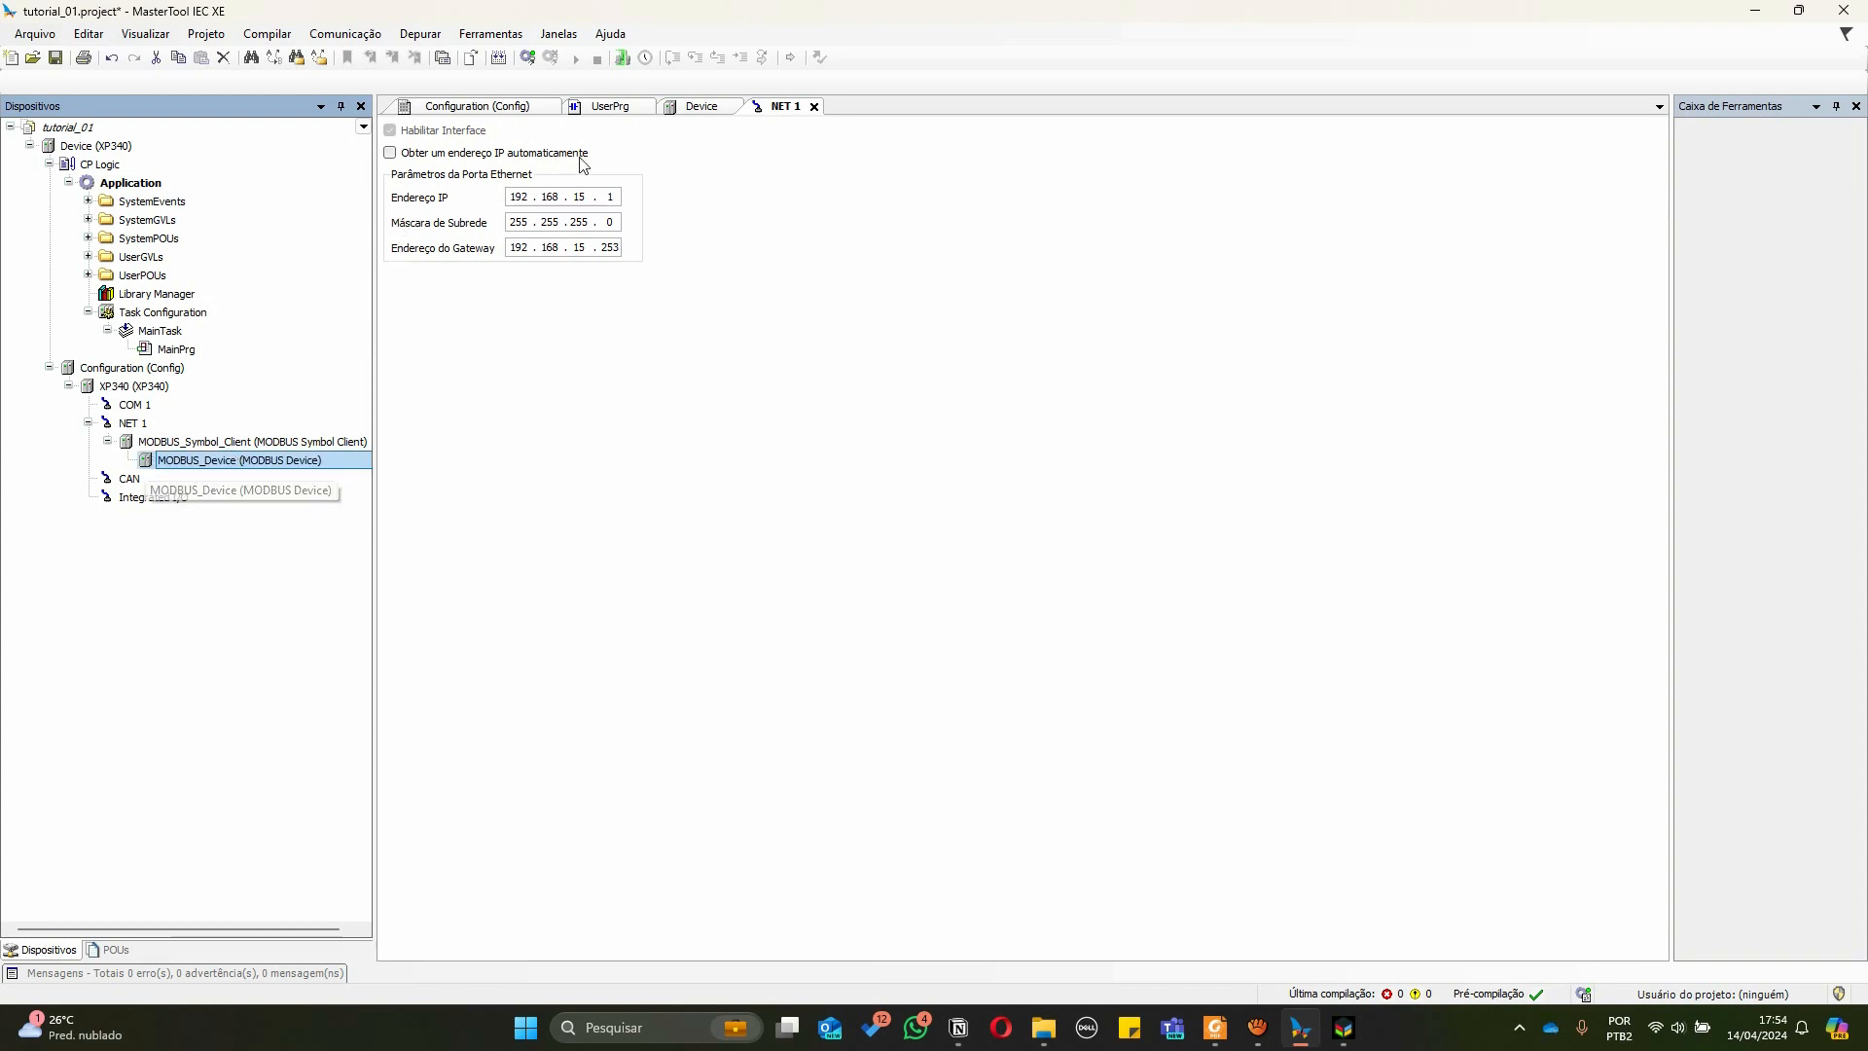
pyautogui.click(476, 111)
pyautogui.click(708, 109)
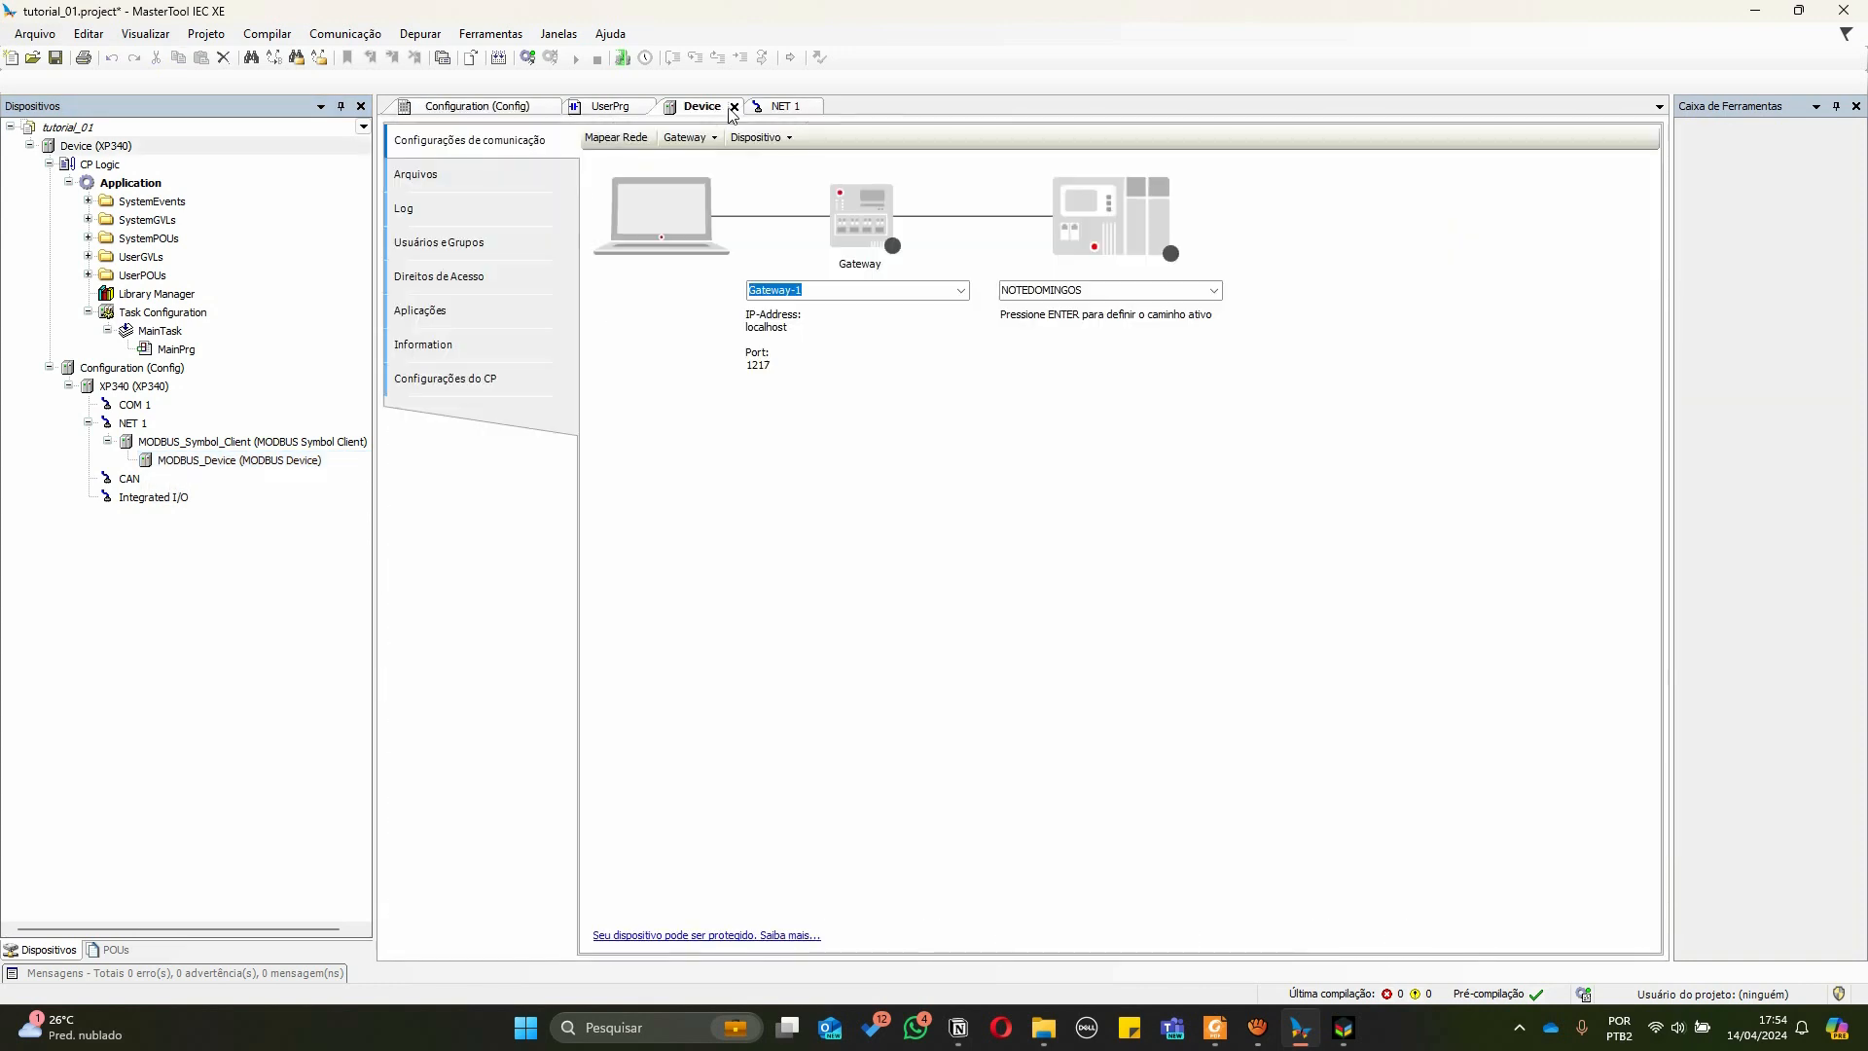
pyautogui.click(774, 107)
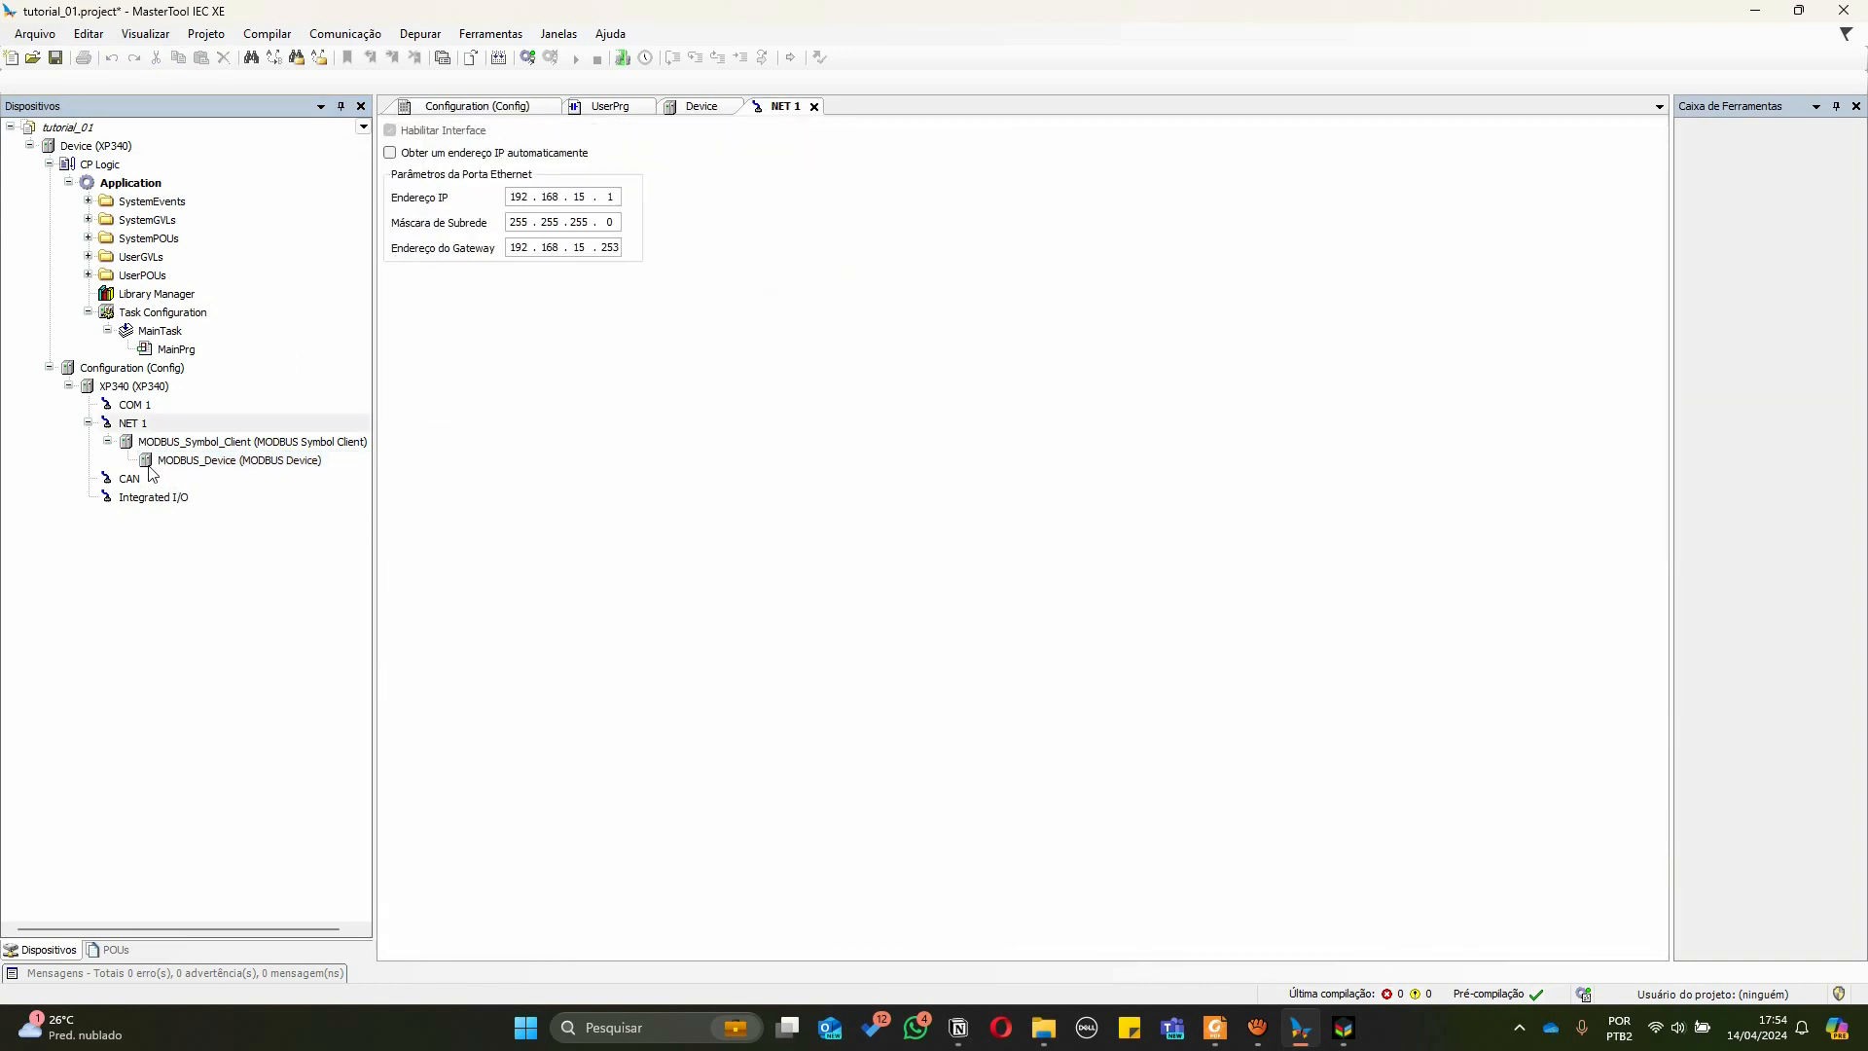
pyautogui.click(148, 468)
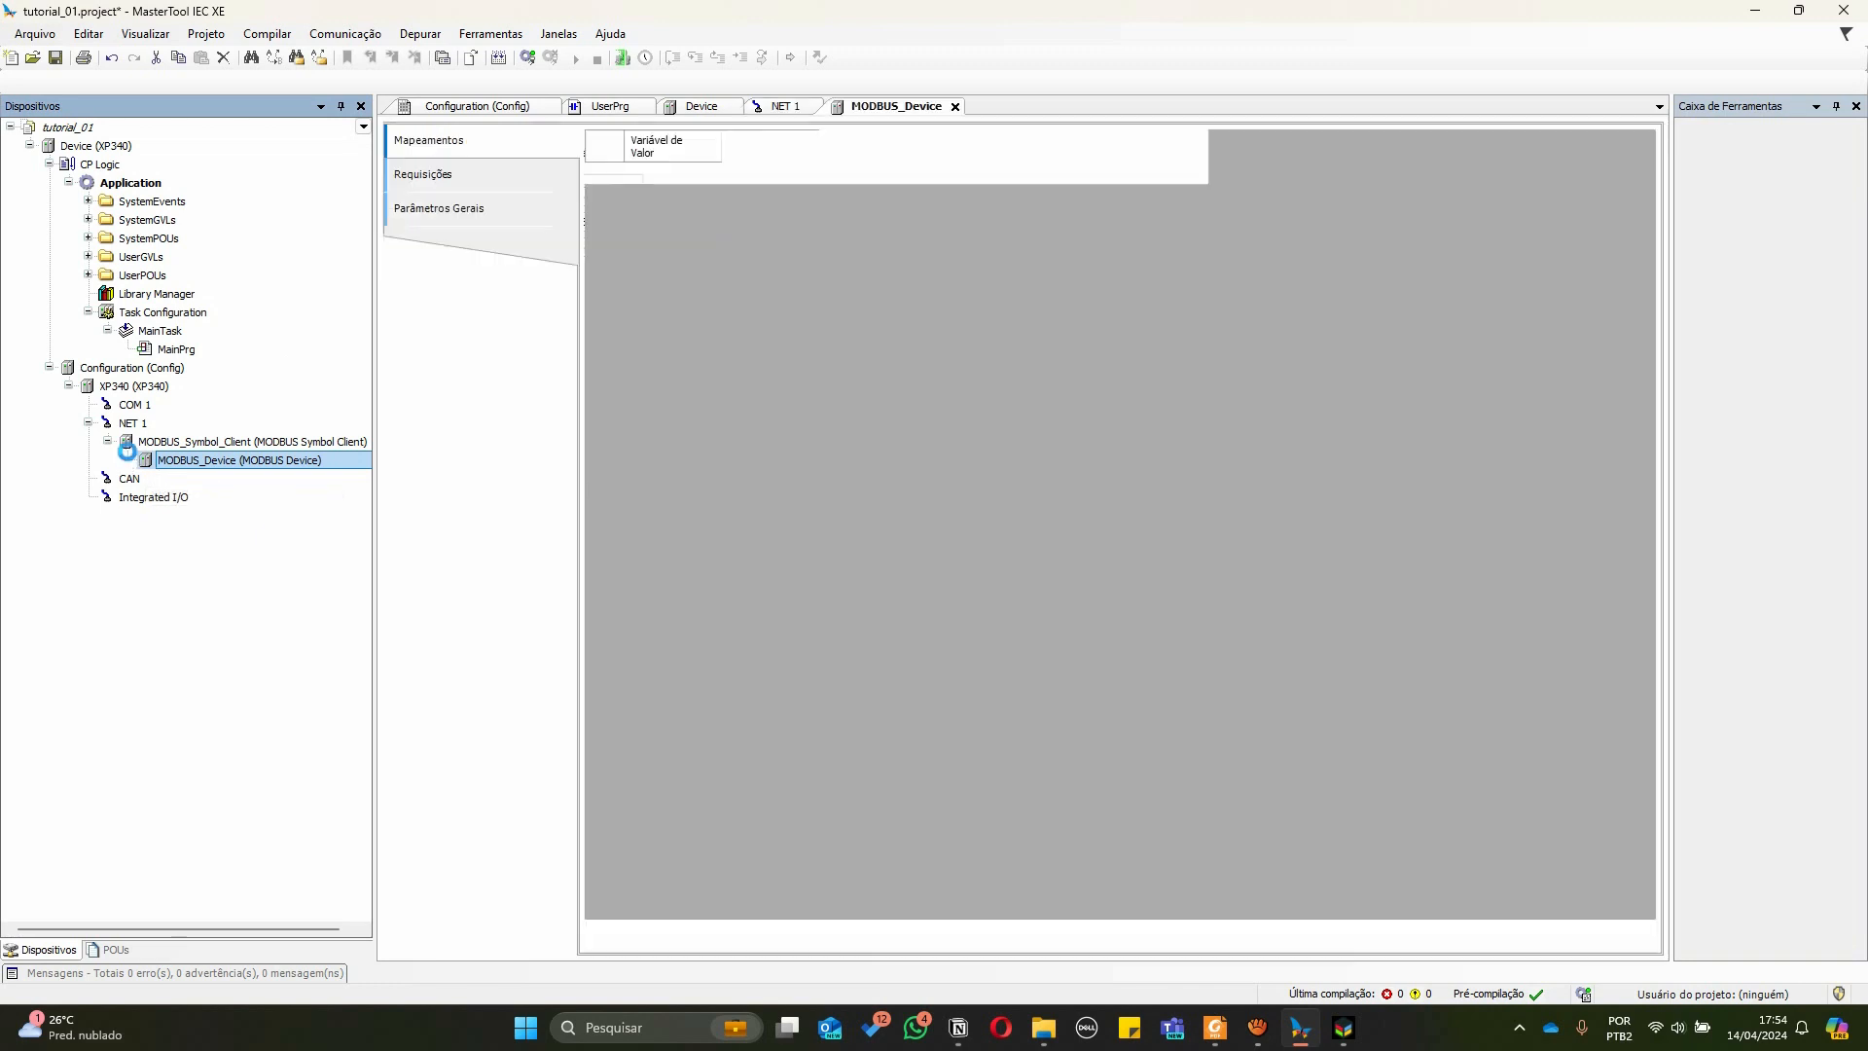
pyautogui.doubleClick(141, 461)
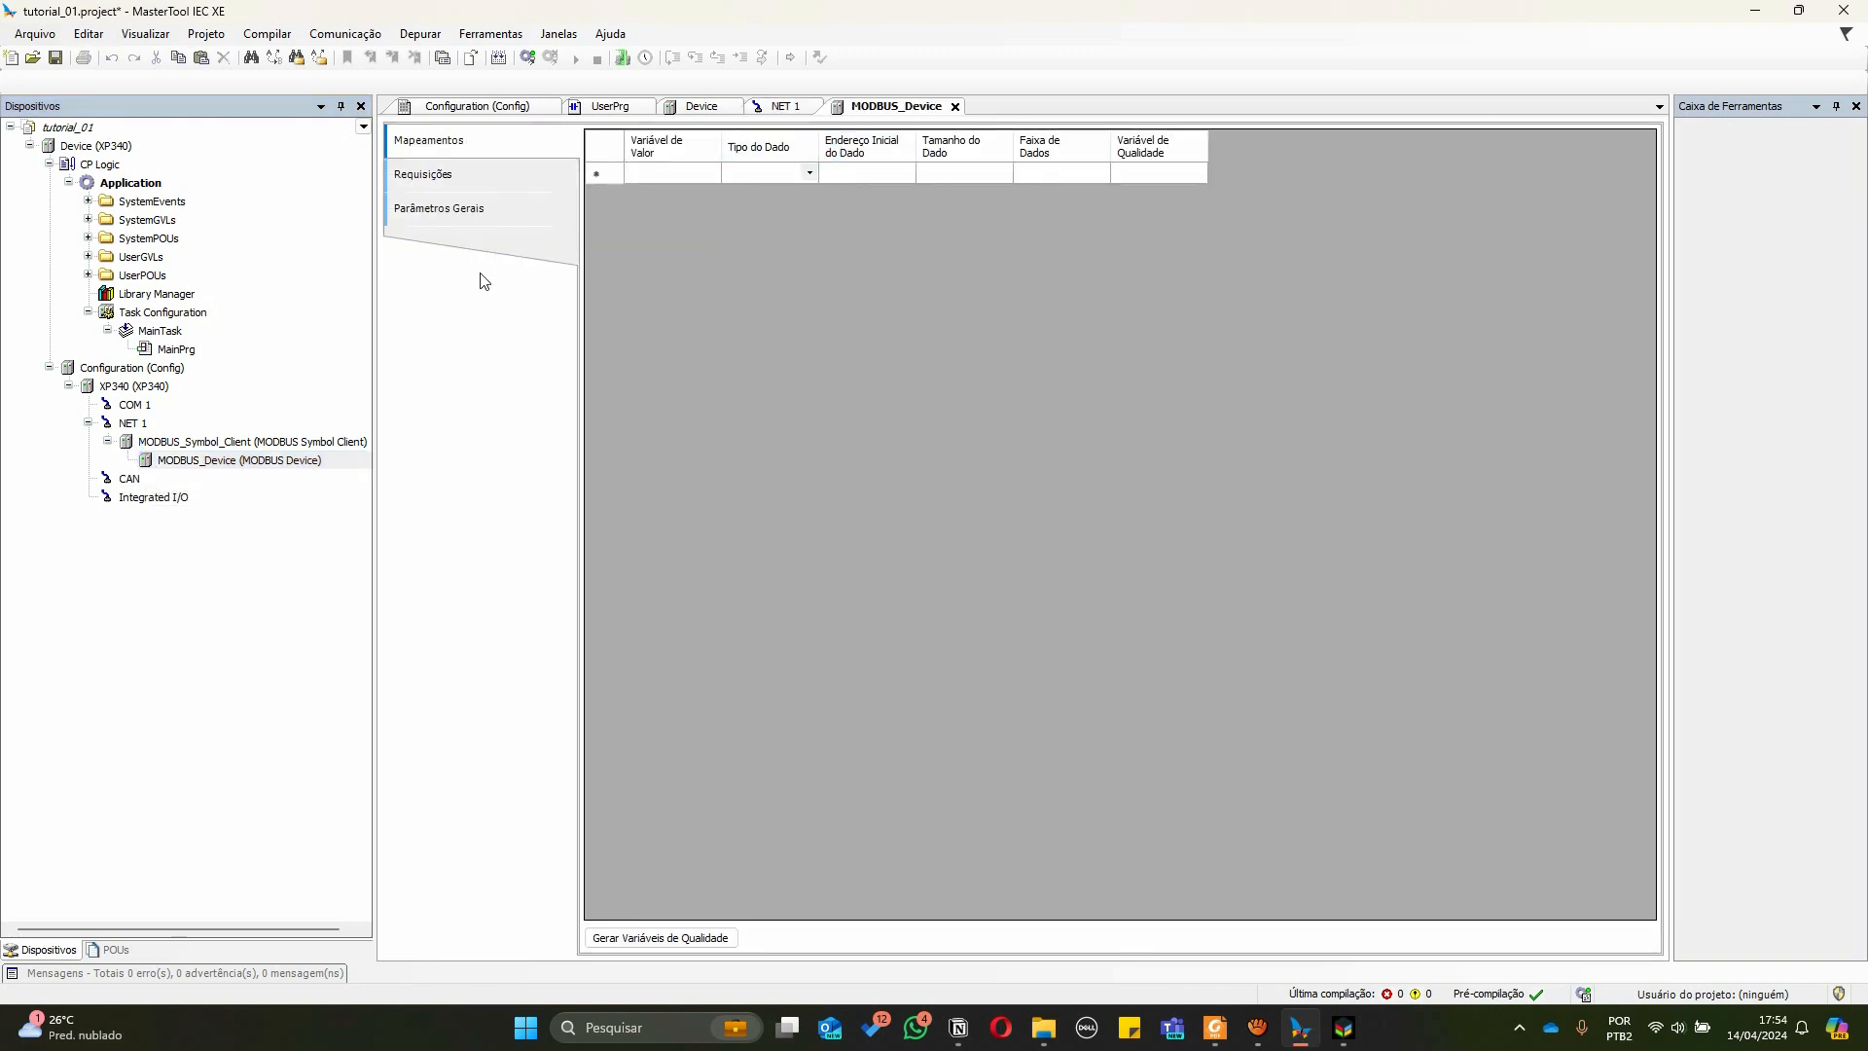
# Set the MODBUS_Device's IP address to 192.168.15.2 in its general parameters and switch to its requests page
pyautogui.click(448, 182)
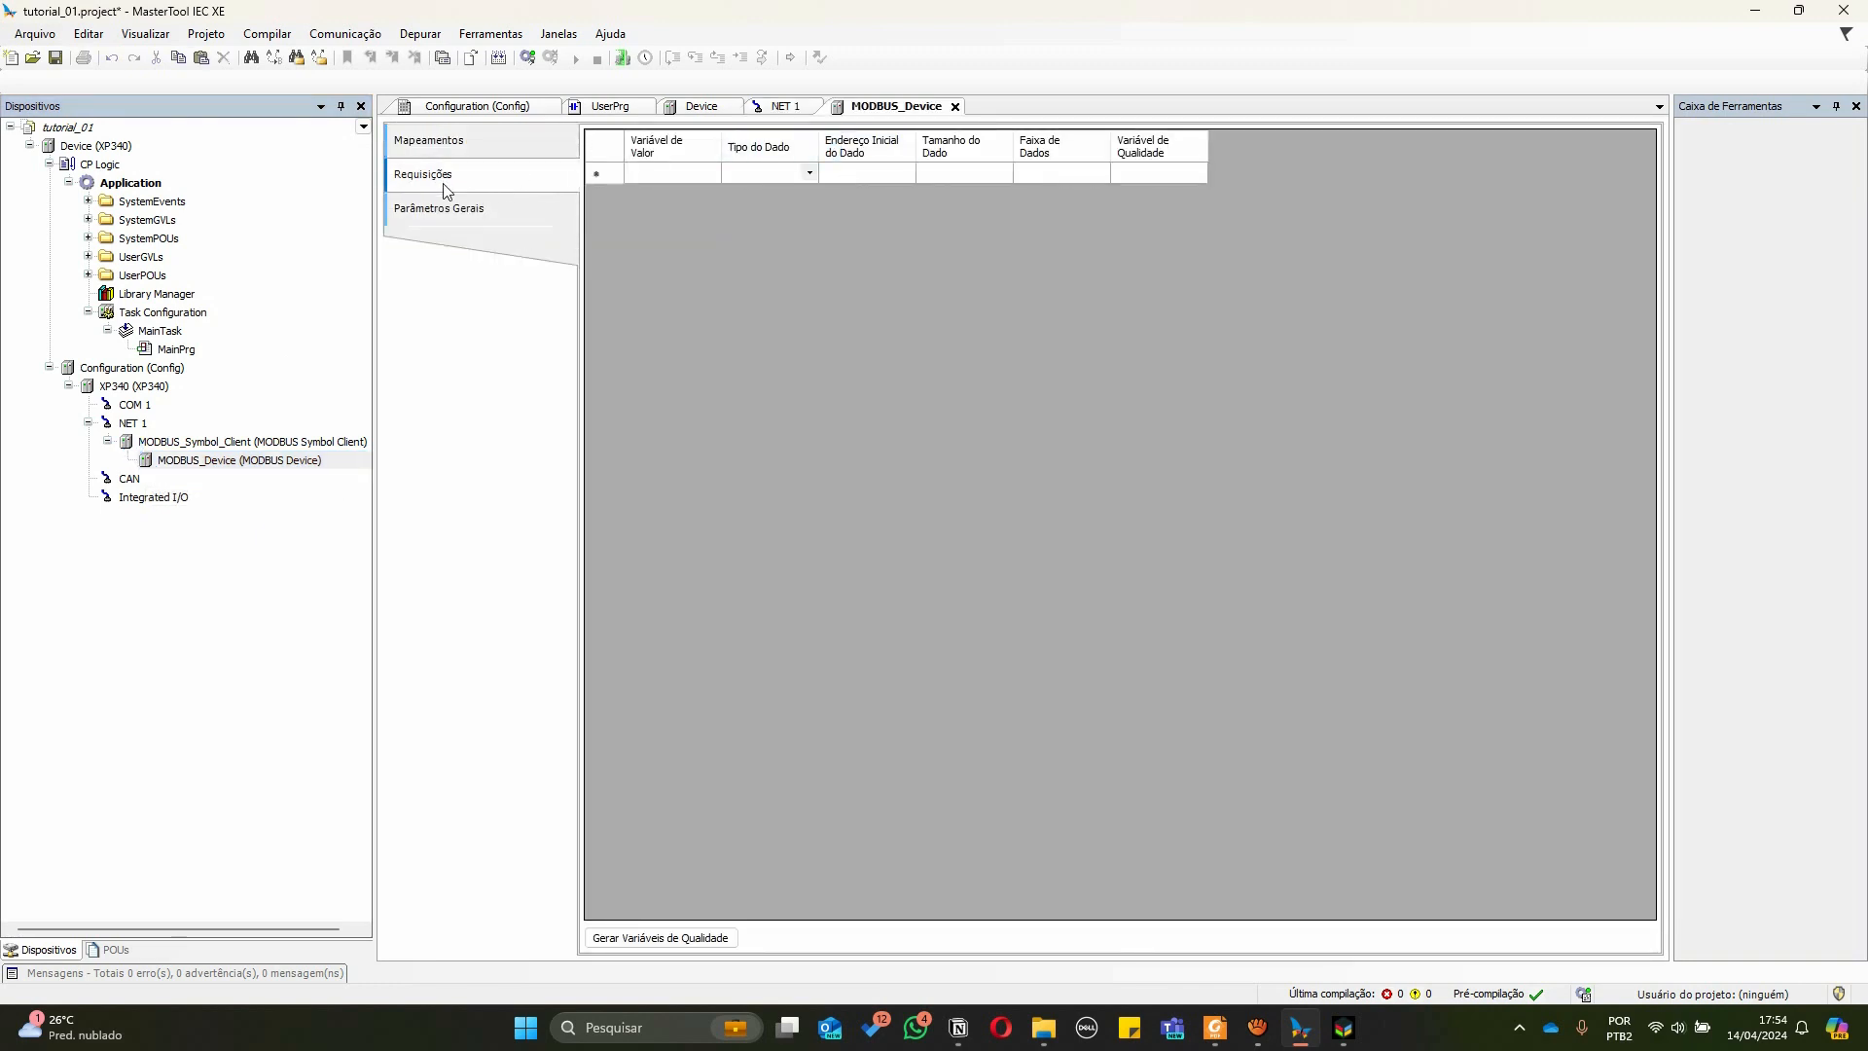
pyautogui.click(424, 219)
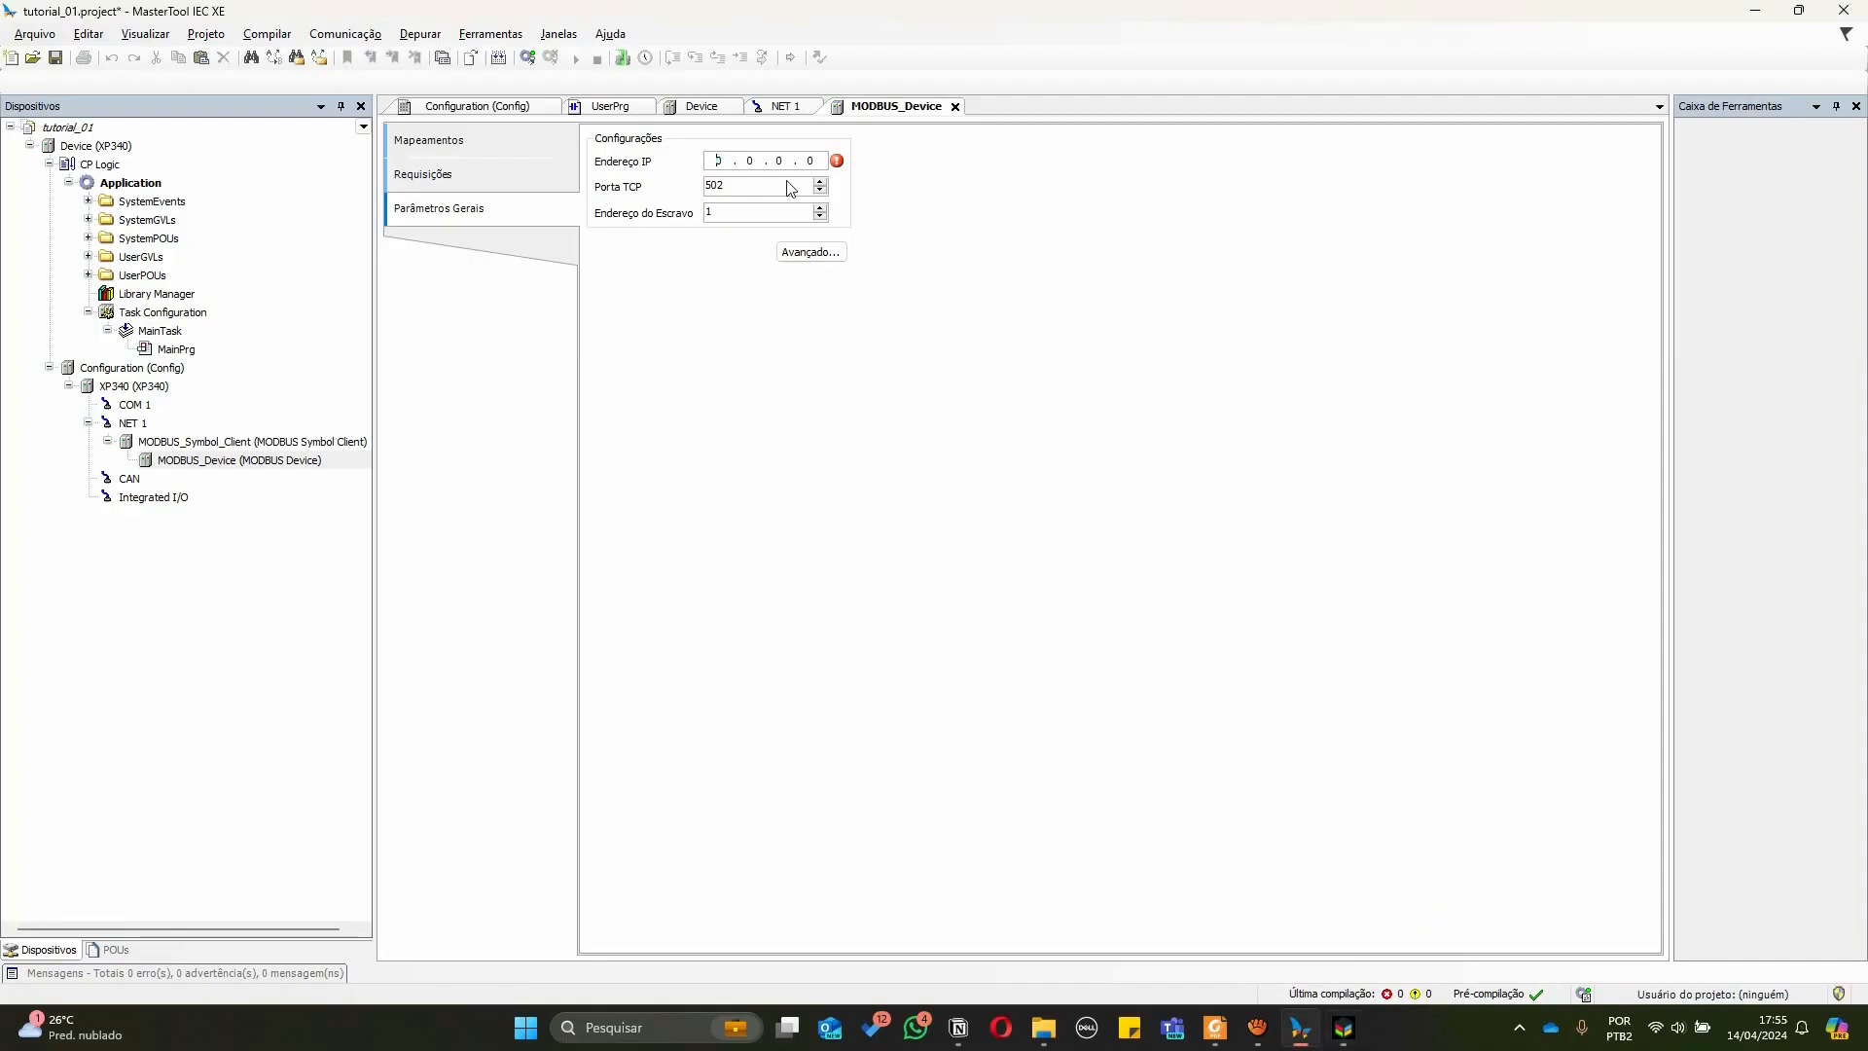
pyautogui.click(721, 162)
pyautogui.write('192 . ')
pyautogui.write('168 . 15 . ')
pyautogui.write('2')
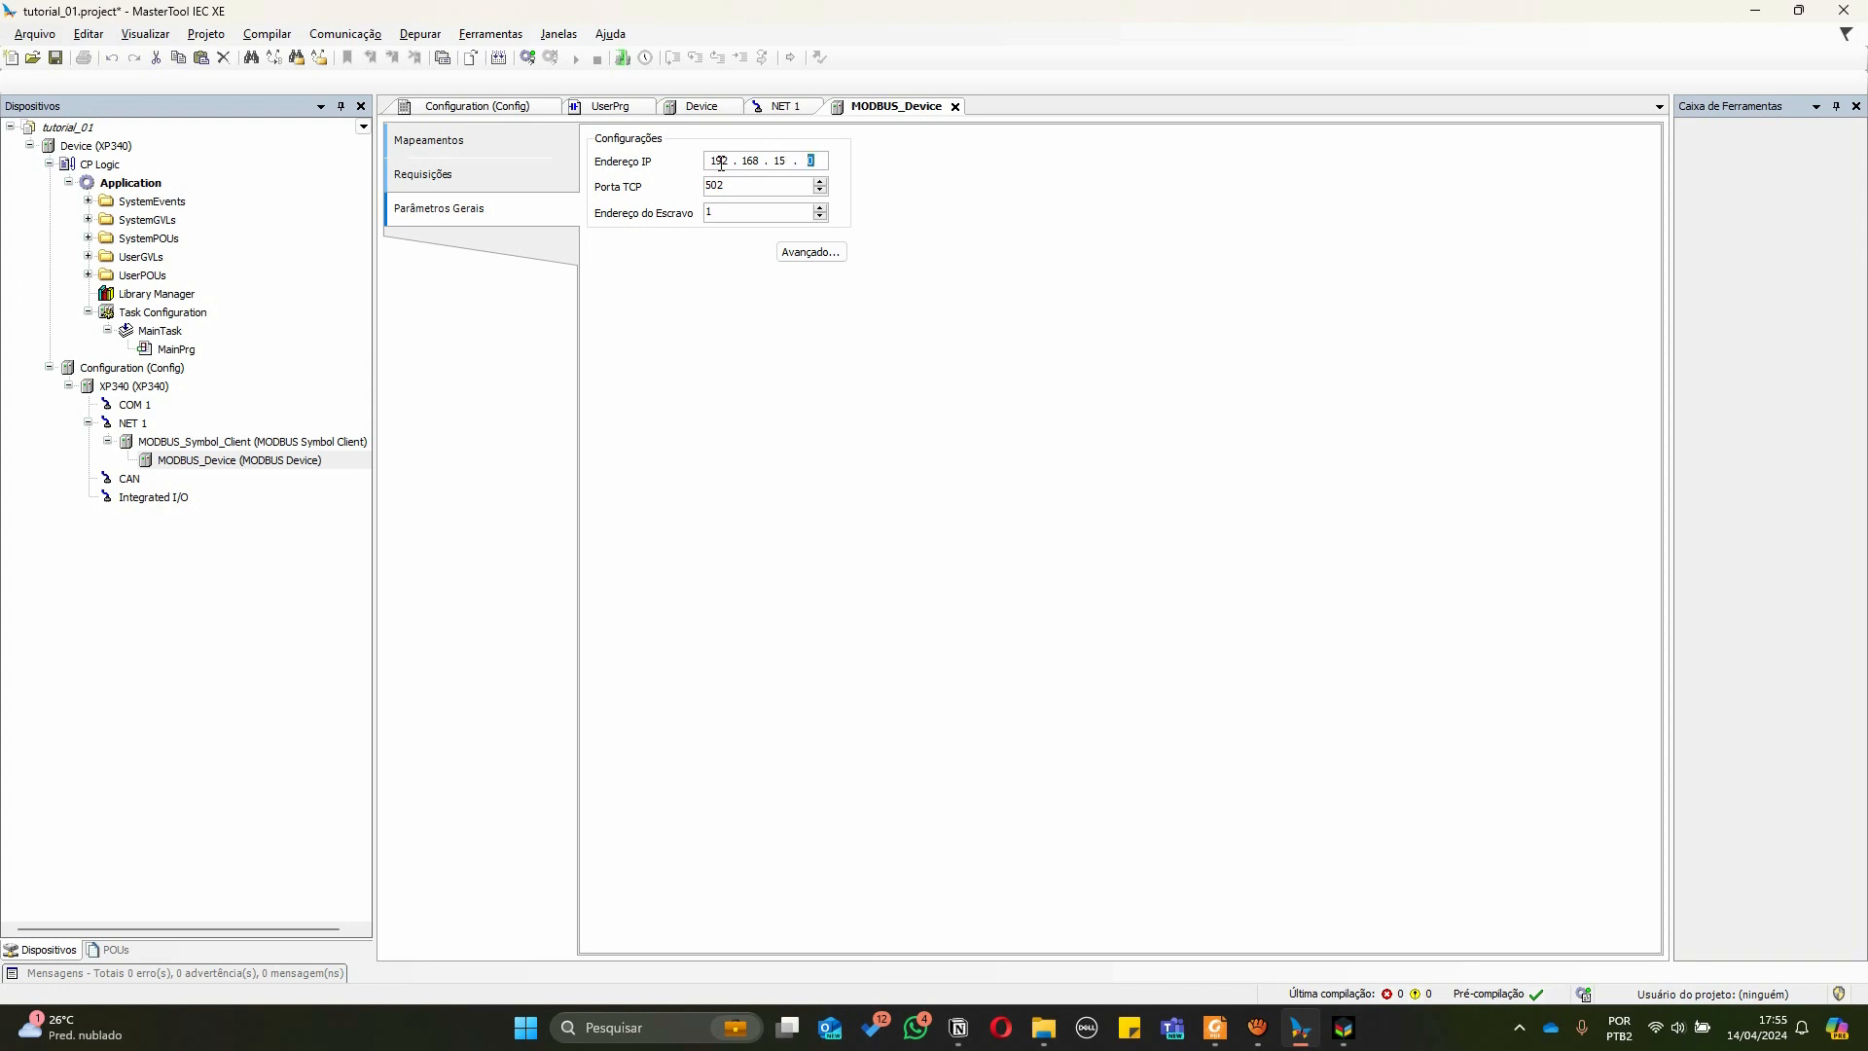
pyautogui.click(738, 186)
pyautogui.click(463, 187)
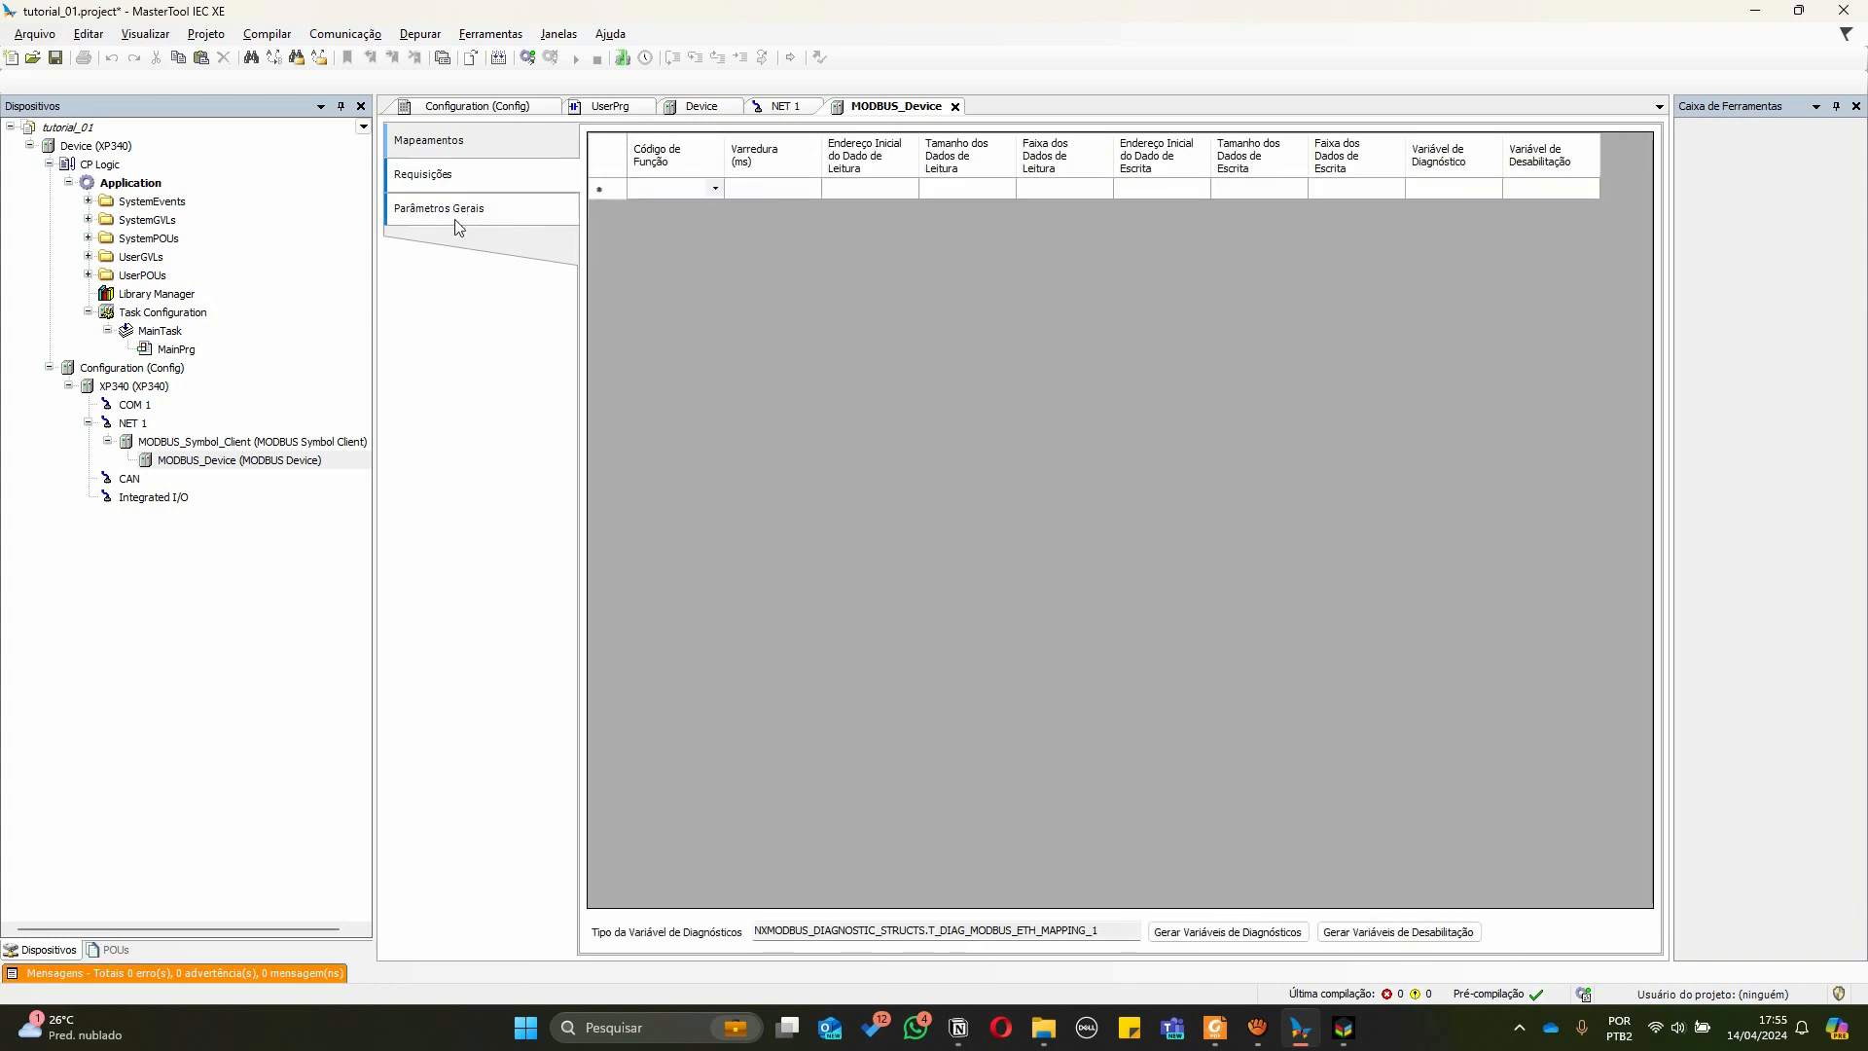
# Add a Modbus request to the device using function code 03 - Read Holding Registers
pyautogui.click(459, 214)
pyautogui.click(453, 187)
pyautogui.click(450, 146)
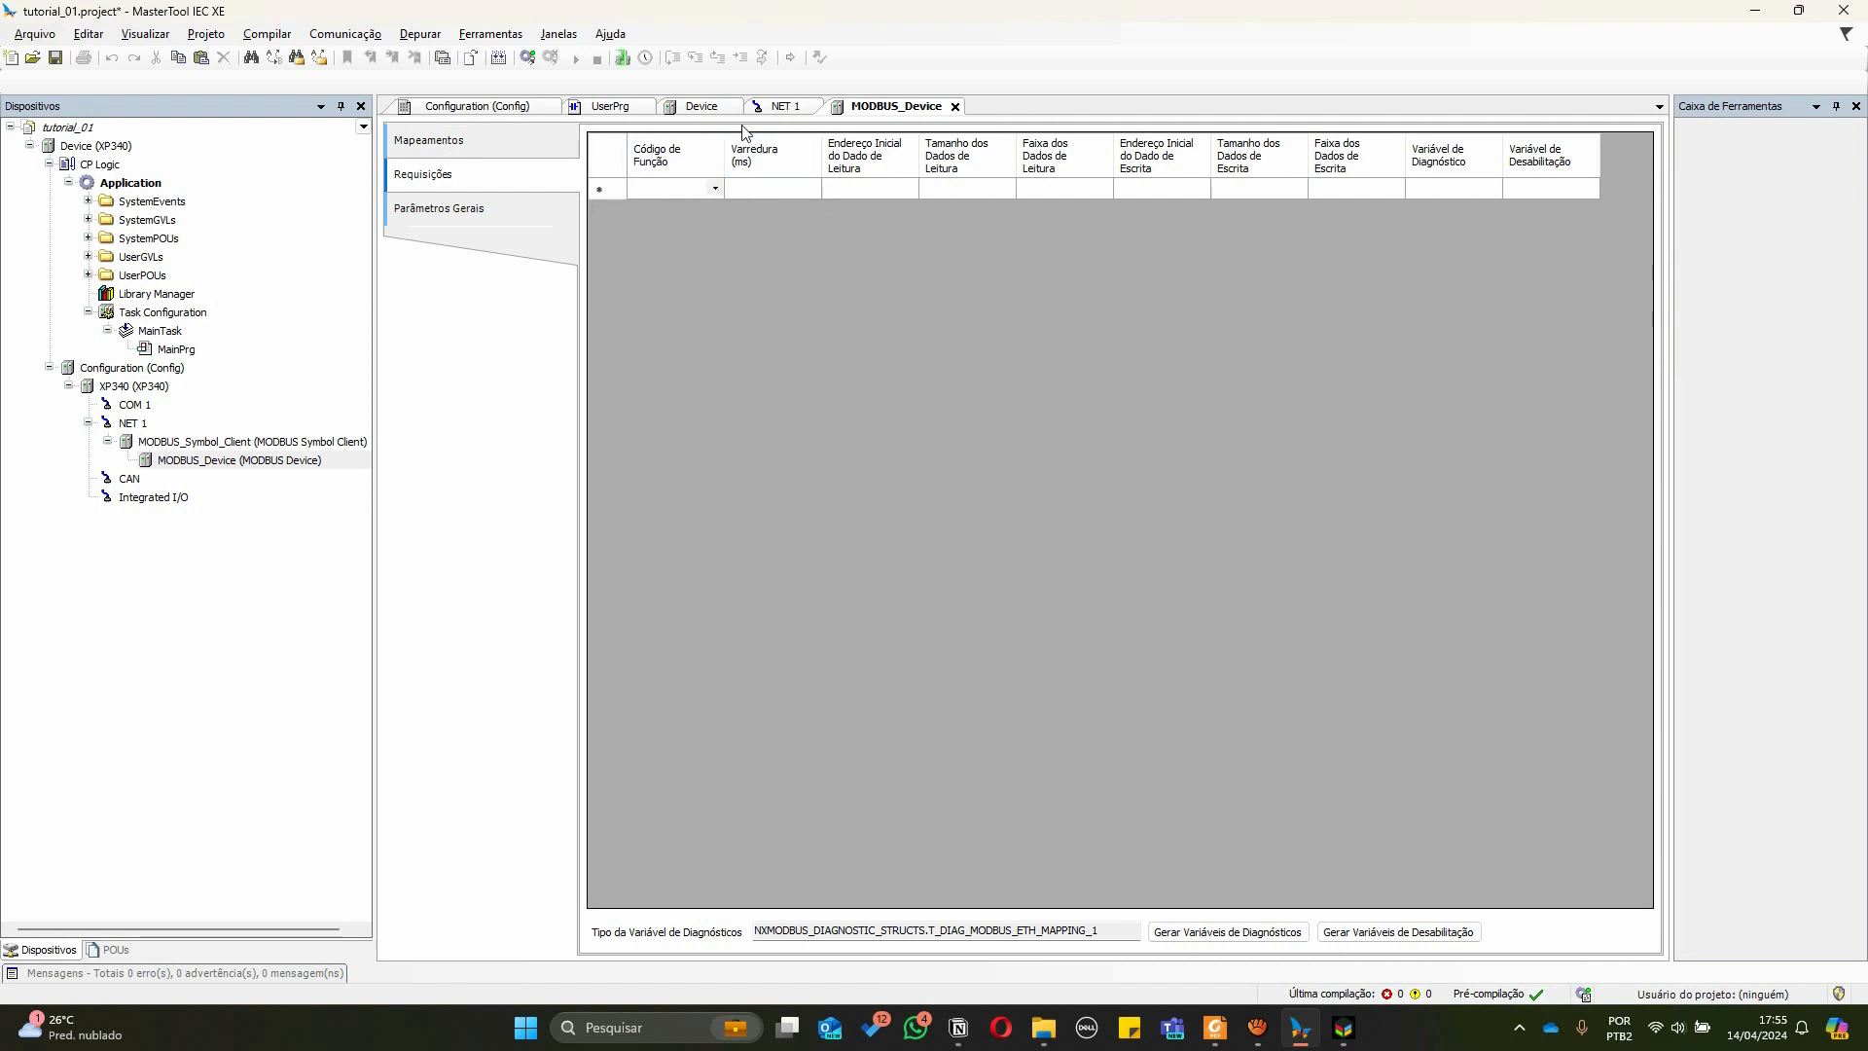
pyautogui.moveTo(726, 151); pyautogui.dragTo(793, 146)
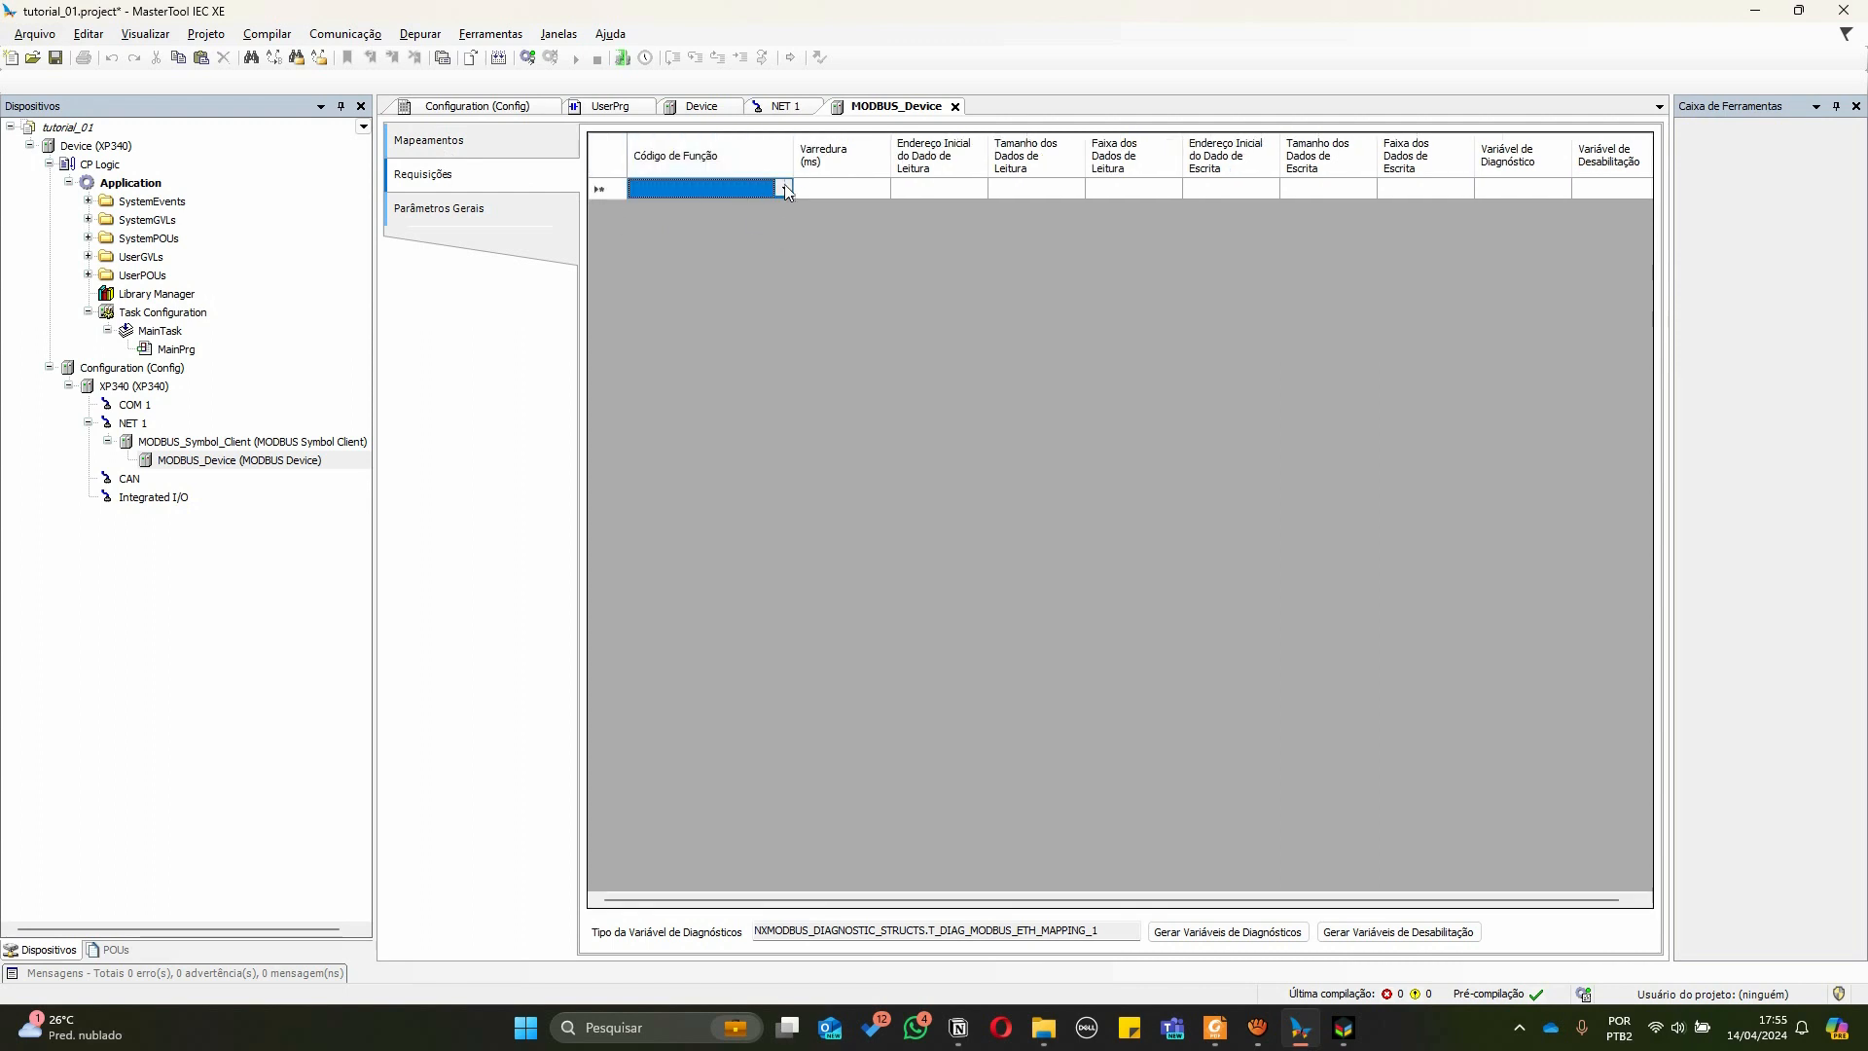
pyautogui.click(784, 189)
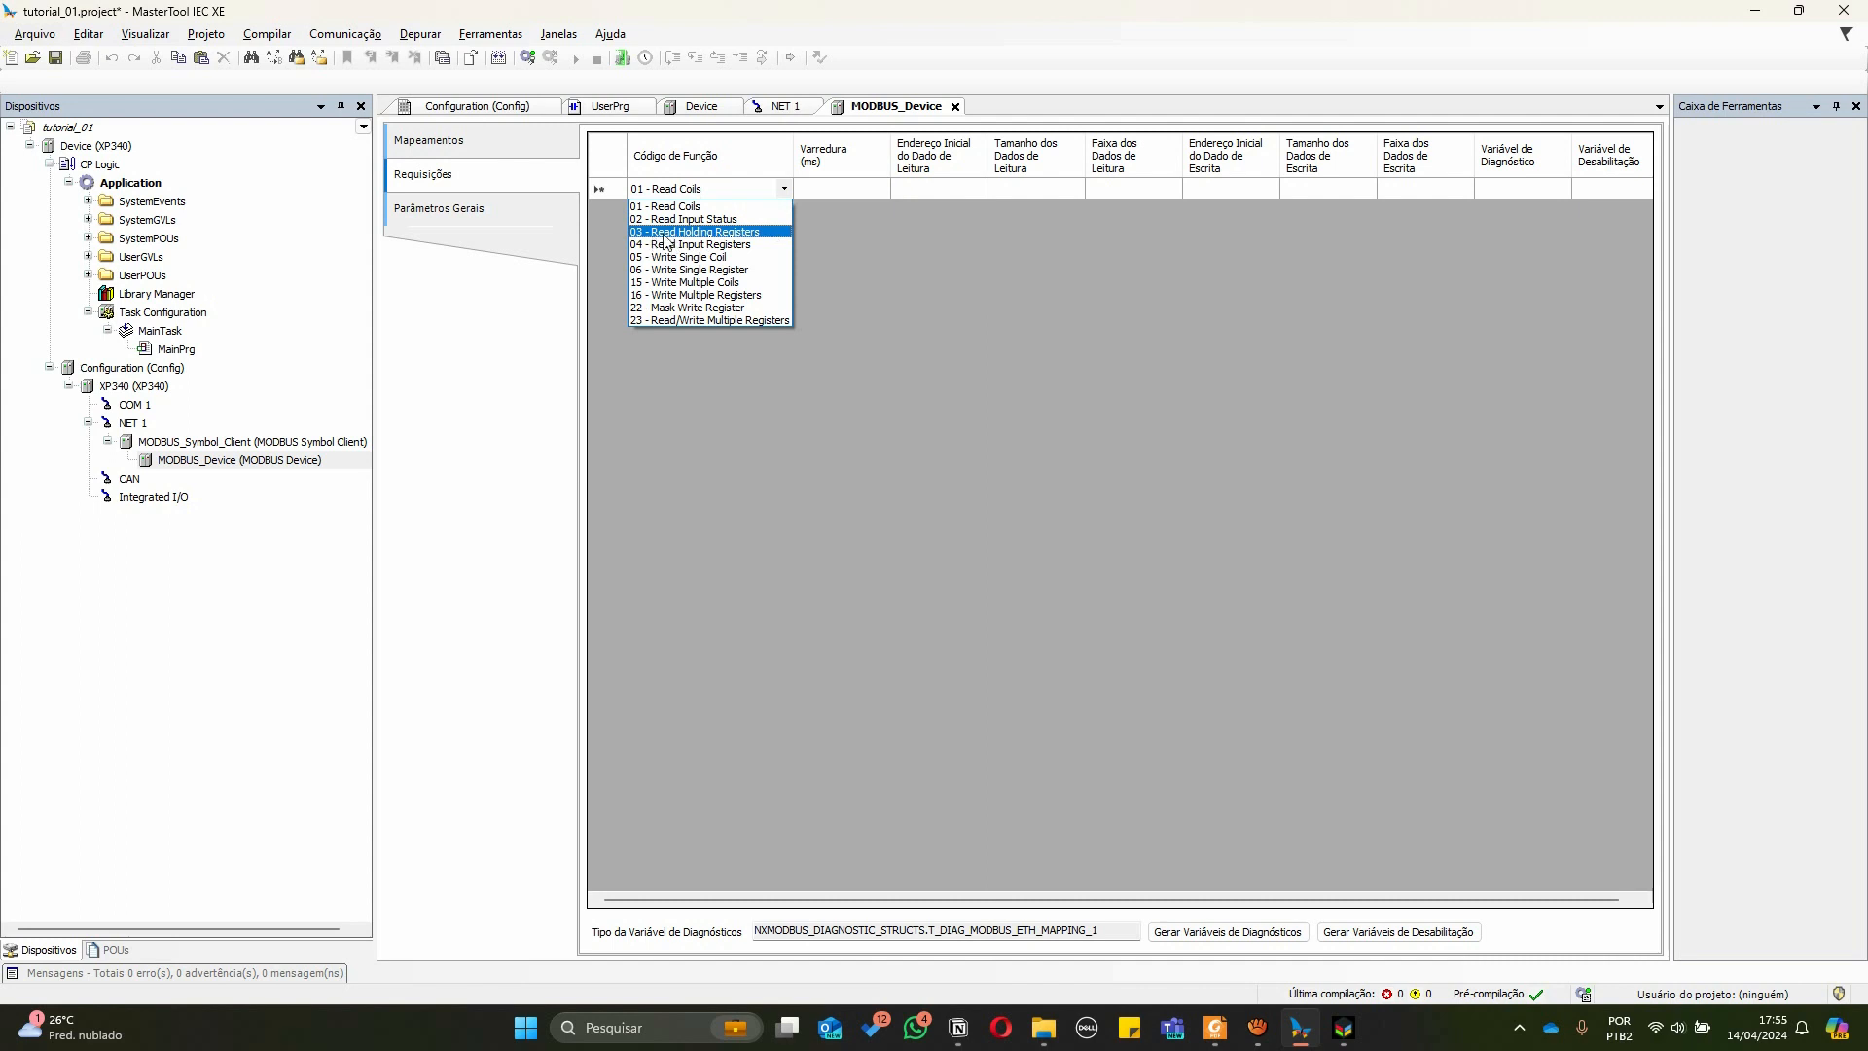
pyautogui.click(757, 232)
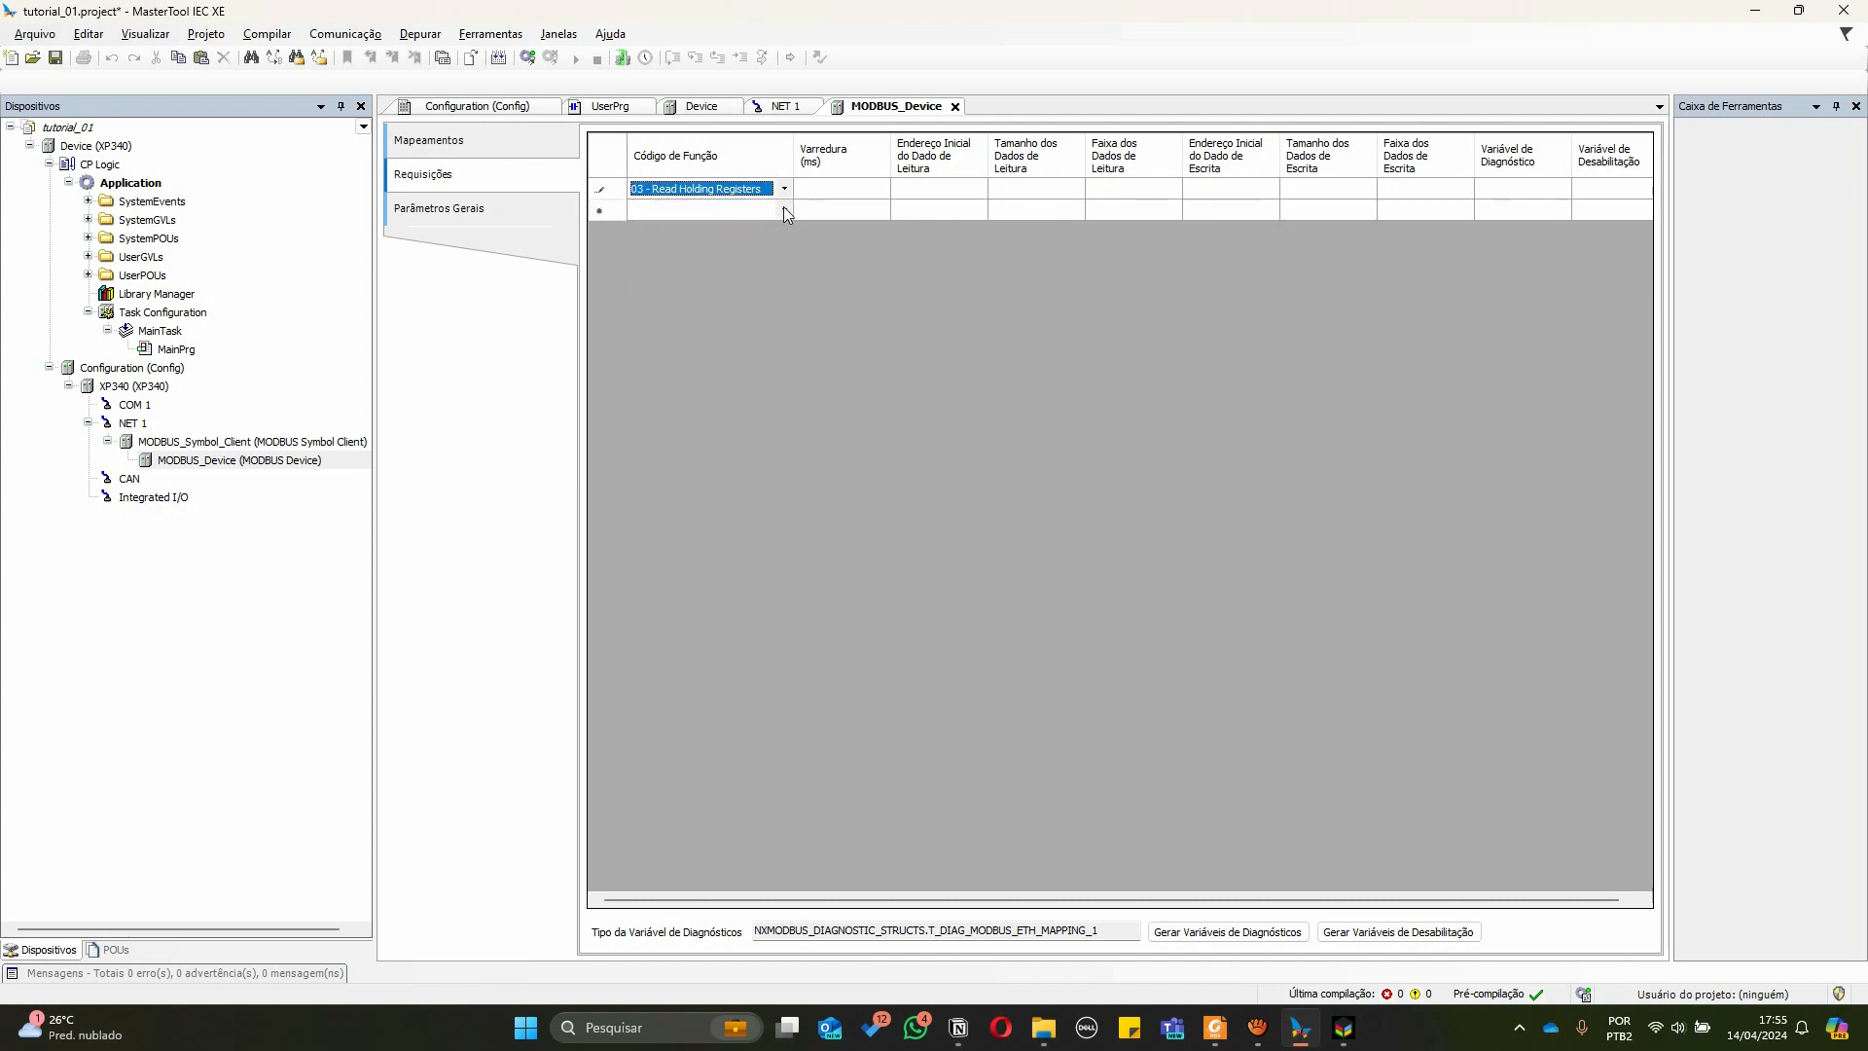
# Add a second request with function code 16 - Write Multiple Registers and a 100 ms scan time
pyautogui.click(785, 209)
pyautogui.click(785, 211)
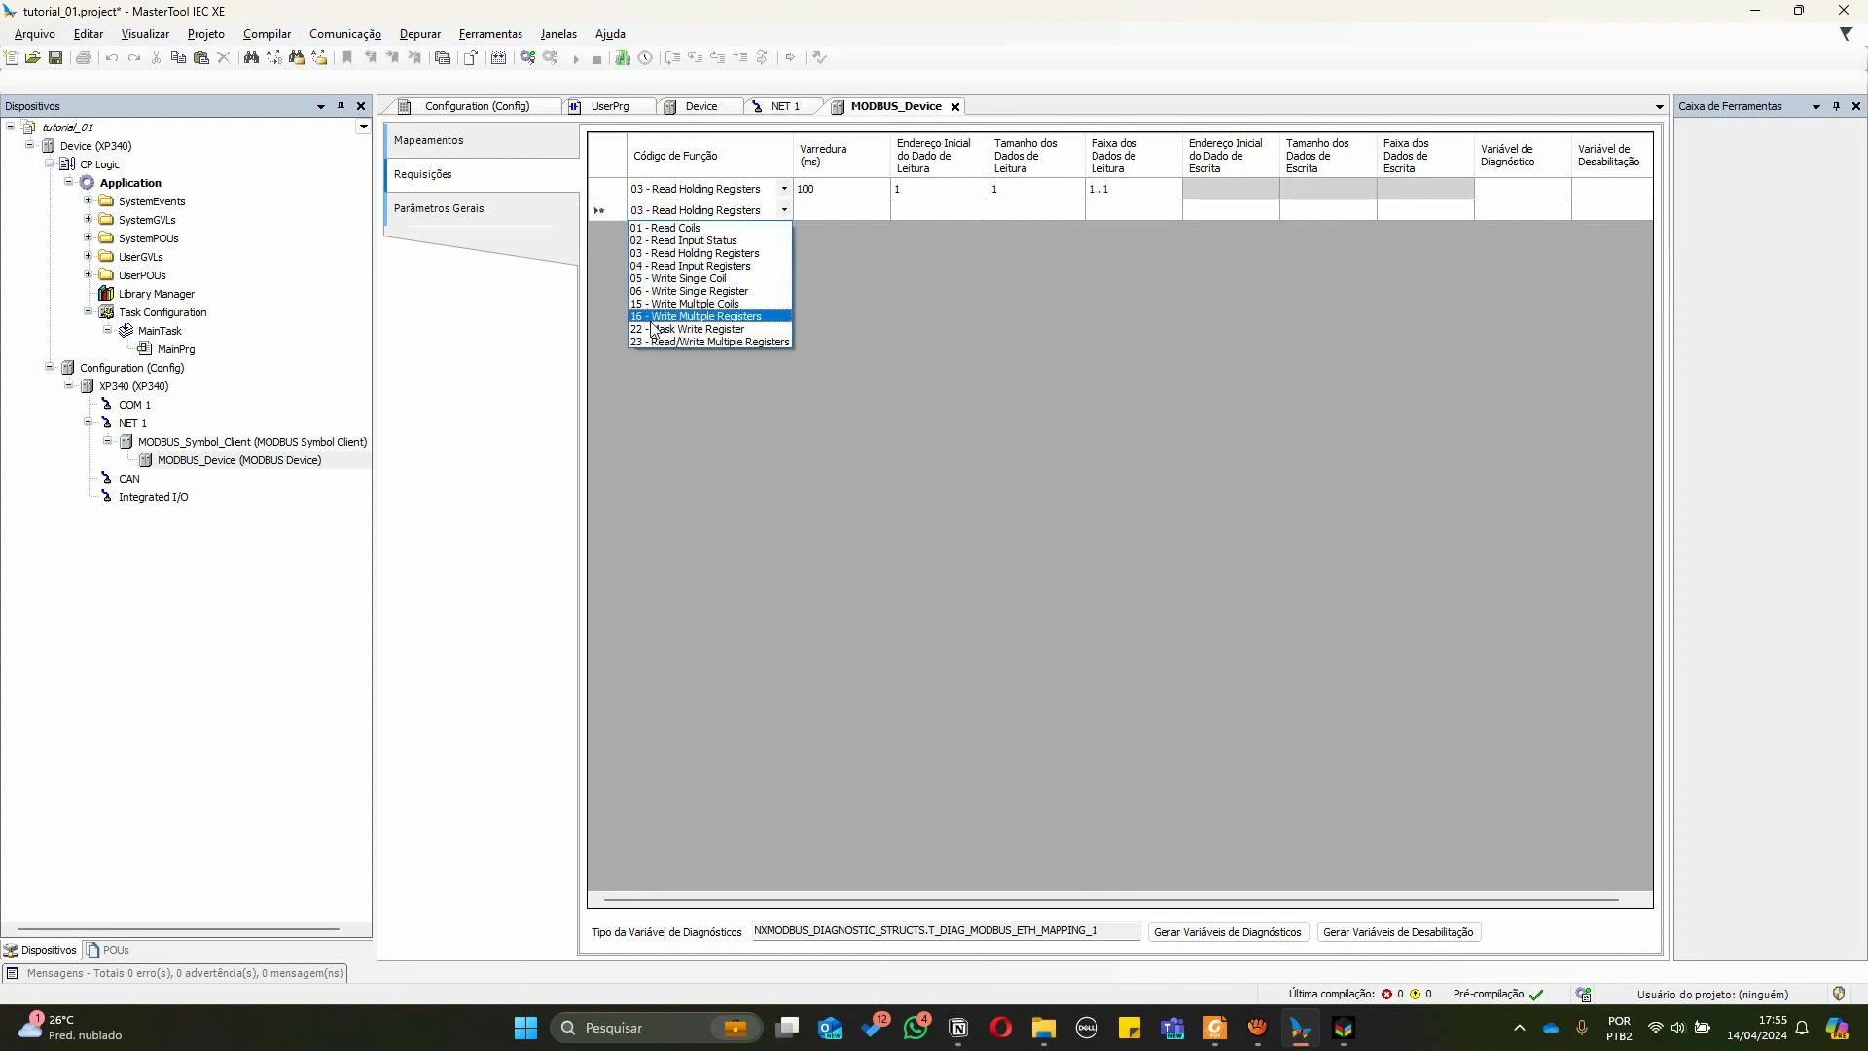
pyautogui.click(757, 317)
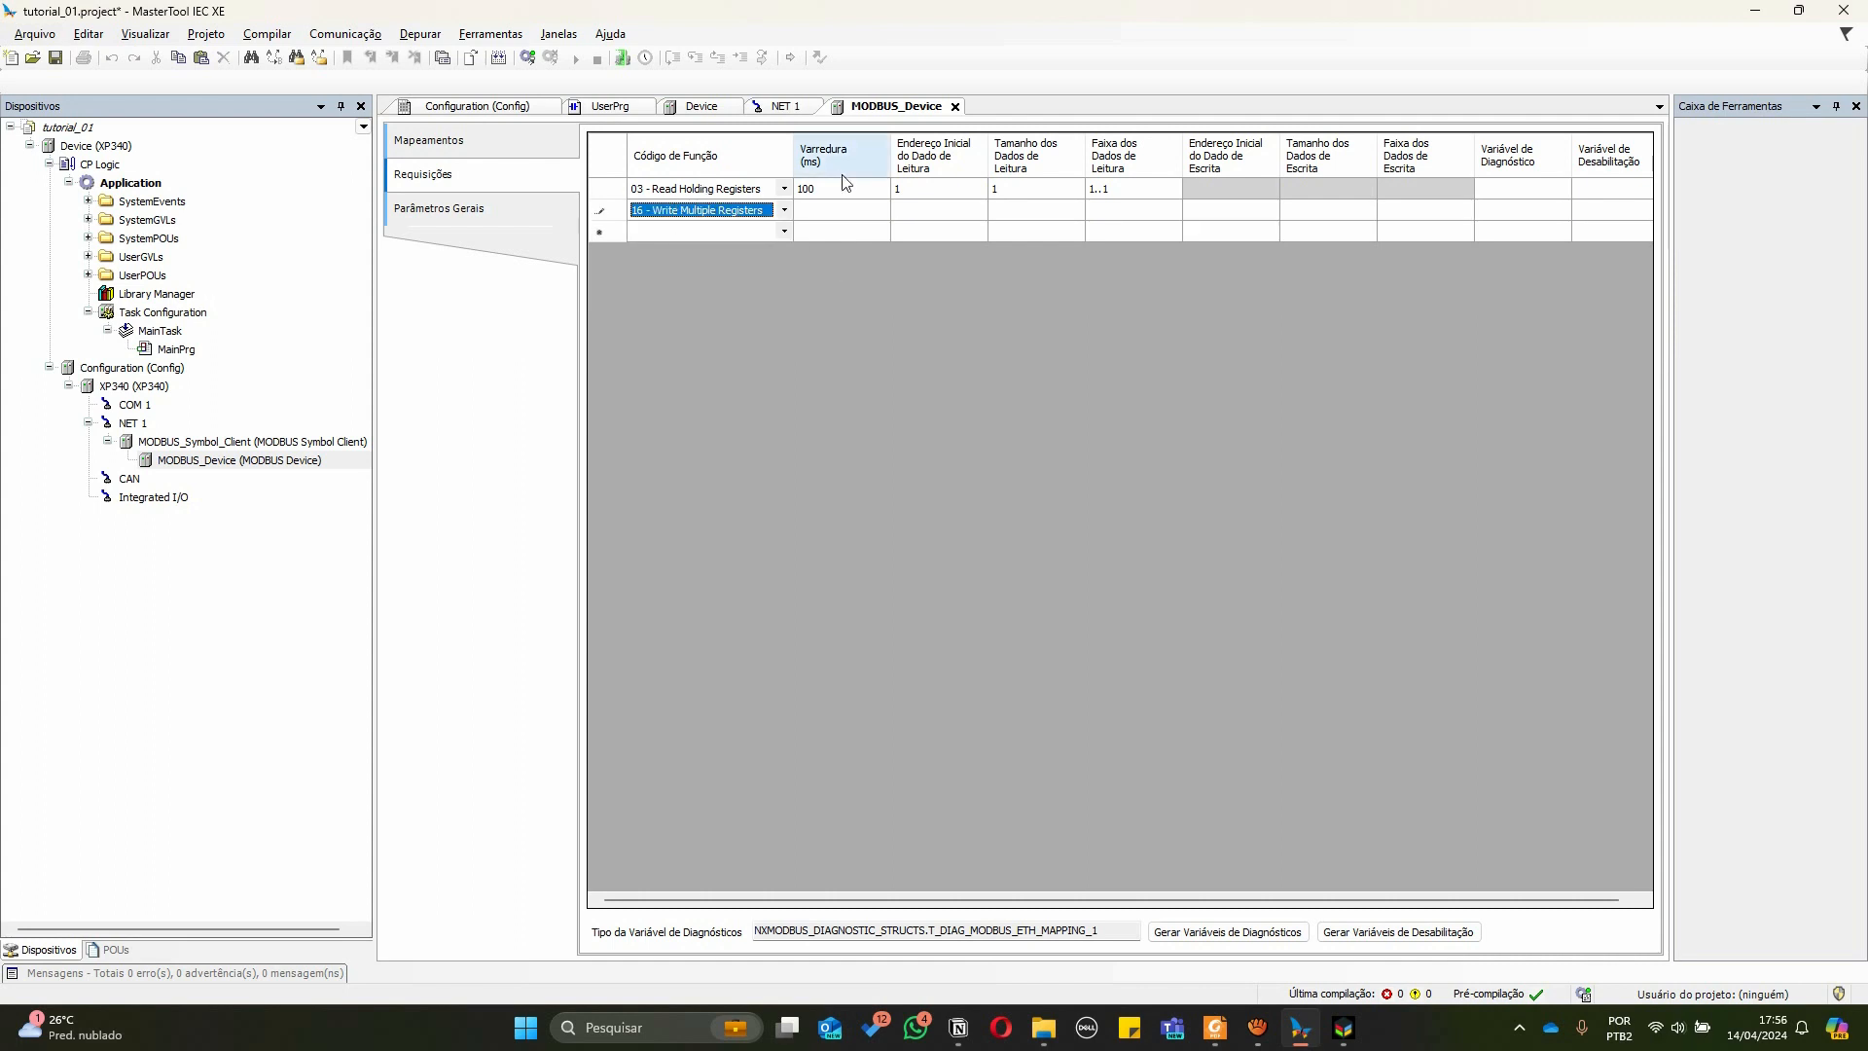
pyautogui.click(825, 216)
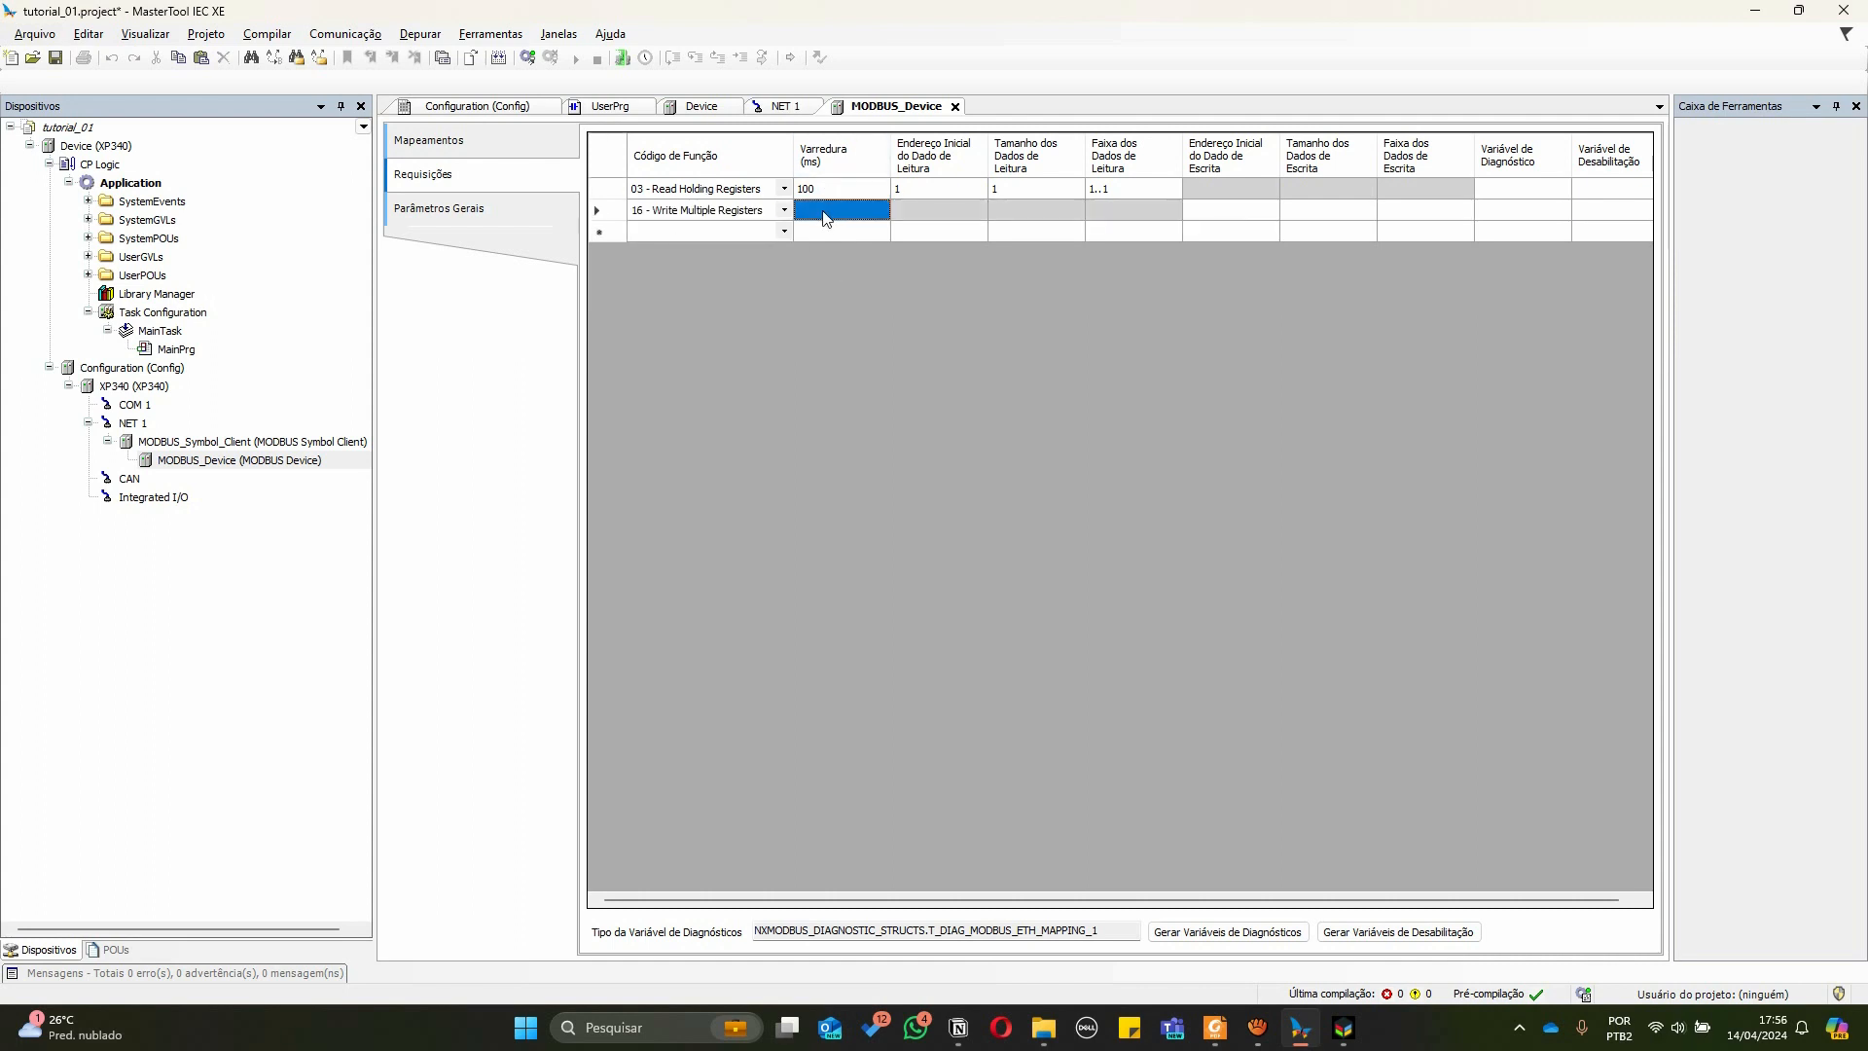
pyautogui.write('100')
pyautogui.press('Return')
pyautogui.press('Up')
pyautogui.press('Up')
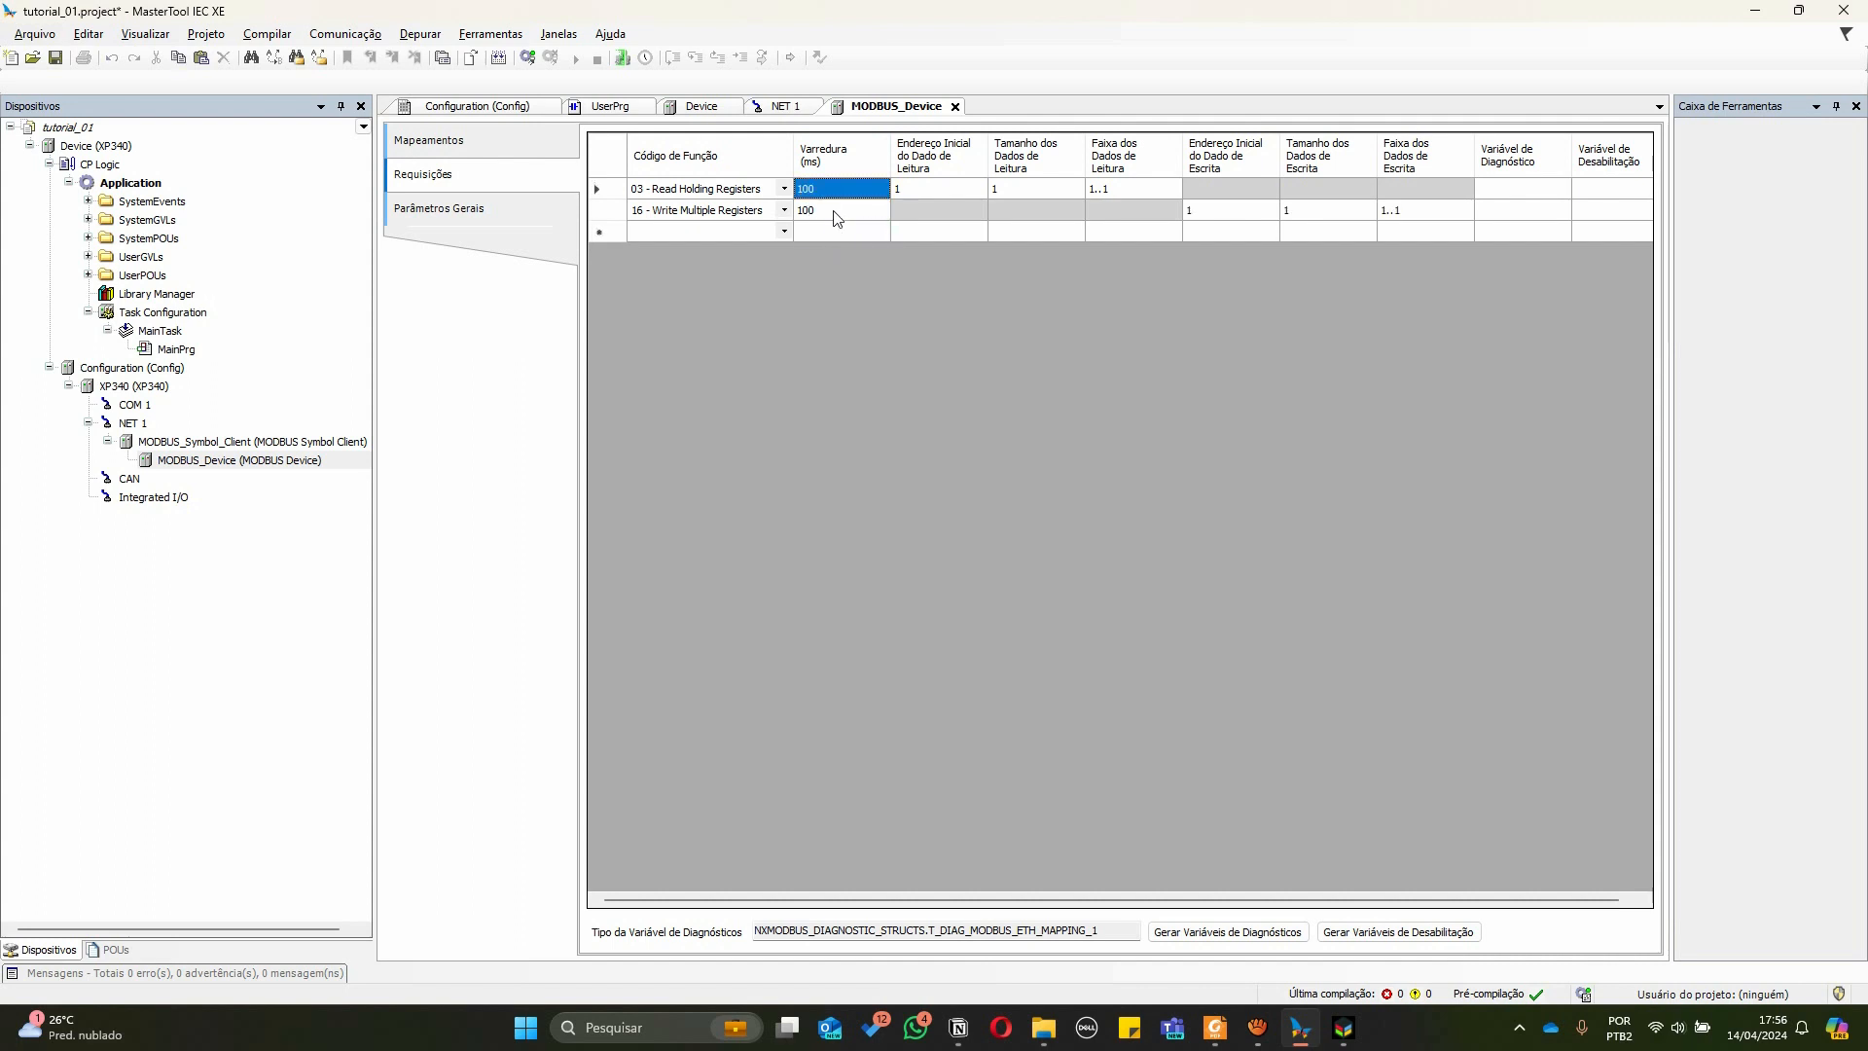
pyautogui.click(835, 212)
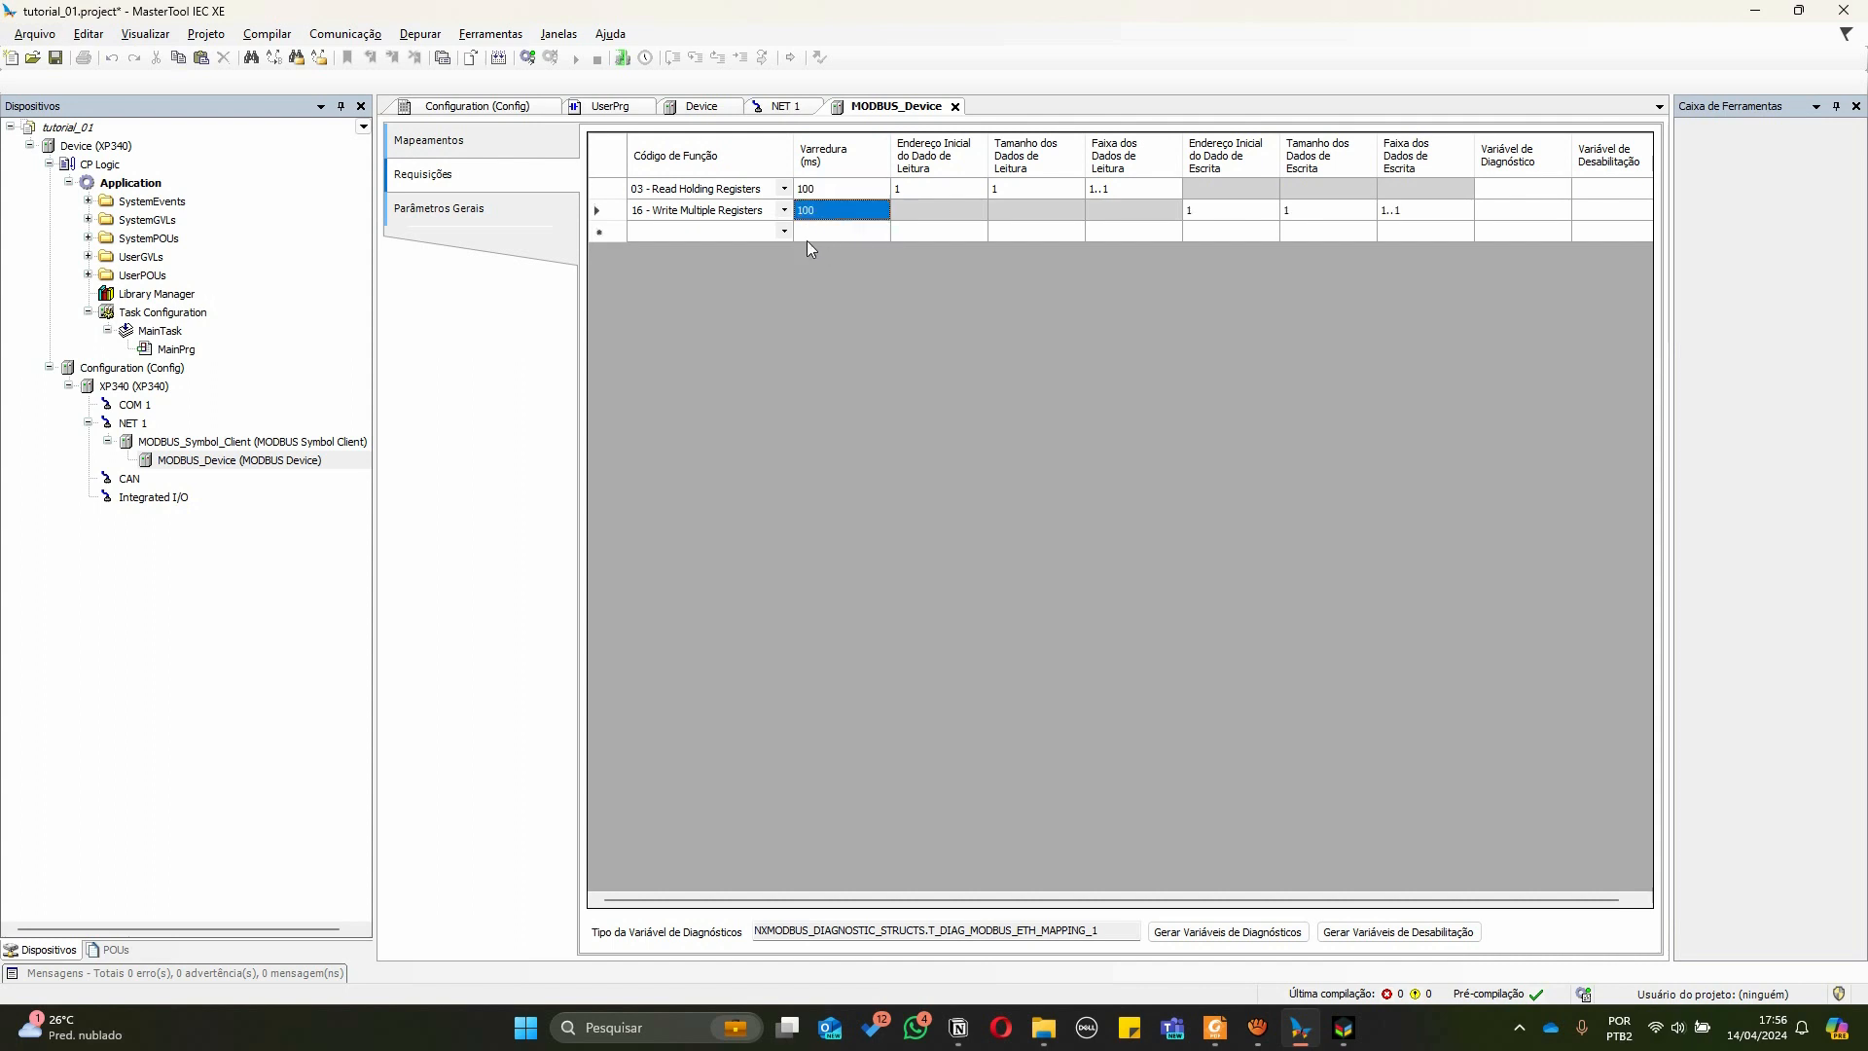
# Set the read request's data size to 72
pyautogui.click(914, 188)
pyautogui.click(1022, 191)
pyautogui.click(1006, 194)
pyautogui.moveTo(999, 192); pyautogui.dragTo(987, 190)
pyautogui.write('72')
pyautogui.press('Return')
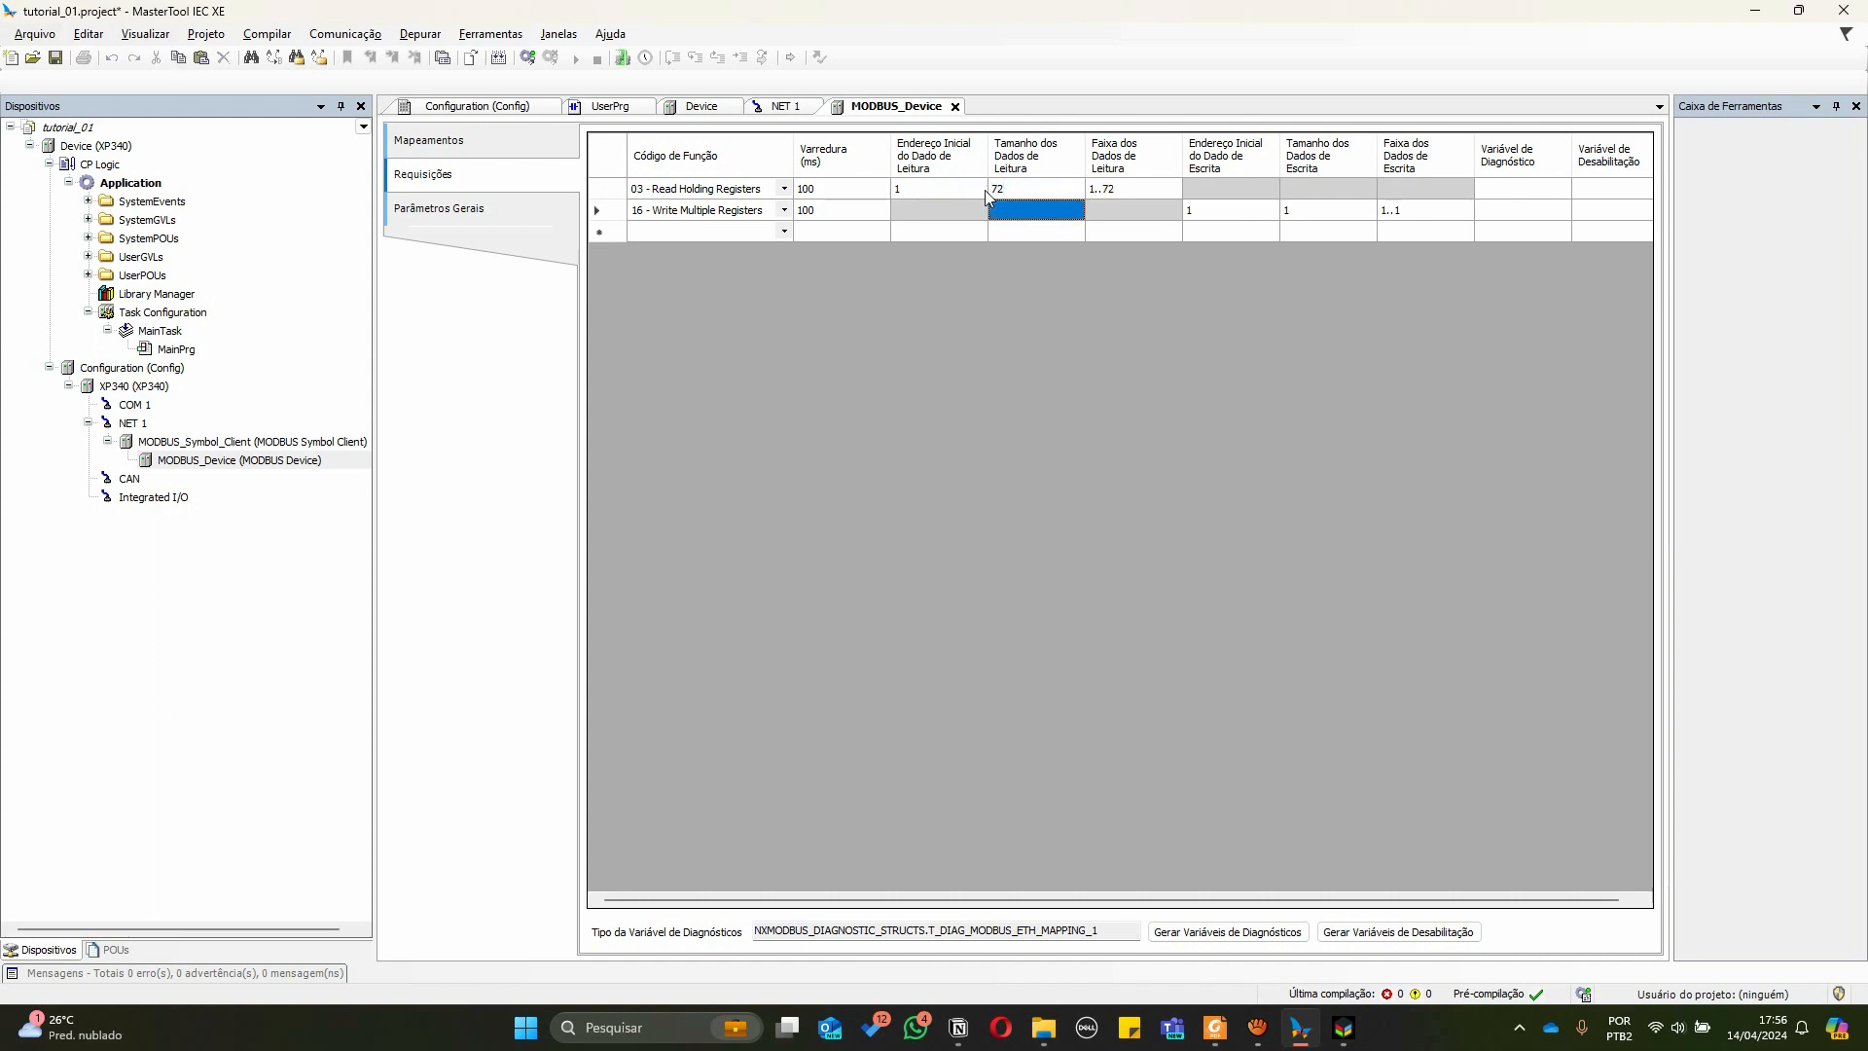
pyautogui.click(1002, 190)
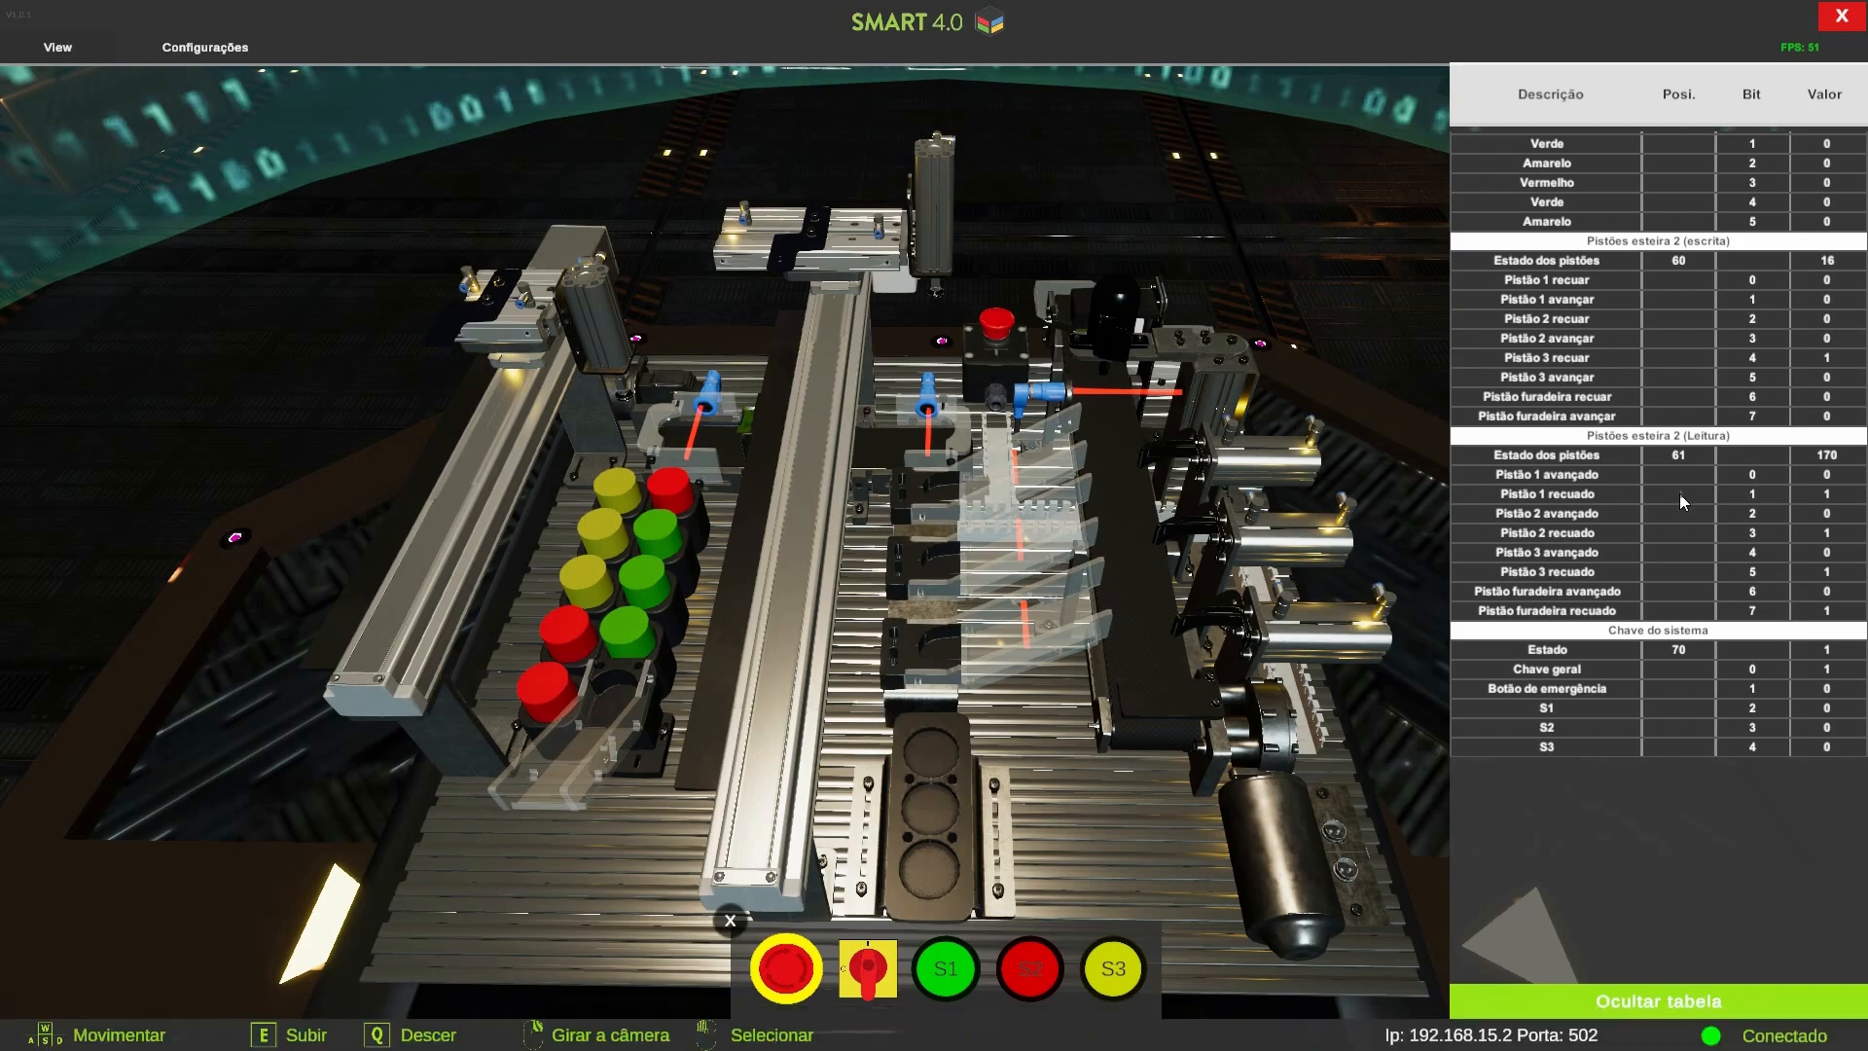
# Switch to the SMART 4.0 simulator and scroll through its register table to examine the register positions
pyautogui.scroll(-5, 1679, 493)
pyautogui.scroll(5, 1627, 325)
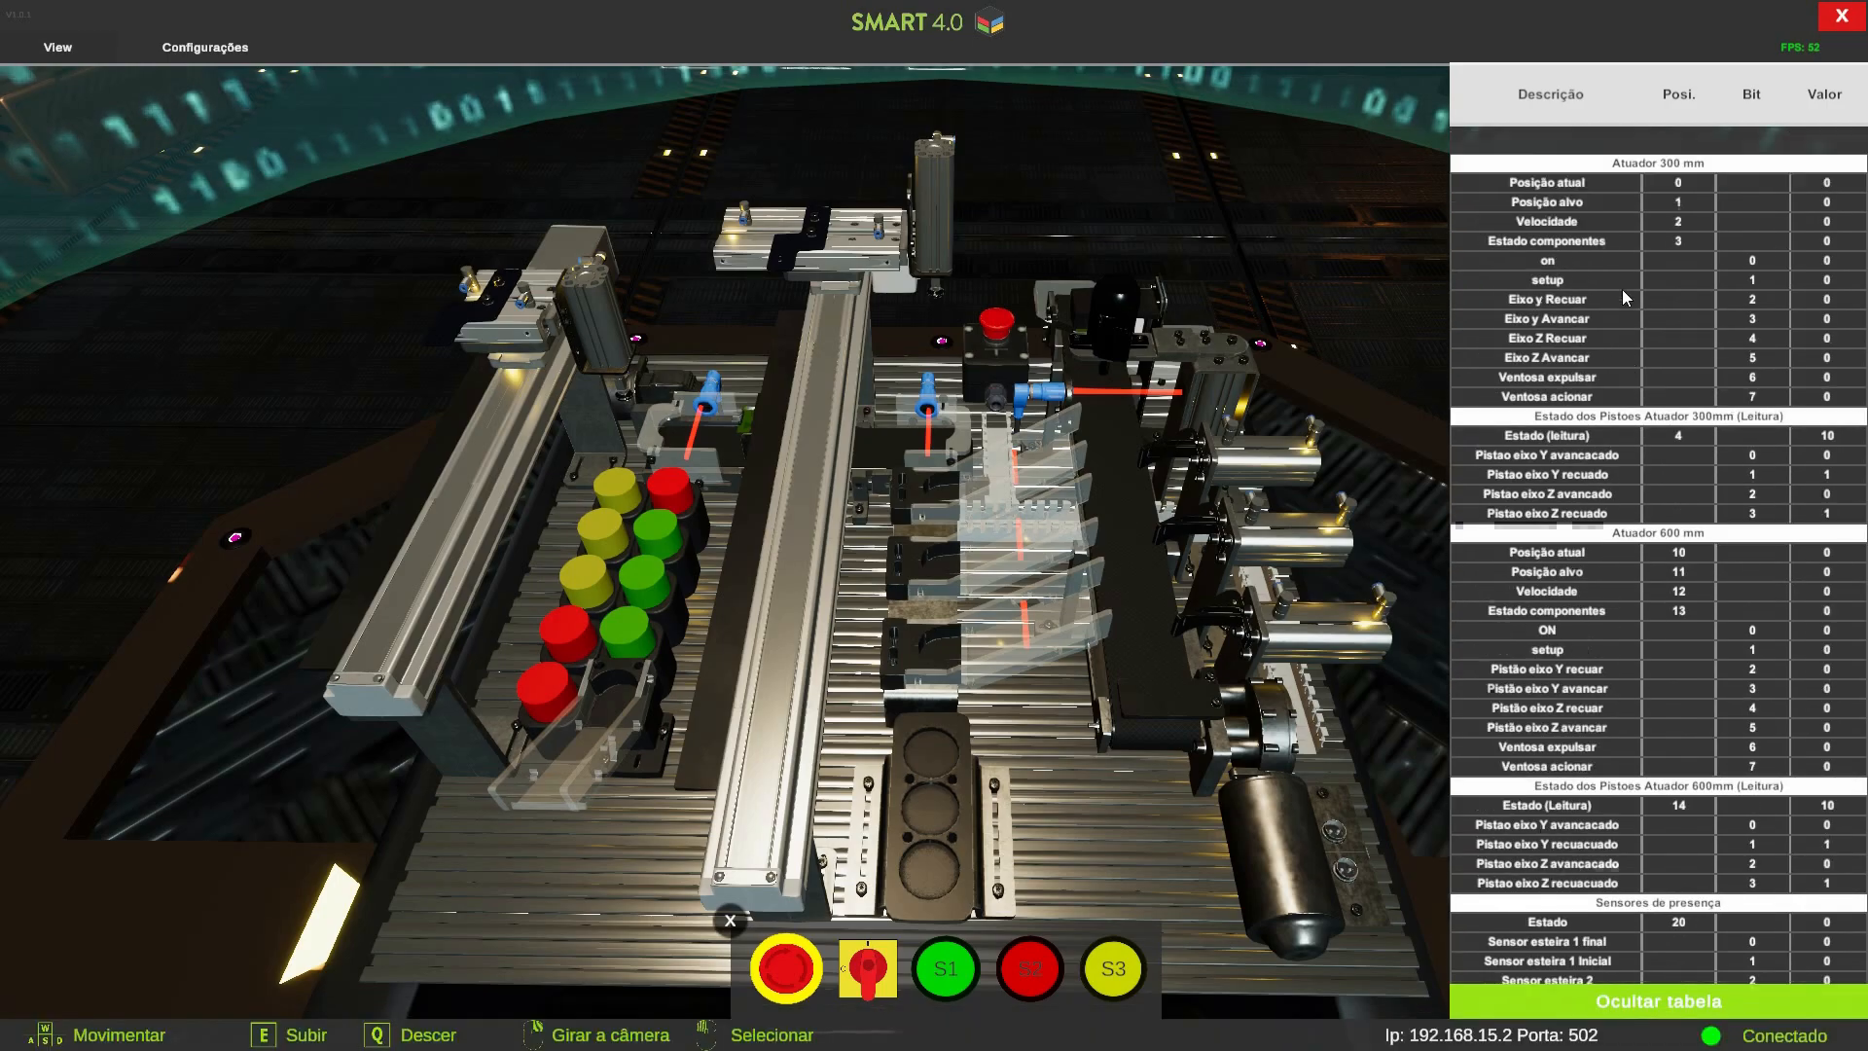
pyautogui.scroll(-14, 1664, 574)
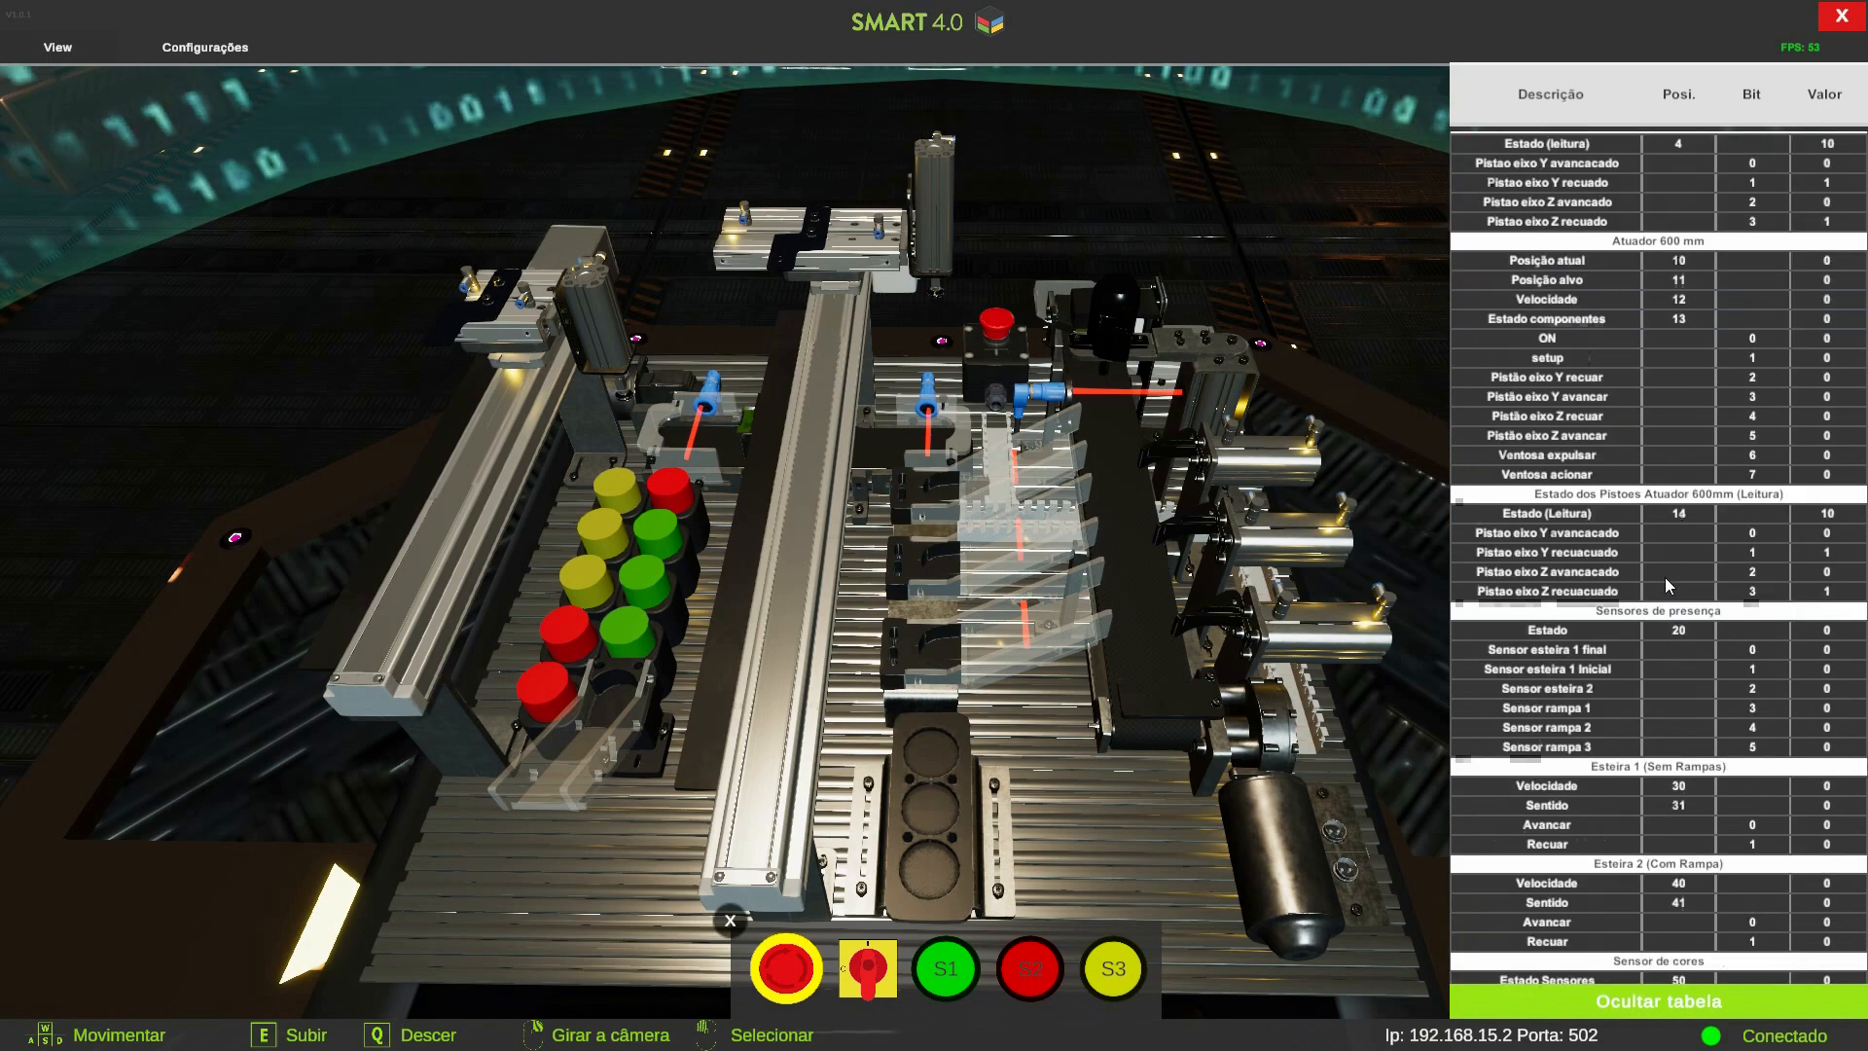
pyautogui.scroll(10, 1661, 574)
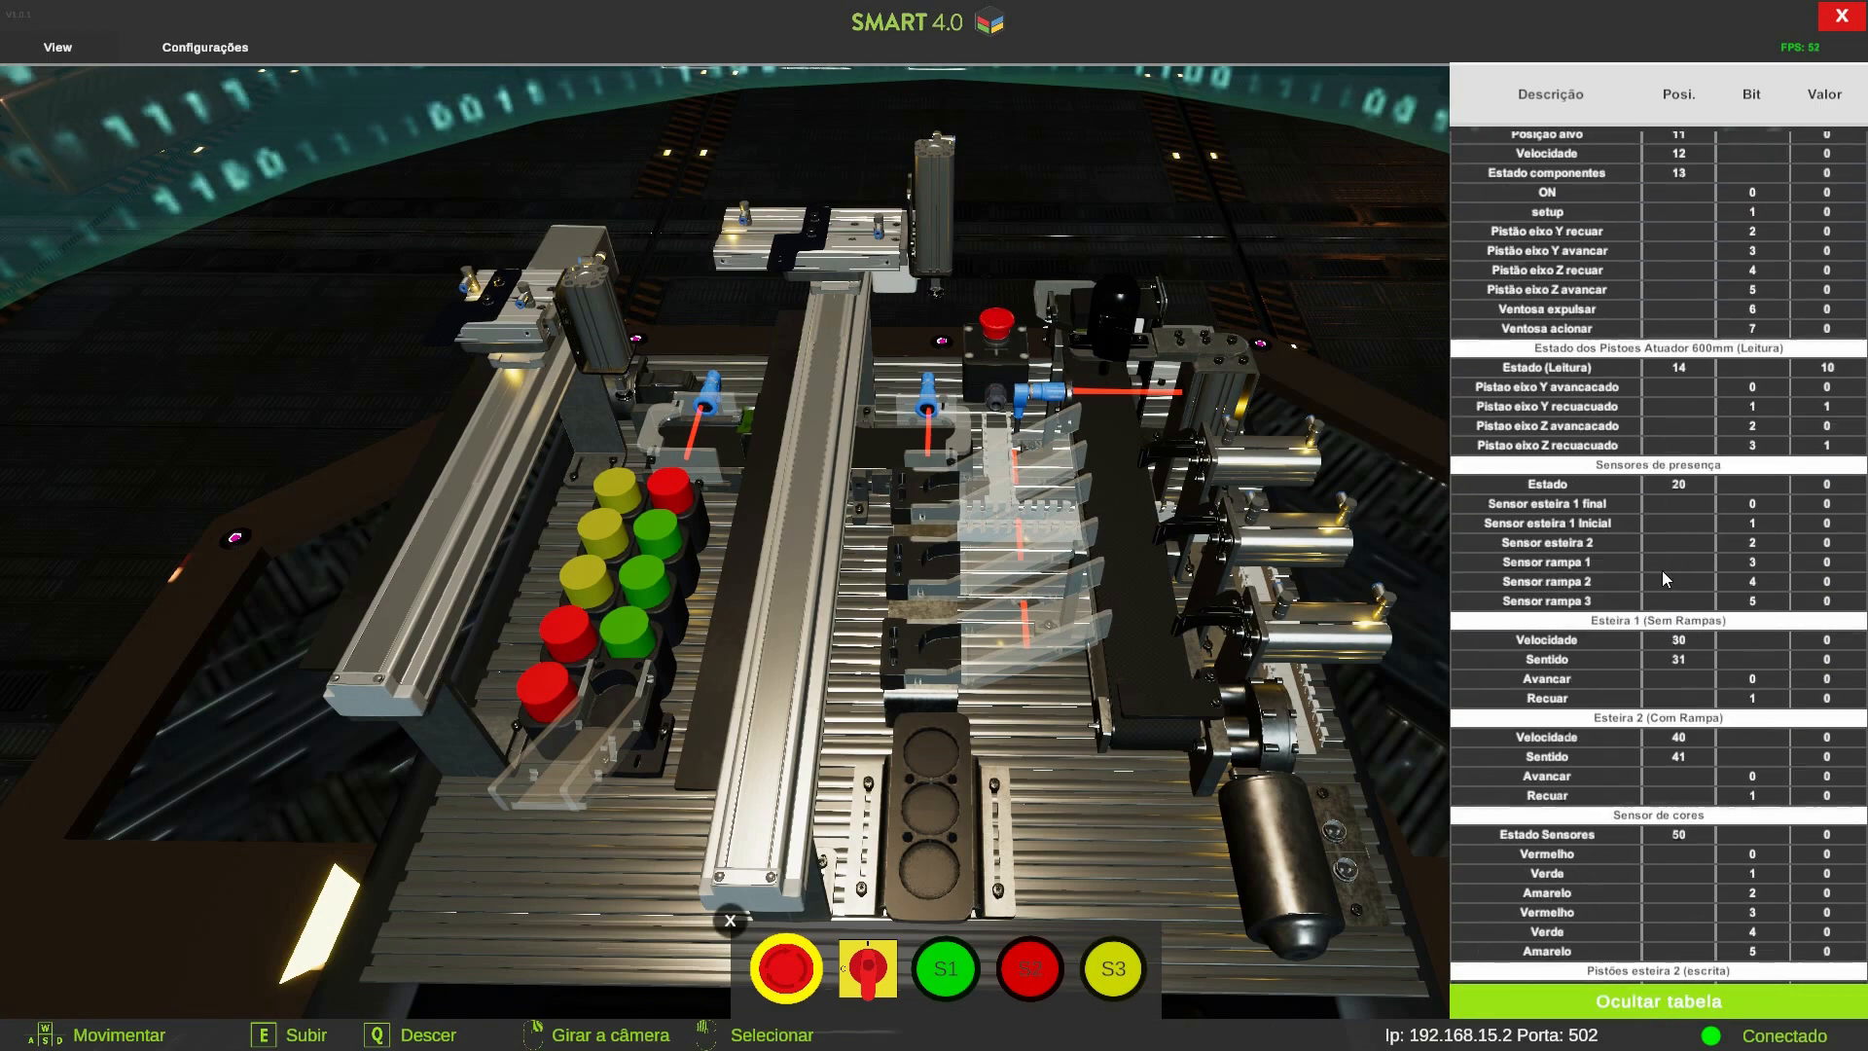
pyautogui.scroll(-12, 1696, 545)
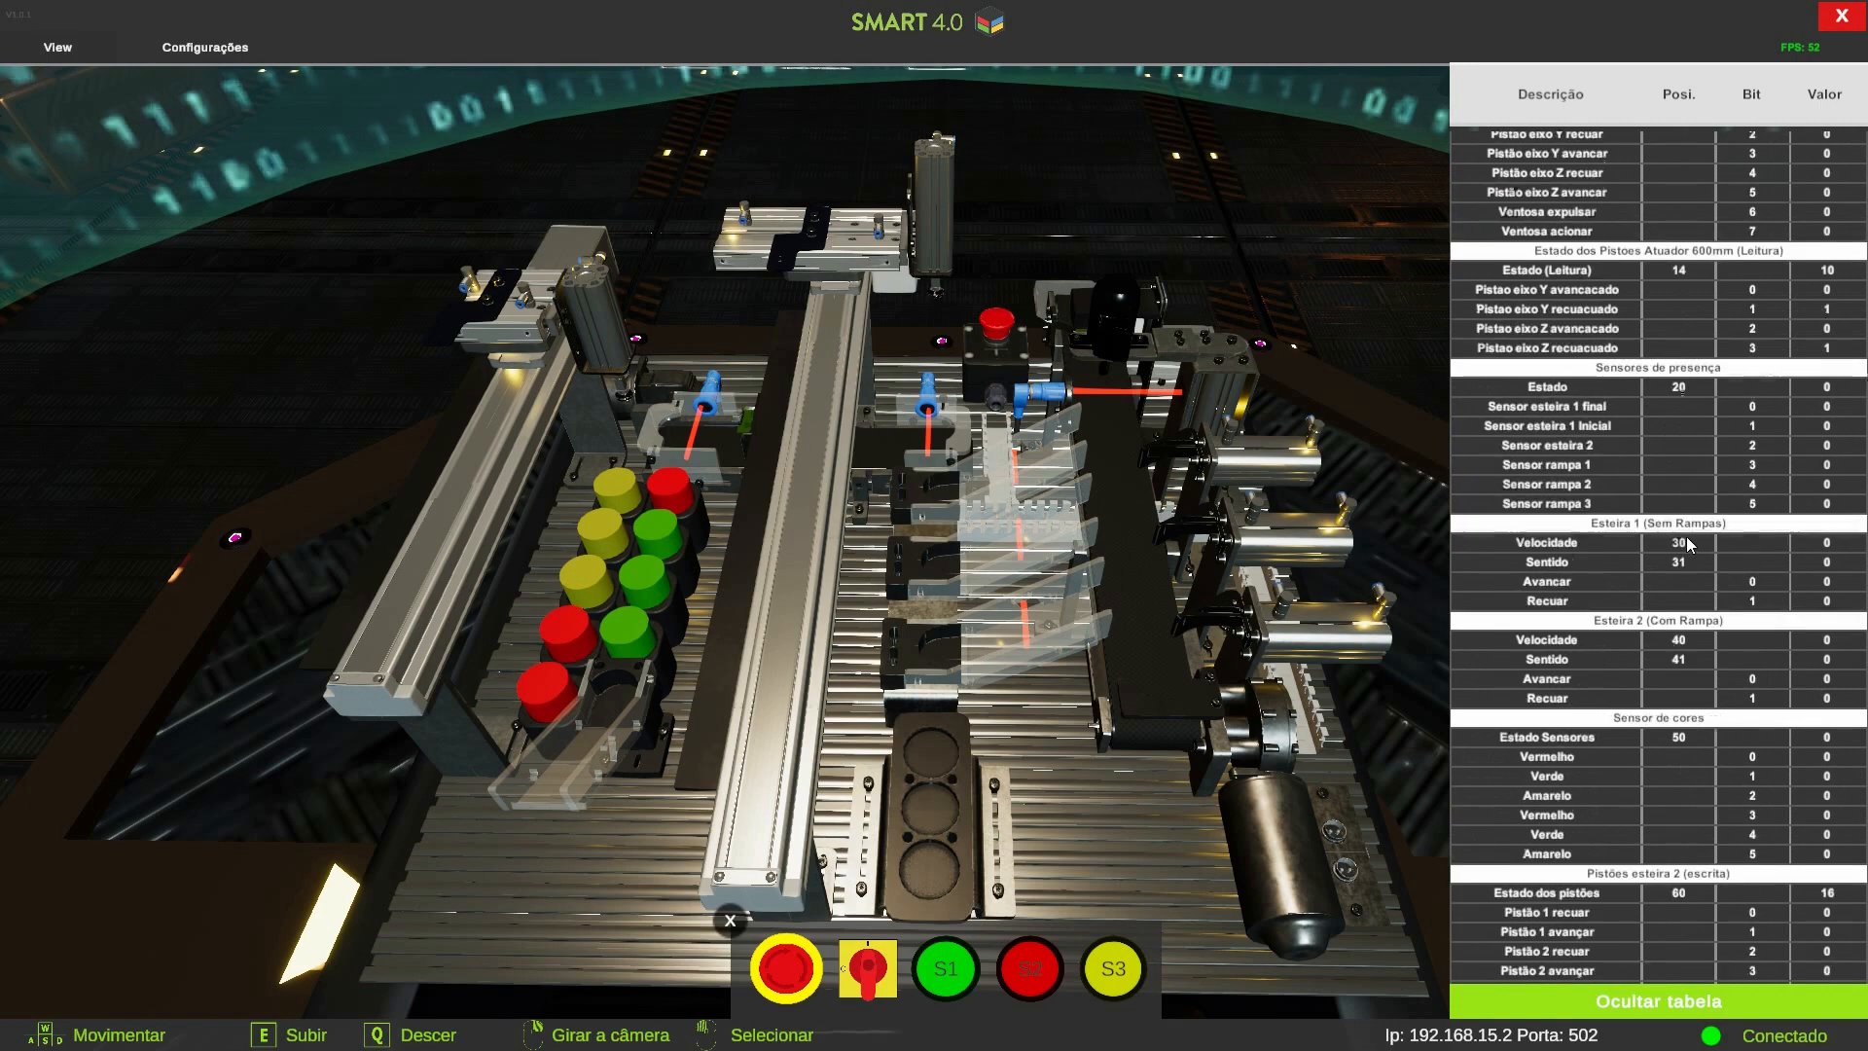
pyautogui.scroll(-2, 1667, 670)
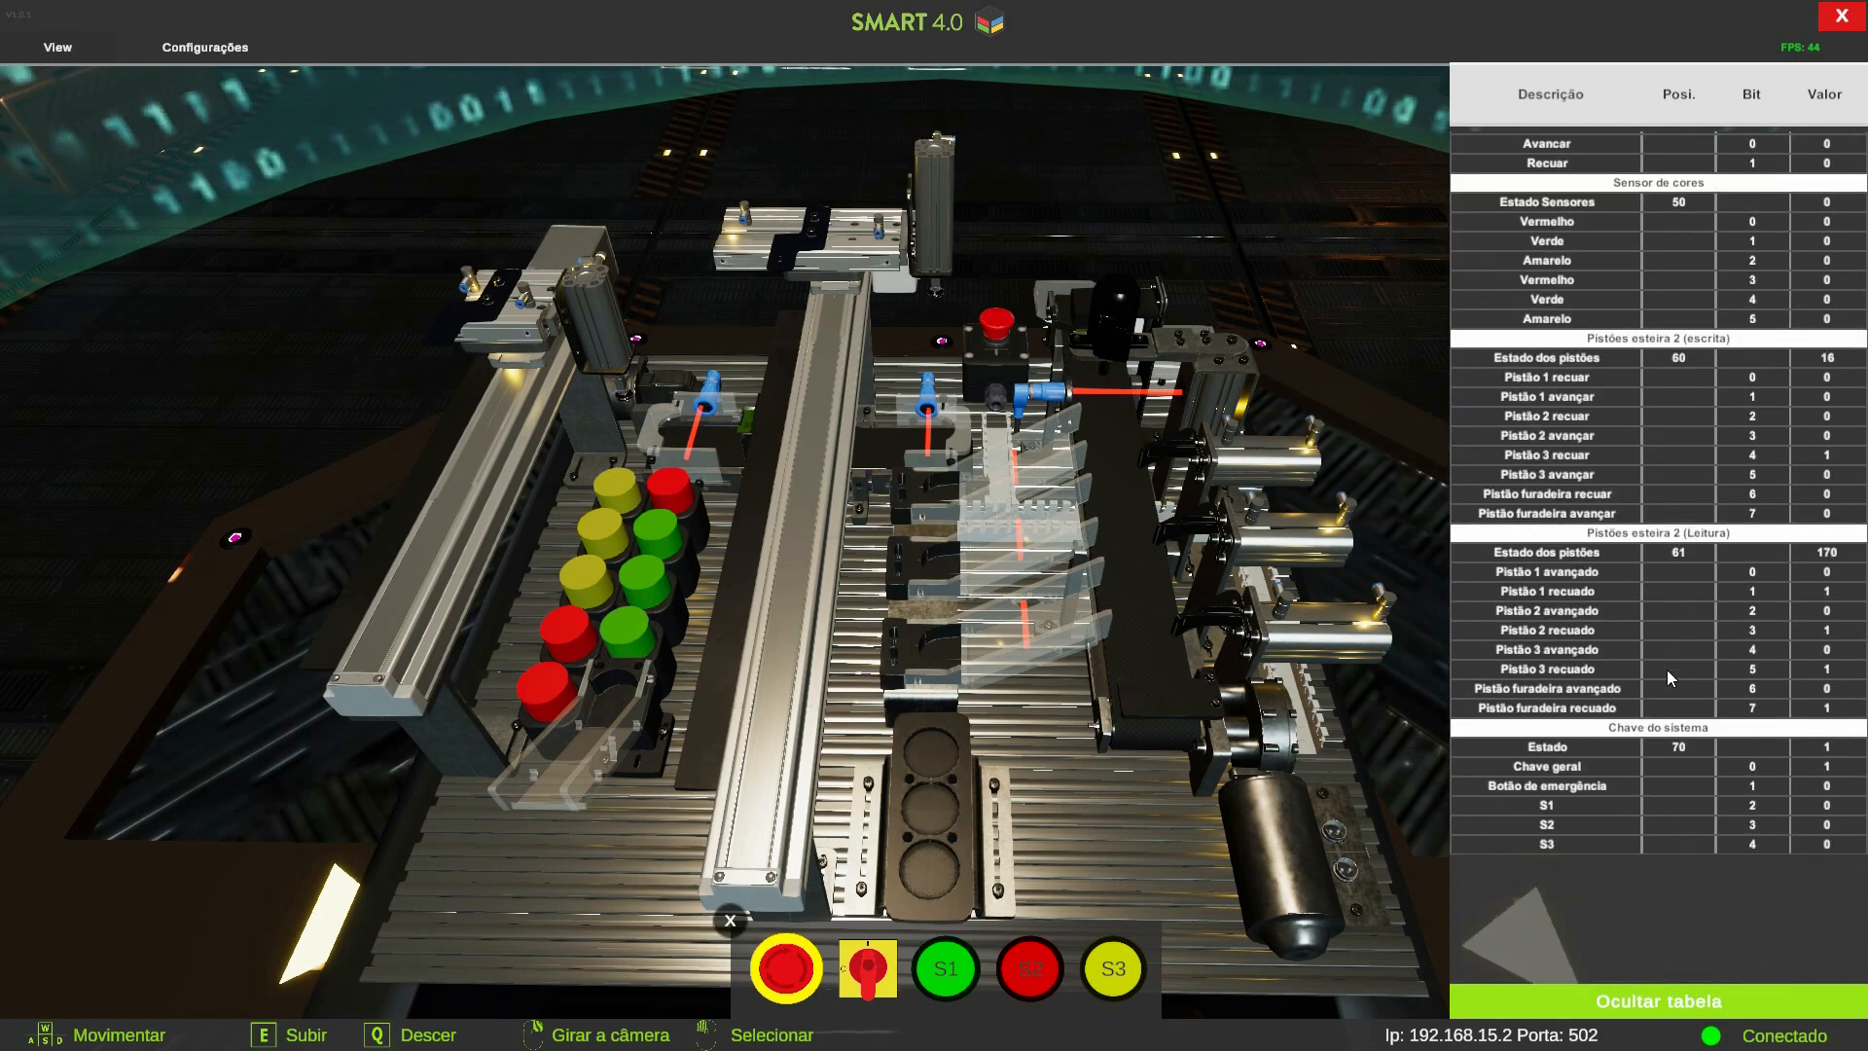
pyautogui.hotkey('alt', 'Tab')
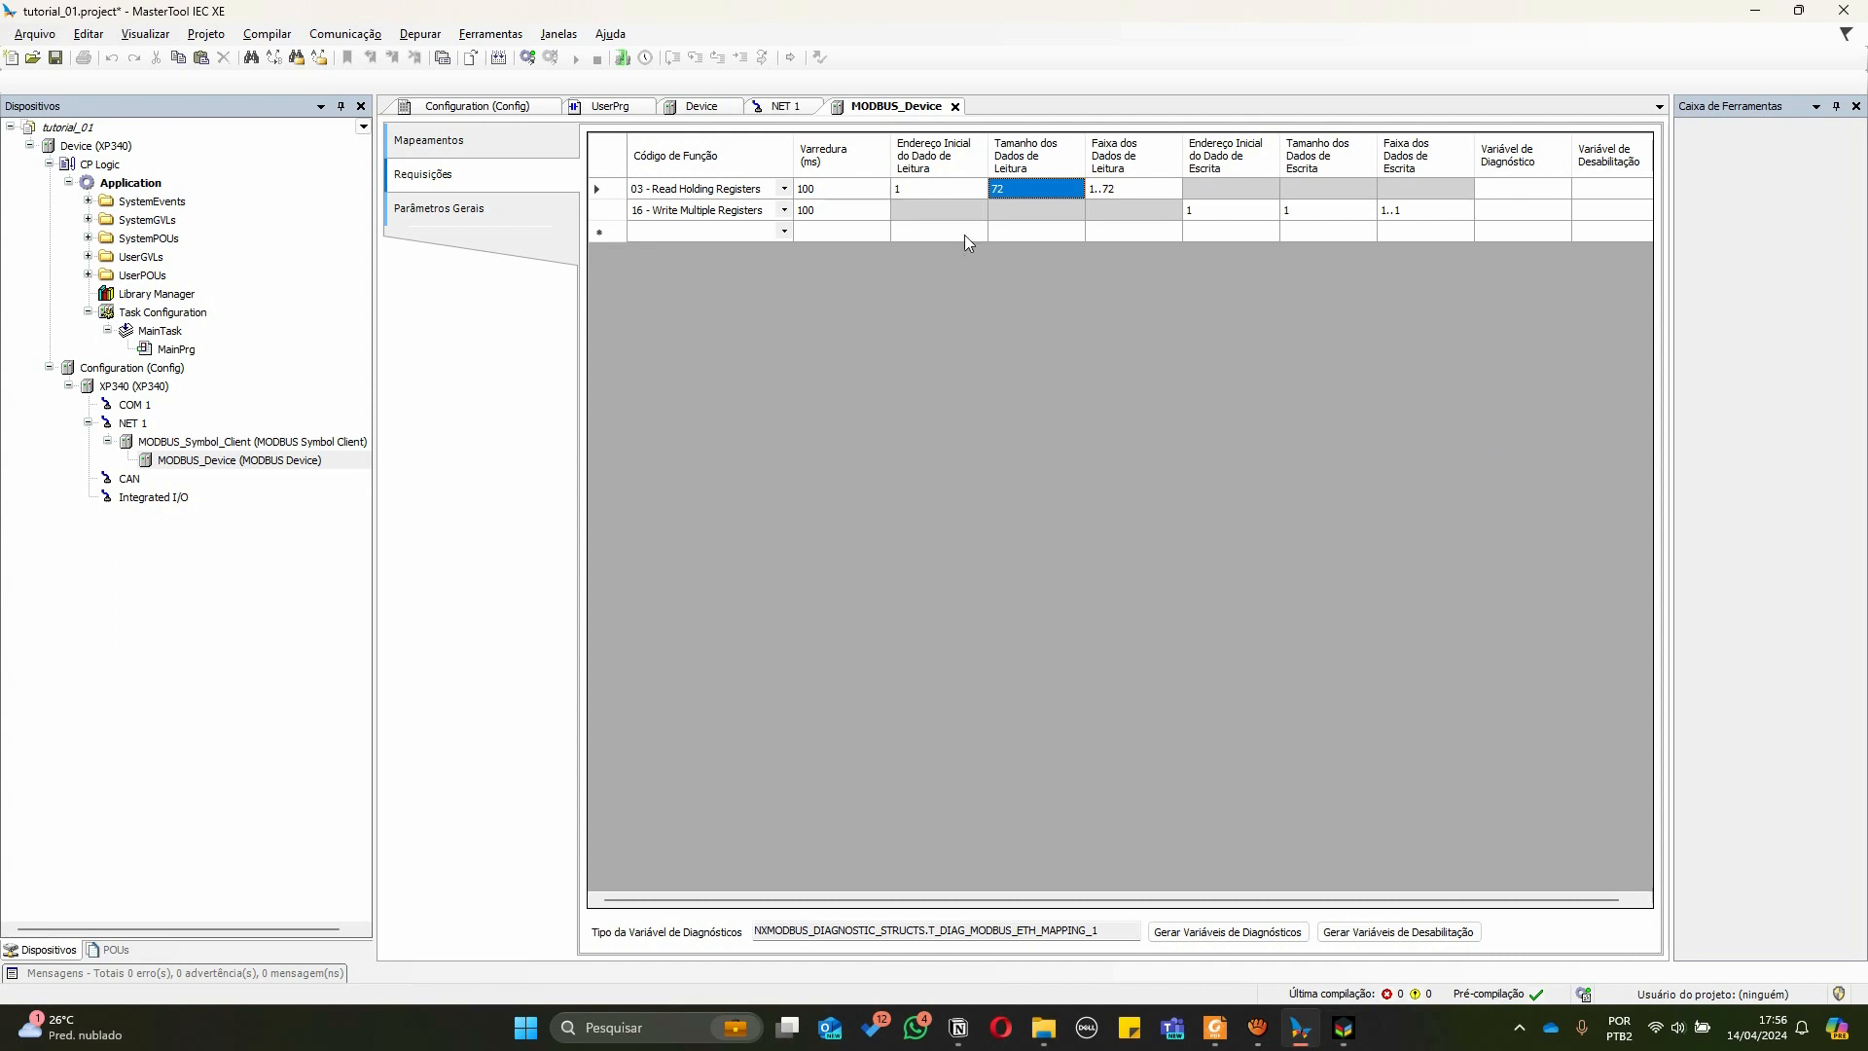
# Set the write request's data size to 72
pyautogui.click(940, 187)
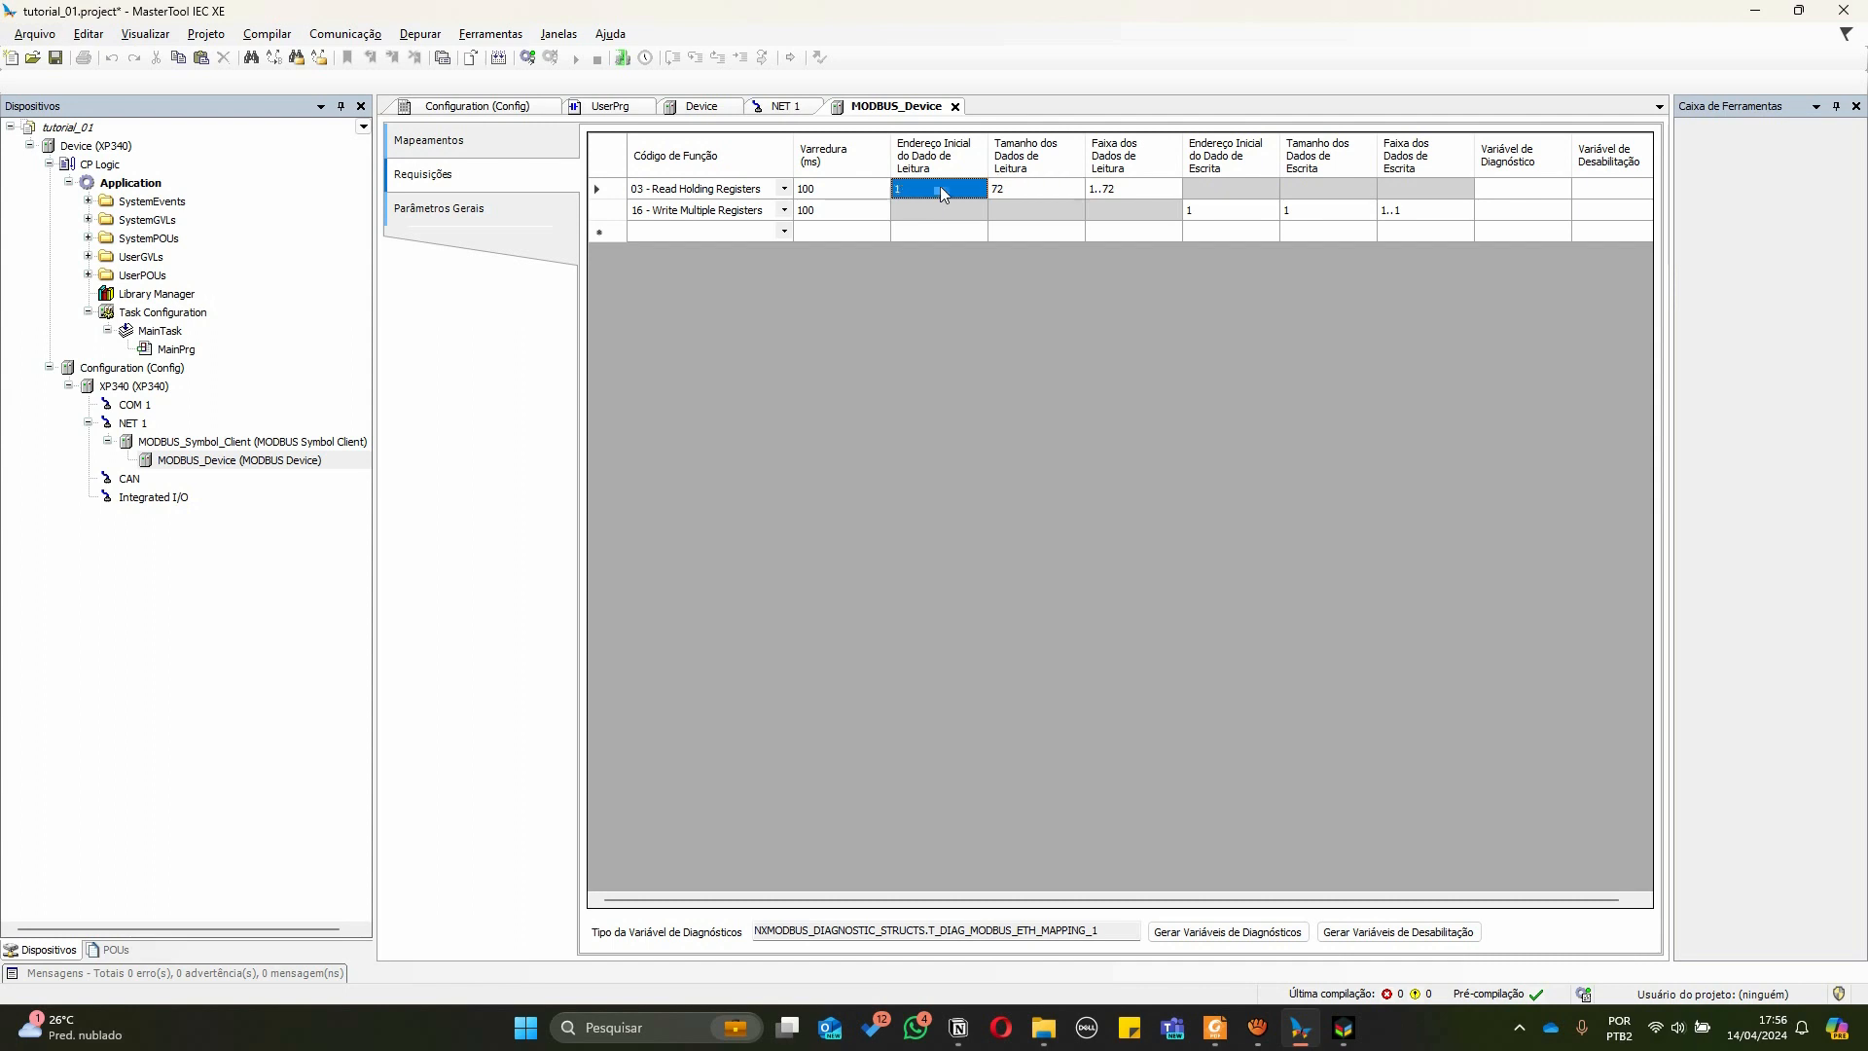
pyautogui.click(1008, 188)
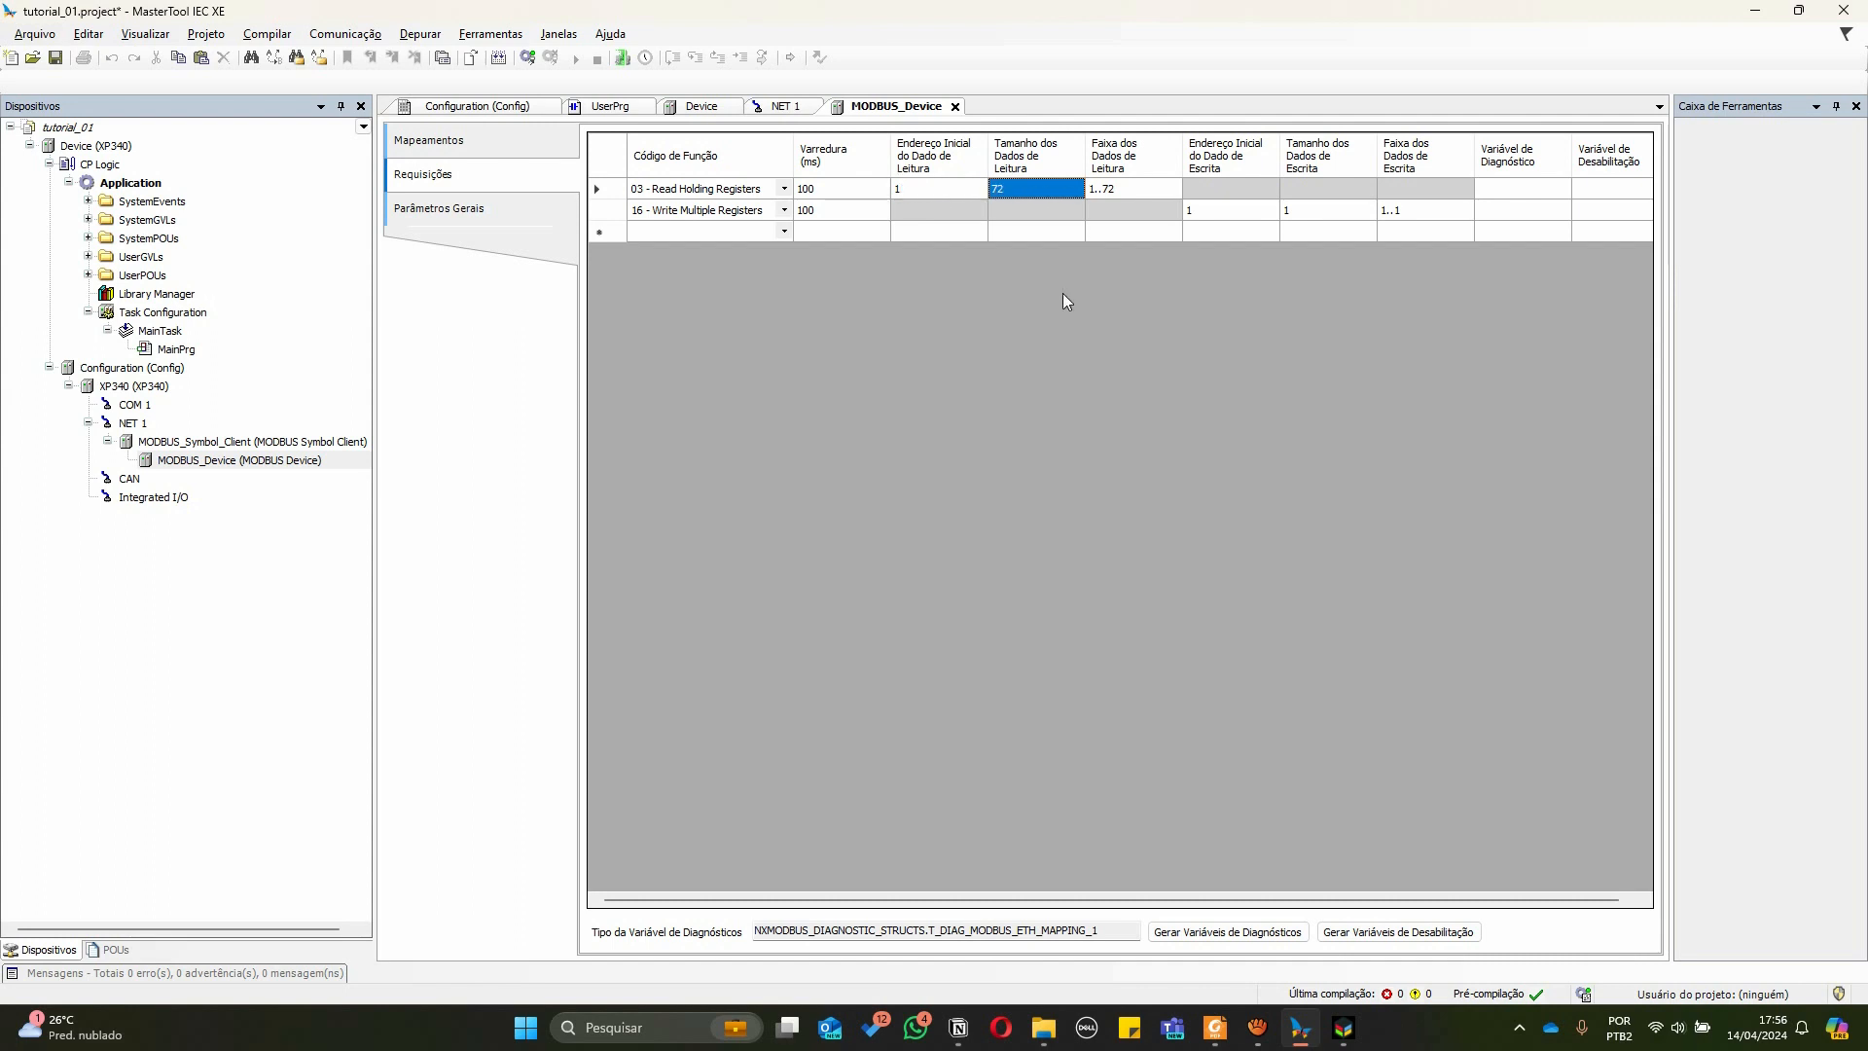
pyautogui.click(942, 185)
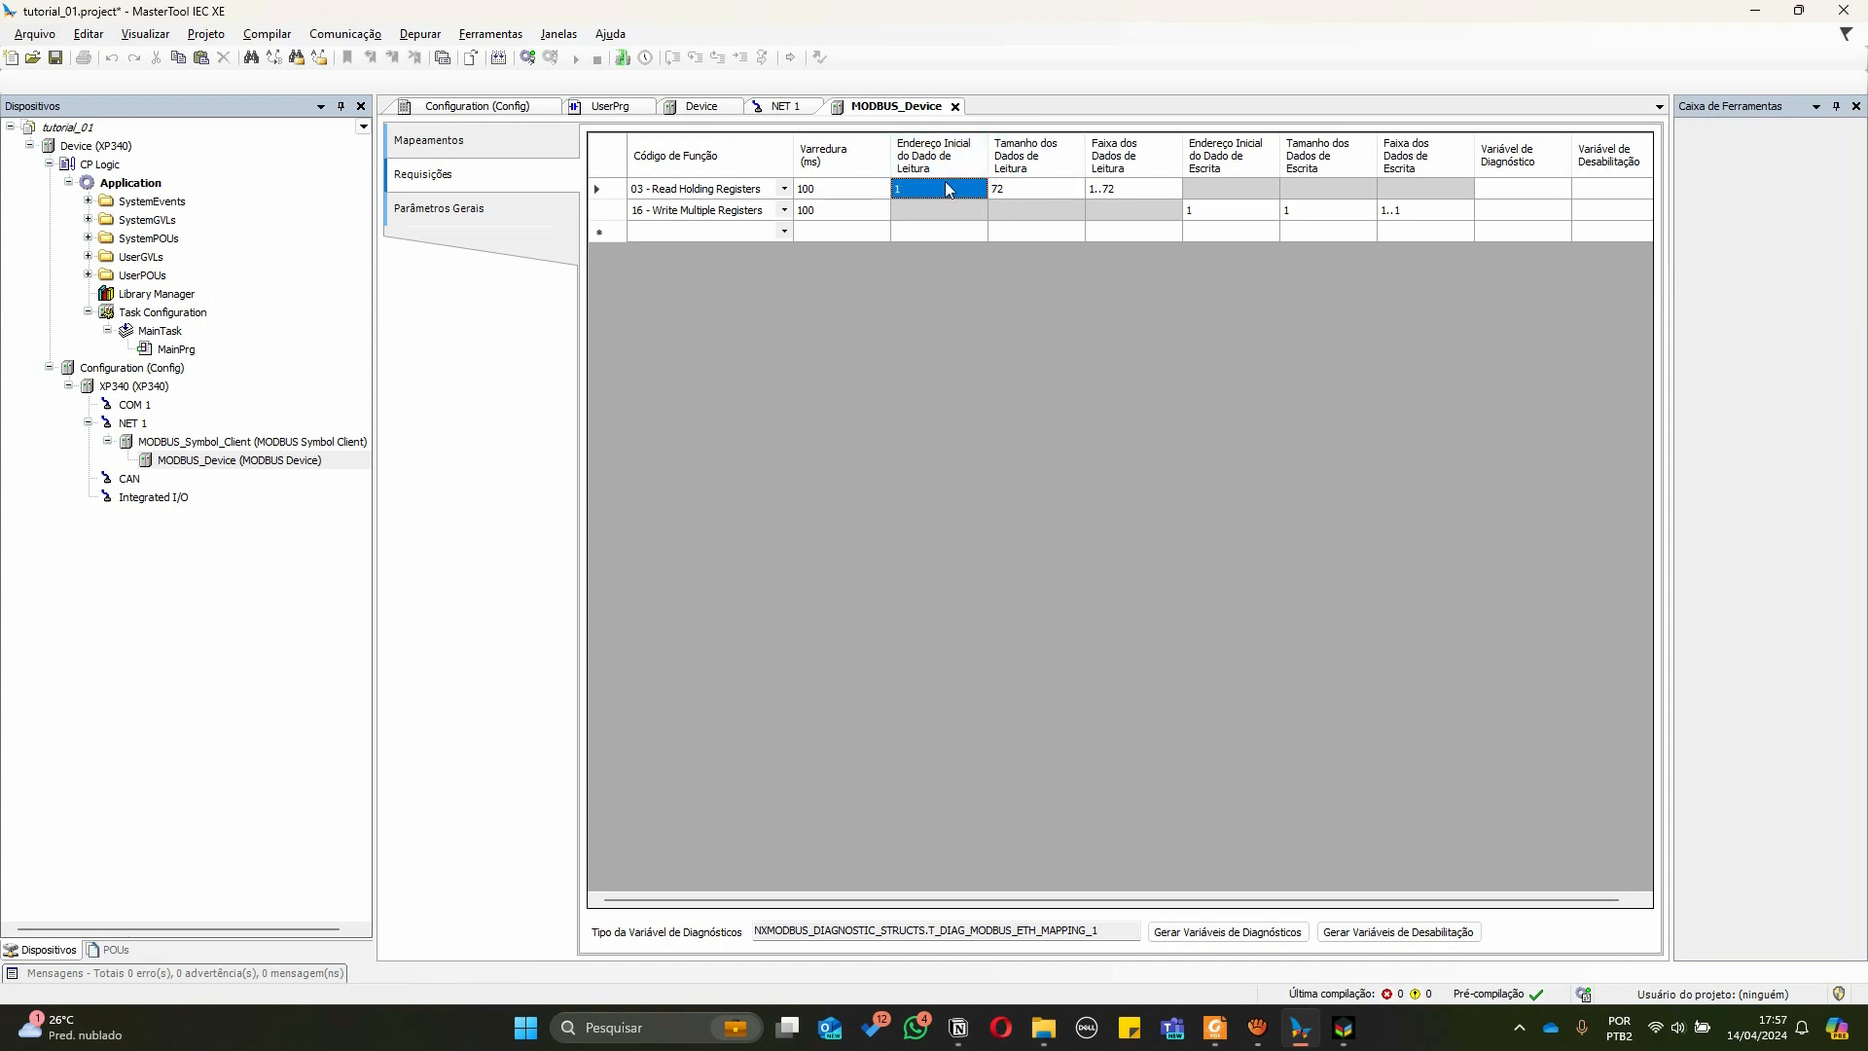
pyautogui.click(1006, 187)
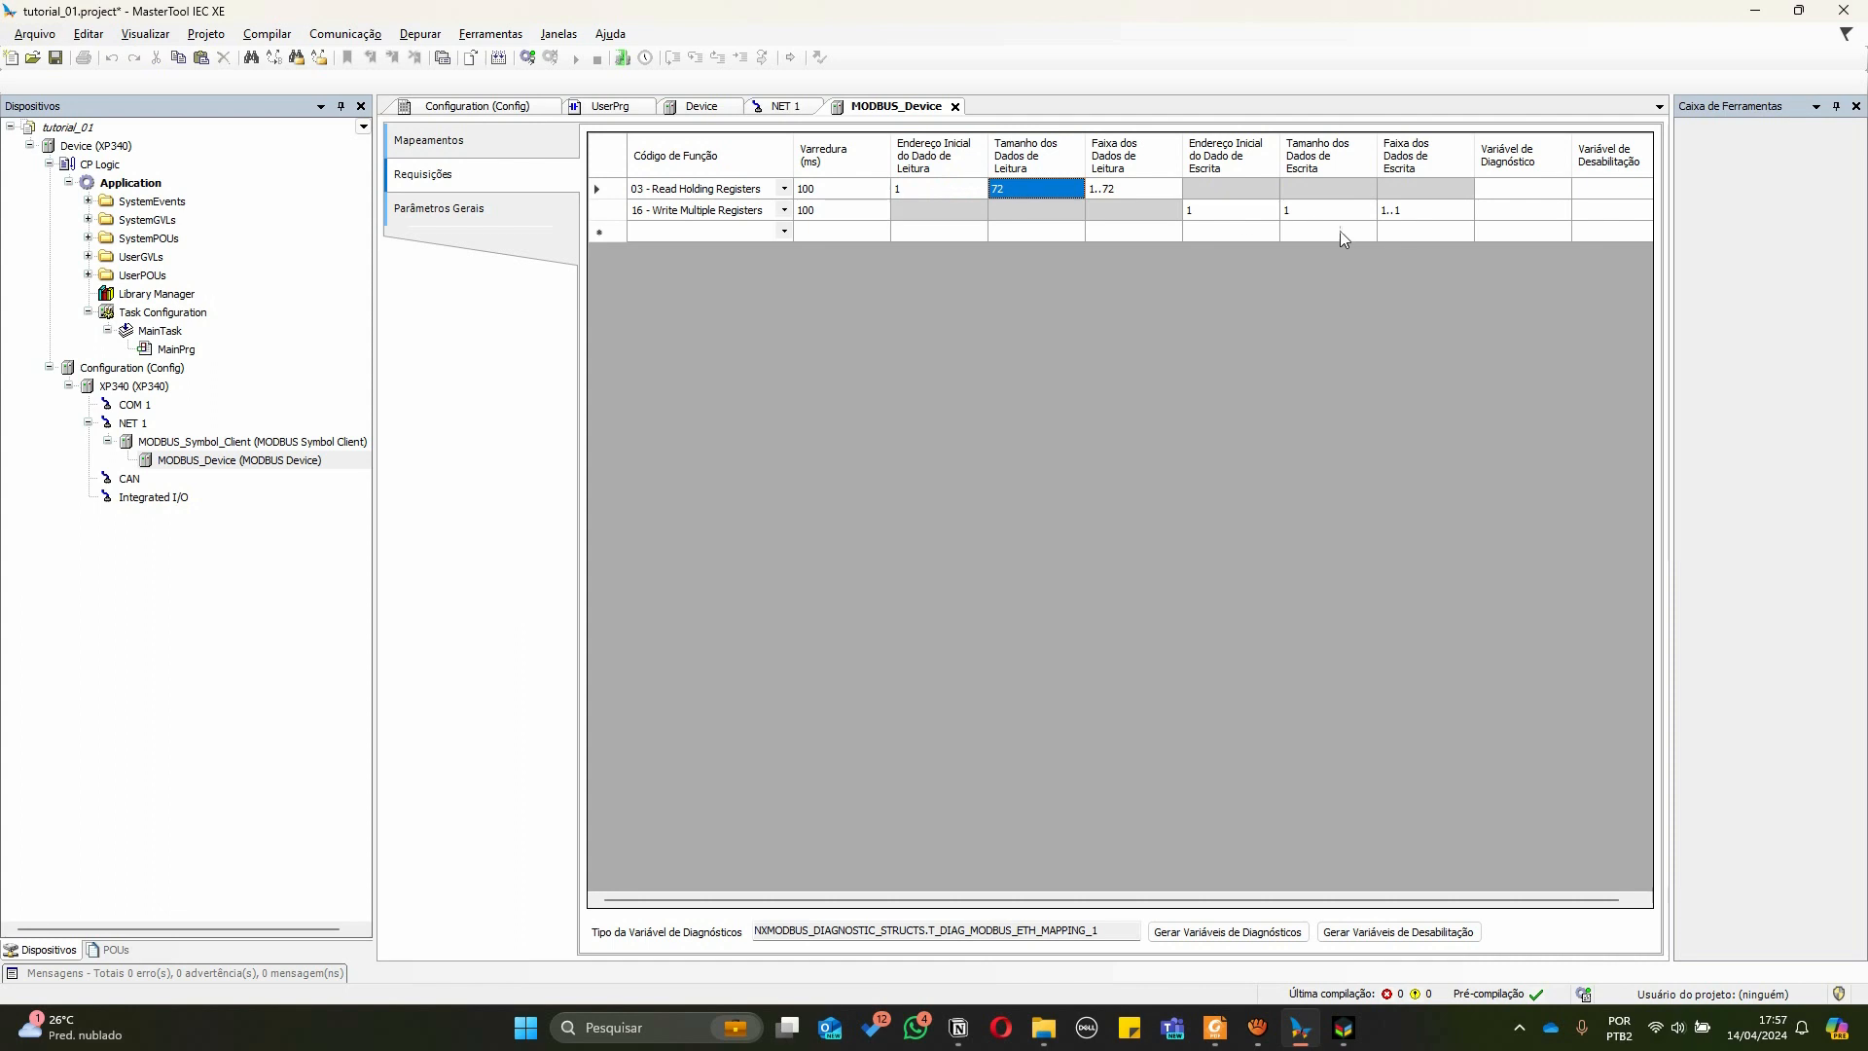
pyautogui.click(1231, 216)
pyautogui.click(1288, 215)
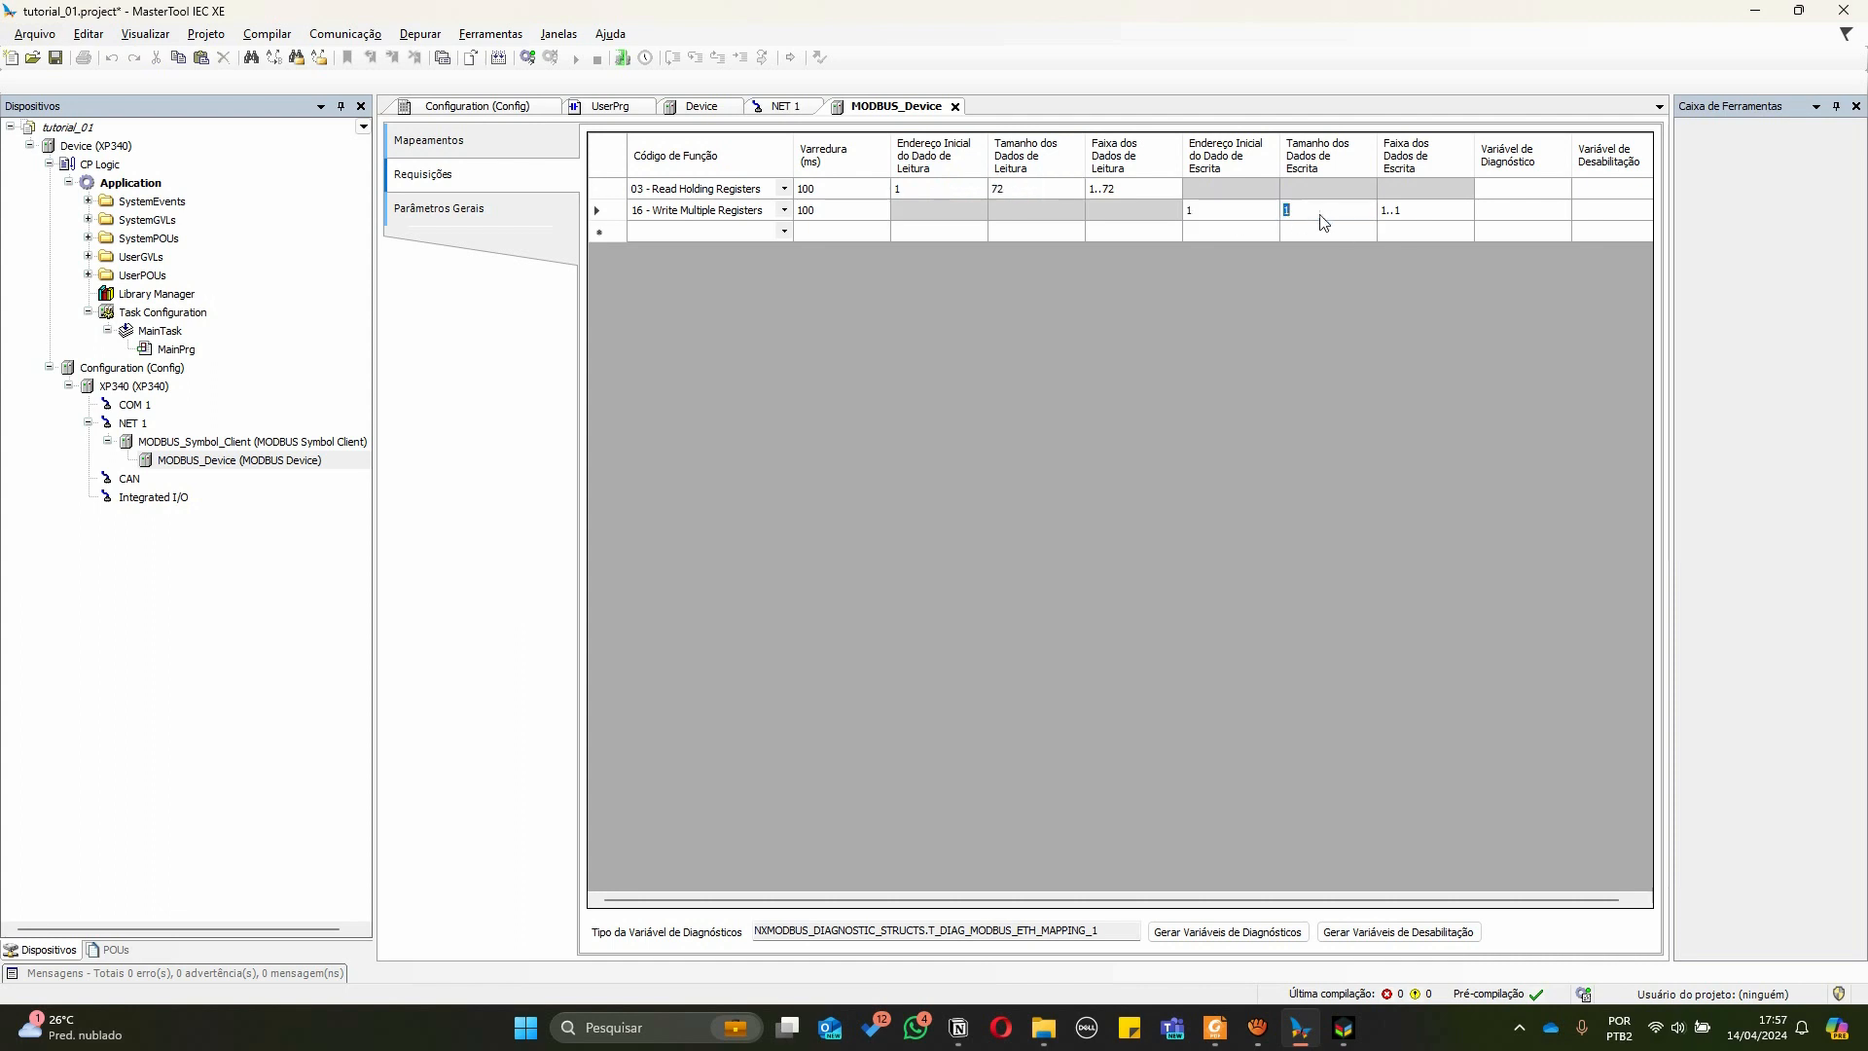
pyautogui.write('72')
pyautogui.press('Return')
# Review the simulator's register table again and then the request settings and mappings page
pyautogui.hotkey('alt', 'Tab')
pyautogui.scroll(5, 1713, 279)
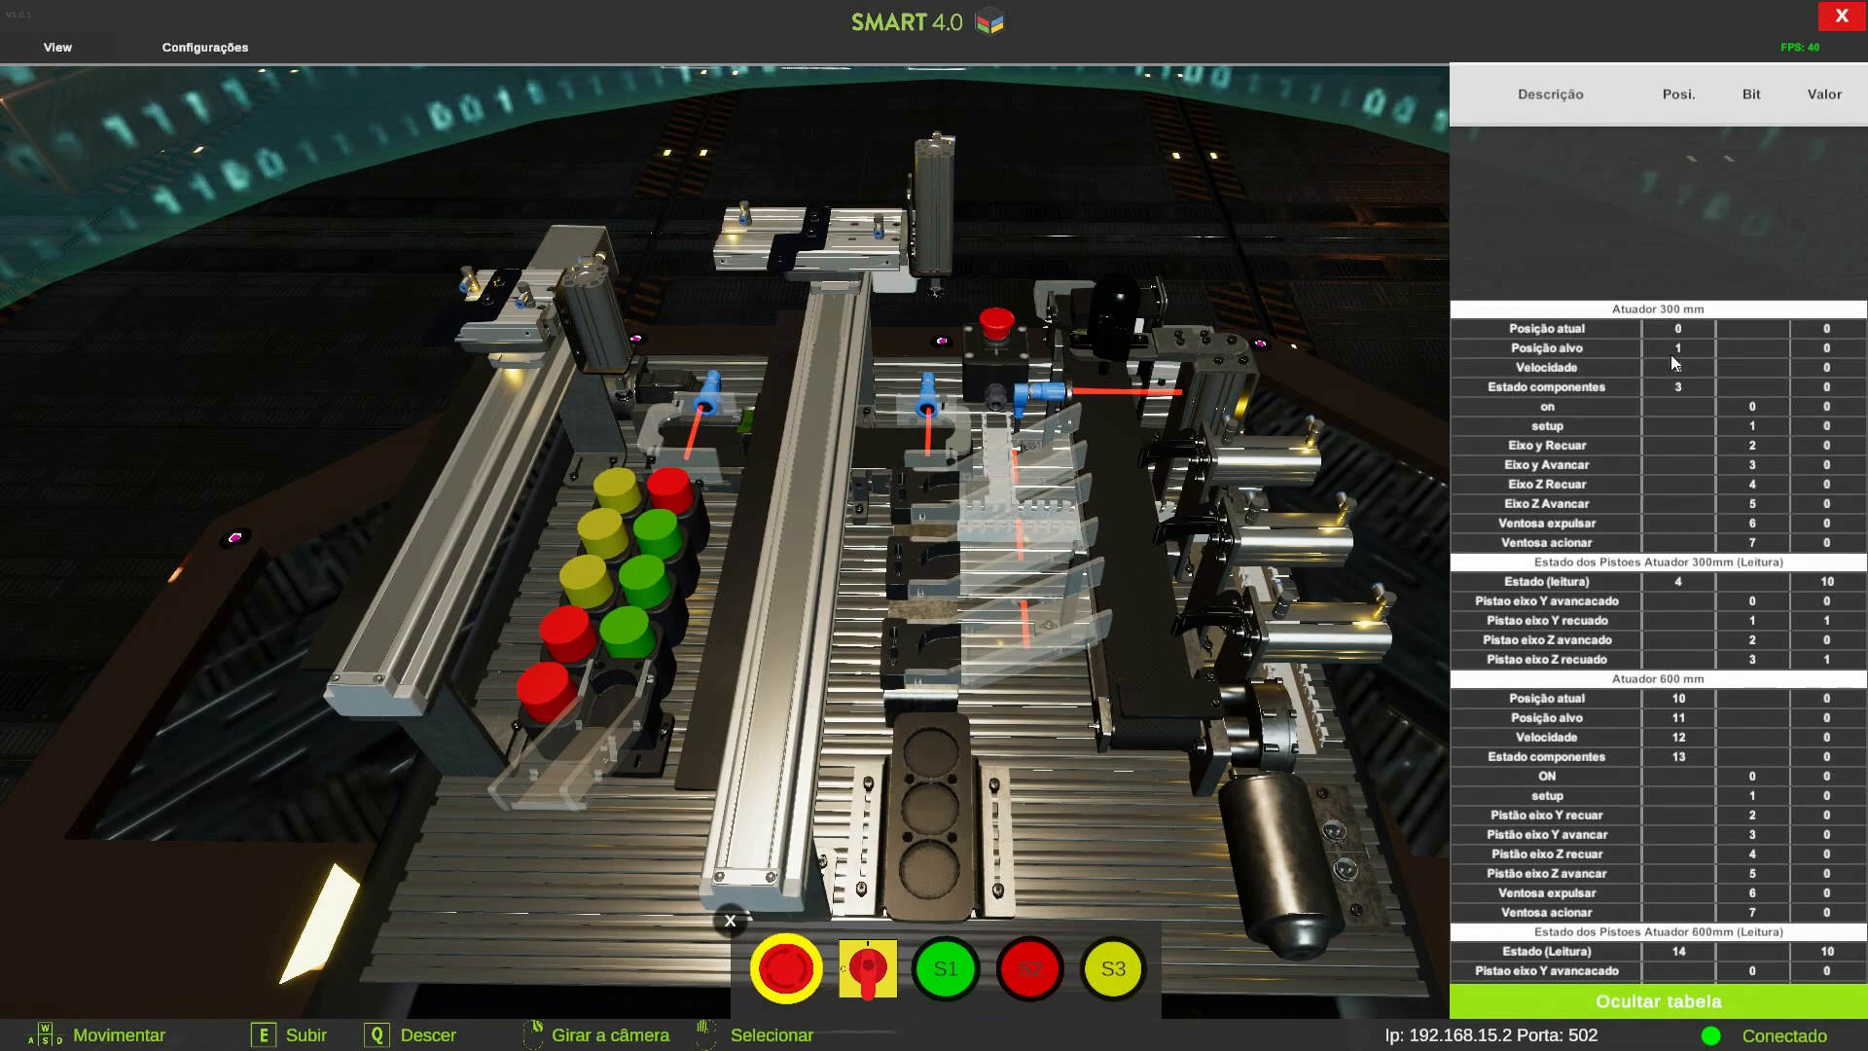
pyautogui.hotkey('alt', 'Tab')
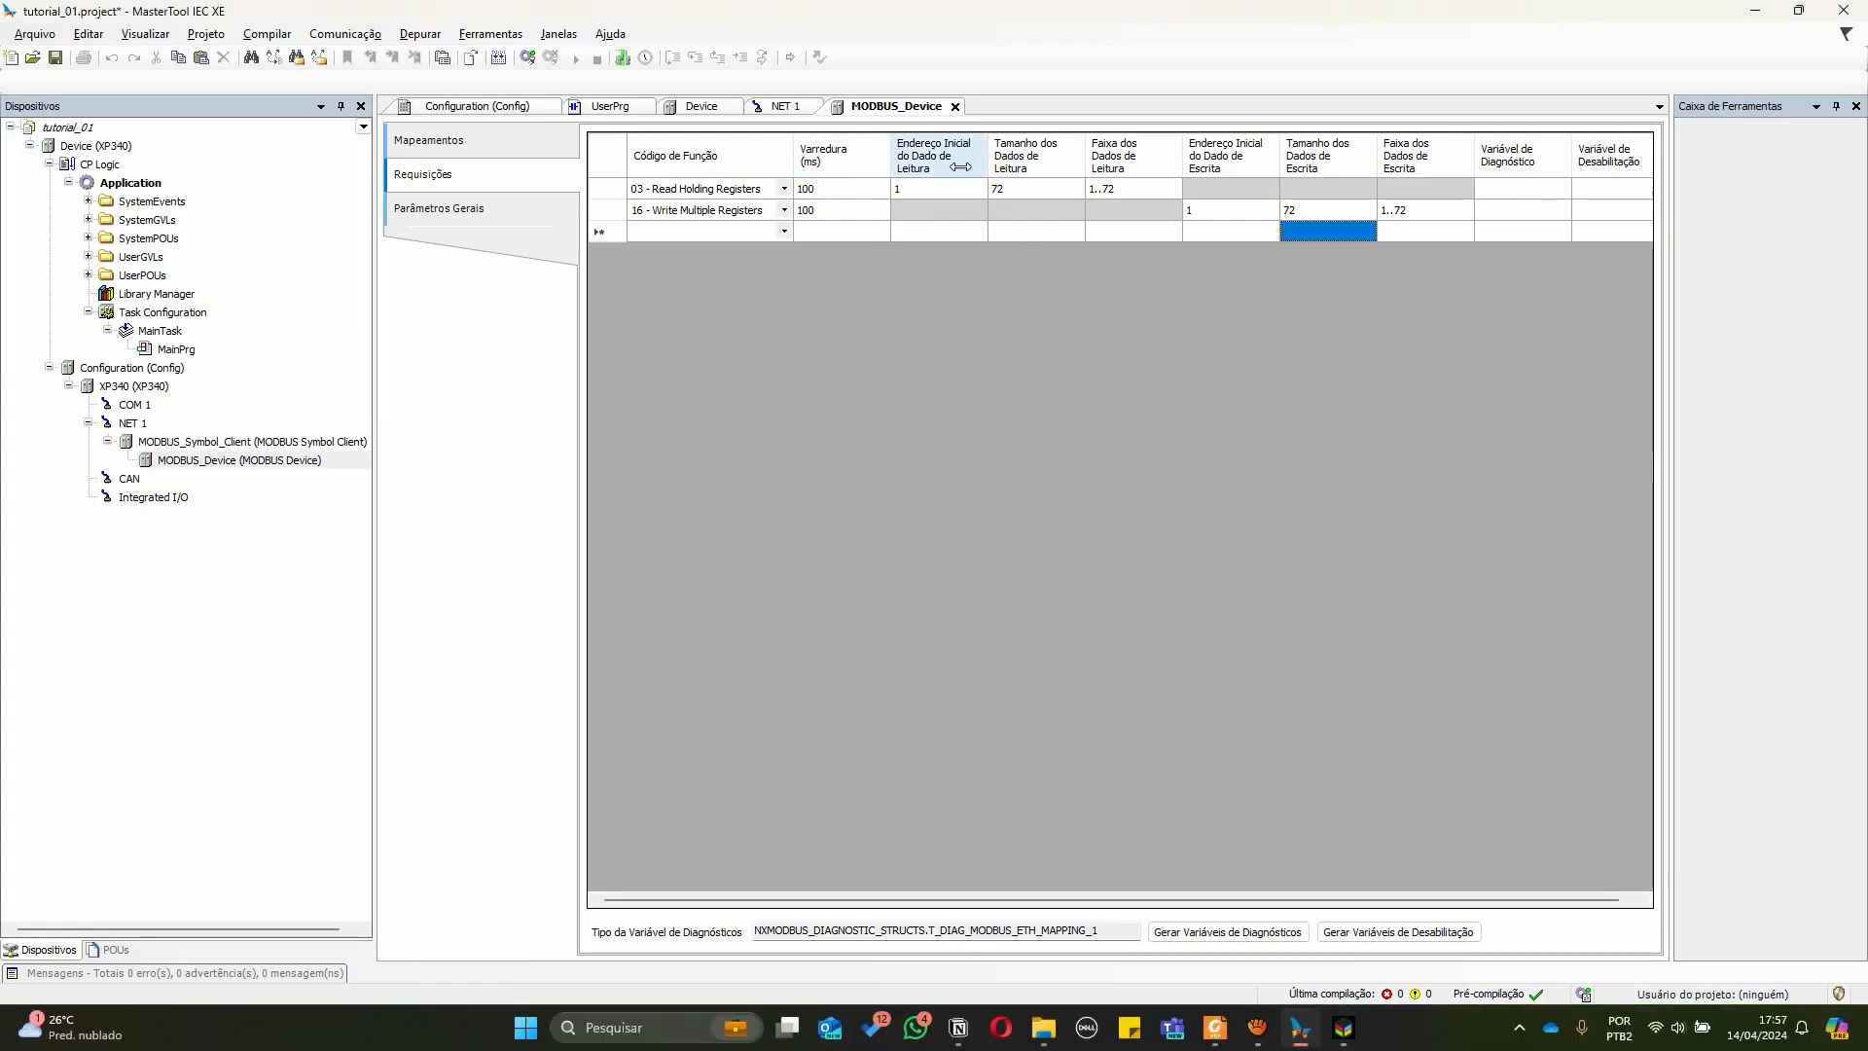
pyautogui.click(899, 193)
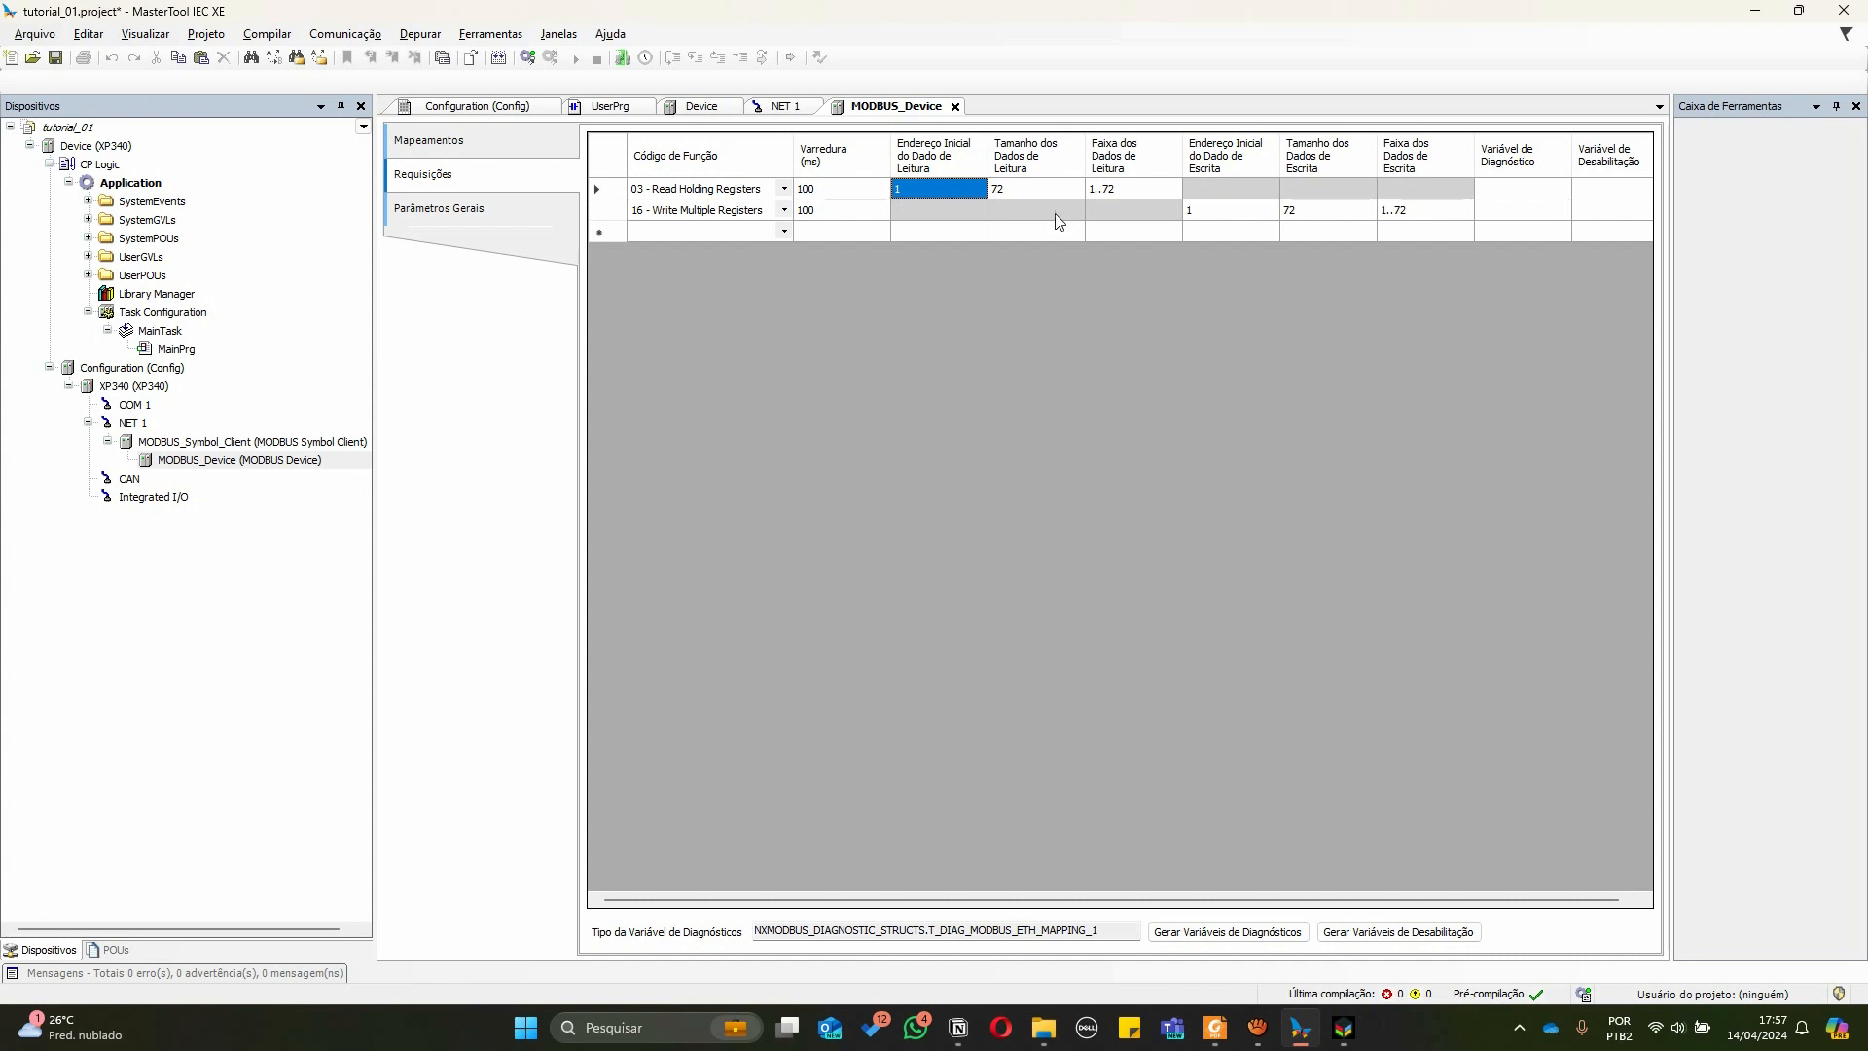
pyautogui.click(997, 193)
pyautogui.click(948, 193)
pyautogui.click(999, 193)
pyautogui.click(951, 194)
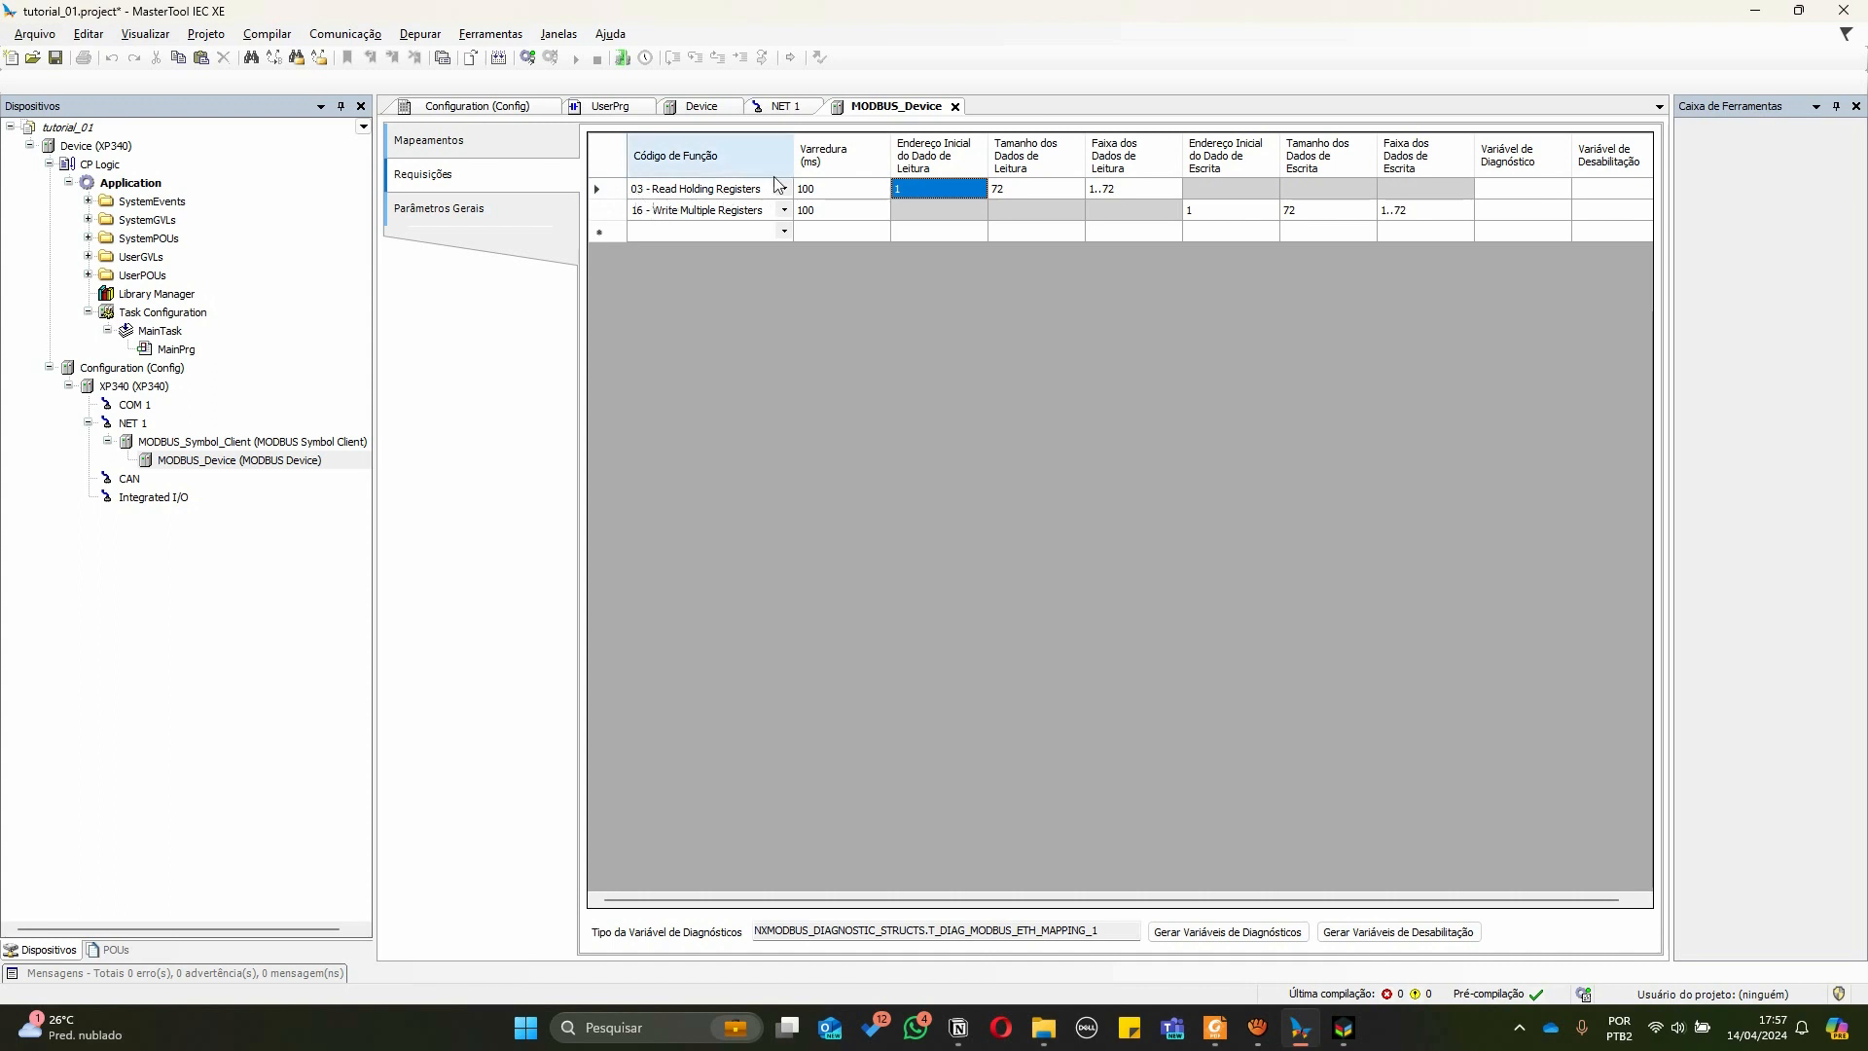
pyautogui.click(477, 152)
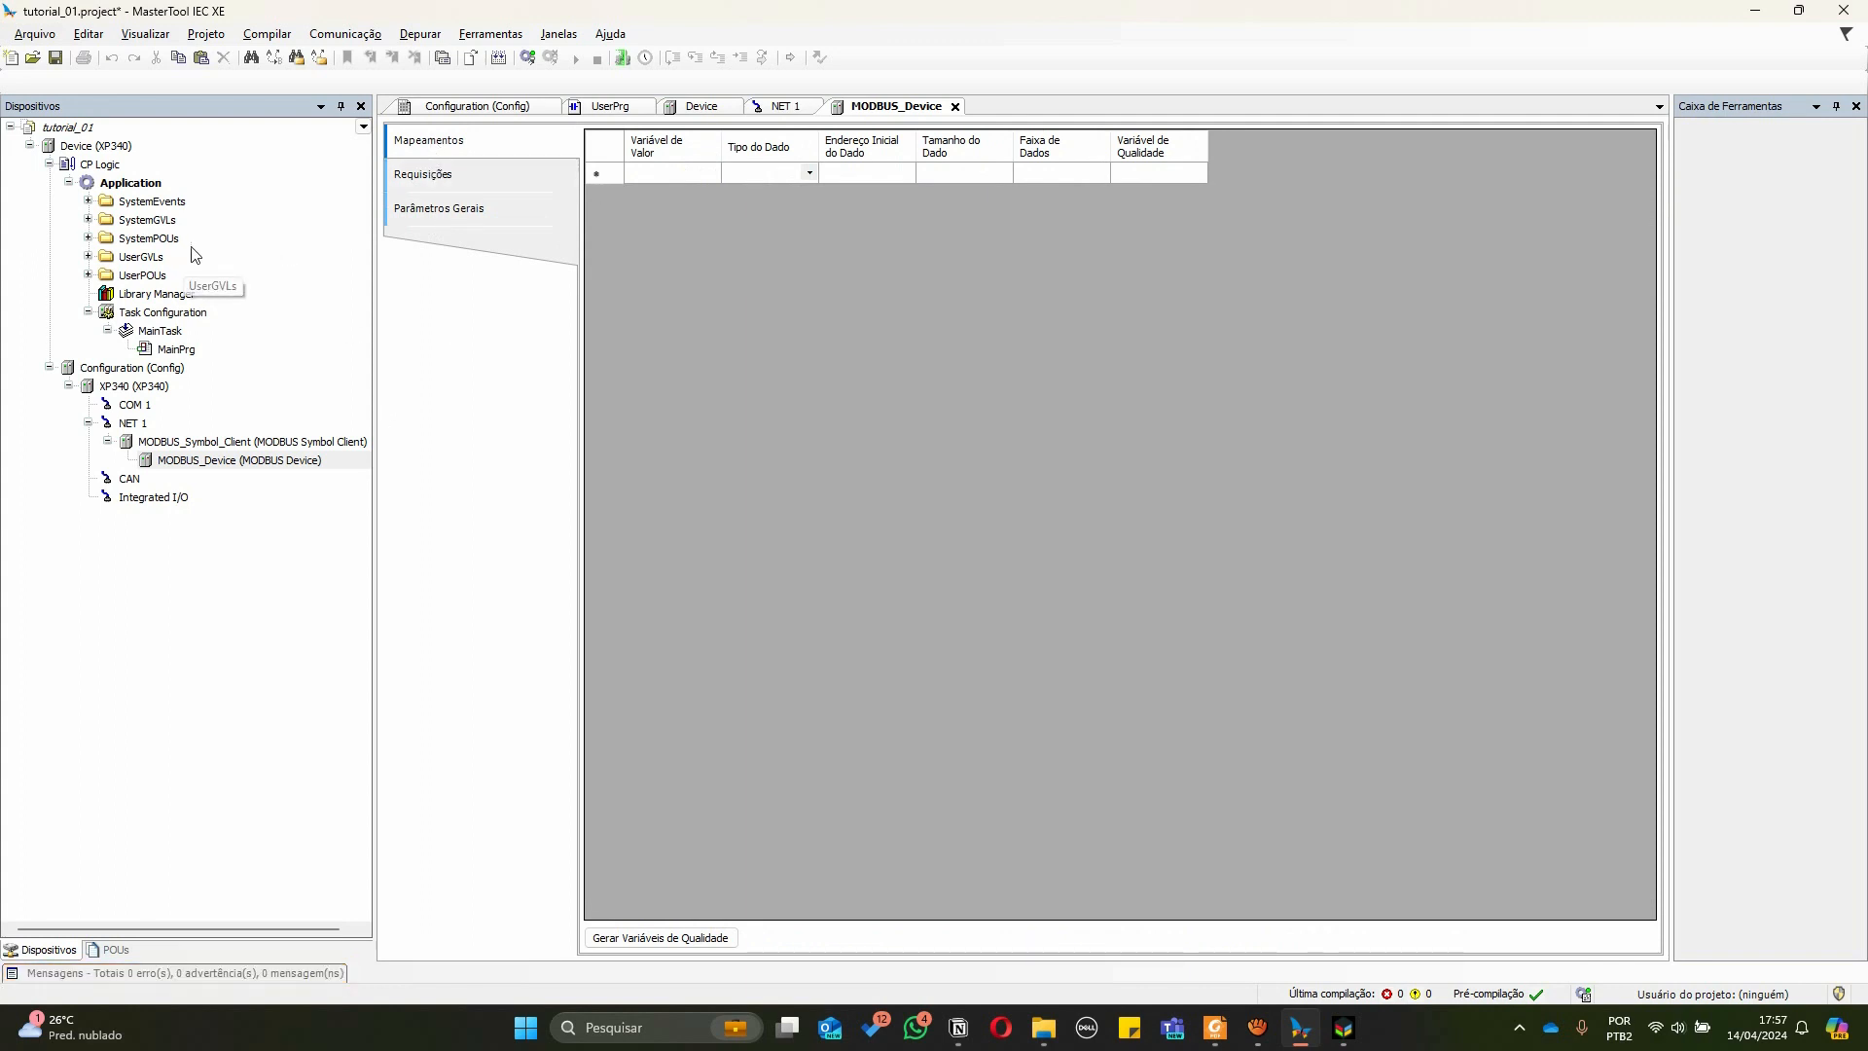
# Add a Global Variable List named GVL_smart_concept under UserGVLs
pyautogui.click(88, 257)
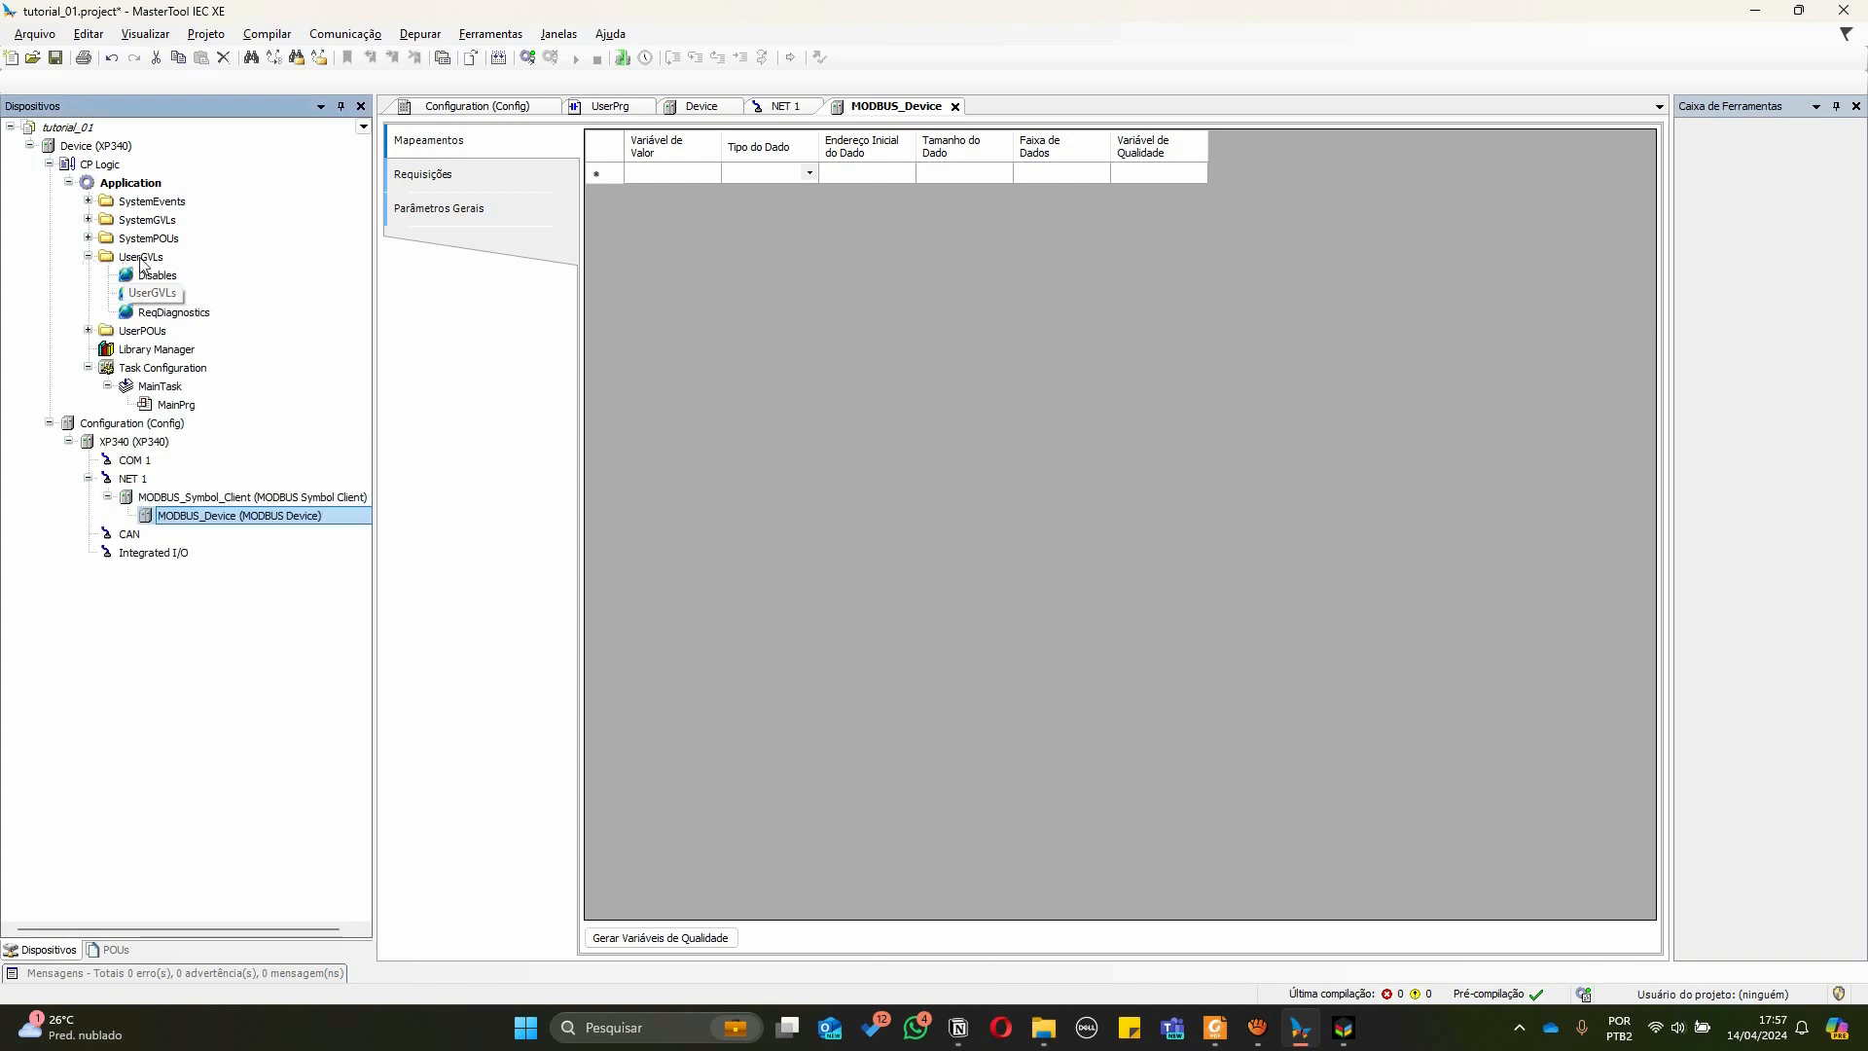
pyautogui.click(139, 258)
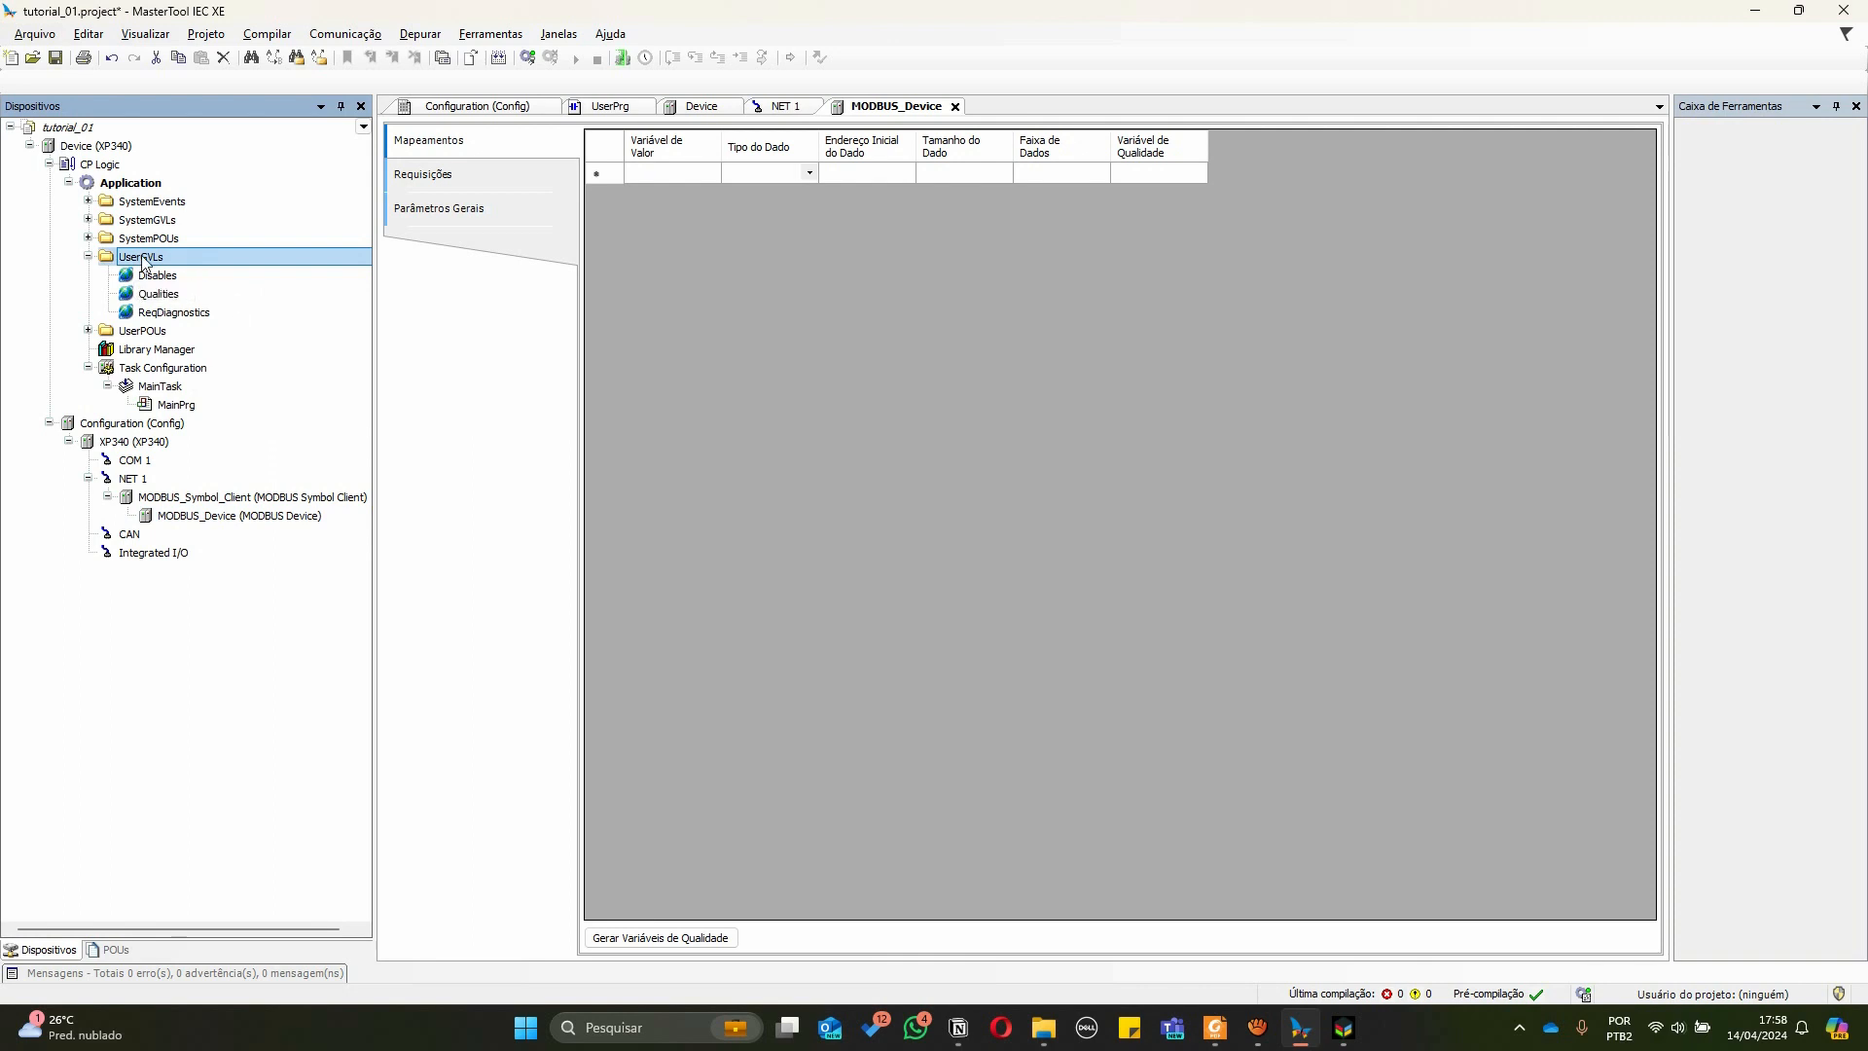
pyautogui.rightClick(143, 259)
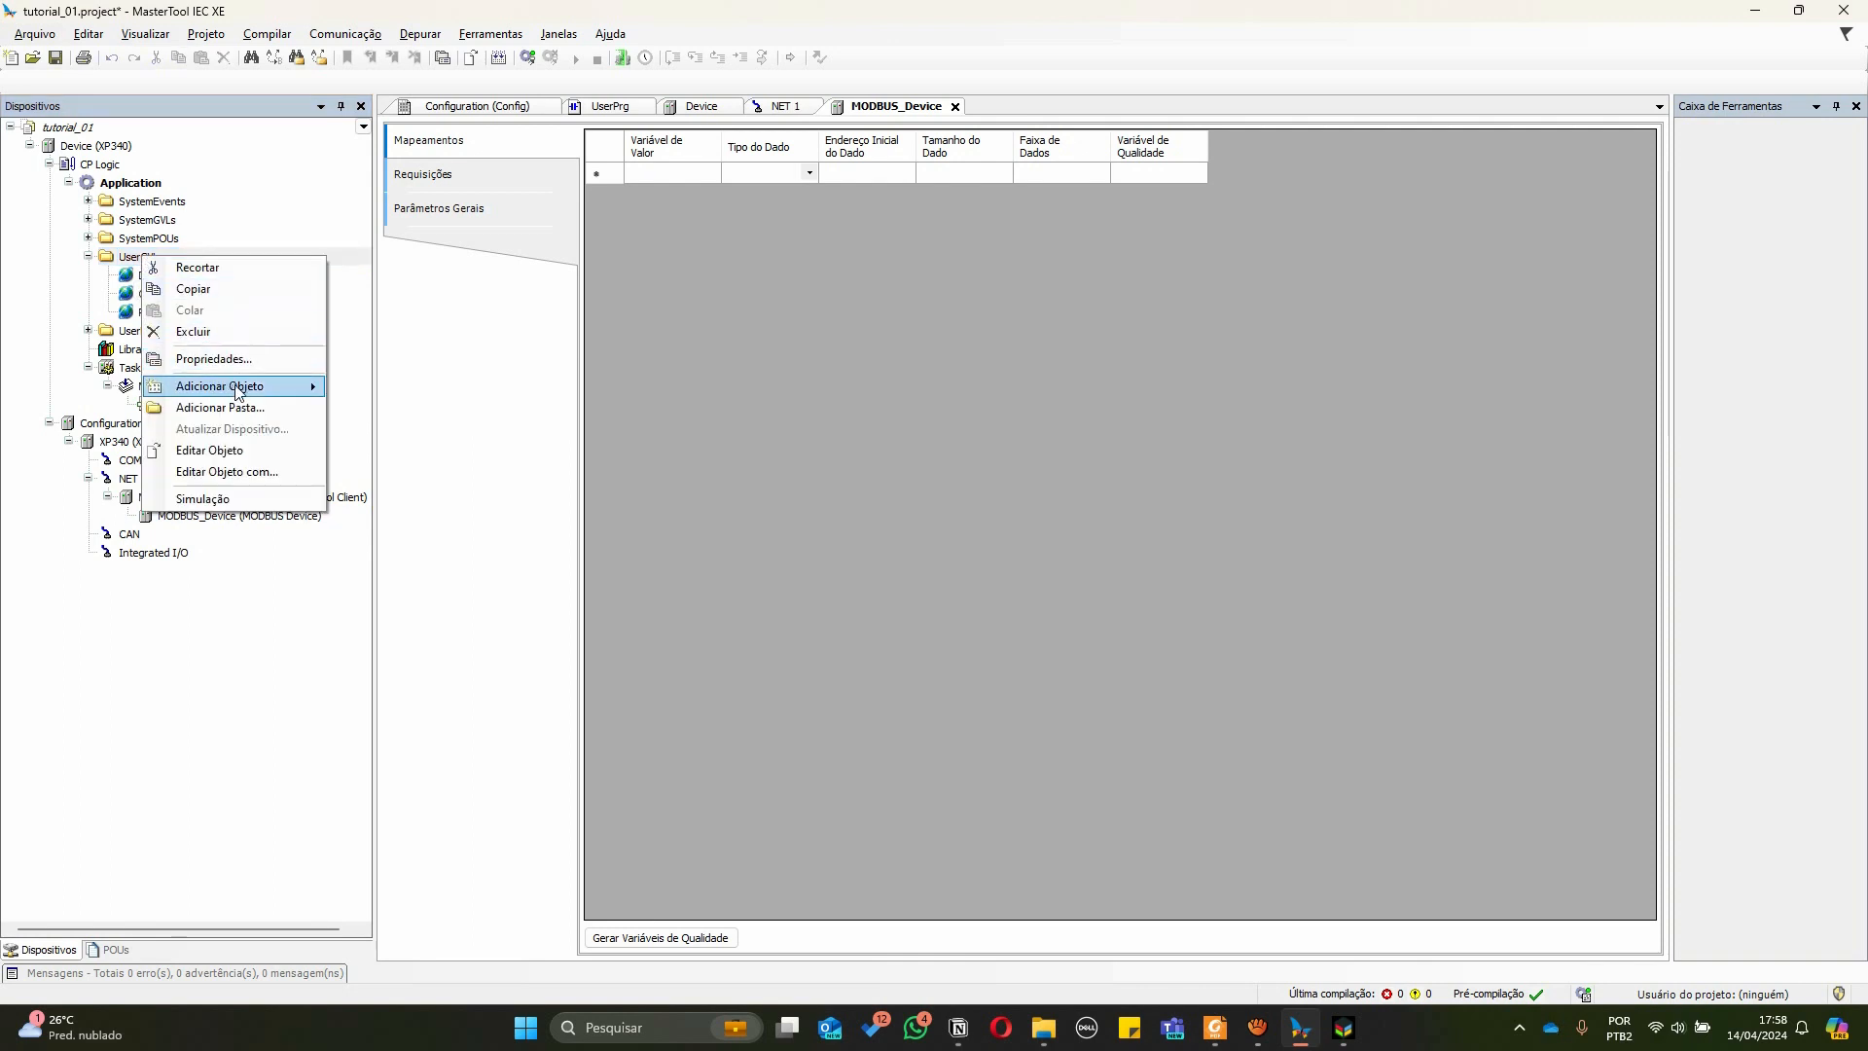
pyautogui.moveTo(237, 389)
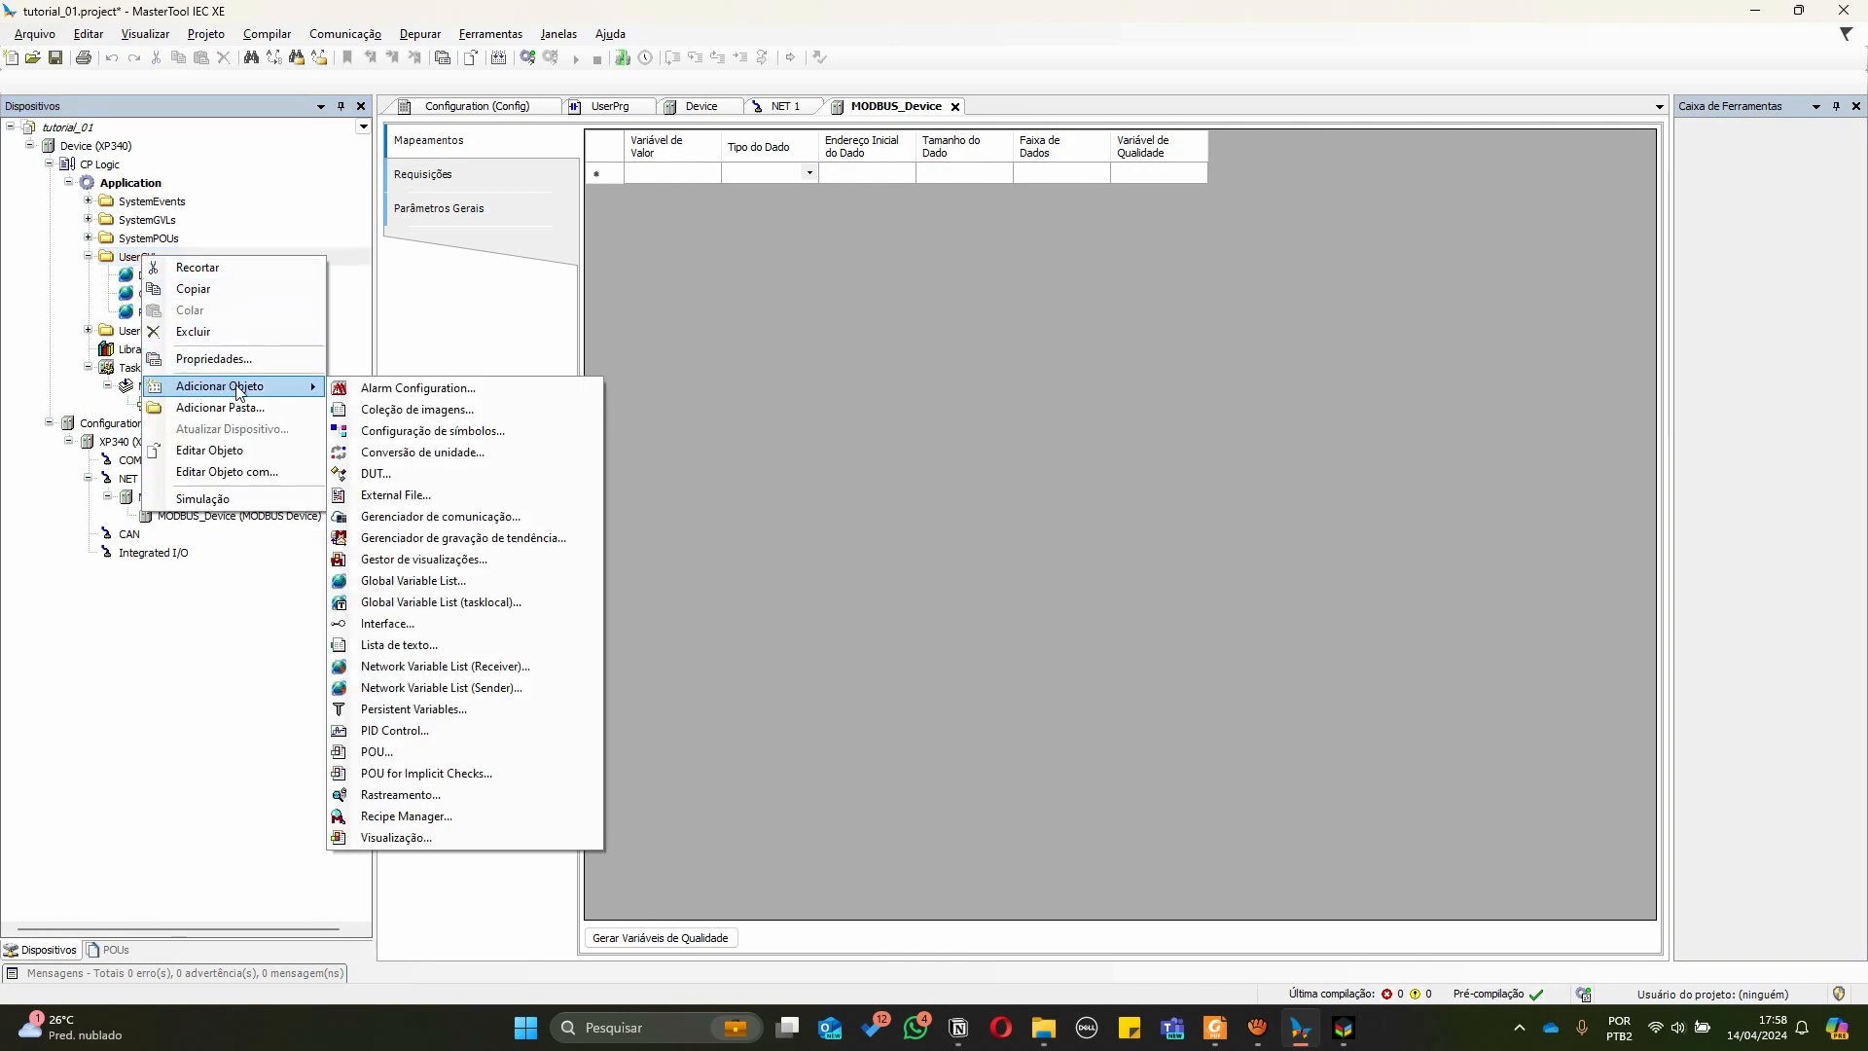
pyautogui.click(411, 580)
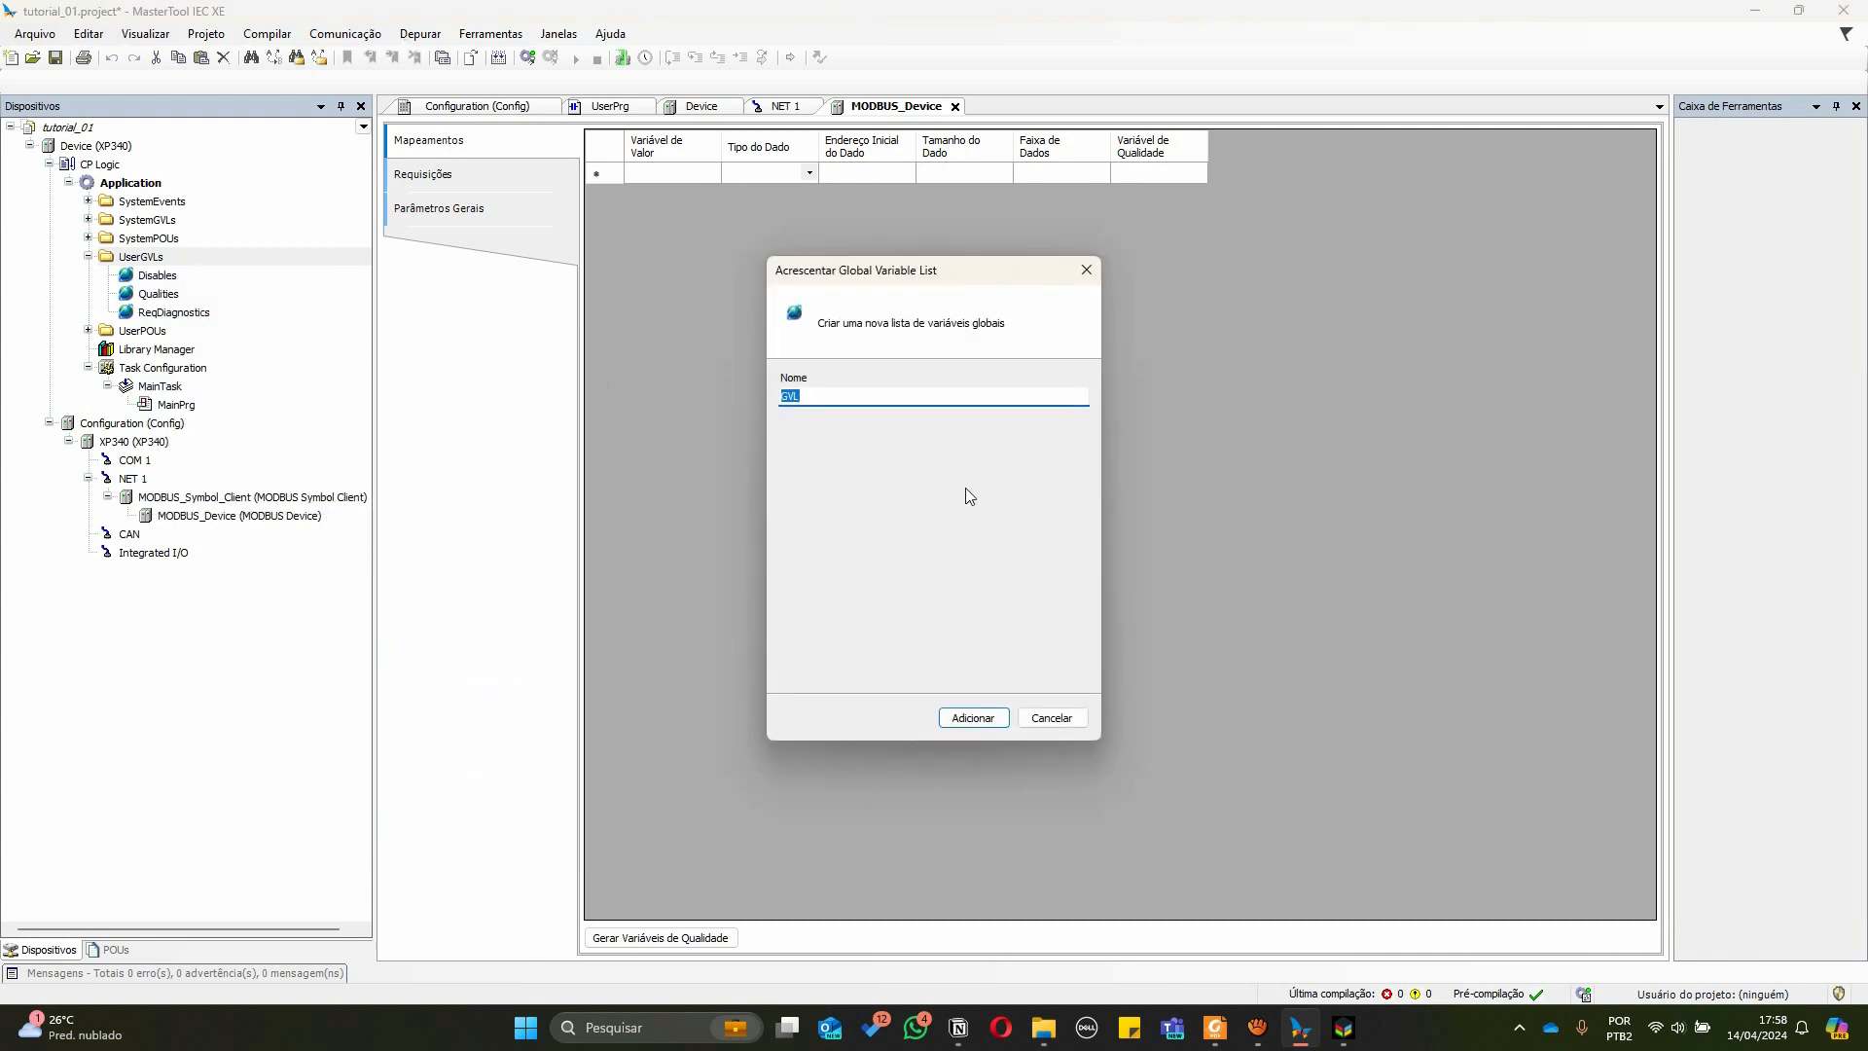
pyautogui.press('Right')
pyautogui.write('_SLAVE')
pyautogui.press('BackSpace')
pyautogui.press('BackSpace')
pyautogui.press('BackSpace')
pyautogui.press('BackSpace')
pyautogui.press('BackSpace')
pyautogui.write('smart_c')
pyautogui.click(973, 719)
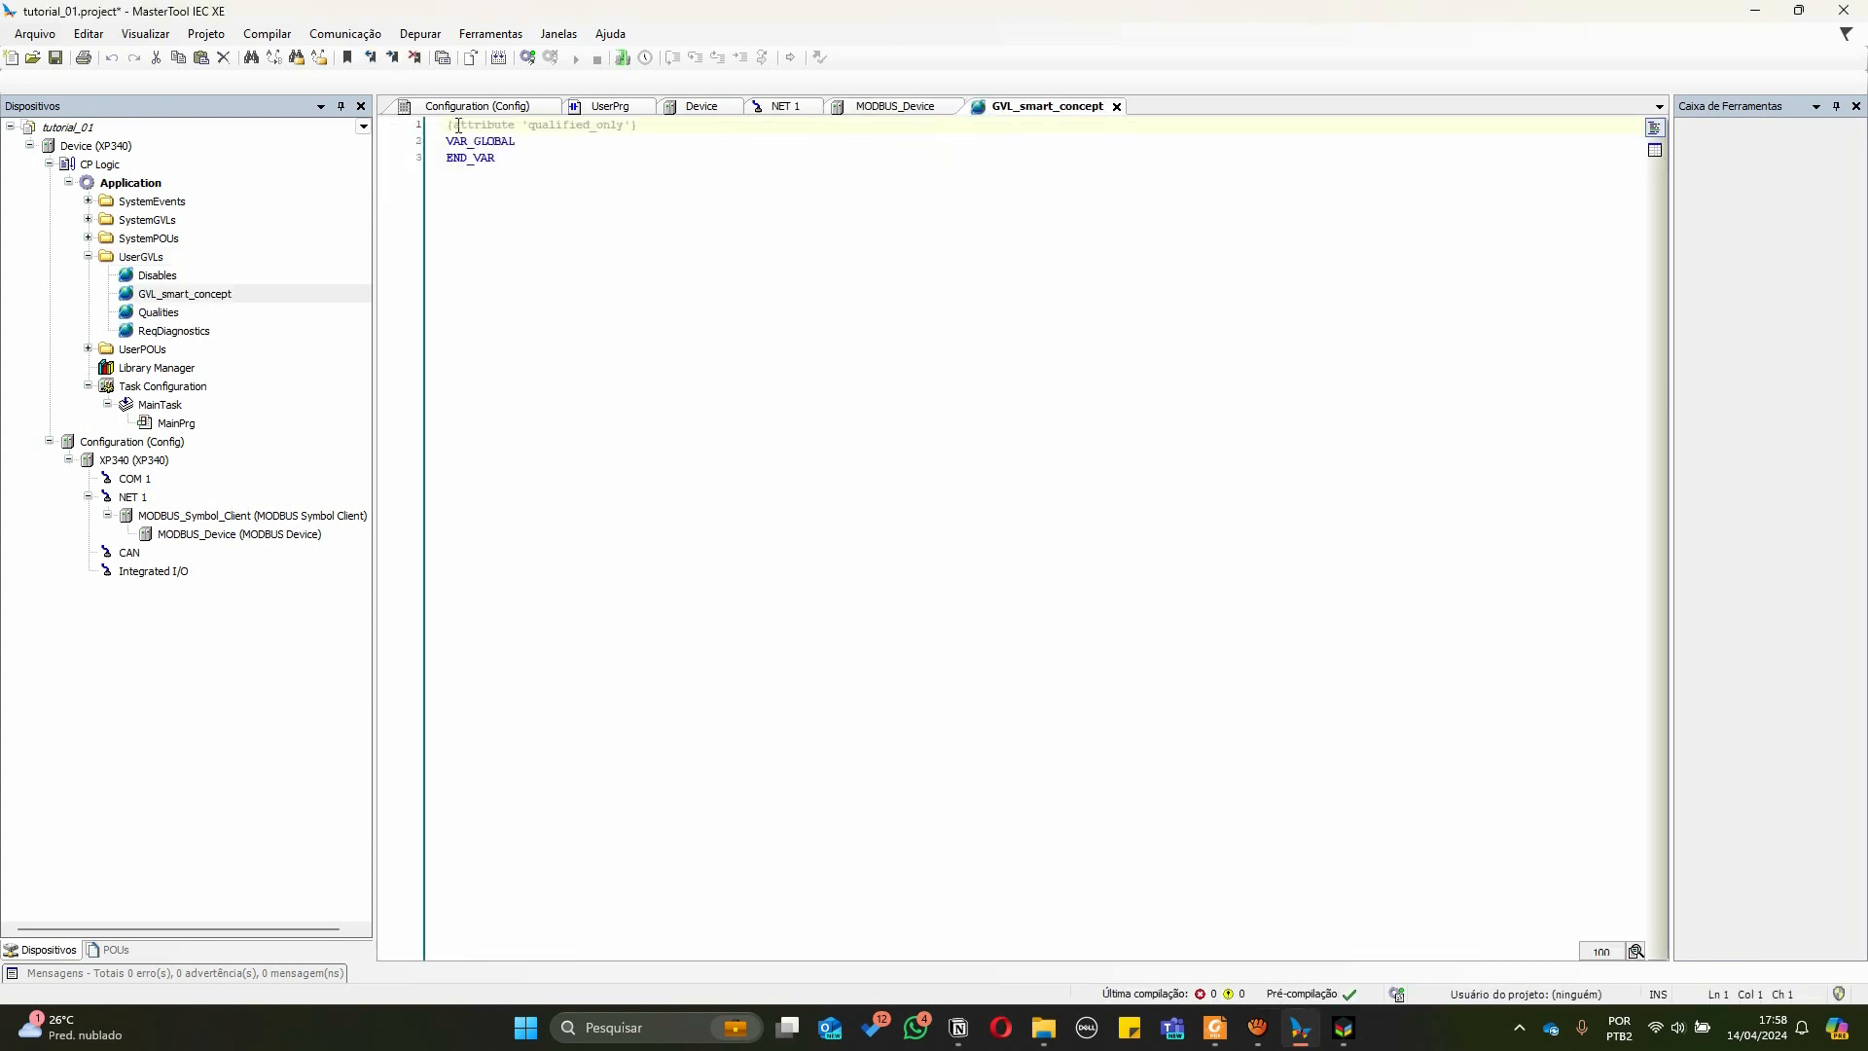
# Comment out the qualified_only attribute and, in tabular view, add a global BOOL variable named upLink
pyautogui.write('//')
pyautogui.click(1655, 150)
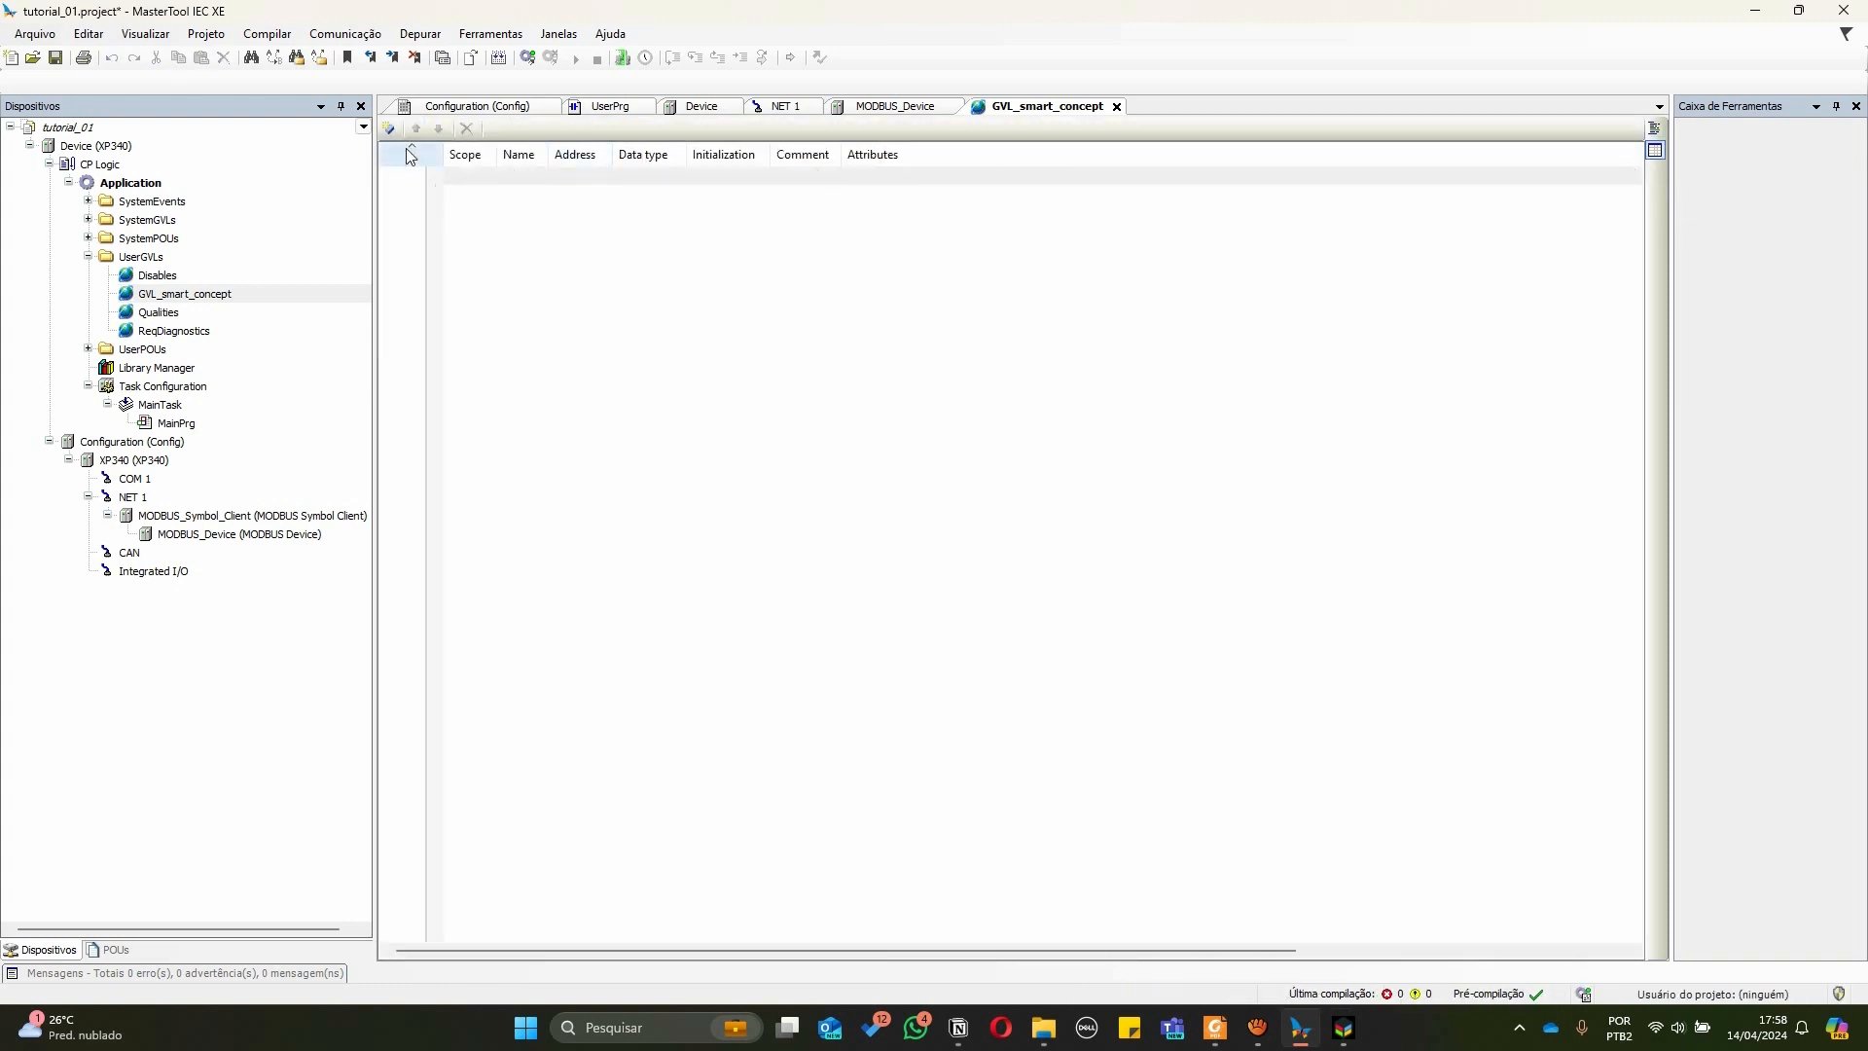
pyautogui.click(390, 130)
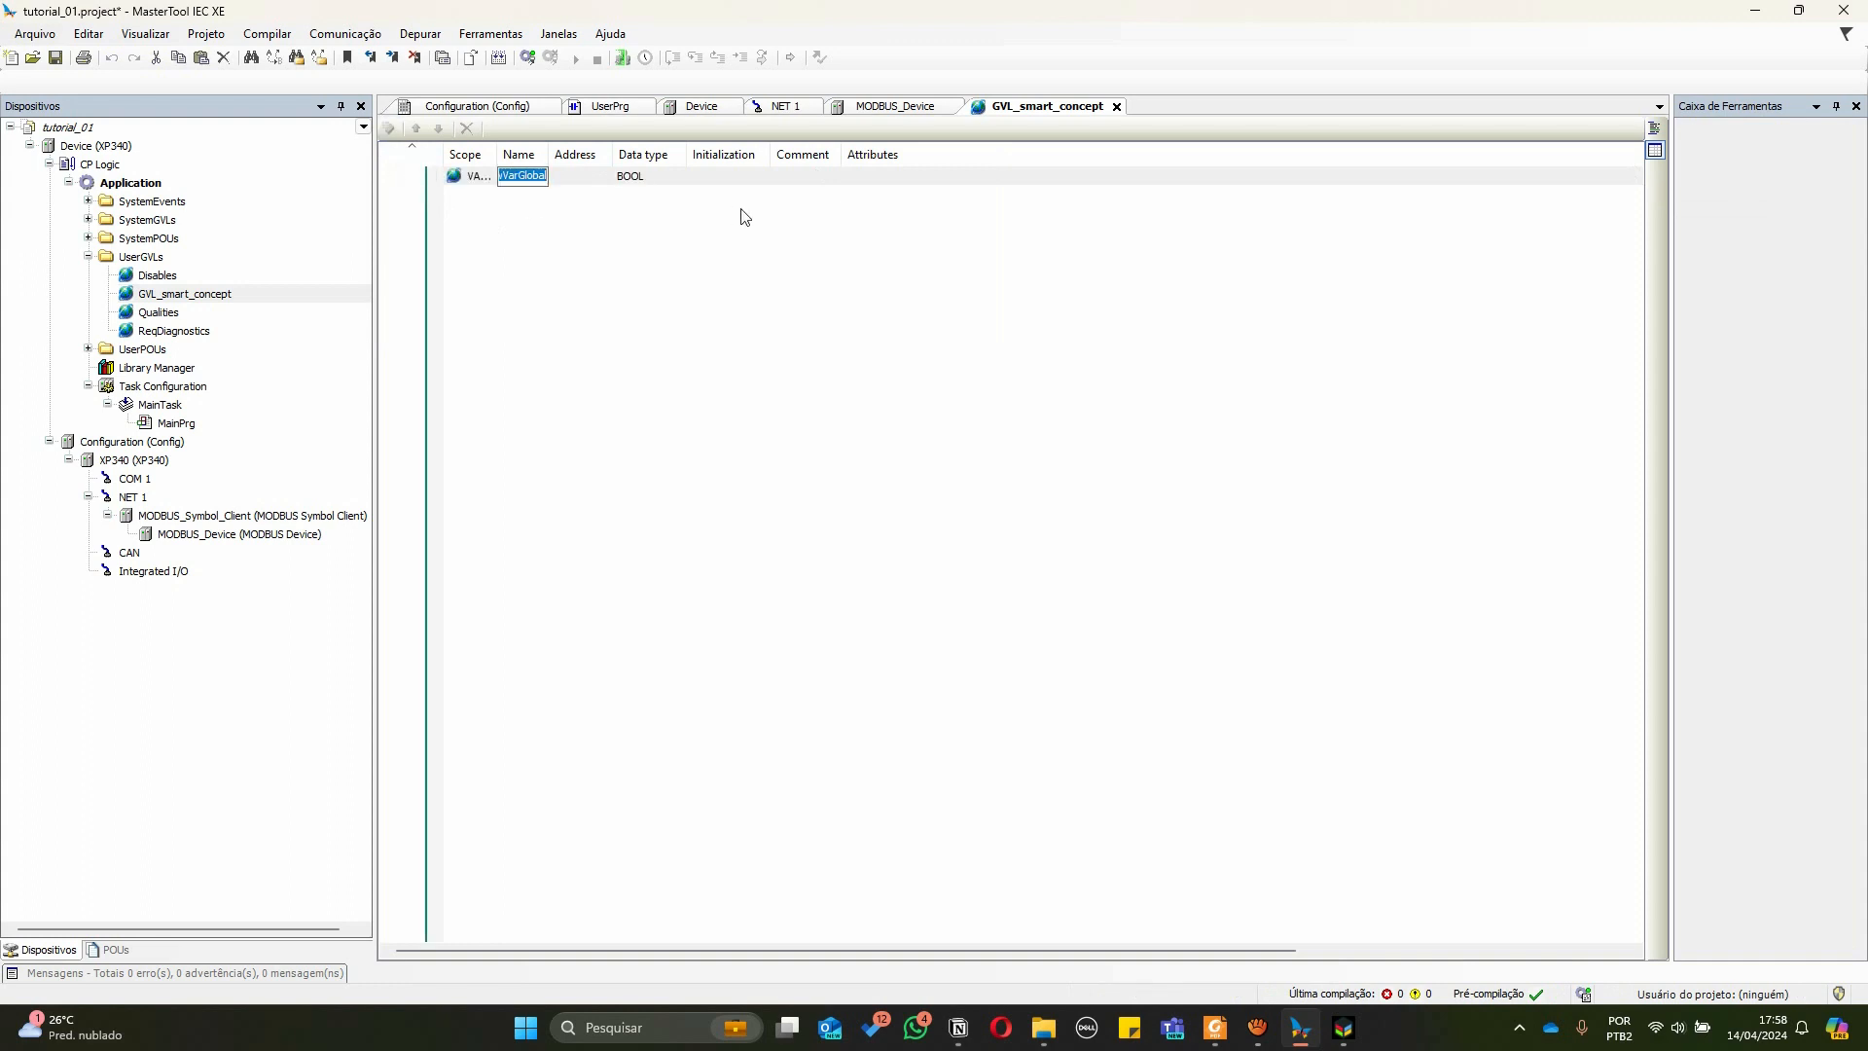
pyautogui.write('upLink')
pyautogui.press('Return')
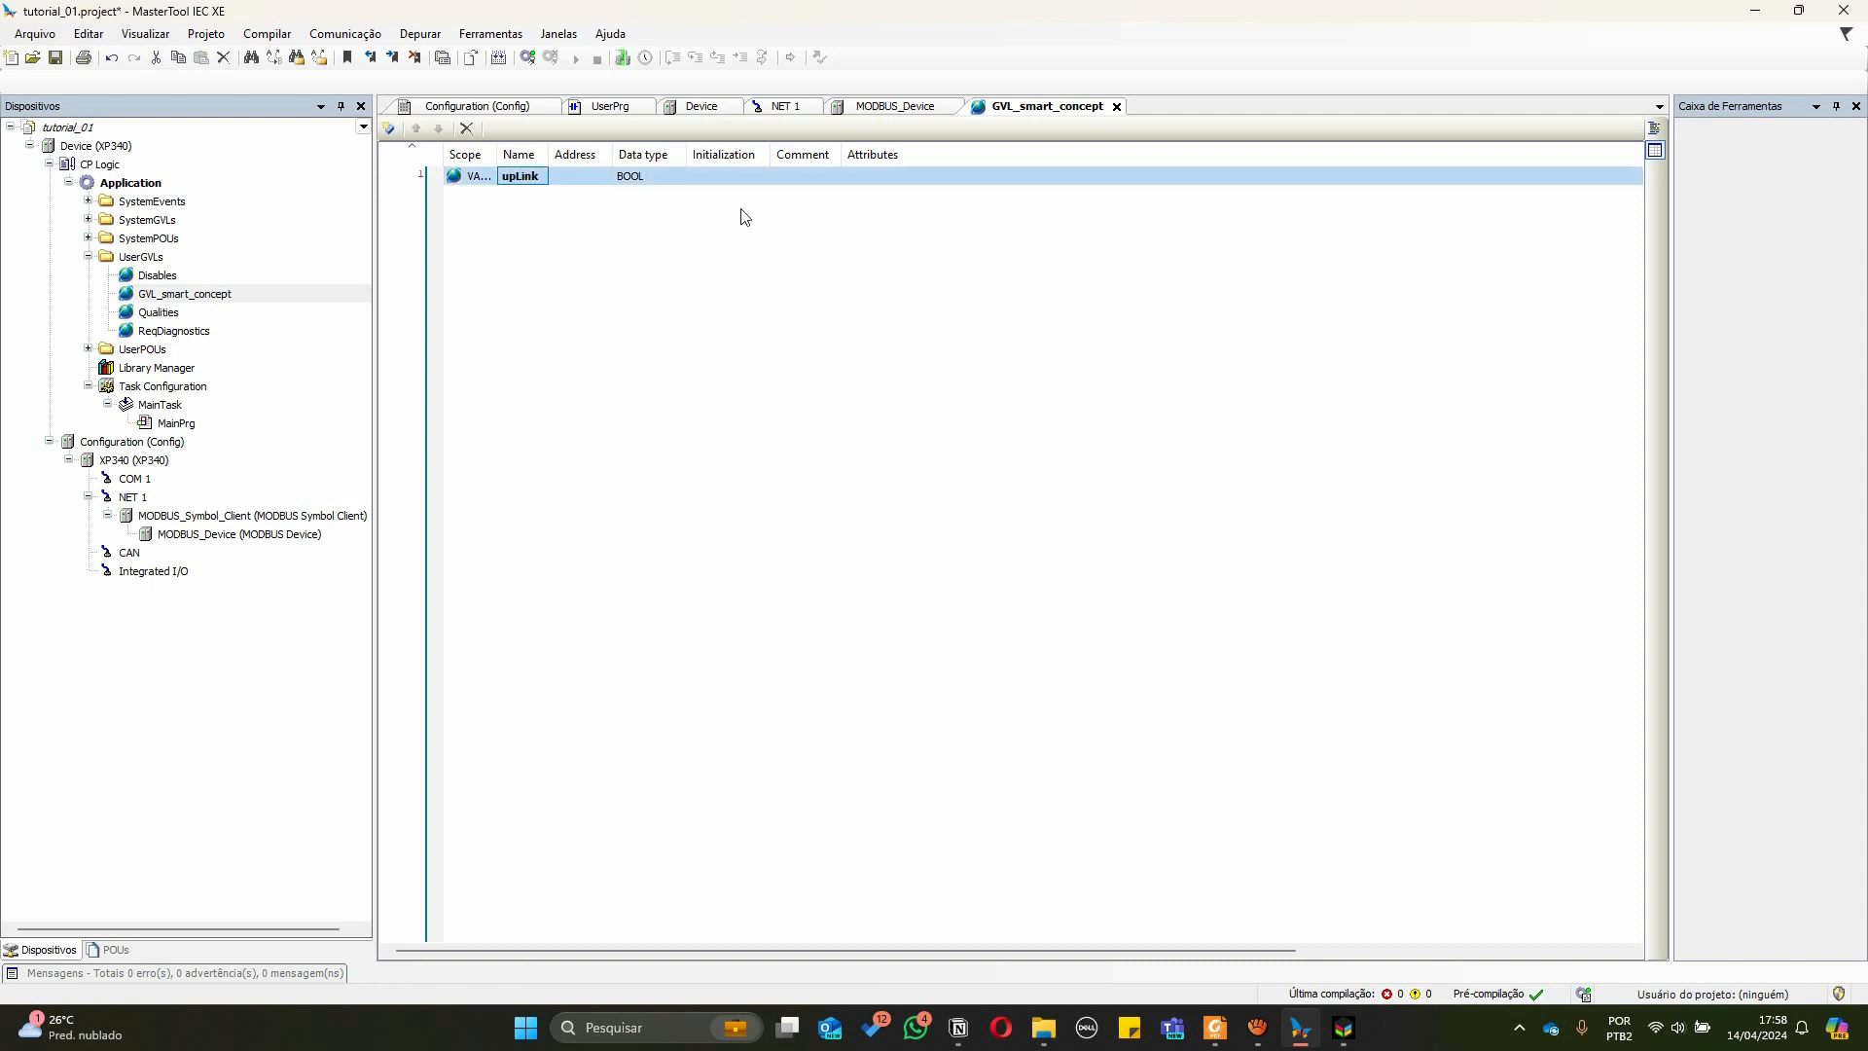
# Change upLink's data type to ARRAY[0..71] OF WORD using the Array Wizard
pyautogui.moveTo(549, 154); pyautogui.dragTo(610, 156)
pyautogui.moveTo(747, 154); pyautogui.dragTo(836, 153)
pyautogui.click(729, 176)
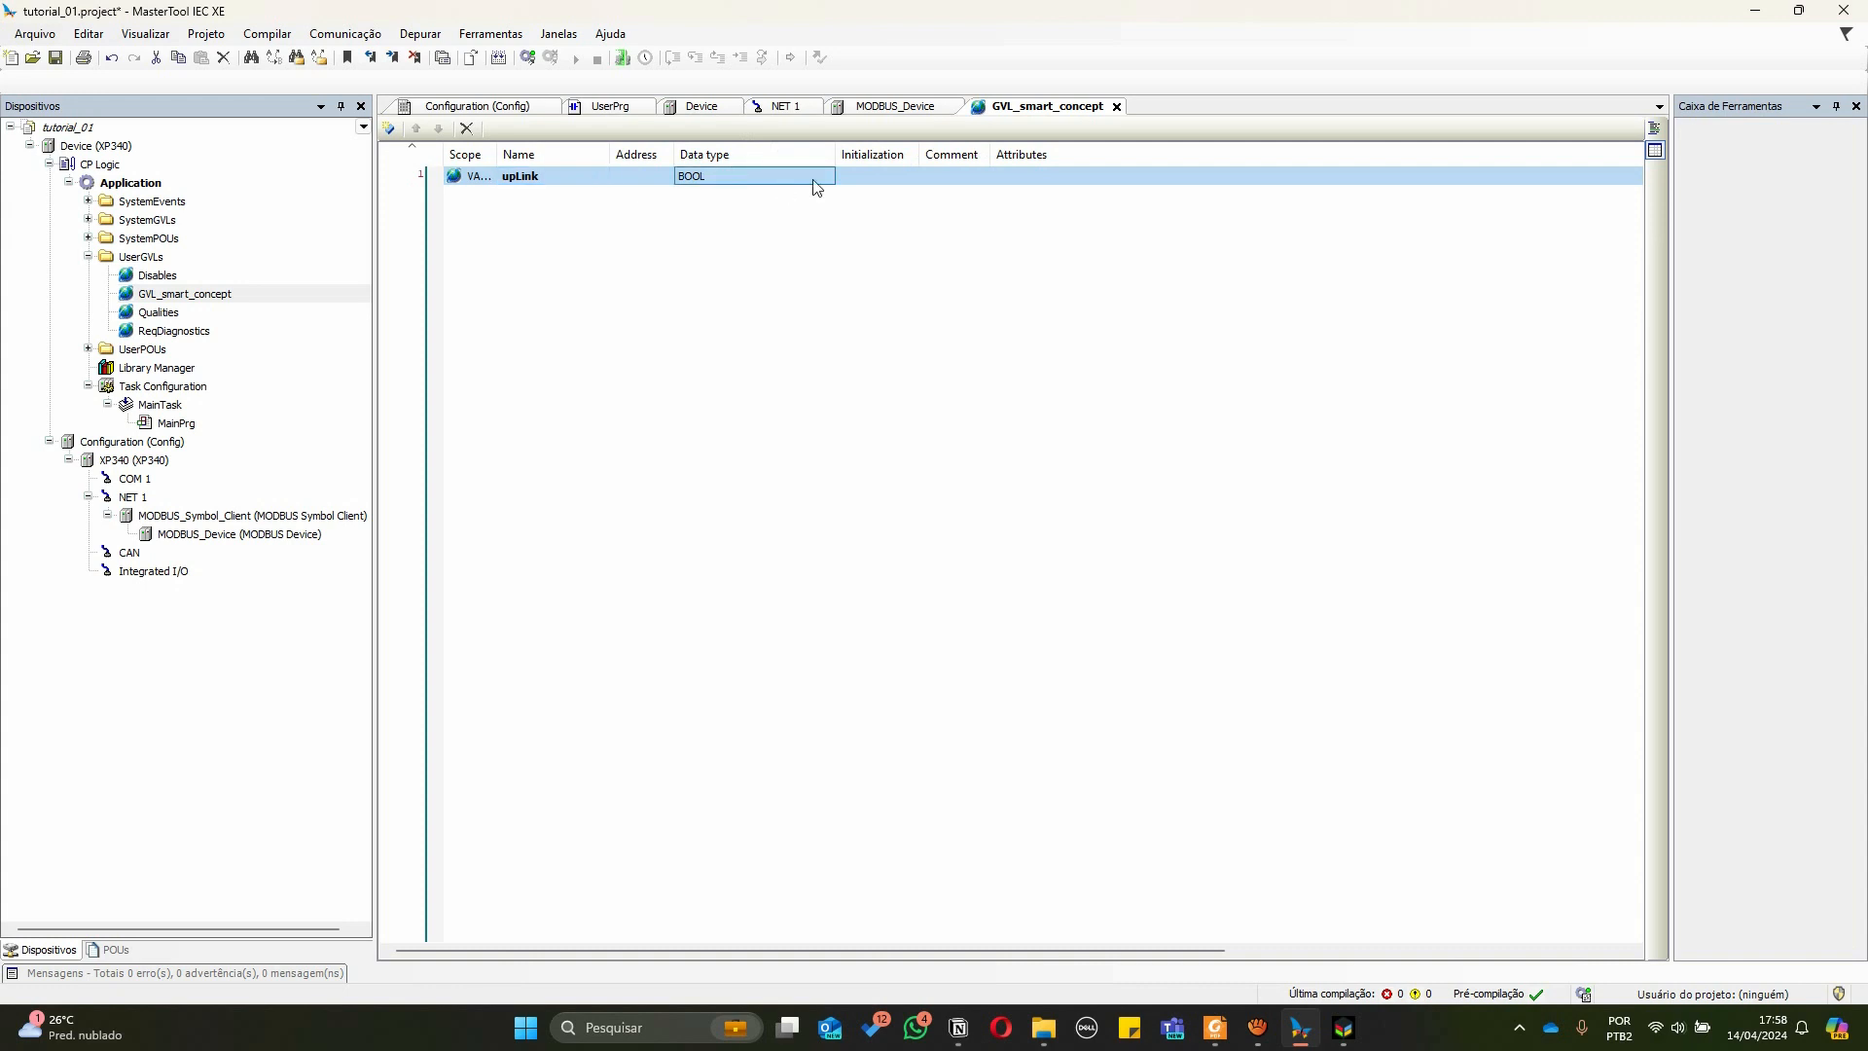
pyautogui.click(739, 176)
pyautogui.click(822, 176)
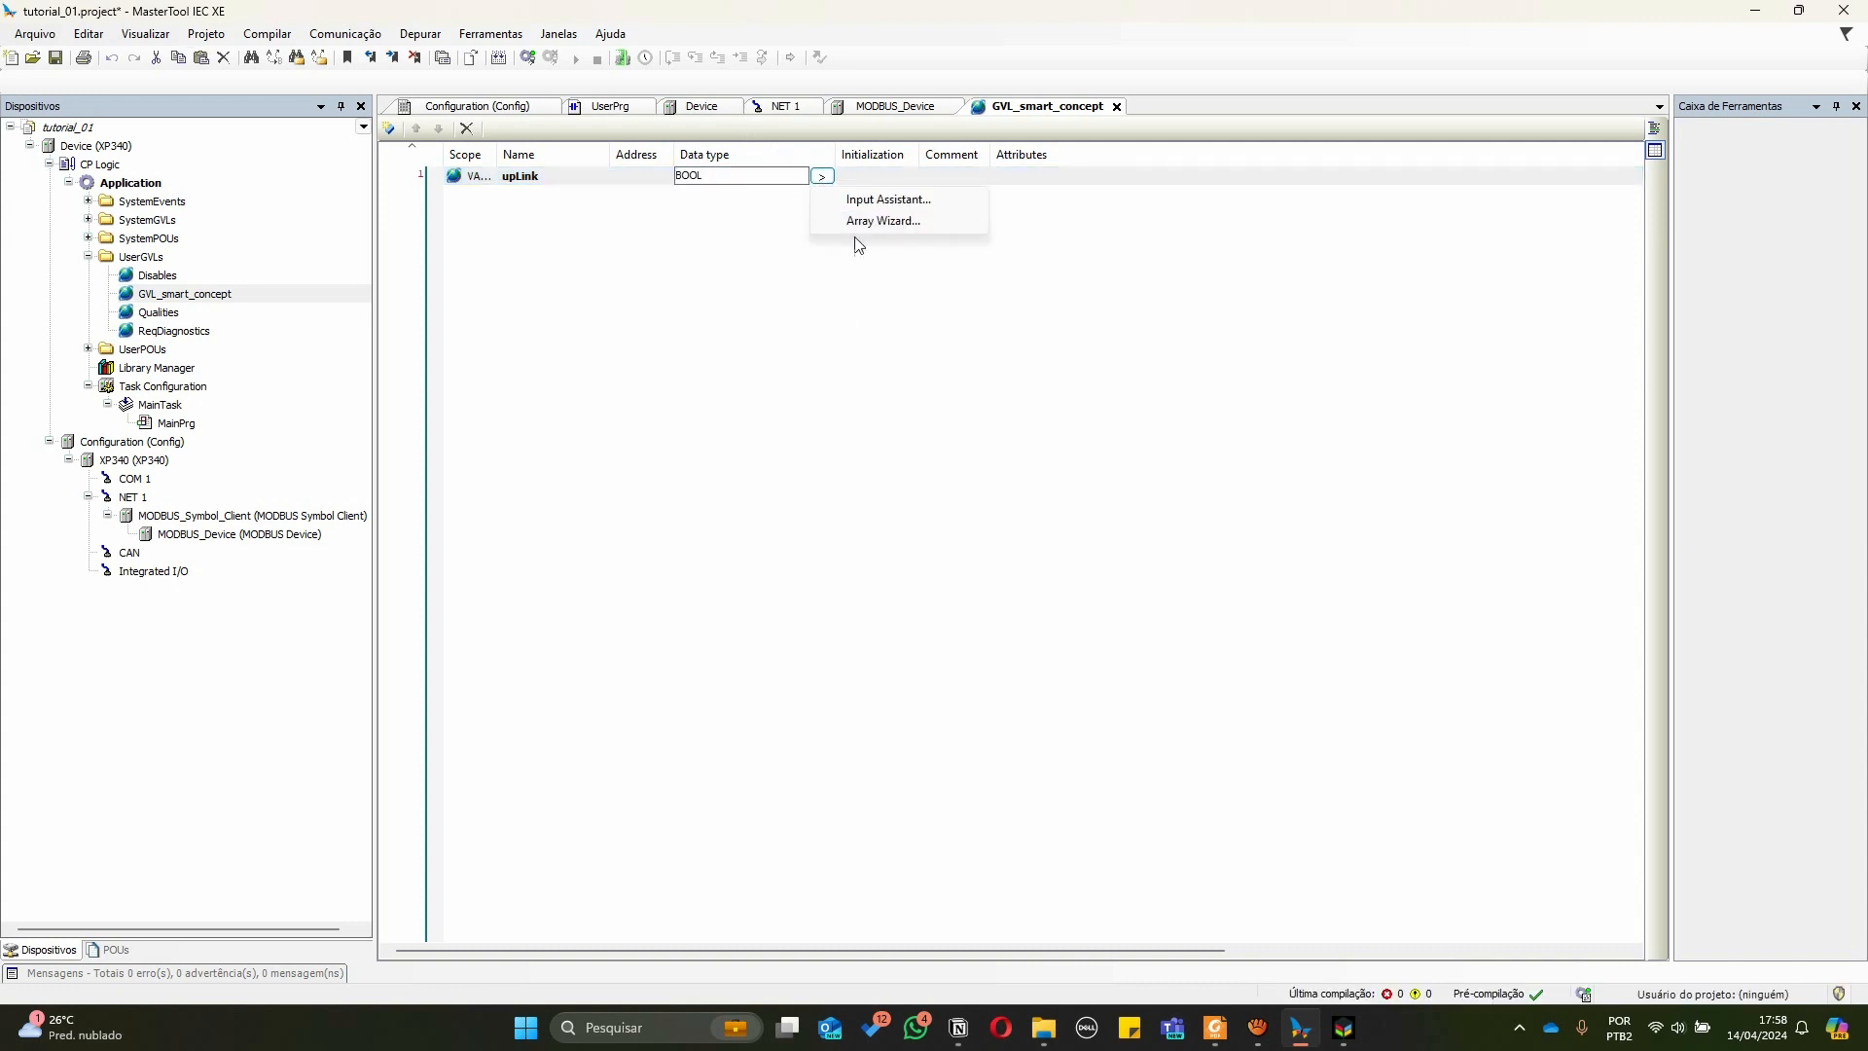
pyautogui.click(883, 221)
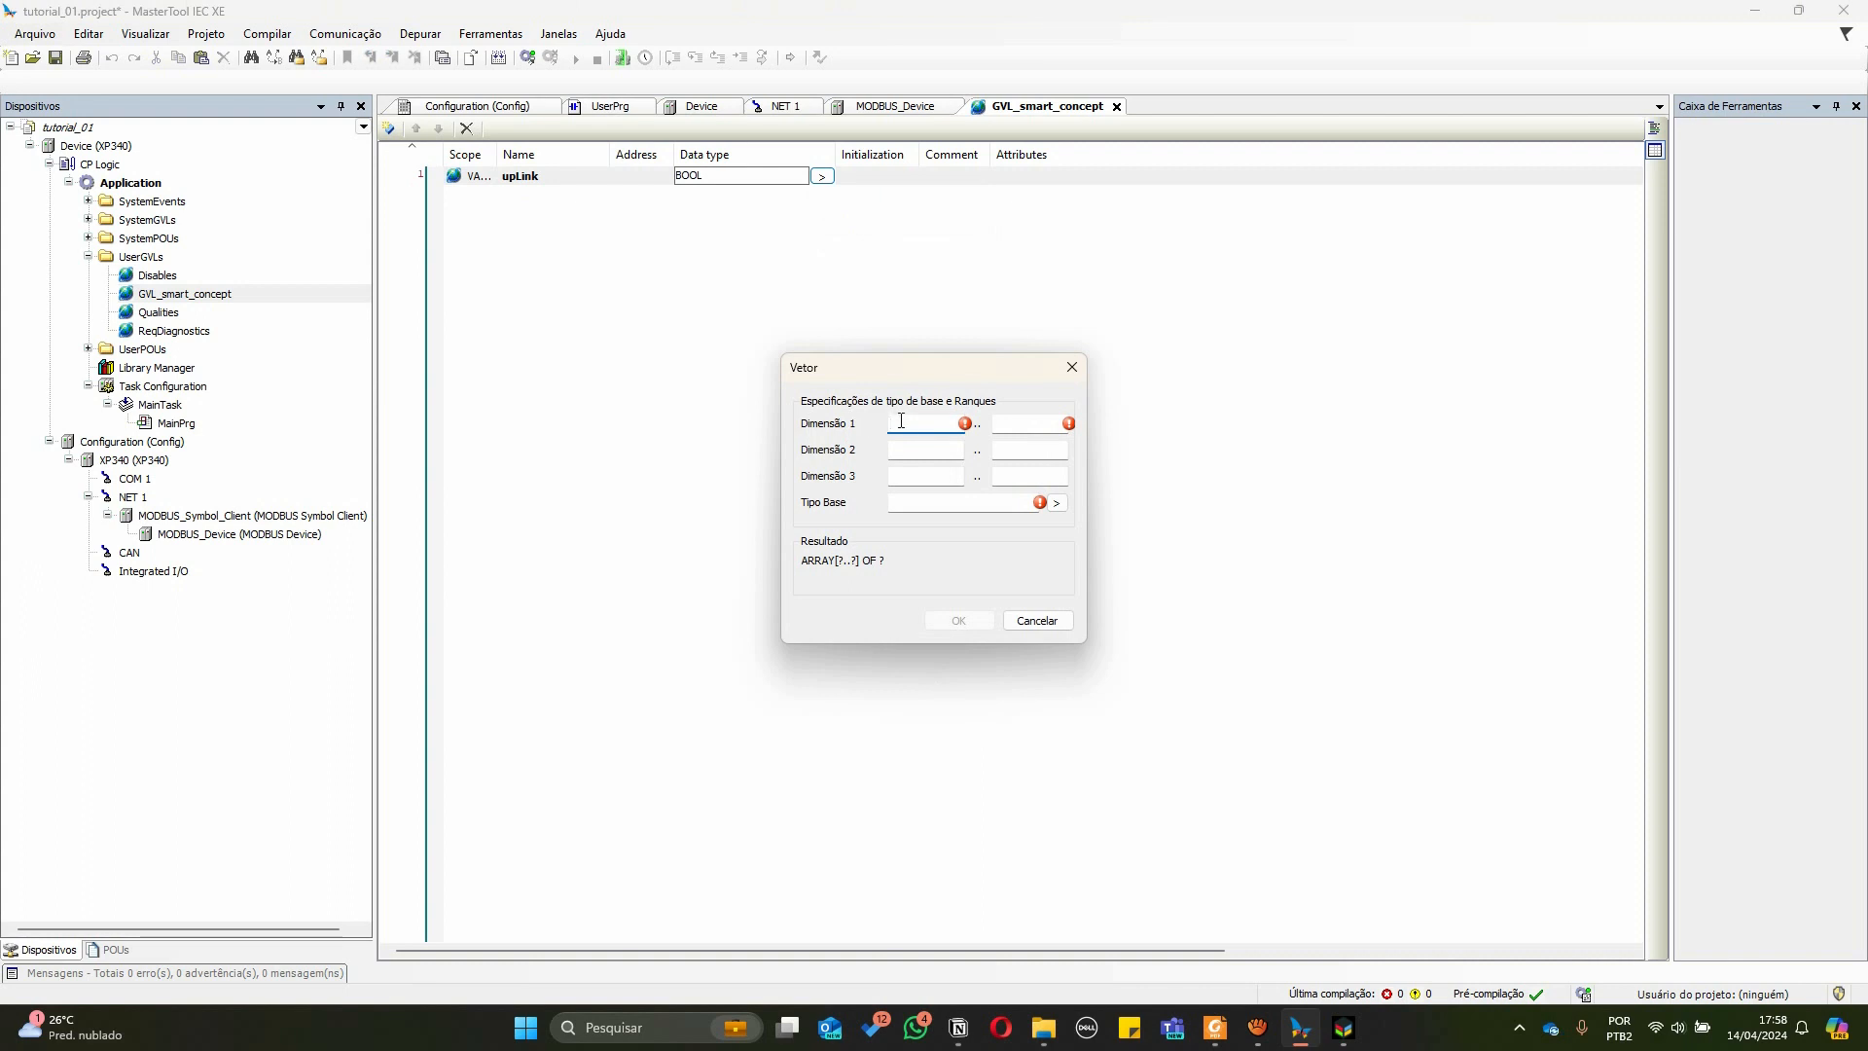
pyautogui.write('0')
pyautogui.press('Tab')
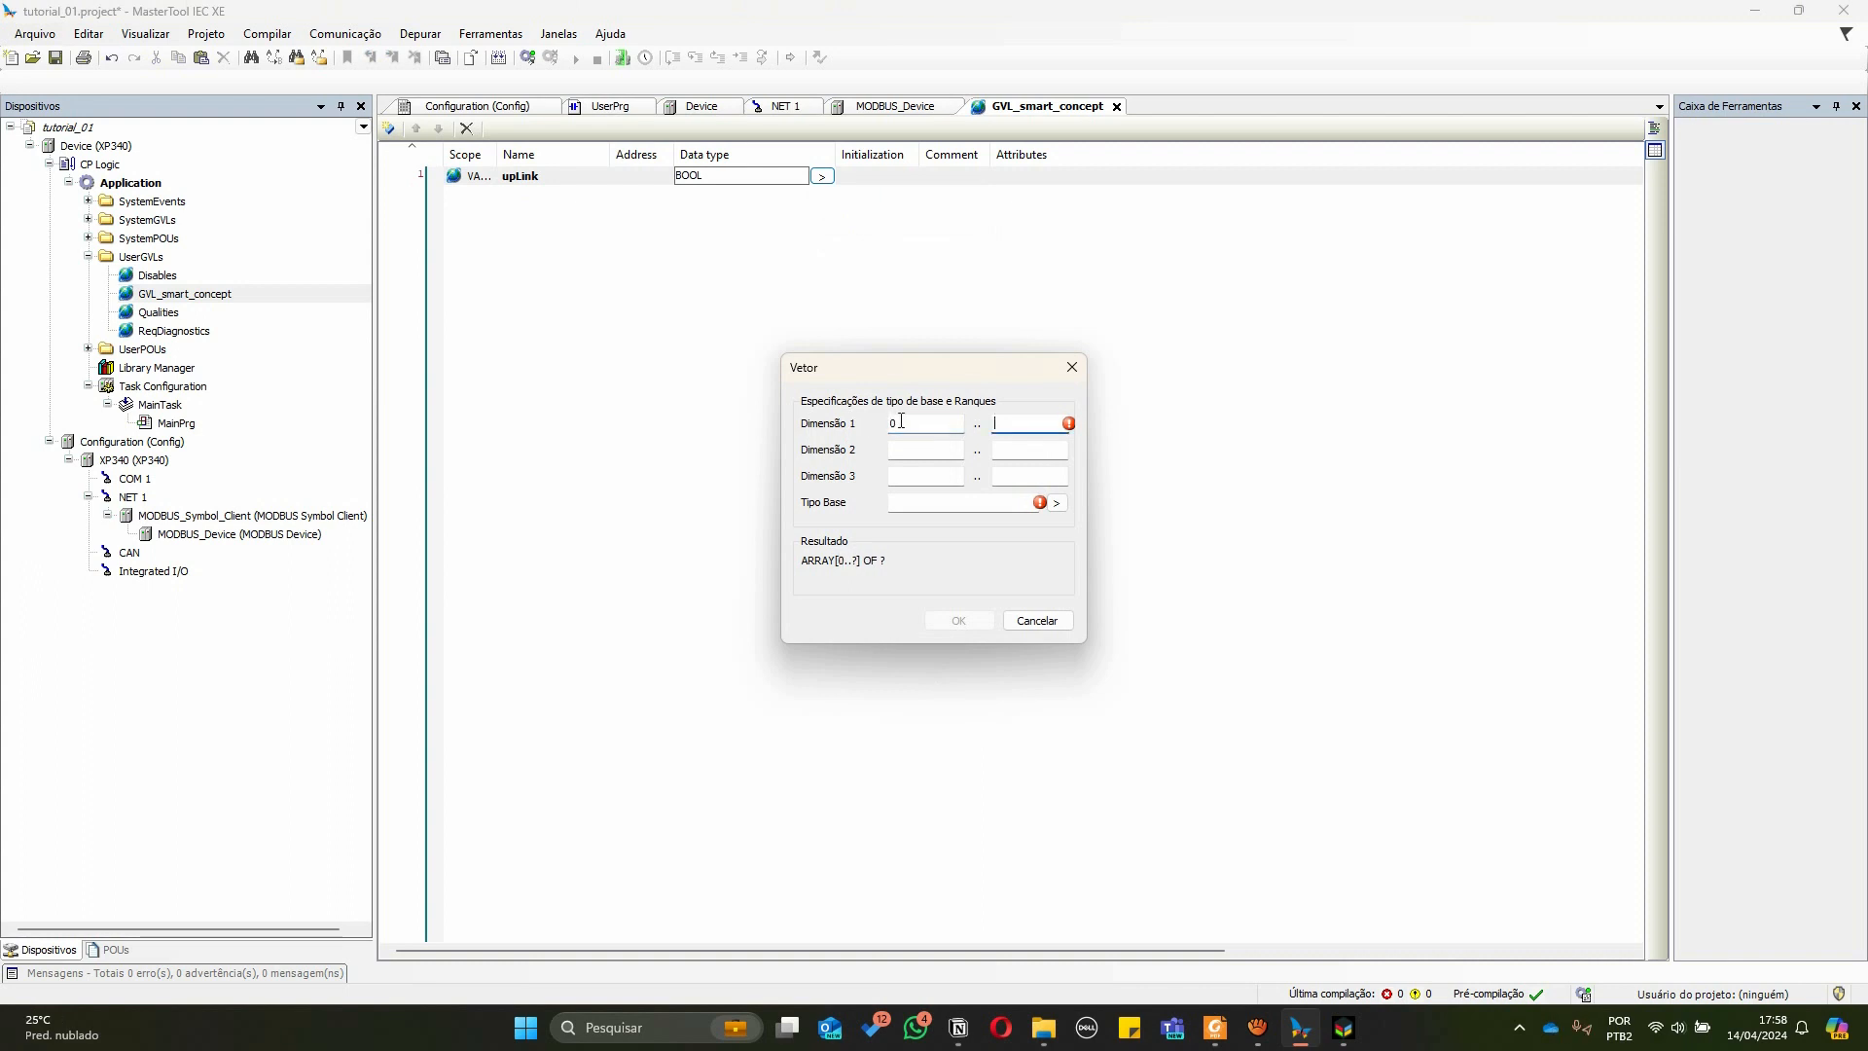
pyautogui.write('71')
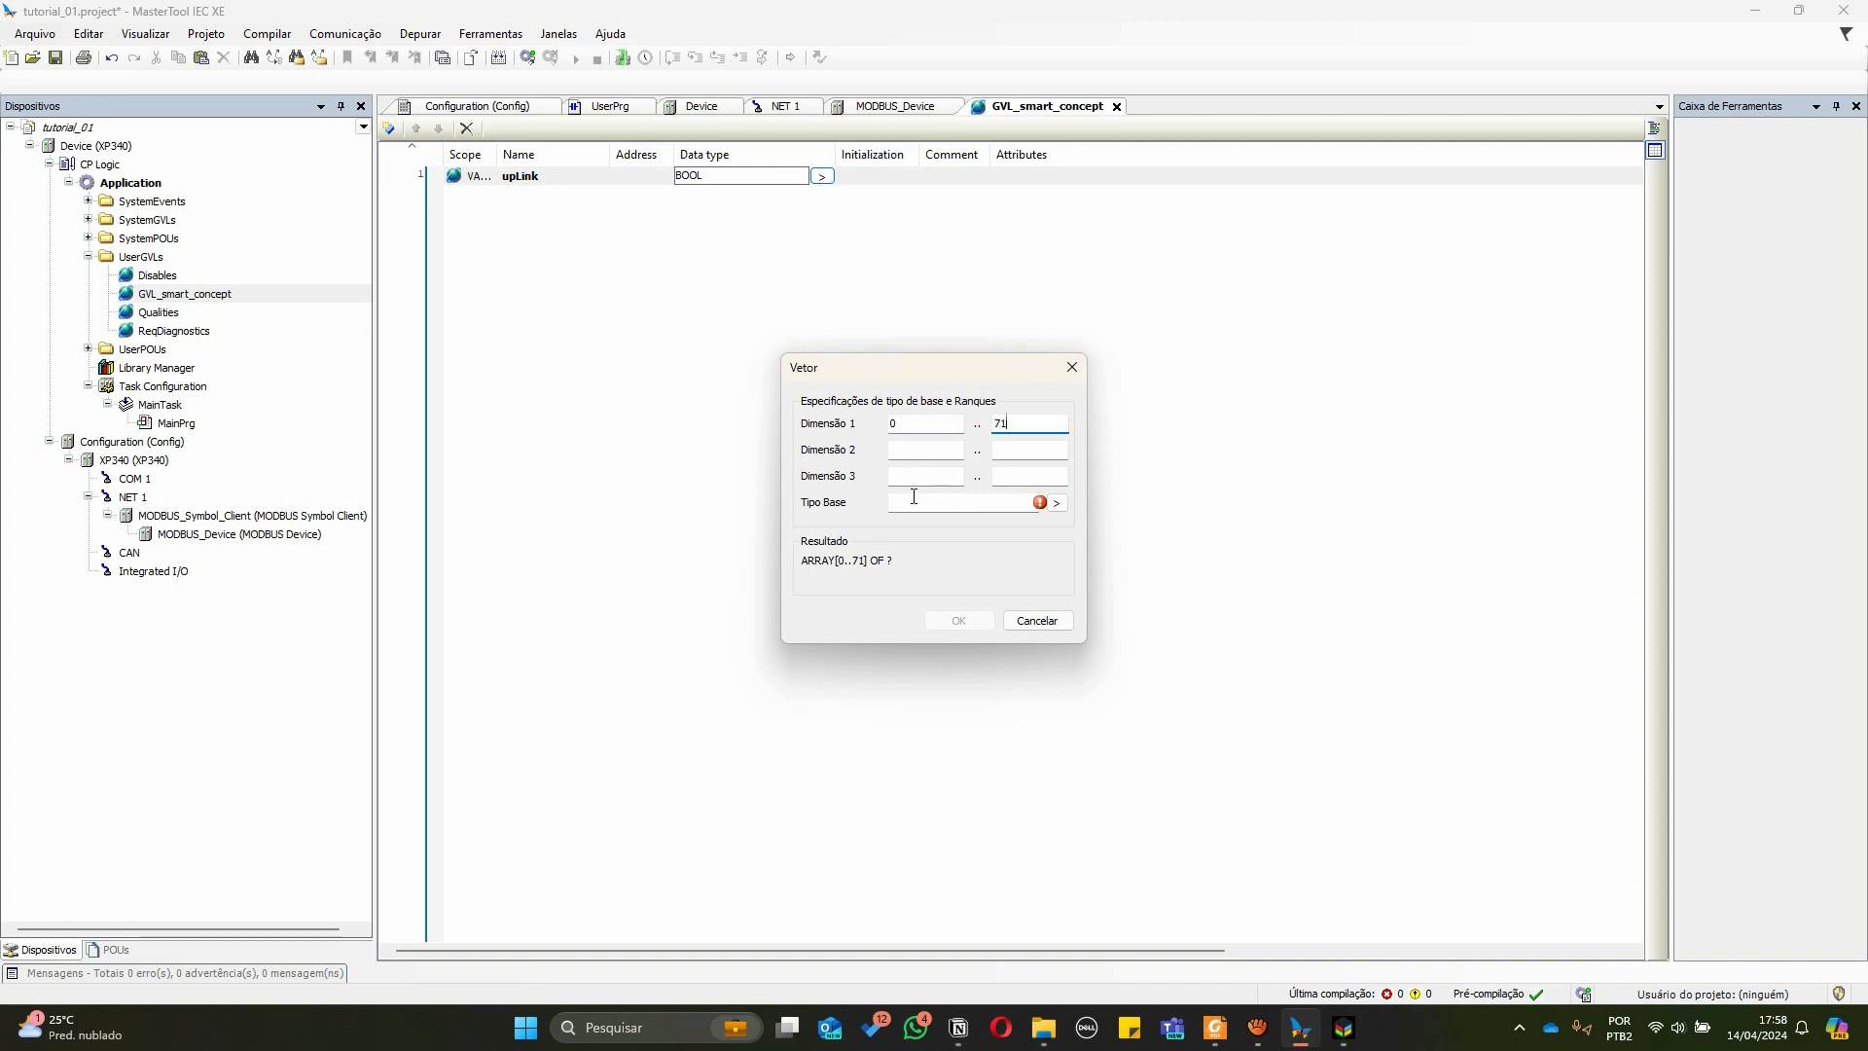
pyautogui.click(906, 513)
pyautogui.write('WORD')
pyautogui.click(940, 621)
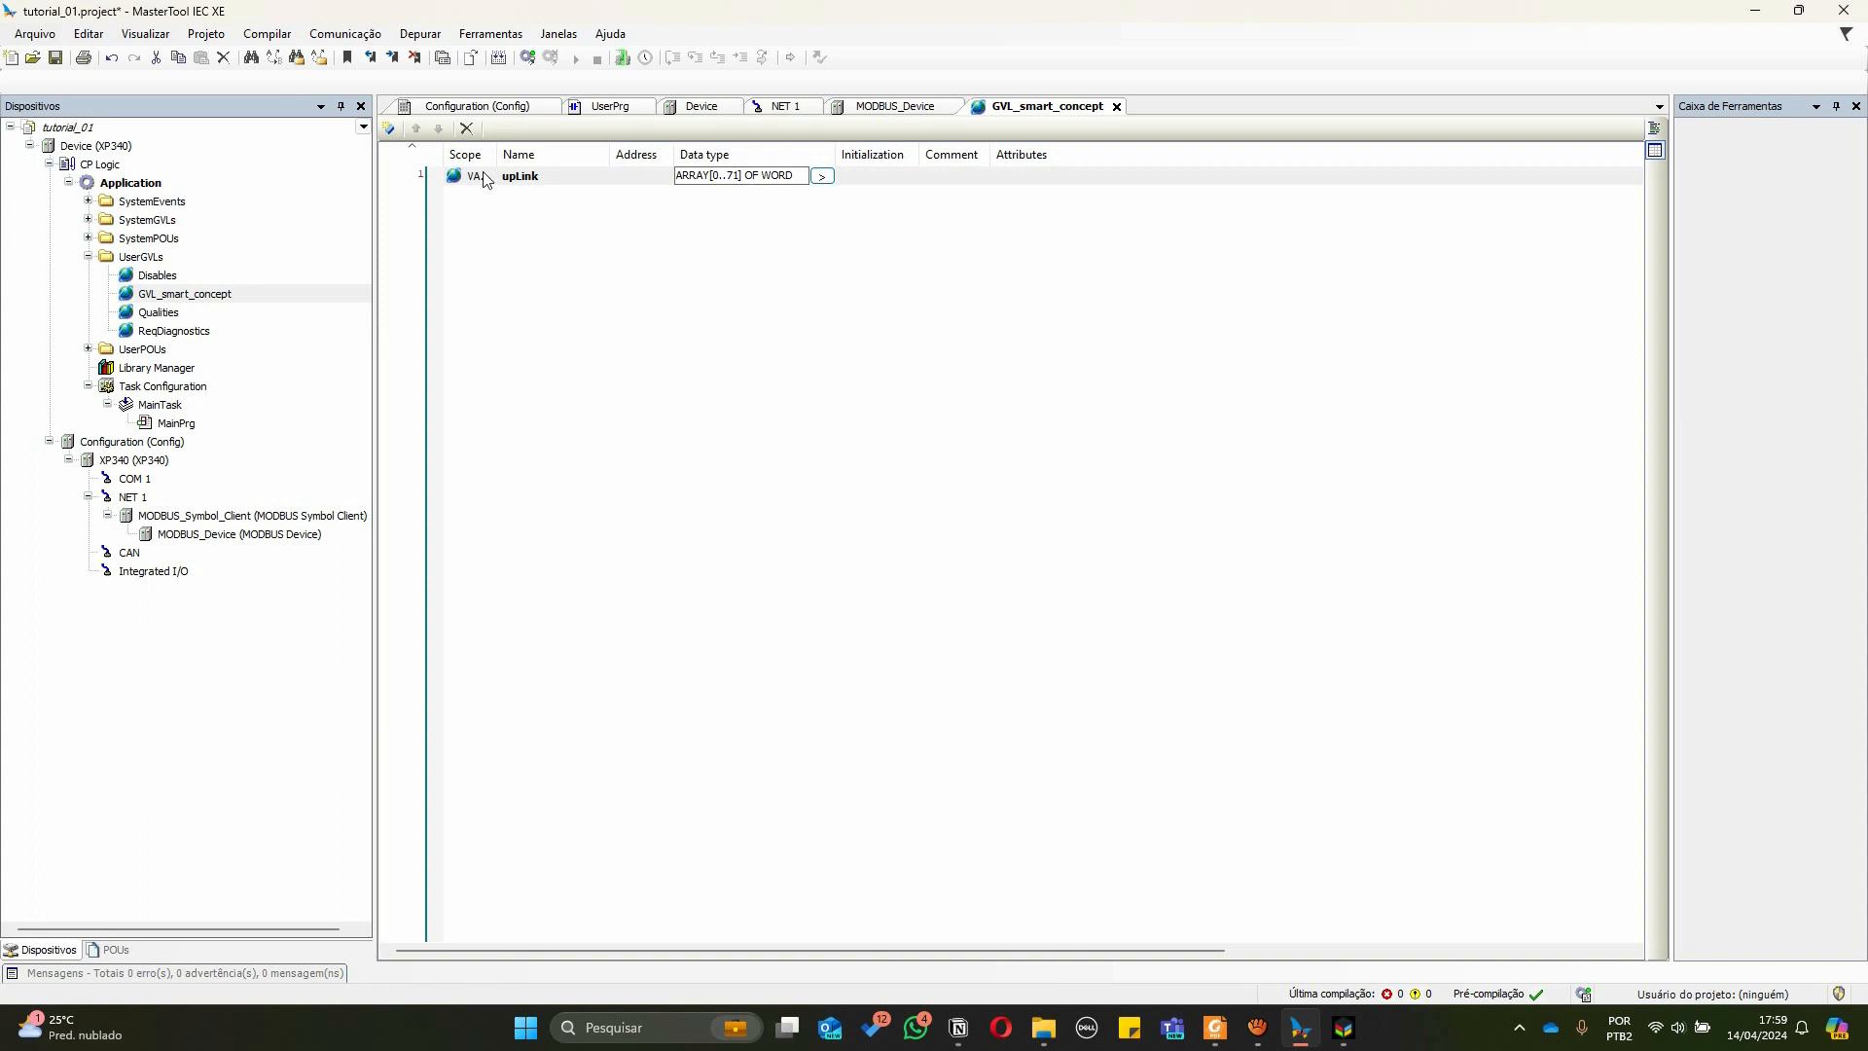
# Add another global variable to the list and name it downLink
pyautogui.click(391, 129)
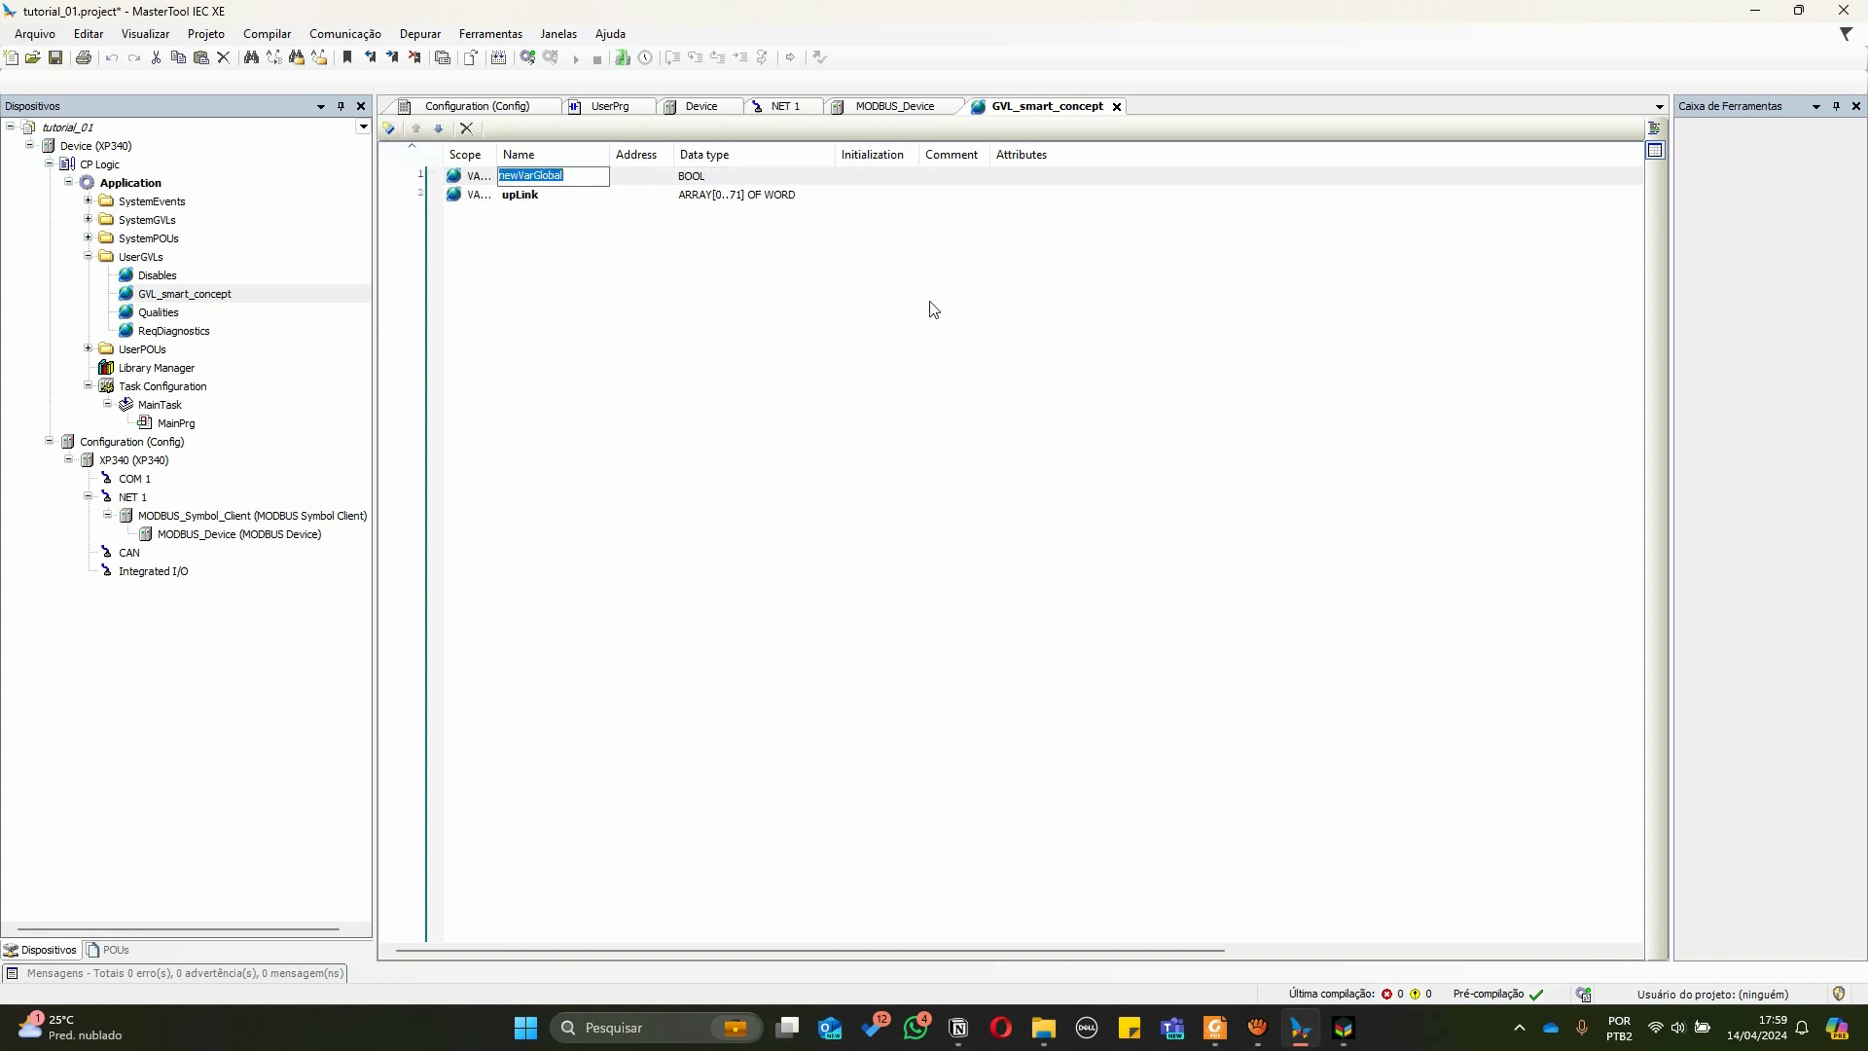
pyautogui.write('downLink')
# Set downLink's data type to ARRAY[0..71] OF WORD using the Array Wizard
pyautogui.click(814, 175)
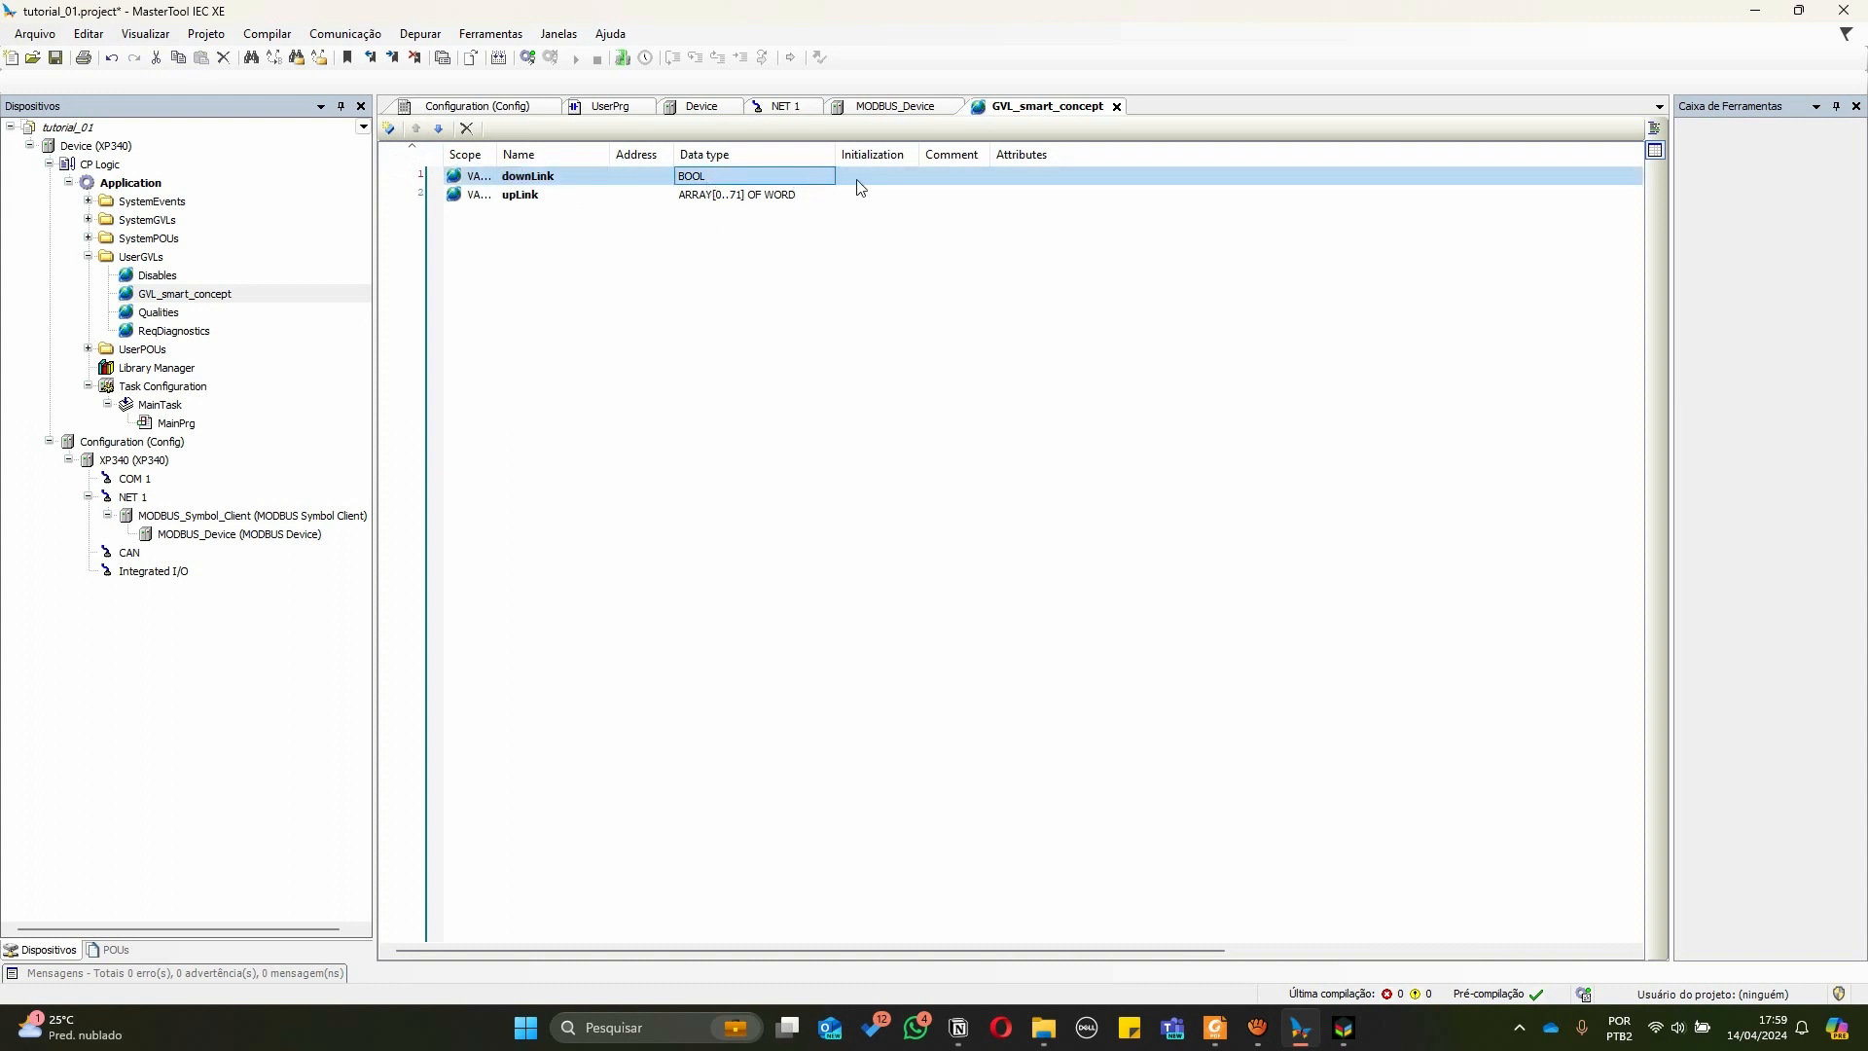
pyautogui.click(711, 179)
pyautogui.click(822, 176)
pyautogui.click(900, 218)
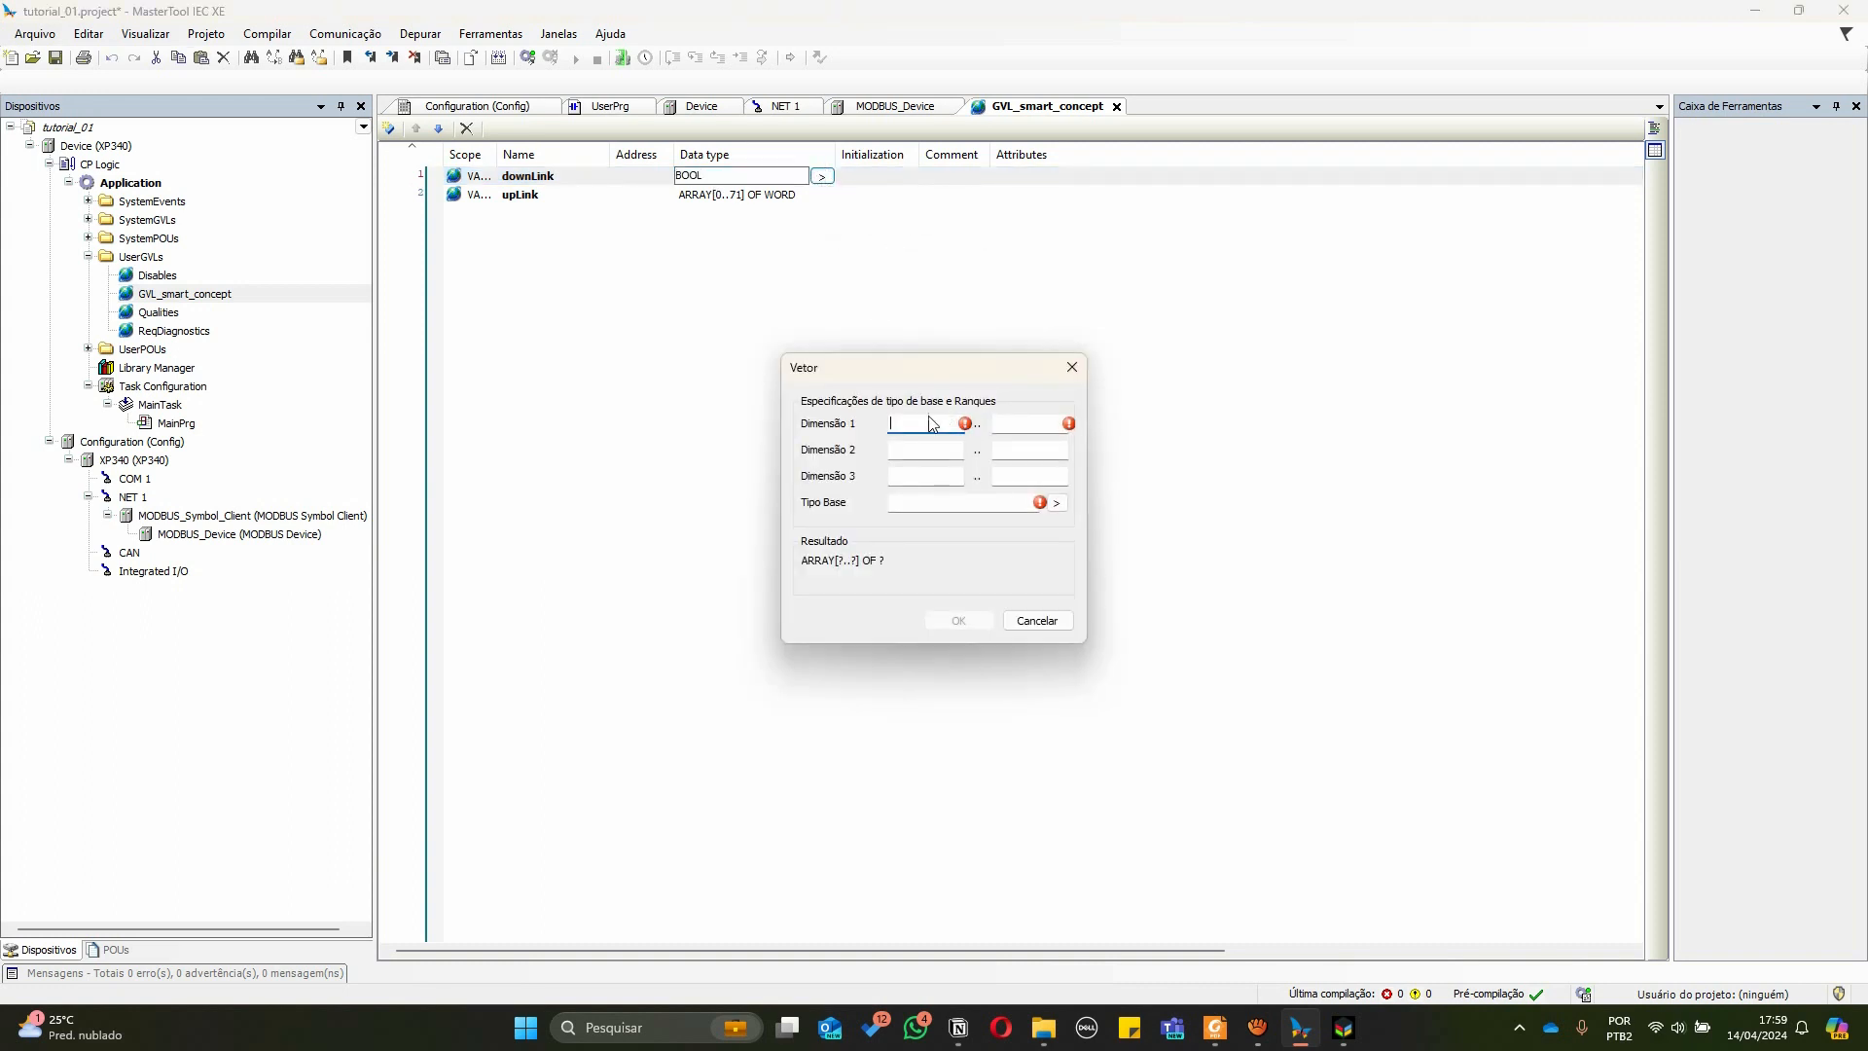
pyautogui.write('0')
pyautogui.press('Tab')
pyautogui.write('71')
pyautogui.click(937, 506)
pyautogui.write('W')
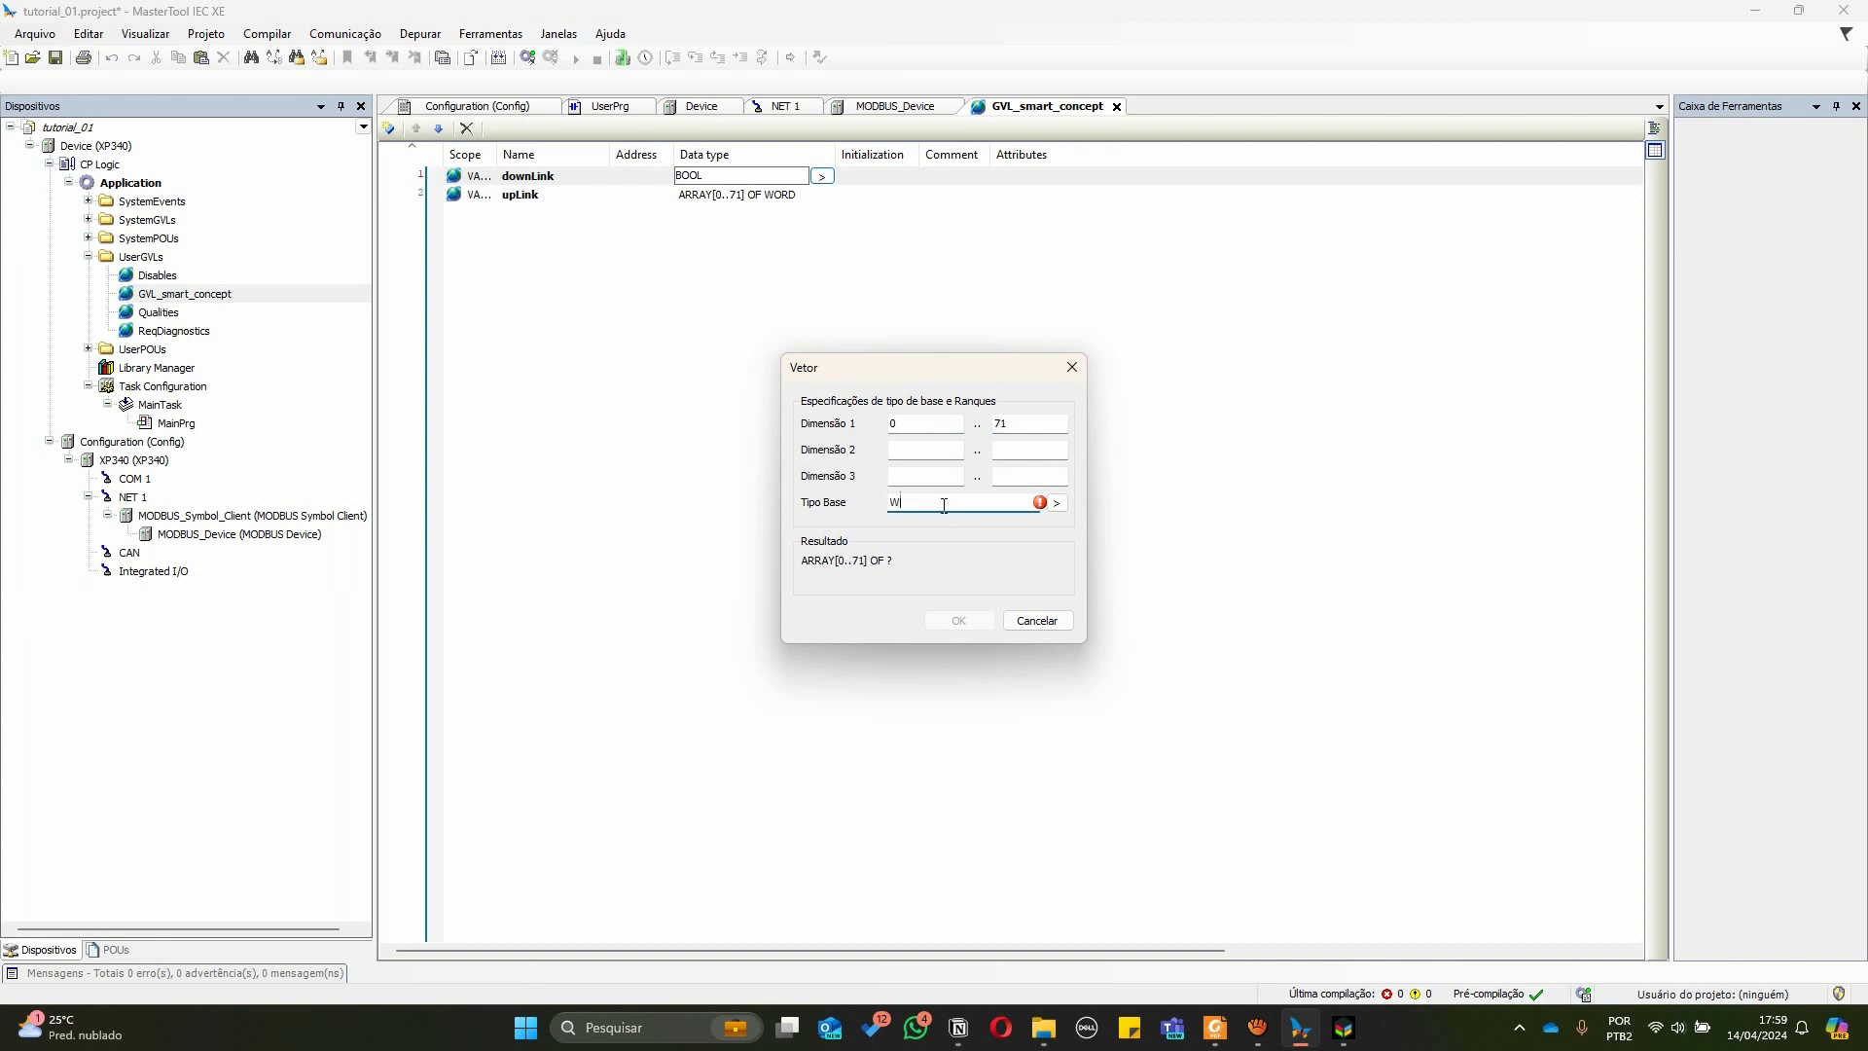
pyautogui.write('ORD')
pyautogui.click(960, 620)
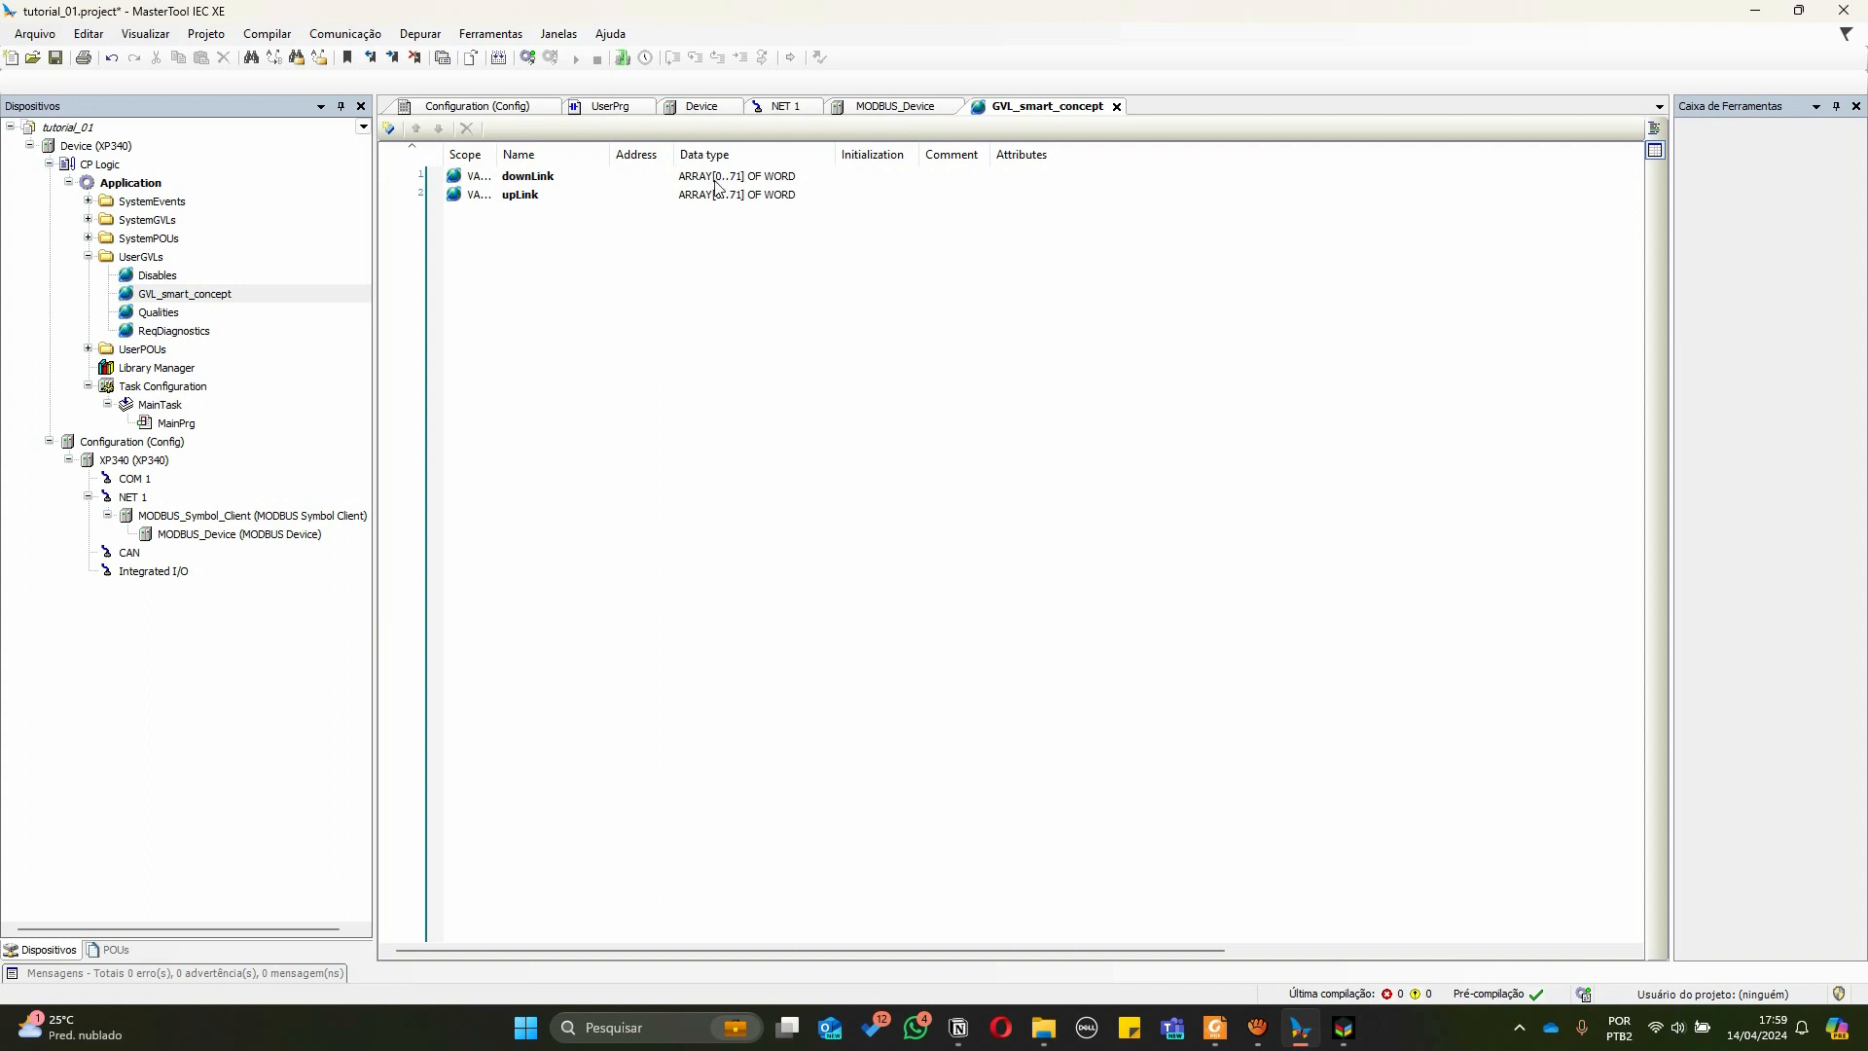
# In the MODBUS_Device mappings, add a mapping whose value variable is upLink from GVL_smart_concept
pyautogui.click(870, 109)
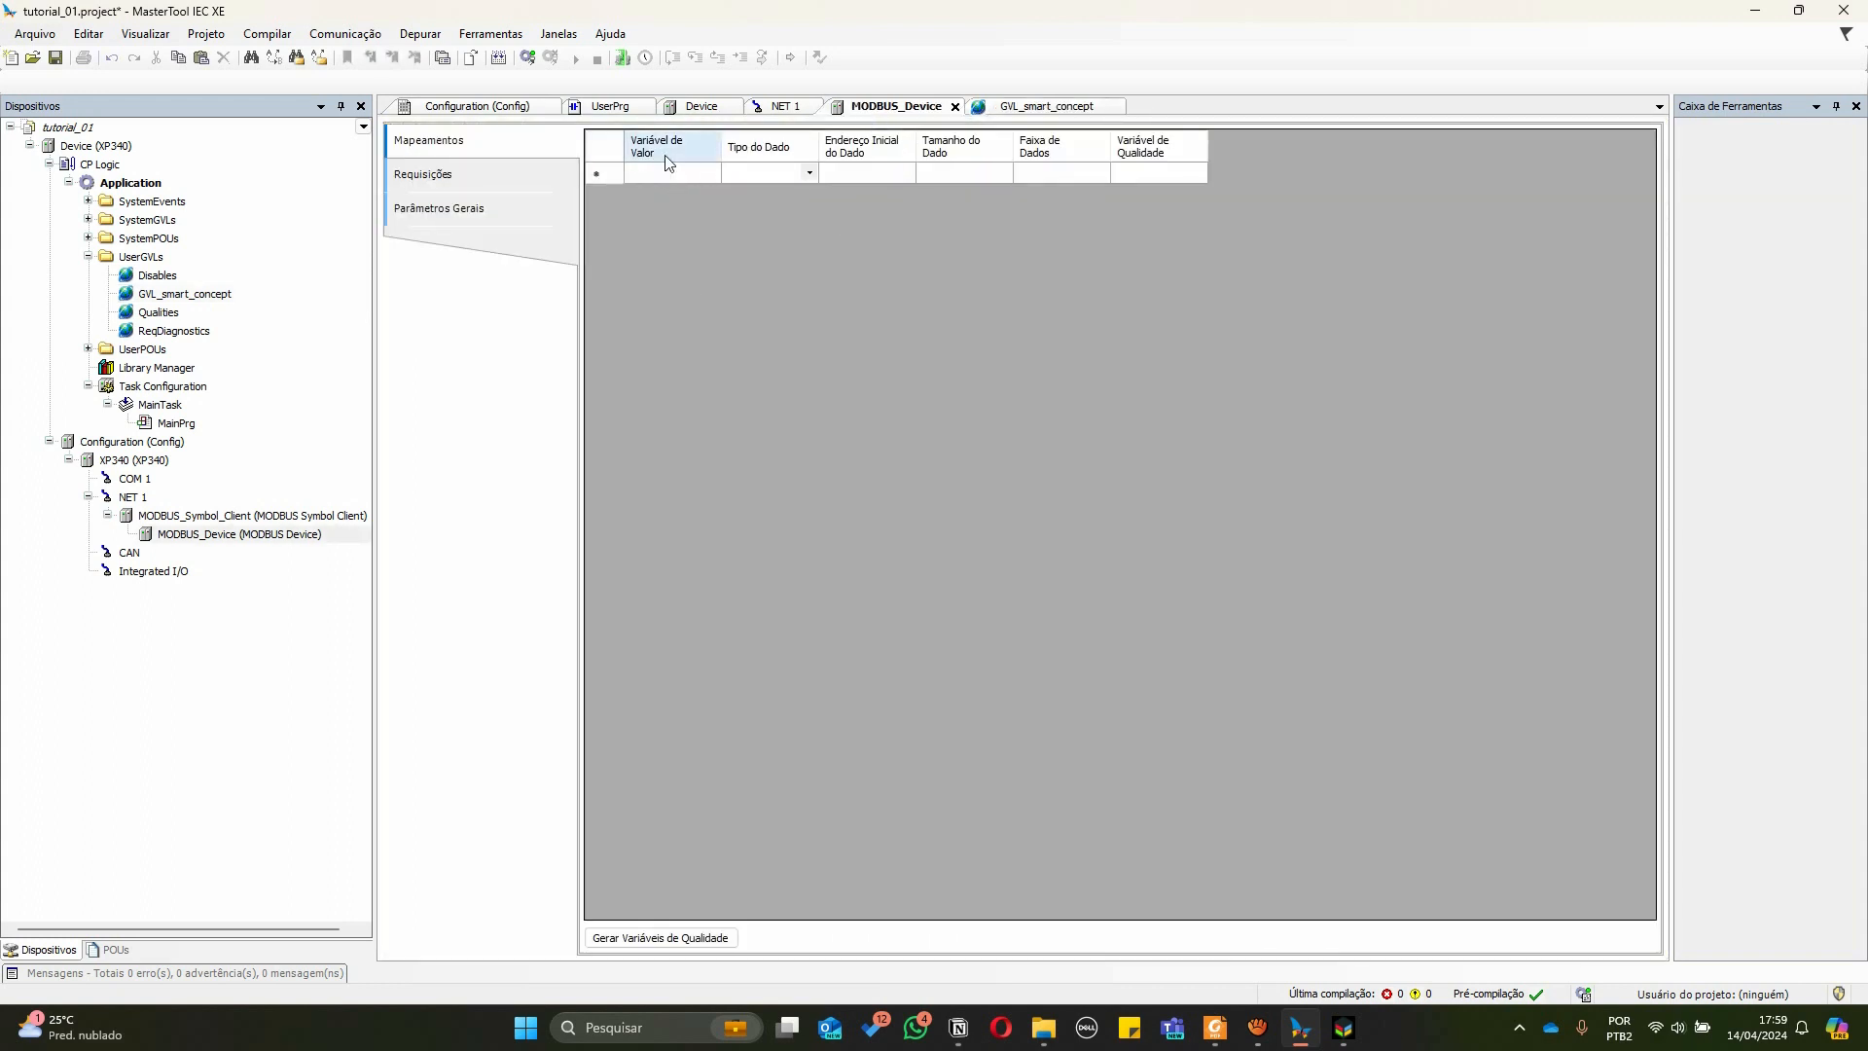
pyautogui.moveTo(721, 144)
pyautogui.mouseDown()
pyautogui.moveTo(796, 144)
pyautogui.moveTo(749, 146)
pyautogui.mouseUp()
pyautogui.click(716, 177)
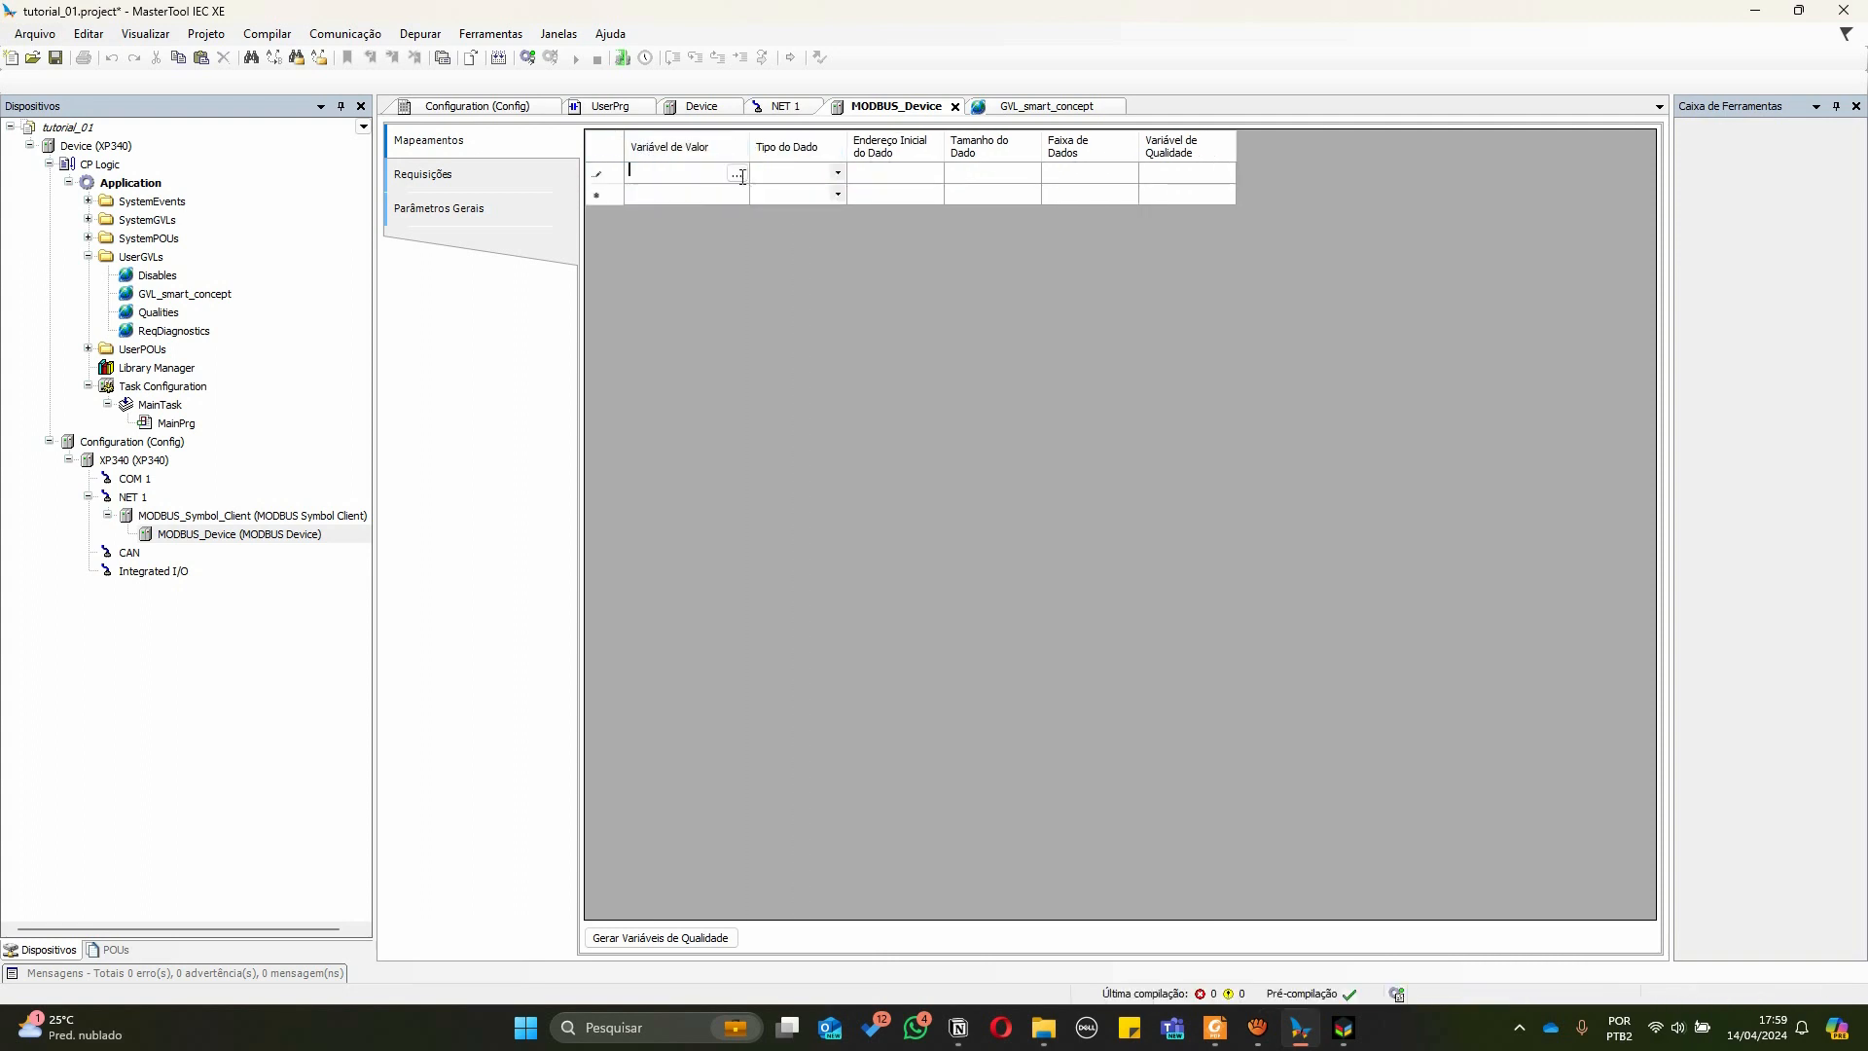
pyautogui.click(737, 174)
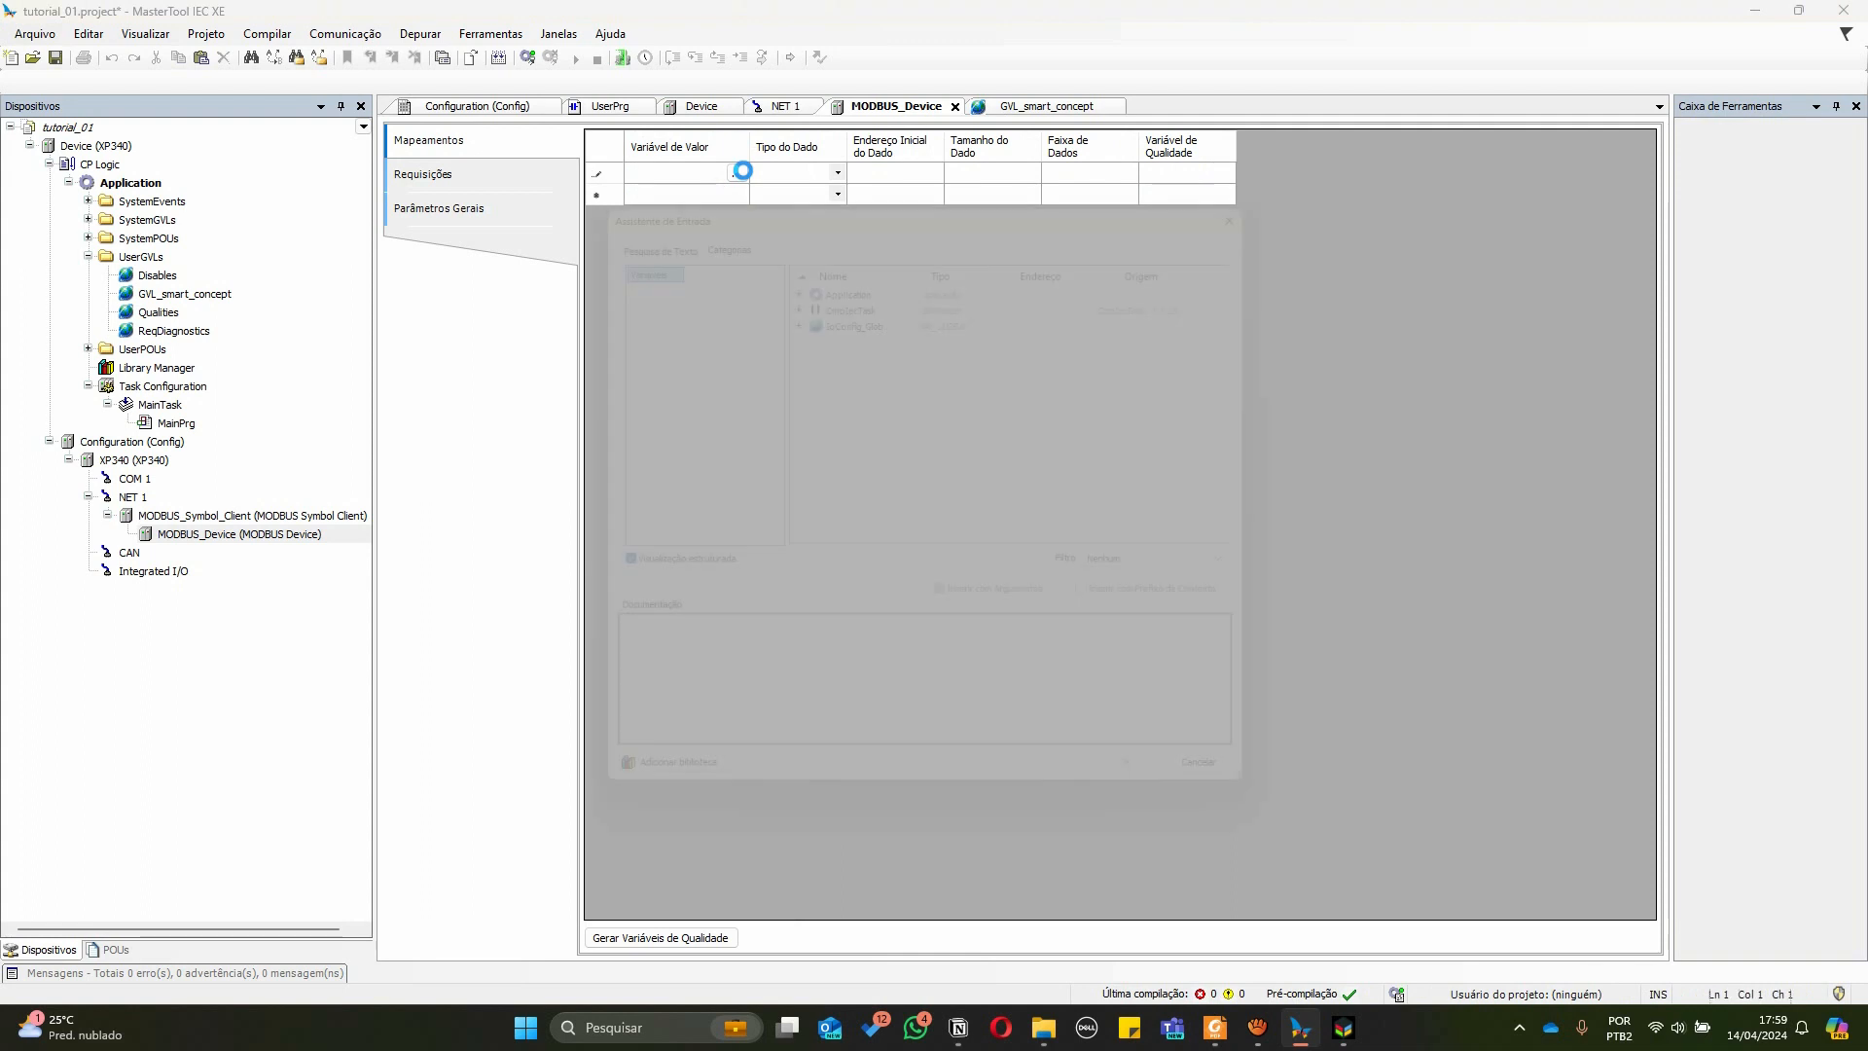
pyautogui.click(787, 267)
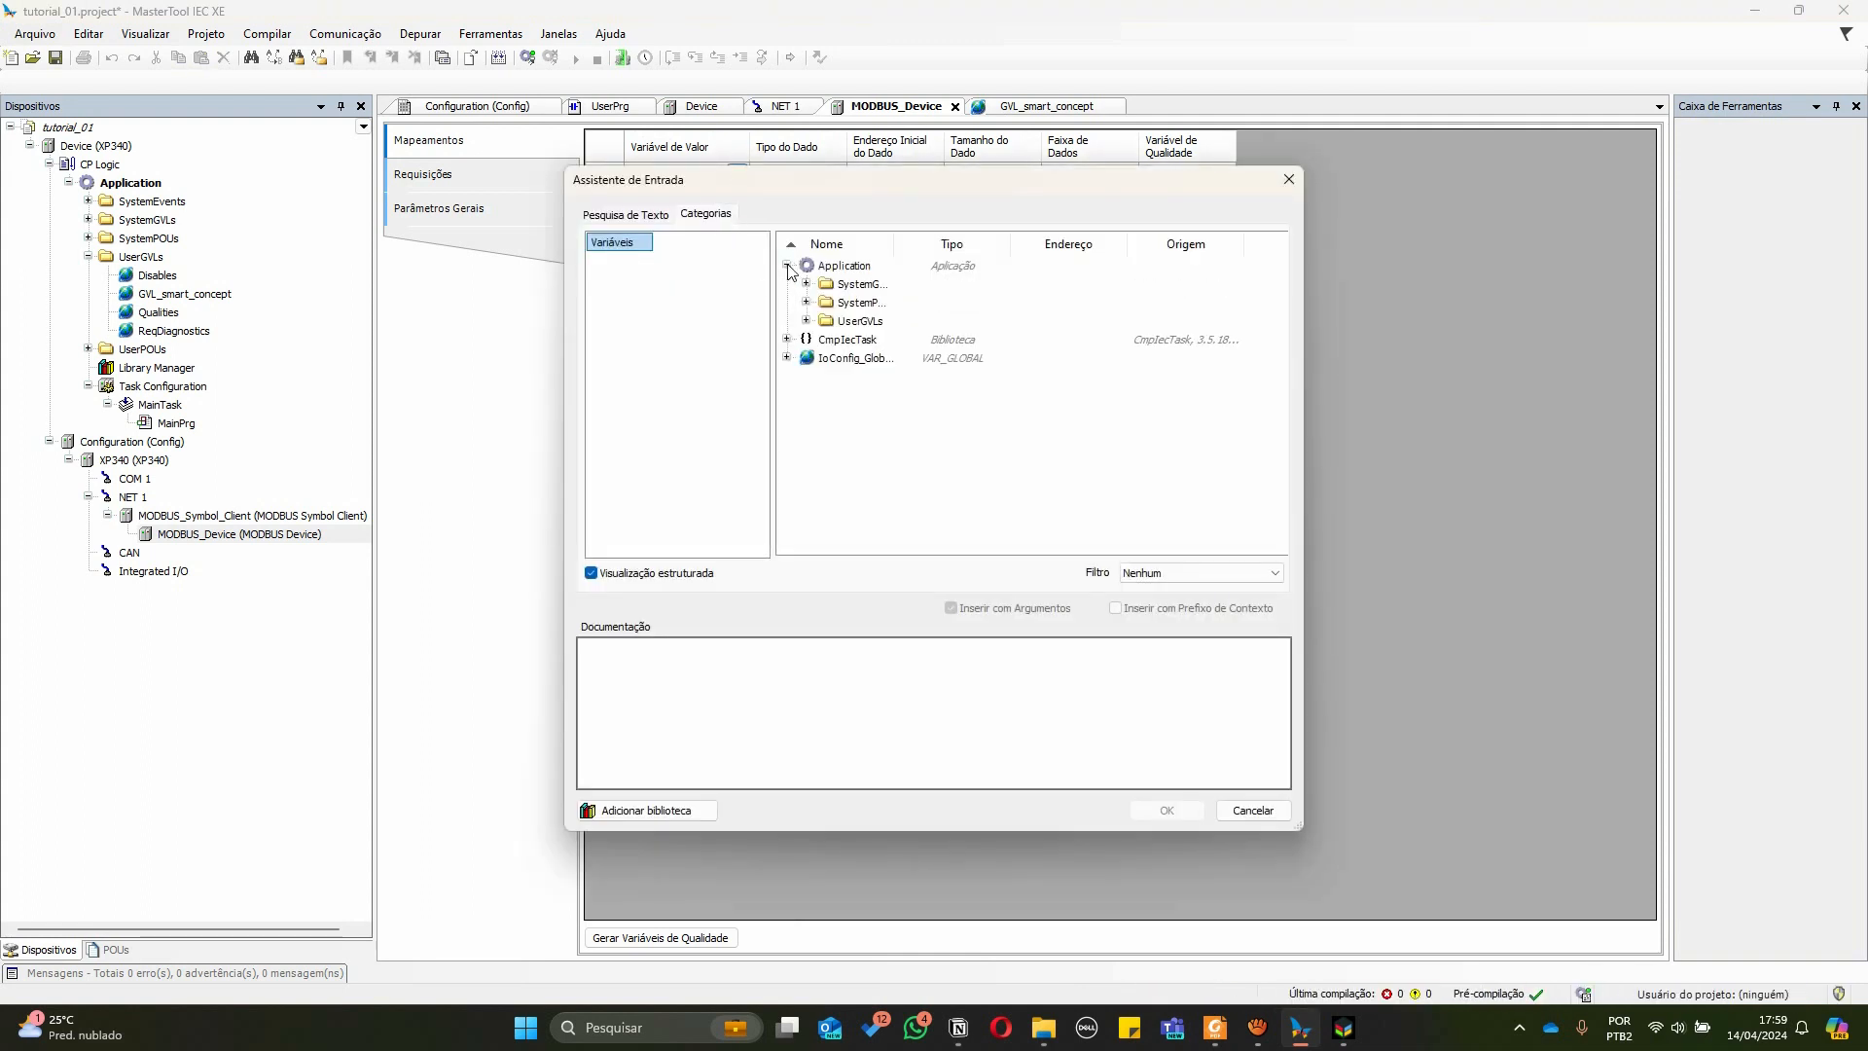
pyautogui.click(807, 321)
pyautogui.click(825, 340)
pyautogui.moveTo(893, 244); pyautogui.dragTo(1000, 243)
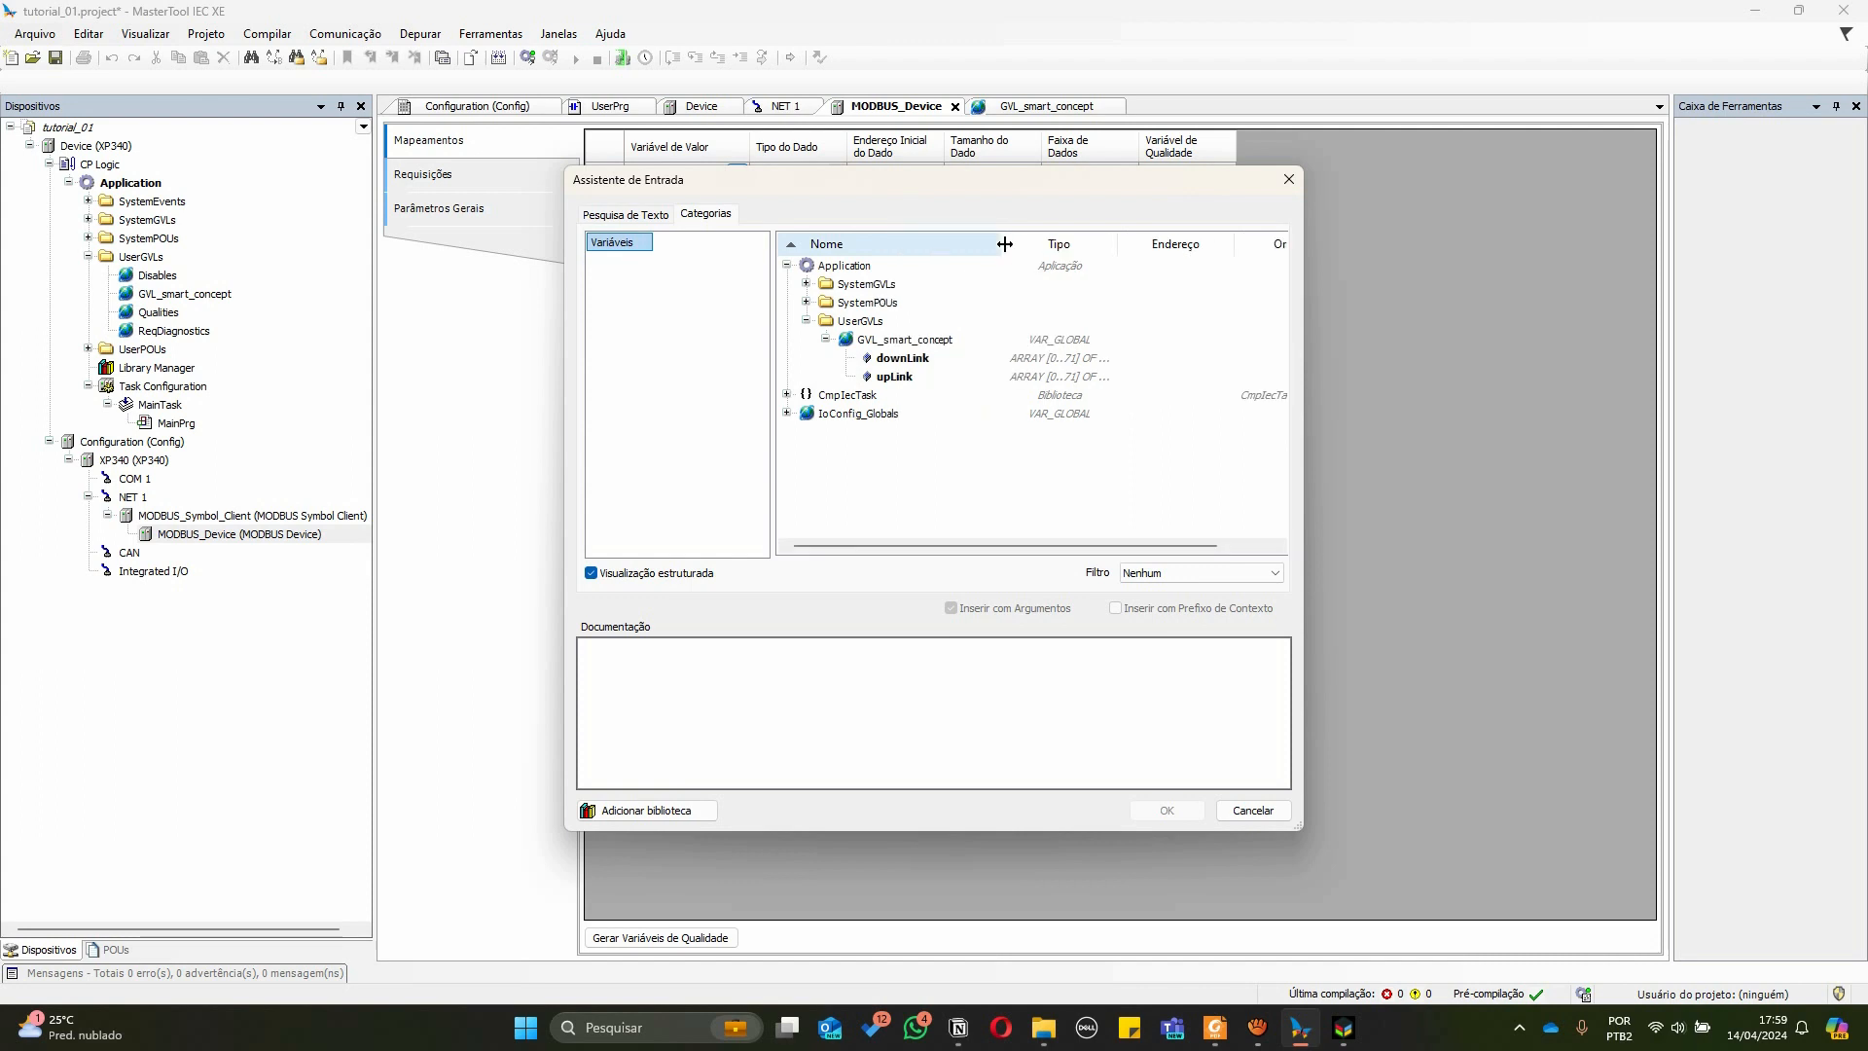
pyautogui.click(881, 340)
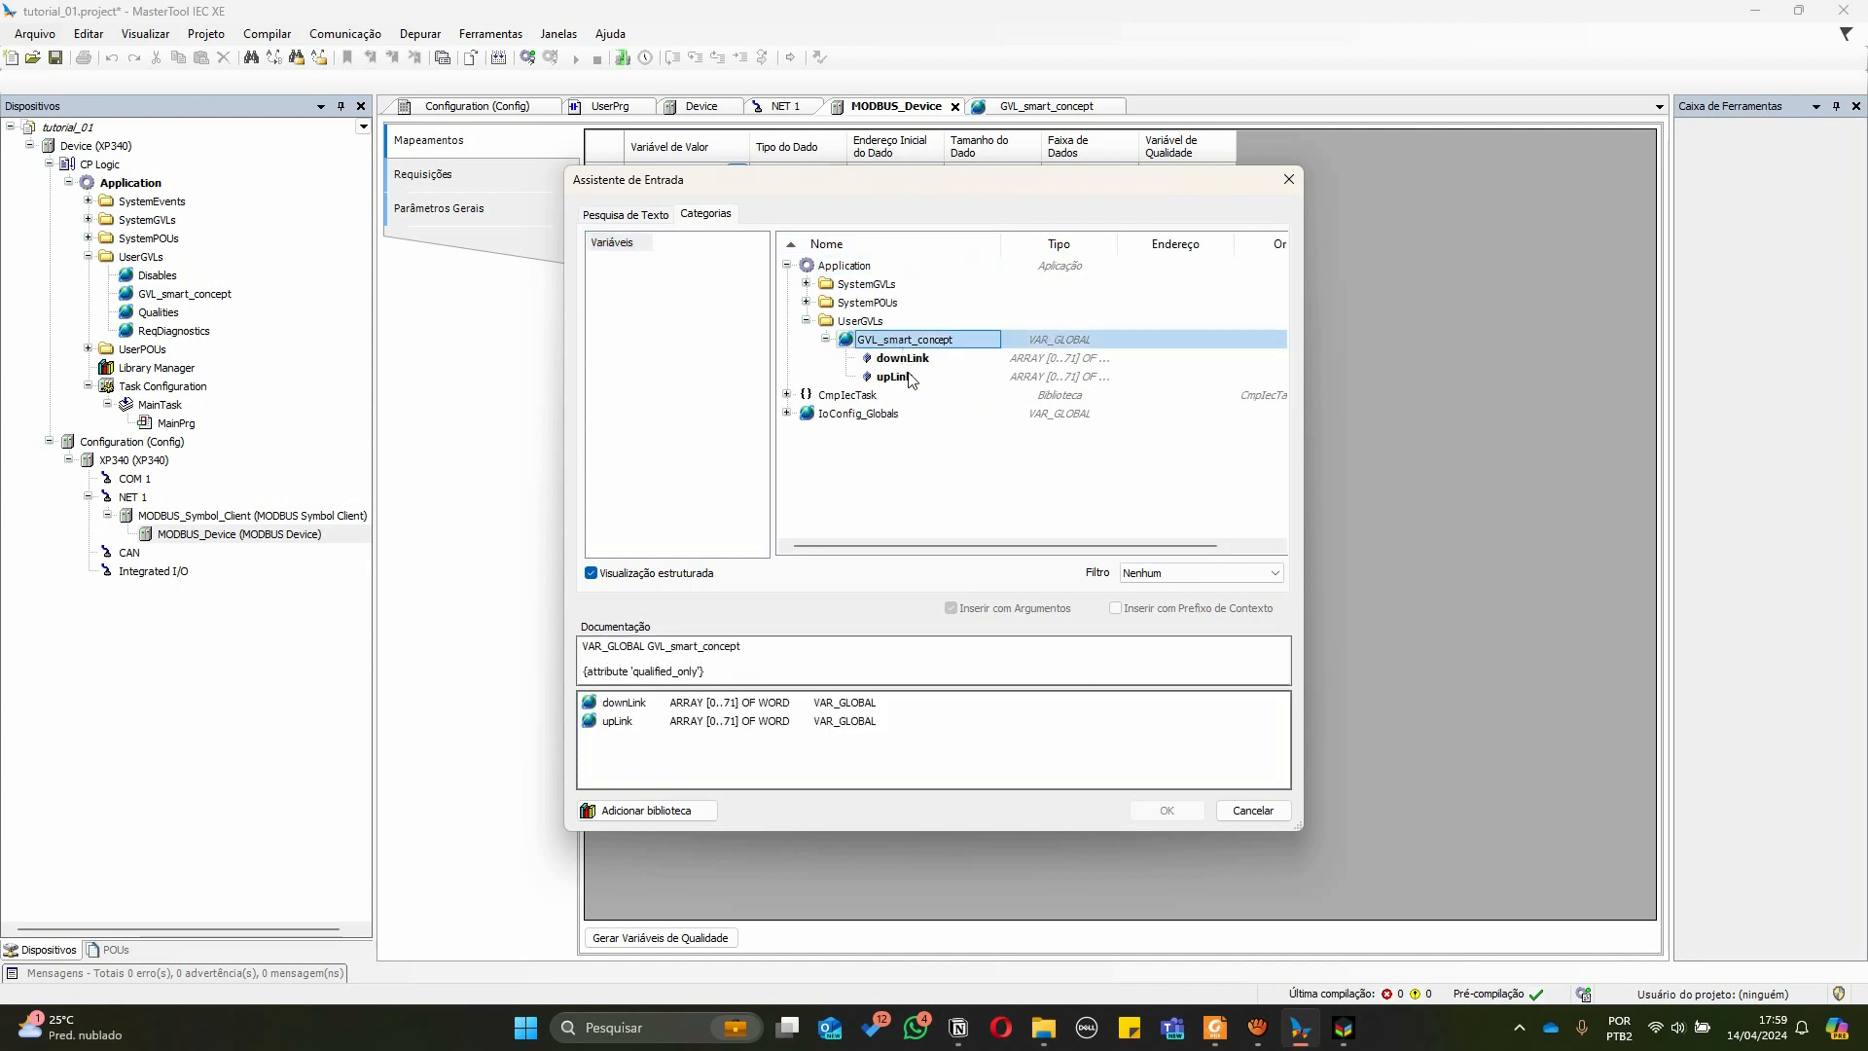
pyautogui.click(893, 377)
pyautogui.click(1167, 809)
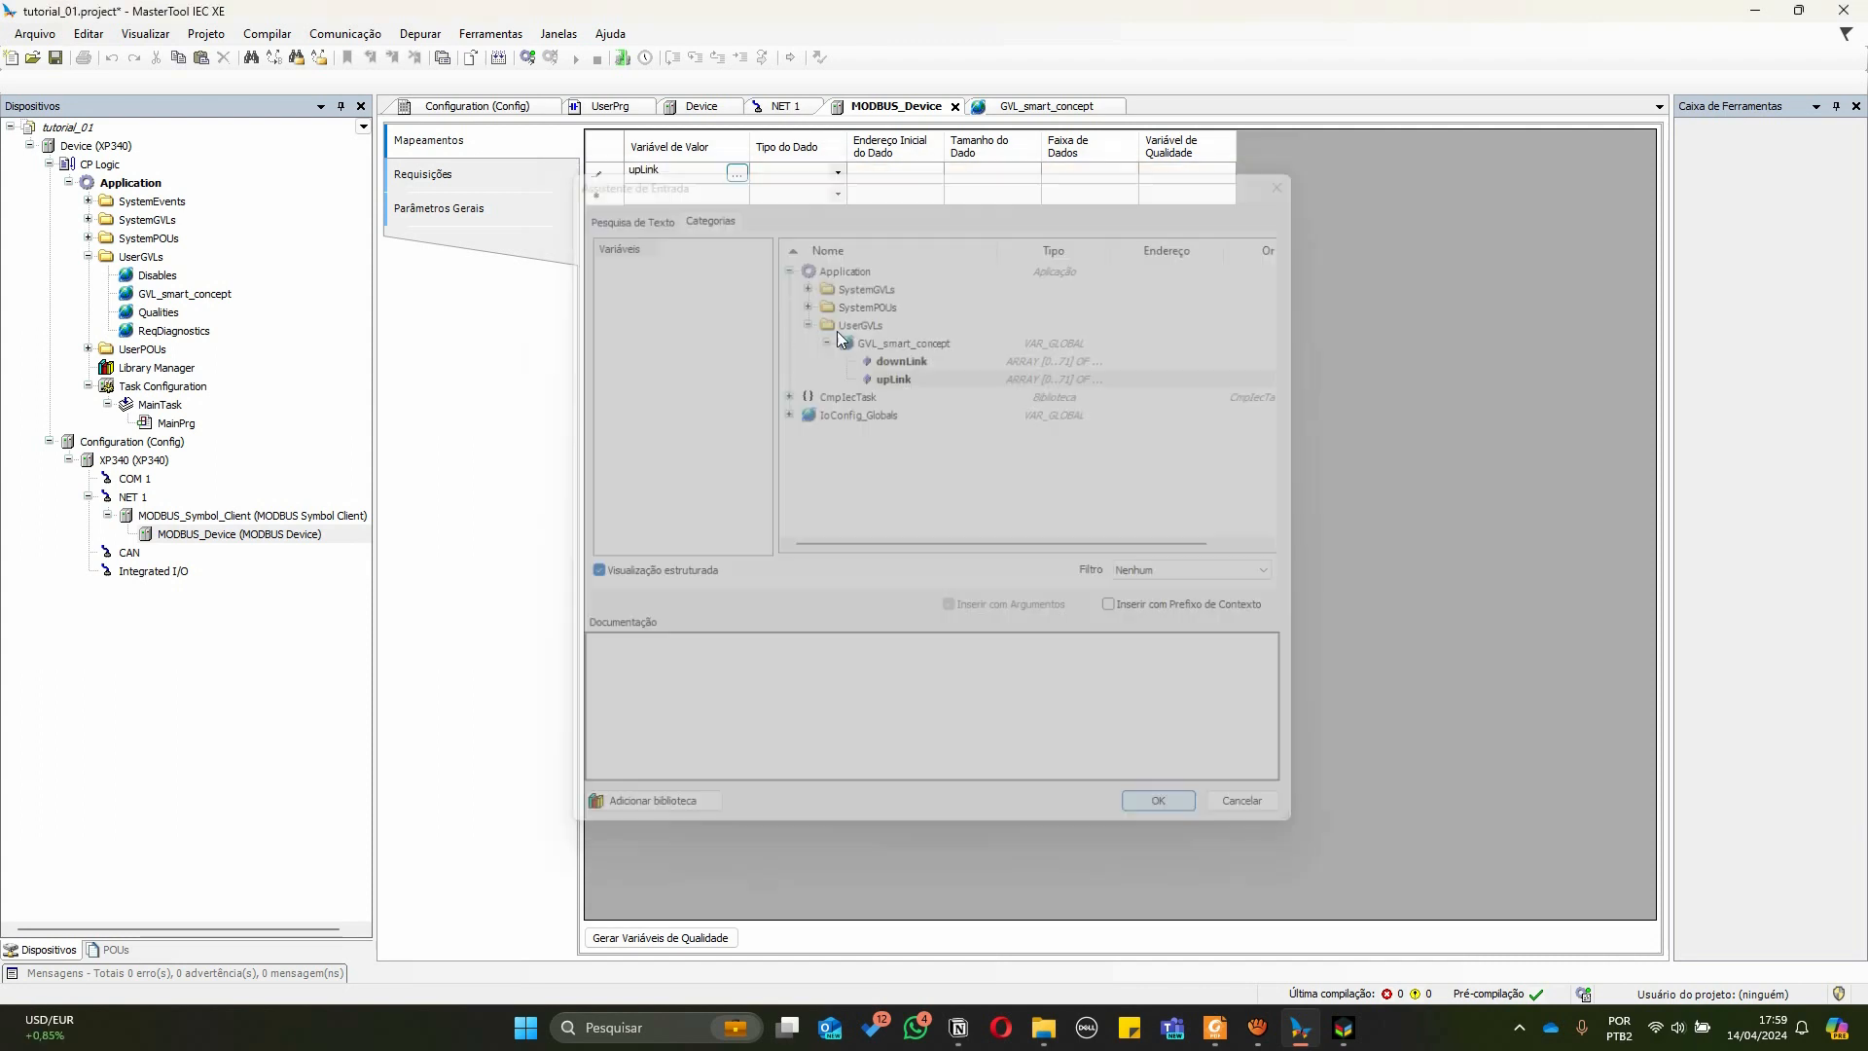
# Set the upLink mapping's data type to Holding Register - Read with data start address 1
pyautogui.click(838, 169)
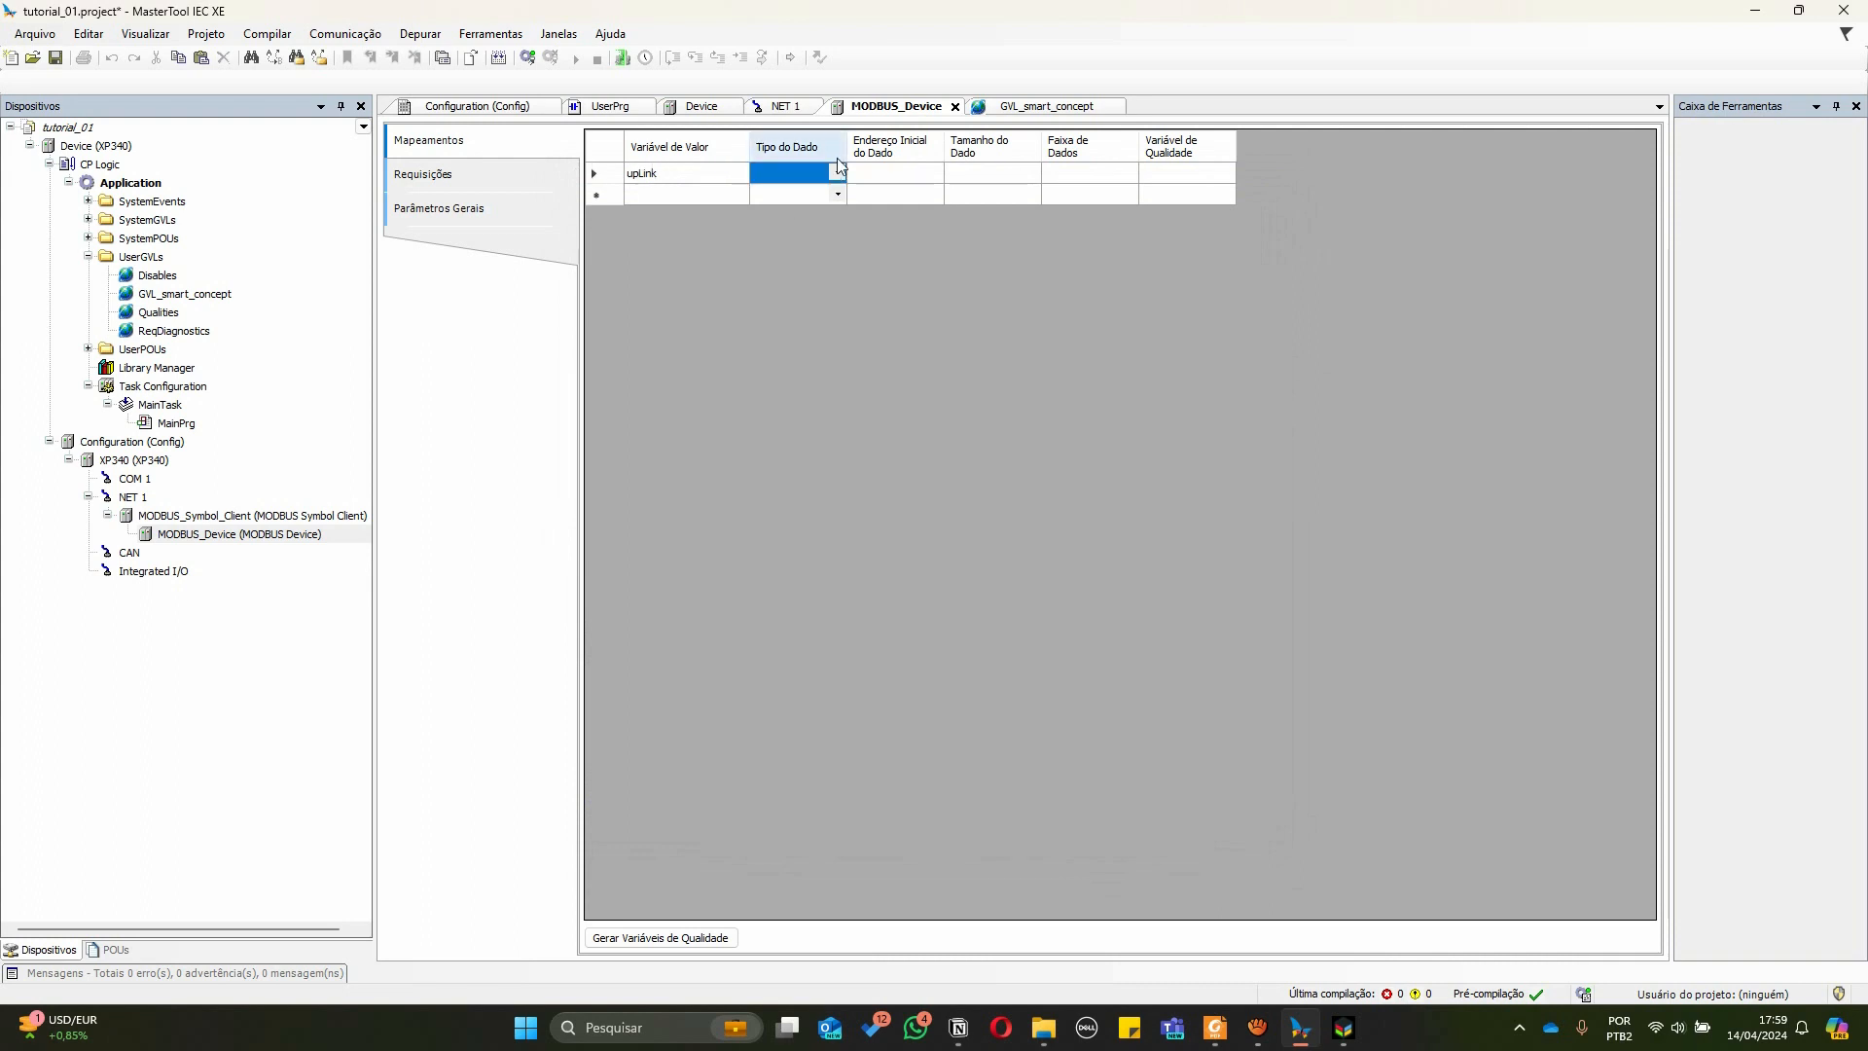
pyautogui.click(837, 168)
pyautogui.click(838, 172)
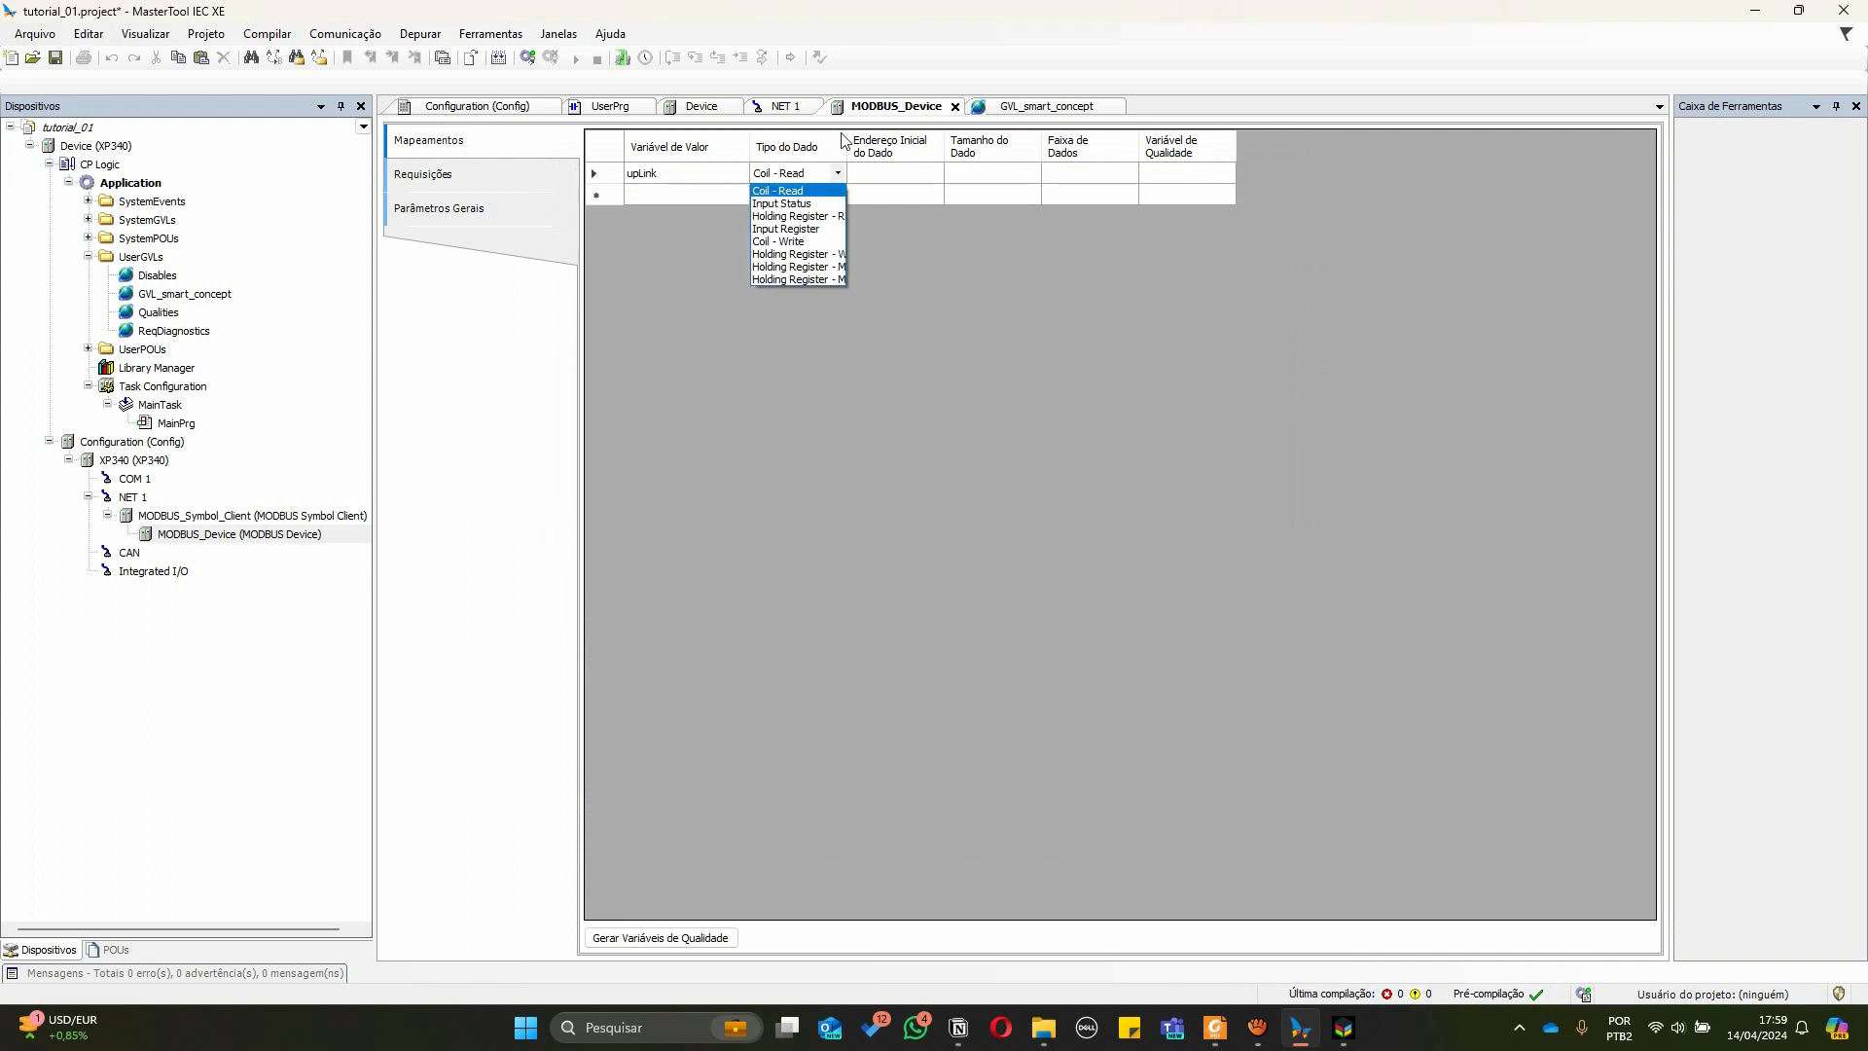
pyautogui.click(846, 141)
pyautogui.moveTo(846, 141); pyautogui.dragTo(891, 139)
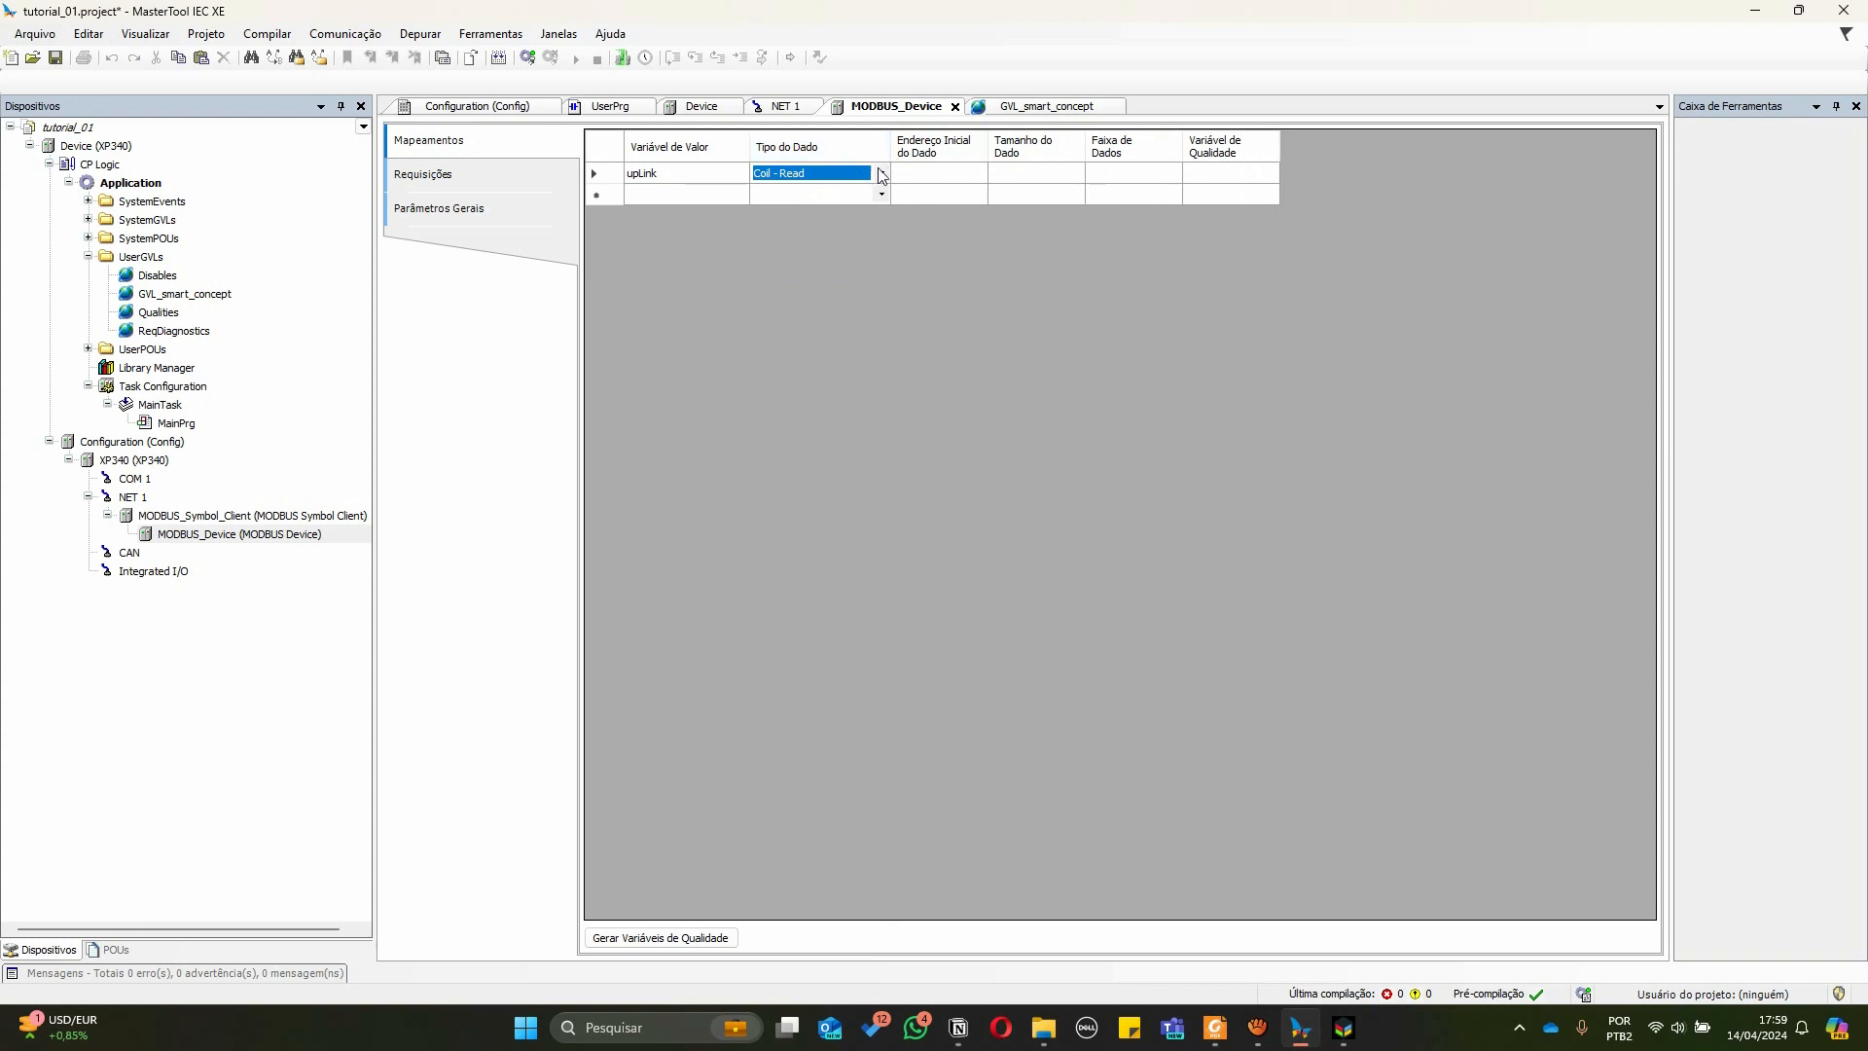
pyautogui.click(881, 173)
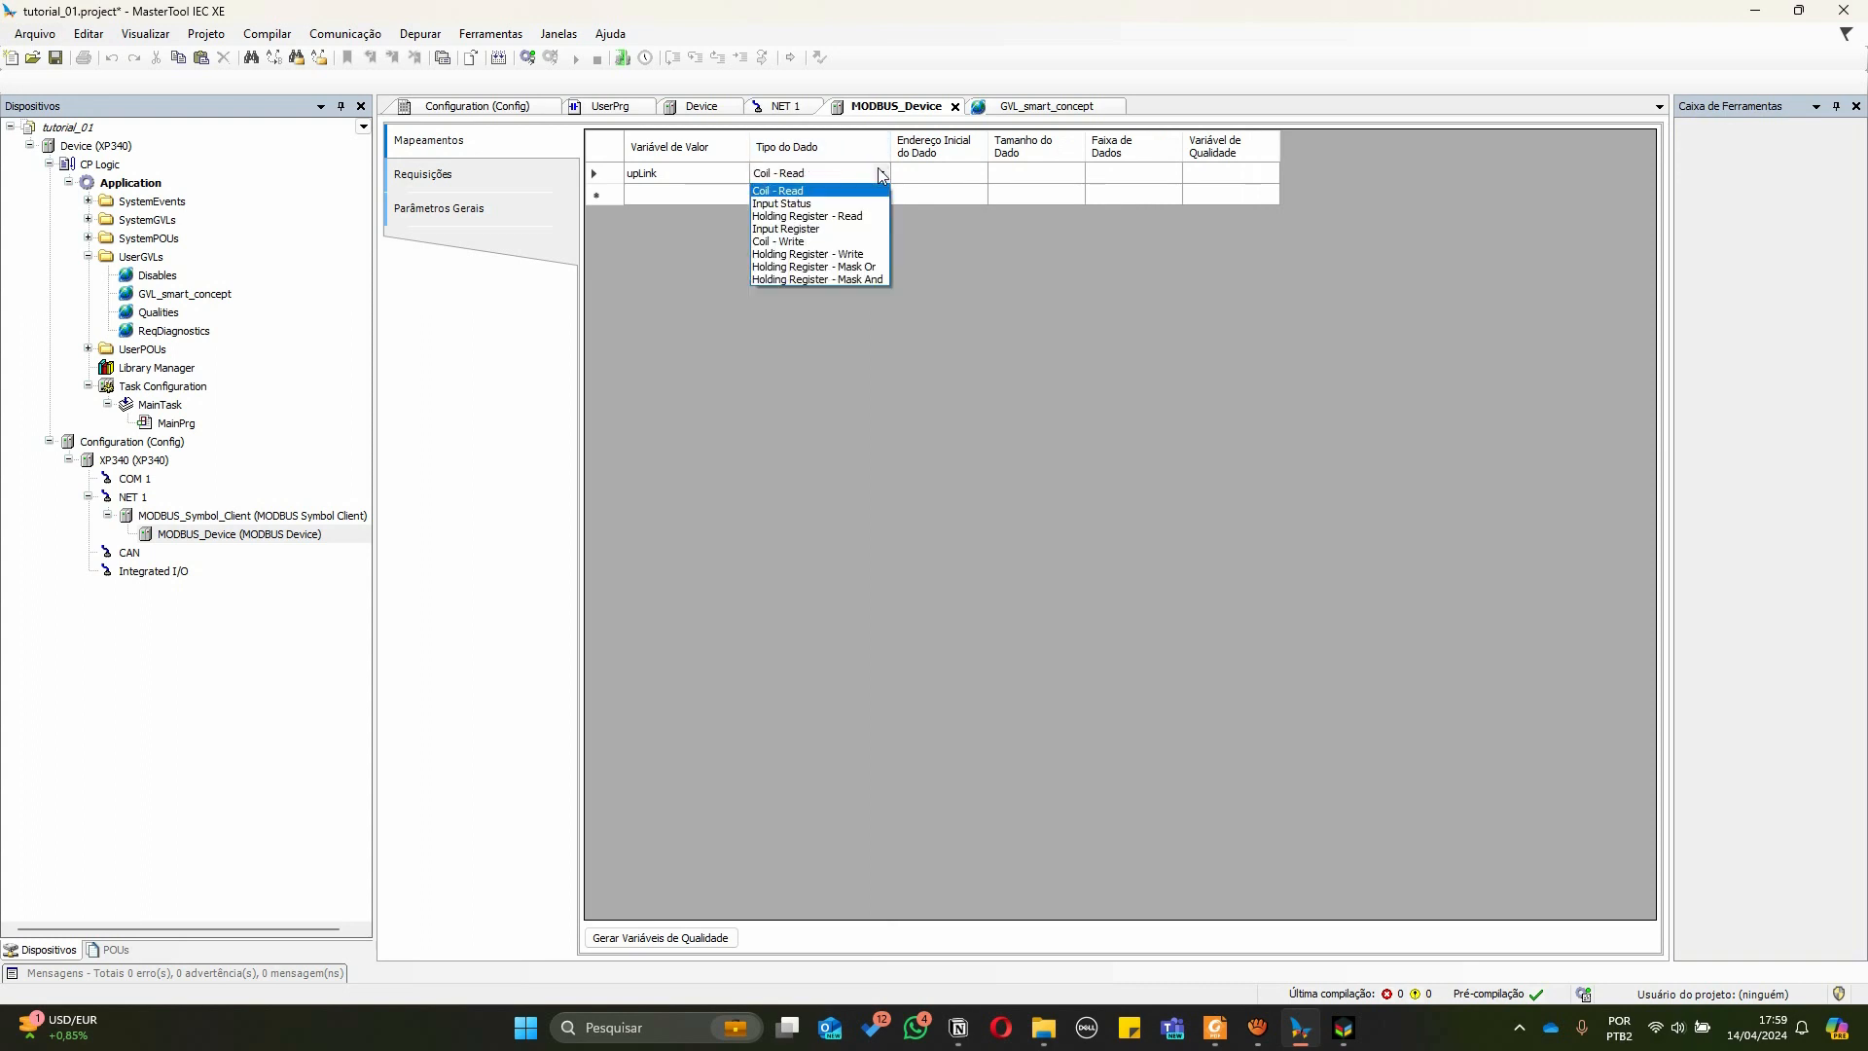
pyautogui.click(808, 216)
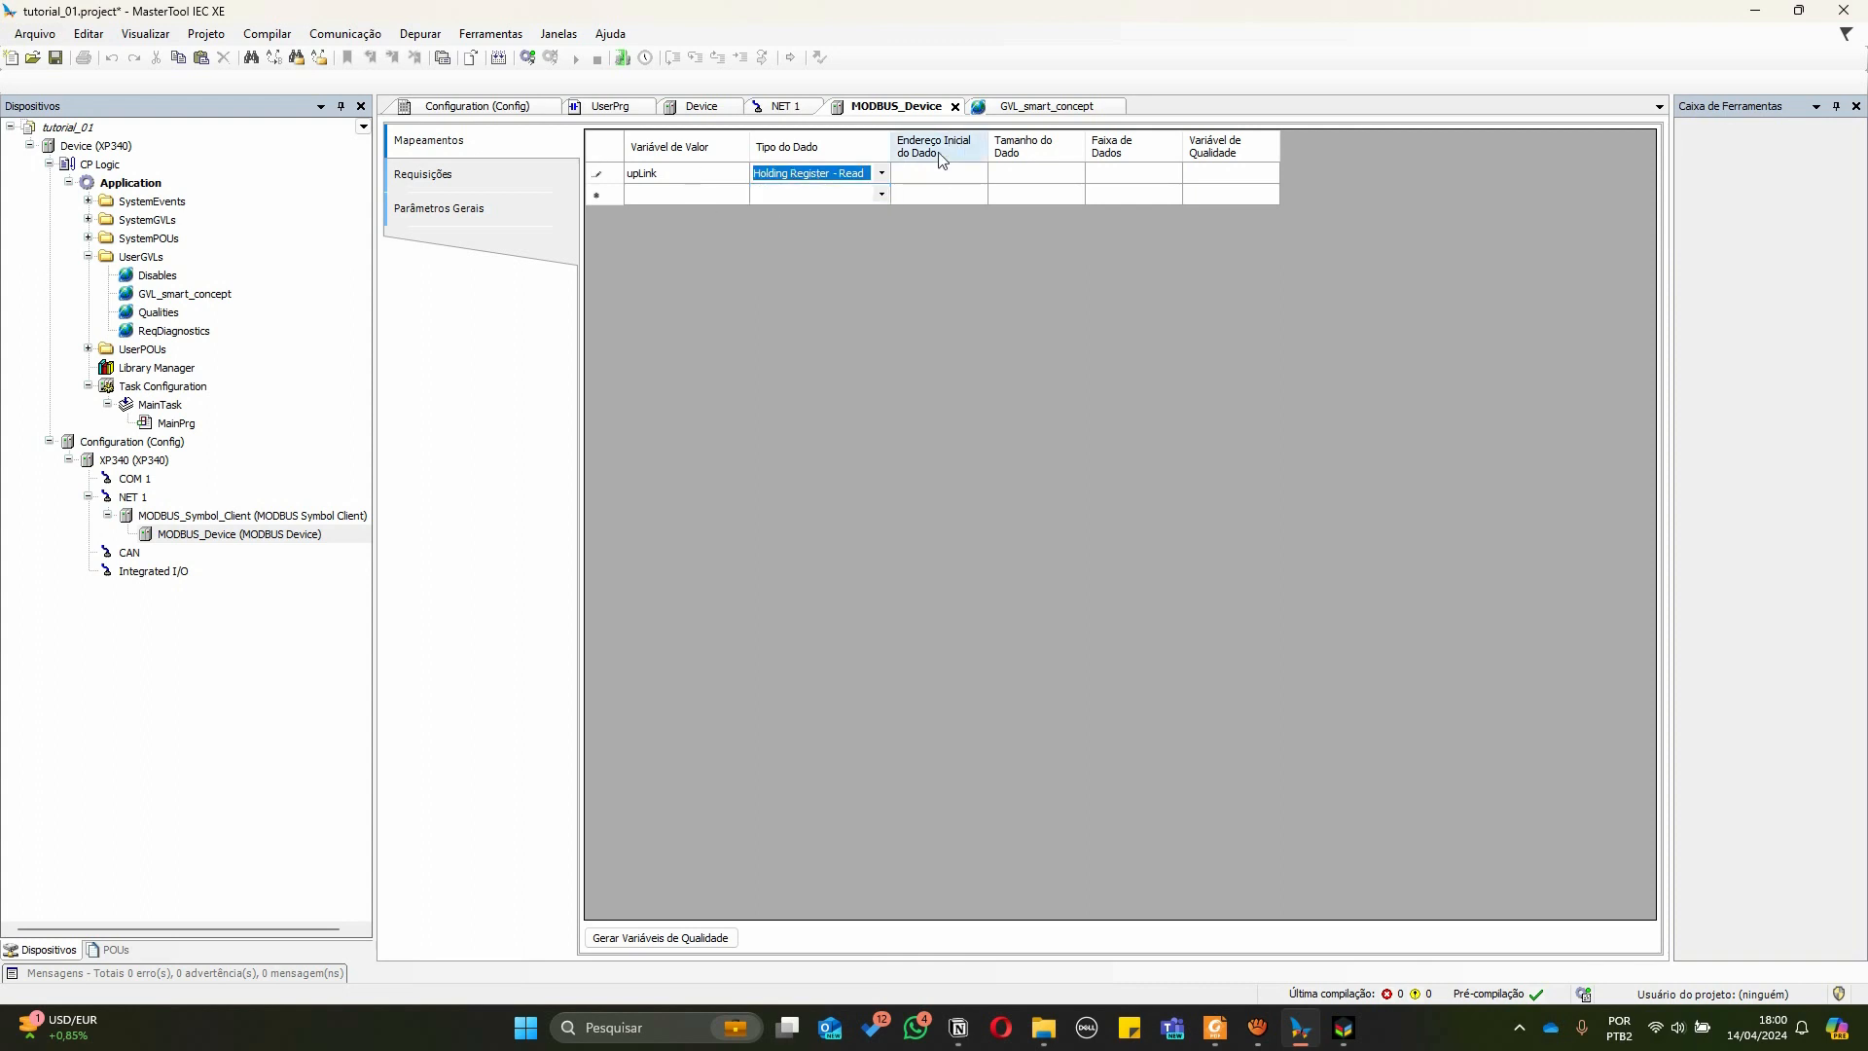
pyautogui.click(927, 175)
pyautogui.write('1')
pyautogui.press('Return')
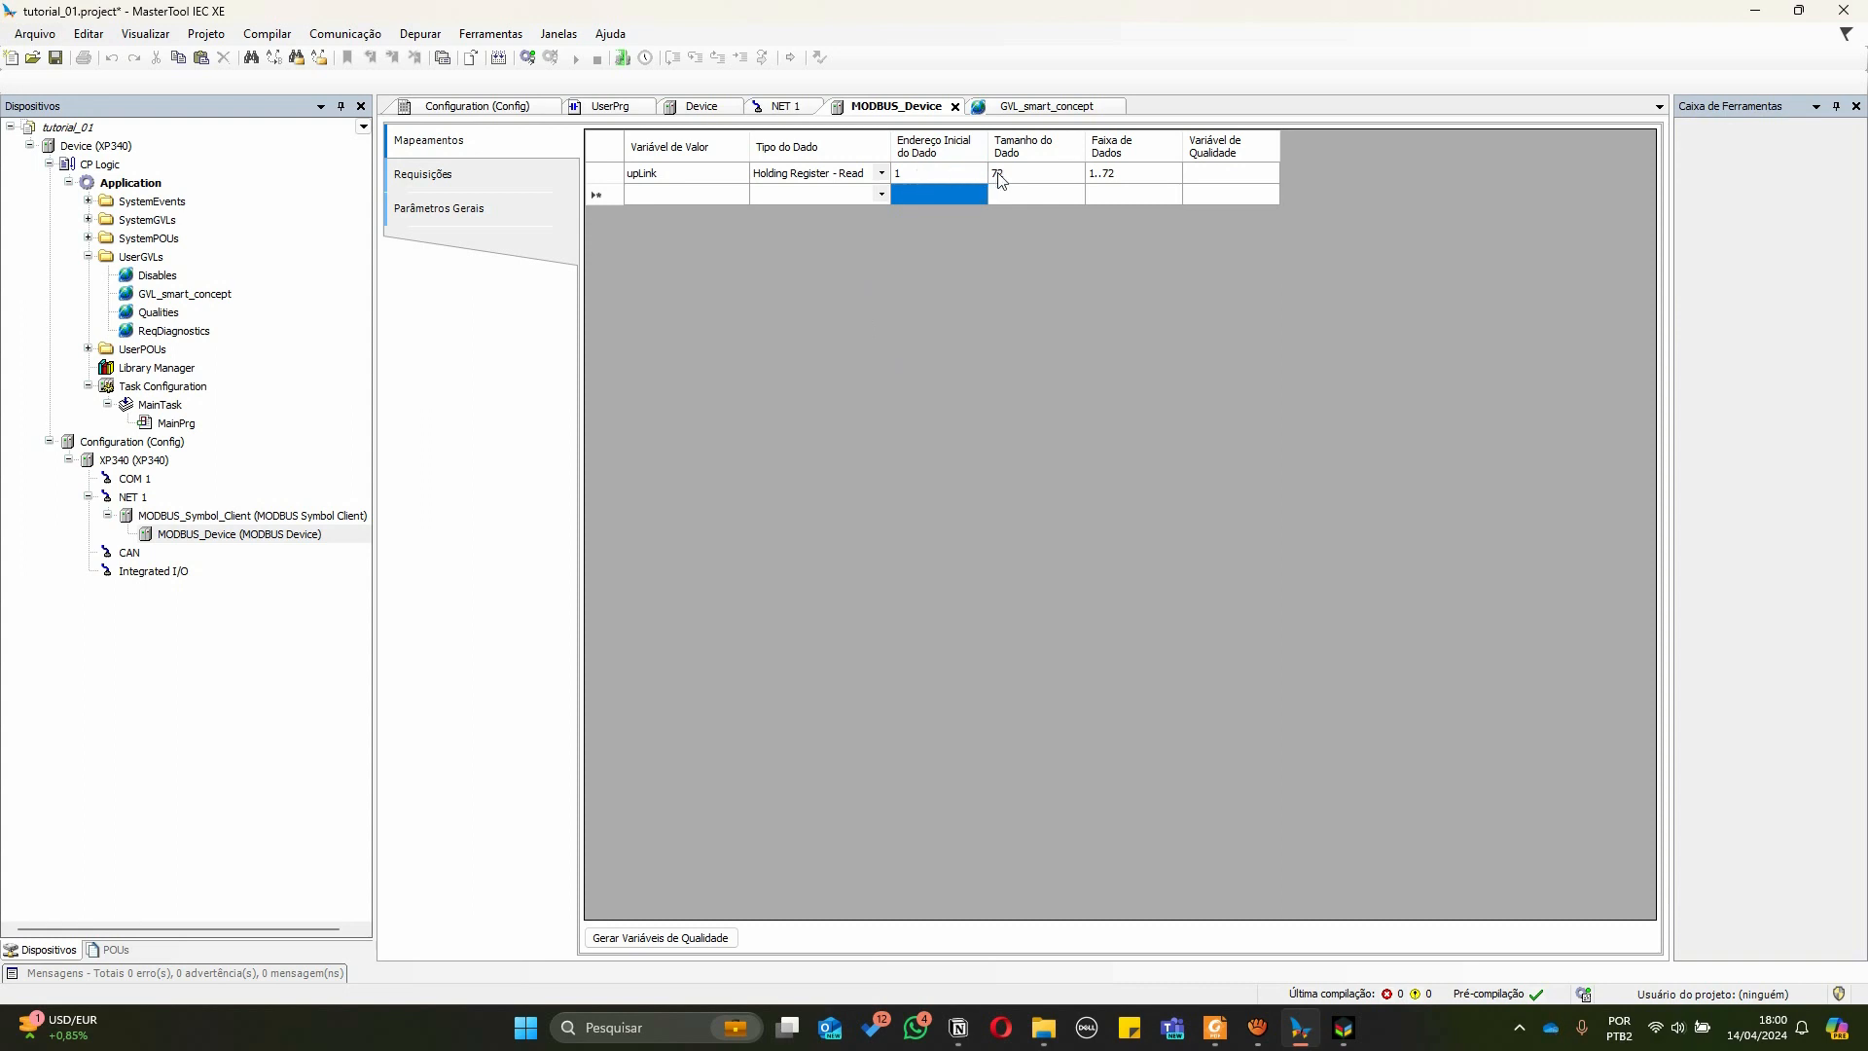
# Add a second mapping whose value variable is downLink from GVL_smart_concept
pyautogui.click(1014, 113)
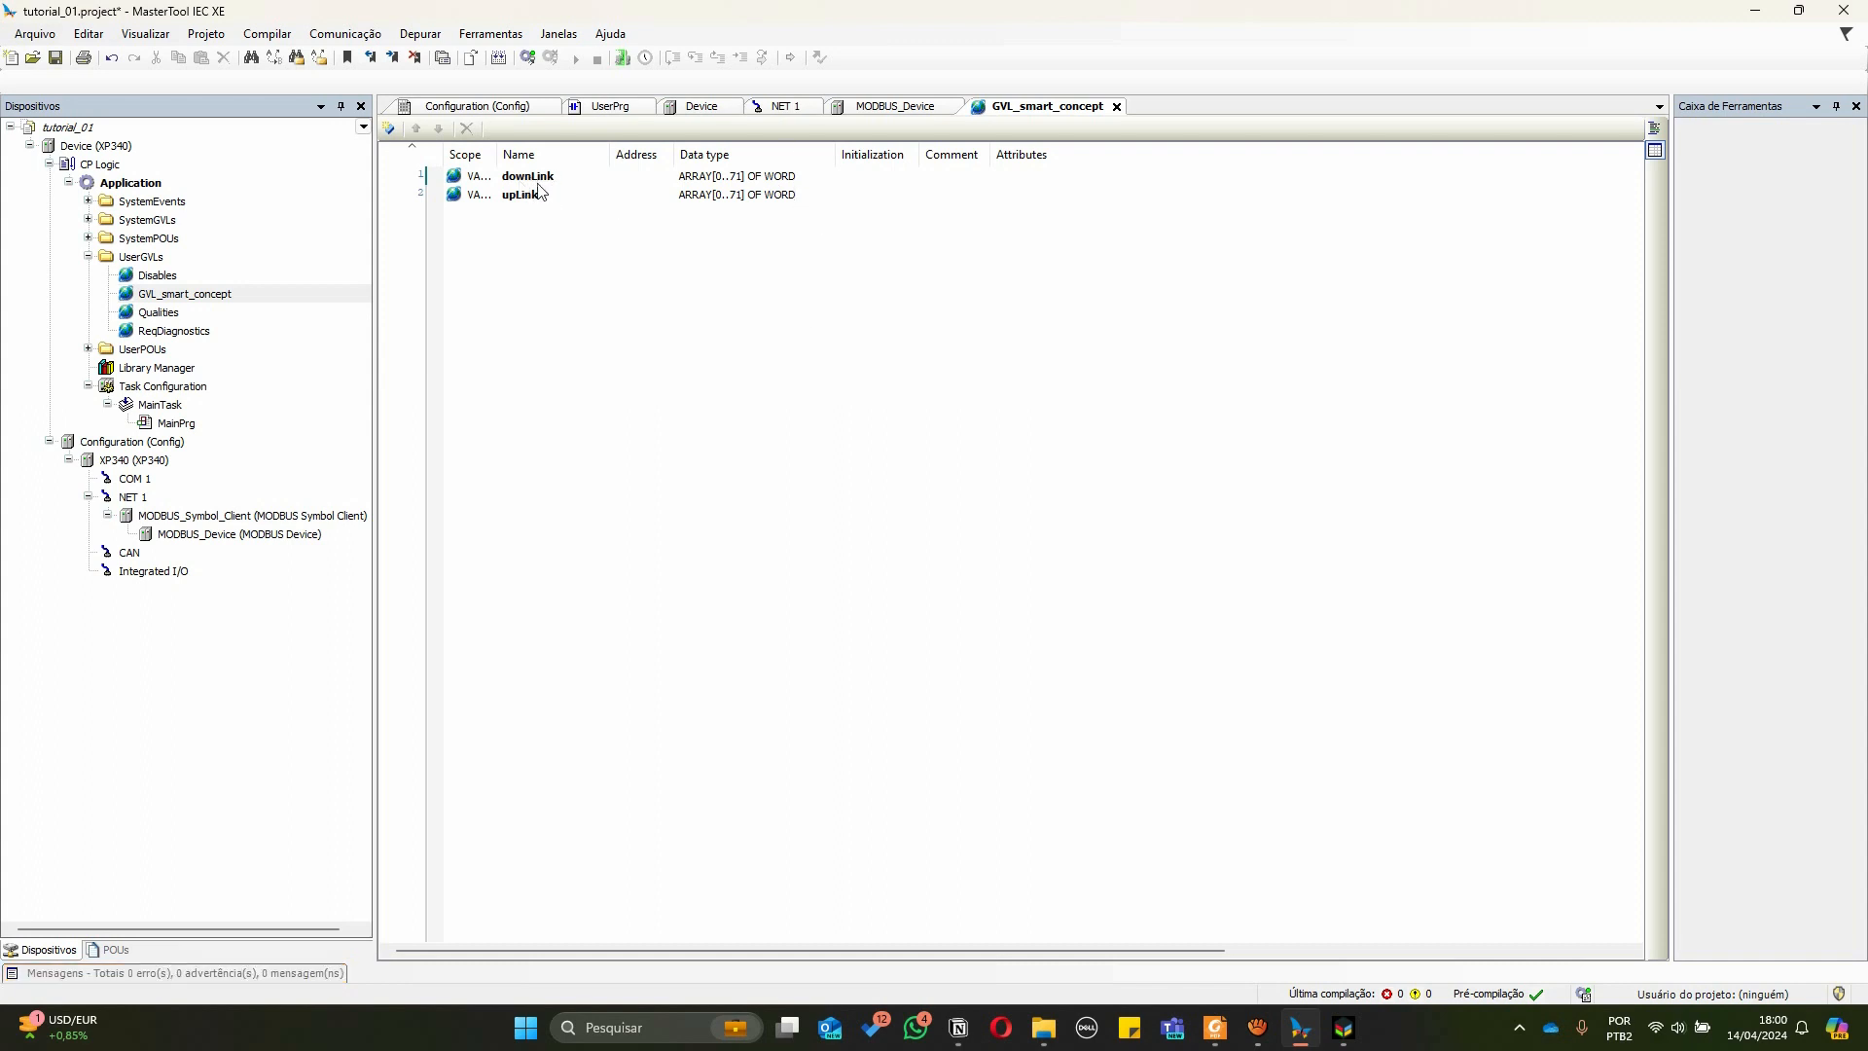
pyautogui.click(895, 106)
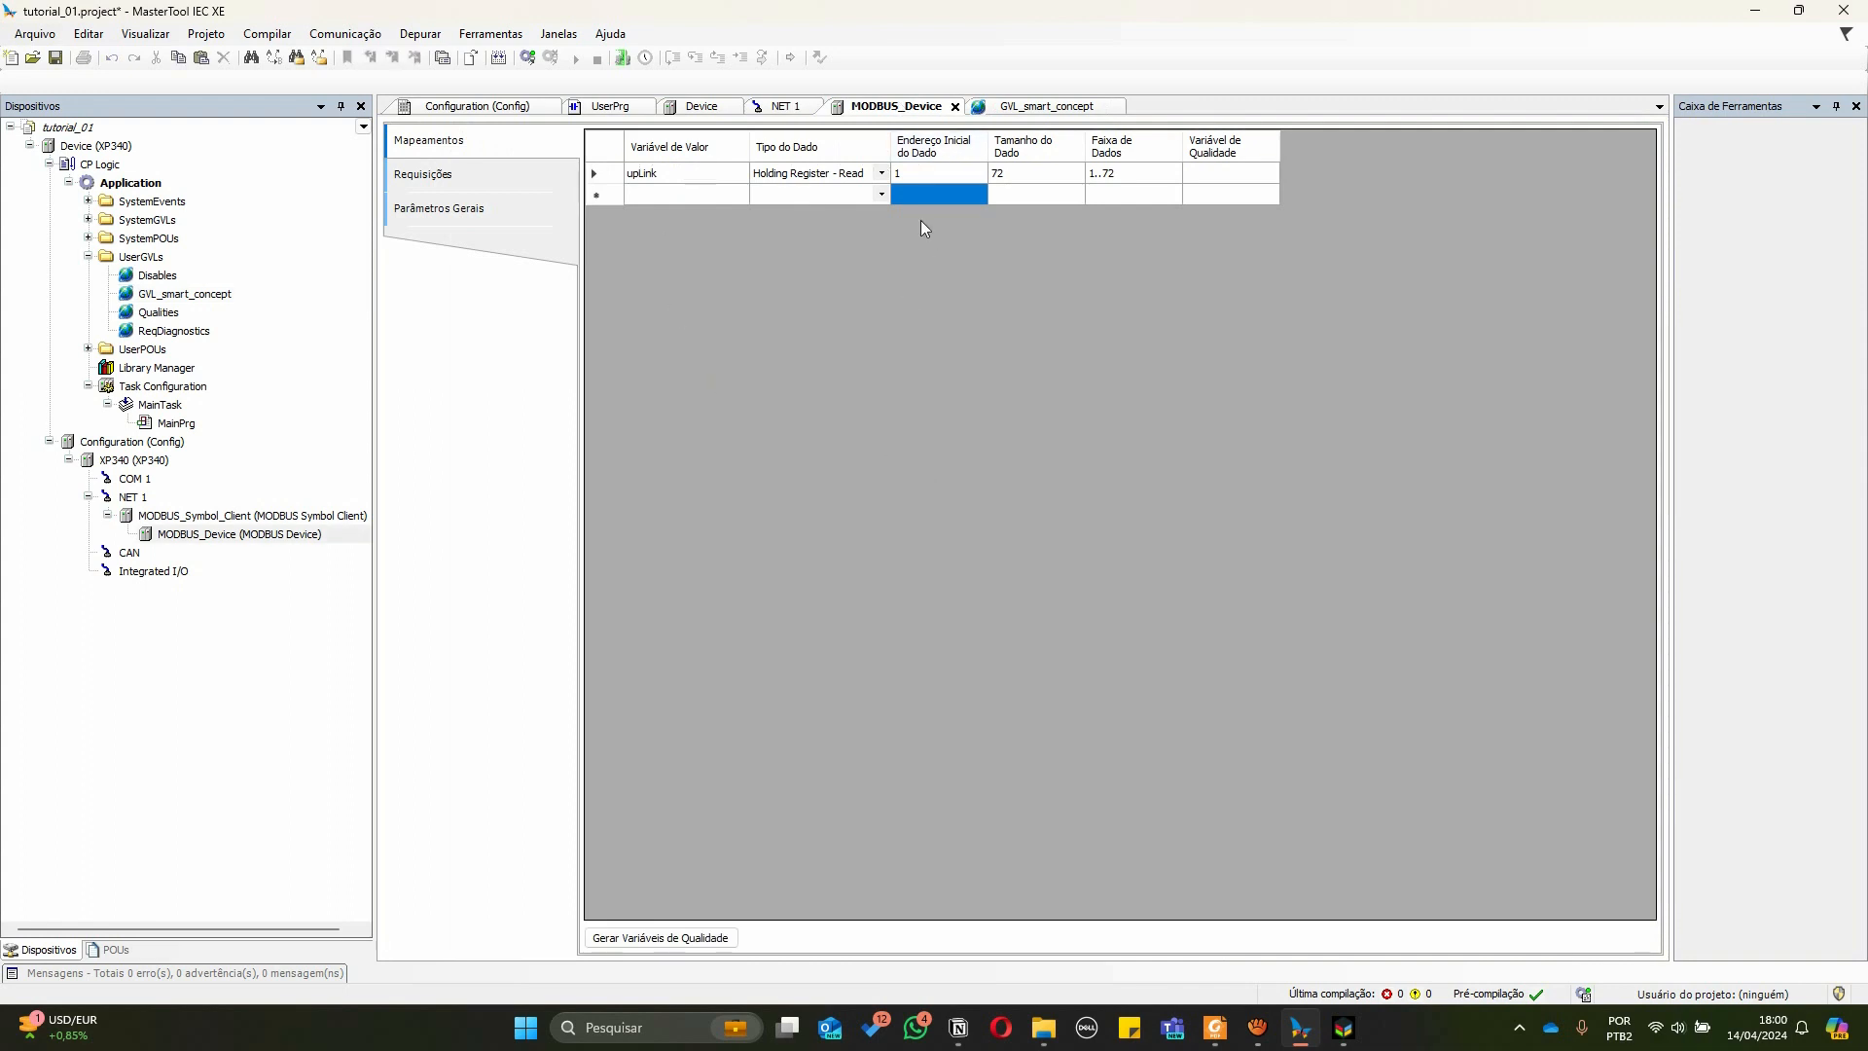
pyautogui.click(1029, 109)
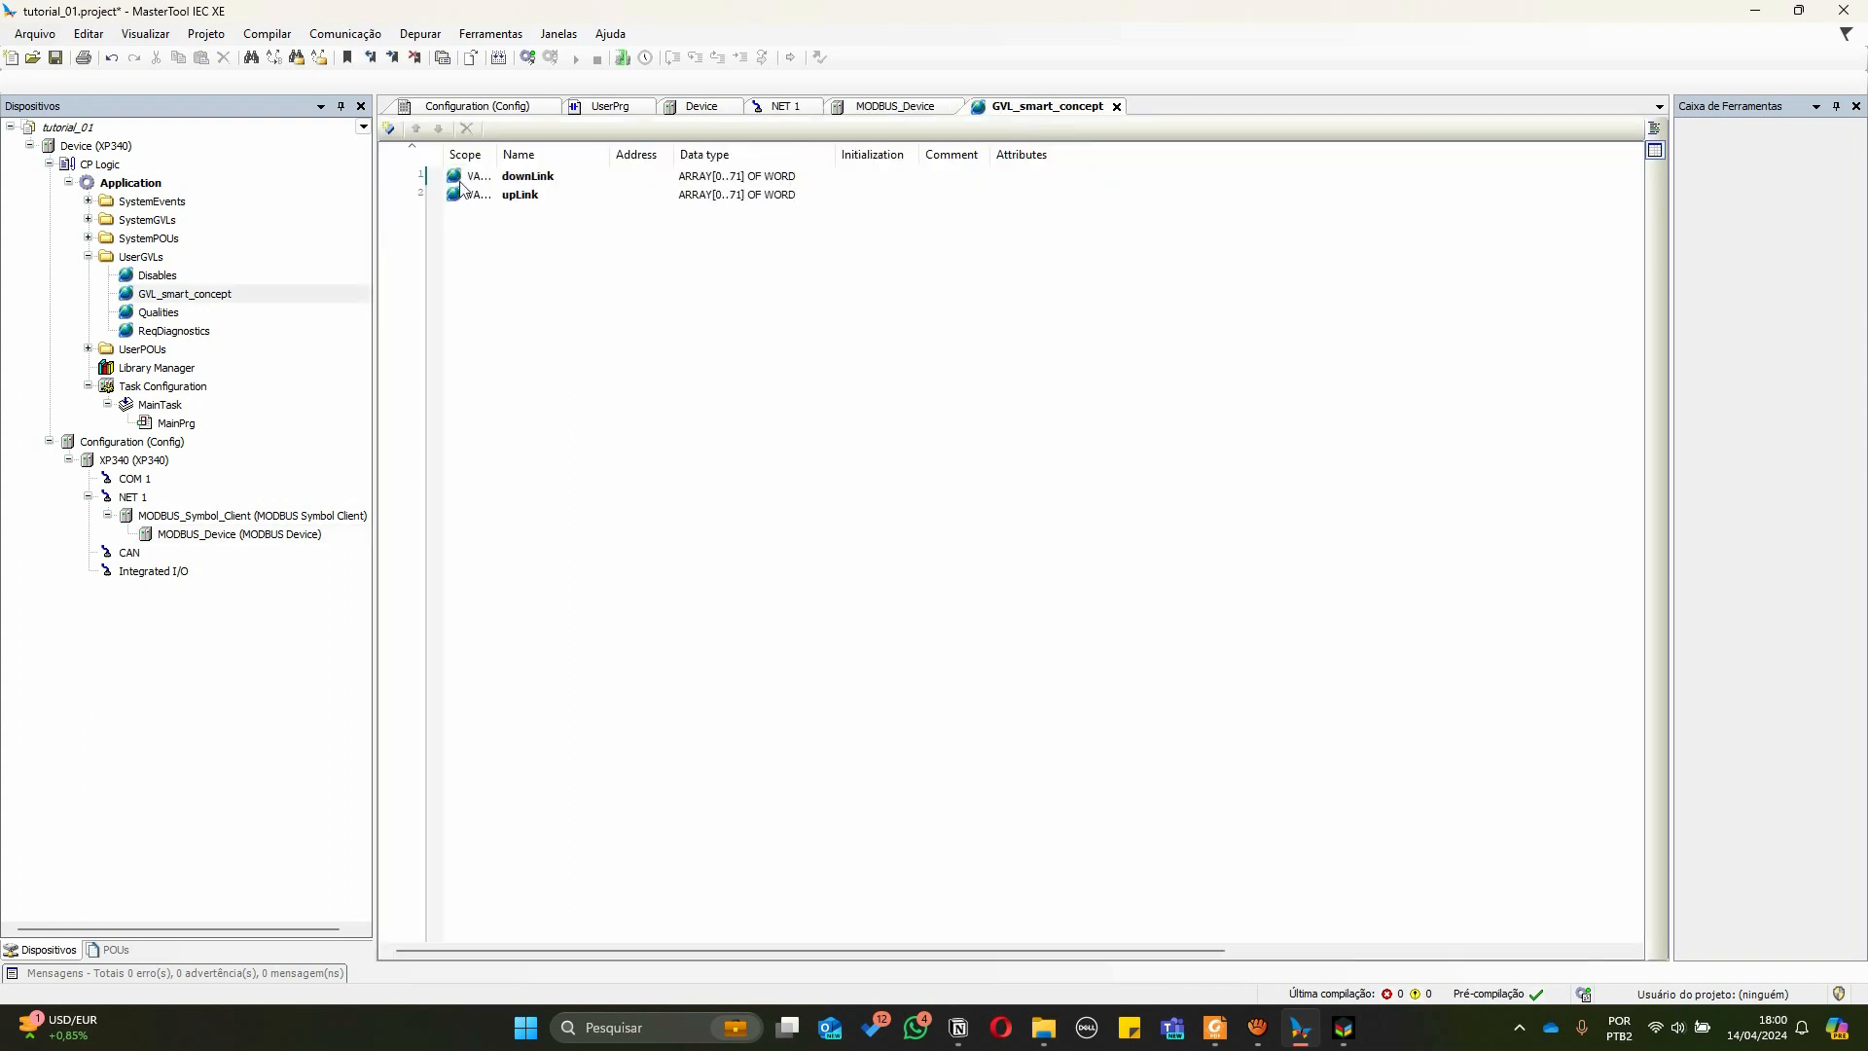
pyautogui.click(905, 107)
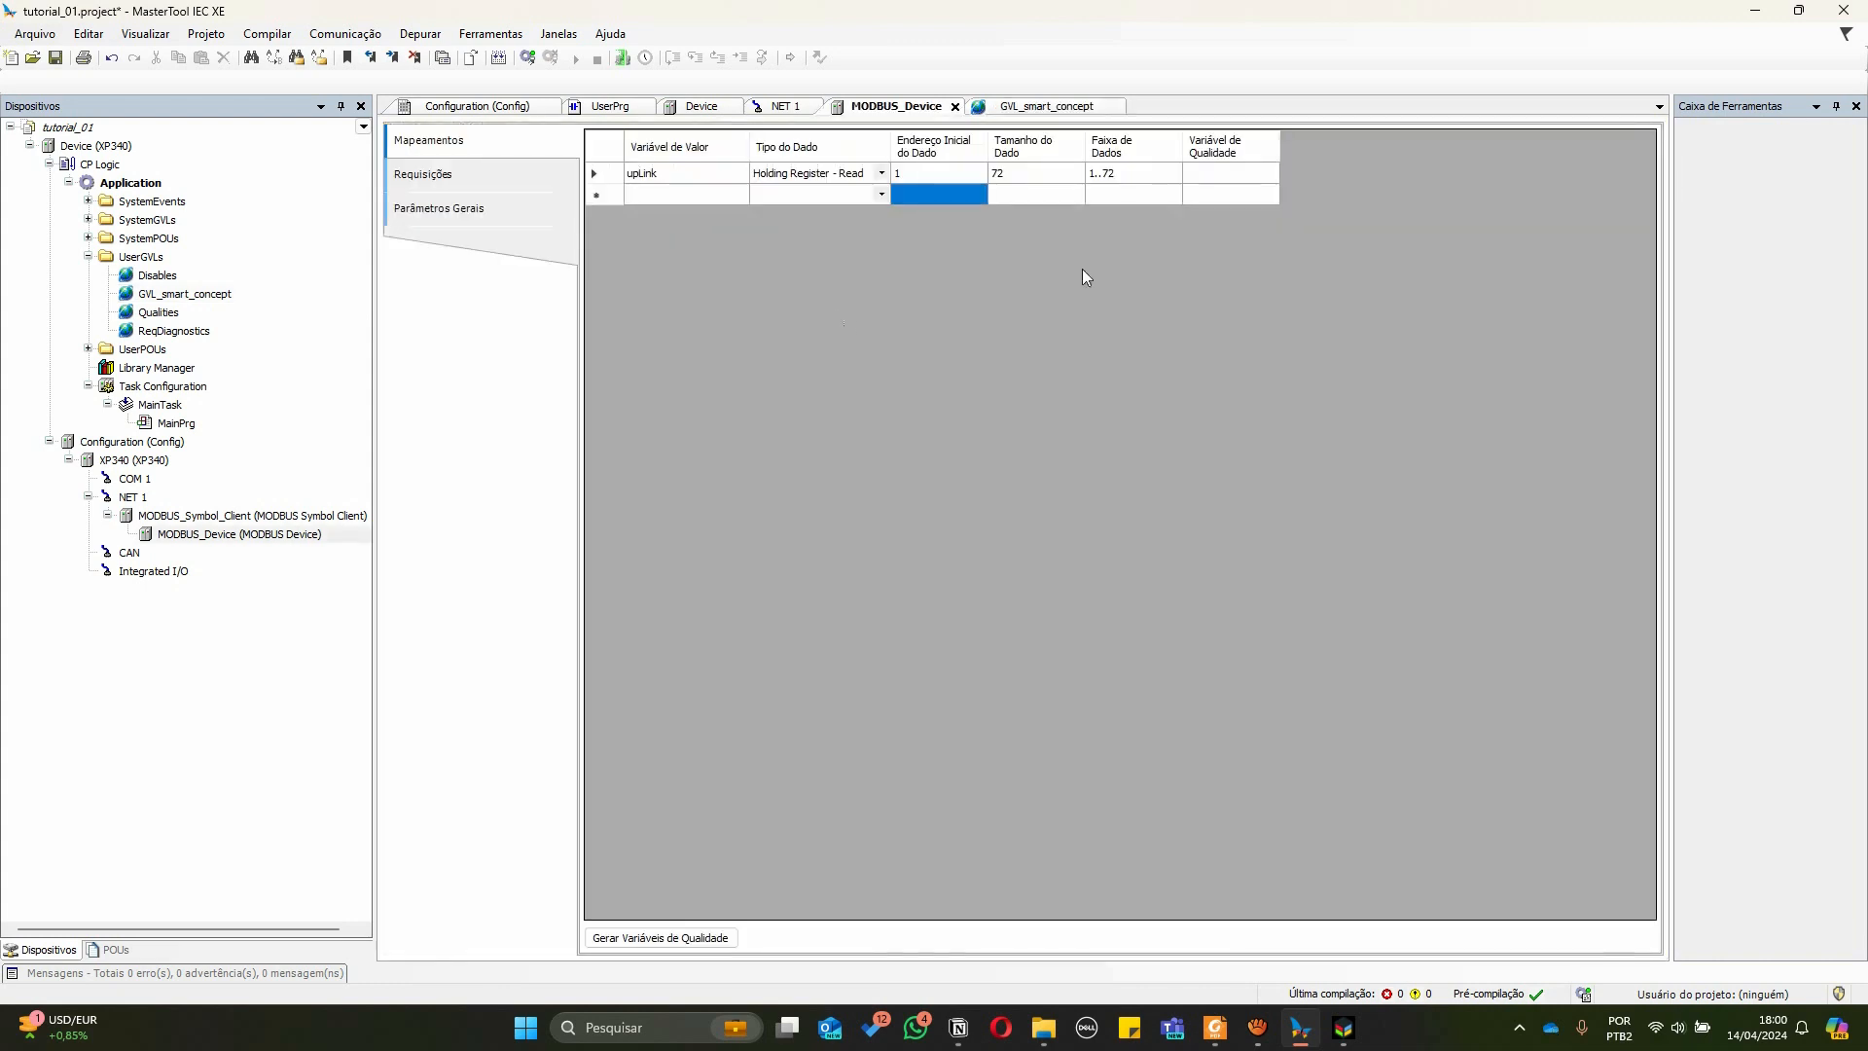
pyautogui.click(656, 191)
pyautogui.click(697, 191)
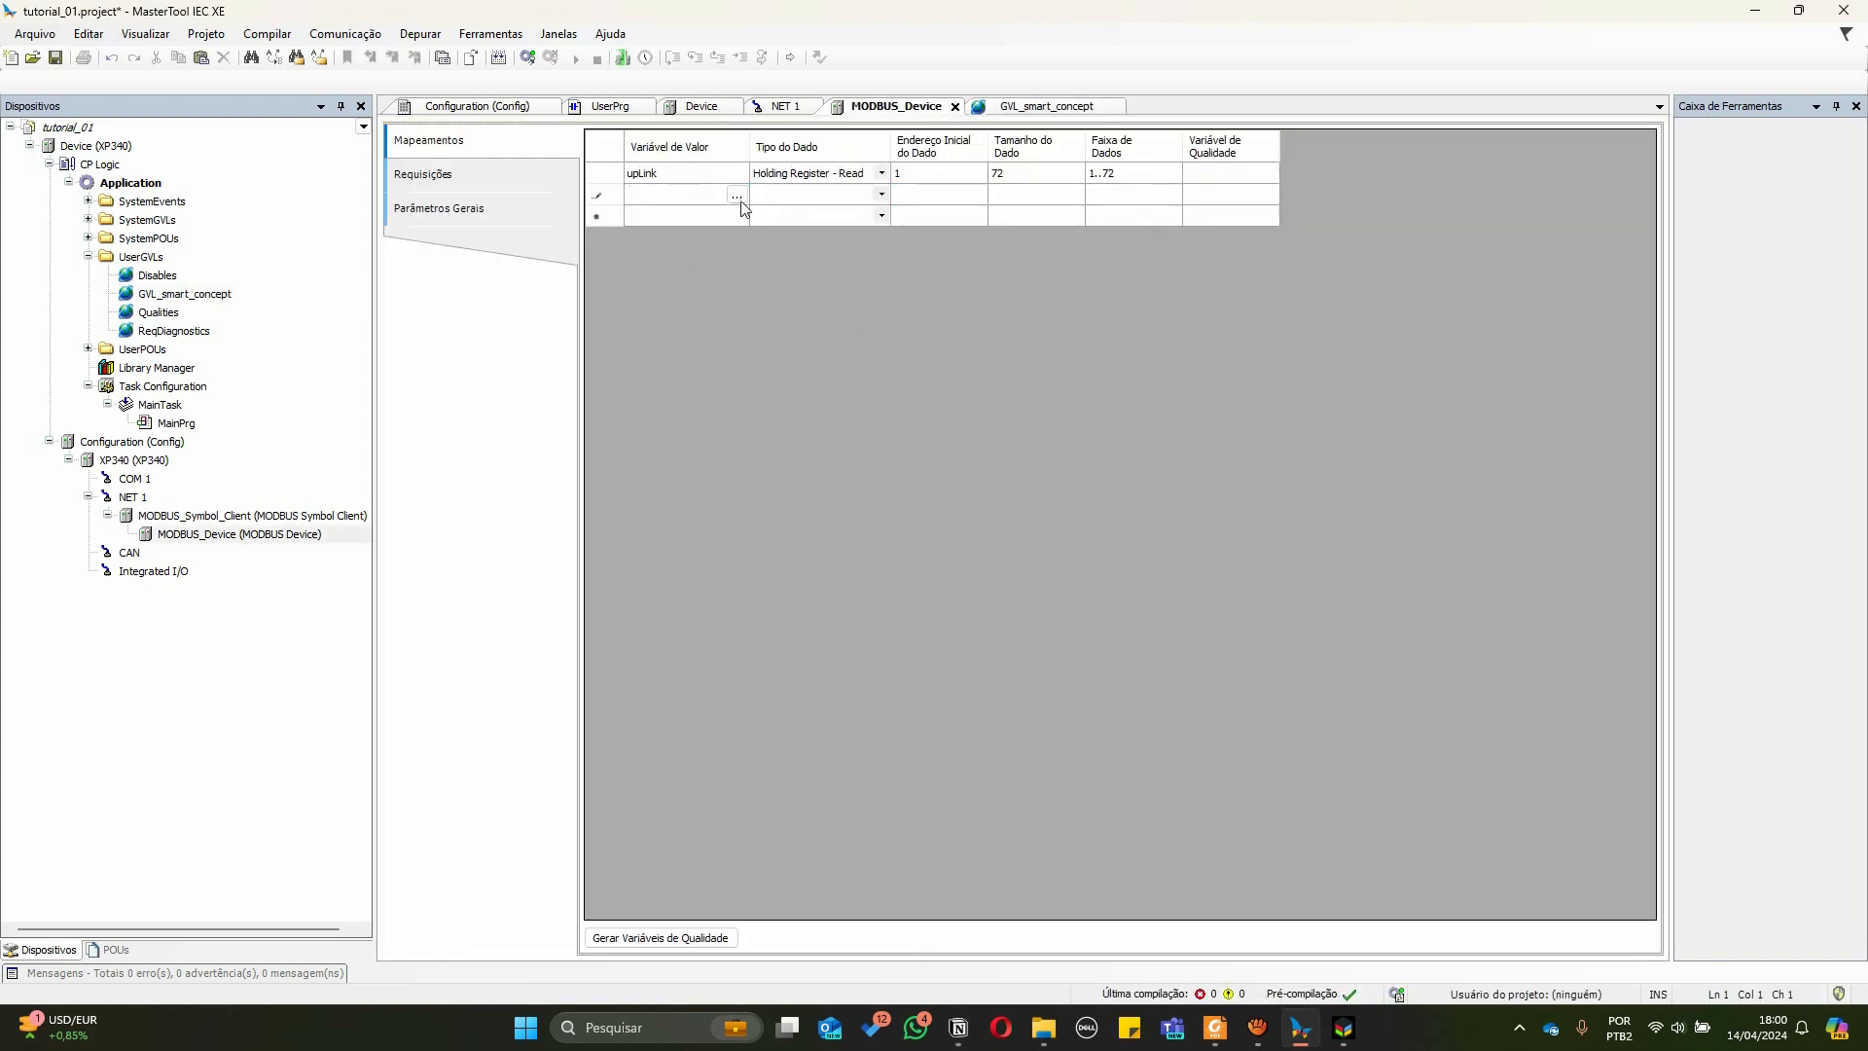
pyautogui.click(737, 197)
pyautogui.click(898, 359)
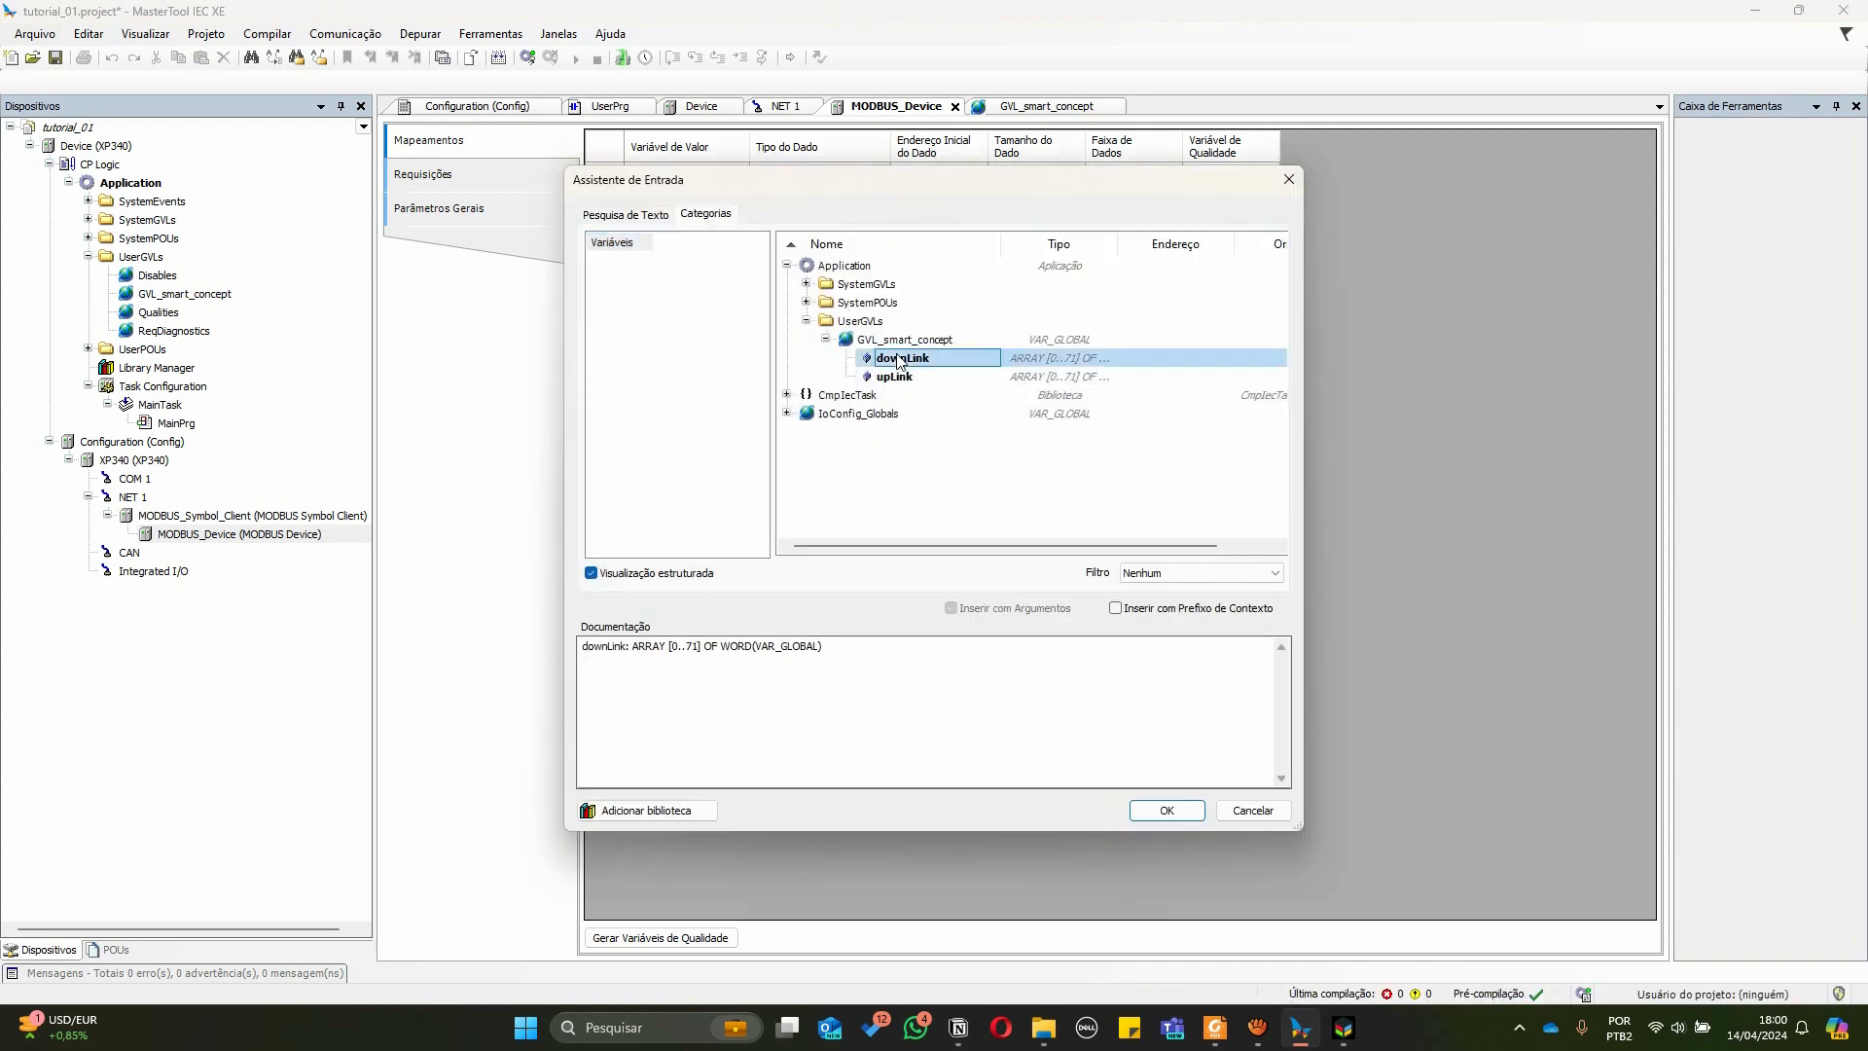
pyautogui.click(1168, 811)
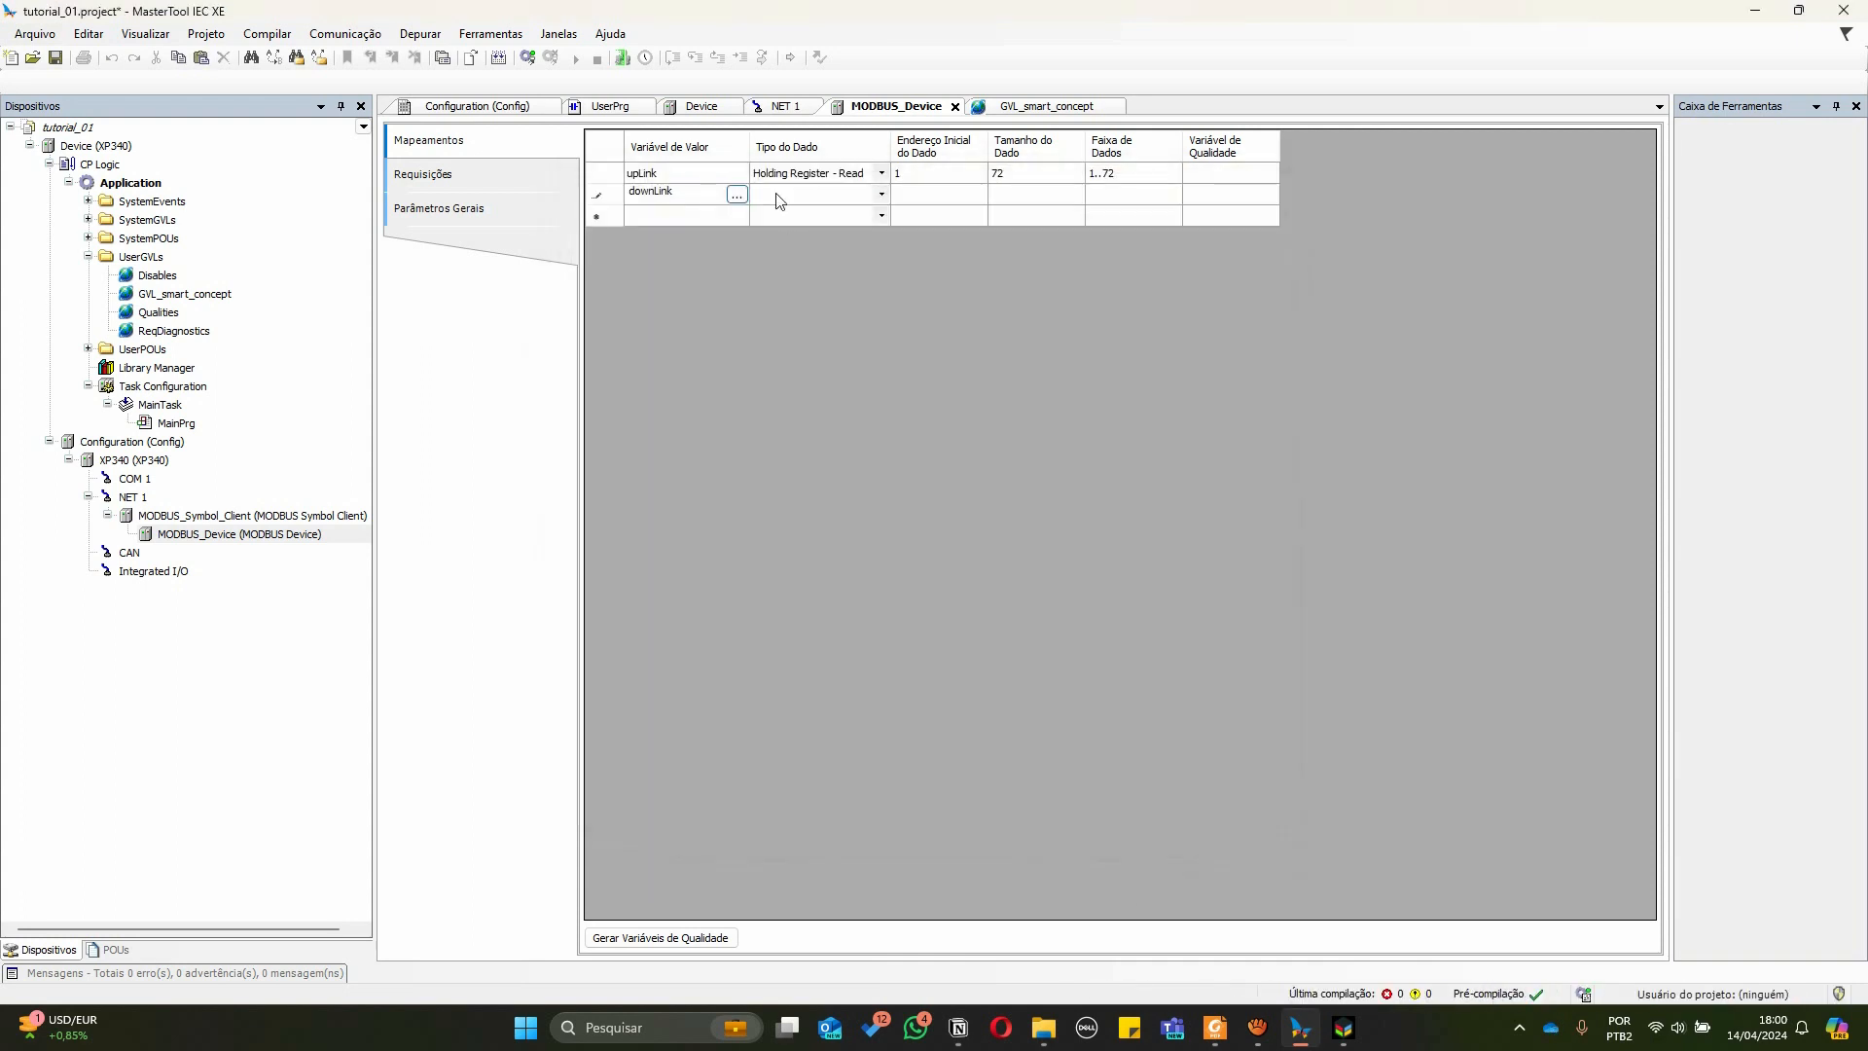
# Set the downLink mapping's data type to Holding Register - Write with data start address 1
pyautogui.click(856, 194)
pyautogui.click(883, 196)
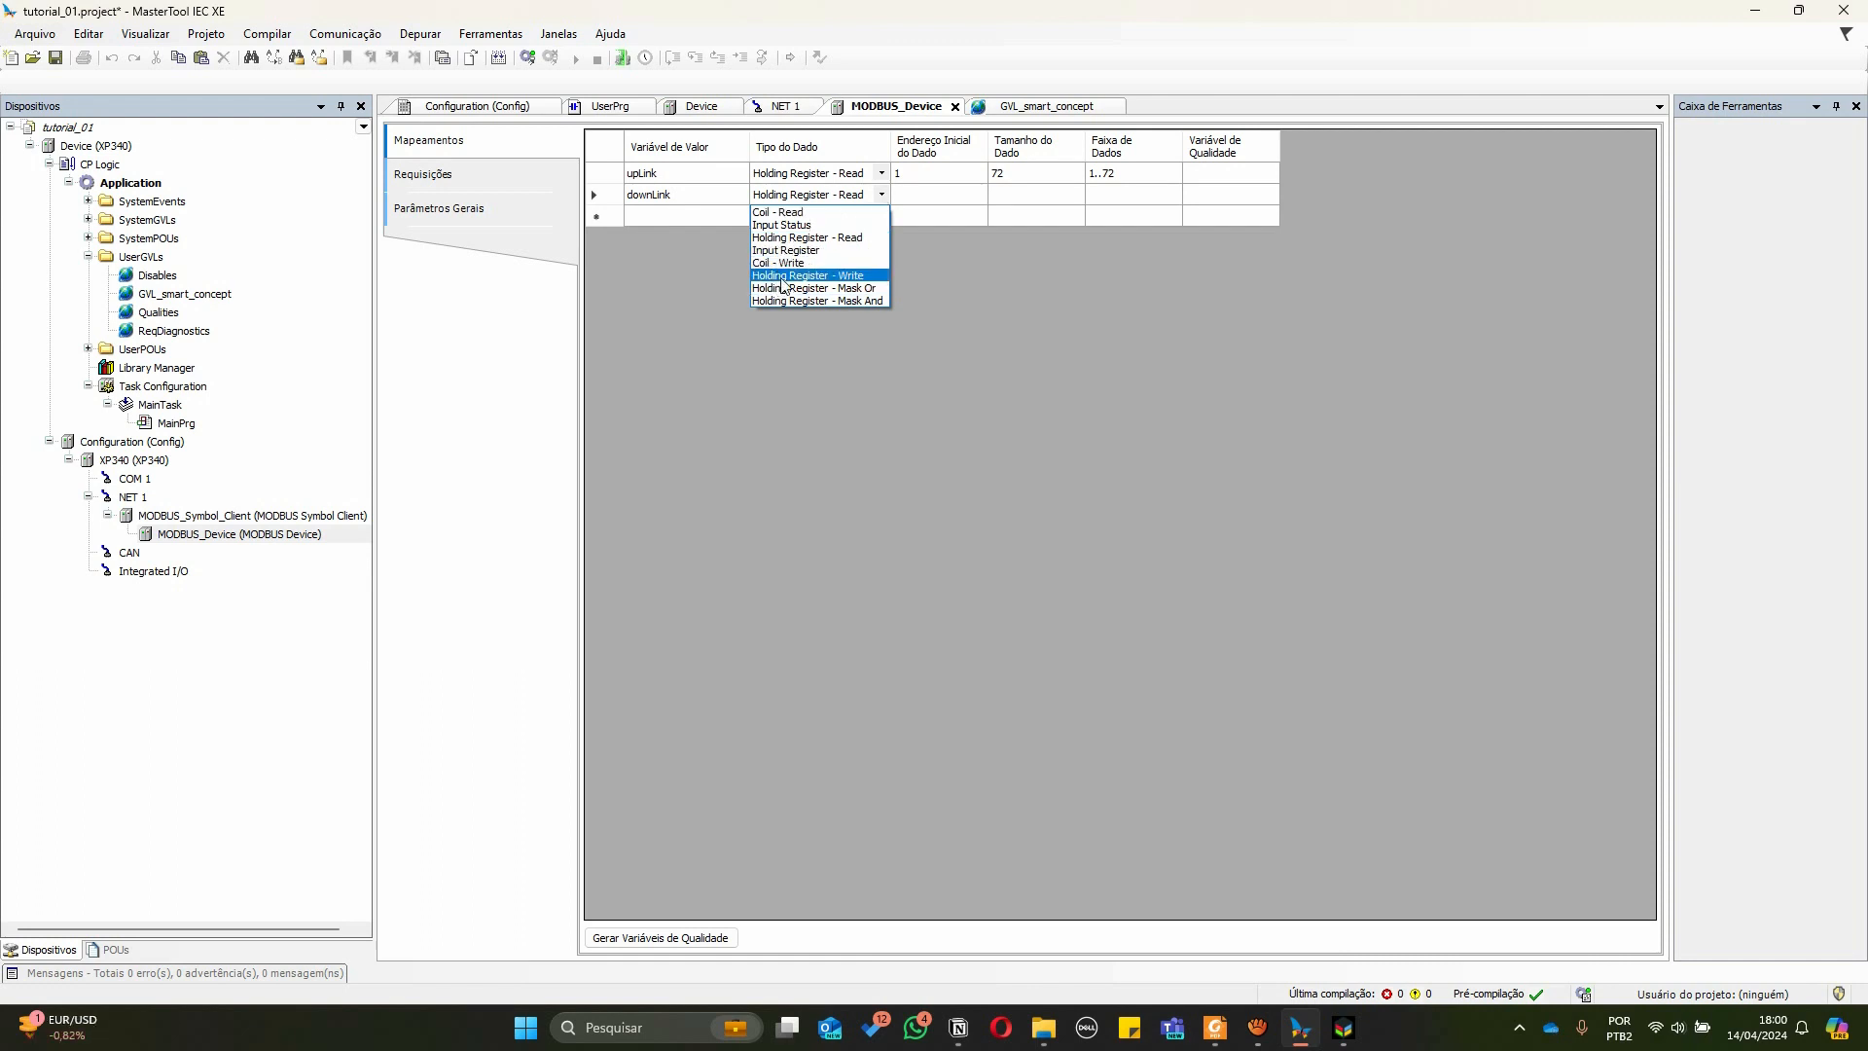
pyautogui.click(850, 277)
pyautogui.click(926, 199)
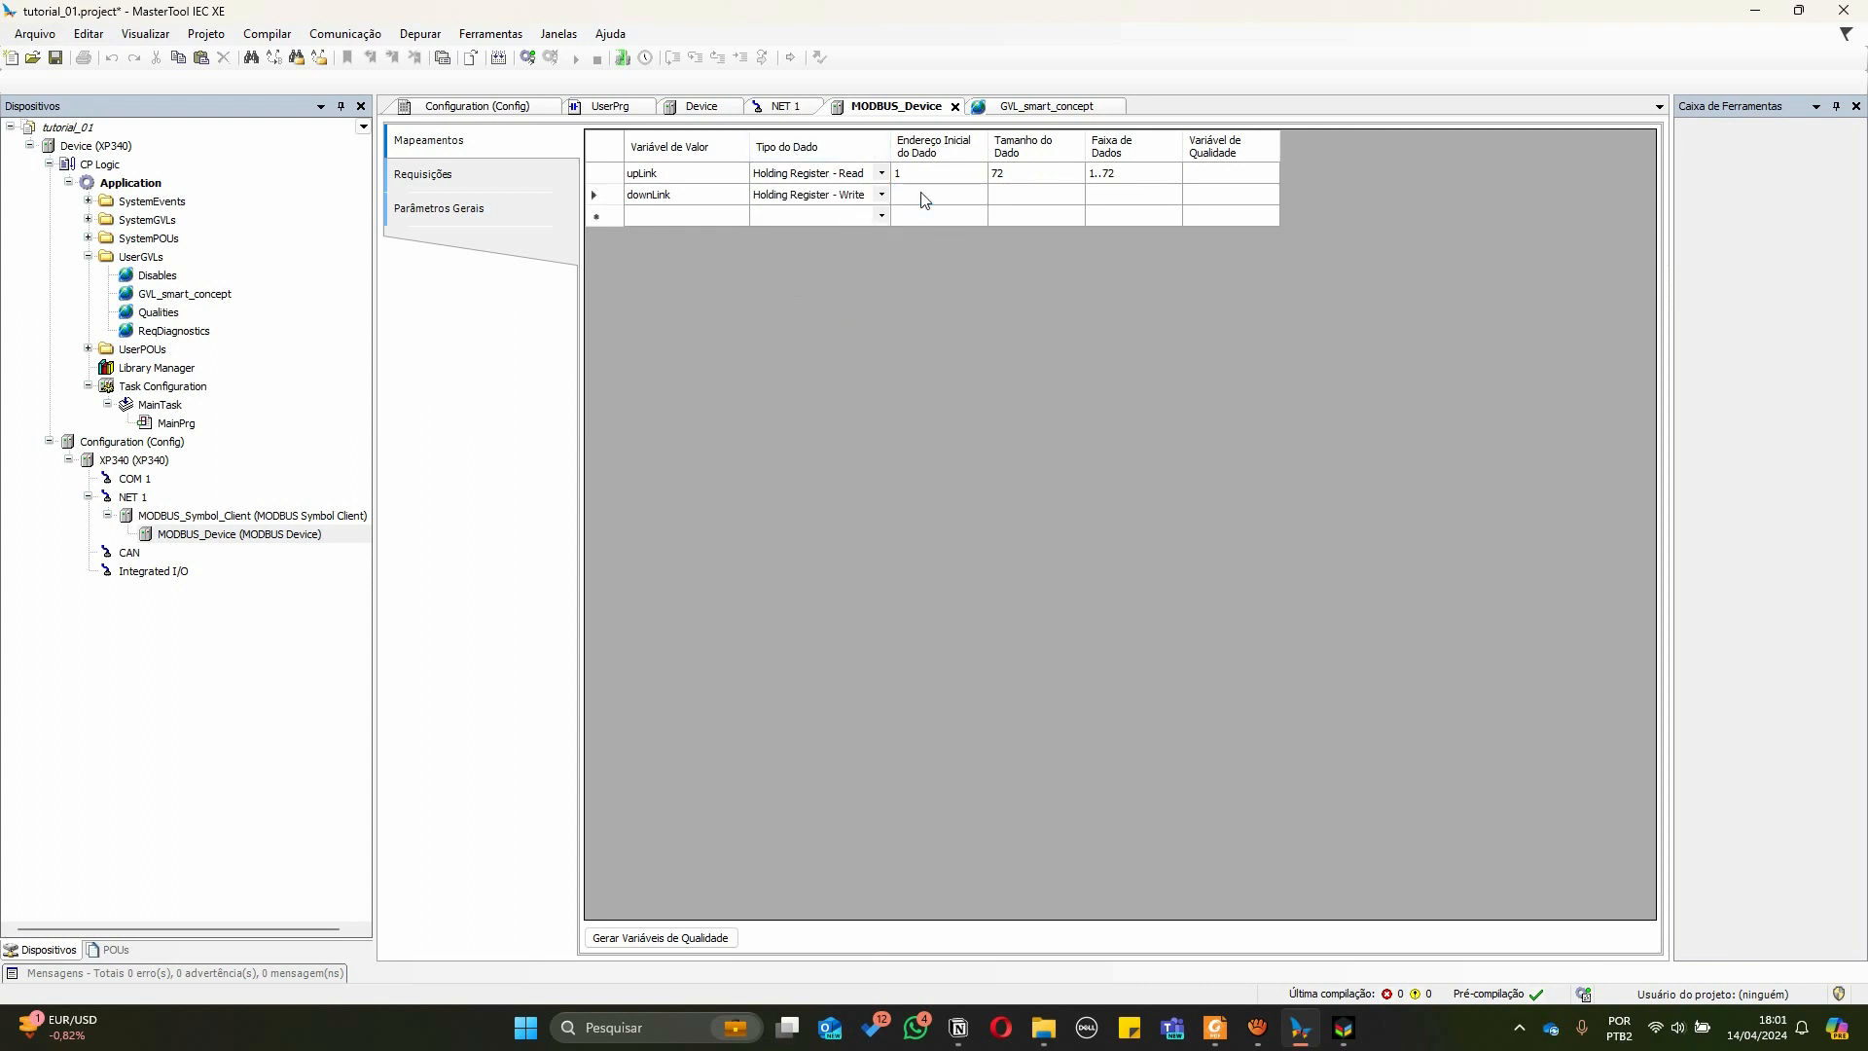
pyautogui.write('1')
pyautogui.press('Return')
pyautogui.click(428, 176)
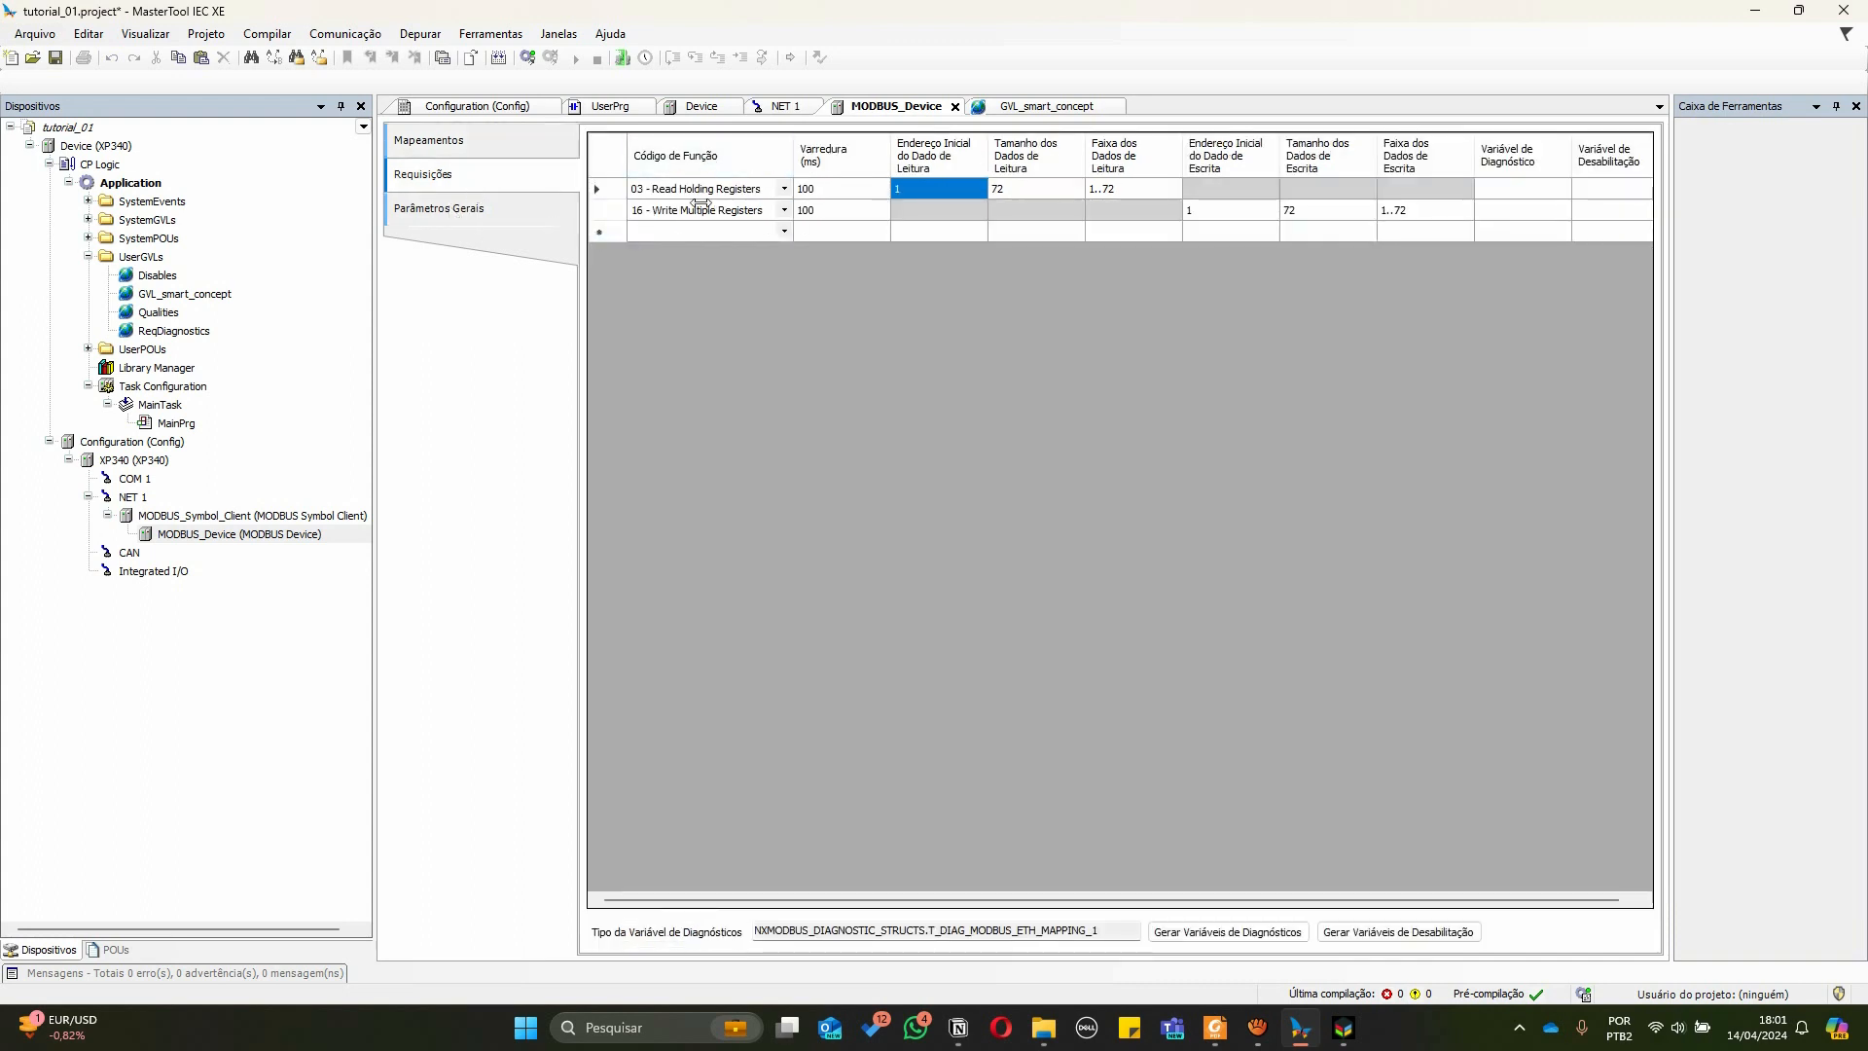
pyautogui.click(428, 140)
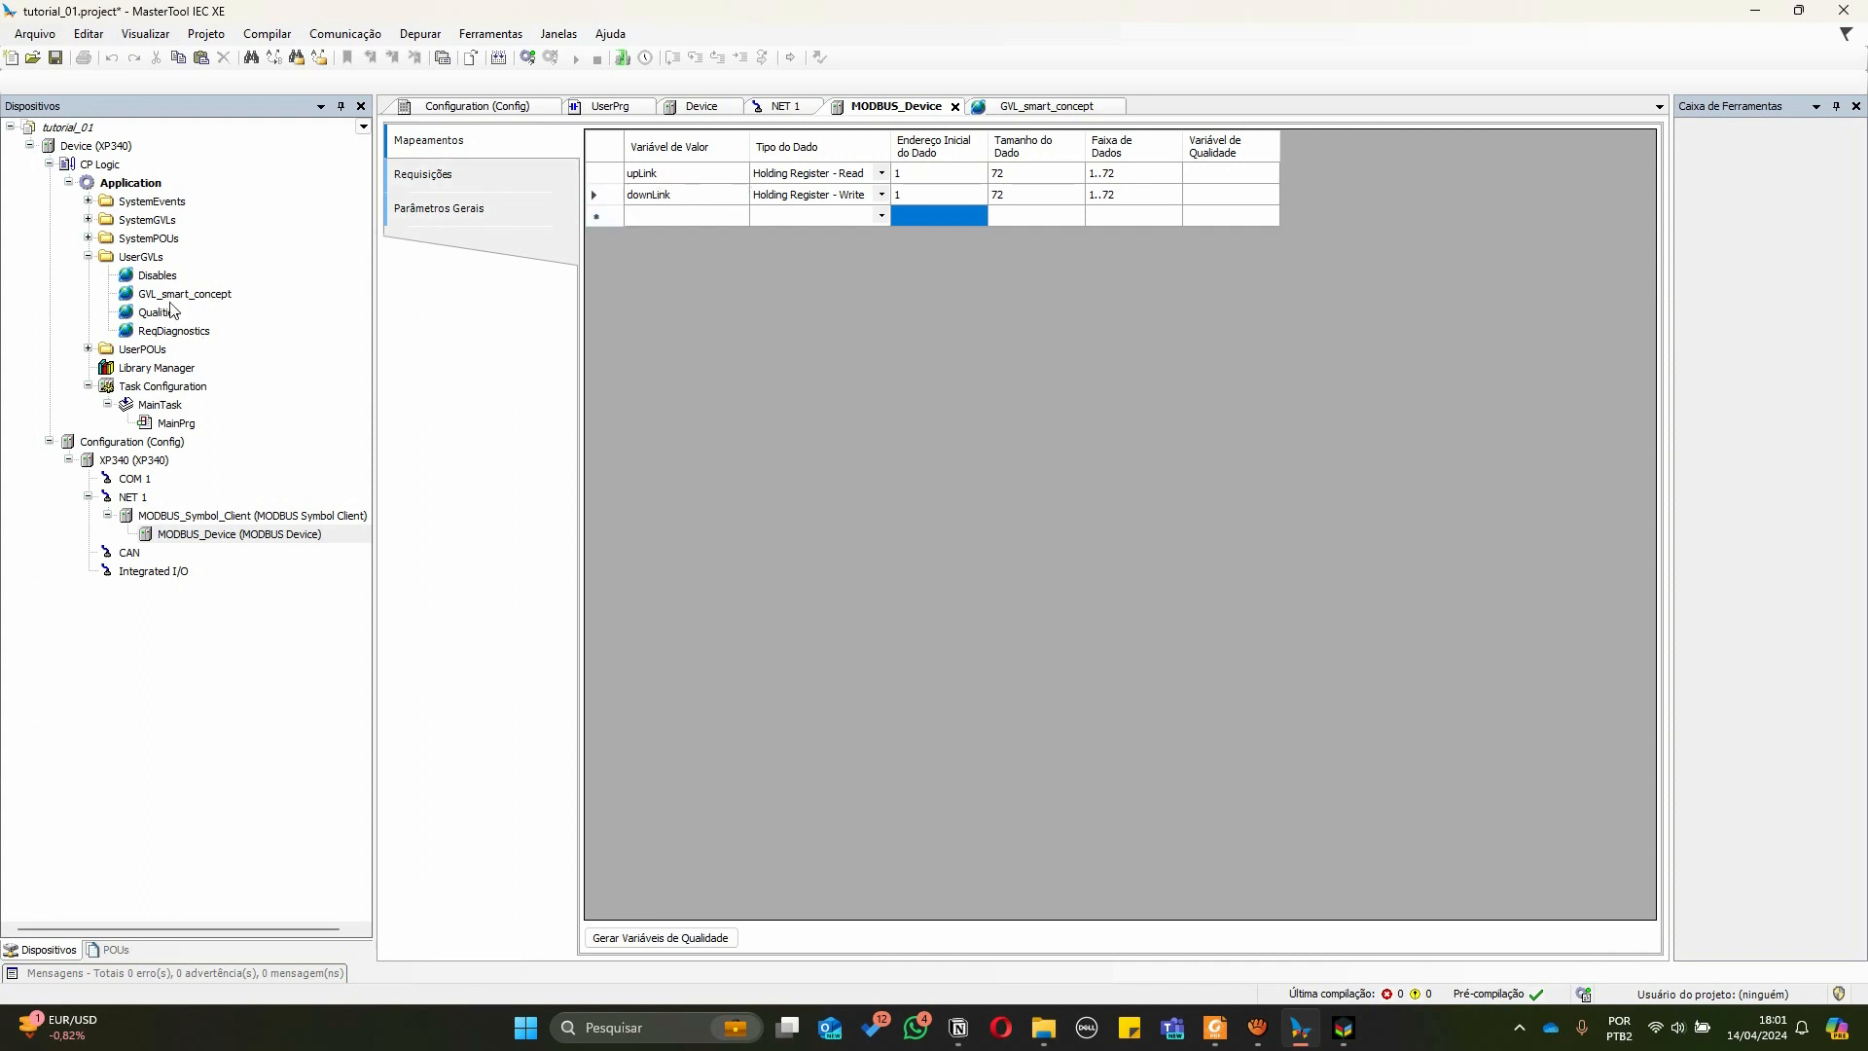
# In GVL_smart_concept, add a new global variable named switchs
pyautogui.click(1040, 114)
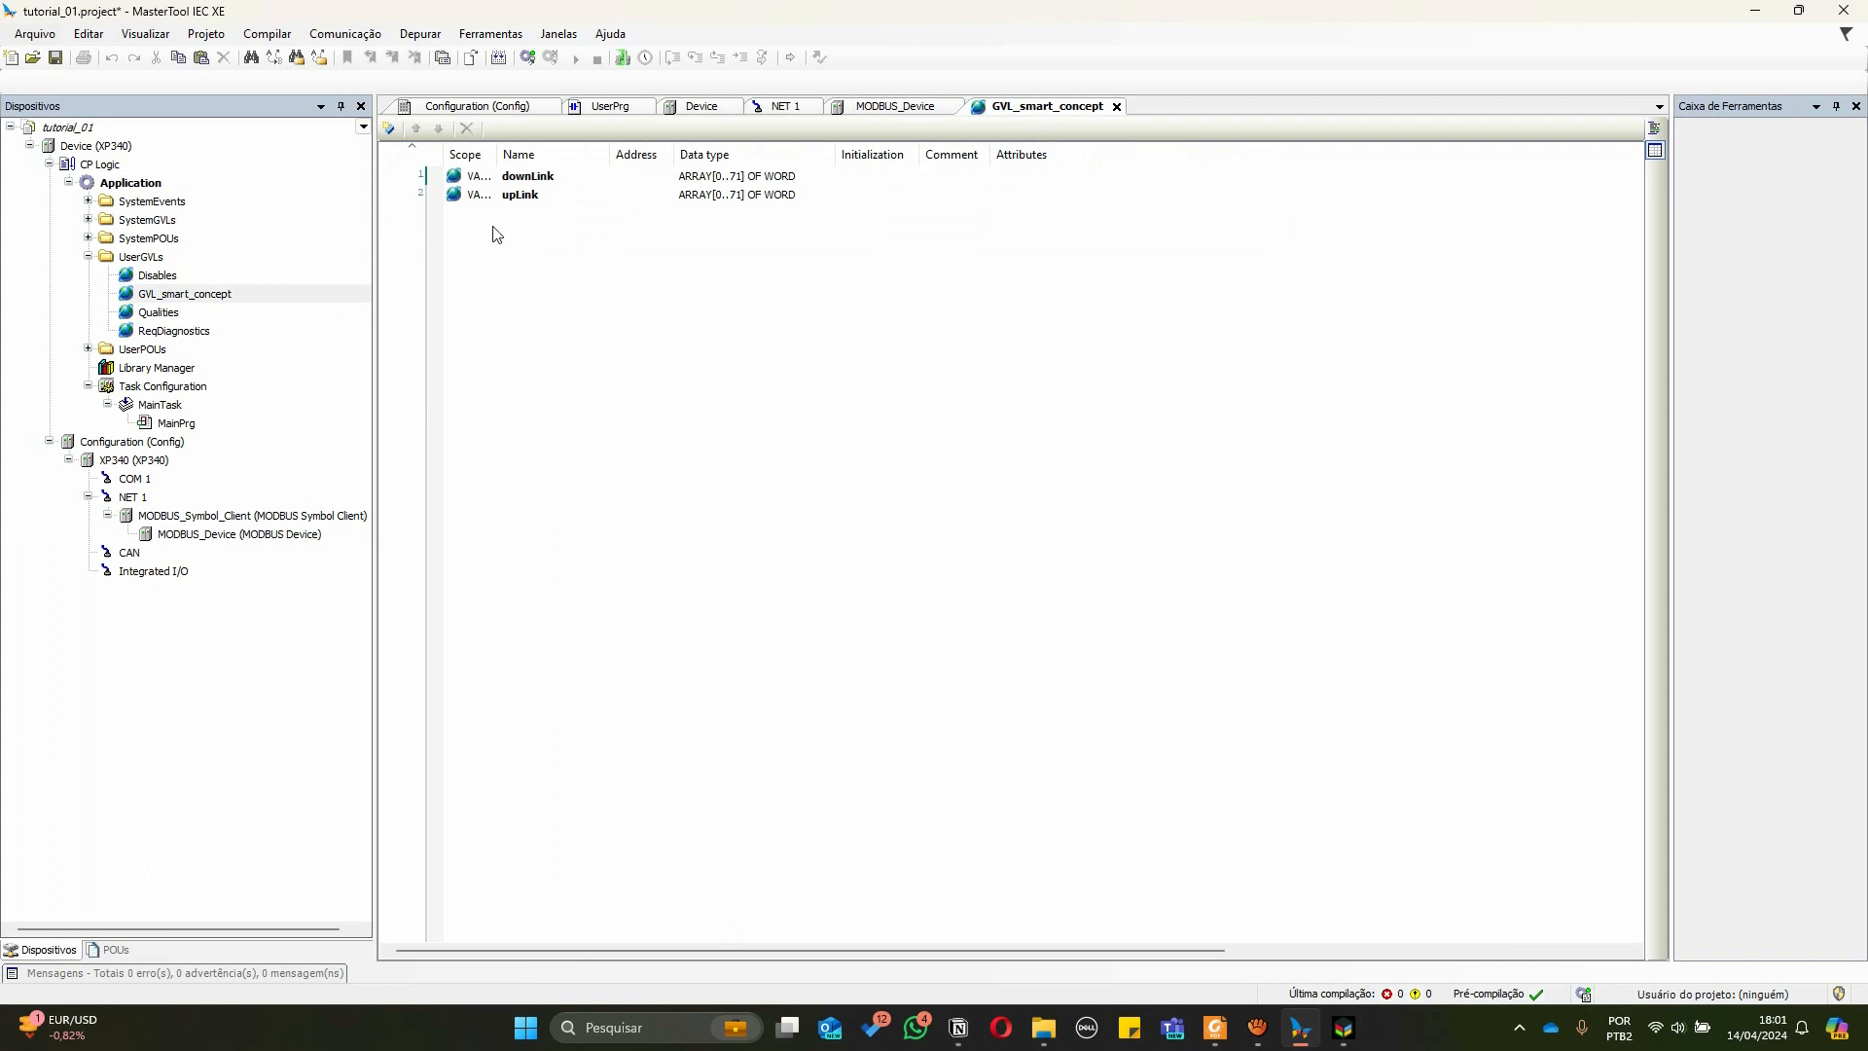
pyautogui.click(558, 223)
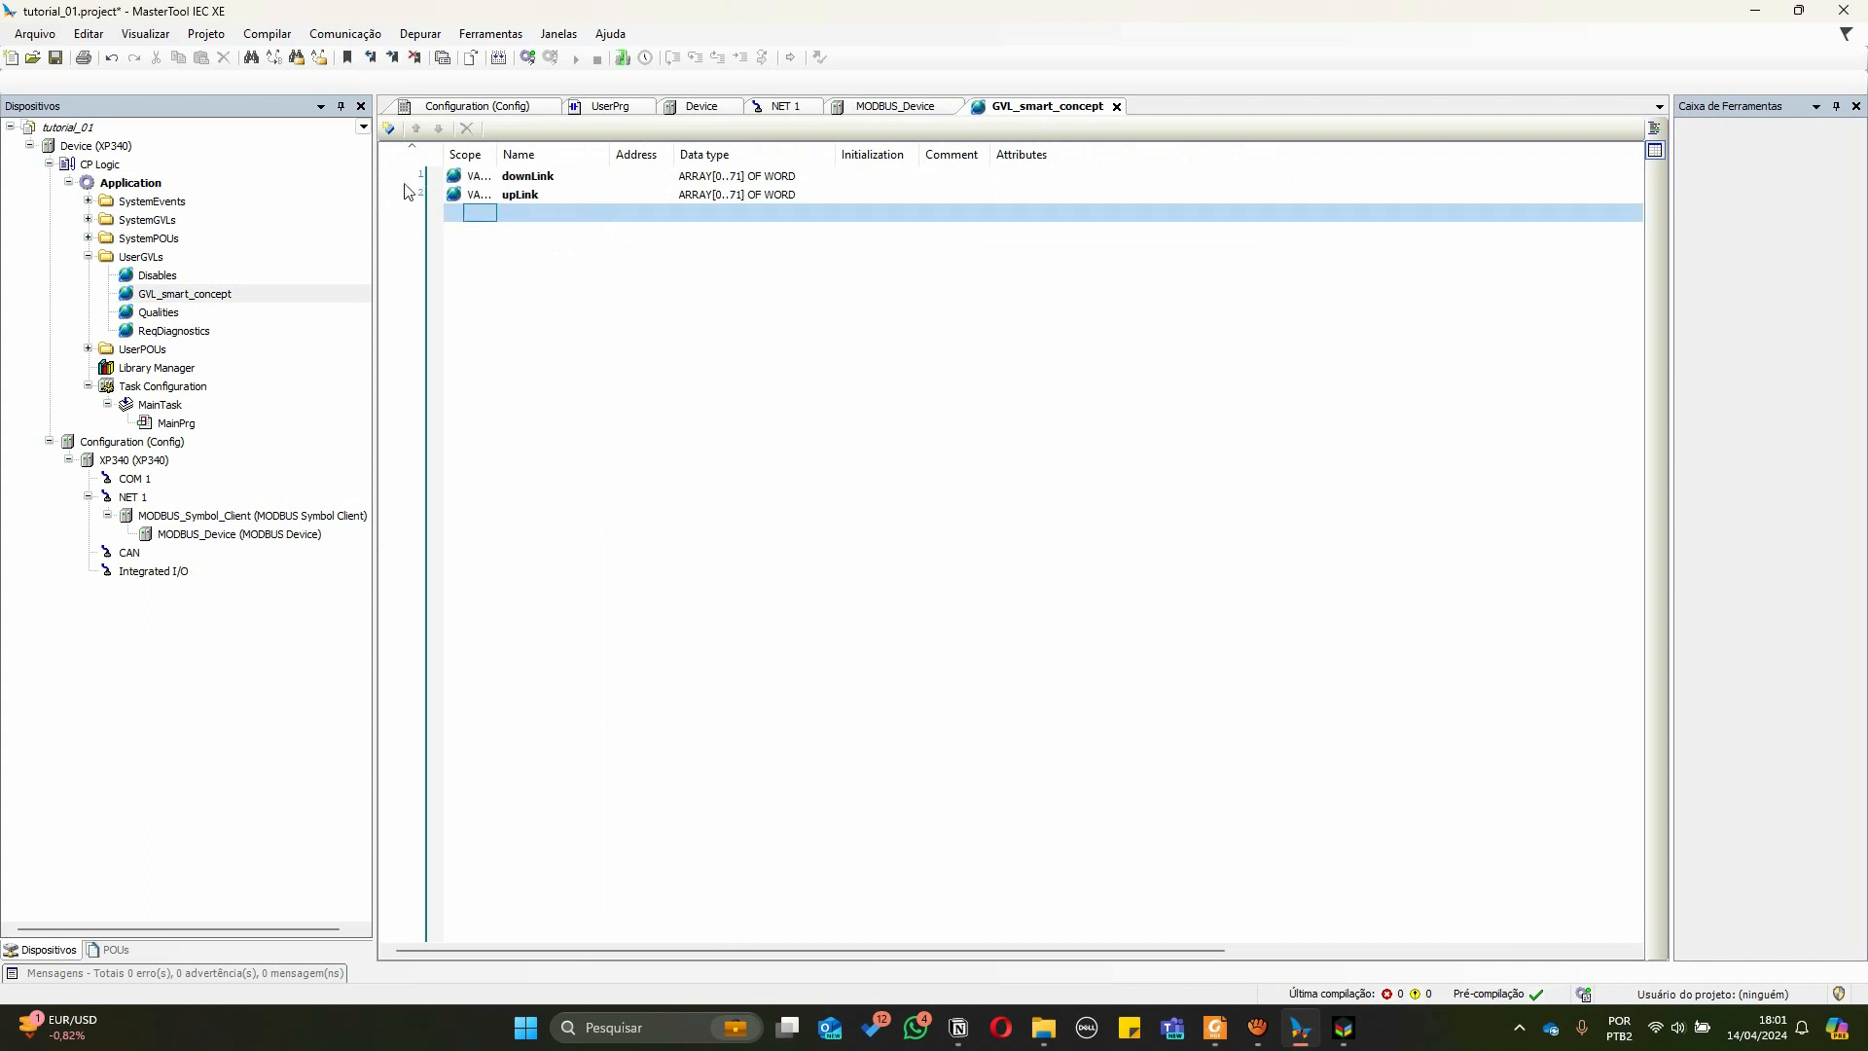
pyautogui.click(388, 128)
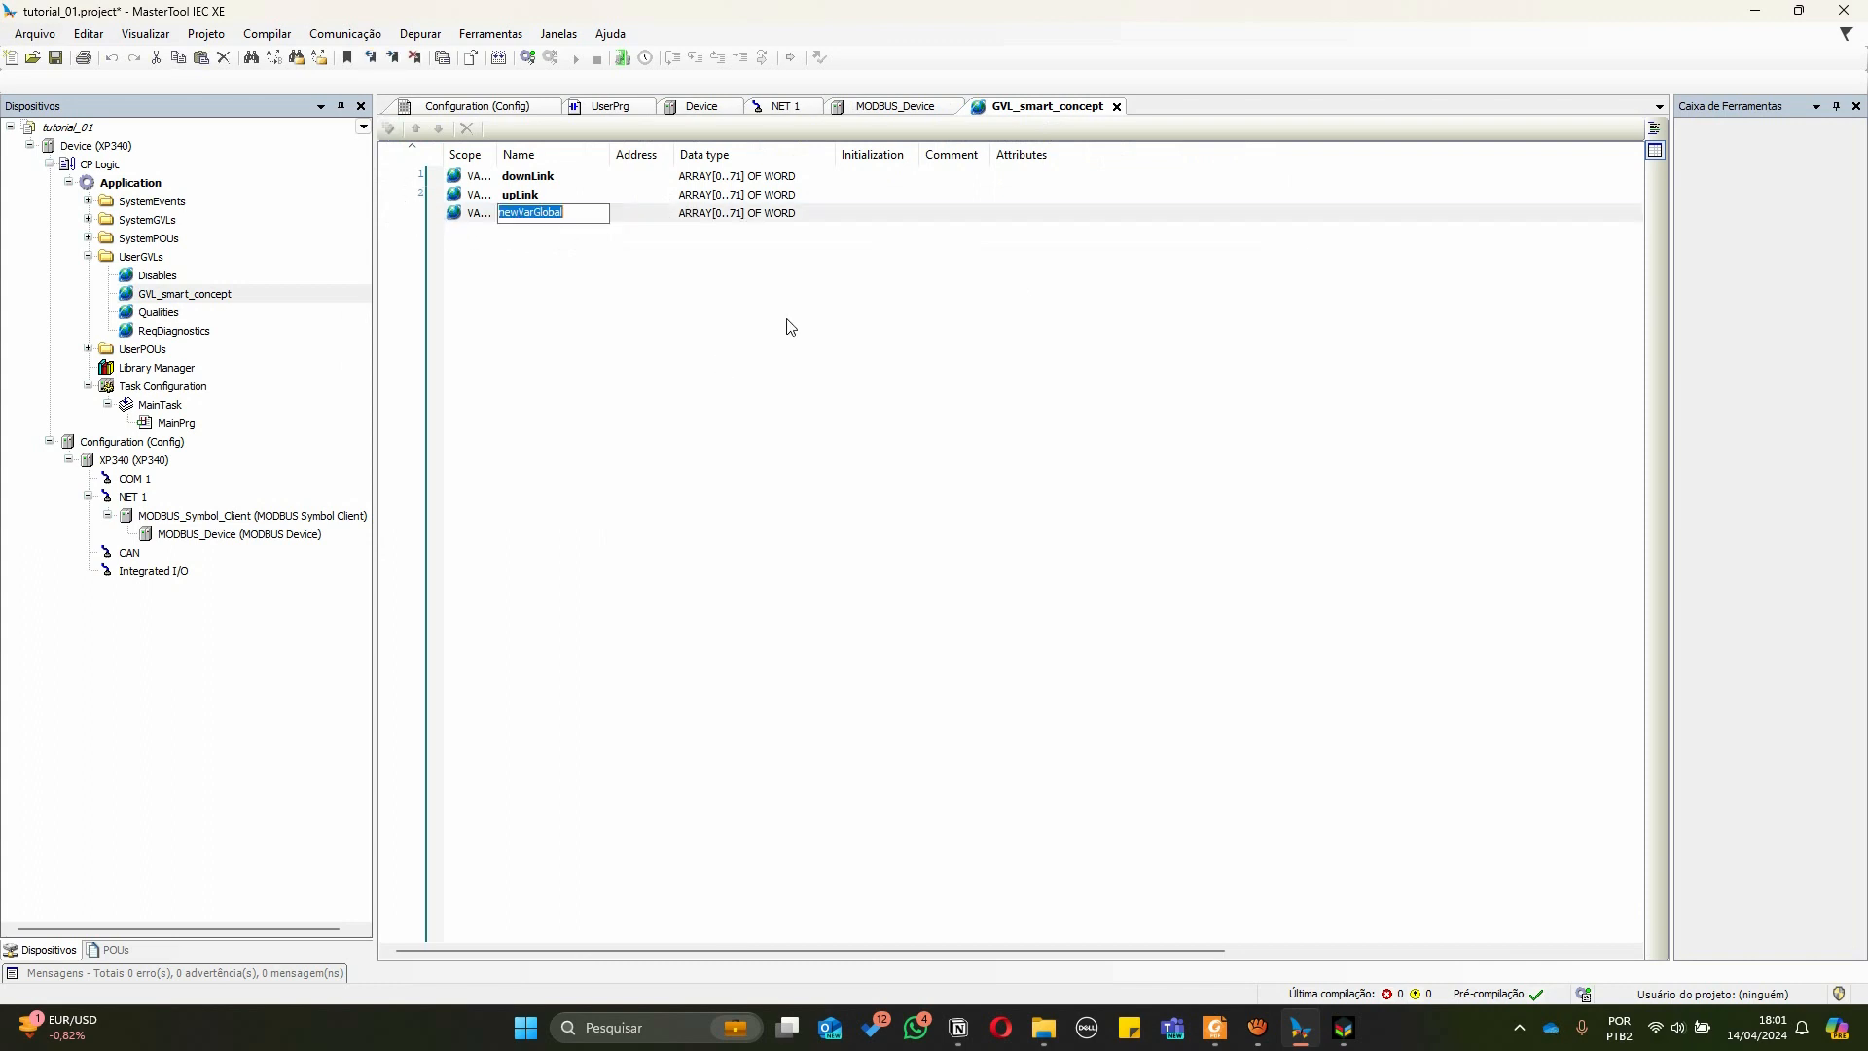
pyautogui.write('sc')
pyautogui.press('Return')
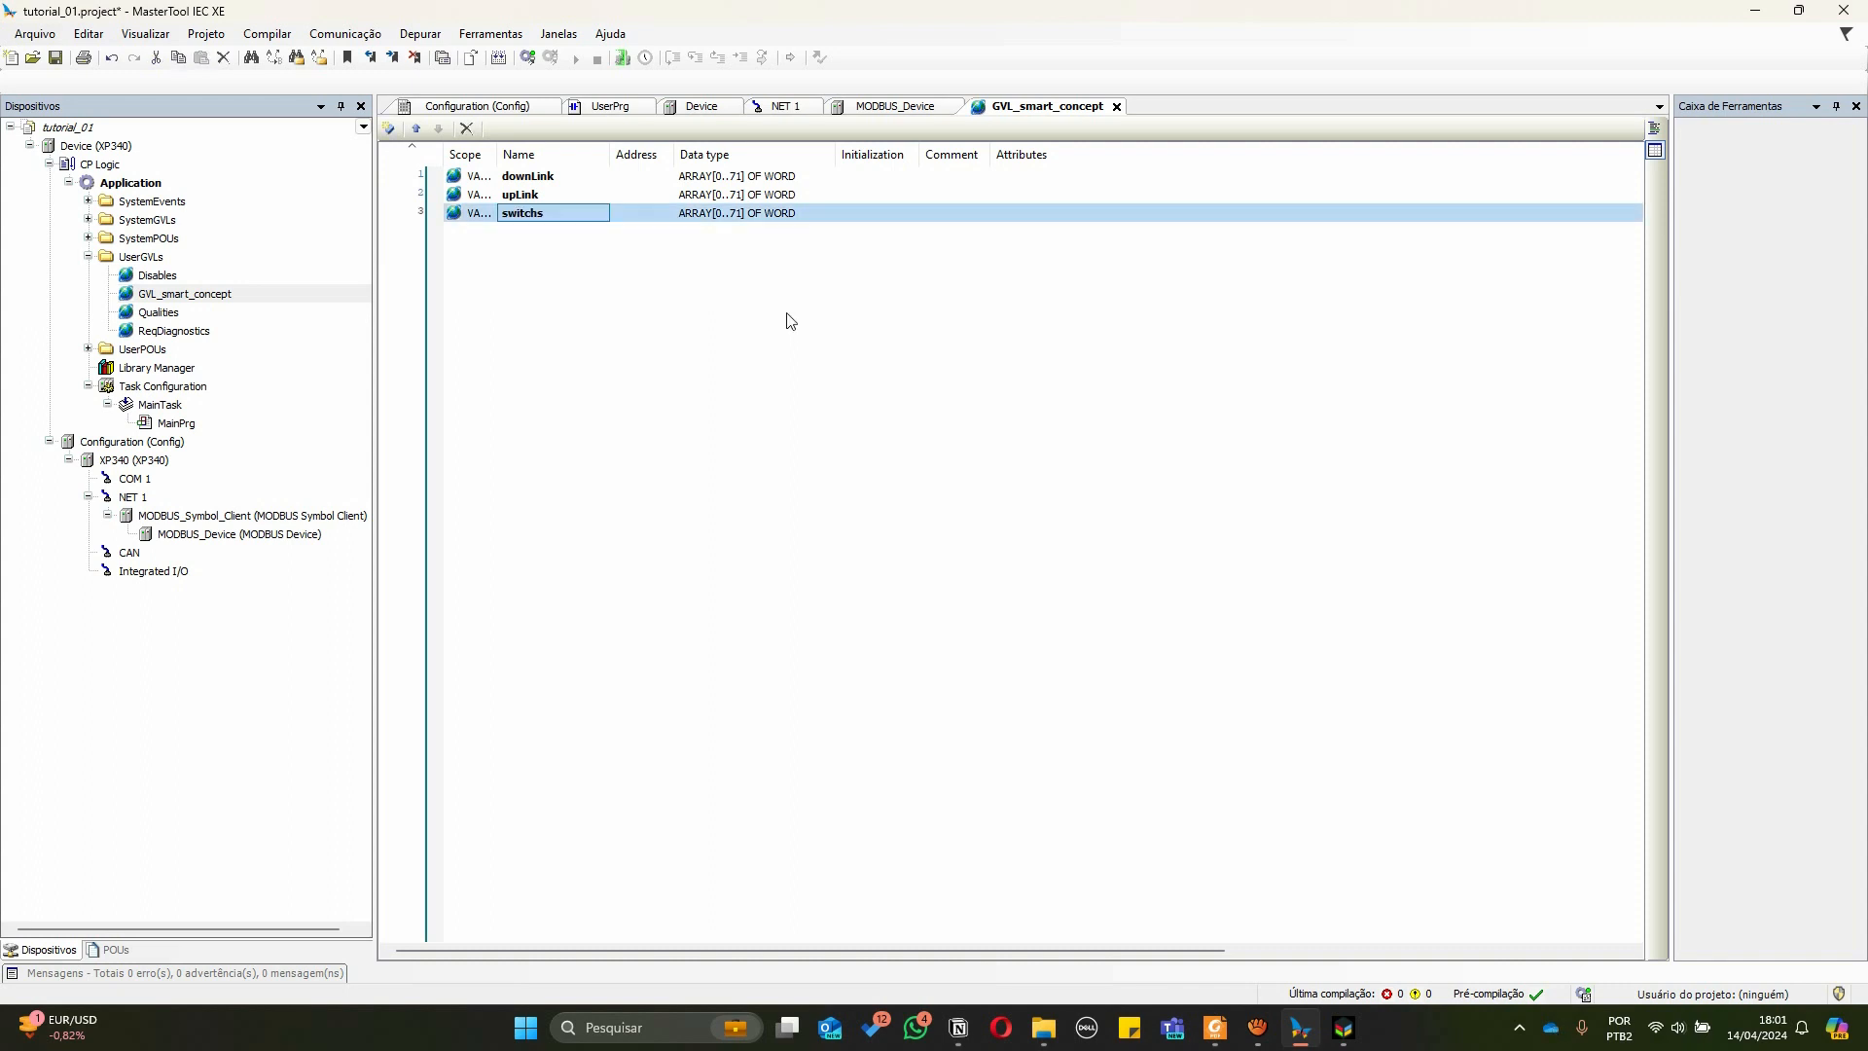
# Change the switchs variable's data type to WORD
pyautogui.doubleClick(703, 216)
pyautogui.press('Right')
pyautogui.hotkey('ctrl', 'shift', 'Left')
pyautogui.press('Left')
pyautogui.hotkey('ctrl', 'shift', 'Left')
pyautogui.hotkey('ctrl', 'shift', 'Left')
pyautogui.hotkey('ctrl', 'shift', 'Left')
pyautogui.press('BackSpace')
pyautogui.press('Return')
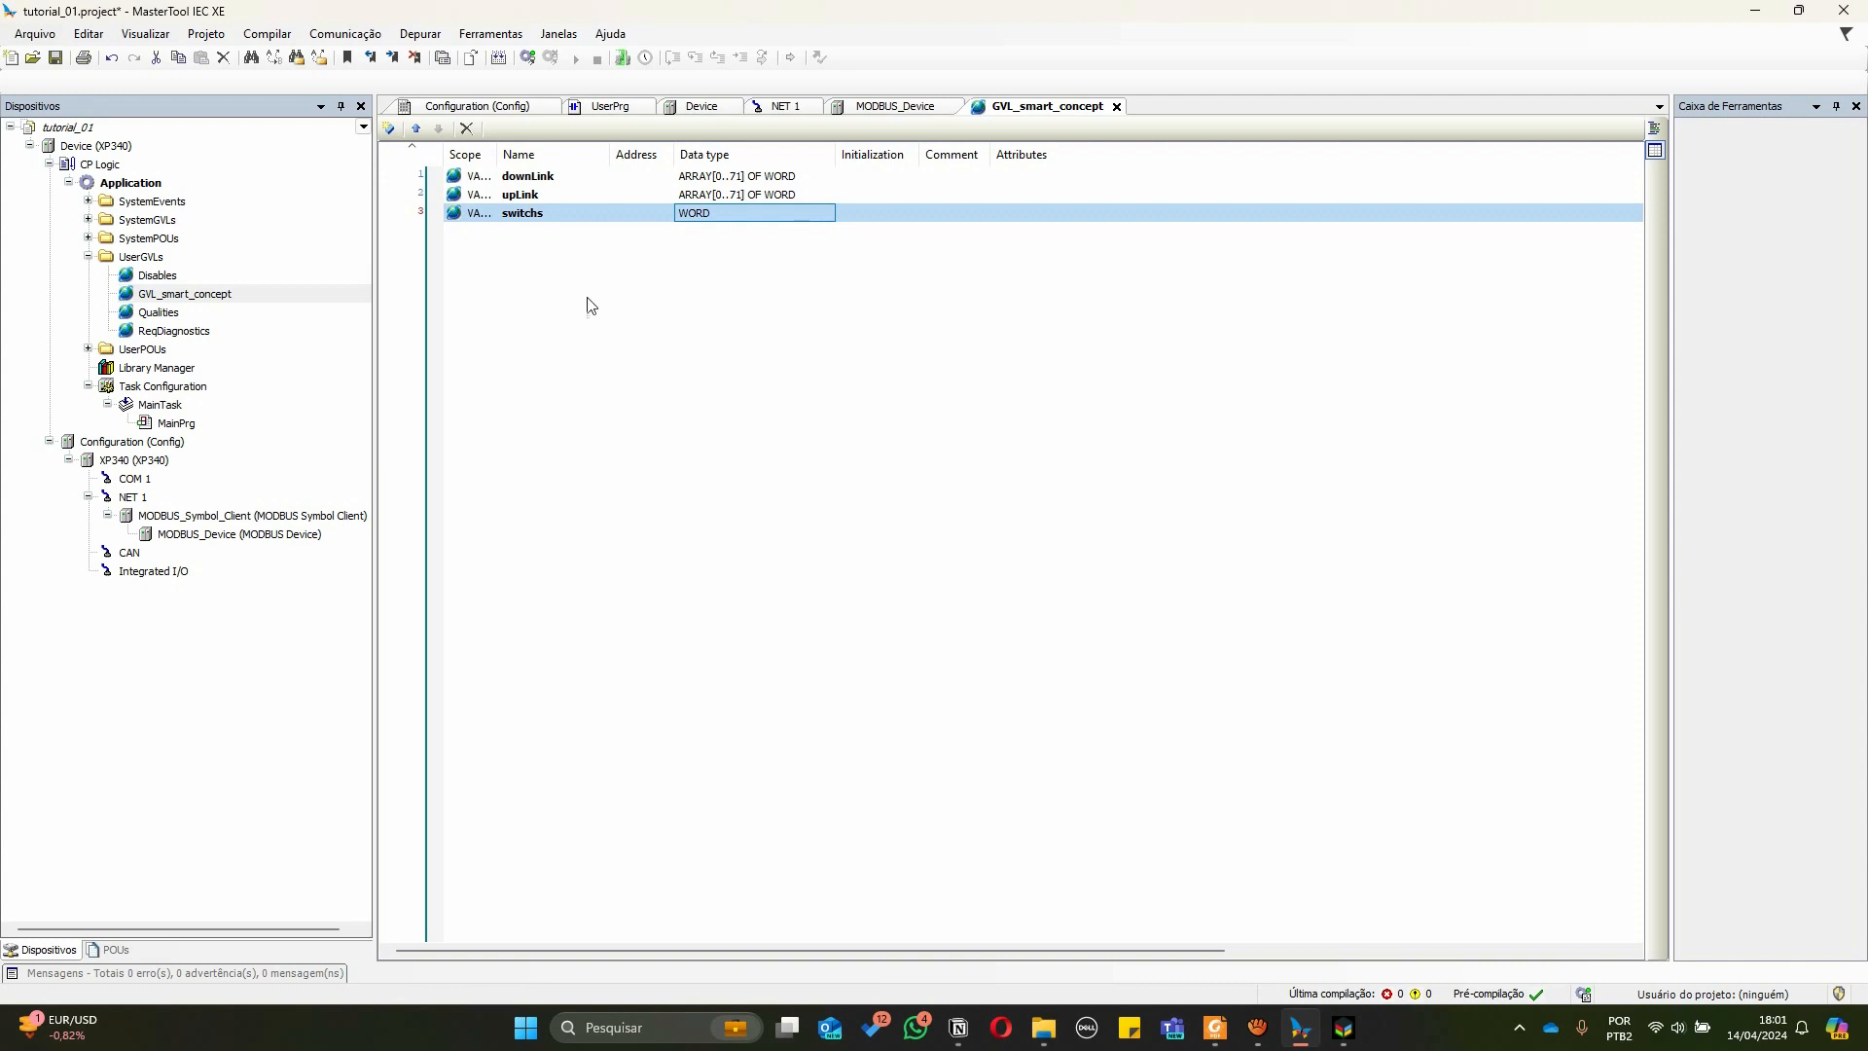
# Insert a WORD variable named cylinders above switchs in GVL_smart_concept
pyautogui.press('Insert')
pyautogui.write('Cyl')
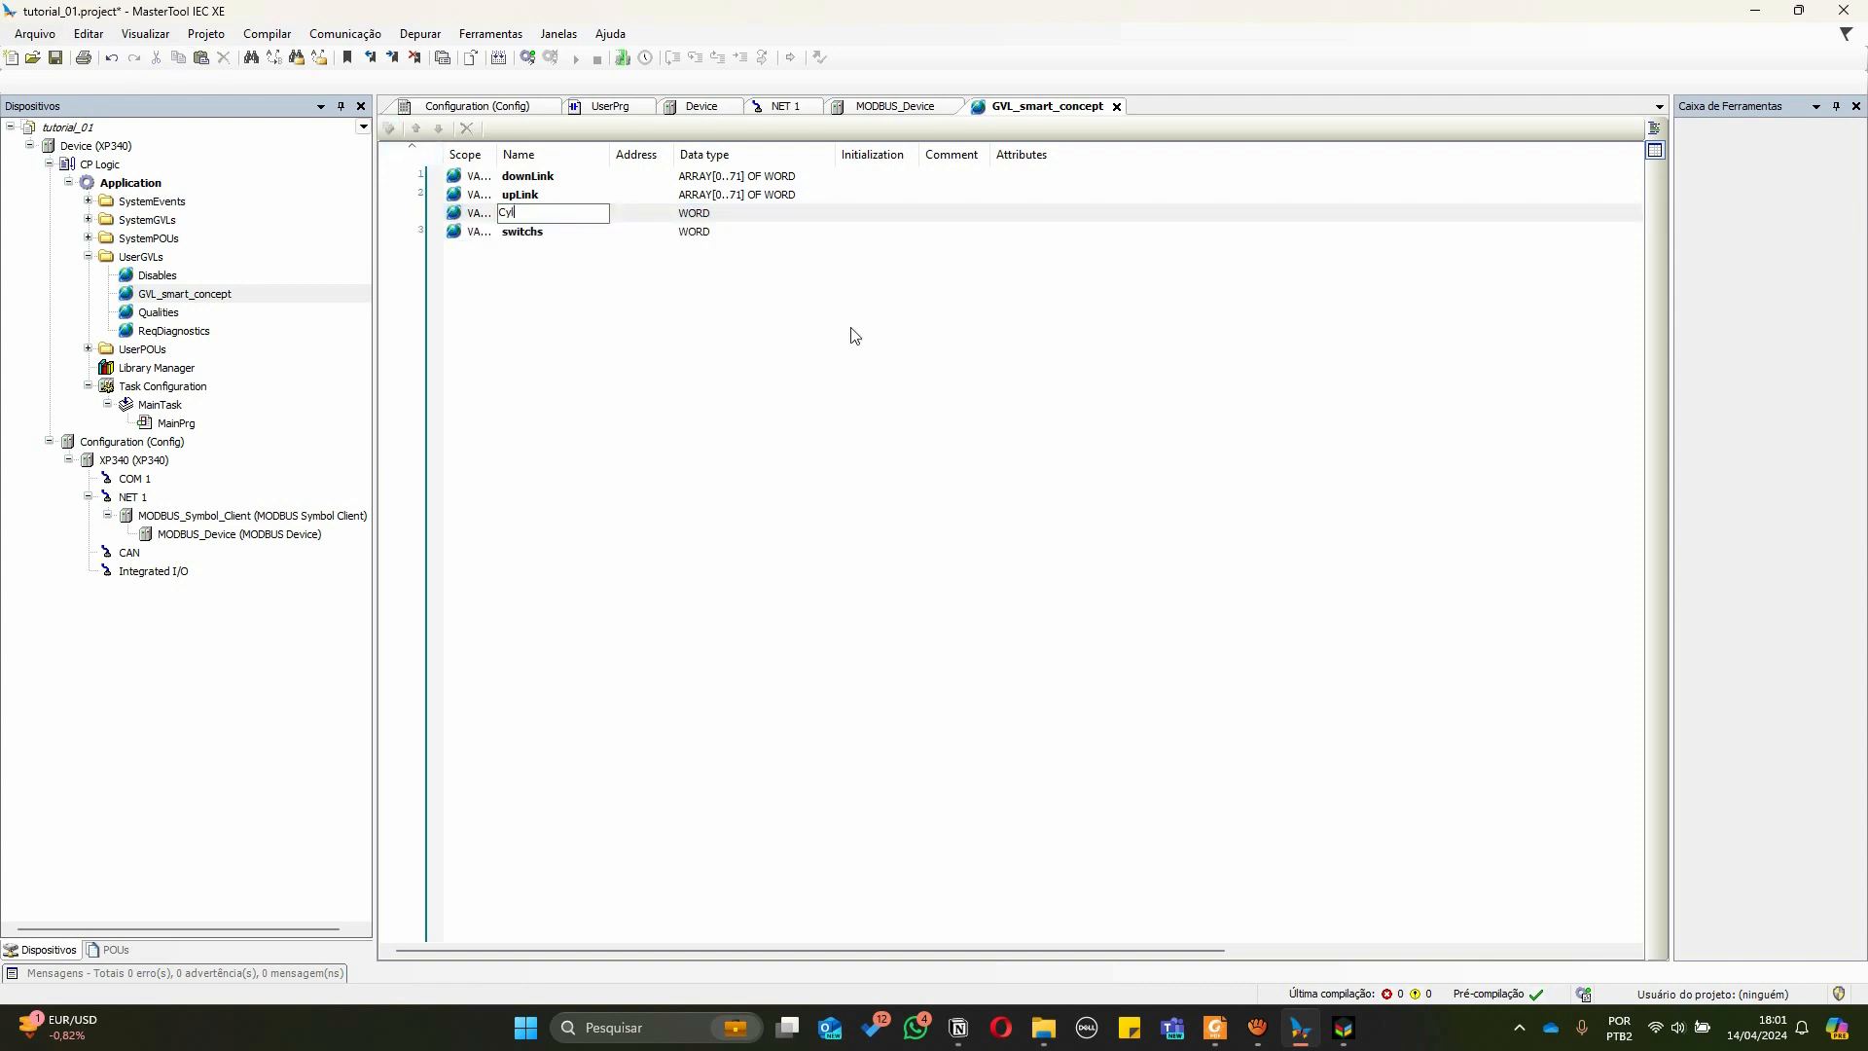
pyautogui.write('linders')
pyautogui.press('Return')
pyautogui.click(713, 234)
pyautogui.click(714, 215)
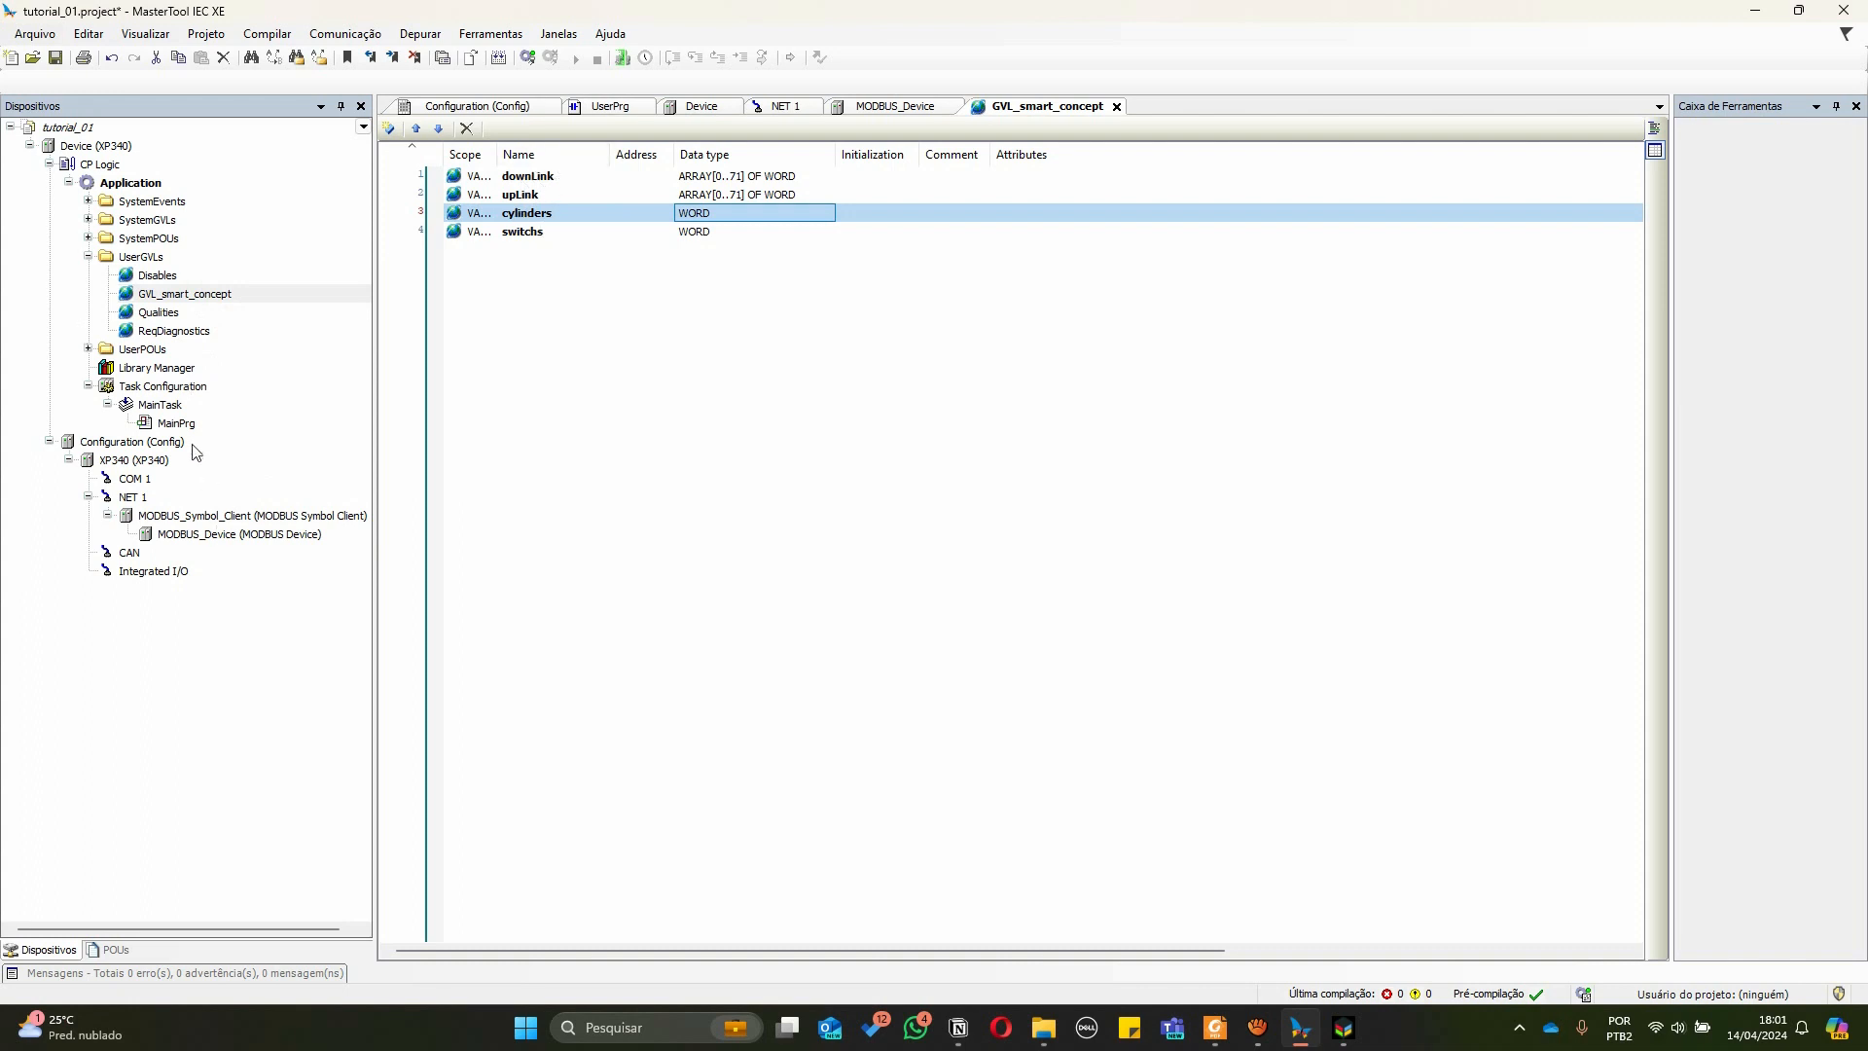
# Add a program POU named communication to UserPOUs, implemented in Structured Text
pyautogui.click(142, 349)
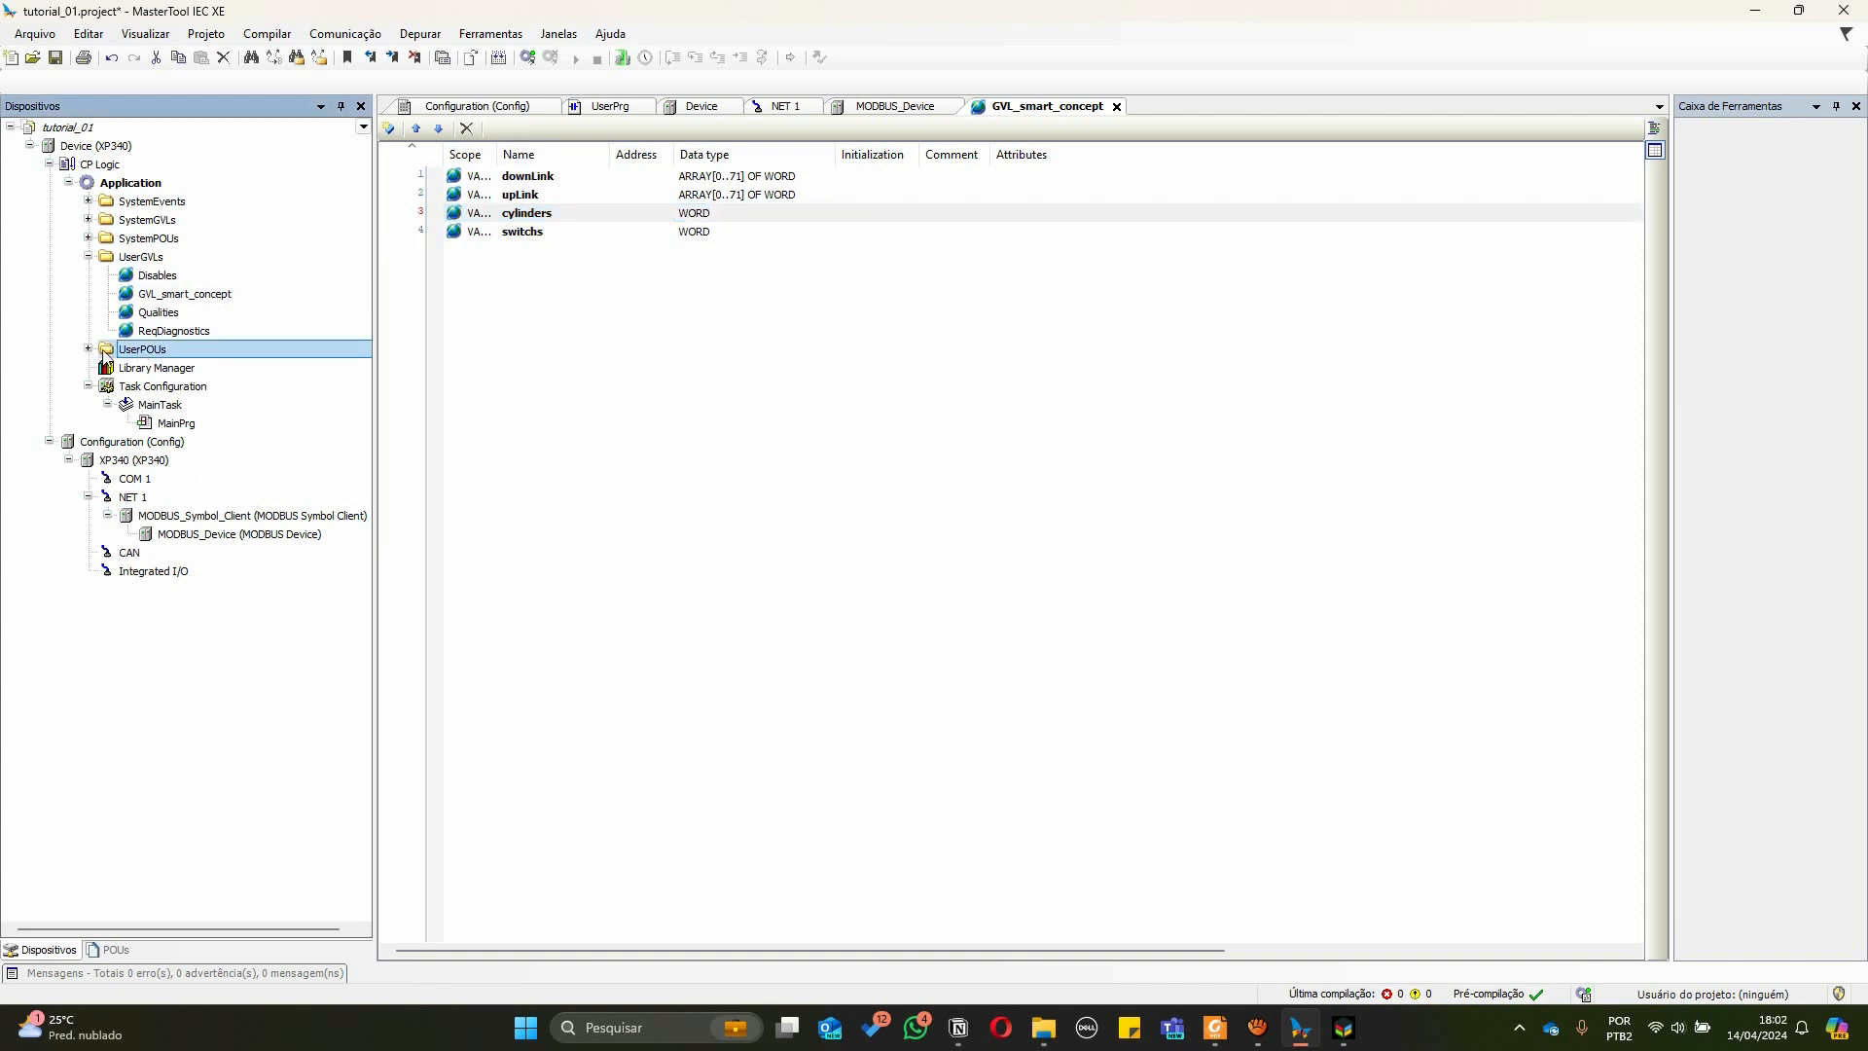
pyautogui.click(88, 350)
pyautogui.rightClick(142, 352)
pyautogui.moveTo(237, 487)
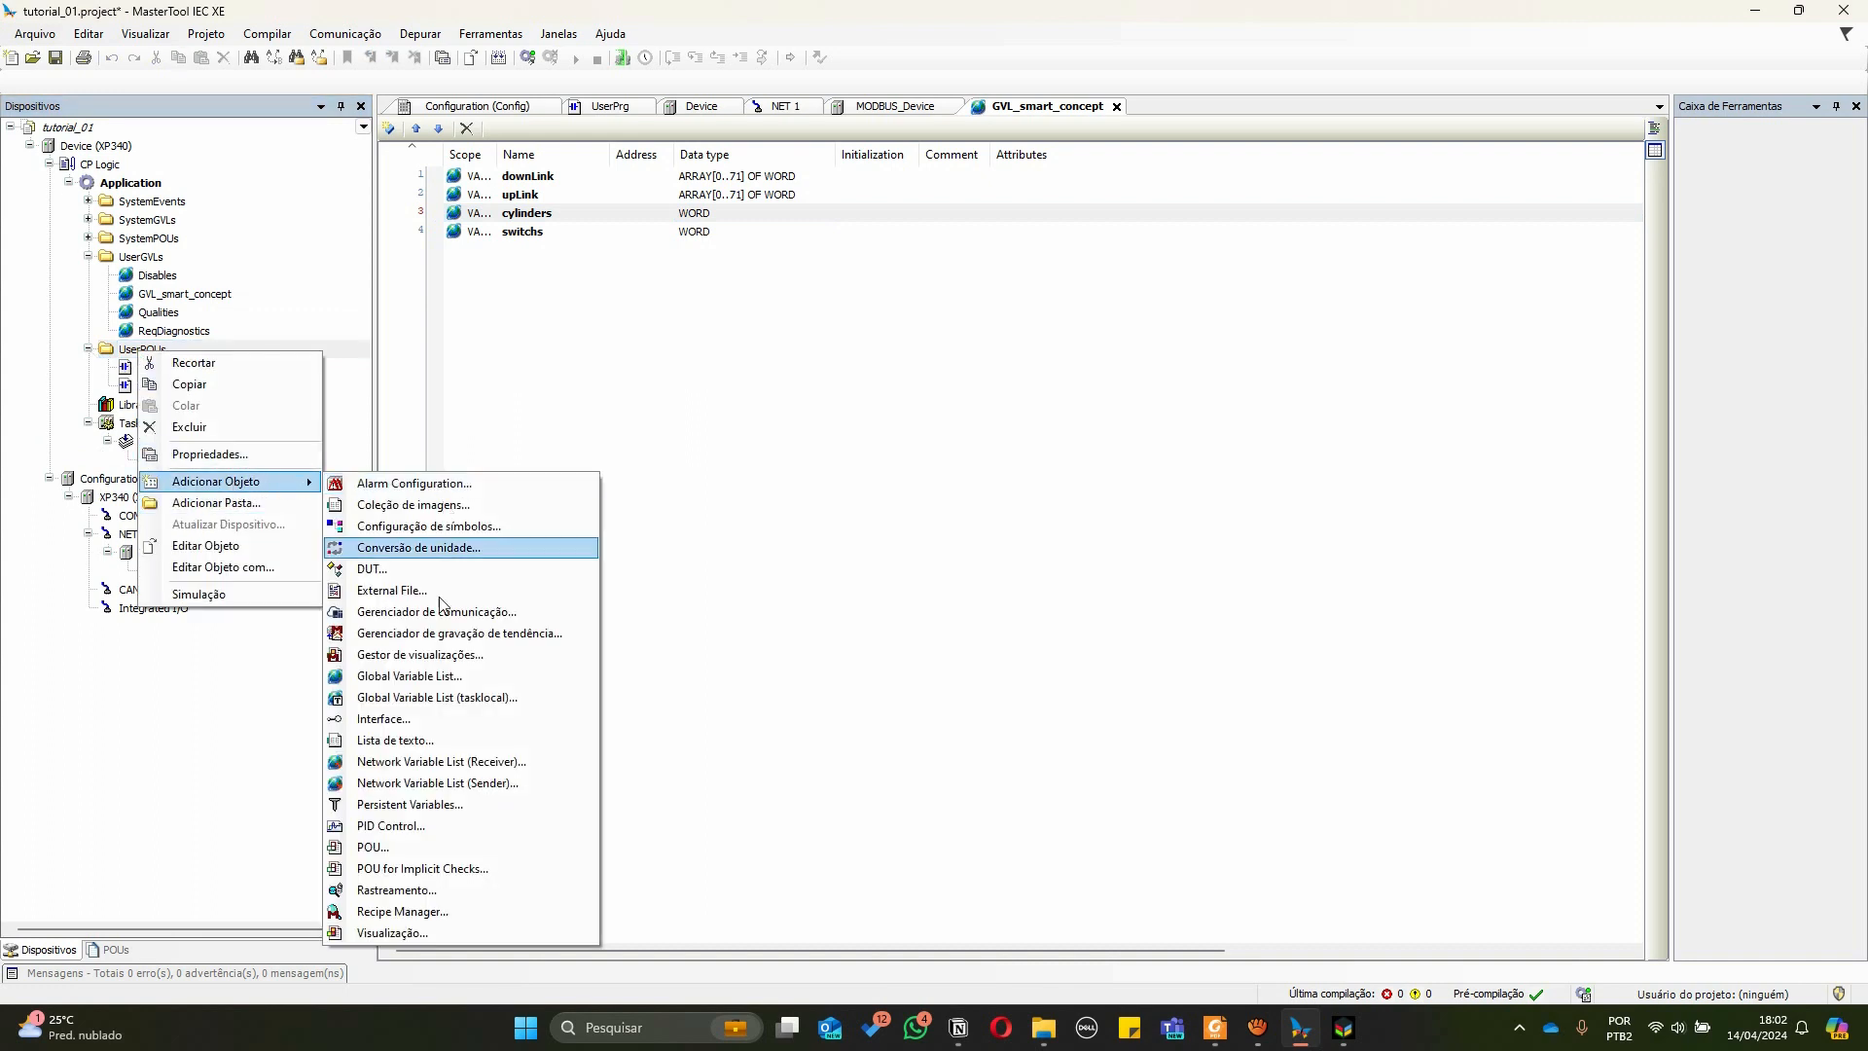
pyautogui.click(383, 847)
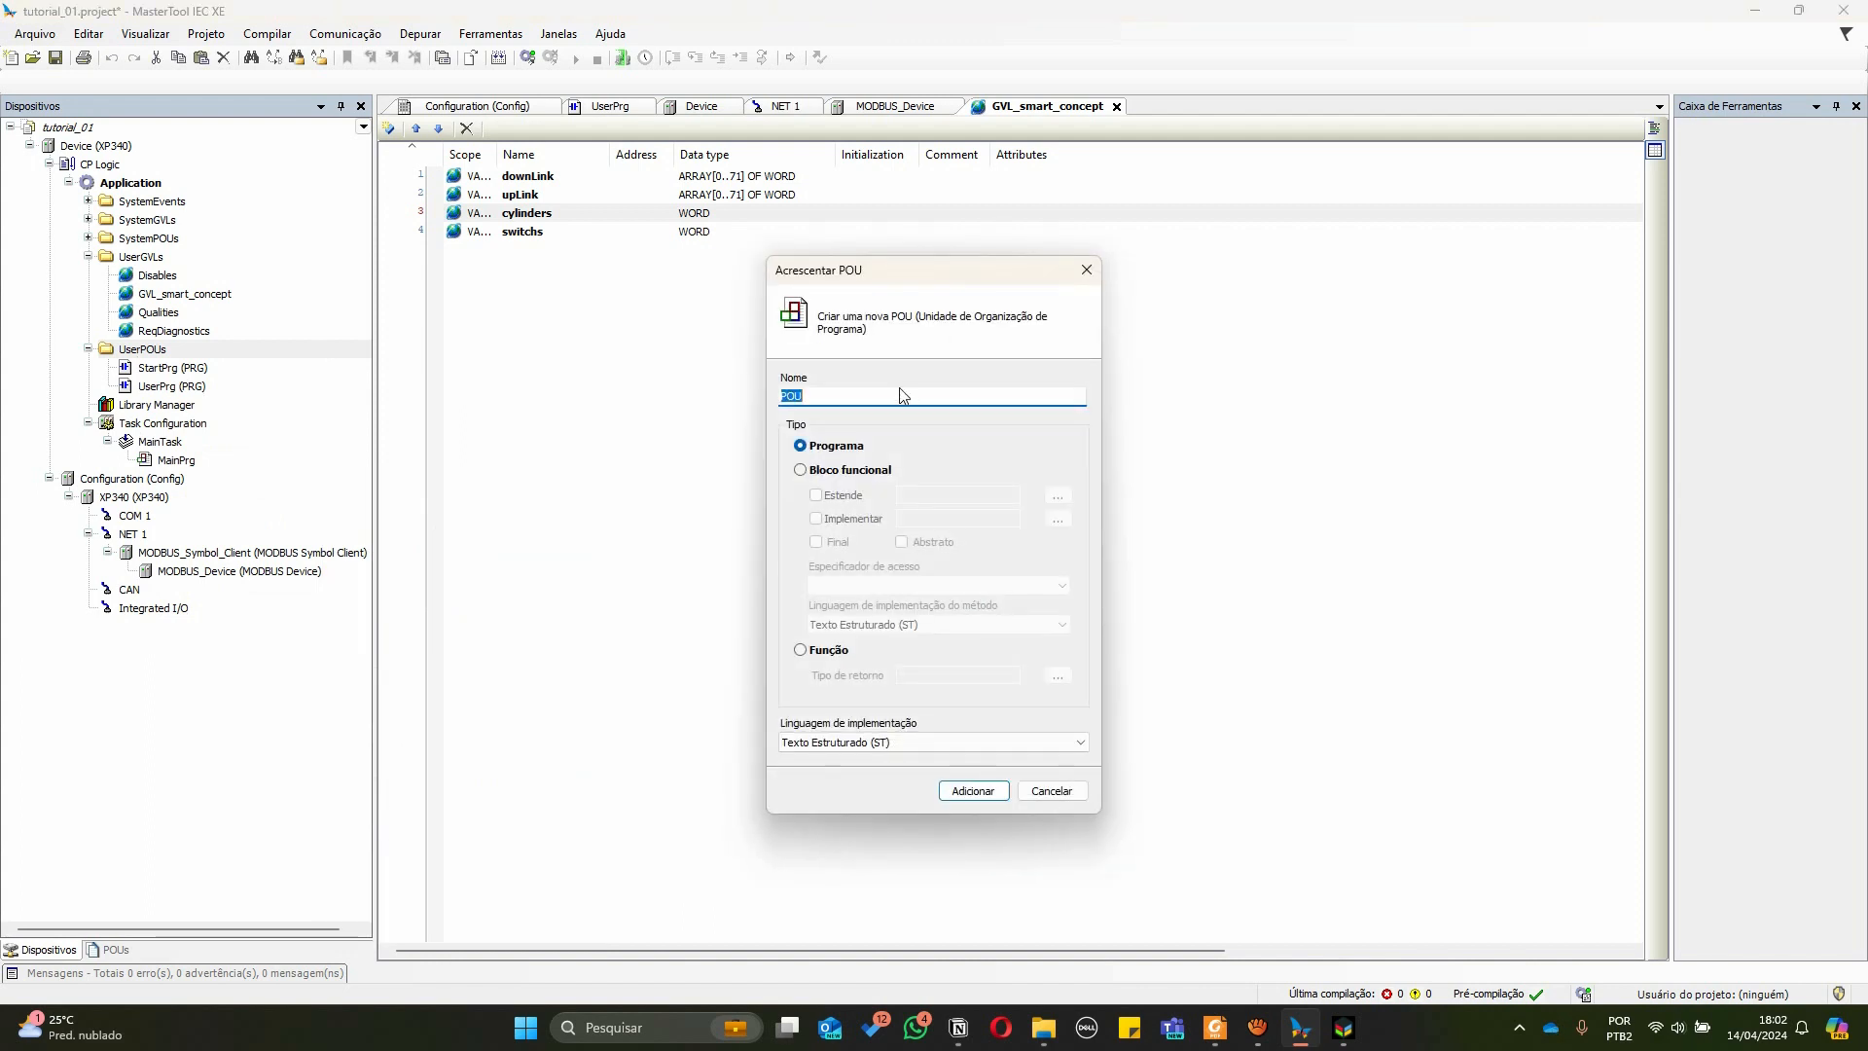
pyautogui.write('communication')
pyautogui.click(838, 745)
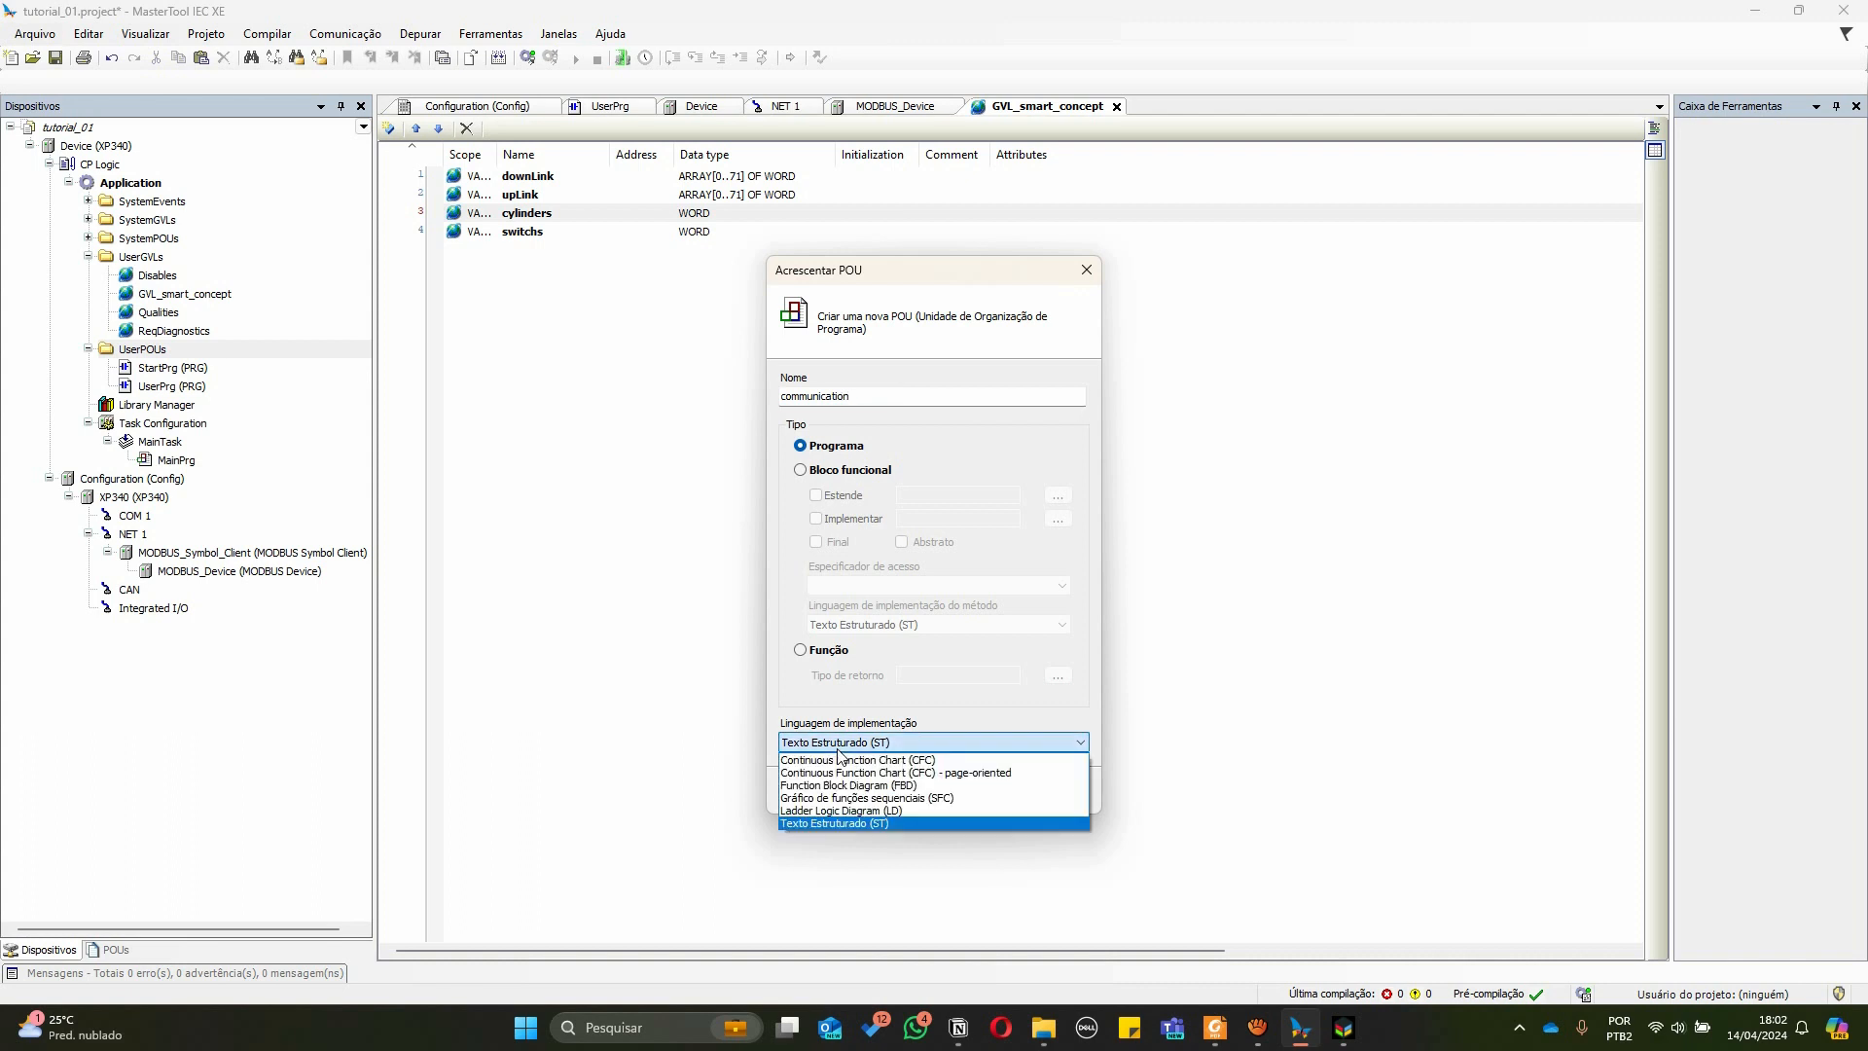
pyautogui.click(850, 823)
pyautogui.click(966, 790)
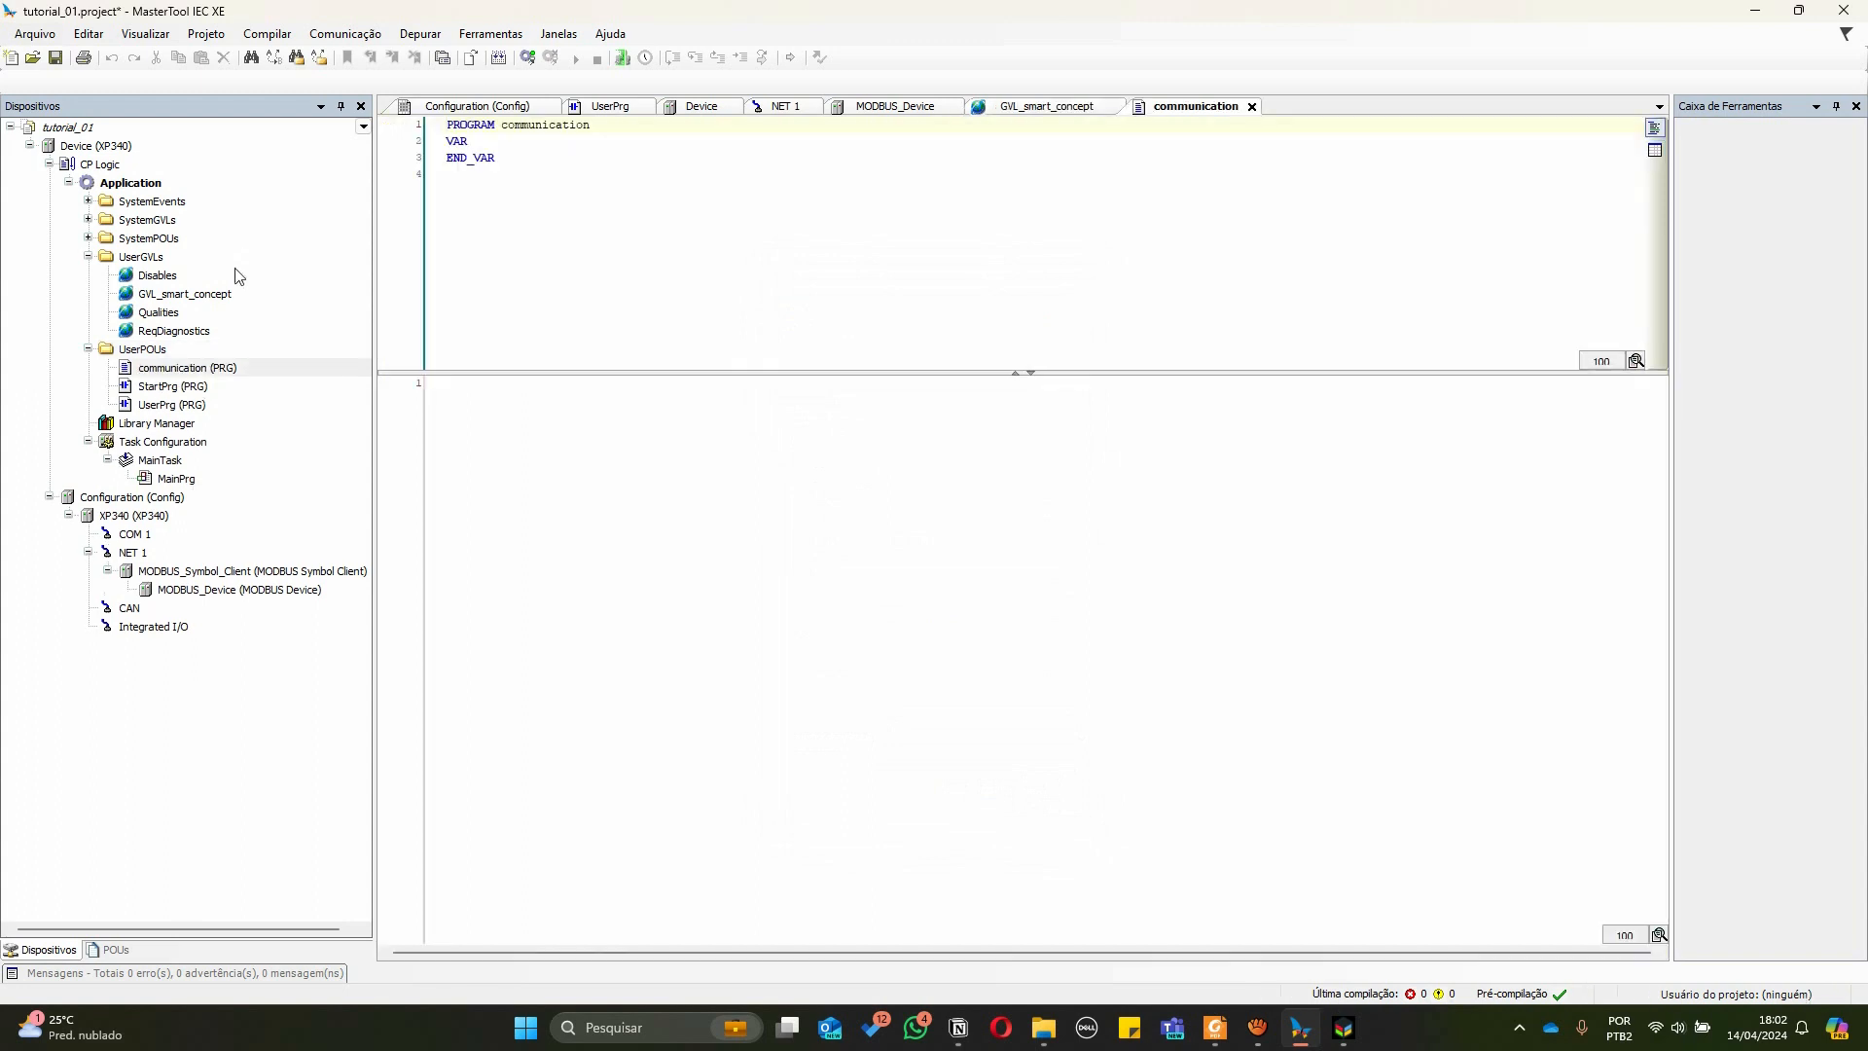
# In the communication program body, write switchs := upLink[70]; using the simulator table's system-switch position
pyautogui.click(181, 371)
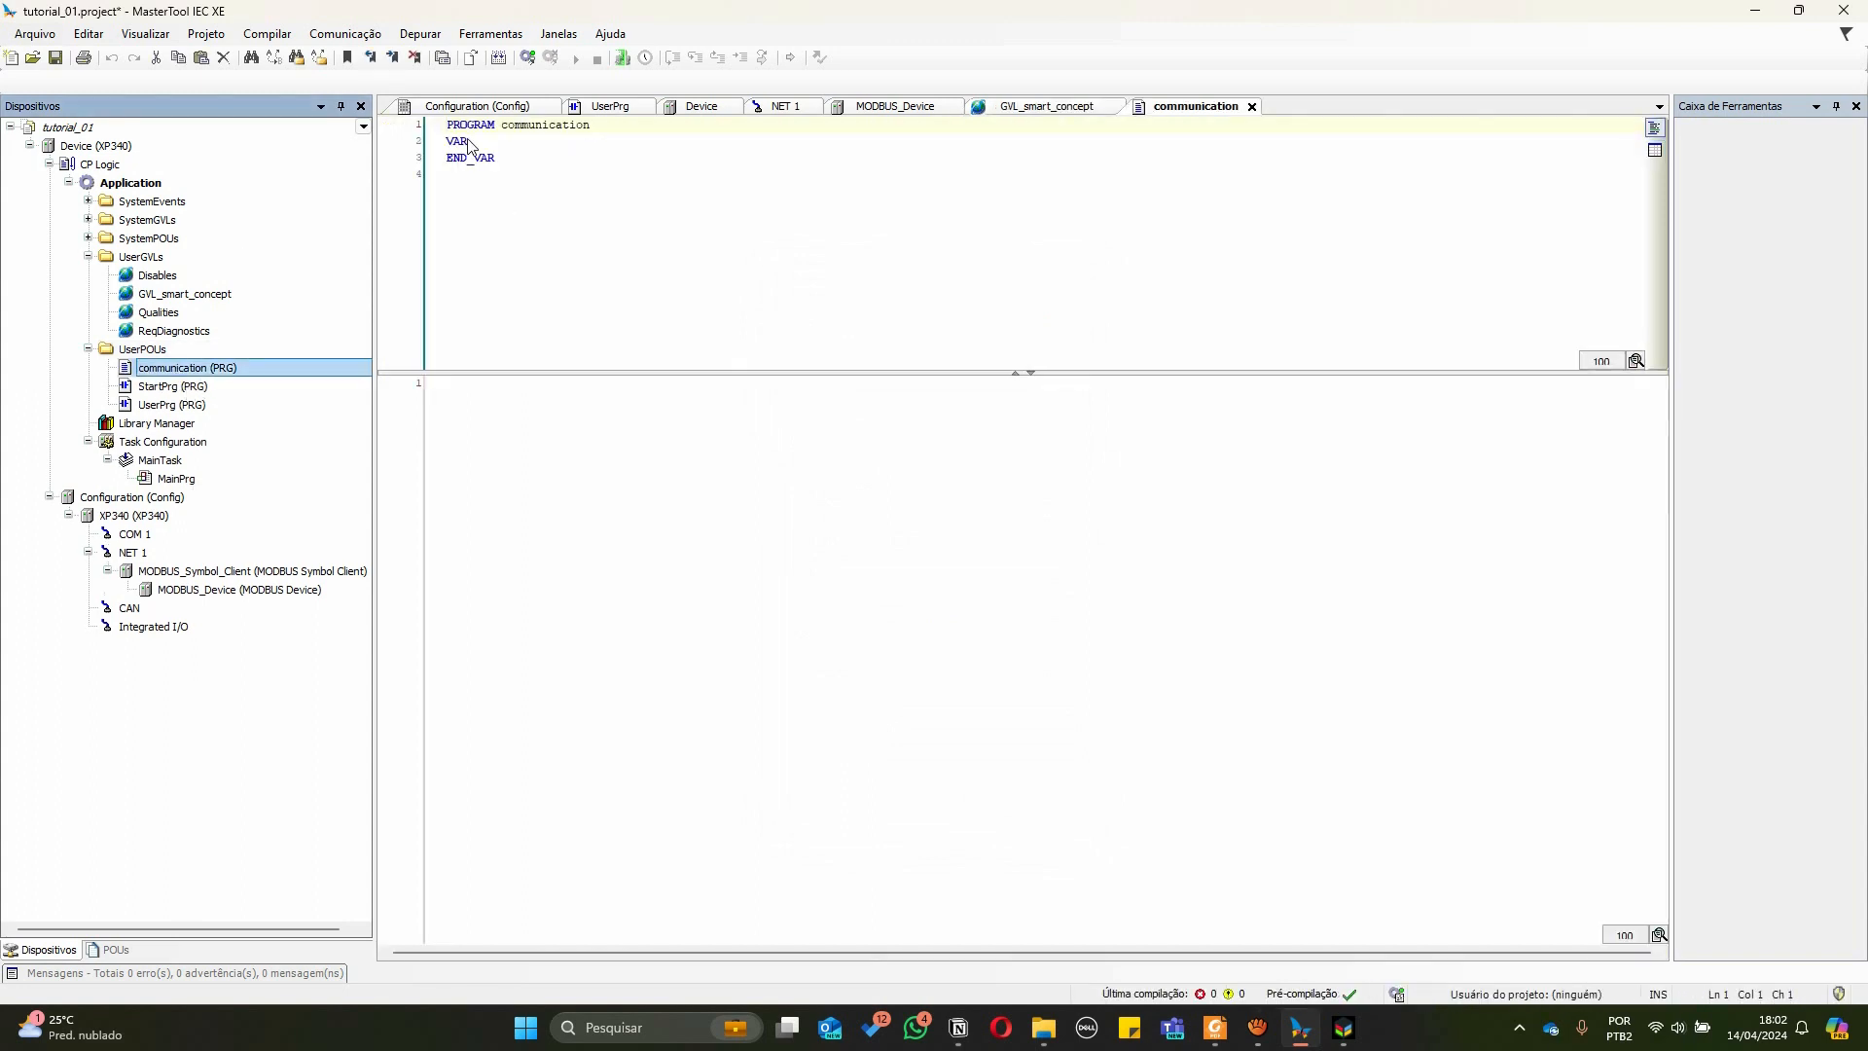
pyautogui.moveTo(521, 374); pyautogui.dragTo(520, 246)
pyautogui.click(545, 397)
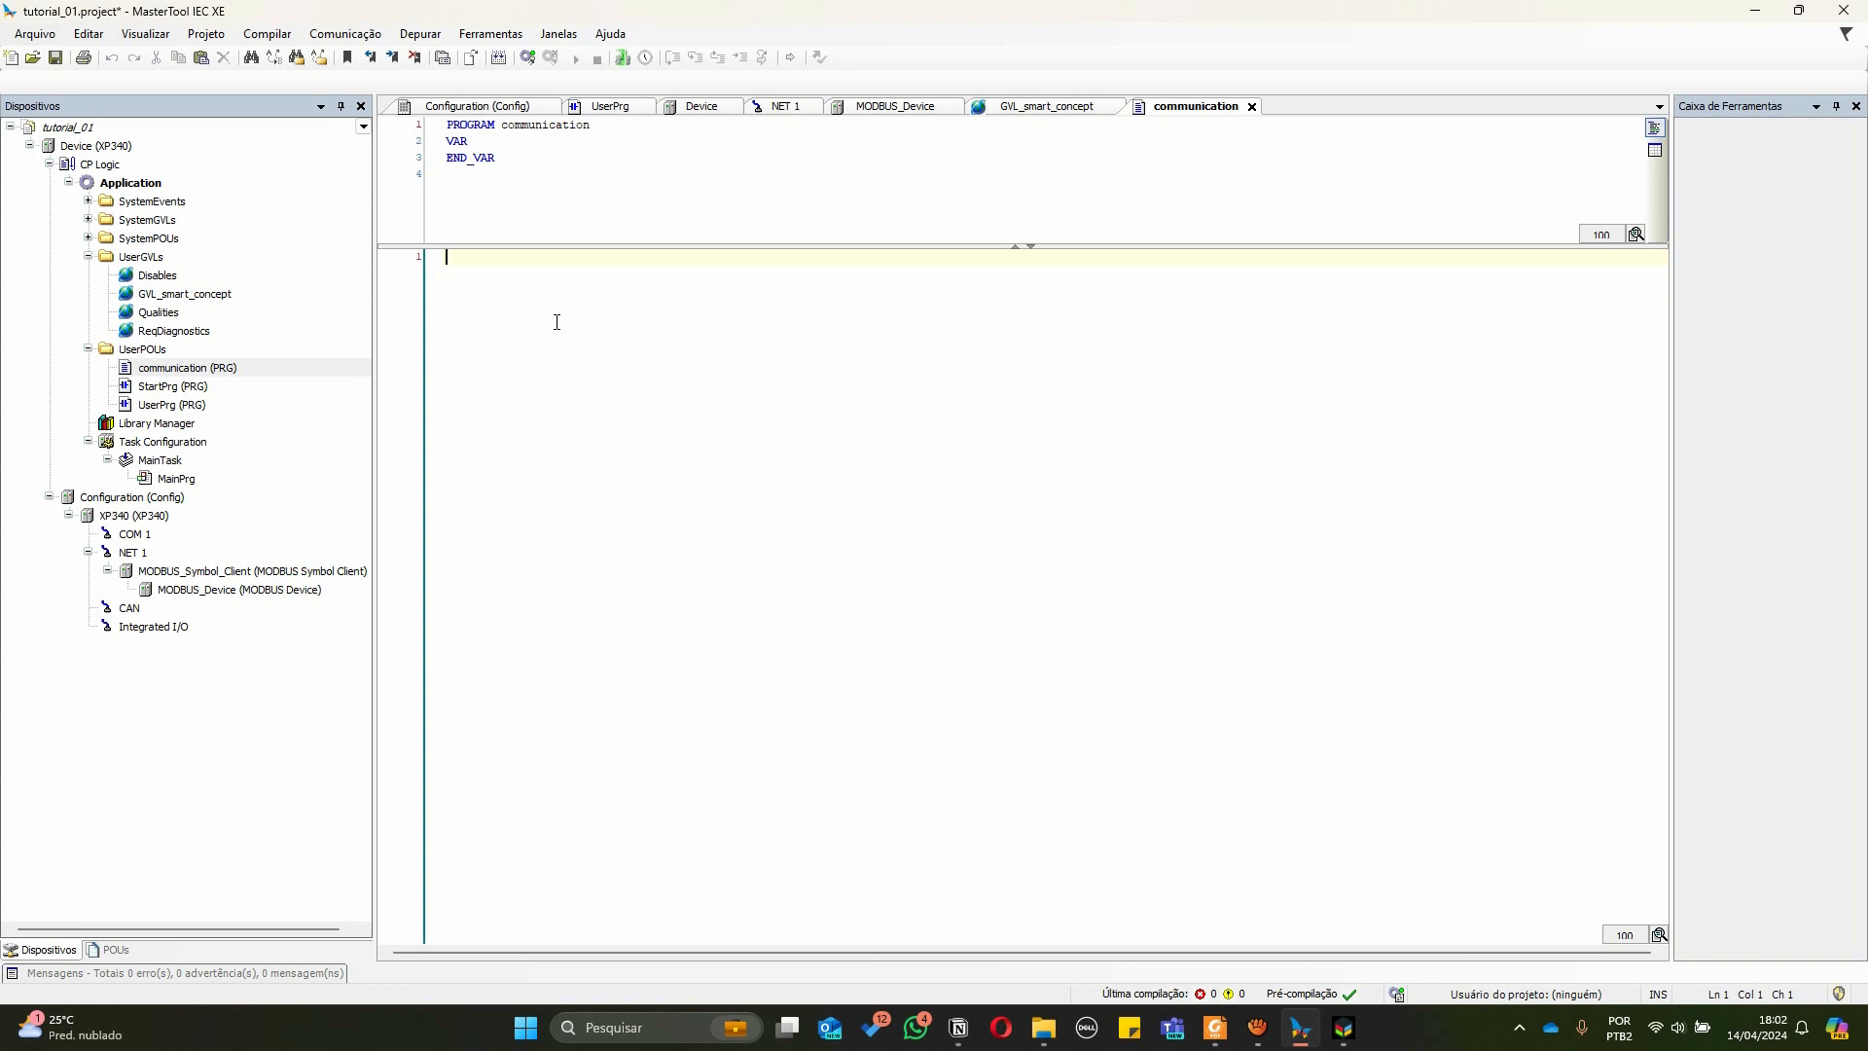
pyautogui.write('shitchs')
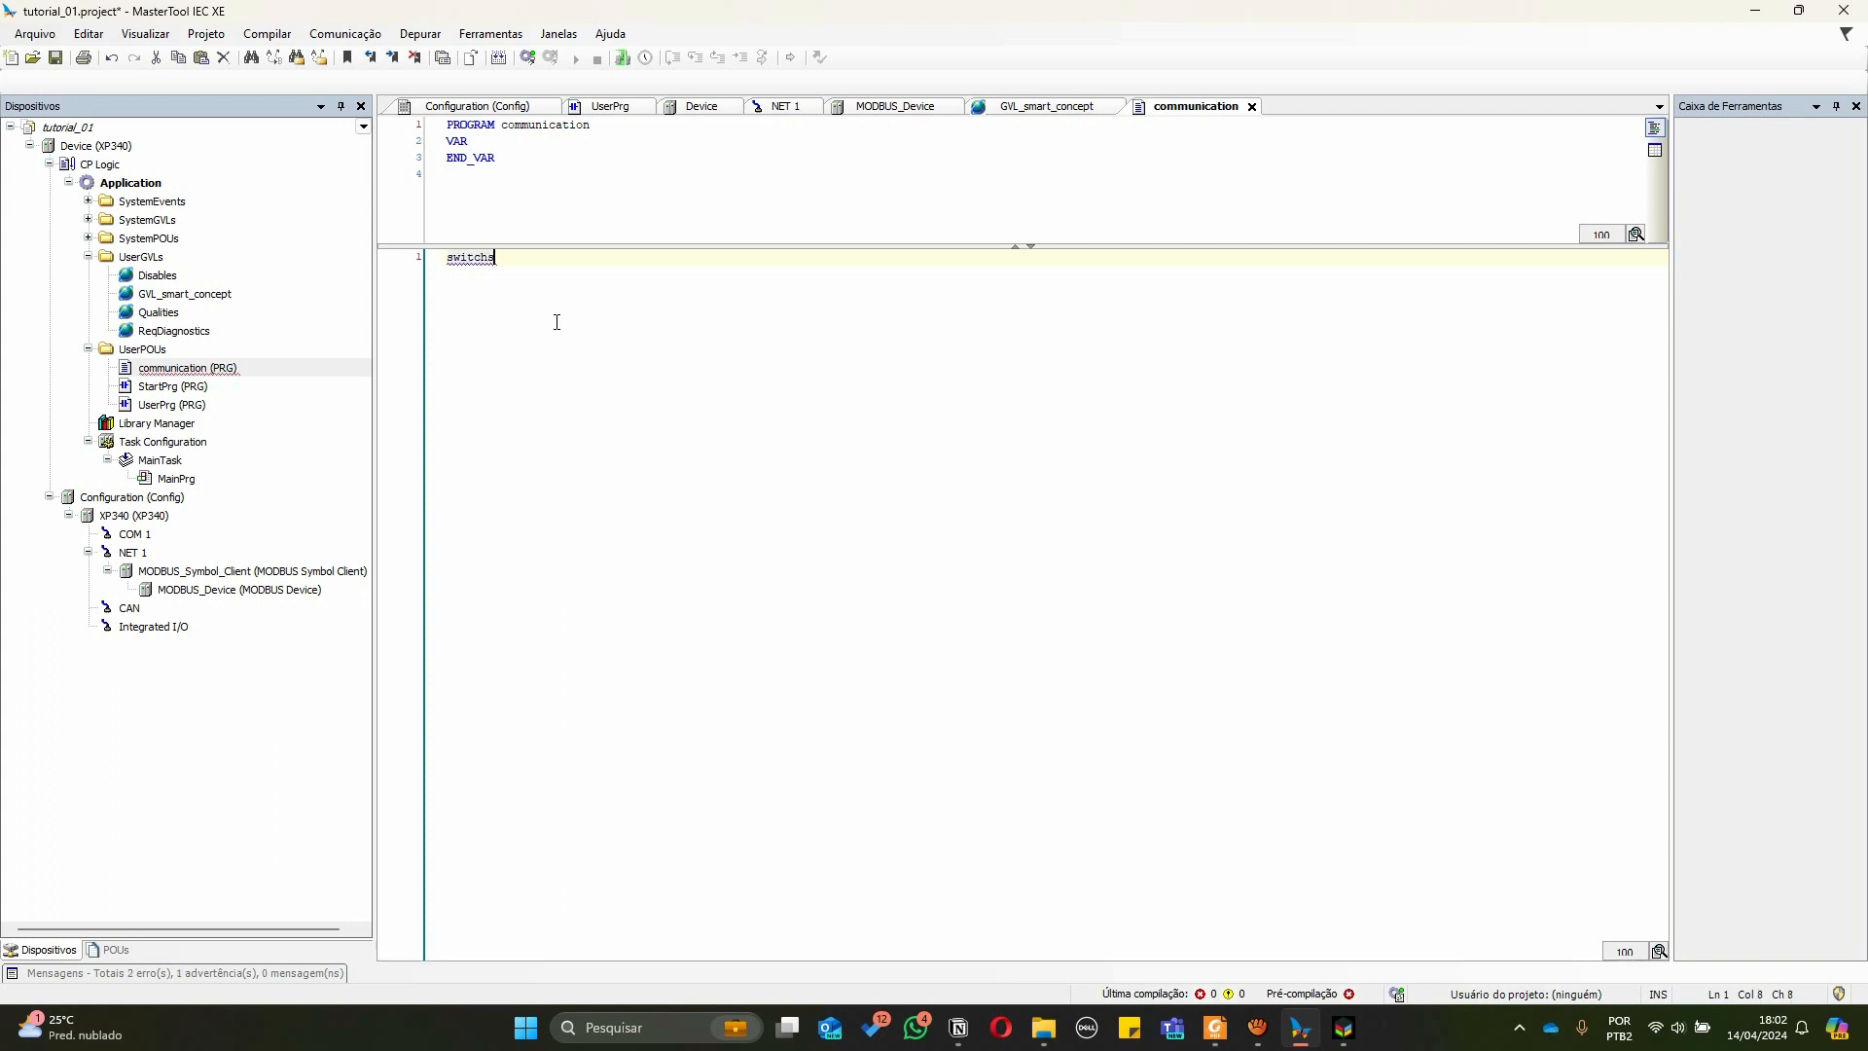
pyautogui.write(' :')
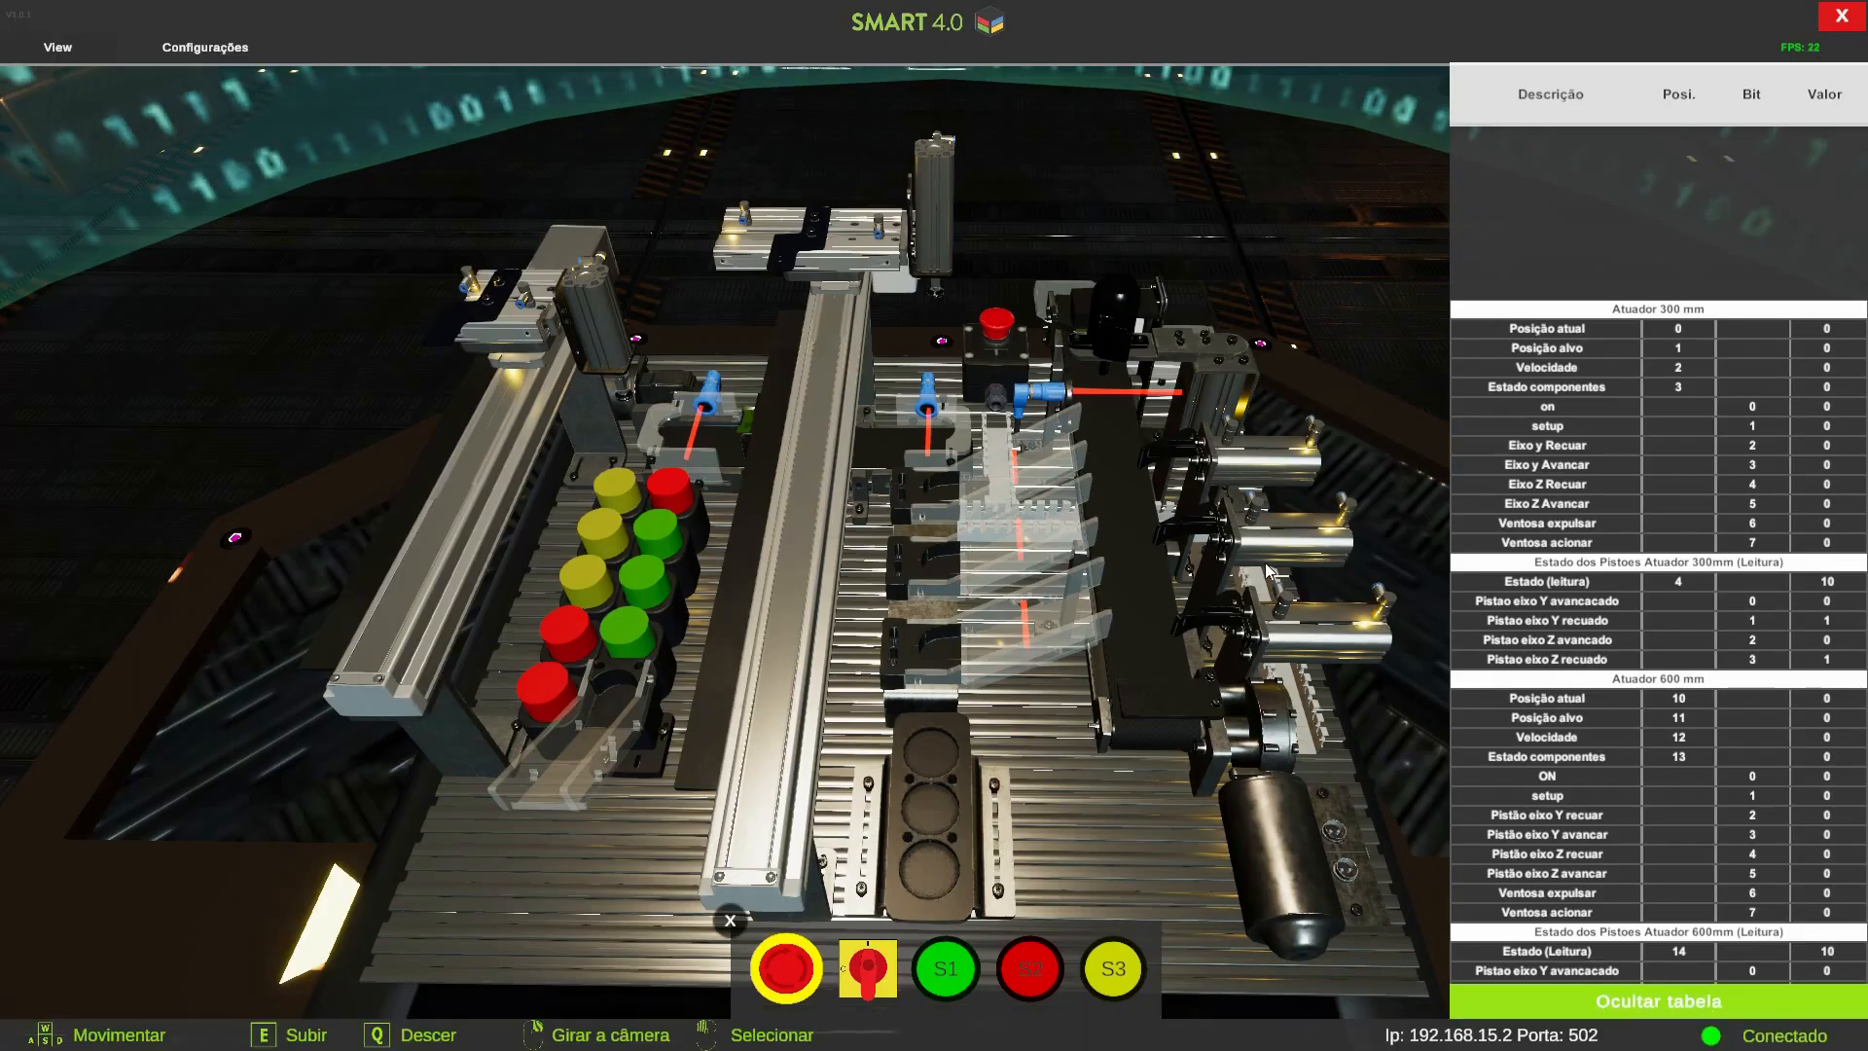
pyautogui.scroll(-5, 1536, 740)
pyautogui.scroll(-15, 1535, 734)
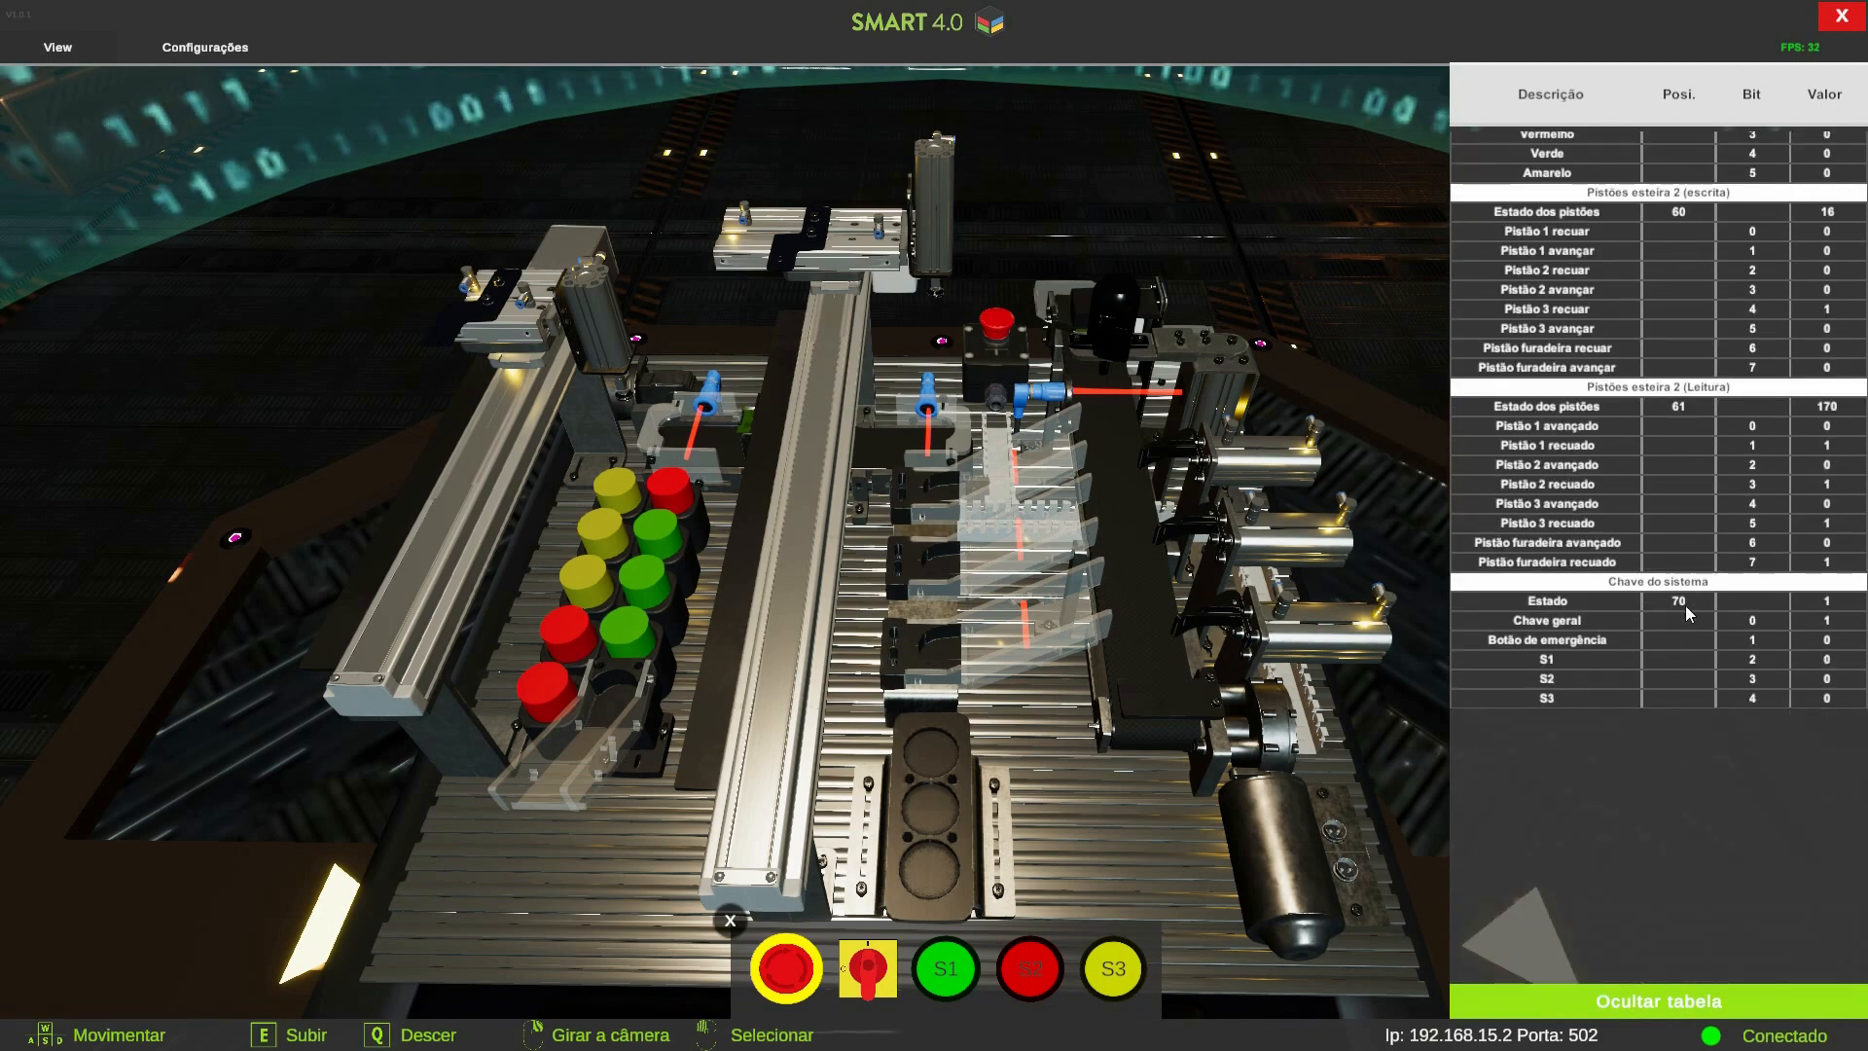
pyautogui.hotkey('alt', 'Tab')
pyautogui.click(527, 258)
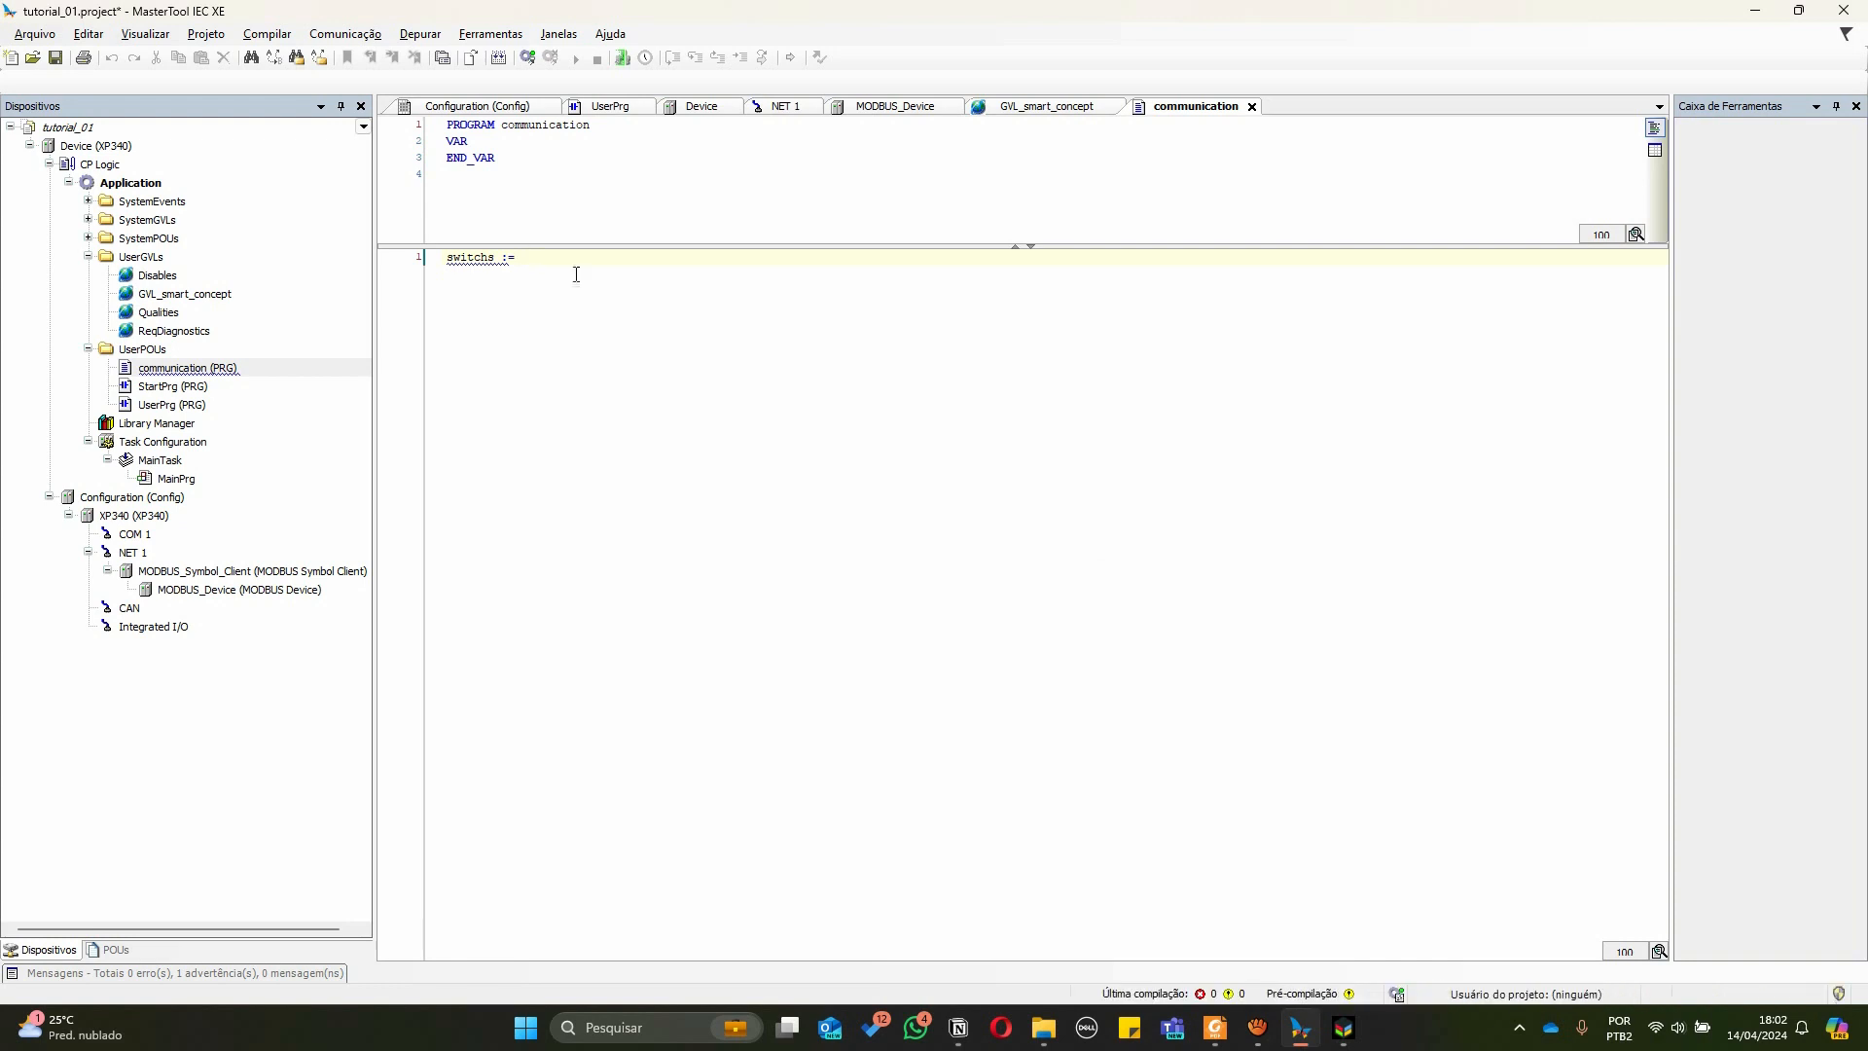
pyautogui.write('upLink[70')
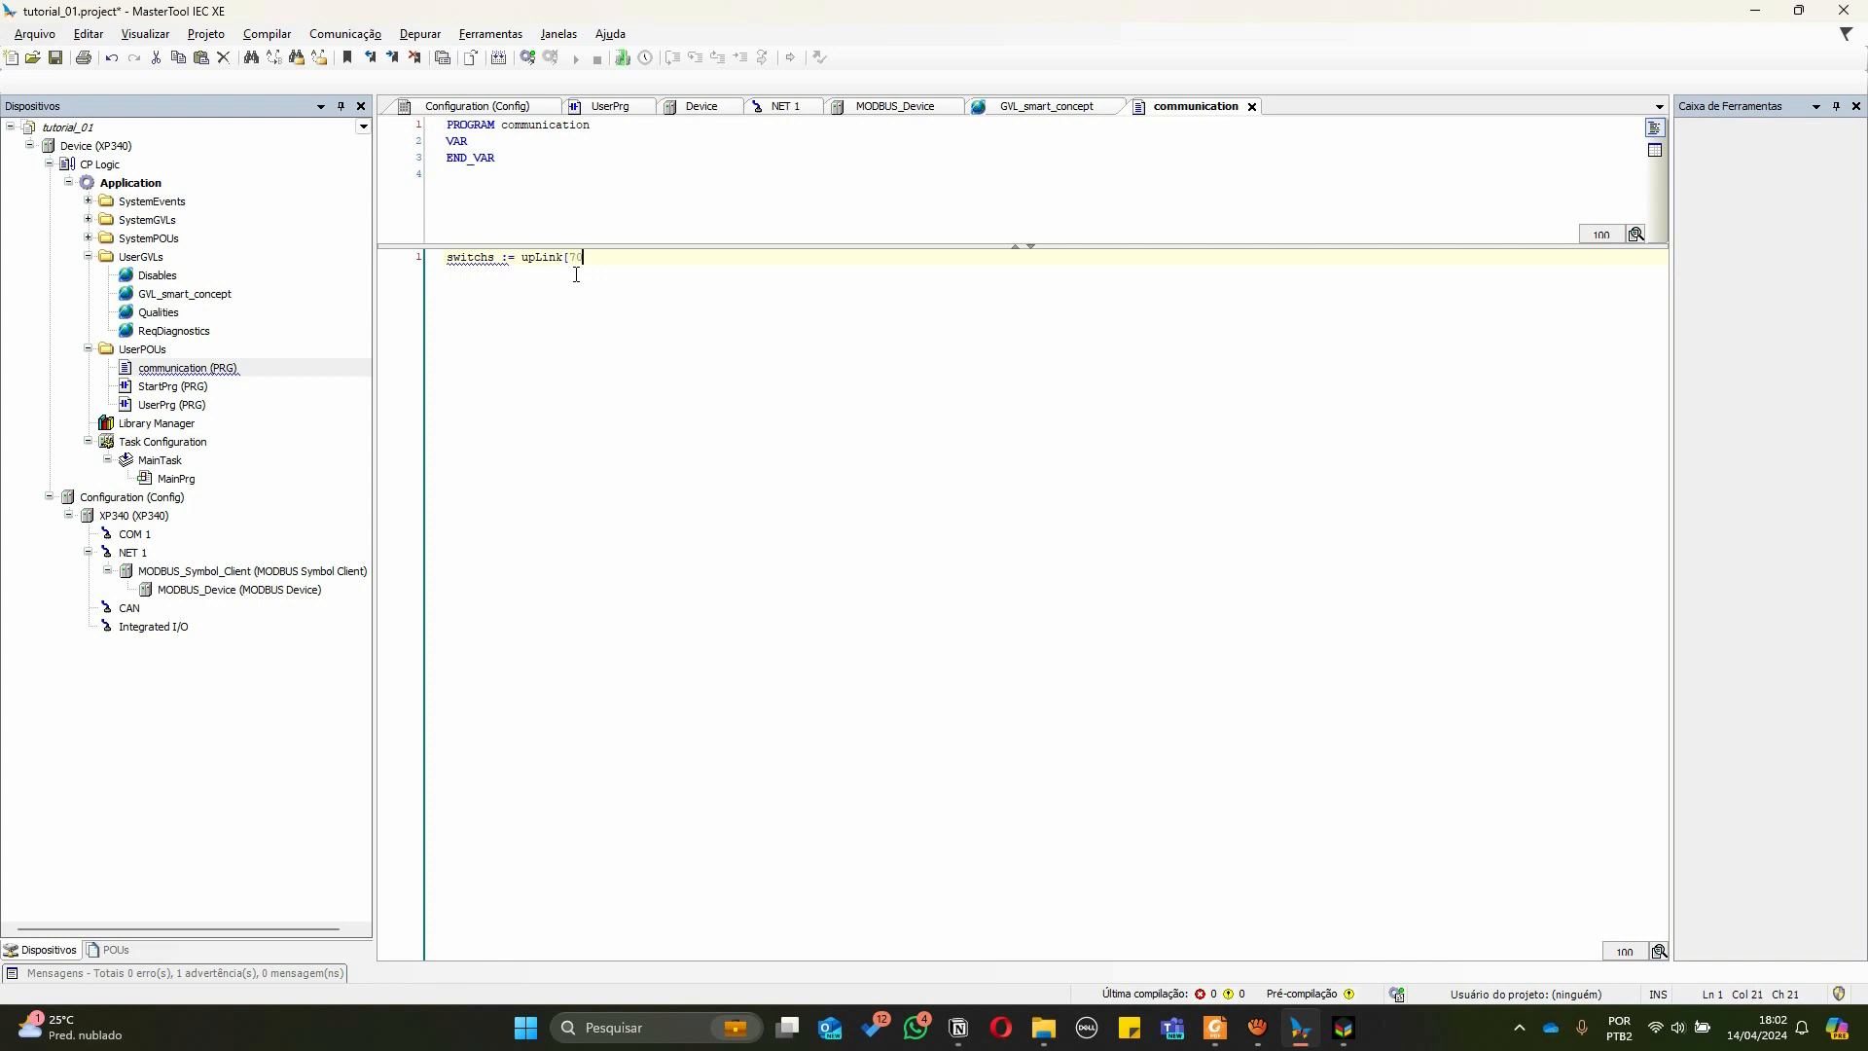
pyautogui.write('];')
pyautogui.press('Return')
pyautogui.press('Return')
# Add the line downLink[60] := cylinders; after checking the piston-state position in the simulator table
pyautogui.hotkey('alt', 'Tab')
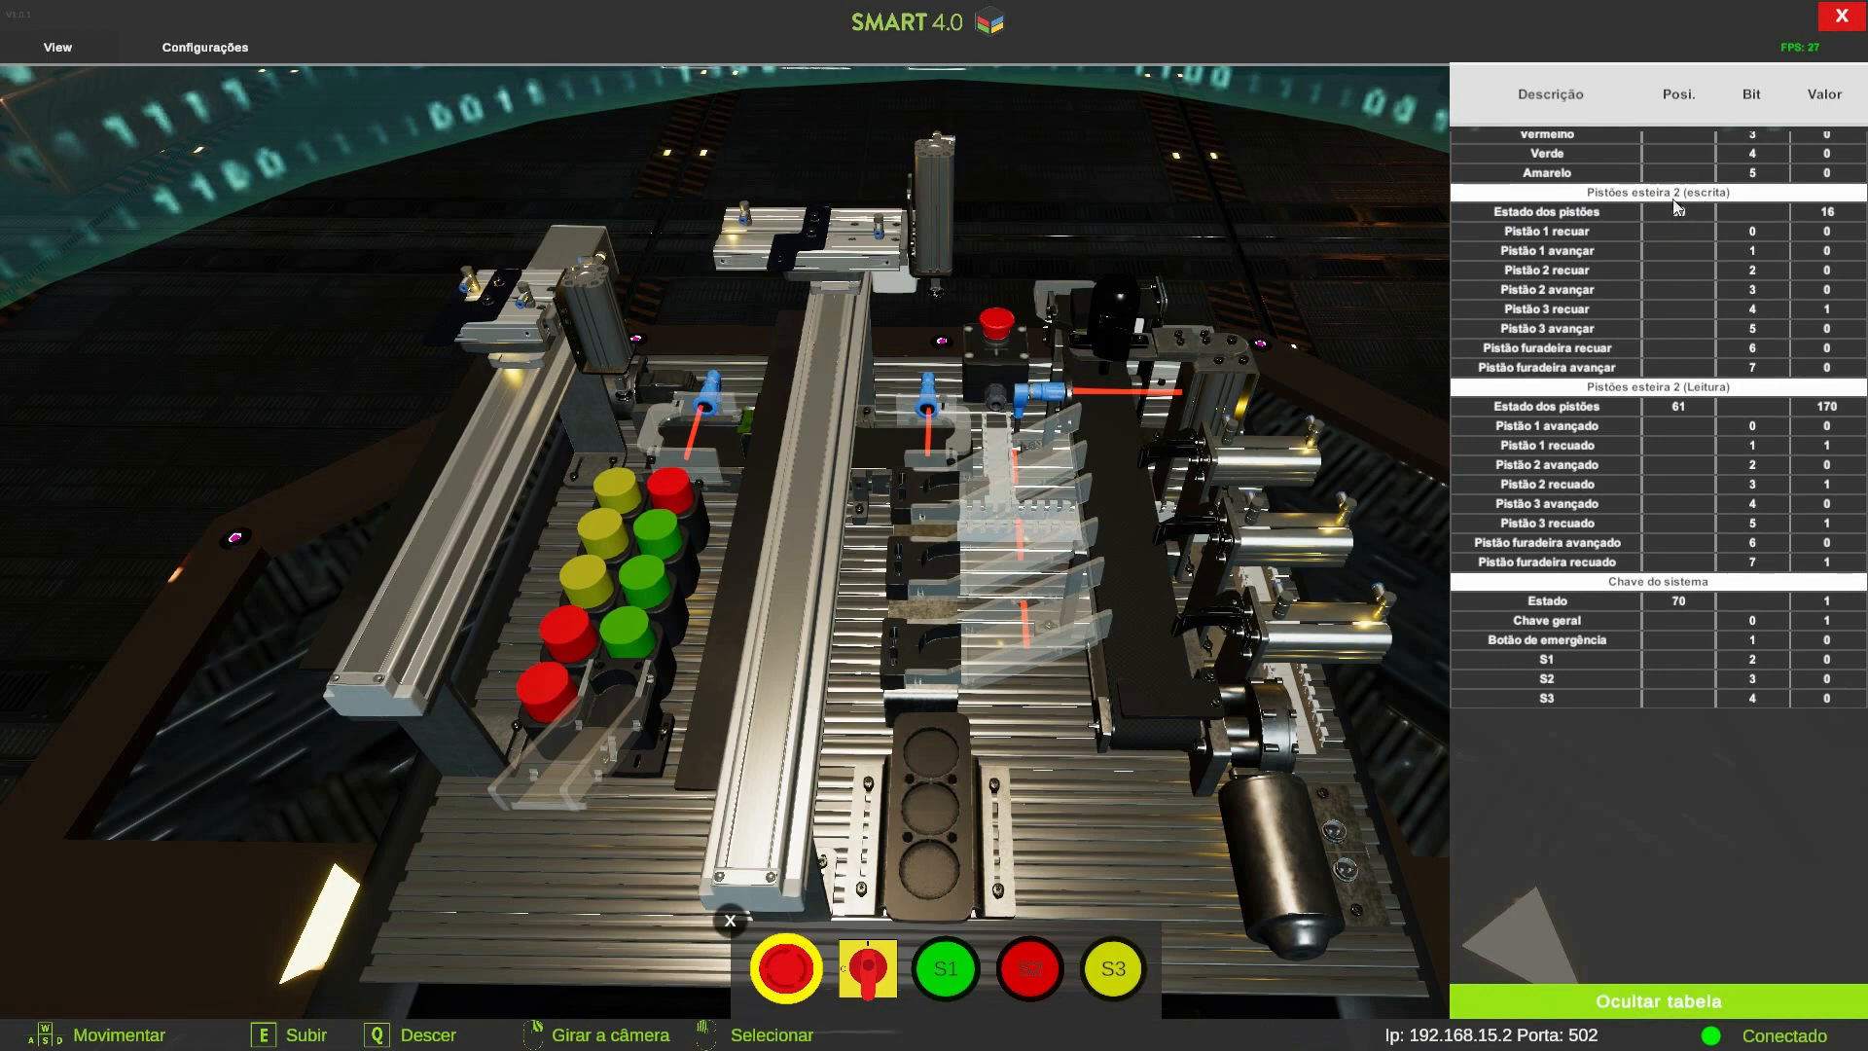
pyautogui.hotkey('alt', 'Tab')
pyautogui.hotkey('alt', 'Tab')
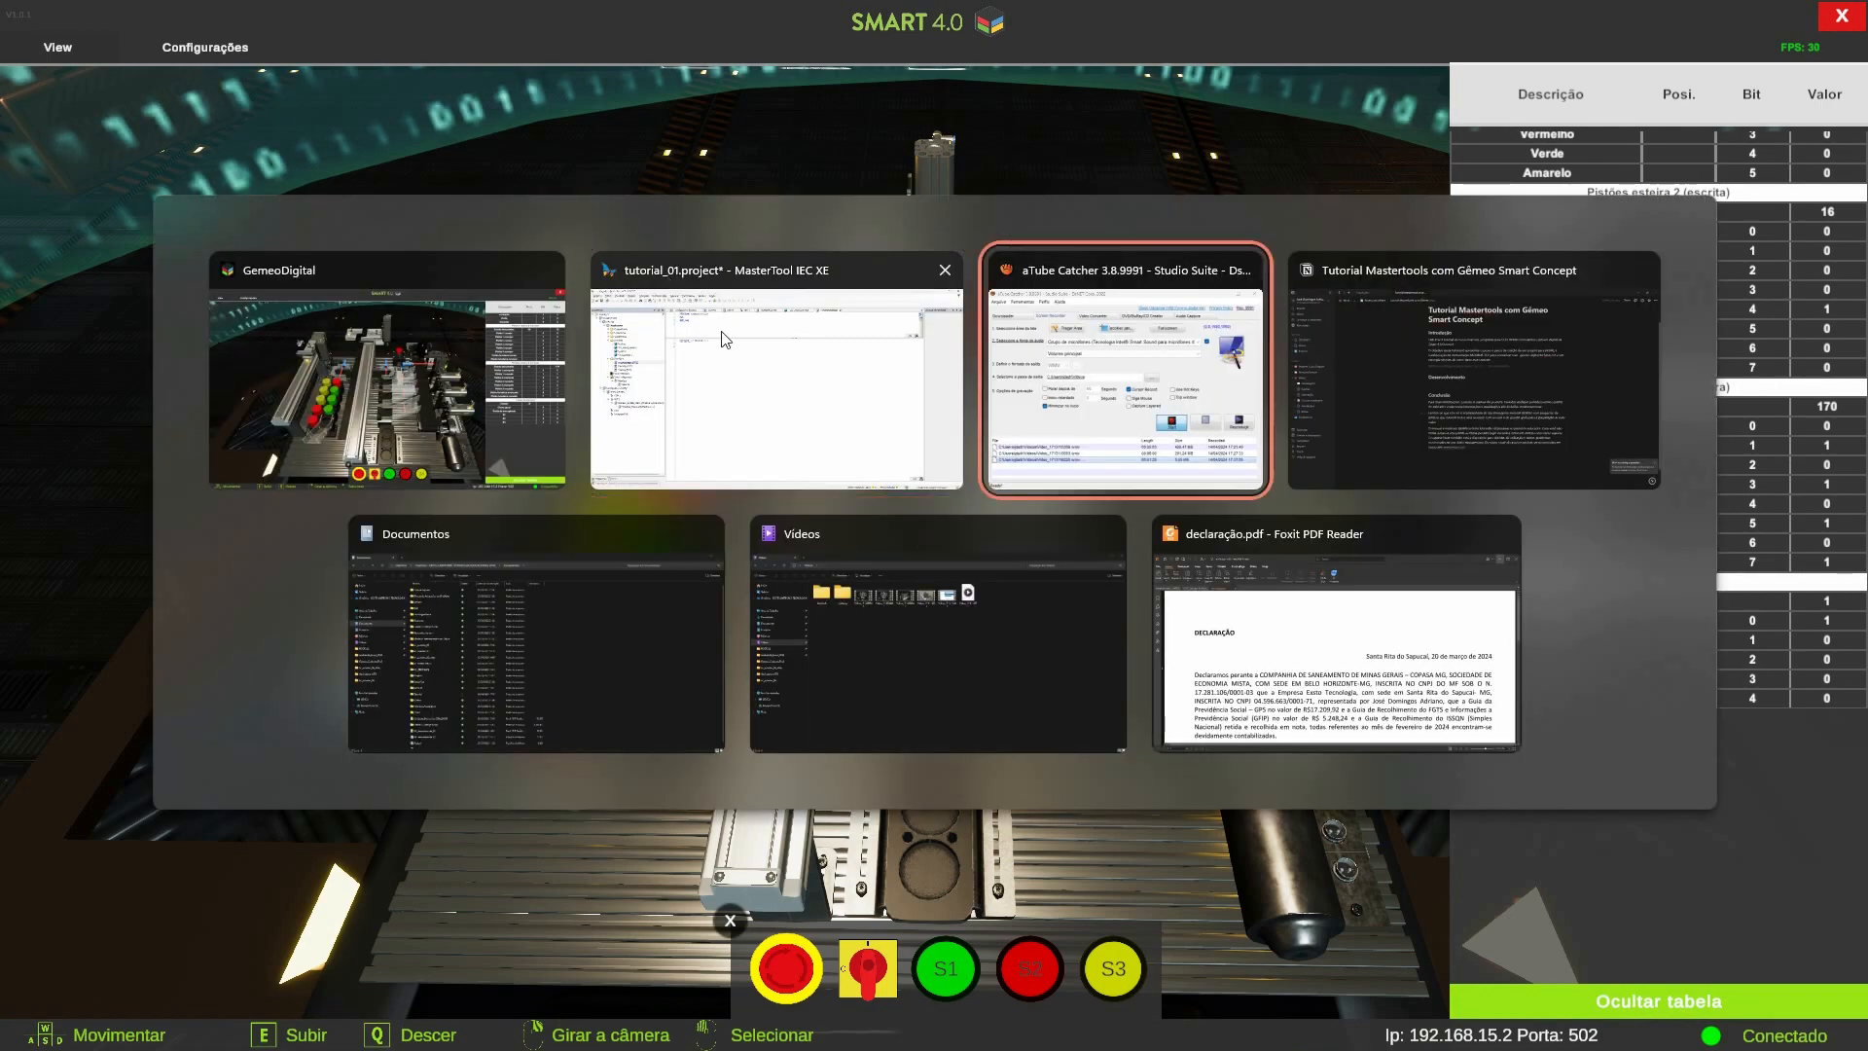
pyautogui.hotkey('alt', 'Tab')
pyautogui.hotkey('alt', 'Tab')
pyautogui.hotkey('alt', 'Tab')
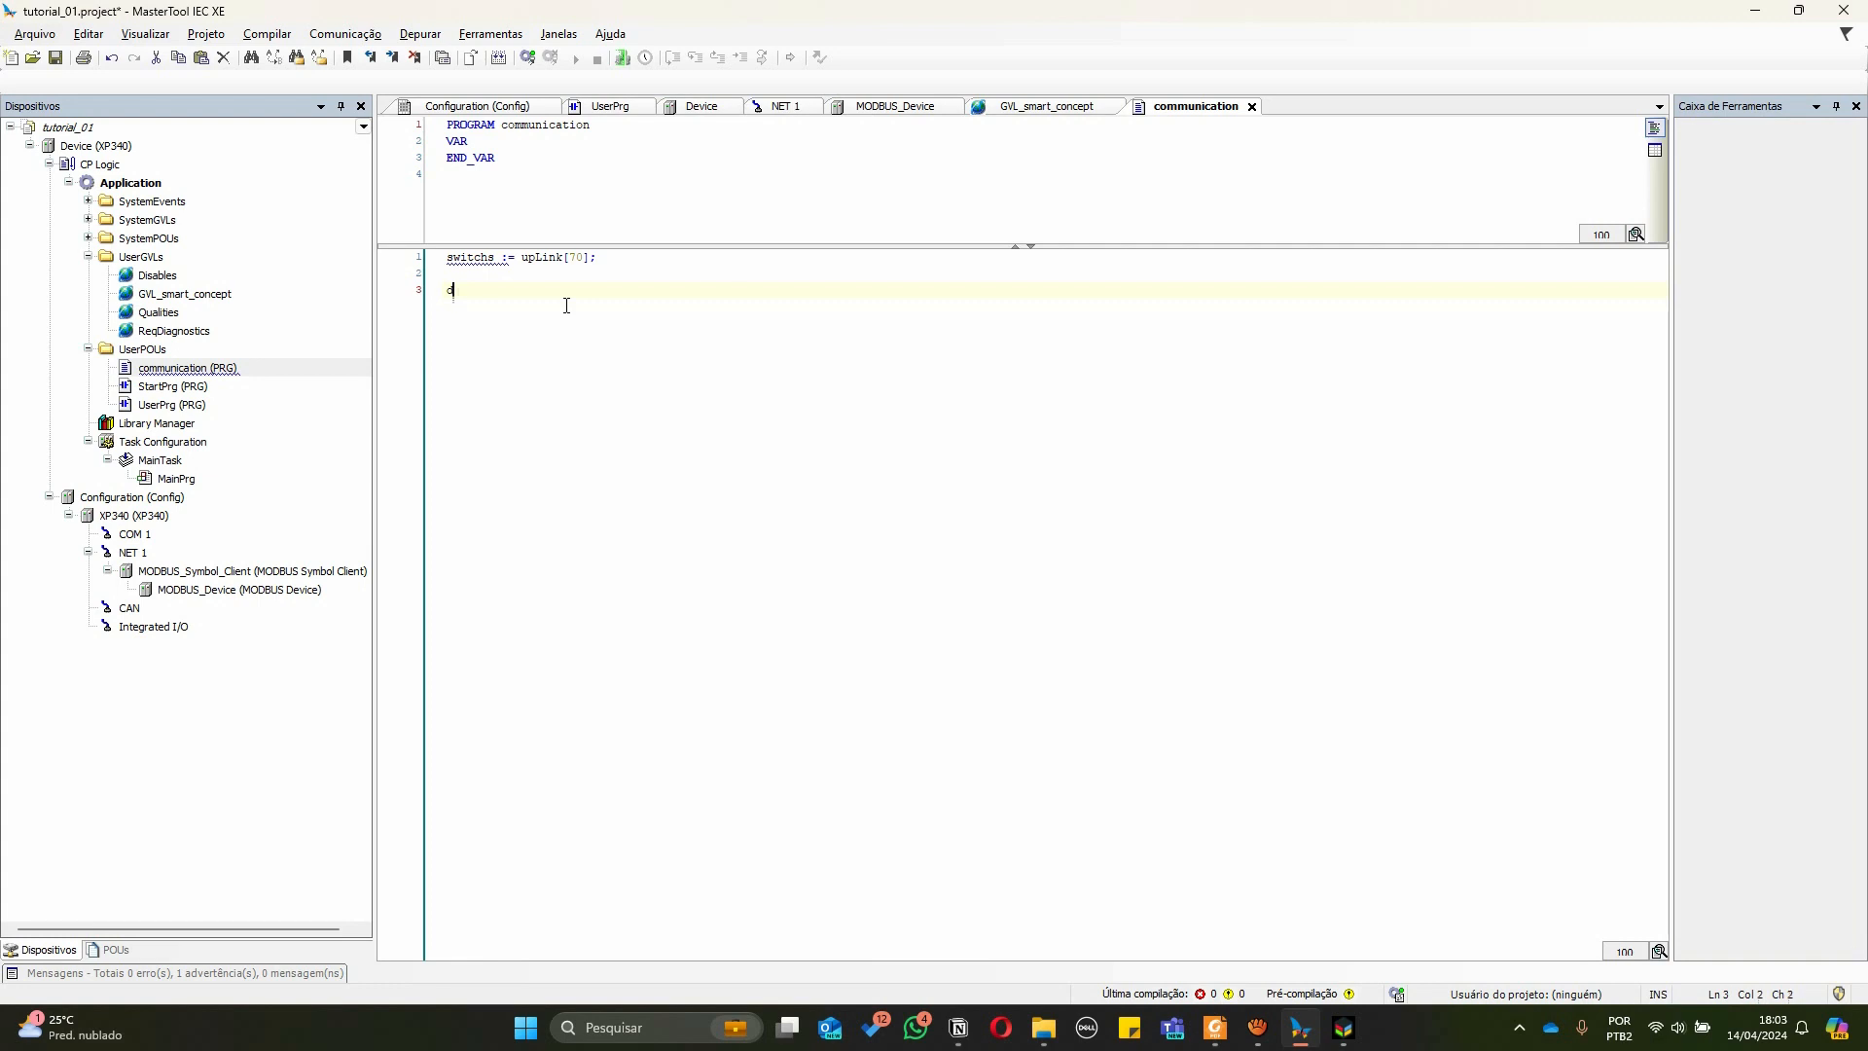
pyautogui.write(':')
pyautogui.press('BackSpace')
pyautogui.press('BackSpace')
pyautogui.write('[60]')
pyautogui.write(':= cylinders;')
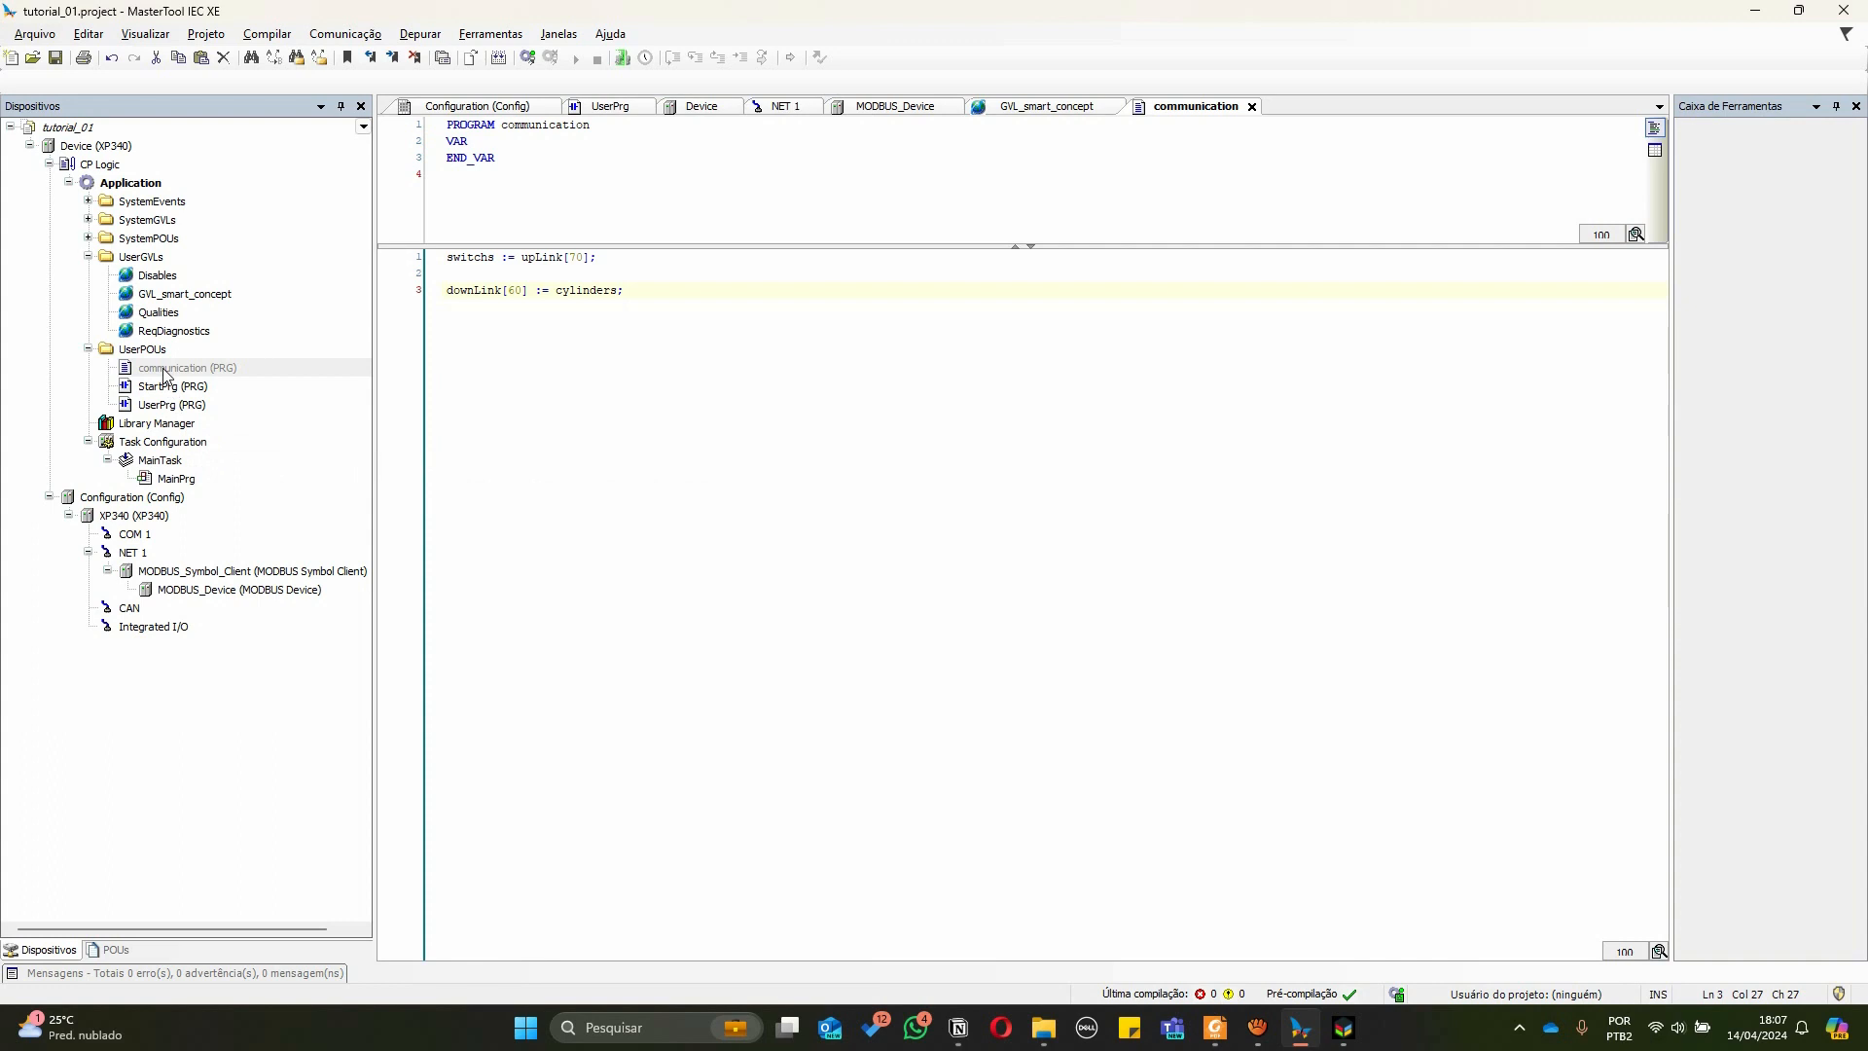
# Open UserPrg and place the communication POU as a block in its ladder network
pyautogui.click(169, 374)
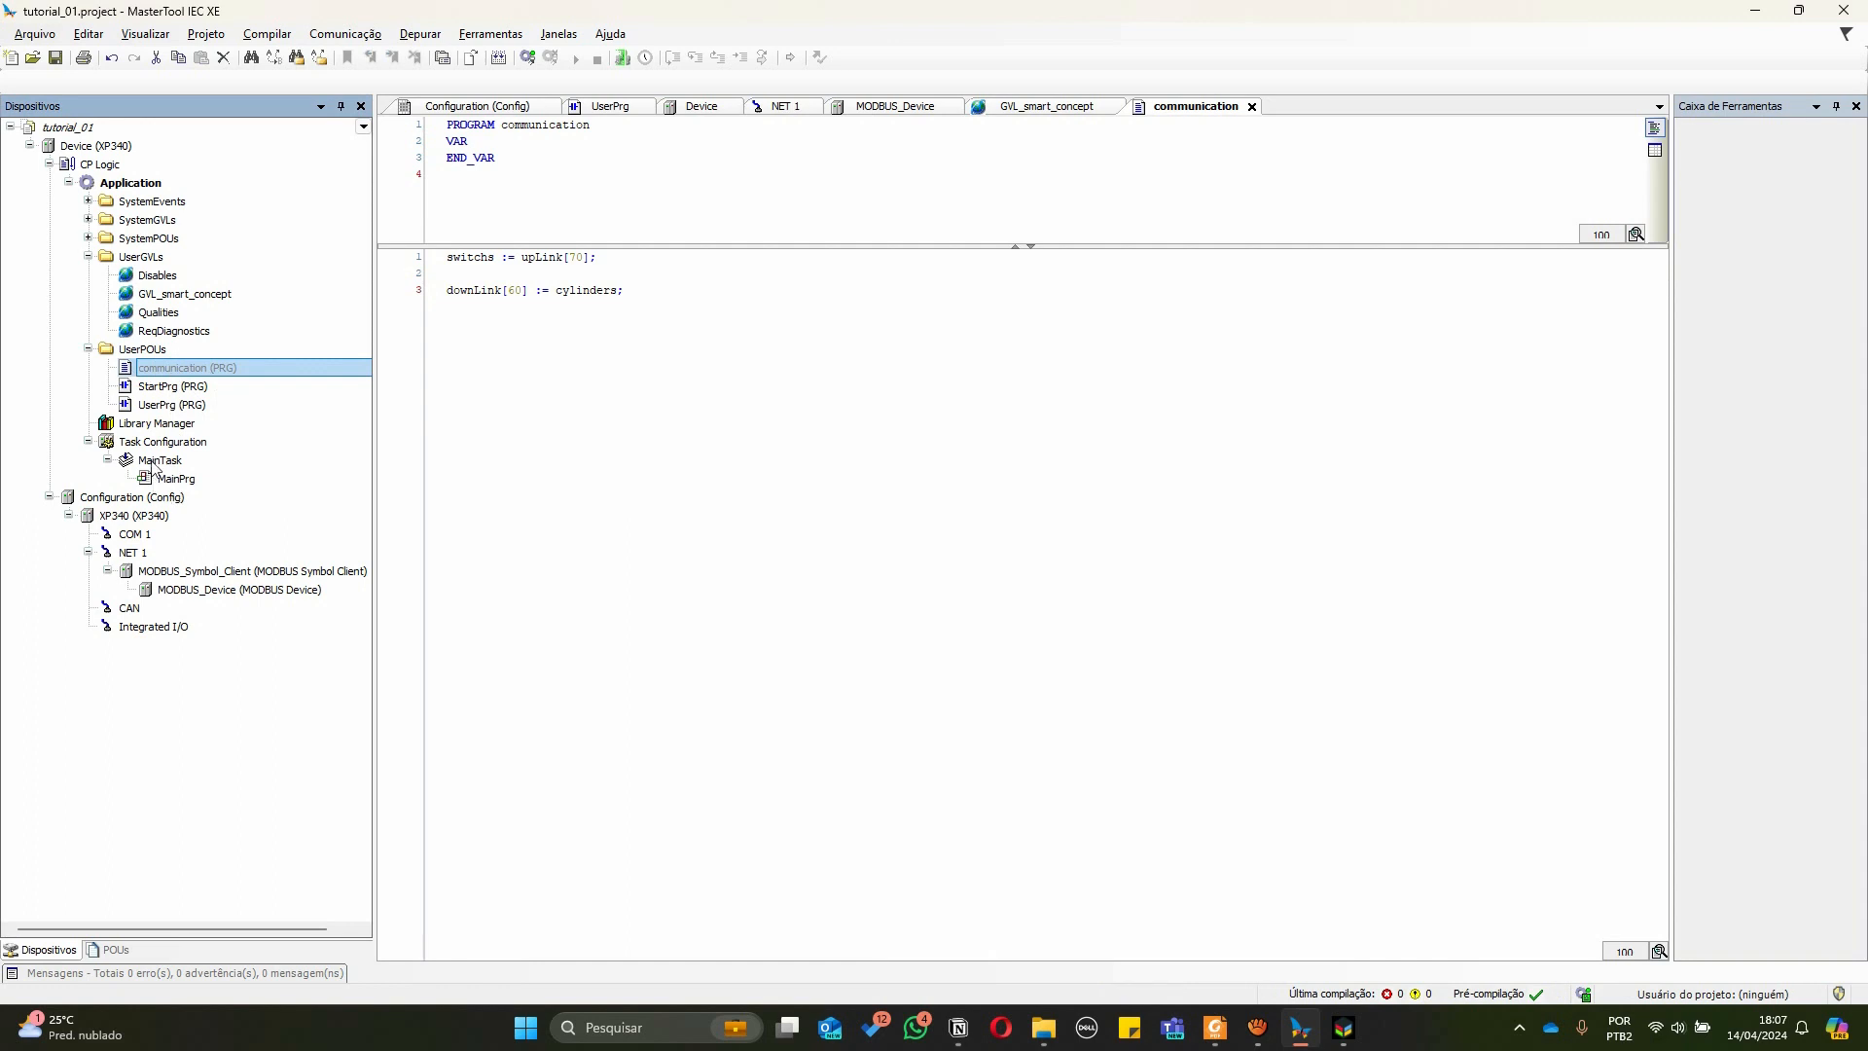
pyautogui.click(153, 408)
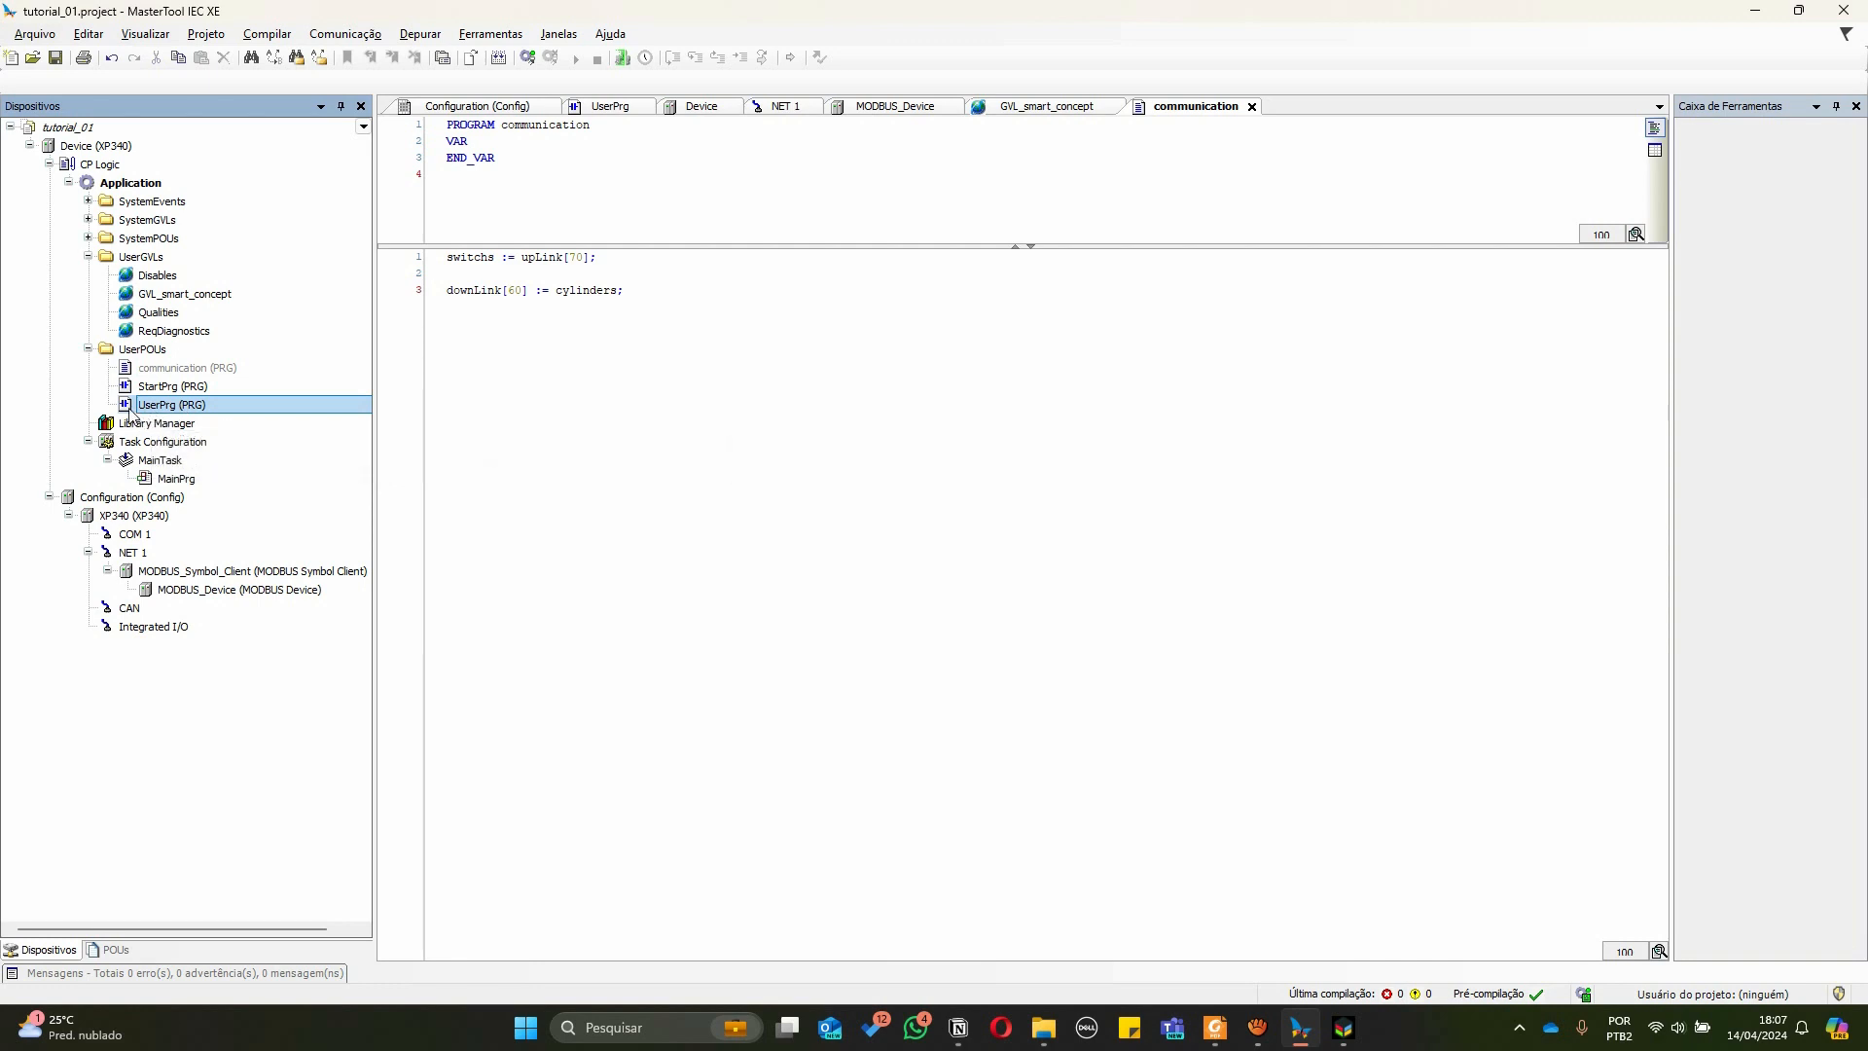
pyautogui.doubleClick(131, 408)
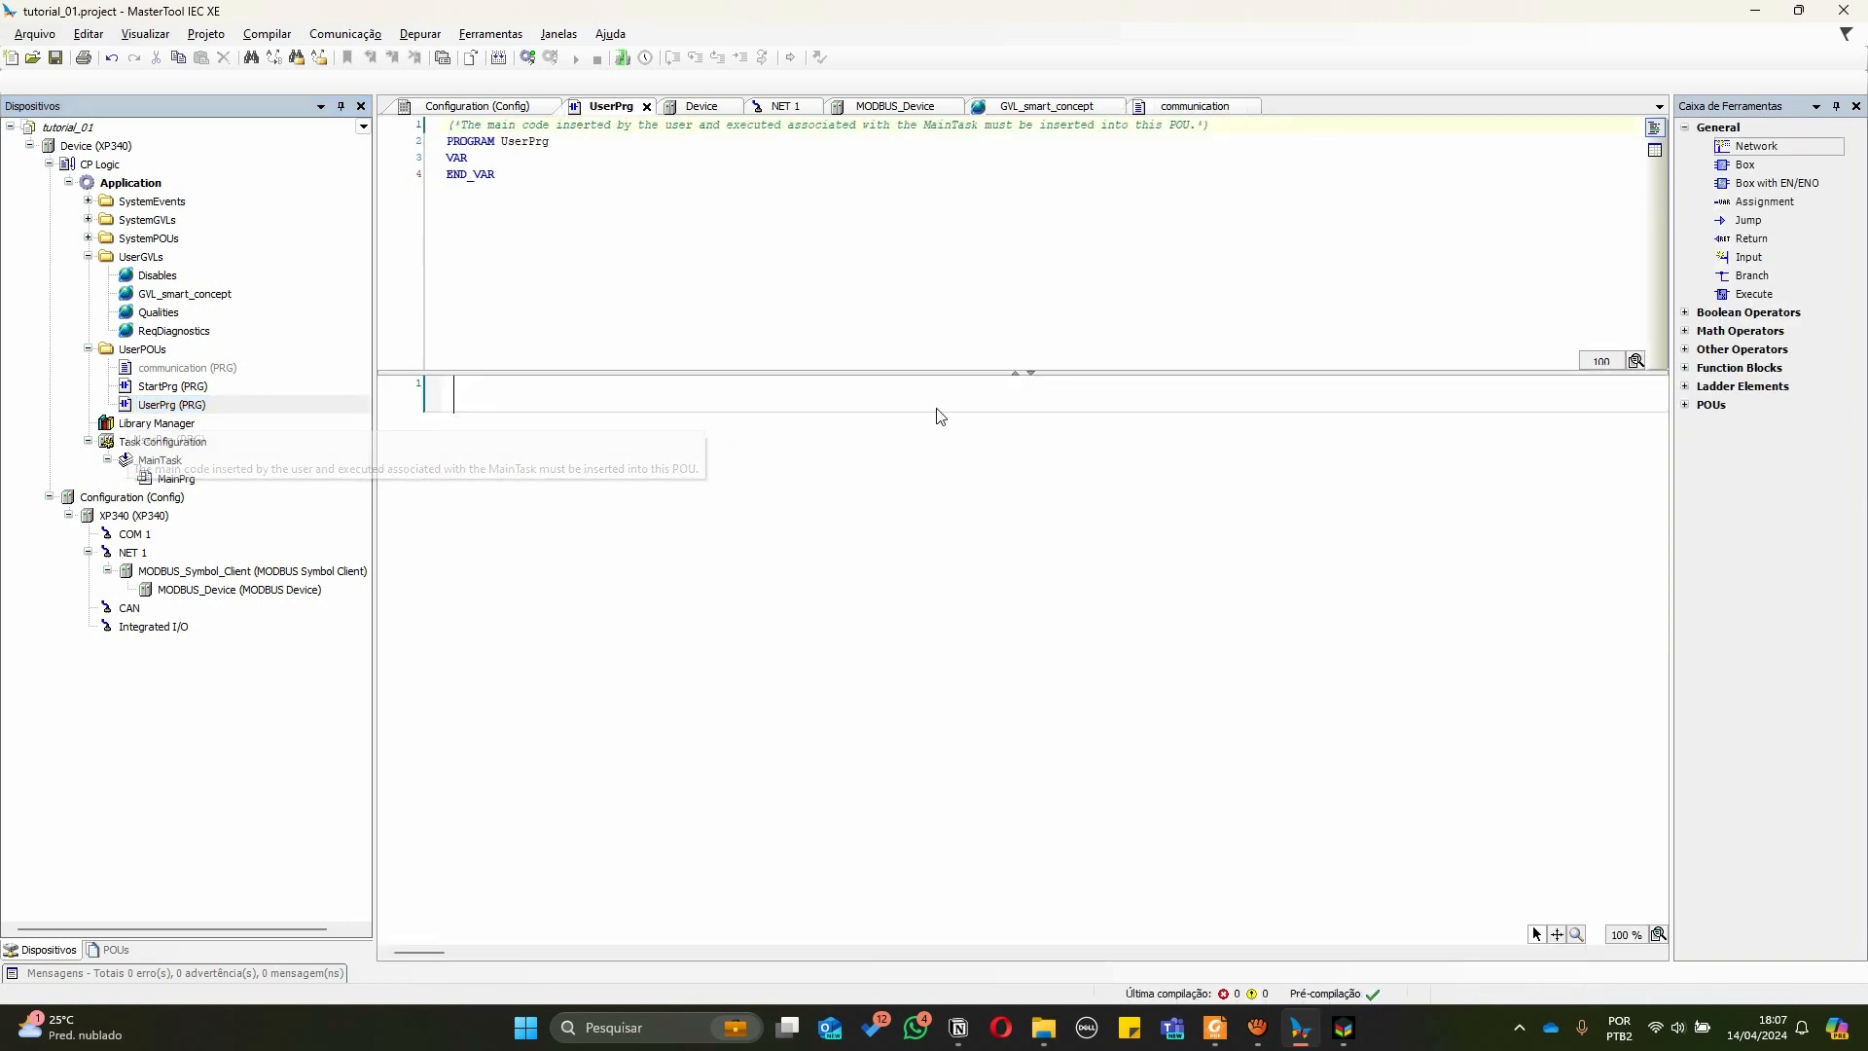
pyautogui.click(1685, 388)
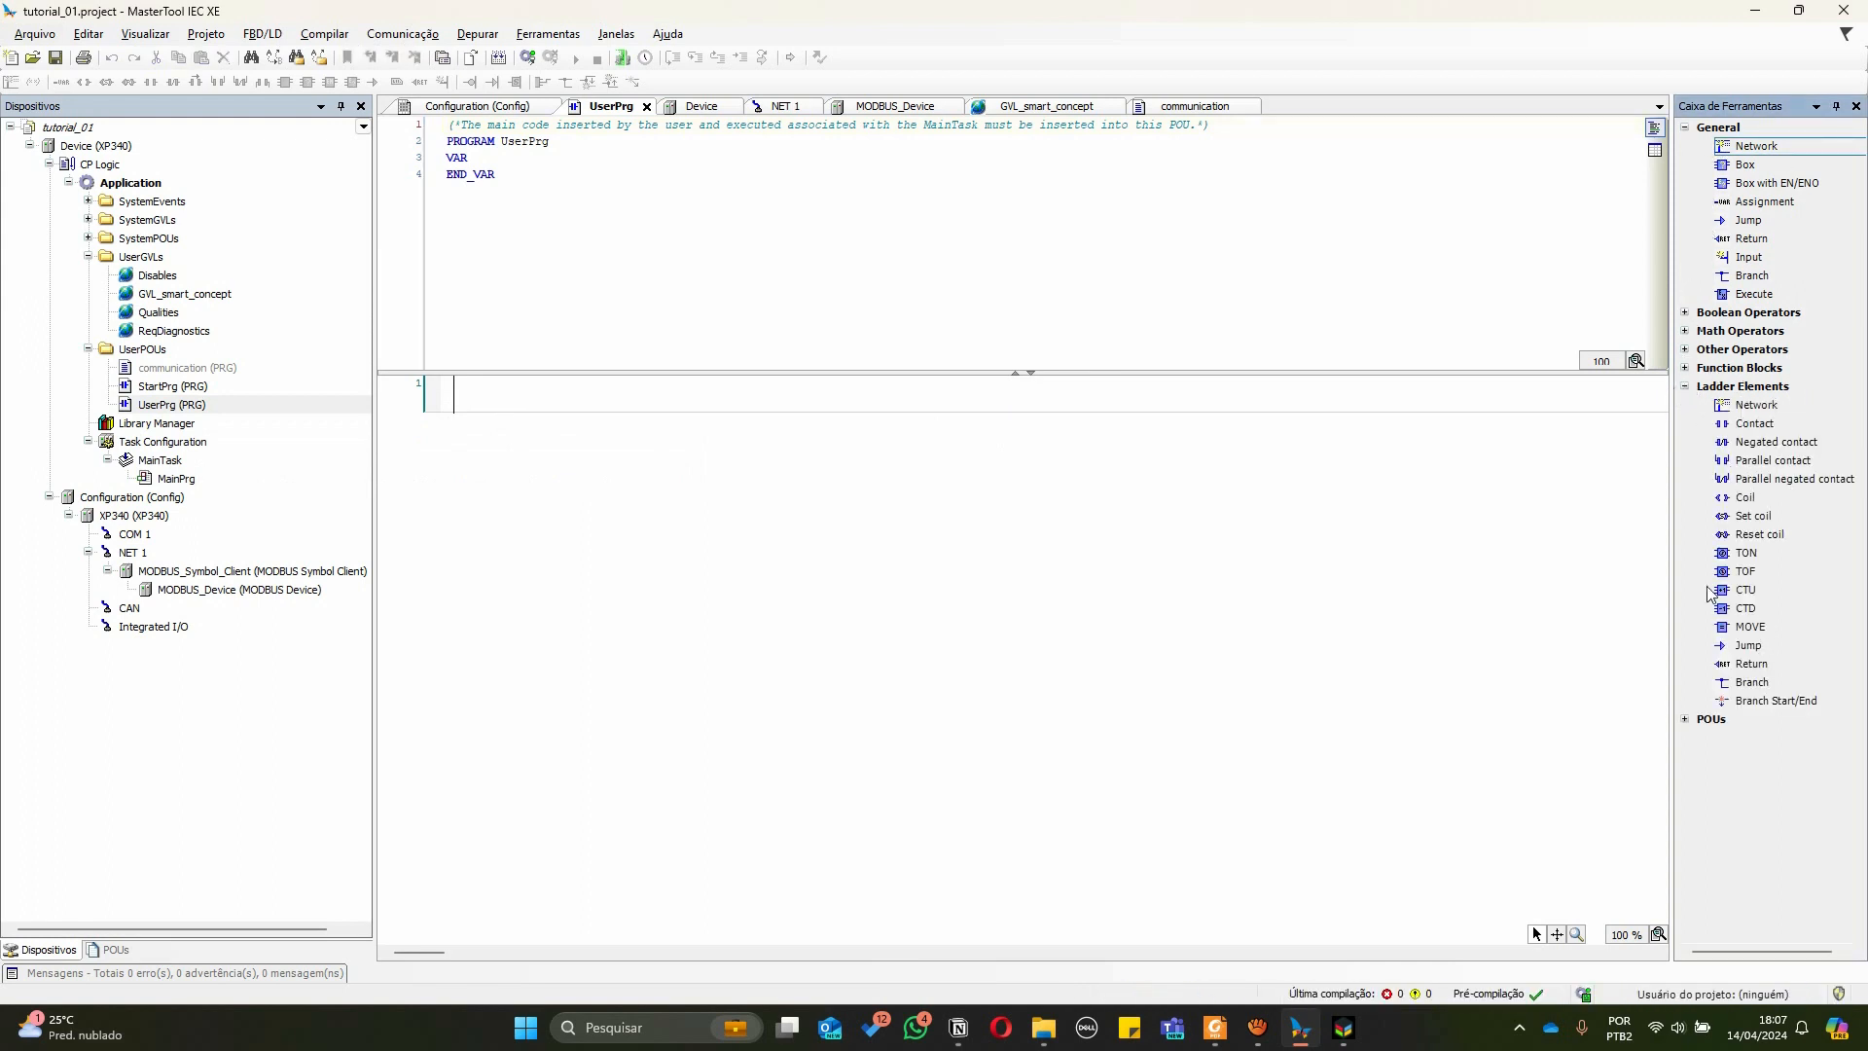
pyautogui.click(1685, 719)
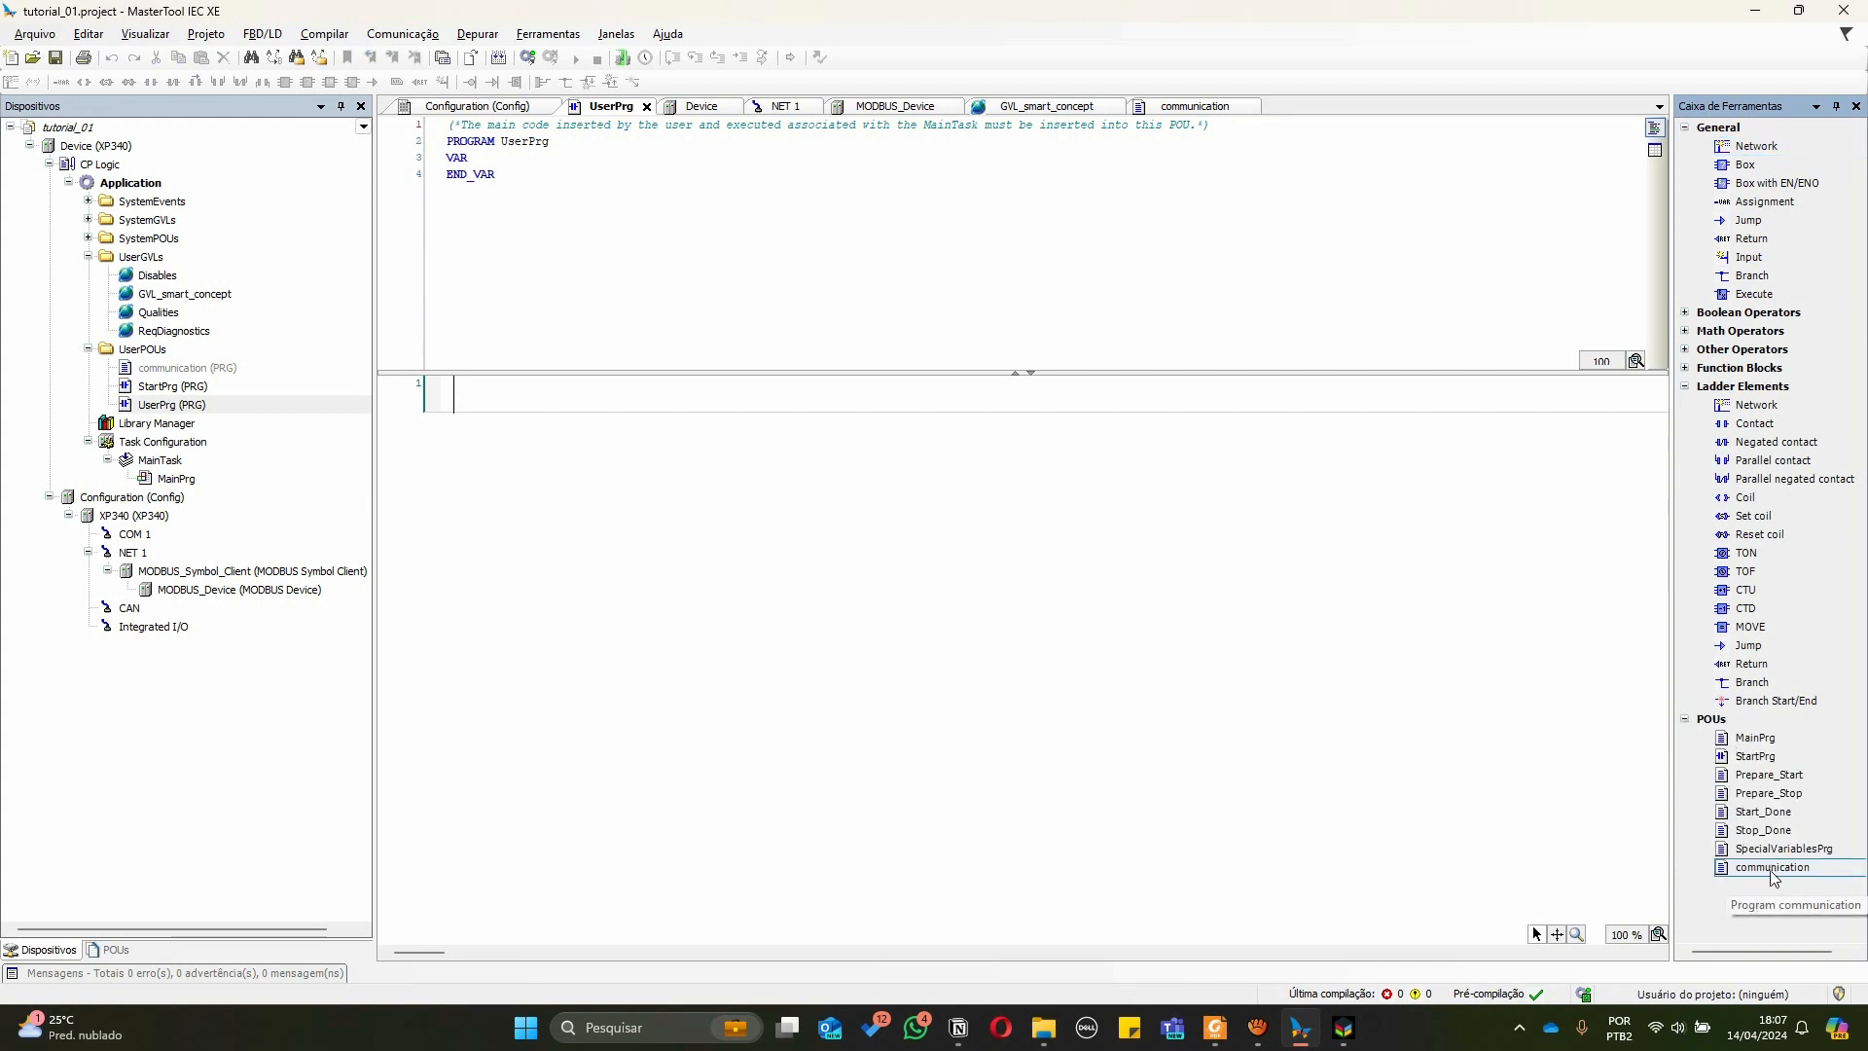
pyautogui.moveTo(1727, 869)
pyautogui.mouseDown()
pyautogui.moveTo(1380, 759)
pyautogui.moveTo(513, 402)
pyautogui.mouseUp()
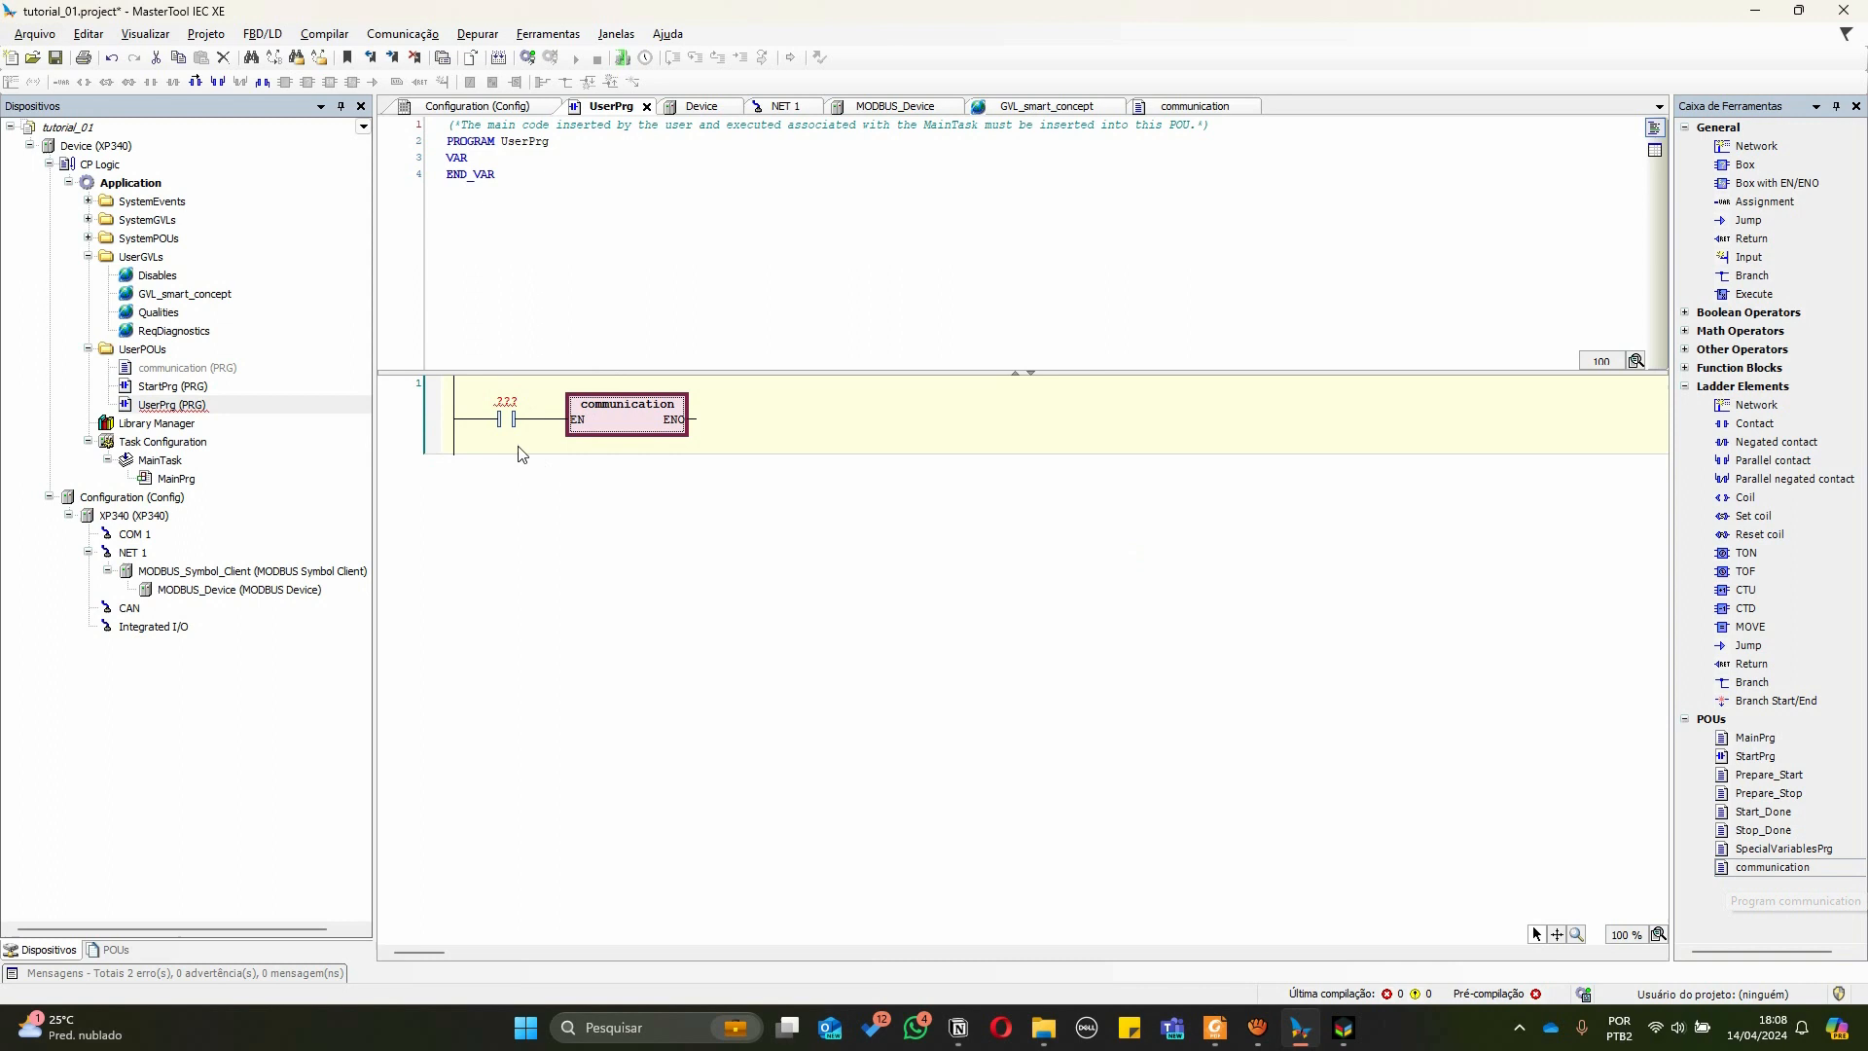
# Delete the contact before the communication block and compile the project
pyautogui.click(505, 426)
pyautogui.click(505, 424)
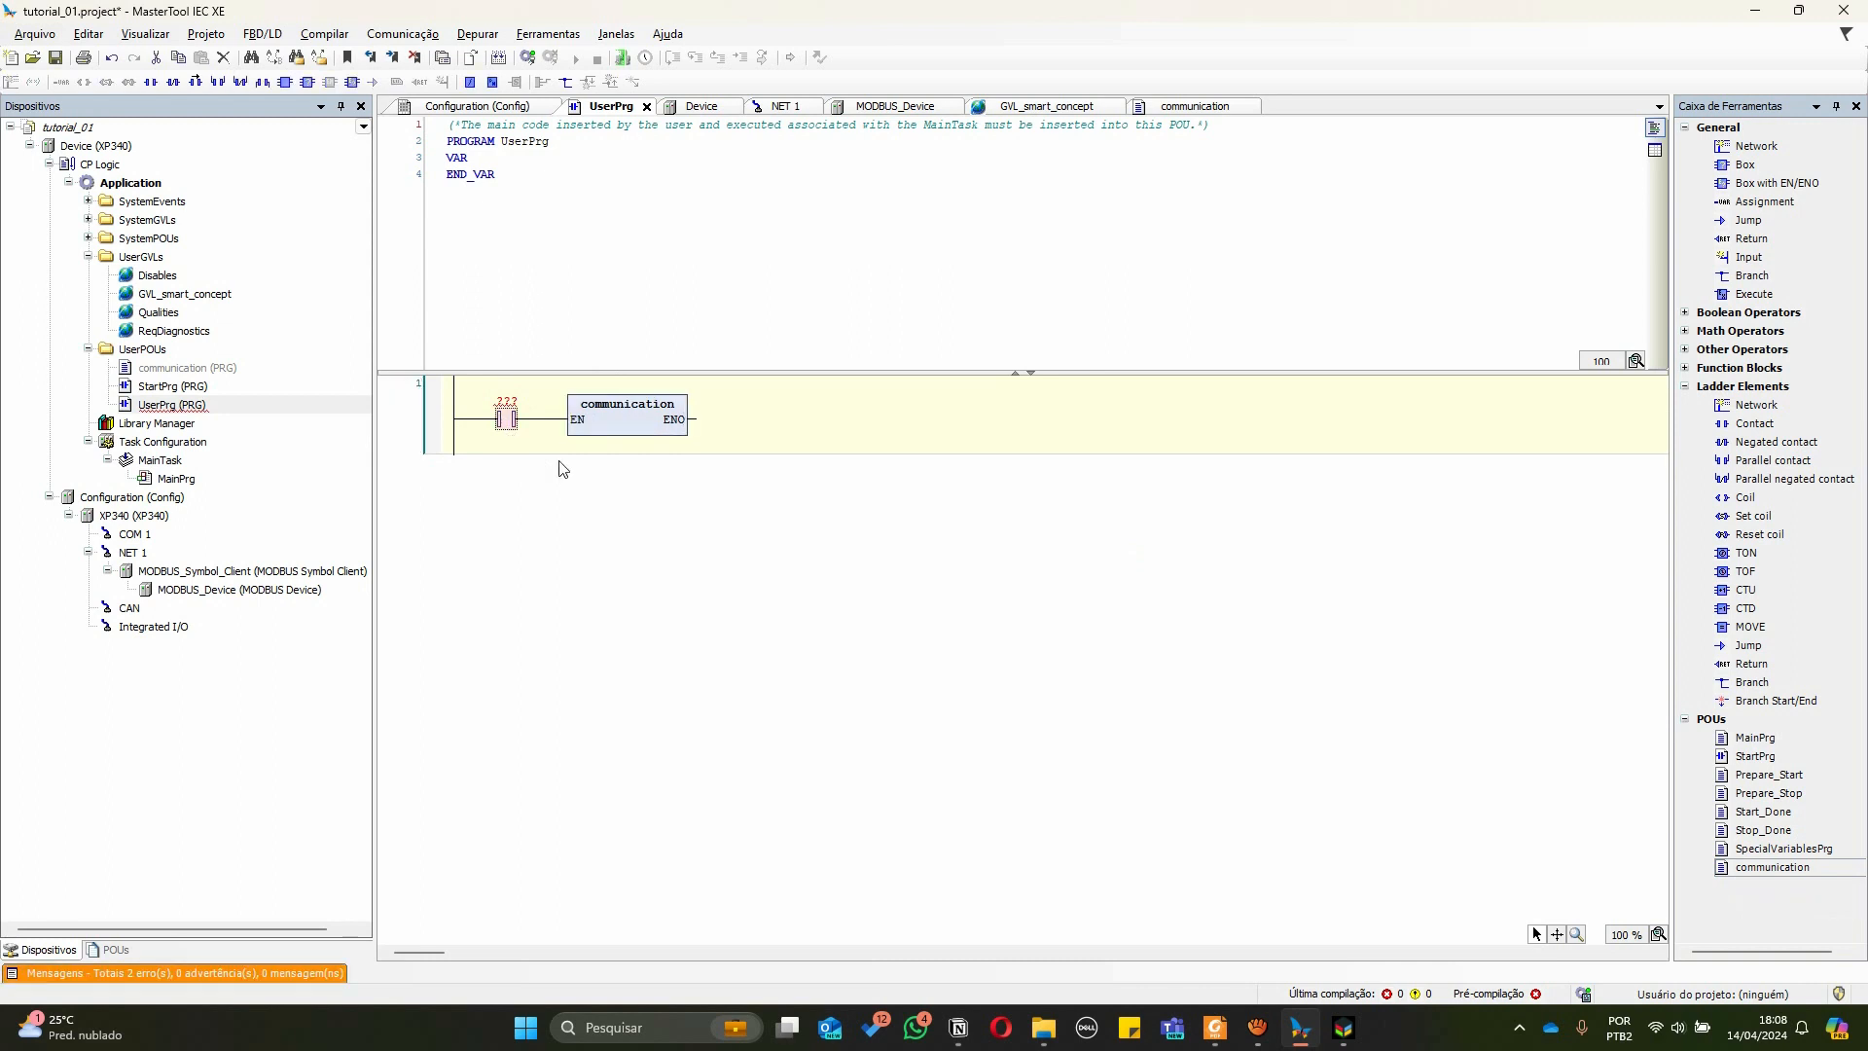
pyautogui.press('Delete')
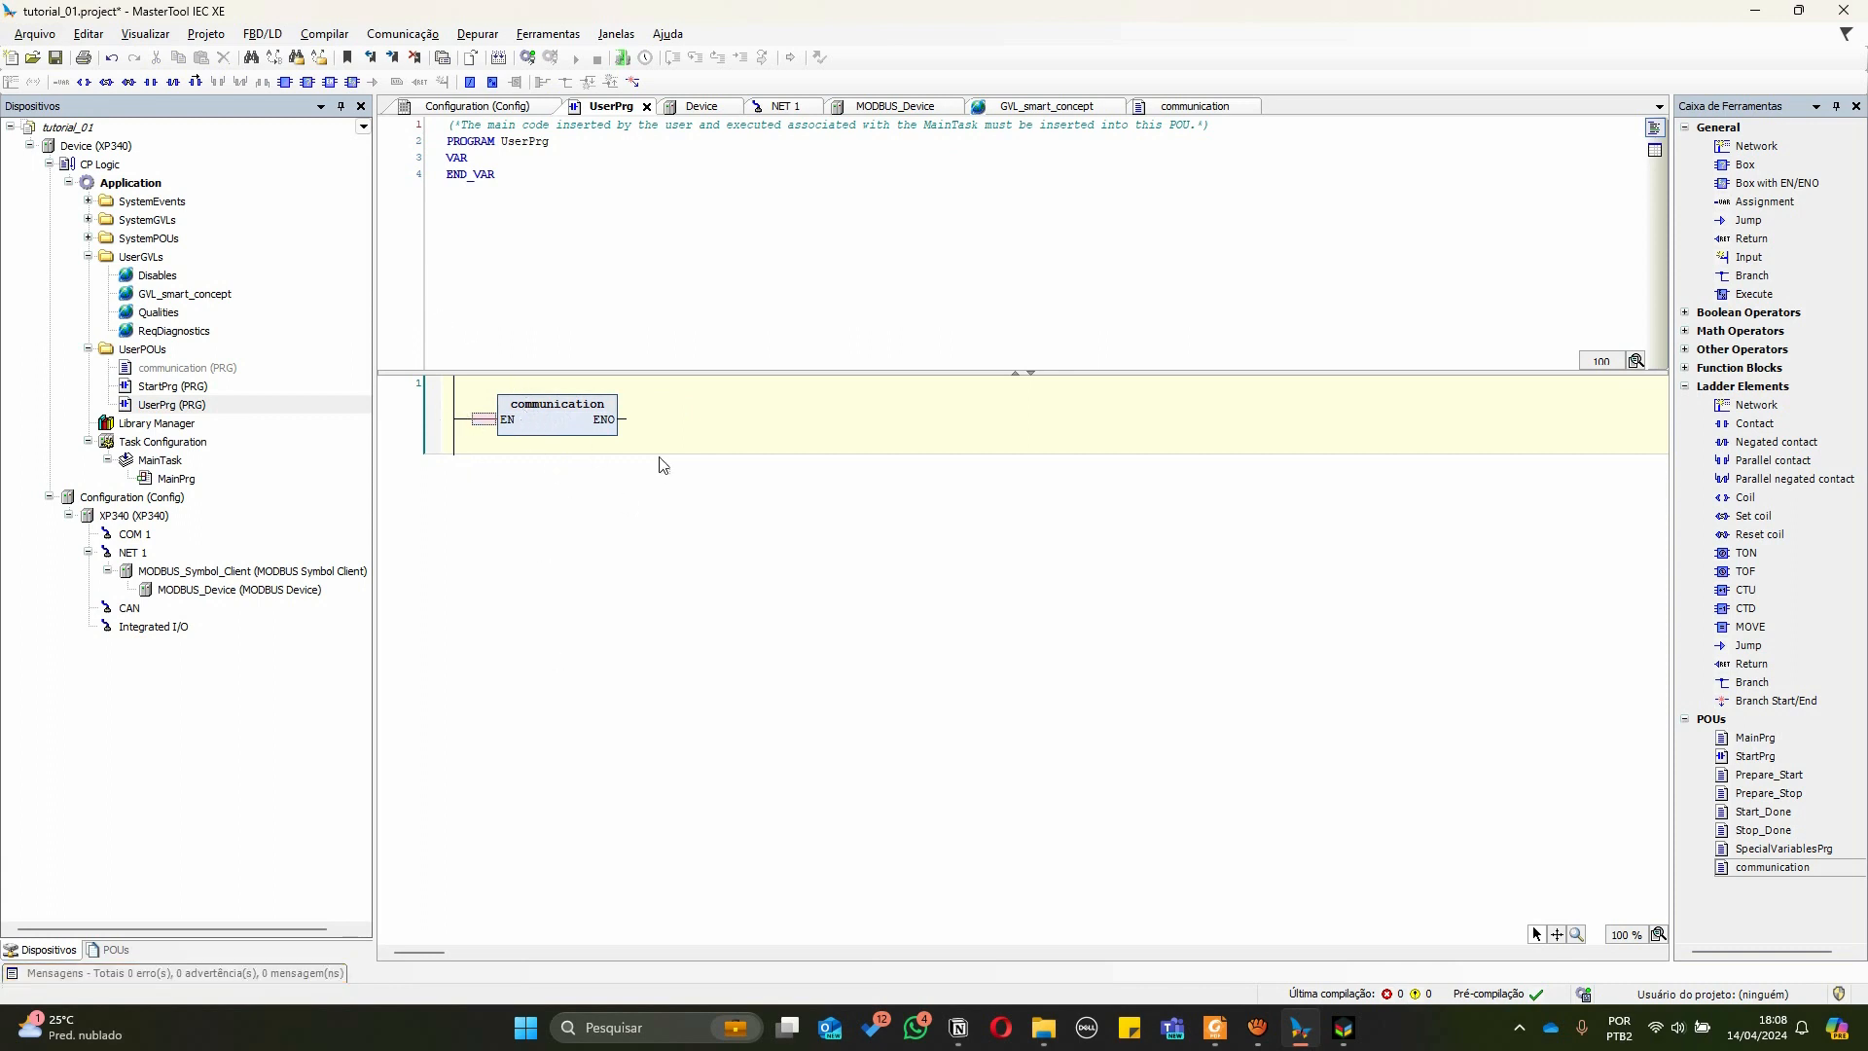
pyautogui.click(780, 534)
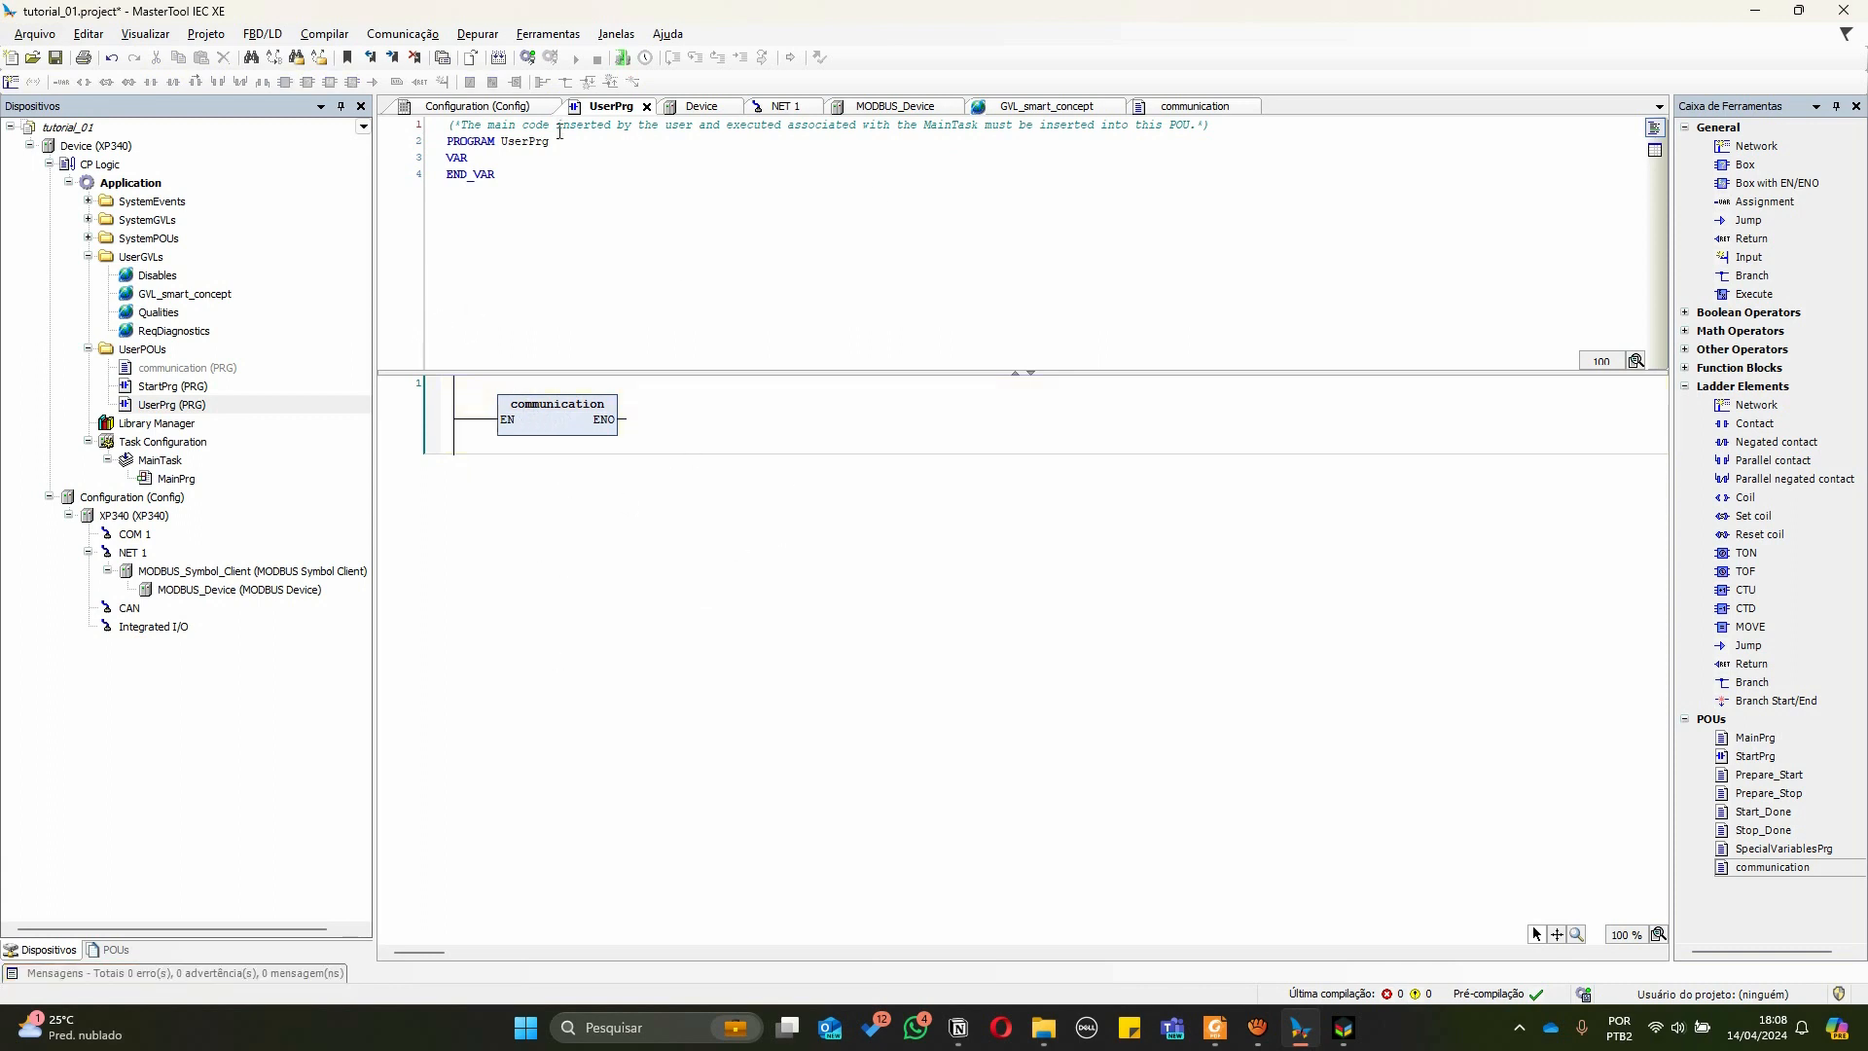
pyautogui.click(499, 58)
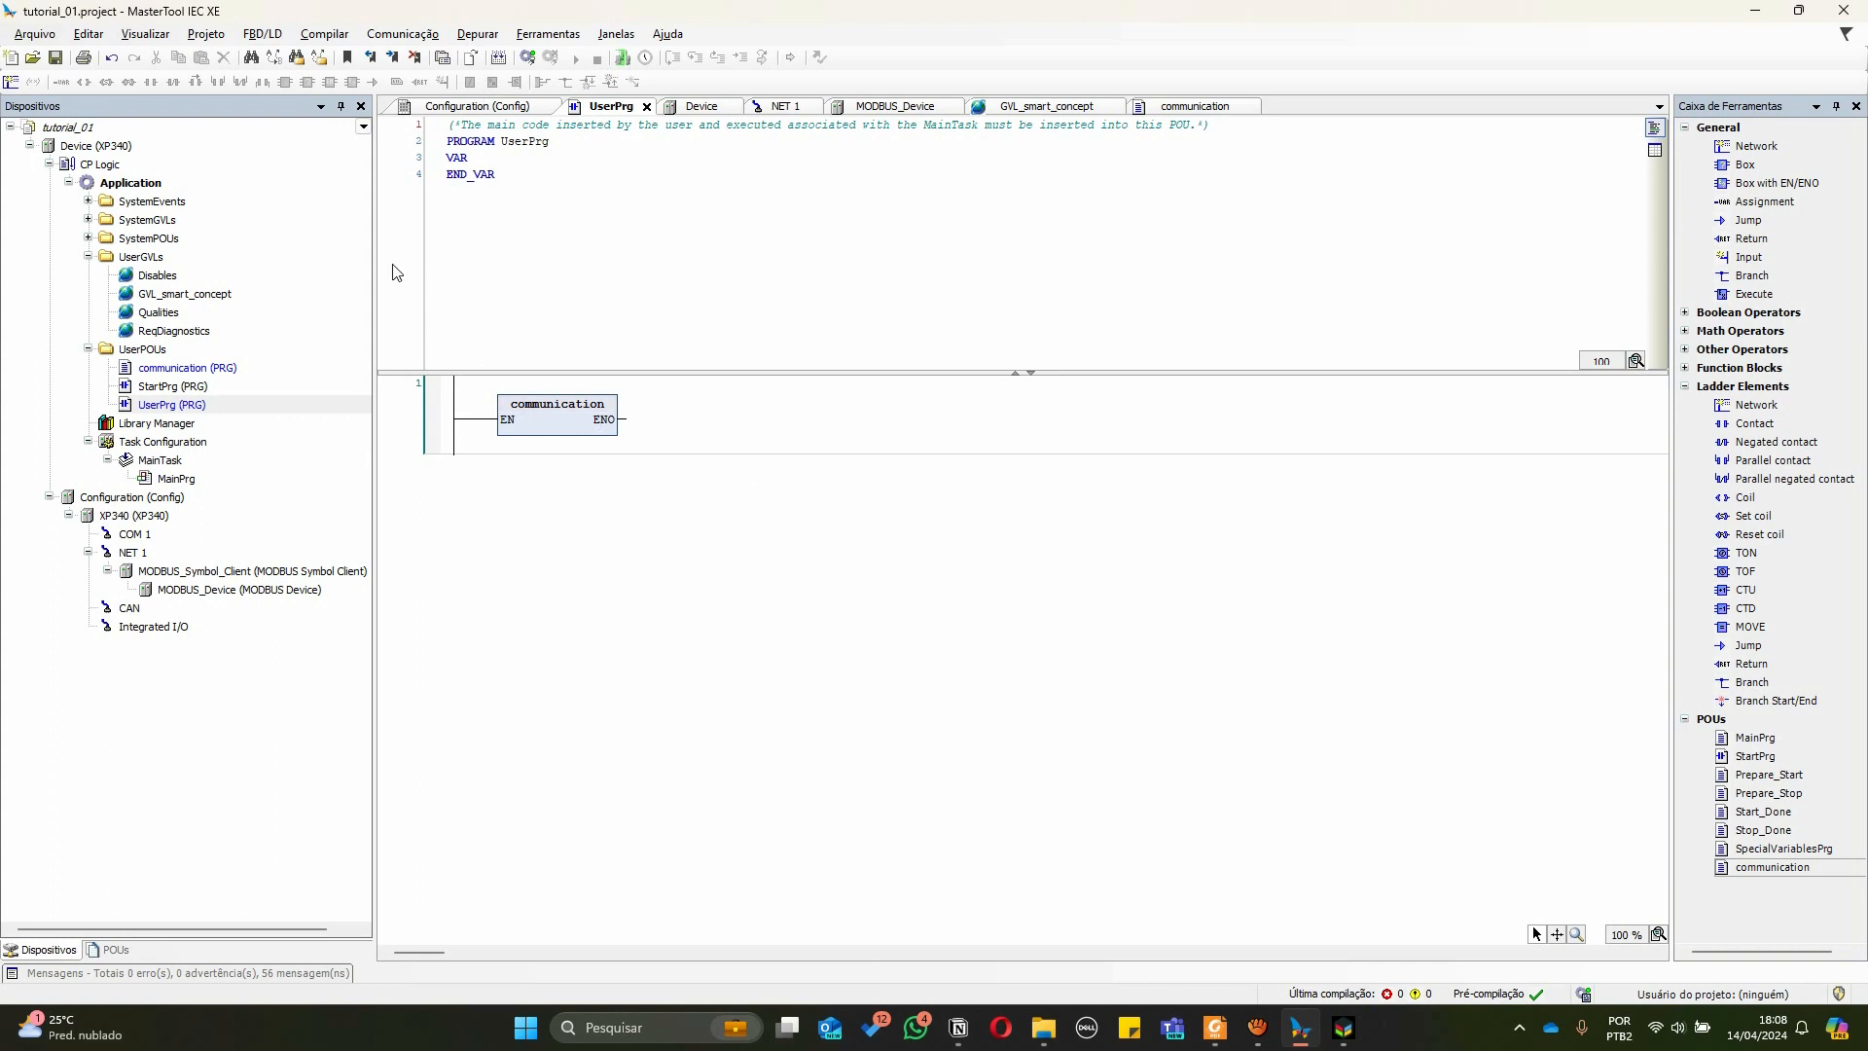
# Scan the network from the device settings and select the XP340_192.168.15.1 controller under Gateway-1
pyautogui.doubleClick(83, 146)
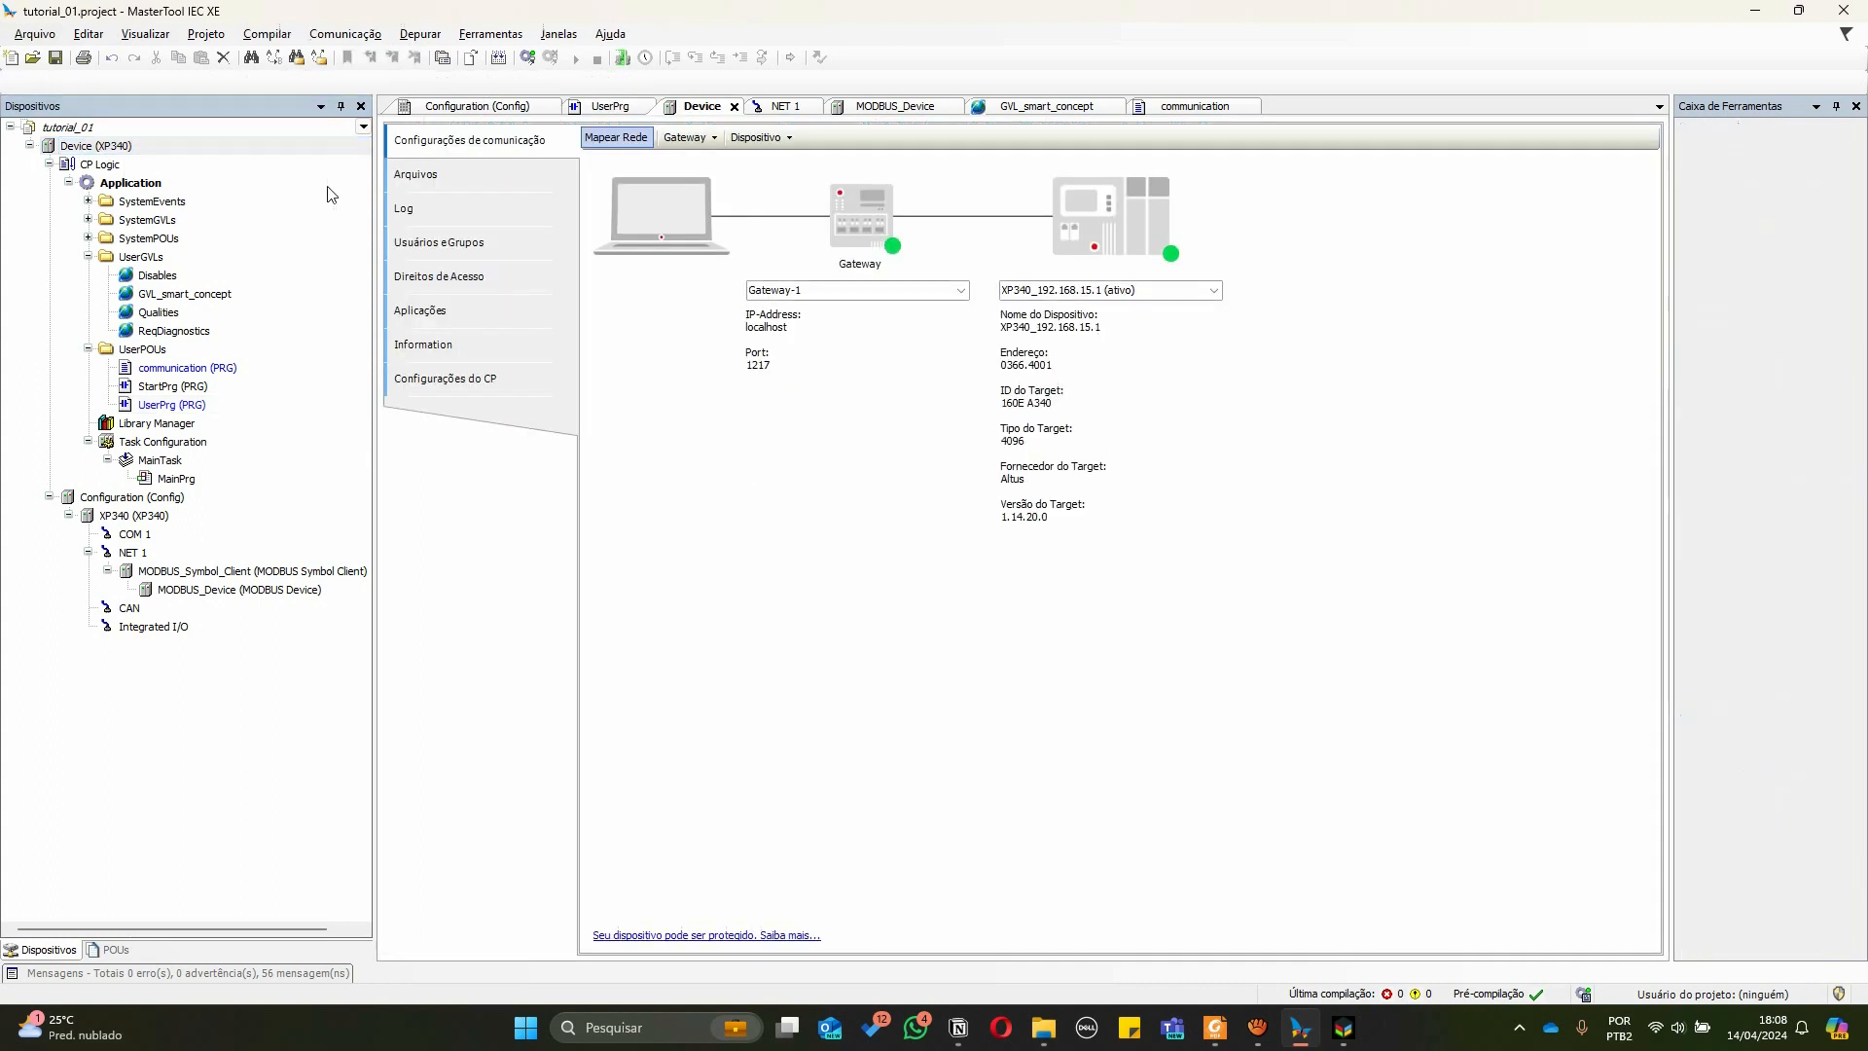
pyautogui.click(628, 139)
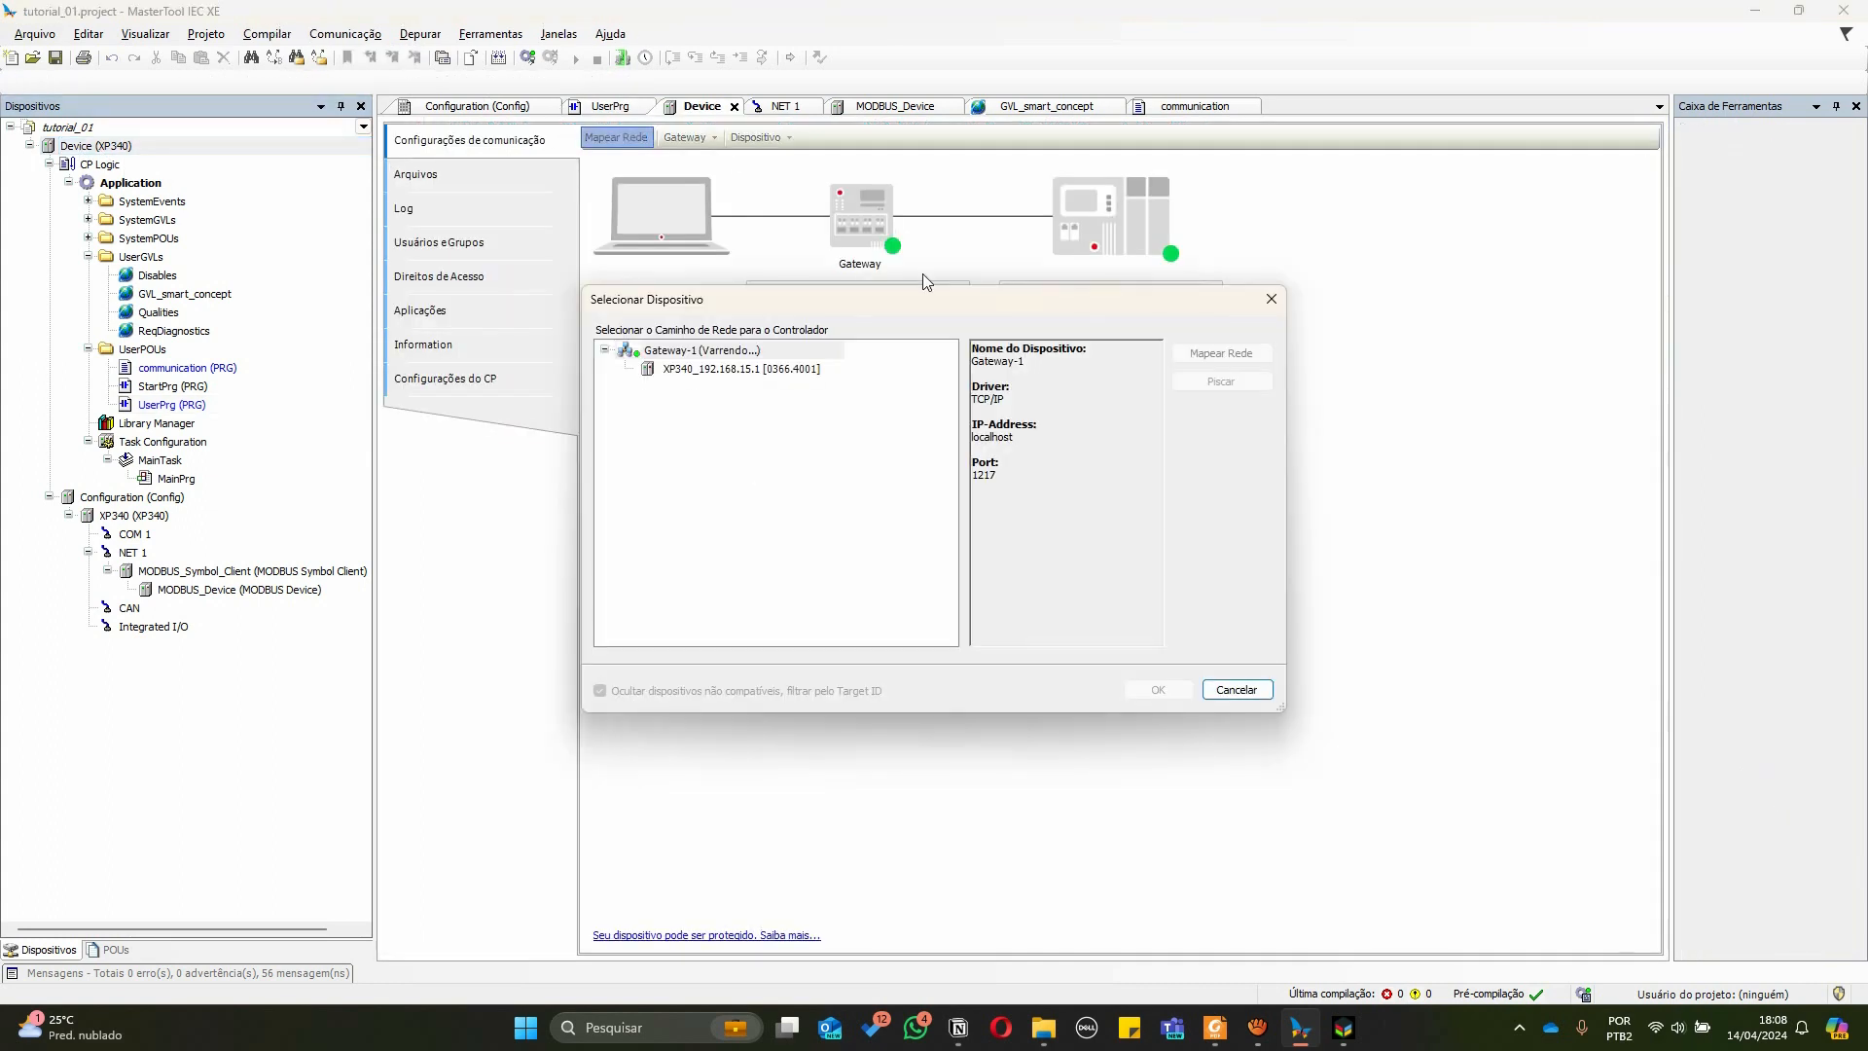
pyautogui.click(713, 371)
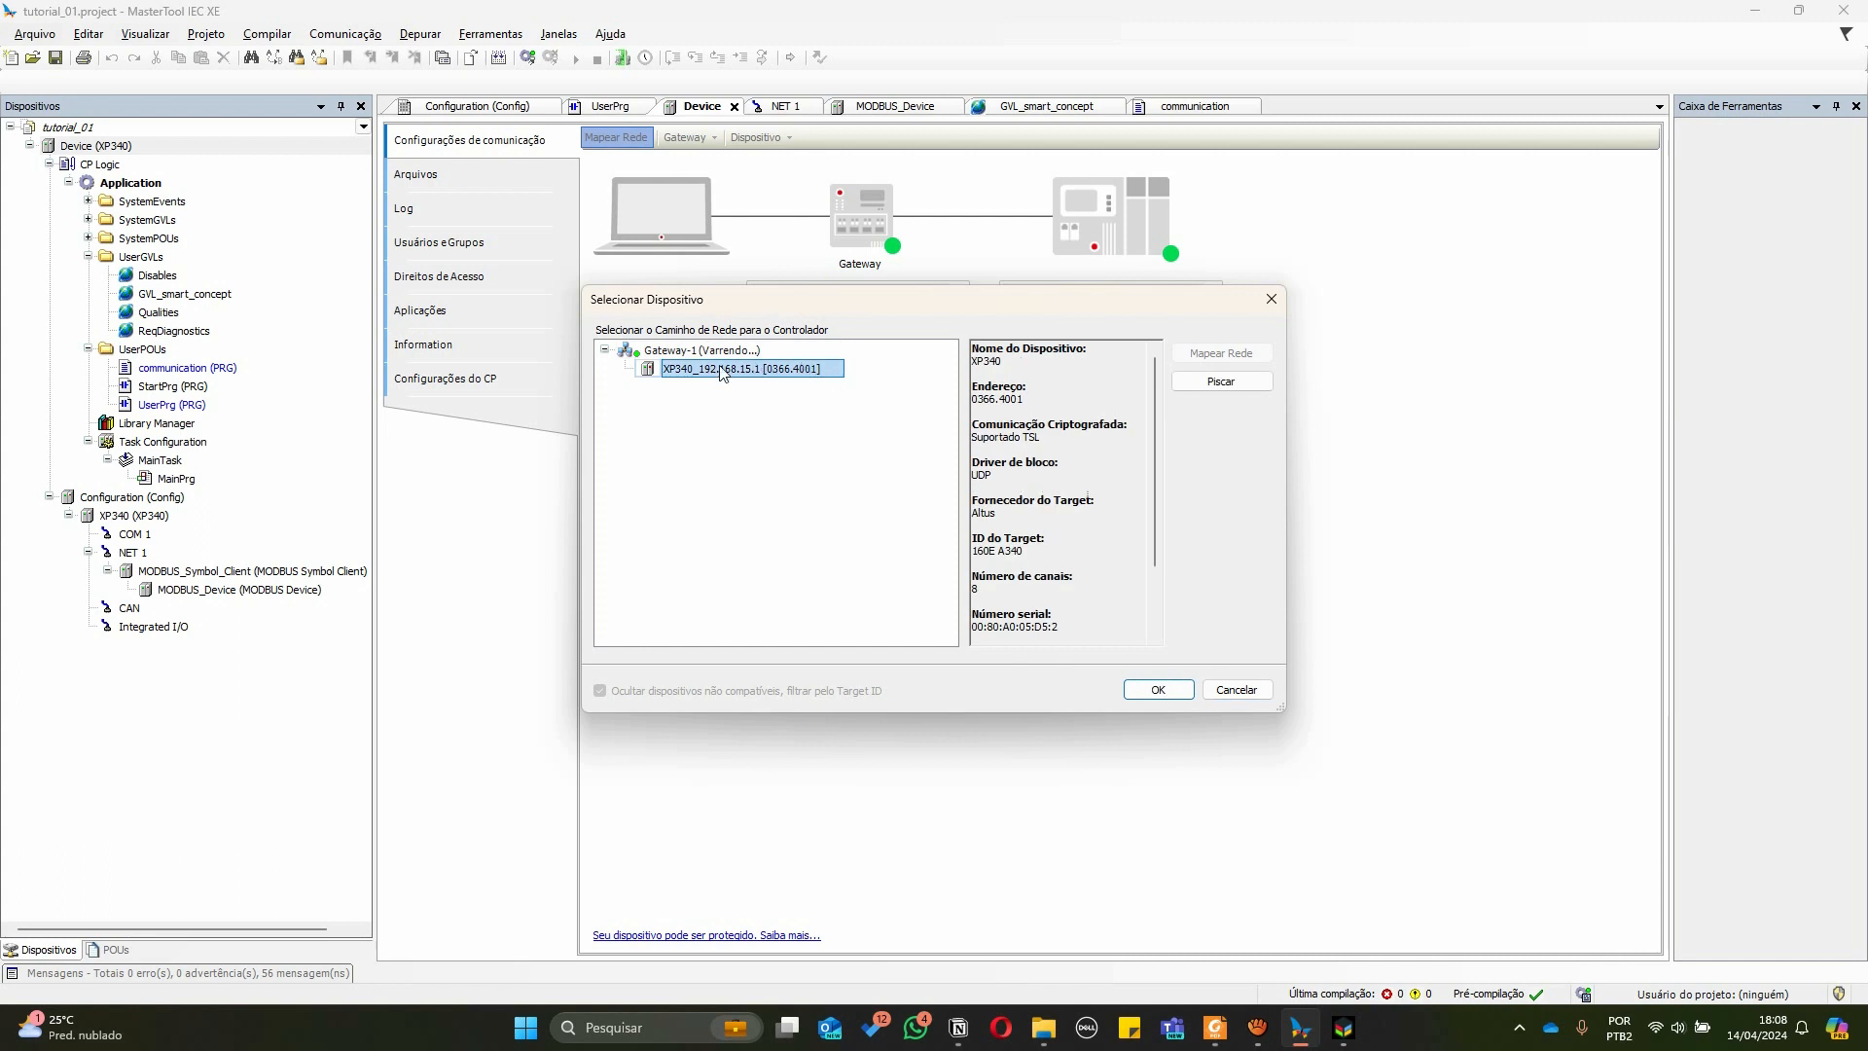
pyautogui.click(1150, 691)
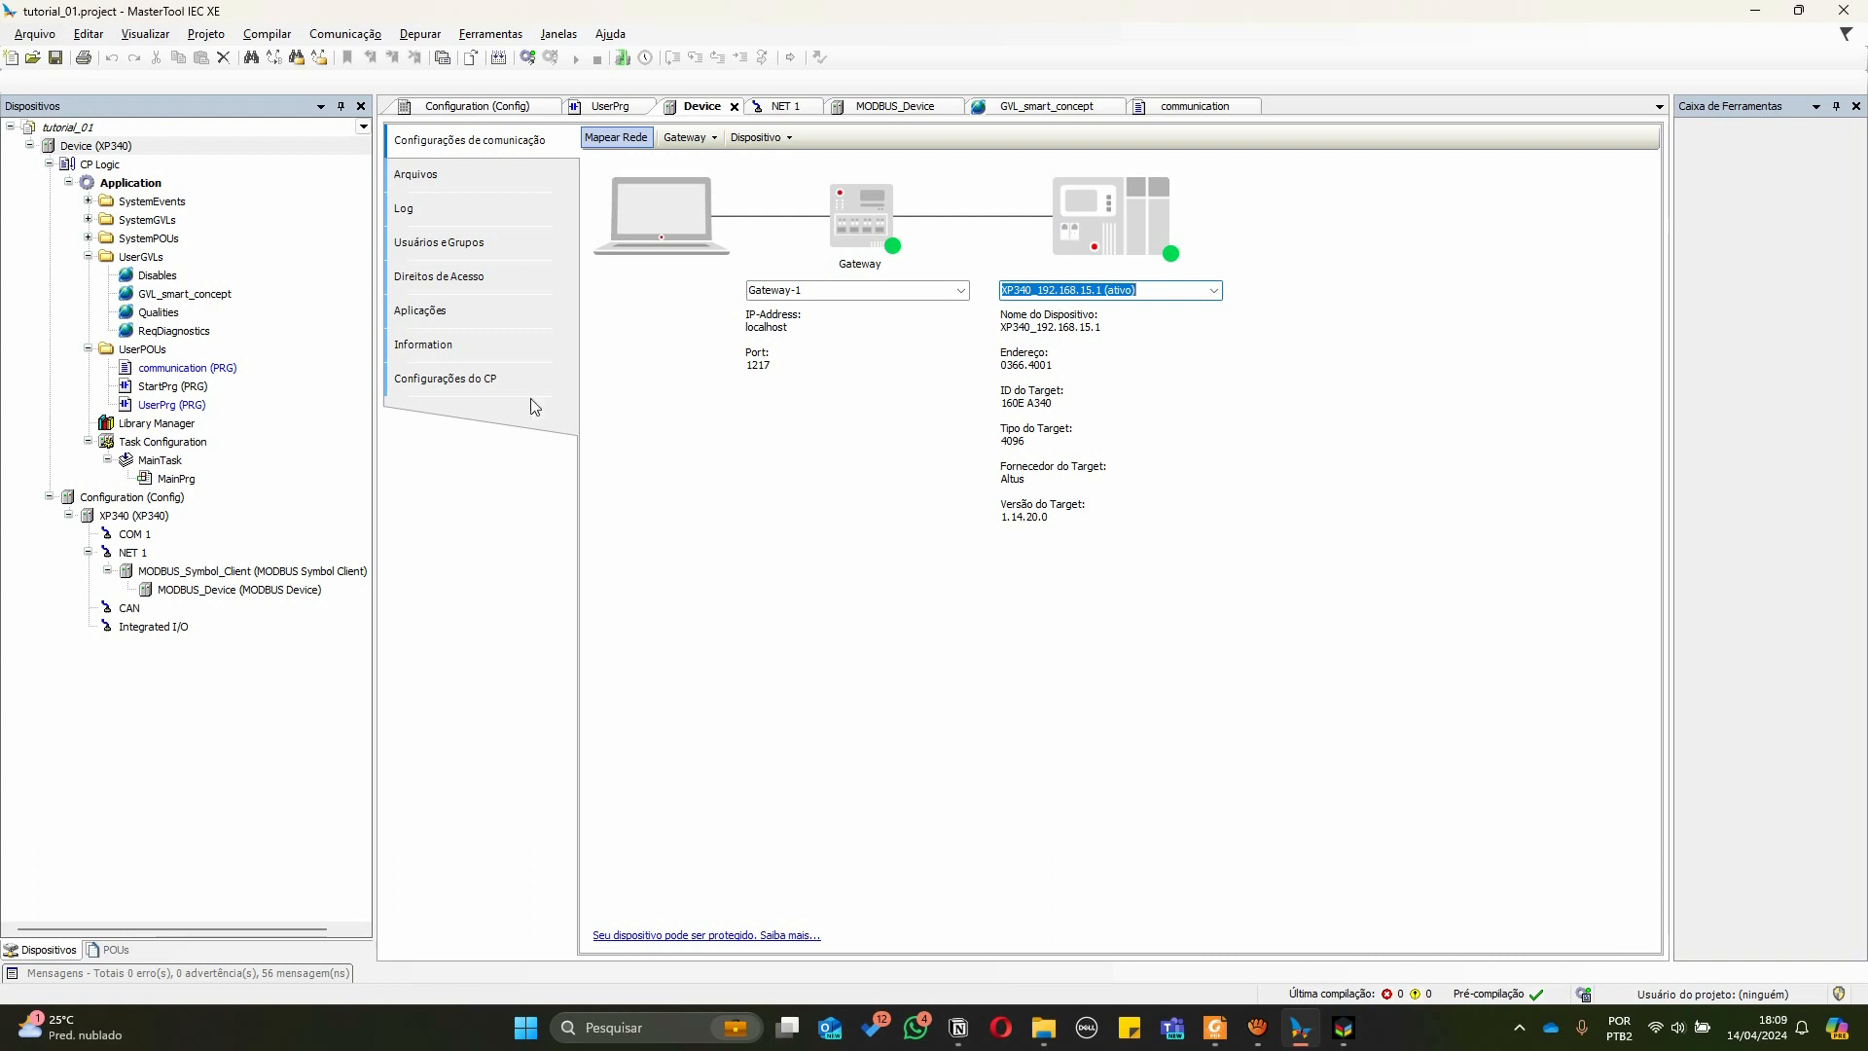
# Log in to the controller, accepting the login with online change and updating the boot application
pyautogui.click(529, 65)
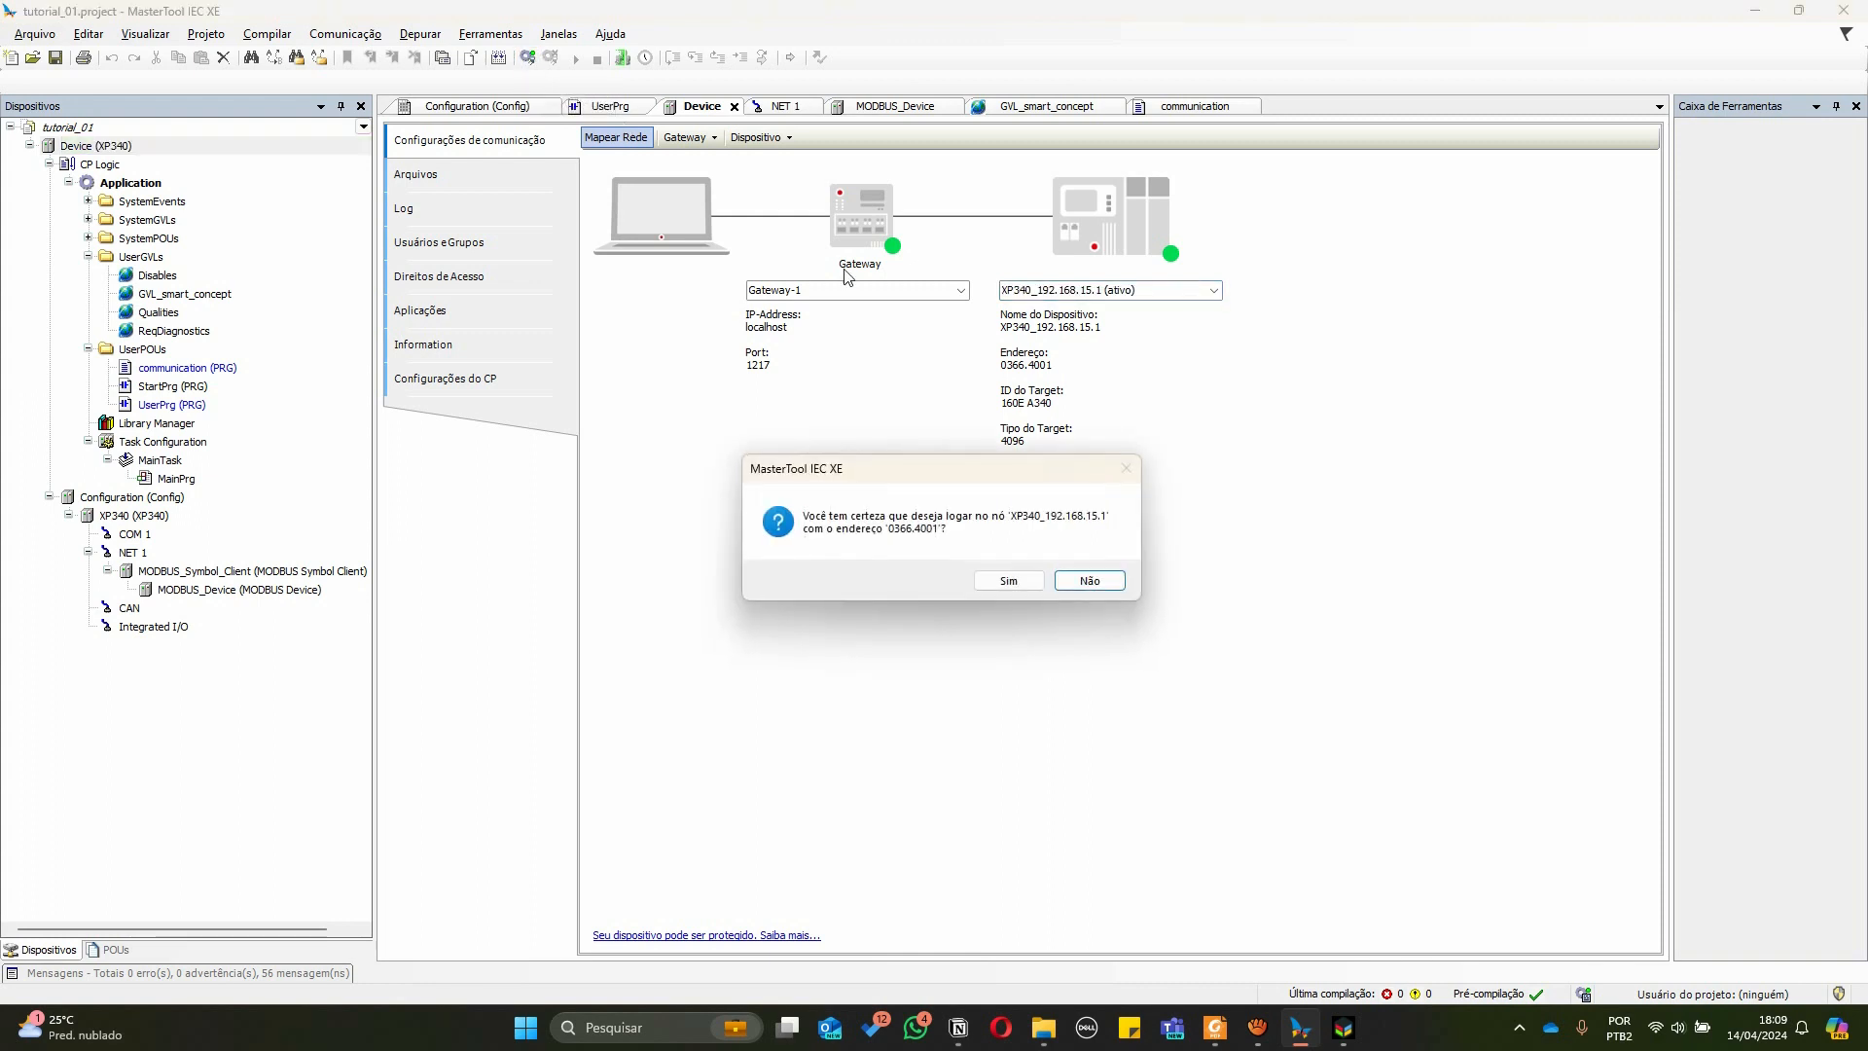
pyautogui.click(1009, 579)
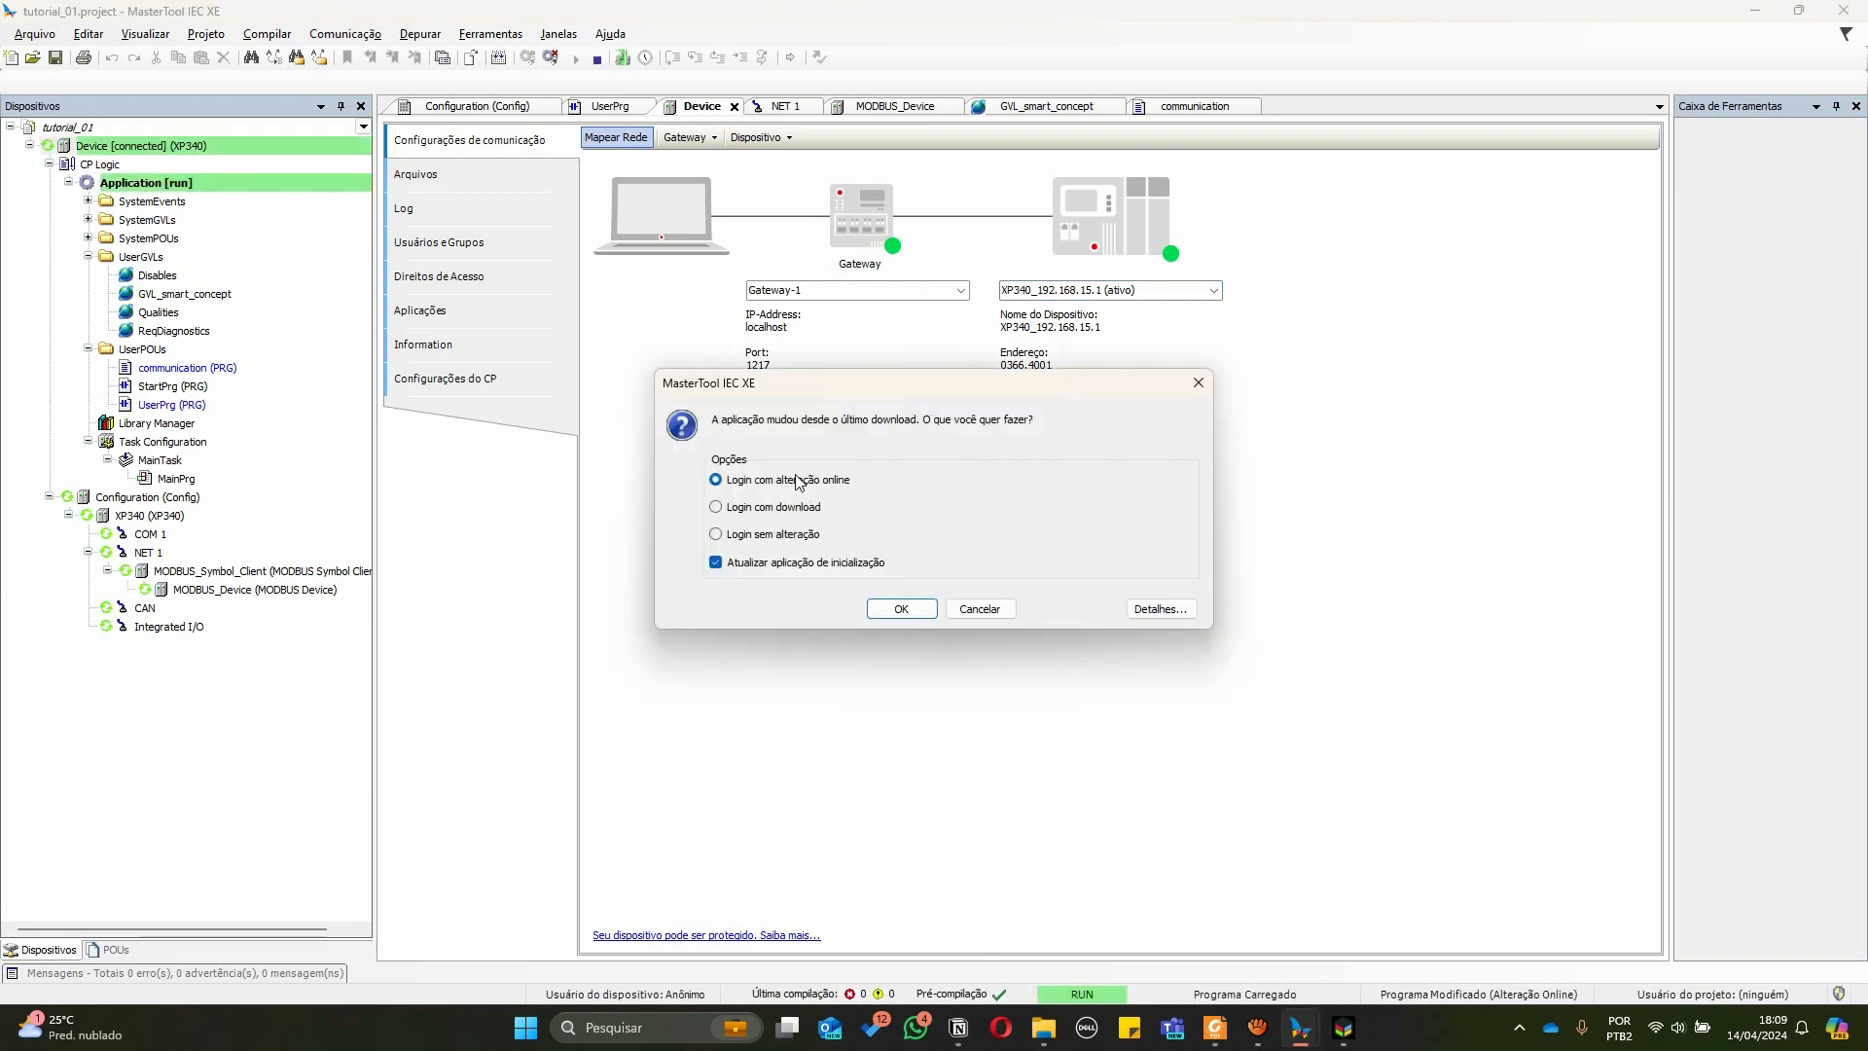
pyautogui.click(904, 609)
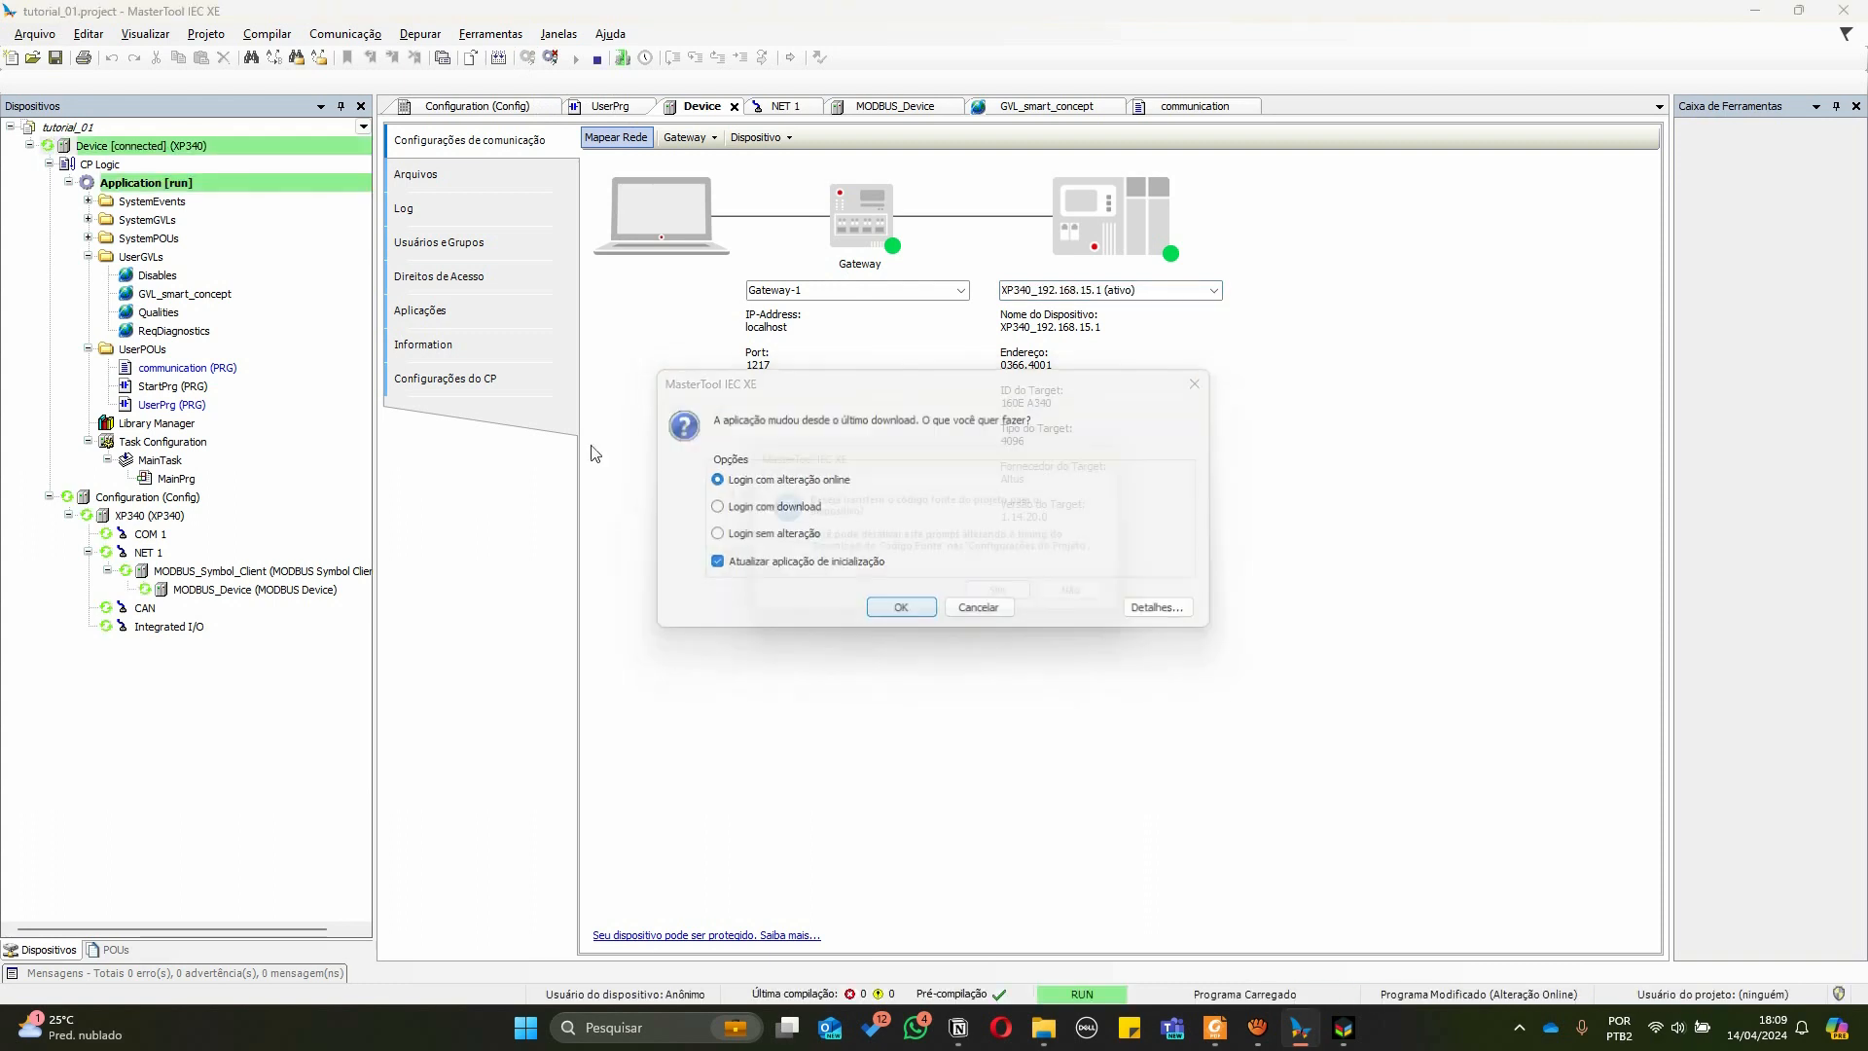
pyautogui.click(1086, 600)
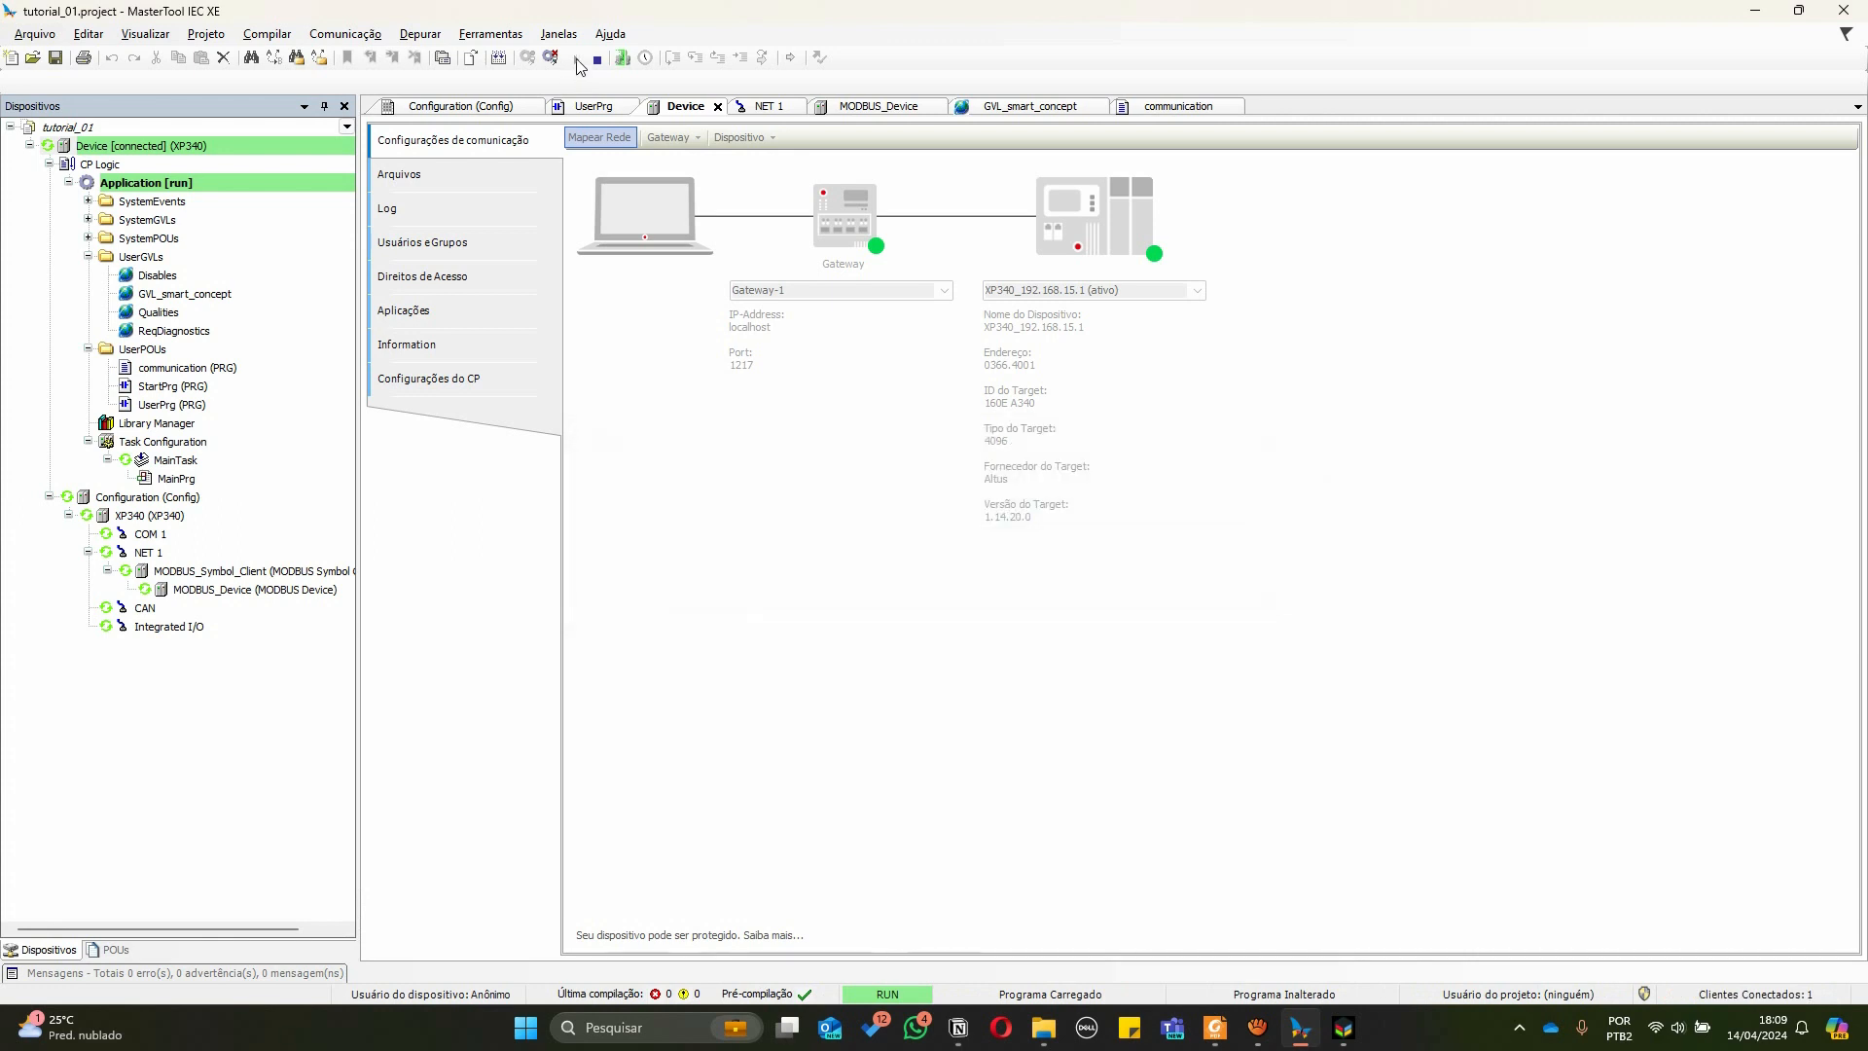
# Stop the application on the controller, open the communication program online, and start the application again
pyautogui.click(597, 59)
pyautogui.click(980, 580)
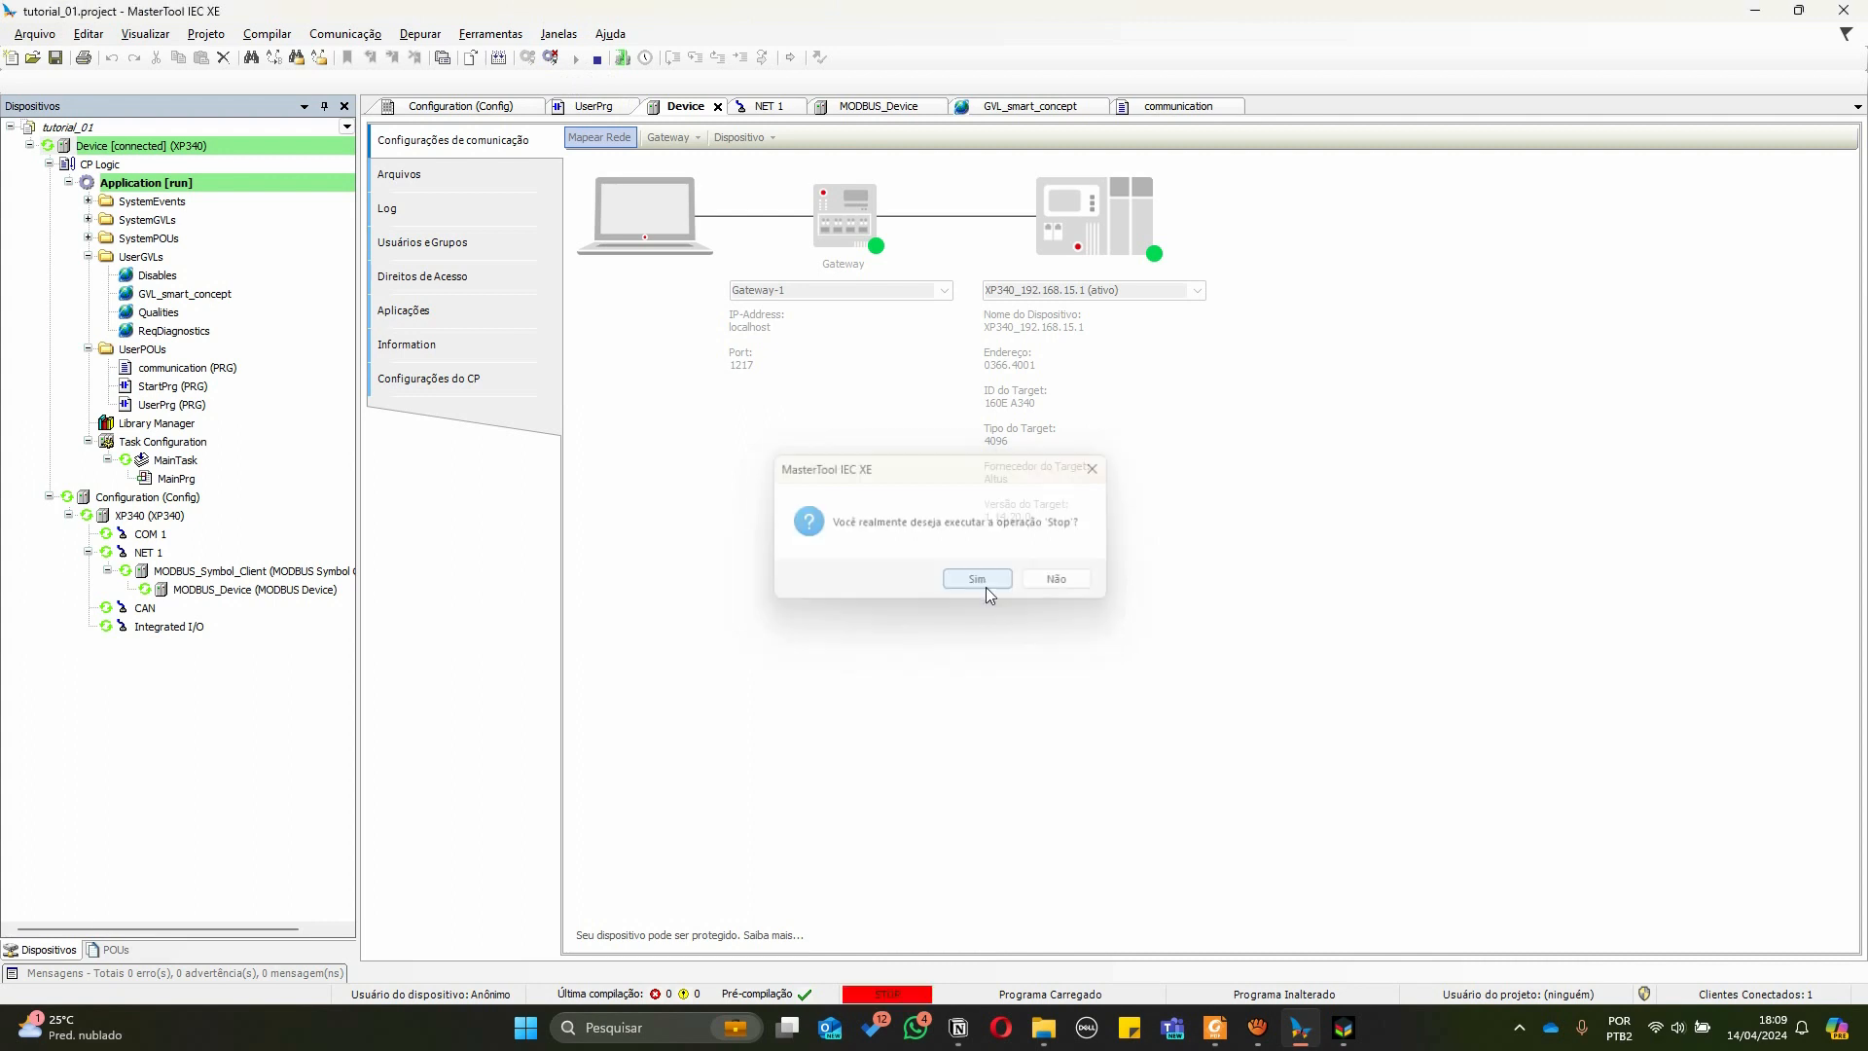
pyautogui.click(1161, 109)
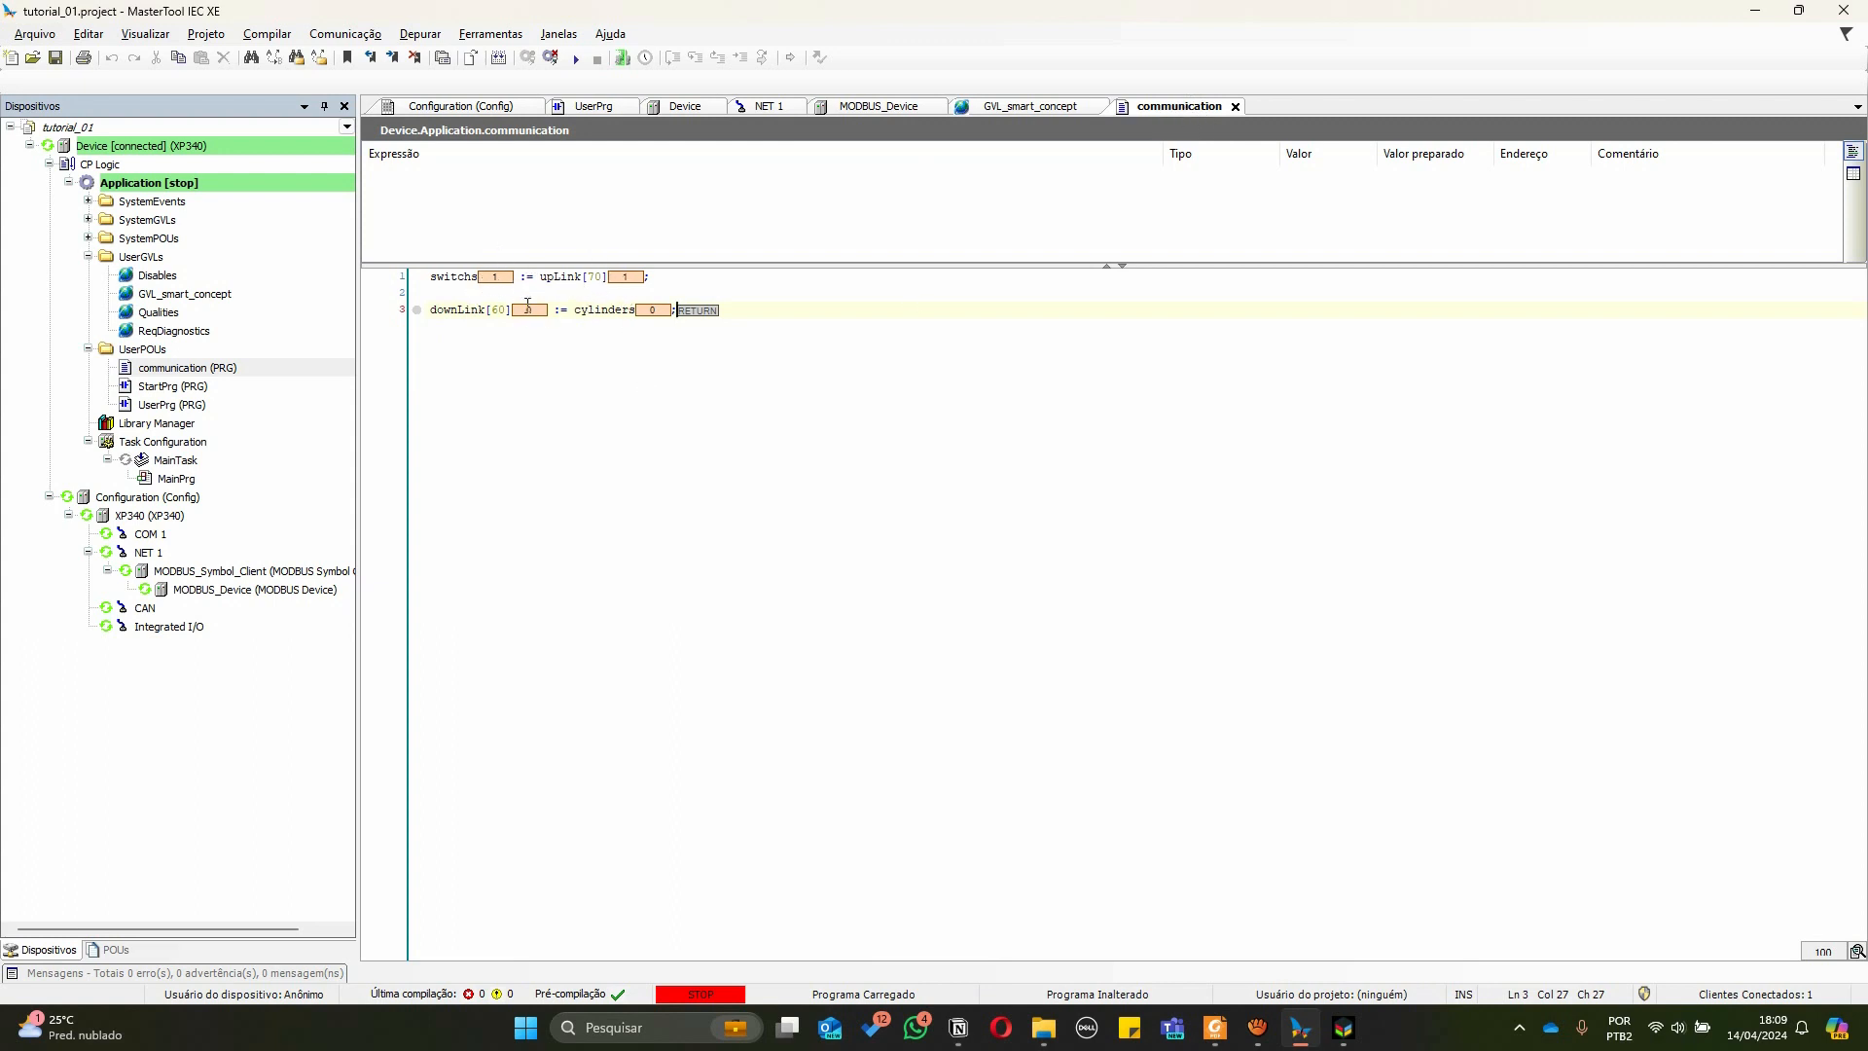
pyautogui.click(575, 59)
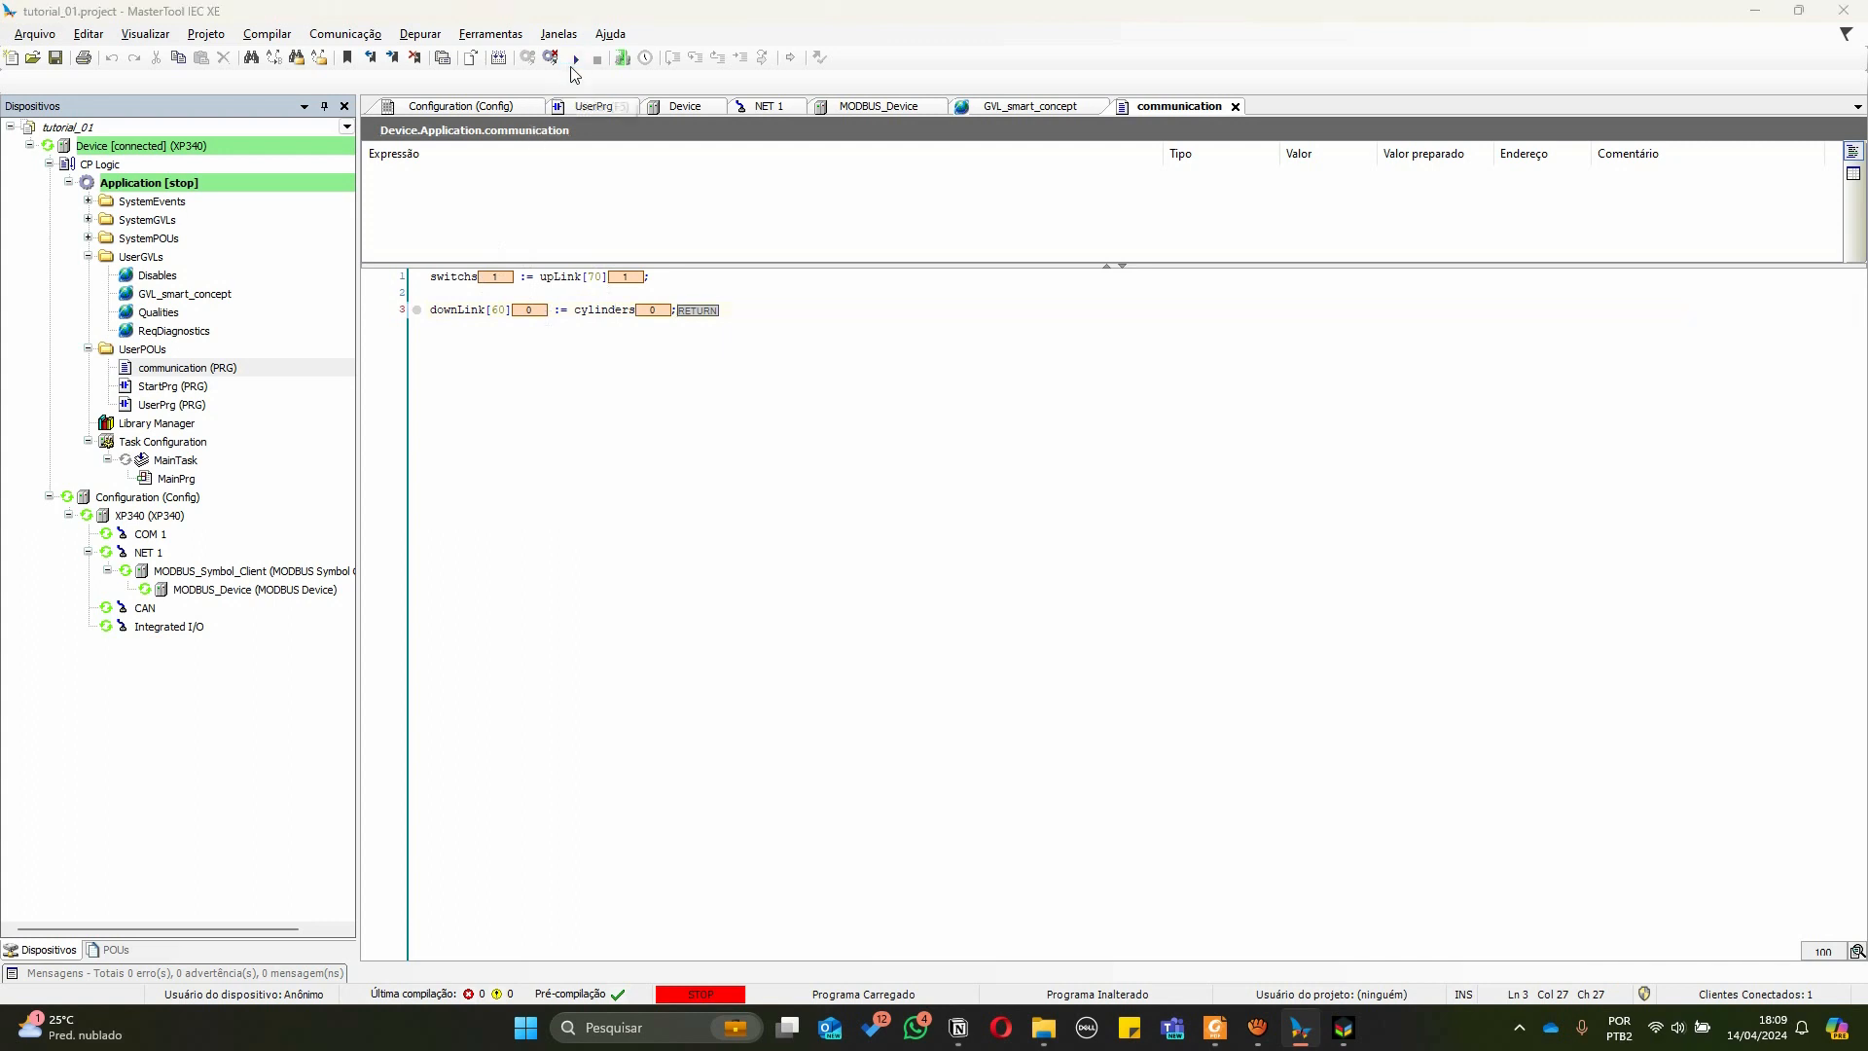
pyautogui.click(983, 581)
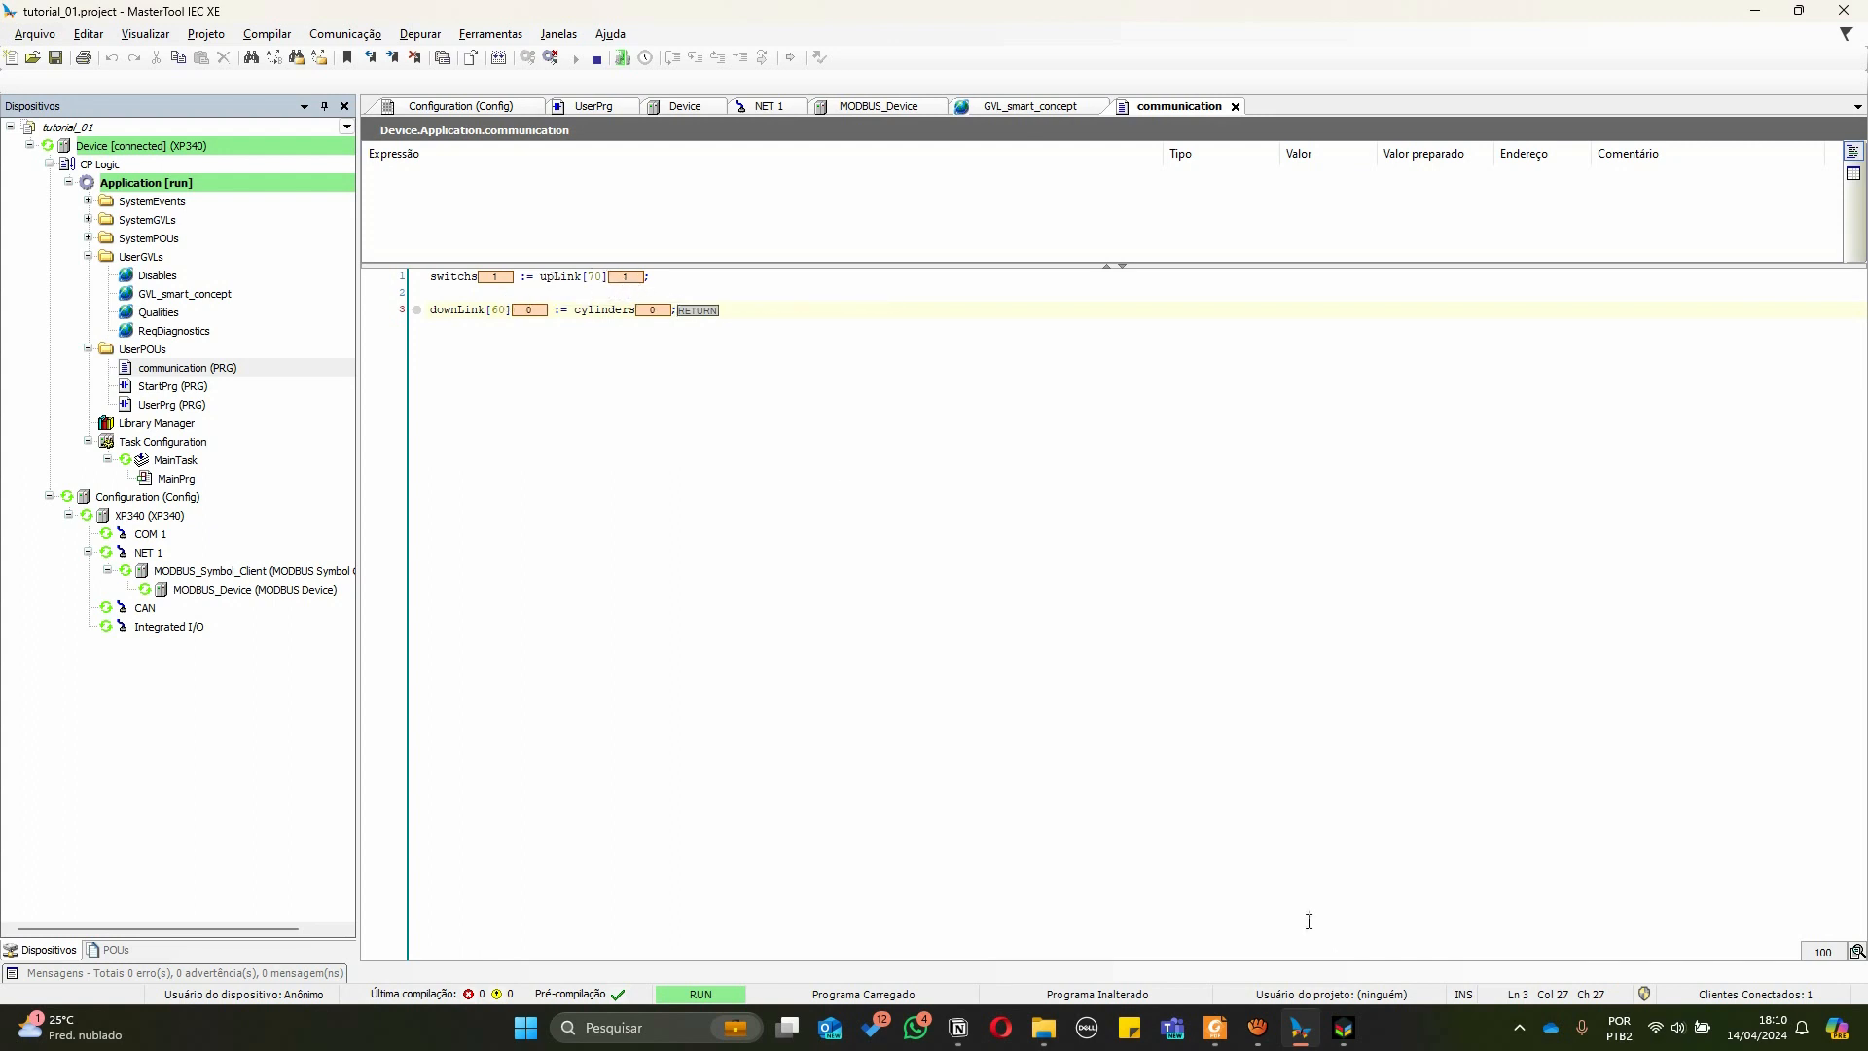
# Switch to the SMART 4.0 simulator and toggle the general key switch off and on while checking the switchs value online
pyautogui.click(1340, 1027)
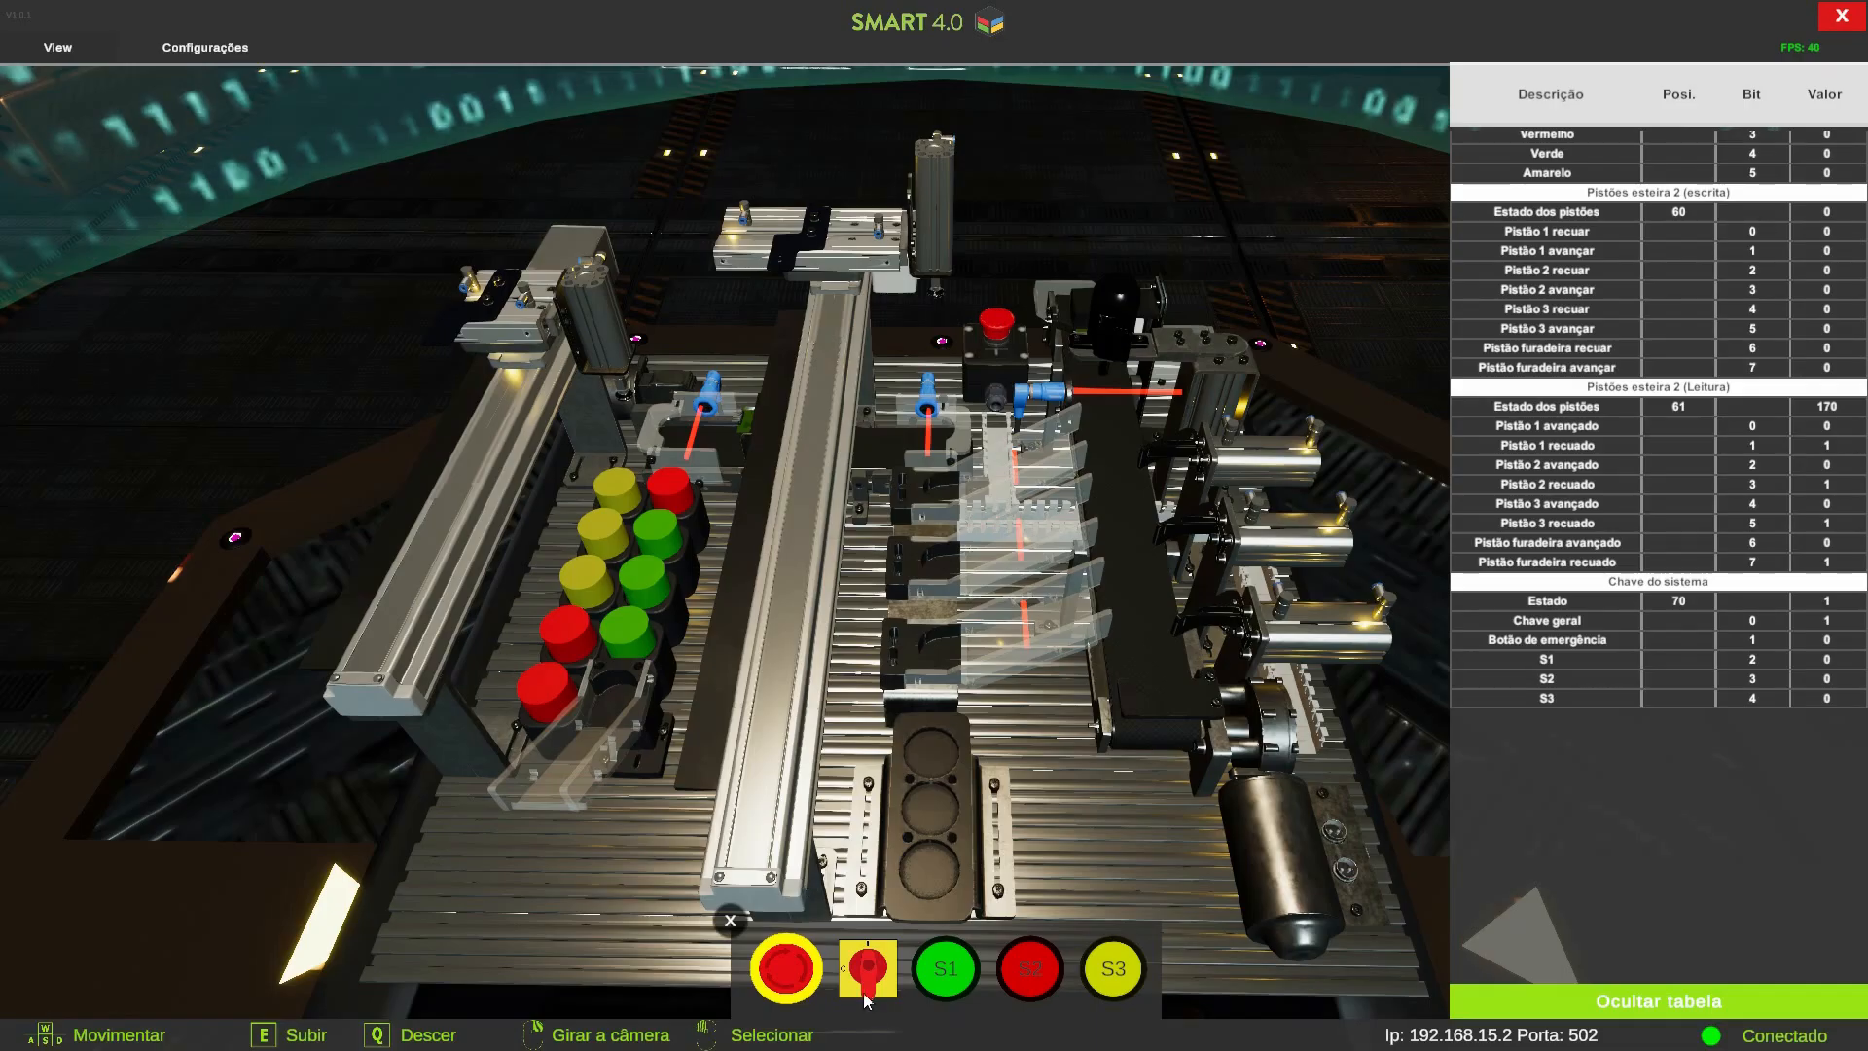
pyautogui.click(879, 965)
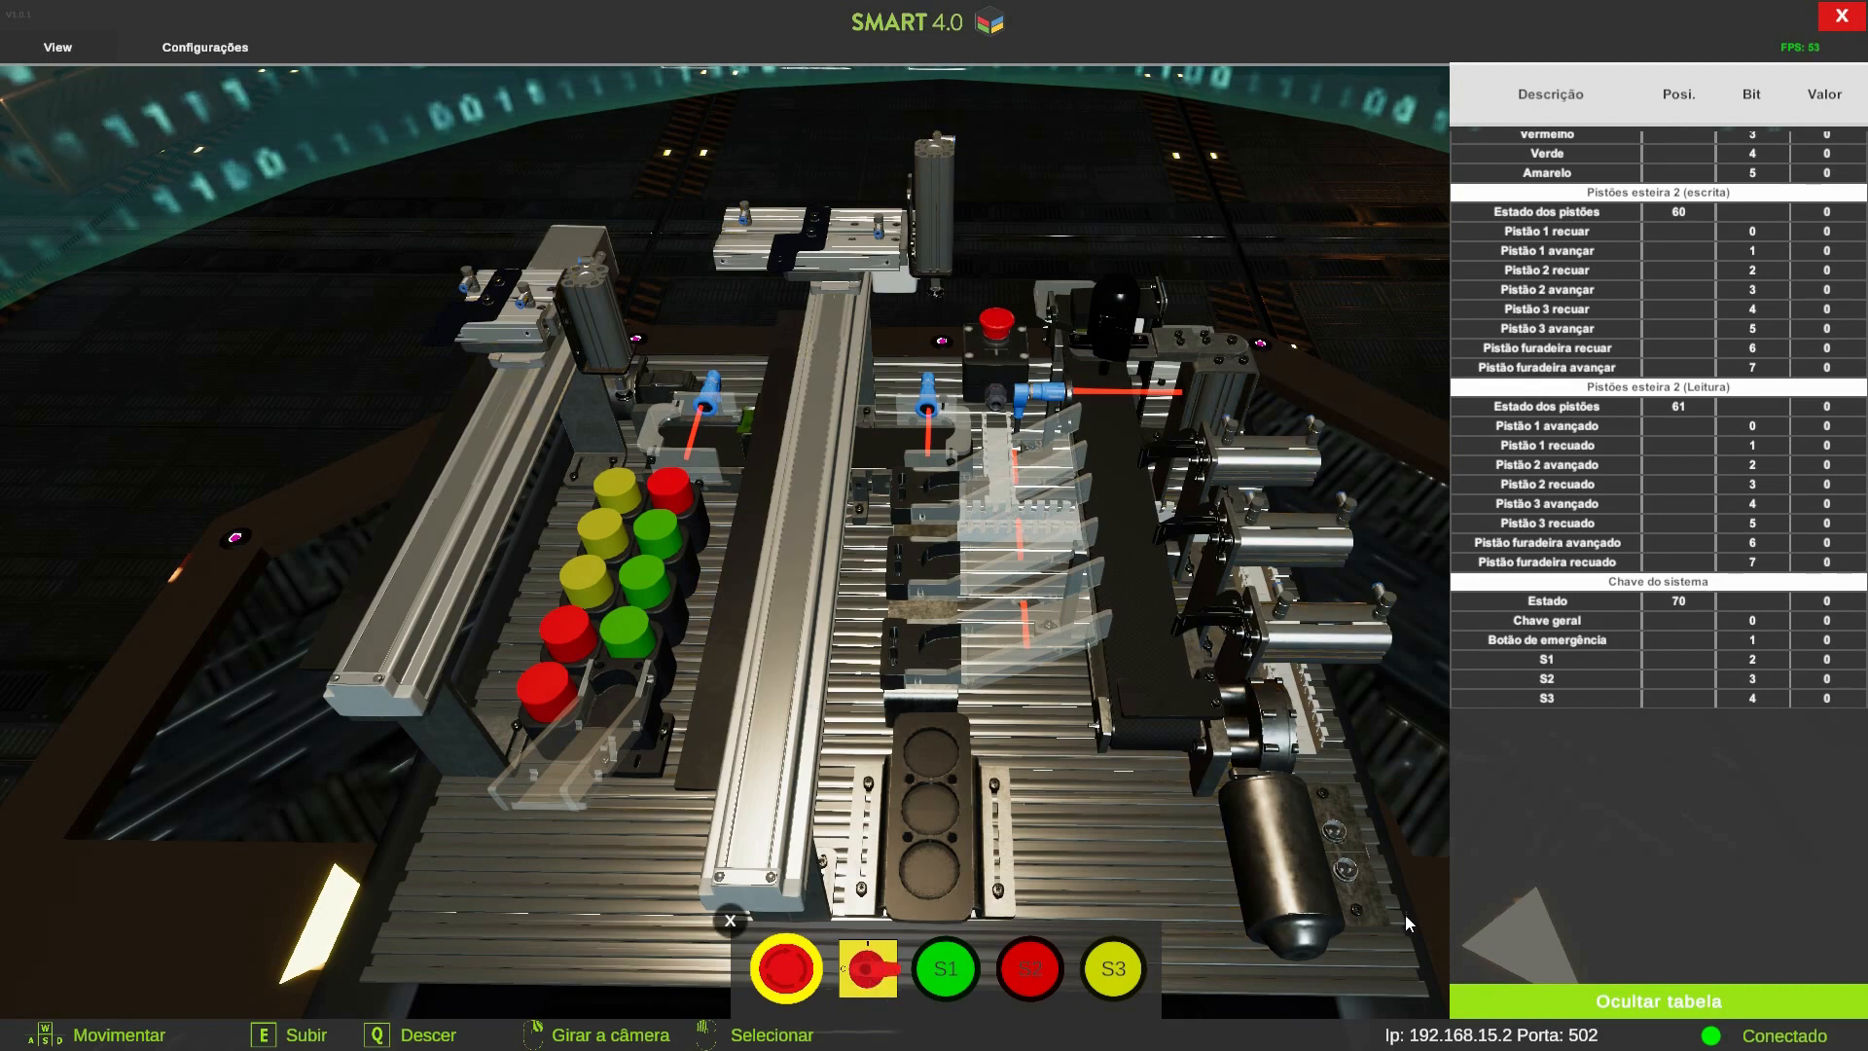
pyautogui.hotkey('alt', 'Tab')
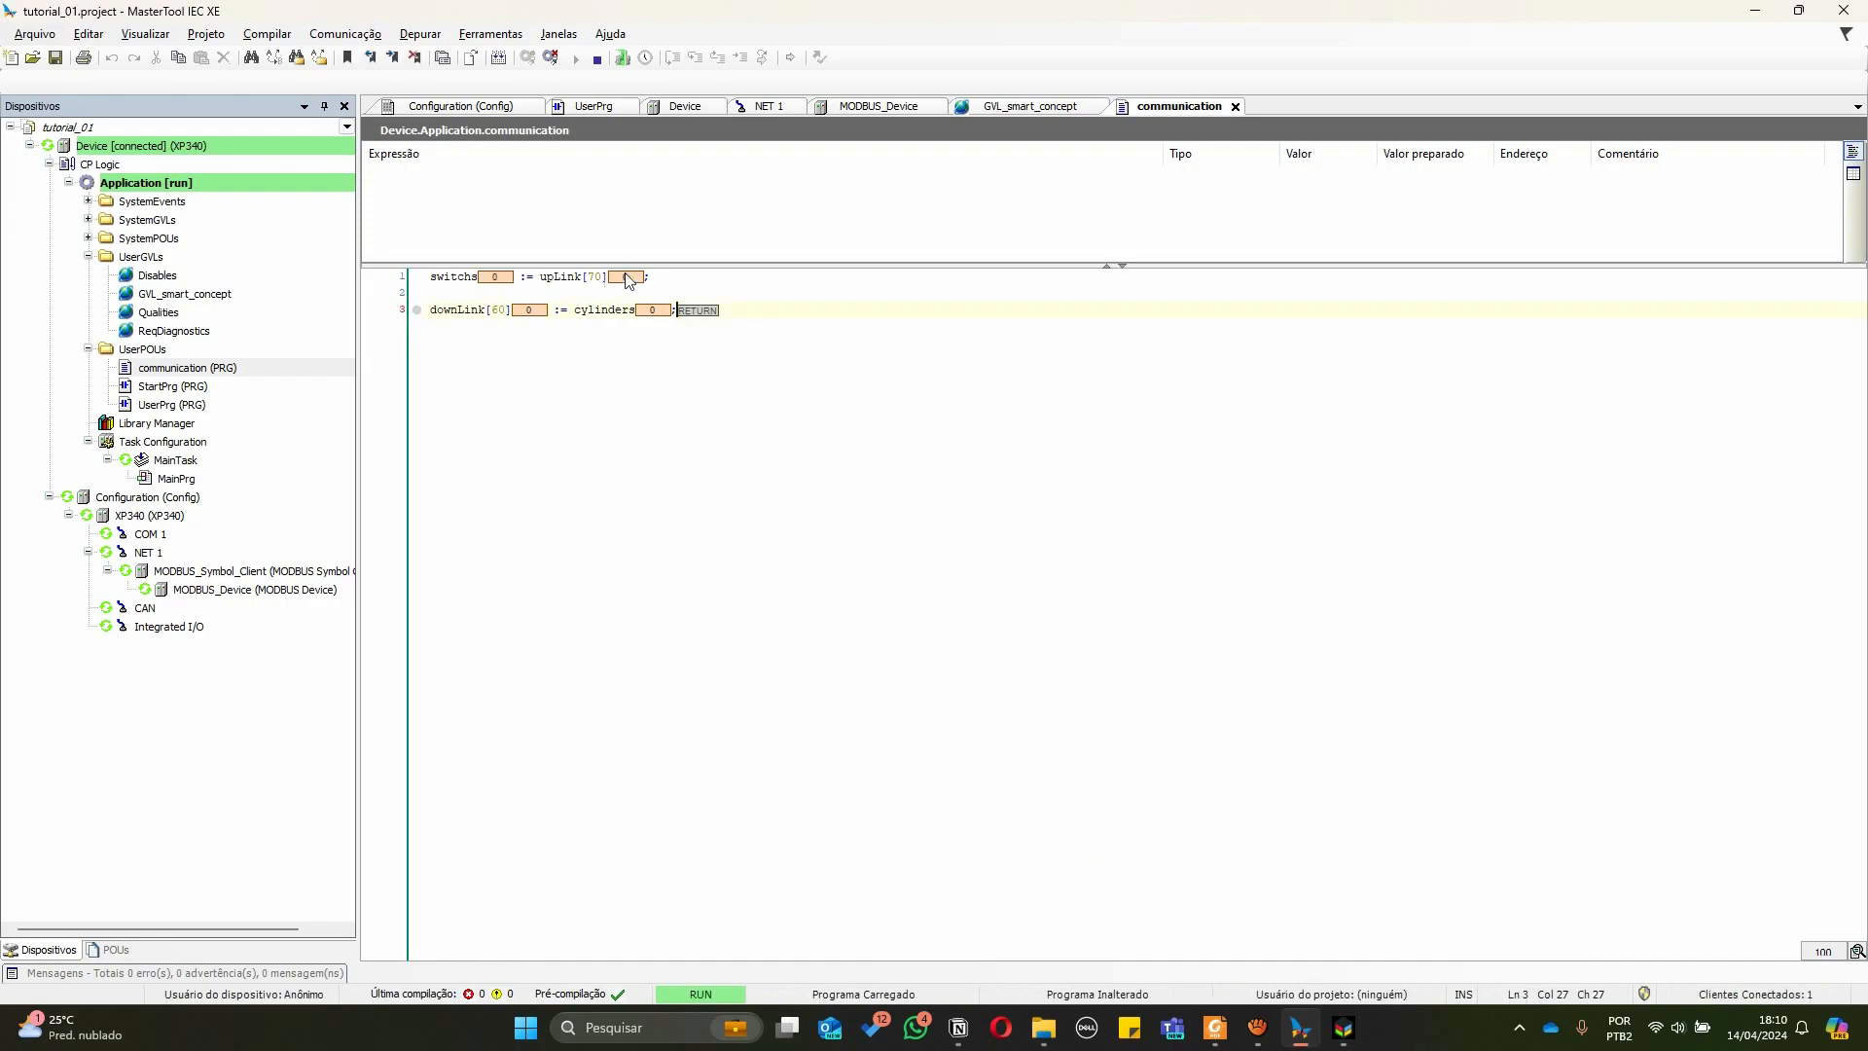
pyautogui.hotkey('alt', 'Tab')
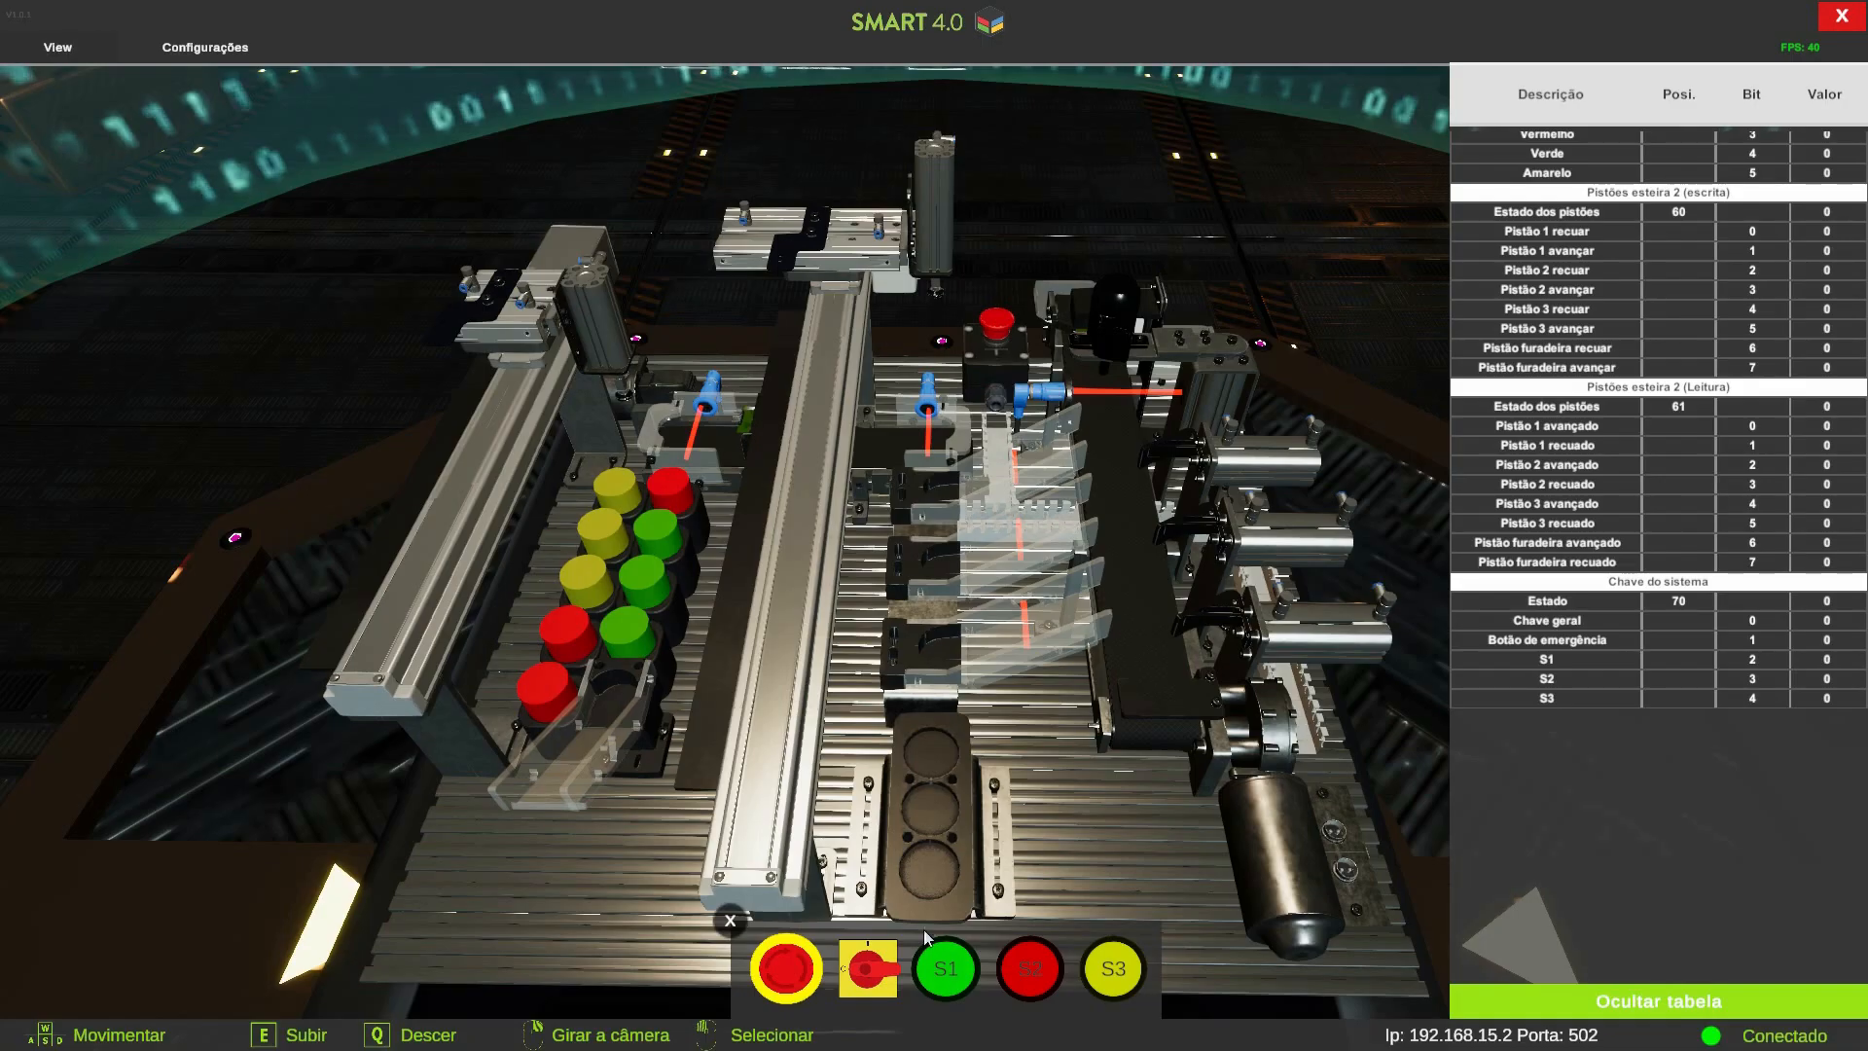
pyautogui.click(869, 968)
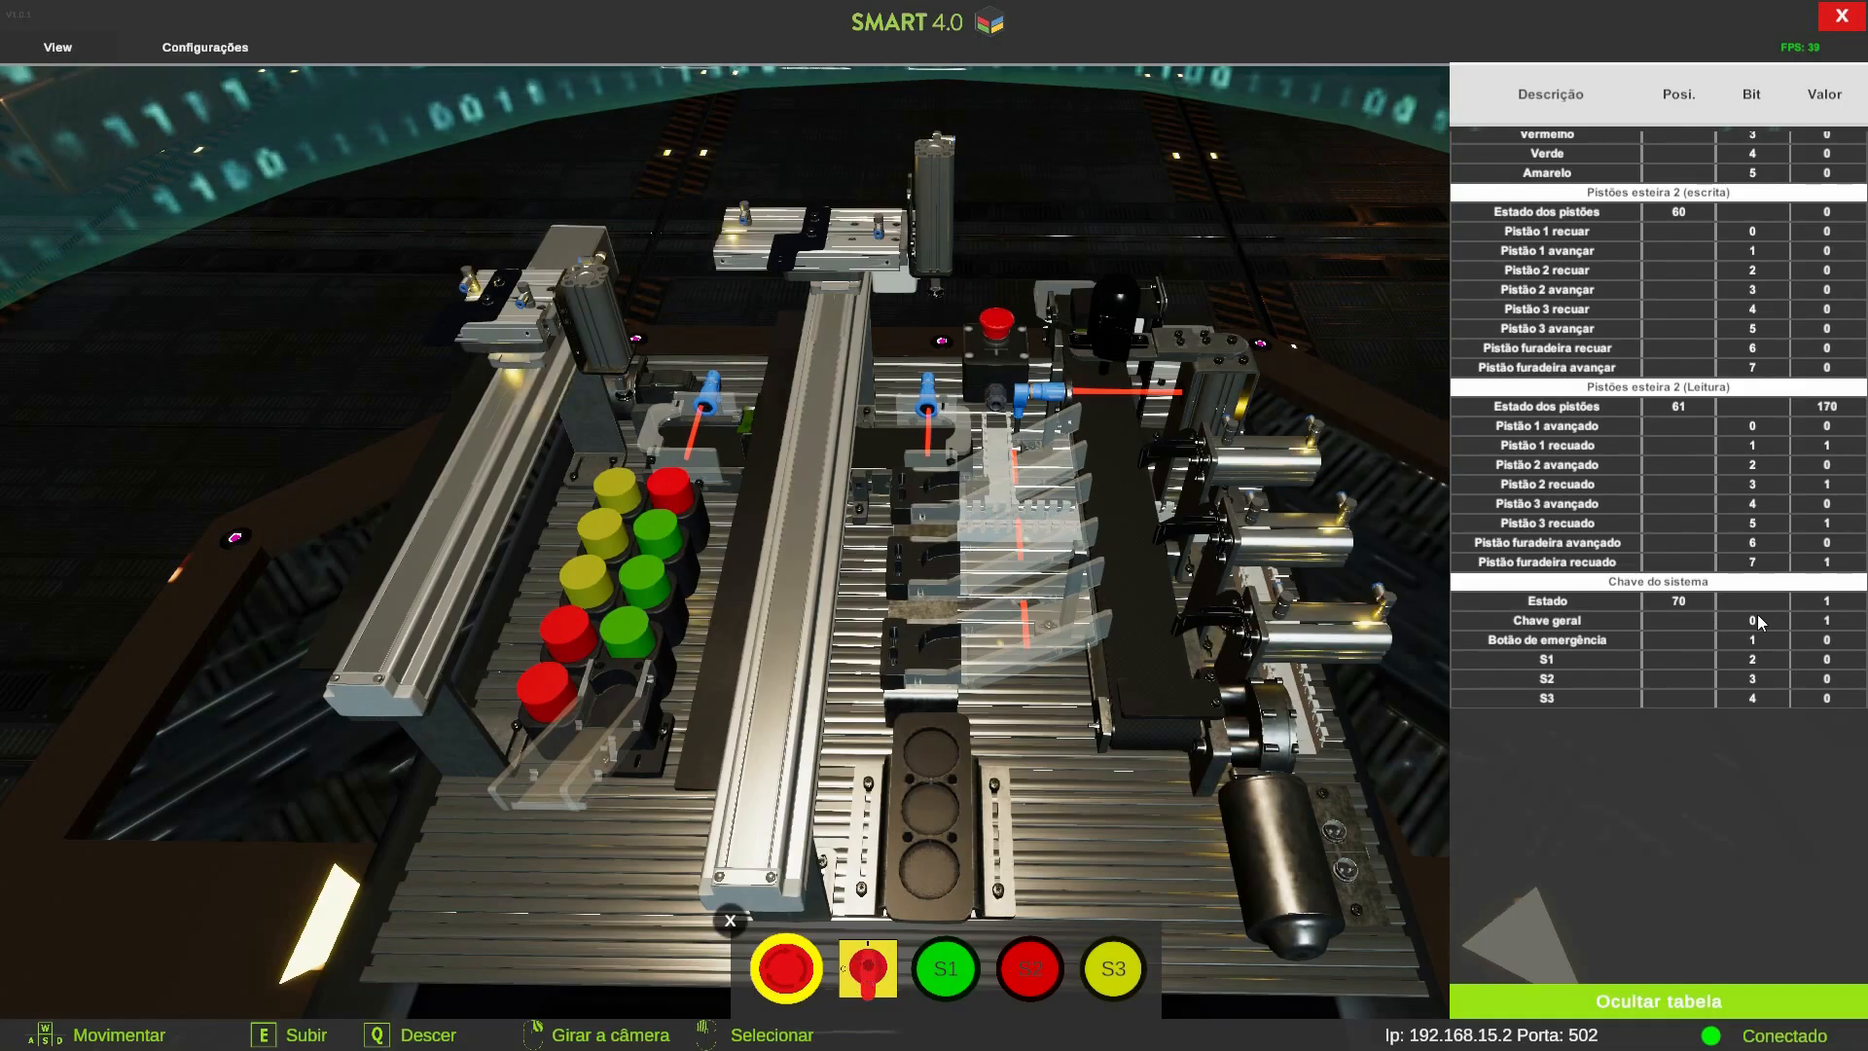
pyautogui.hotkey('alt', 'Tab')
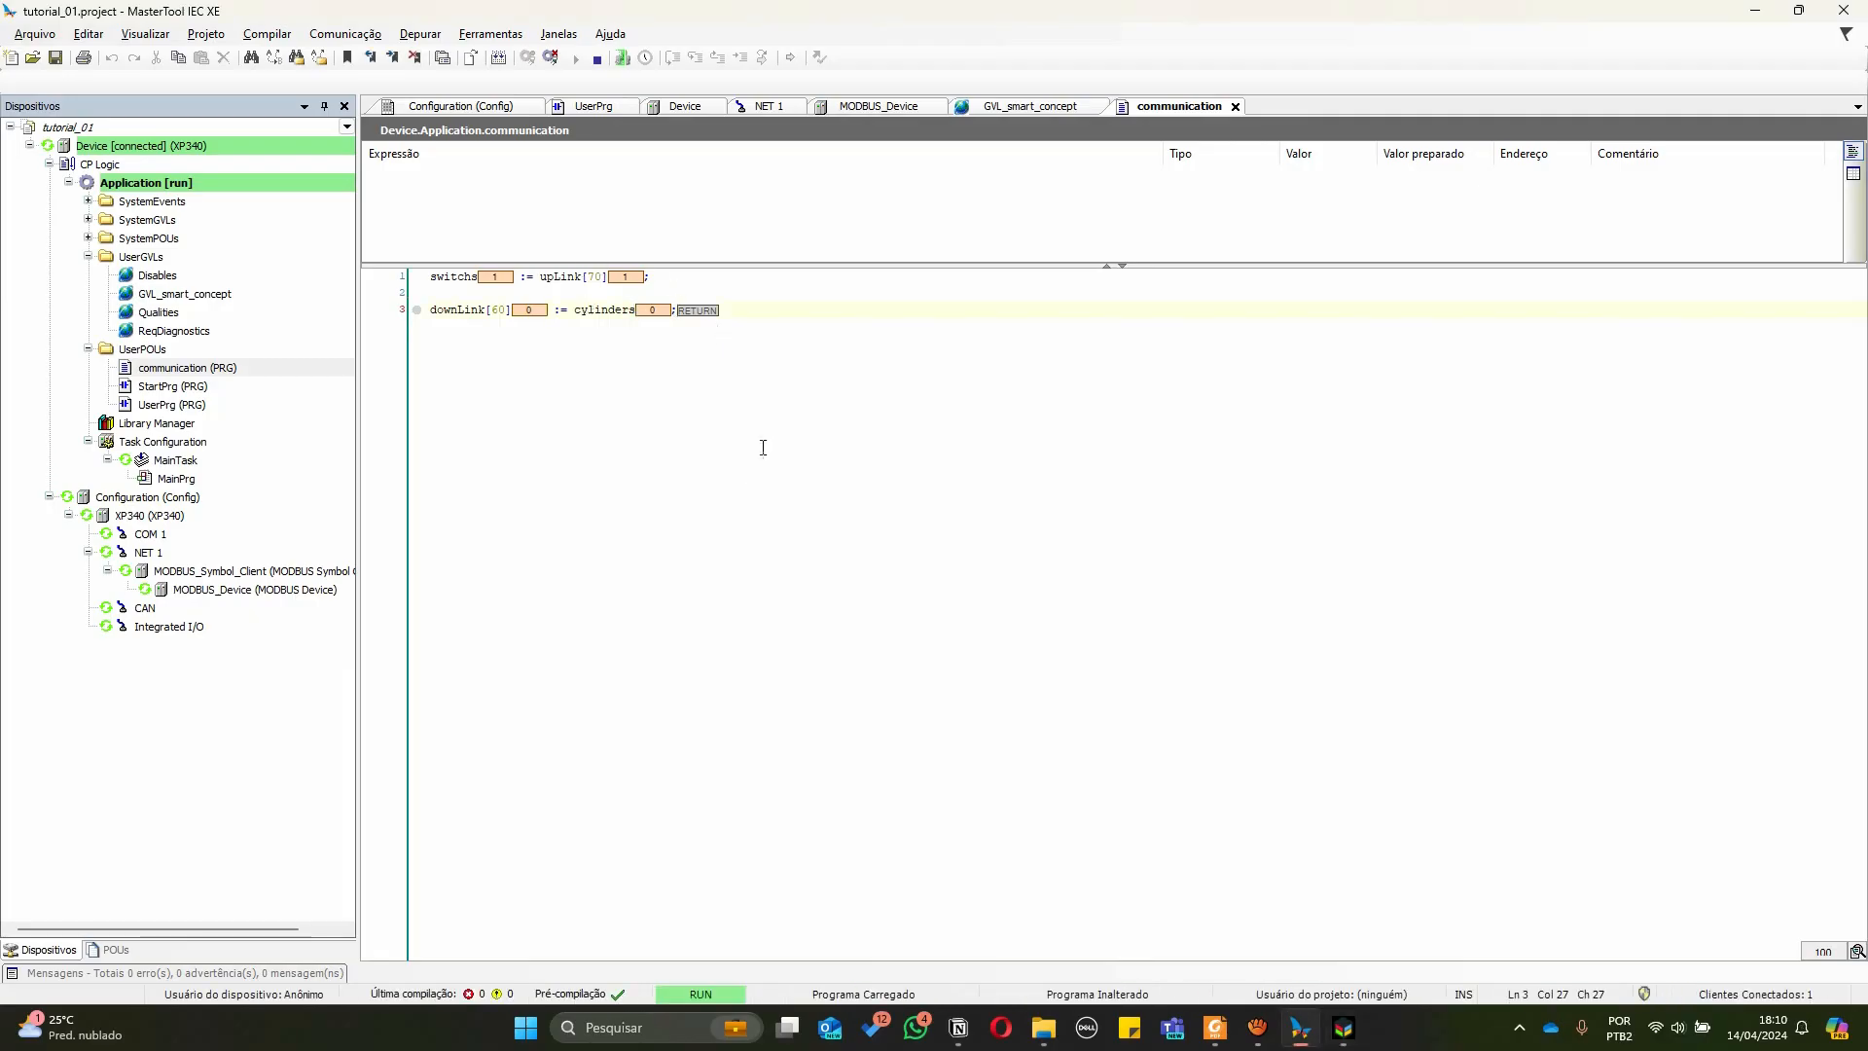
# Prepare the value 2 for cylinders, write it to the controller, and check the piston state in the simulator
pyautogui.doubleClick(650, 310)
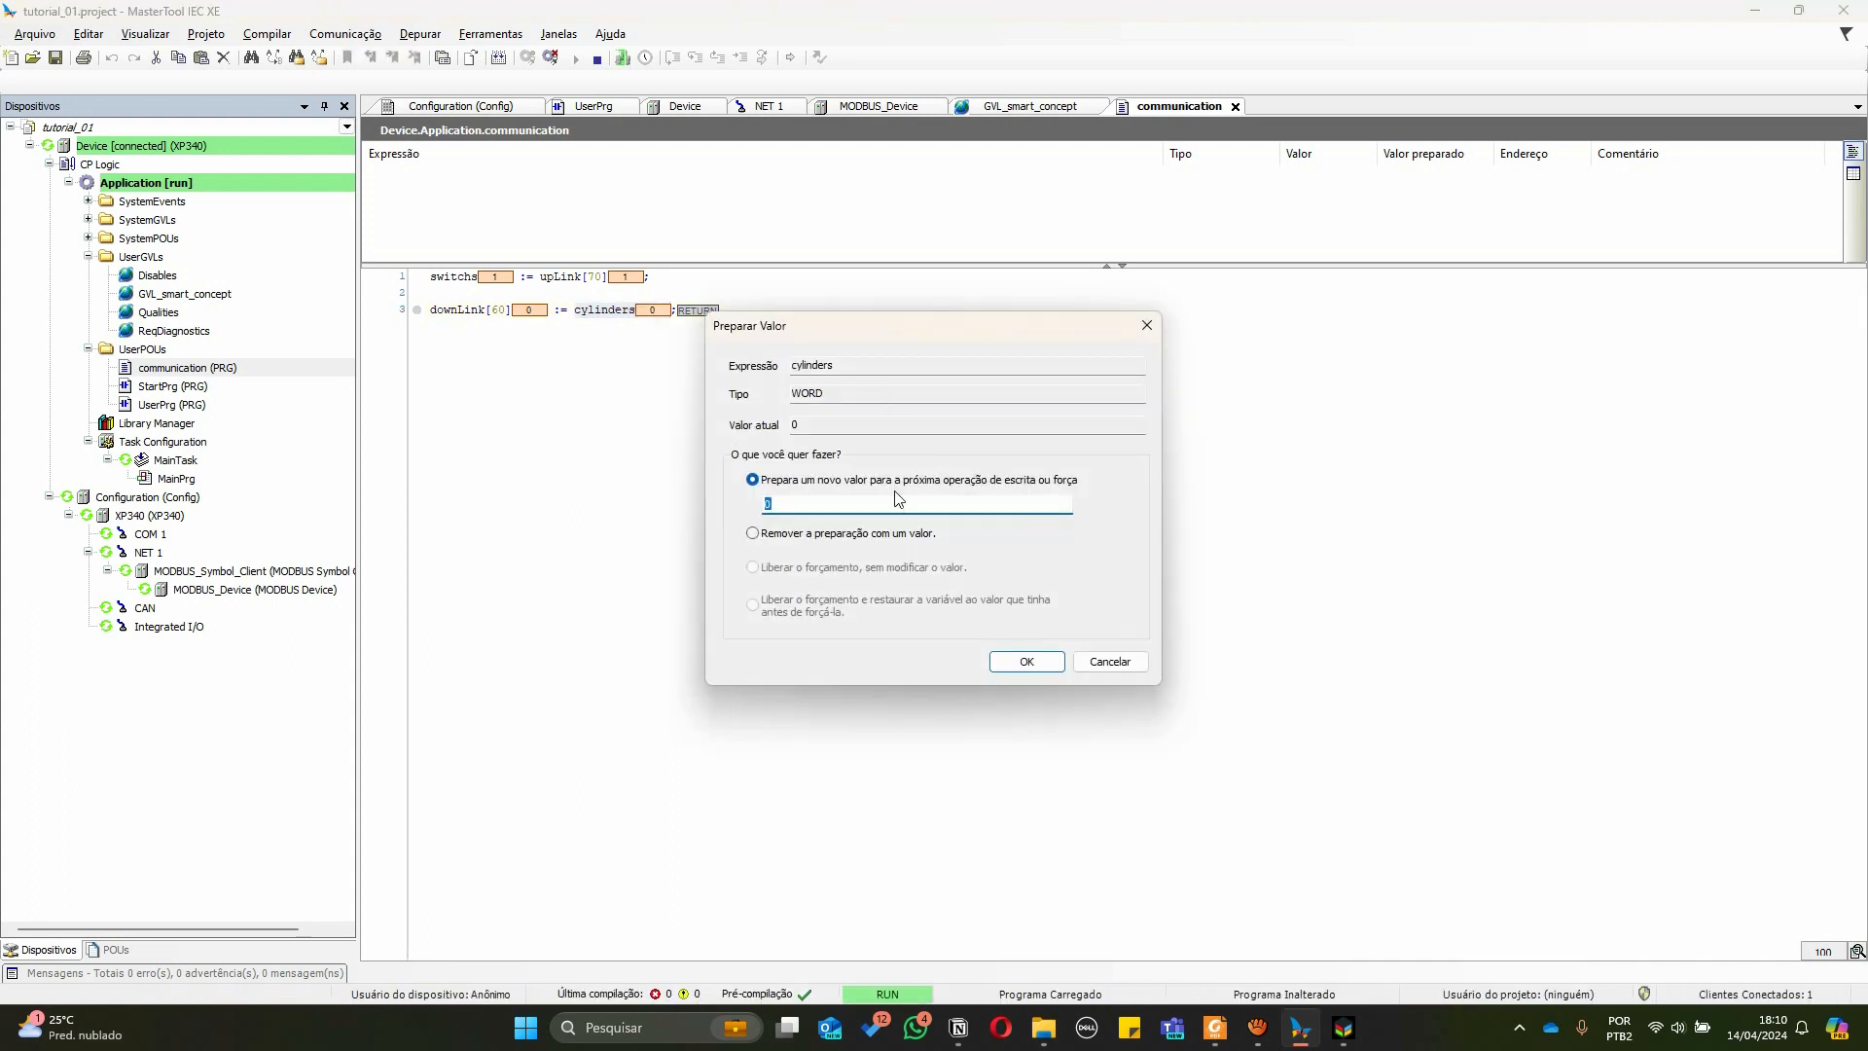
pyautogui.hotkey('alt', 'Tab')
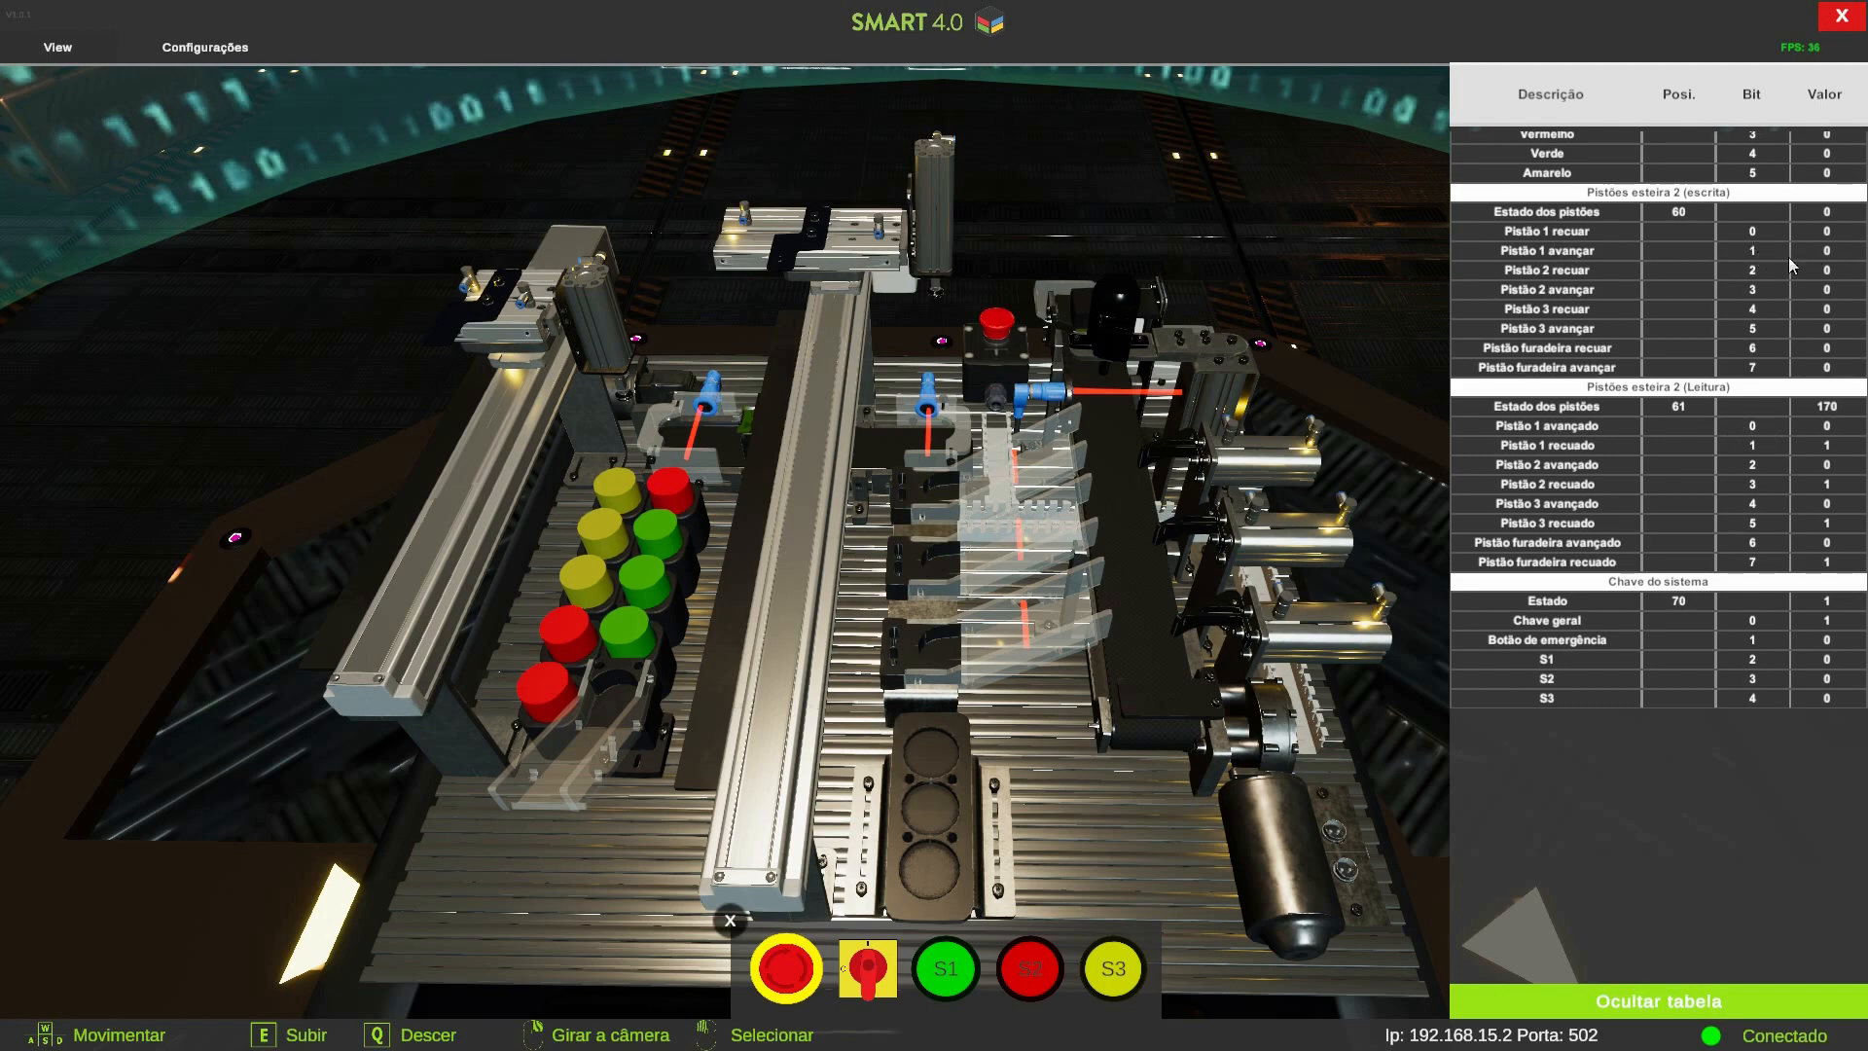
pyautogui.hotkey('alt', 'Tab')
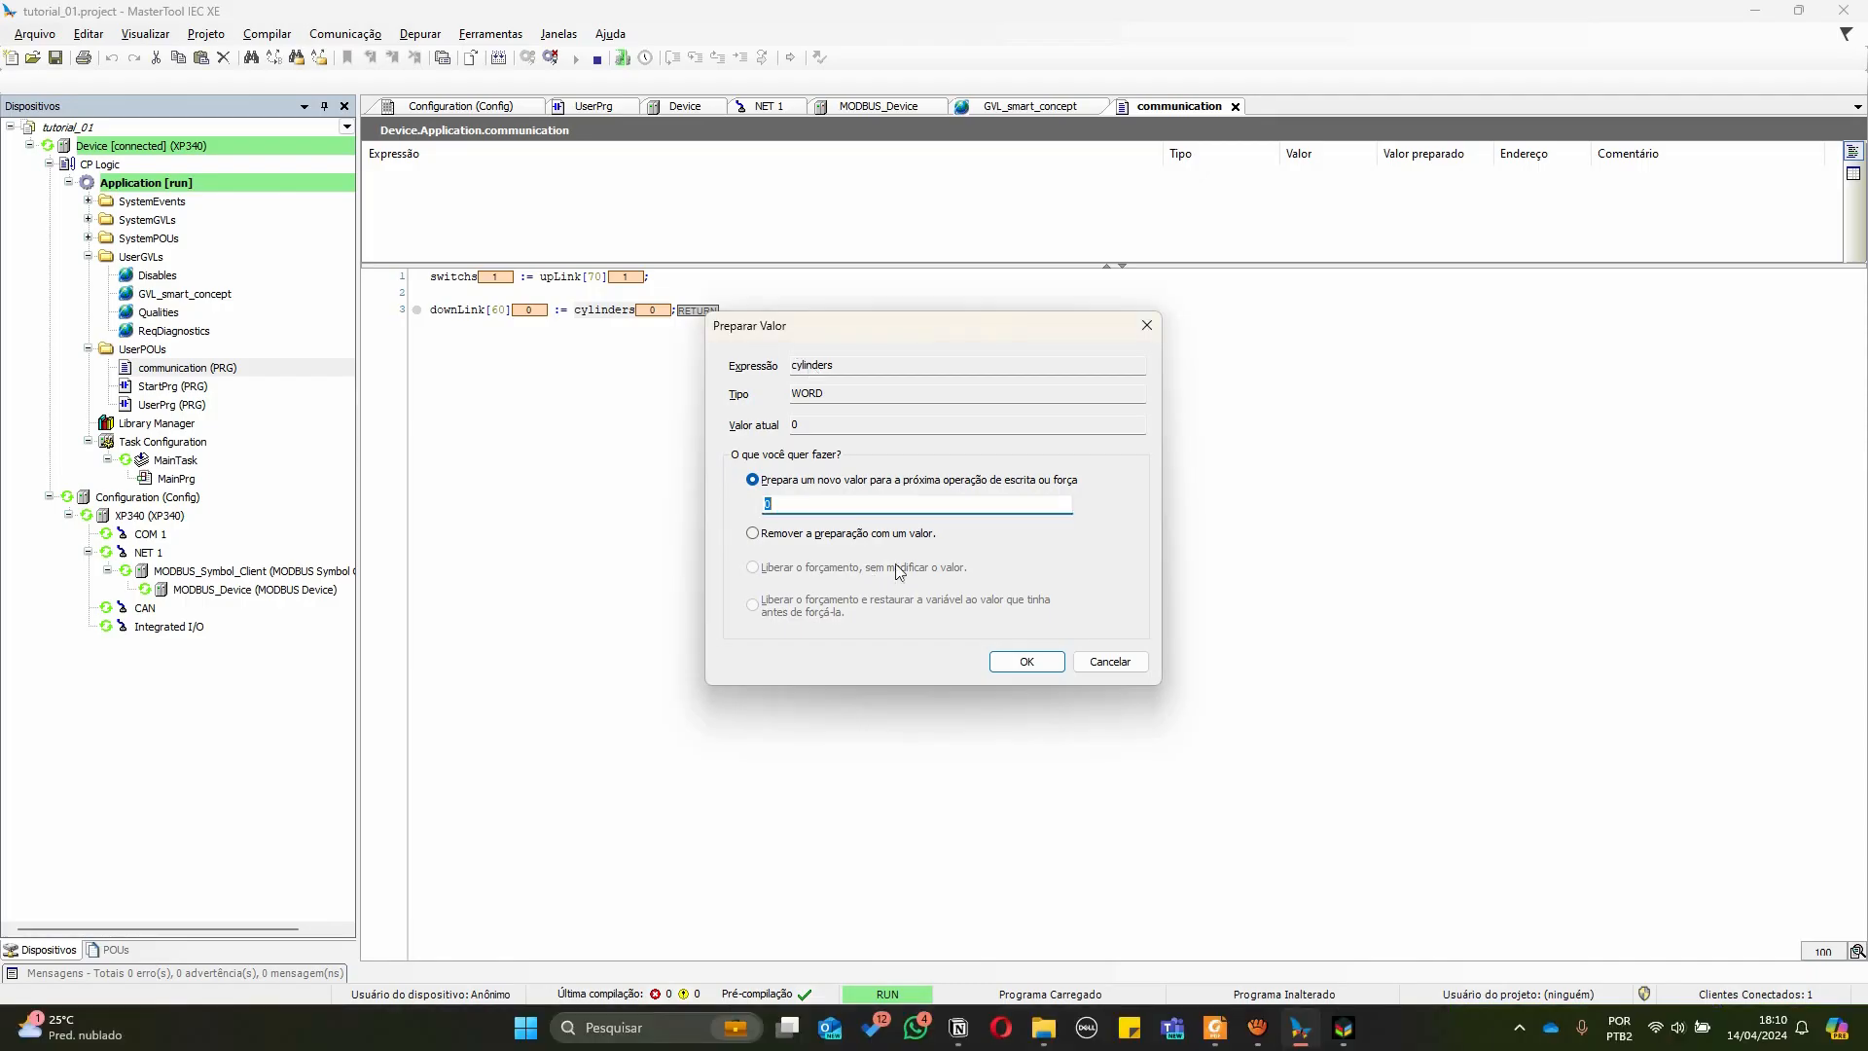
pyautogui.write('2')
pyautogui.click(1052, 665)
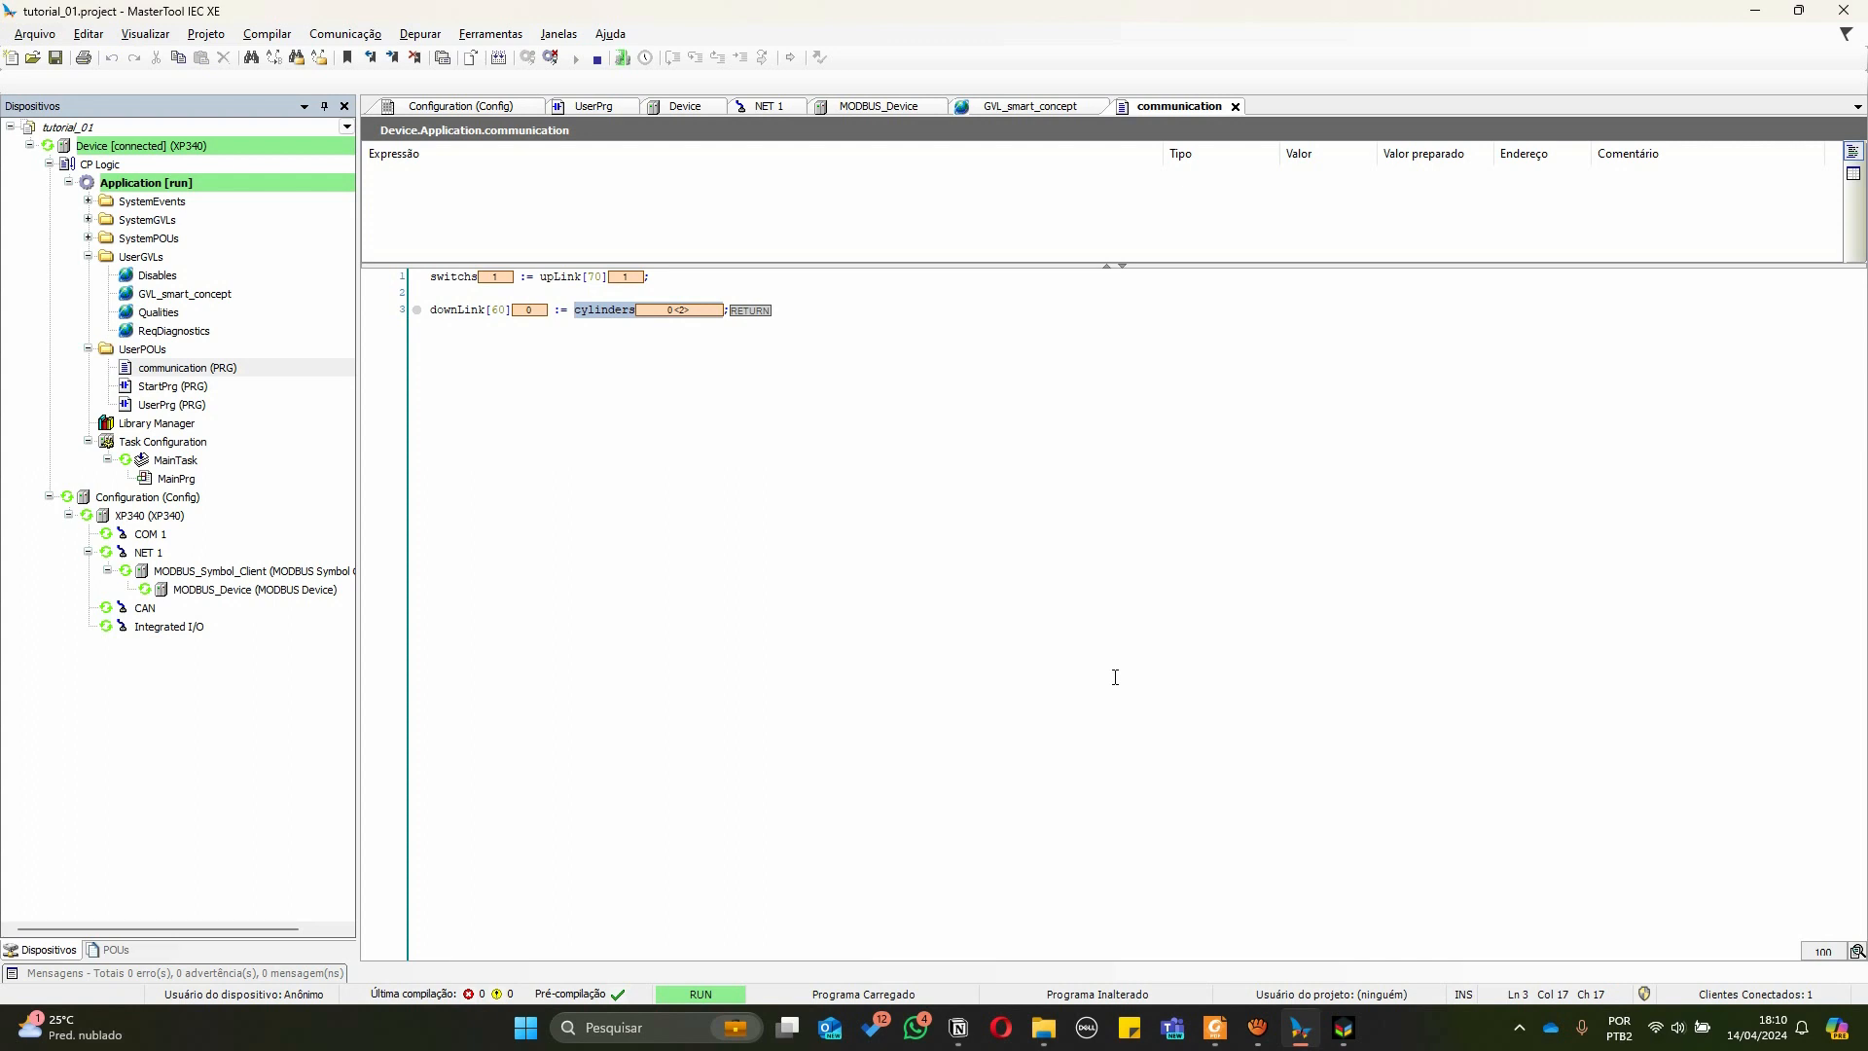
pyautogui.press('XF86MonBrightnessUp')
pyautogui.hotkey('ctrl', 'F7')
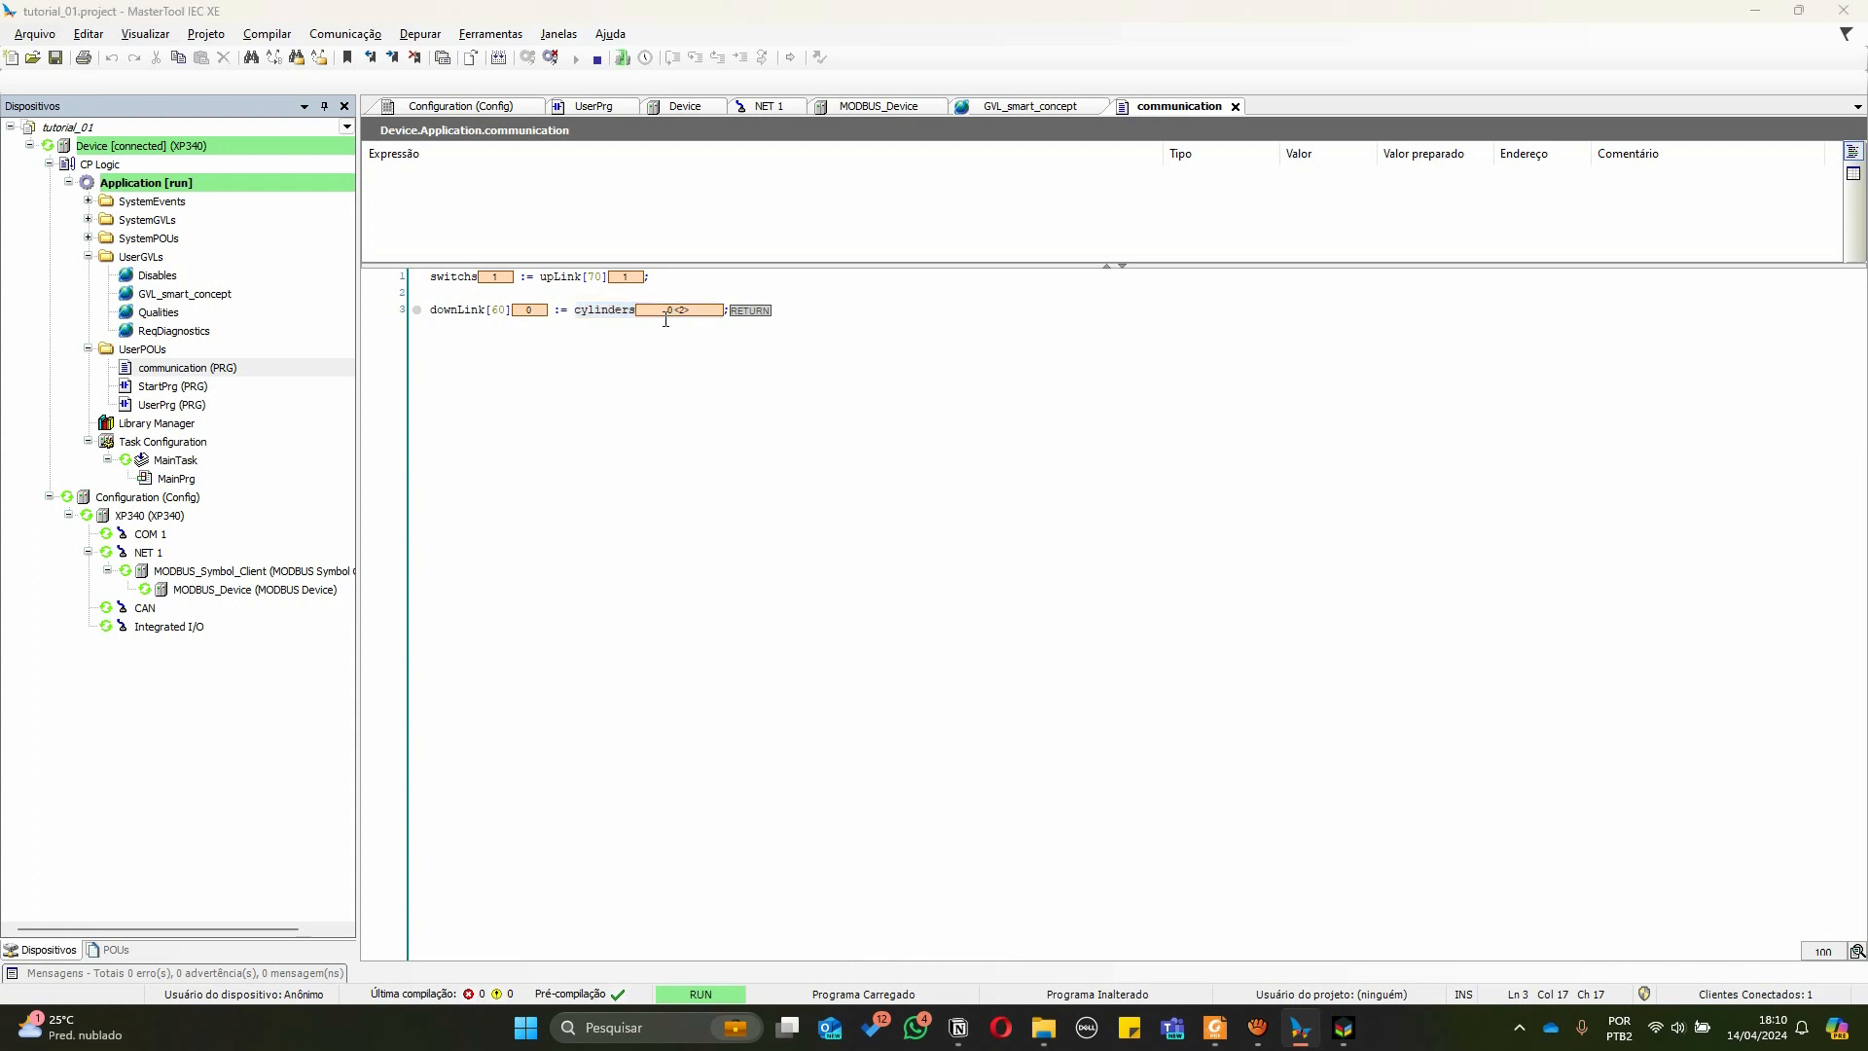
pyautogui.click(901, 552)
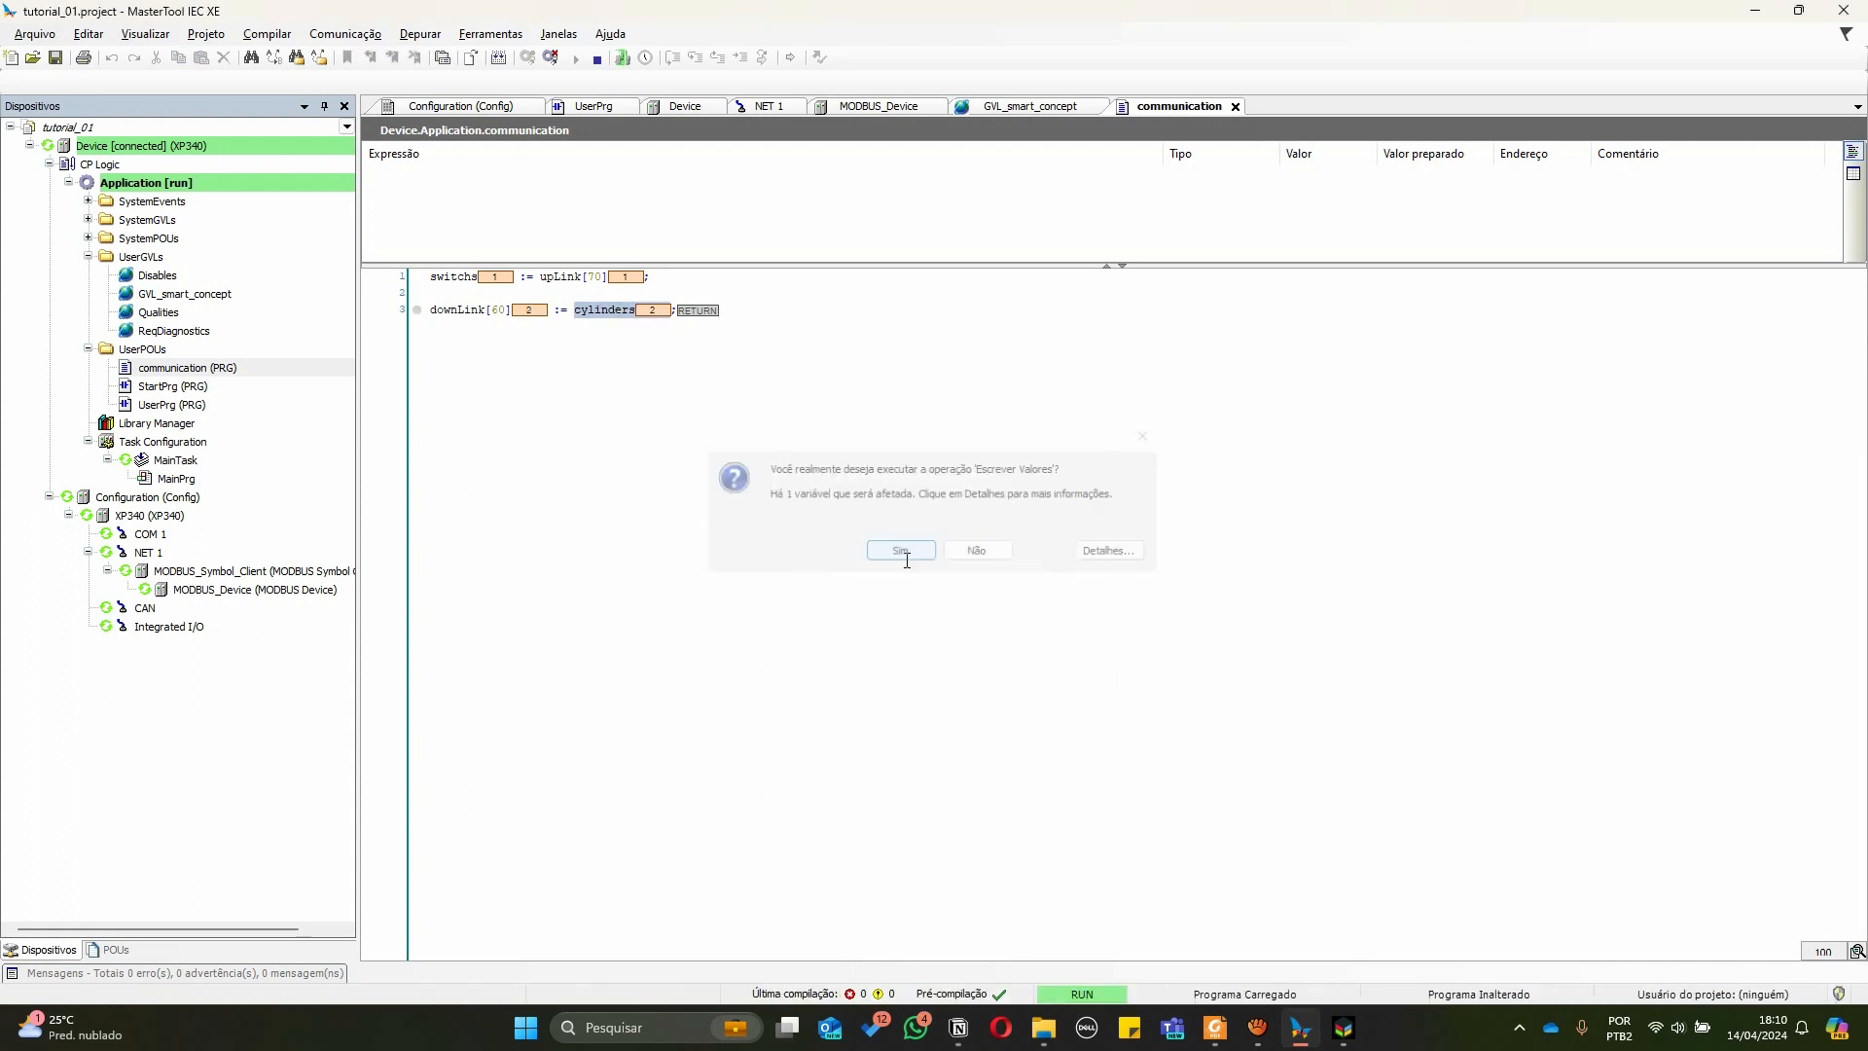
pyautogui.hotkey('alt', 'Tab')
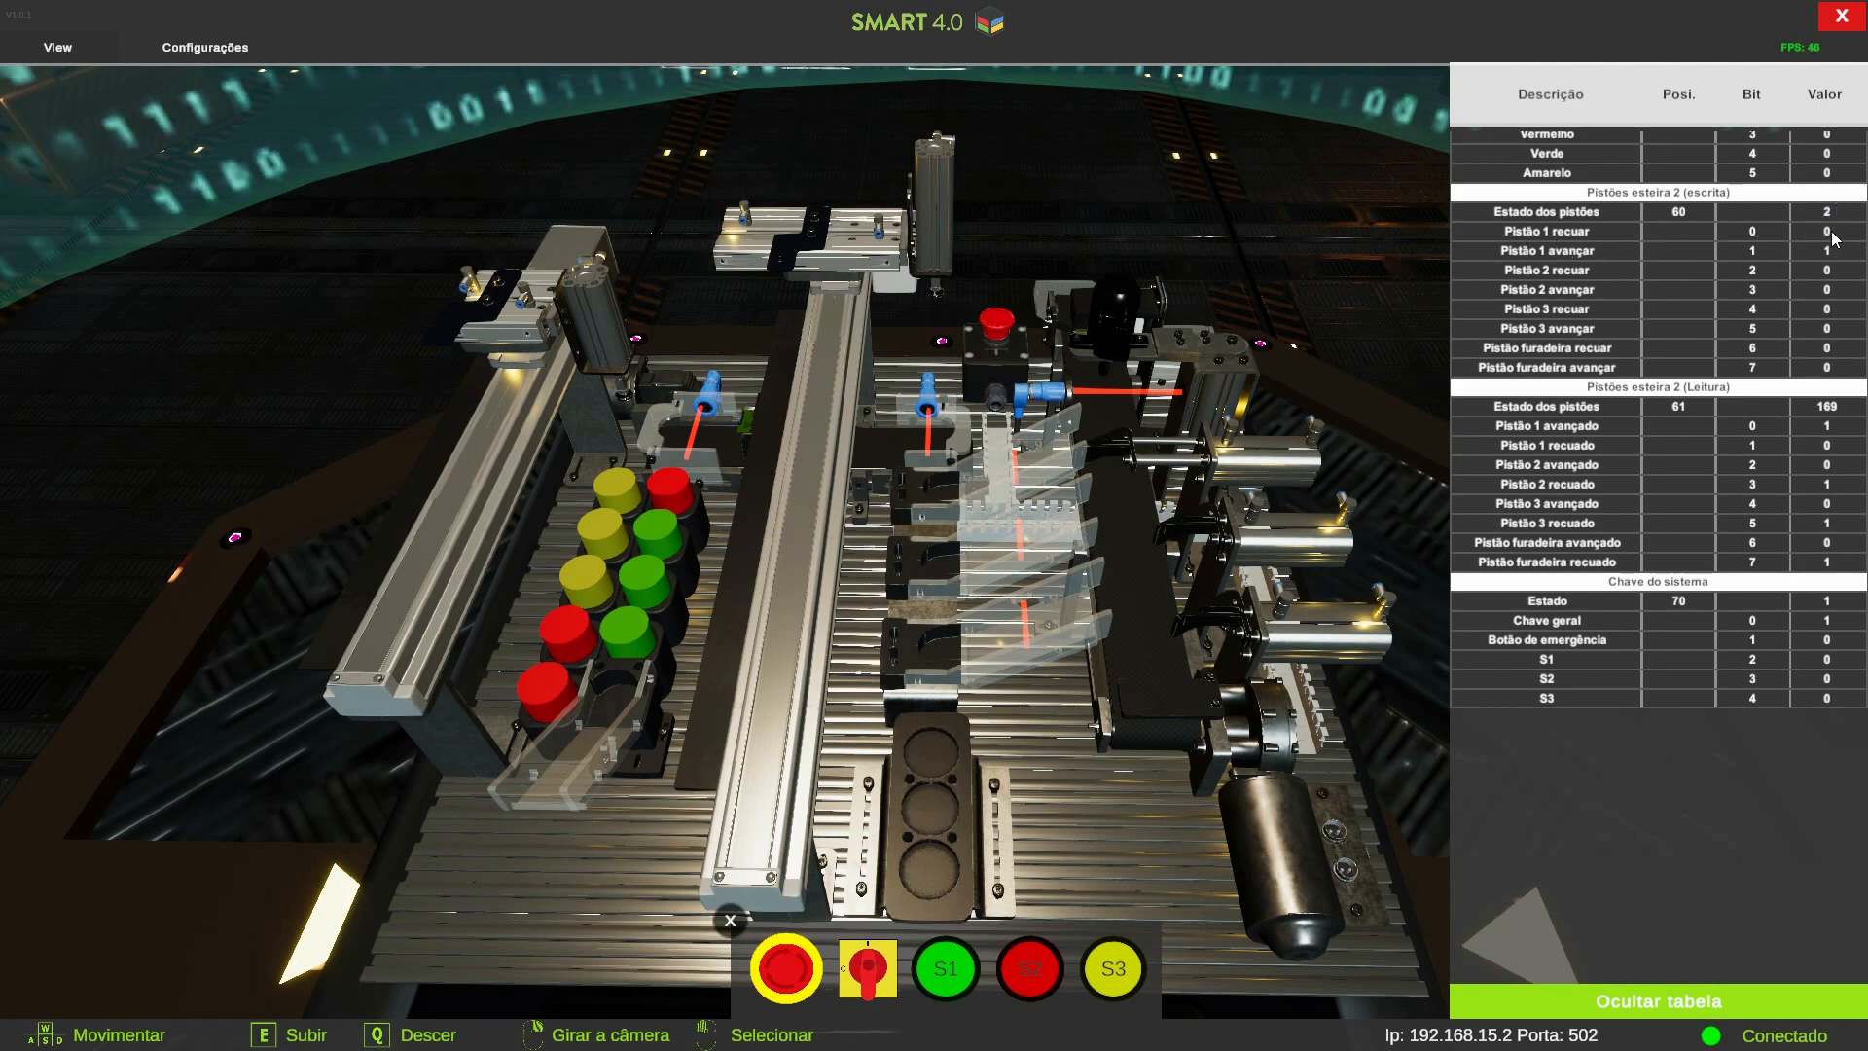
pyautogui.hotkey('alt', 'Tab')
# Prepare the value 1 for cylinders and write it to the controller
pyautogui.doubleClick(652, 310)
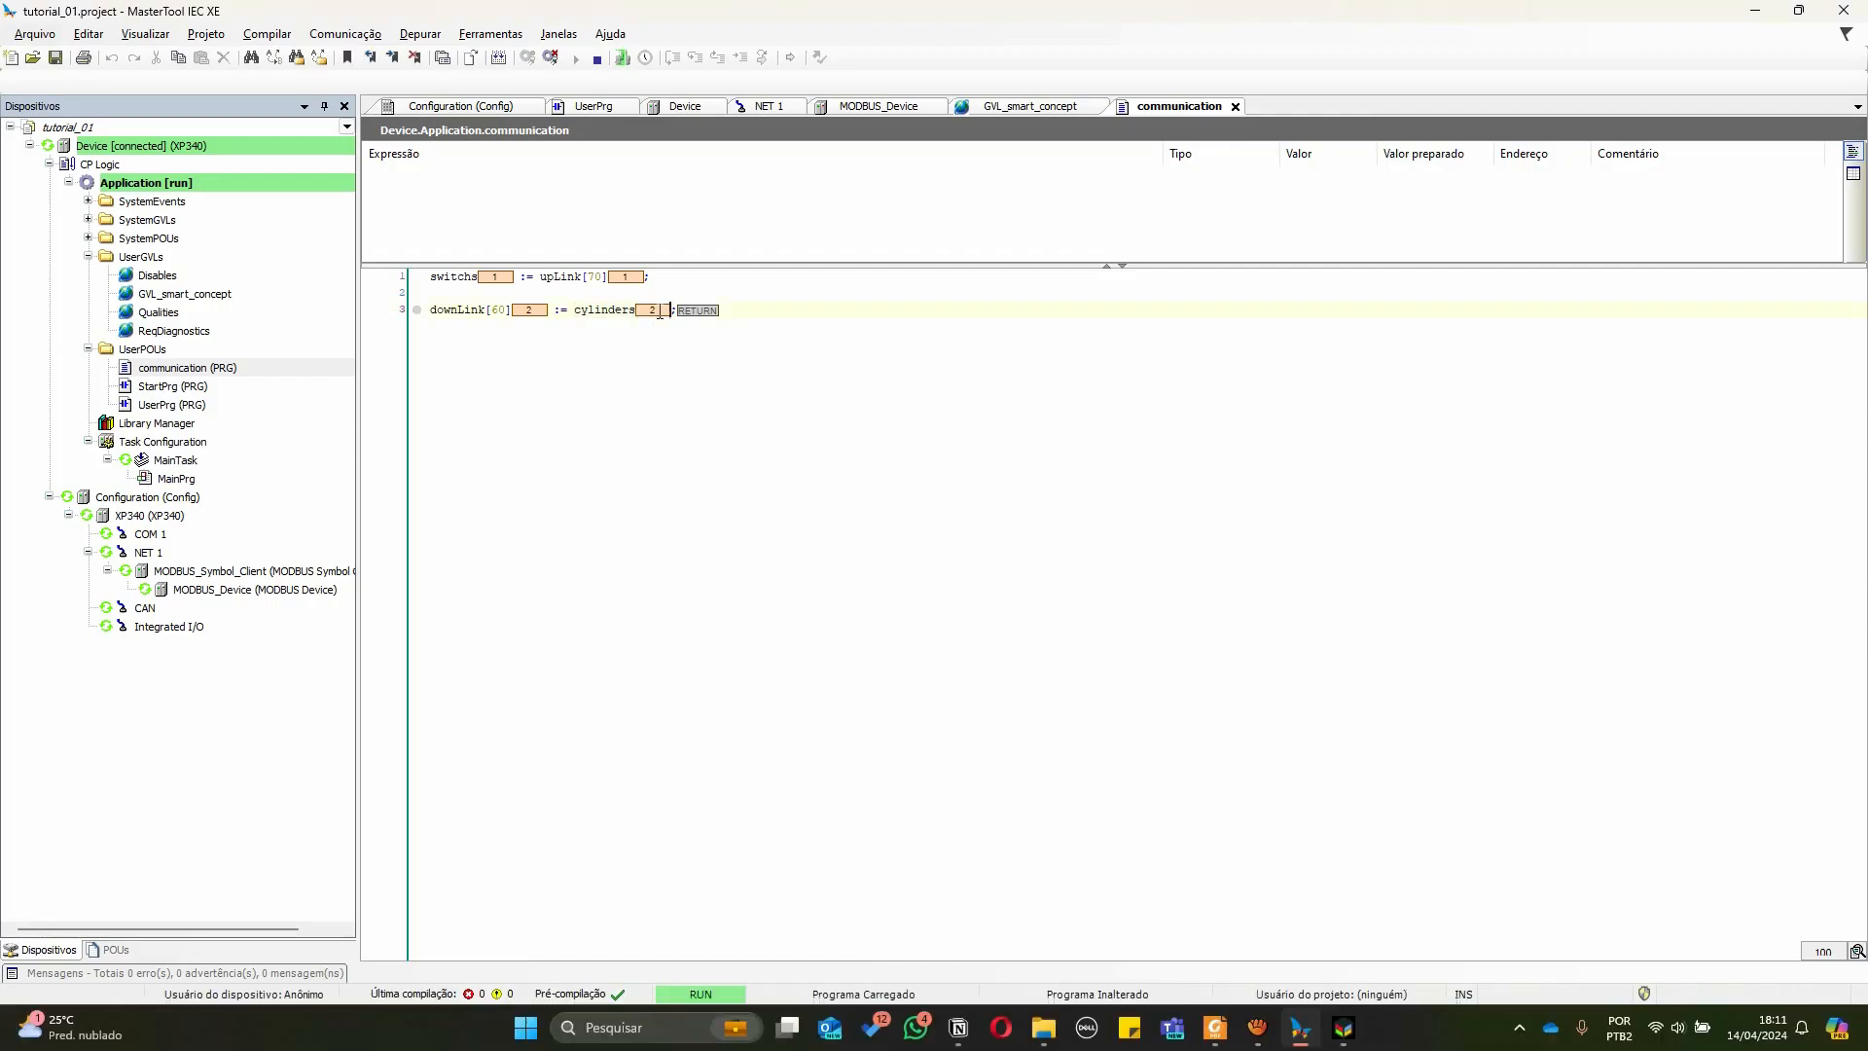
pyautogui.write('1')
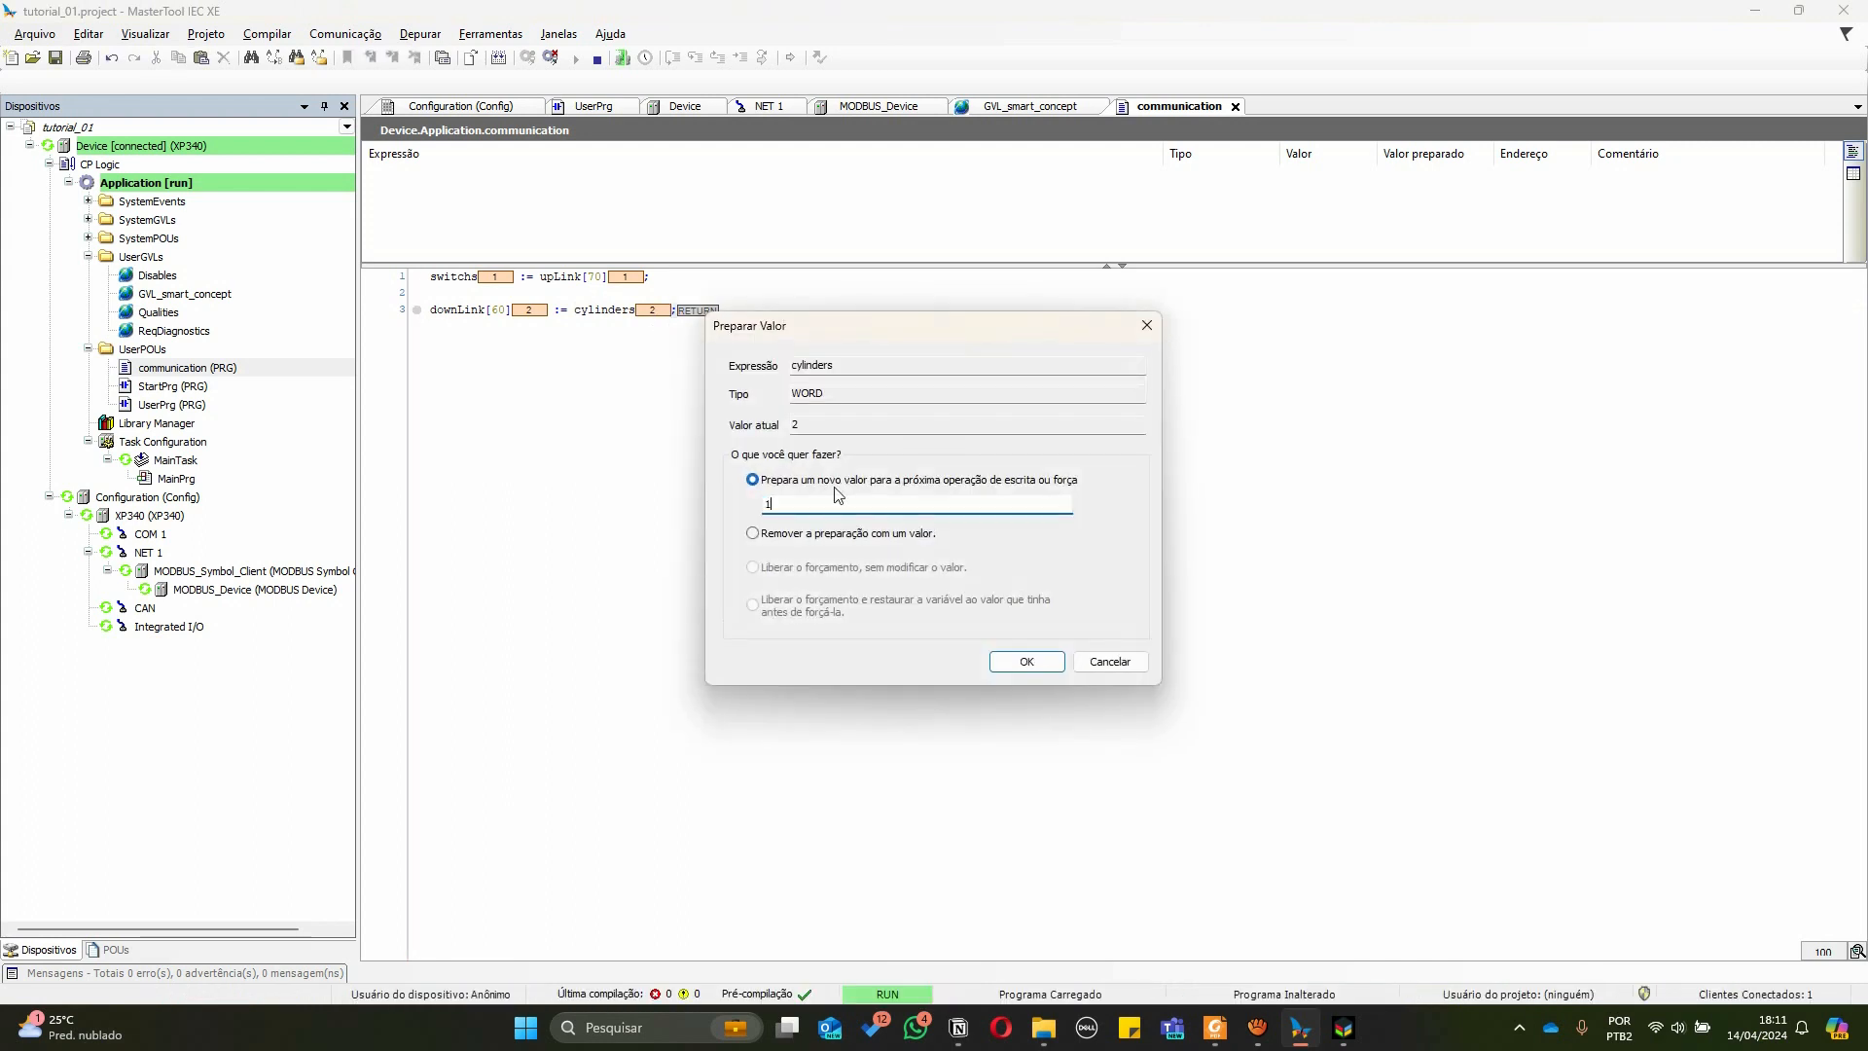
pyautogui.click(1014, 667)
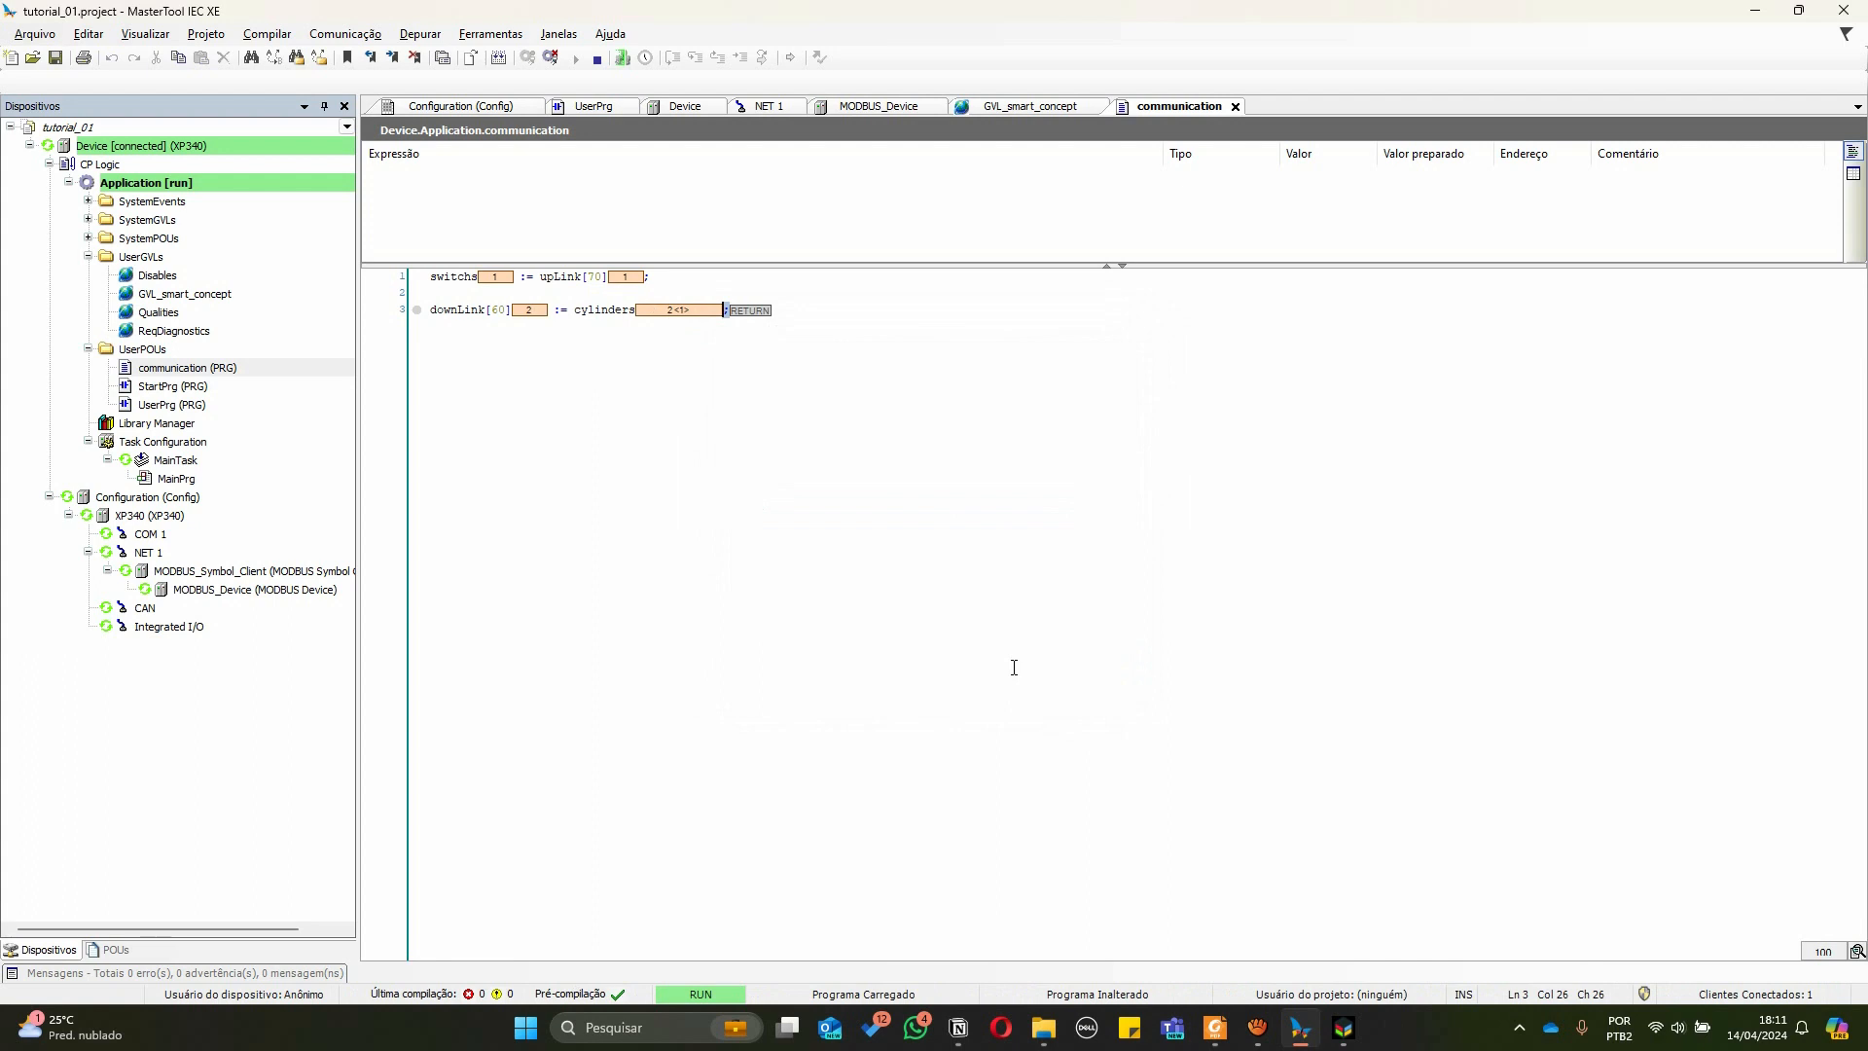
pyautogui.hotkey('ctrl', 'F7')
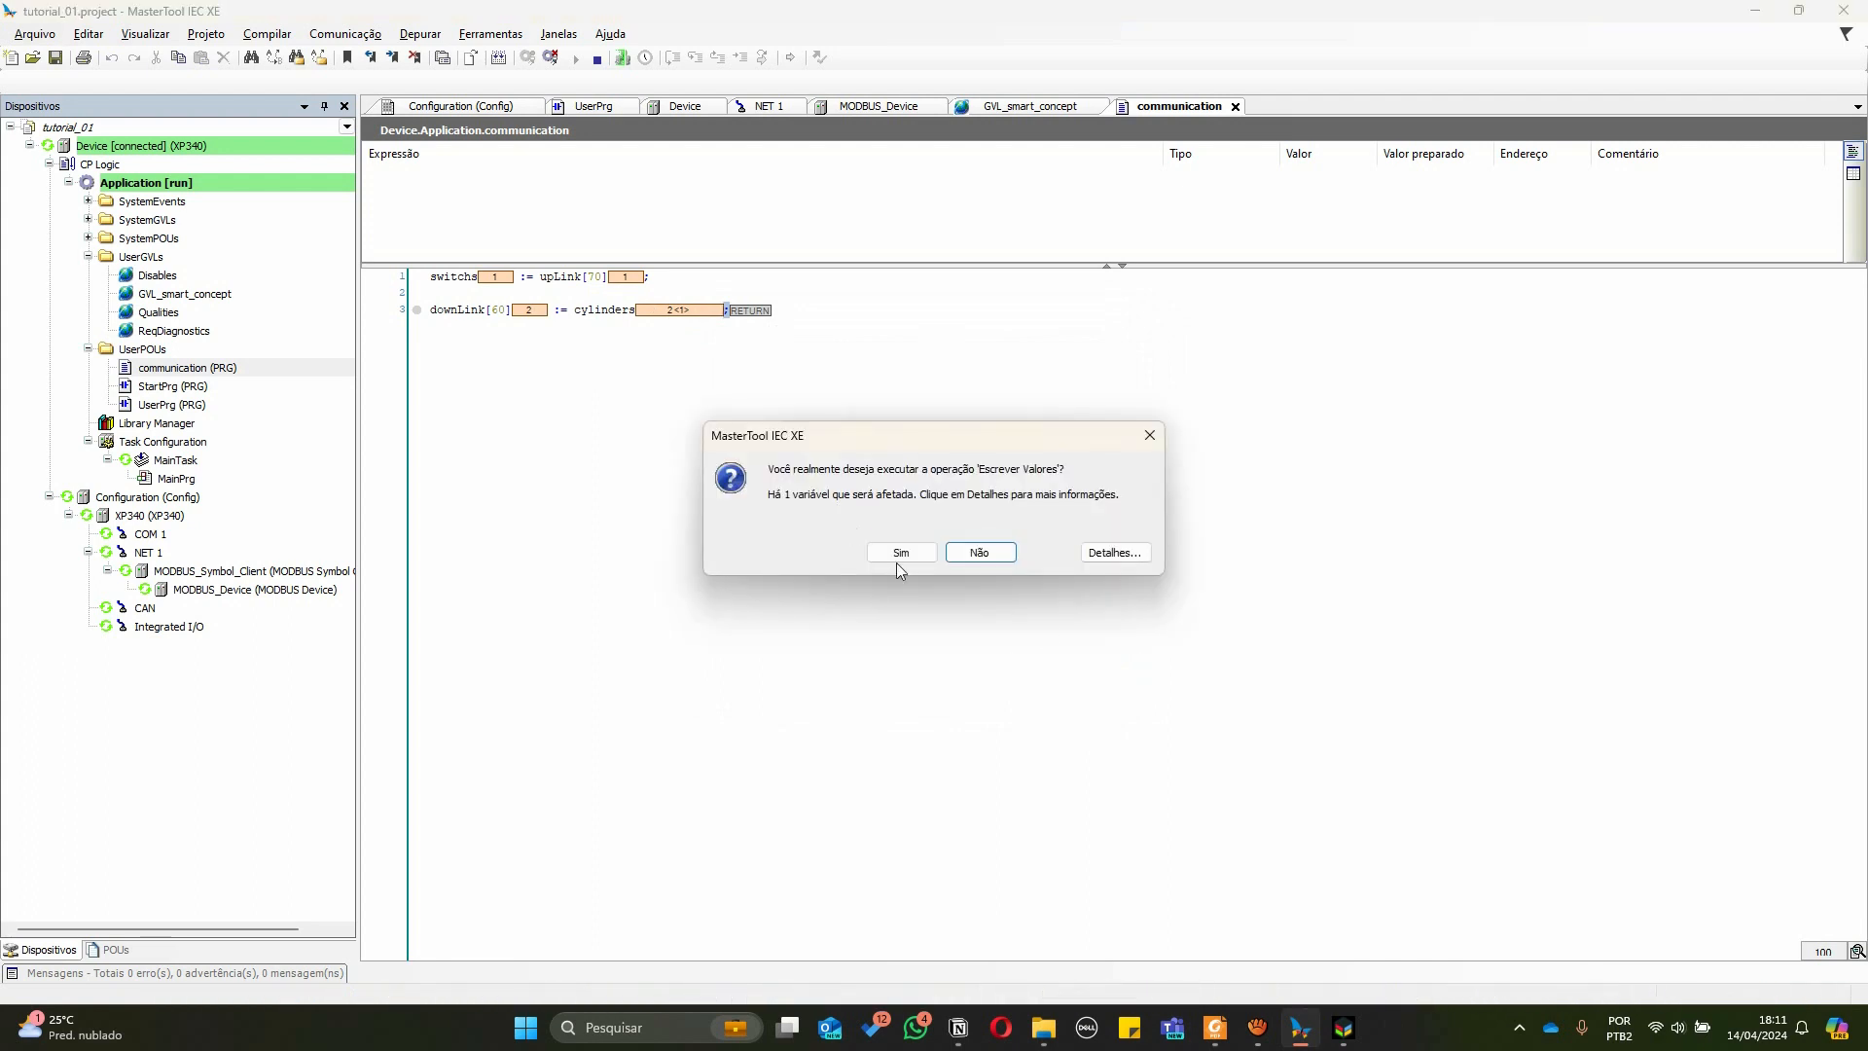
pyautogui.click(893, 555)
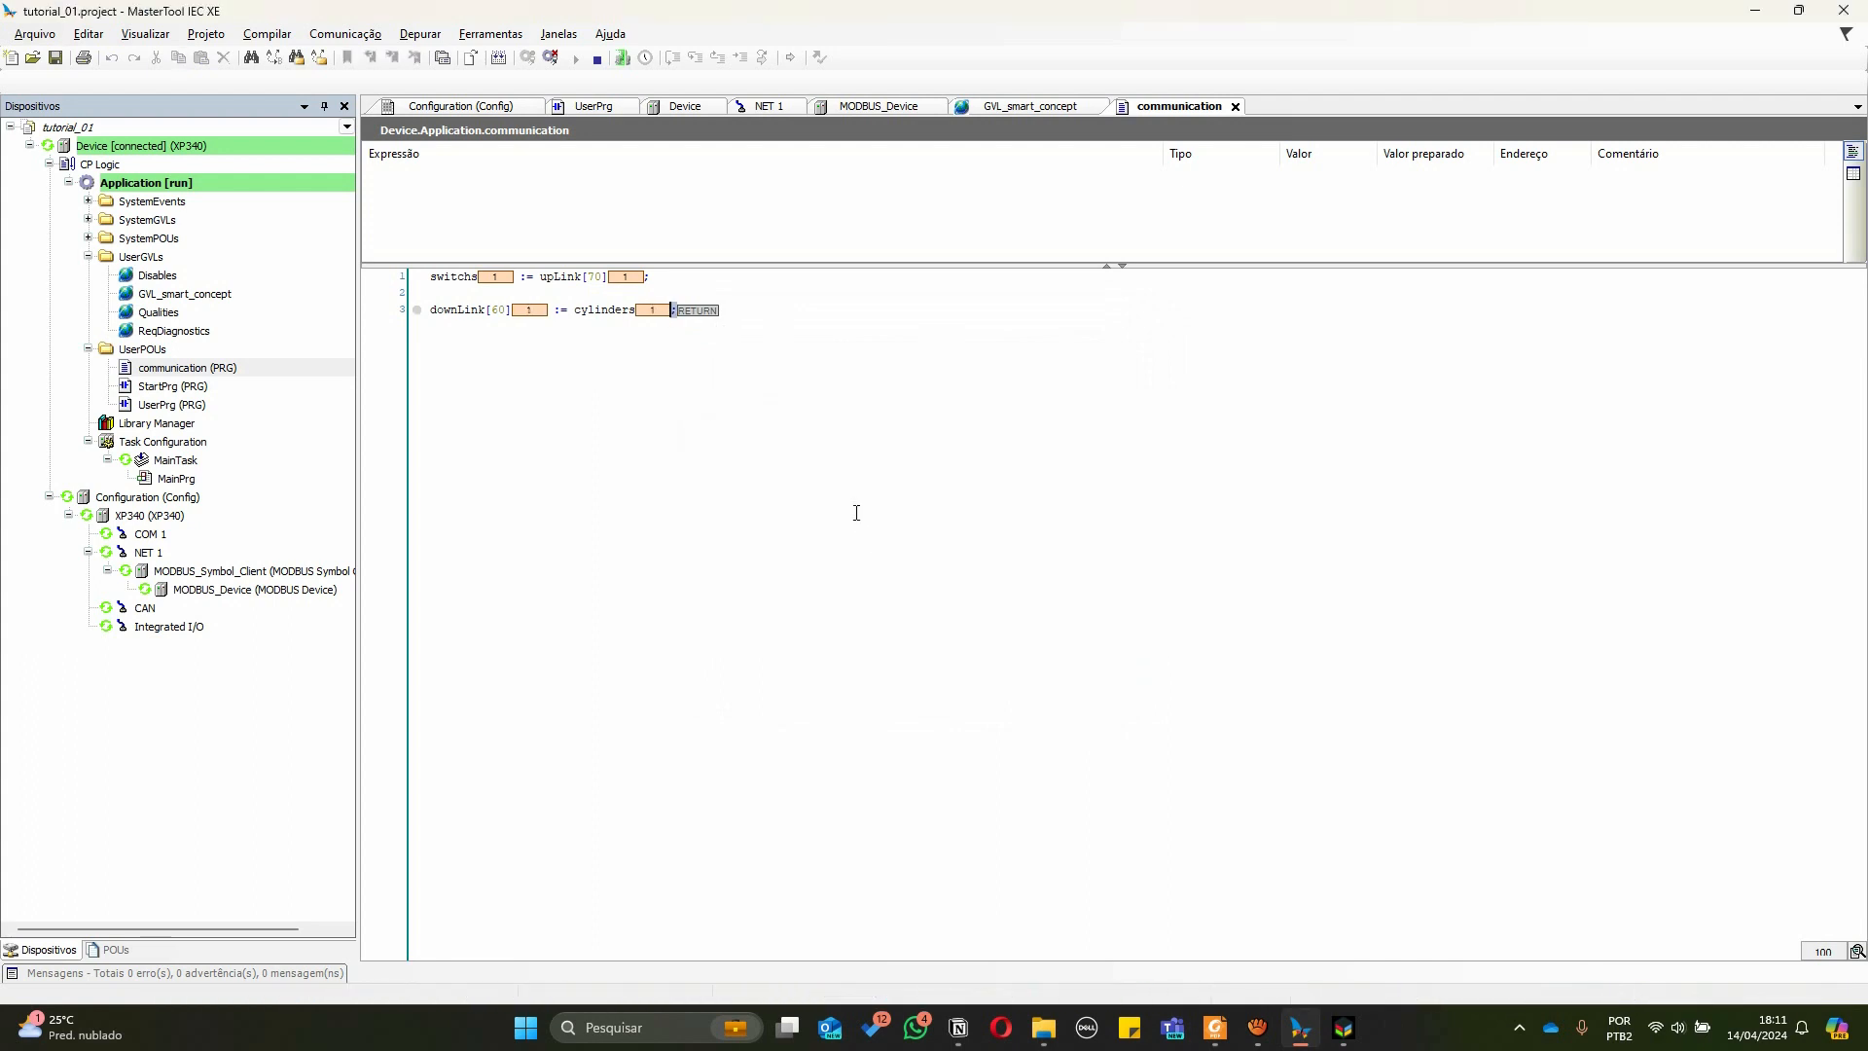
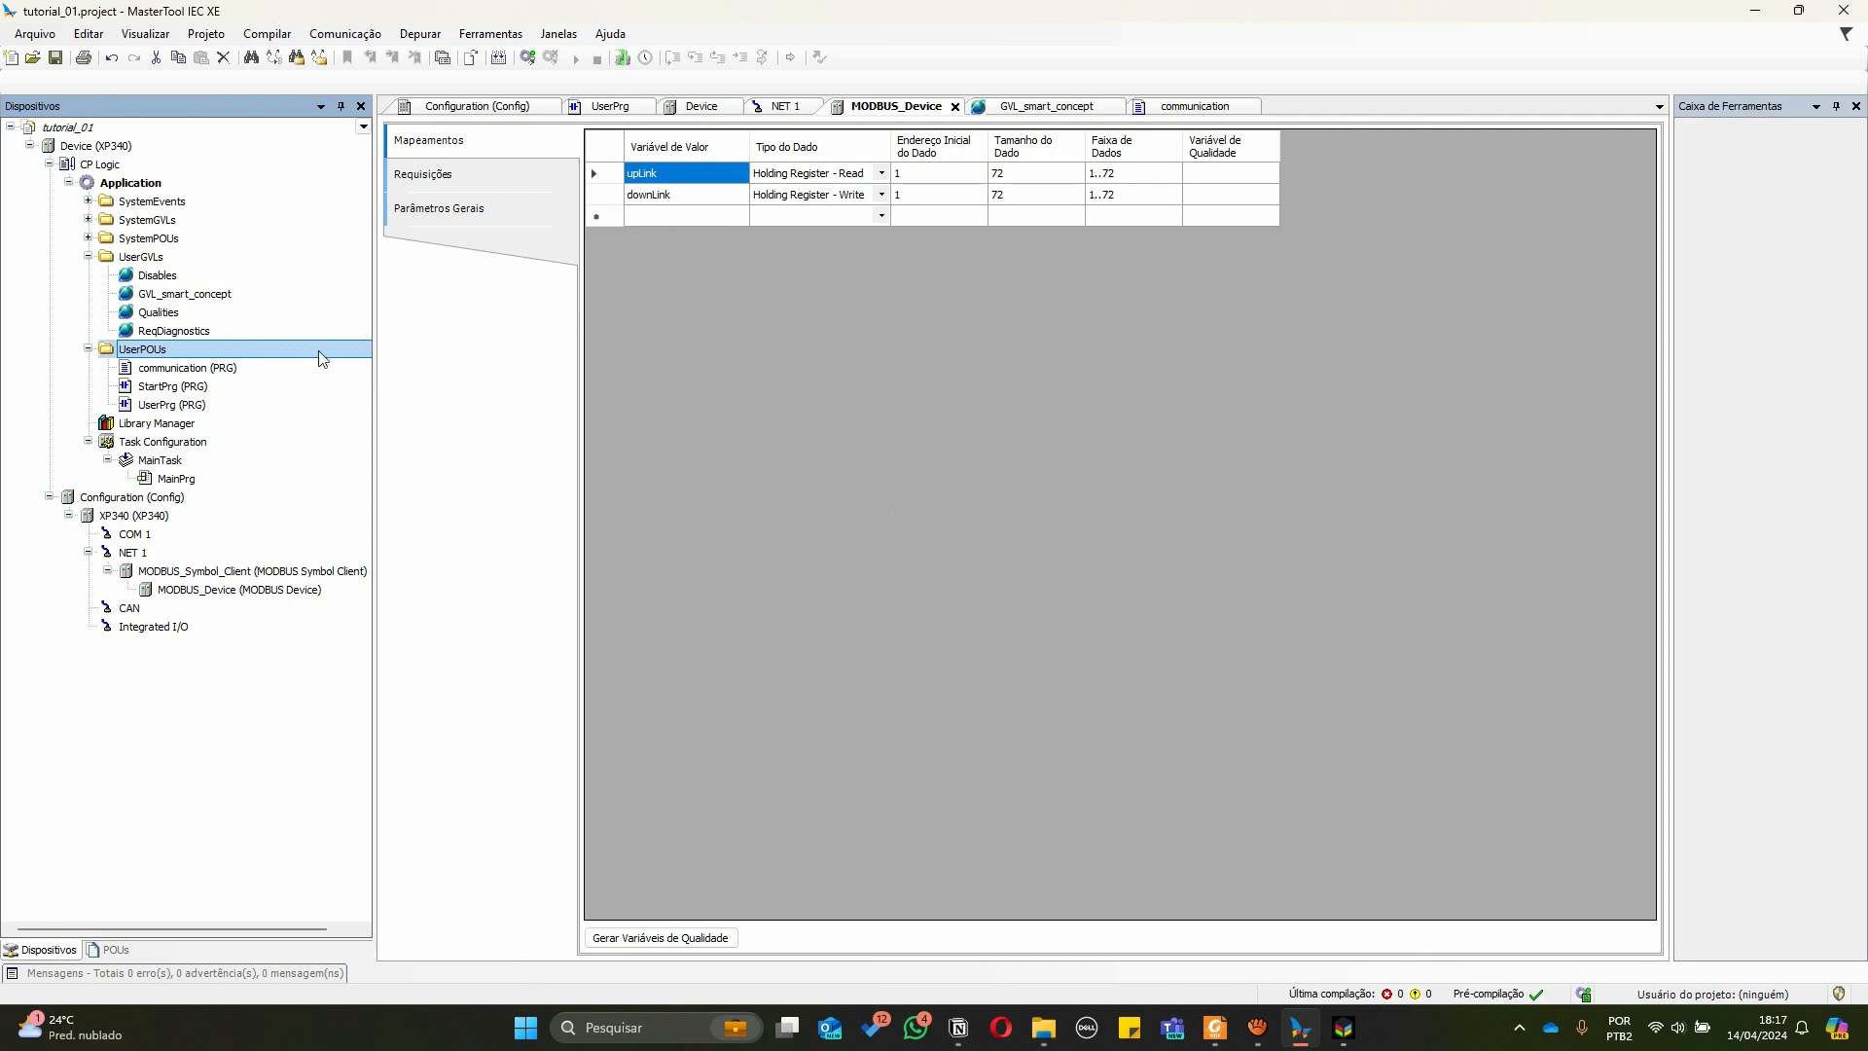
# Add a new Structured Text program POU named test_io to the UserPOUs folder
pyautogui.rightClick(155, 351)
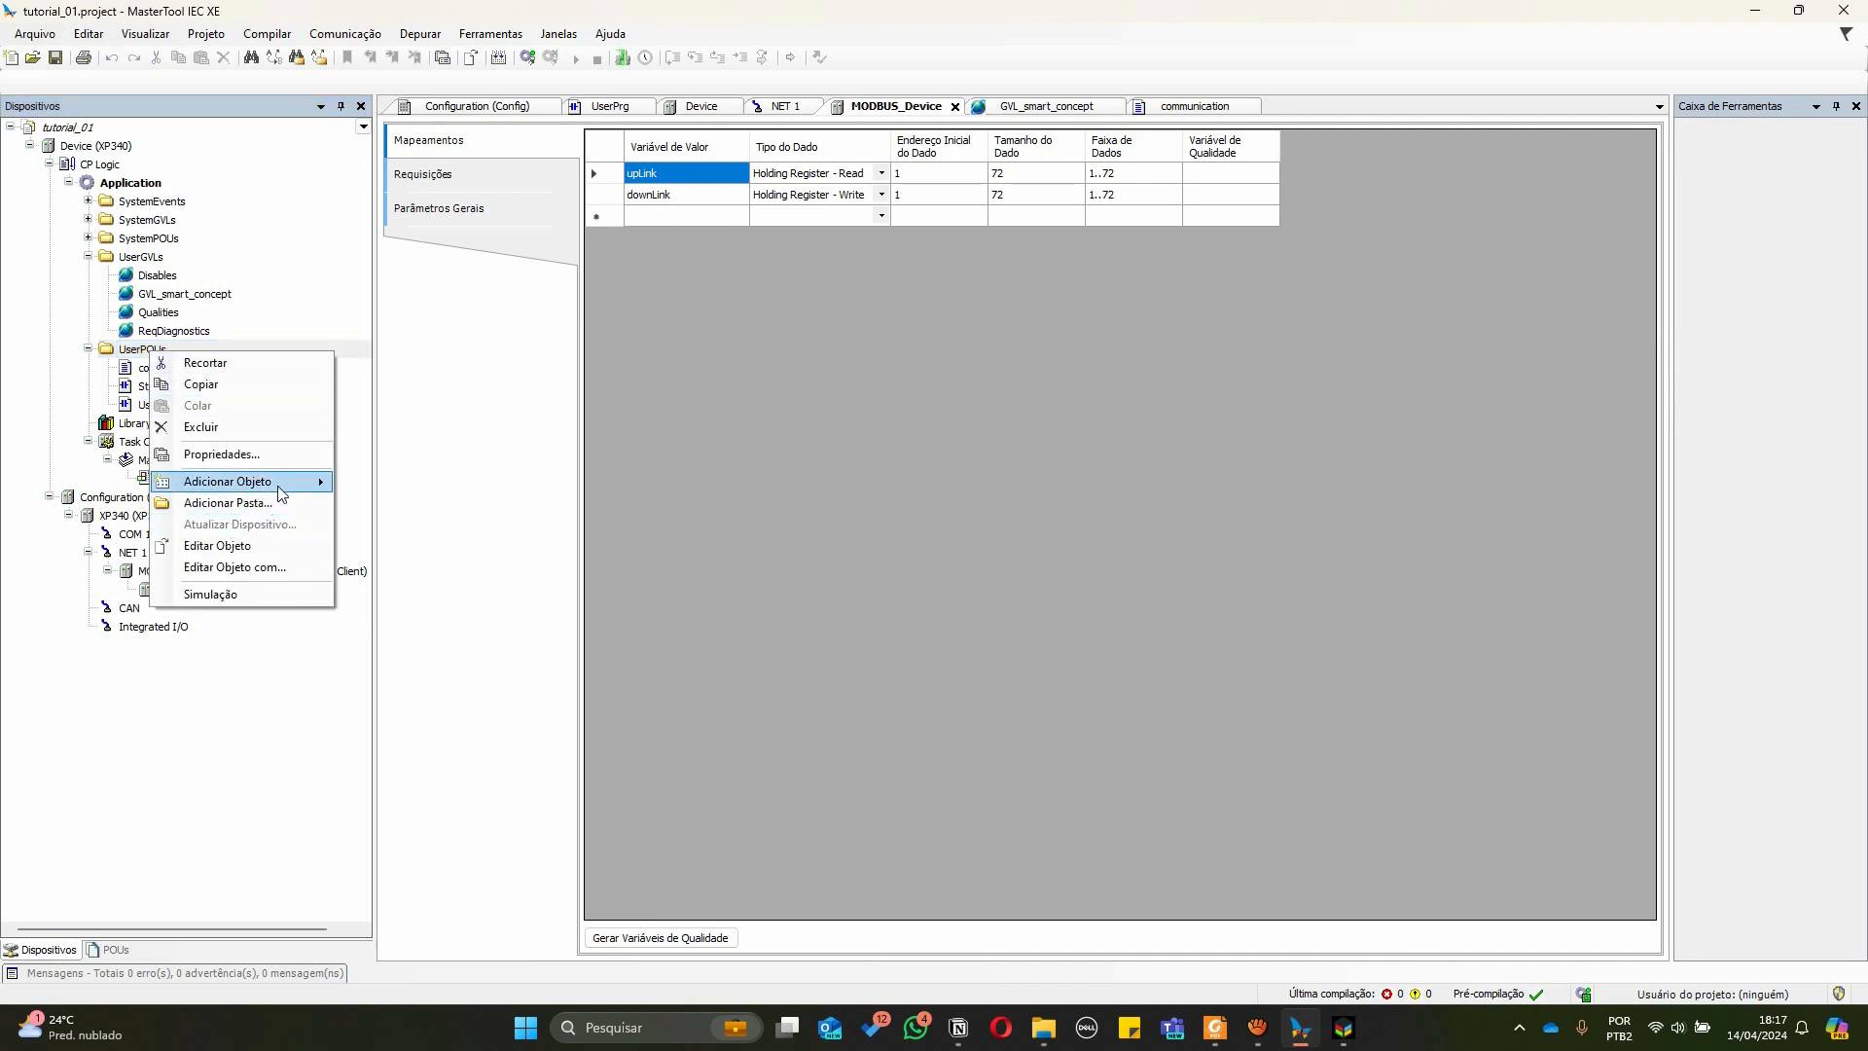
pyautogui.moveTo(277, 488)
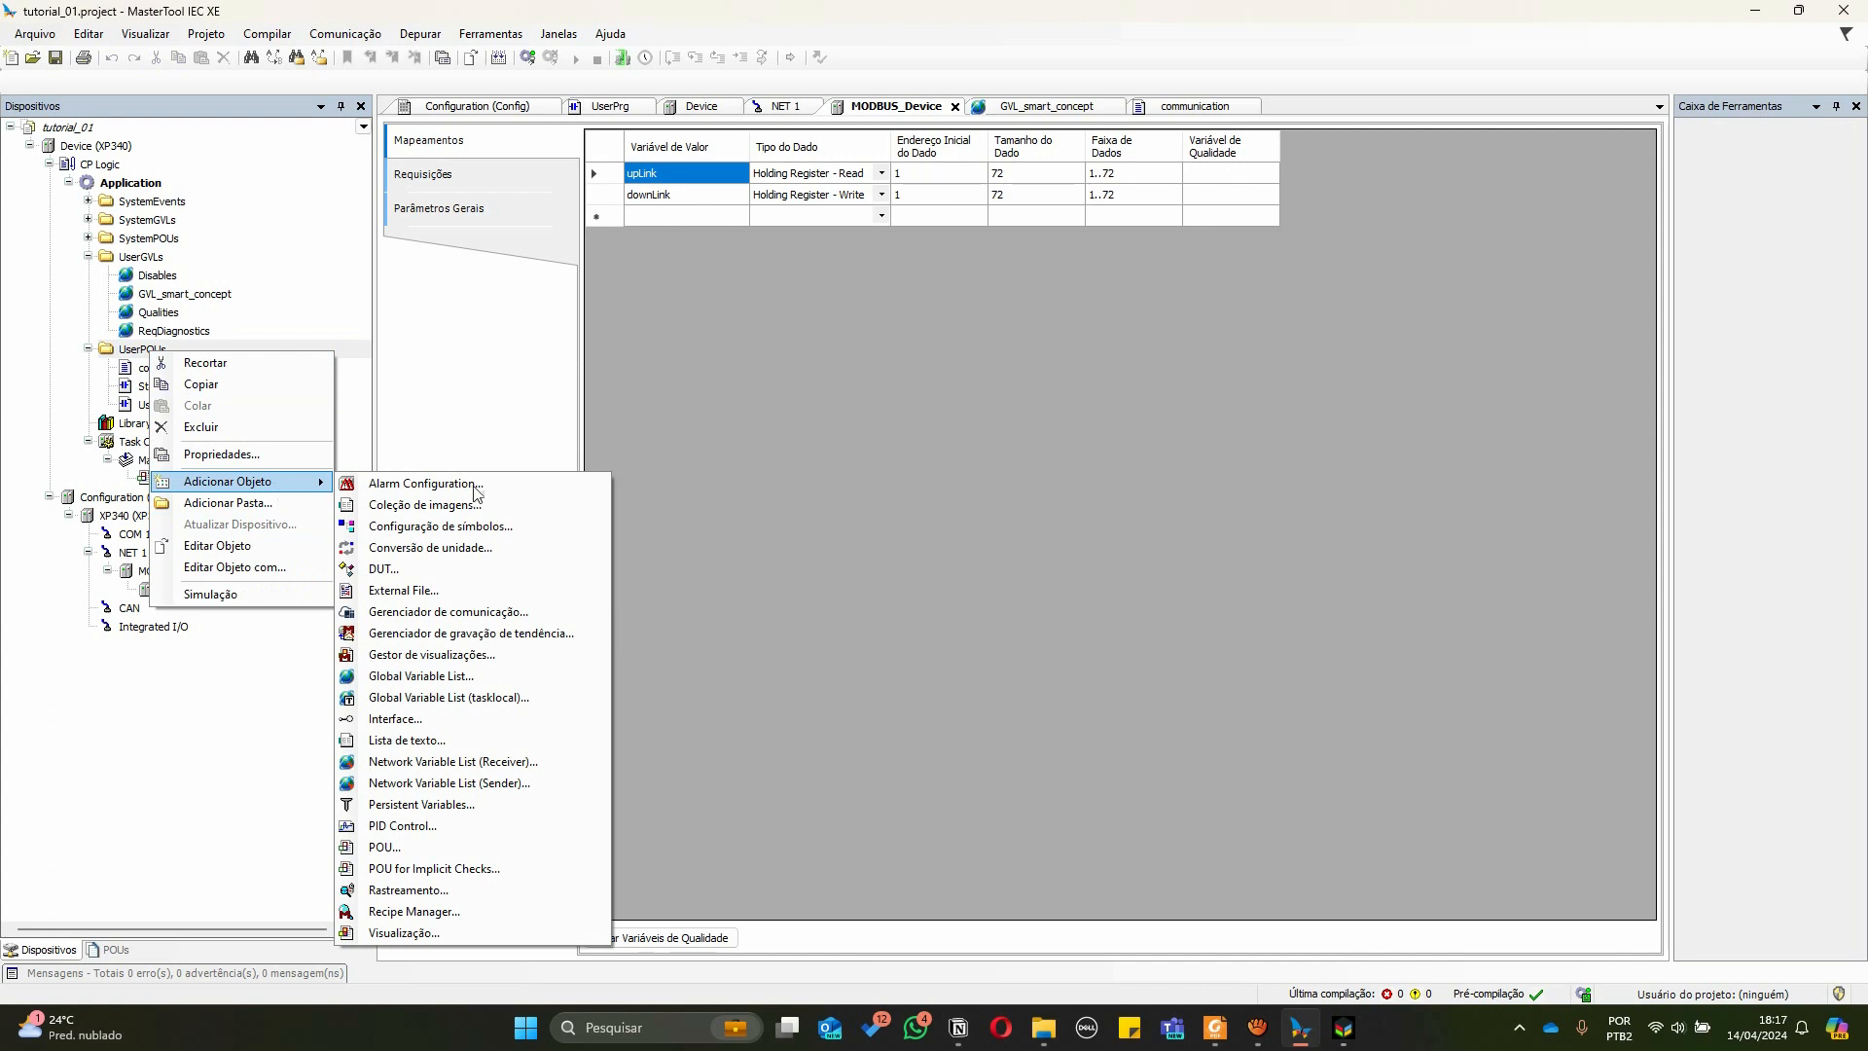
pyautogui.click(452, 844)
pyautogui.write('test_io')
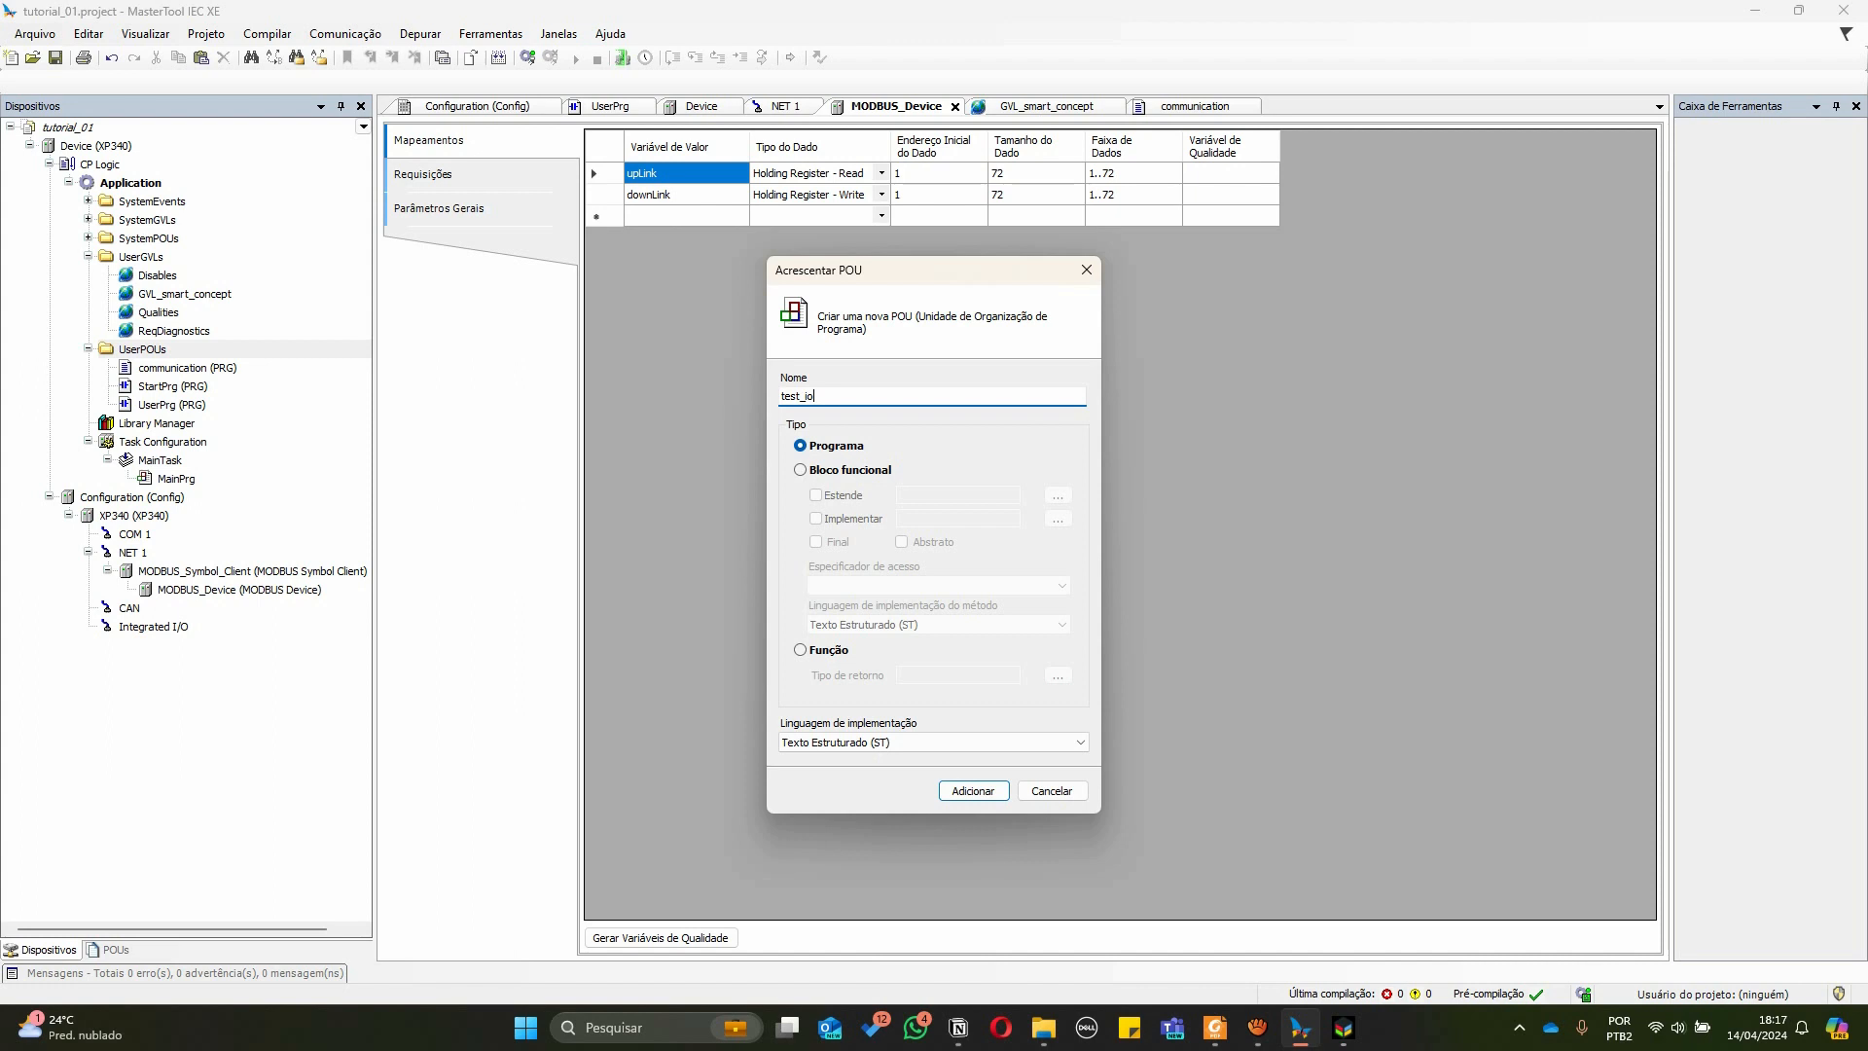
pyautogui.click(858, 744)
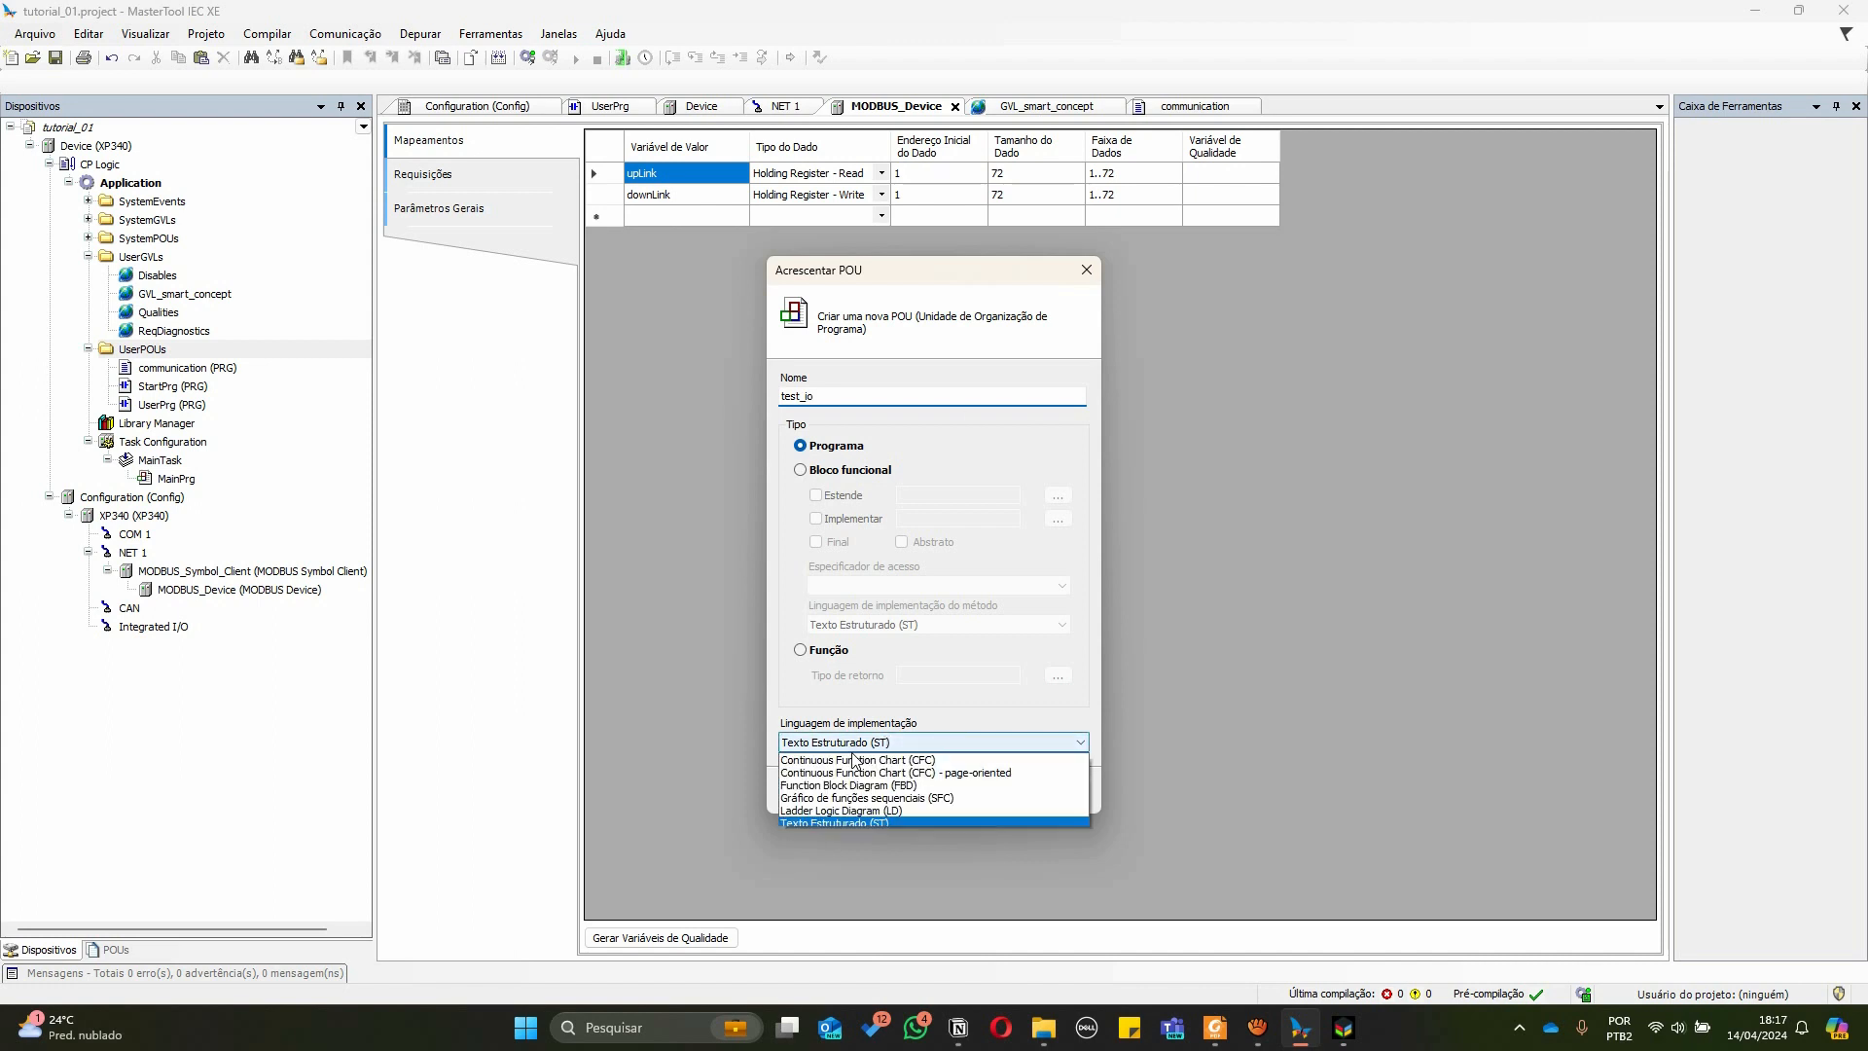
pyautogui.click(862, 823)
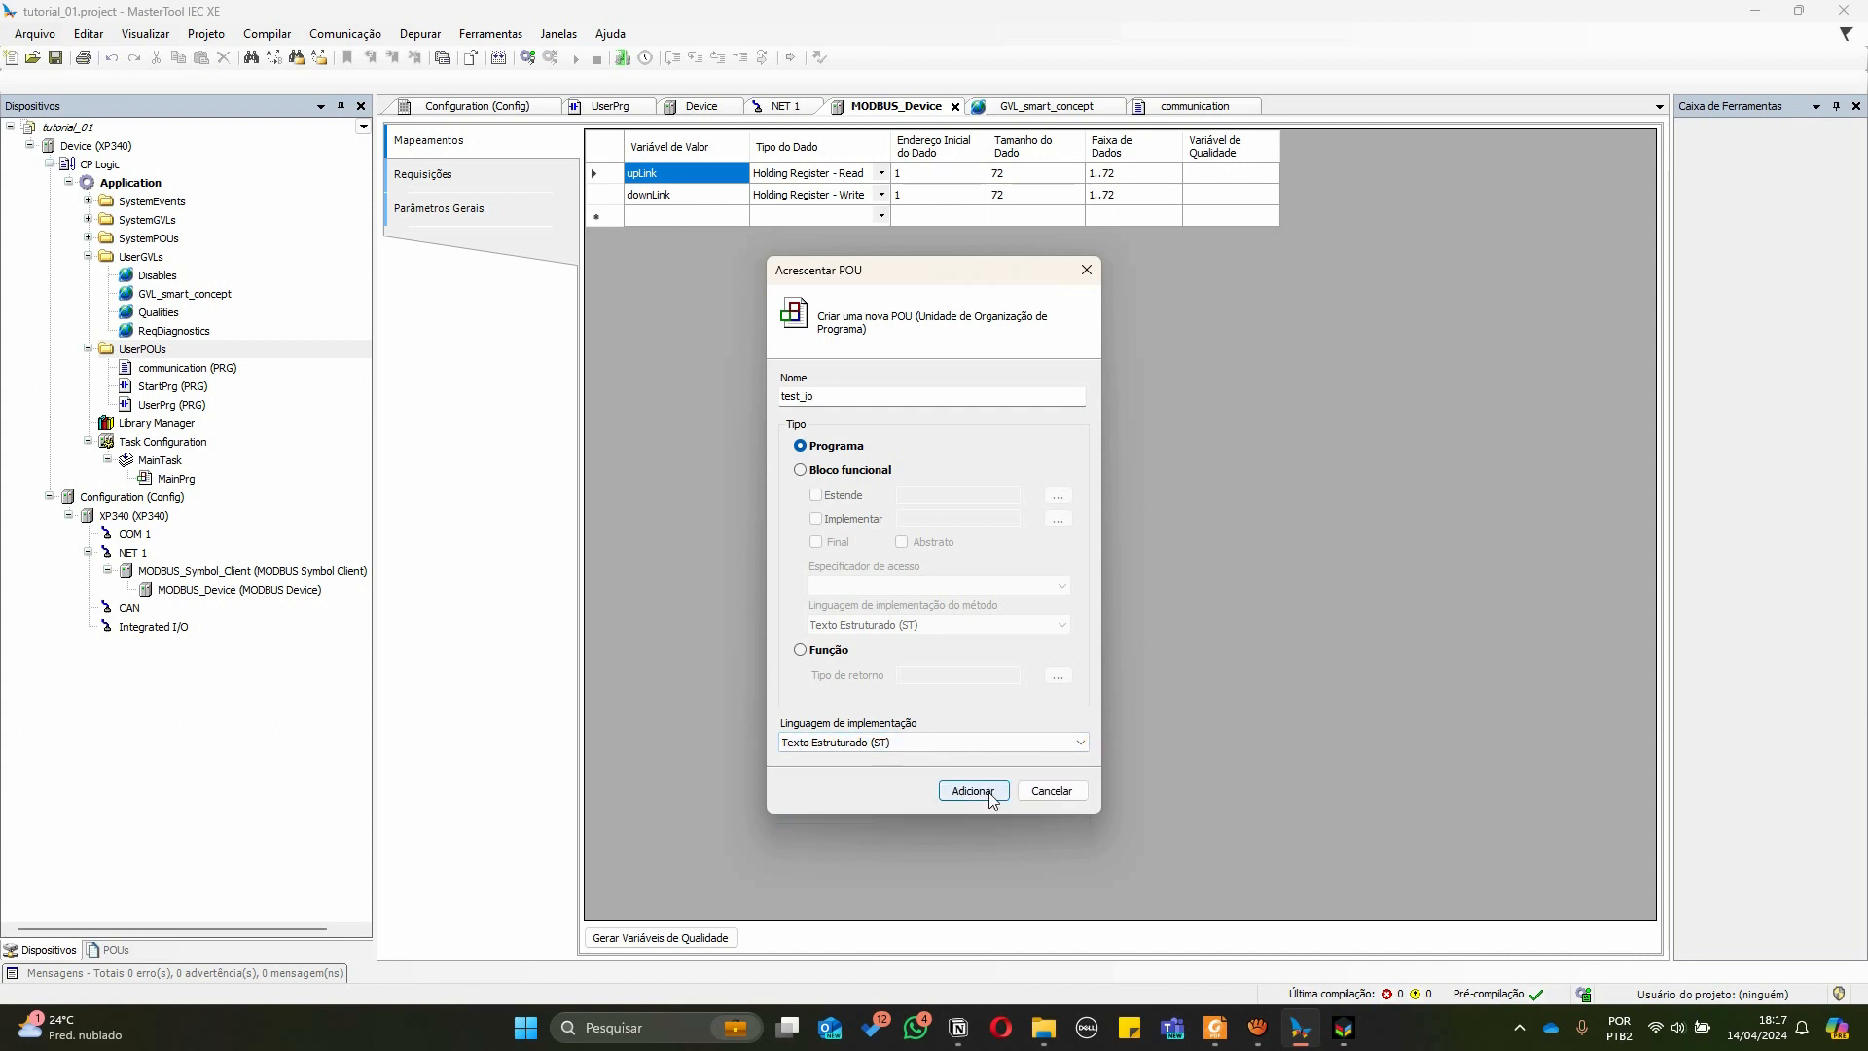
pyautogui.click(990, 790)
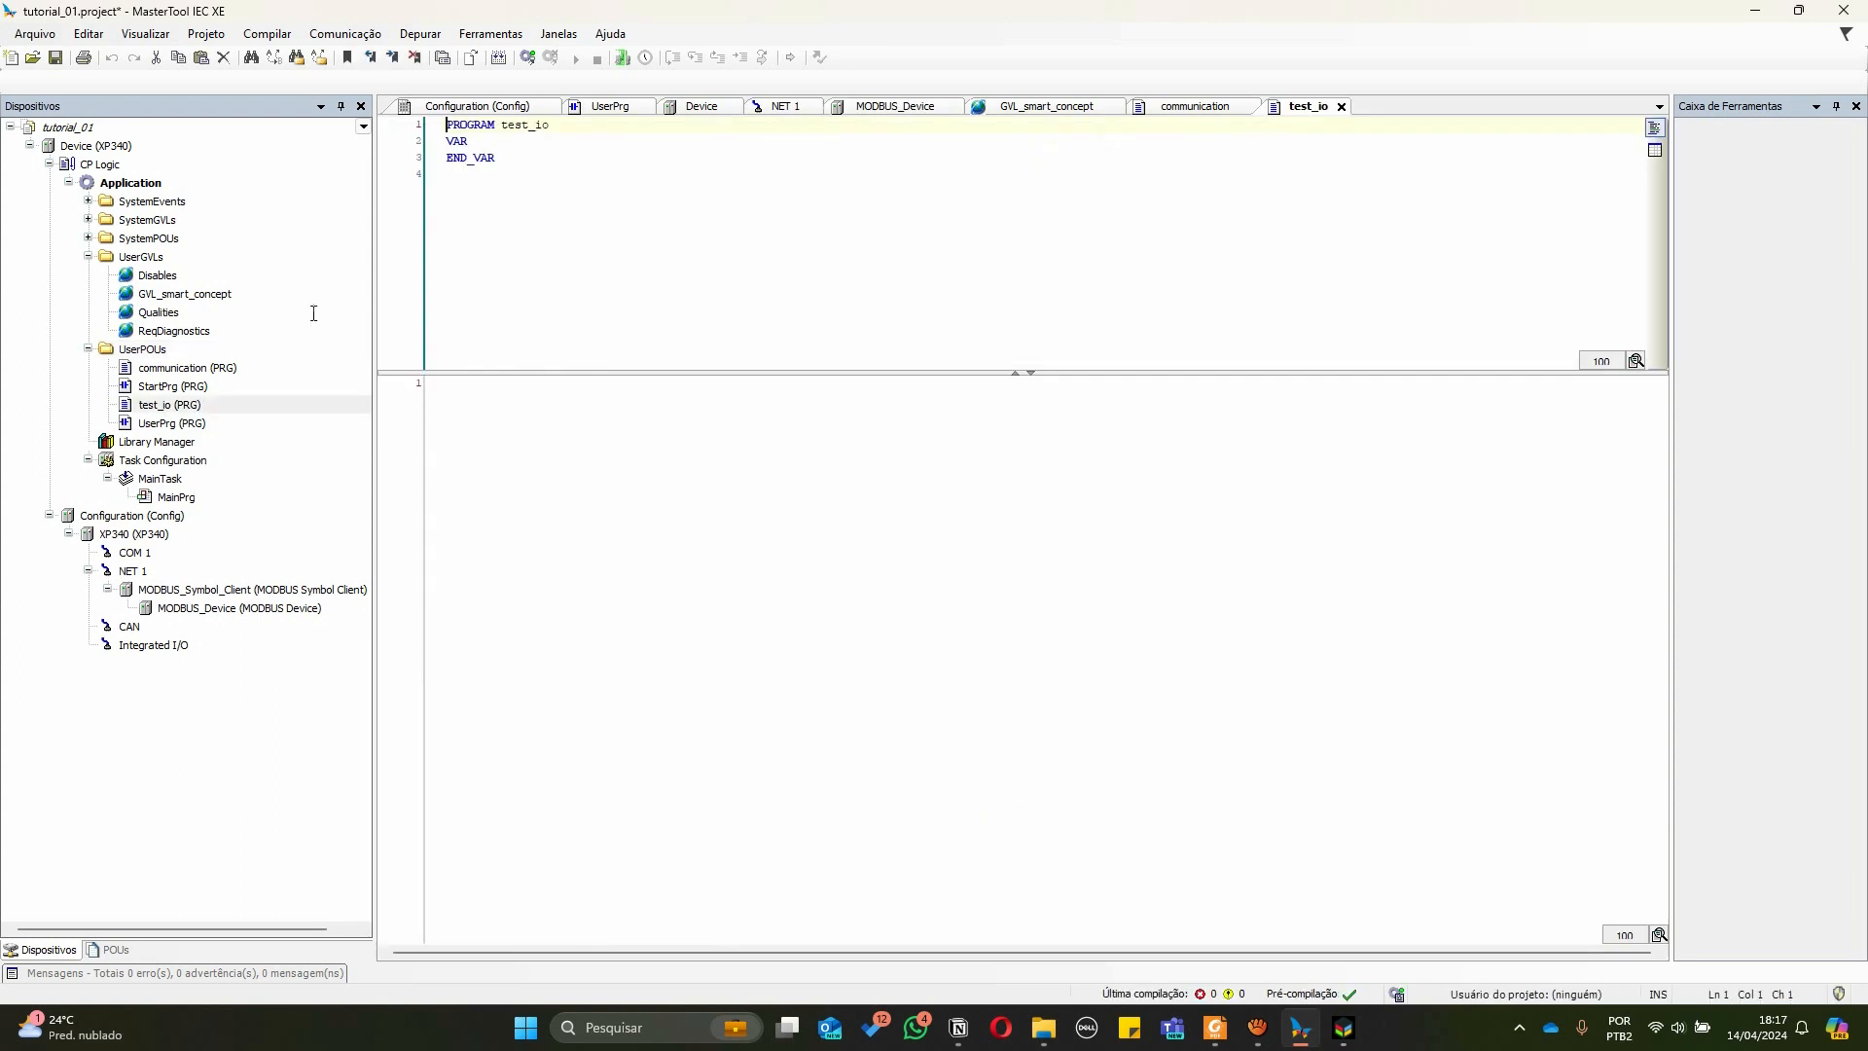
# Call test_io in a new network of UserPrg and remove the empty input contact before its box
pyautogui.doubleClick(170, 426)
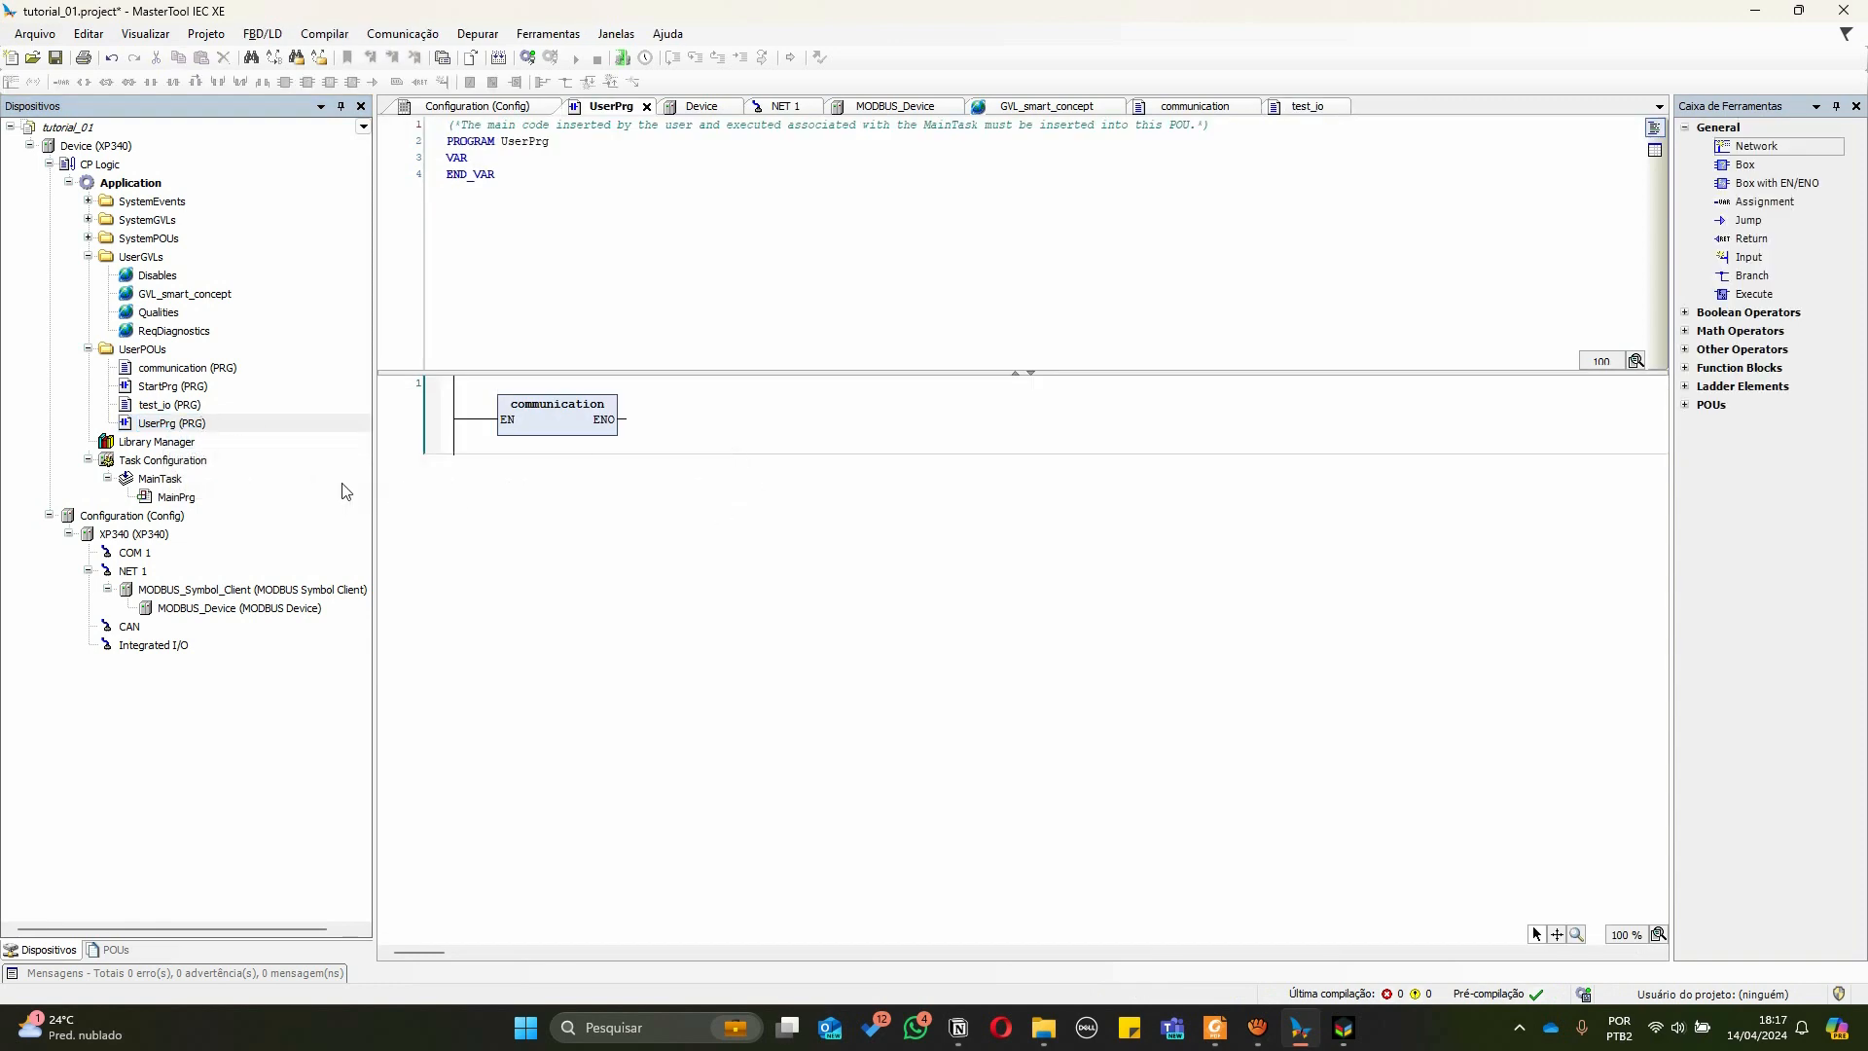
pyautogui.click(1695, 404)
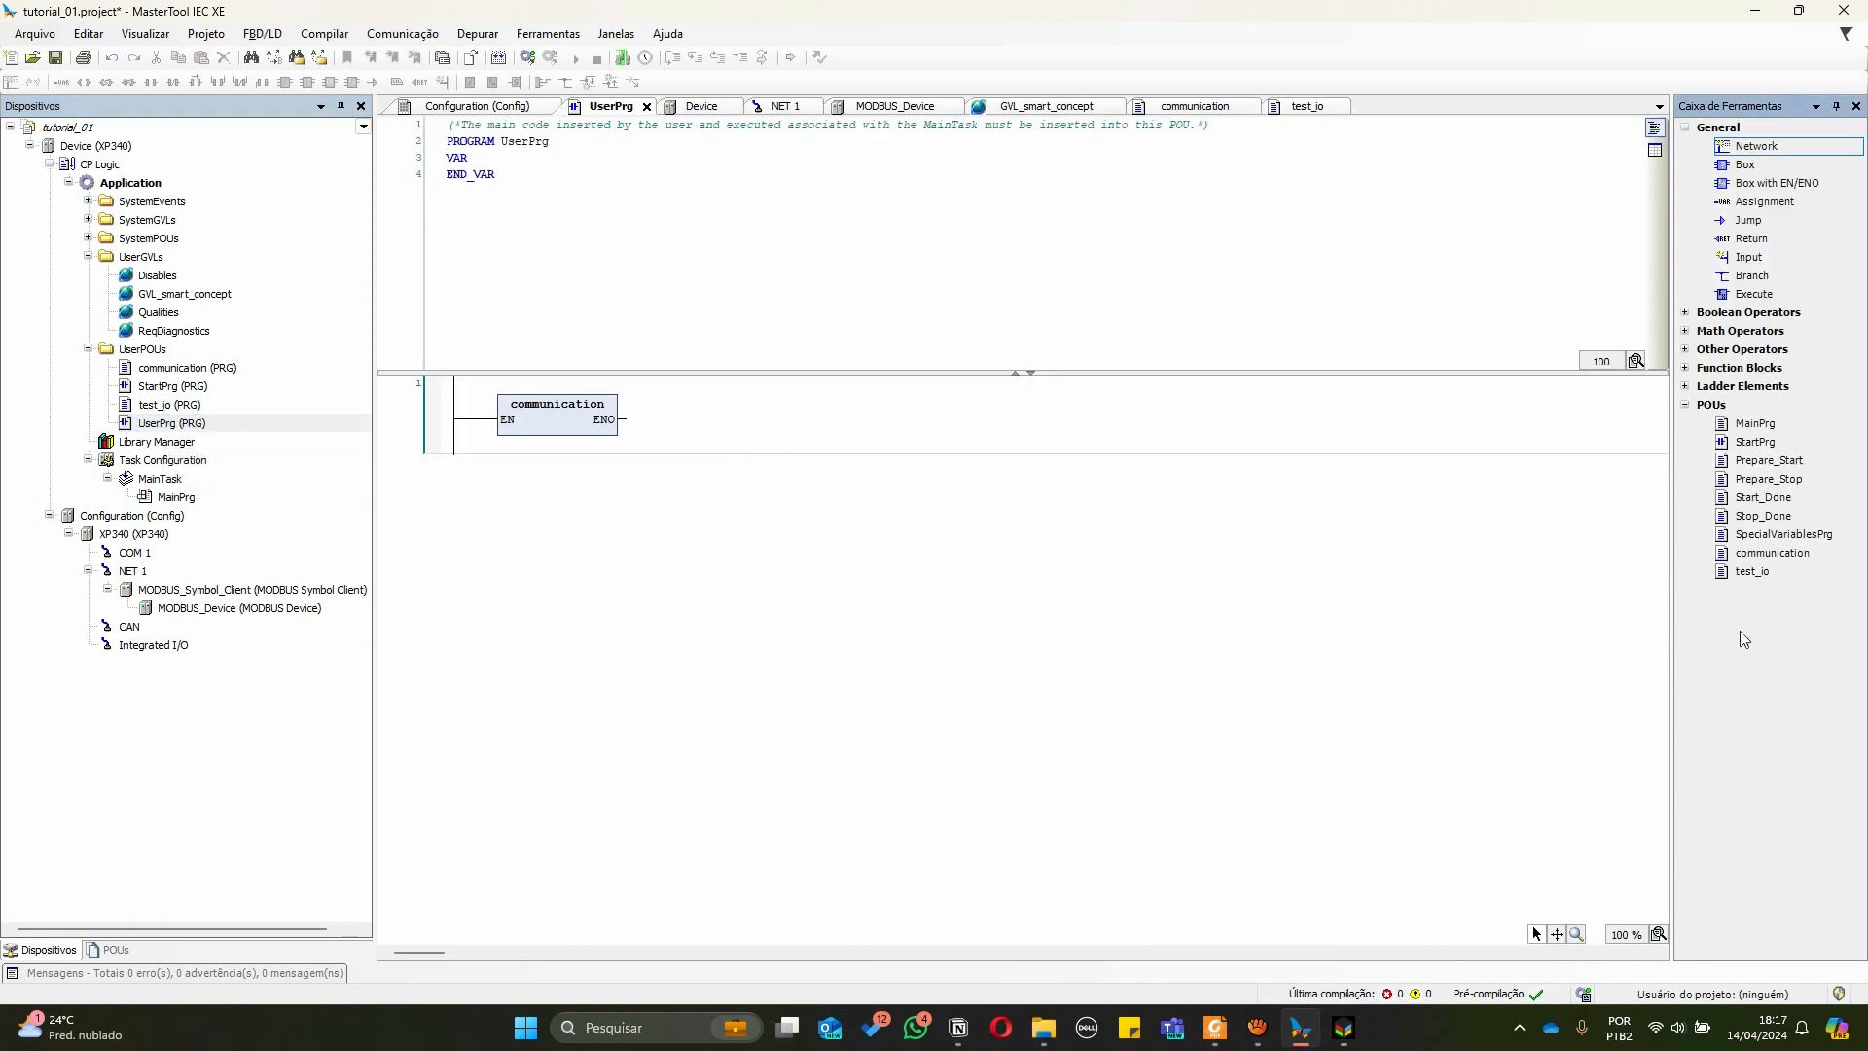
pyautogui.moveTo(1750, 574); pyautogui.dragTo(401, 457)
pyautogui.click(506, 497)
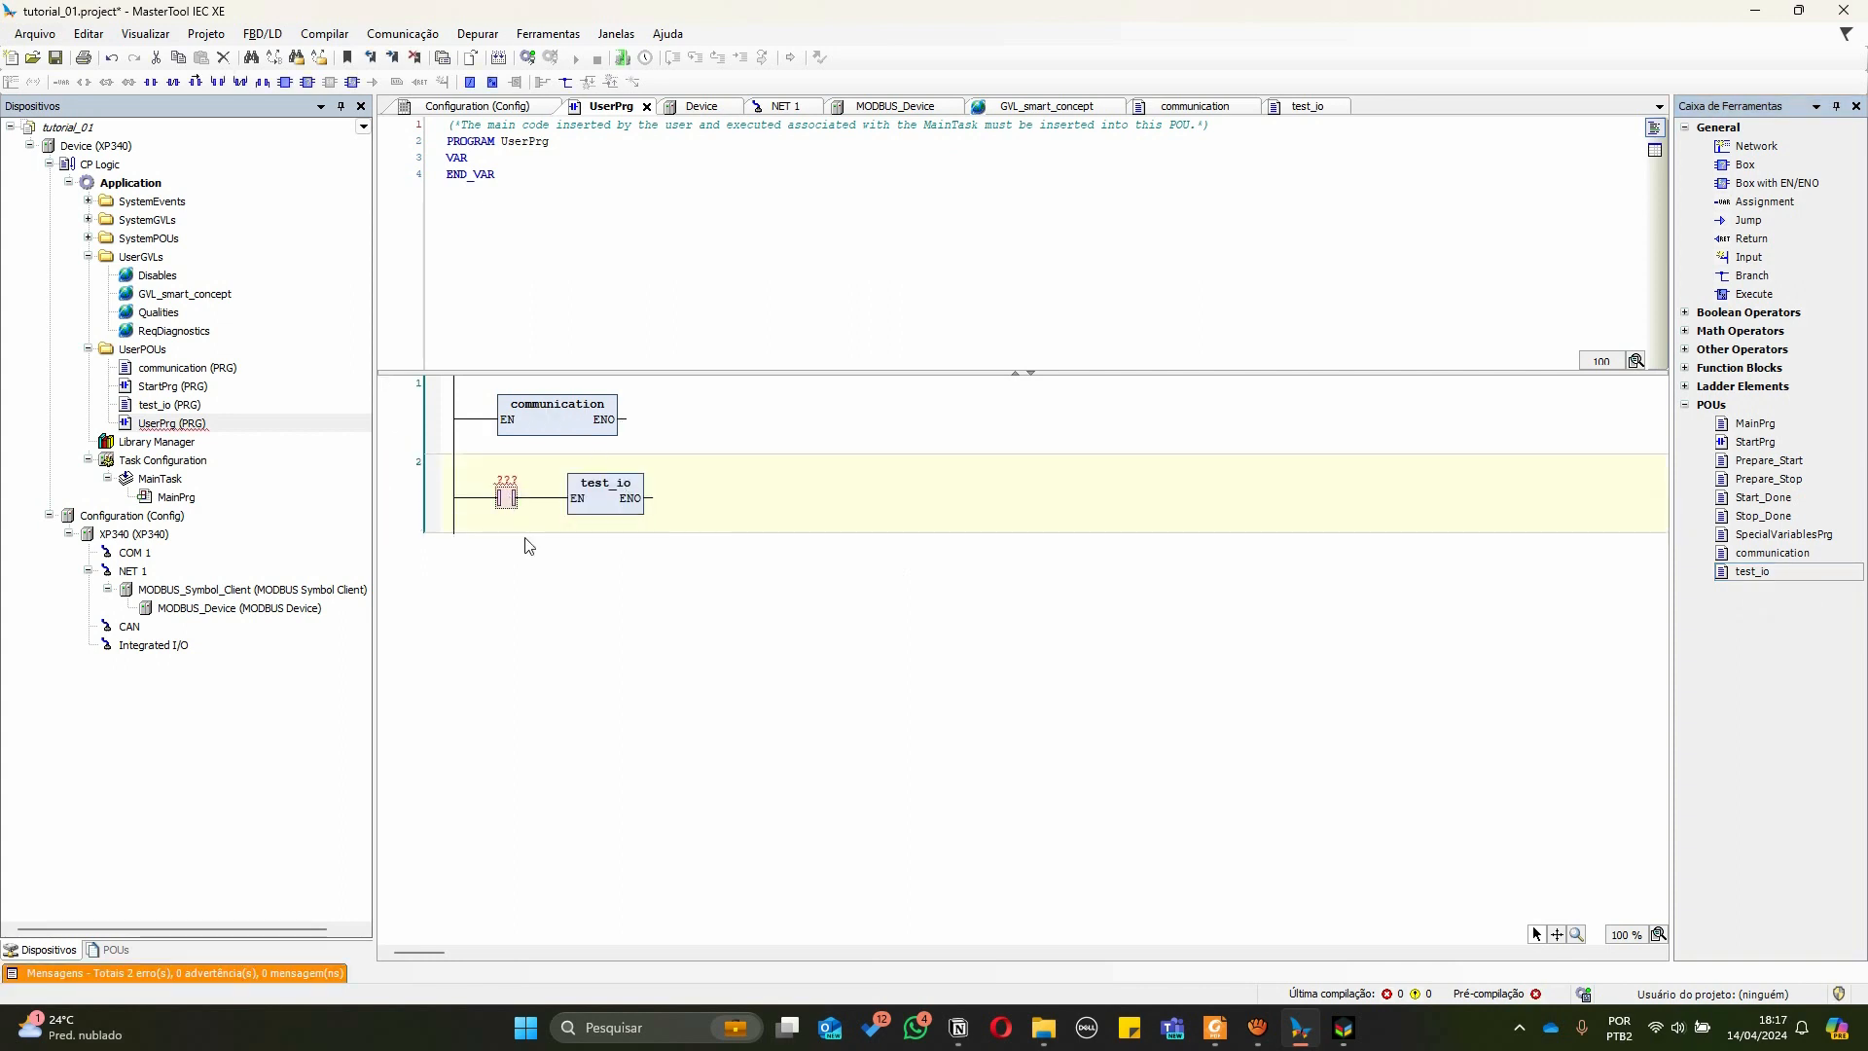
pyautogui.press('Delete')
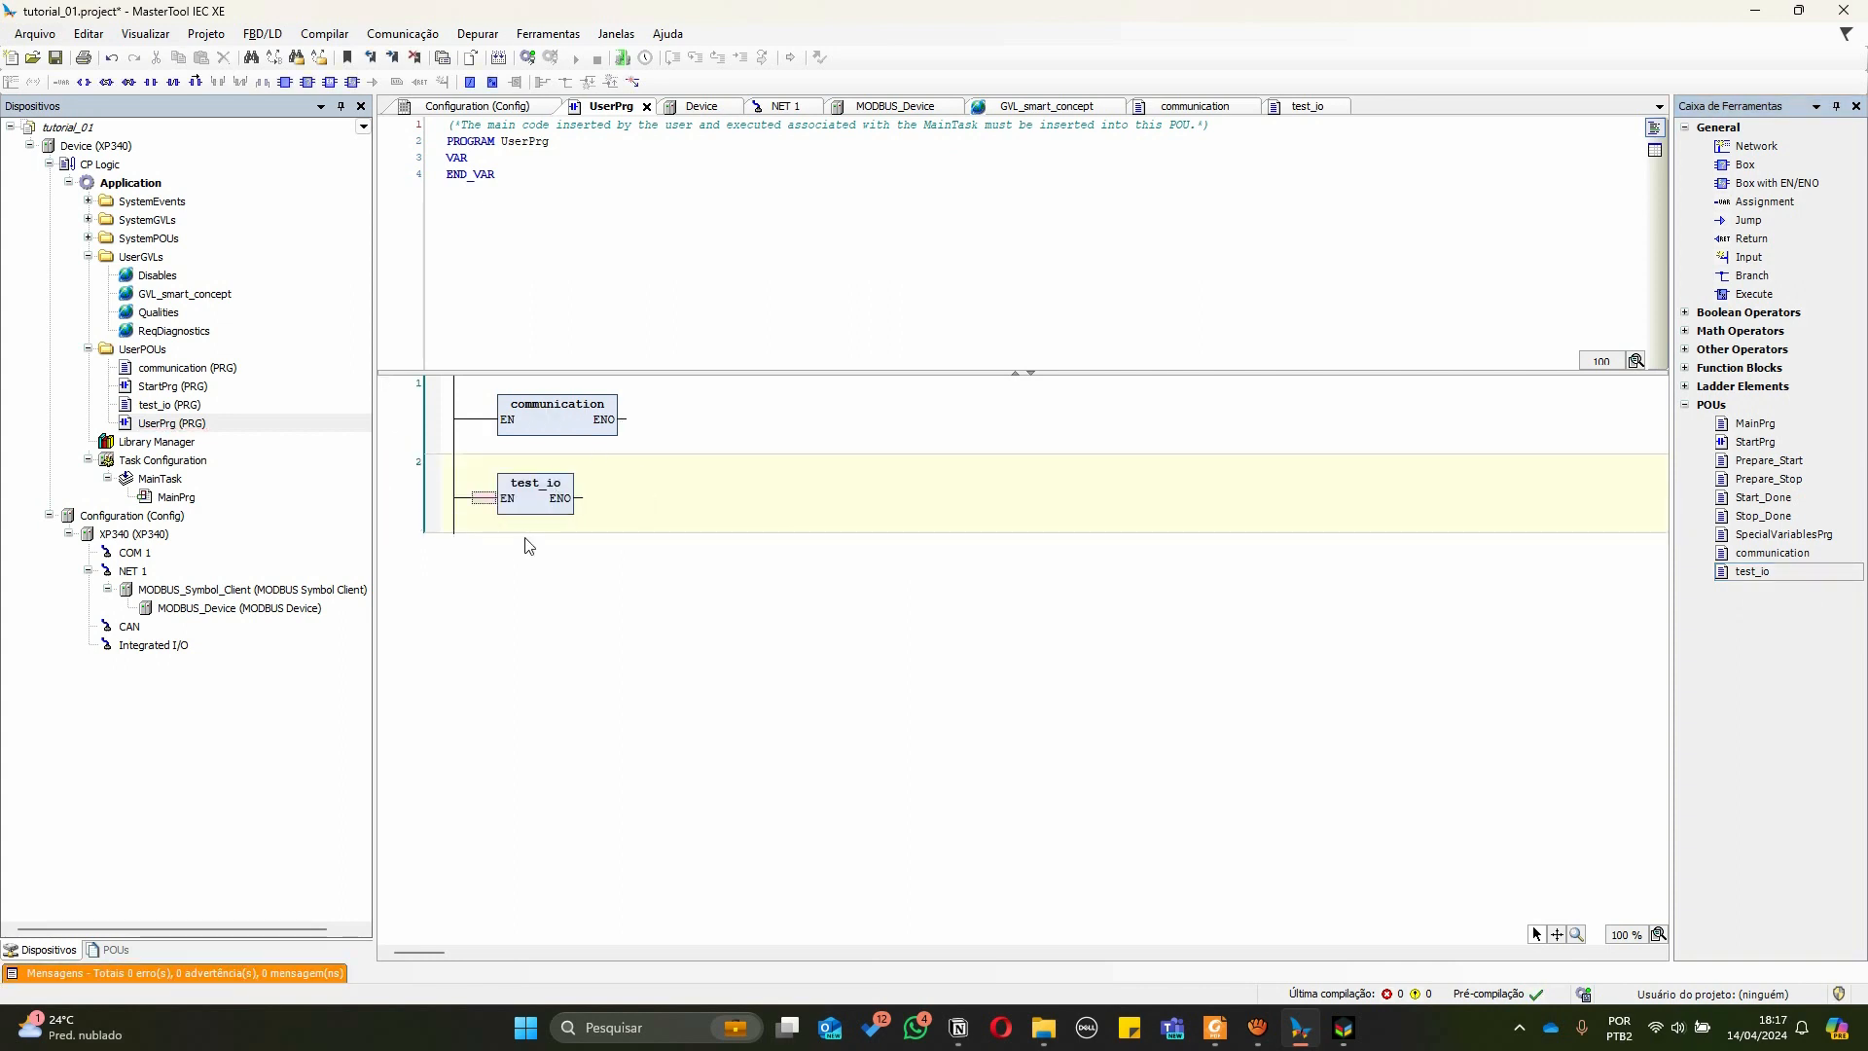
# Open test_io's code body and begin an IF statement testing switchs AND
pyautogui.click(158, 406)
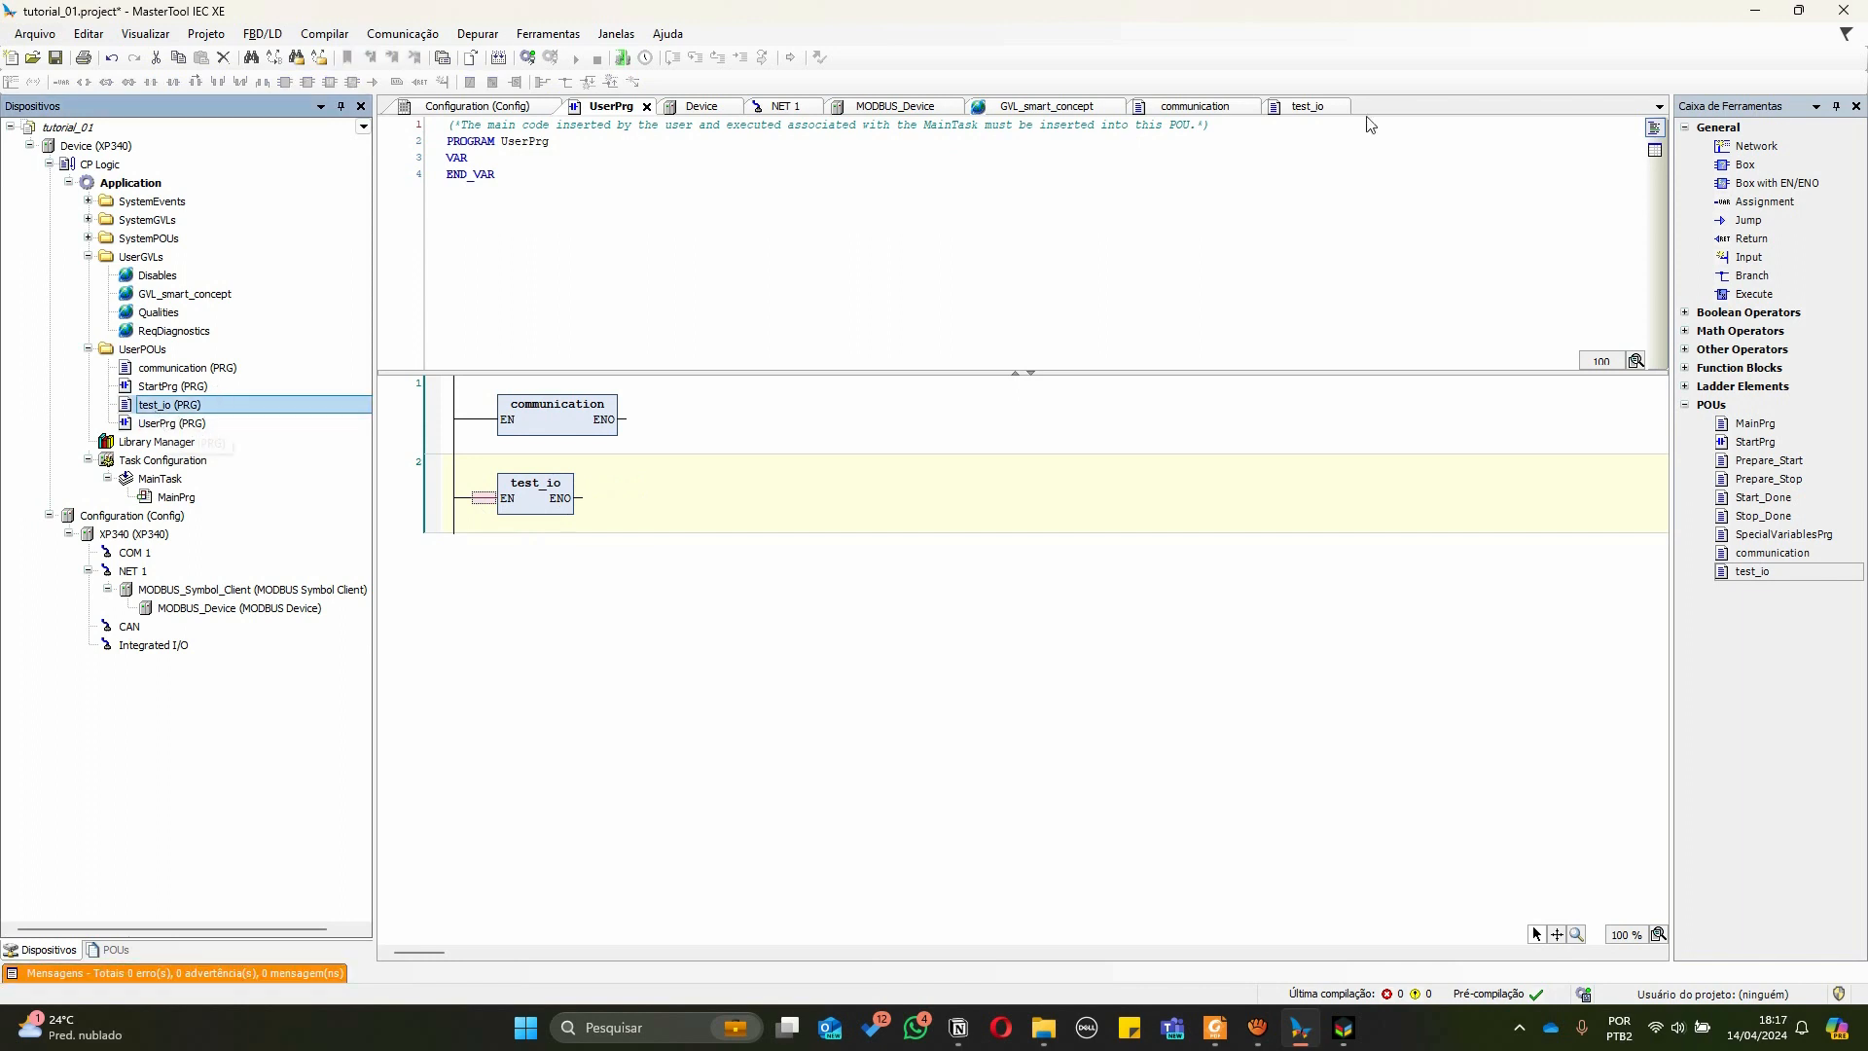
pyautogui.click(1309, 110)
pyautogui.click(484, 405)
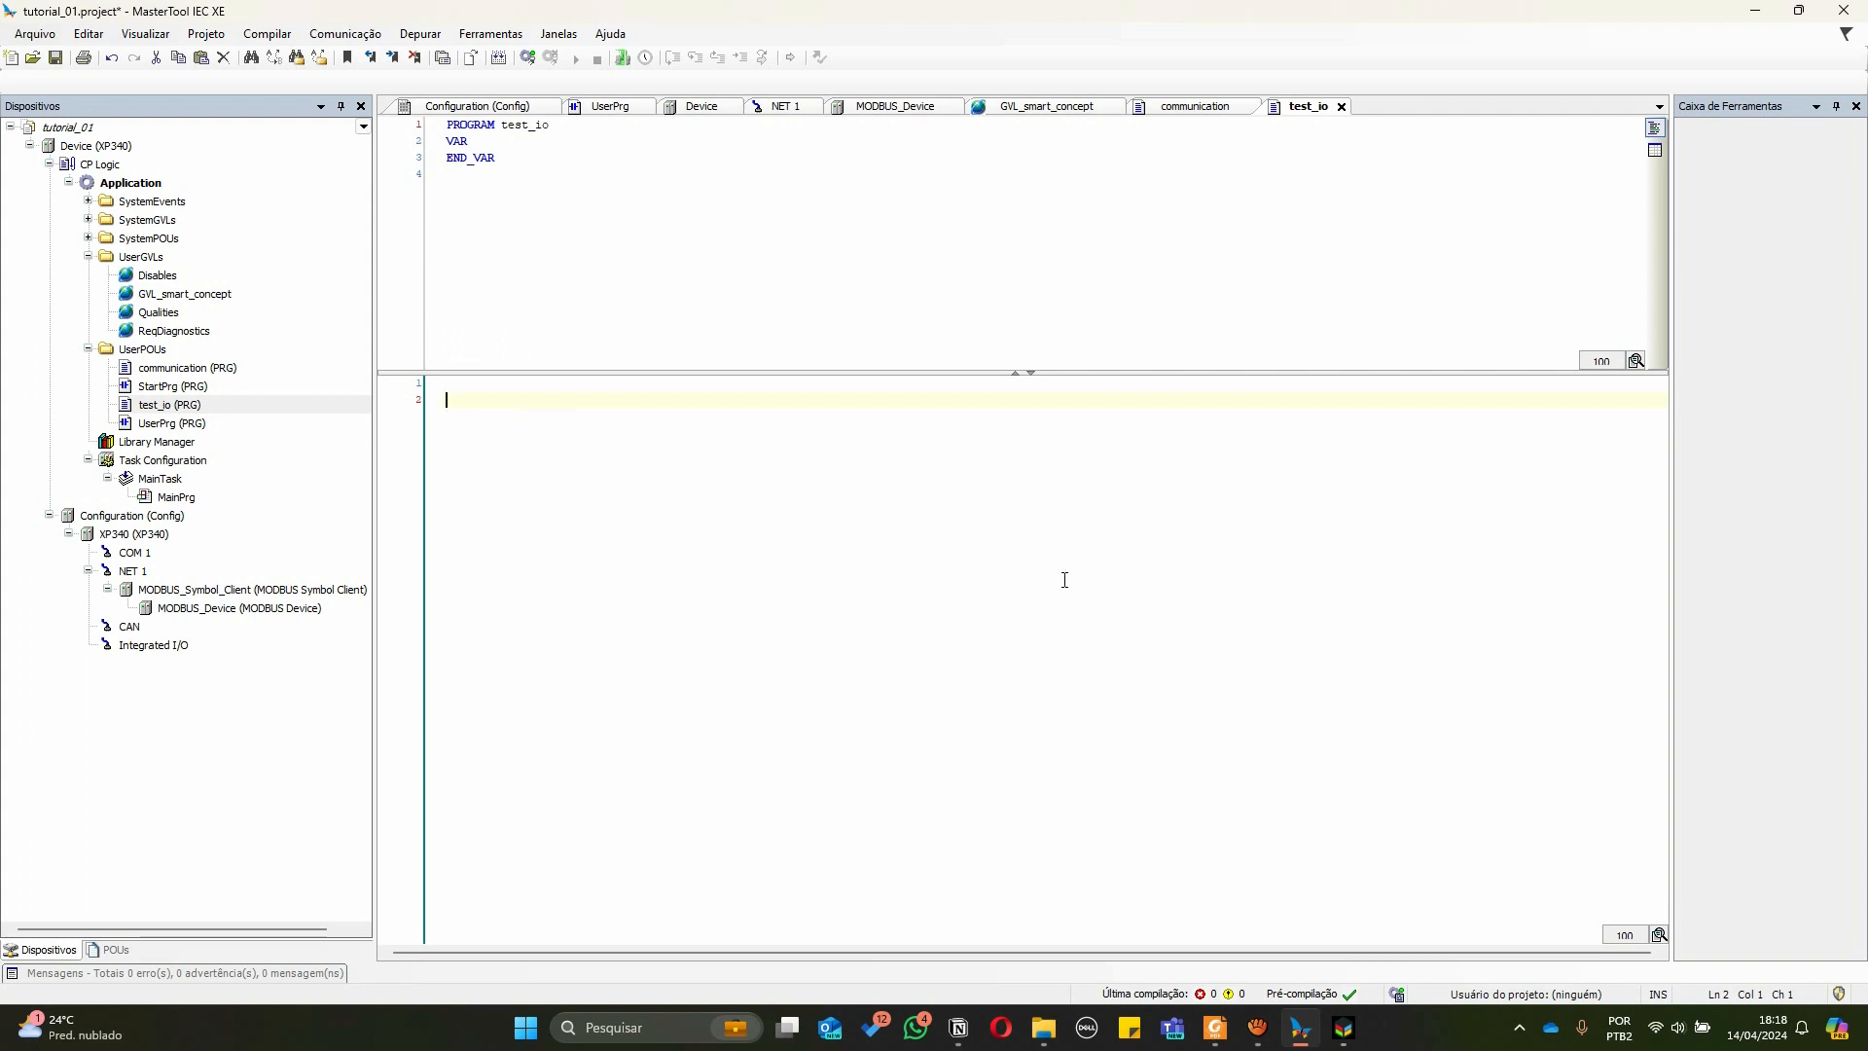
pyautogui.write('IF ')
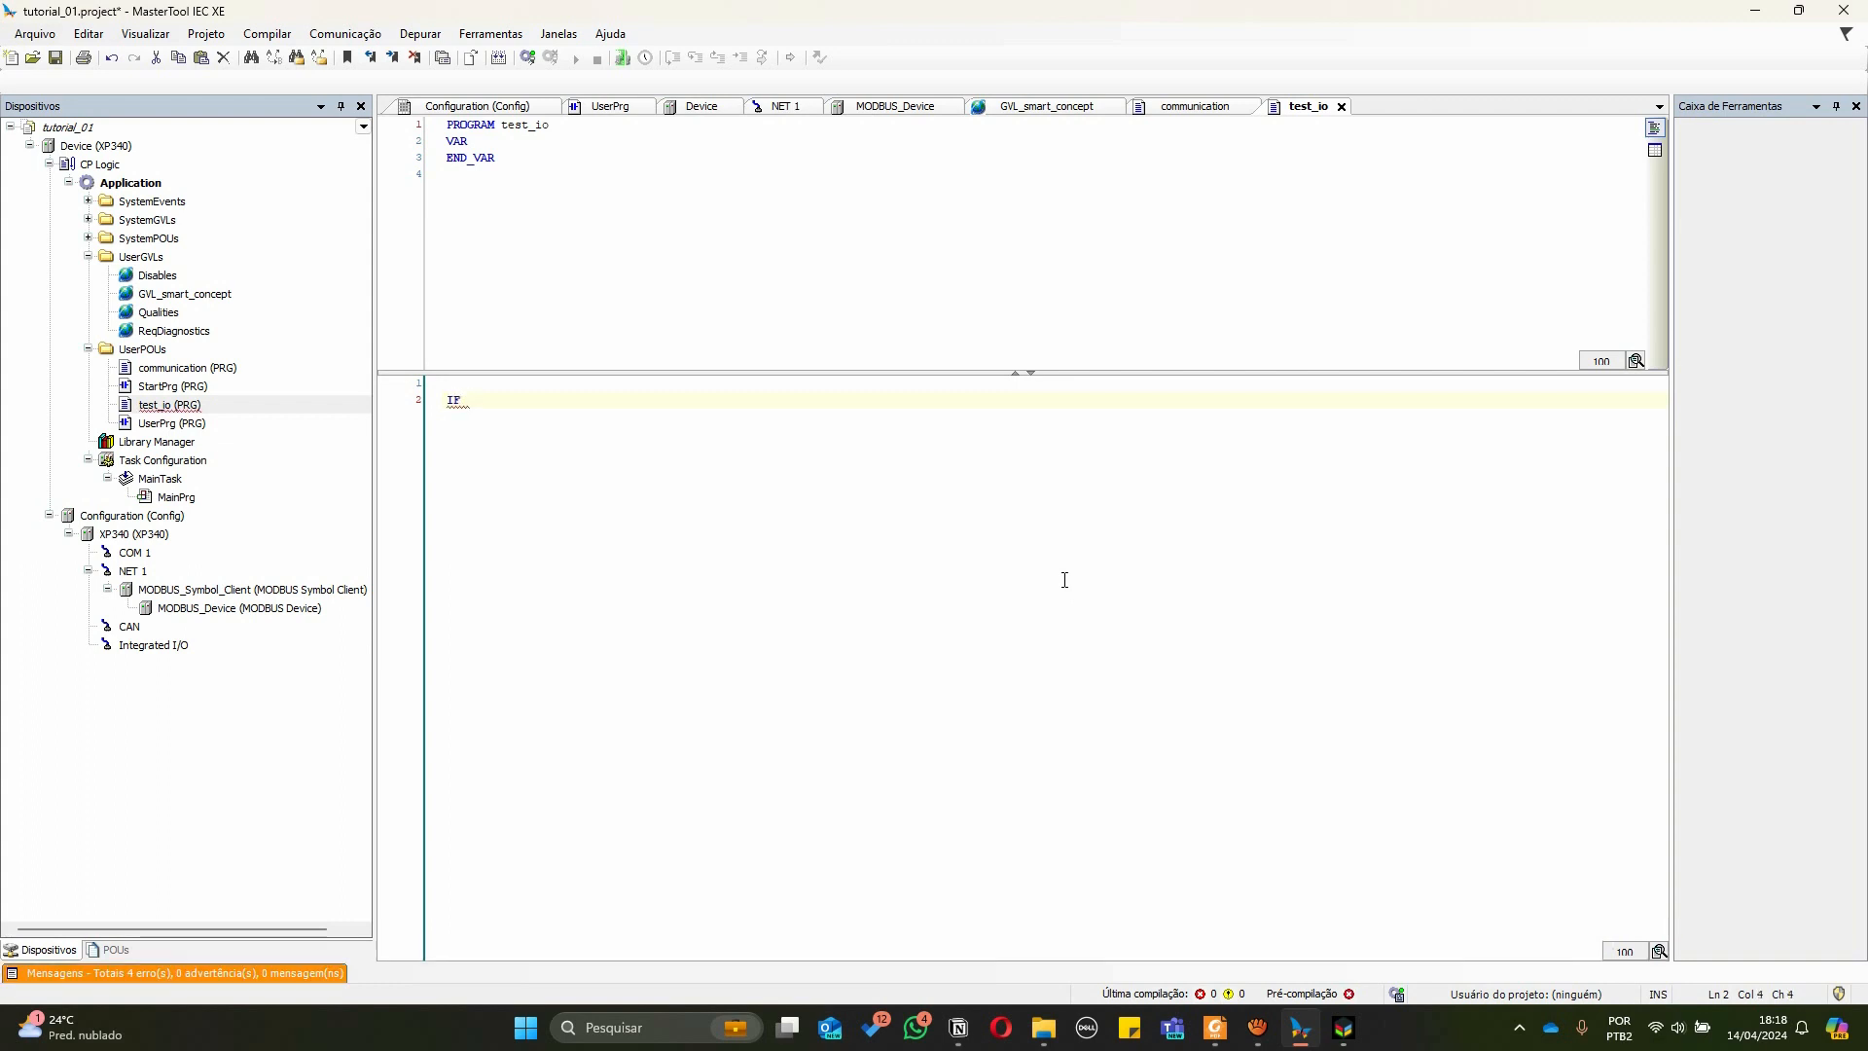
pyautogui.write('switchs')
pyautogui.write(' ADN')
pyautogui.press('BackSpace')
pyautogui.press('BackSpace')
pyautogui.write('ND')
pyautogui.press('F7')
pyautogui.click(1160, 587)
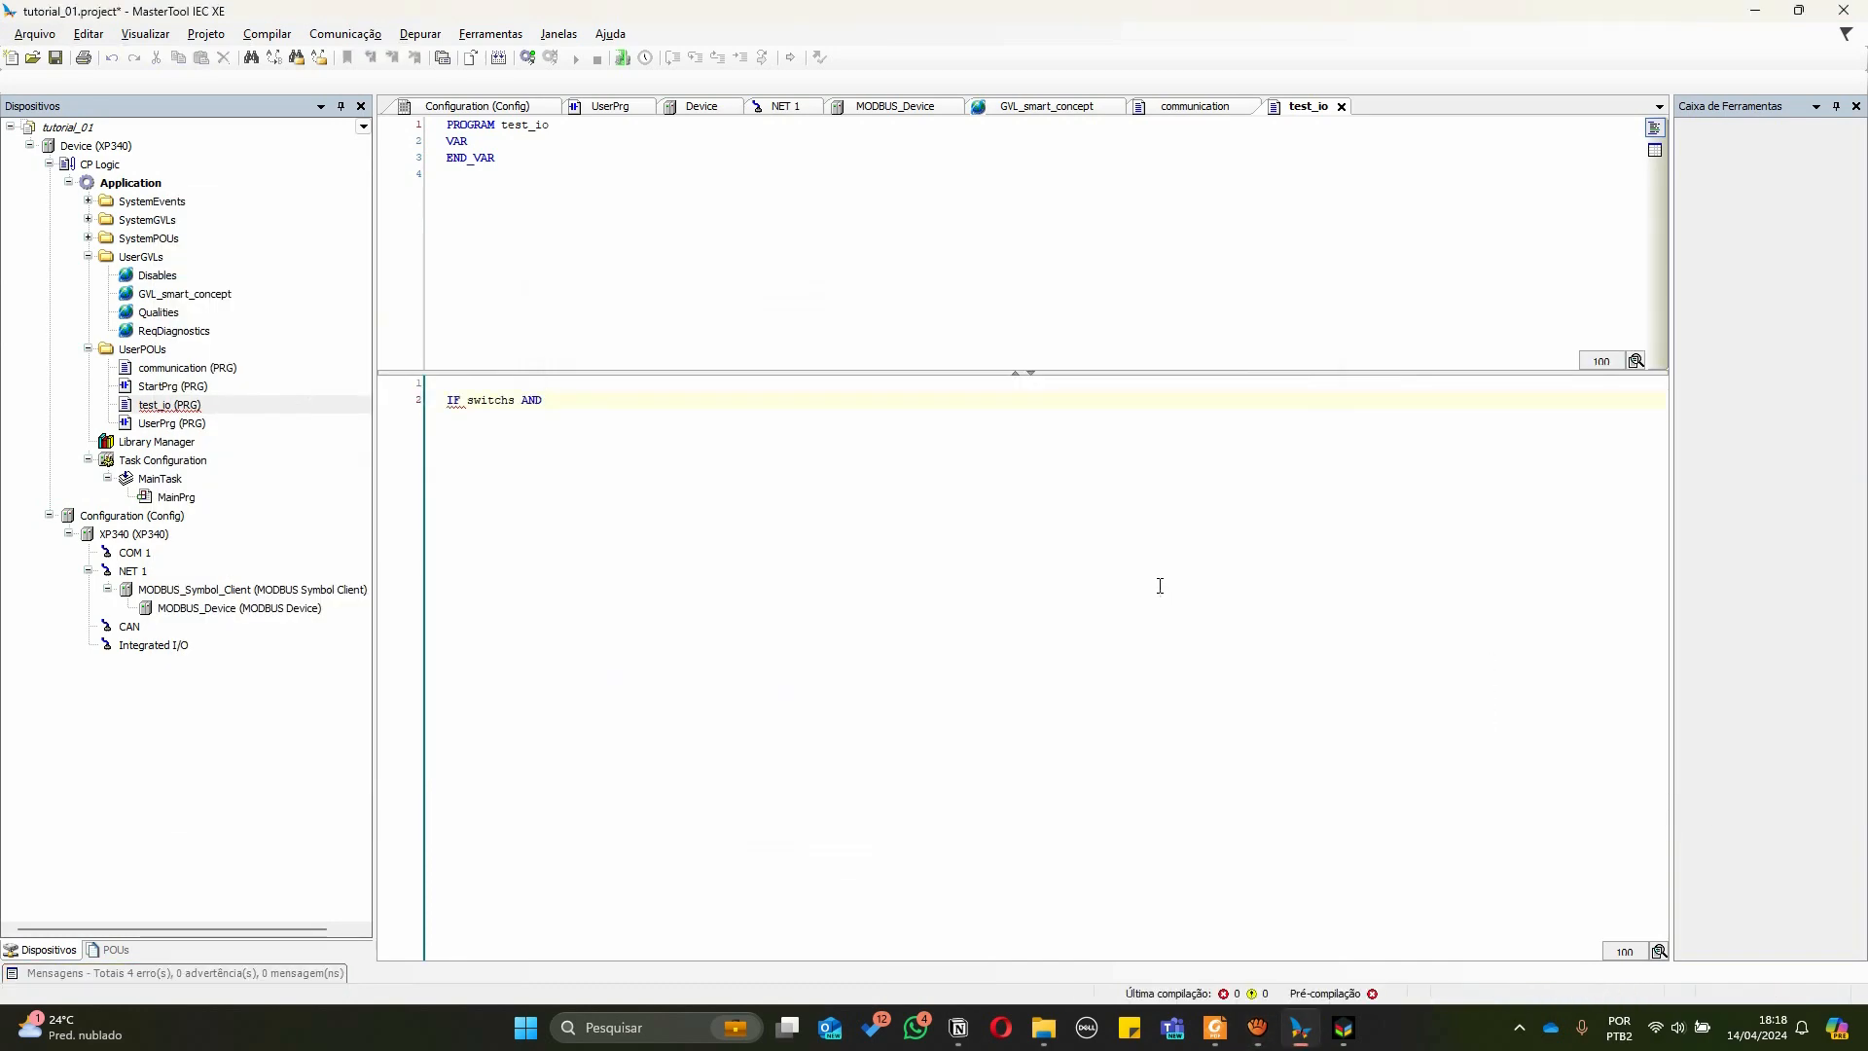
# Complete the condition as IF (switchs AND 4) = 4 THEN with an empty body and END_IF
pyautogui.hotkey('alt', 'Tab')
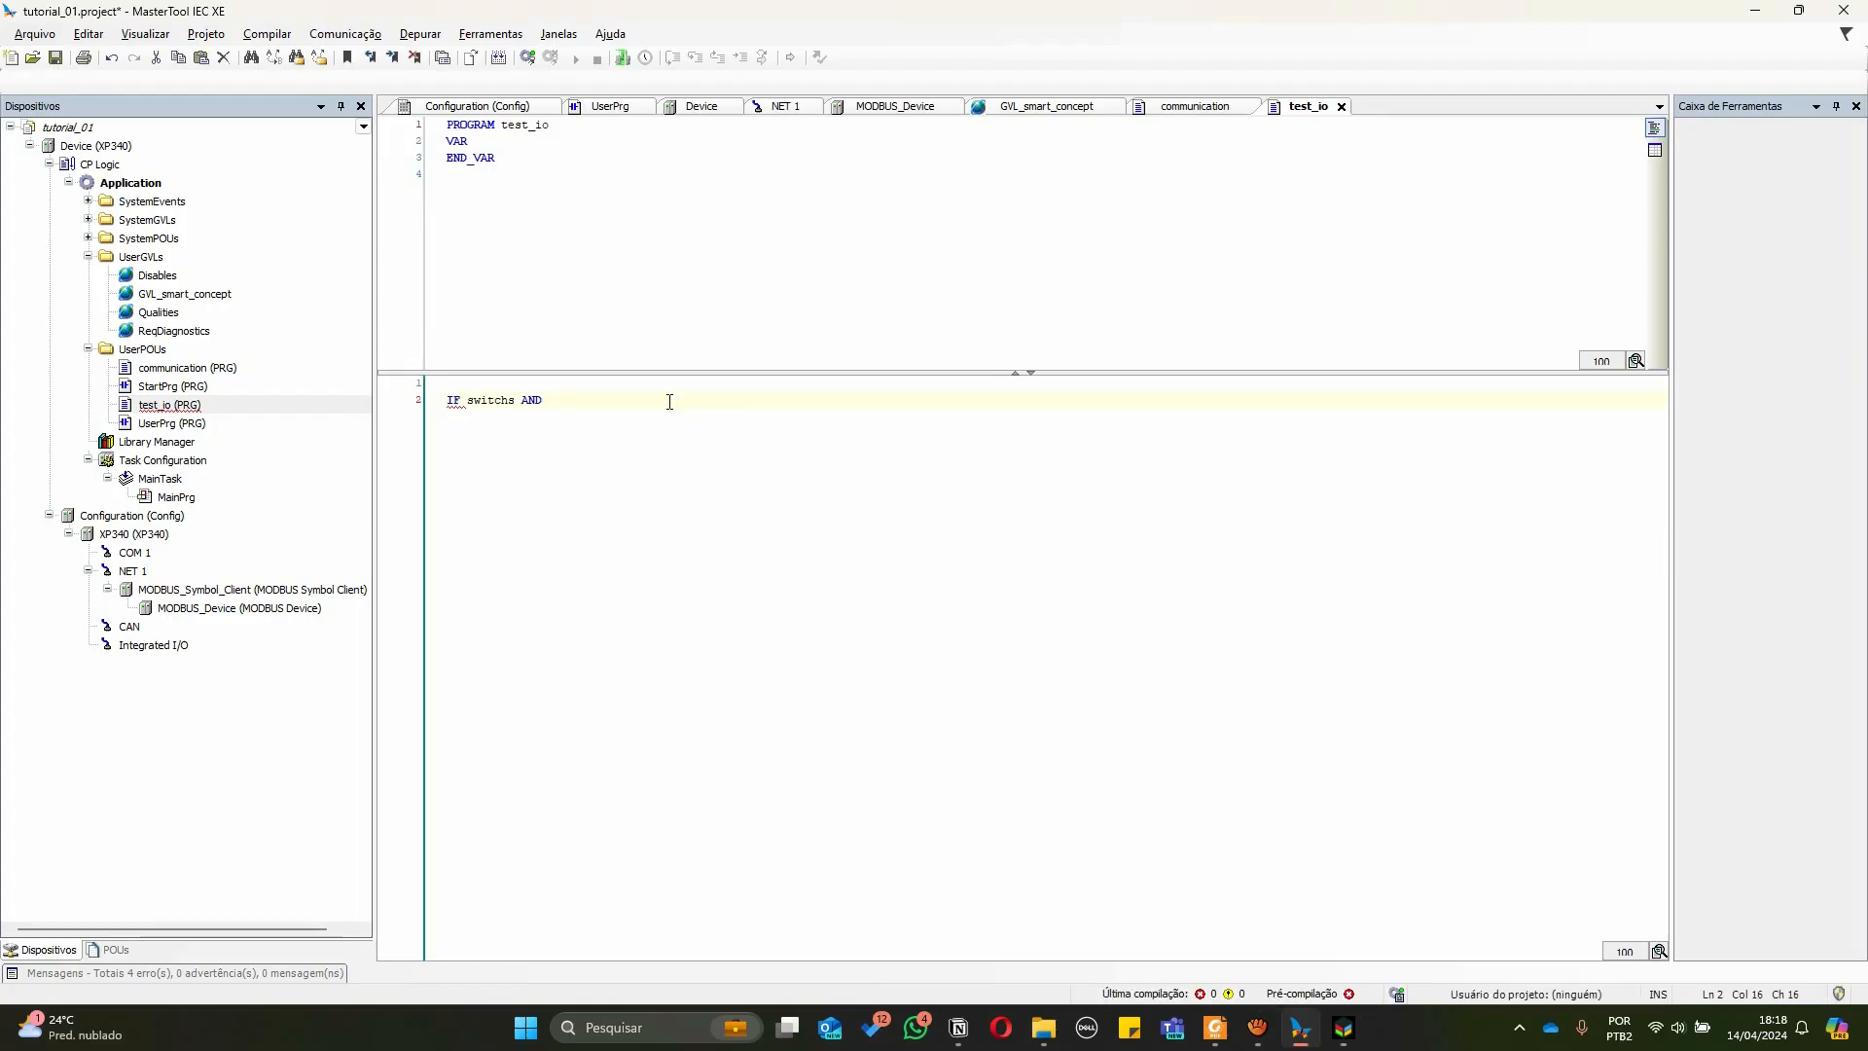
pyautogui.write('4')
pyautogui.press('Home')
pyautogui.press('Right')
pyautogui.press('Right')
pyautogui.press('Right')
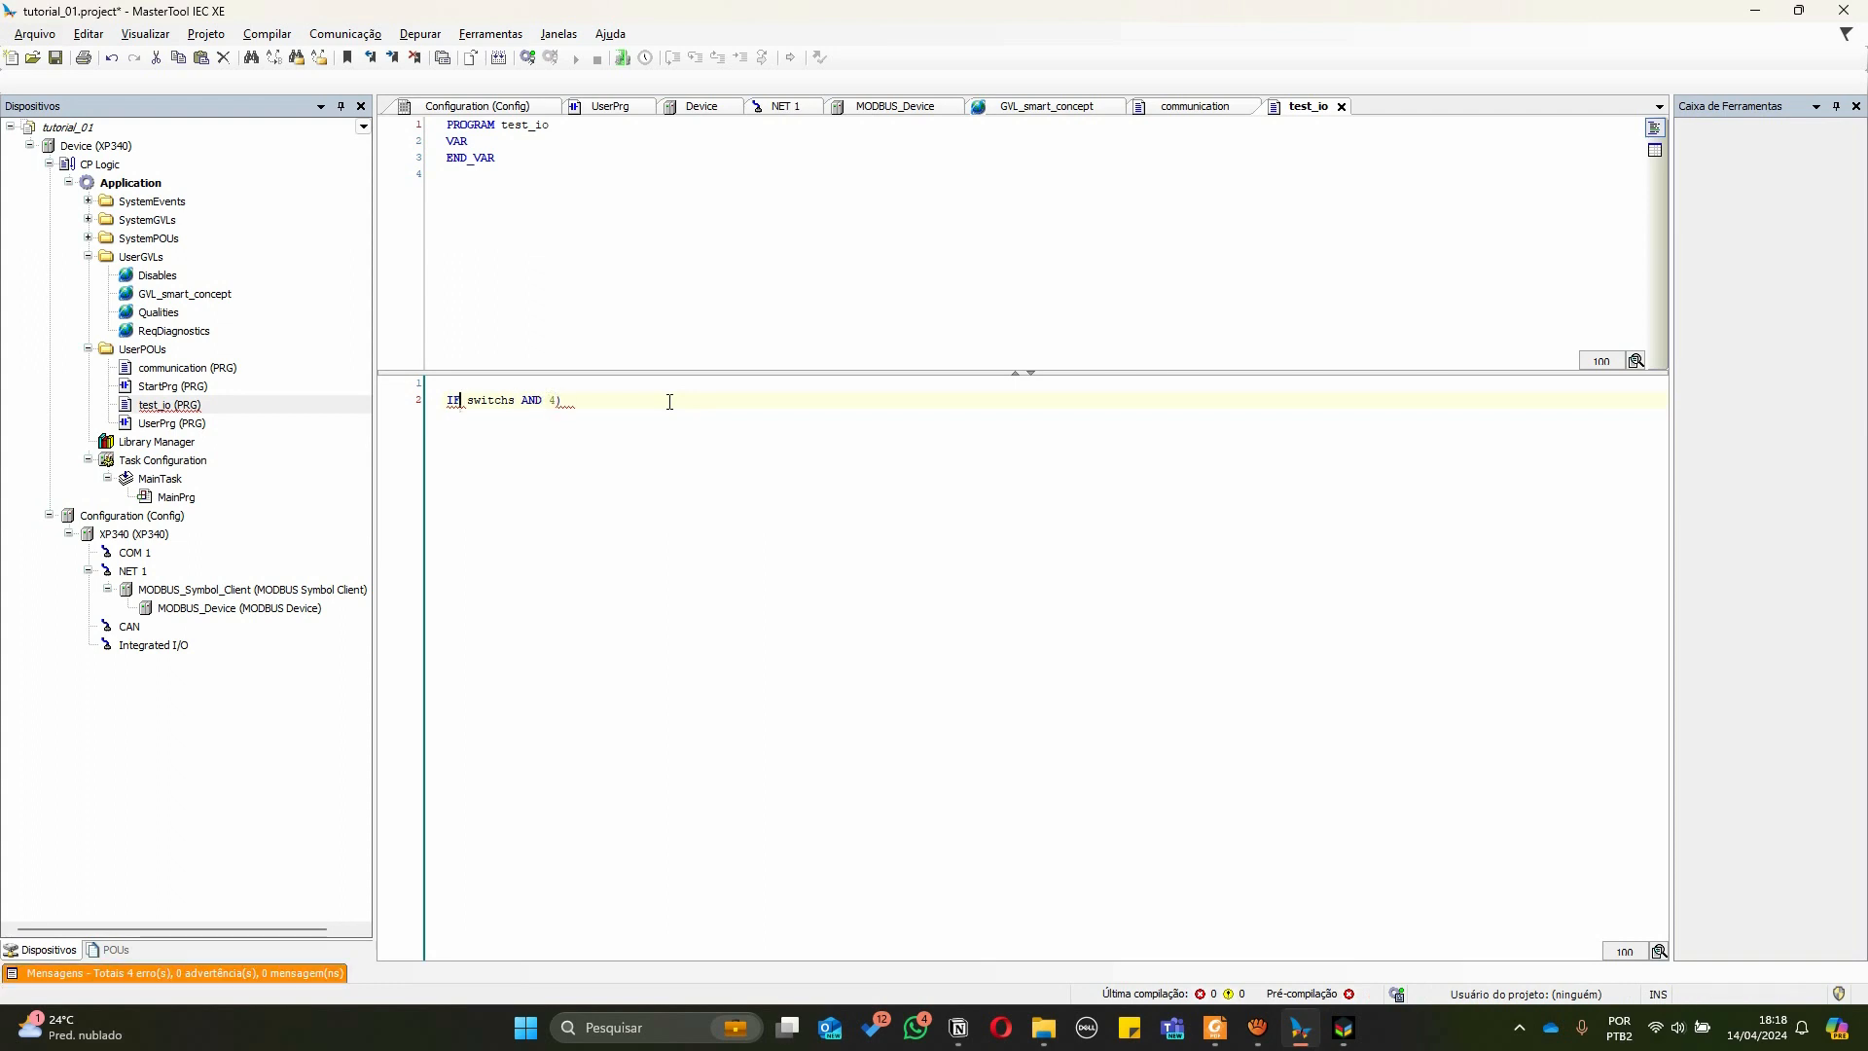
pyautogui.write('(')
pyautogui.press('End')
pyautogui.write('= ')
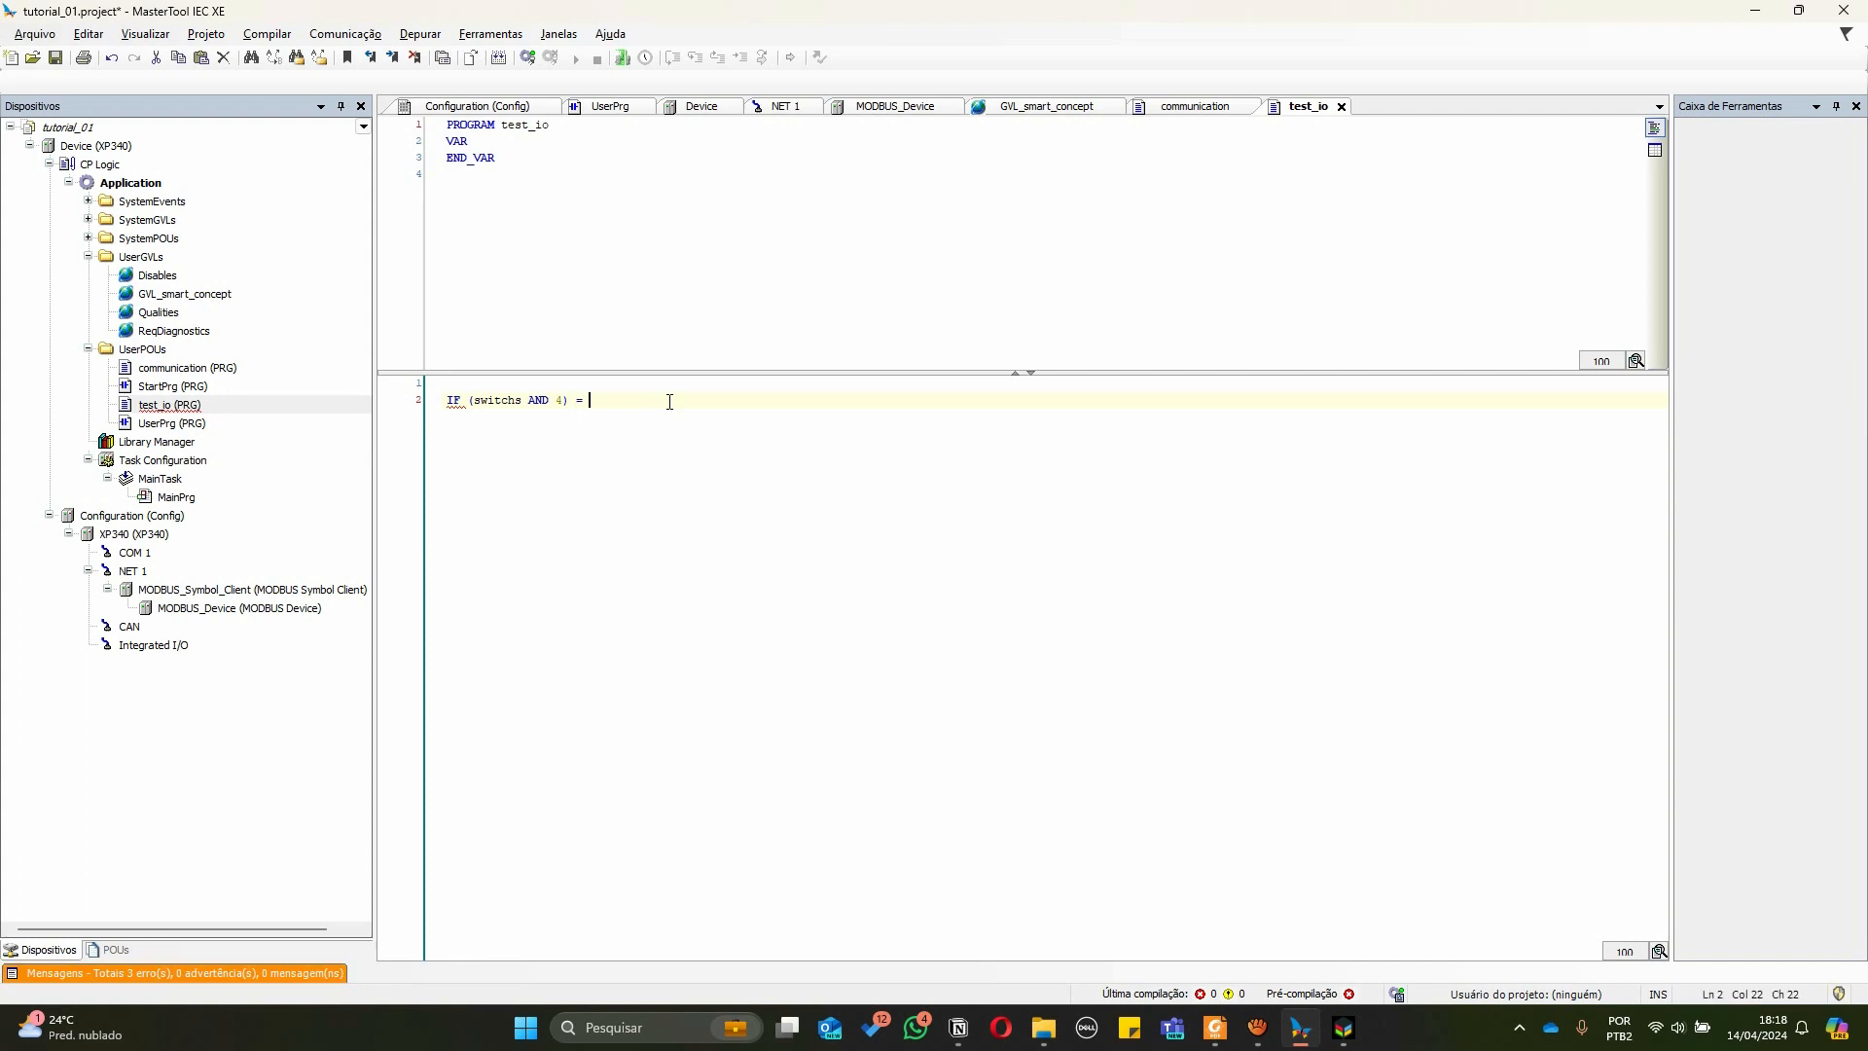
pyautogui.write('0 THE')
pyautogui.press('BackSpace')
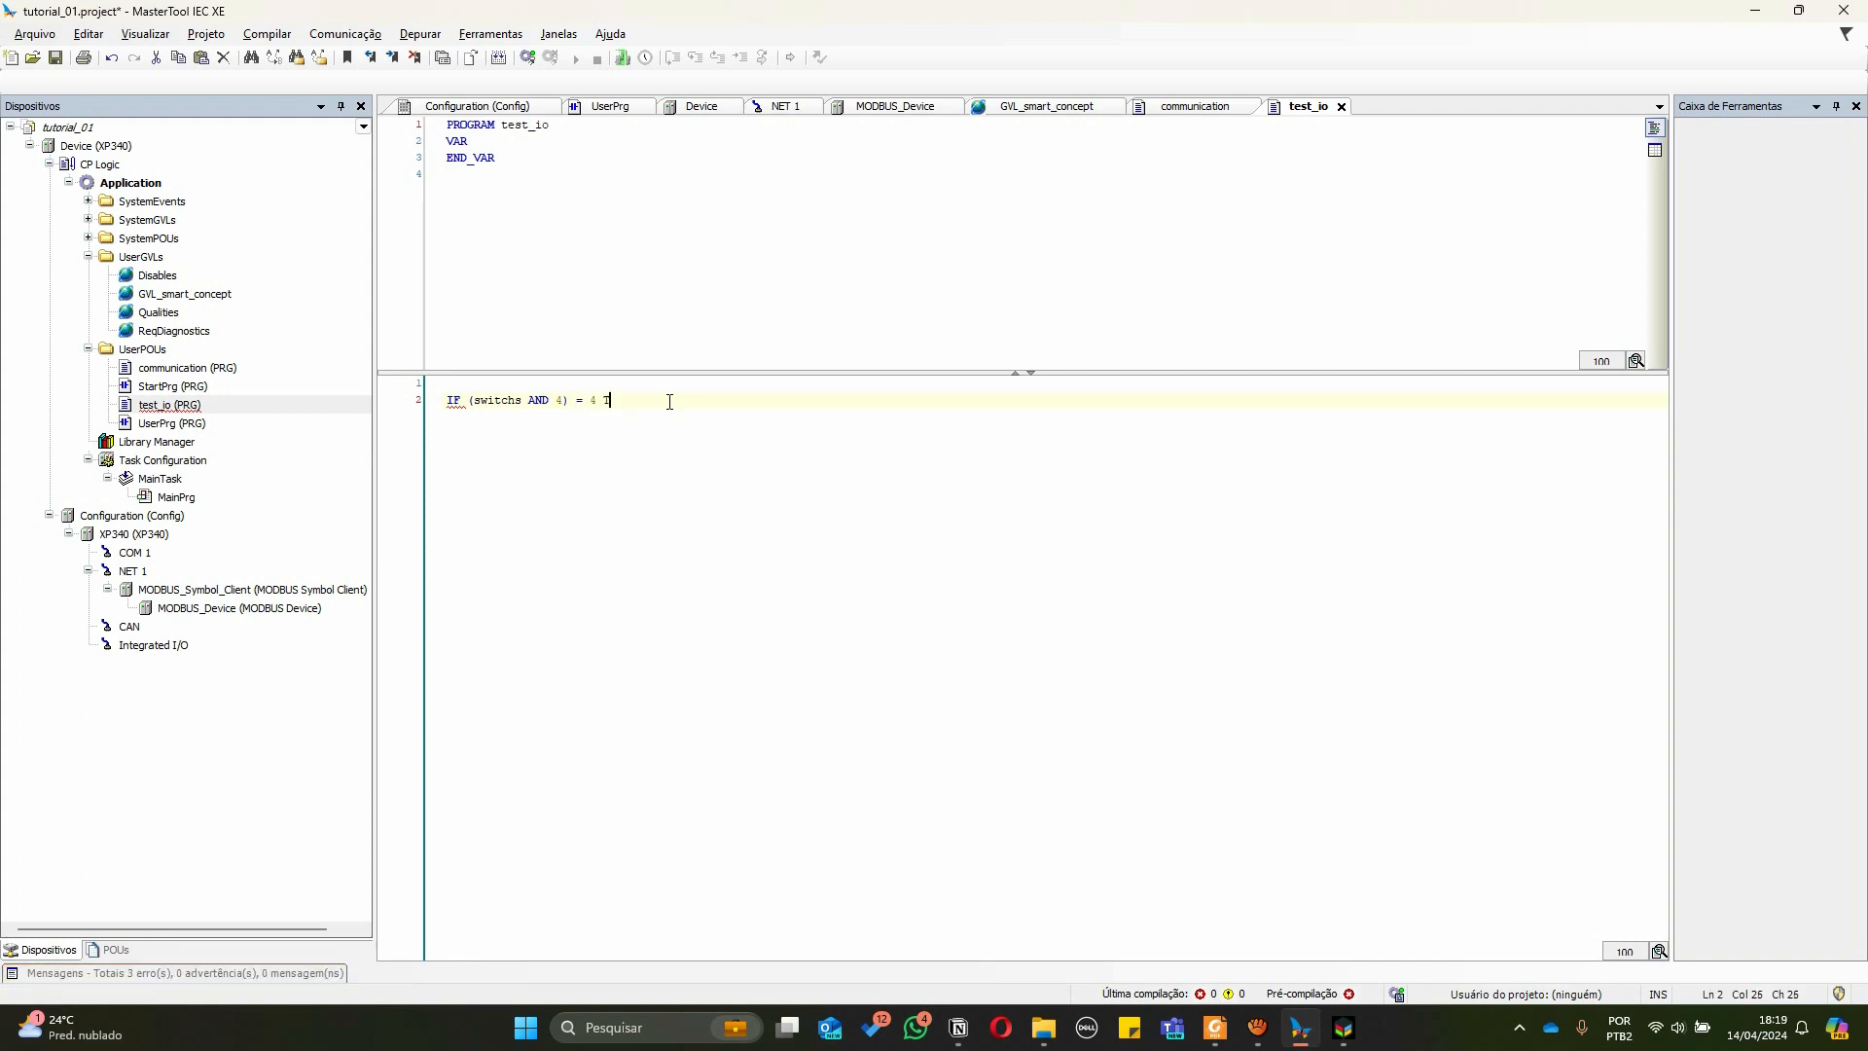
pyautogui.press('BackSpace')
pyautogui.press('BackSpace')
pyautogui.write('E')
pyautogui.press('BackSpace')
pyautogui.press('BackSpace')
pyautogui.write('HEN')
pyautogui.press('Return')
pyautogui.press('Return')
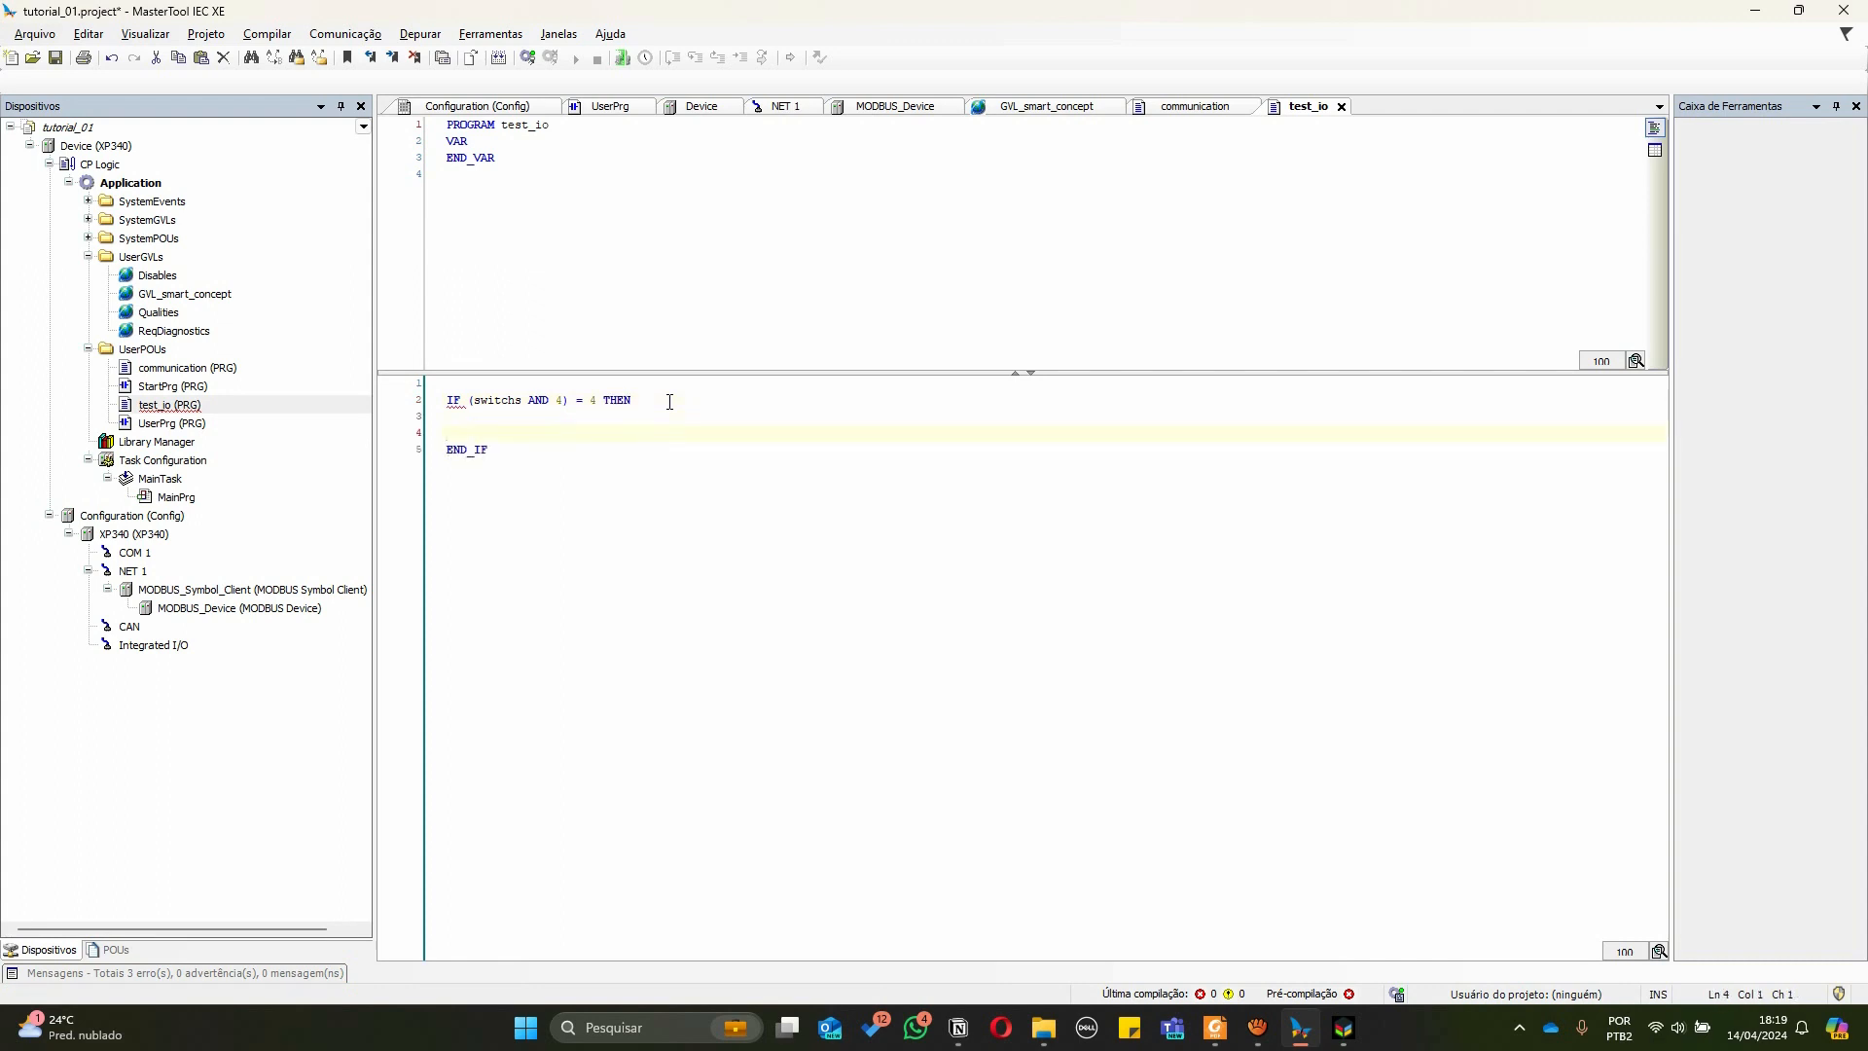
pyautogui.press('Down')
pyautogui.press('Down')
pyautogui.press('End')
pyautogui.press('Return')
pyautogui.press('Return')
pyautogui.press('Return')
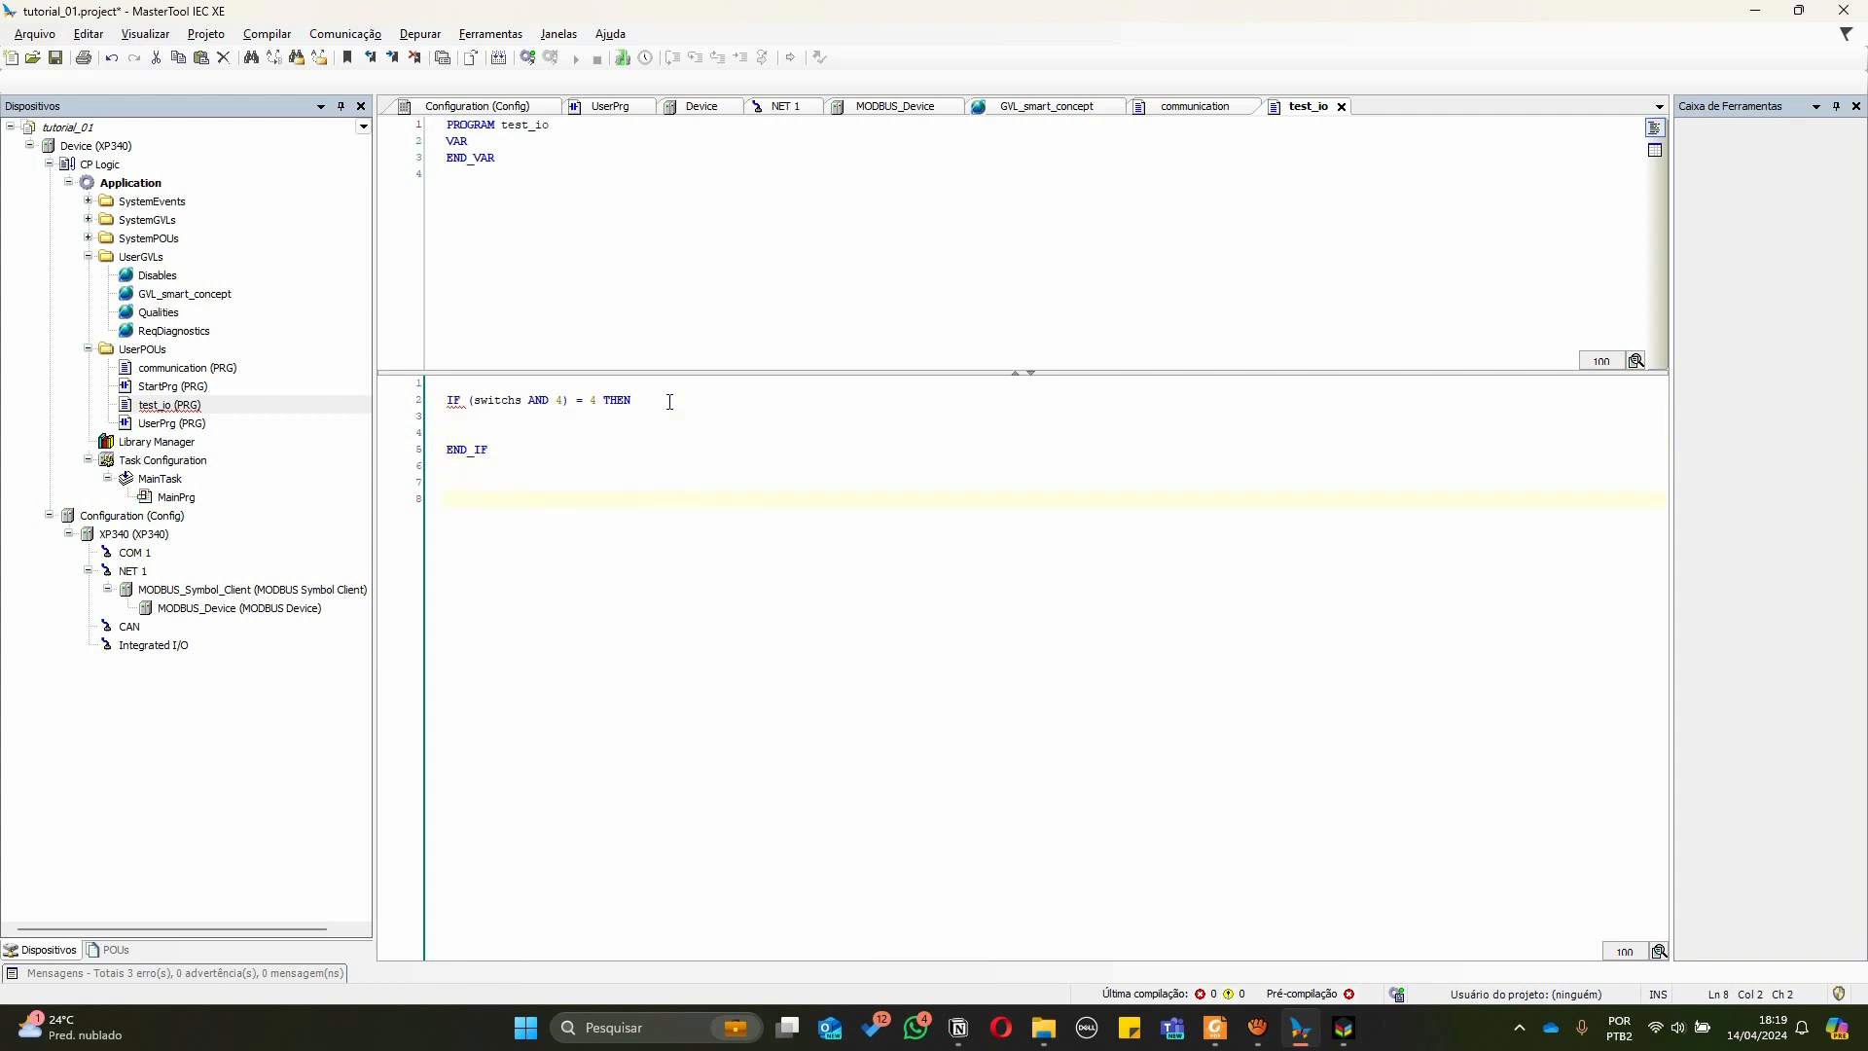
# Type the binary pattern 00000101 as a scratch note below the IF block
pyautogui.write('000001')
pyautogui.press('Left')
pyautogui.press('Left')
pyautogui.press('Left')
pyautogui.press('Left')
pyautogui.press('BackSpace')
pyautogui.press('Right')
pyautogui.press('Right')
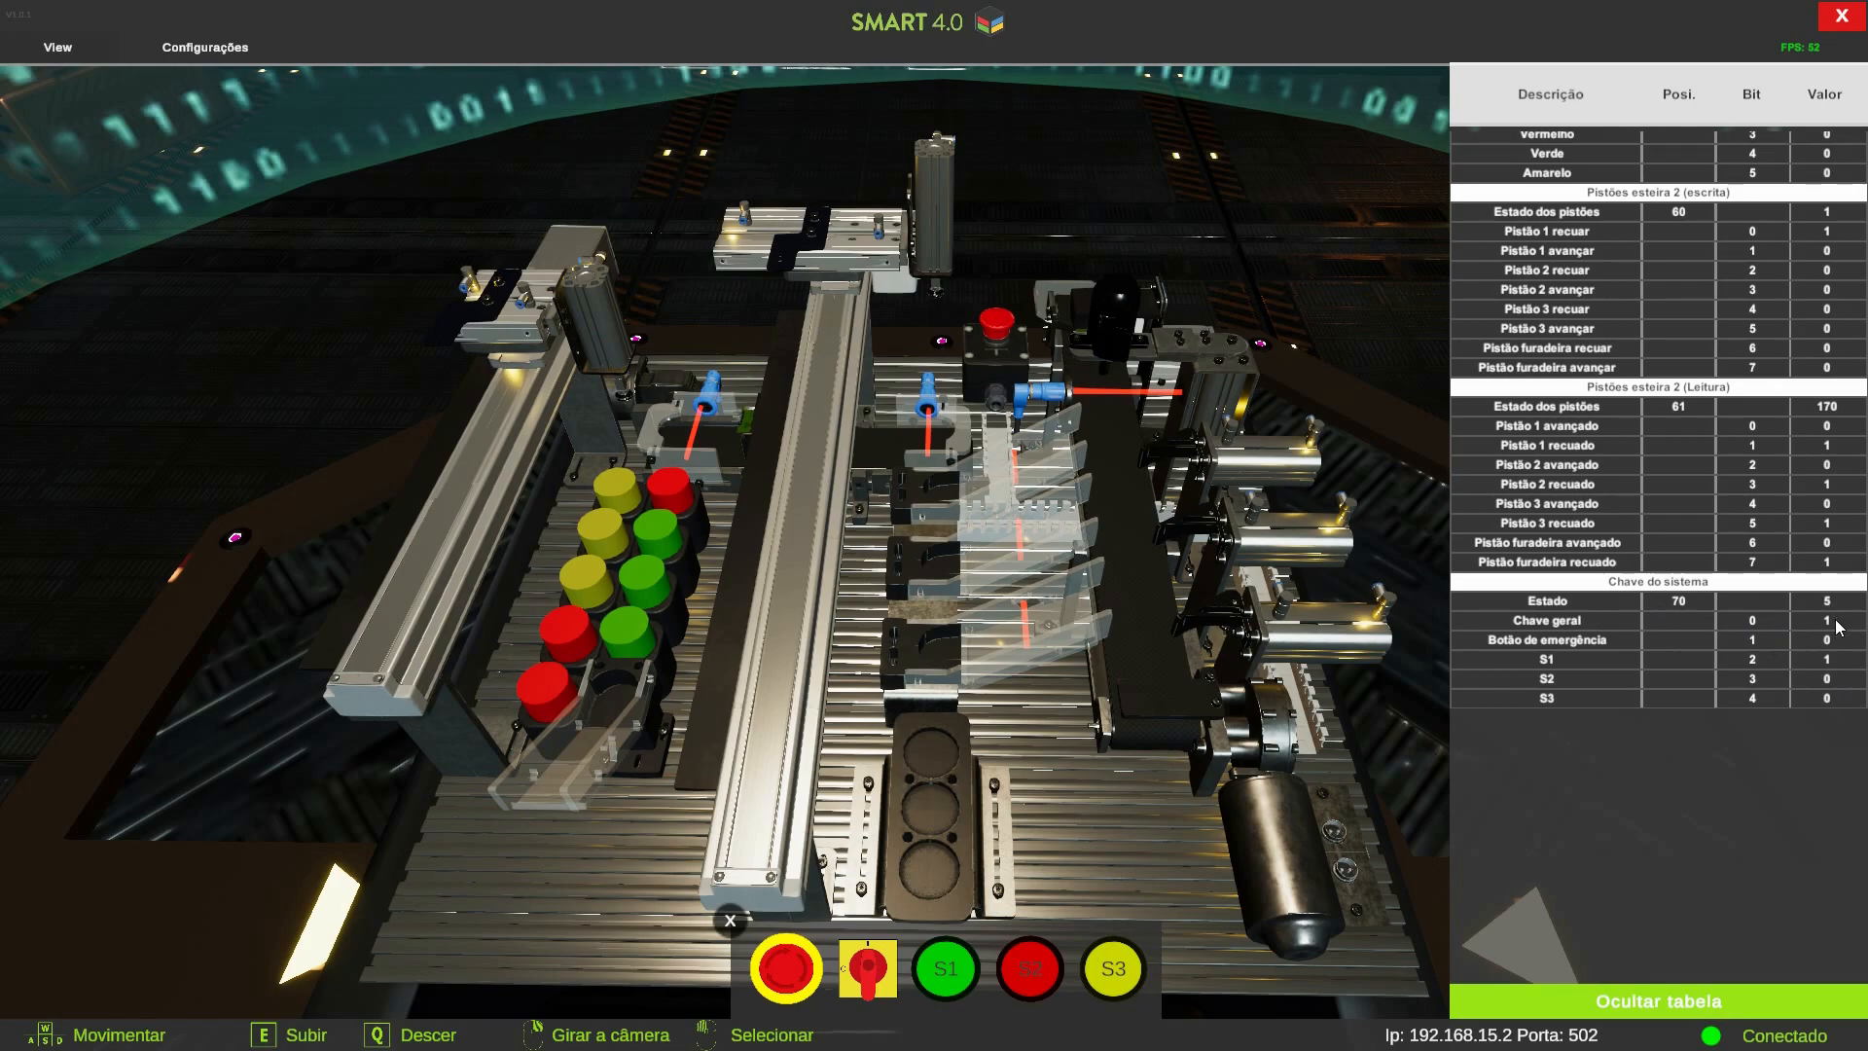
pyautogui.hotkey('alt', 'Tab')
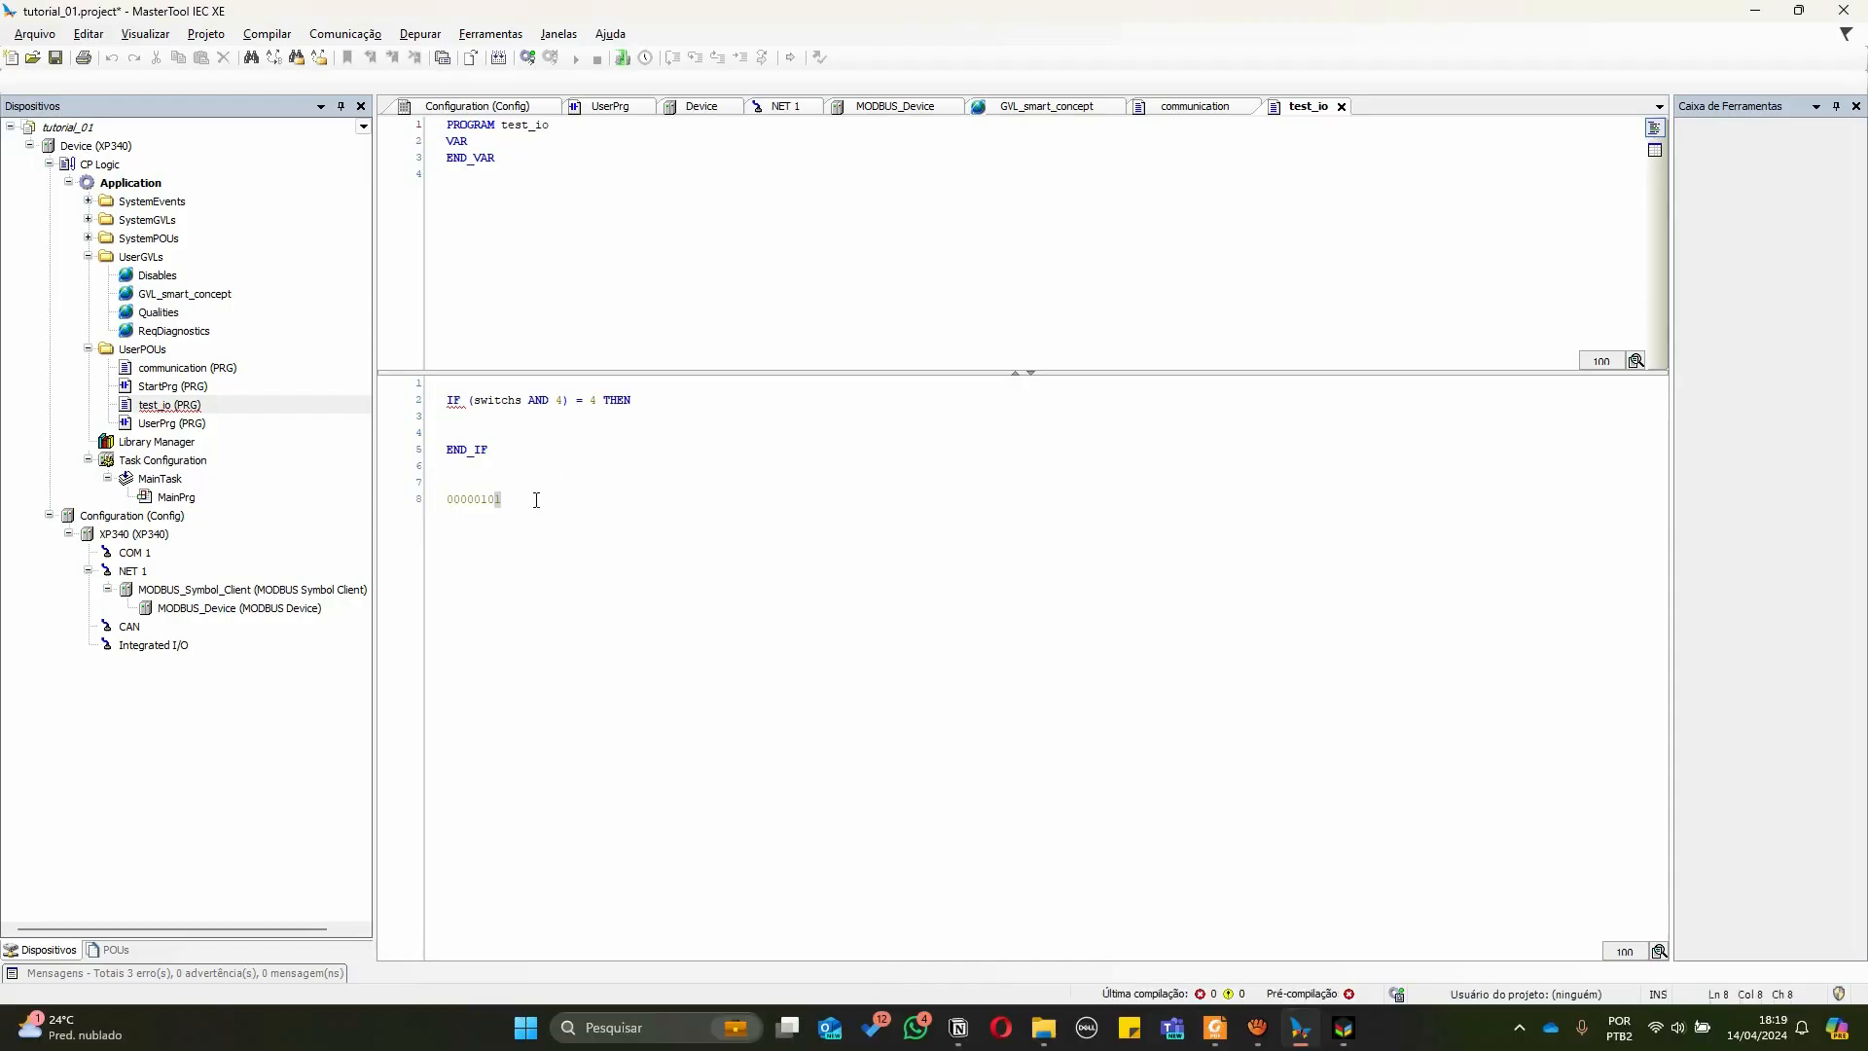
pyautogui.click(537, 500)
pyautogui.press('Left')
pyautogui.press('Left')
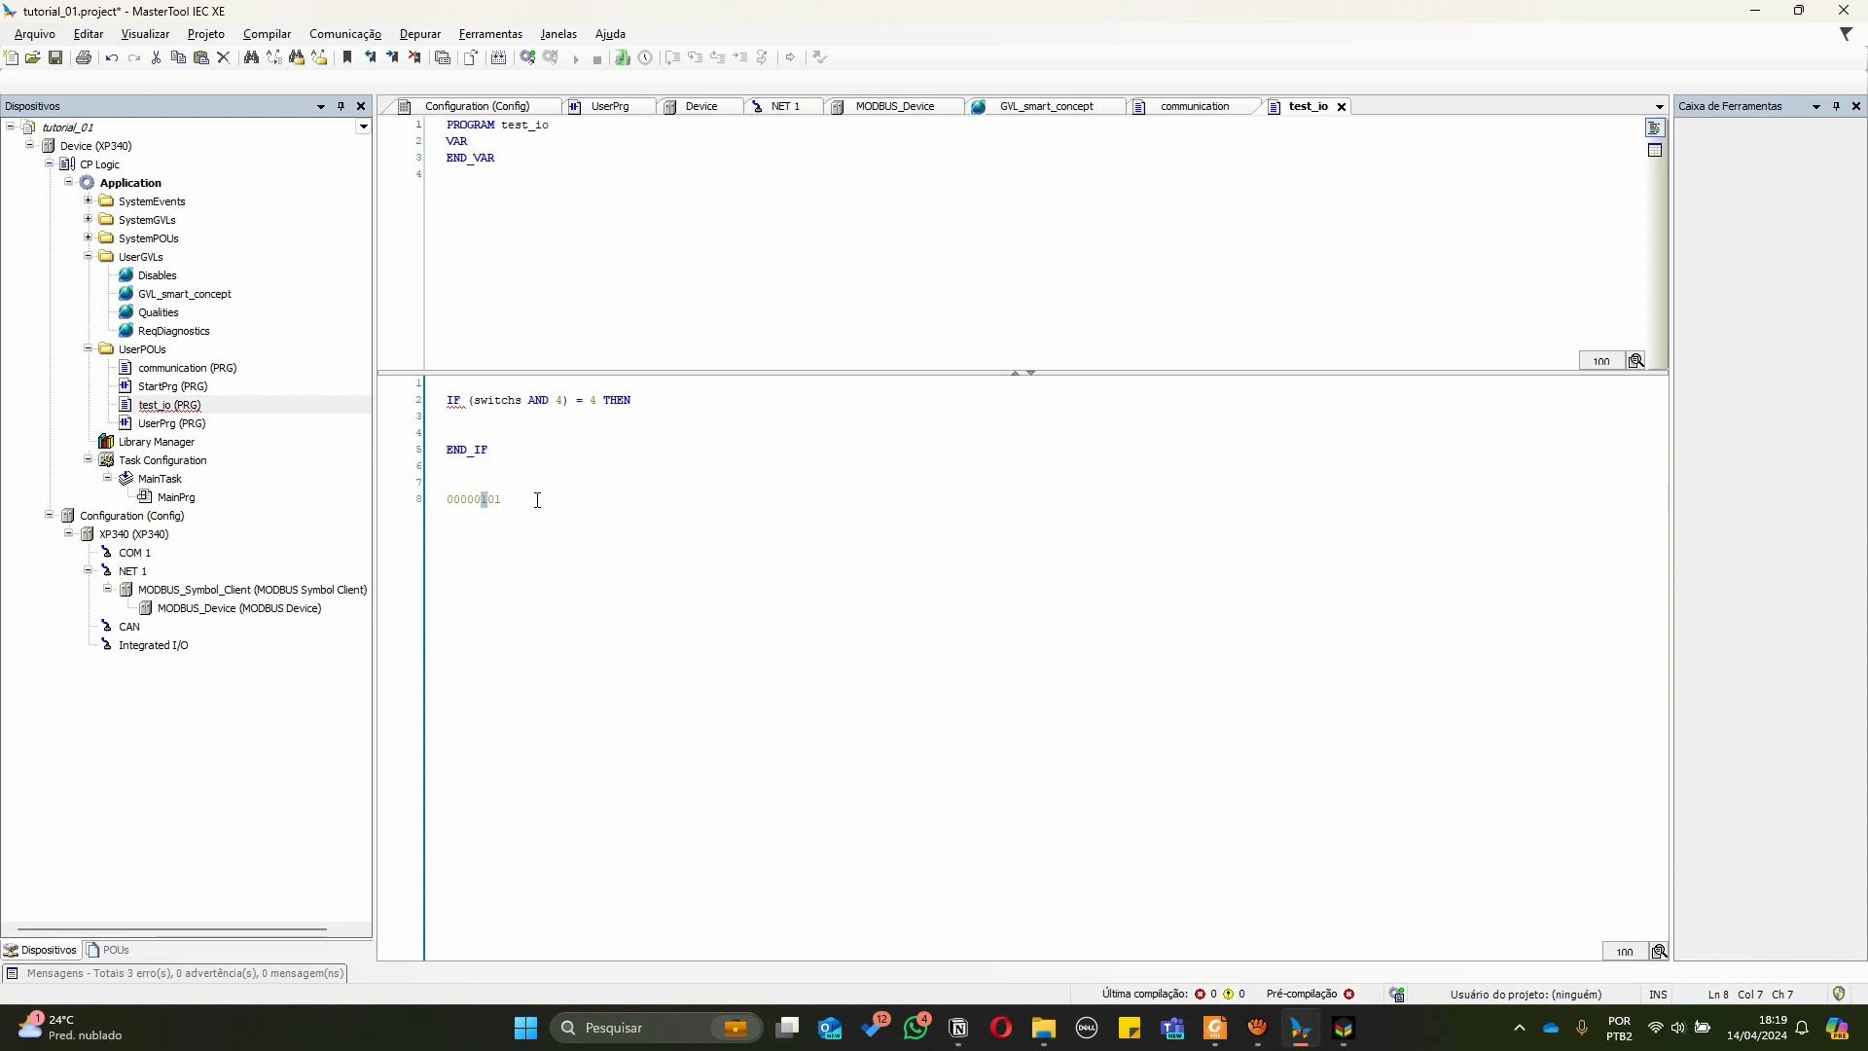
# Add scratch lines 00000100 AND (4) and 00000100 (4) to illustrate the bitmask
pyautogui.keyDown('ctrl'); pyautogui.scroll(9, 537, 500); pyautogui.keyUp('ctrl')
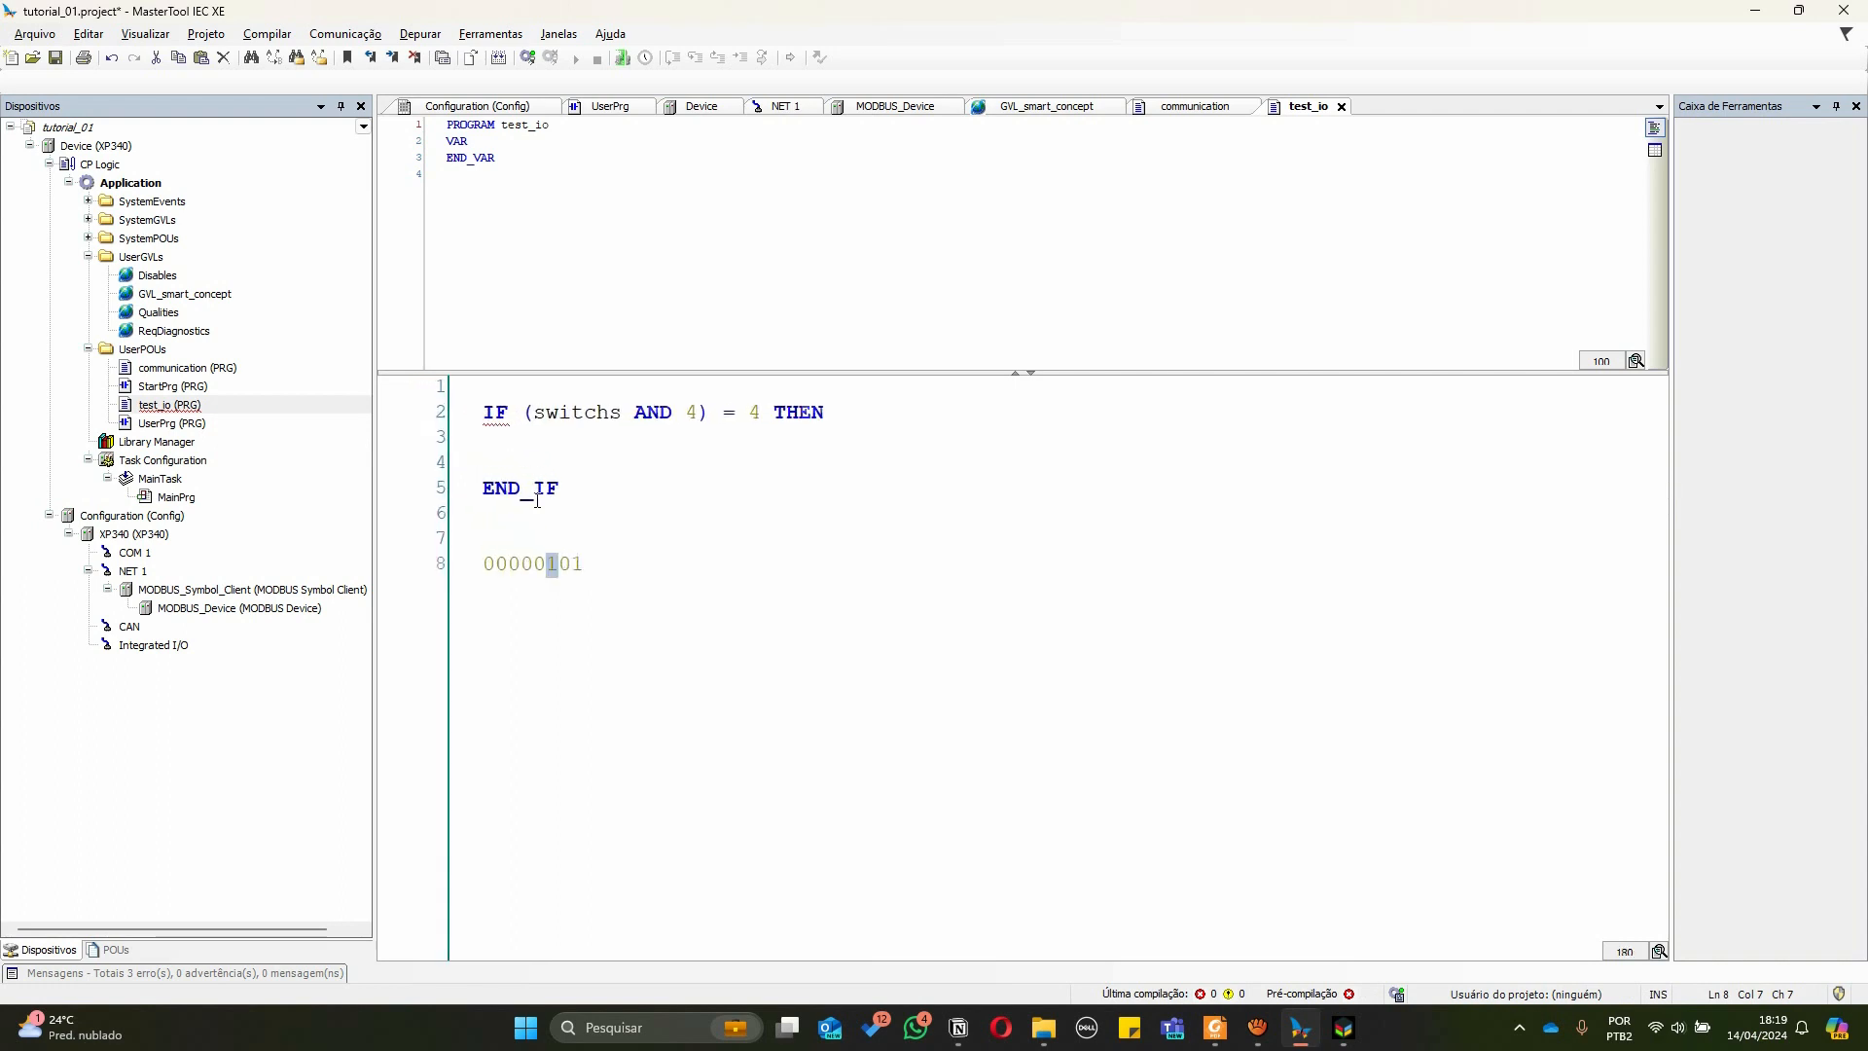
pyautogui.keyDown('ctrl'); pyautogui.scroll(1, 537, 500); pyautogui.keyUp('ctrl')
pyautogui.press('Left')
pyautogui.hotkey('shift', 'Right')
pyautogui.press('Right')
pyautogui.press('Right')
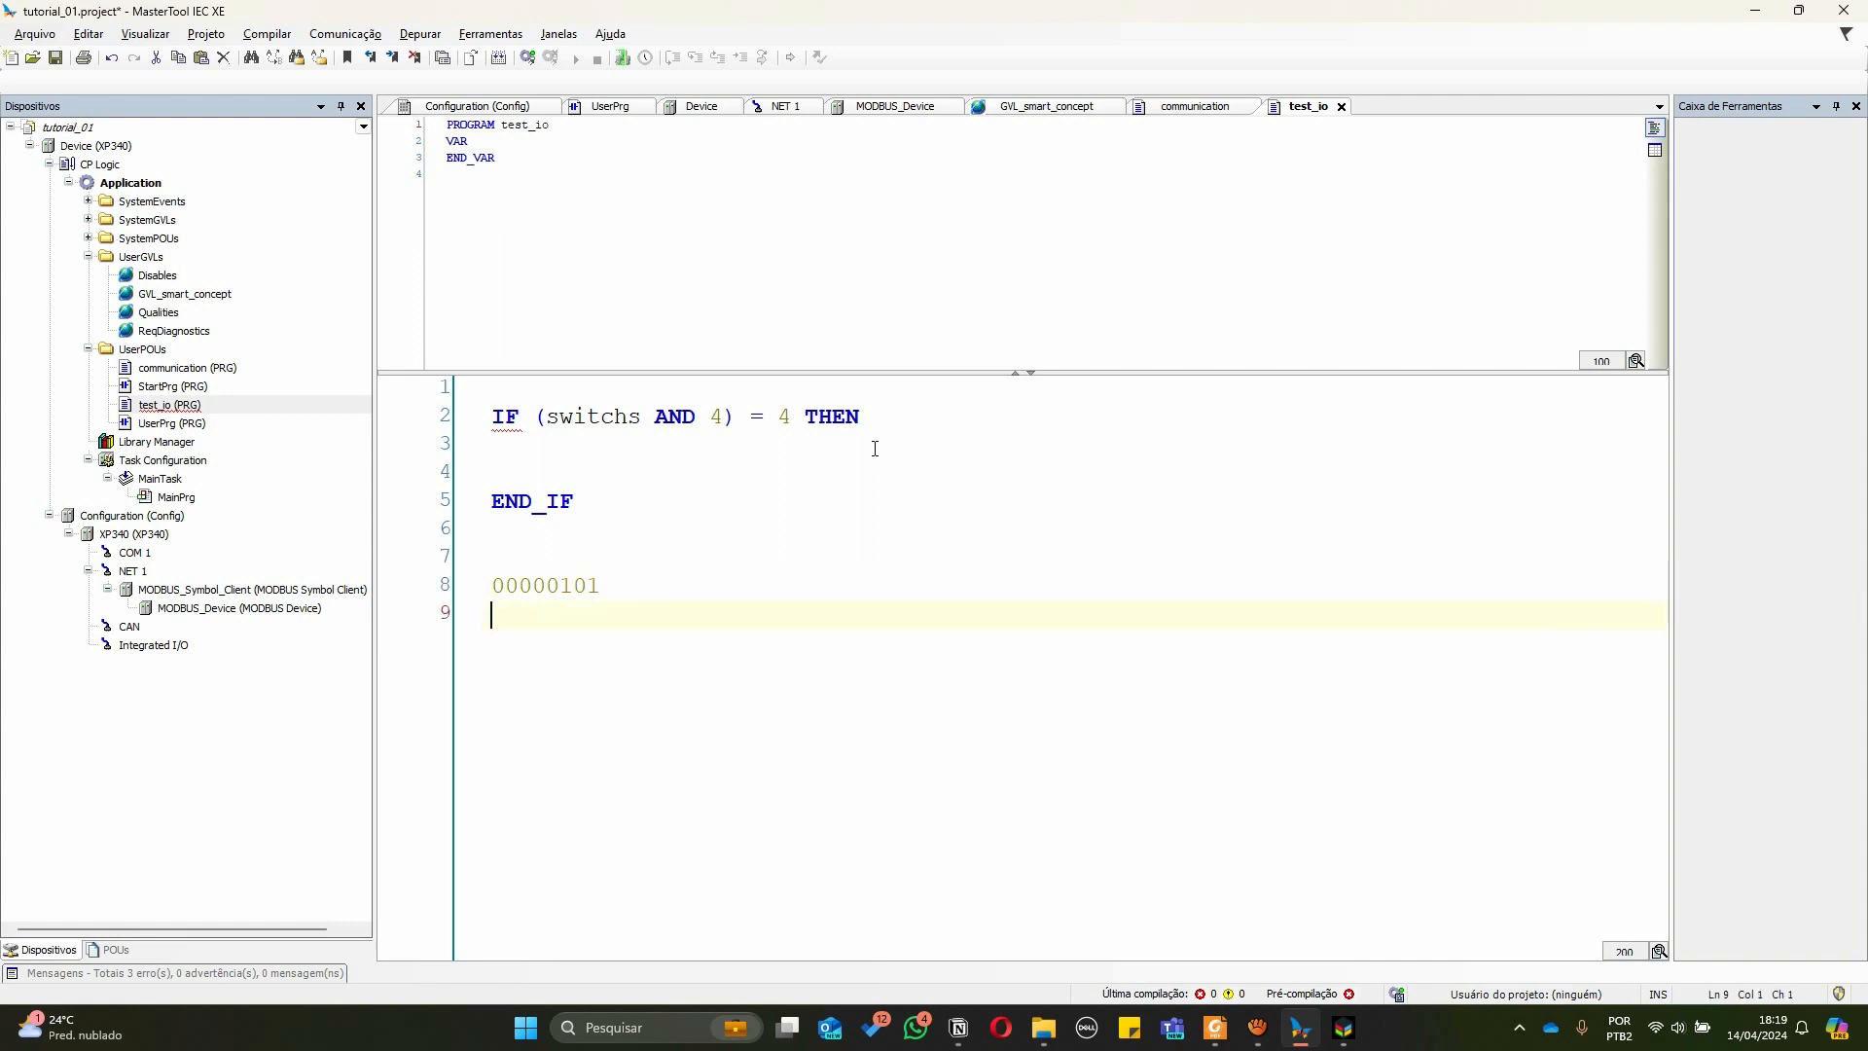
pyautogui.write('00000100 AND')
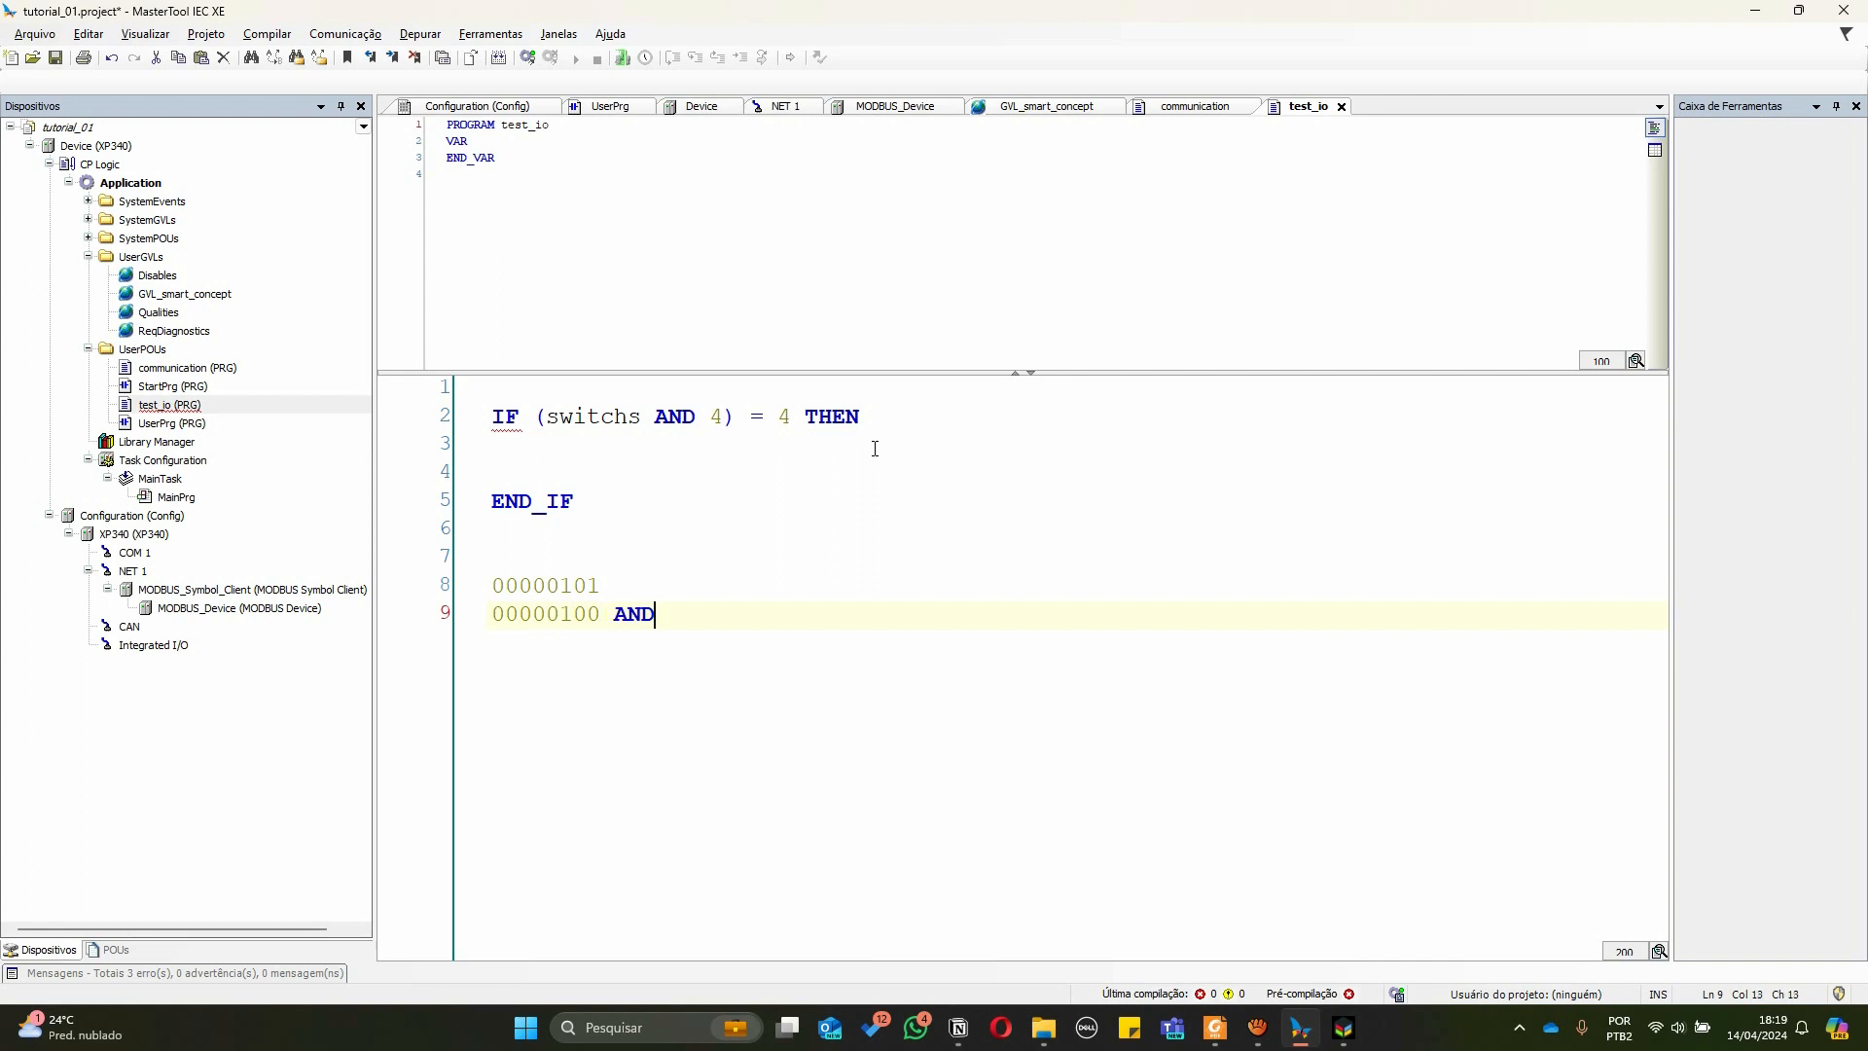
pyautogui.press('Return')
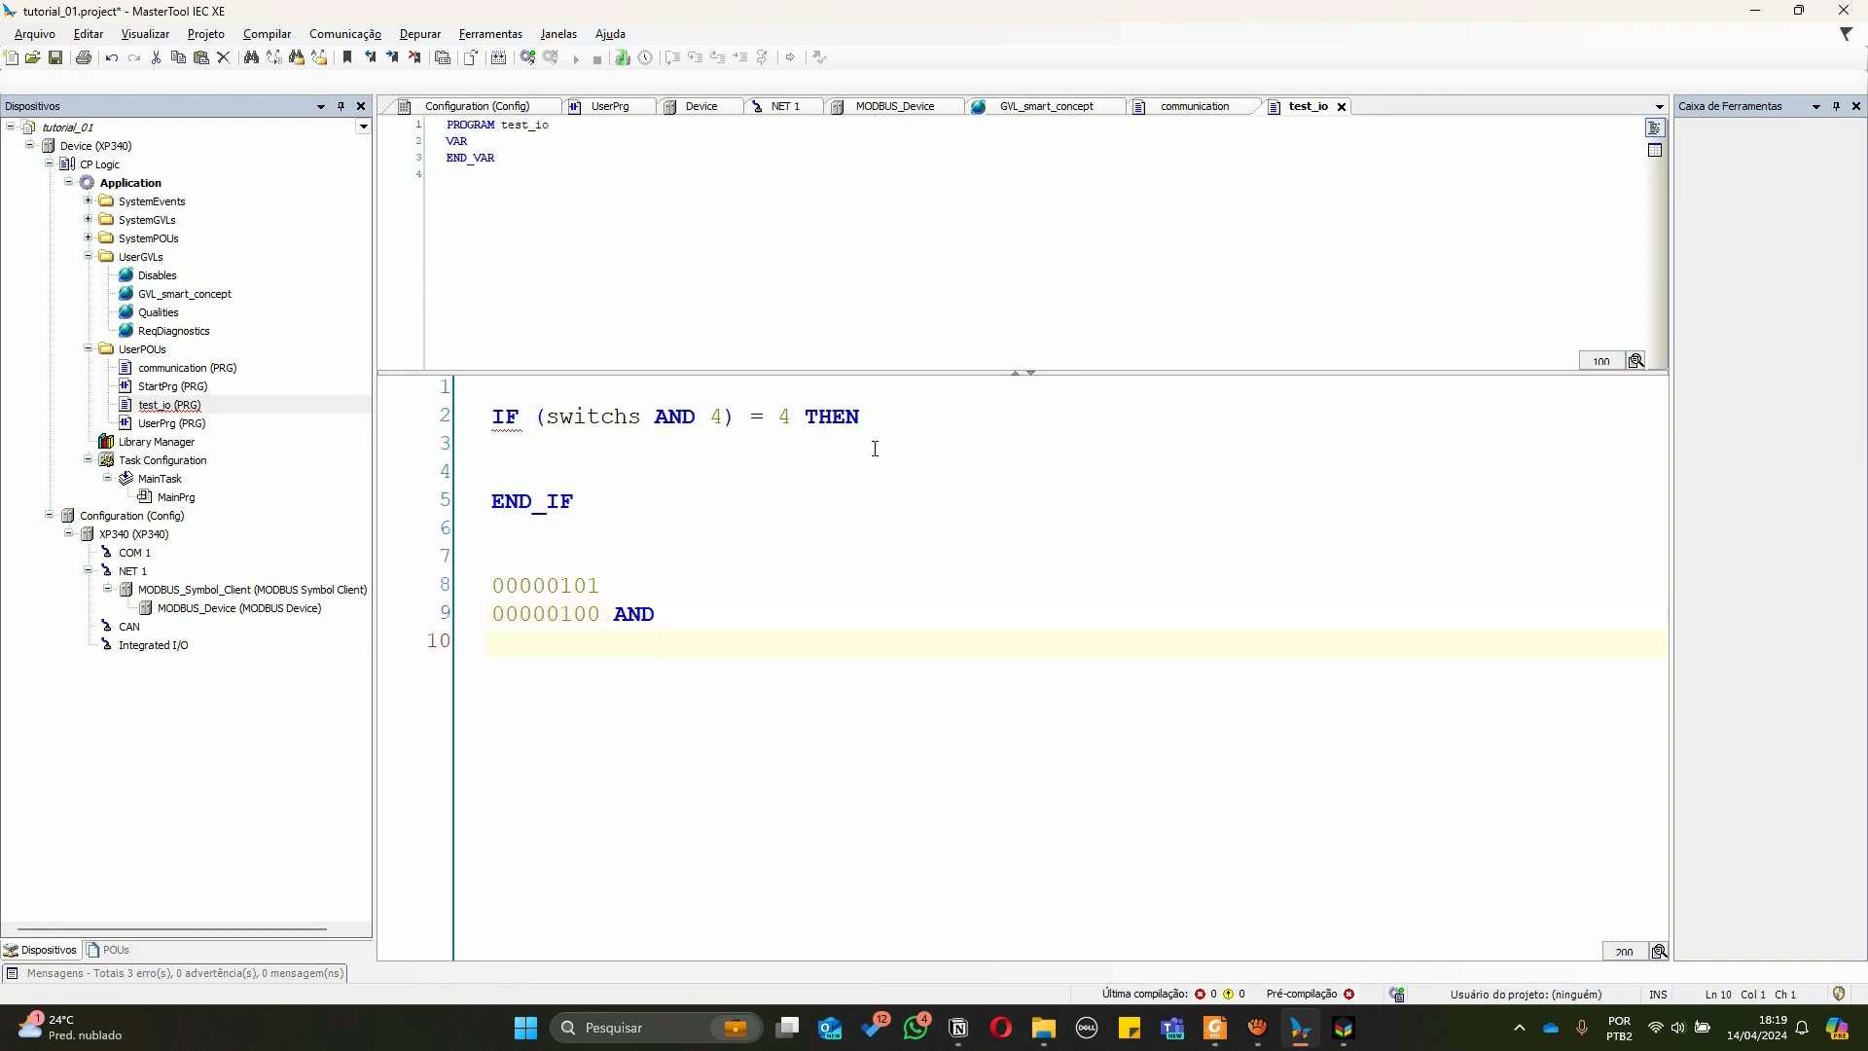
pyautogui.write('00000')
pyautogui.write(' 00')
pyautogui.press('Left')
pyautogui.press('Left')
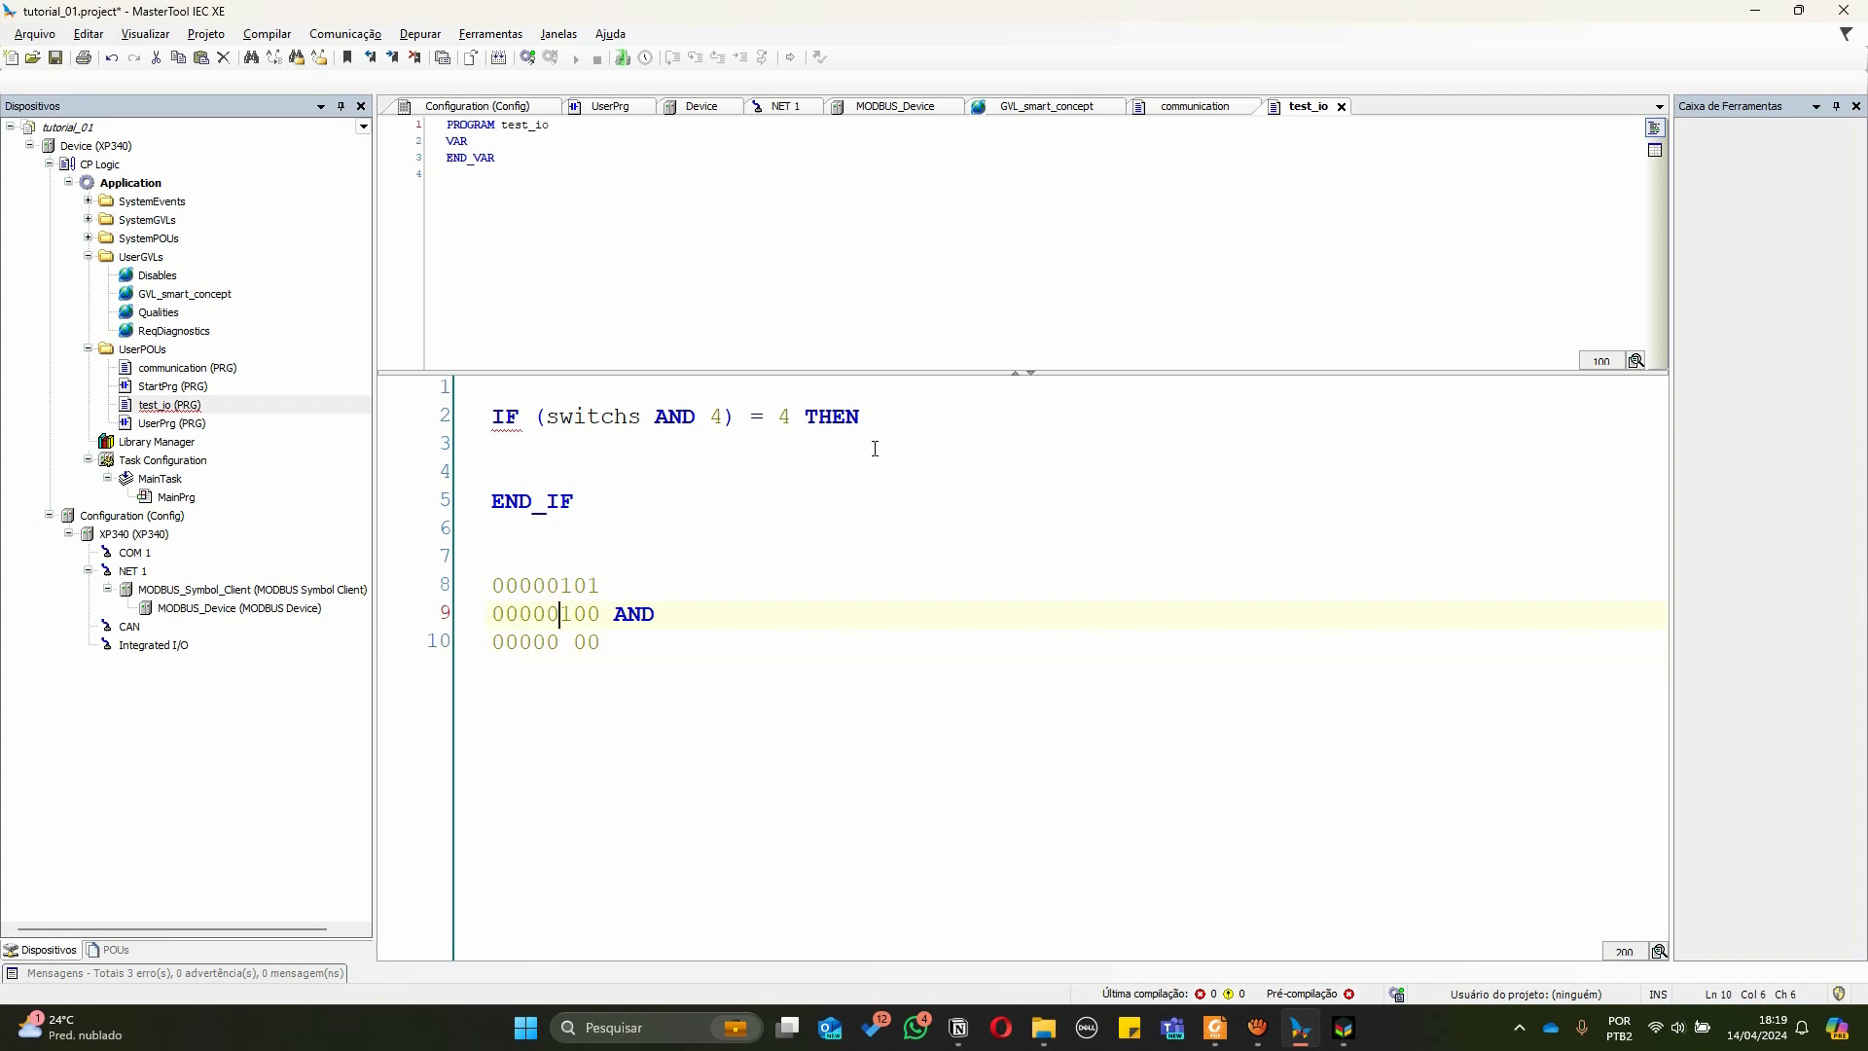
pyautogui.hotkey('shift', 'Right')
pyautogui.write('1')
pyautogui.press('Right')
pyautogui.press('Right')
pyautogui.press('Up')
pyautogui.press('End')
pyautogui.write('(4)')
pyautogui.press('Down')
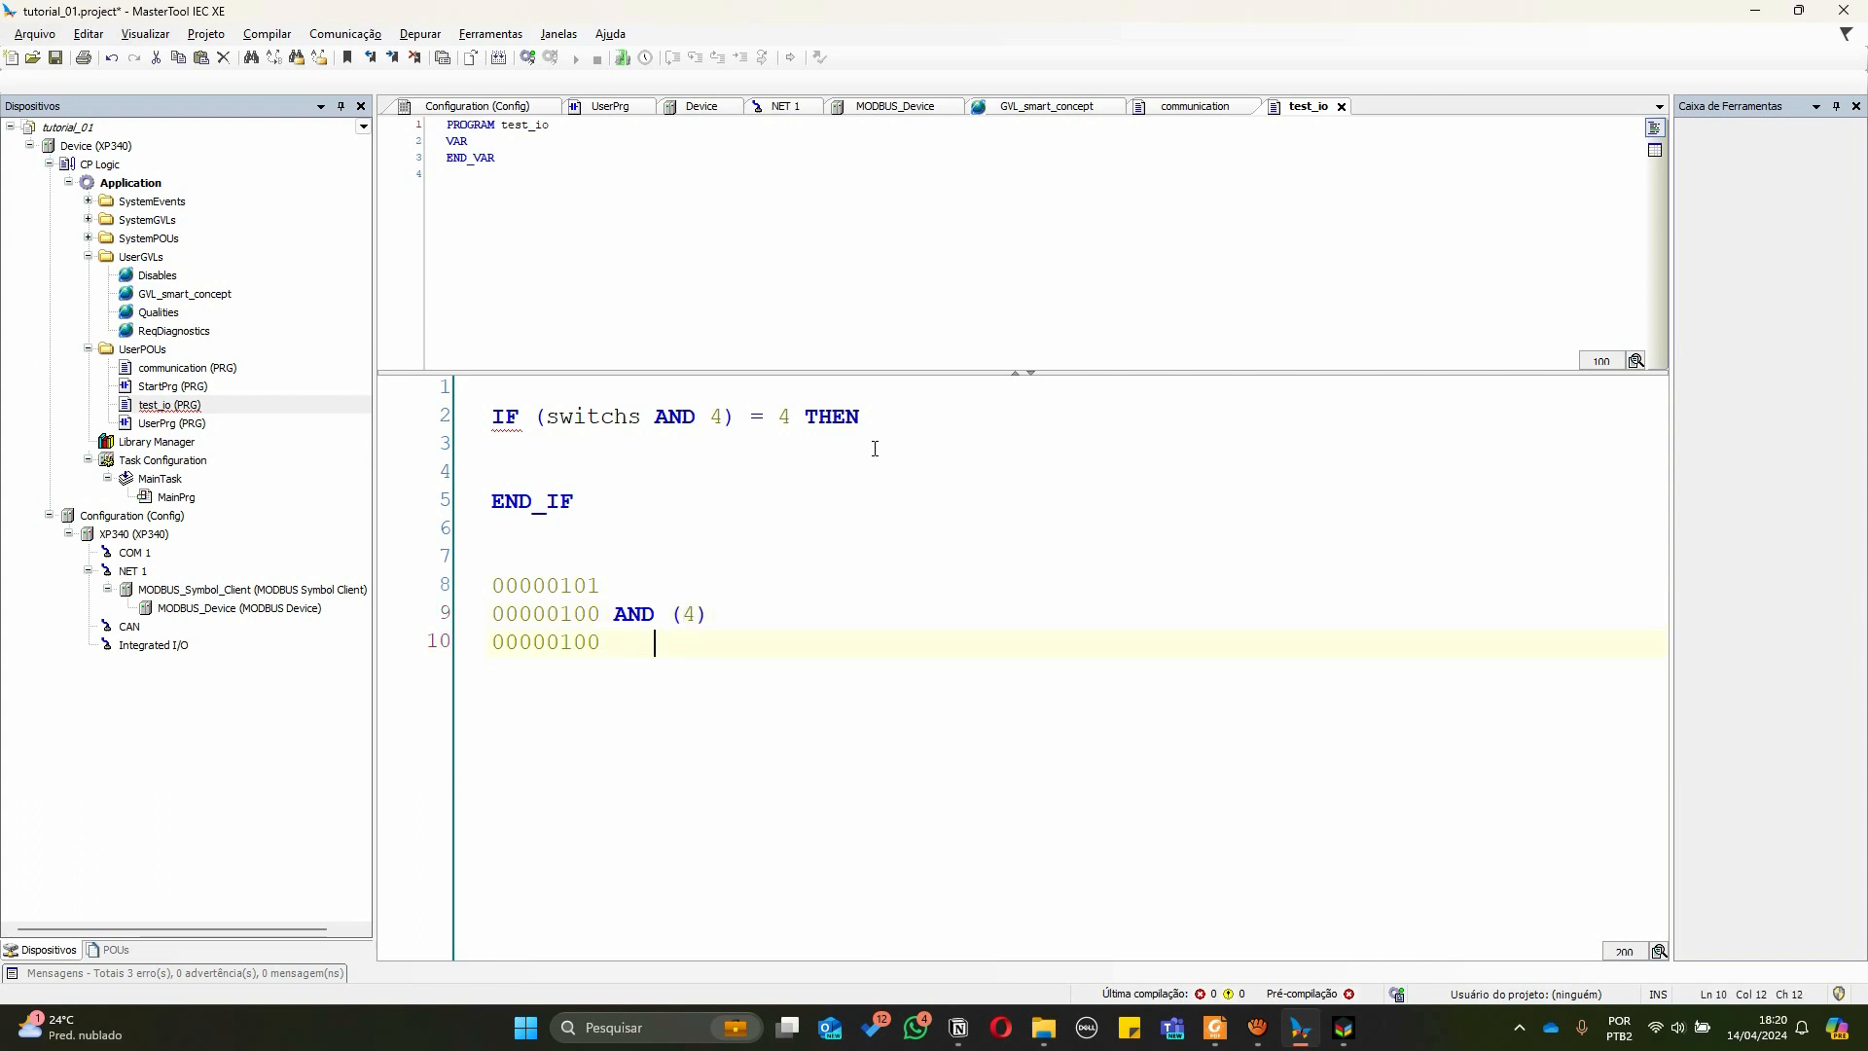
pyautogui.write('(4)')
# Edit the scratch note digits and then delete all the binary note lines
pyautogui.click(563, 615)
pyautogui.click(563, 586)
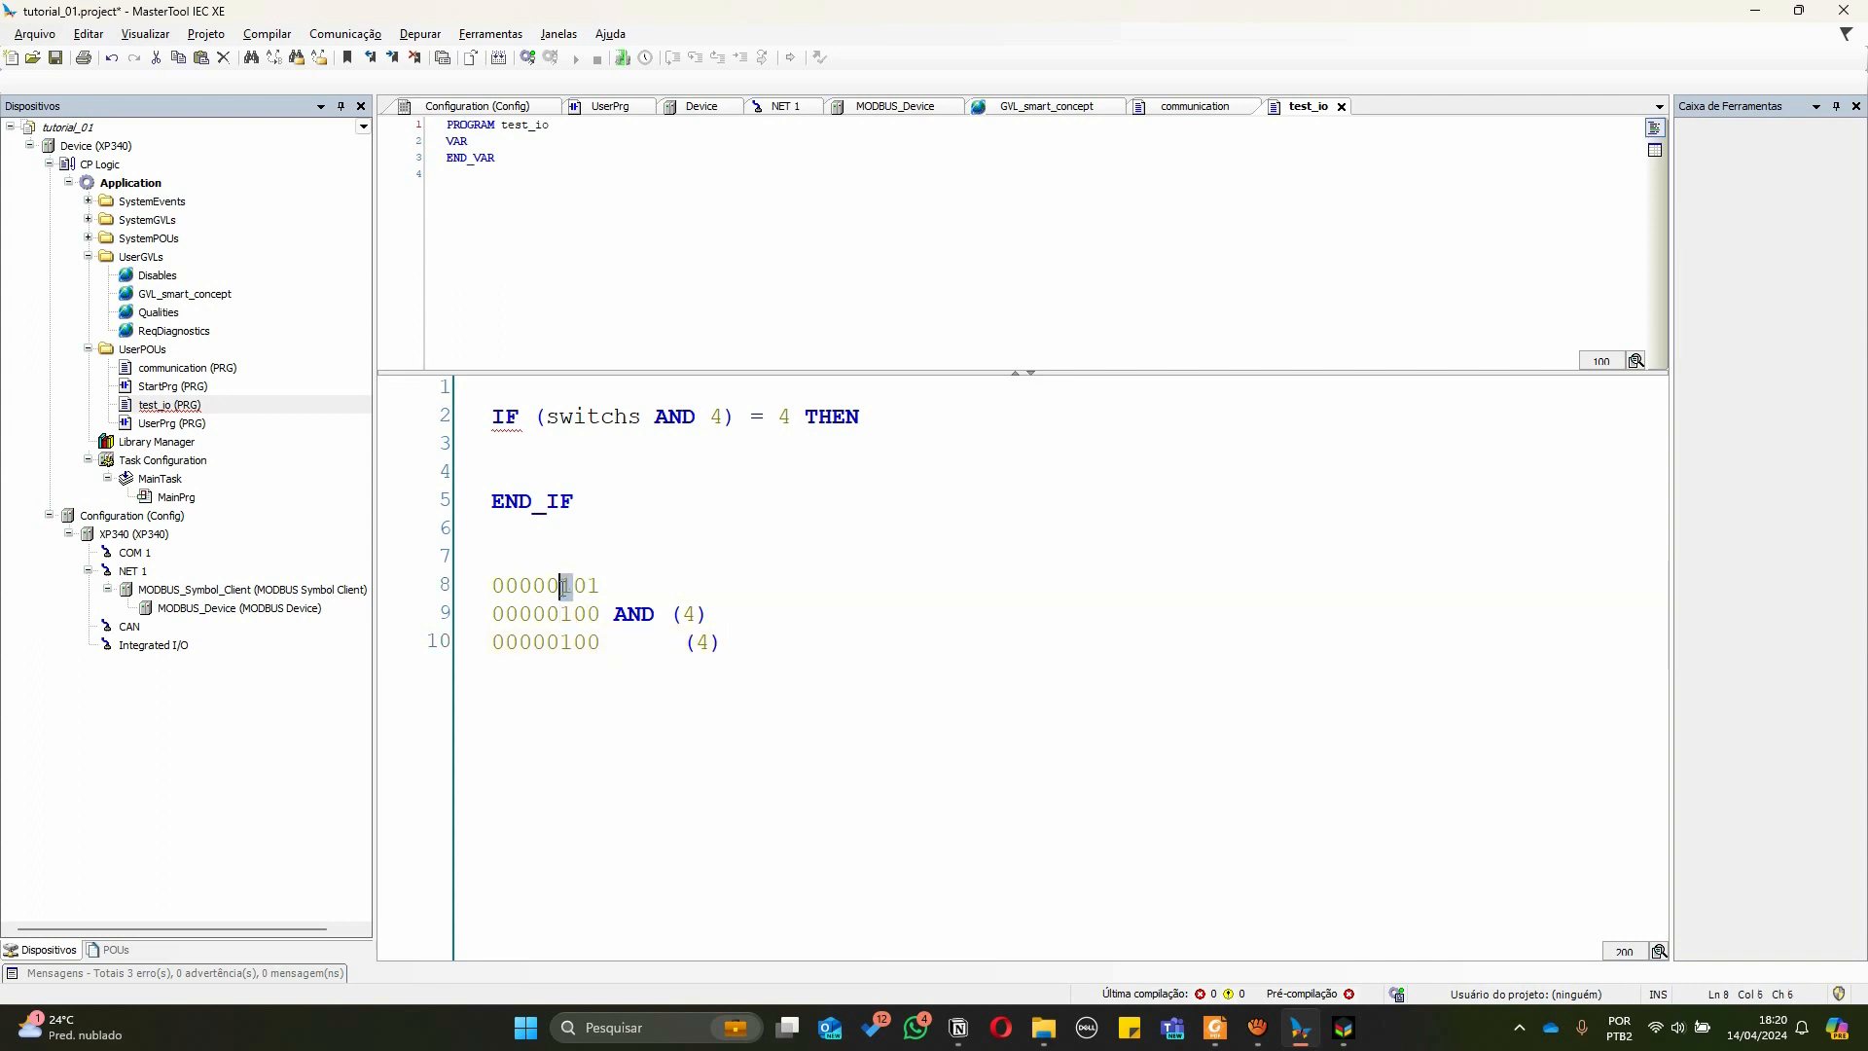
pyautogui.click(563, 615)
pyautogui.moveTo(573, 586); pyautogui.dragTo(562, 645)
pyautogui.write('00')
pyautogui.moveTo(711, 642); pyautogui.dragTo(693, 644)
pyautogui.write('0')
pyautogui.click(750, 665)
pyautogui.moveTo(834, 651); pyautogui.dragTo(460, 584)
pyautogui.press('BackSpace')
pyautogui.press('BackSpace')
pyautogui.press('BackSpace')
# Inside the IF block, assign cylinders := 32; with the comment // S1
pyautogui.click(588, 449)
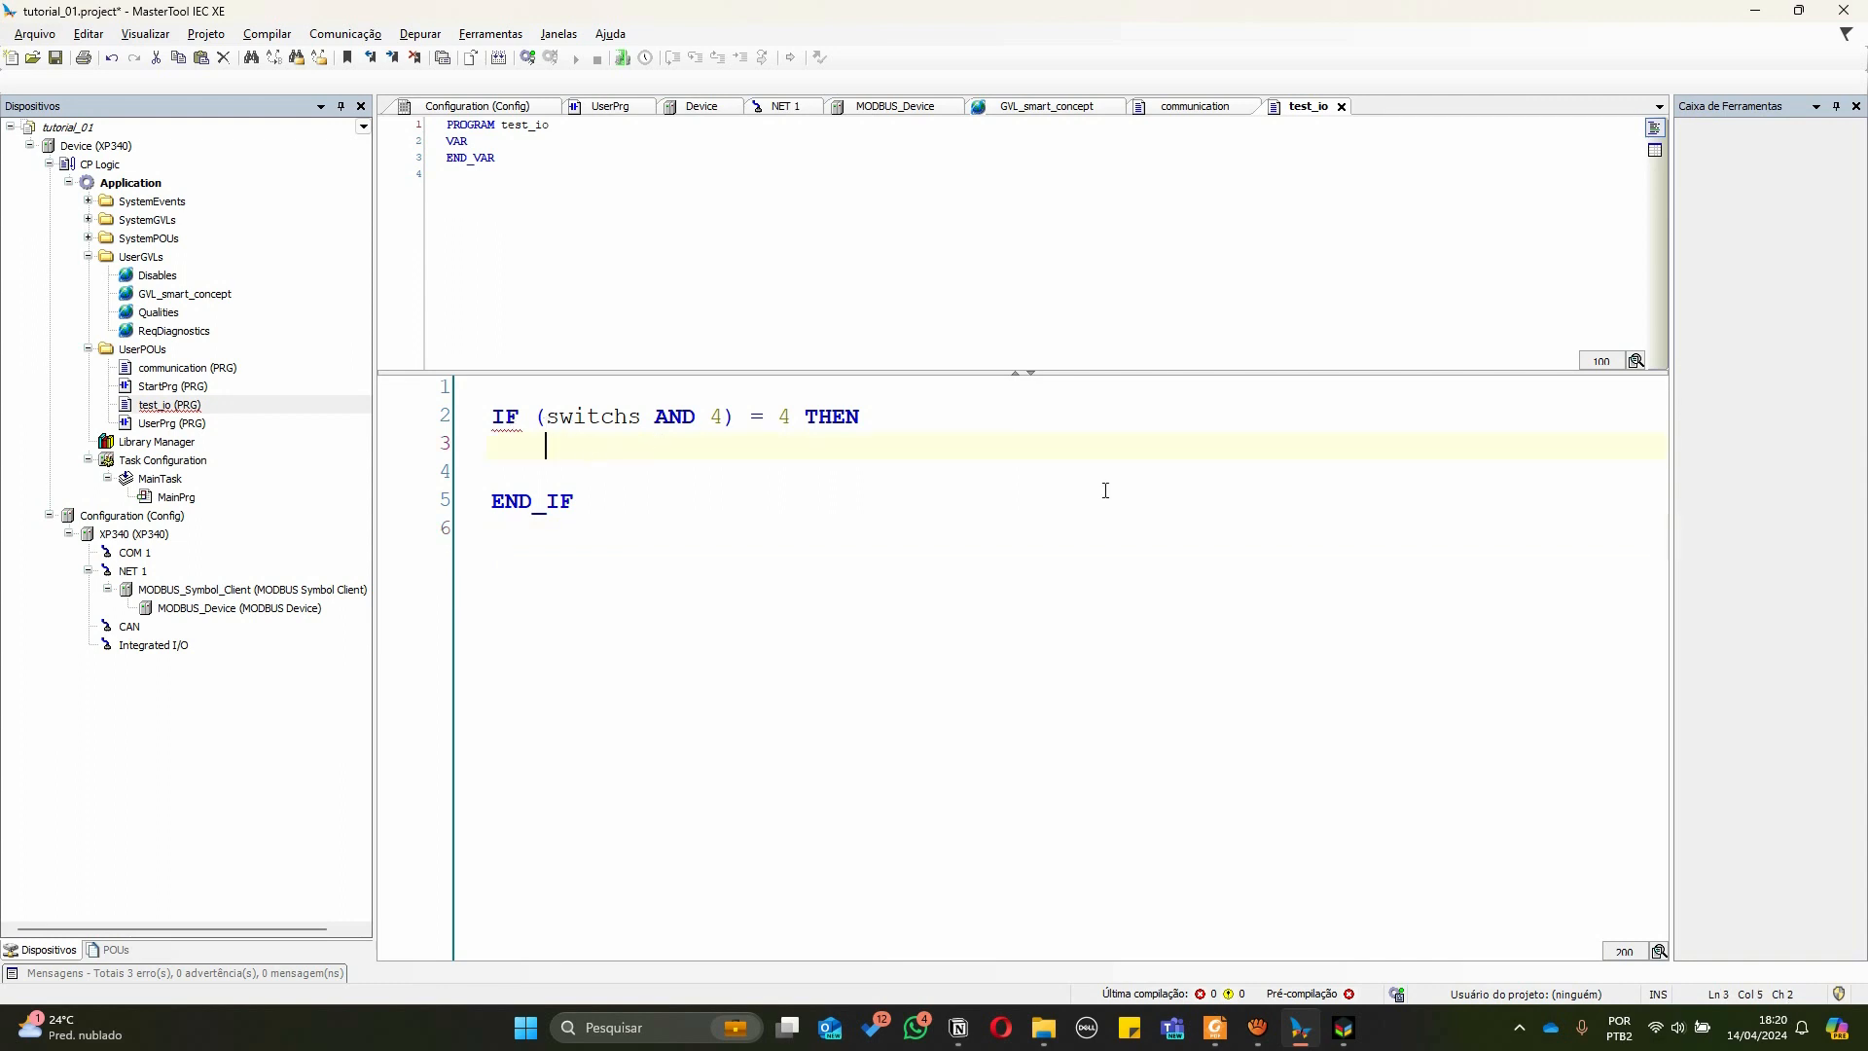
pyautogui.press('Up')
pyautogui.press('Right')
pyautogui.press('Right')
pyautogui.press('Right')
pyautogui.press('Right')
pyautogui.press('Right')
pyautogui.press('Right')
pyautogui.press('Right')
pyautogui.press('Right')
pyautogui.press('Right')
pyautogui.press('Right')
pyautogui.press('Right')
pyautogui.press('Right')
pyautogui.press('Right')
pyautogui.press('Right')
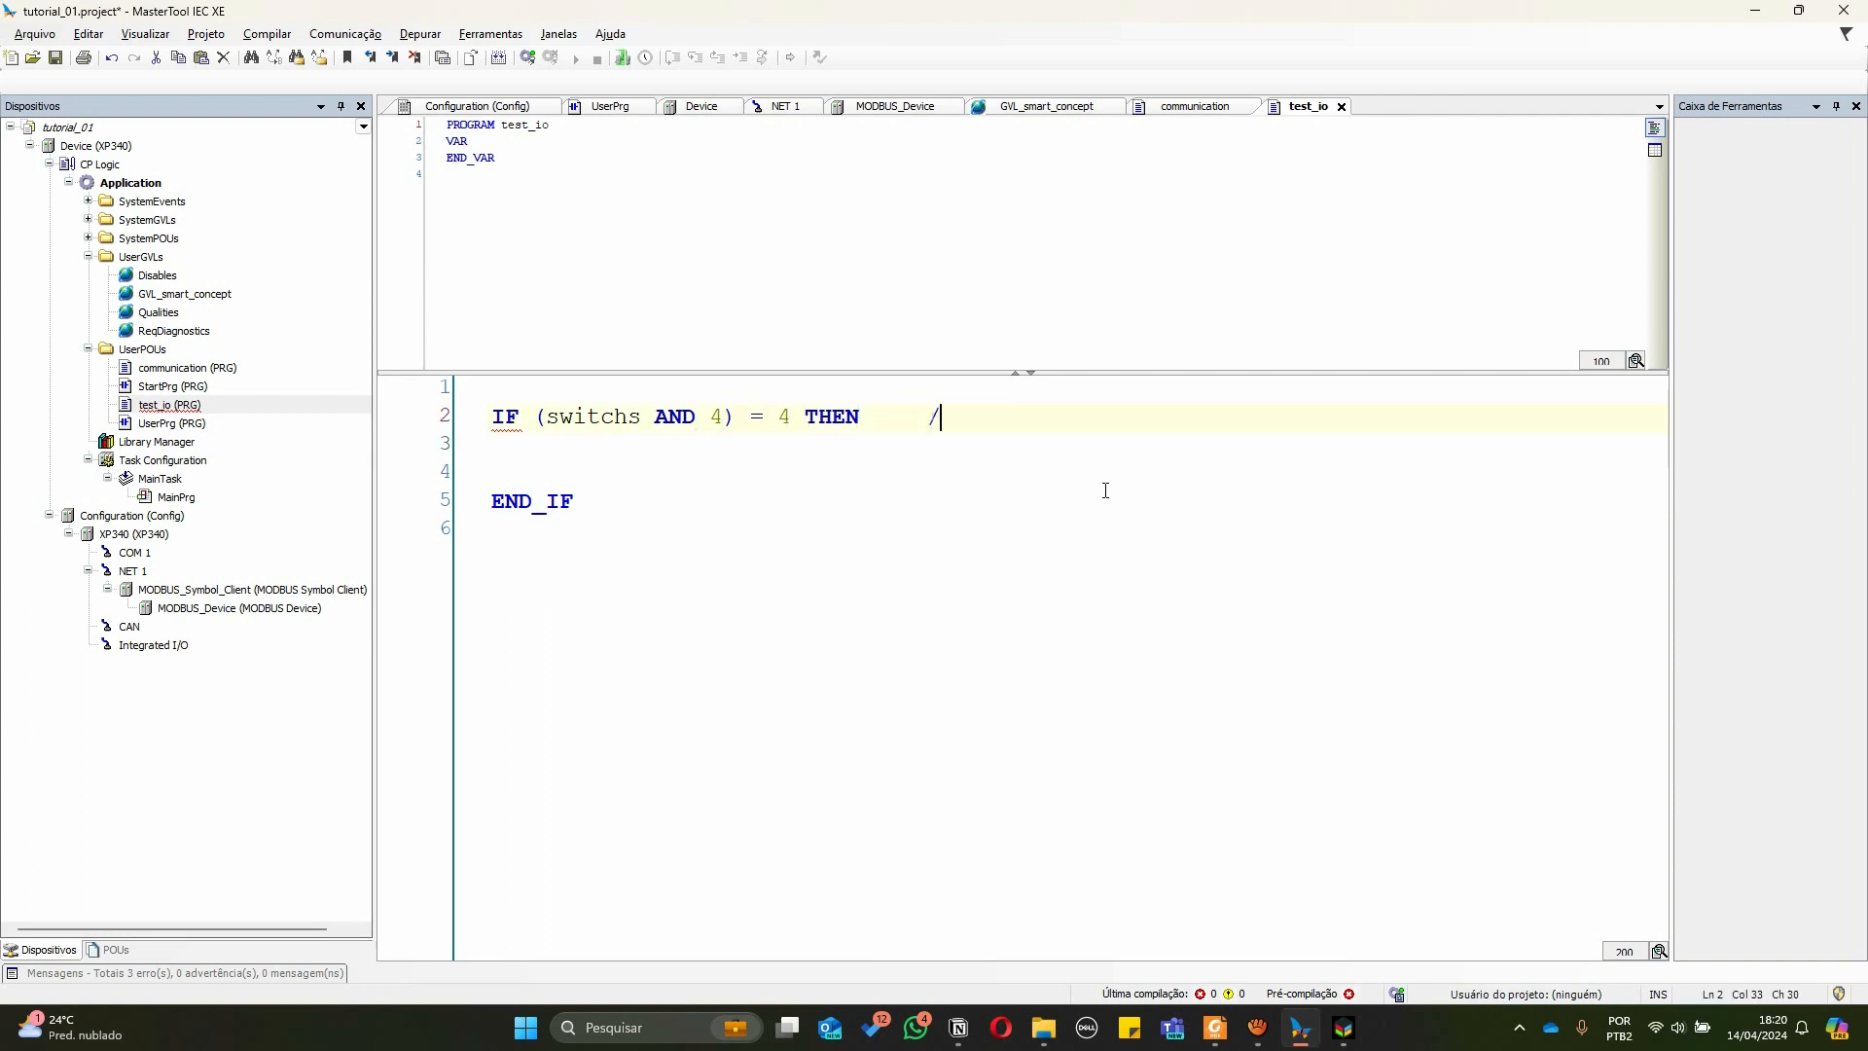
pyautogui.press('Down')
pyautogui.press('Down')
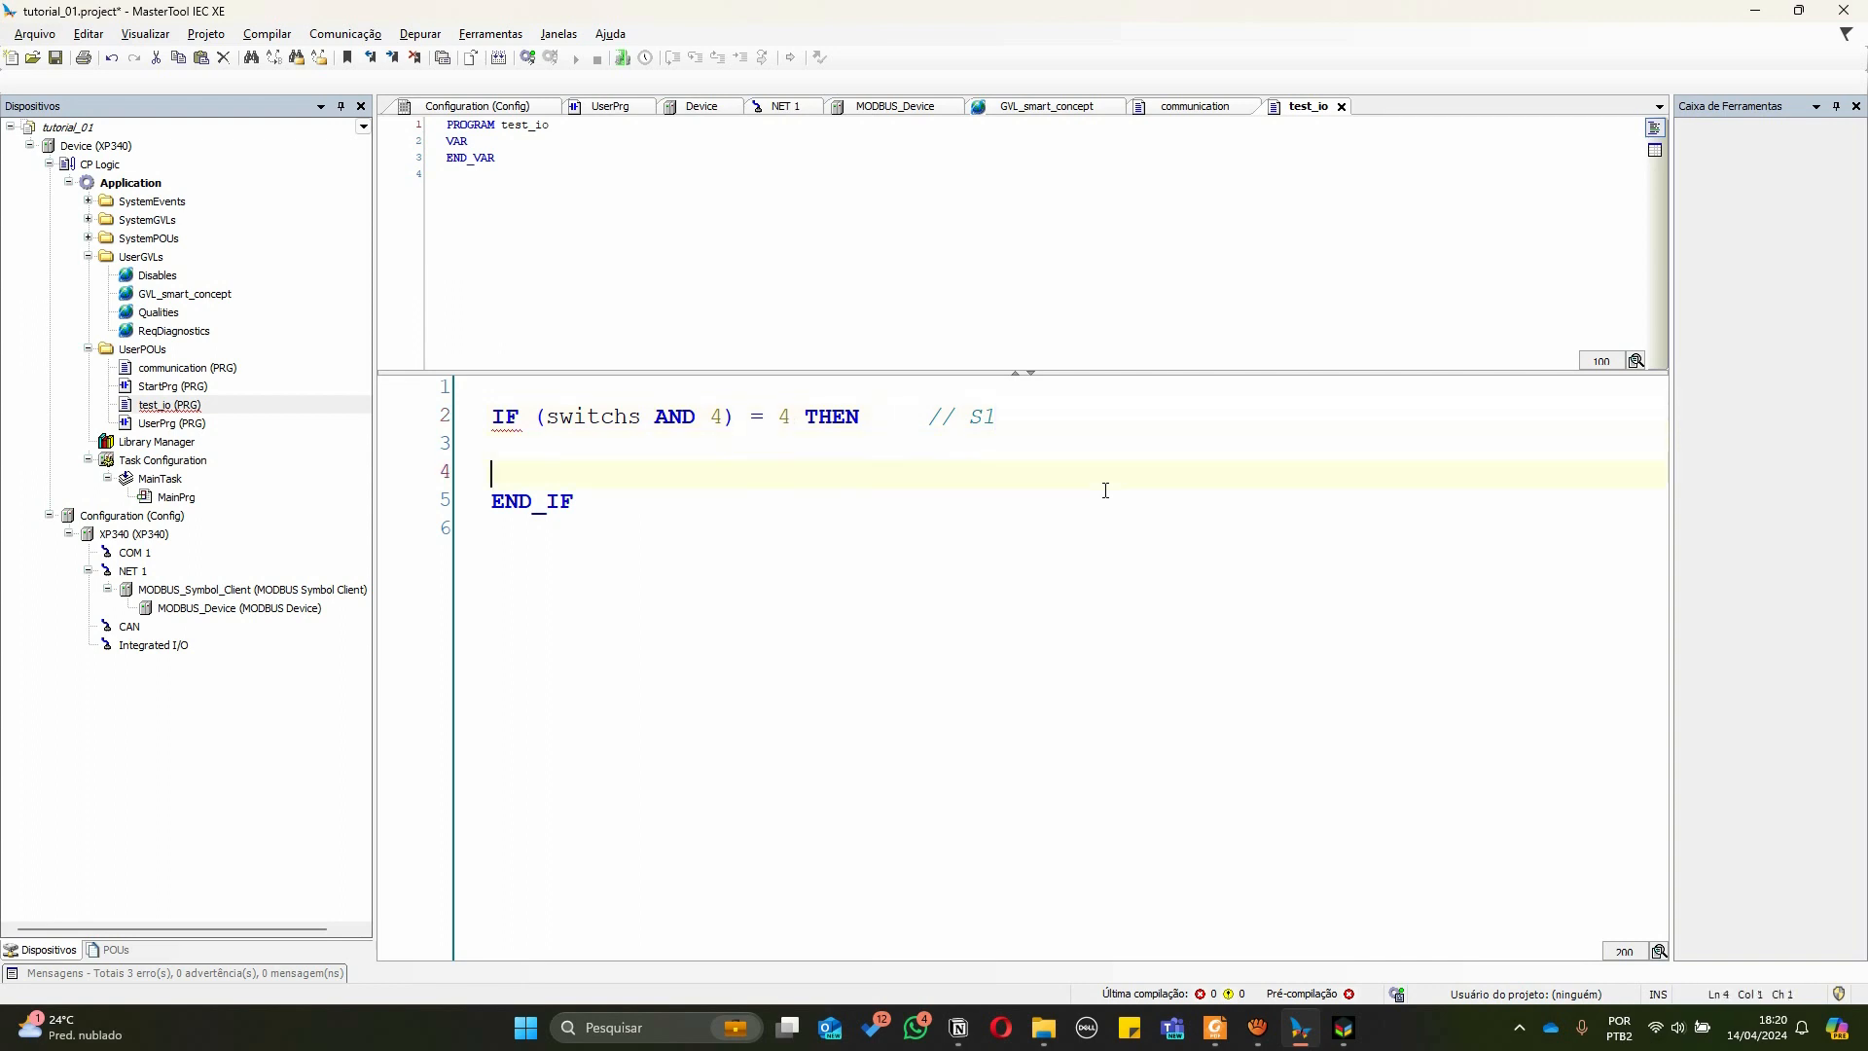
pyautogui.write('linders')
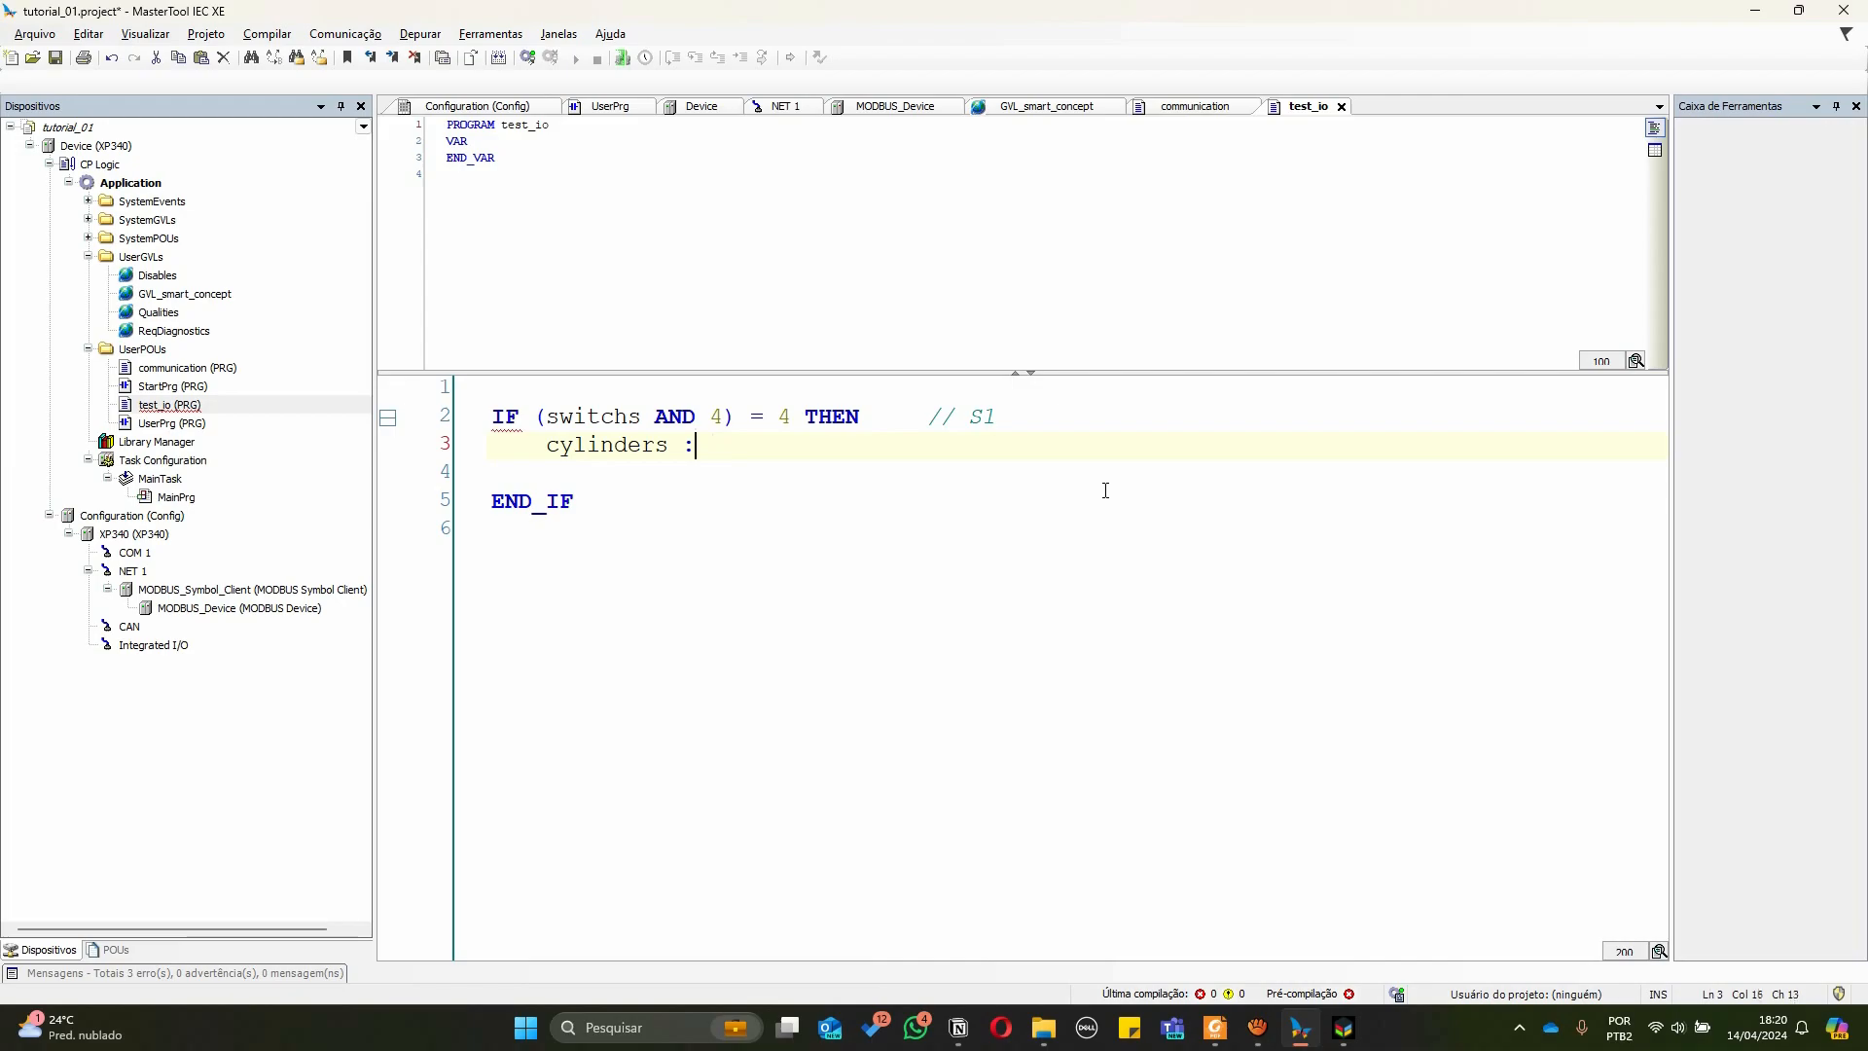
pyautogui.hotkey('alt', 'Tab')
pyautogui.press('BackSpace')
pyautogui.write(';')
pyautogui.press('BackSpace')
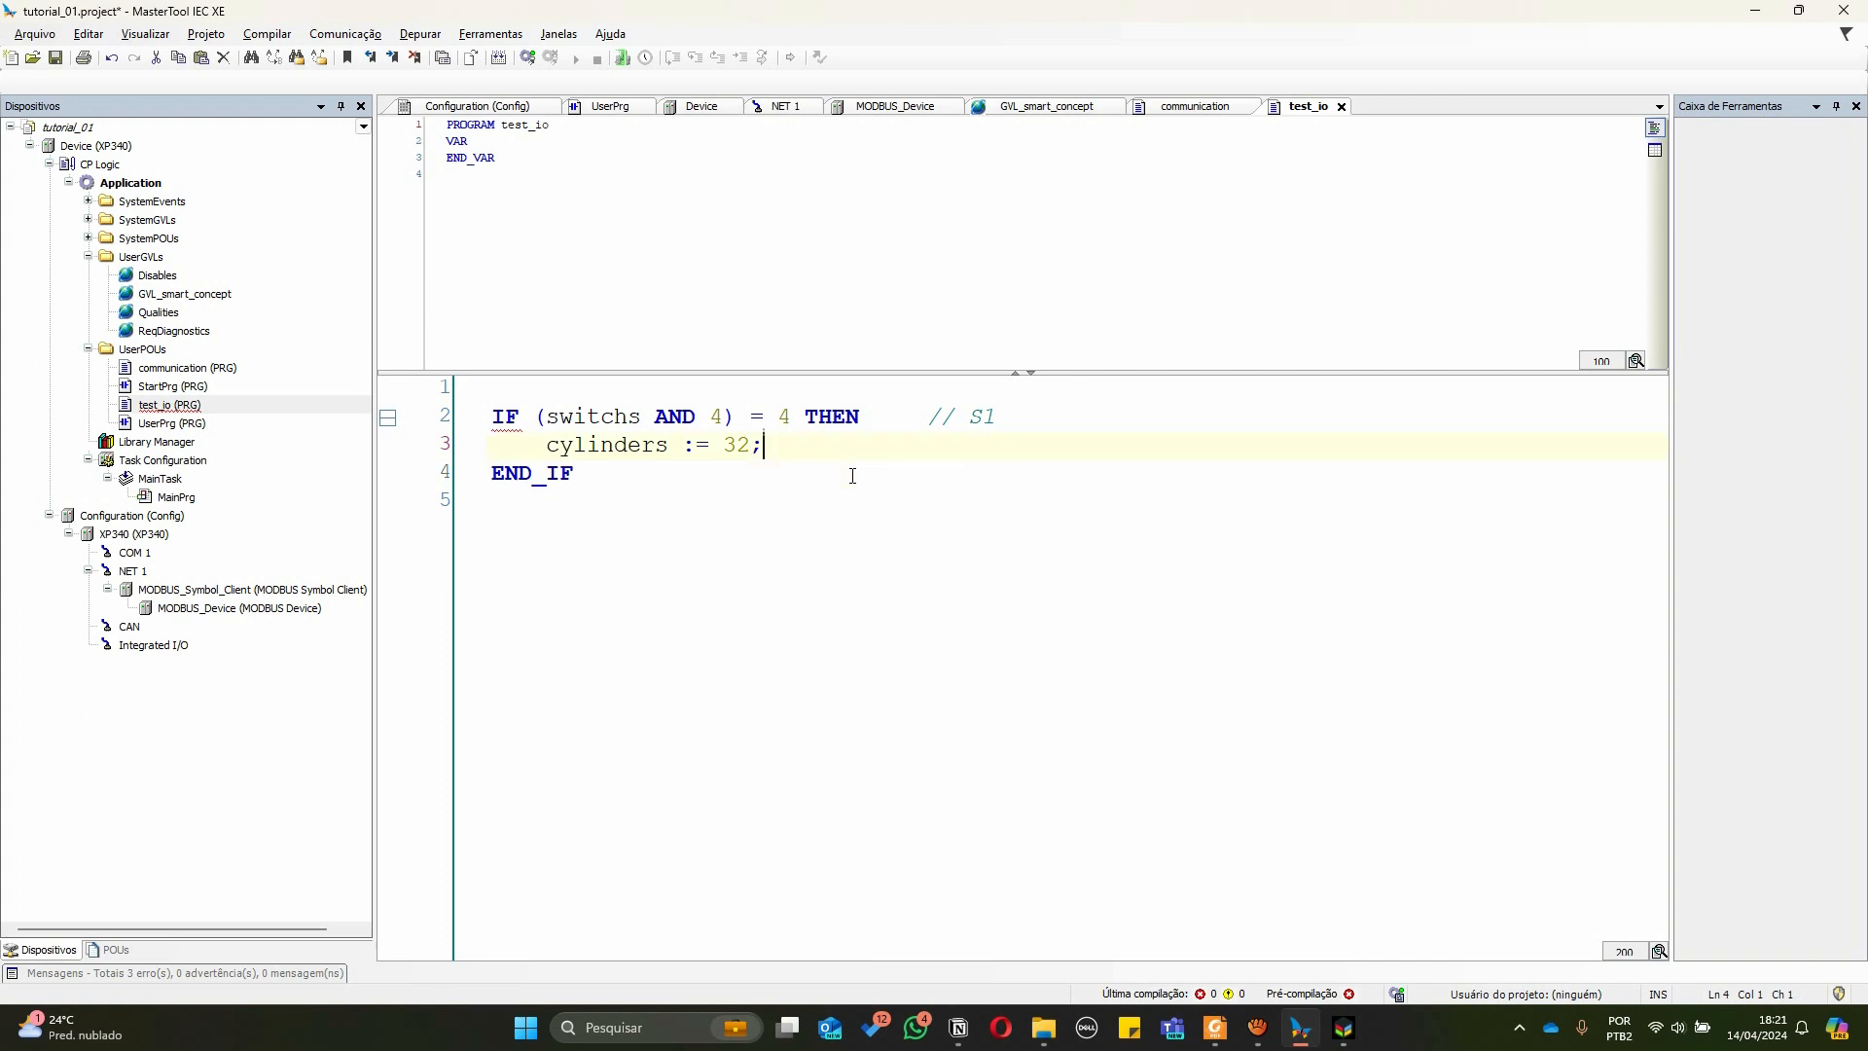
# Duplicate the whole IF block below the first one
pyautogui.press('Return')
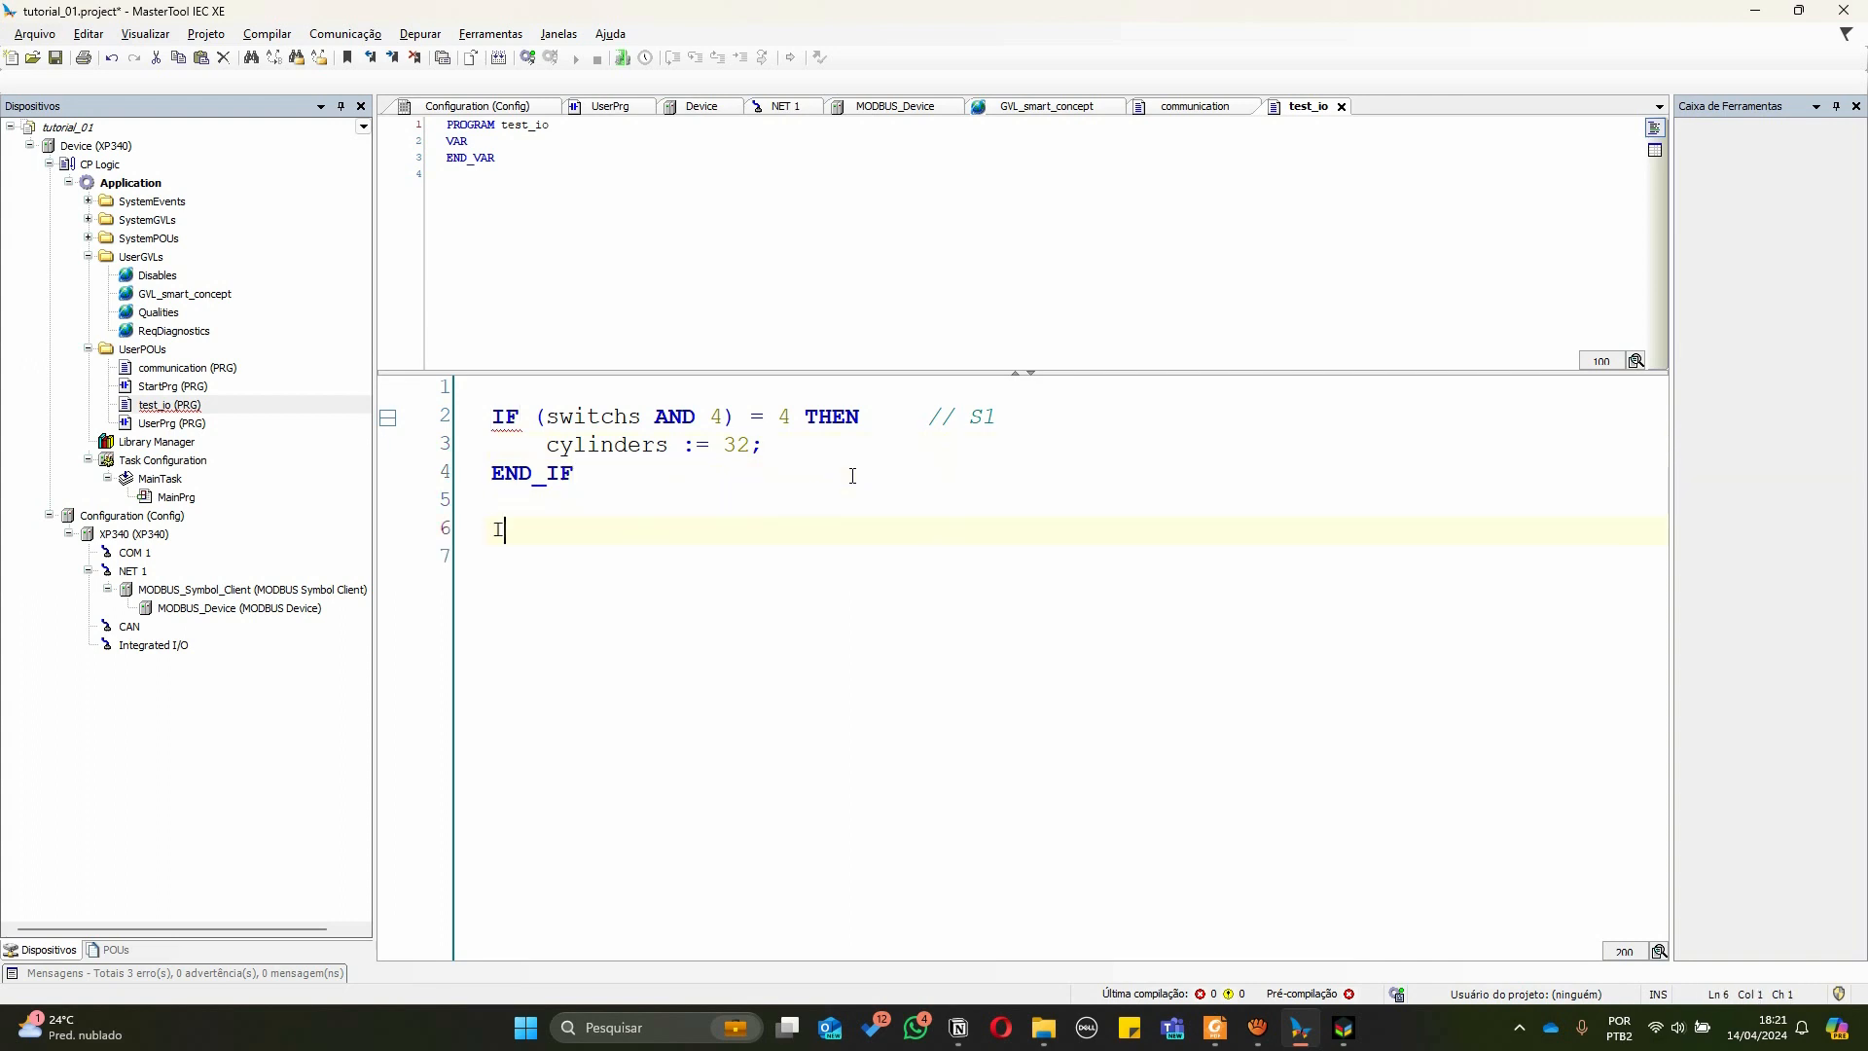
pyautogui.press('Up')
pyautogui.press('Up')
pyautogui.press('Up')
pyautogui.hotkey('shift', 'Down')
pyautogui.hotkey('shift', 'Down')
pyautogui.hotkey('shift', 'Down')
pyautogui.hotkey('ctrl', 'c')
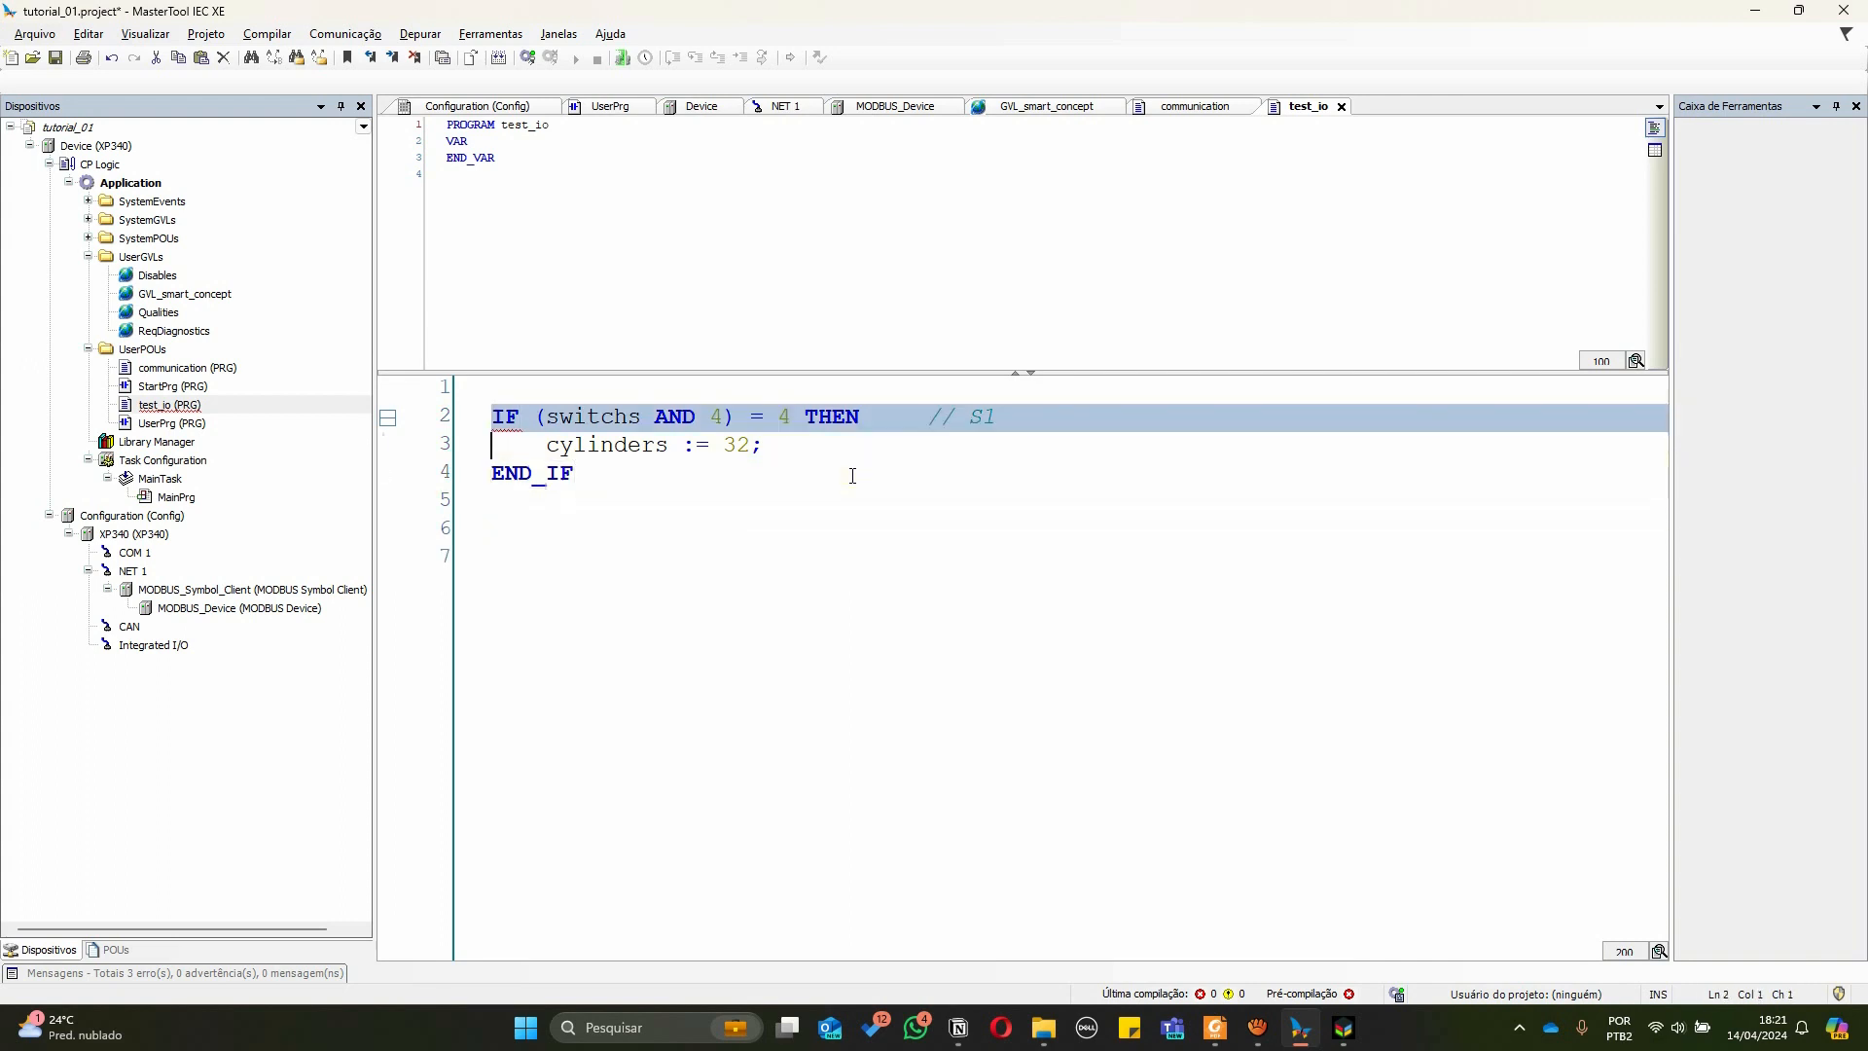
pyautogui.press('Right')
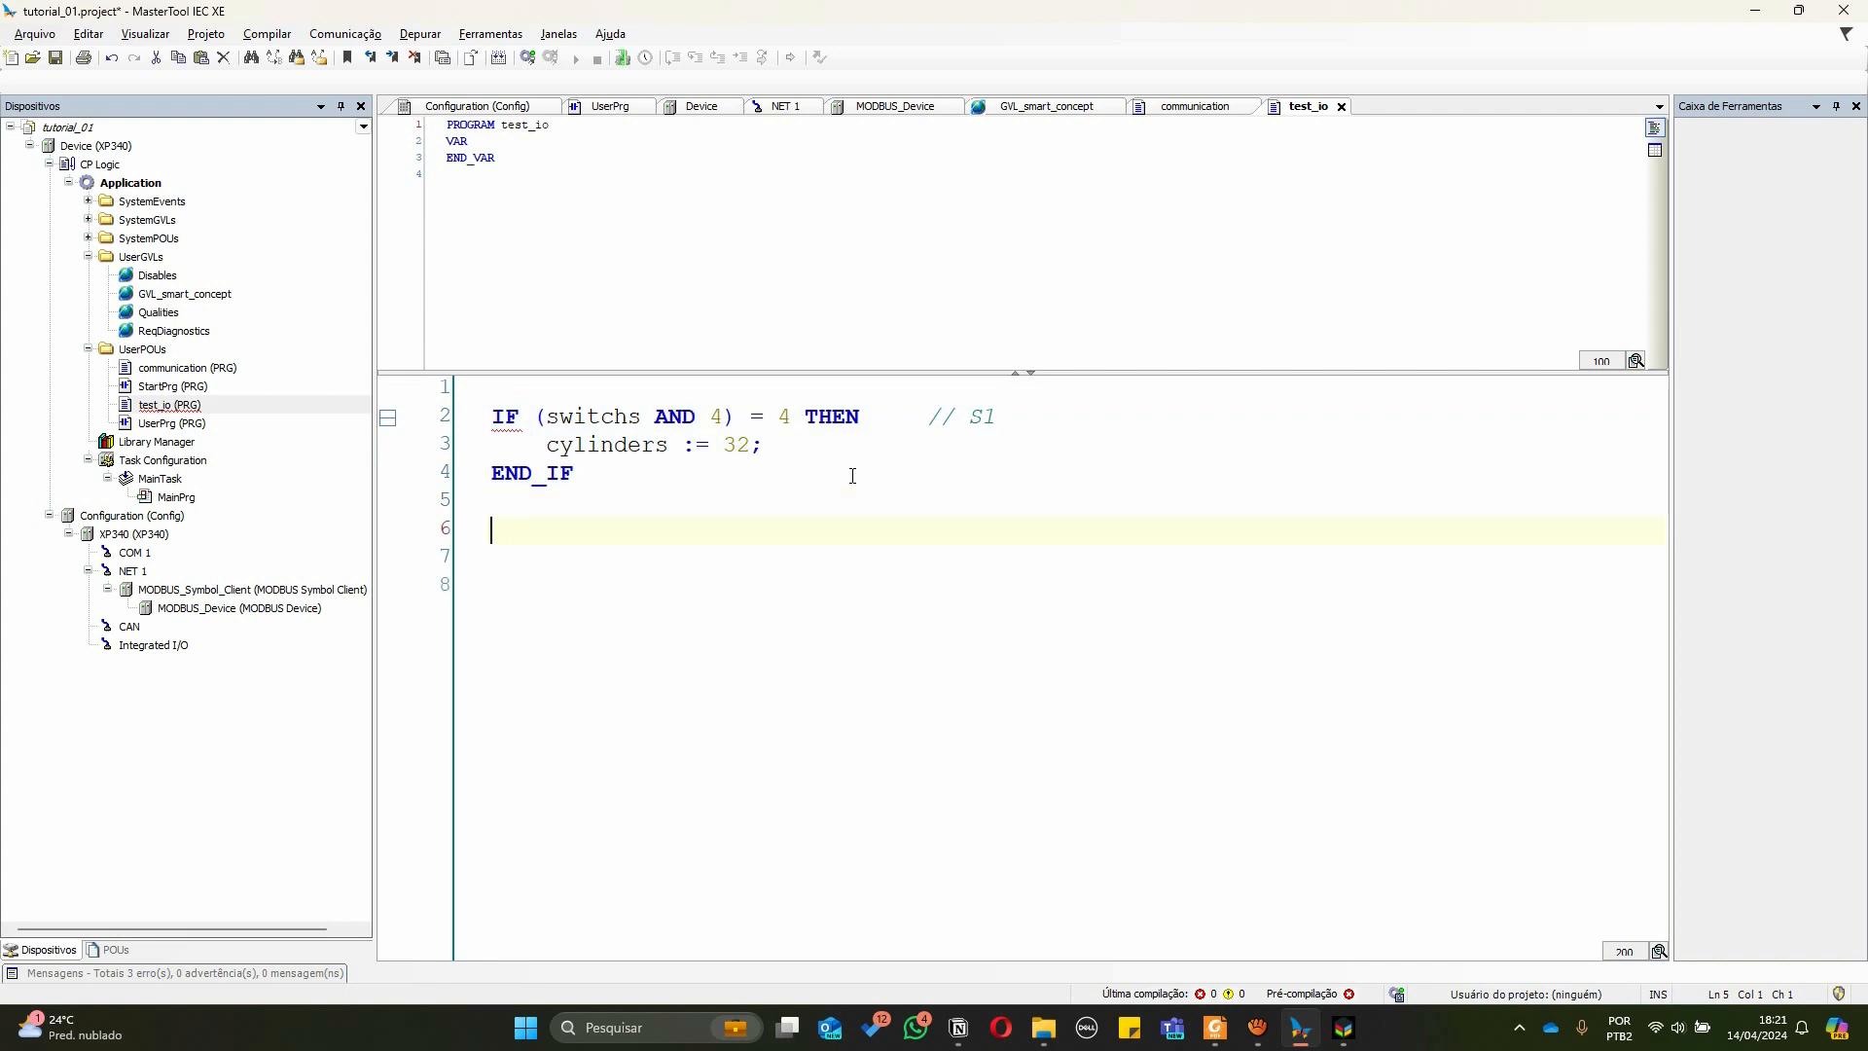
pyautogui.hotkey('ctrl', 'v')
pyautogui.press('Up')
pyautogui.press('Up')
pyautogui.press('Down')
pyautogui.press('Up')
pyautogui.press('Up')
pyautogui.press('Up')
pyautogui.press('Down')
# In the duplicated block, change the mask and comparison to 8 and set cylinders to 64
pyautogui.hotkey('ctrl', 'Right')
pyautogui.hotkey('ctrl', 'Right')
pyautogui.press('Right')
pyautogui.hotkey('shift', 'Left')
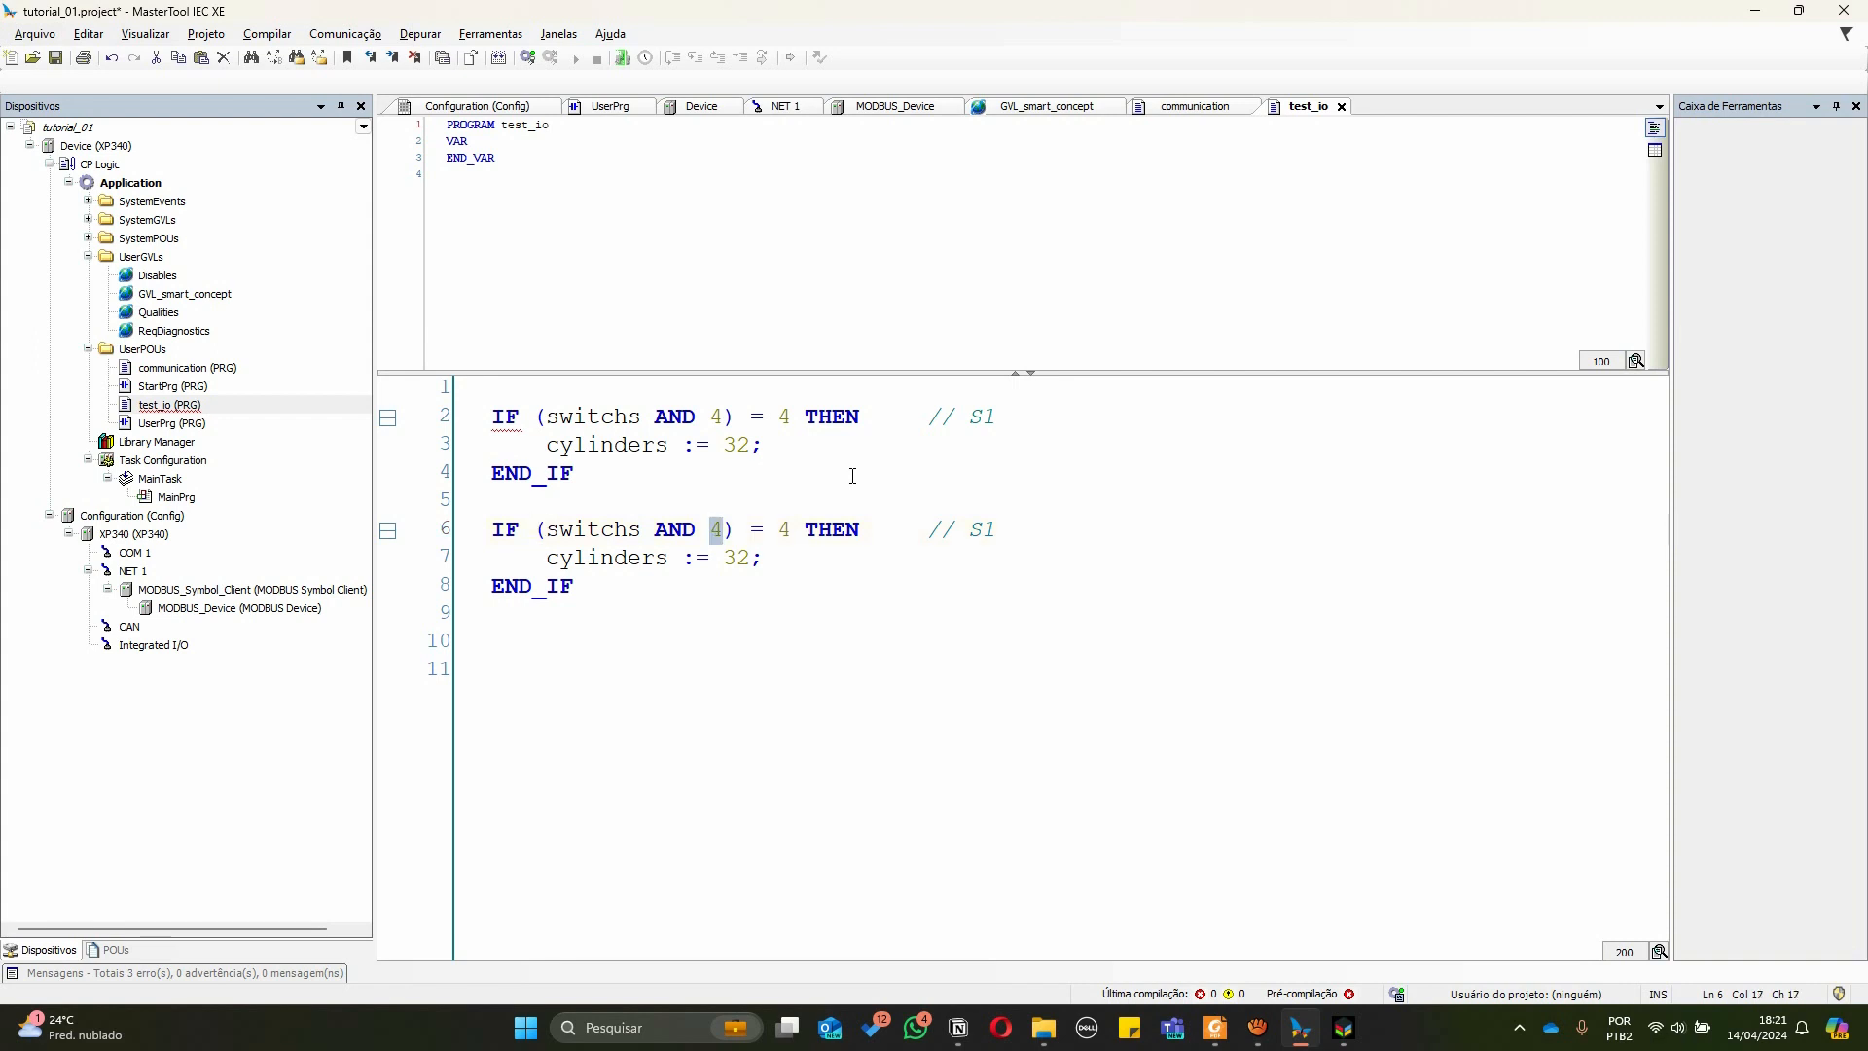
pyautogui.write('8')
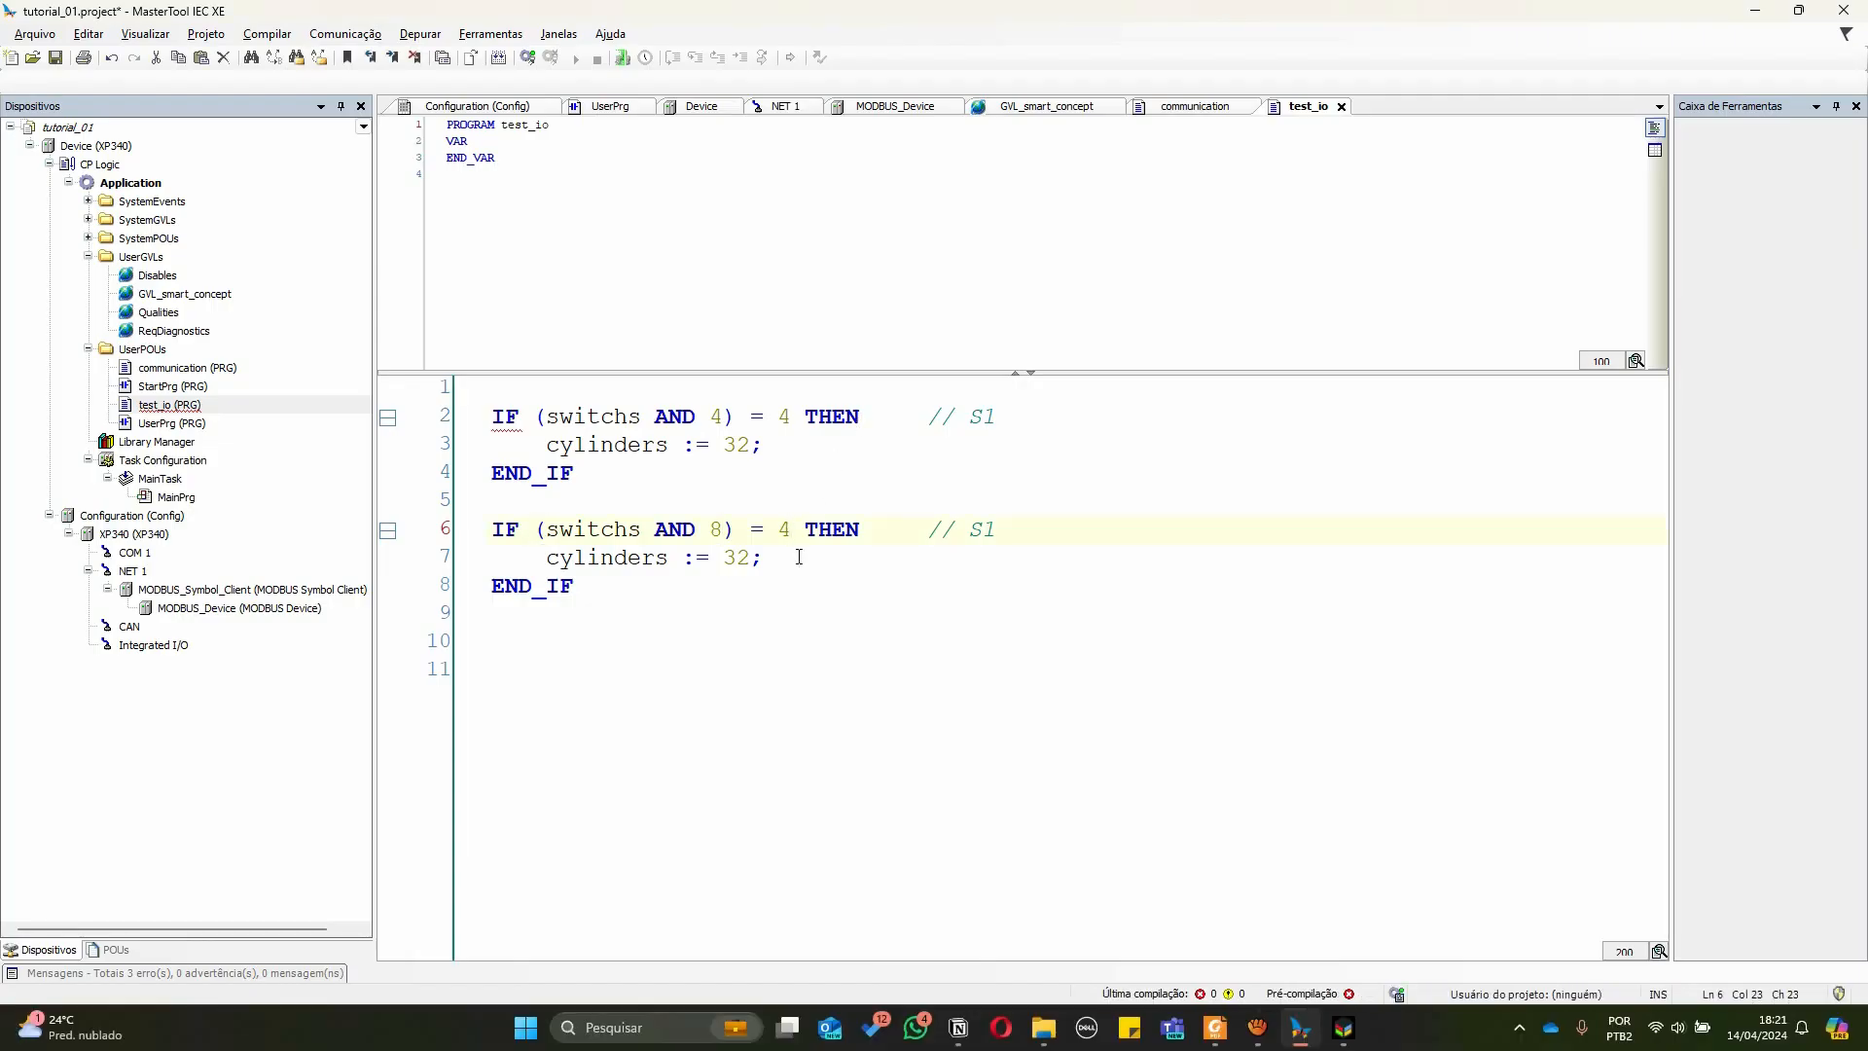
pyautogui.press('BackSpace')
pyautogui.write('8')
pyautogui.press('Left')
pyautogui.press('Left')
pyautogui.press('Left')
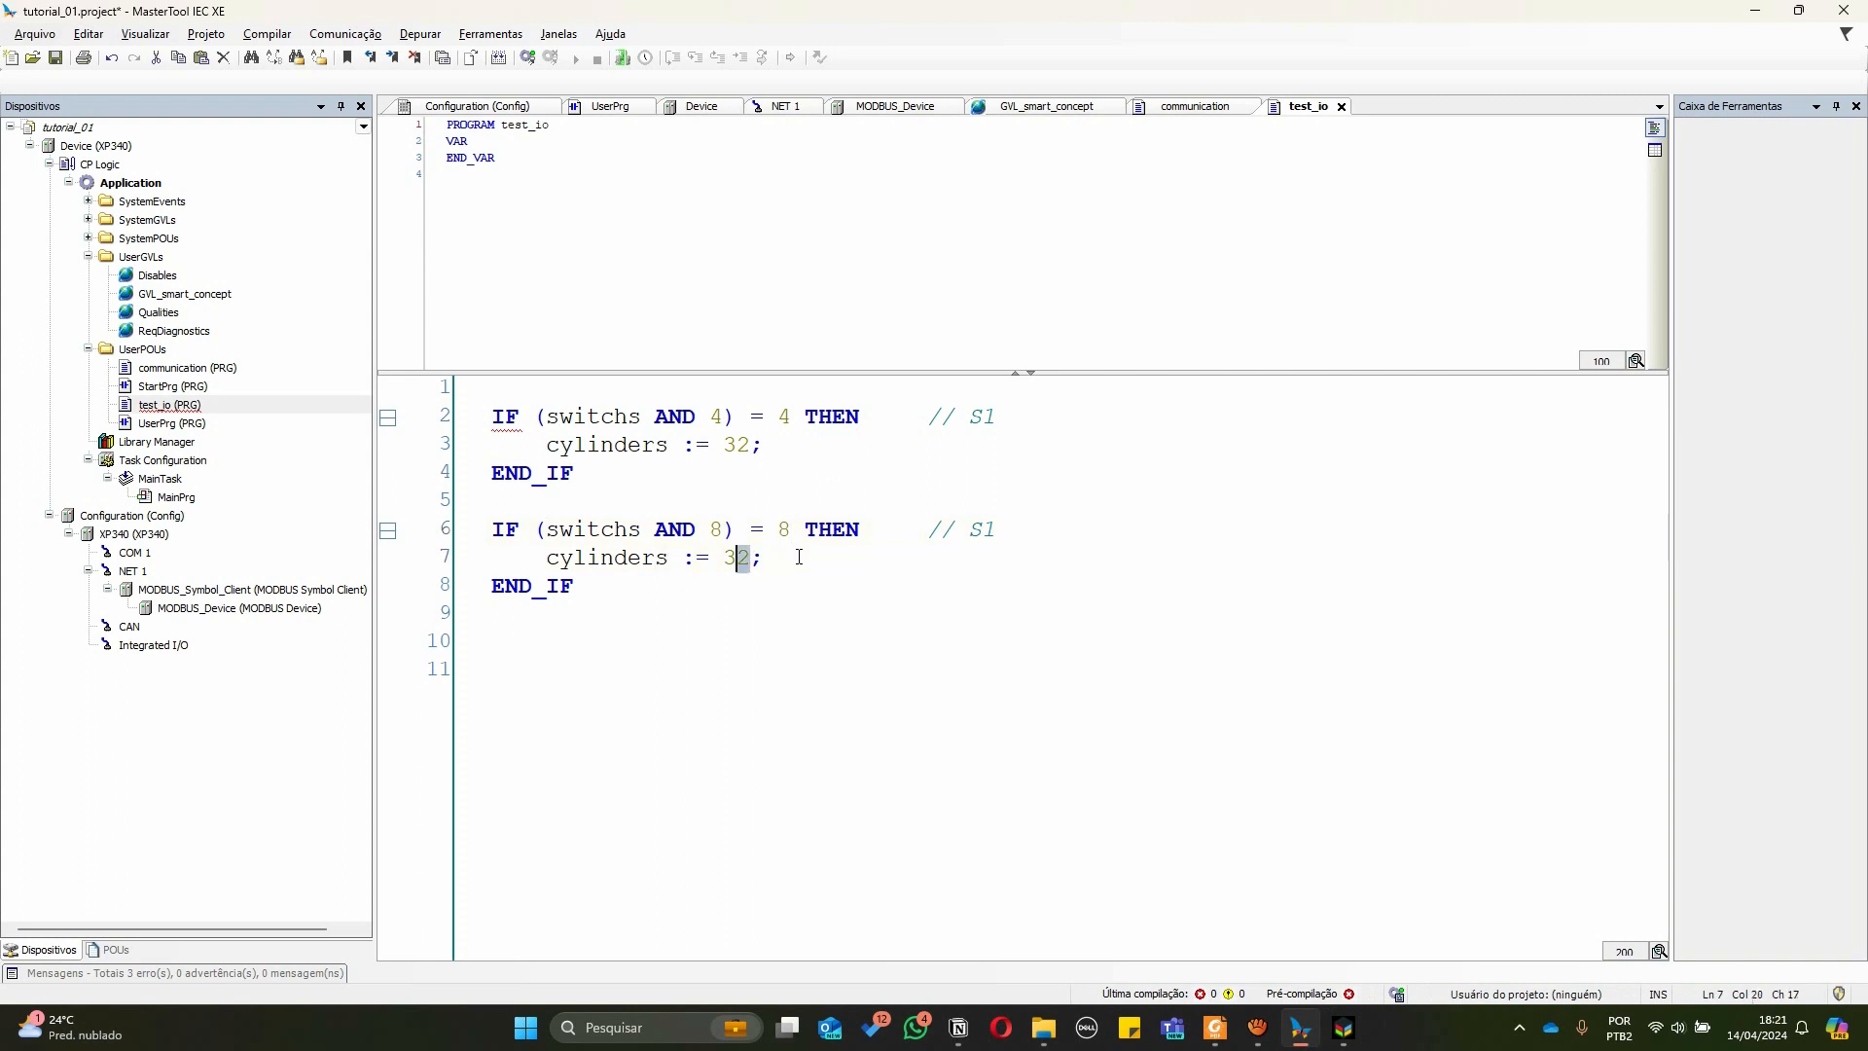
pyautogui.write('64')
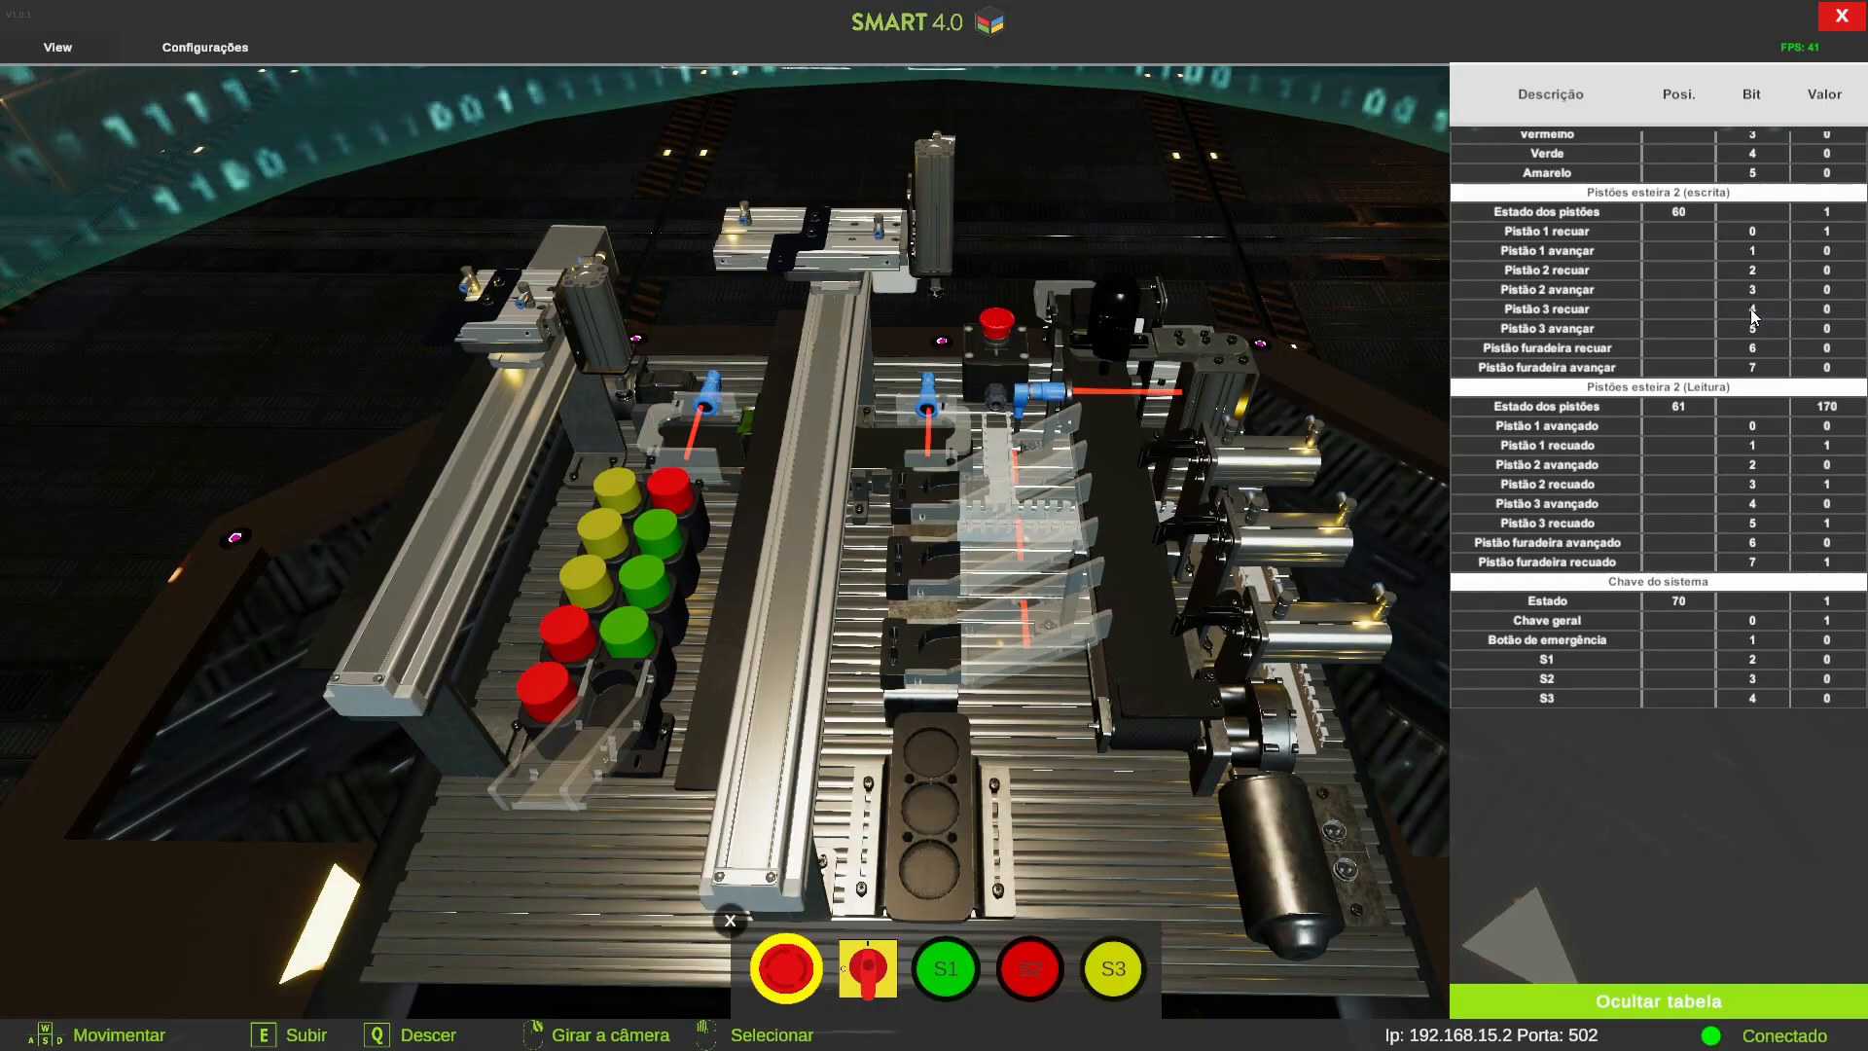
# Log in to the XP340 controller with download of the changed application, then start the application running
pyautogui.hotkey('alt', 'Tab')
pyautogui.click(755, 647)
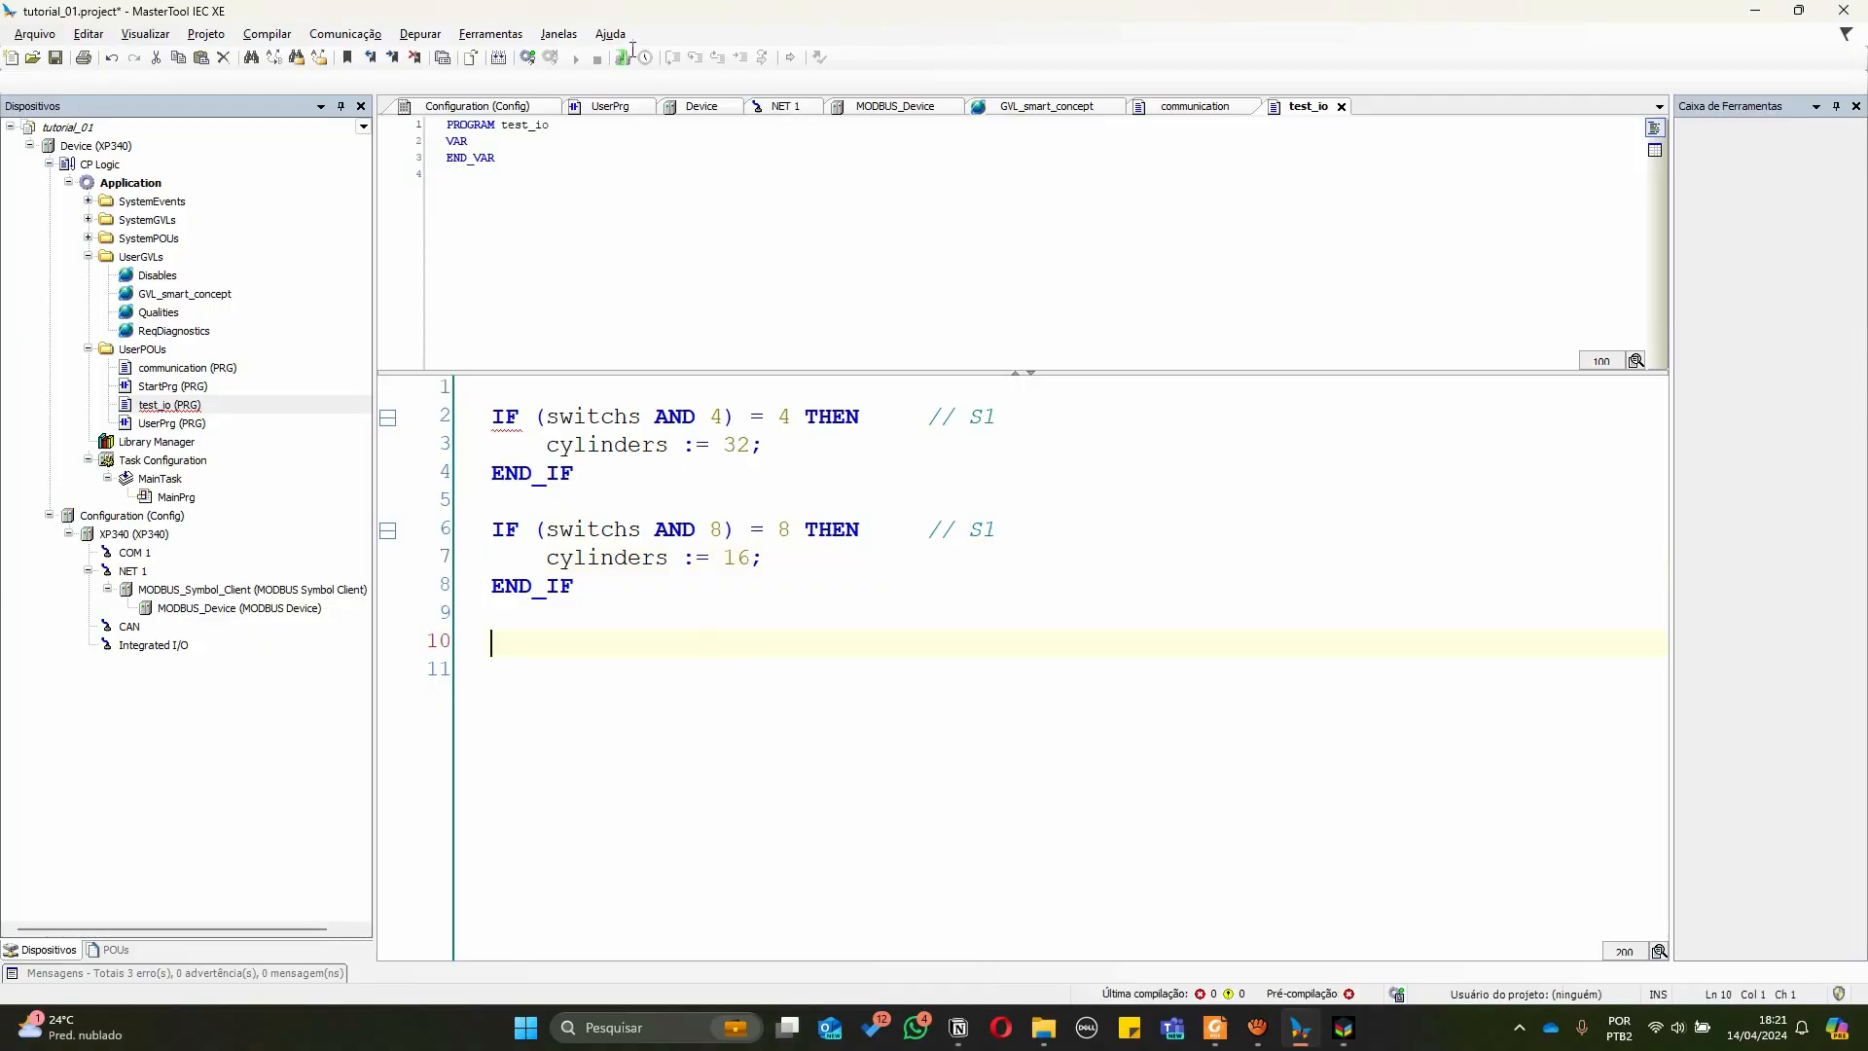
pyautogui.click(530, 60)
pyautogui.click(994, 579)
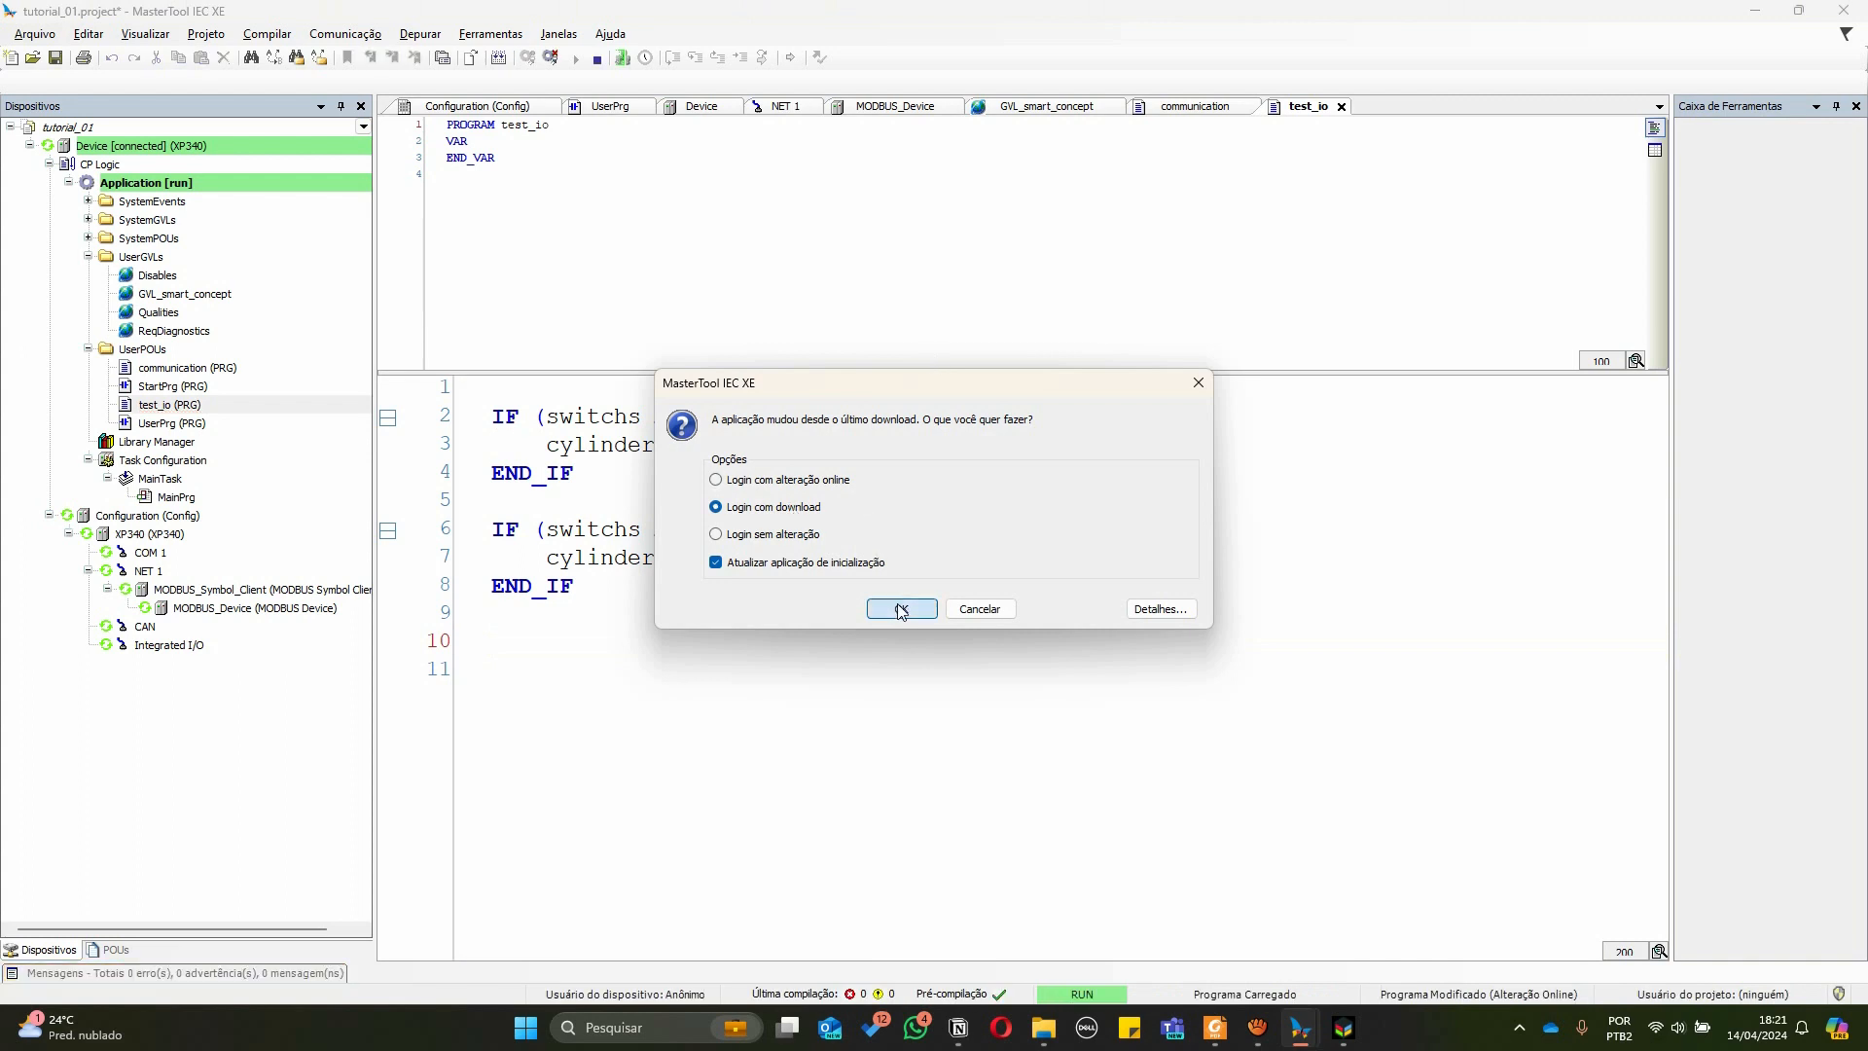
pyautogui.click(901, 609)
pyautogui.click(1002, 602)
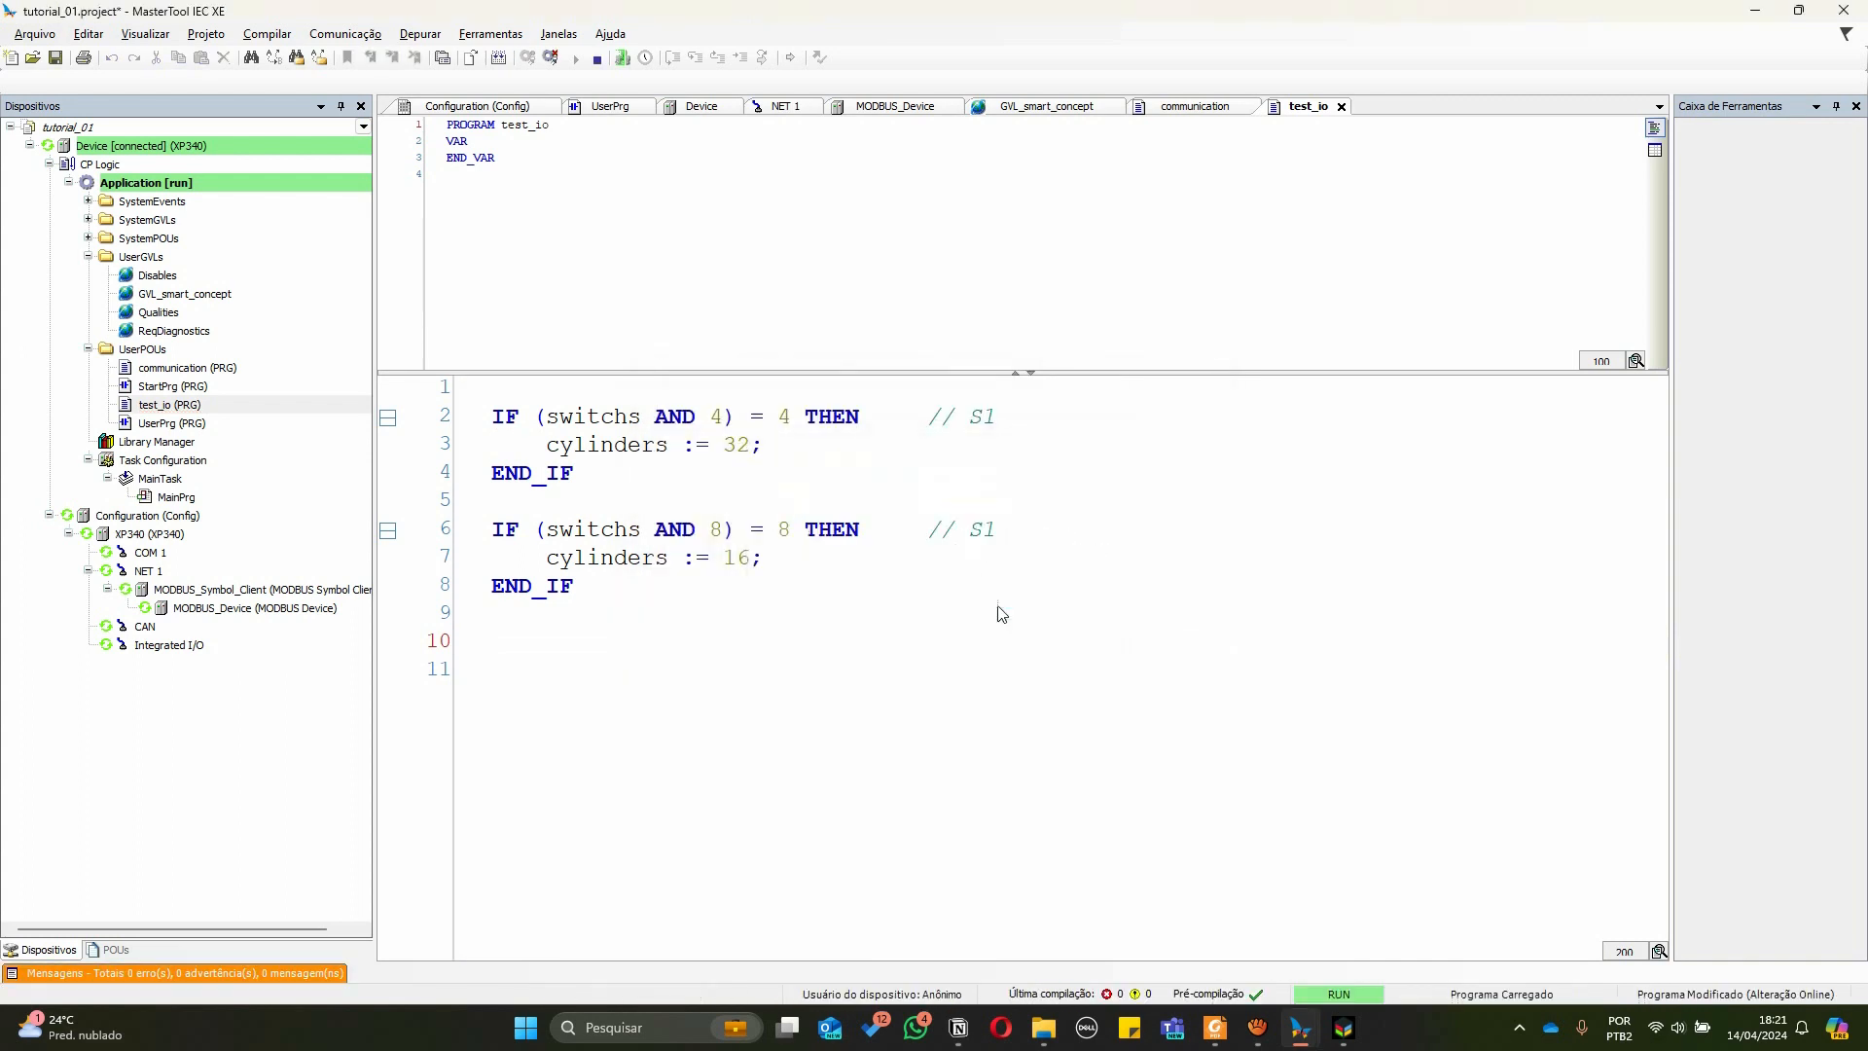
pyautogui.click(1083, 603)
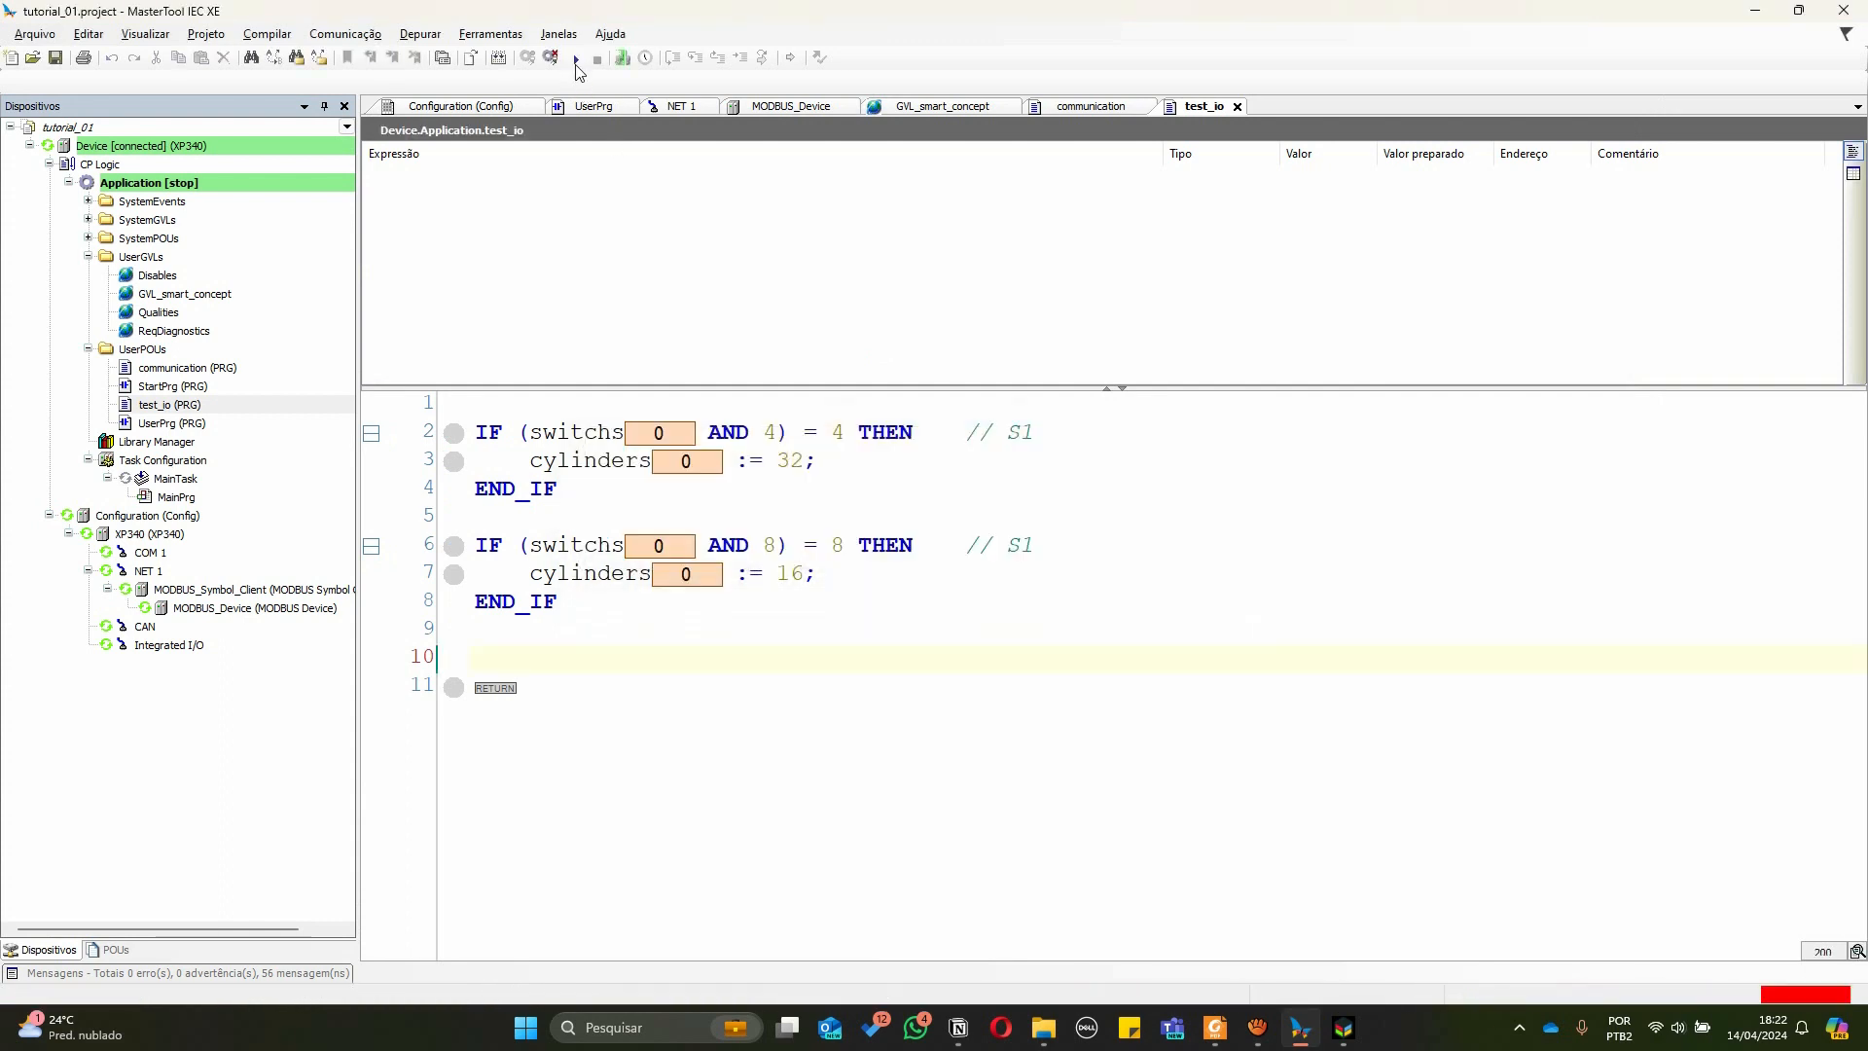
pyautogui.click(576, 59)
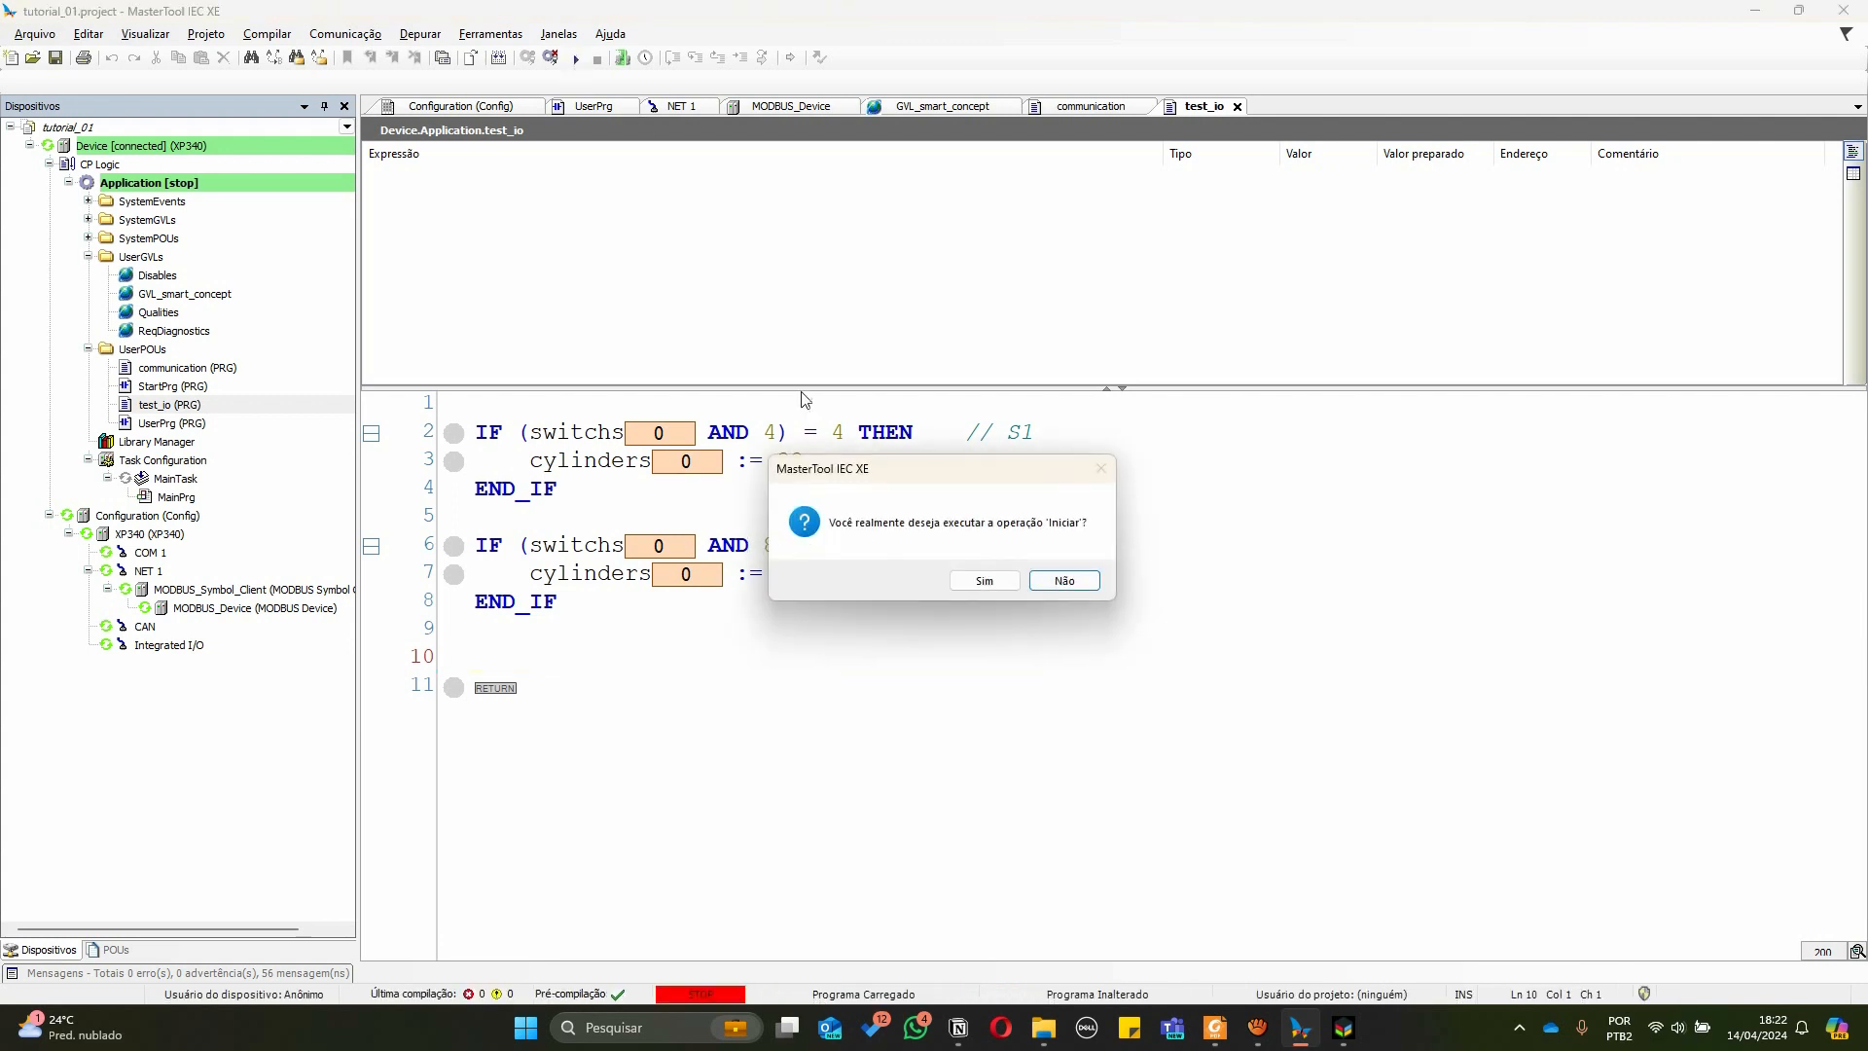
pyautogui.click(984, 581)
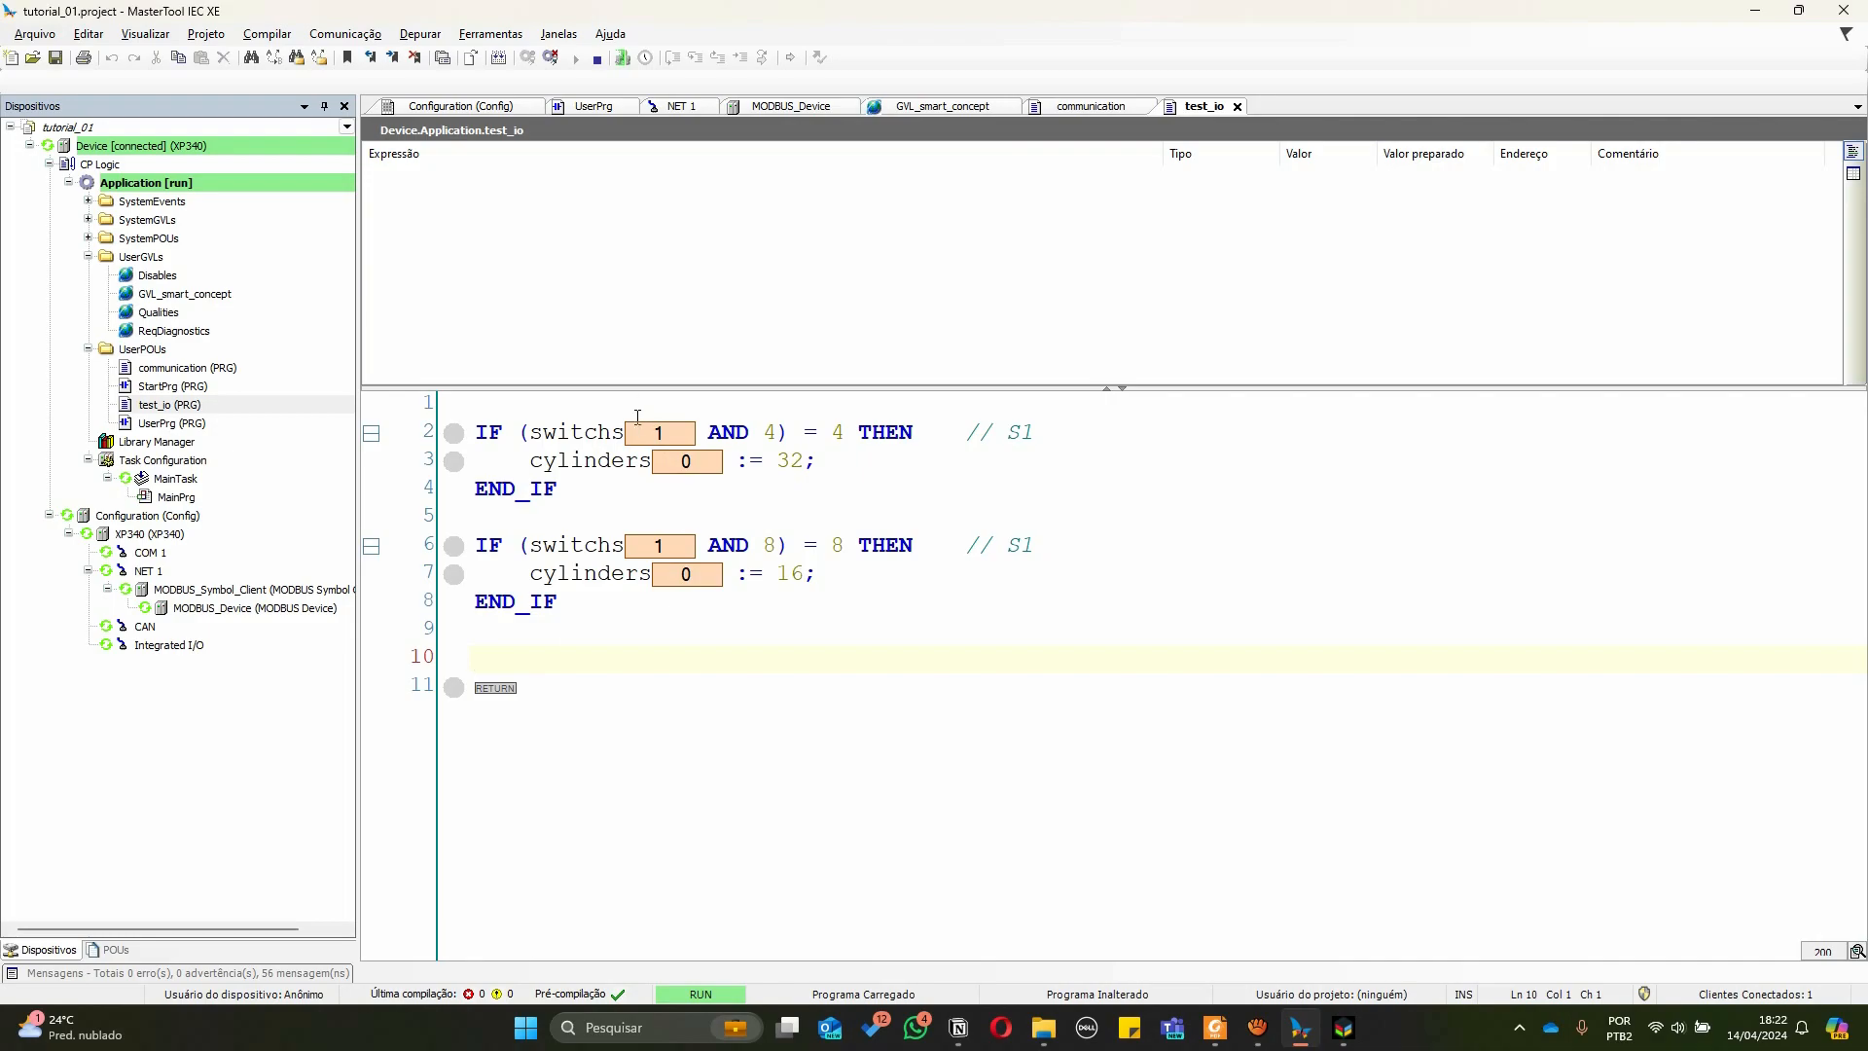
# Switch to the SMART 4.0 simulator and turn the main key switch on
pyautogui.hotkey('alt', 'Tab')
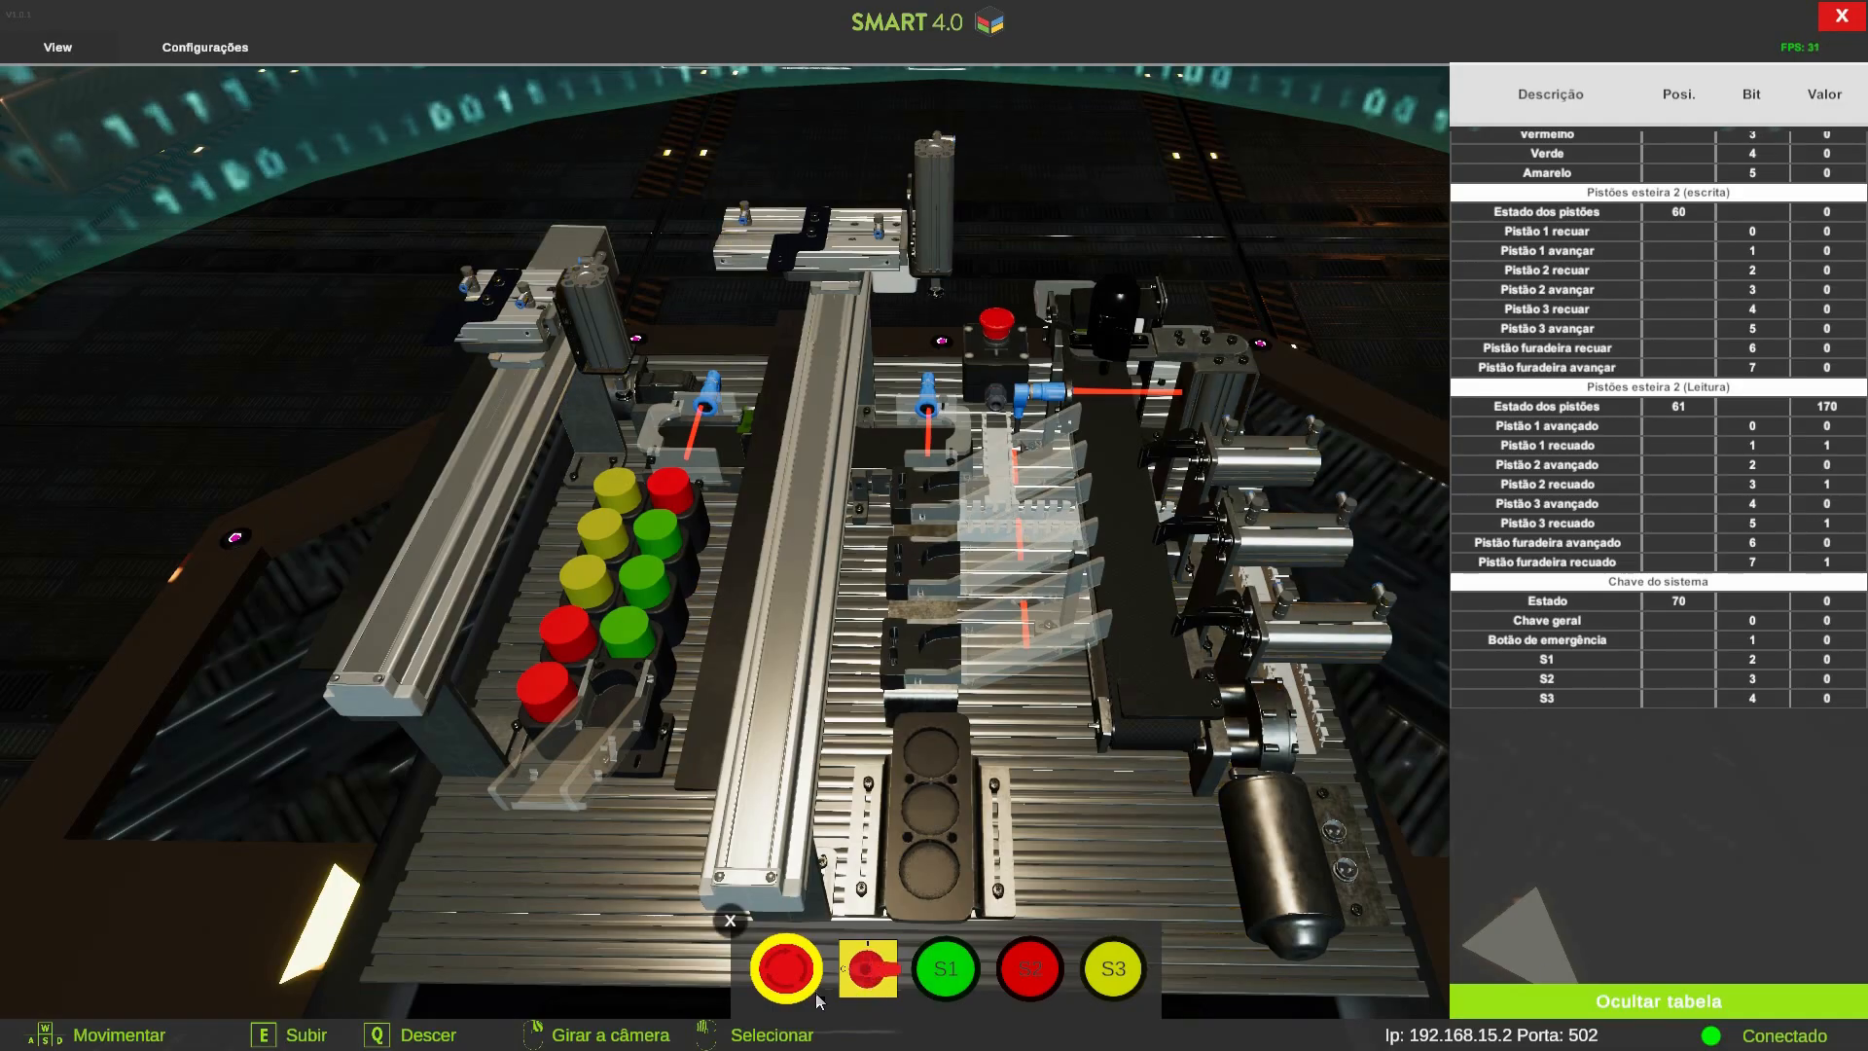
pyautogui.hotkey('alt', 'Tab')
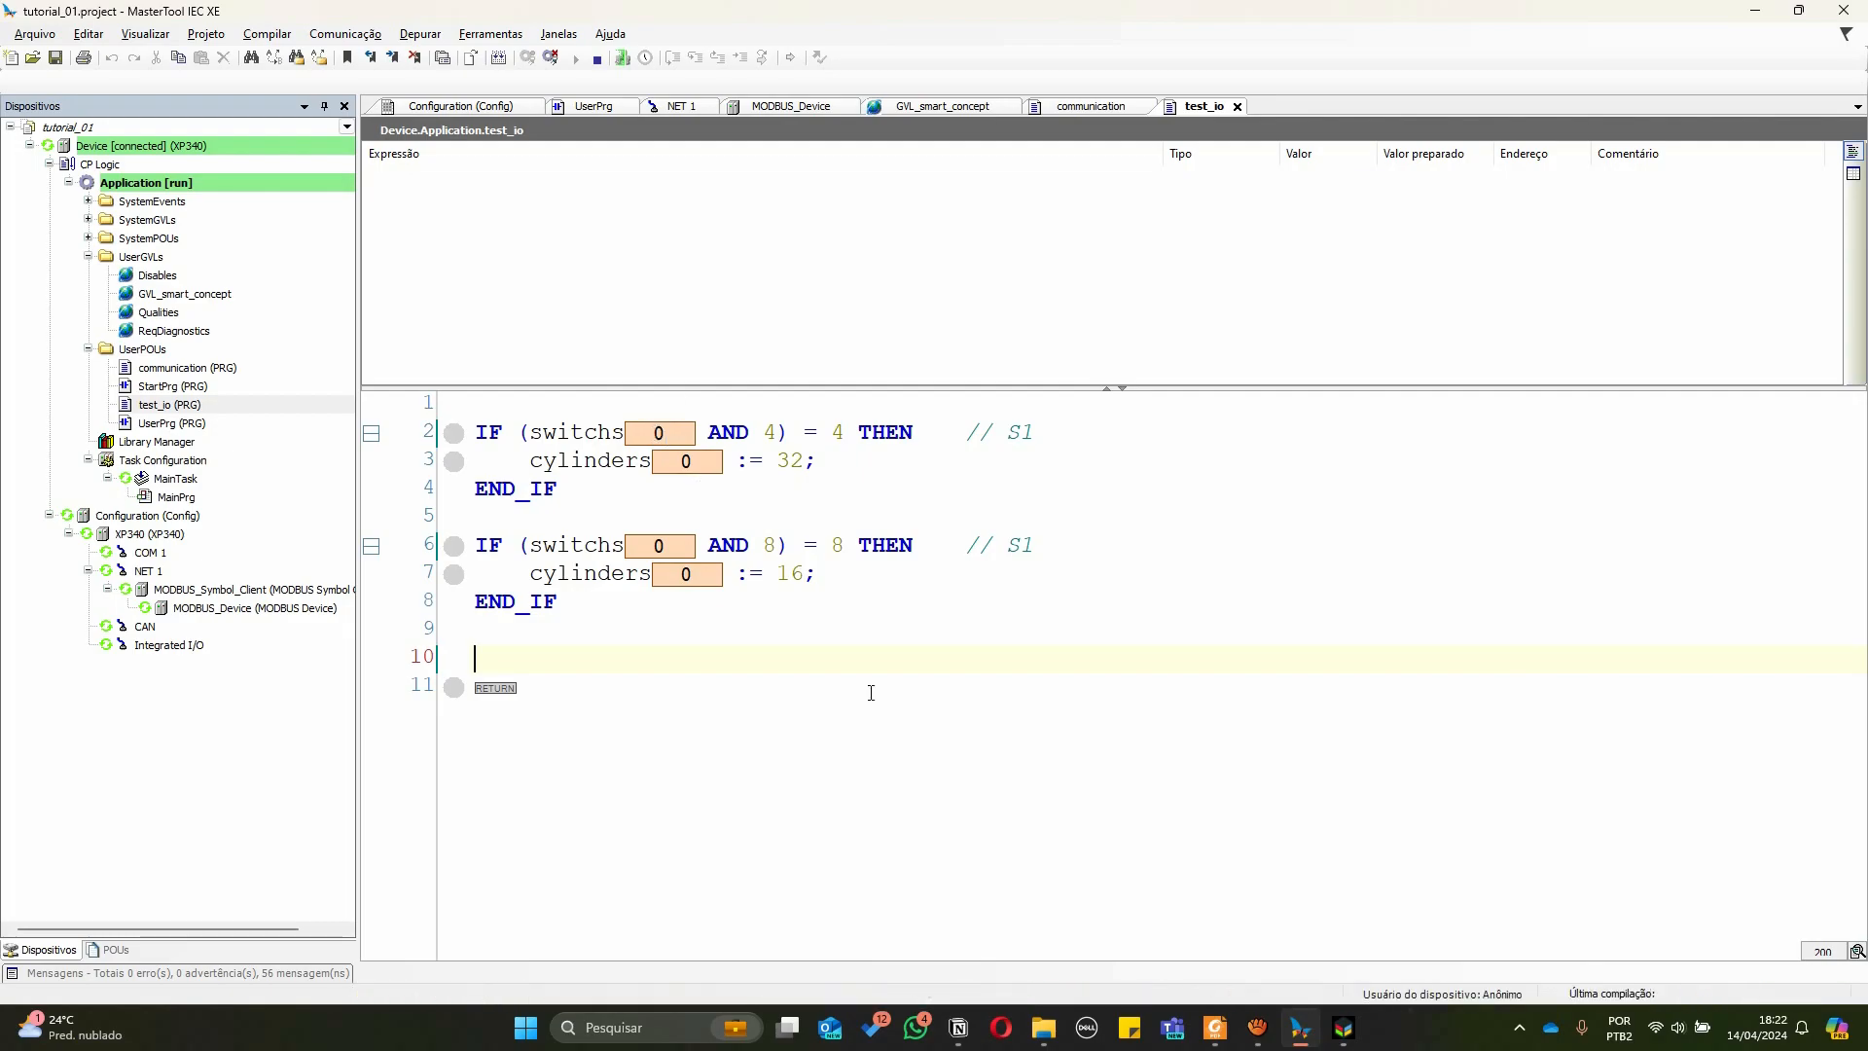
pyautogui.hotkey('alt', 'Tab')
pyautogui.click(868, 968)
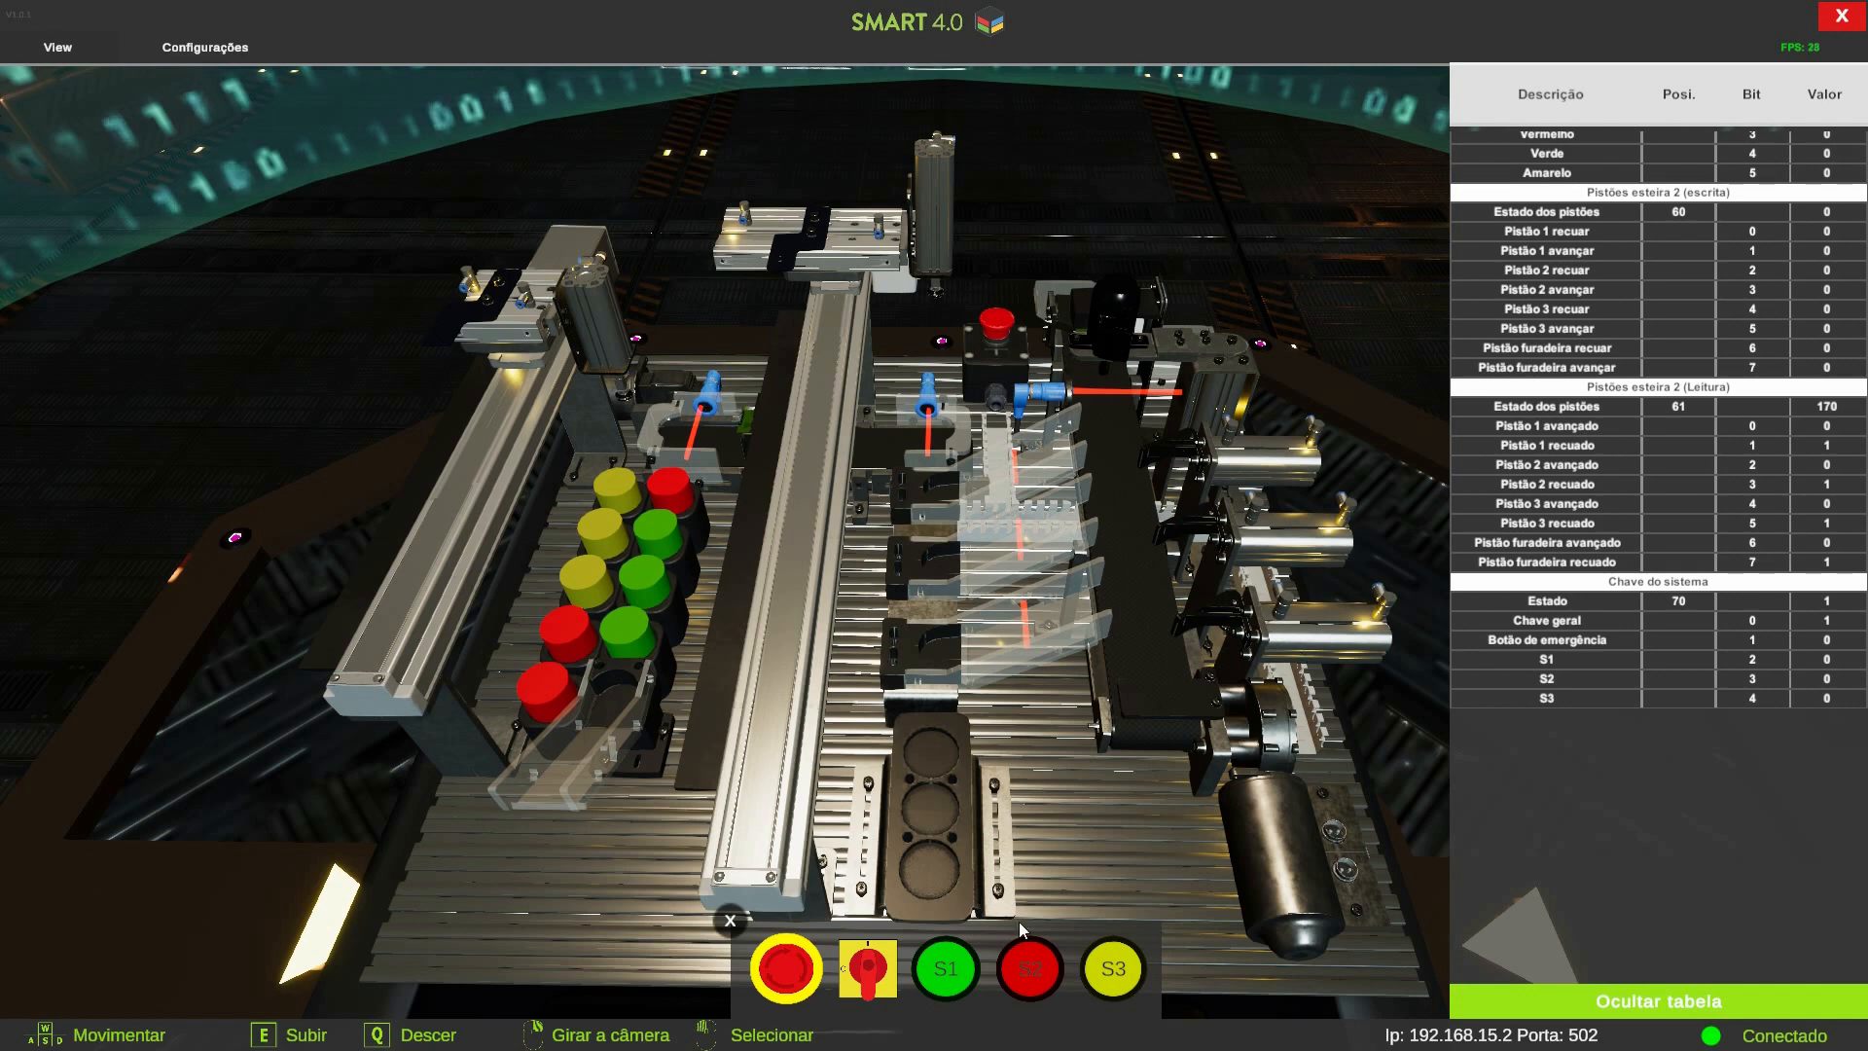
# Toggle the S1 and S2 switches alternately in the simulator to test the cylinder outputs
pyautogui.click(971, 969)
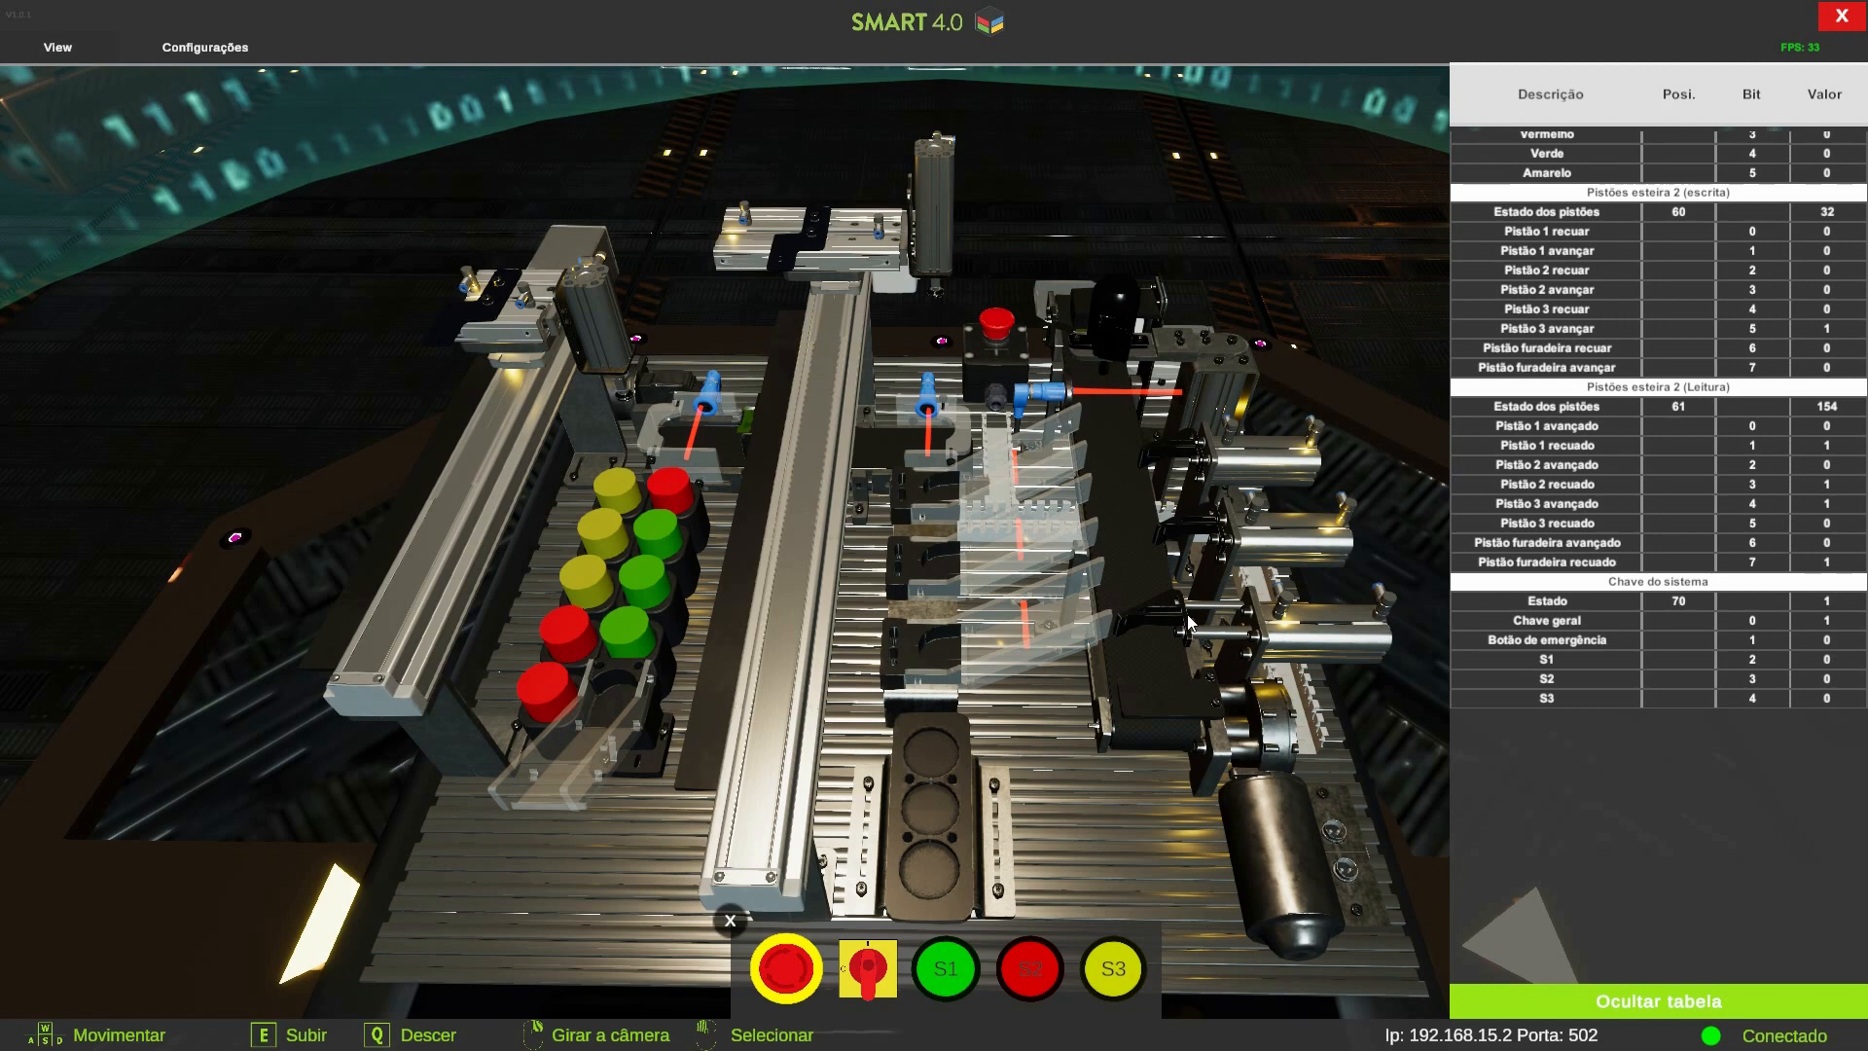
pyautogui.click(1034, 976)
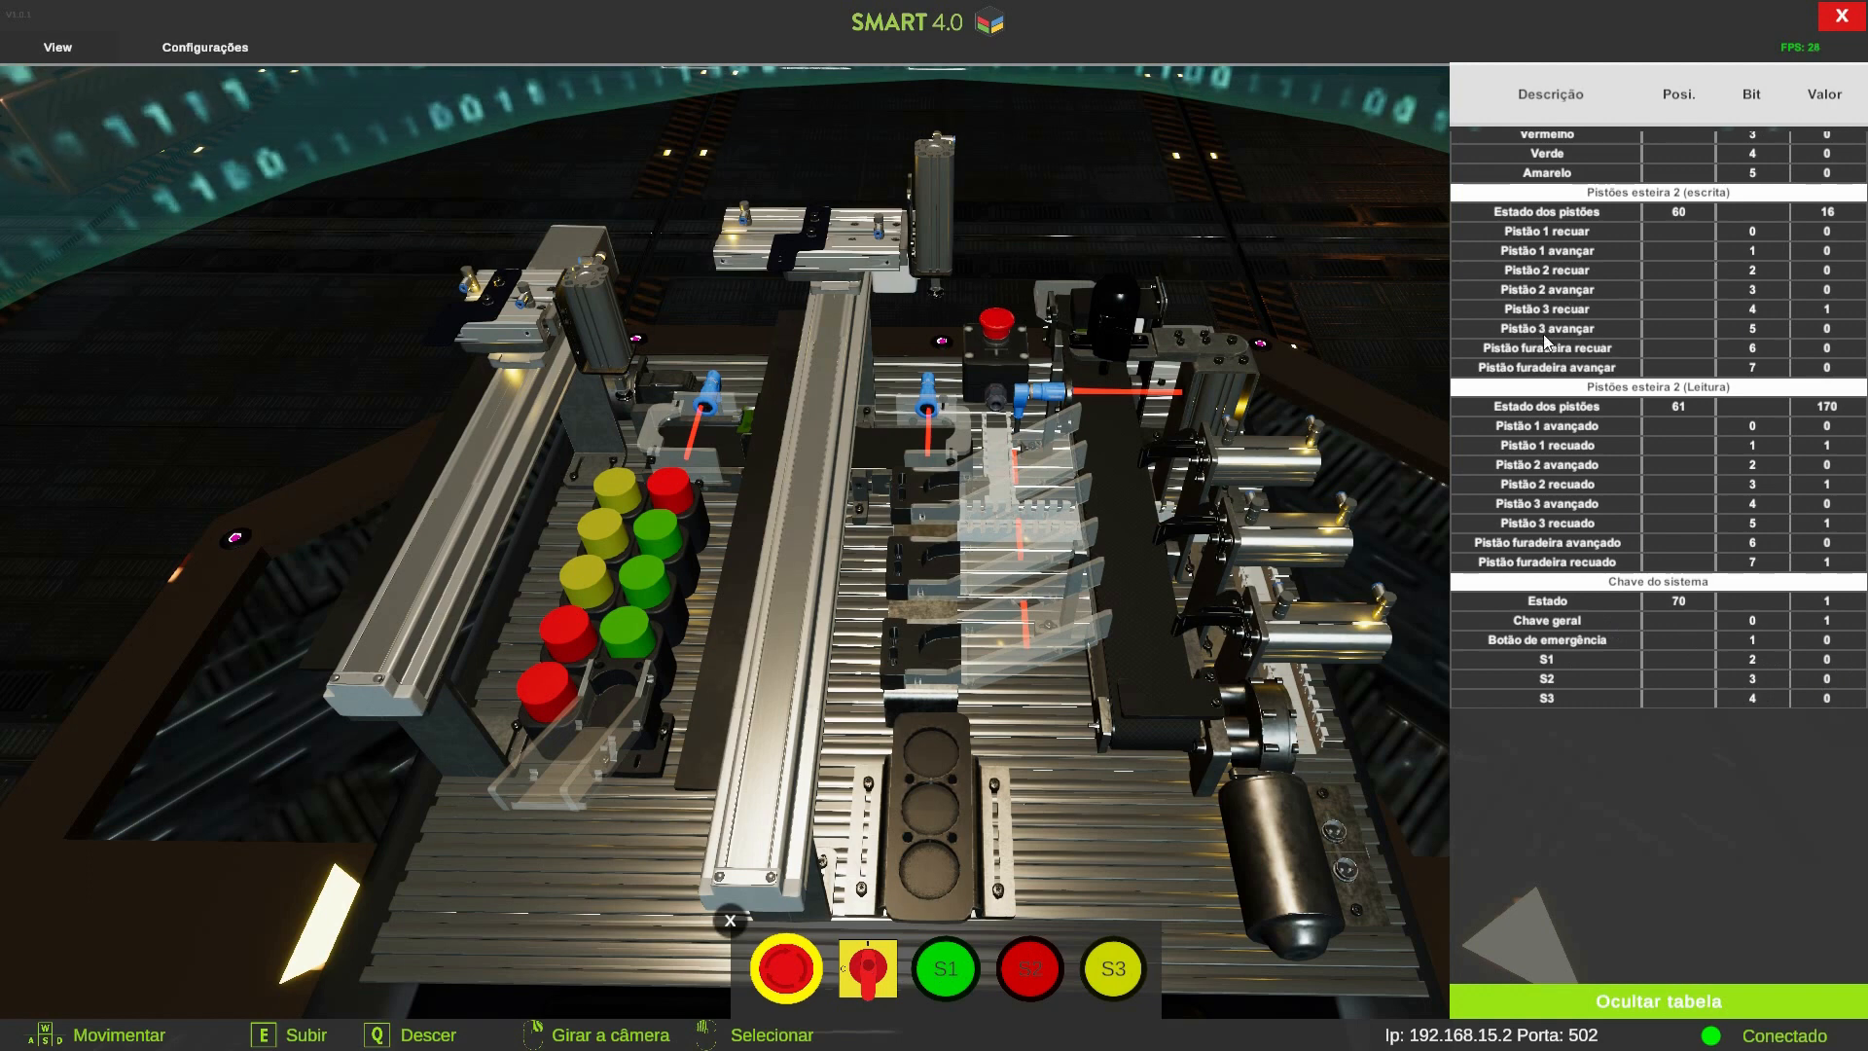
pyautogui.click(966, 976)
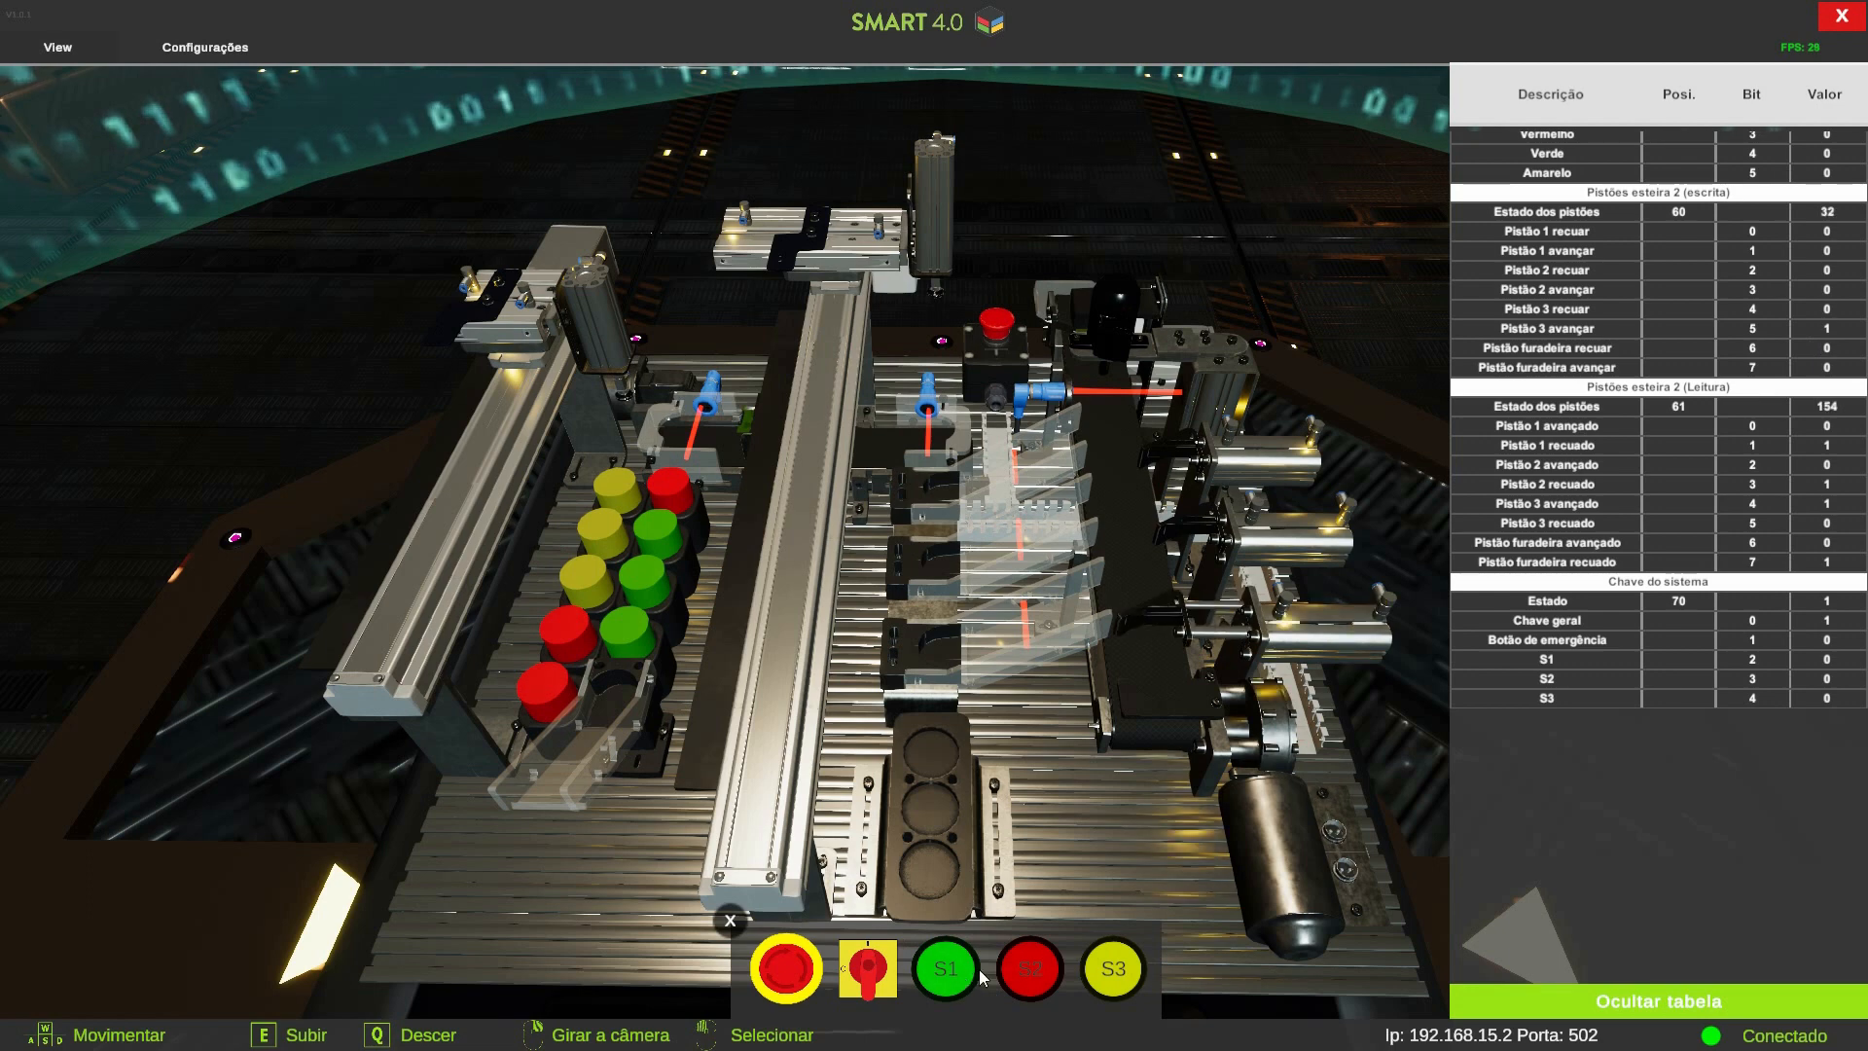
pyautogui.click(1033, 971)
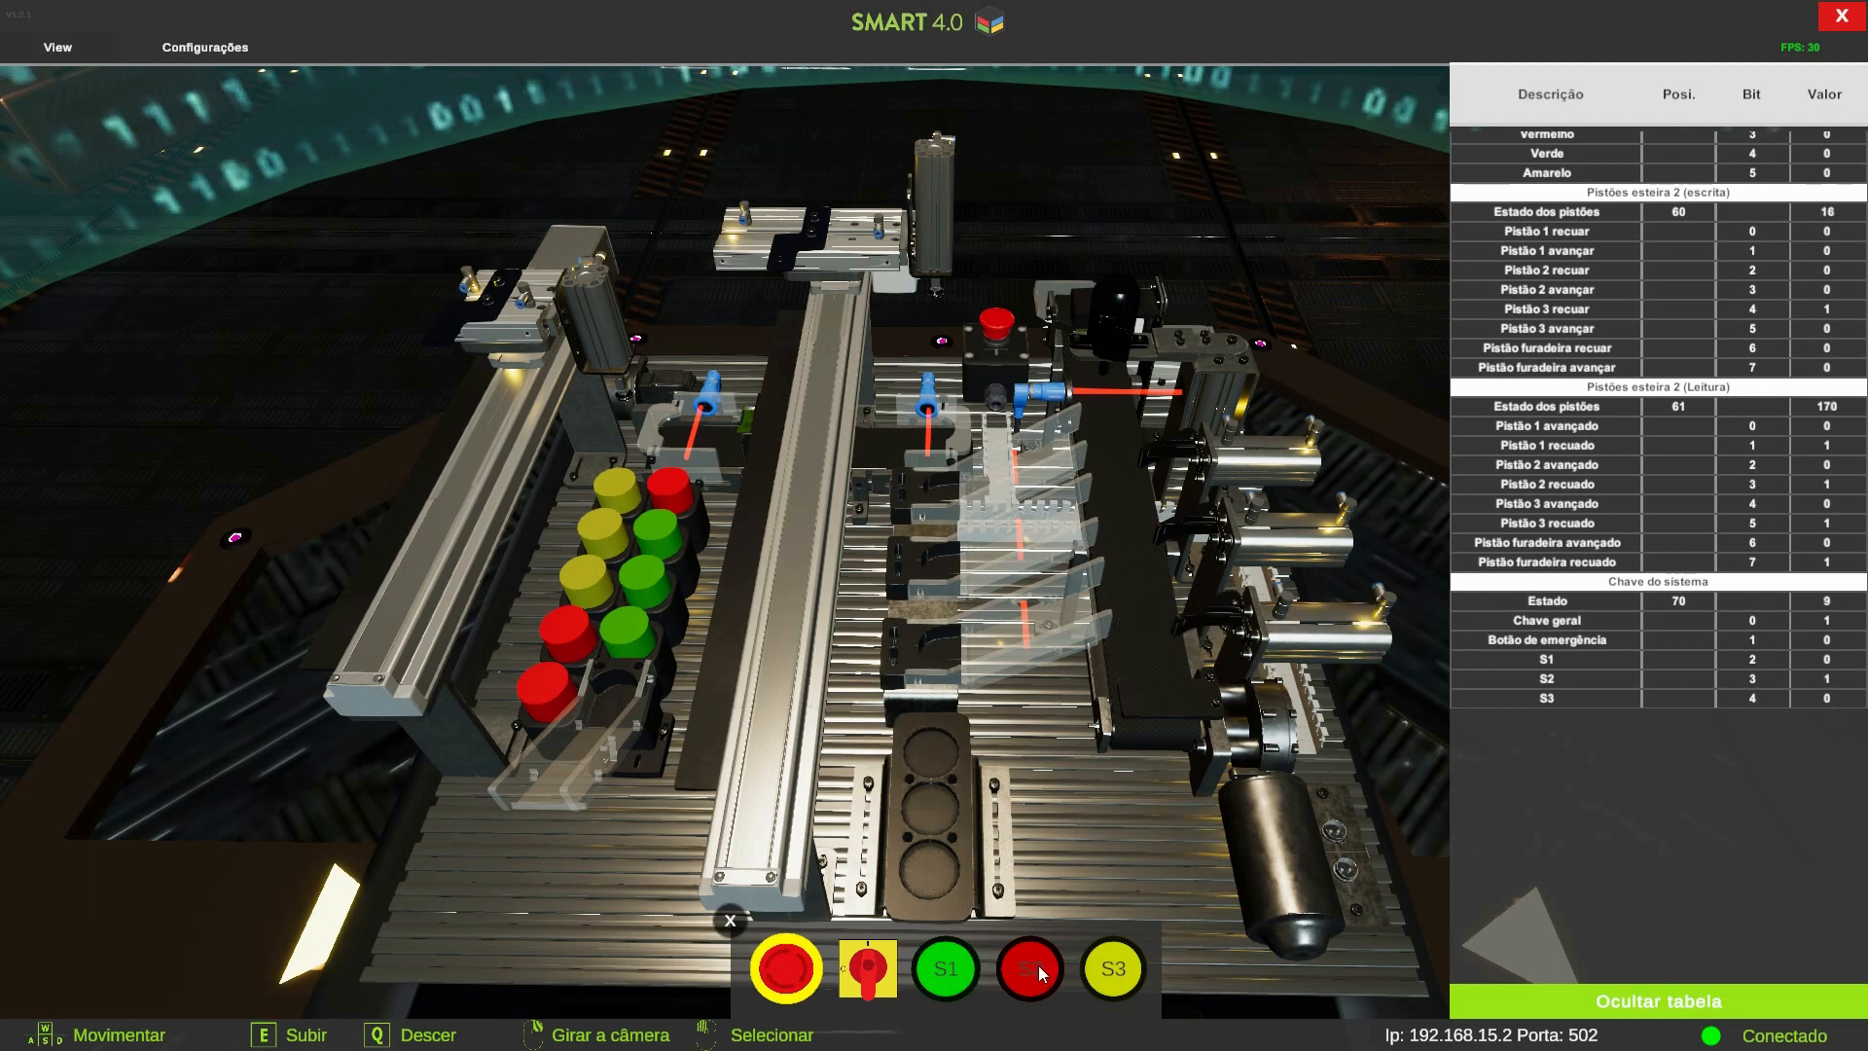
pyautogui.click(965, 976)
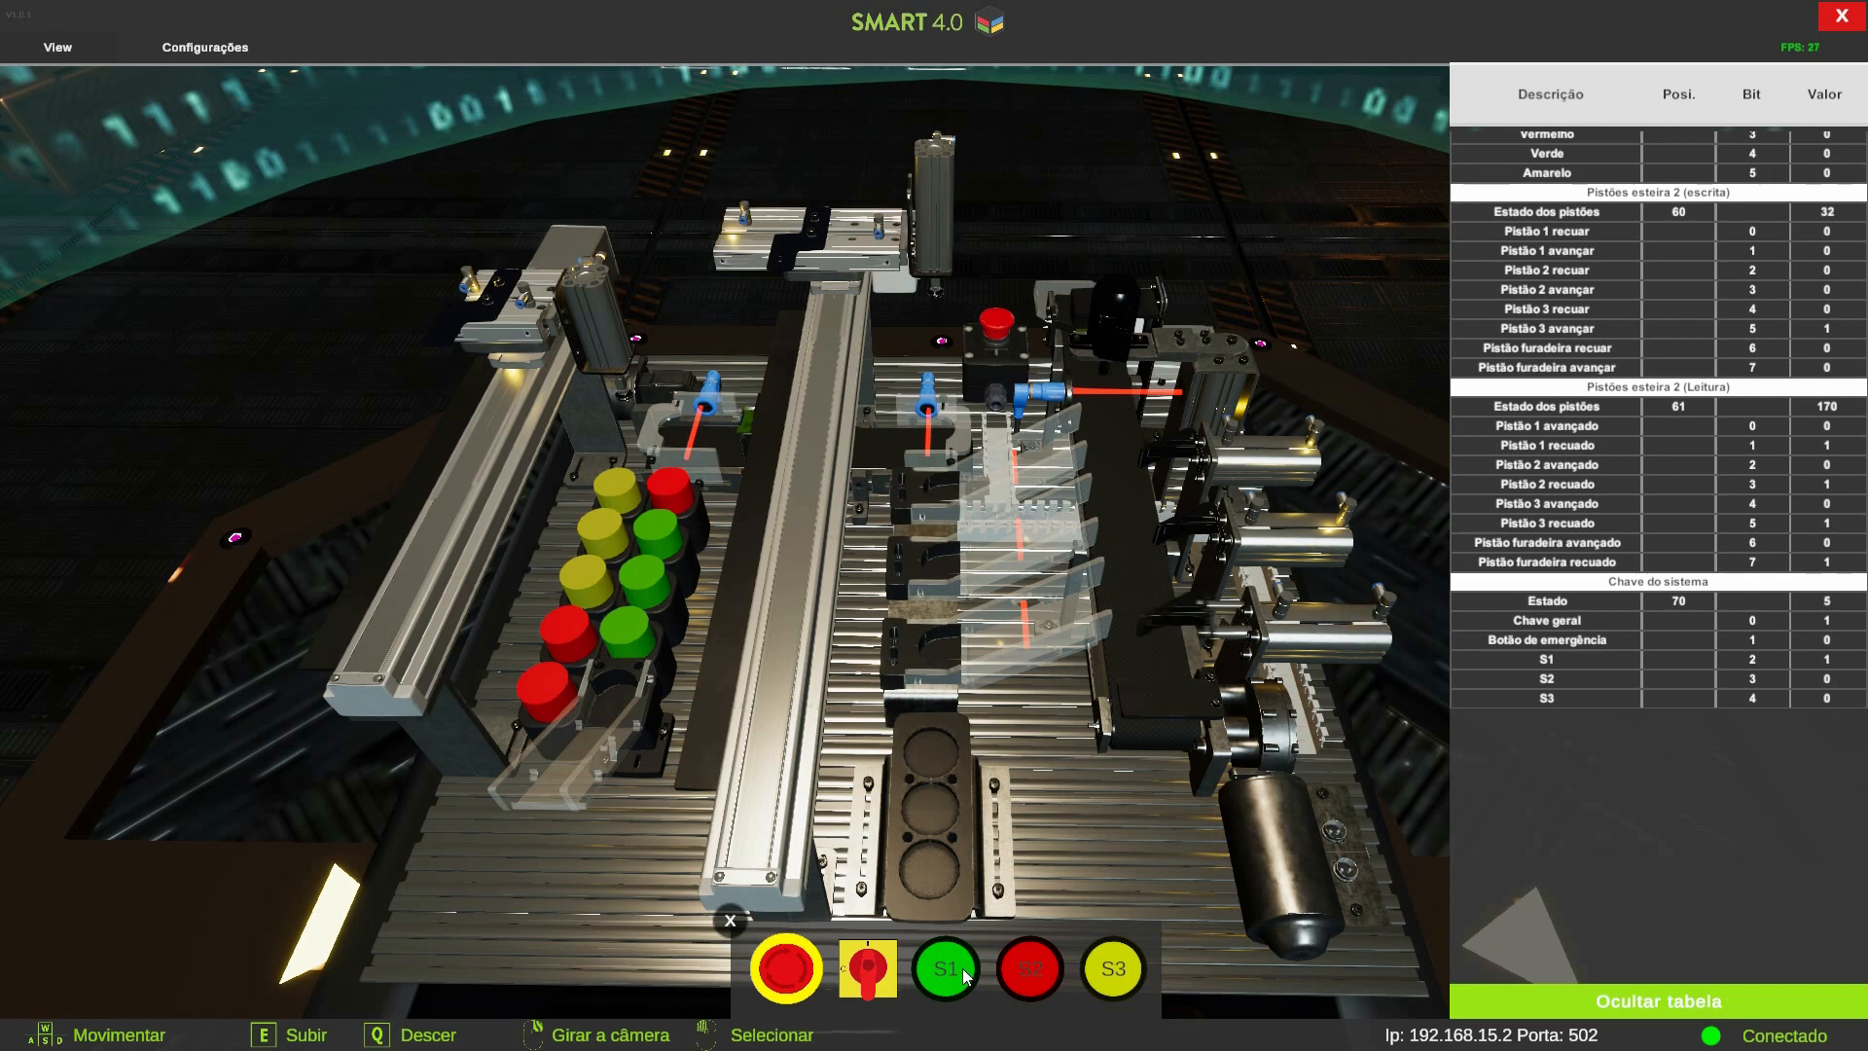
pyautogui.click(1028, 973)
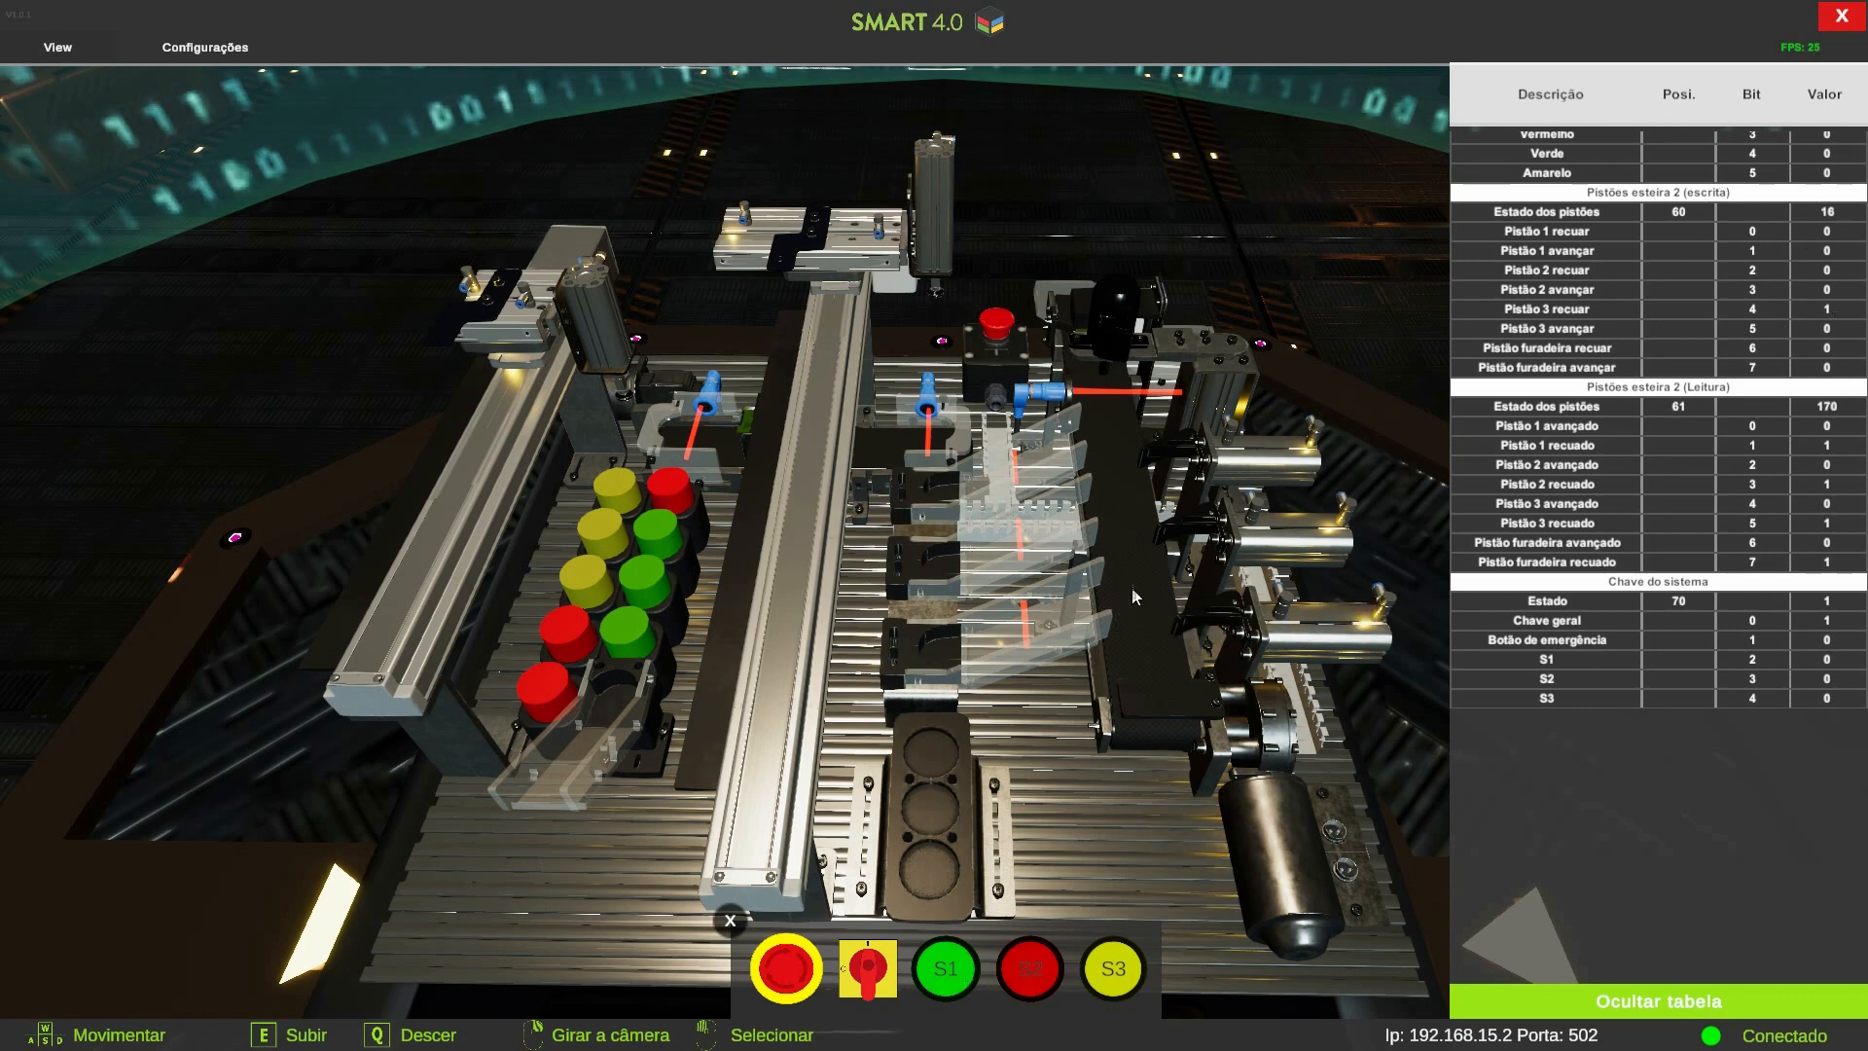
# Examine the Modbus address-mapping spreadsheet's address, name and description columns for the 300 mm electric actuator
pyautogui.hotkey('alt', 'Tab')
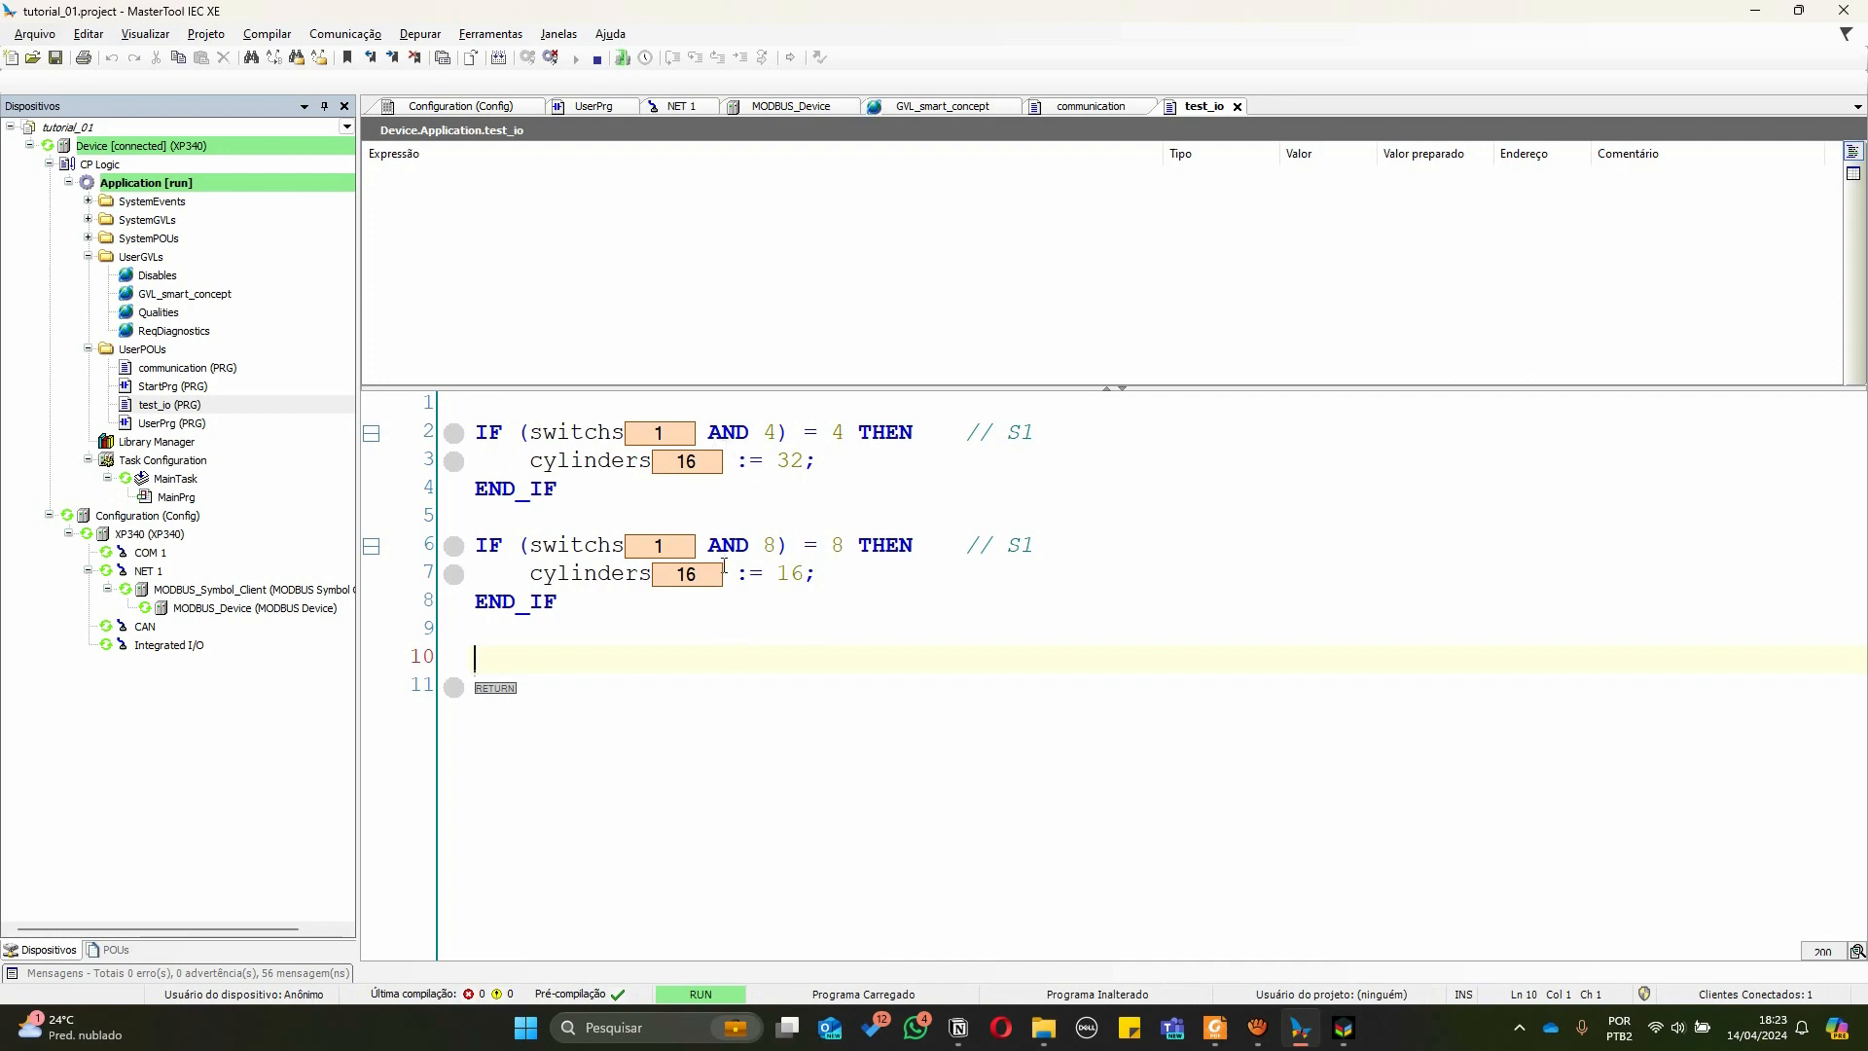
pyautogui.hotkey('alt', 'Tab')
pyautogui.hotkey('alt', 'Tab')
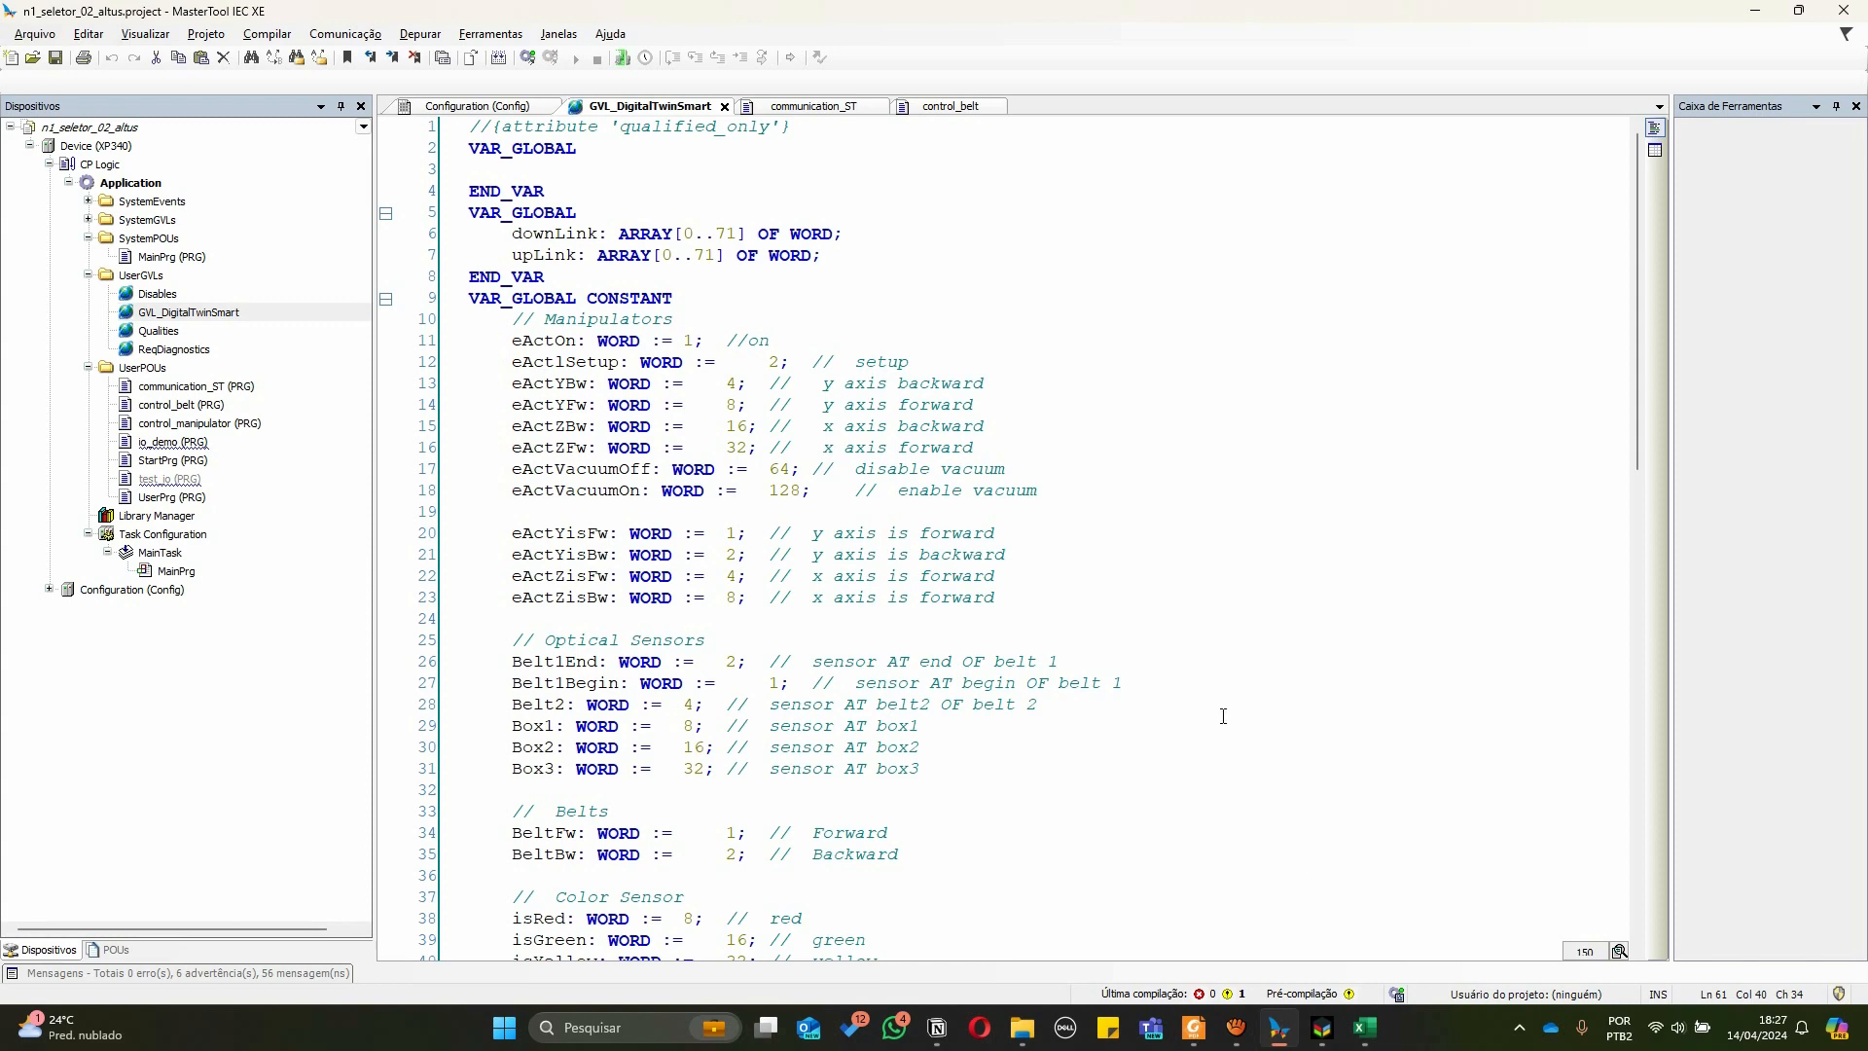
pyautogui.hotkey('alt', 'Tab')
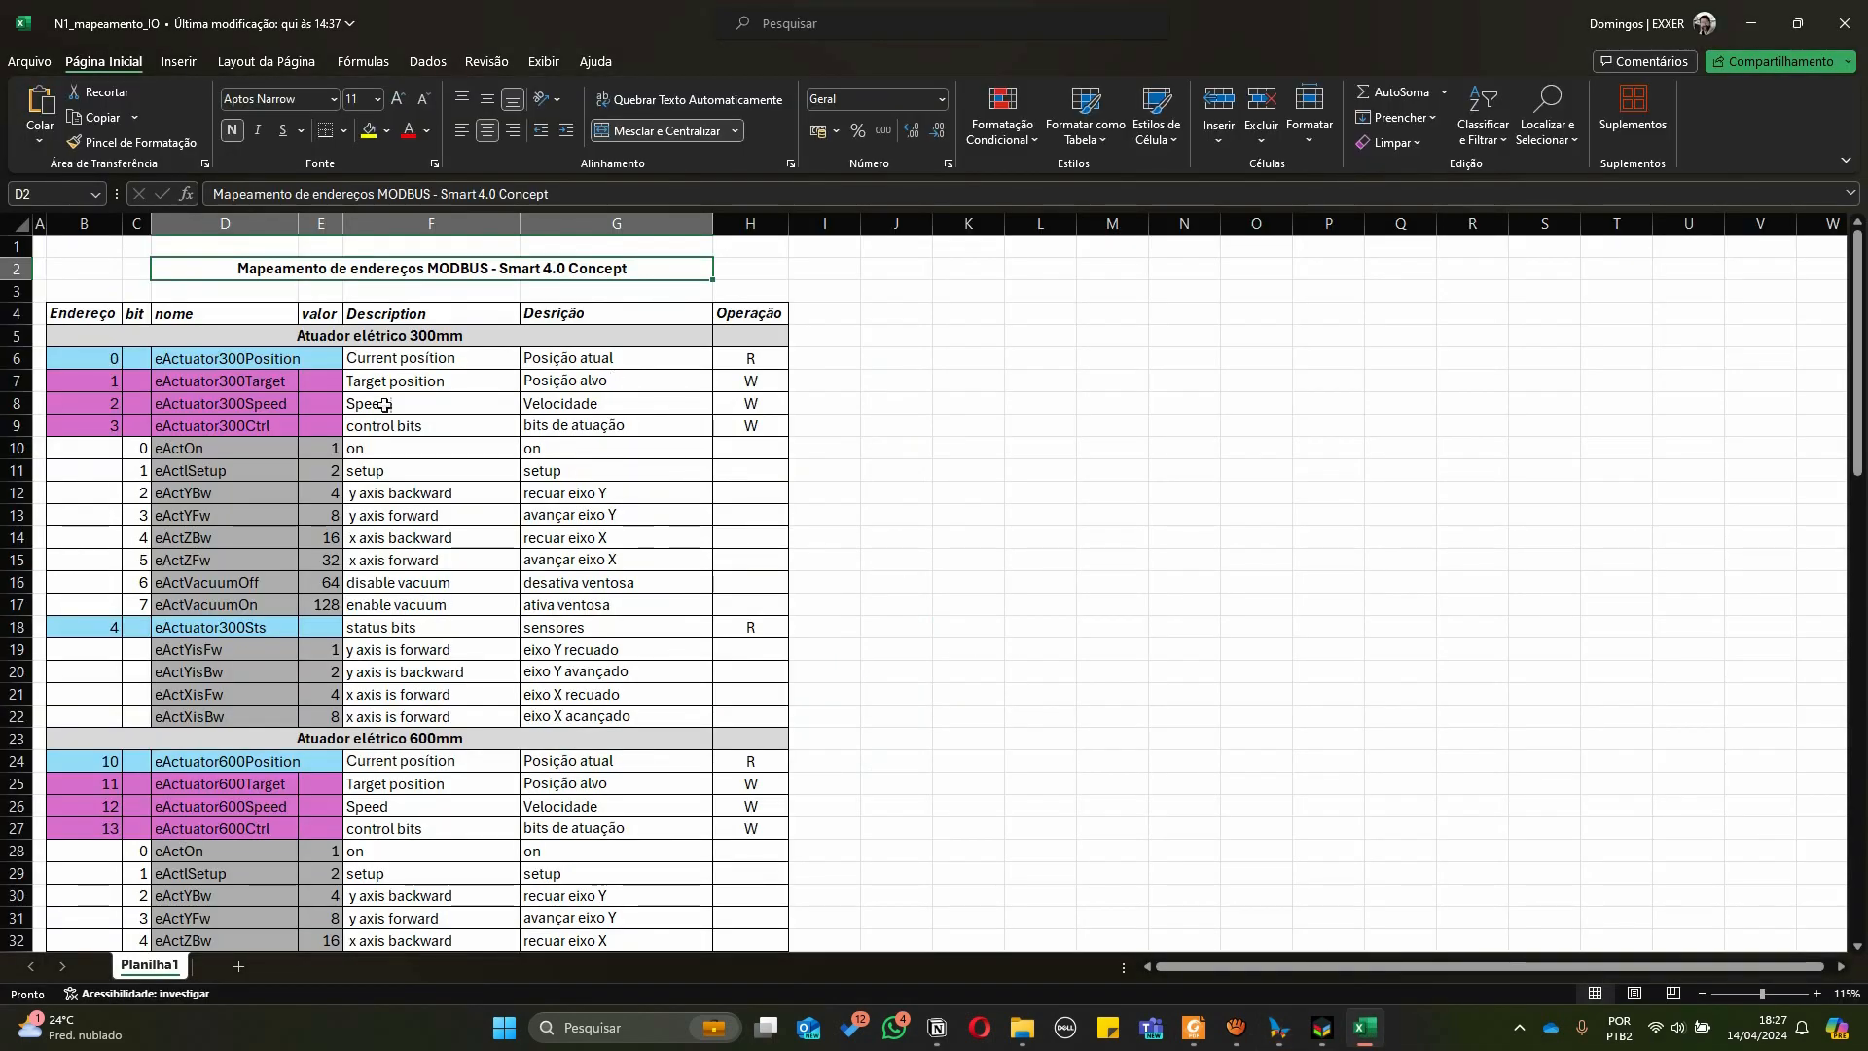
pyautogui.scroll(-4, 379, 399)
pyautogui.scroll(4, 277, 323)
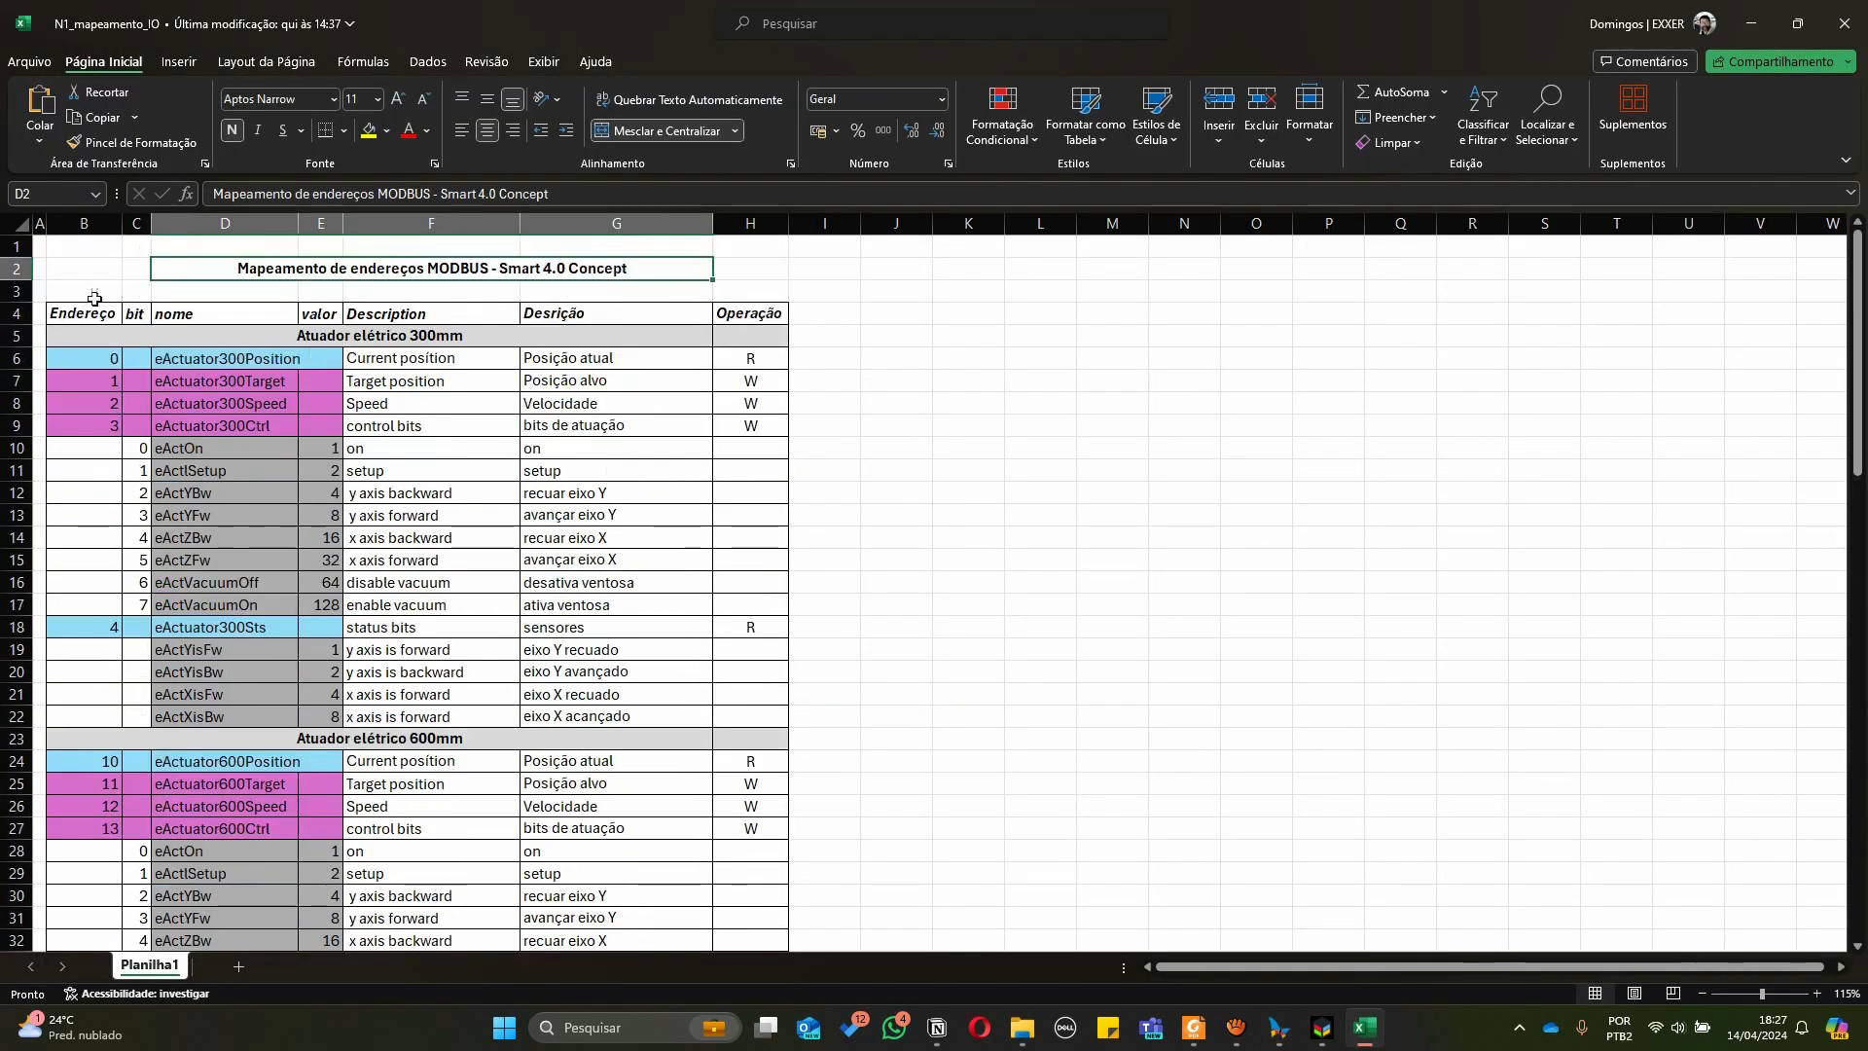
pyautogui.click(85, 224)
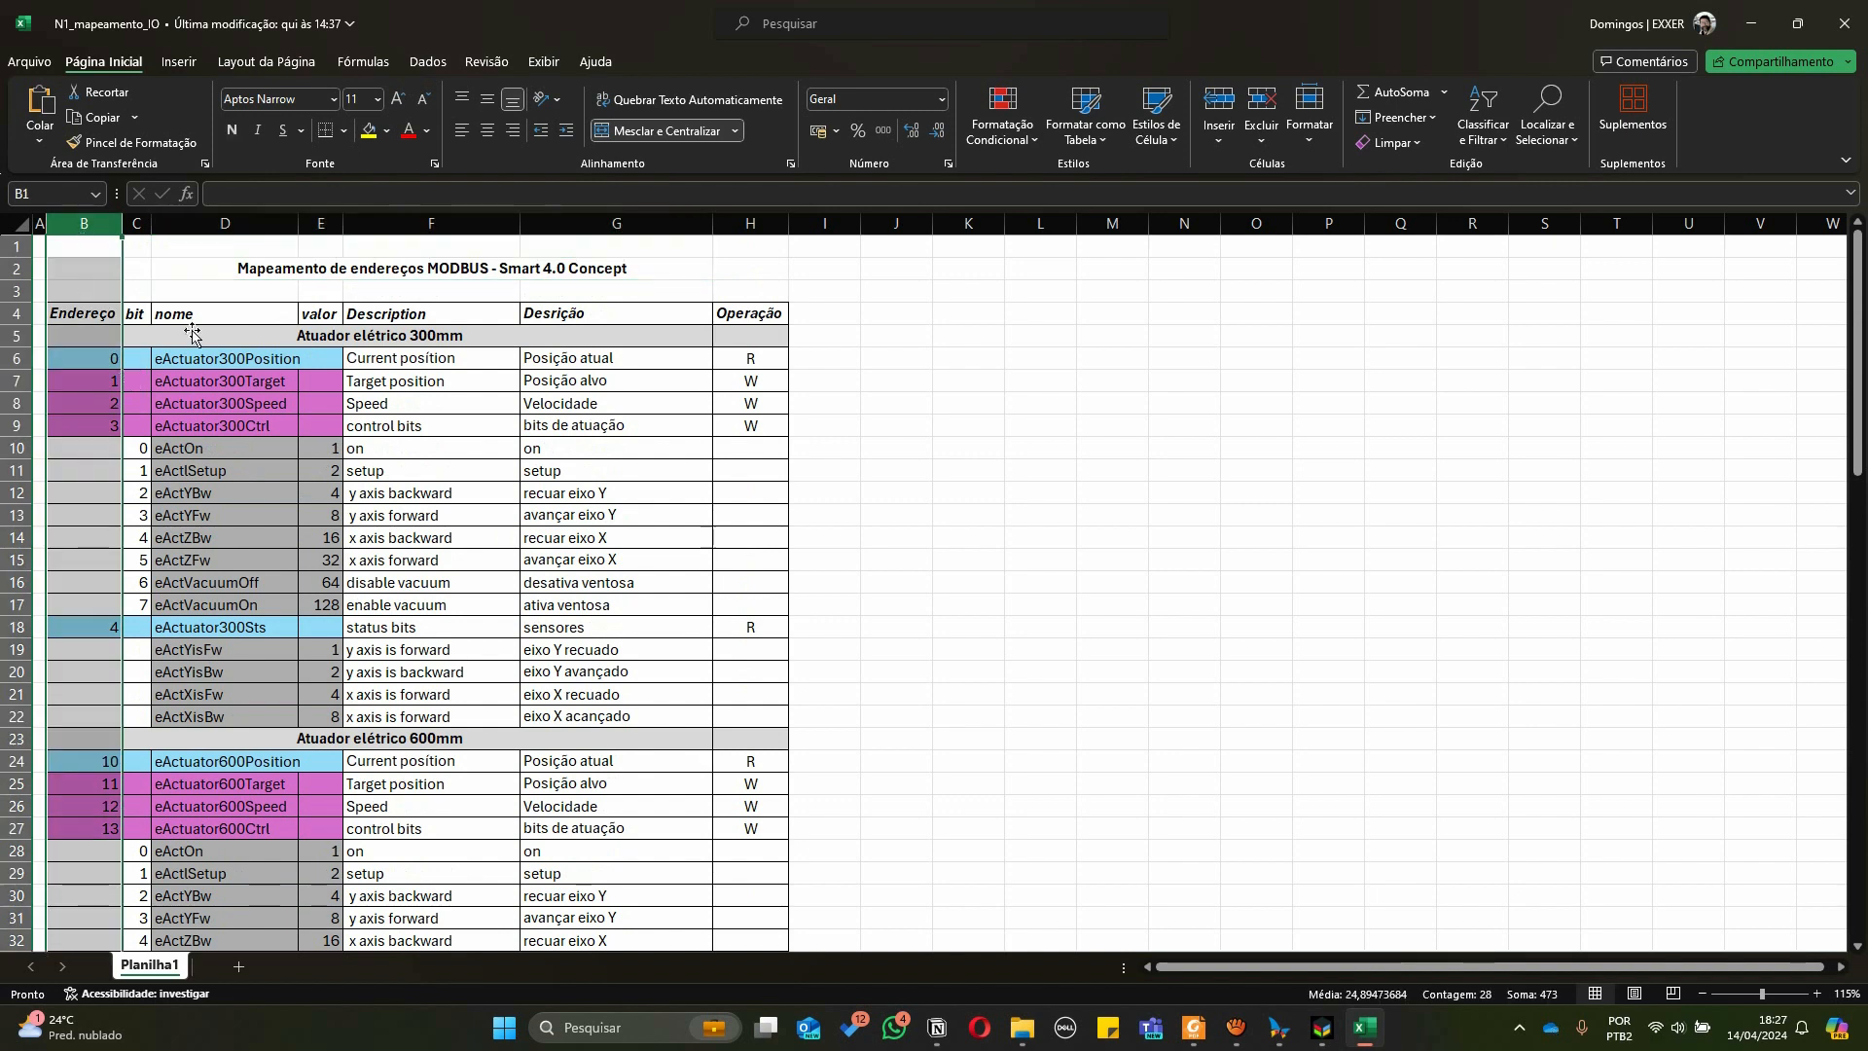
pyautogui.click(223, 358)
pyautogui.click(226, 224)
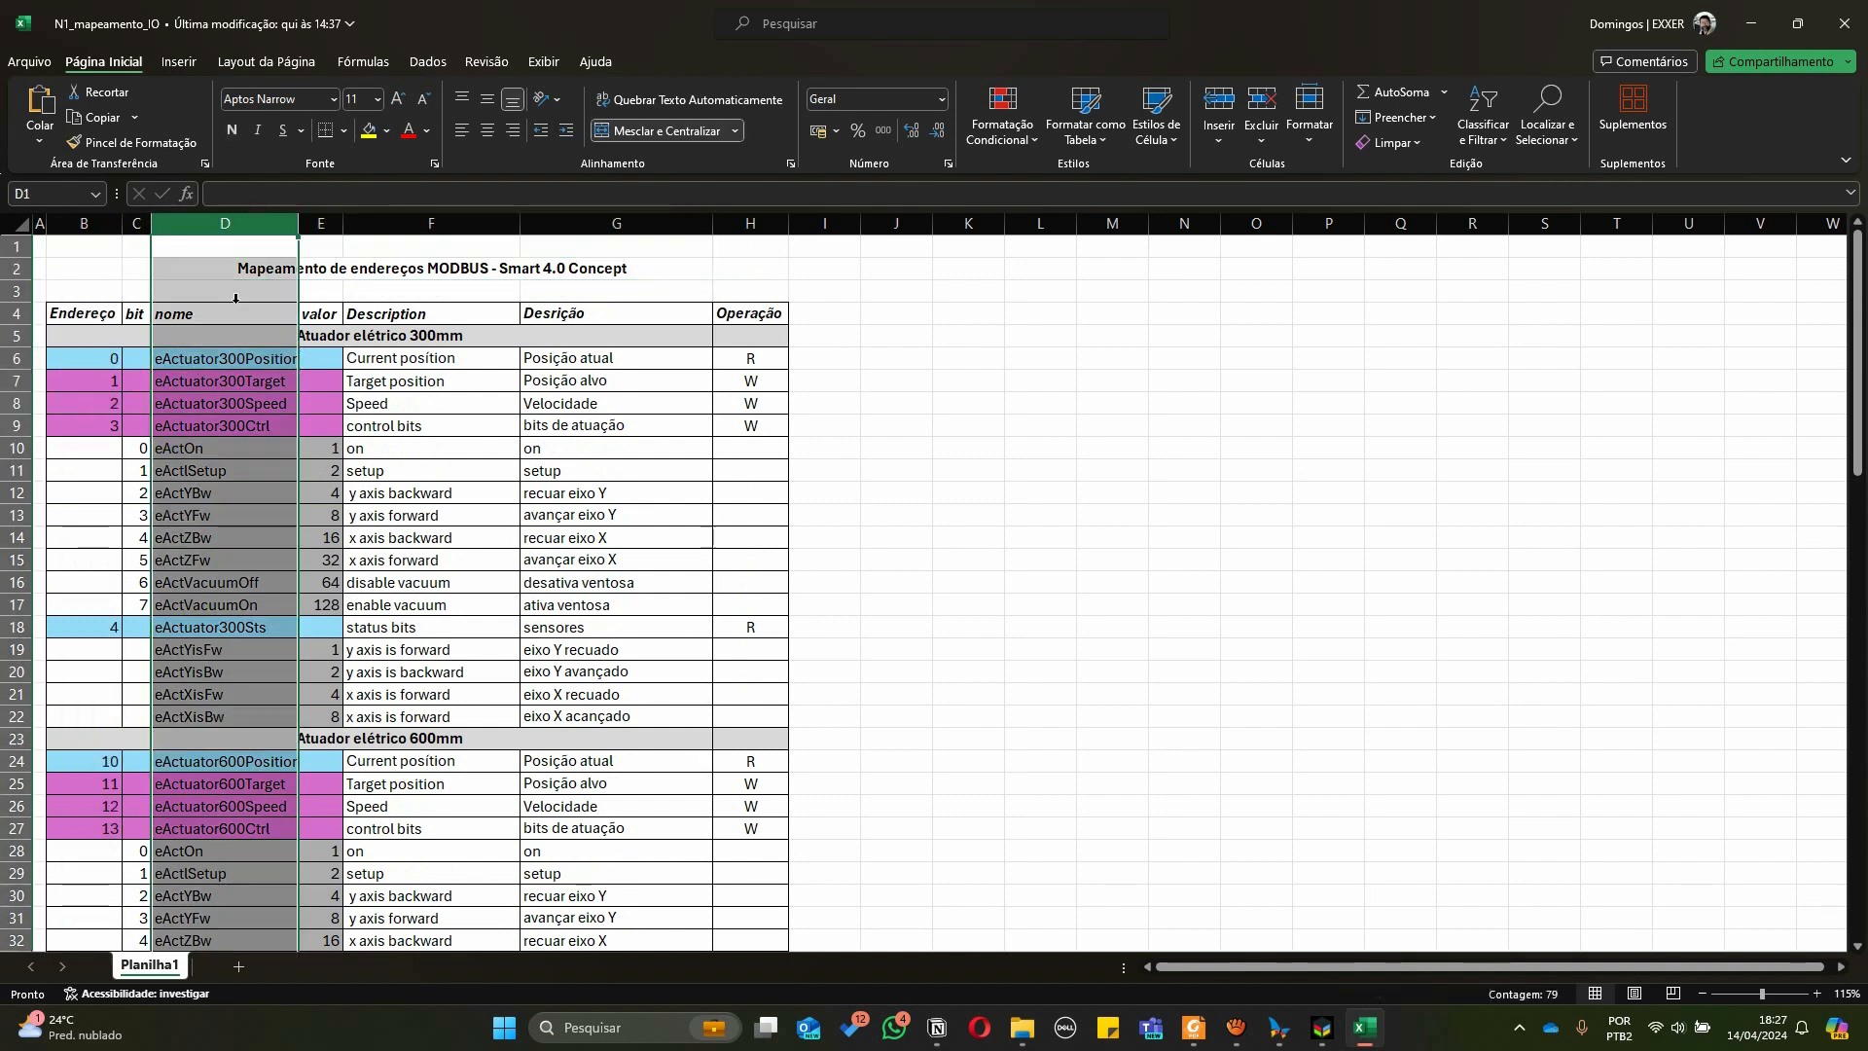
pyautogui.click(251, 380)
pyautogui.click(213, 401)
pyautogui.click(219, 495)
pyautogui.click(201, 468)
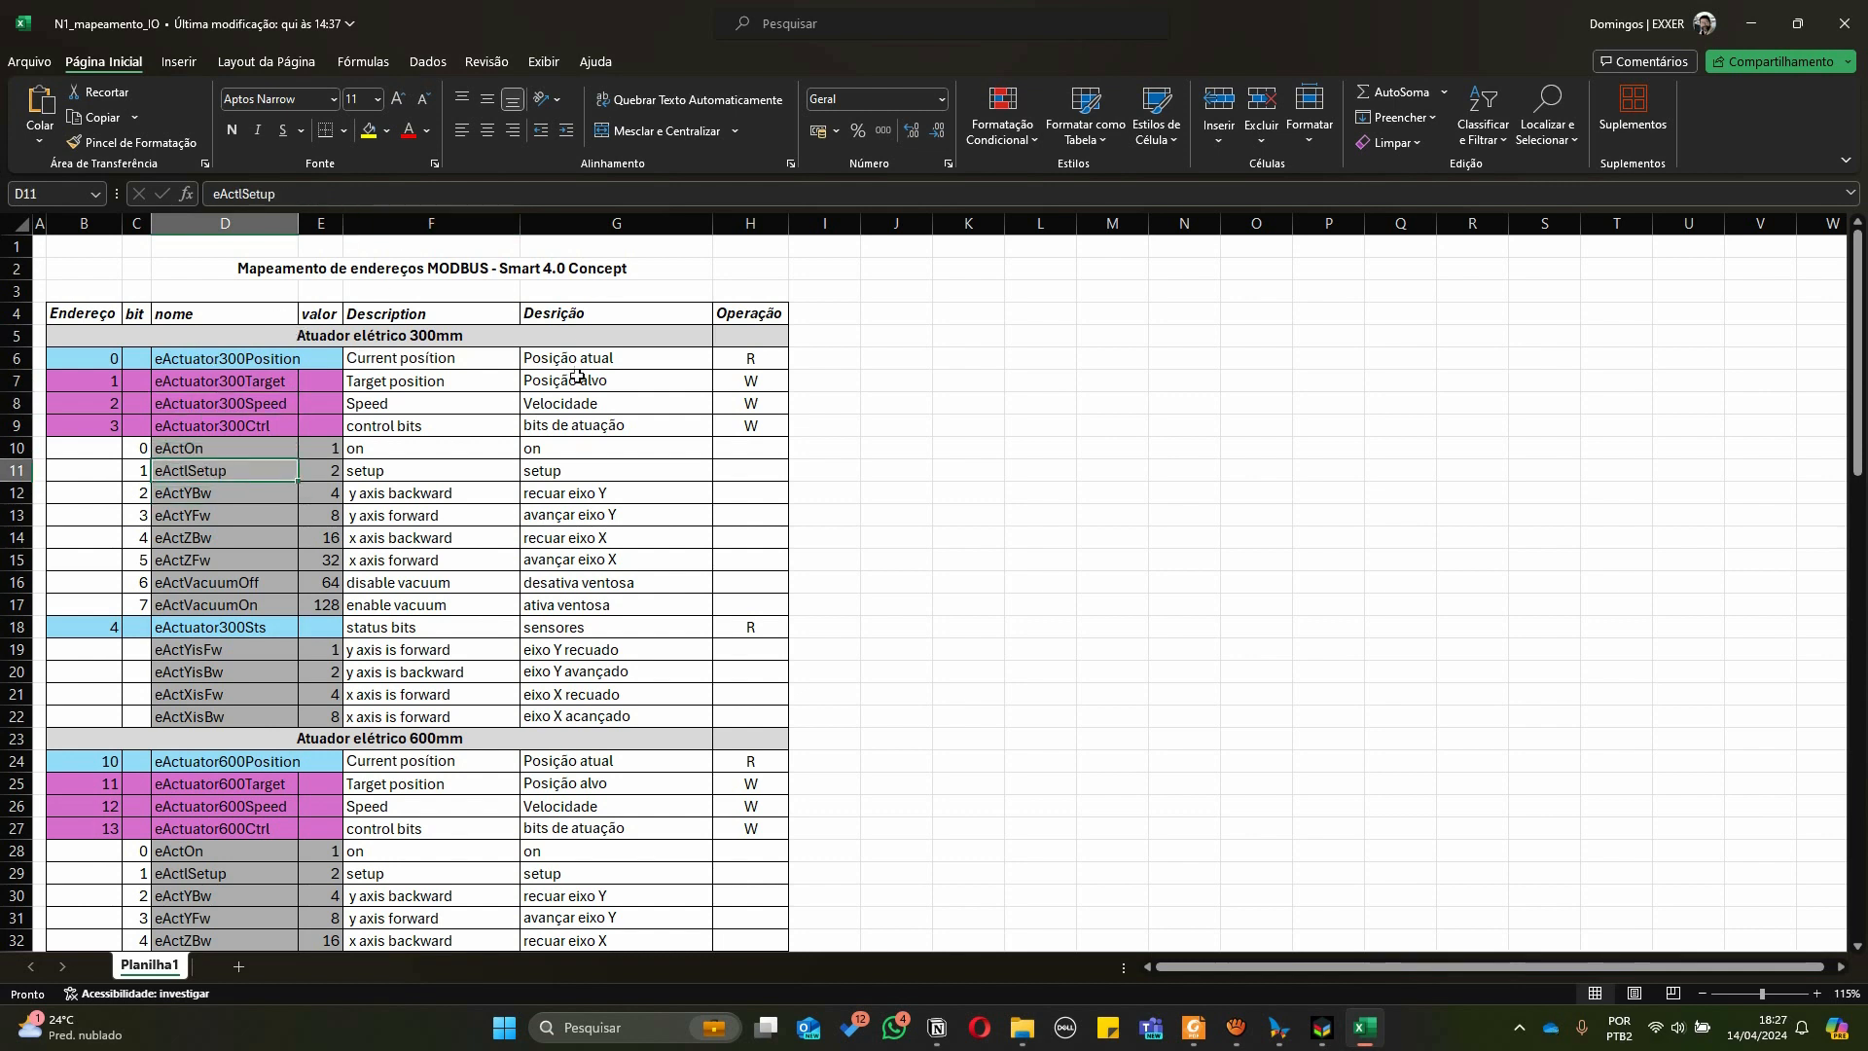
pyautogui.moveTo(570, 360); pyautogui.dragTo(576, 693)
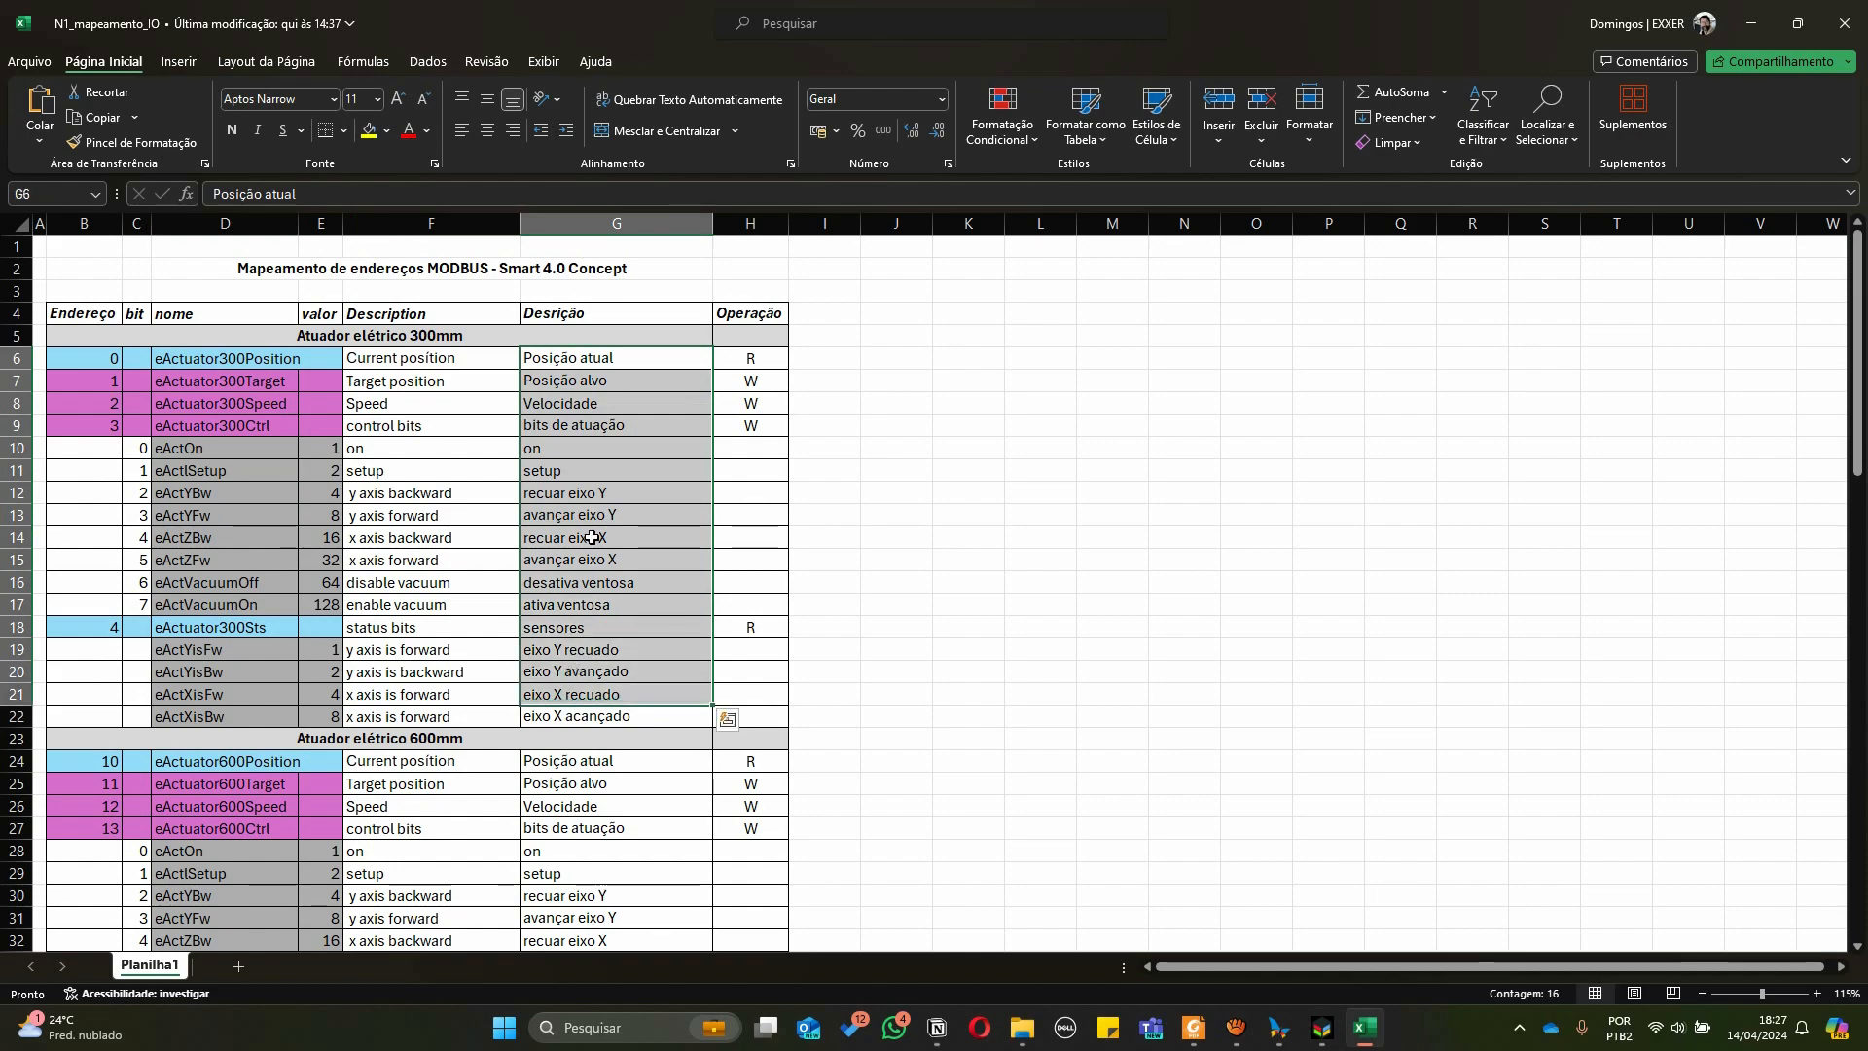
# Compare the simulator's Modbus table for the 300 mm actuator with the GVL constants in the other project
pyautogui.hotkey('alt', 'Tab')
pyautogui.hotkey('alt', 'Tab')
pyautogui.hotkey('alt', 'Tab')
pyautogui.hotkey('alt', 'Tab')
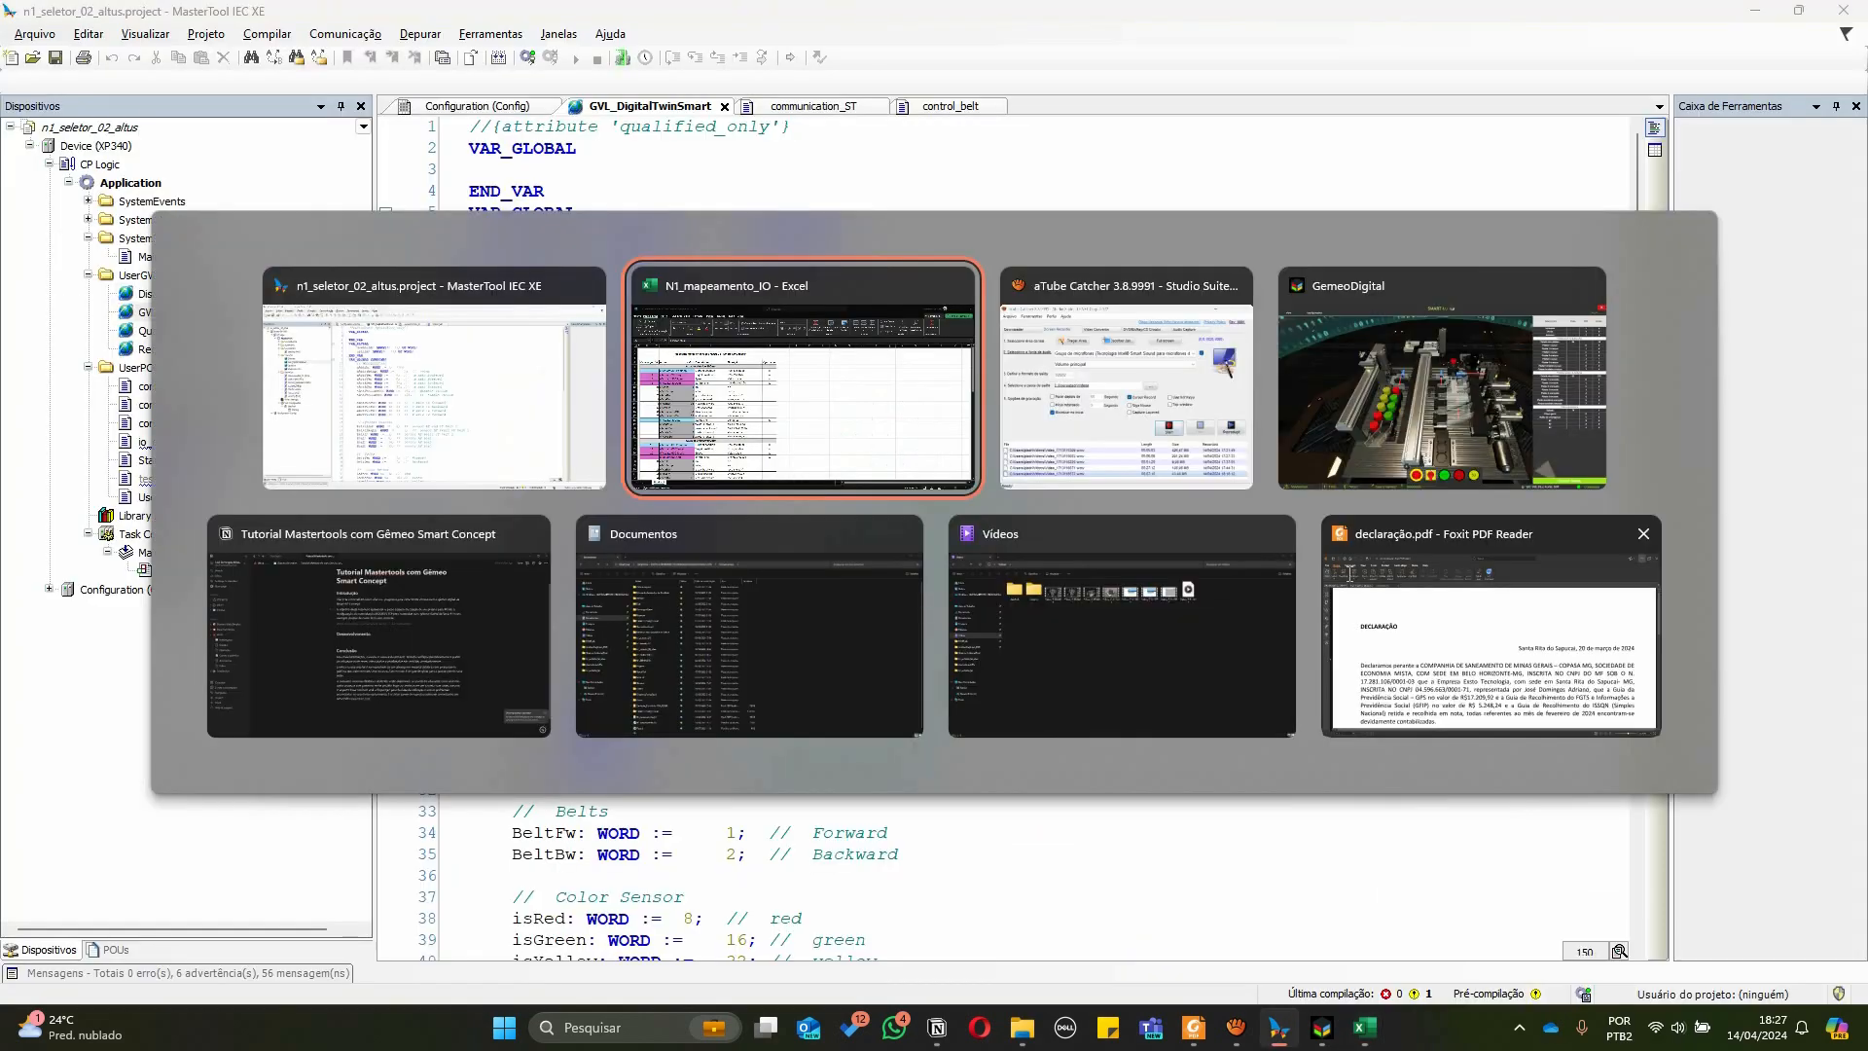
pyautogui.scroll(-10, 1774, 292)
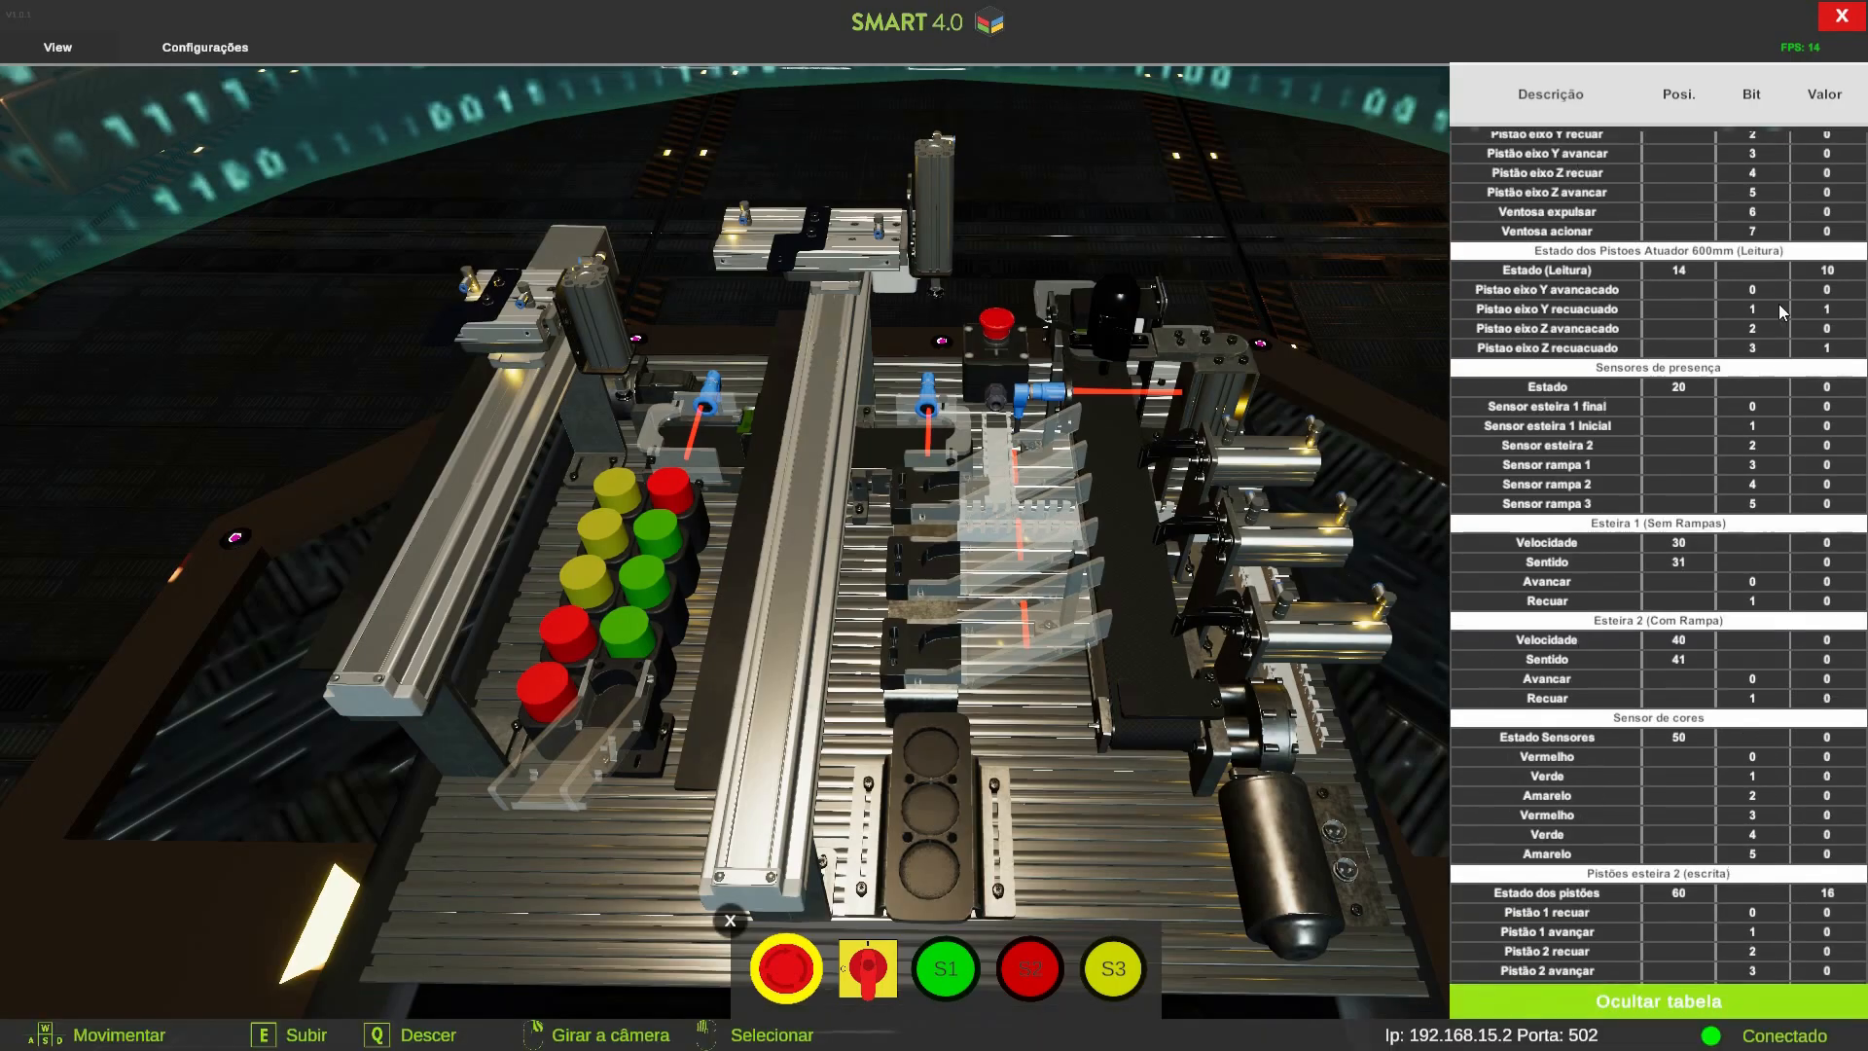
pyautogui.scroll(5, 1779, 303)
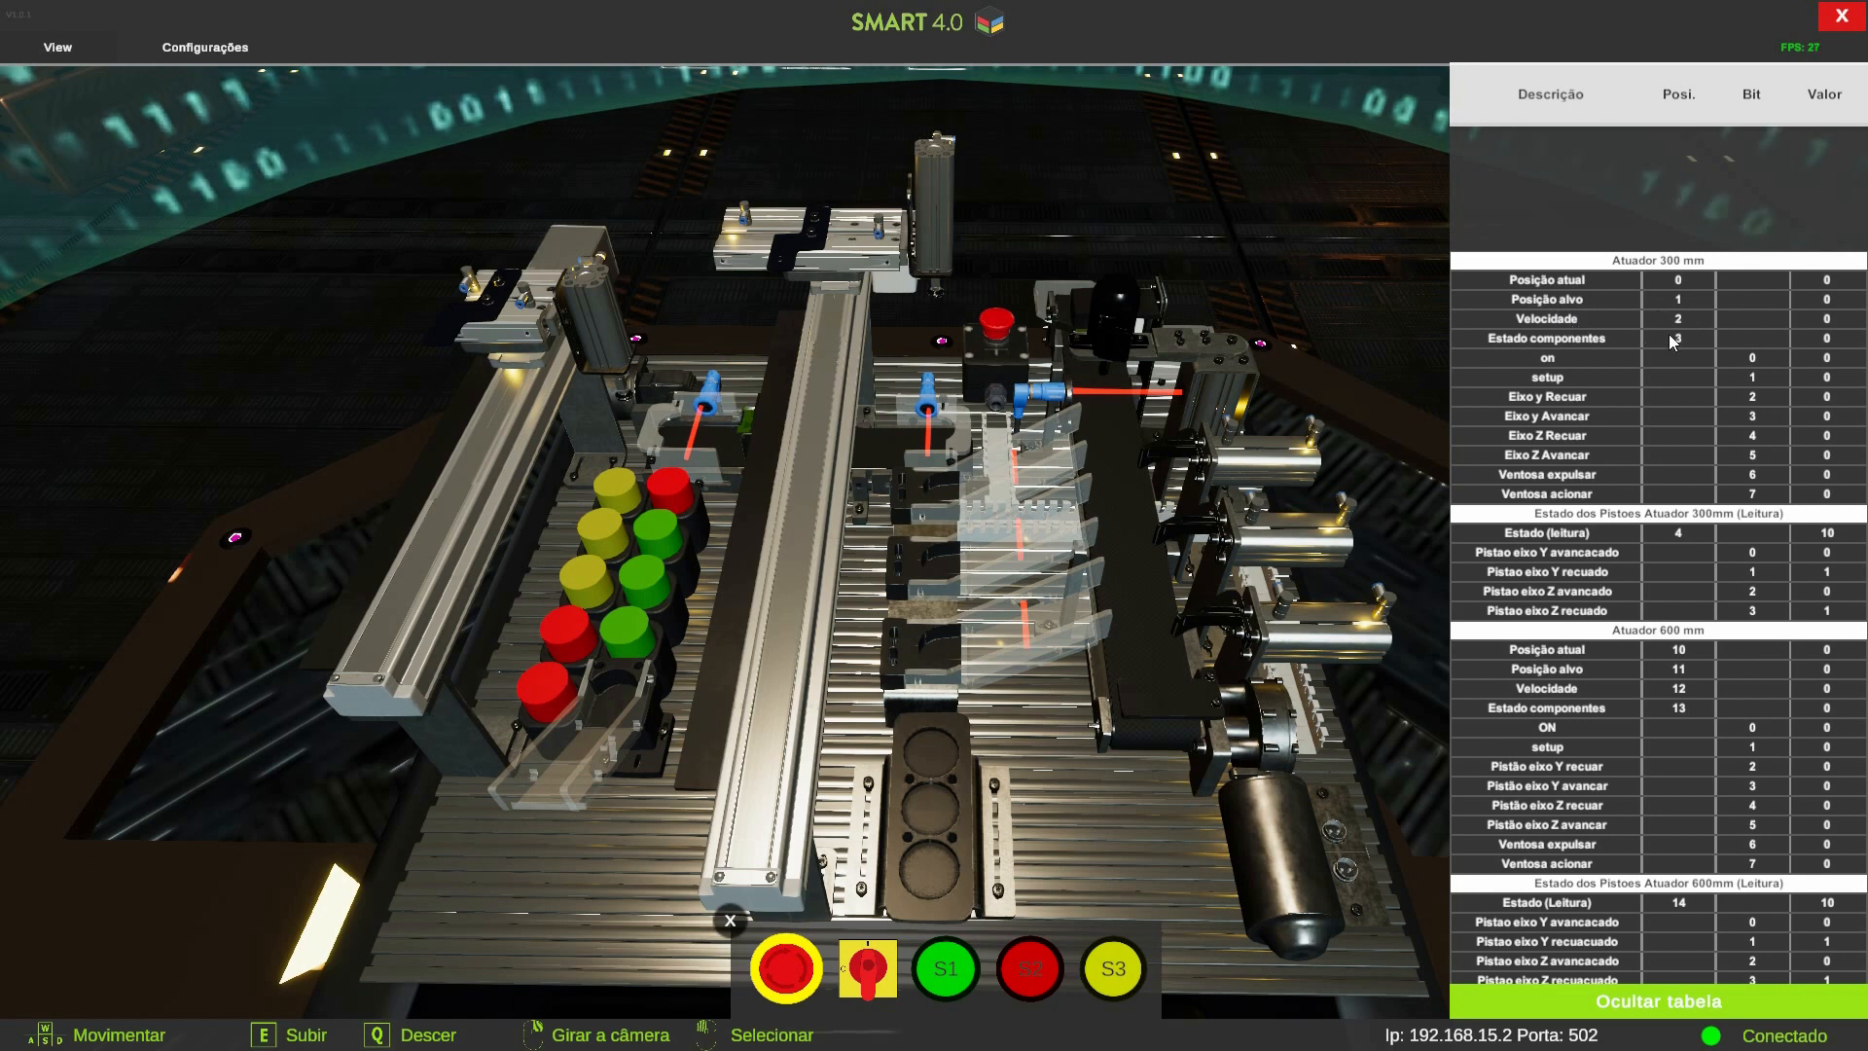
pyautogui.hotkey('alt', 'Tab')
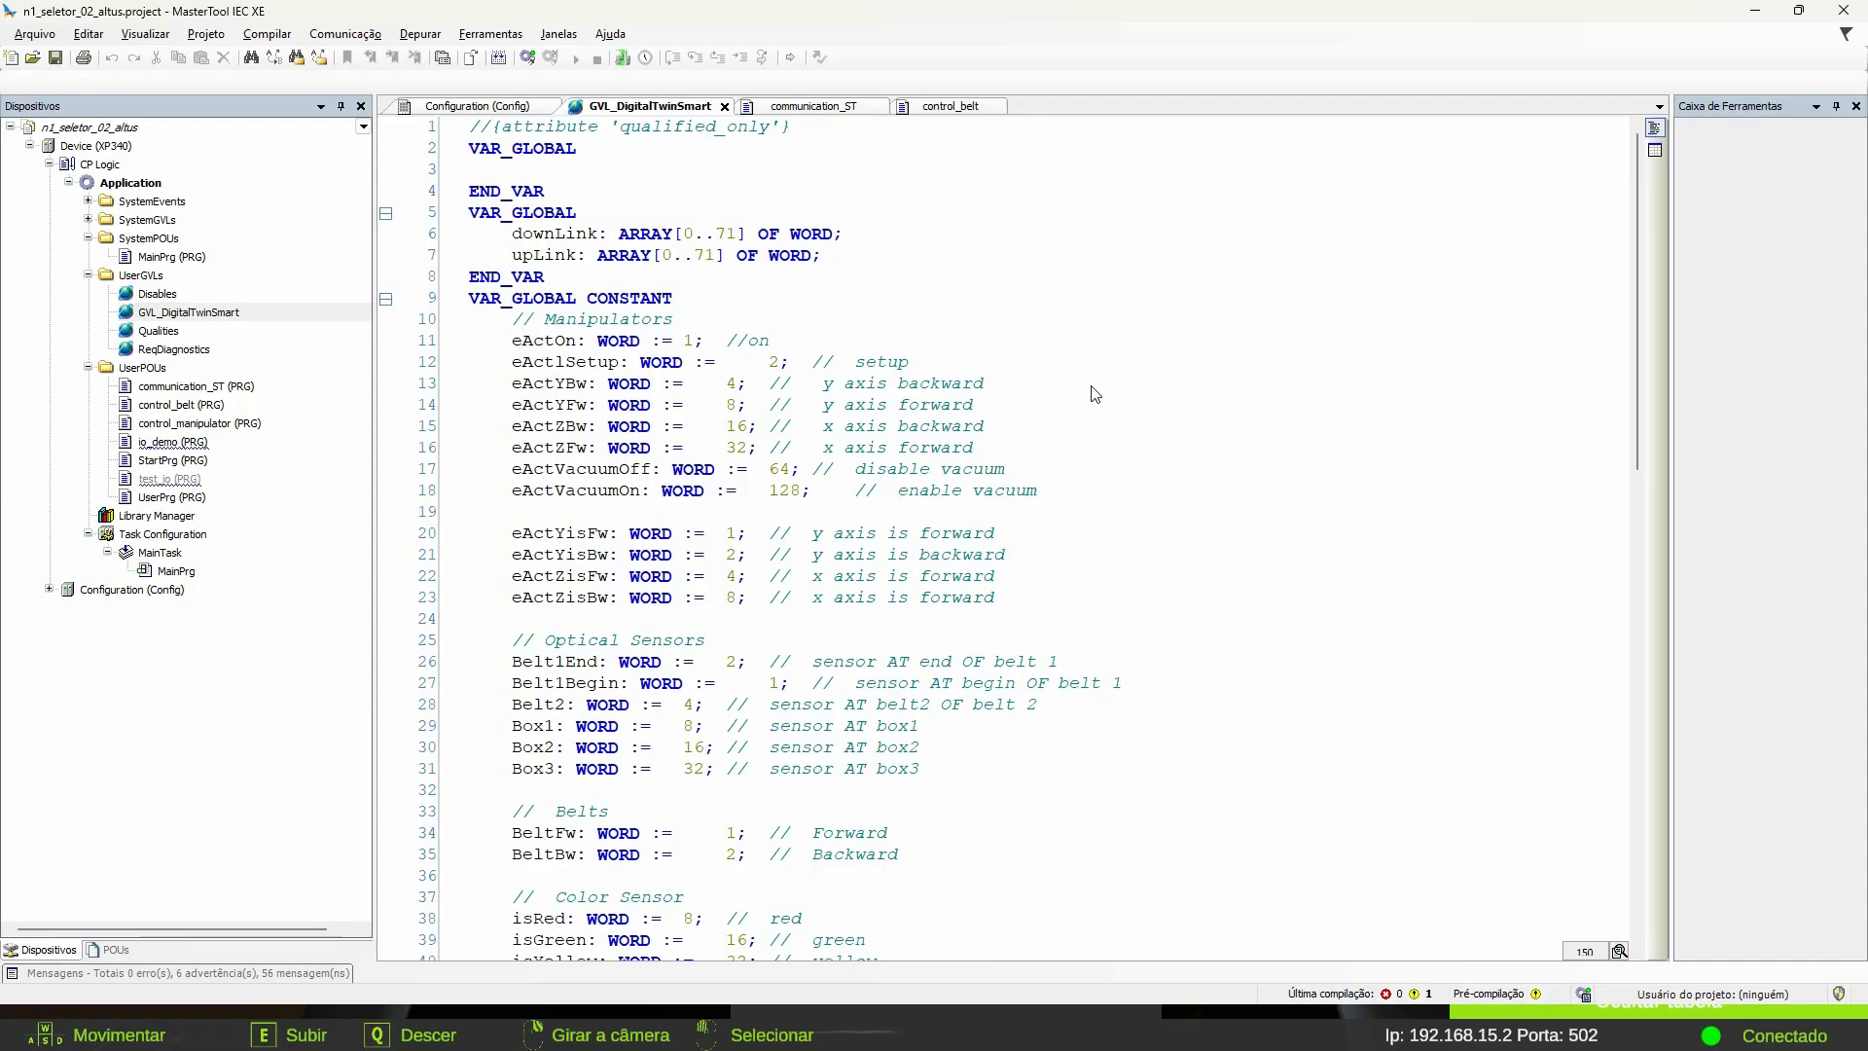
pyautogui.hotkey('alt', 'Tab')
# Review the spreadsheet's descriptions and read/write operation entries for the 300 mm actuator registers
pyautogui.press('Tab')
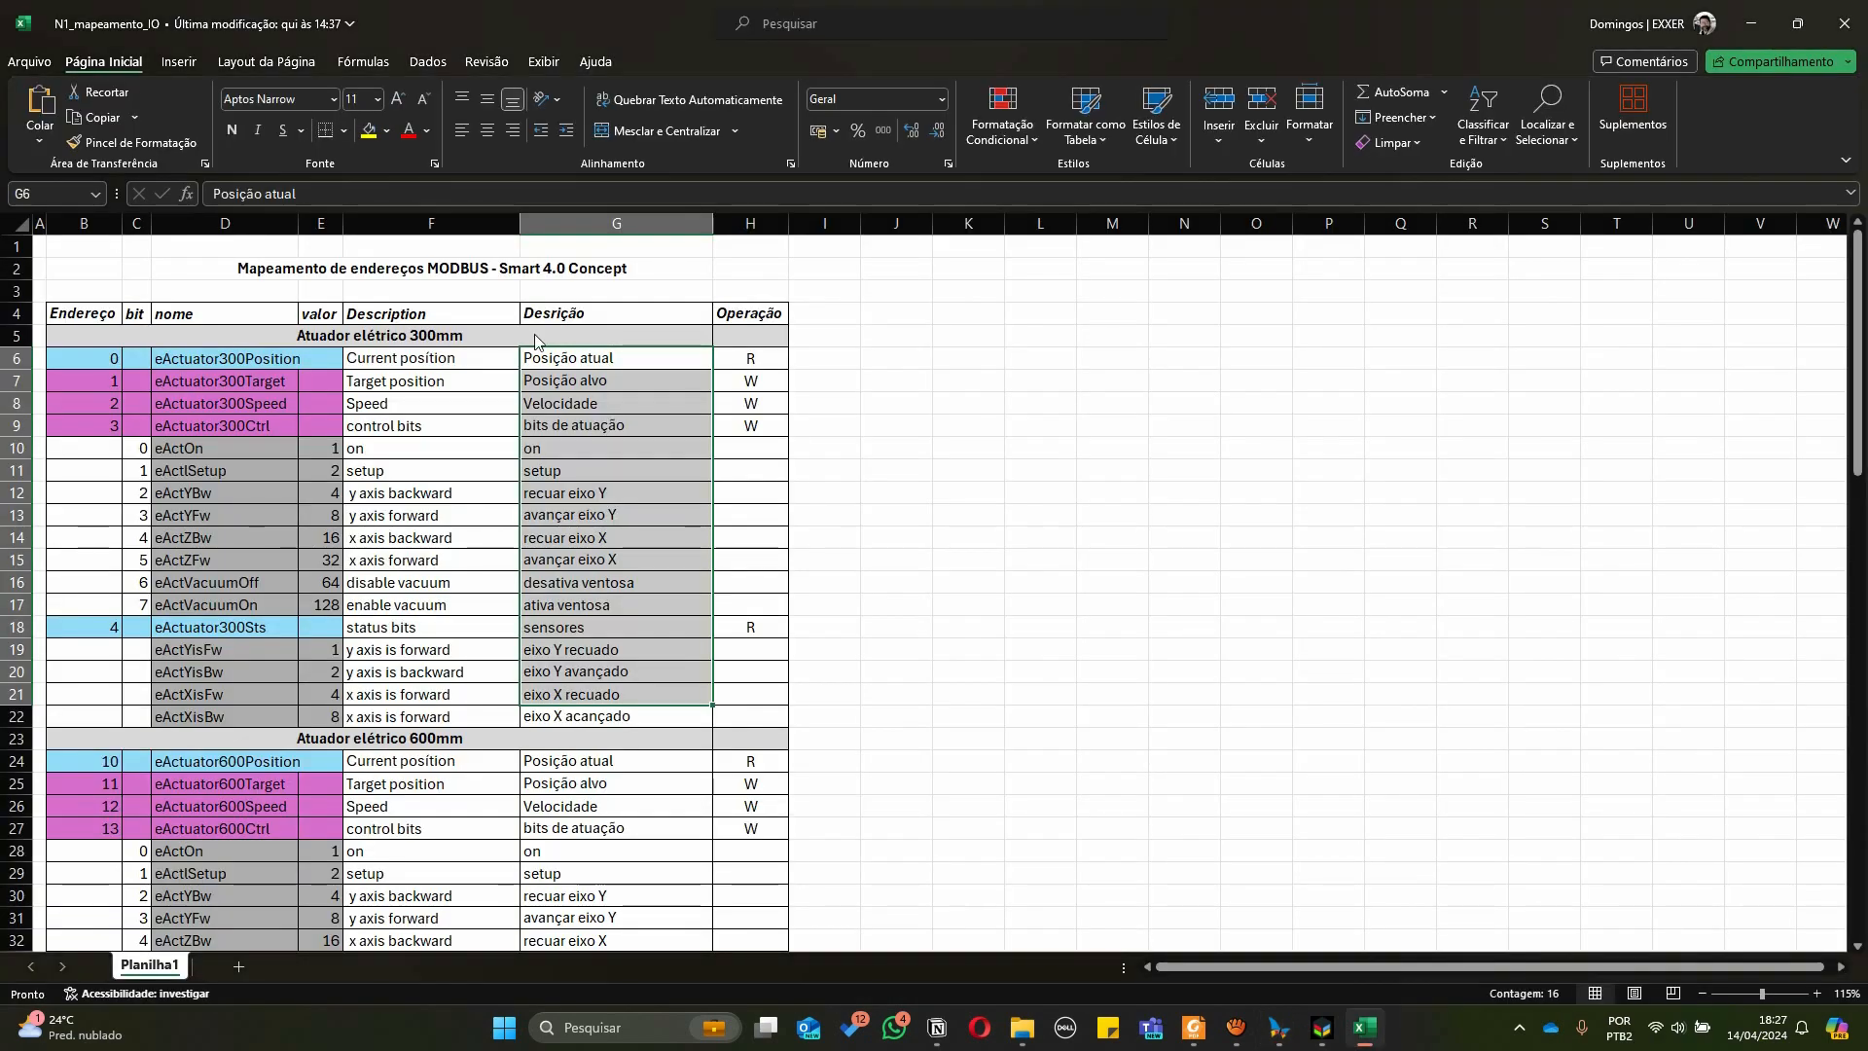
pyautogui.click(589, 369)
pyautogui.click(593, 382)
pyautogui.click(609, 408)
pyautogui.click(562, 436)
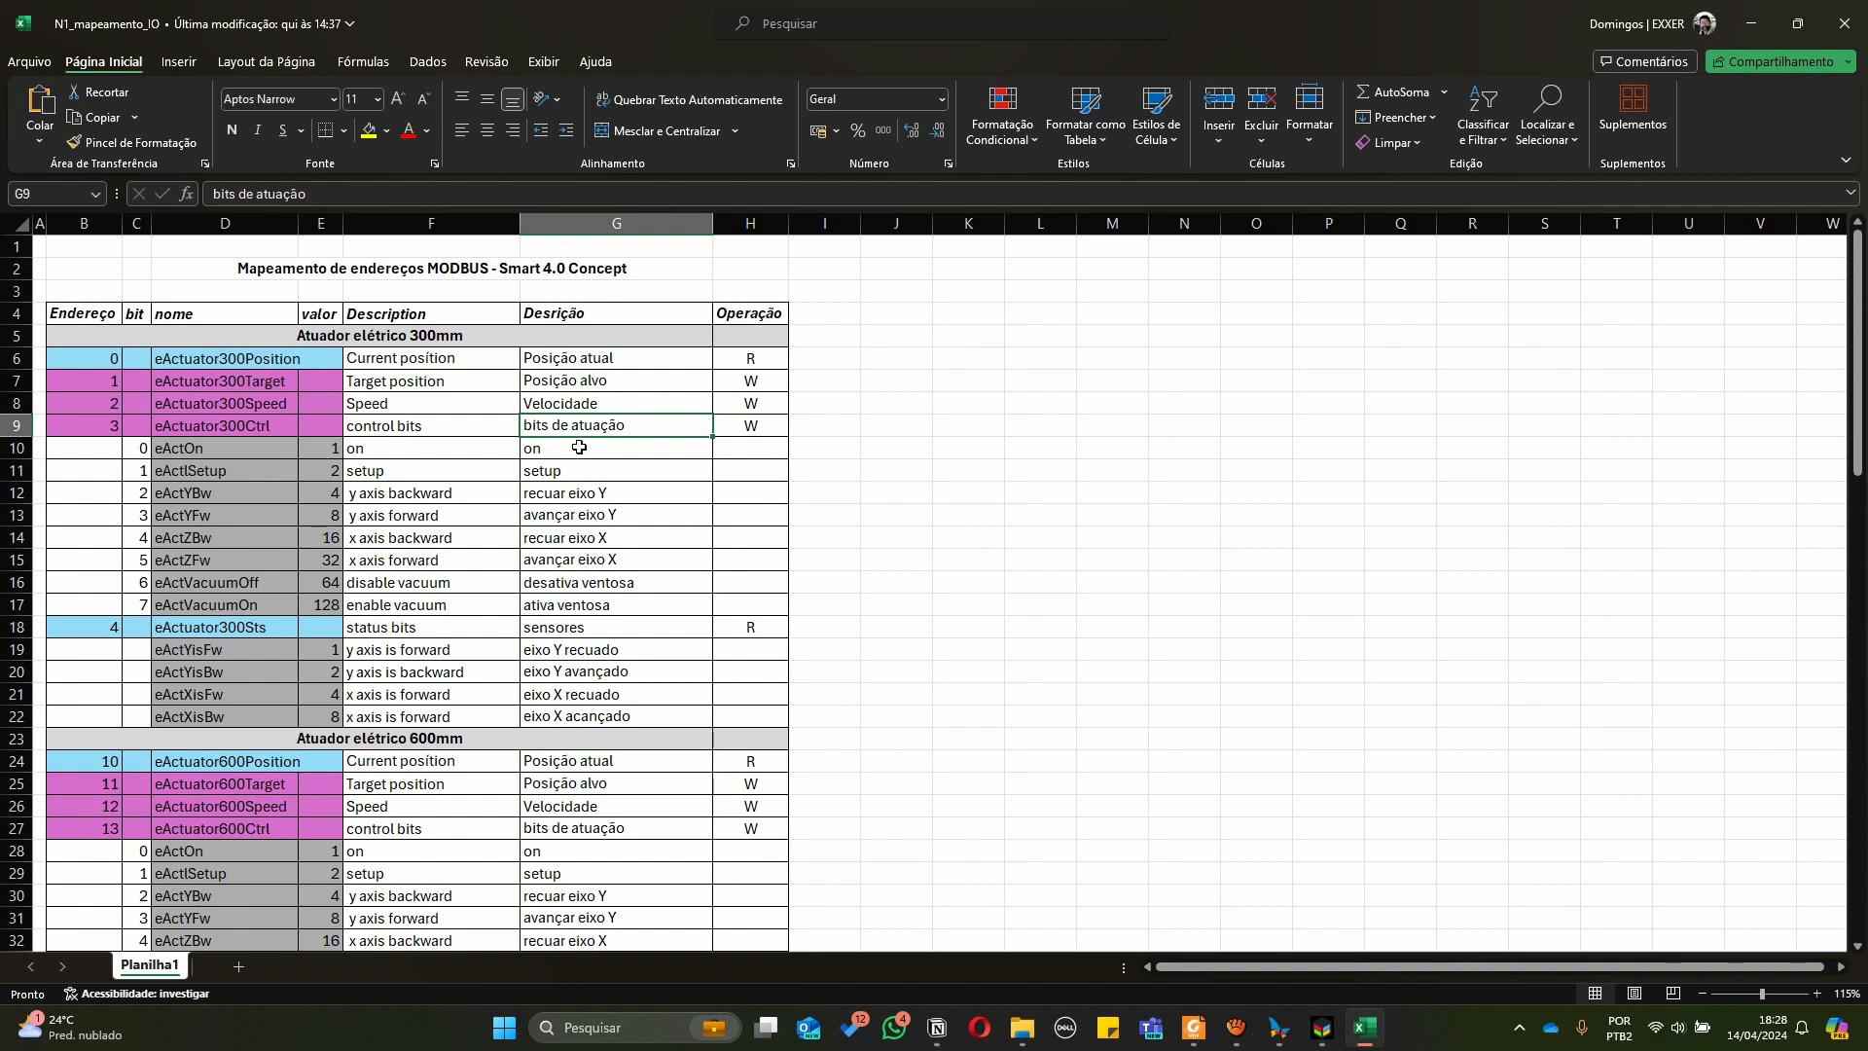
pyautogui.click(733, 357)
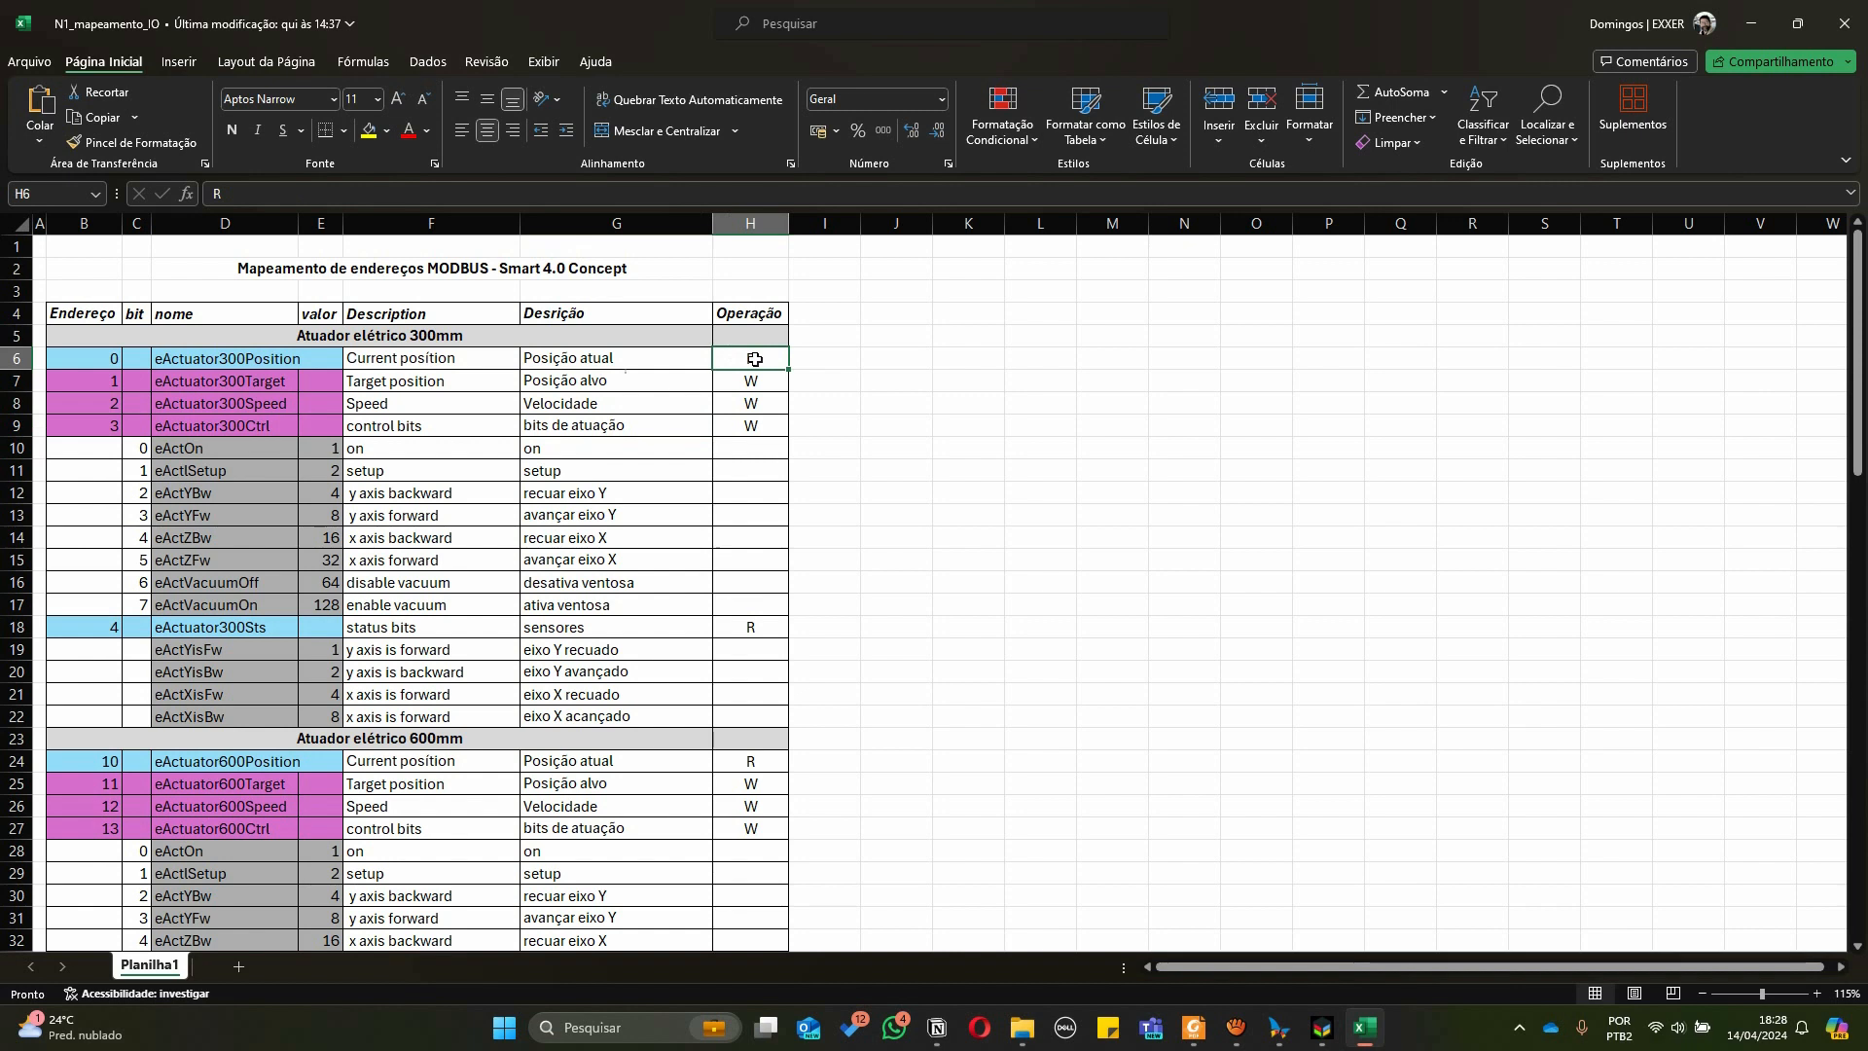
pyautogui.click(750, 398)
pyautogui.click(744, 387)
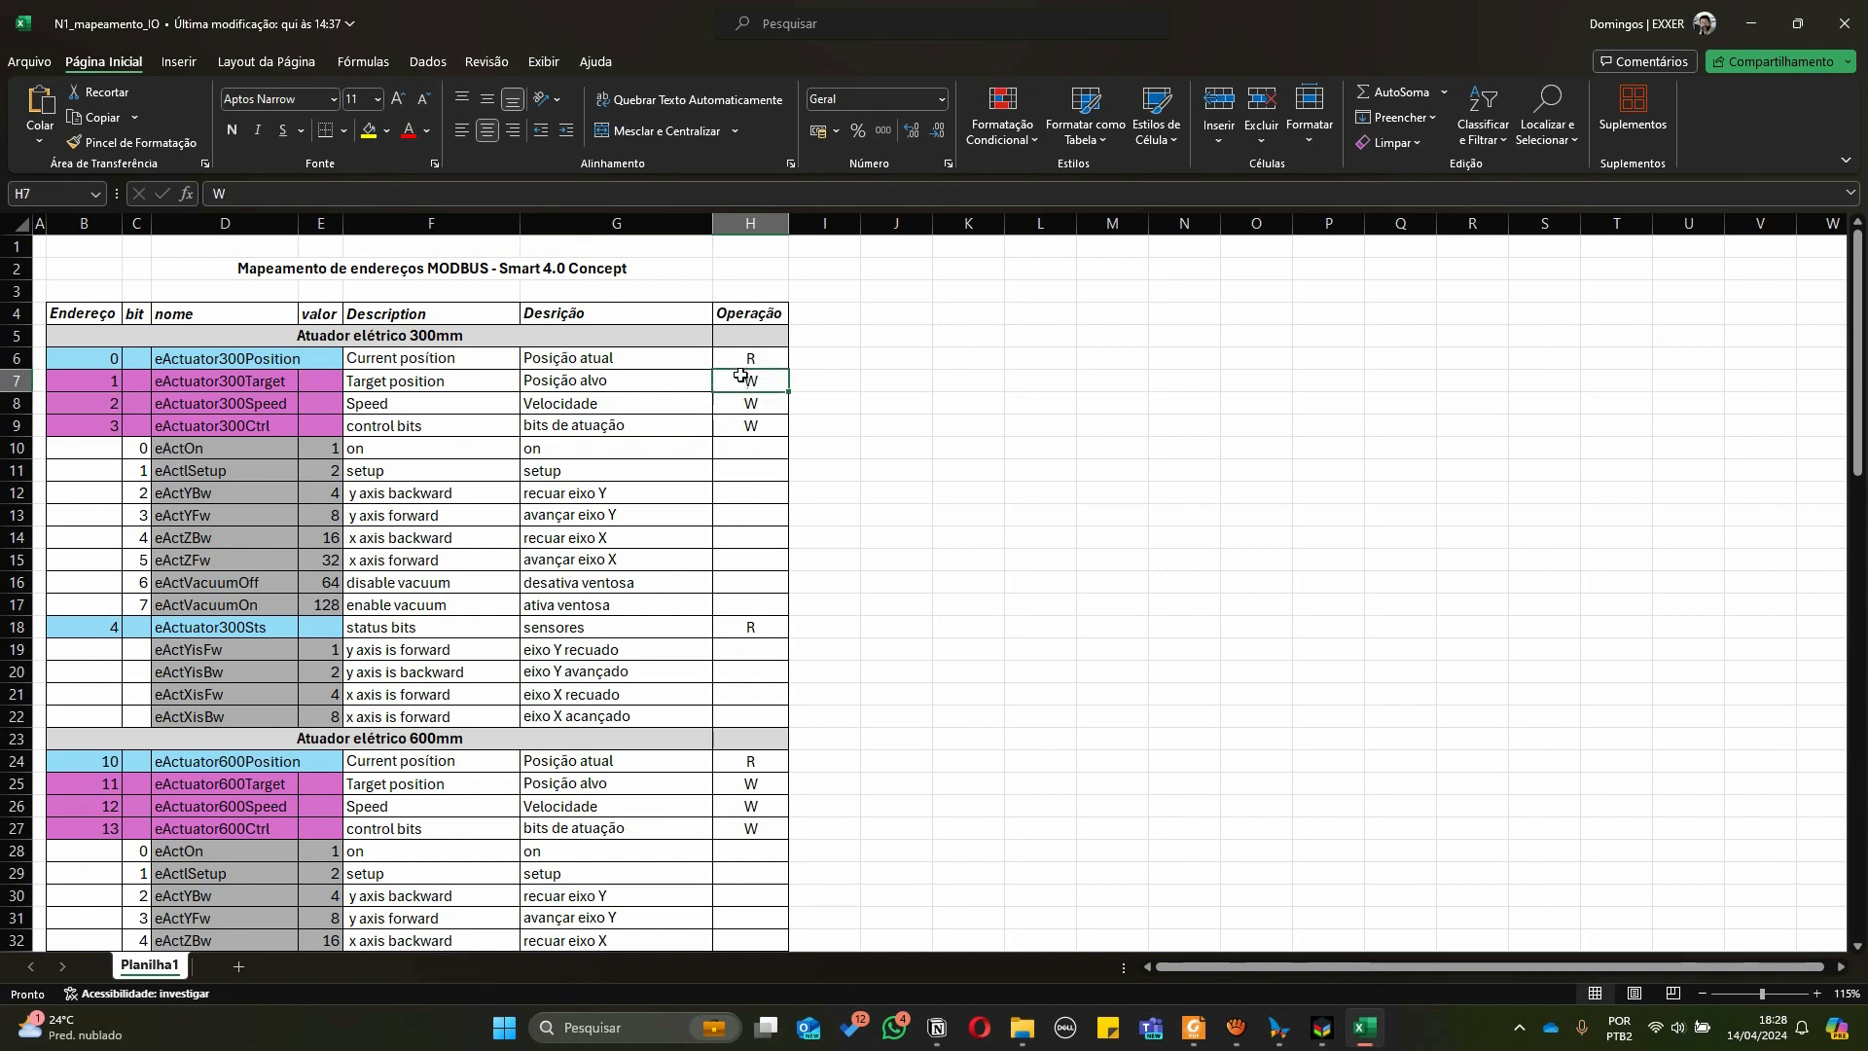
pyautogui.click(737, 360)
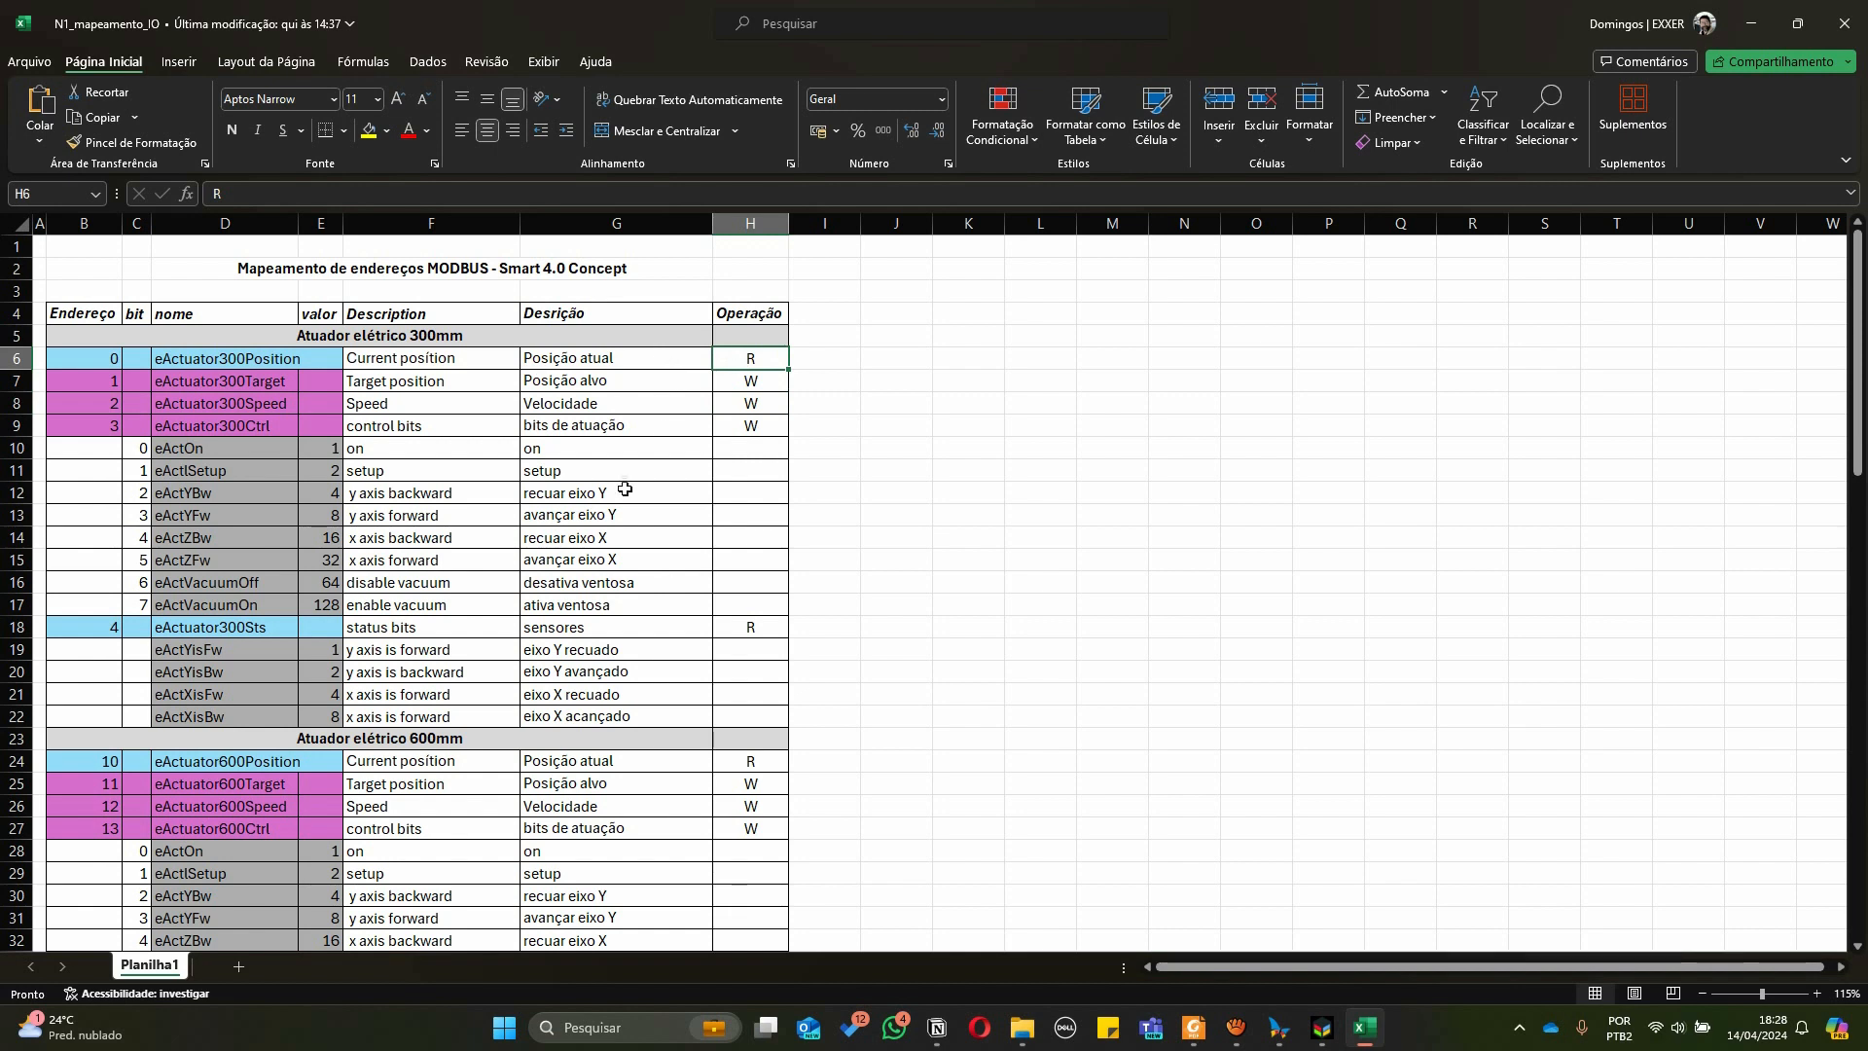
pyautogui.click(748, 388)
pyautogui.click(747, 405)
pyautogui.click(744, 427)
pyautogui.click(549, 356)
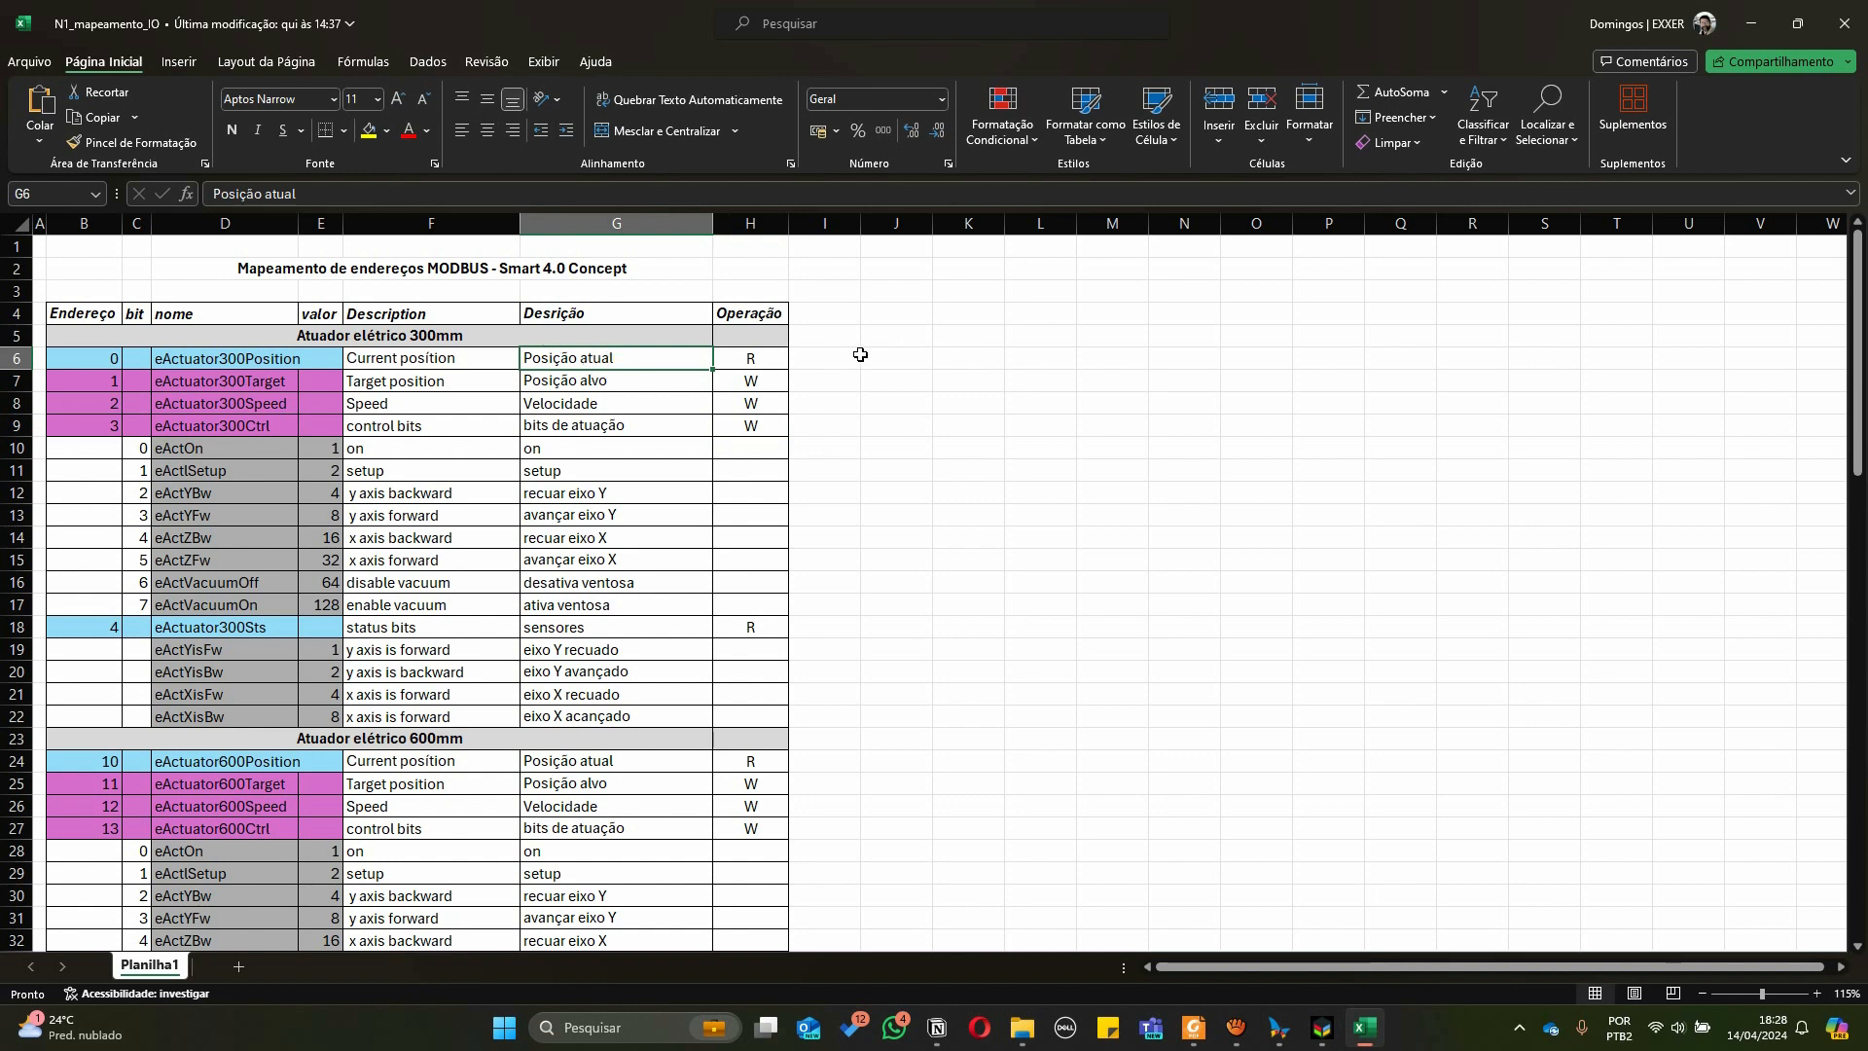
pyautogui.click(737, 386)
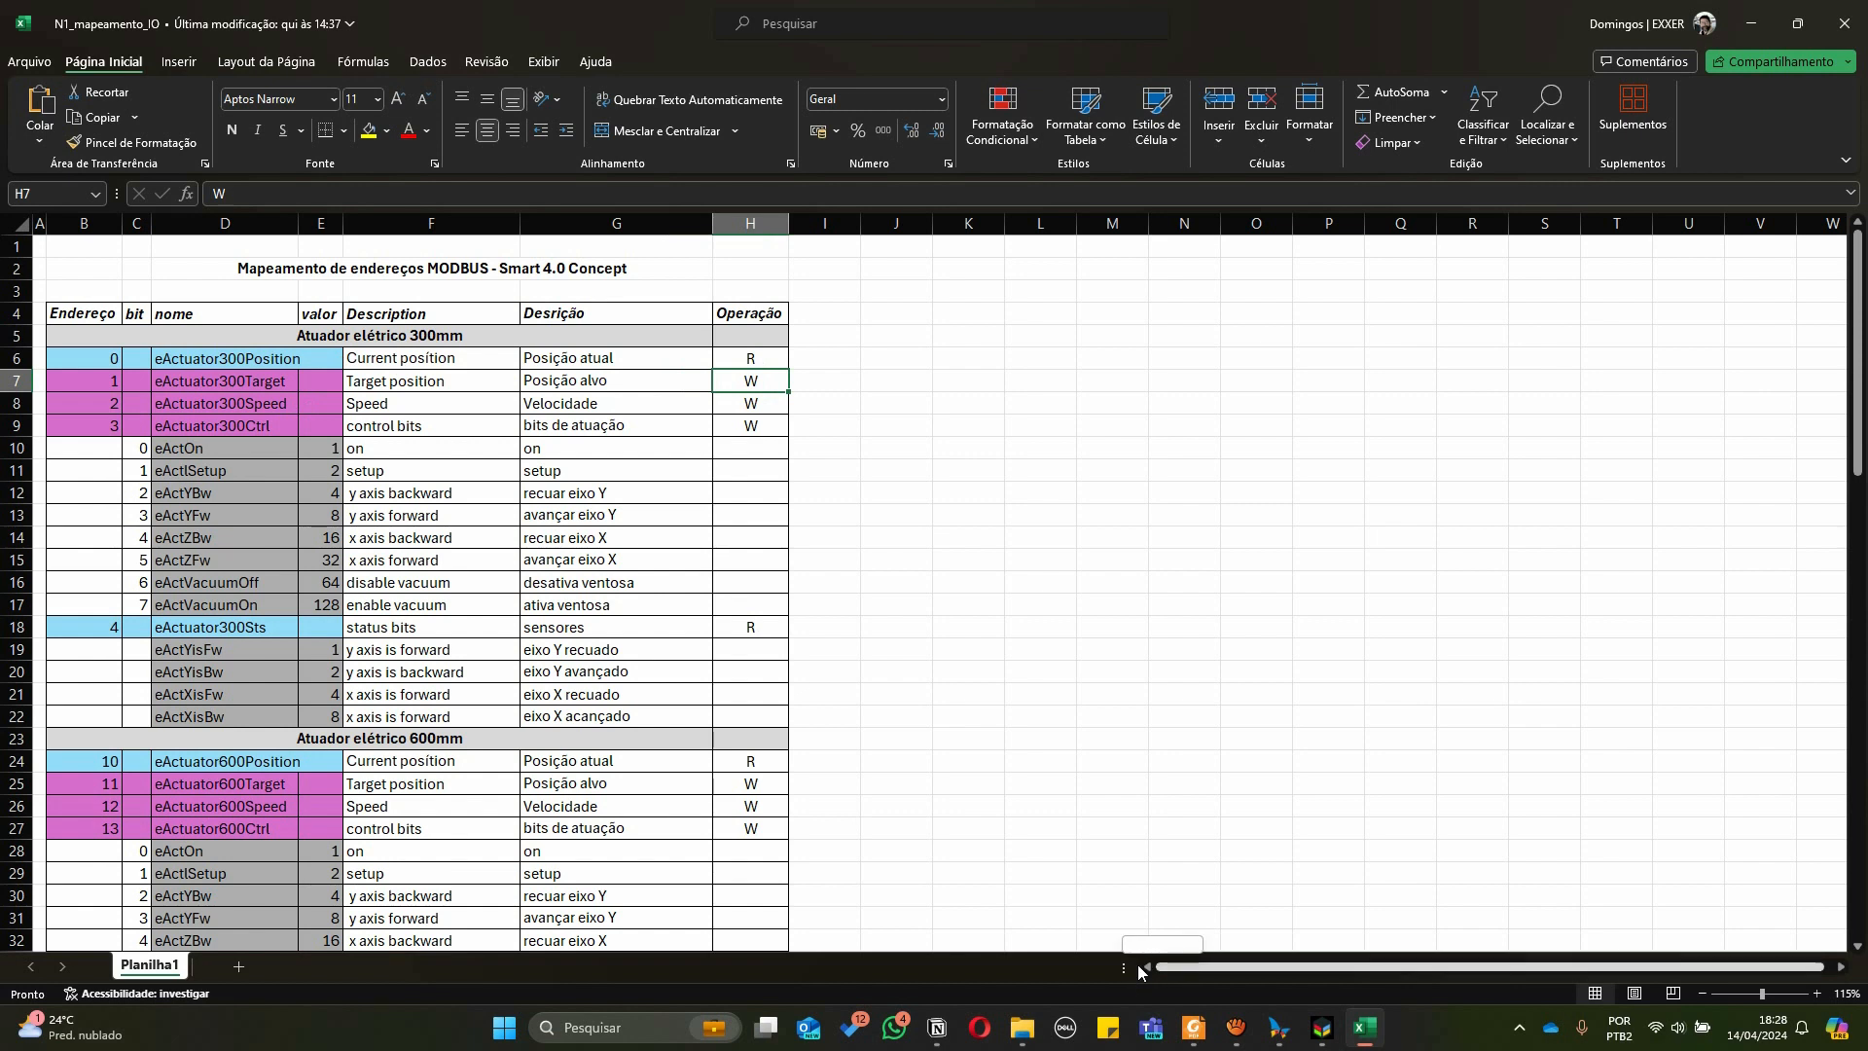
pyautogui.click(206, 402)
pyautogui.click(390, 401)
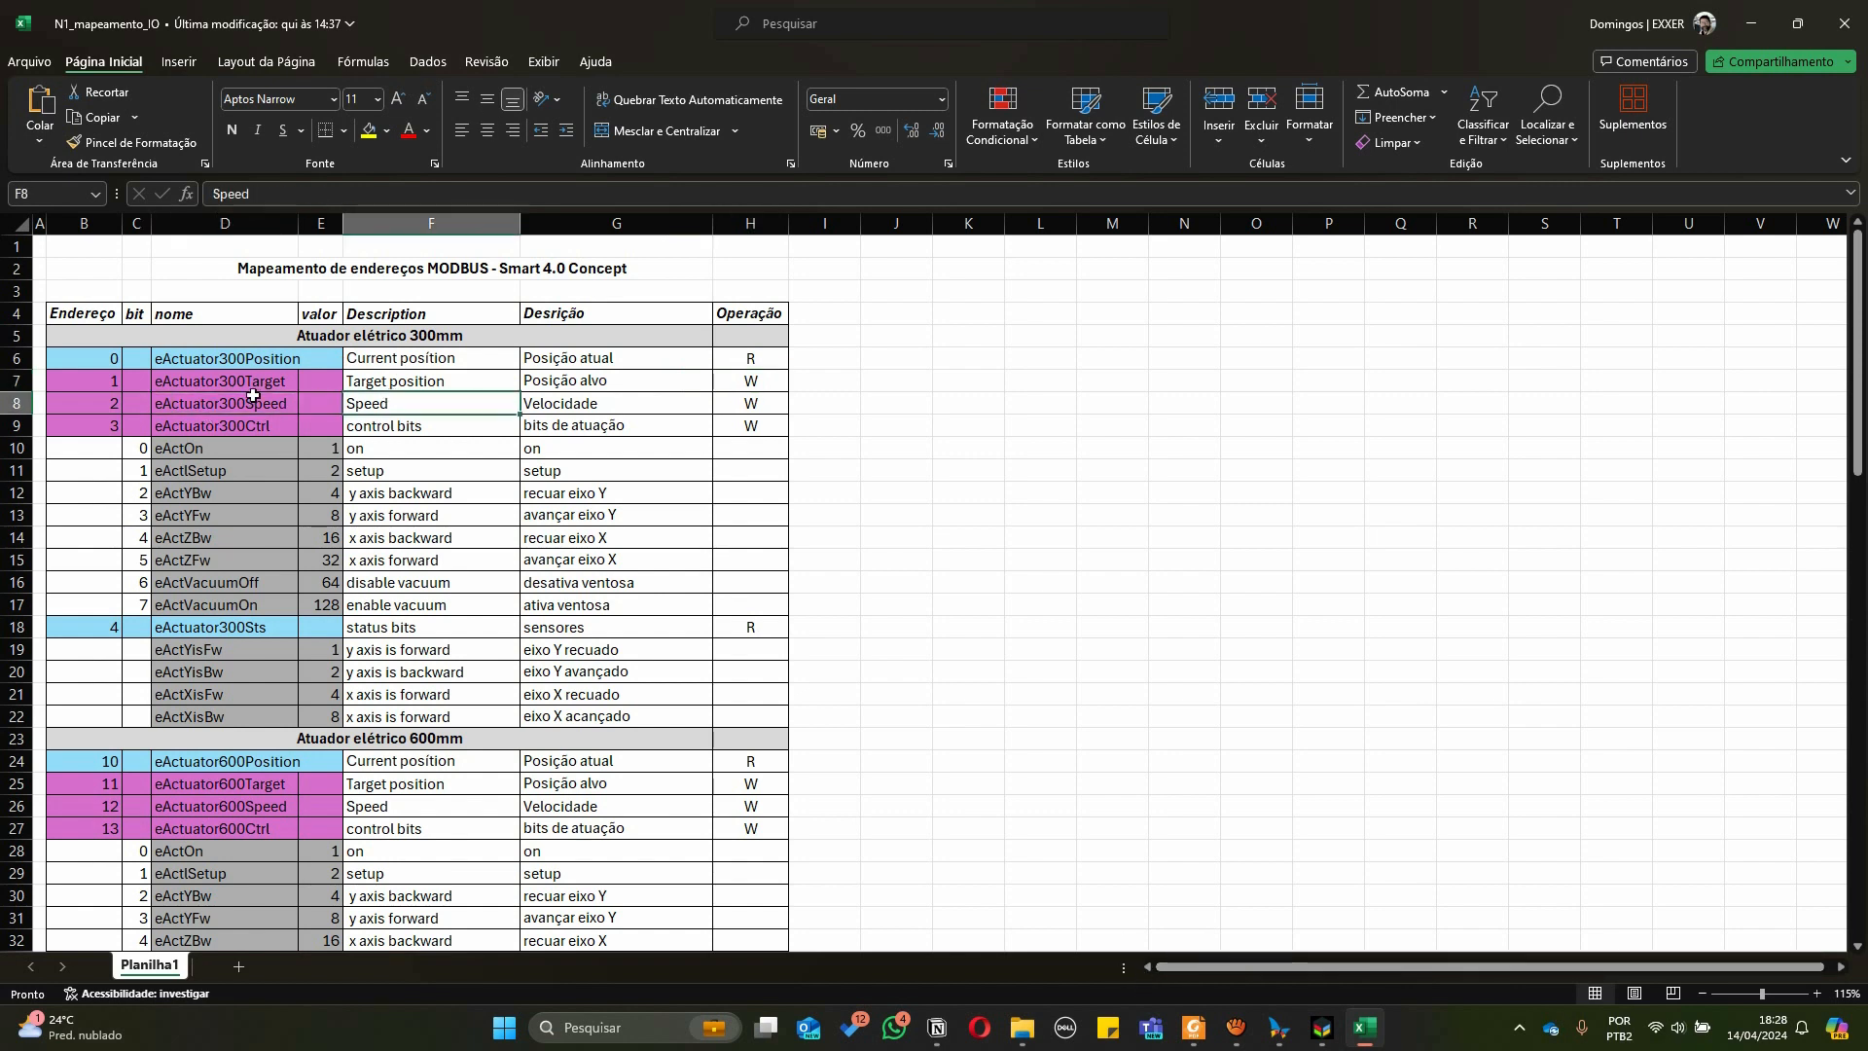
# Scroll through the address-mapping spreadsheet's optical sensor, belt, color sensor and belt 2 cylinder sections
pyautogui.scroll(-1, 253, 396)
pyautogui.moveTo(79, 291); pyautogui.dragTo(291, 292)
pyautogui.moveTo(107, 560); pyautogui.dragTo(247, 560)
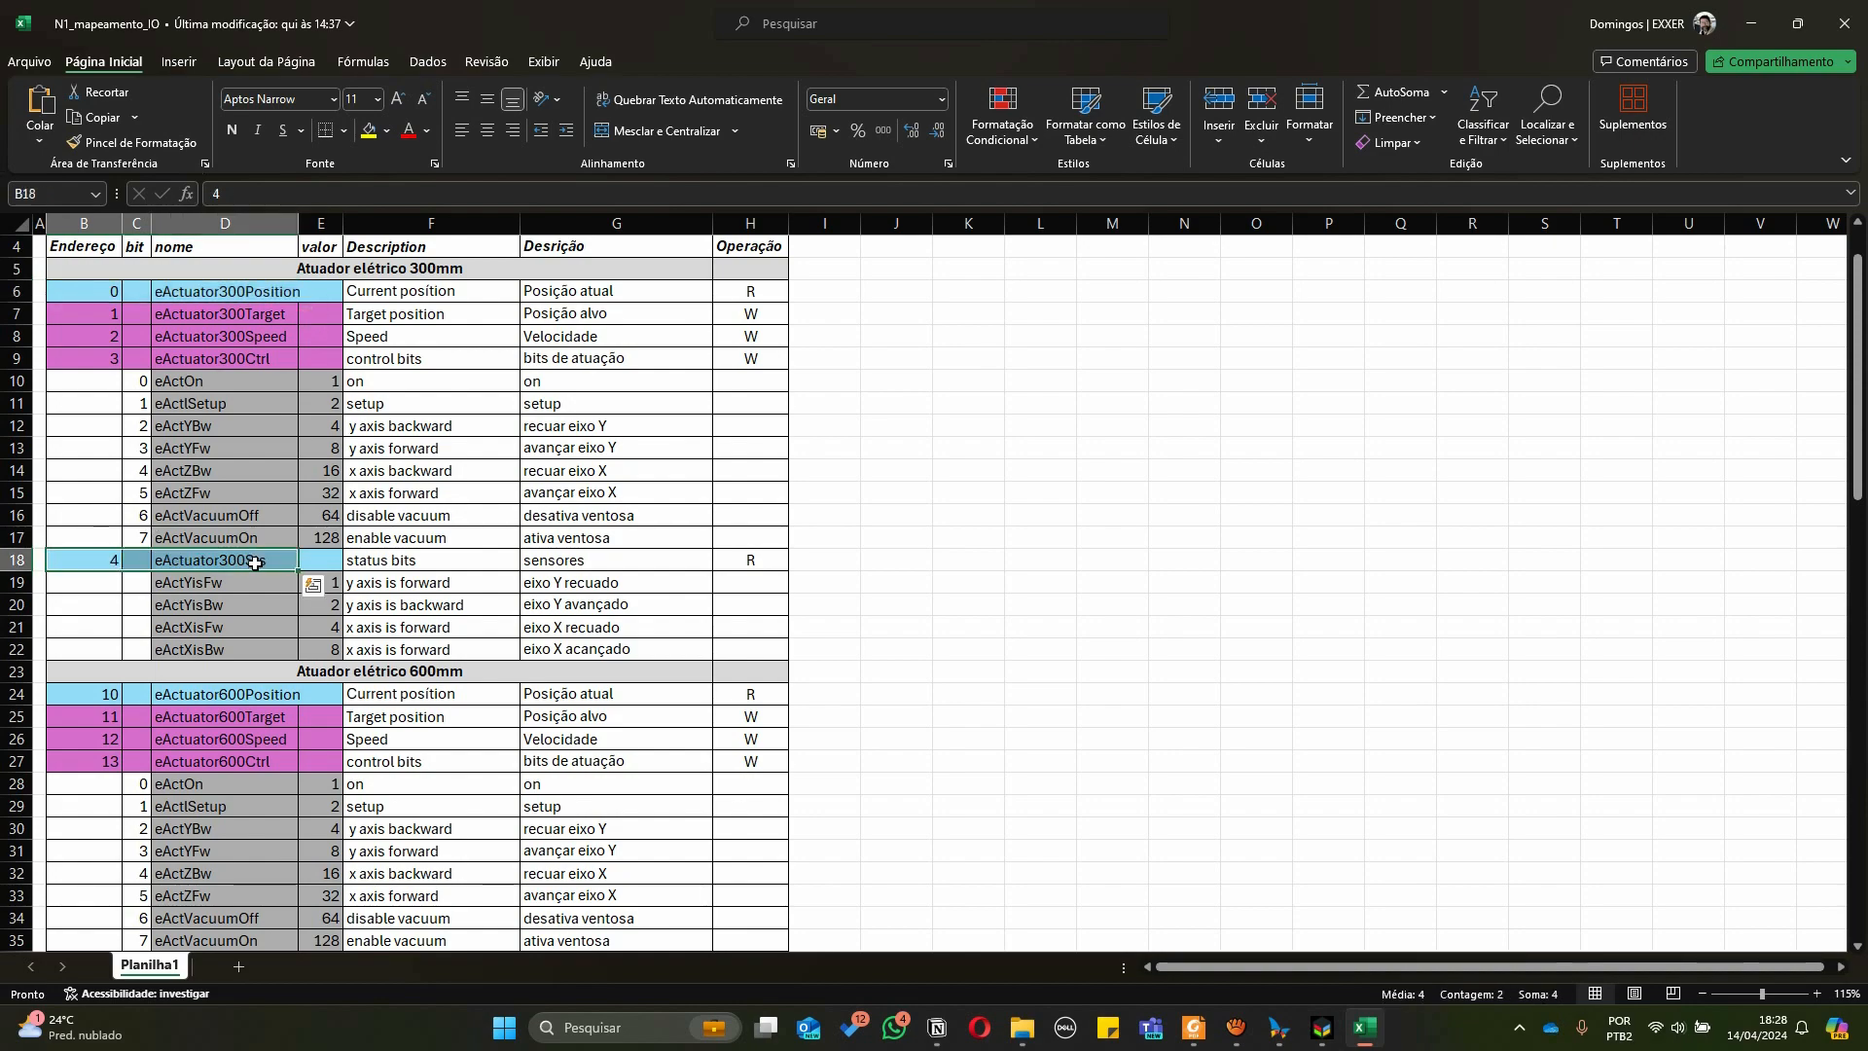
pyautogui.scroll(-6, 130, 572)
pyautogui.scroll(-10, 130, 572)
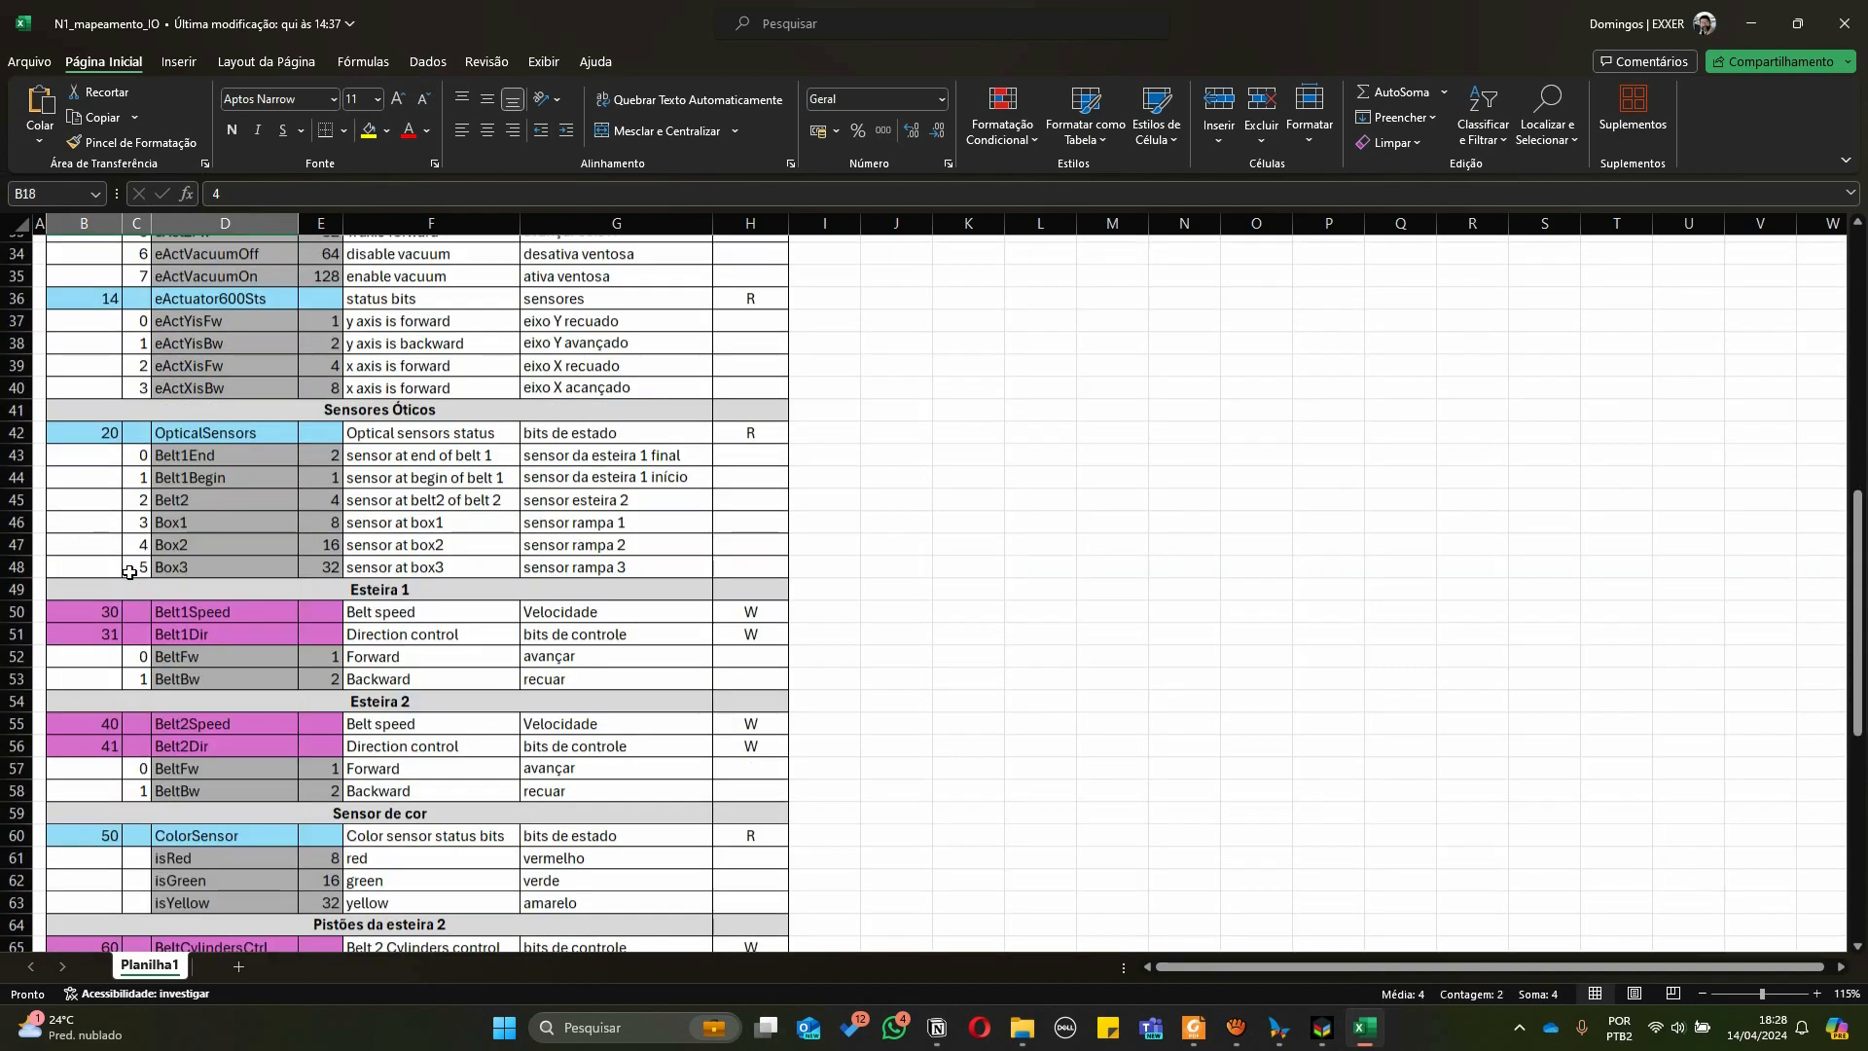
pyautogui.scroll(-5, 131, 528)
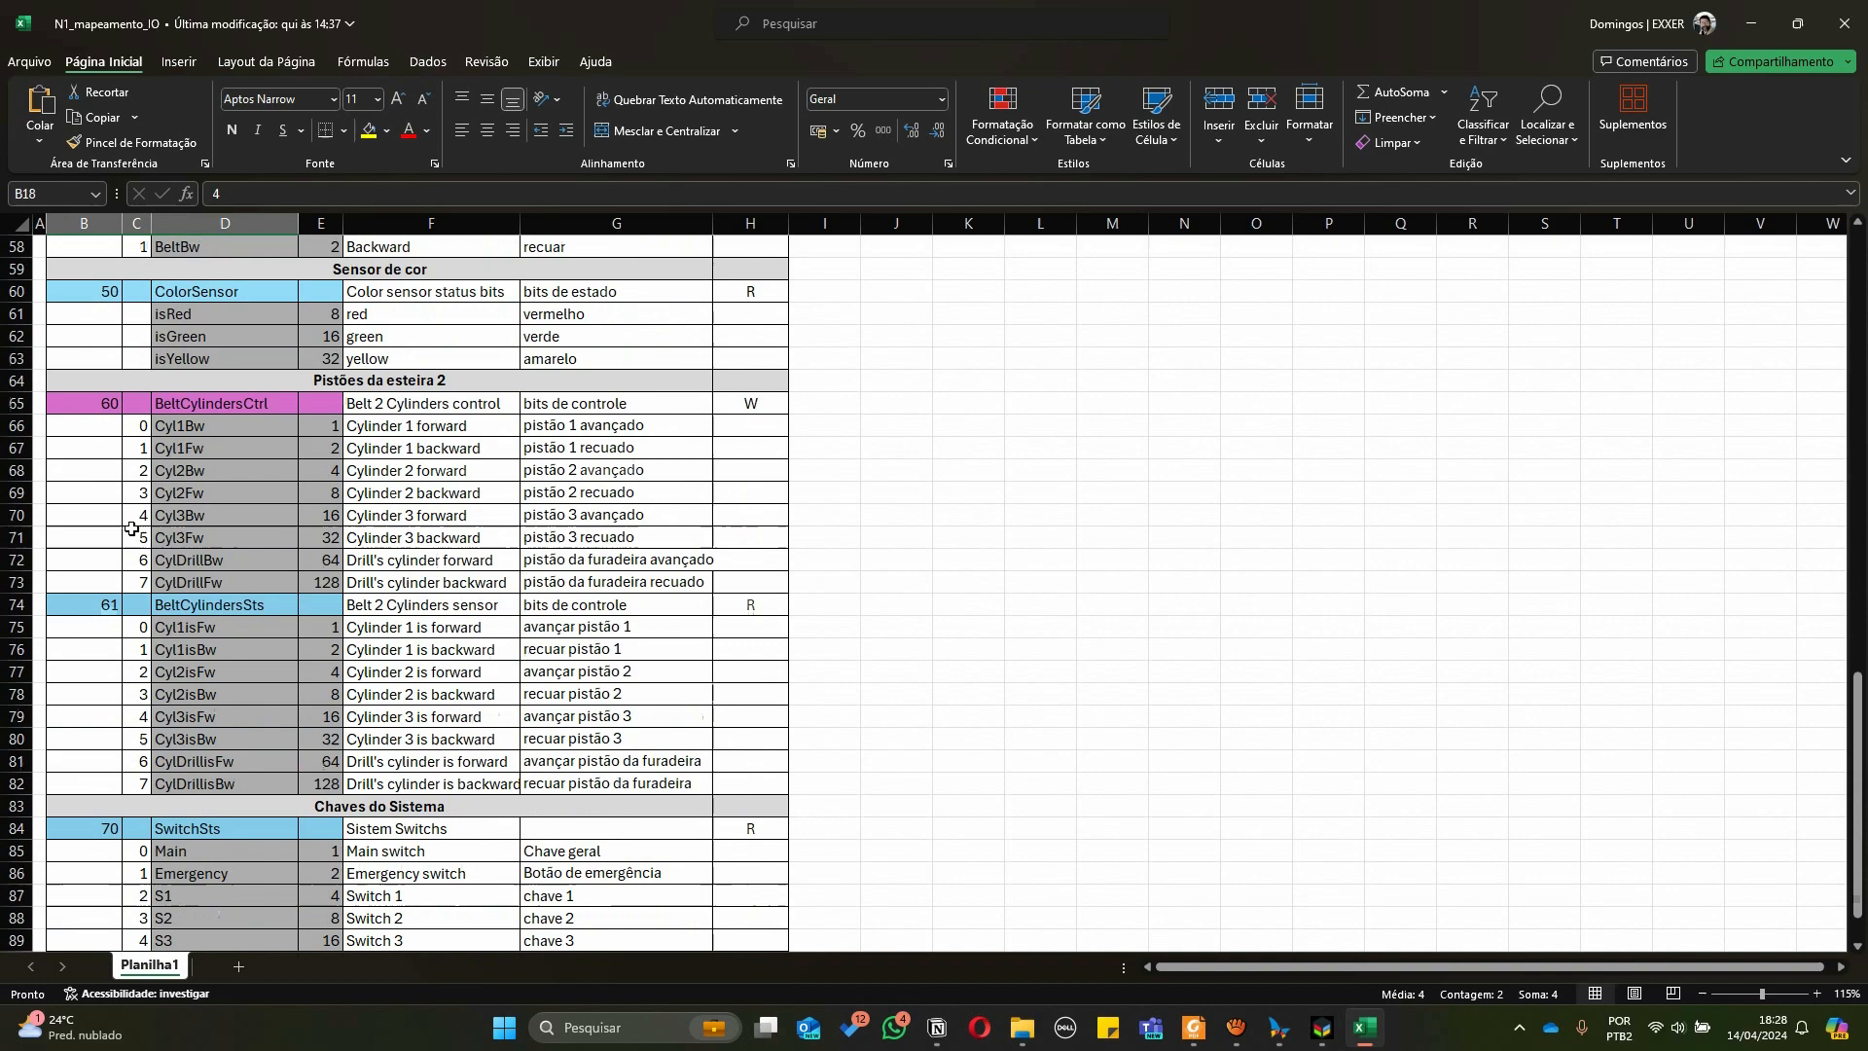
pyautogui.scroll(3, 331, 561)
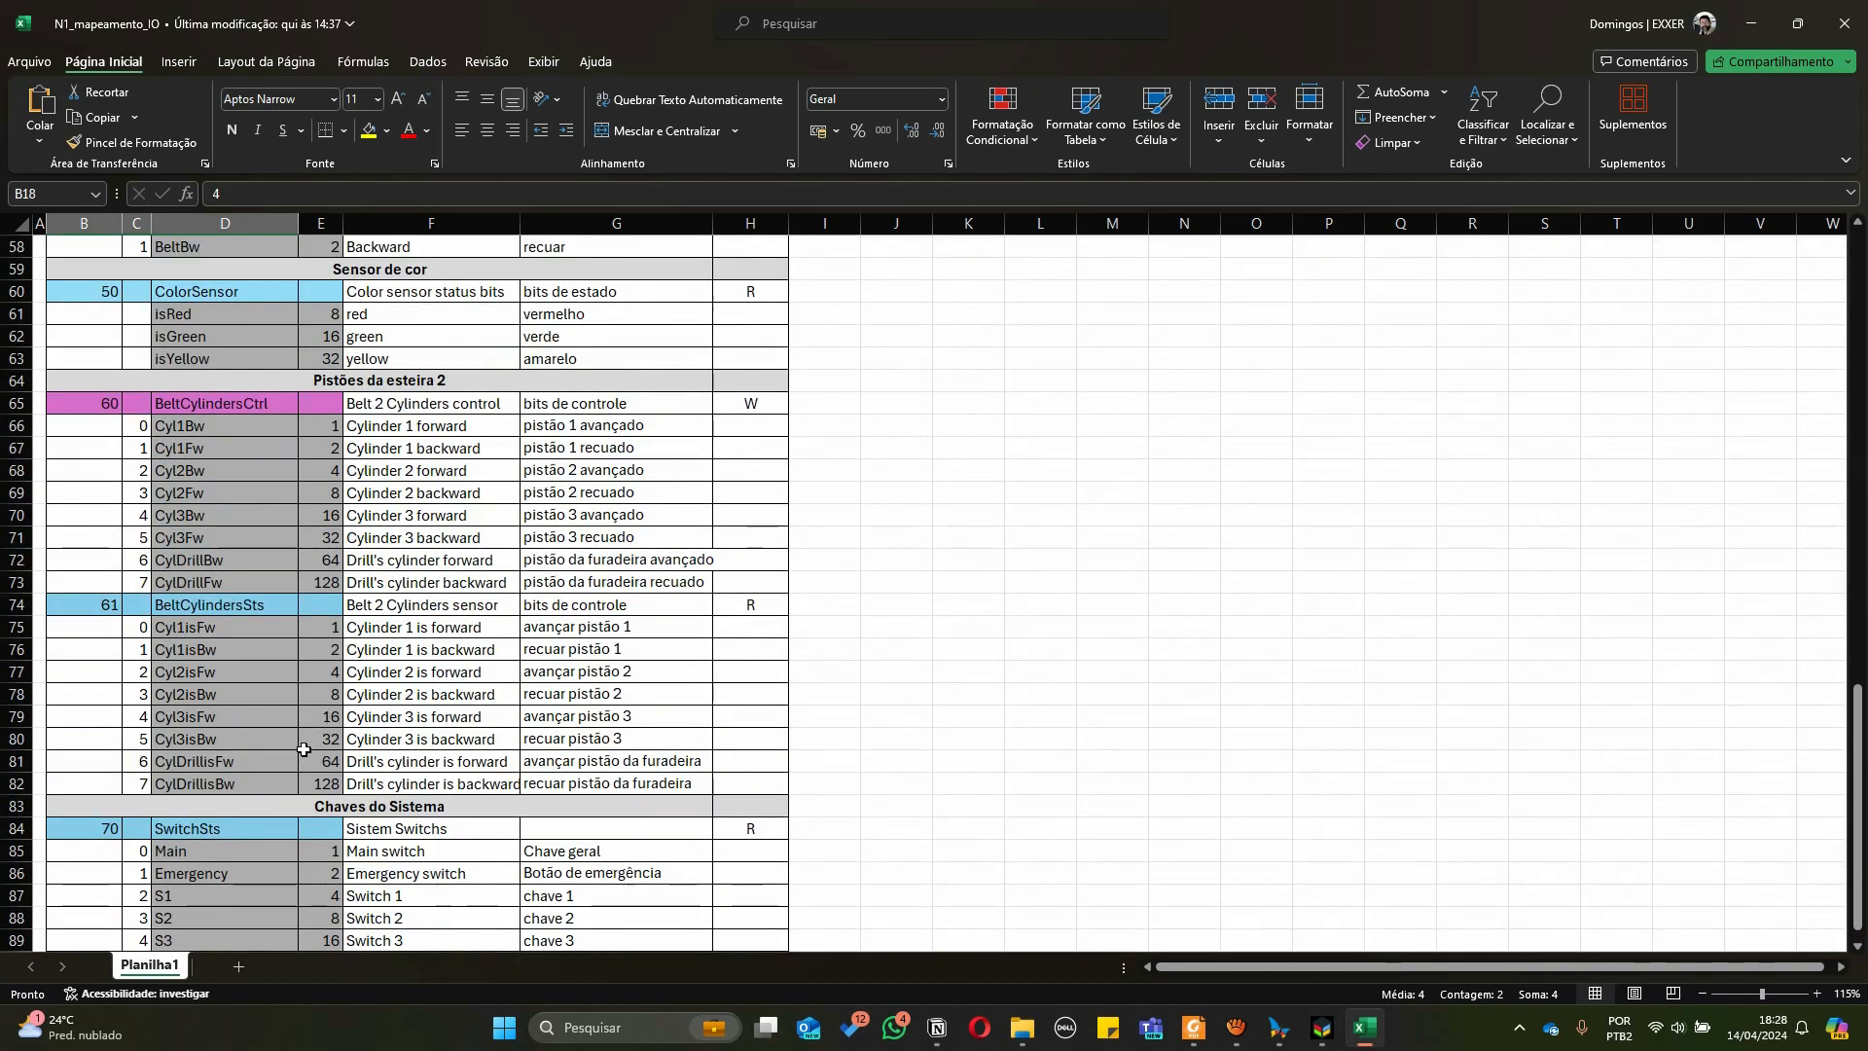
pyautogui.scroll(-3, 296, 726)
pyautogui.scroll(3, 296, 726)
pyautogui.scroll(11, 296, 726)
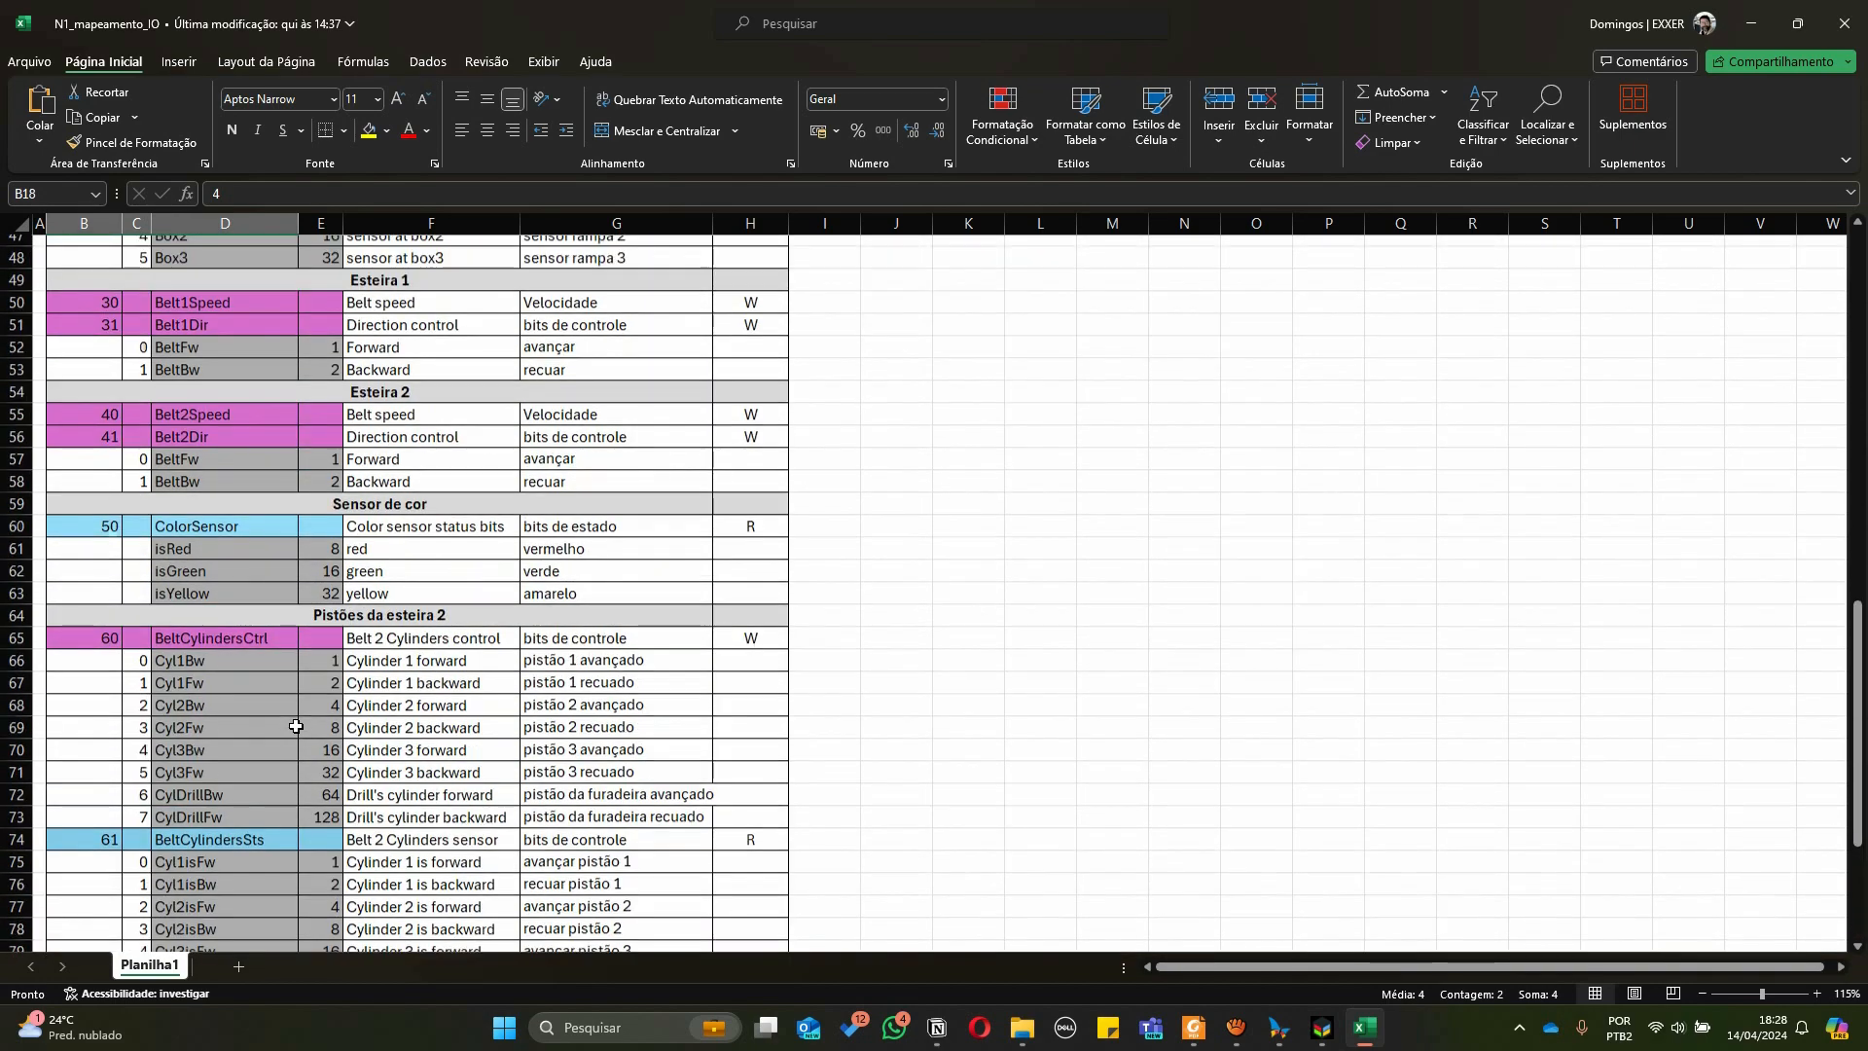
pyautogui.scroll(-13, 296, 726)
pyautogui.scroll(-2, 292, 726)
pyautogui.scroll(2, 283, 710)
# Examine the System Switches rows' bits, names and values for Main, Emergency, S1, S2 and S3
pyautogui.click(362, 675)
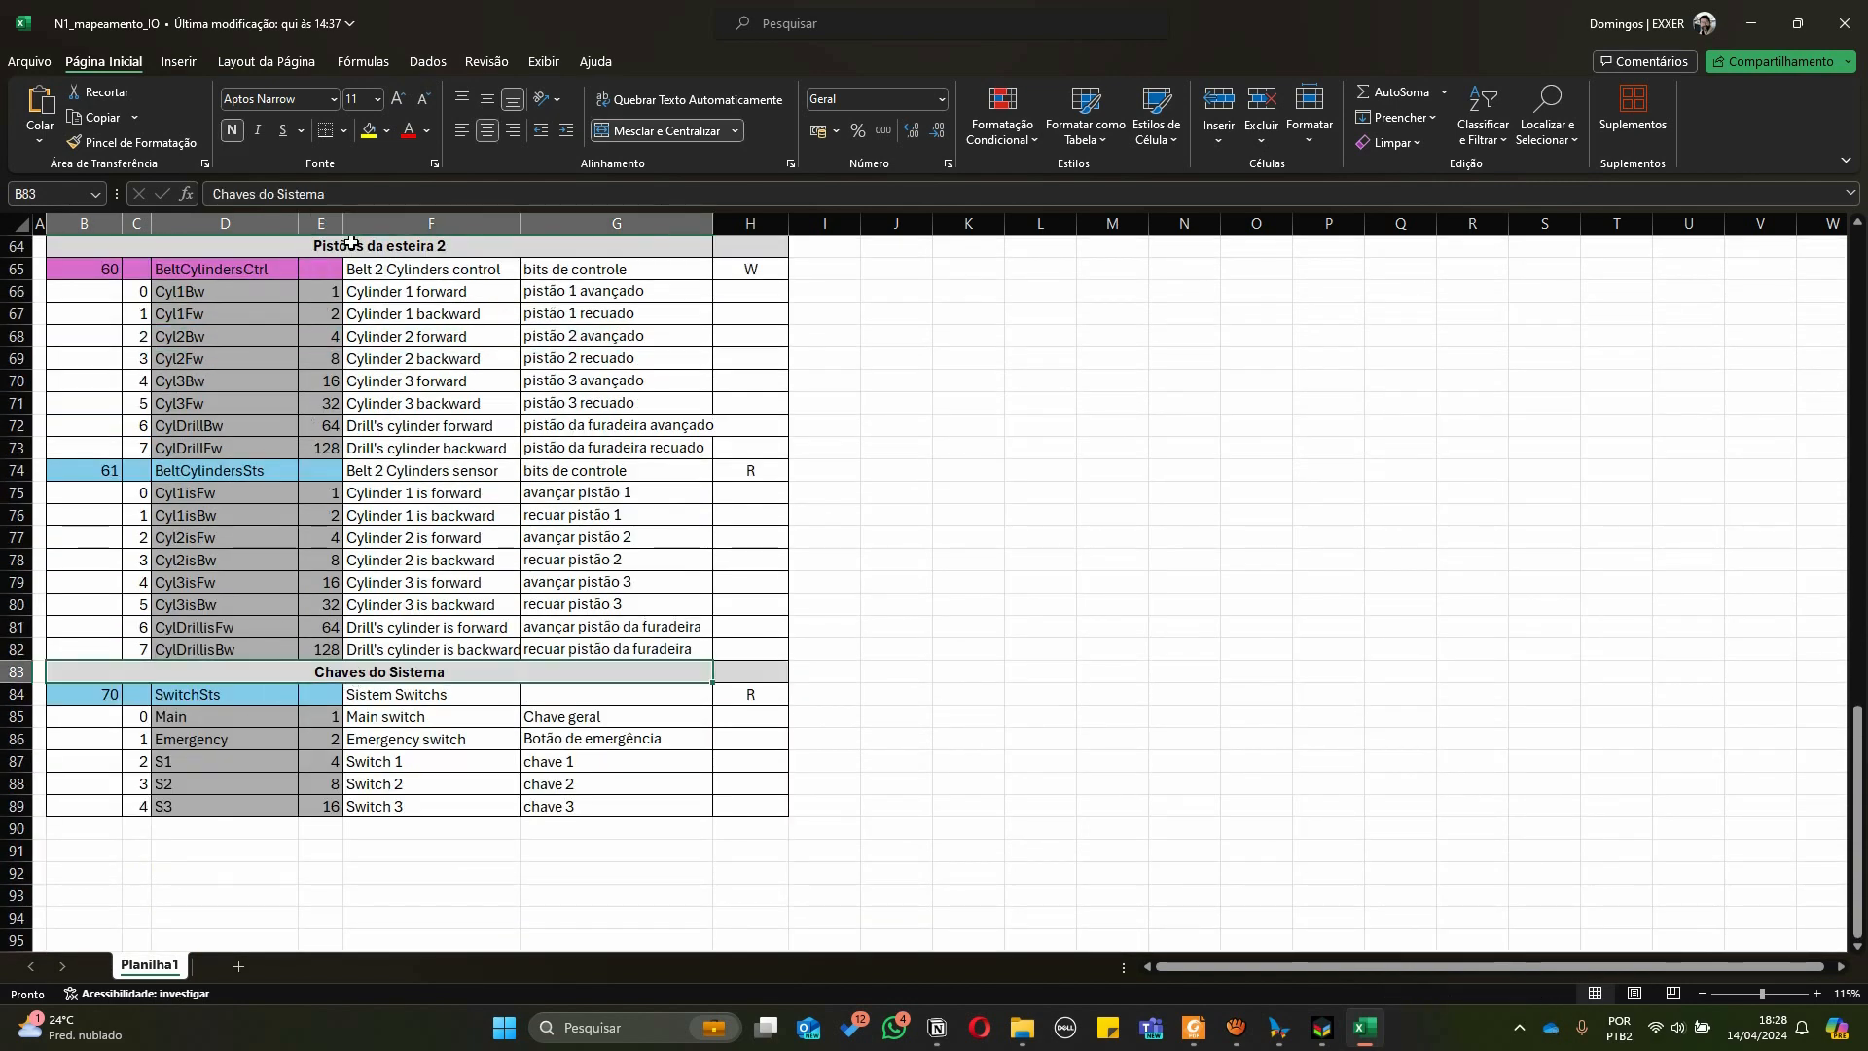
pyautogui.click(211, 715)
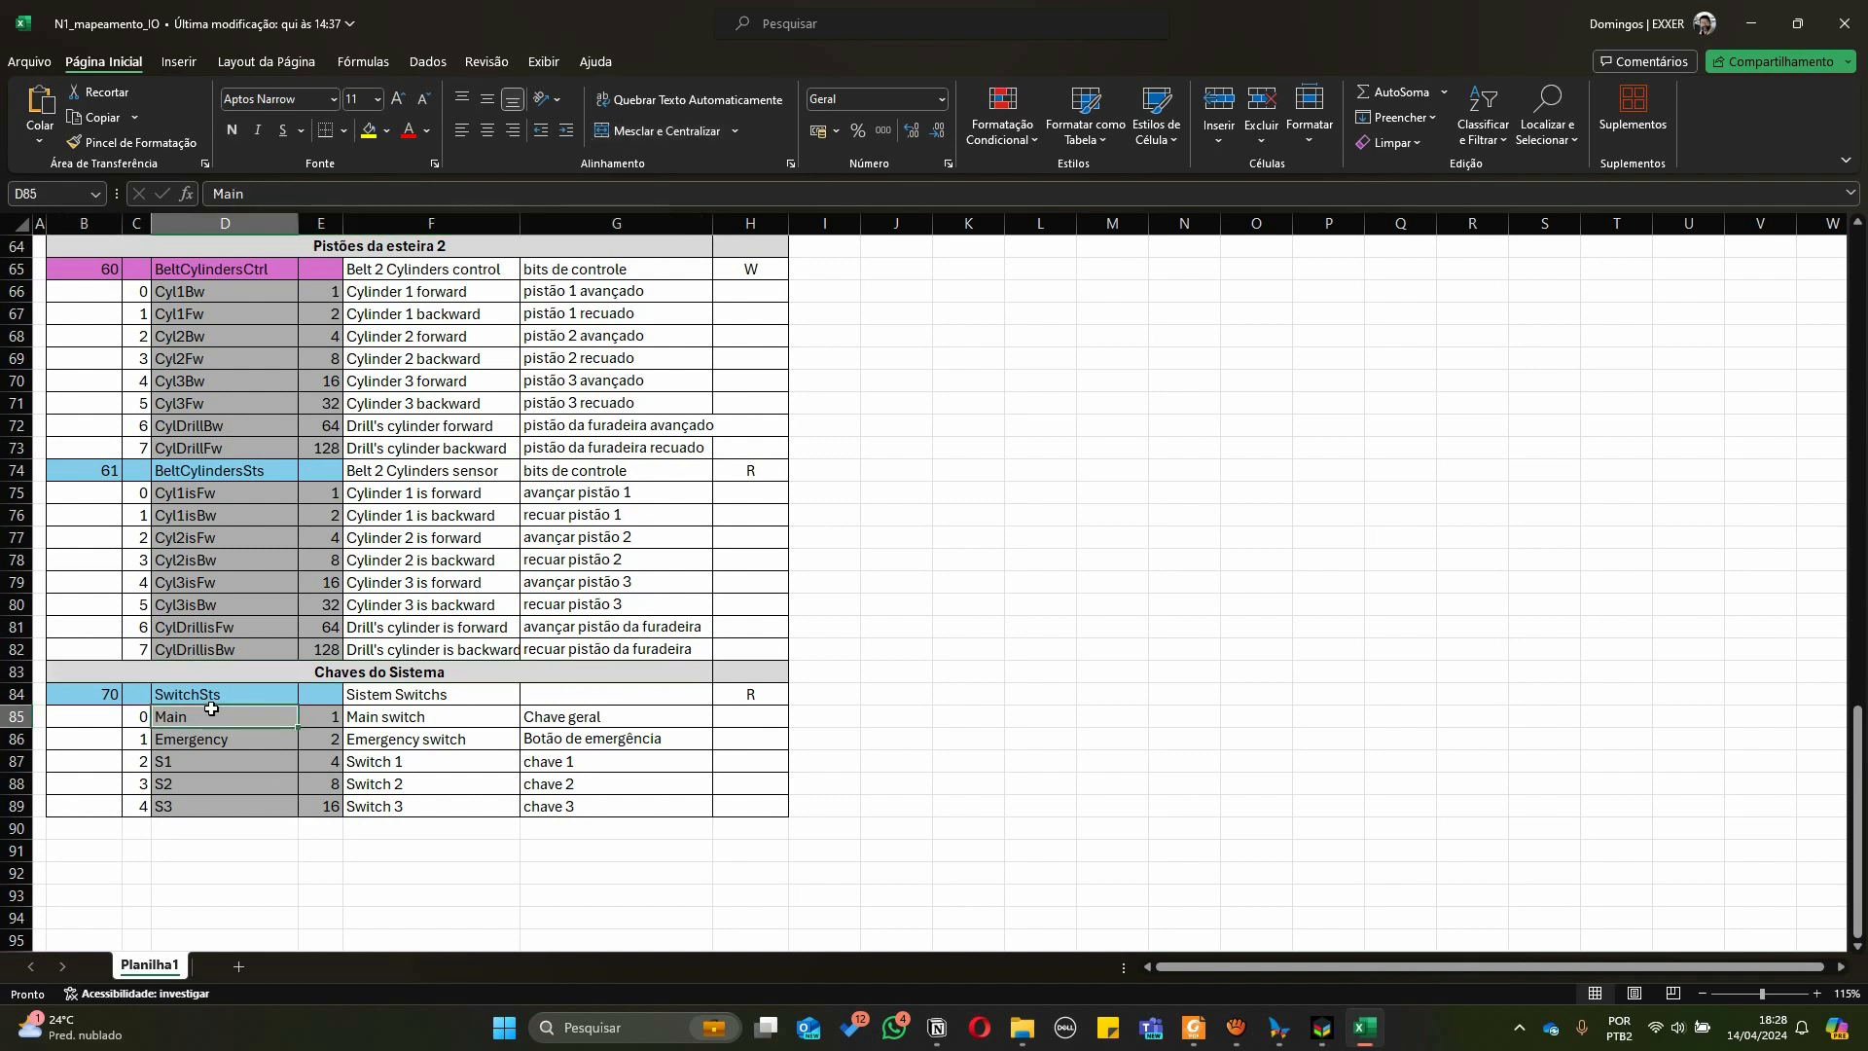
pyautogui.click(219, 692)
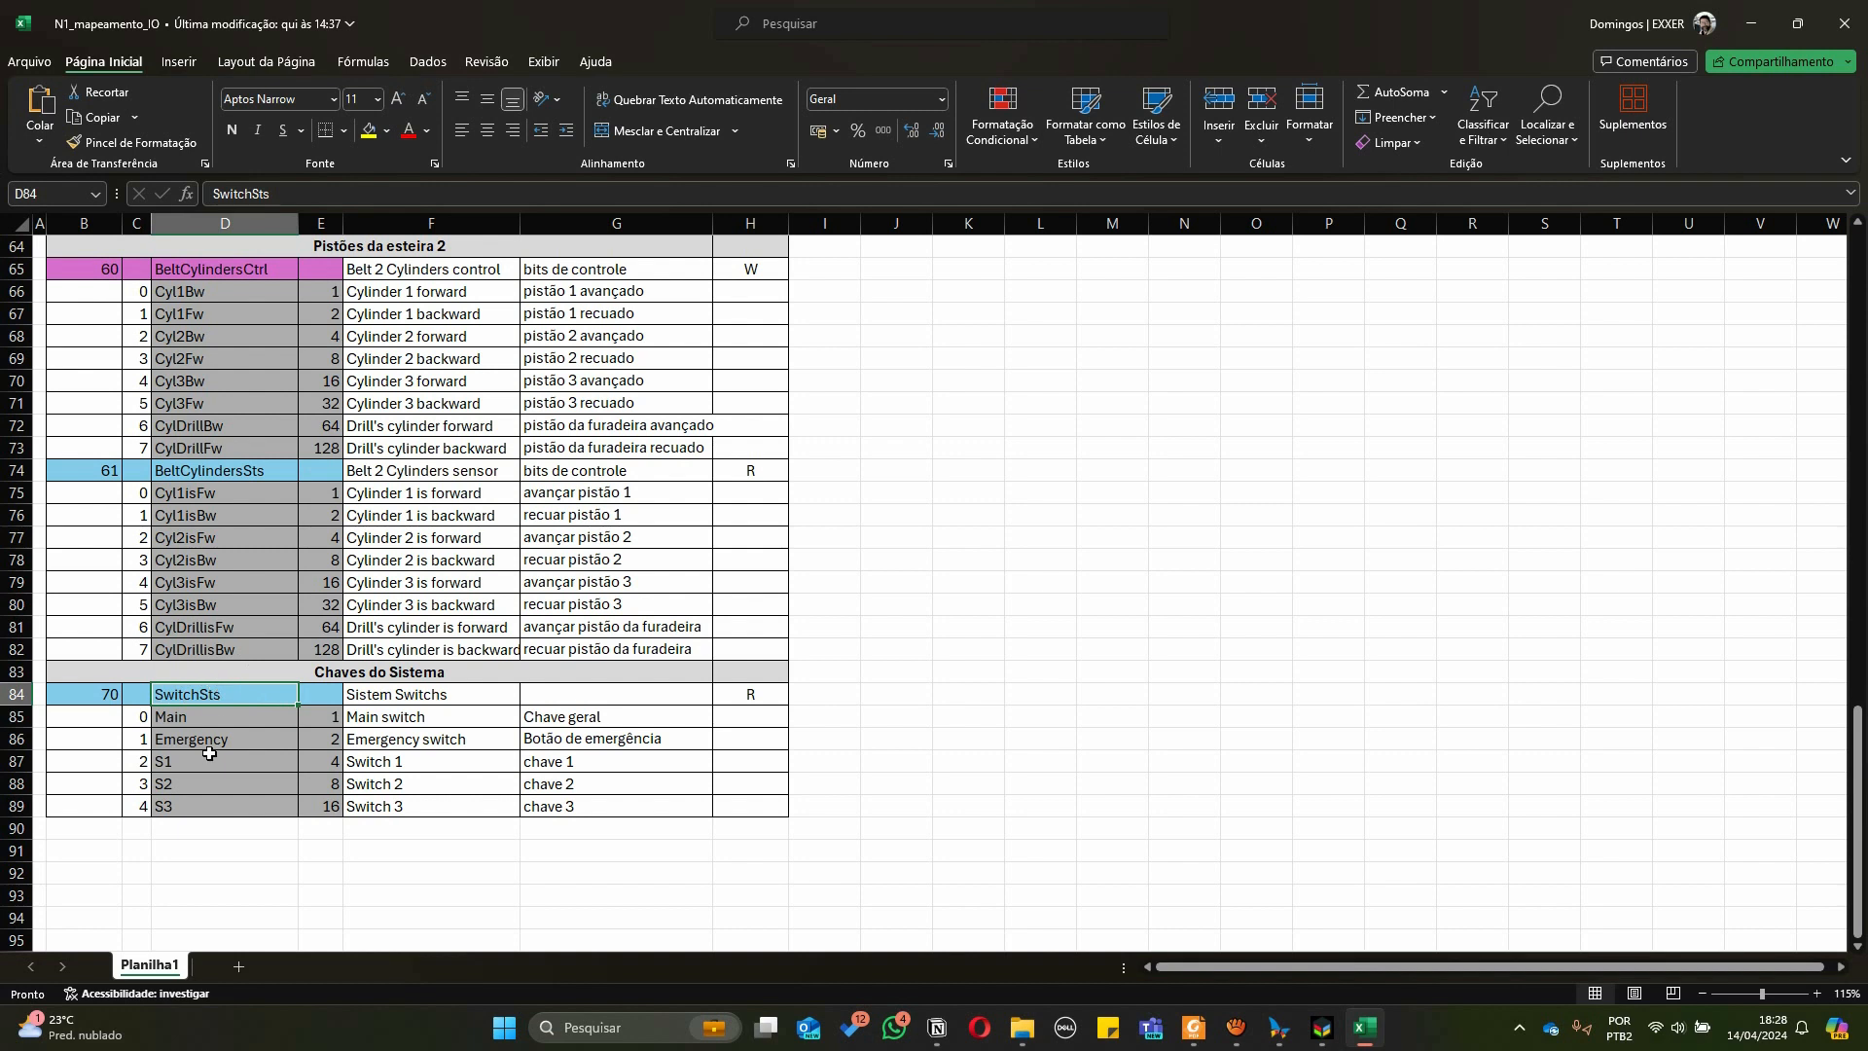
pyautogui.click(201, 716)
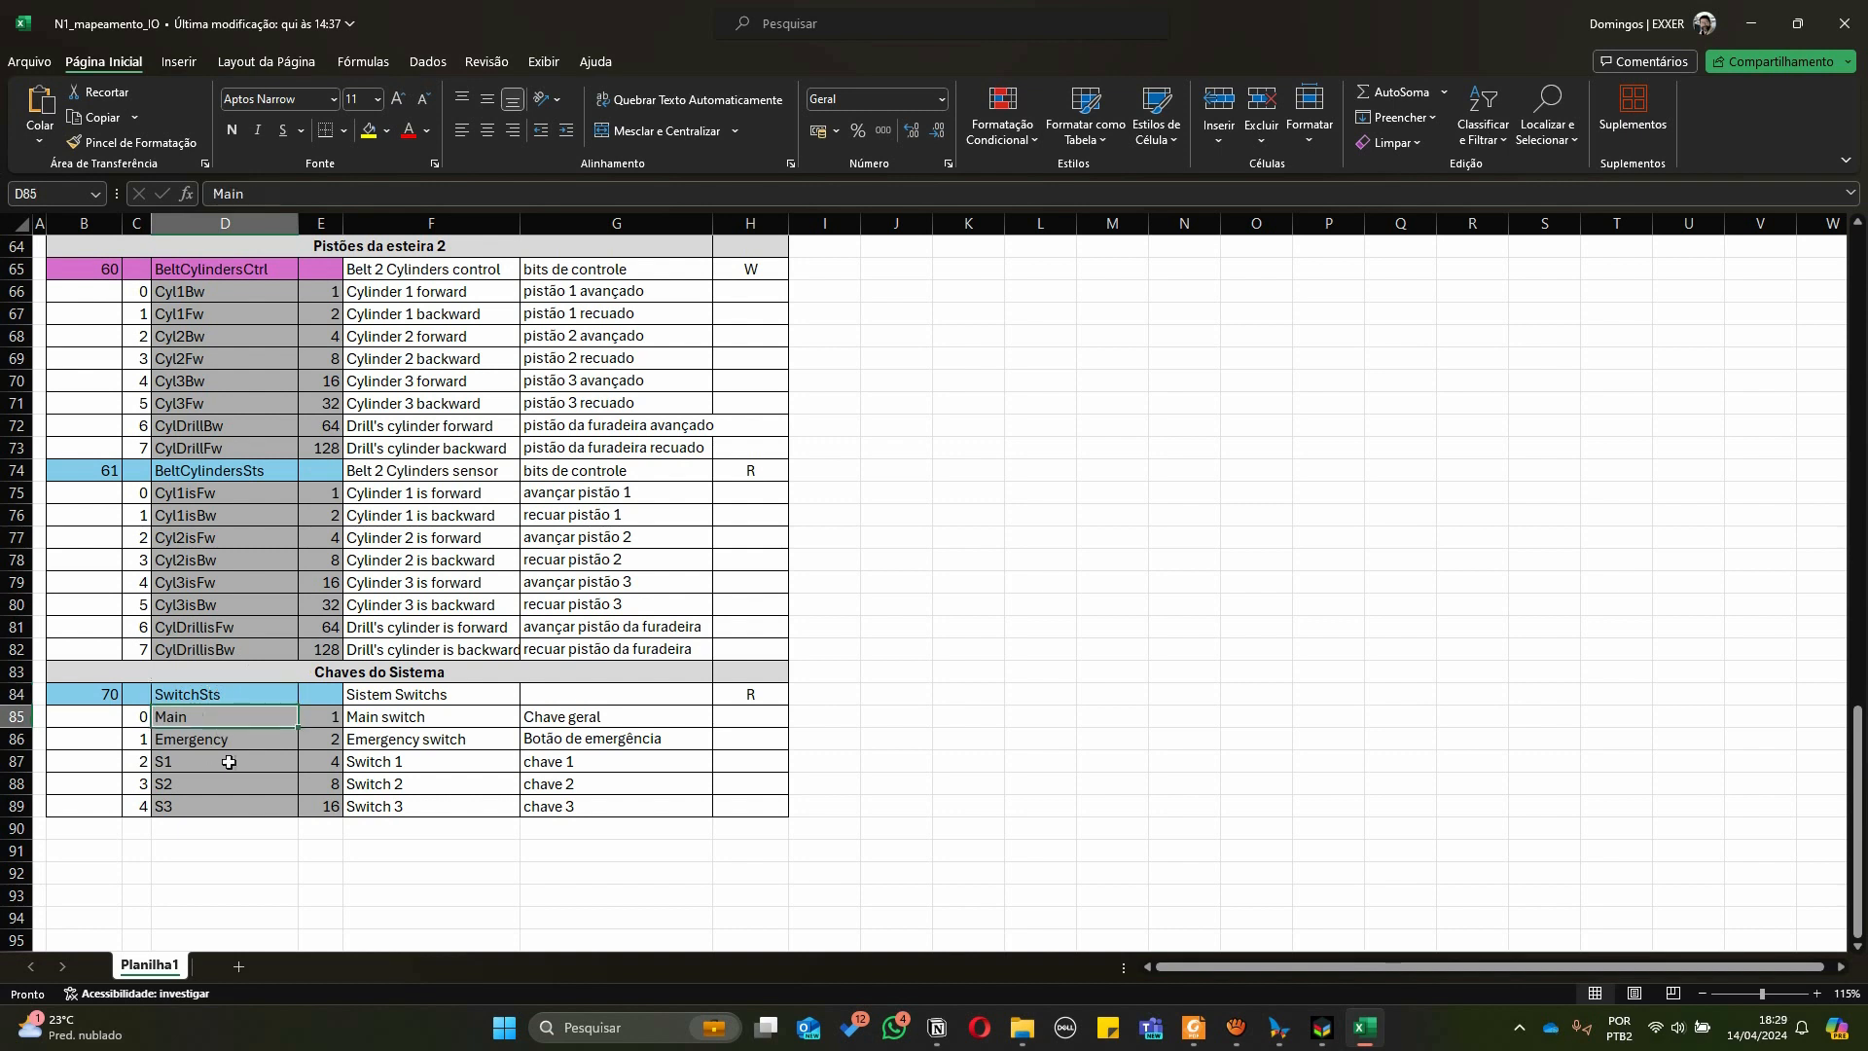
pyautogui.click(315, 713)
pyautogui.press('Down')
pyautogui.press('Down')
pyautogui.press('Down')
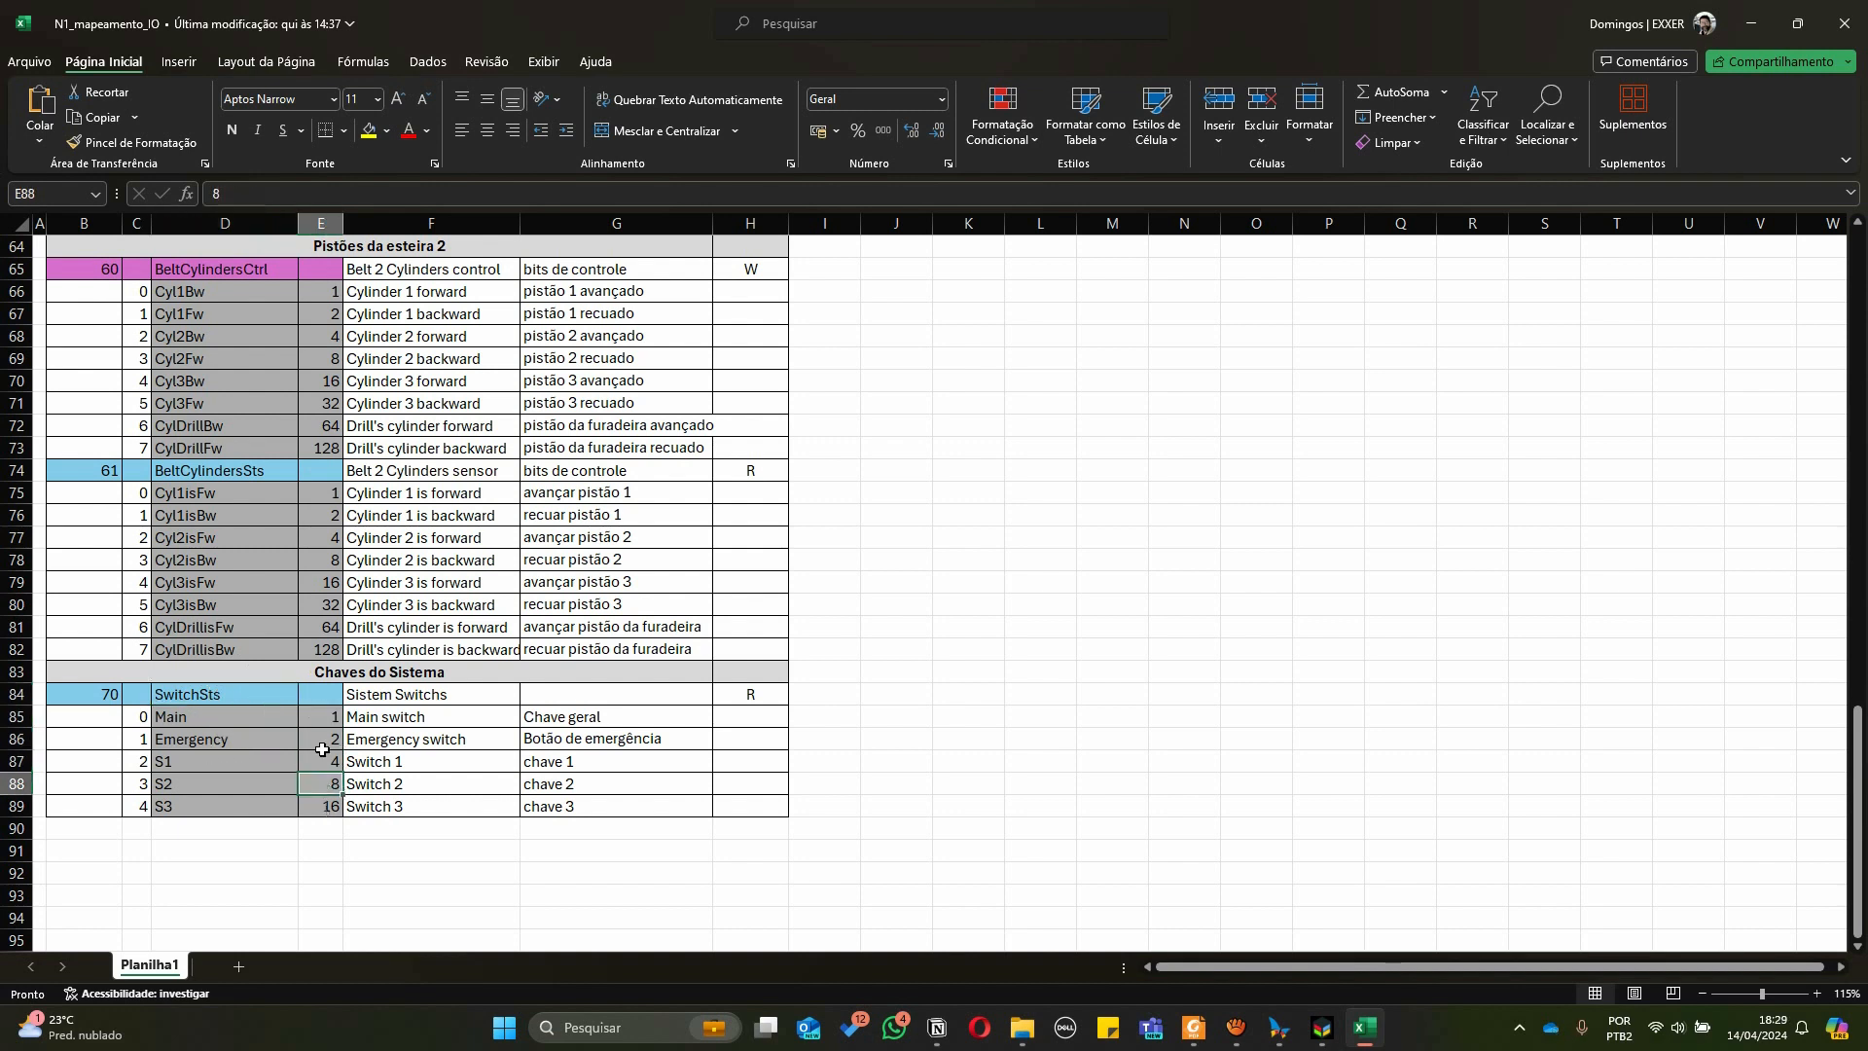
pyautogui.click(268, 719)
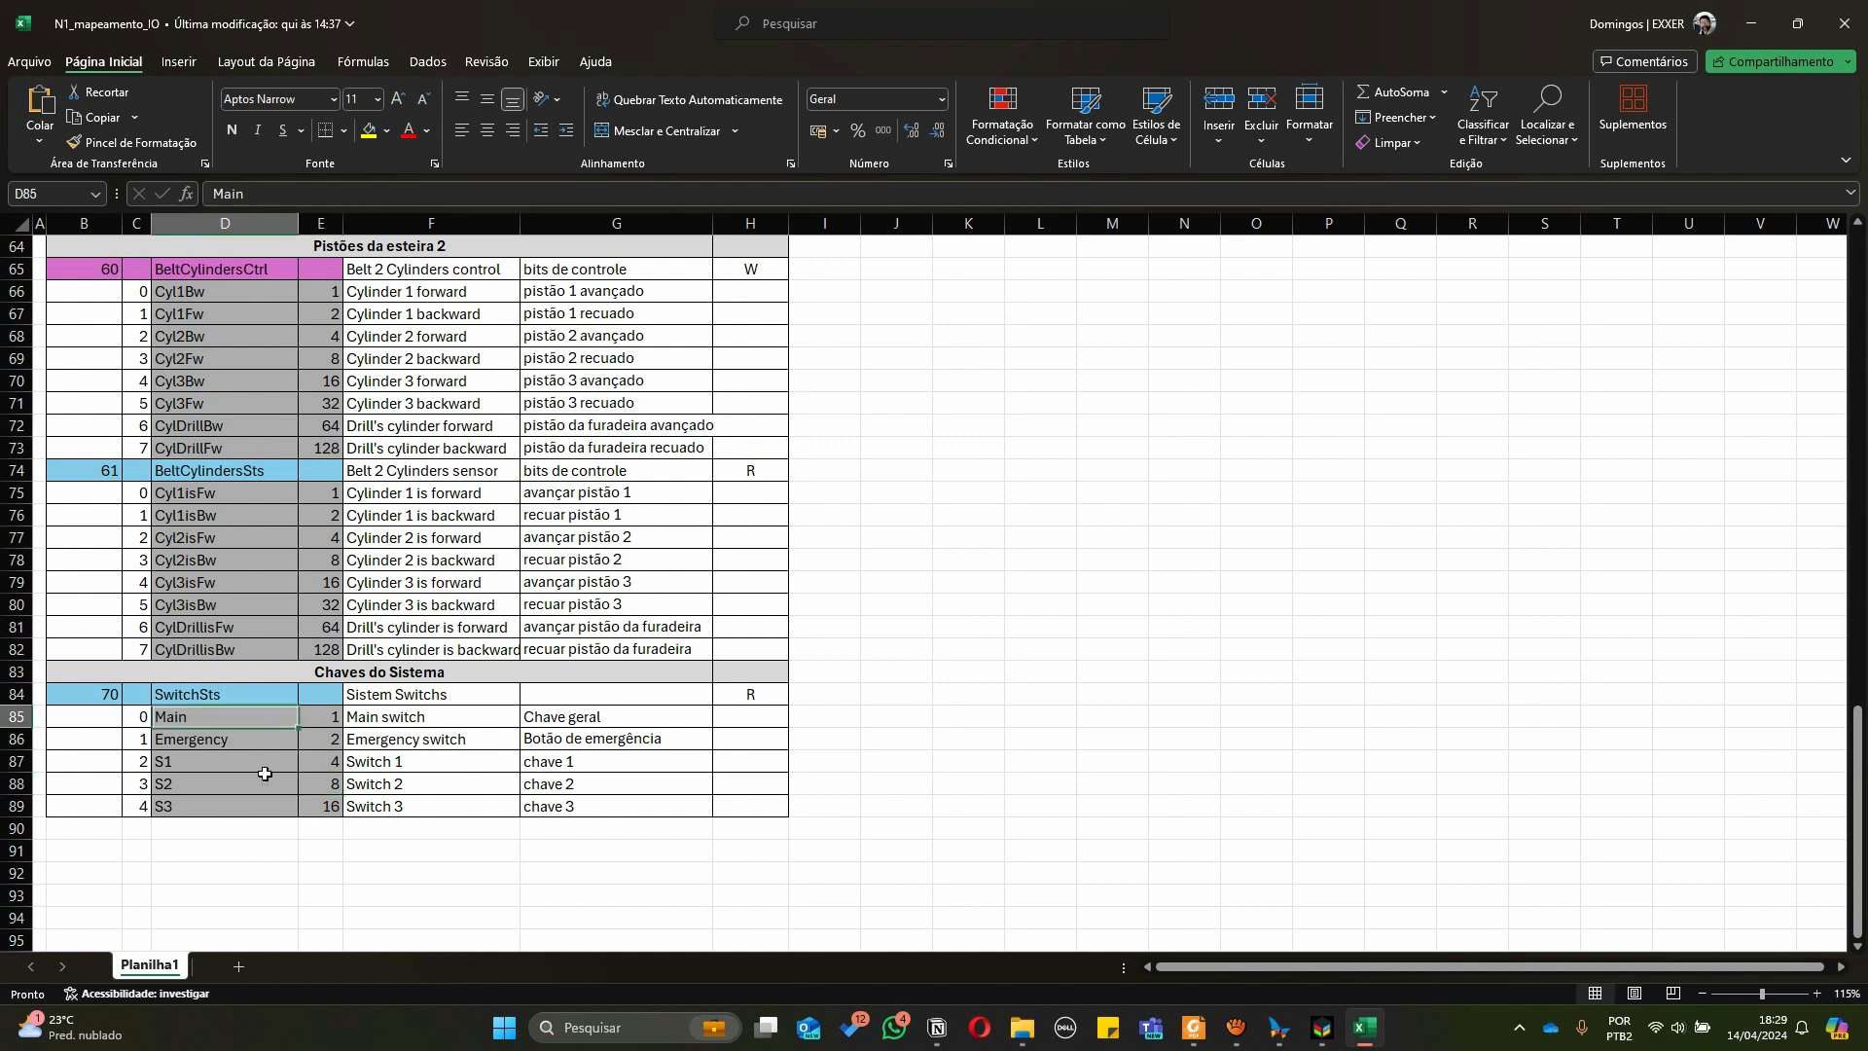
pyautogui.click(143, 715)
pyautogui.click(312, 720)
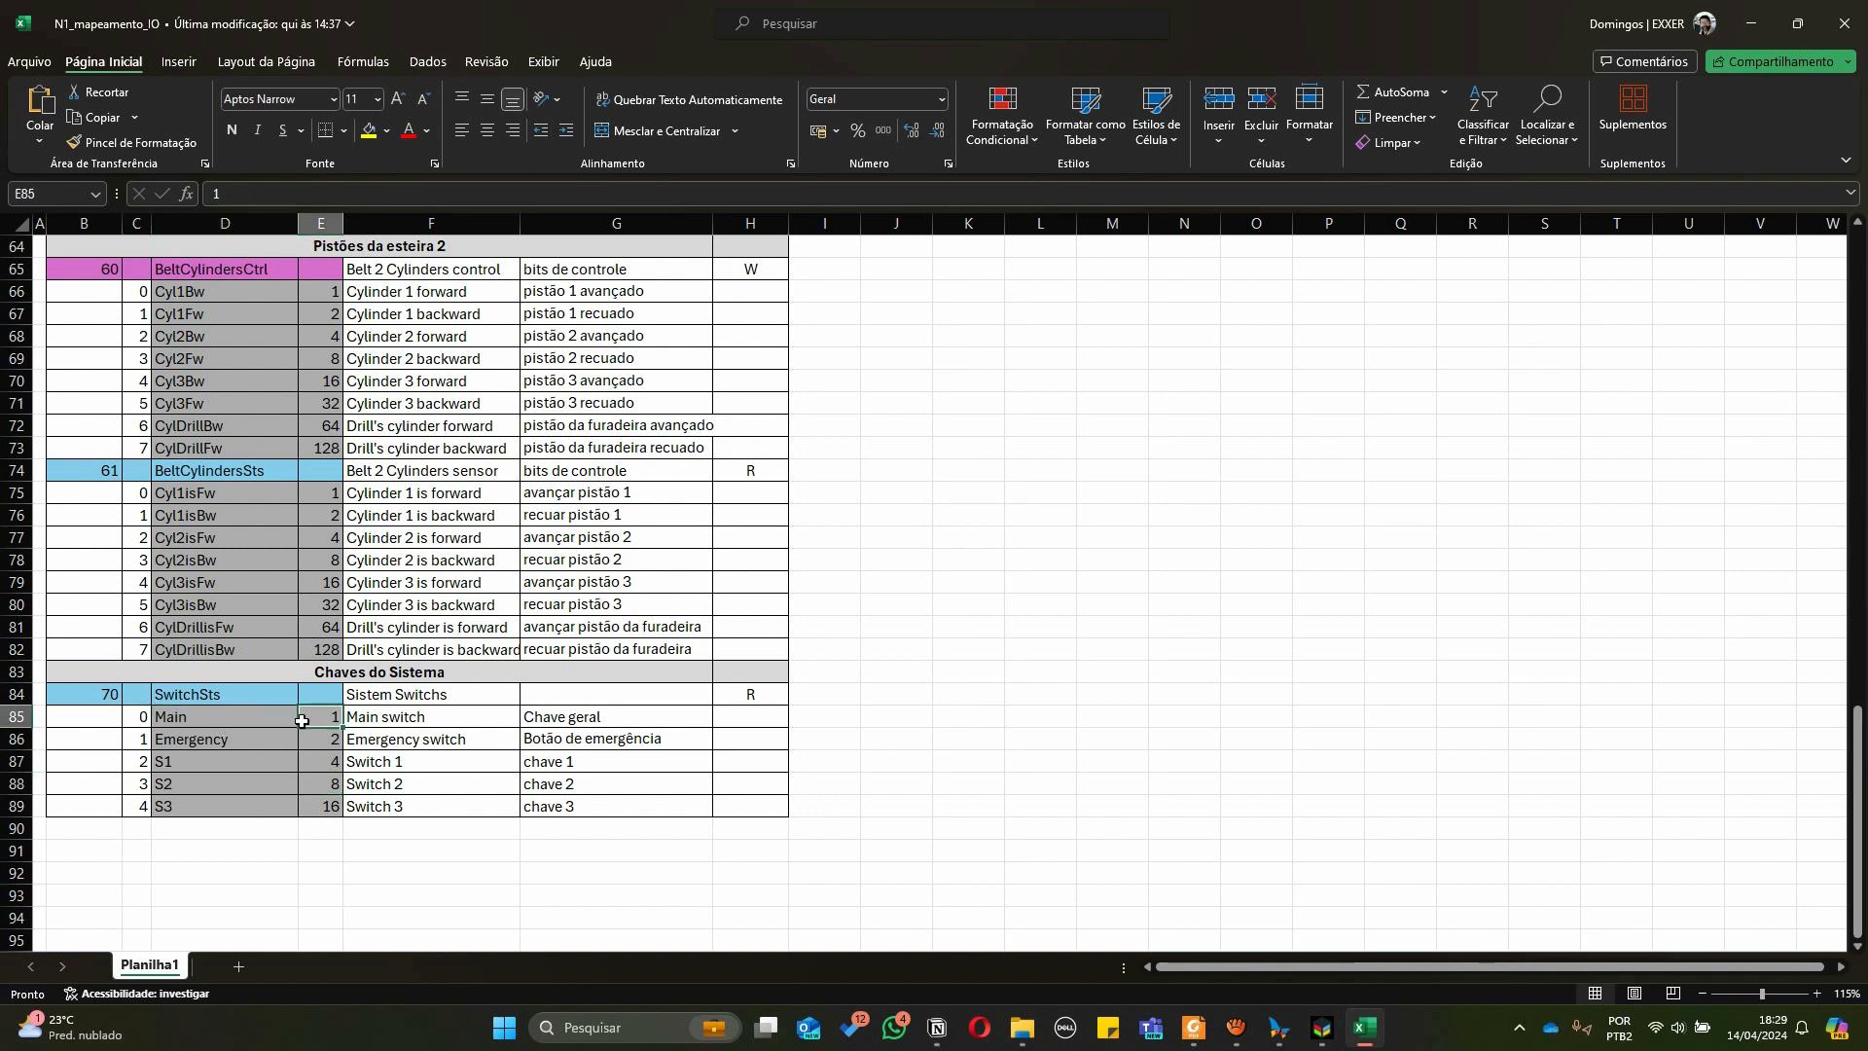
pyautogui.click(180, 718)
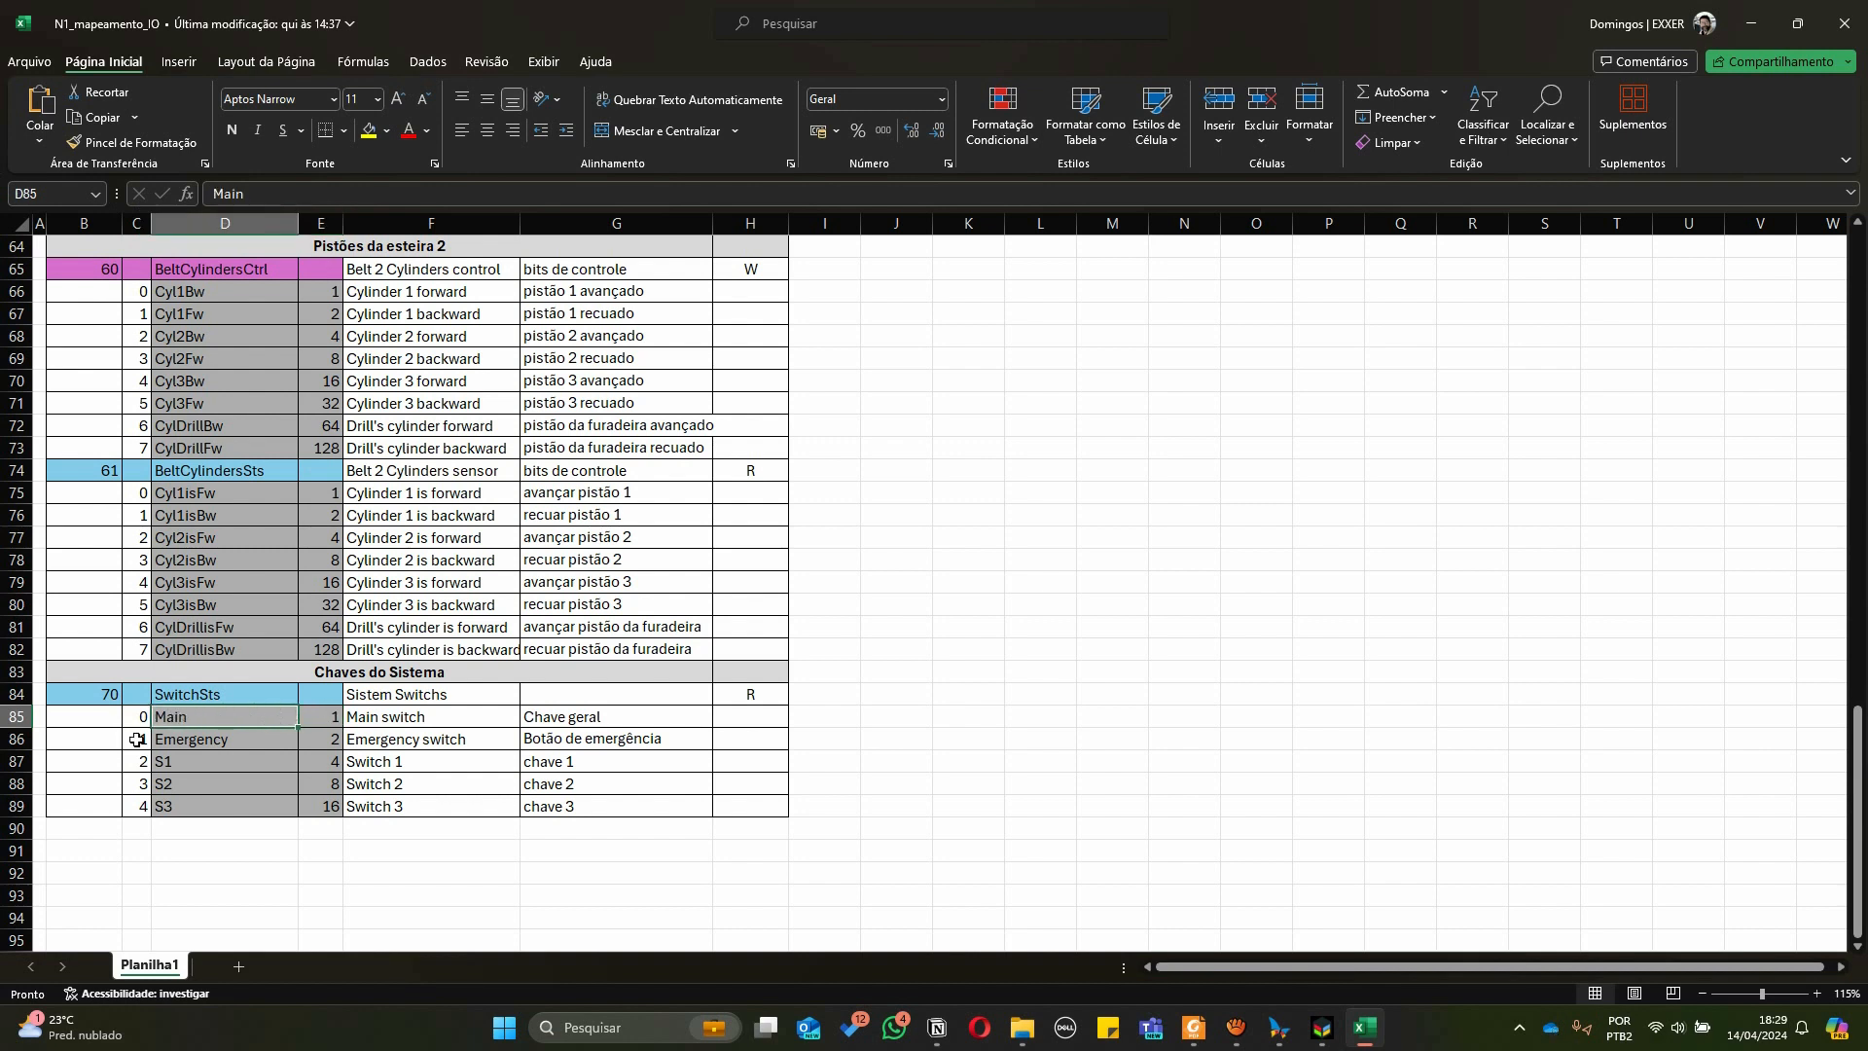
pyautogui.click(137, 740)
pyautogui.click(199, 744)
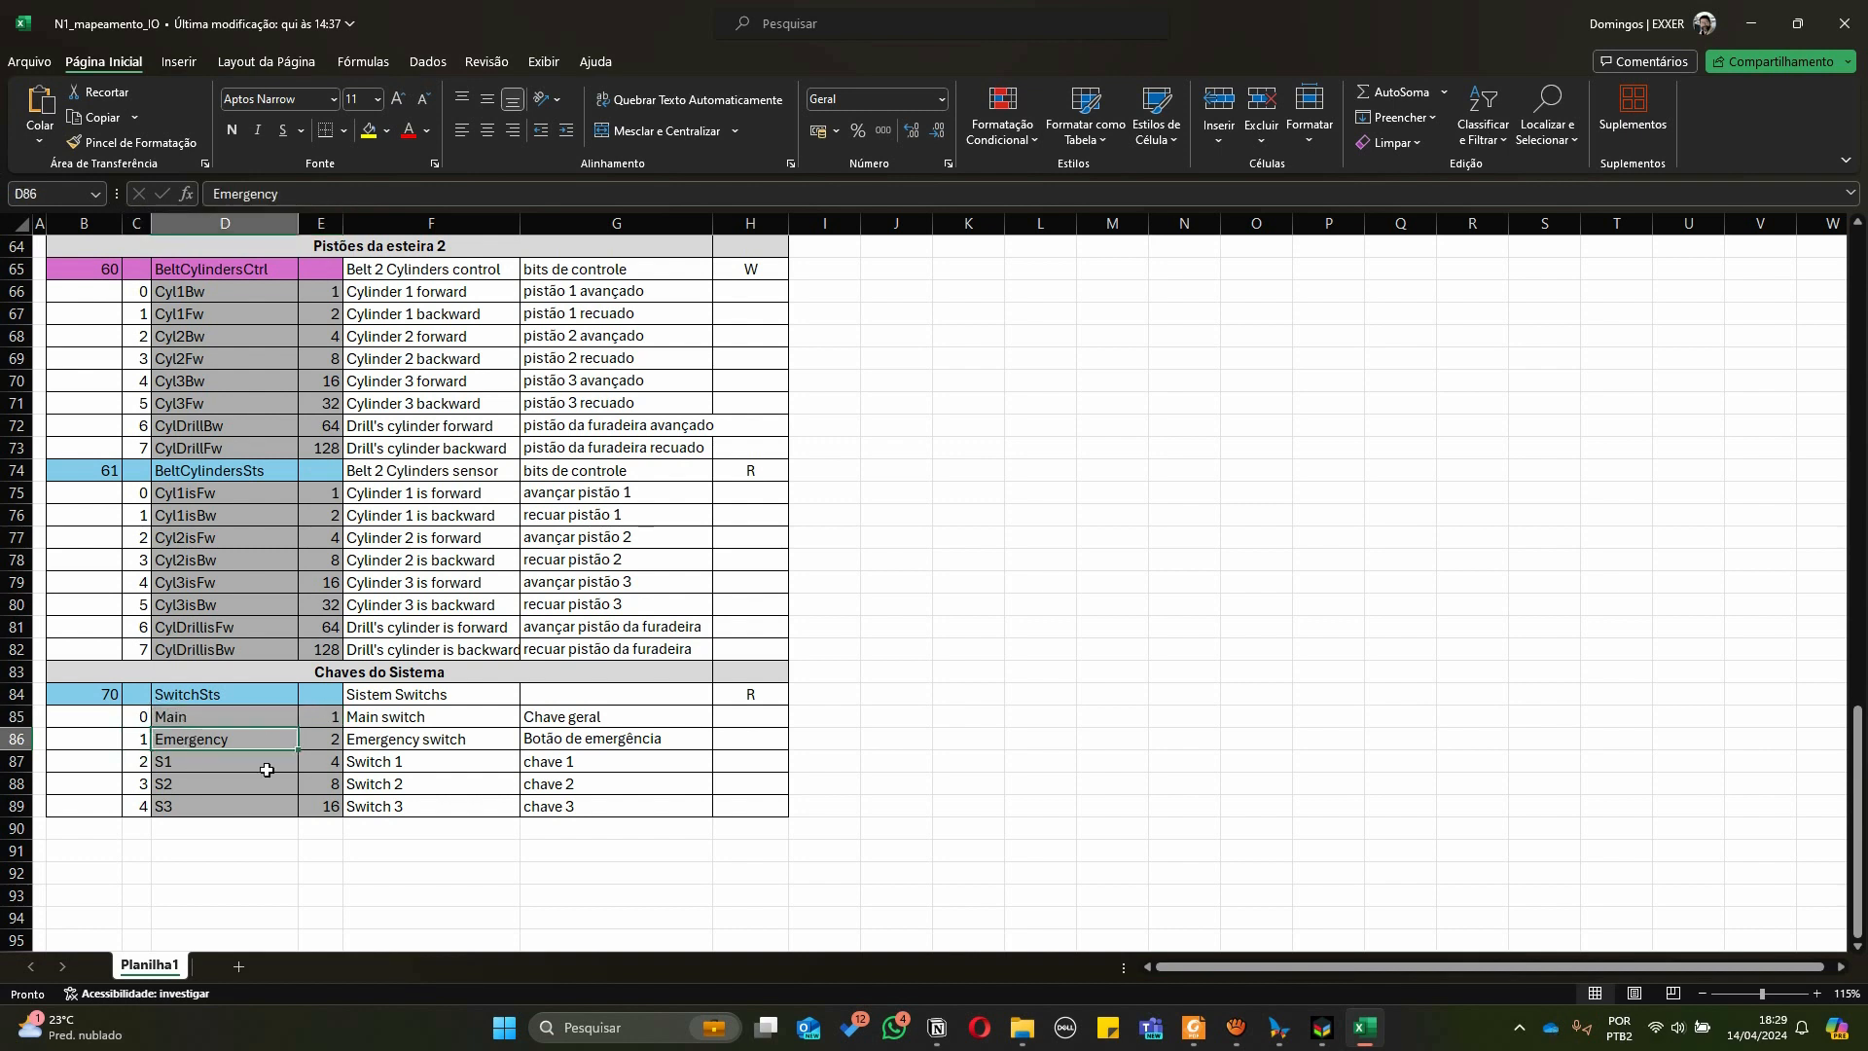
pyautogui.click(329, 740)
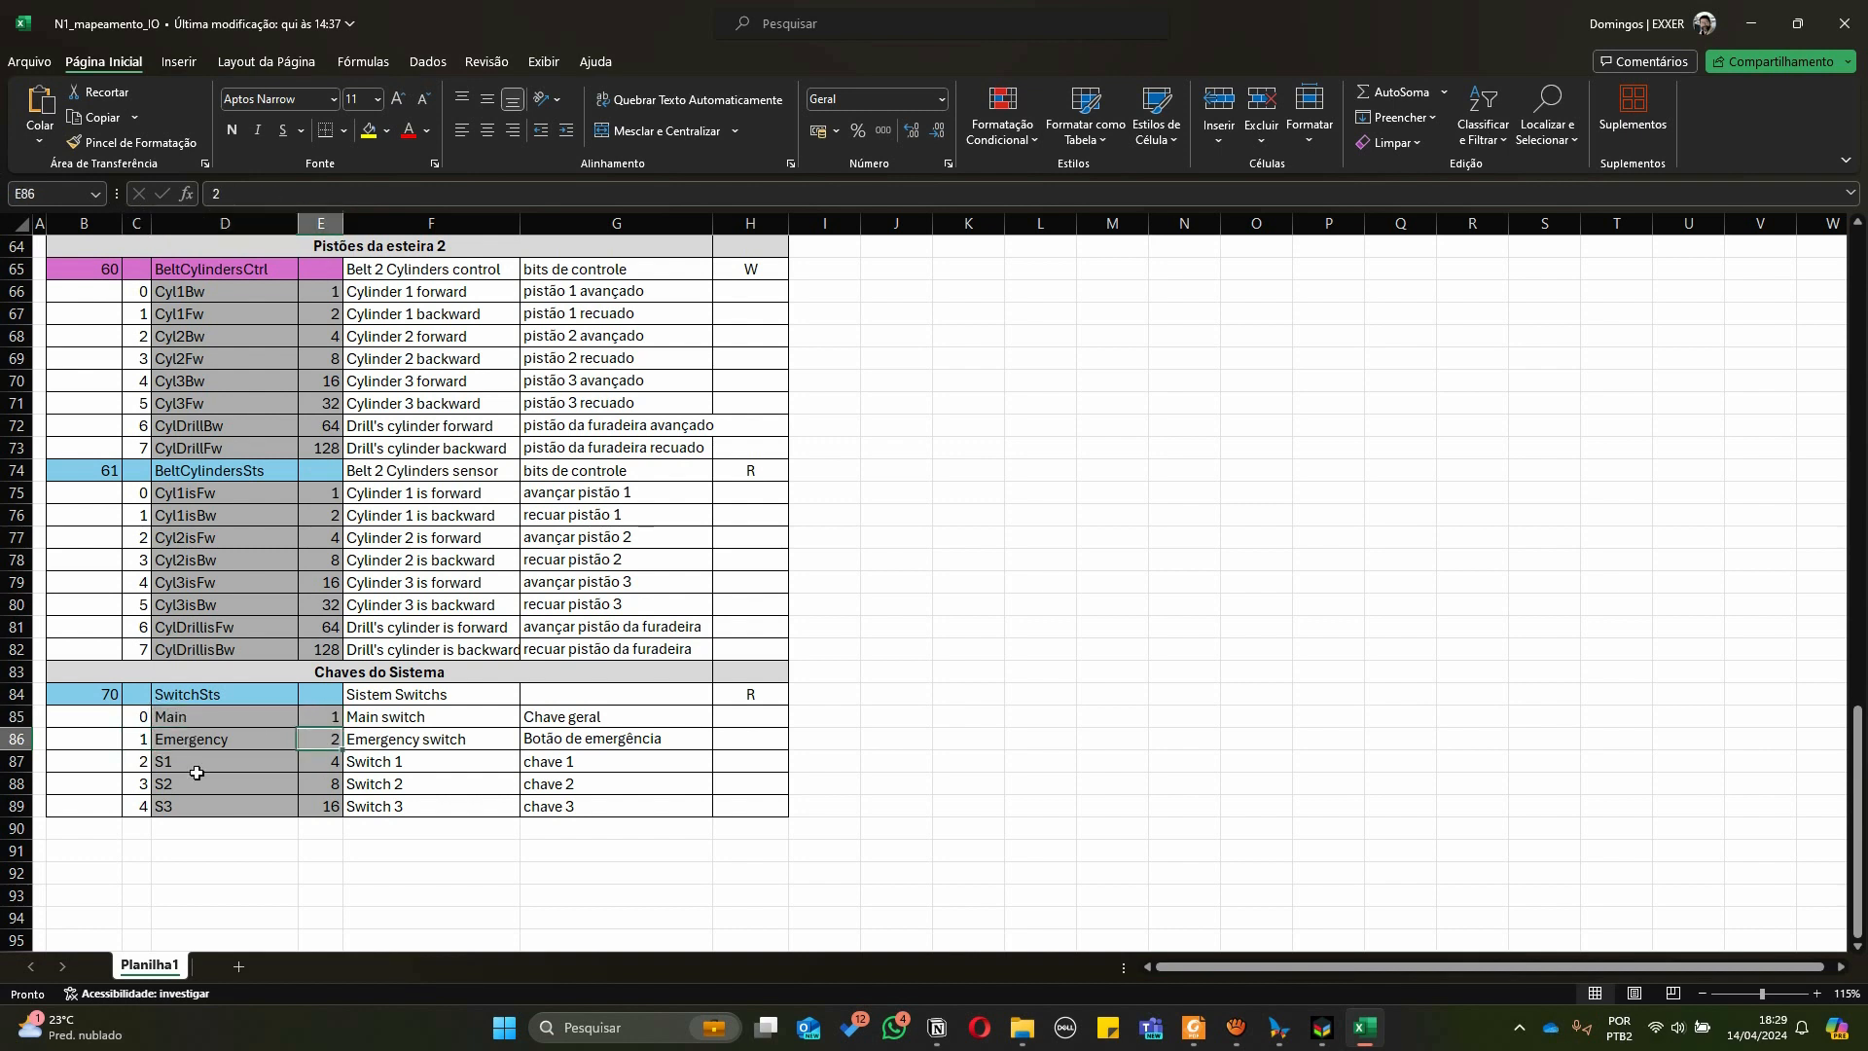
pyautogui.click(141, 763)
pyautogui.click(187, 763)
pyautogui.click(333, 762)
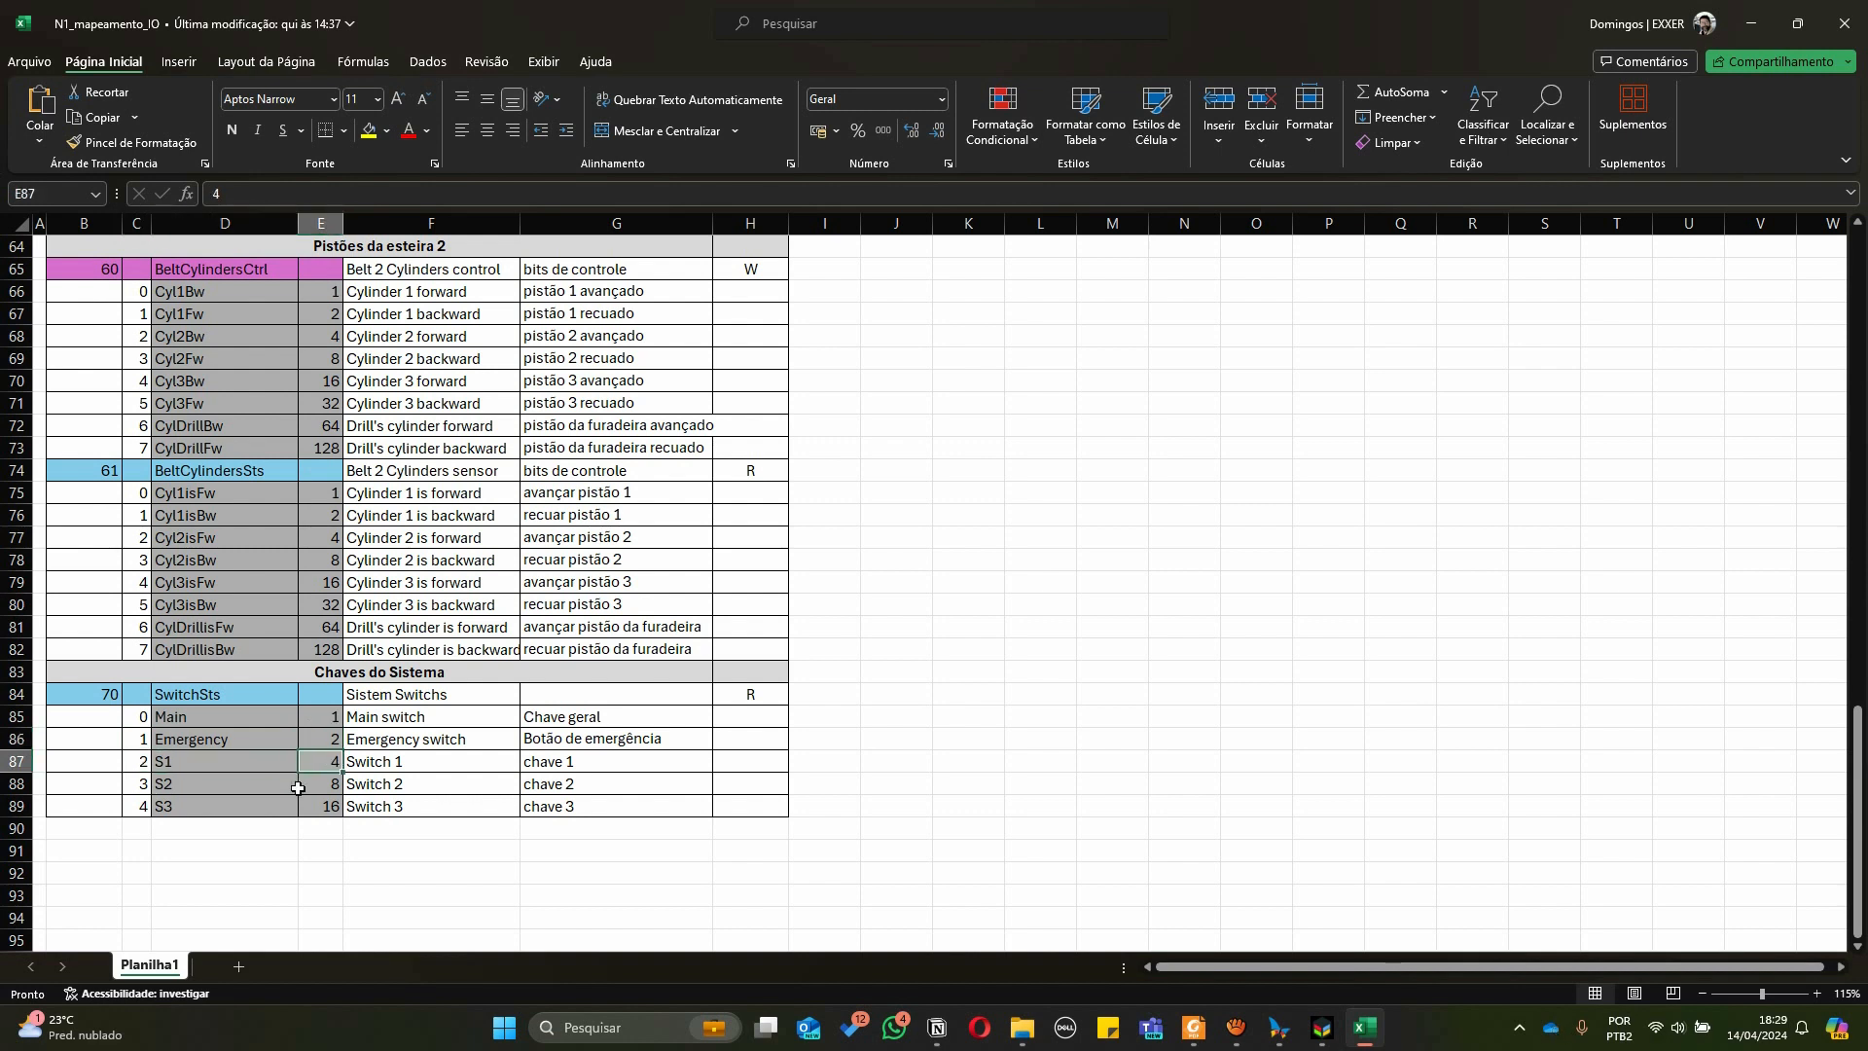
pyautogui.click(145, 788)
pyautogui.click(226, 786)
pyautogui.click(317, 778)
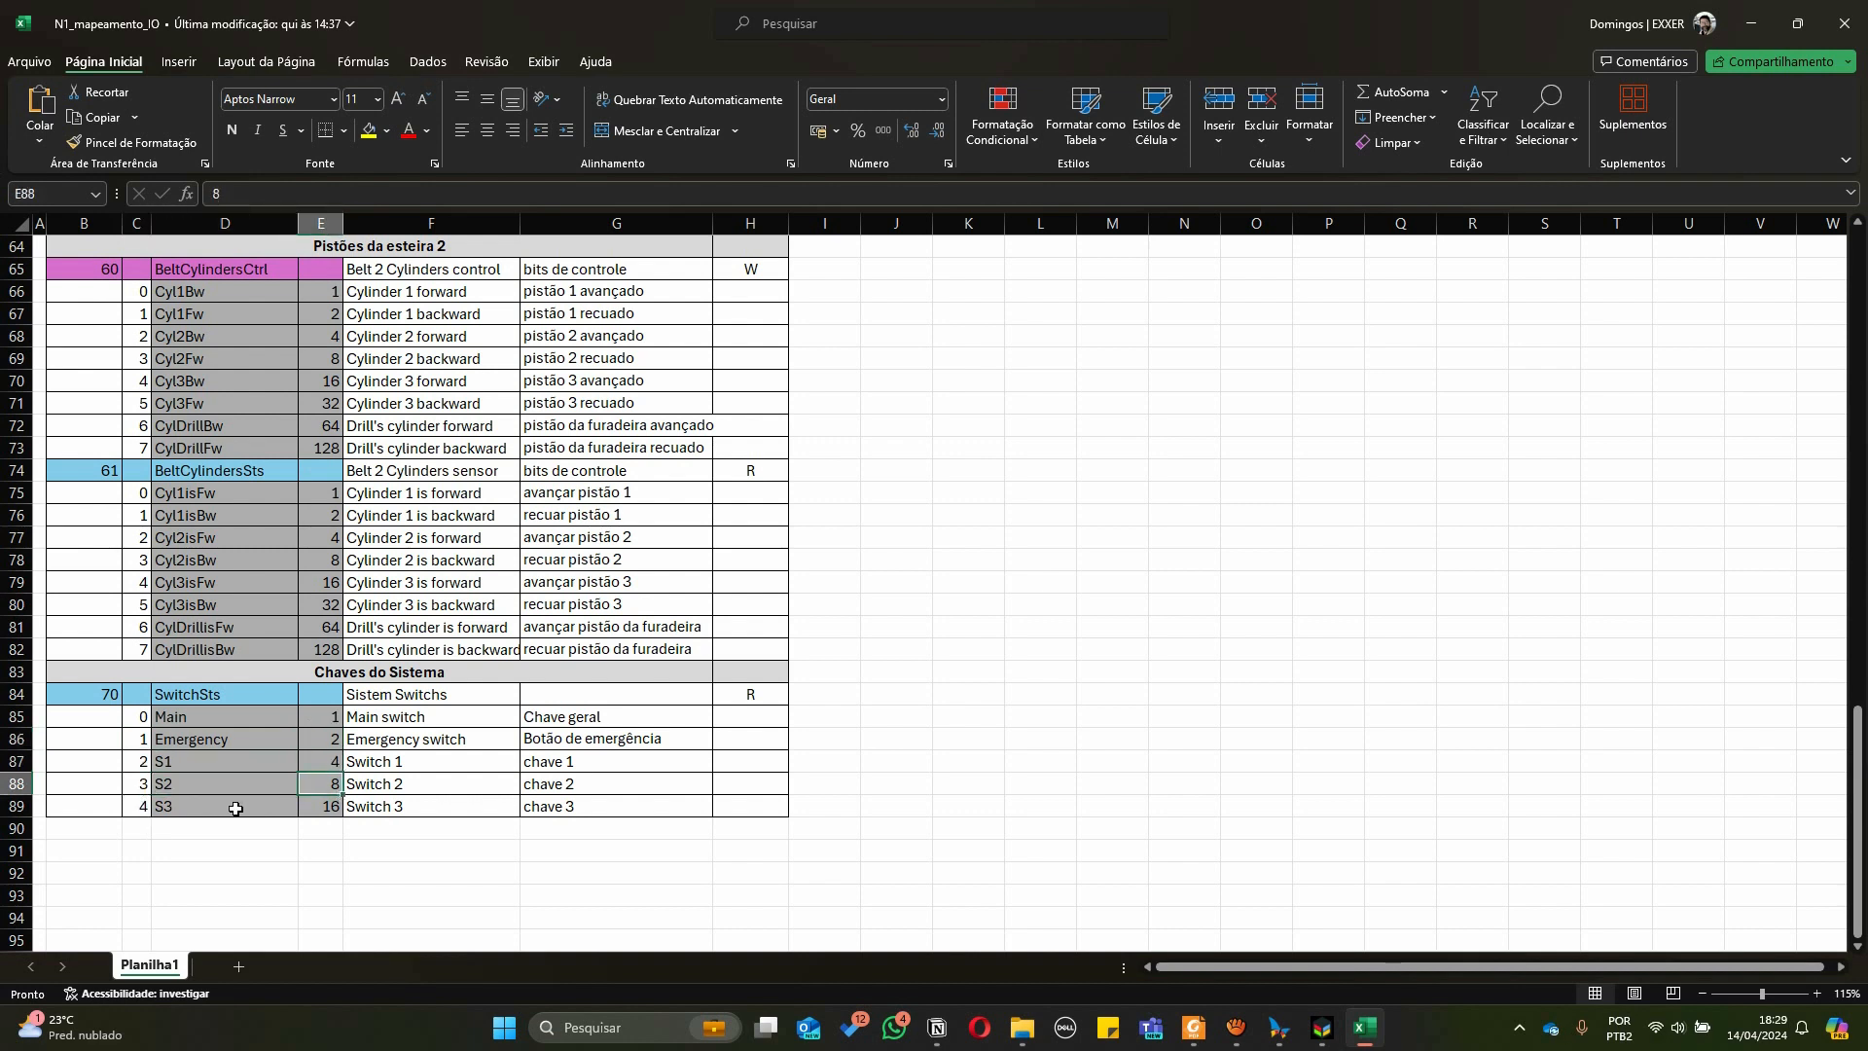
# Examine the BeltCylindersCtrl bit names for the belt 2 cylinders and the drill cylinder
pyautogui.scroll(-1, 236, 808)
pyautogui.scroll(2, 237, 807)
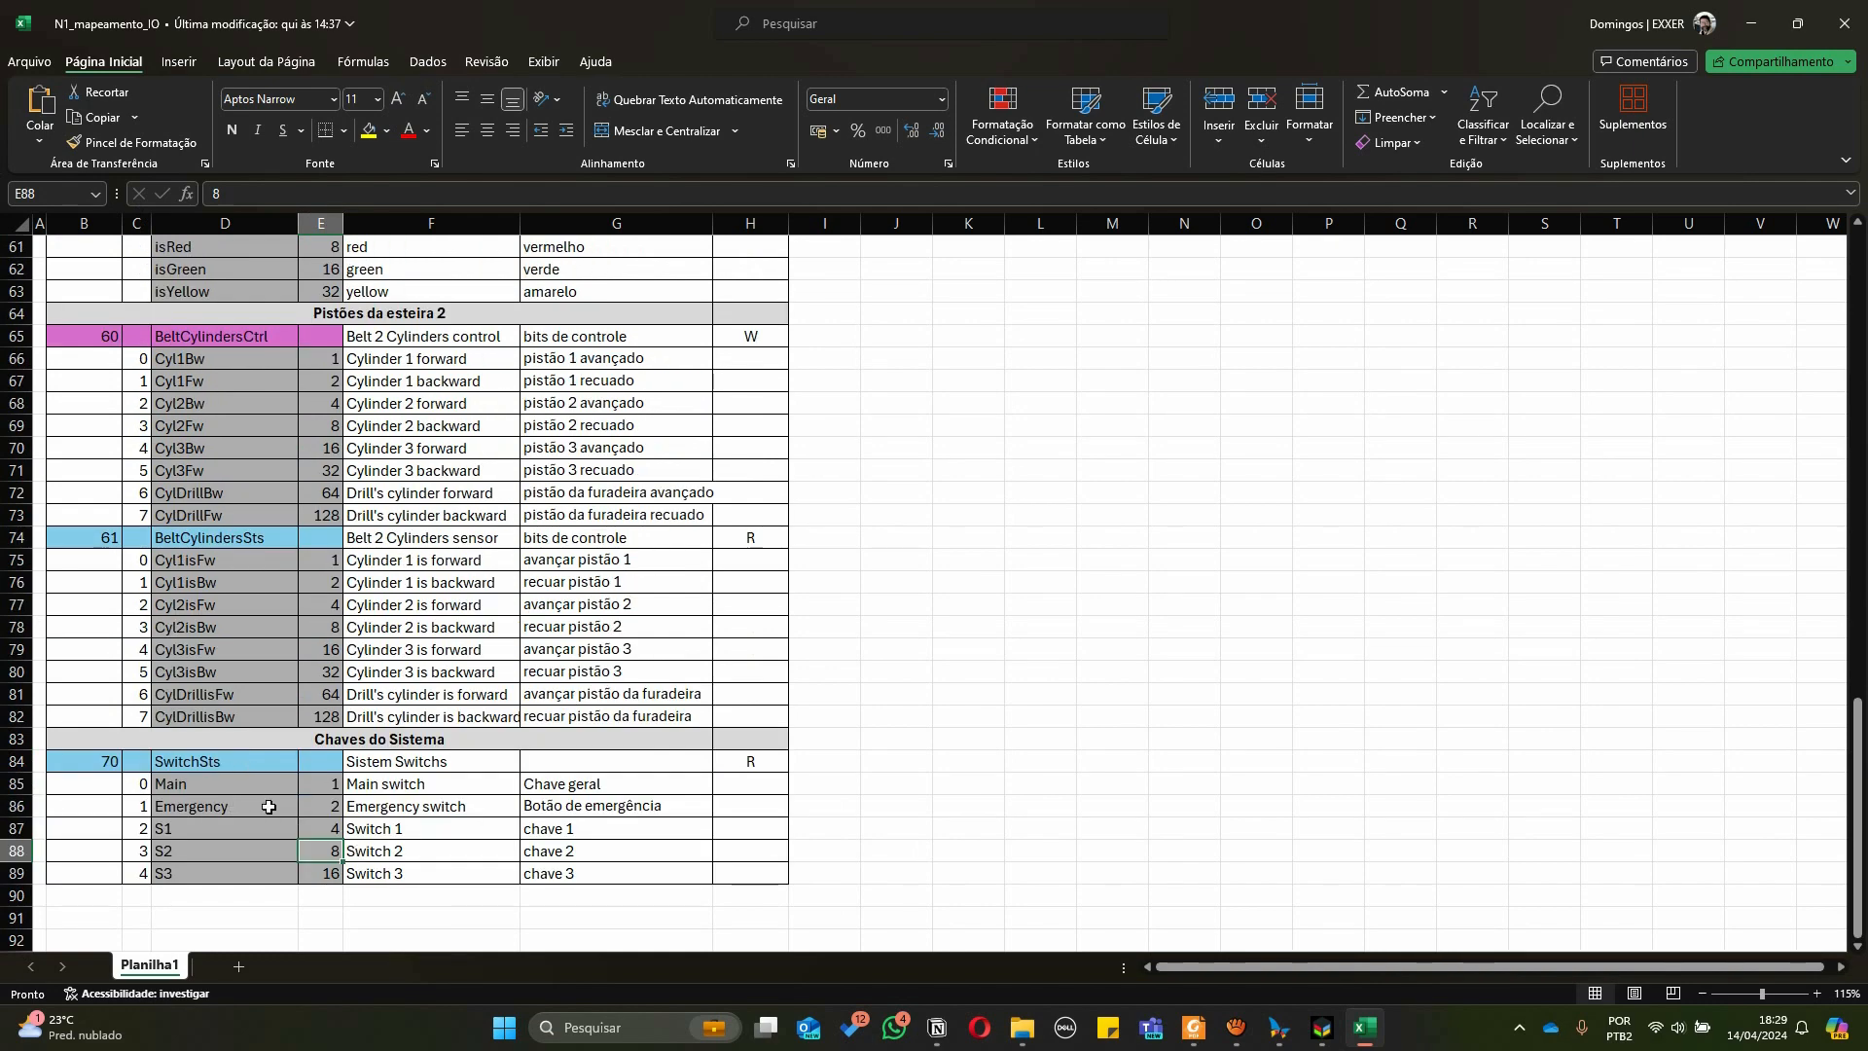
pyautogui.click(181, 337)
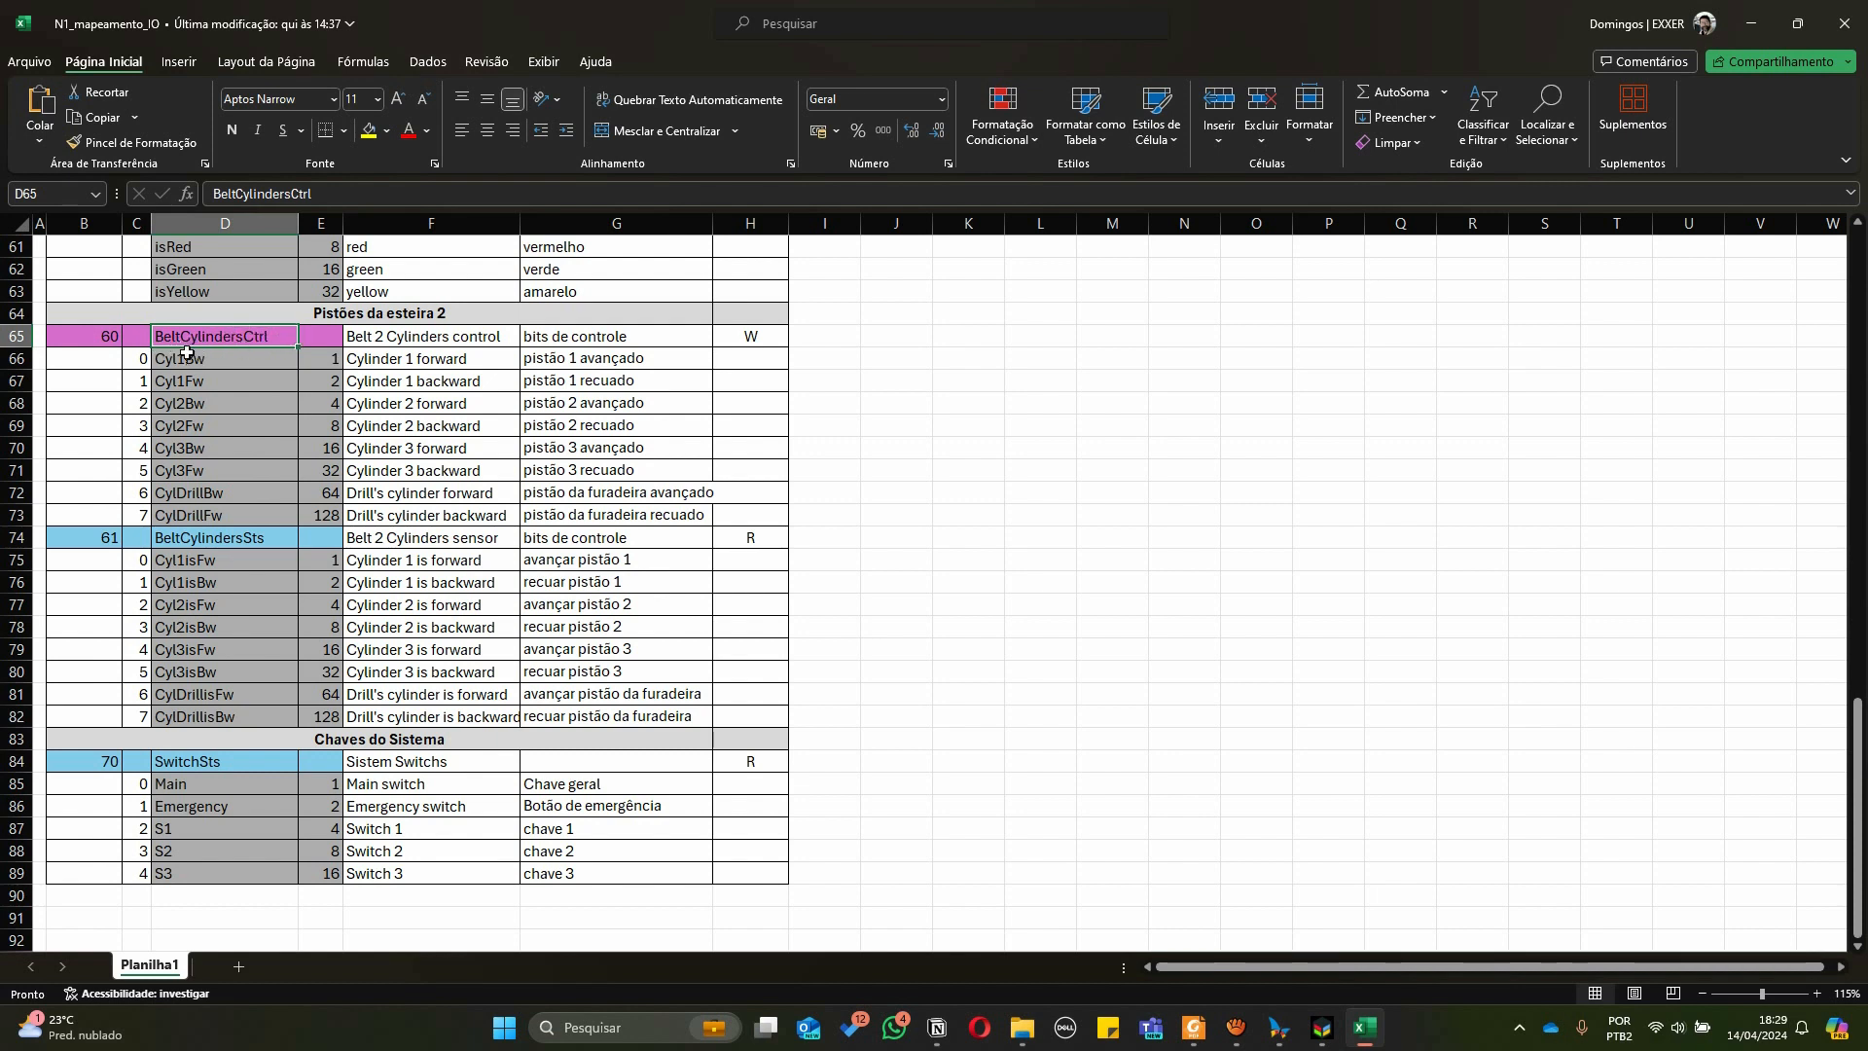
pyautogui.press('Down')
pyautogui.press('Down')
pyautogui.press('Down')
pyautogui.press('Down')
pyautogui.press('Down')
pyautogui.press('Down')
pyautogui.press('Down')
pyautogui.press('Down')
pyautogui.click(201, 358)
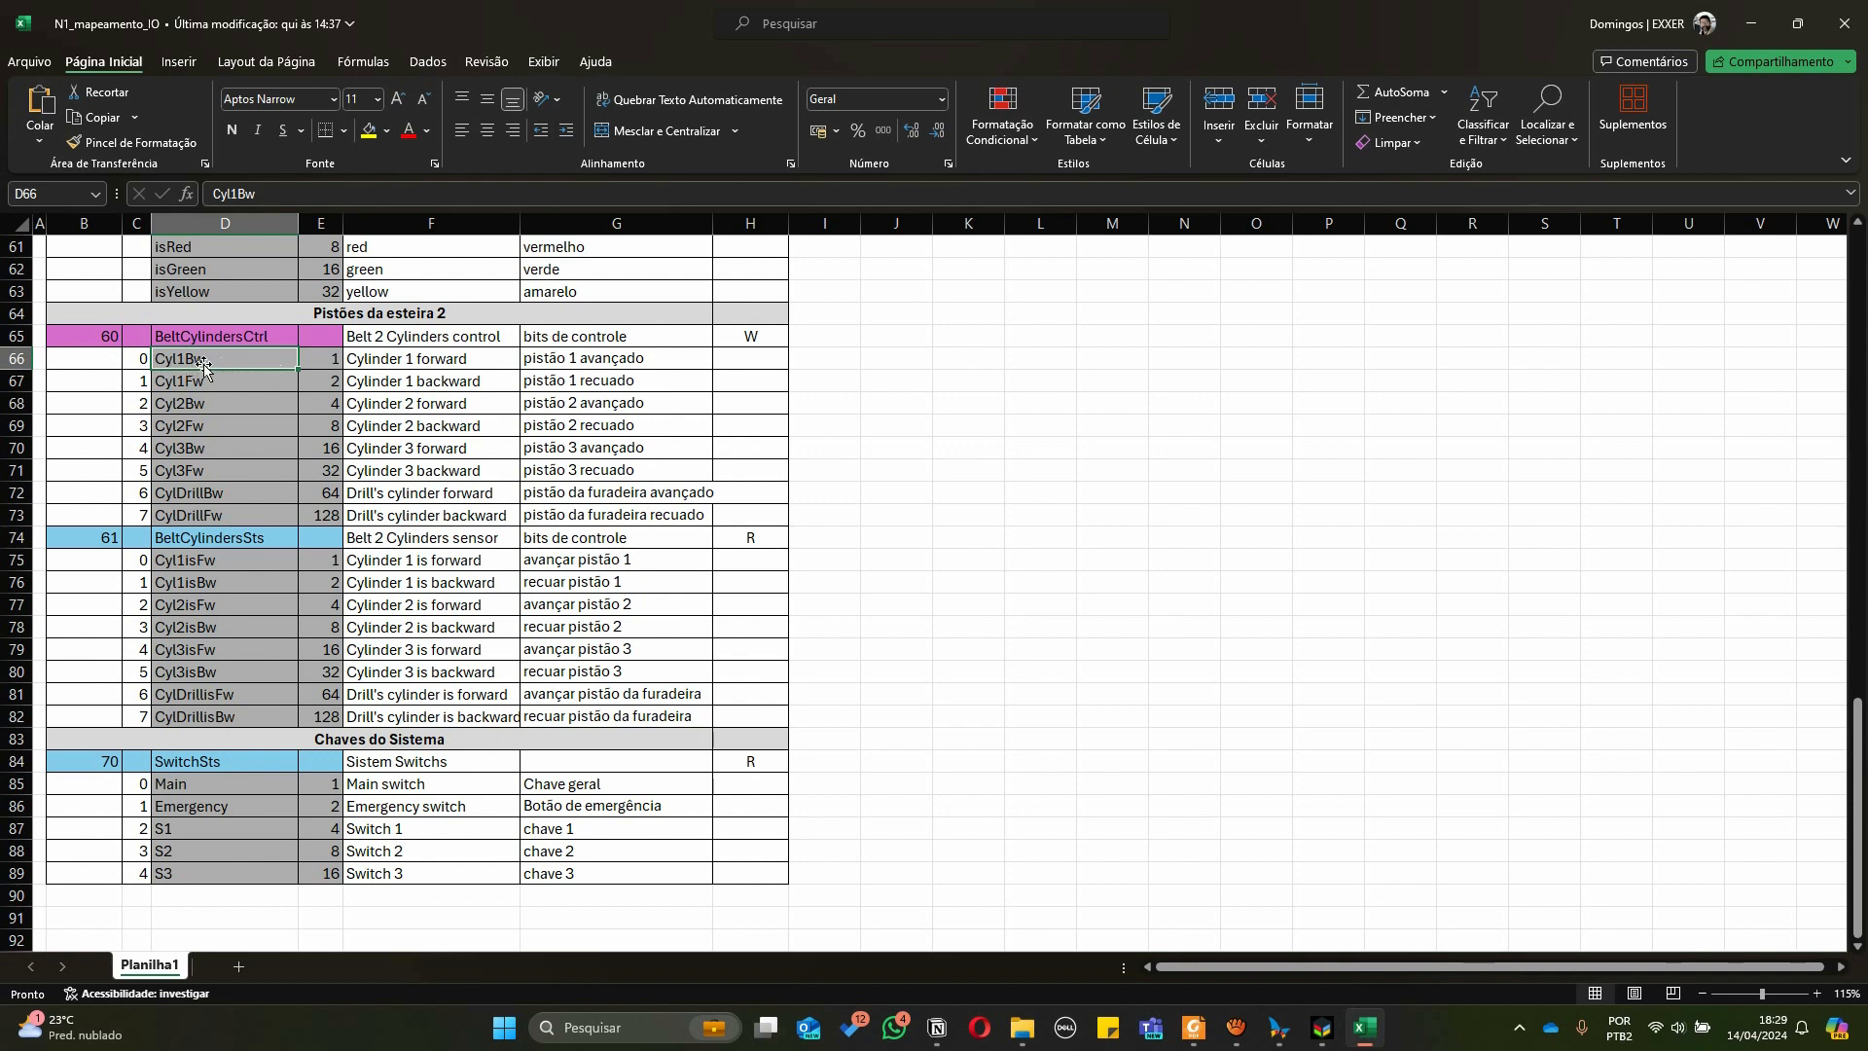
pyautogui.click(189, 382)
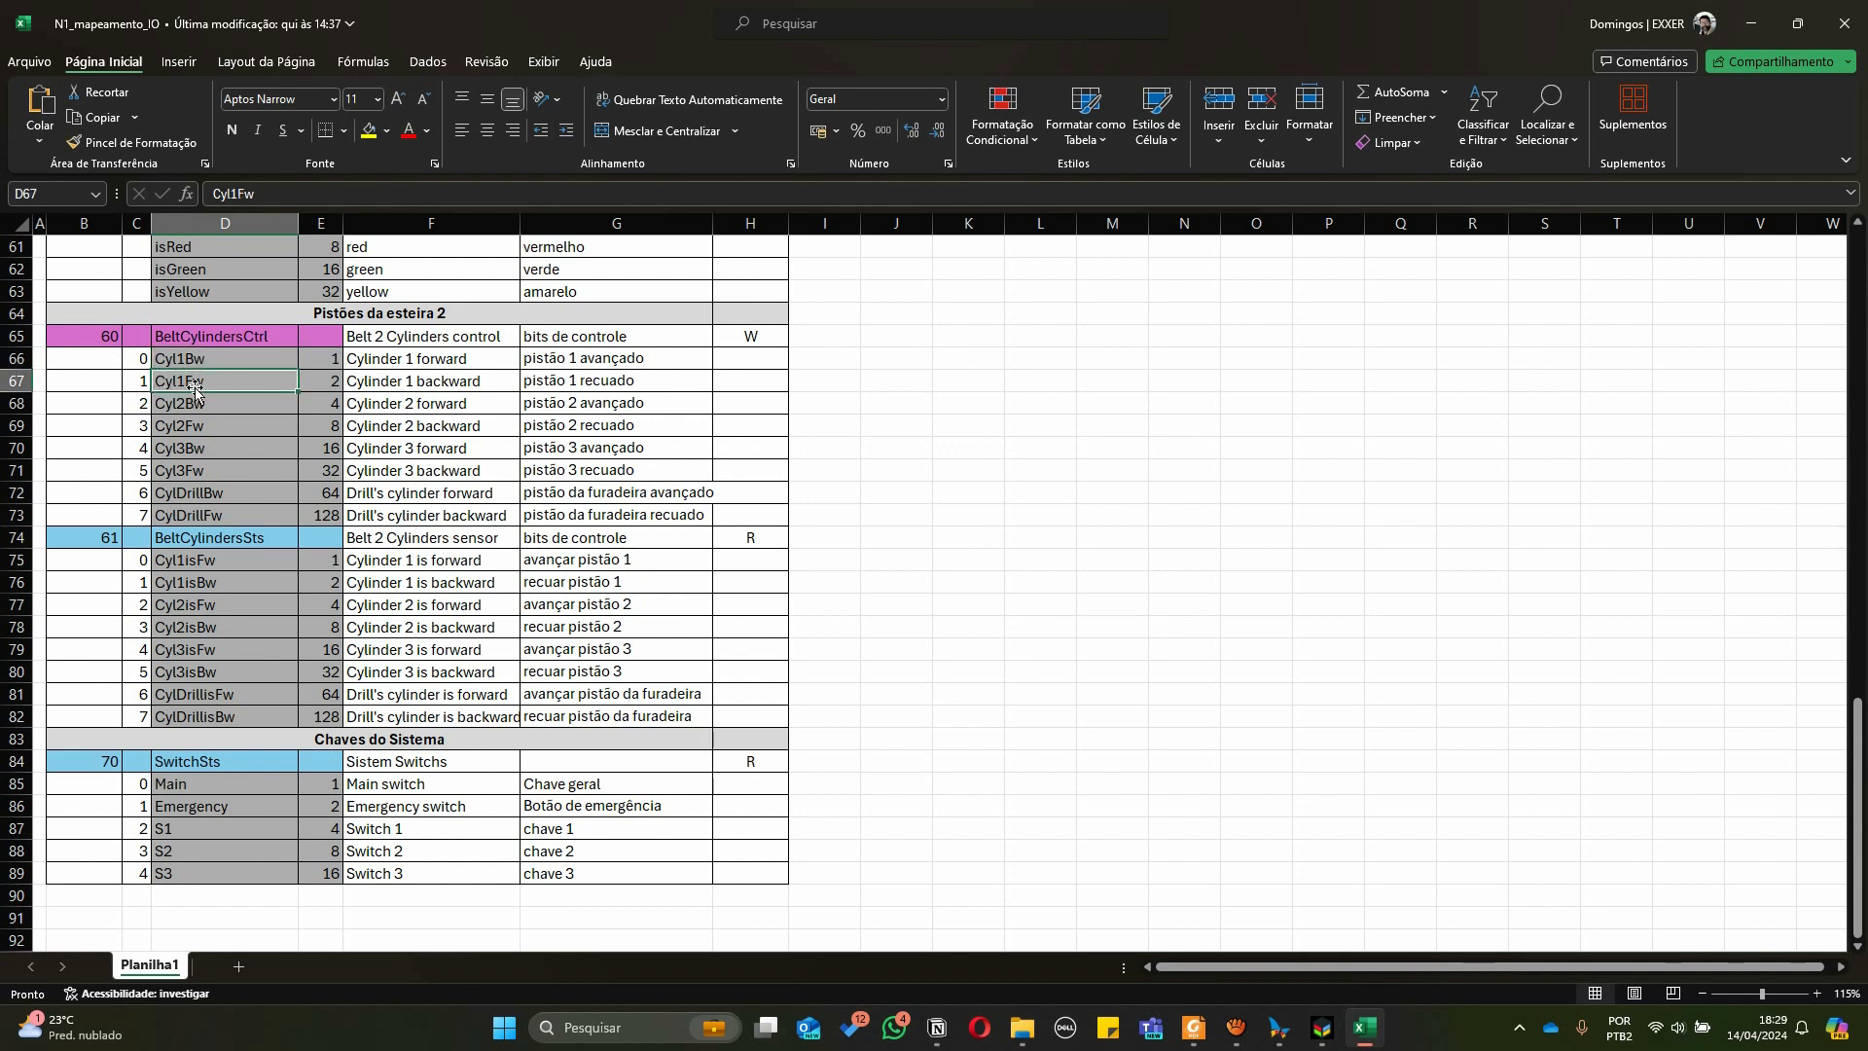
pyautogui.click(210, 407)
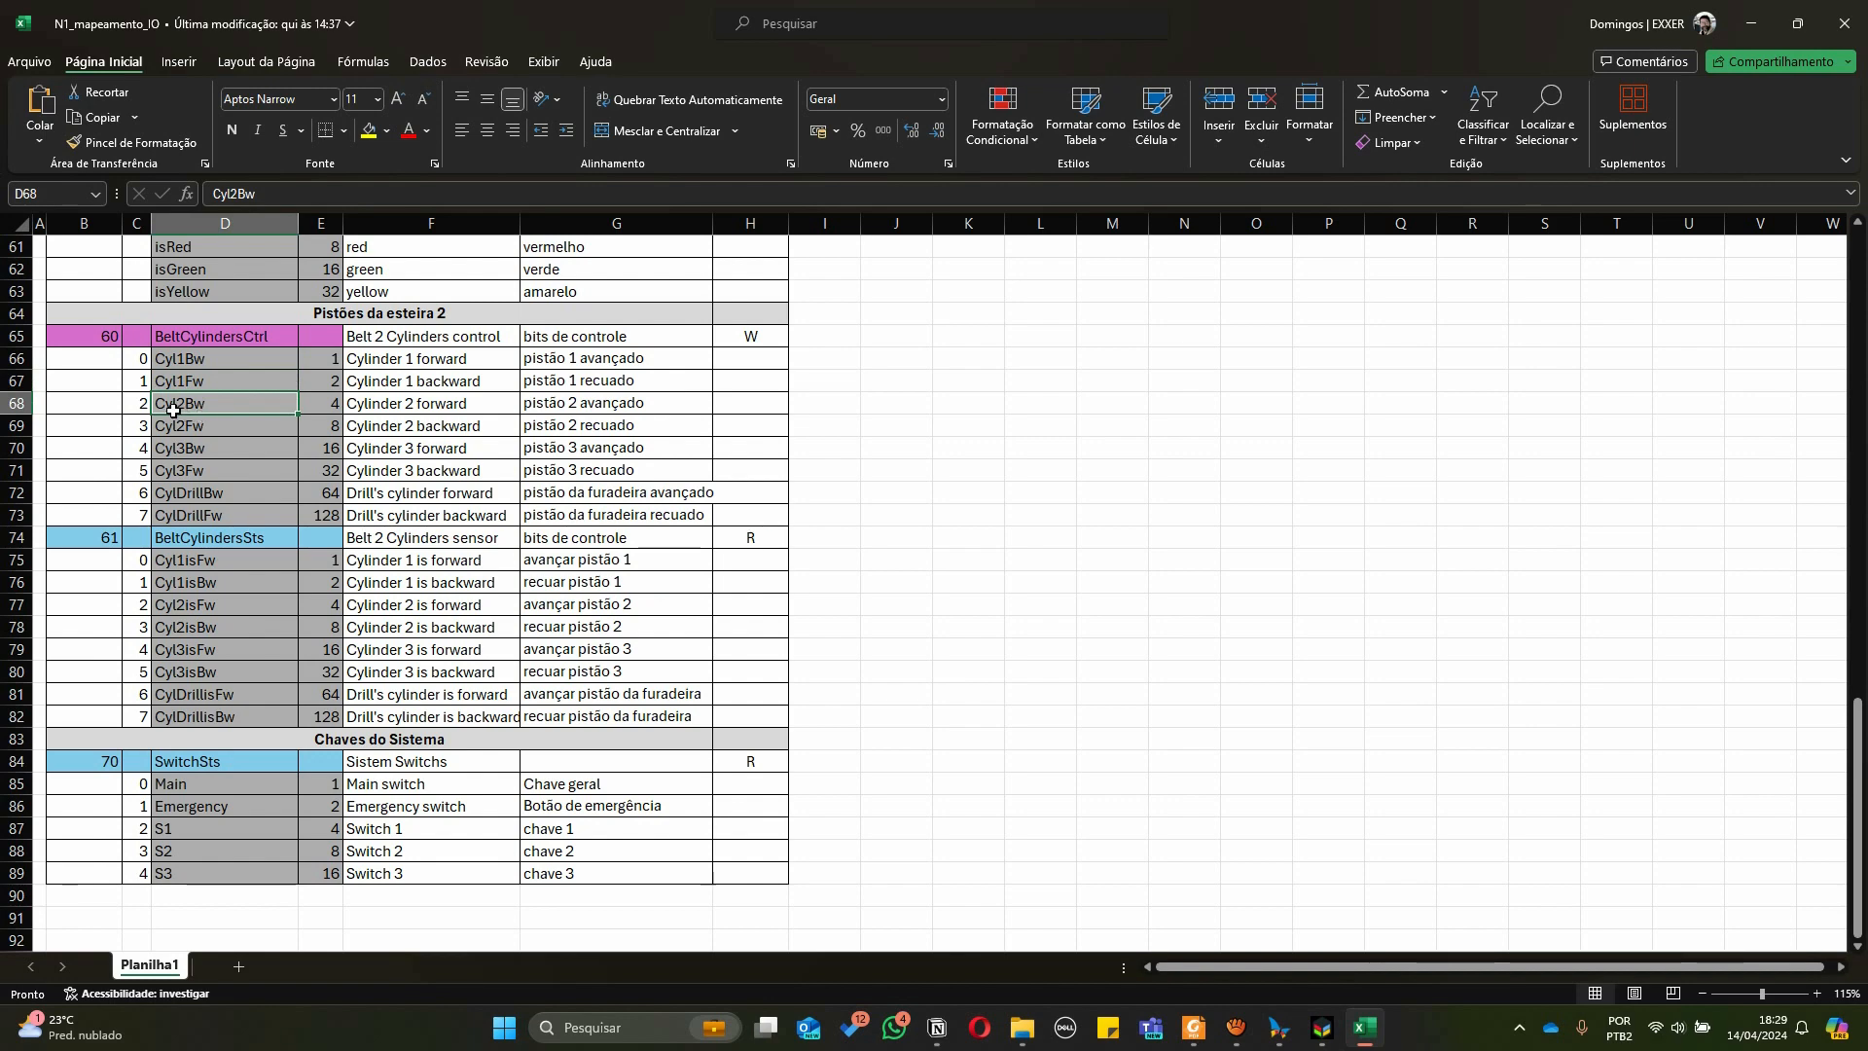
pyautogui.click(177, 428)
pyautogui.click(178, 498)
pyautogui.click(192, 518)
pyautogui.scroll(1, 256, 464)
pyautogui.scroll(-1, 256, 460)
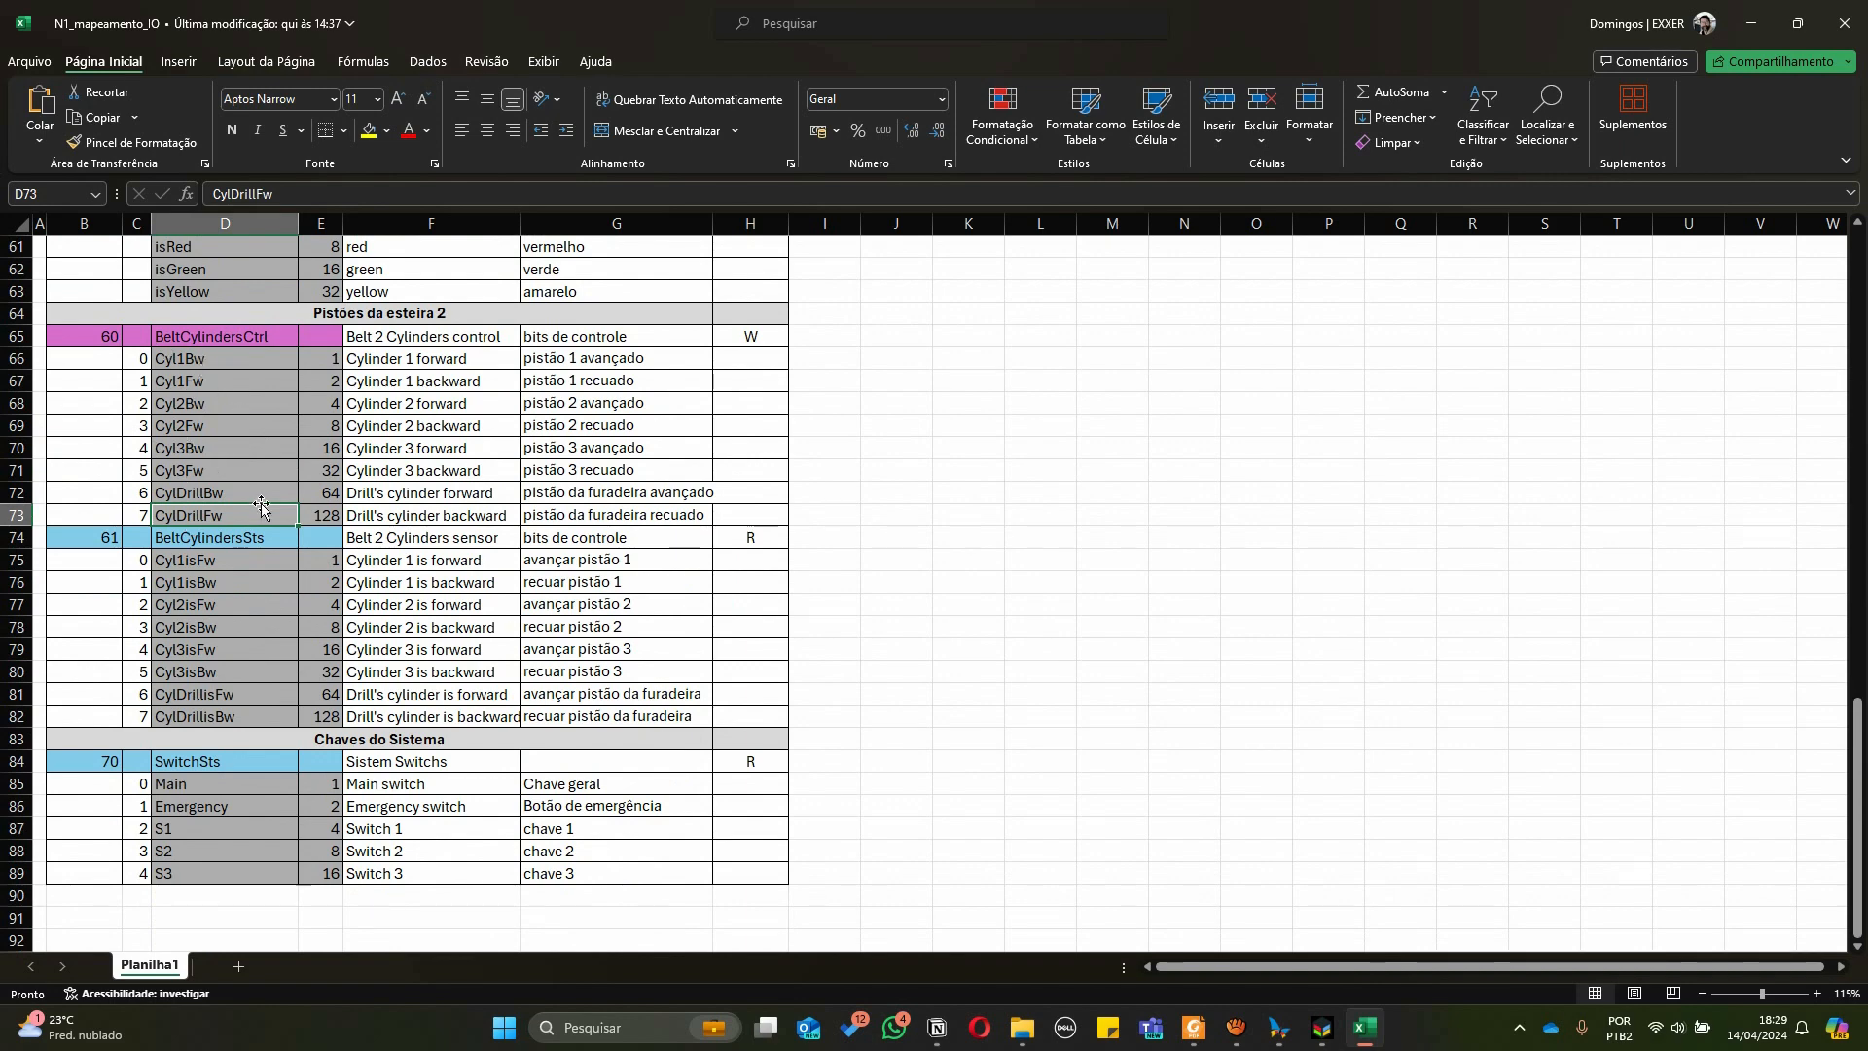
# Switch to MasterTool and review the Modbus communication write and read variables in GVL_DigitalTwinSmart
pyautogui.hotkey('alt', 'Tab')
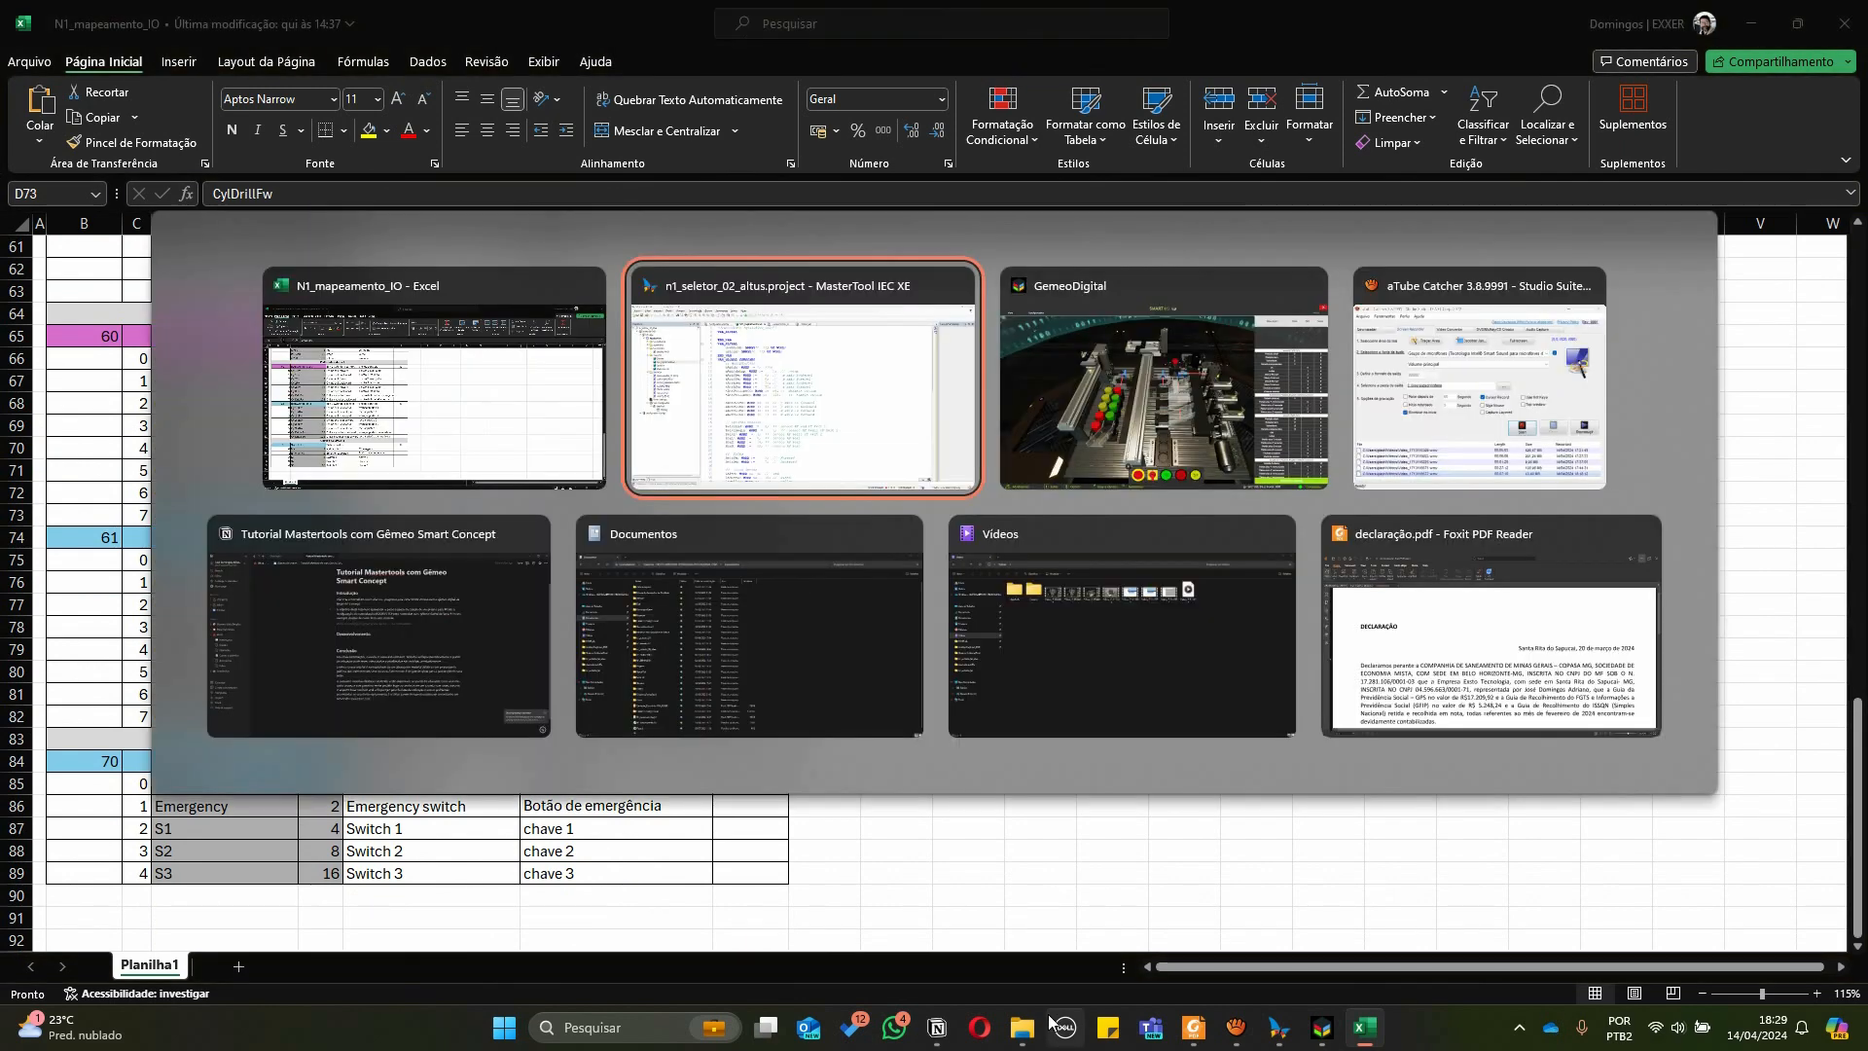
pyautogui.scroll(-1, 834, 490)
pyautogui.scroll(-18, 834, 490)
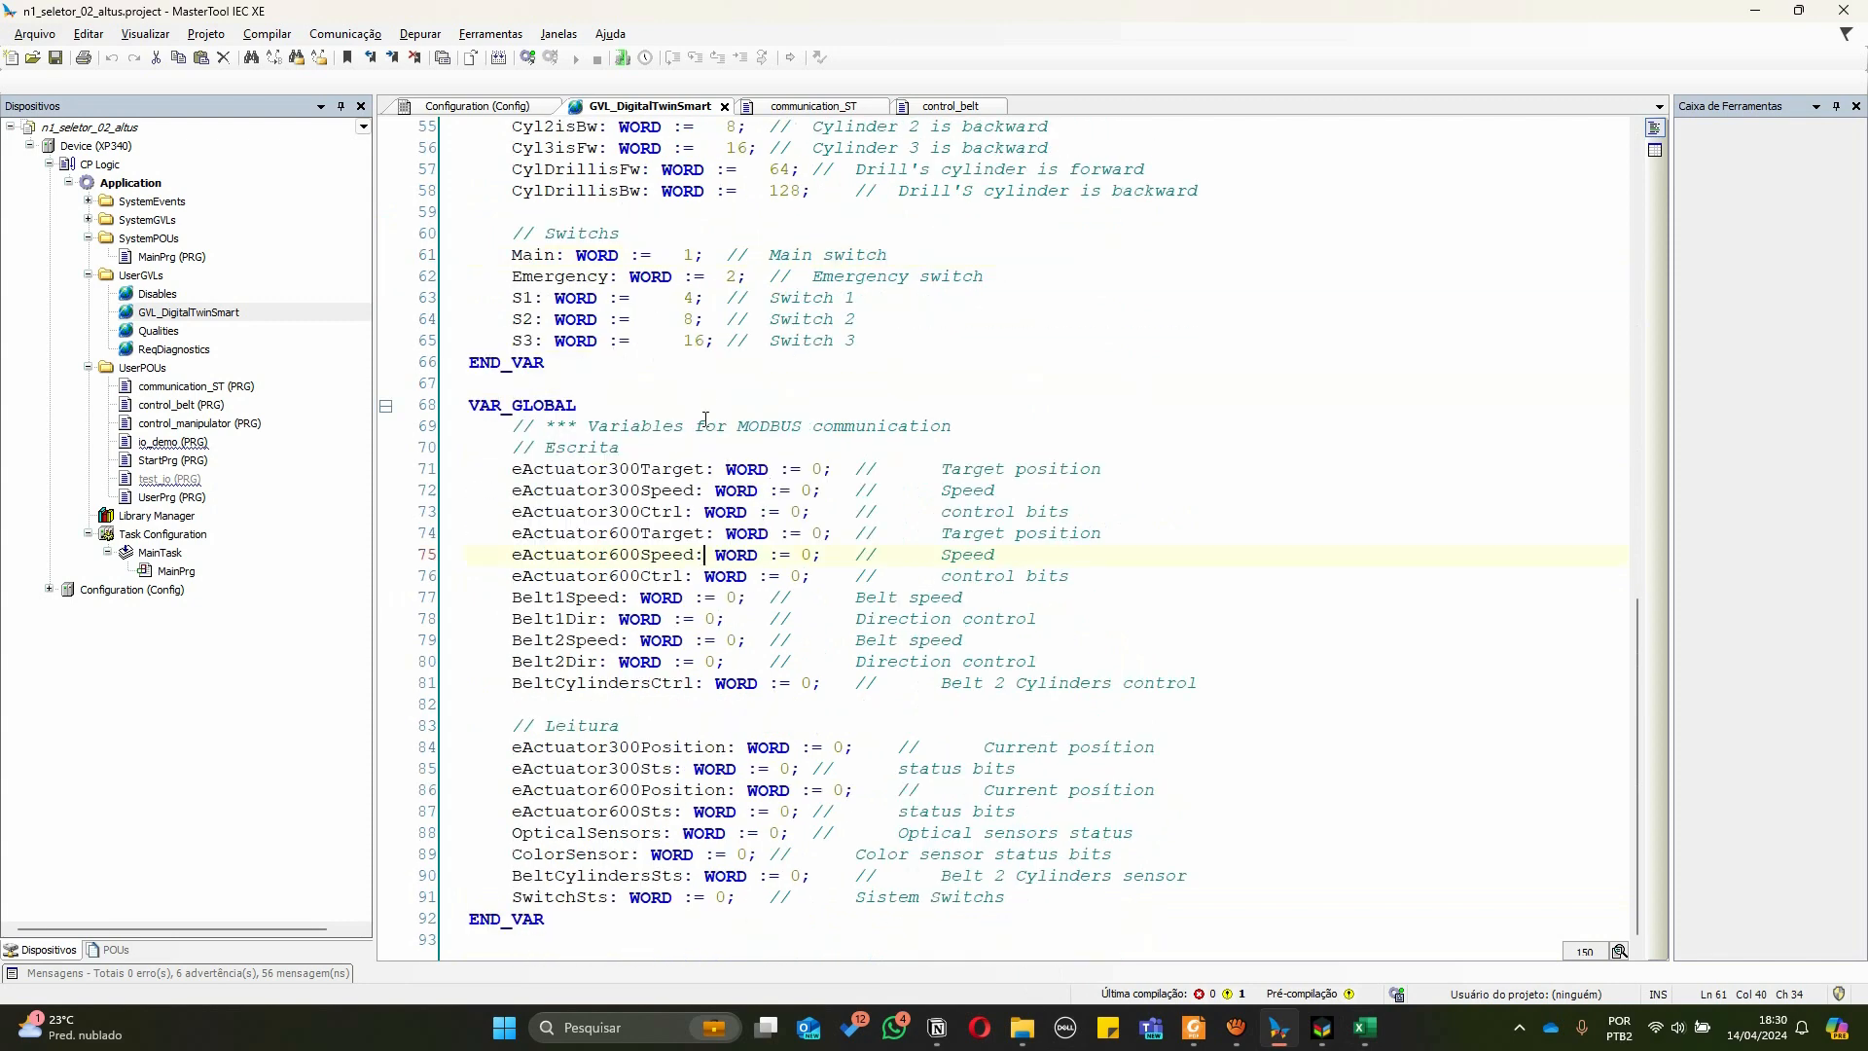
pyautogui.moveTo(592, 426); pyautogui.dragTo(971, 434)
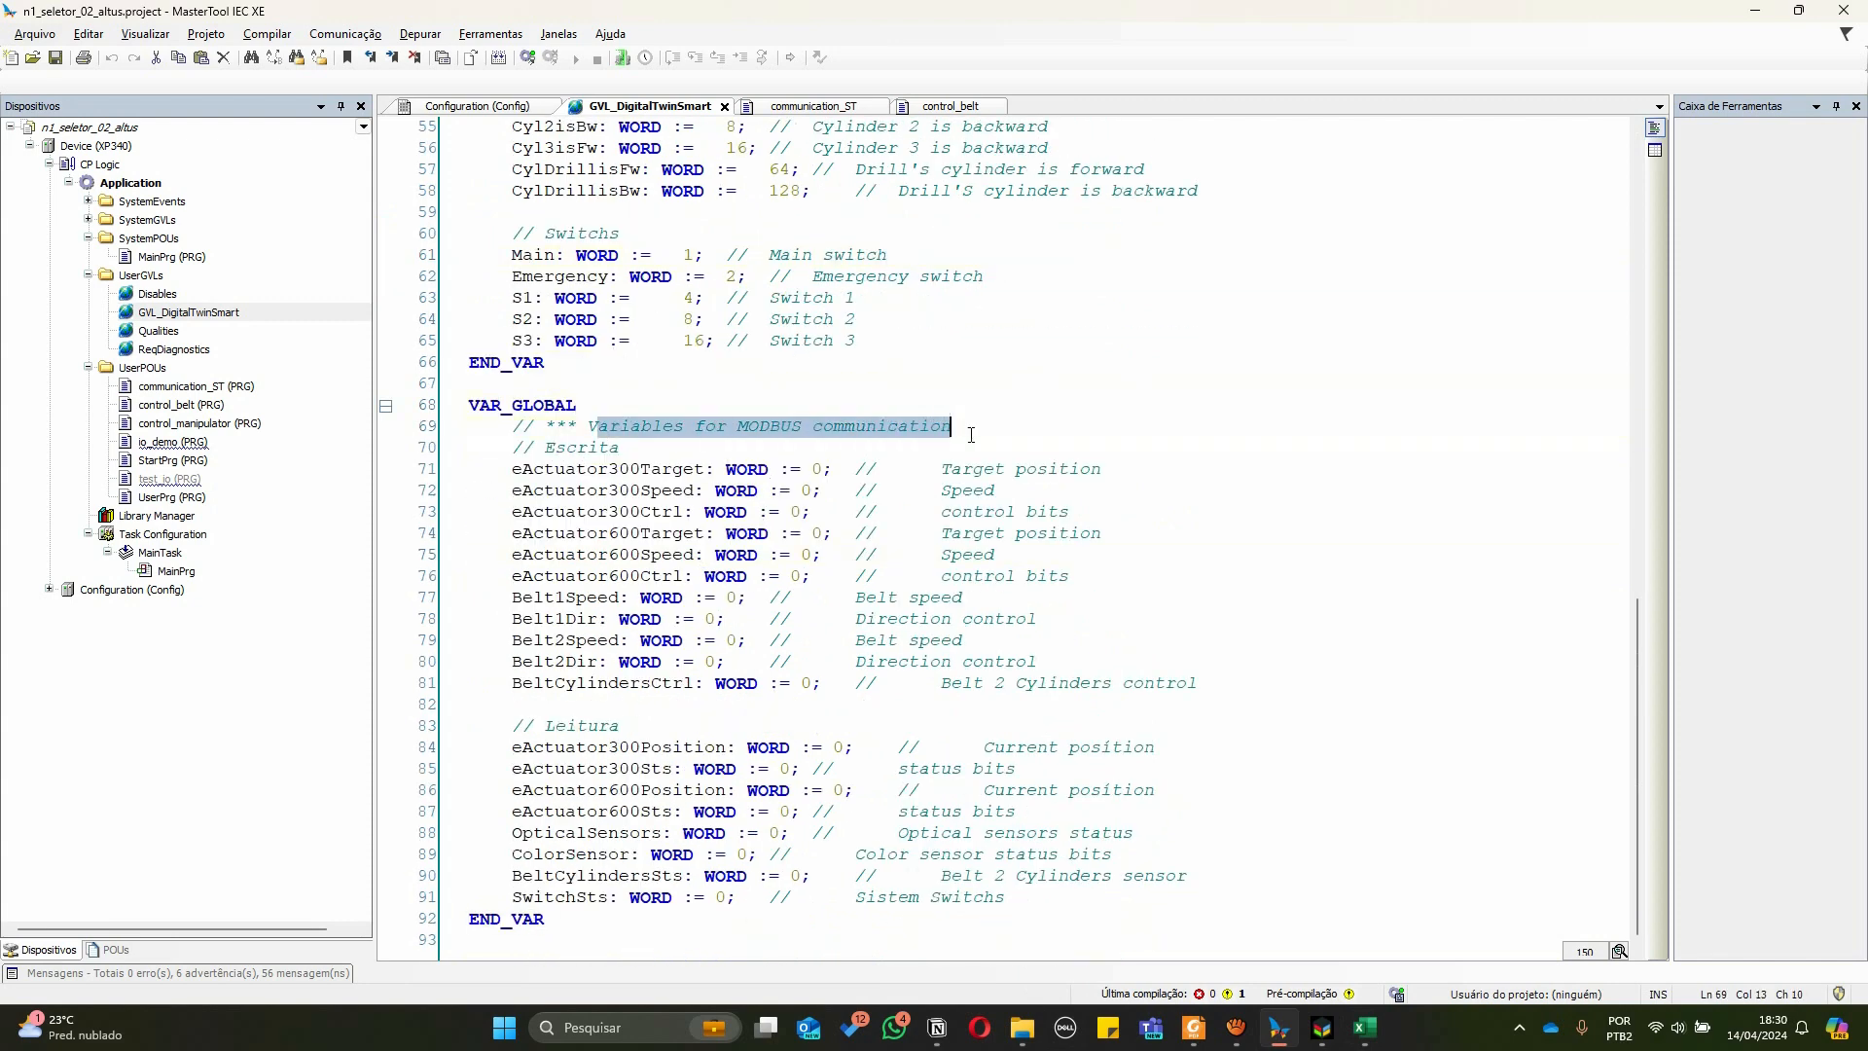
pyautogui.click(670, 448)
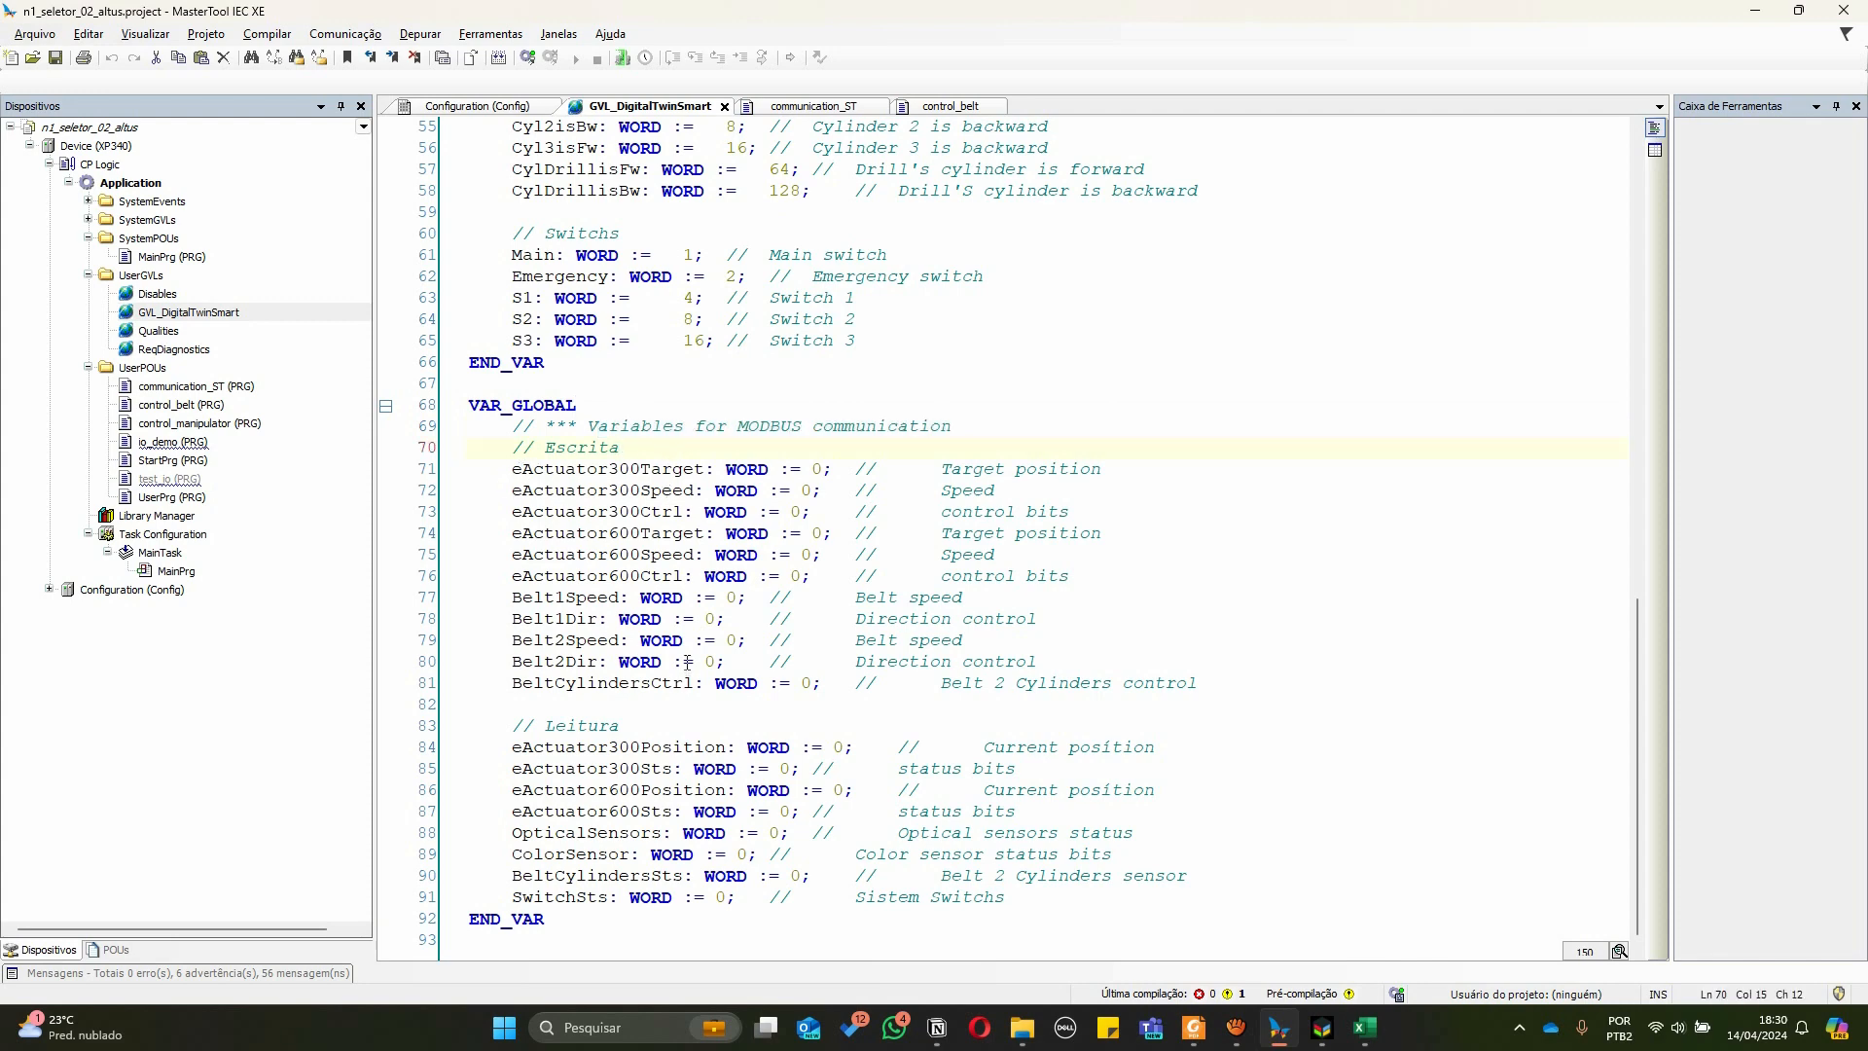
# Switch to the spreadsheet and compare the 300 mm actuator registers' read and write operation entries
pyautogui.hotkey('alt', 'Tab')
pyautogui.scroll(12, 749, 420)
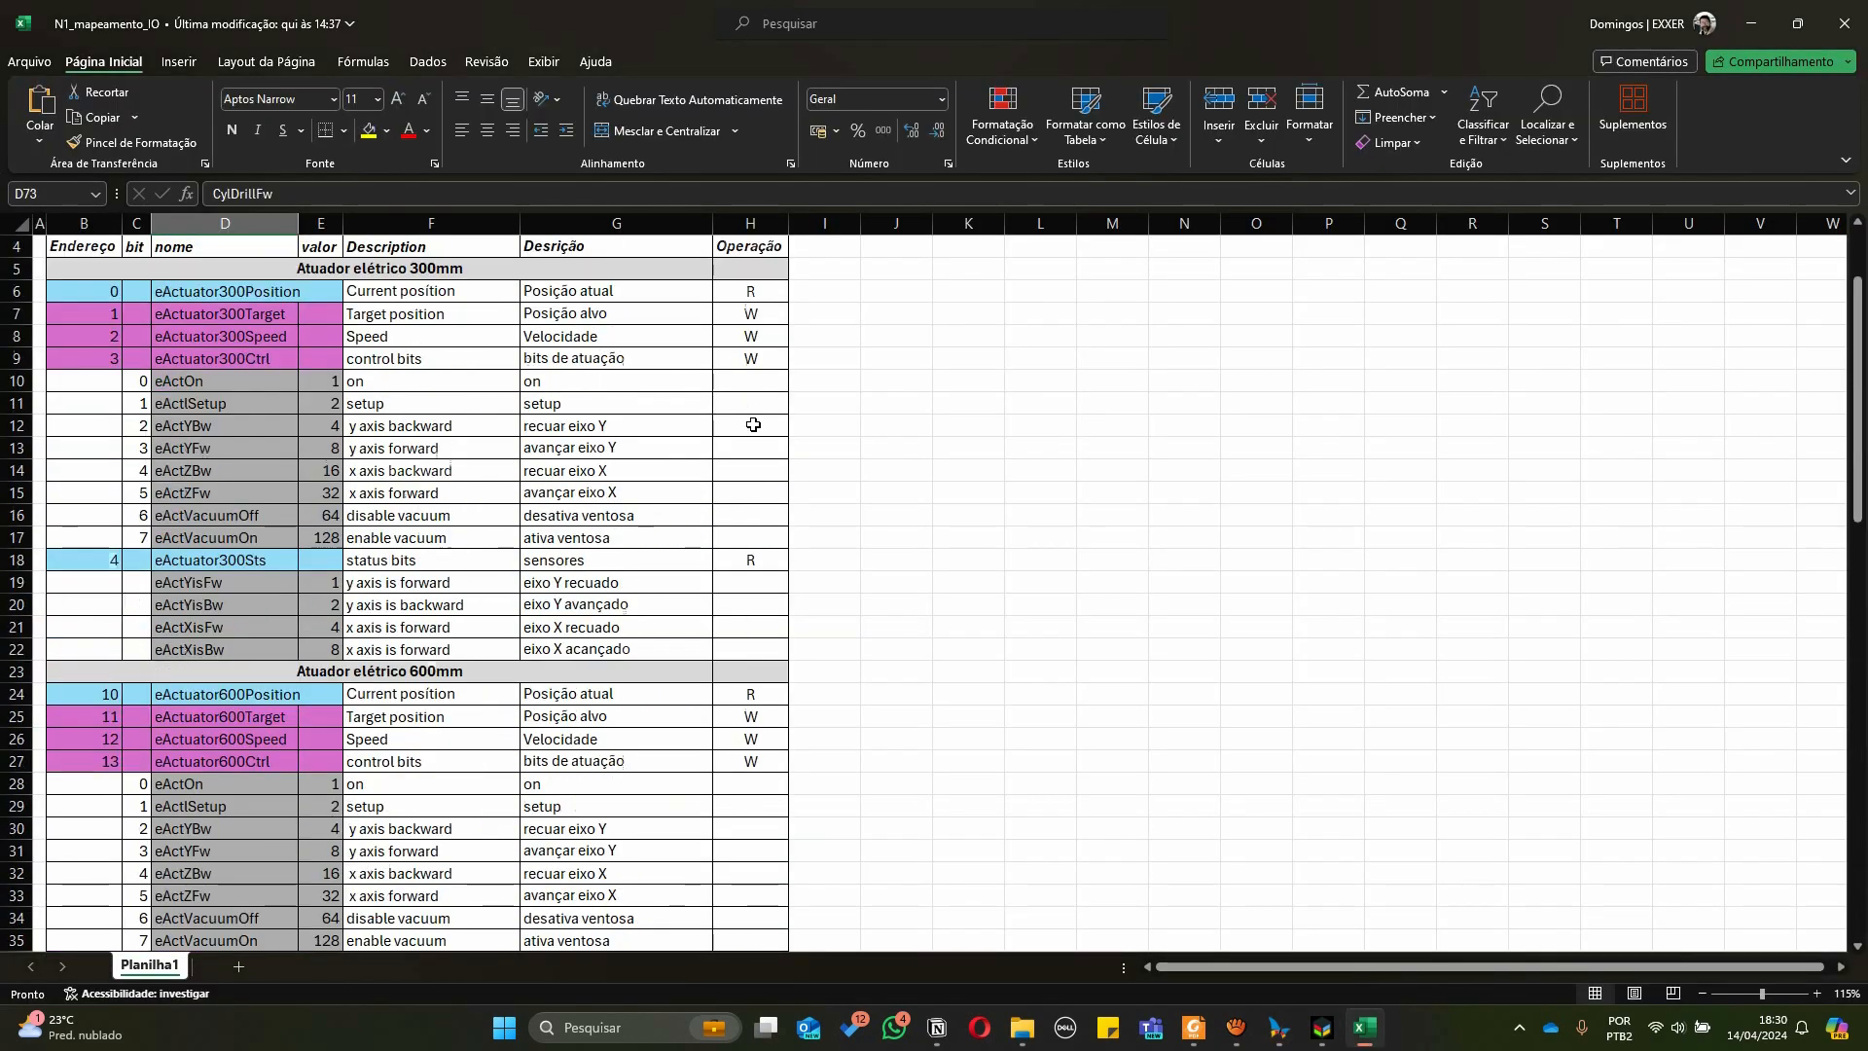
pyautogui.scroll(1, 753, 425)
pyautogui.moveTo(751, 382); pyautogui.dragTo(758, 430)
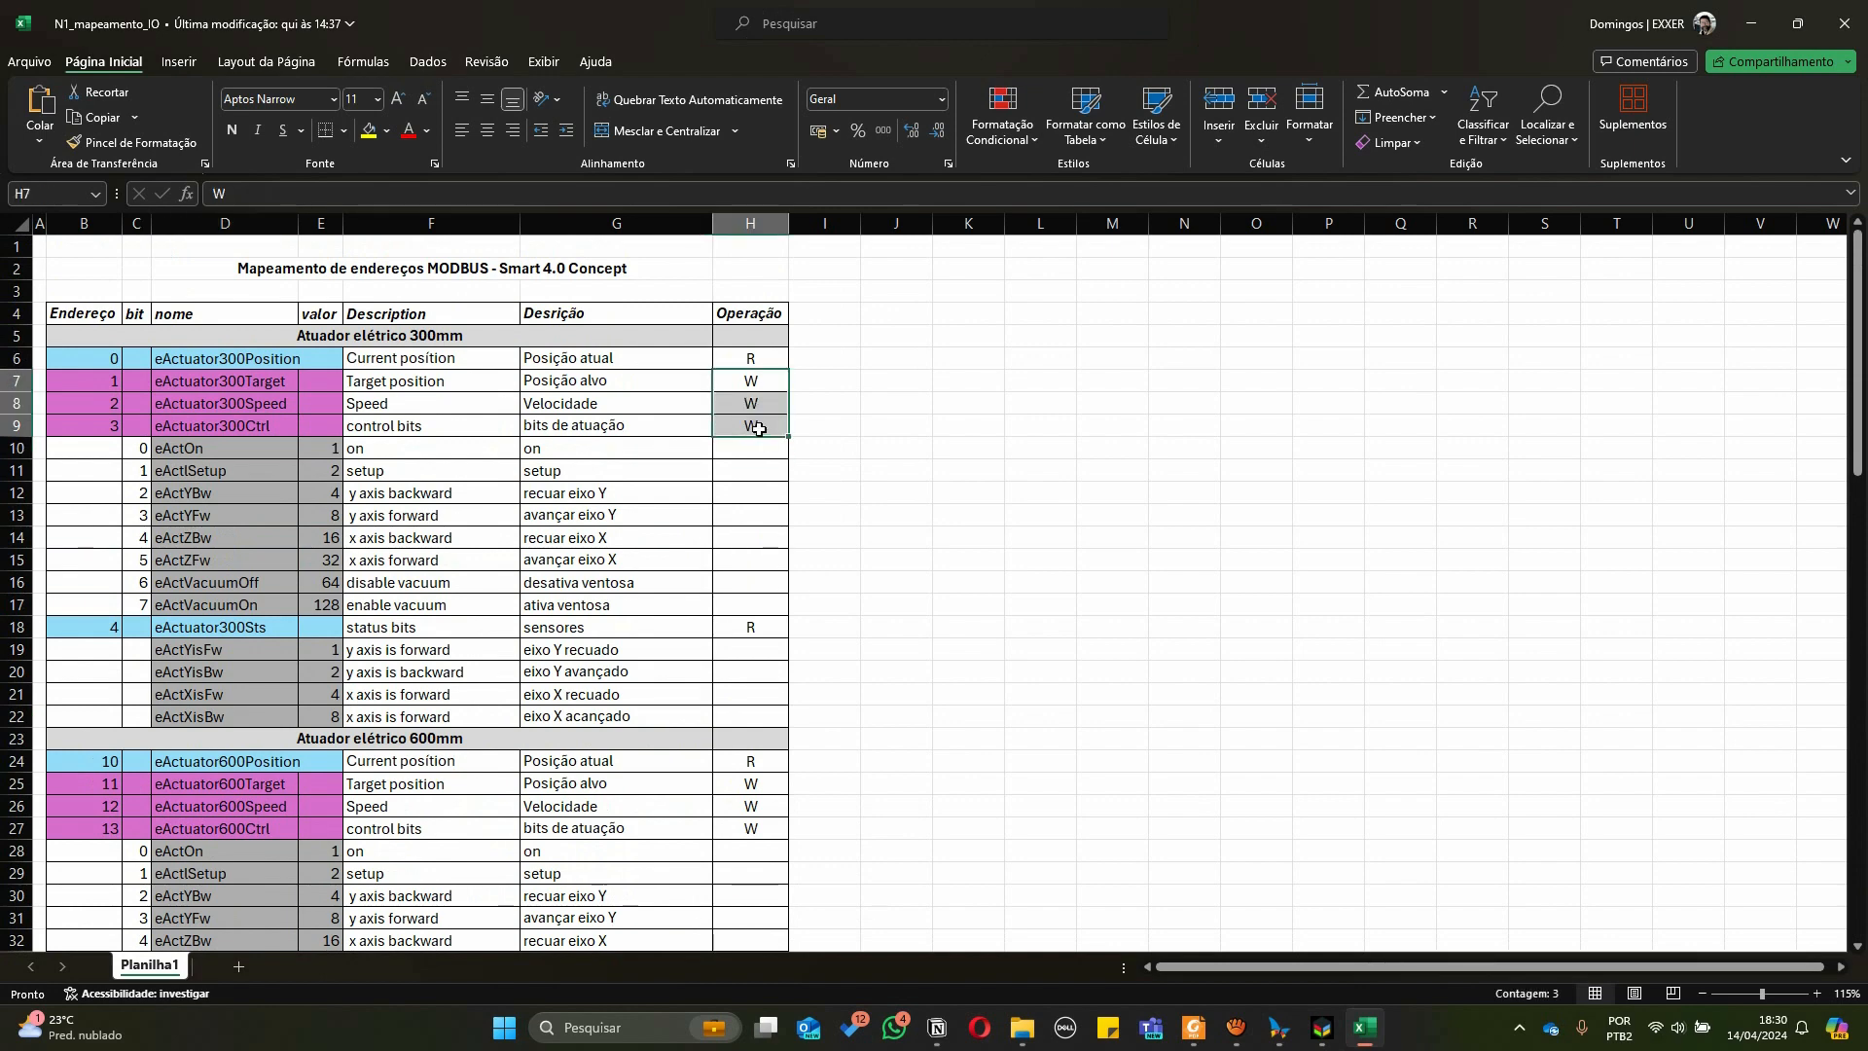
pyautogui.scroll(-3, 758, 429)
pyautogui.hotkey('alt', 'Tab')
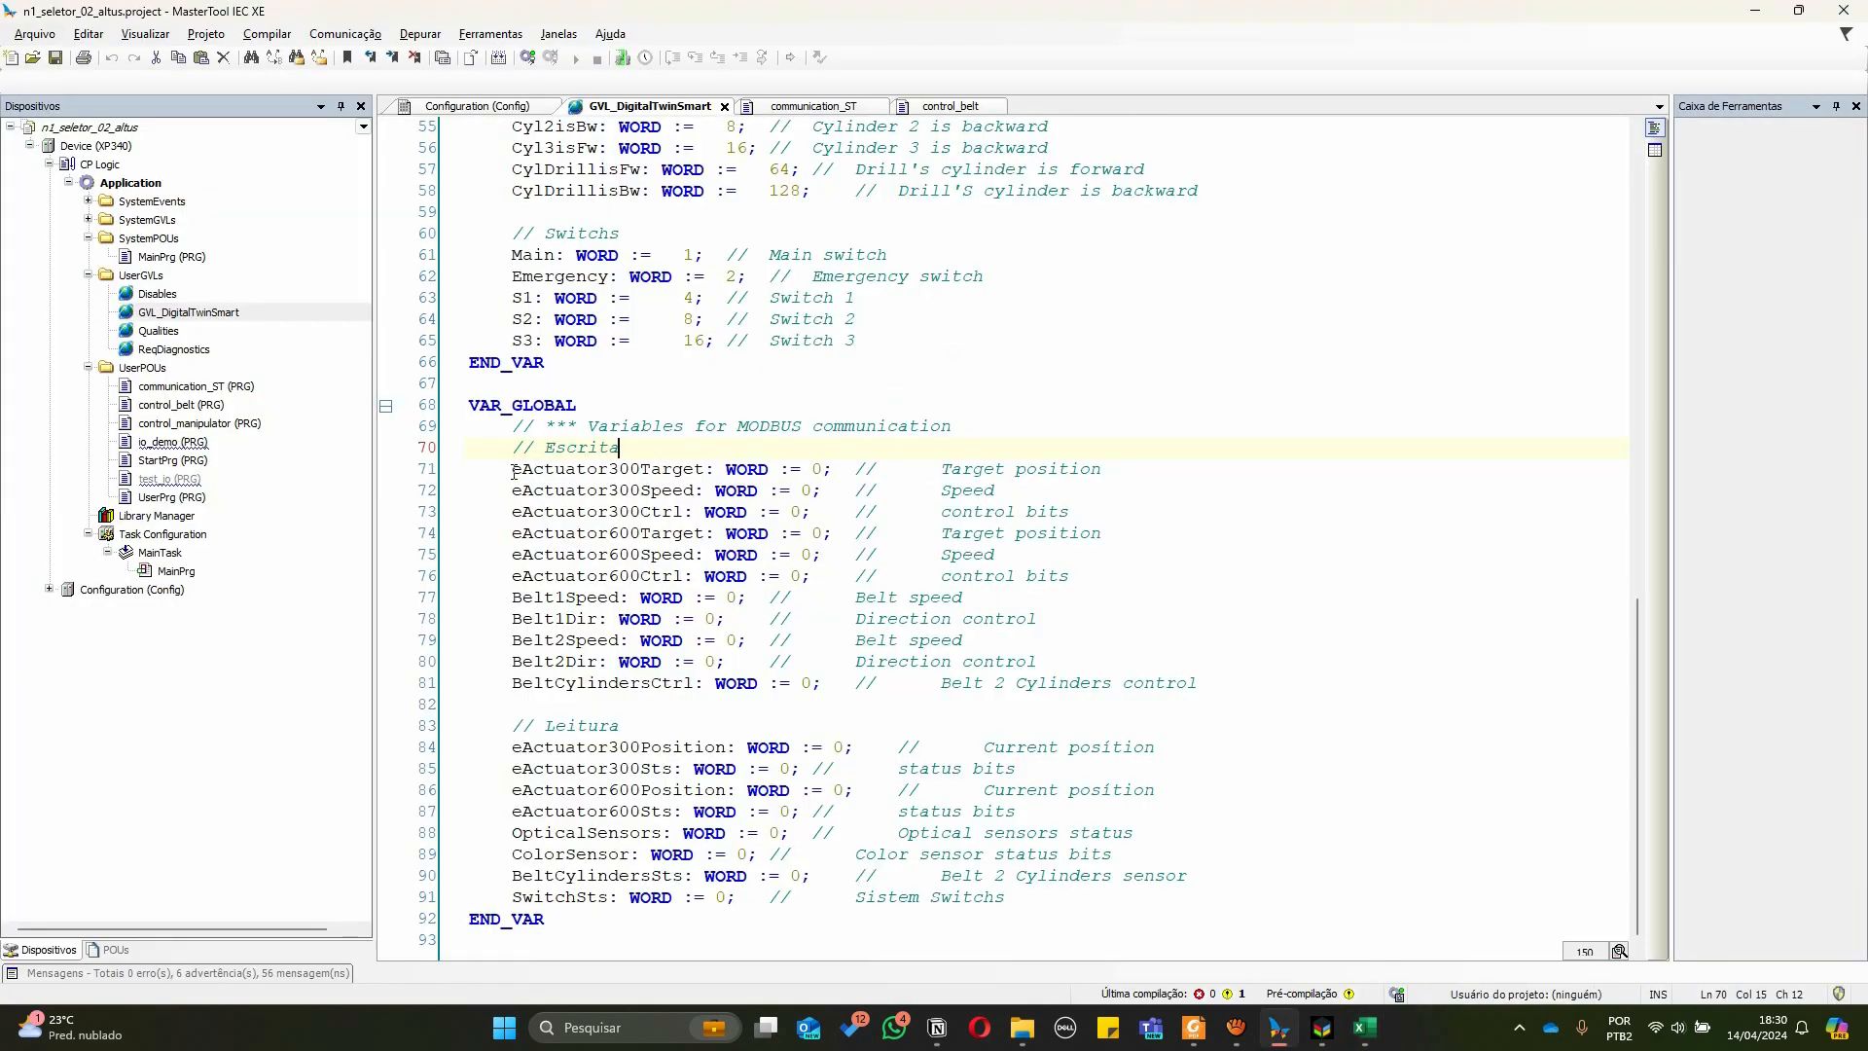
pyautogui.hotkey('alt', 'Tab')
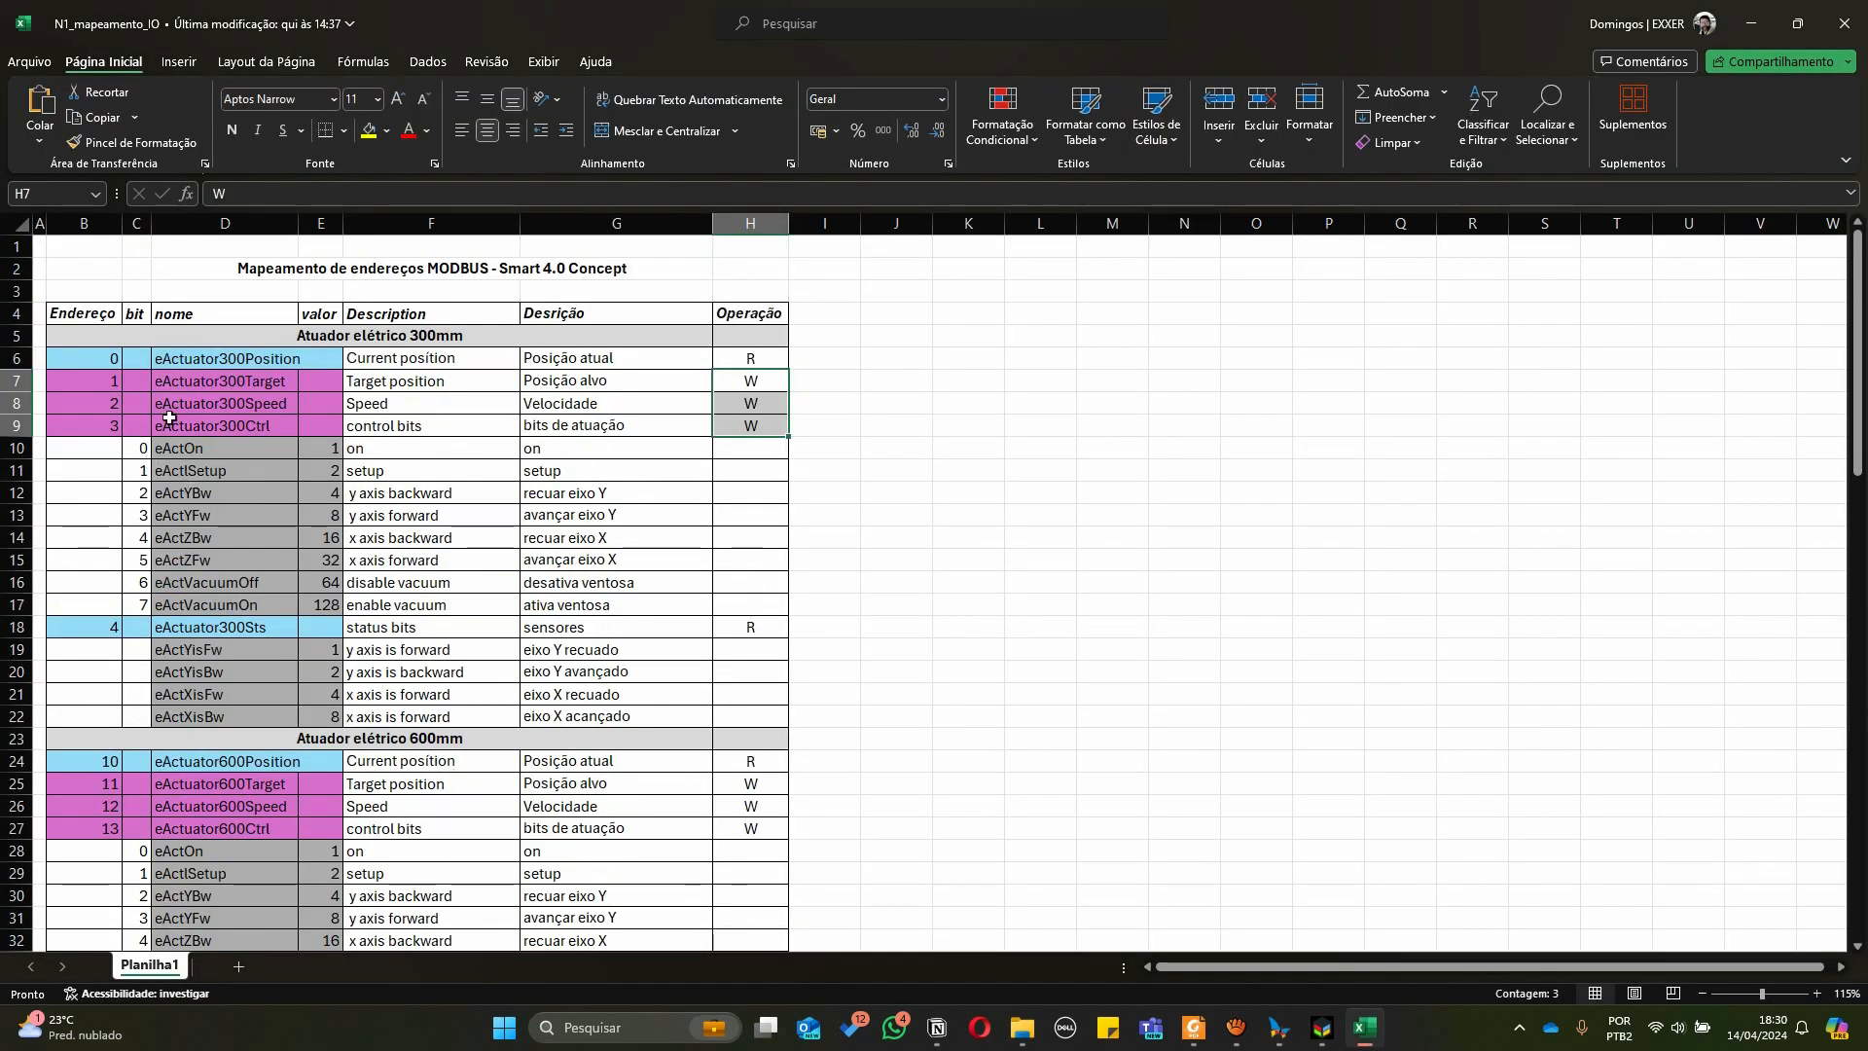
pyautogui.click(194, 362)
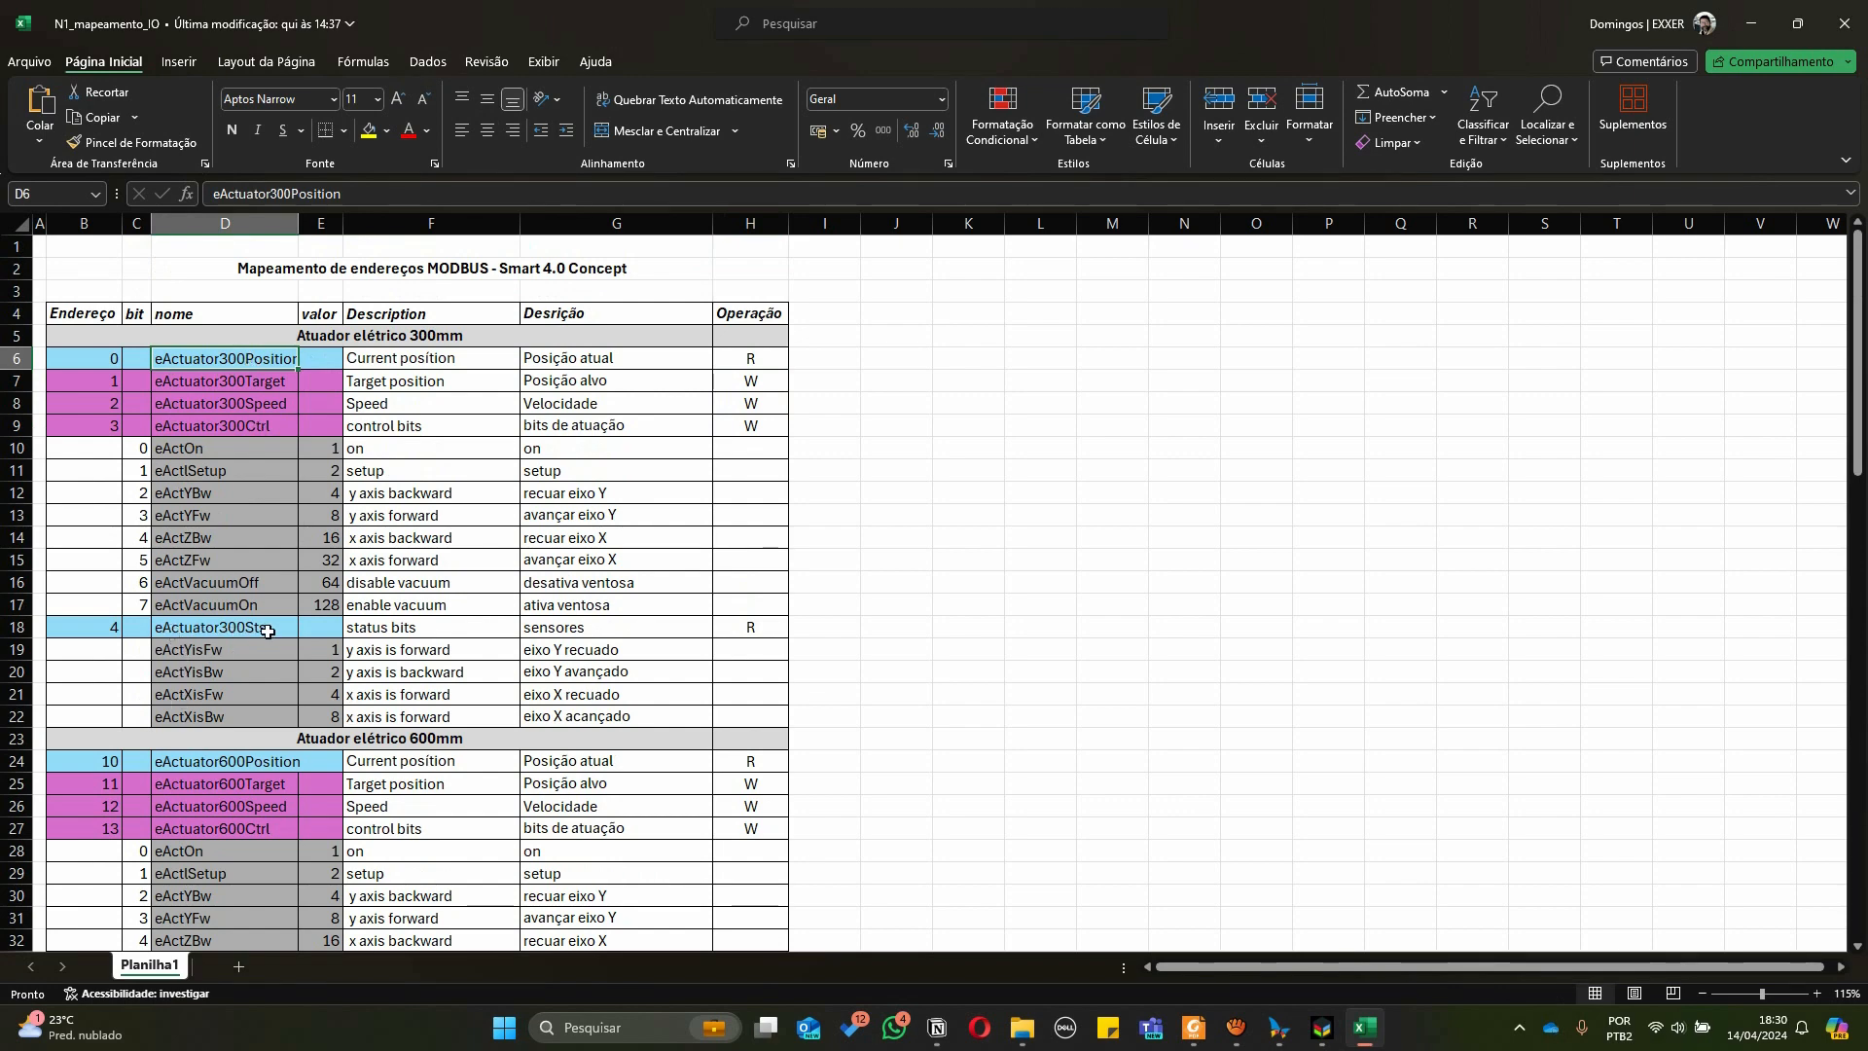
# Switch to MasterTool and inspect the eActuator300Target and eActuator300Speed write variables in the GVL
pyautogui.hotkey('alt', 'Tab')
pyautogui.doubleClick(584, 469)
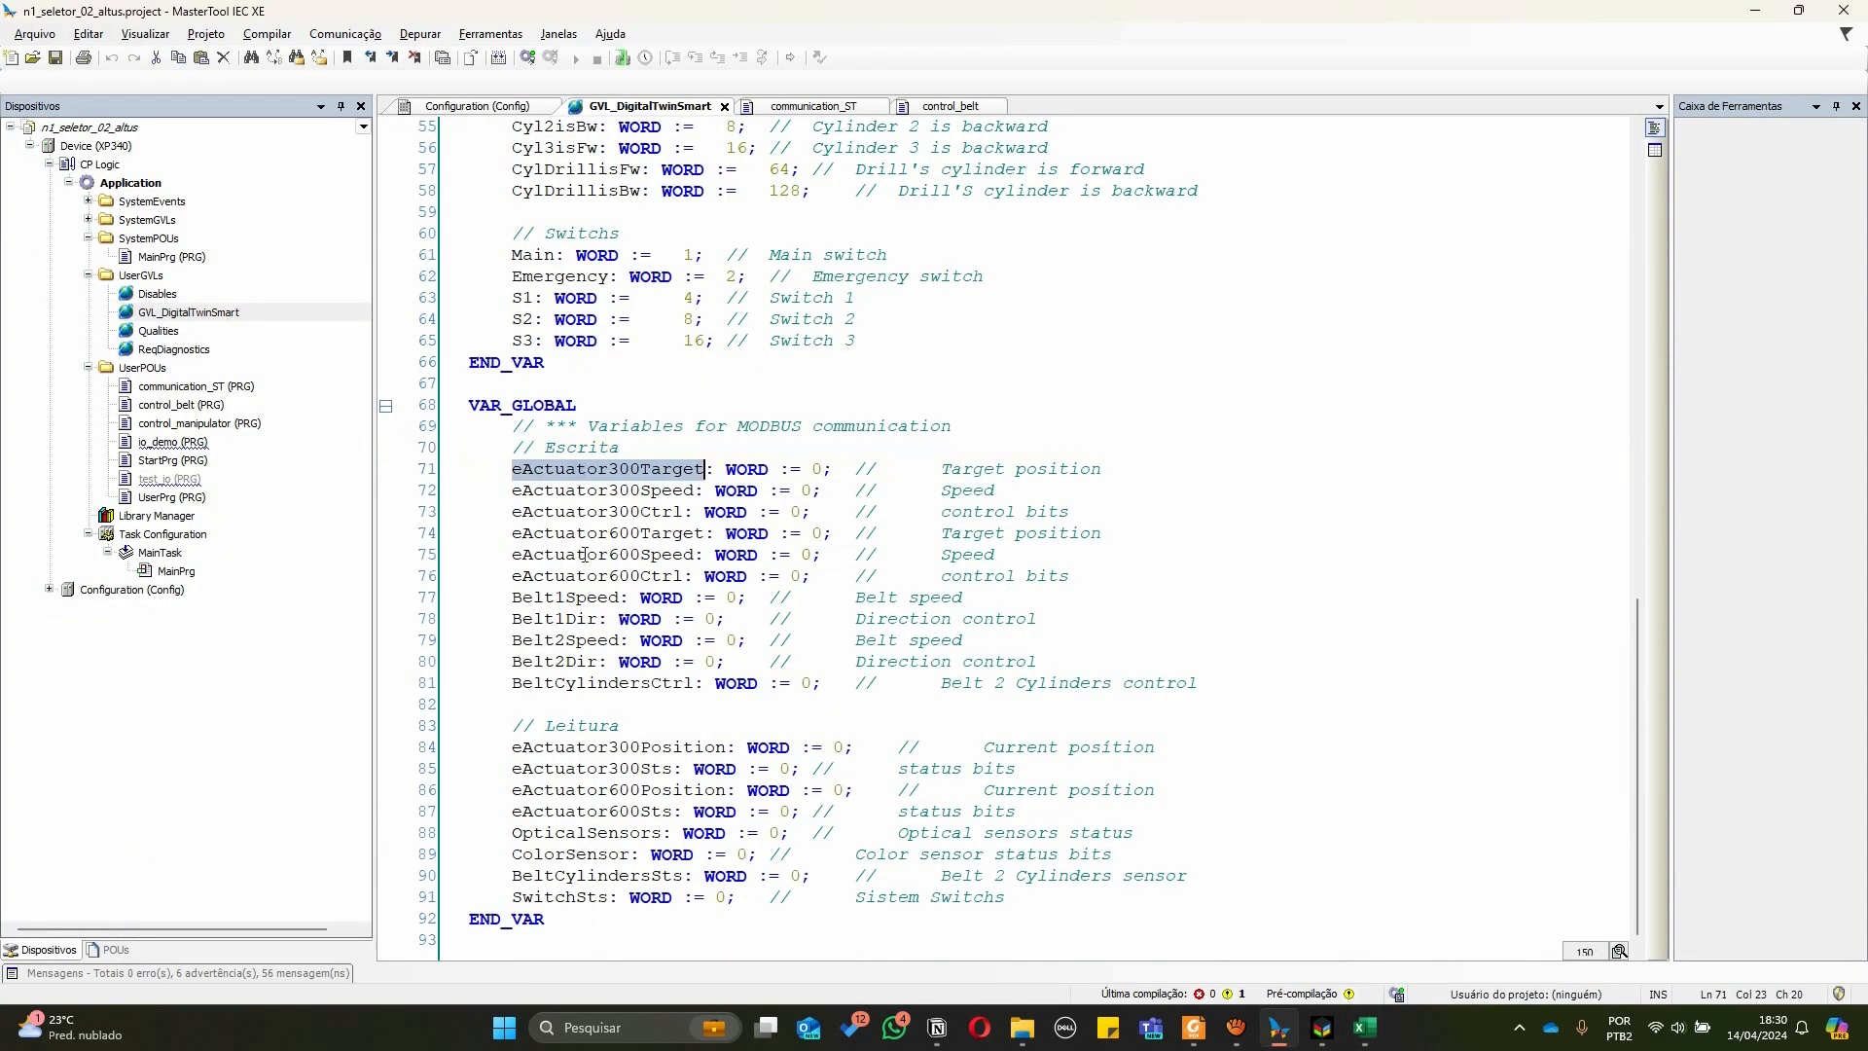
pyautogui.doubleClick(559, 490)
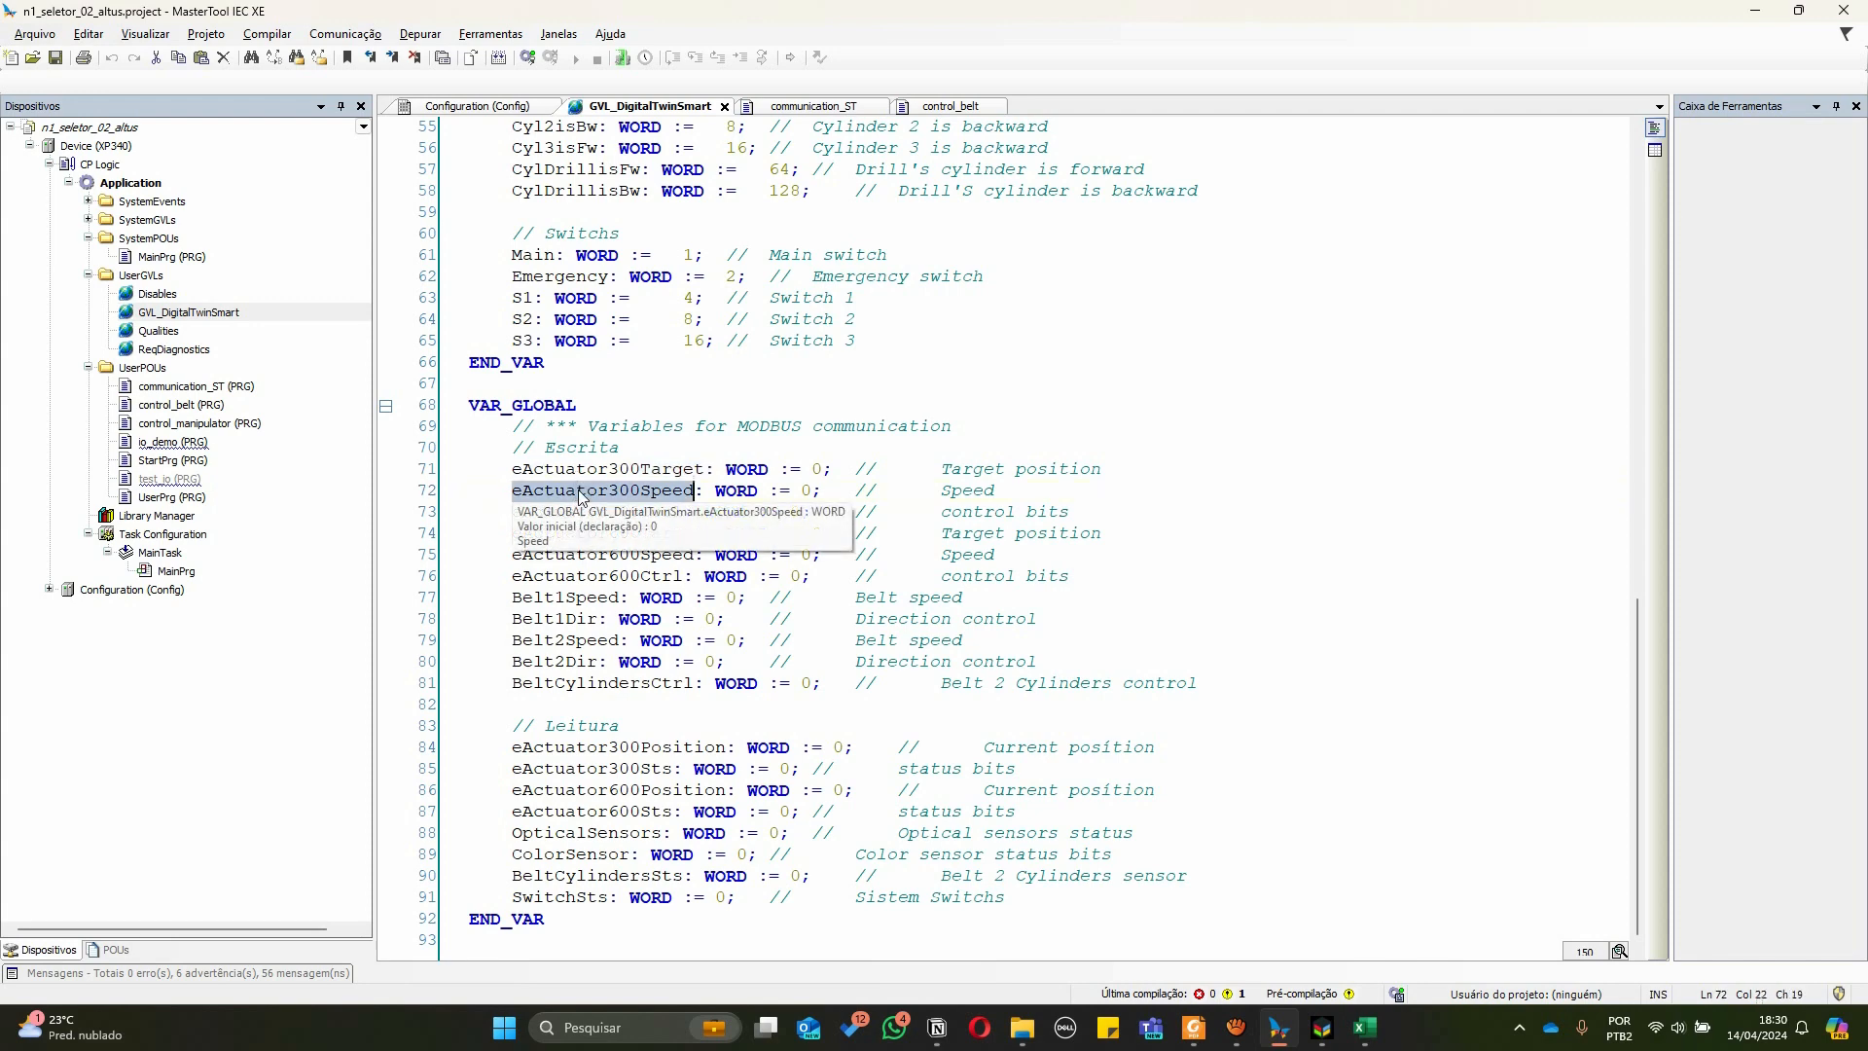
pyautogui.click(542, 510)
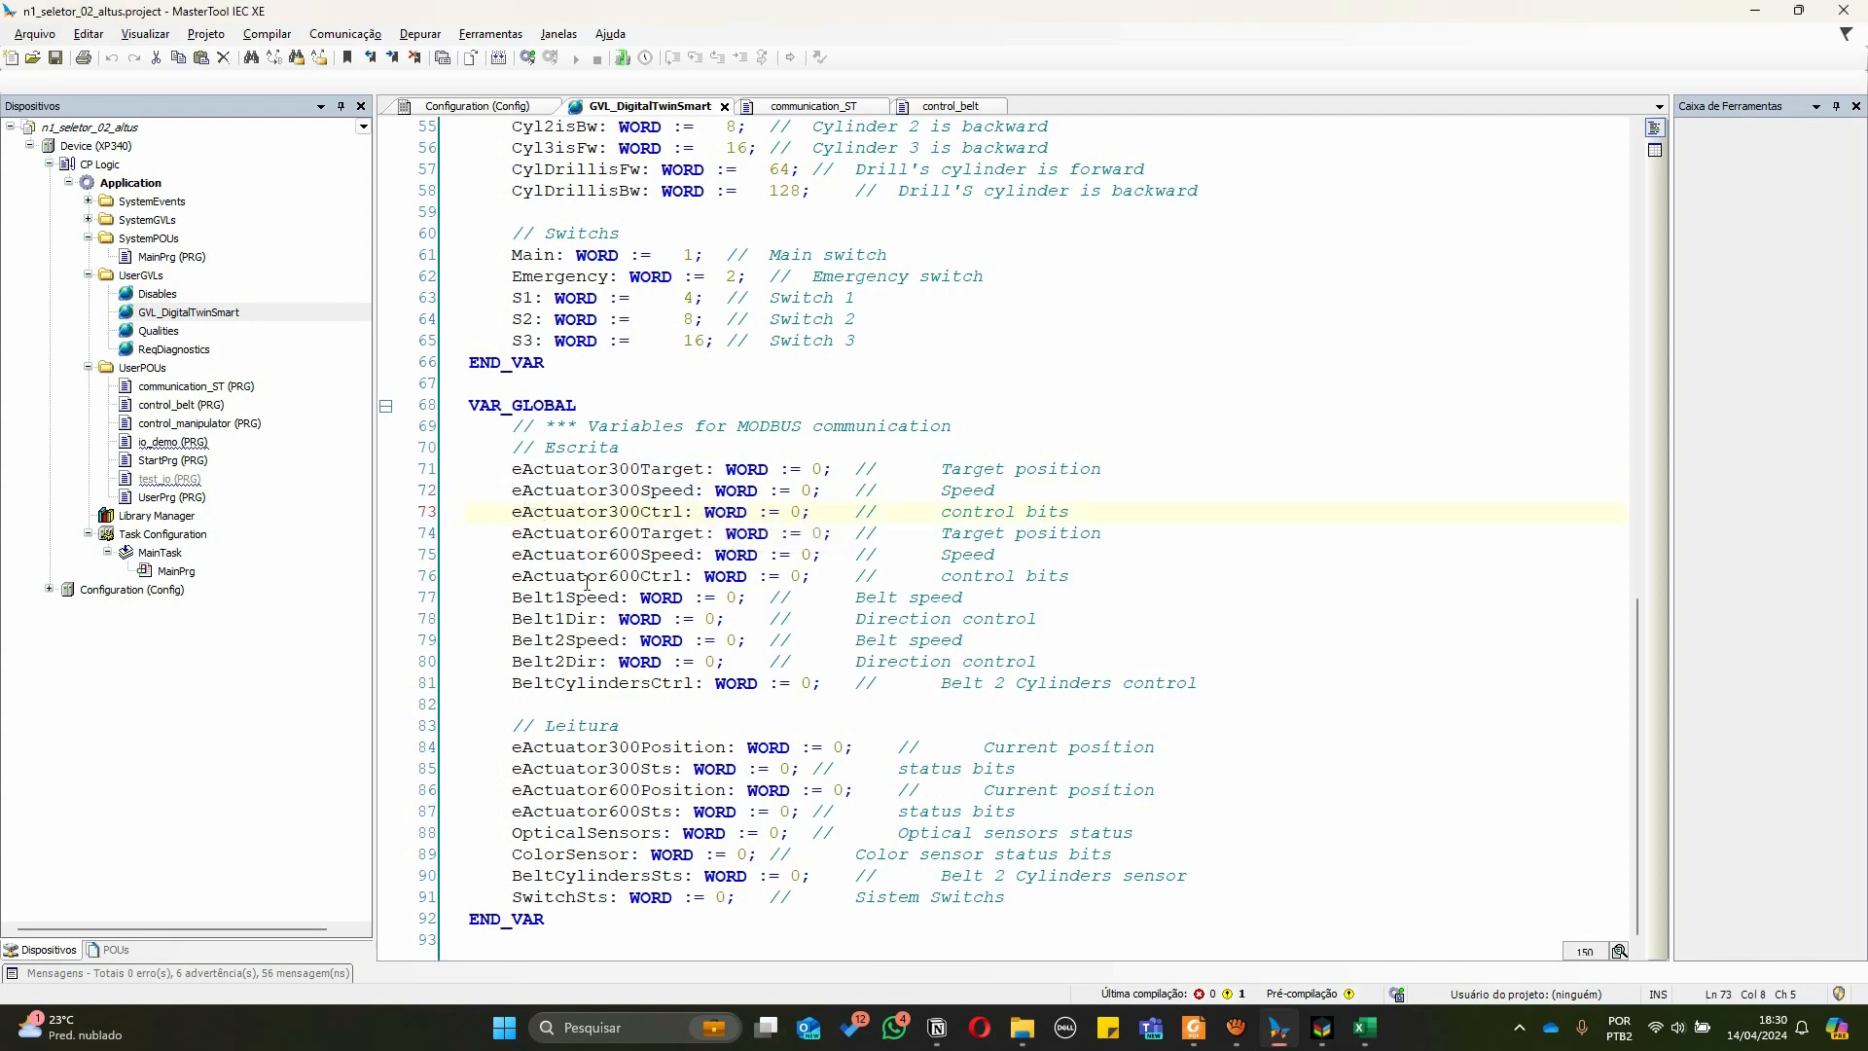
# Switch to the spreadsheet and check the 300 mm actuator's control and status register entries
pyautogui.hotkey('alt', 'Tab')
pyautogui.click(239, 378)
pyautogui.click(233, 408)
pyautogui.click(238, 439)
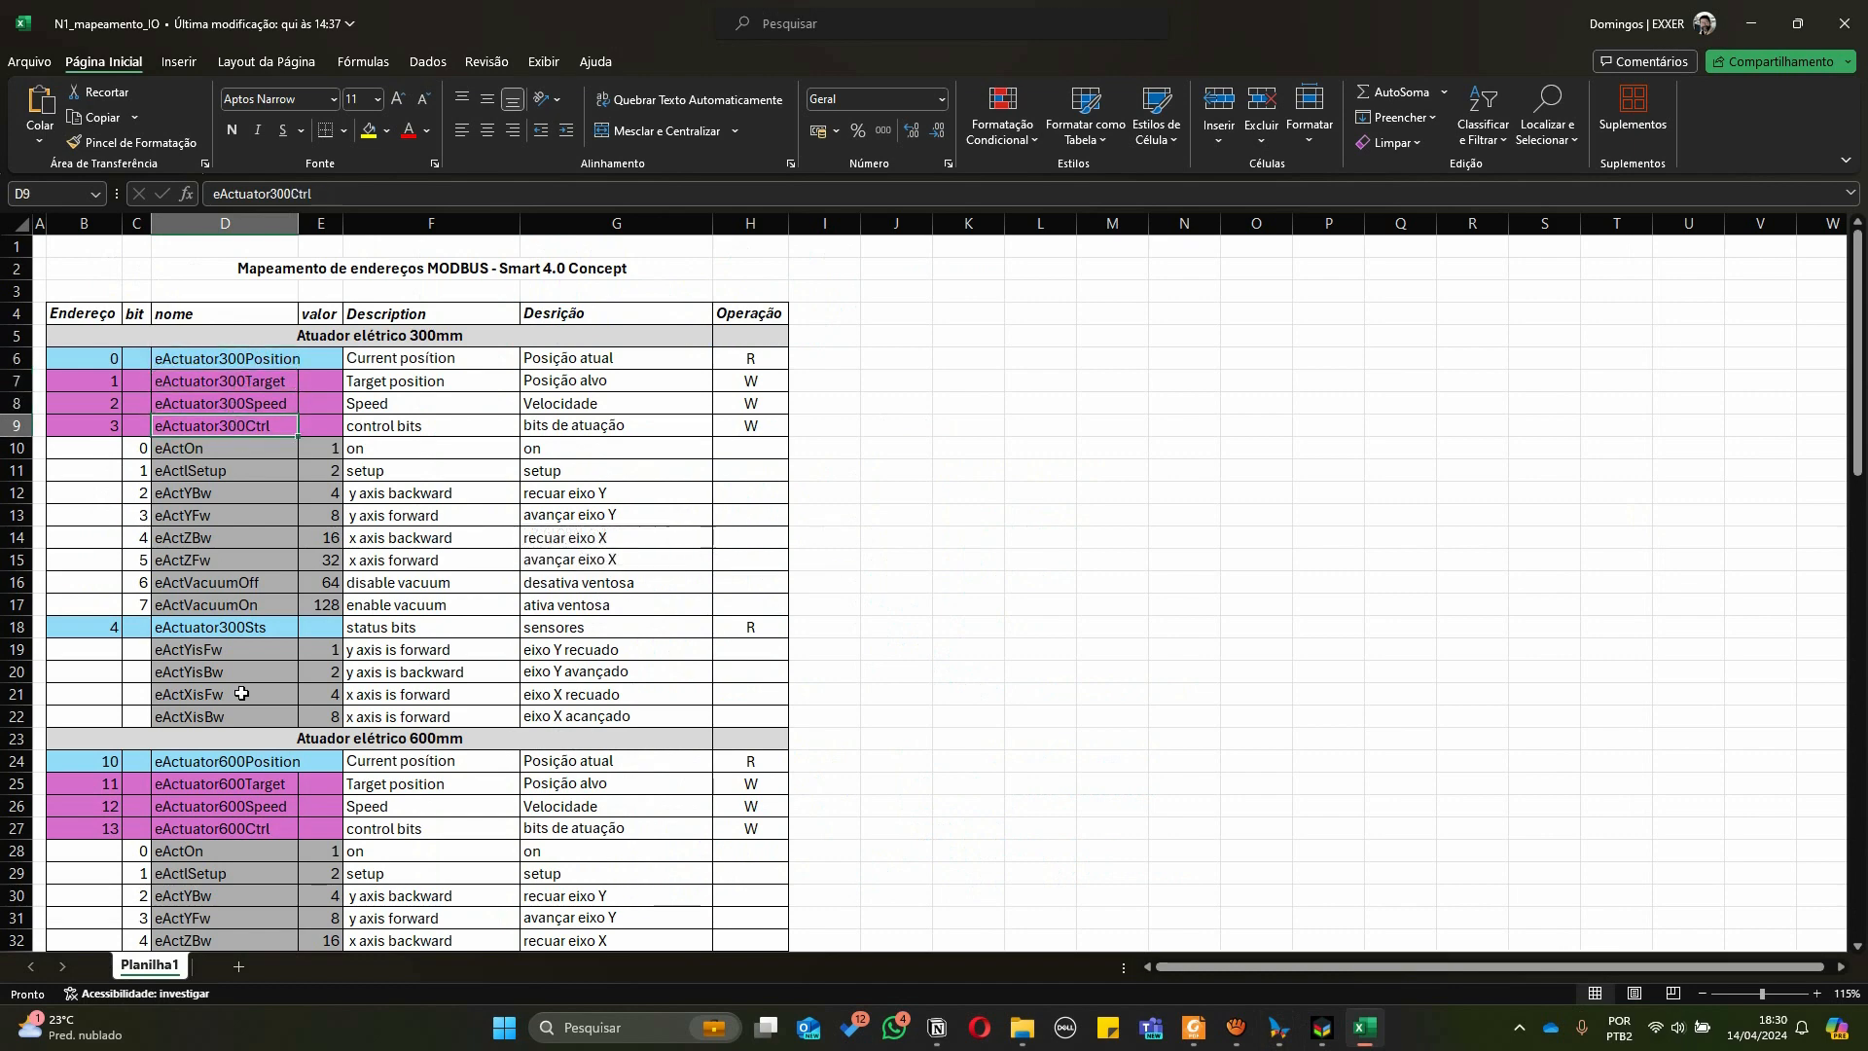
pyautogui.click(231, 366)
pyautogui.click(233, 635)
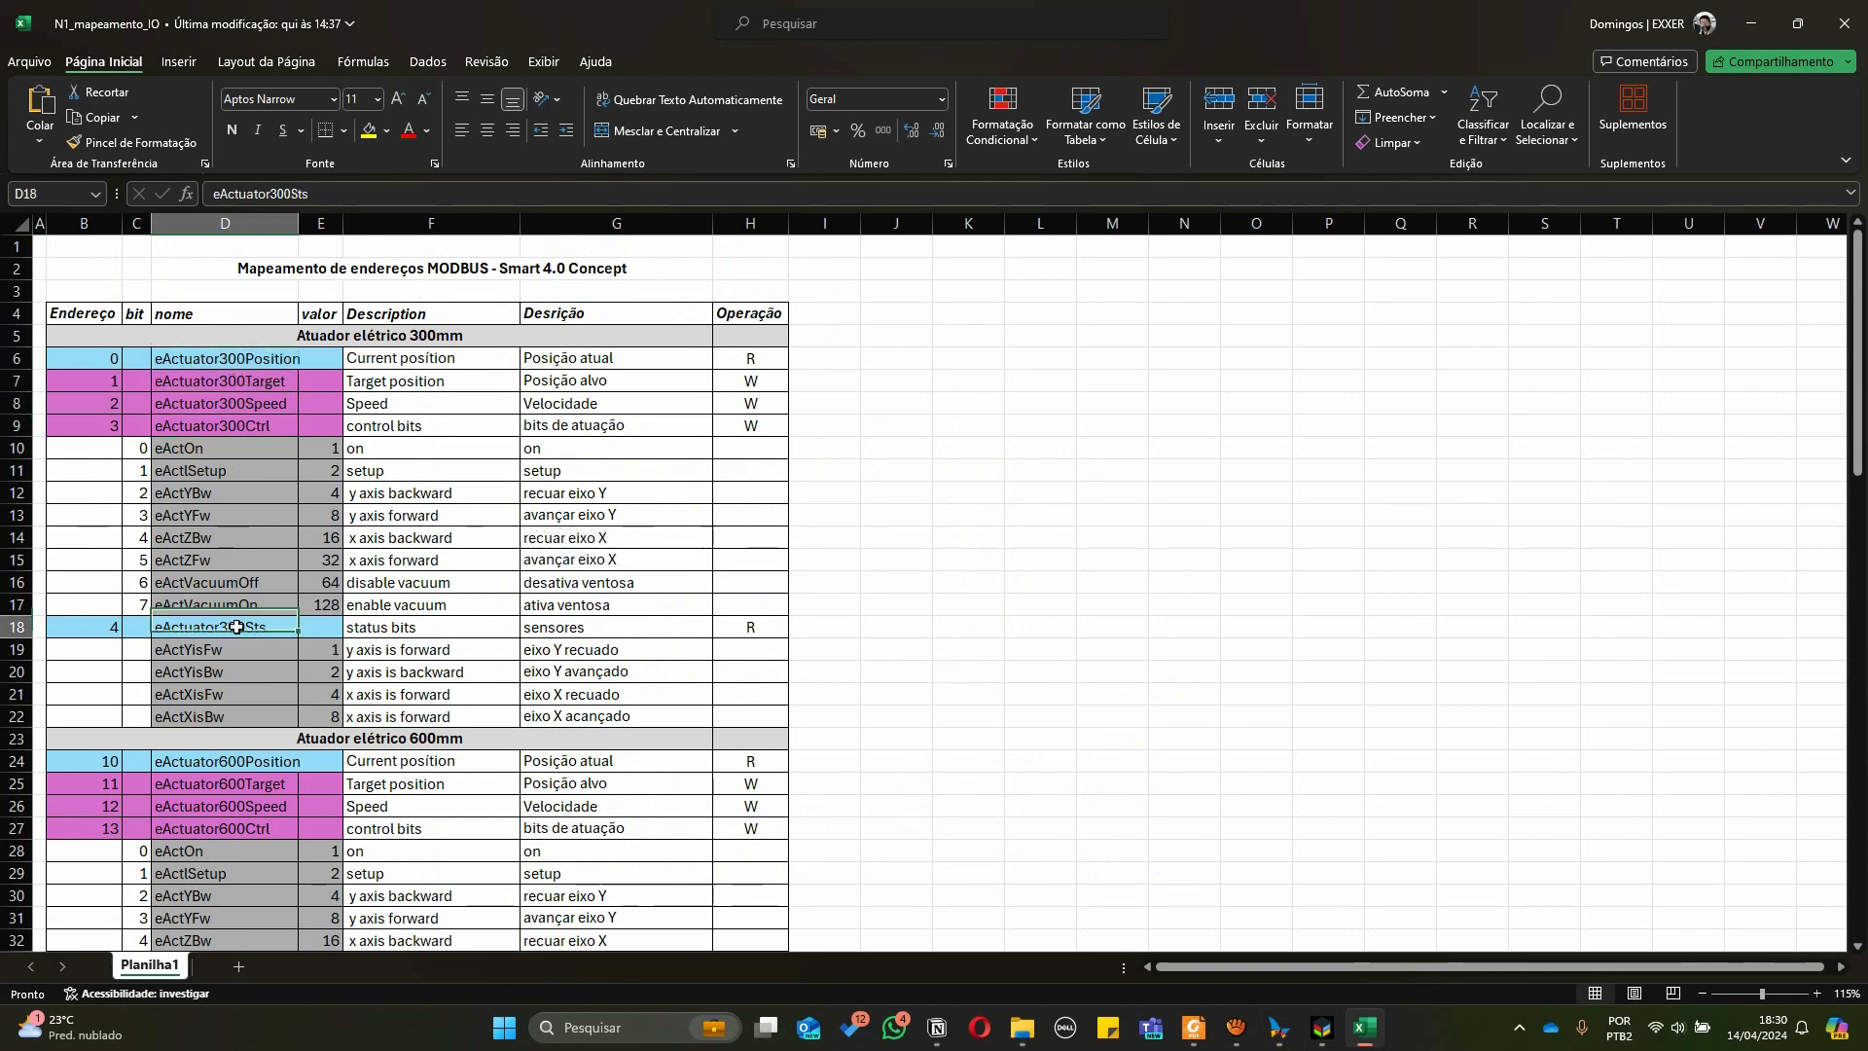
# Switch to MasterTool and highlight the GVL's MODBUS write and read variable blocks for comparison
pyautogui.hotkey('alt', 'Tab')
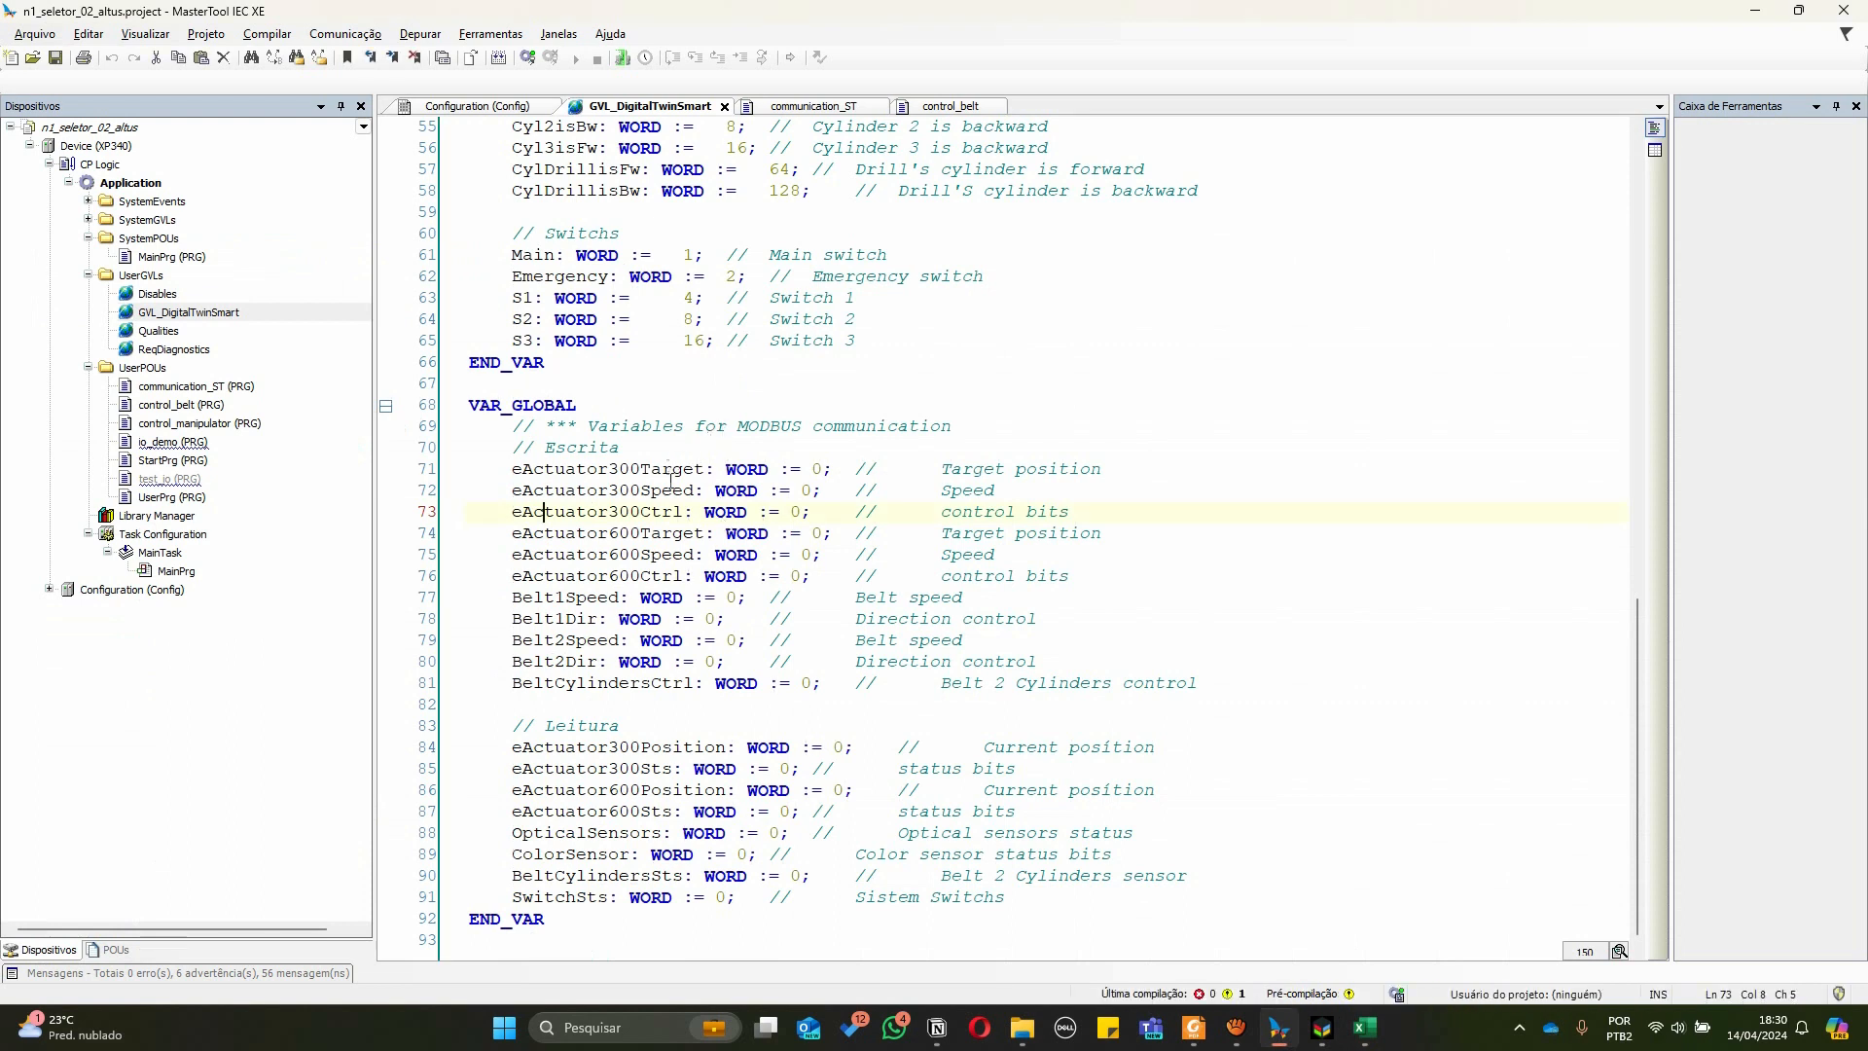
pyautogui.doubleClick(669, 768)
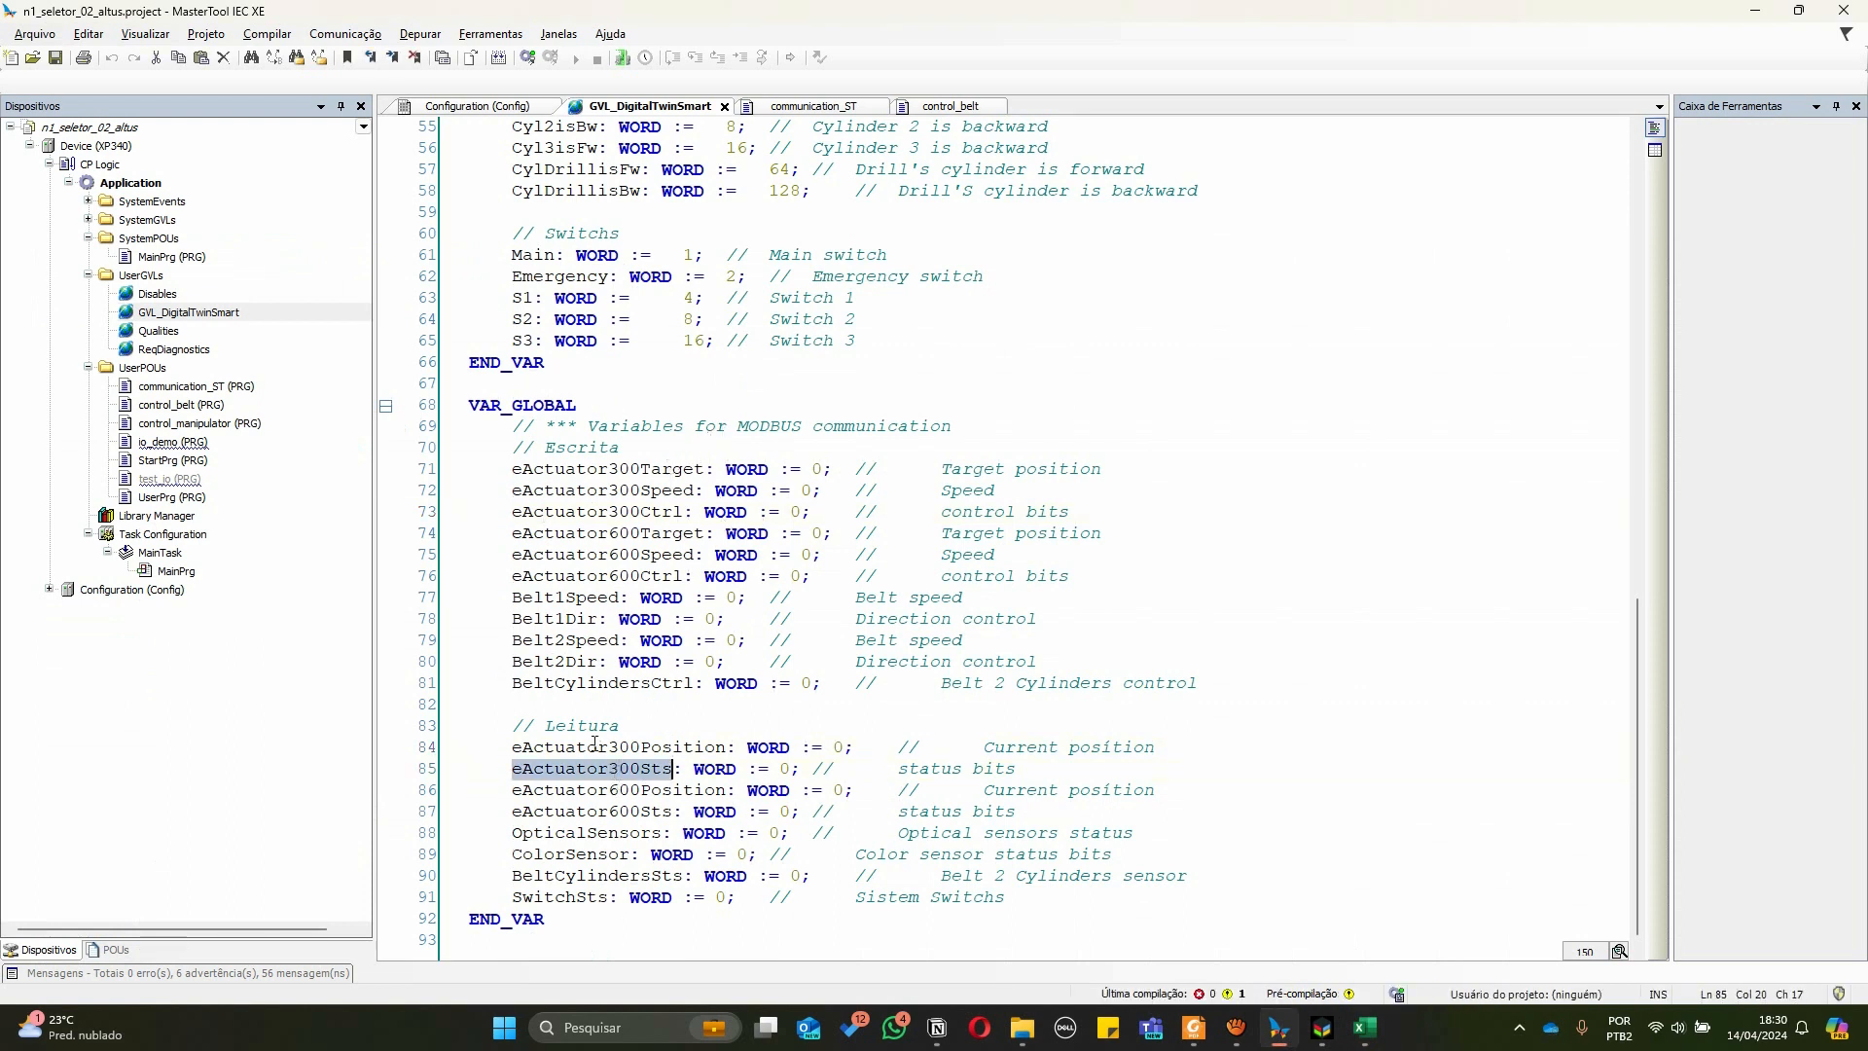
pyautogui.doubleClick(594, 749)
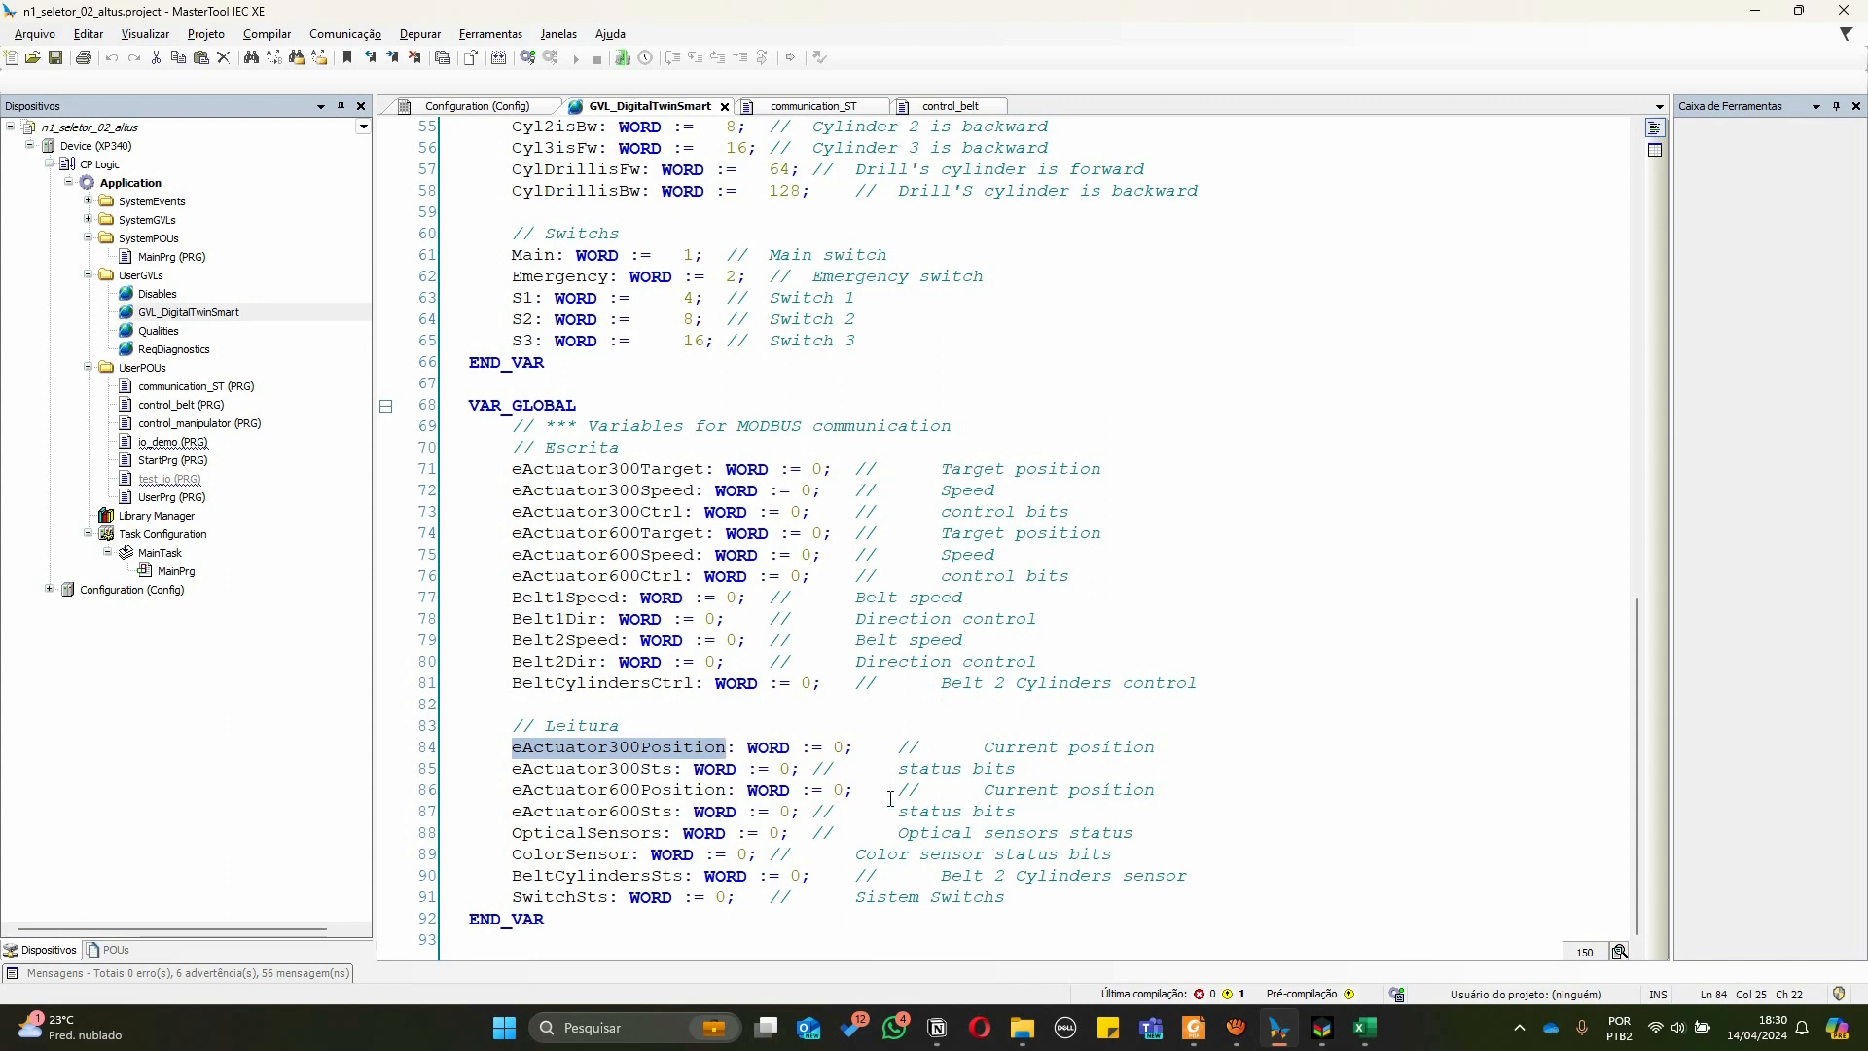
pyautogui.moveTo(471, 467); pyautogui.dragTo(1255, 682)
pyautogui.moveTo(514, 749); pyautogui.dragTo(1260, 894)
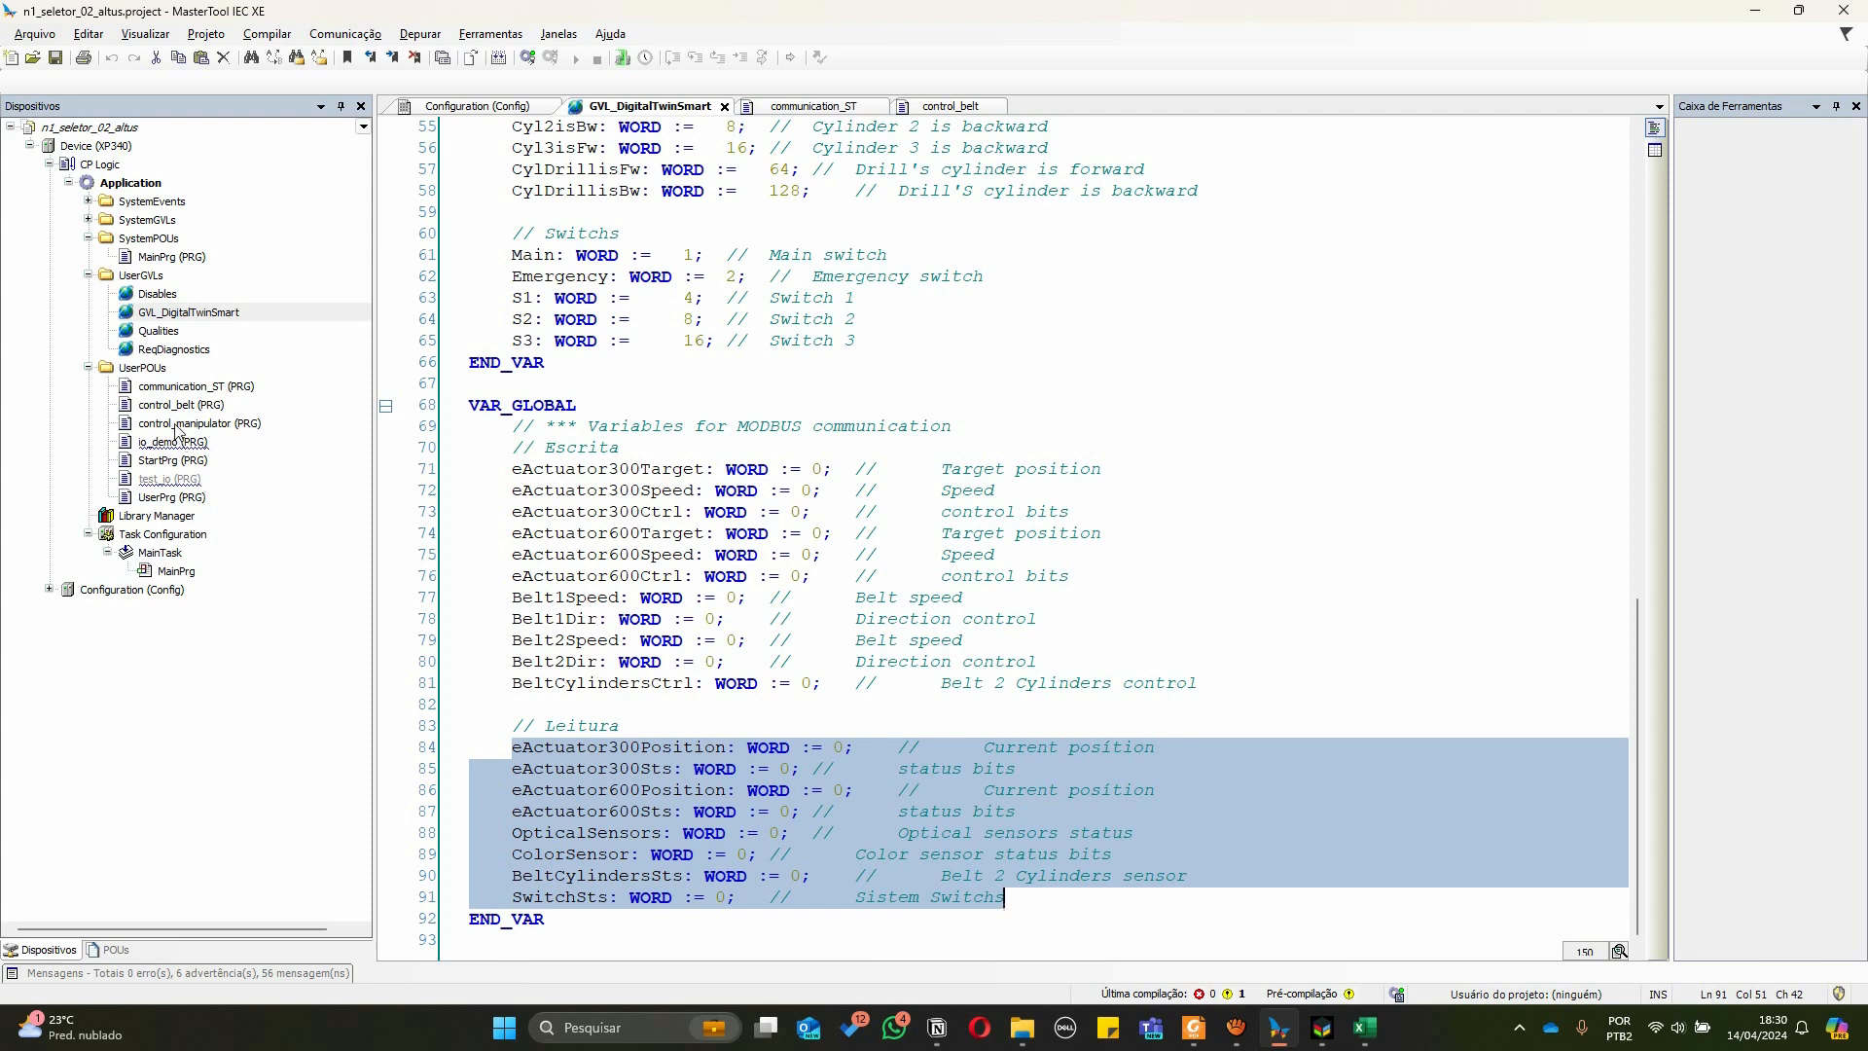
# Open communication_ST and compare its upLink read assignments with the spreadsheet's register addresses
pyautogui.click(171, 389)
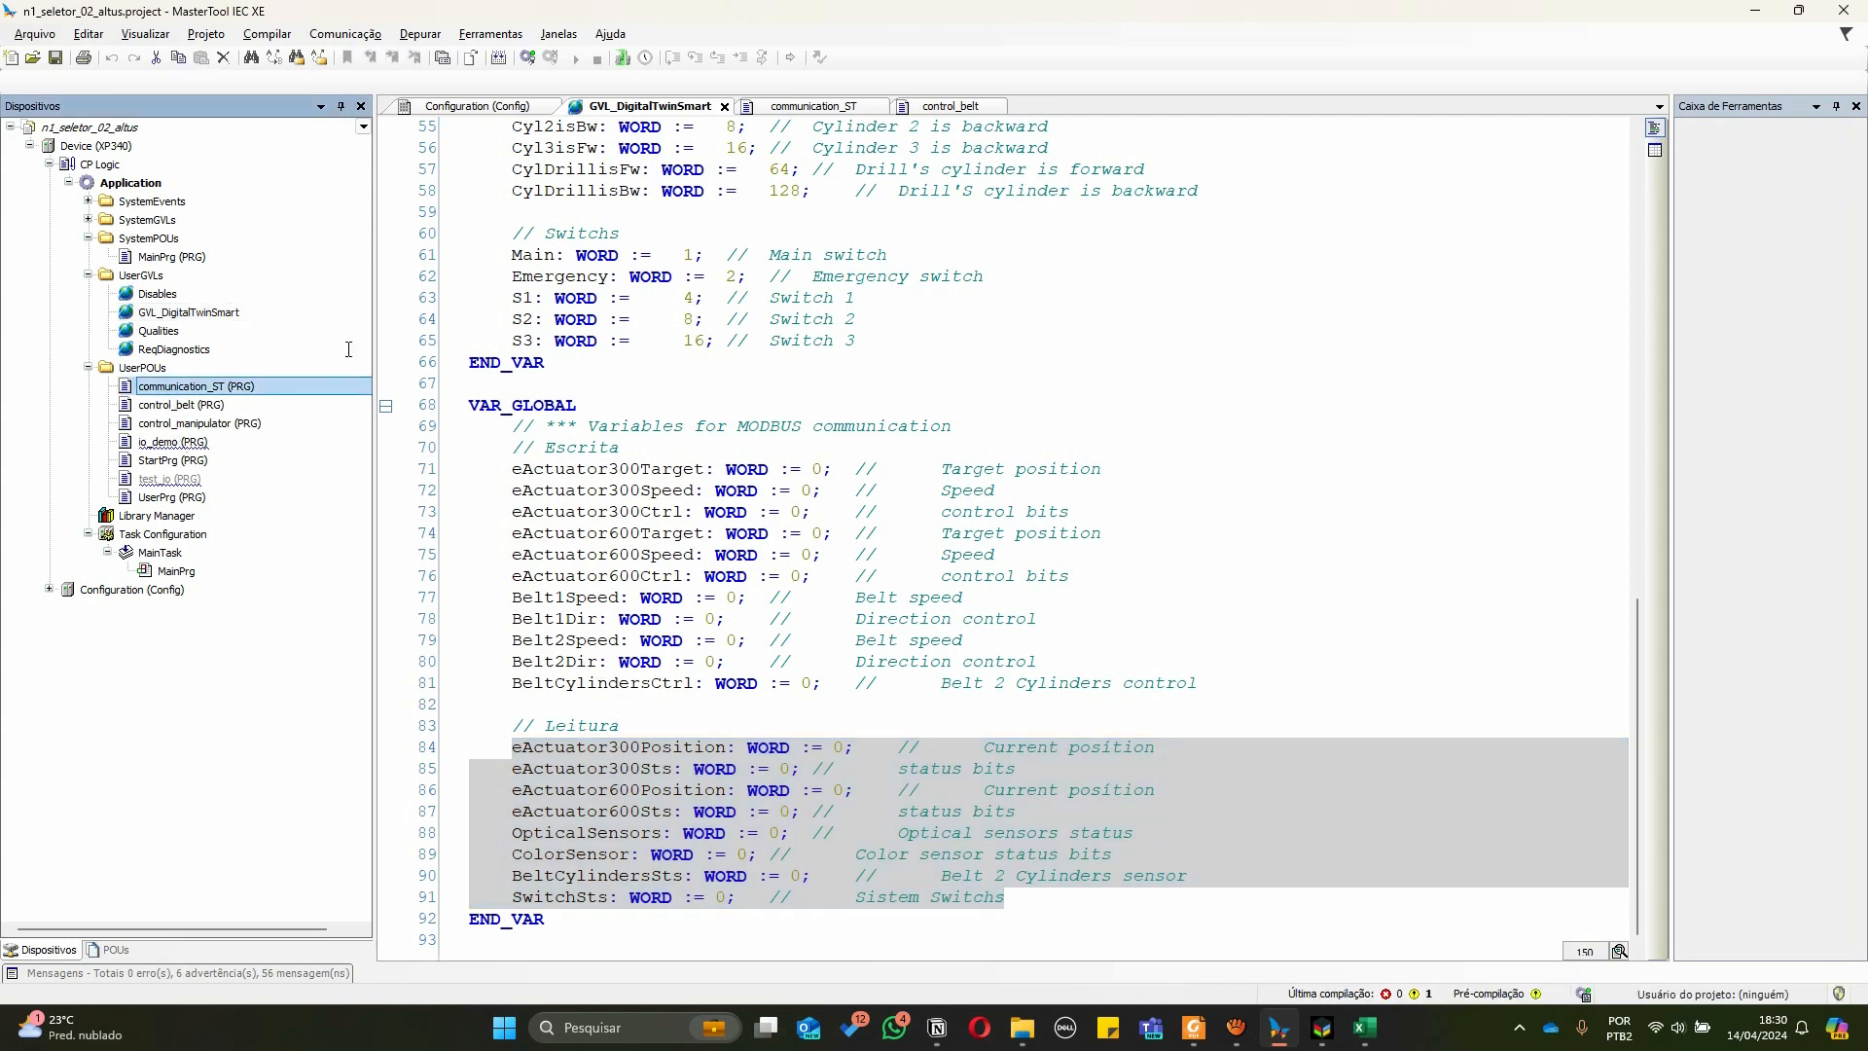
pyautogui.doubleClick(134, 389)
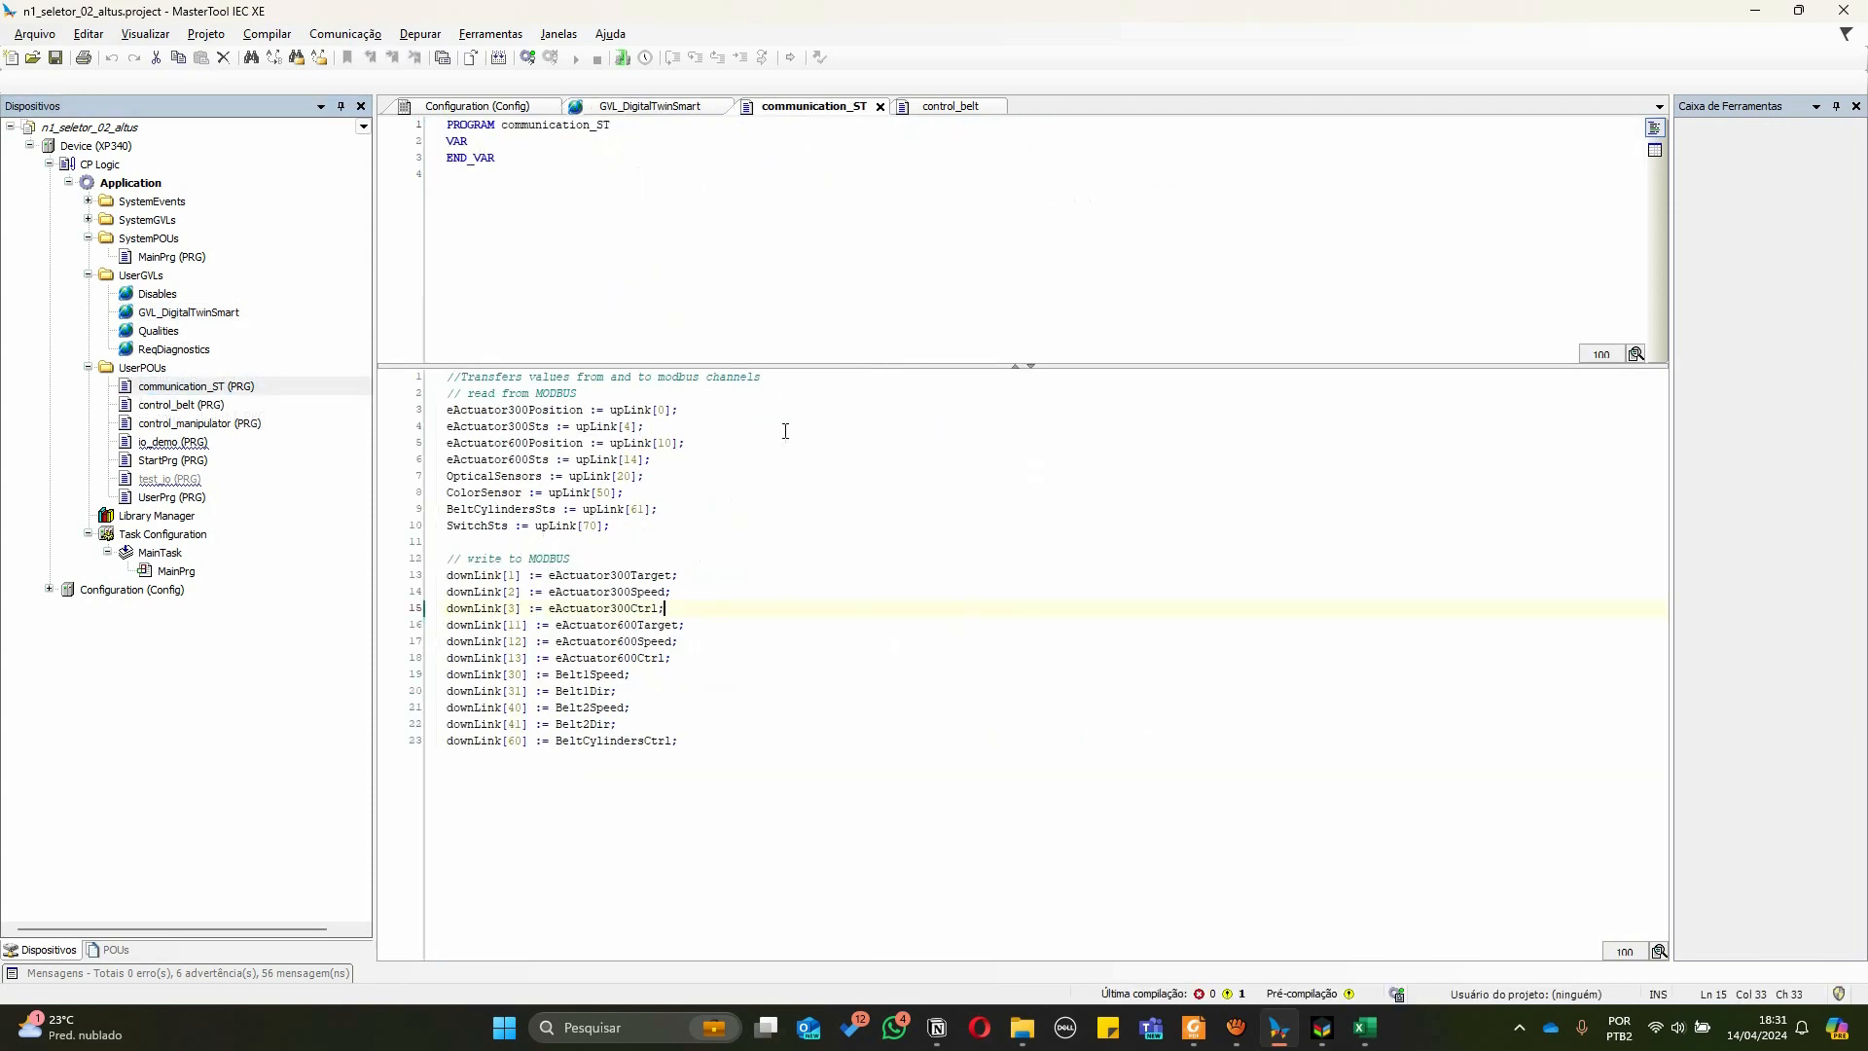
pyautogui.scroll(3, 748, 513)
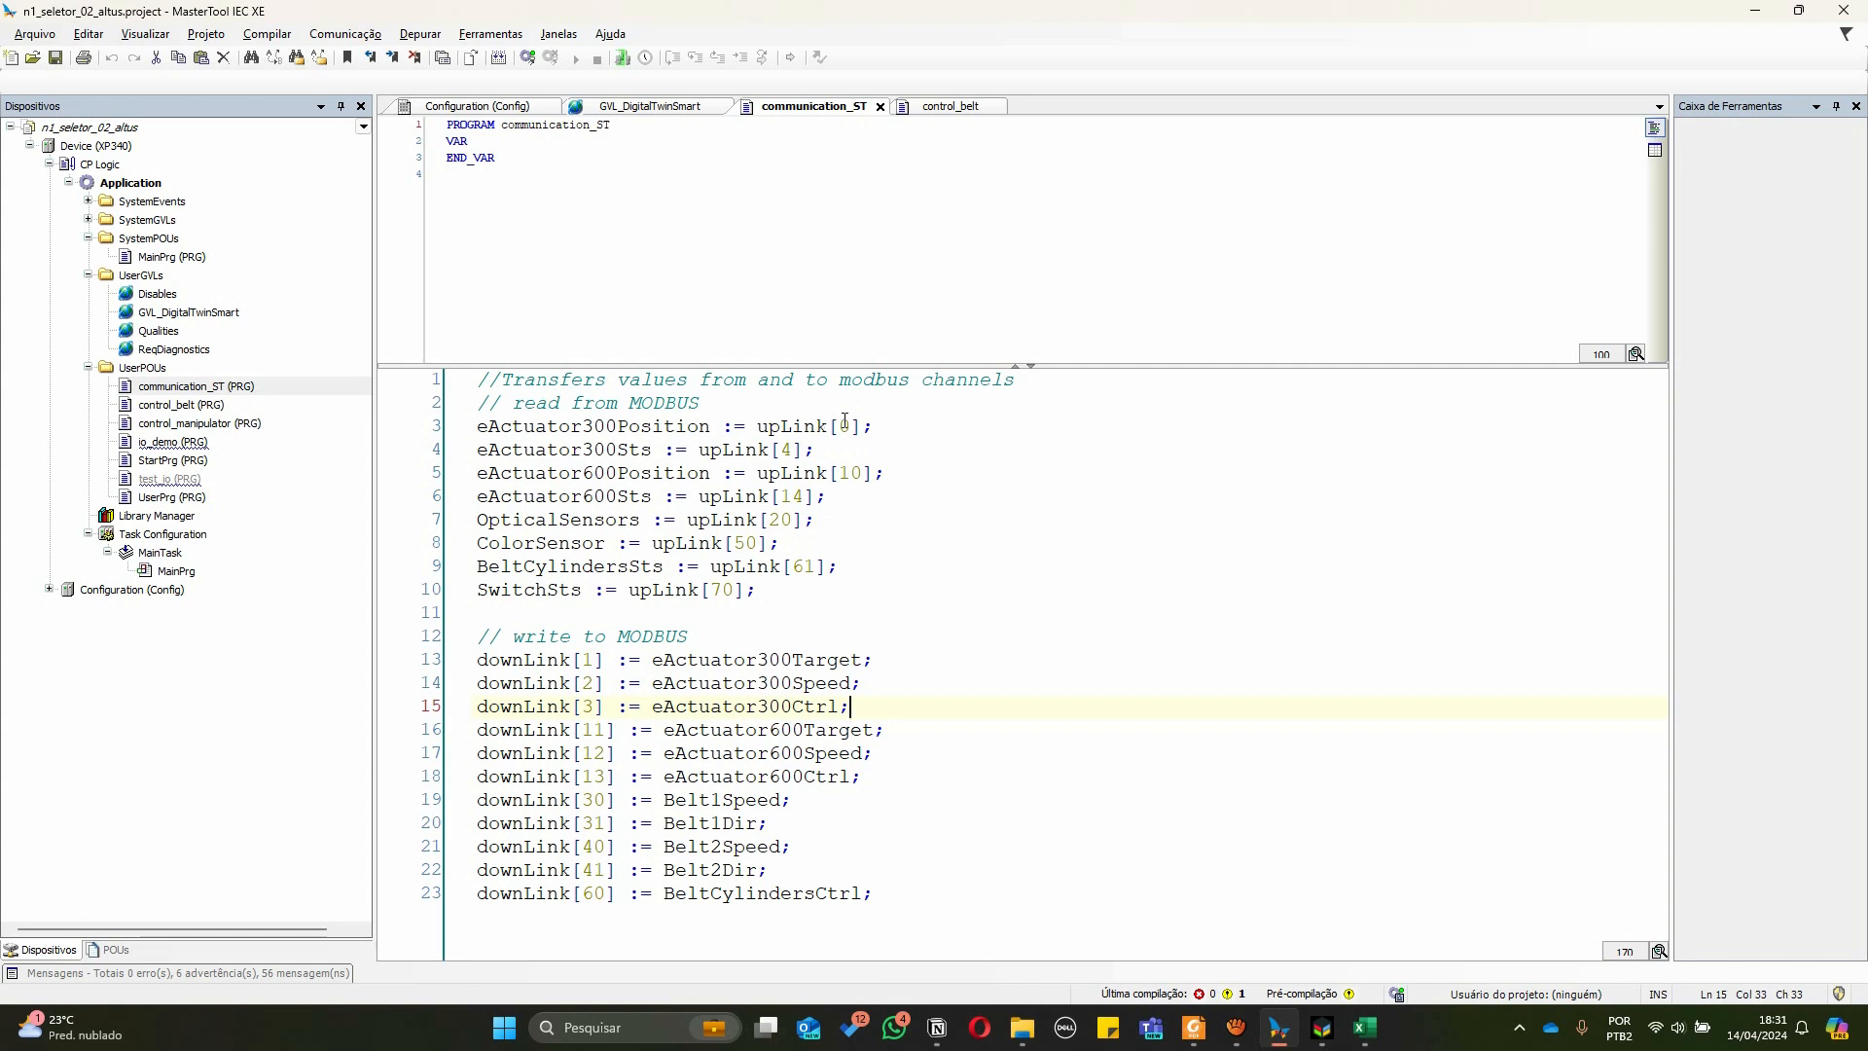
pyautogui.doubleClick(775, 426)
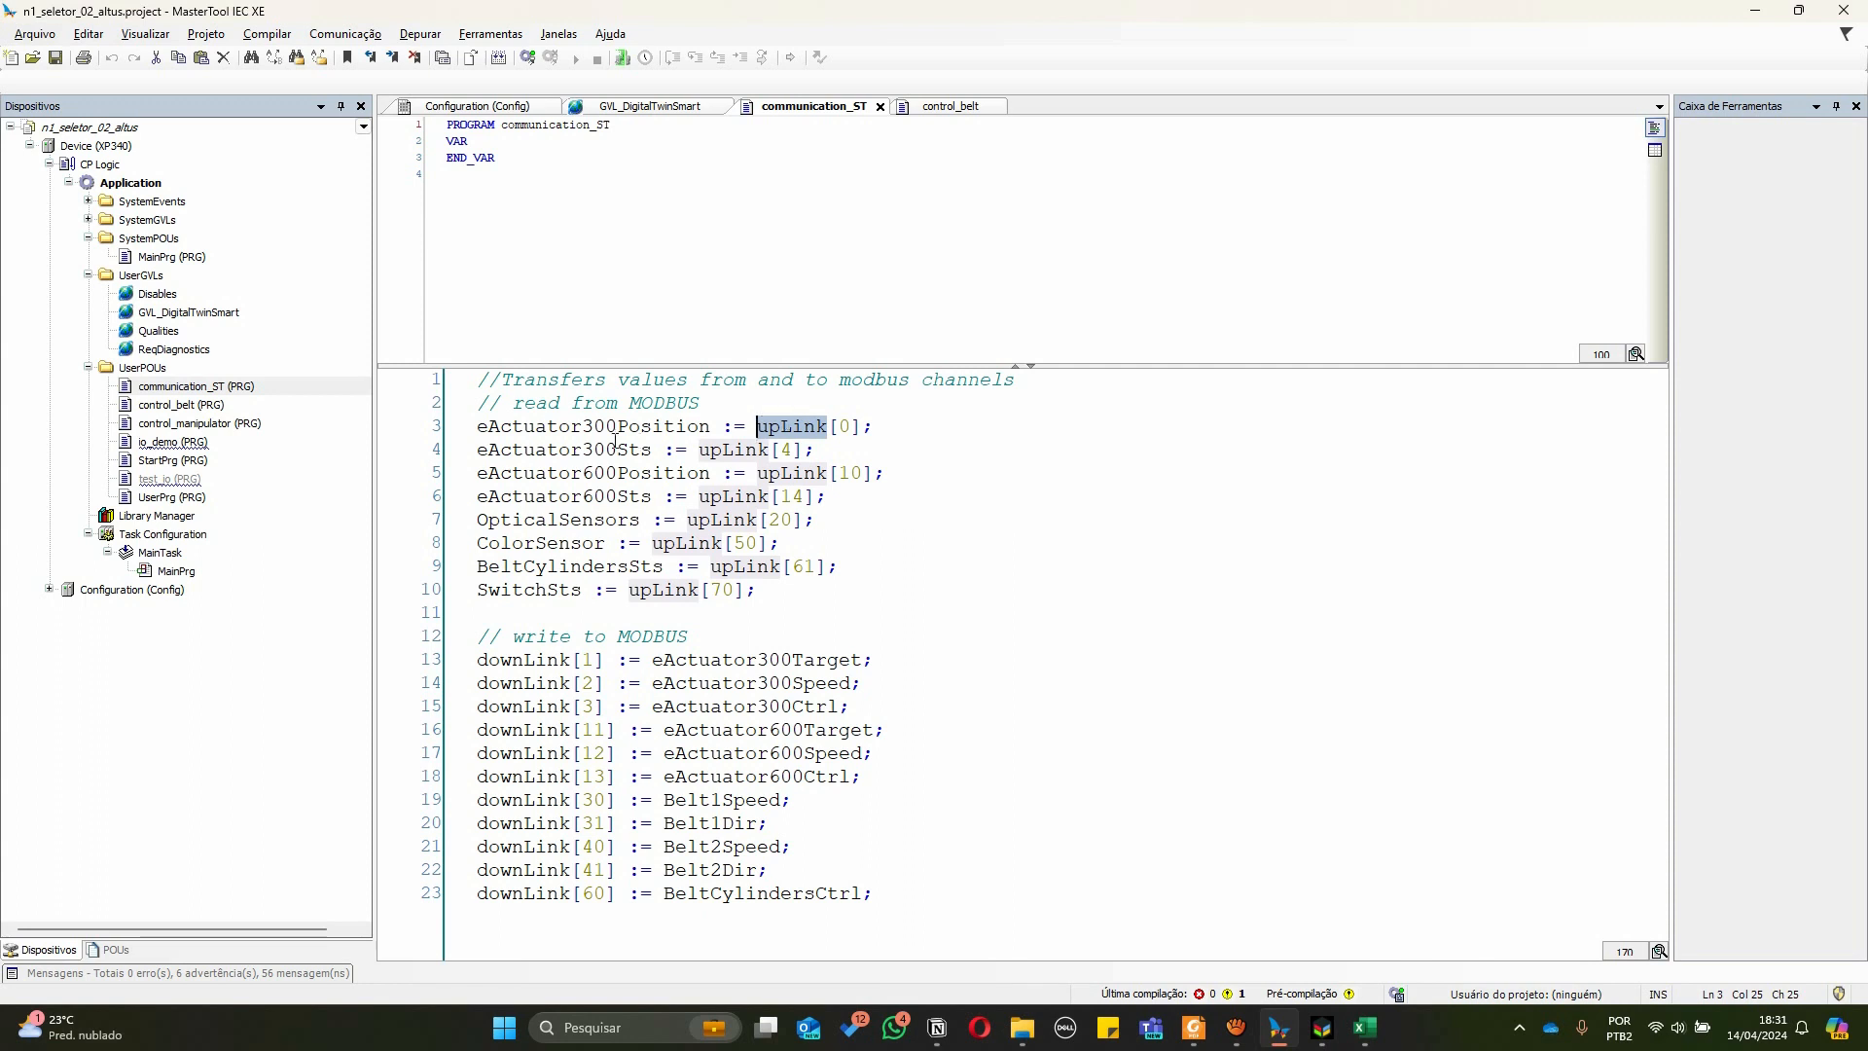
pyautogui.click(582, 427)
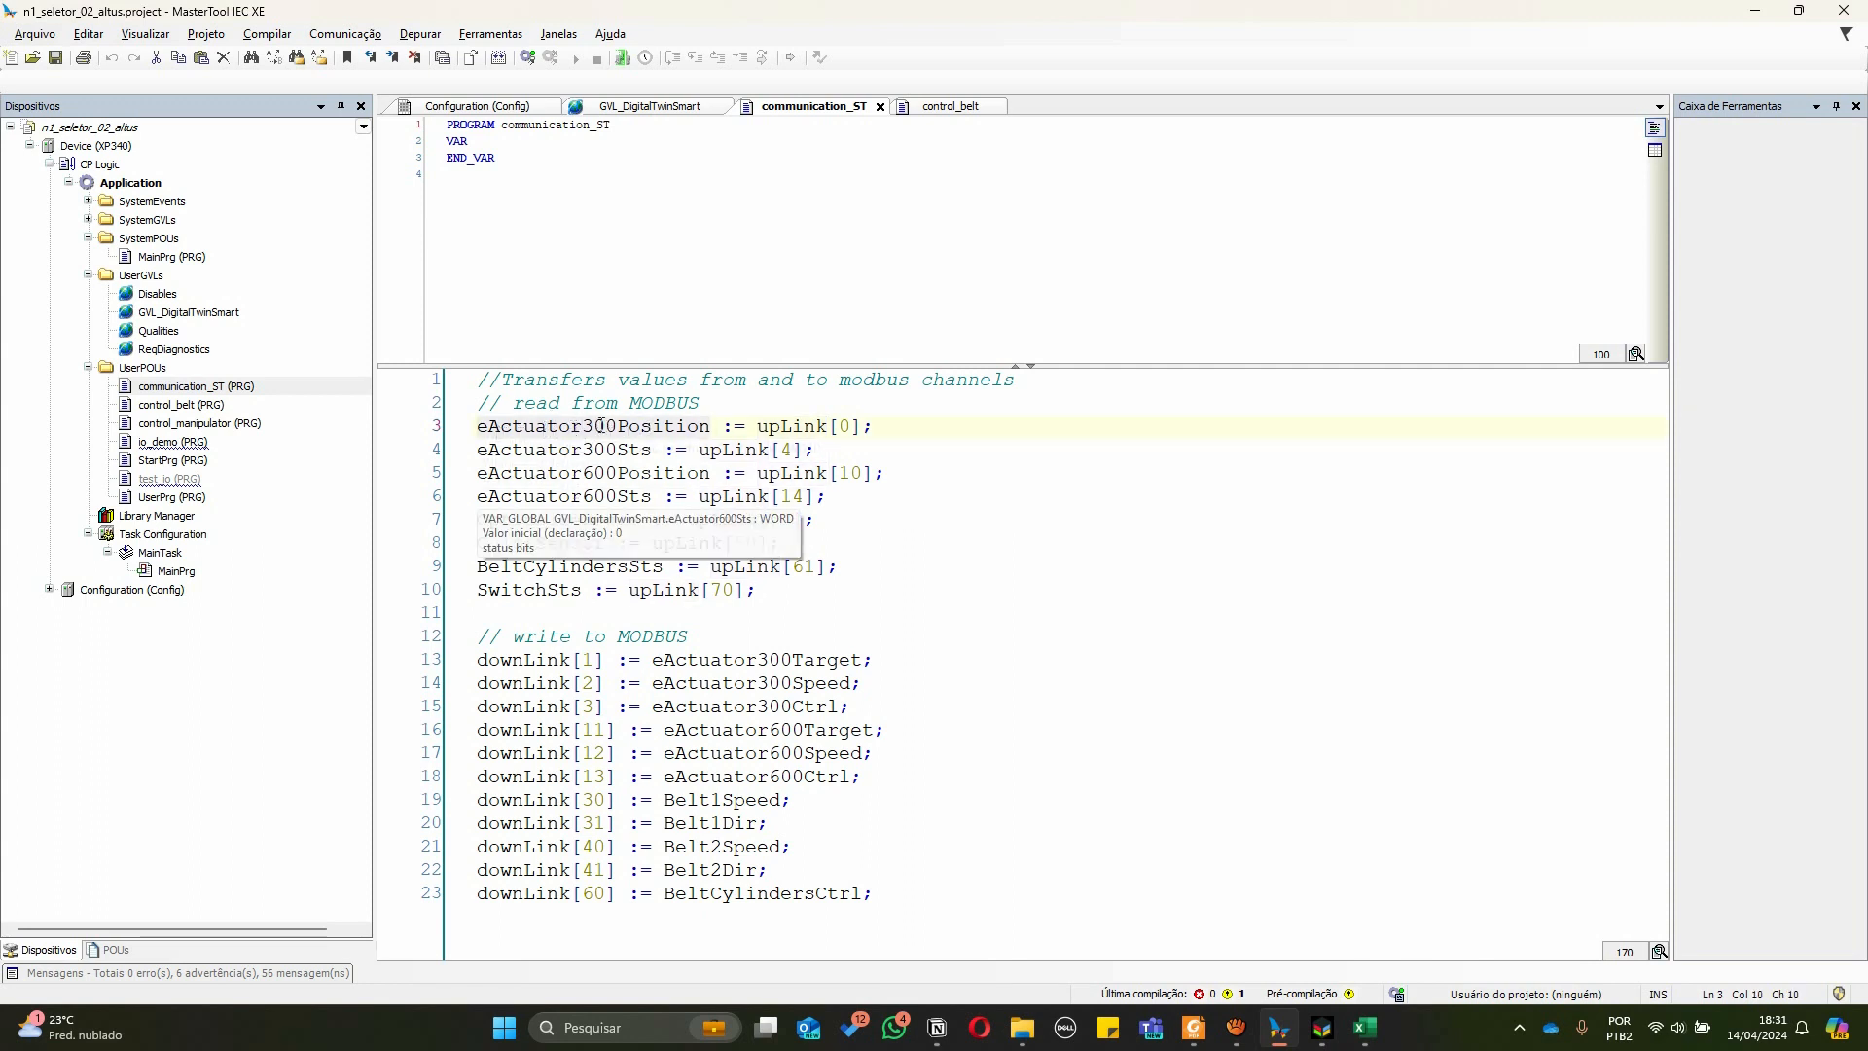
pyautogui.hotkey('alt', 'Tab')
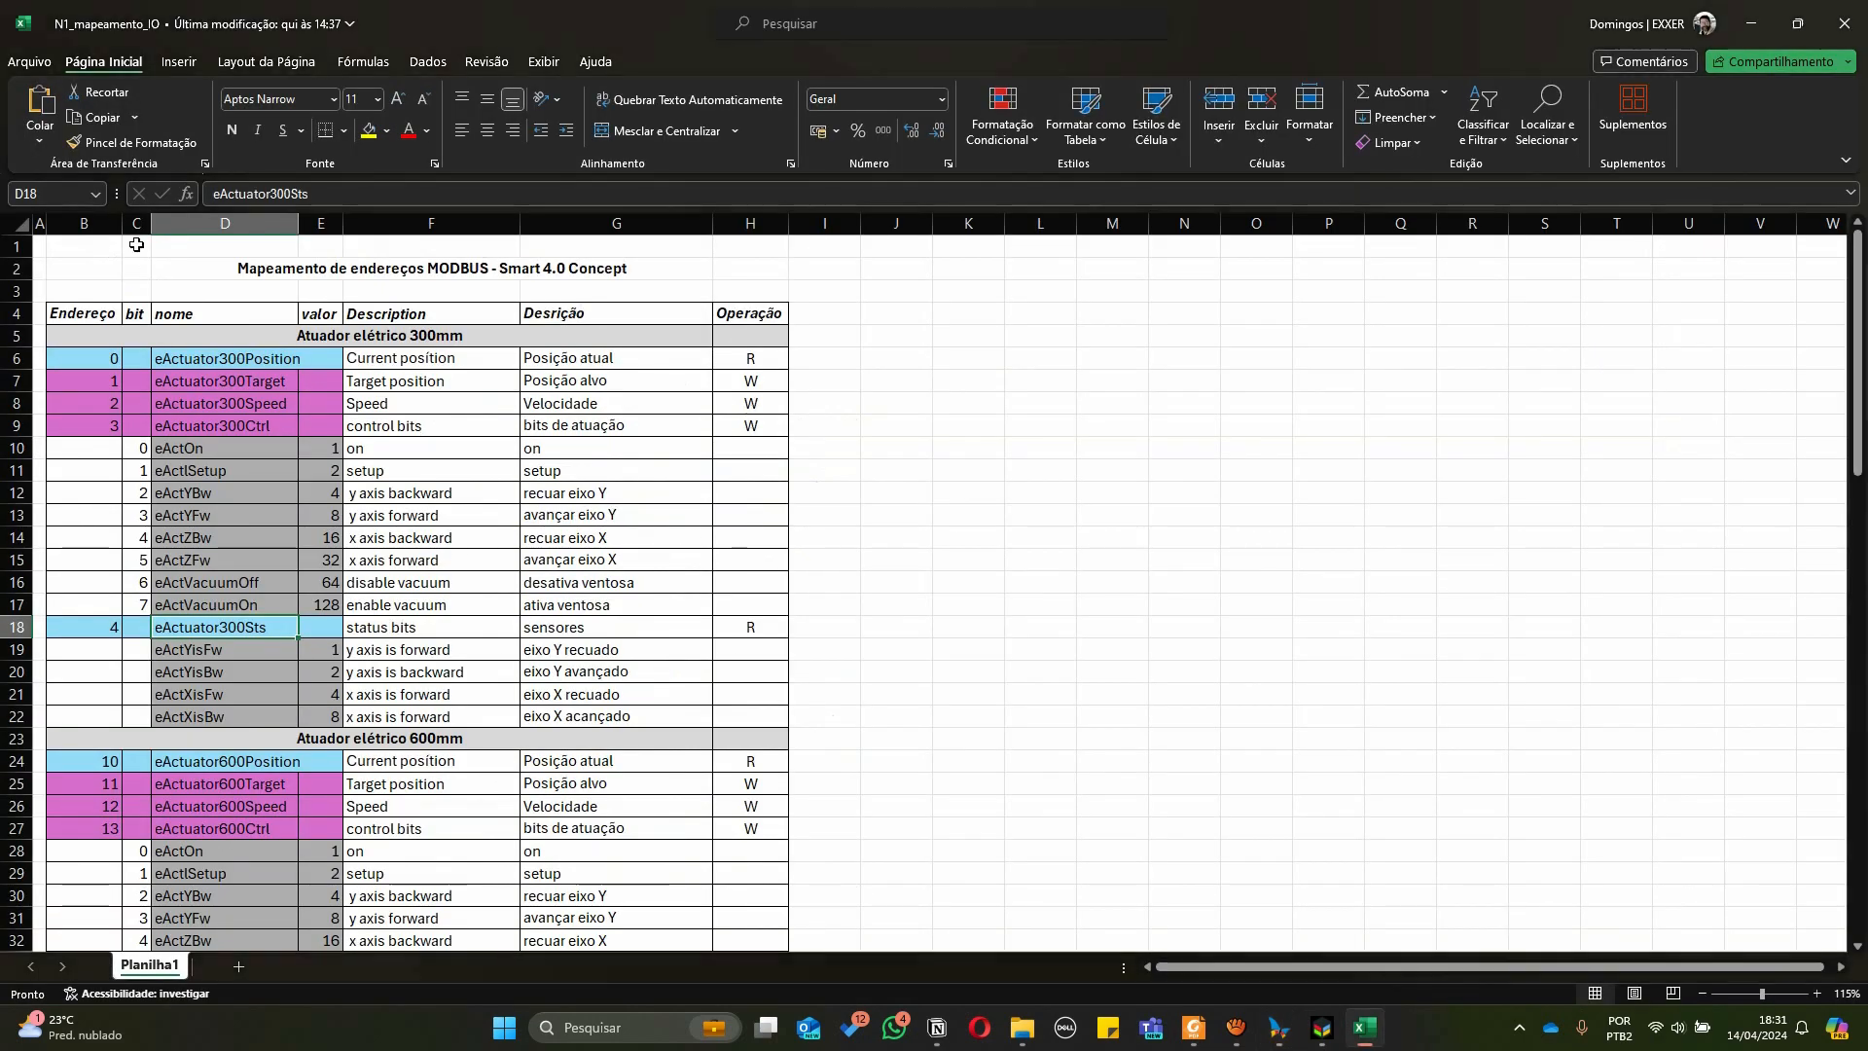
pyautogui.click(212, 354)
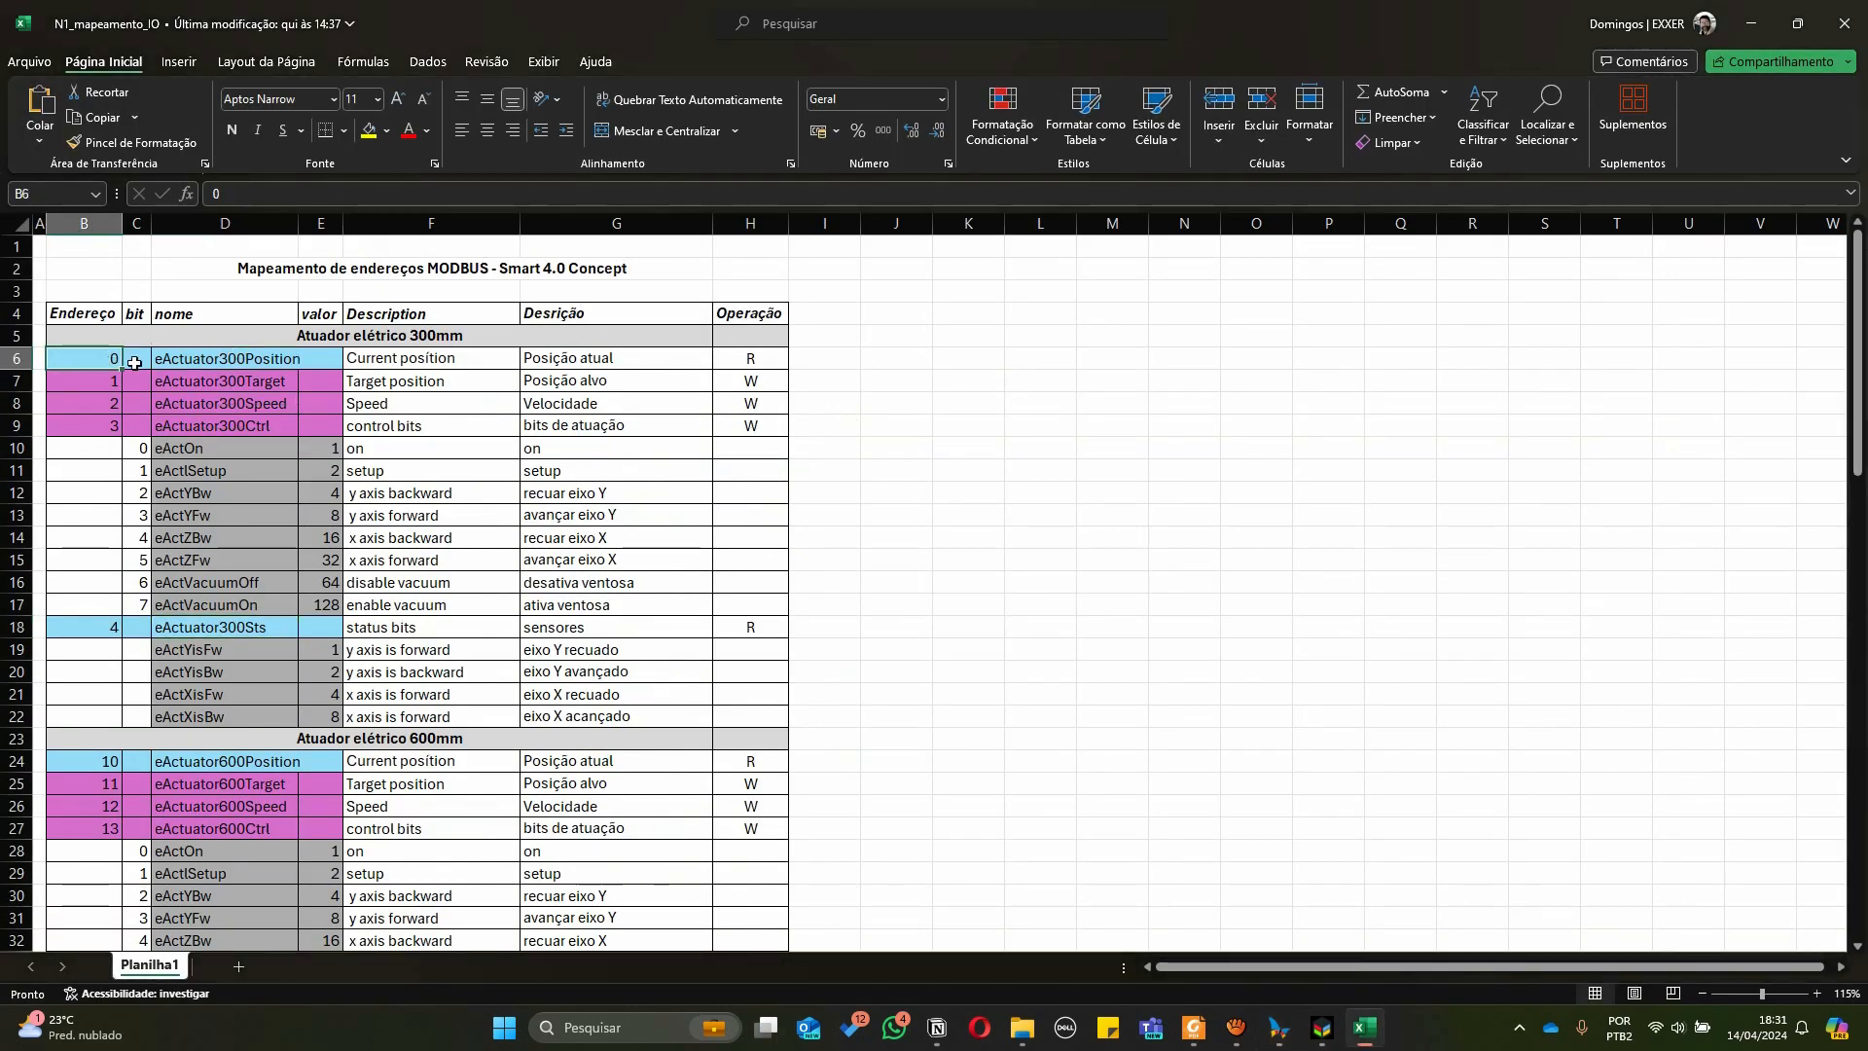
pyautogui.hotkey('alt', 'Tab')
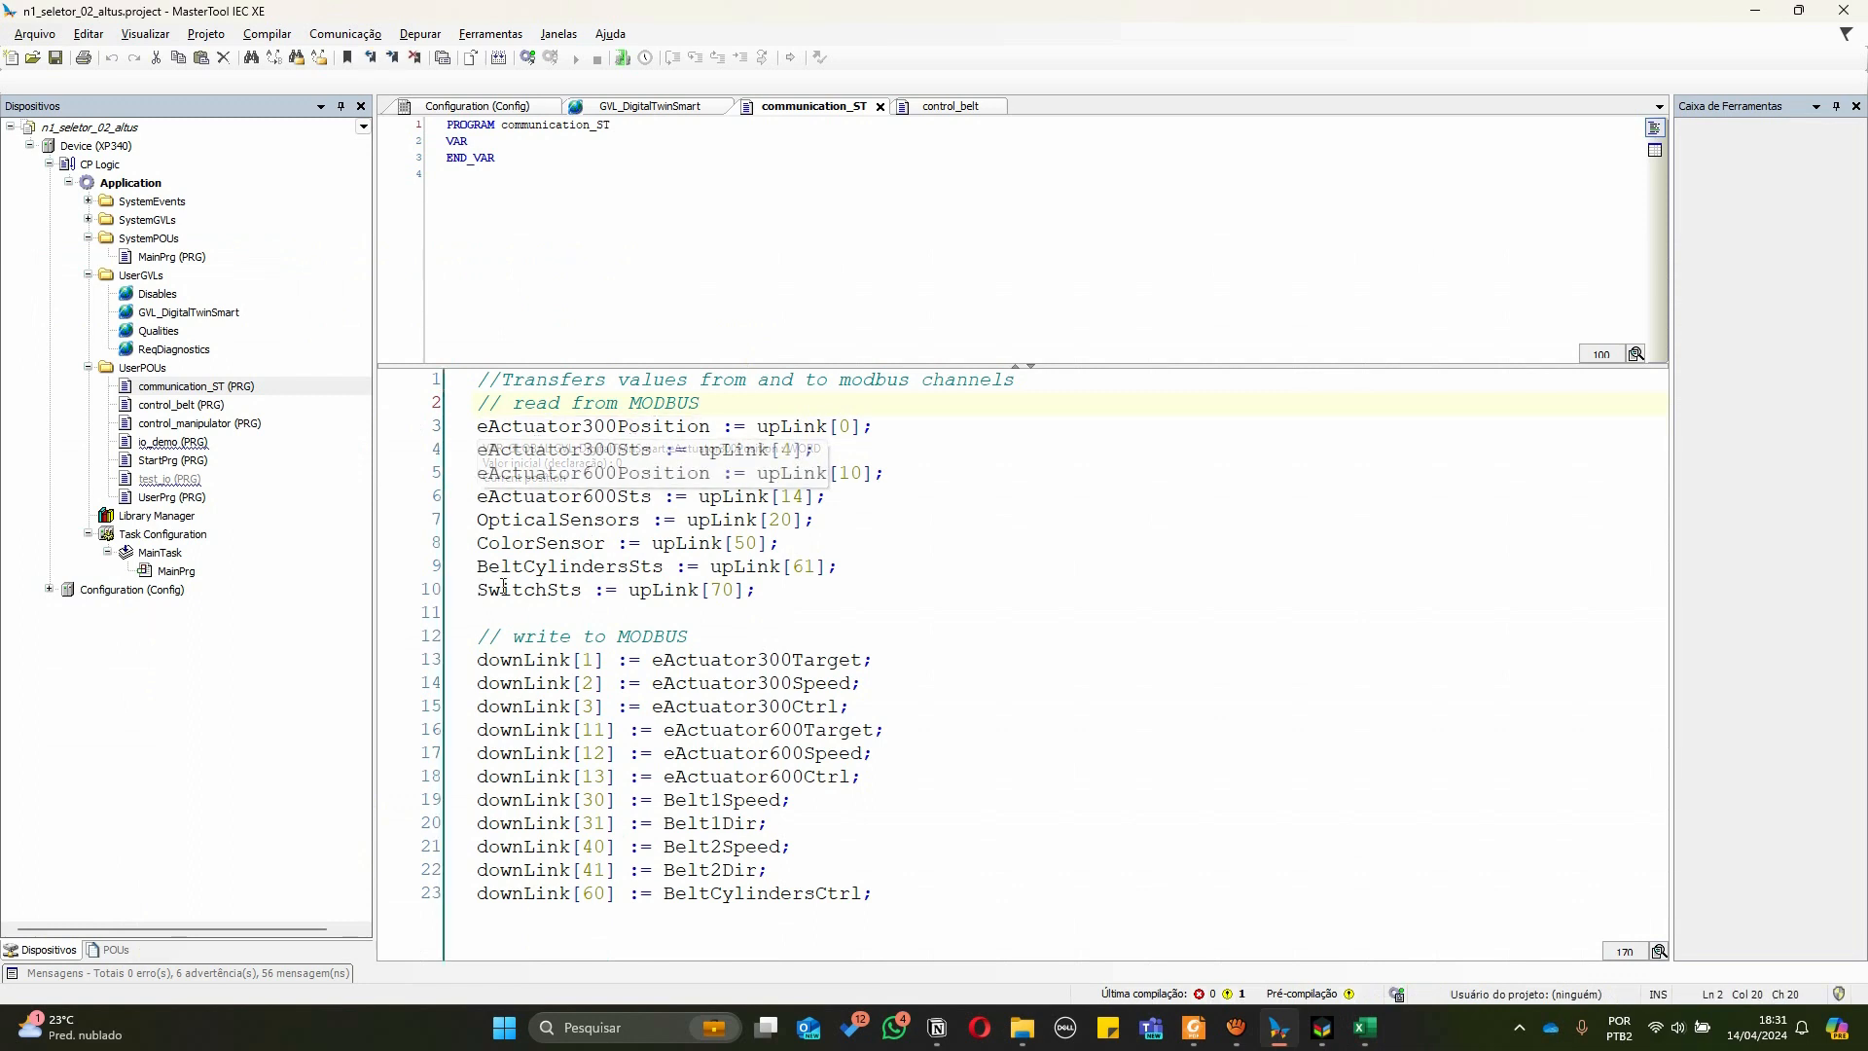
pyautogui.click(709, 590)
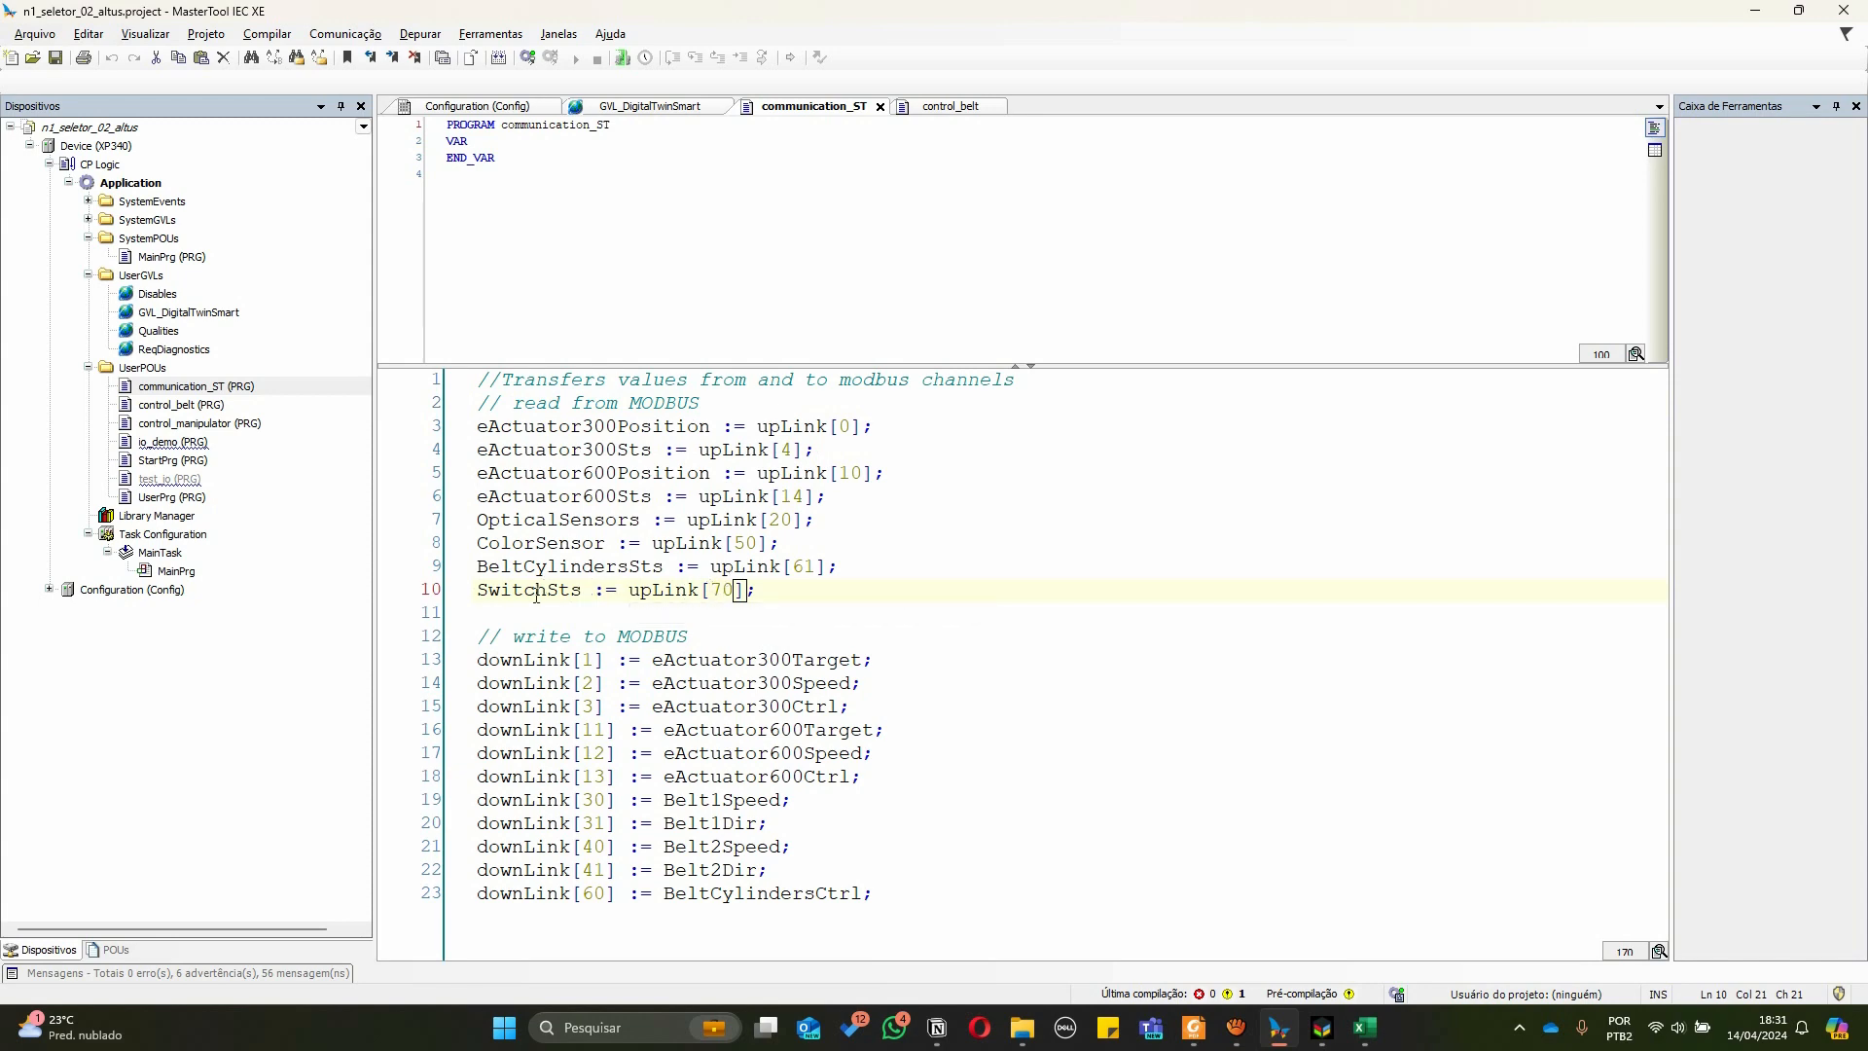
# Check the SwitchSts register address 70 in the spreadsheet against its upLink index in communication_ST
pyautogui.hotkey('alt', 'Tab')
pyautogui.scroll(-12, 210, 411)
pyautogui.scroll(-2, 210, 411)
pyautogui.click(75, 612)
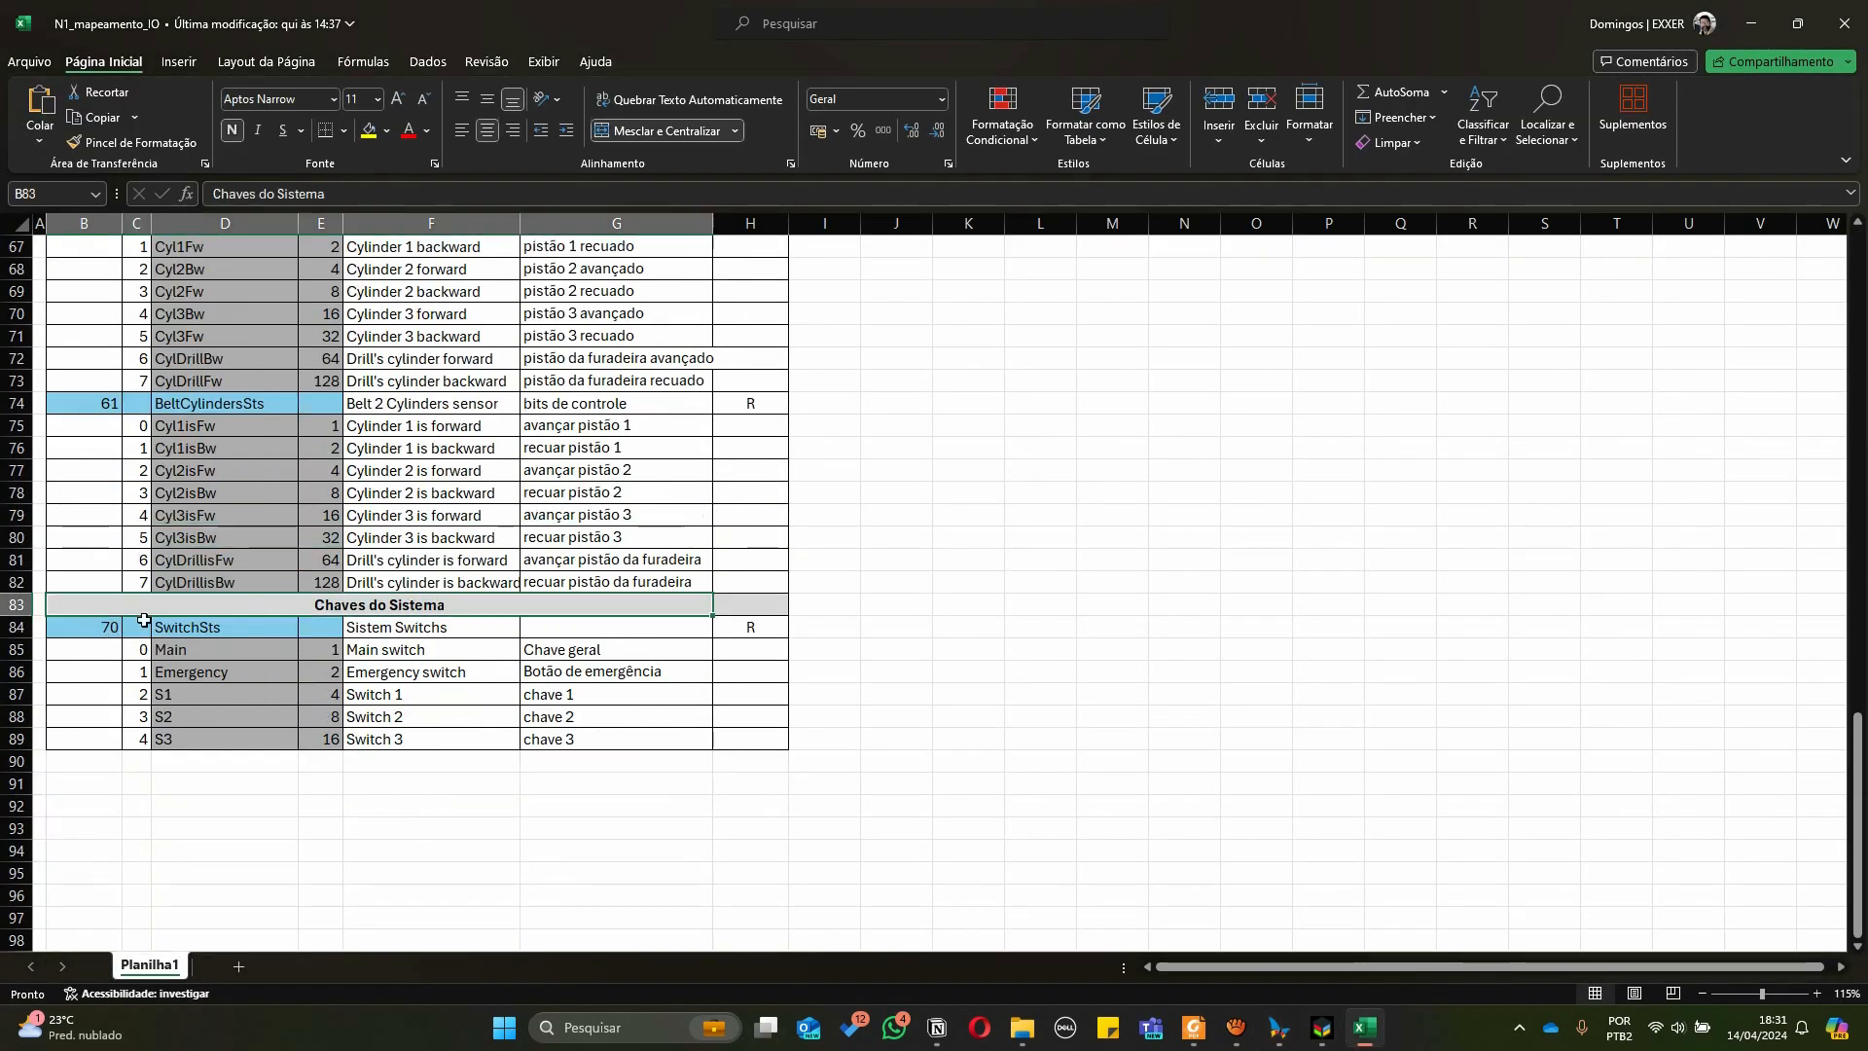
pyautogui.click(225, 627)
pyautogui.hotkey('alt', 'Tab')
pyautogui.write('70')
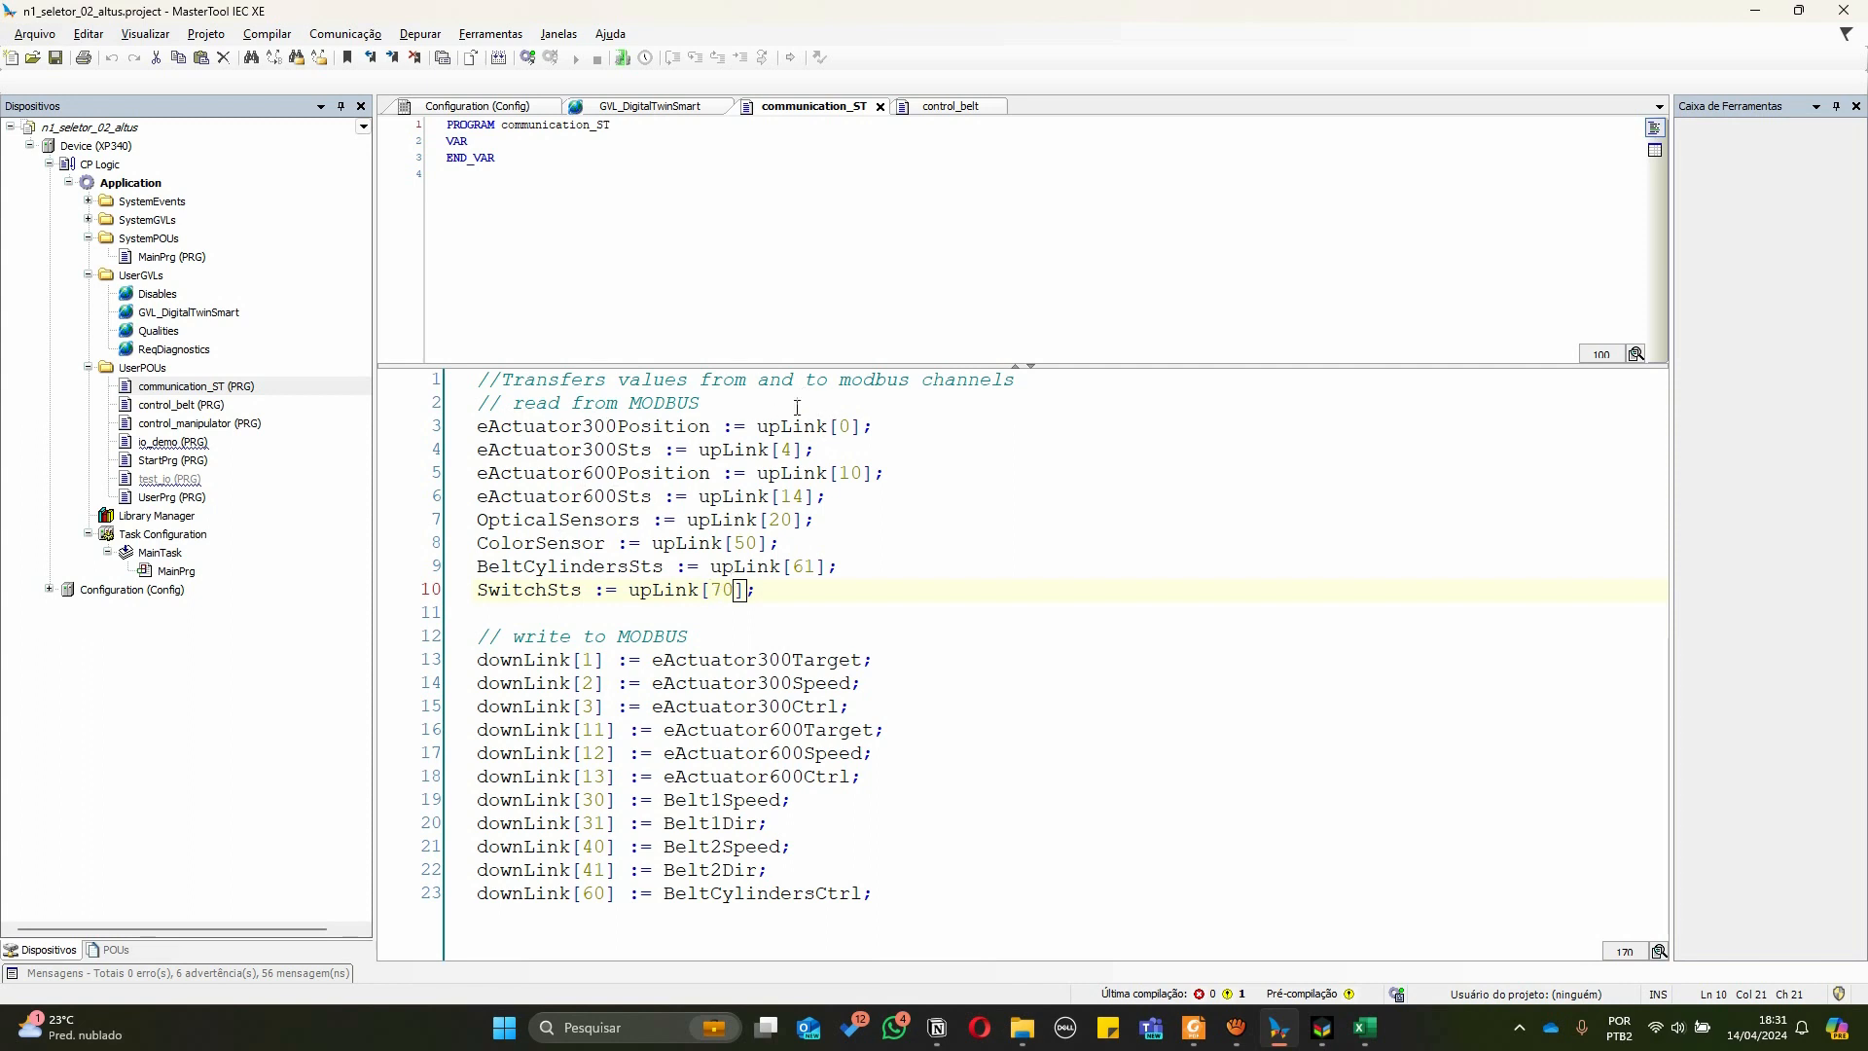
# Review each read and write assignment in communication_ST, from upLink variables to the downLink channels
pyautogui.click(591, 427)
pyautogui.click(572, 473)
pyautogui.click(527, 567)
pyautogui.click(526, 590)
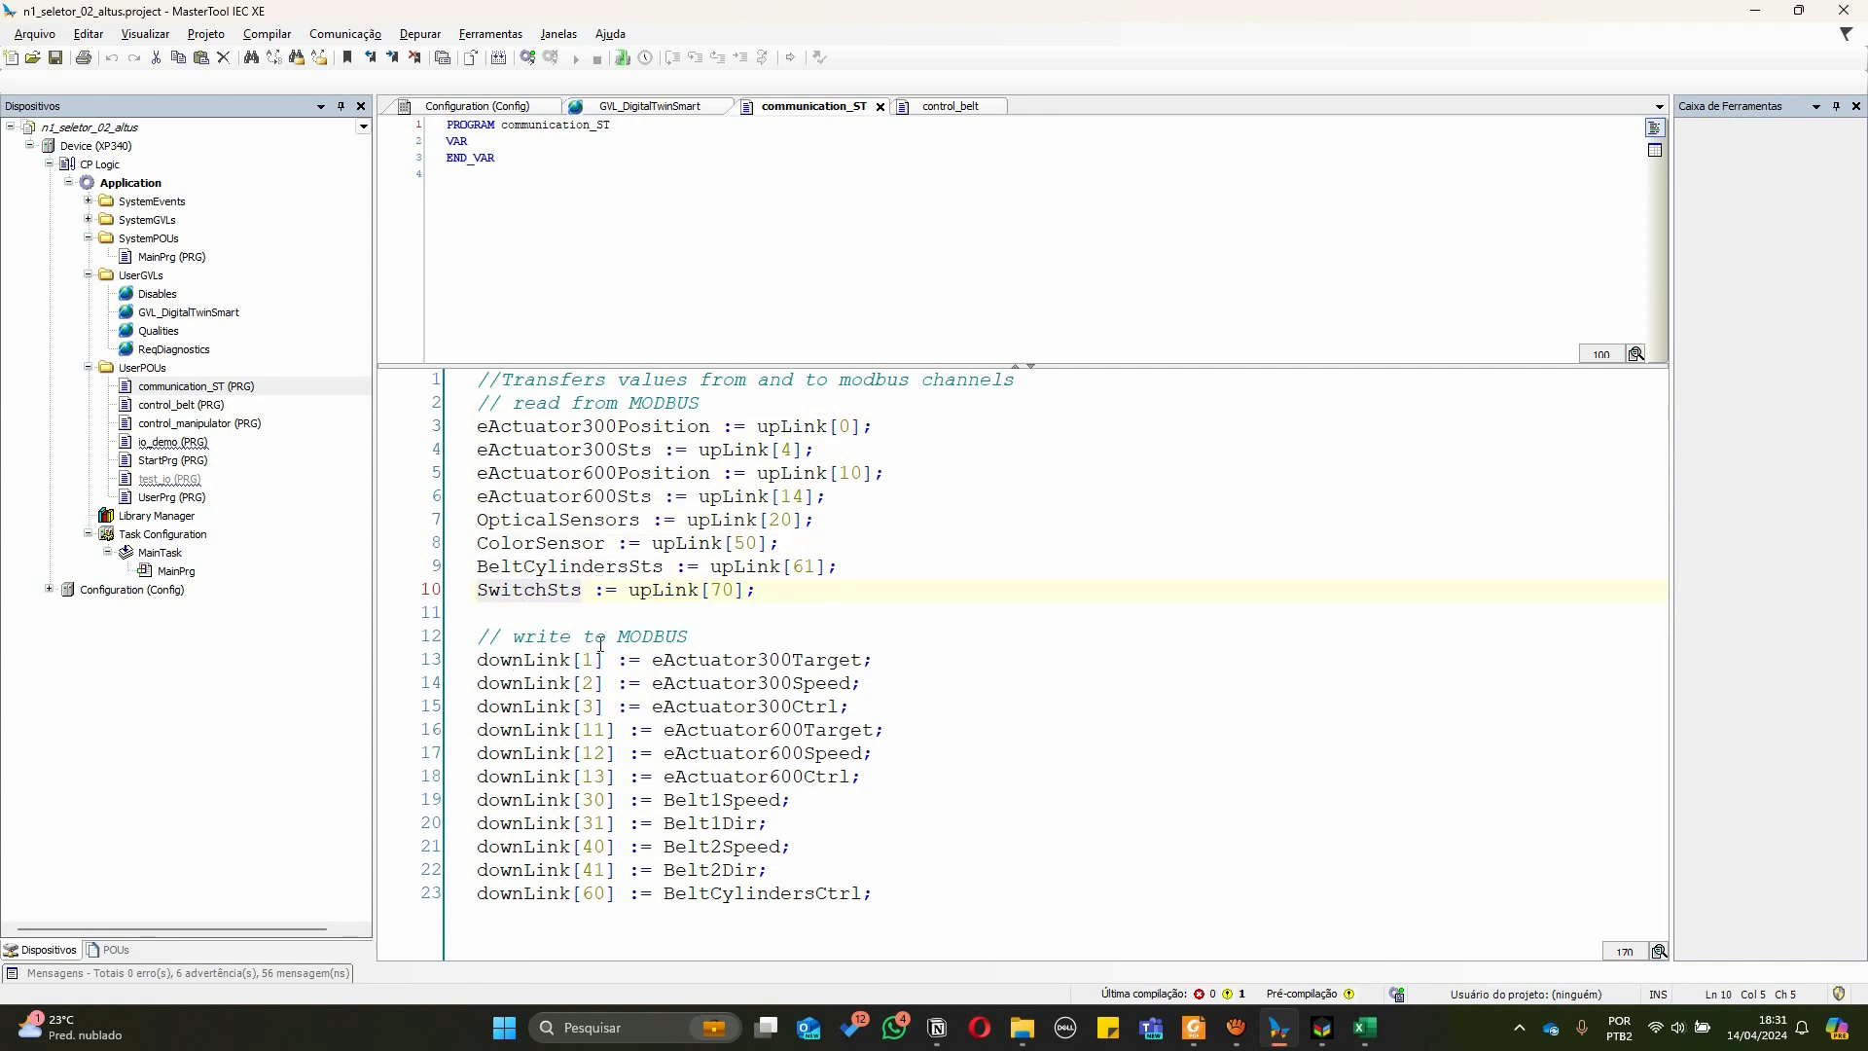
pyautogui.moveTo(656, 665); pyautogui.dragTo(861, 660)
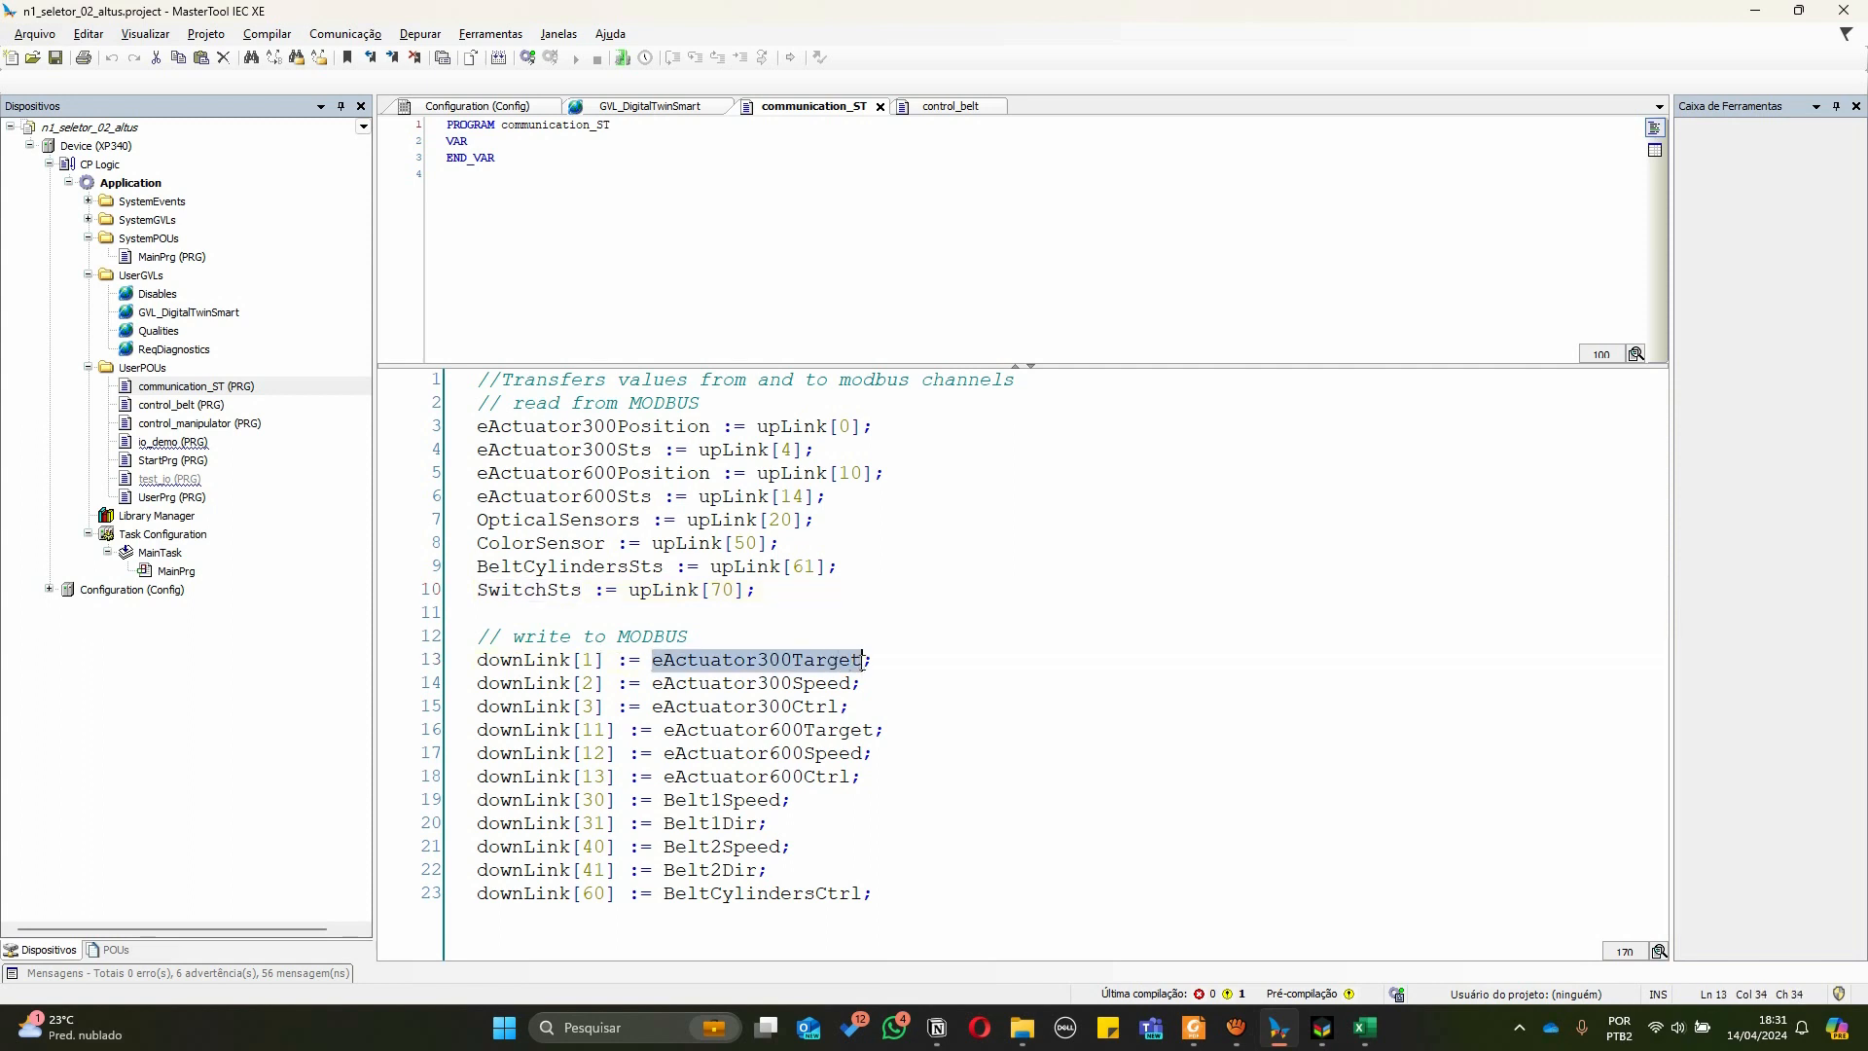
pyautogui.click(815, 706)
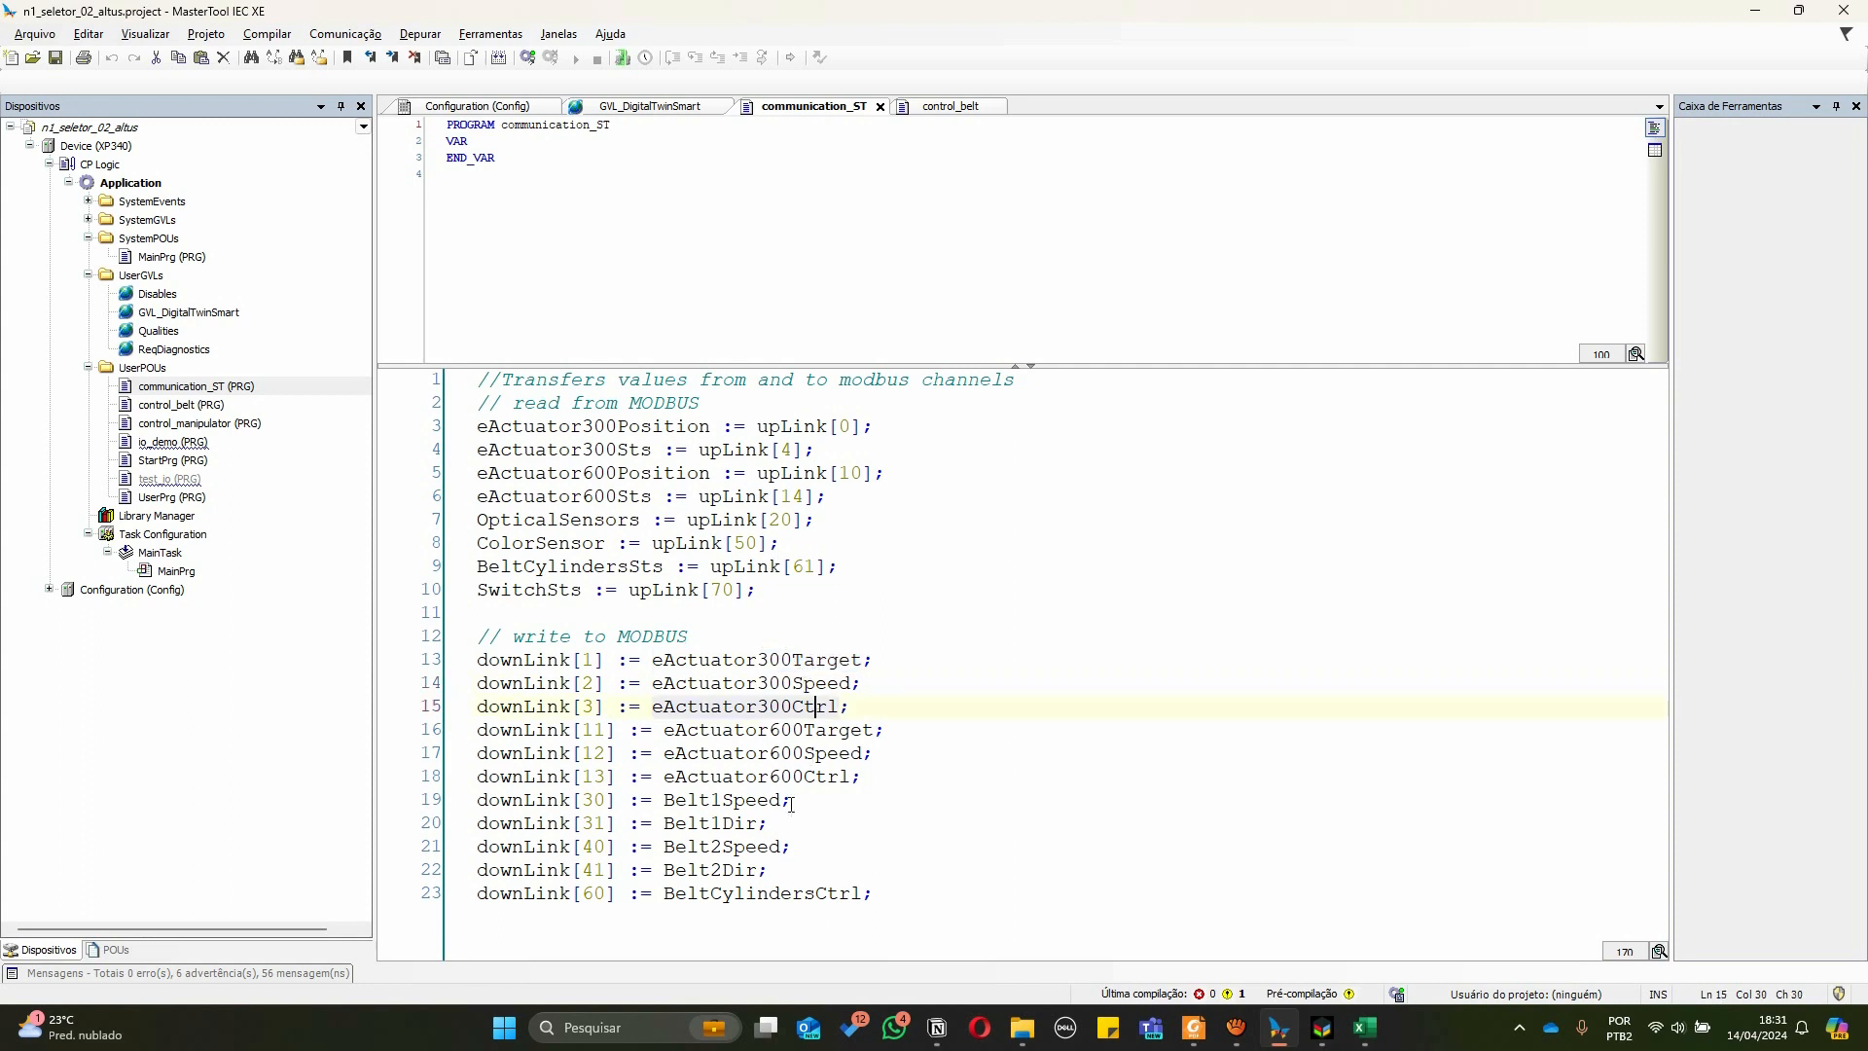
pyautogui.click(821, 731)
pyautogui.click(826, 778)
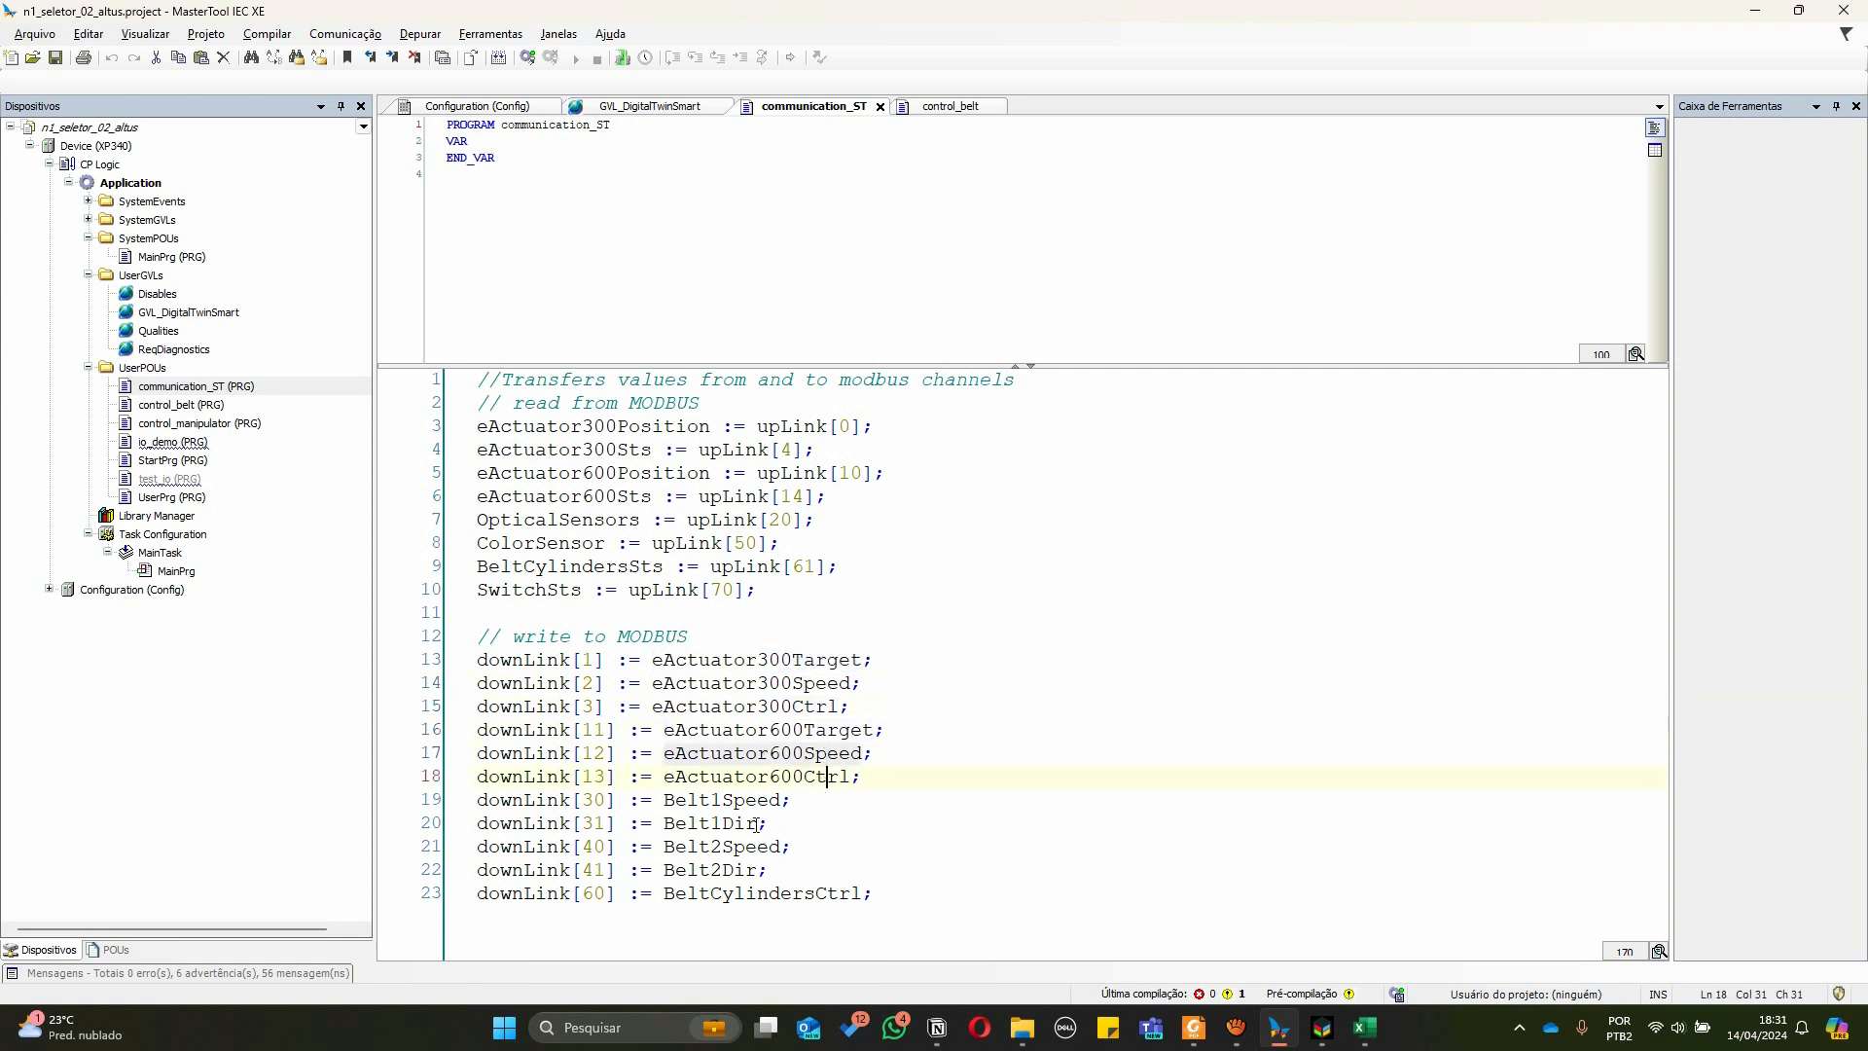
pyautogui.doubleClick(721, 895)
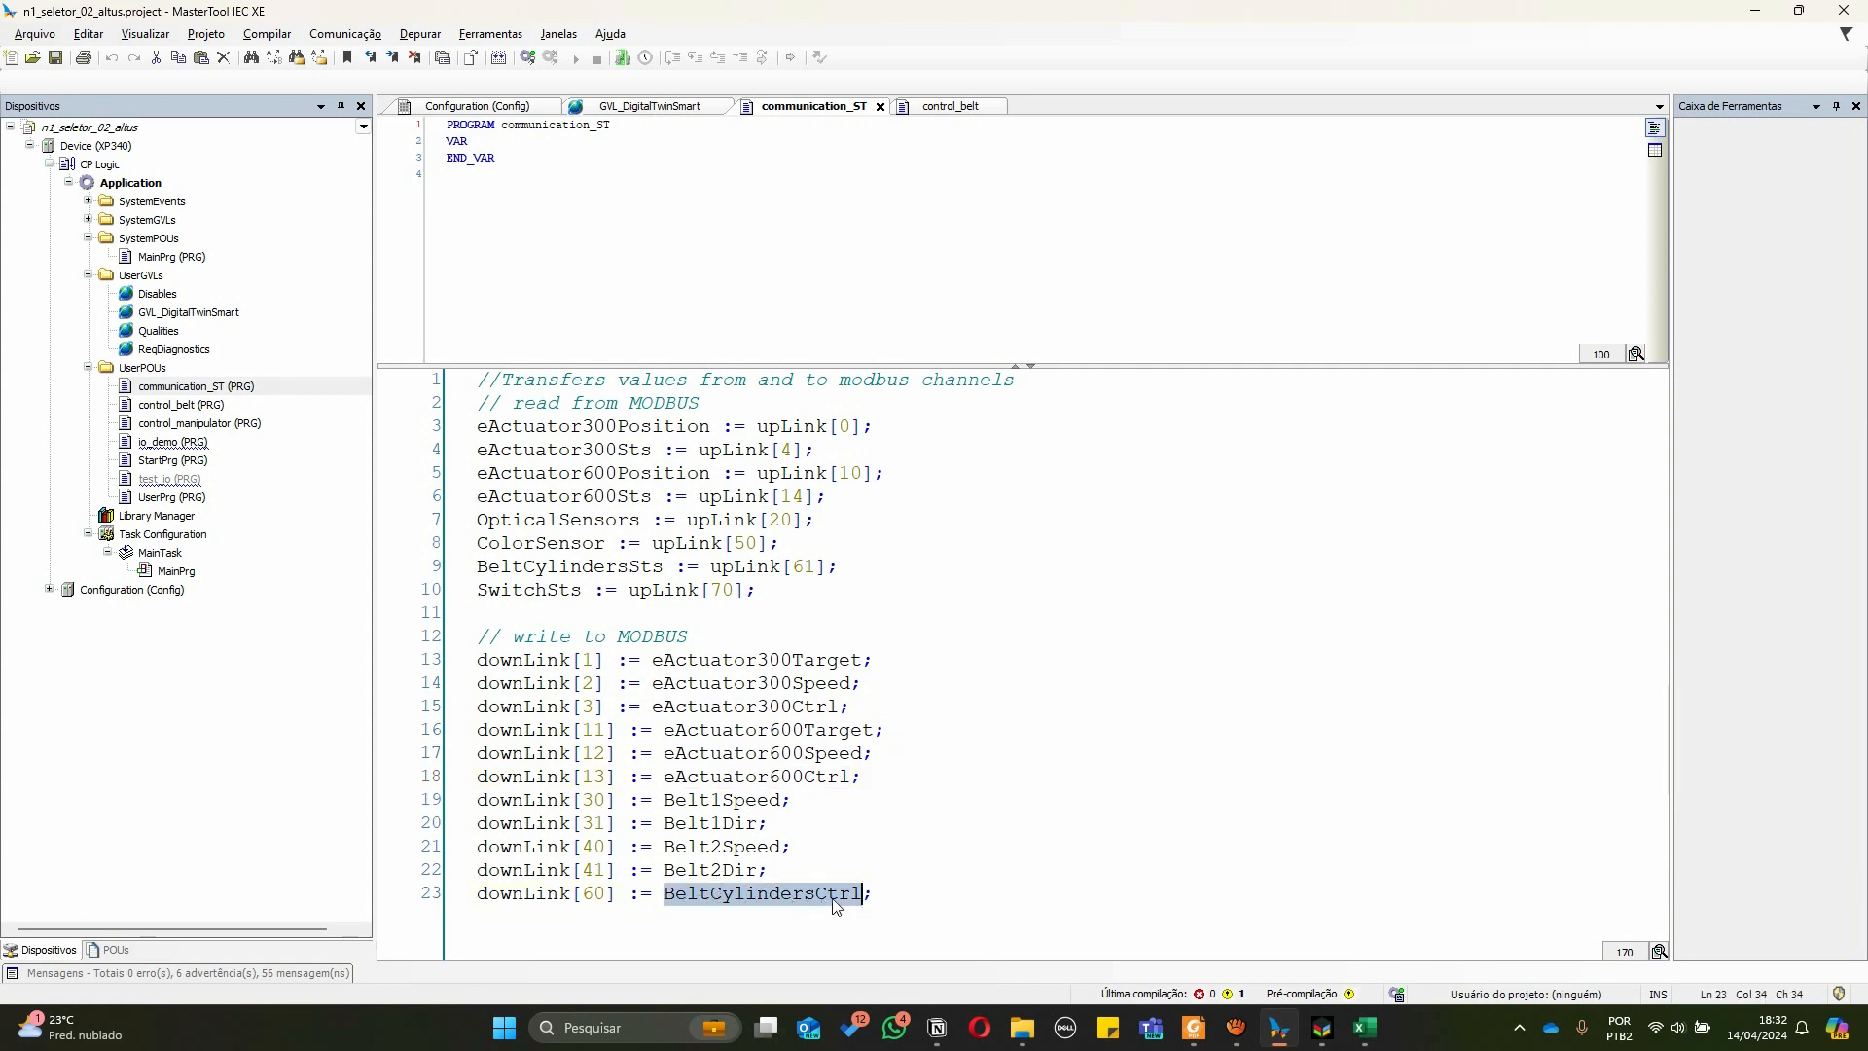
pyautogui.click(882, 593)
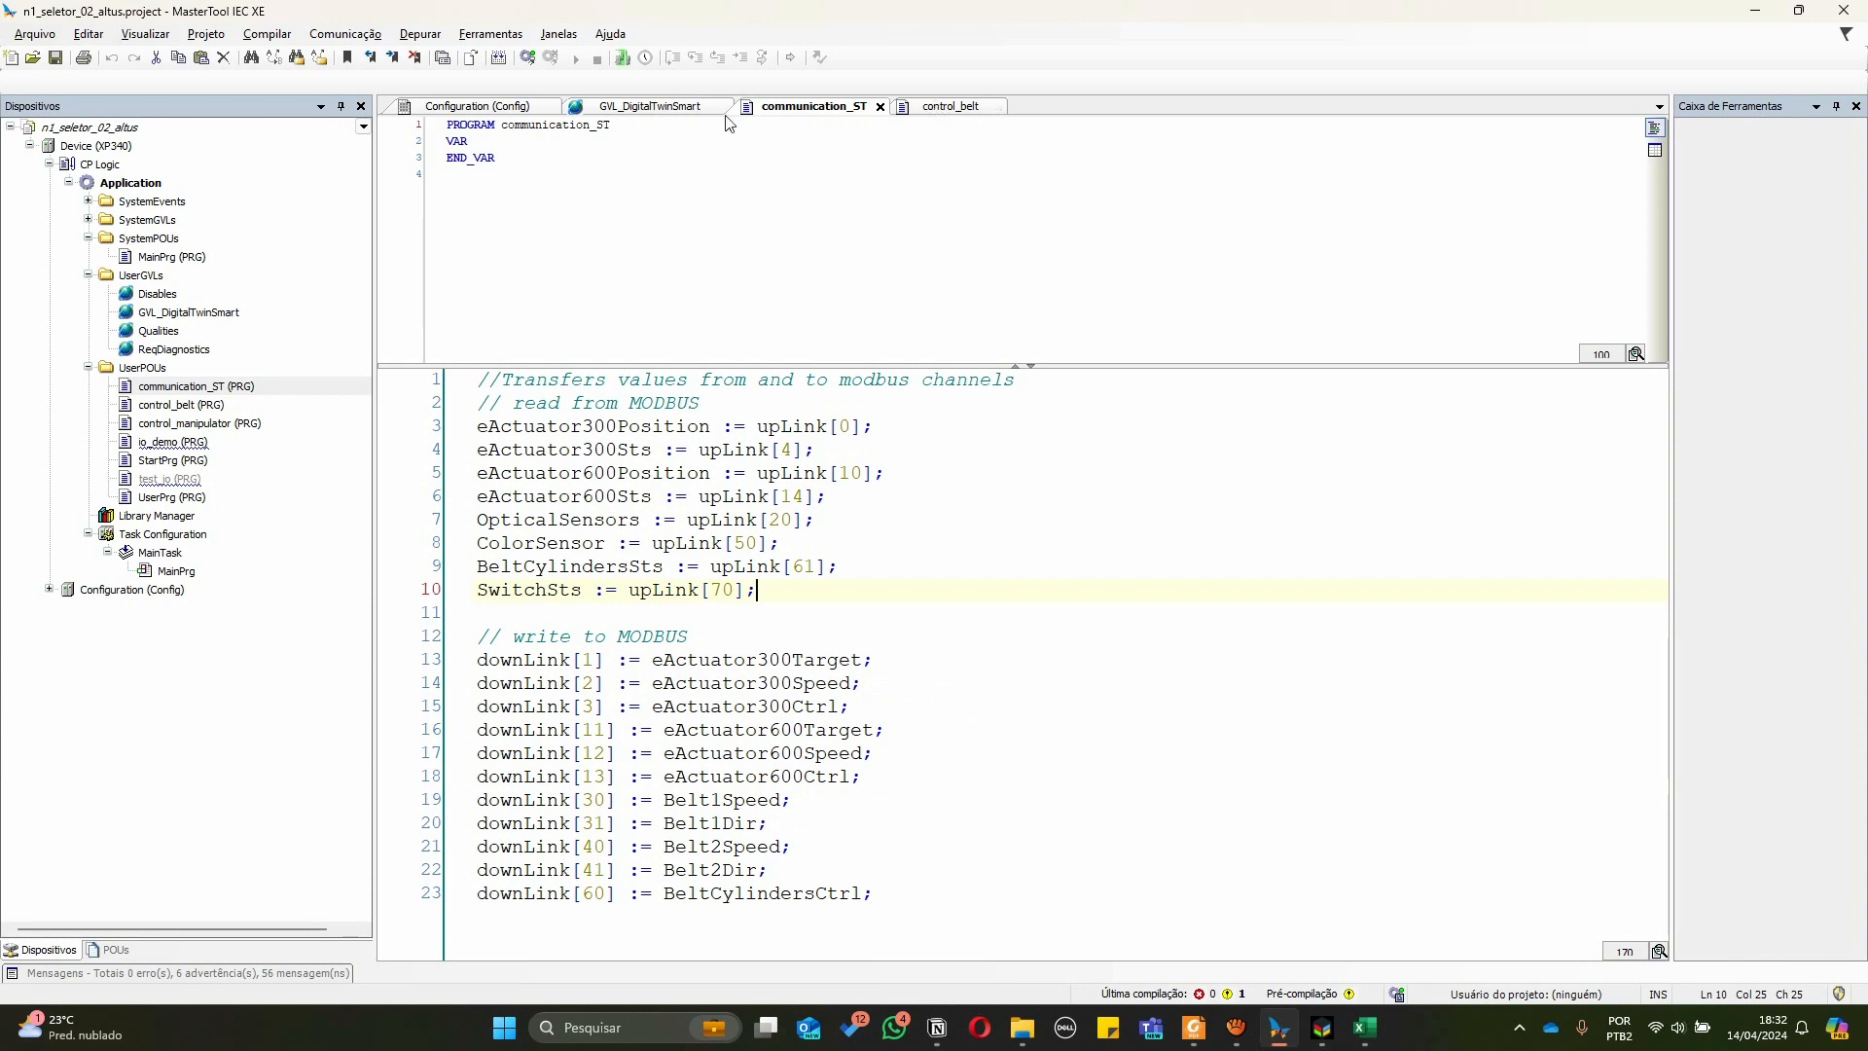
# Browse the GVL constants and the spreadsheet's sensor, belt and cylinder sections
pyautogui.click(662, 107)
pyautogui.scroll(8, 974, 521)
pyautogui.scroll(11, 974, 520)
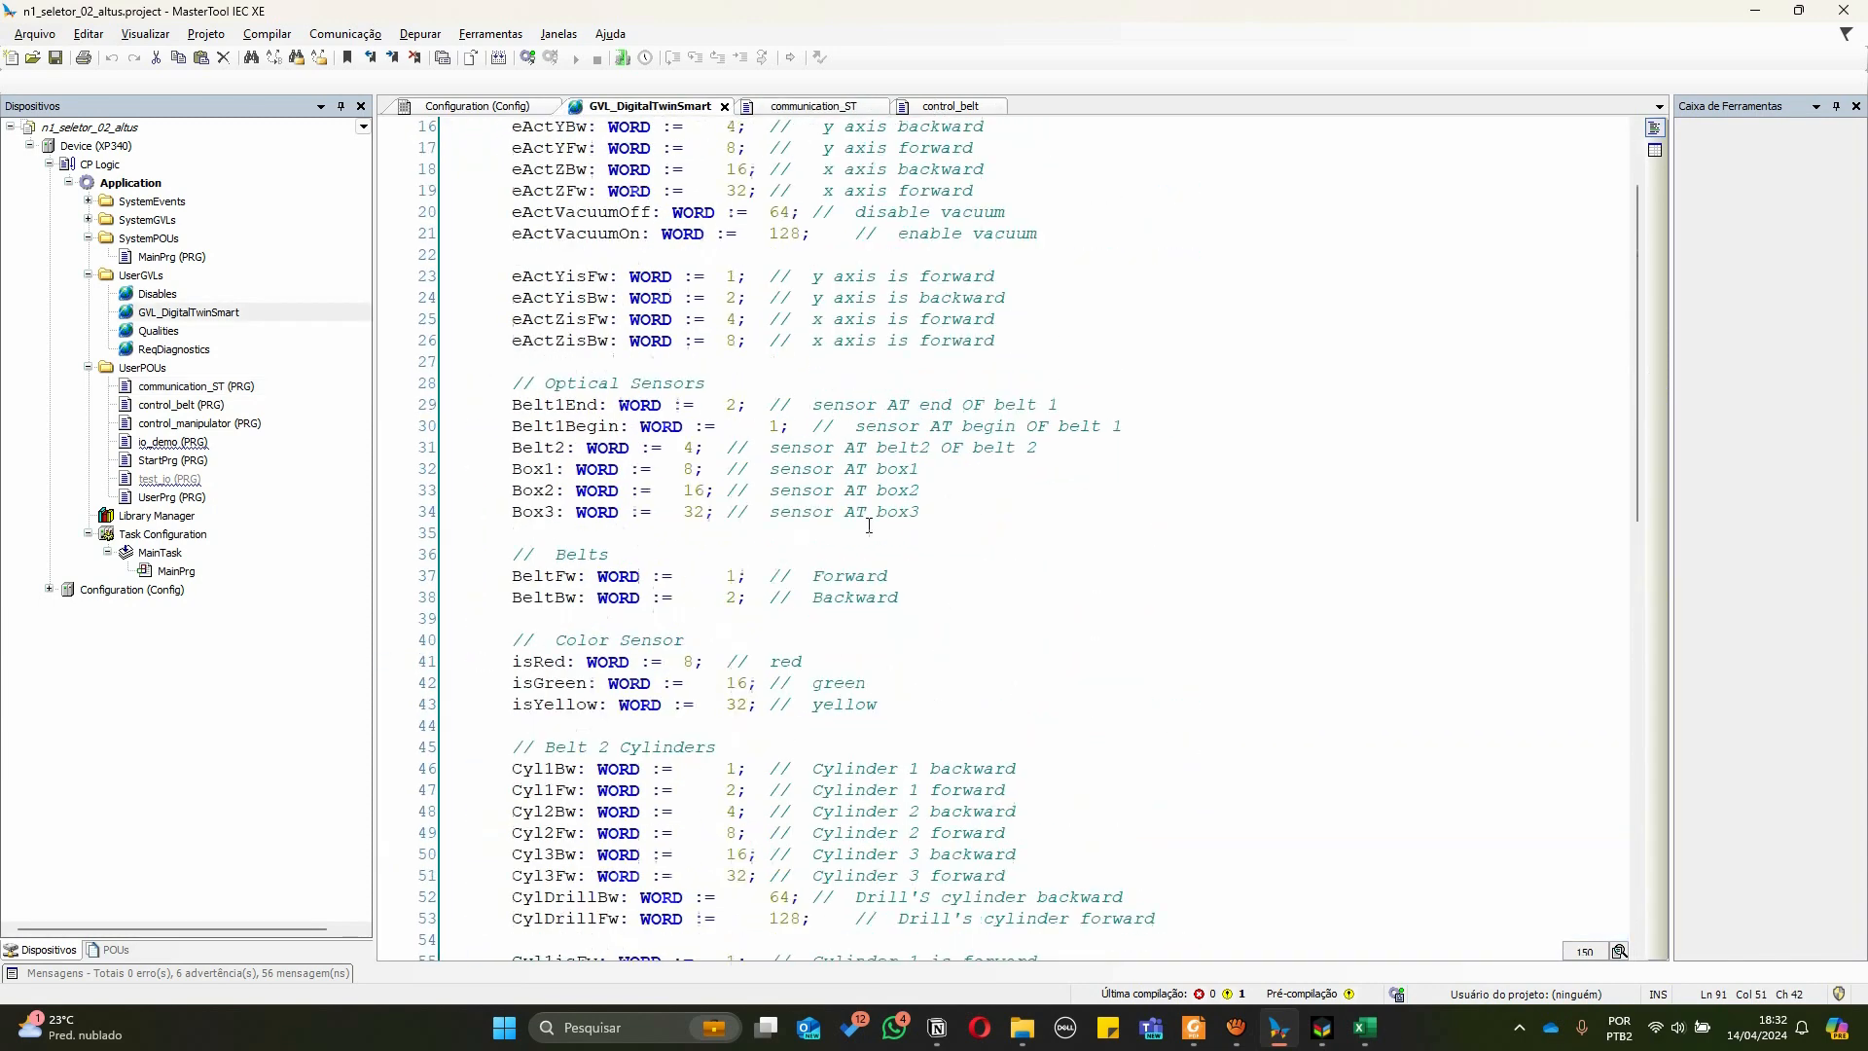
pyautogui.scroll(-2, 552, 243)
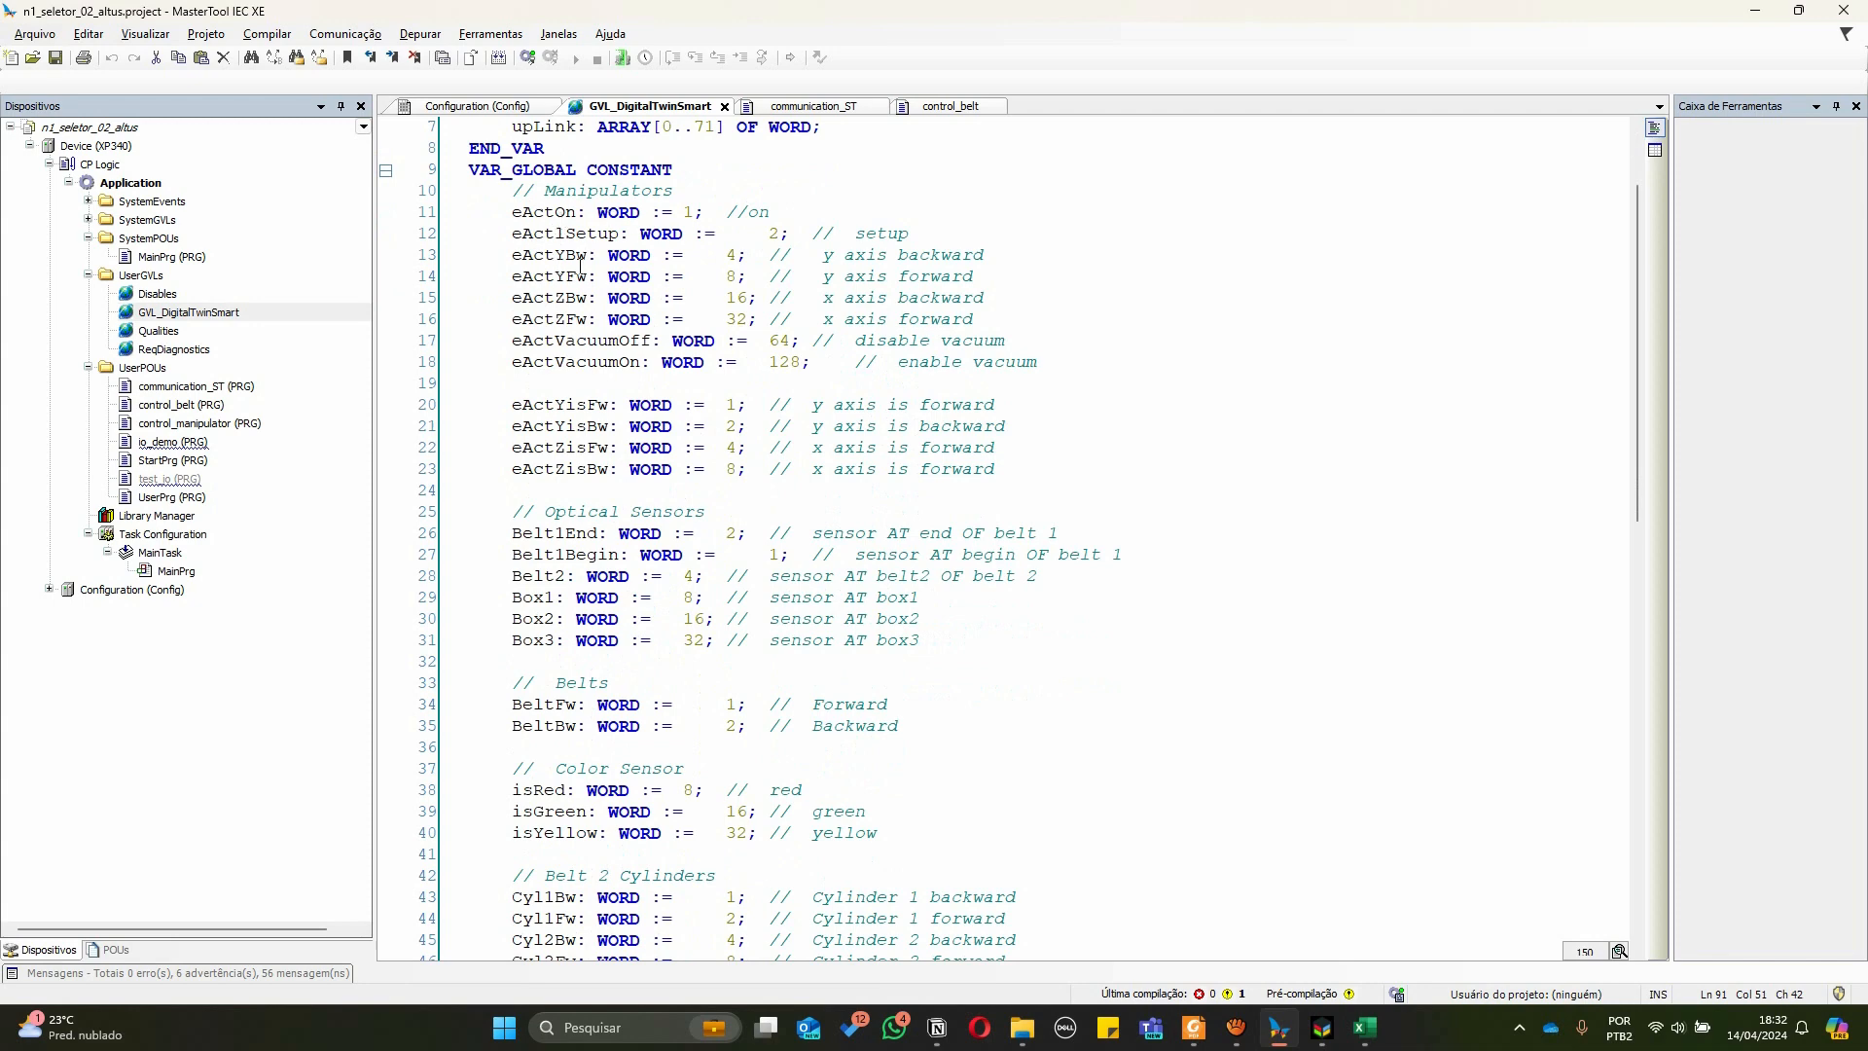
pyautogui.hotkey('alt', 'Tab')
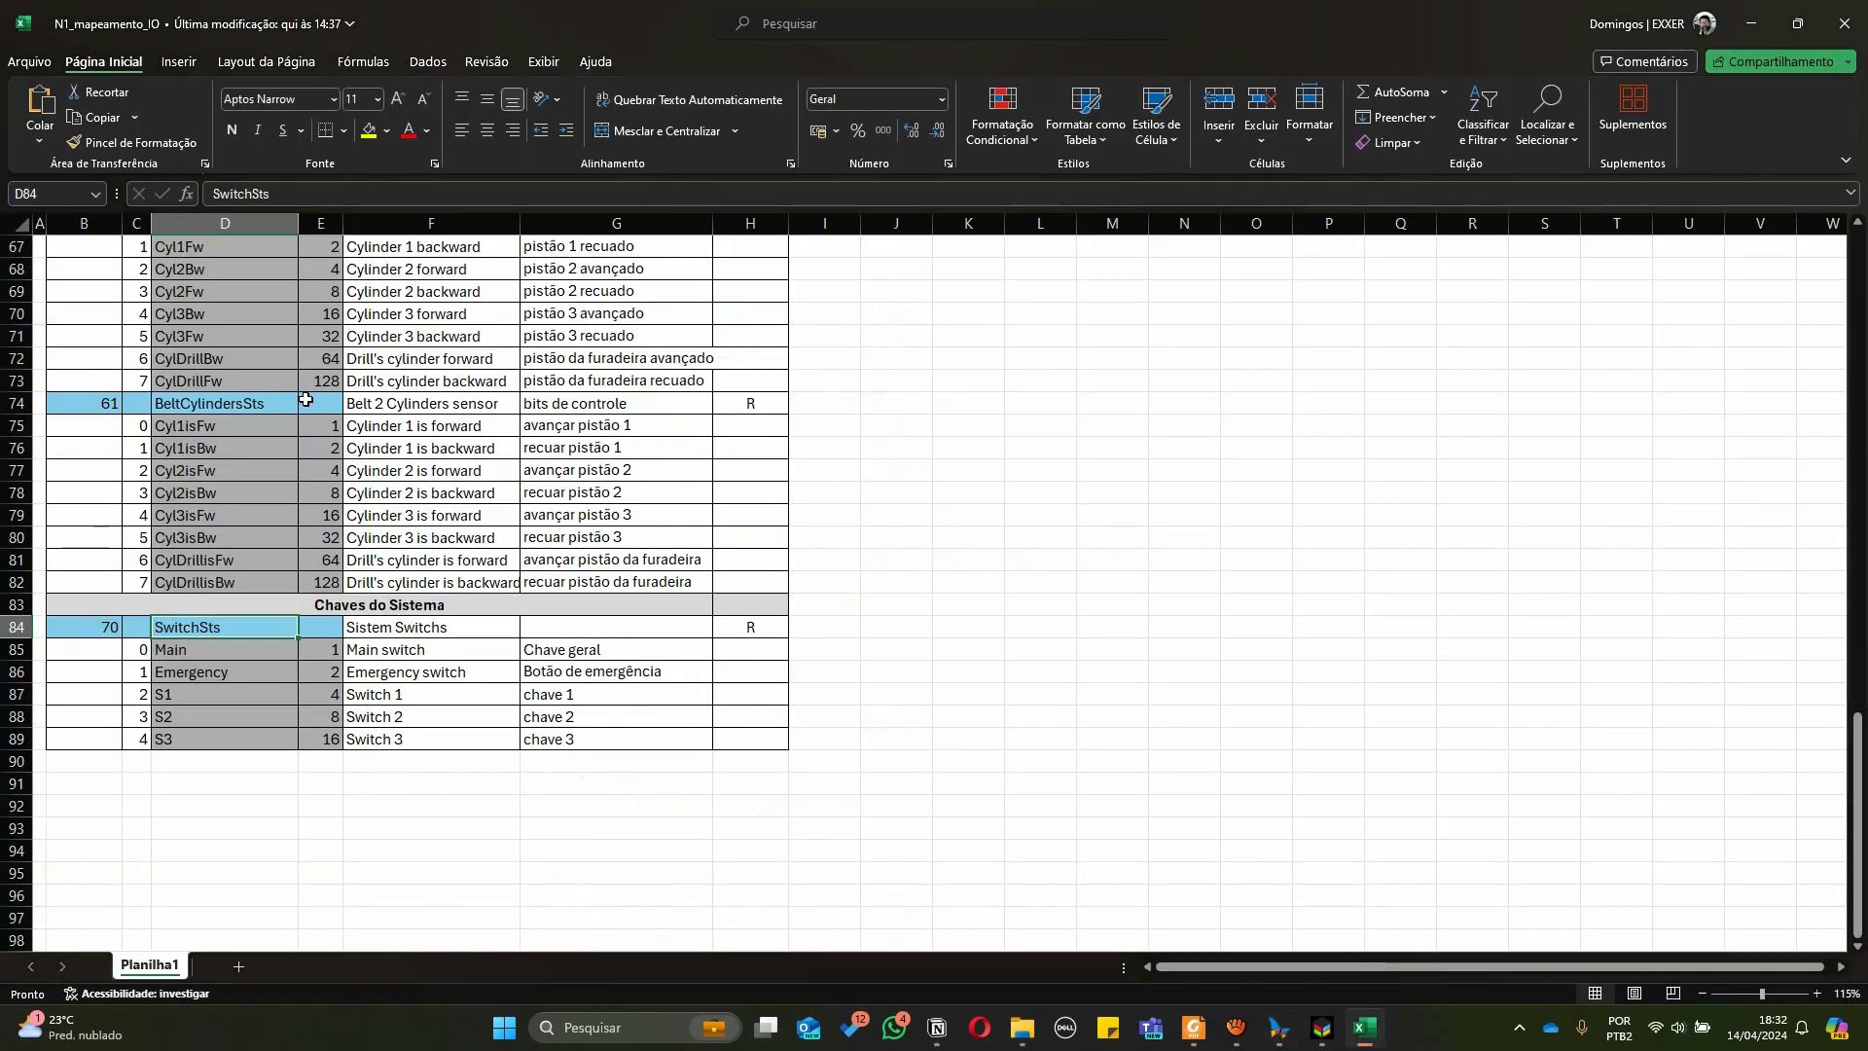
pyautogui.scroll(3, 268, 404)
pyautogui.moveTo(255, 448); pyautogui.dragTo(250, 559)
pyautogui.scroll(8, 236, 454)
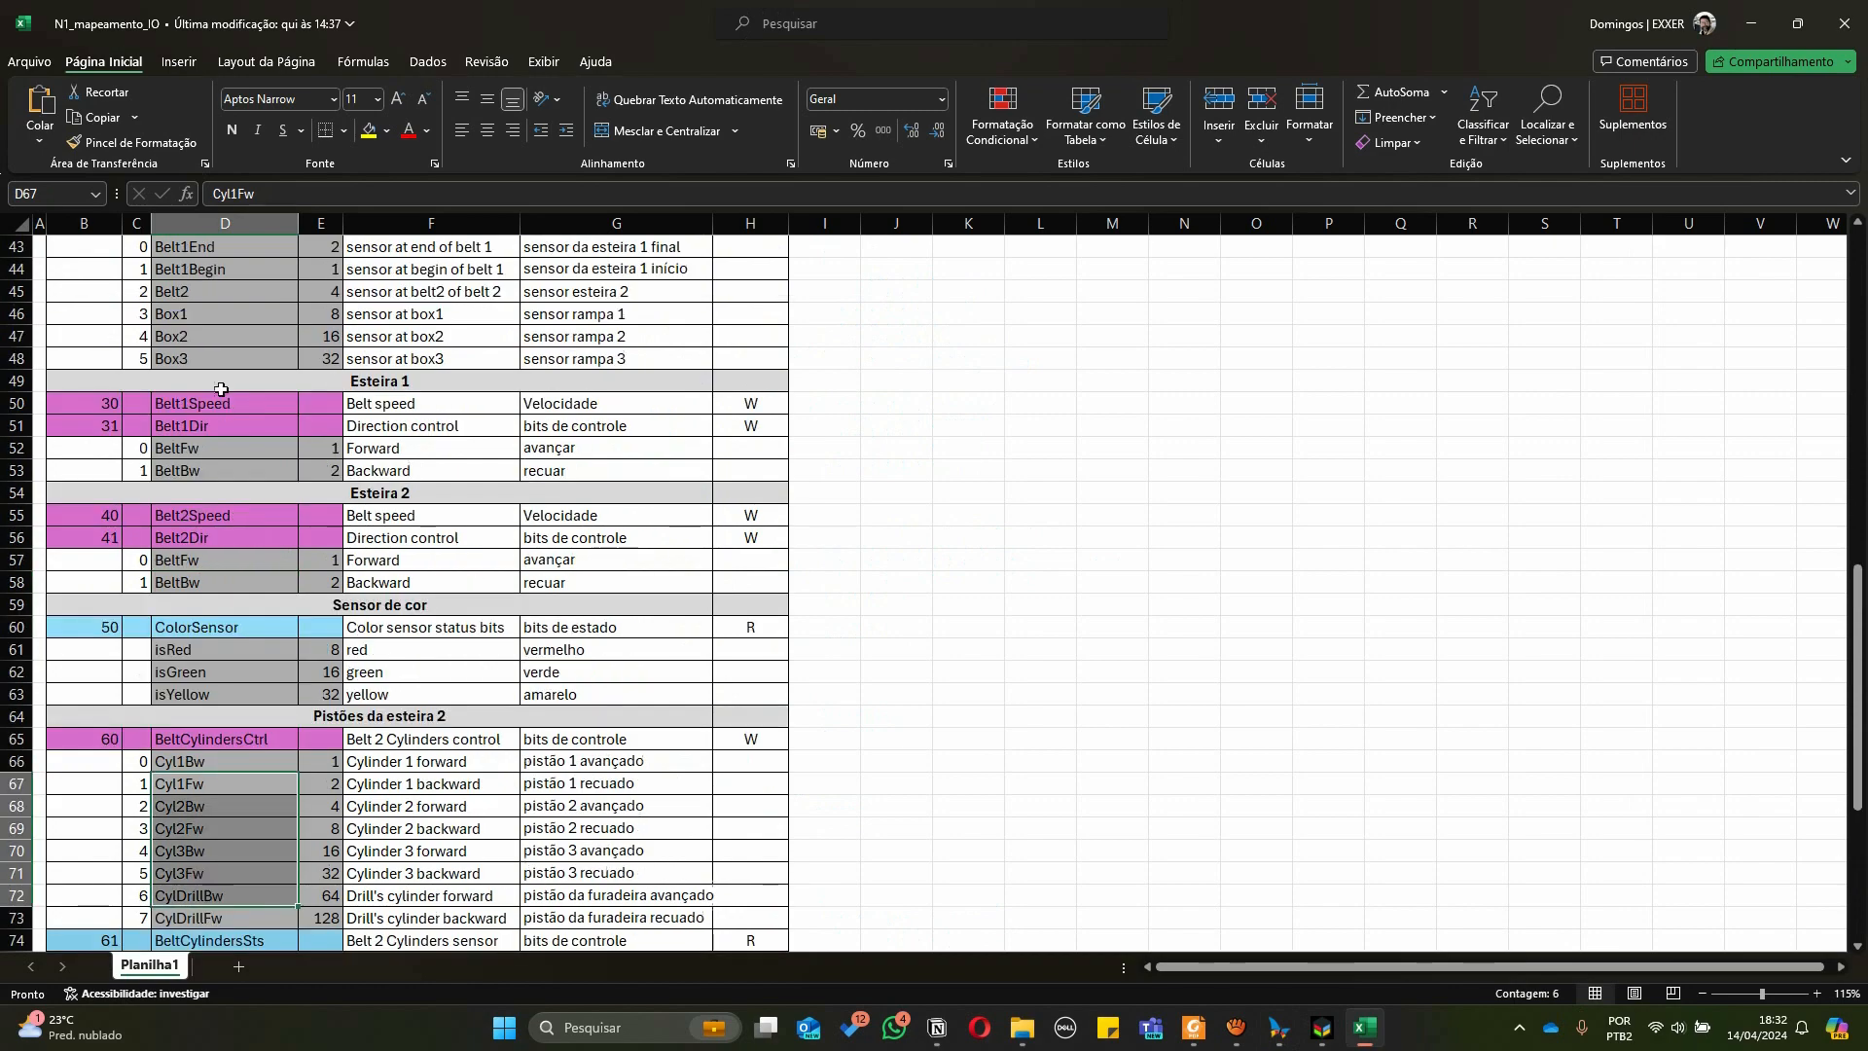
pyautogui.scroll(2, 238, 526)
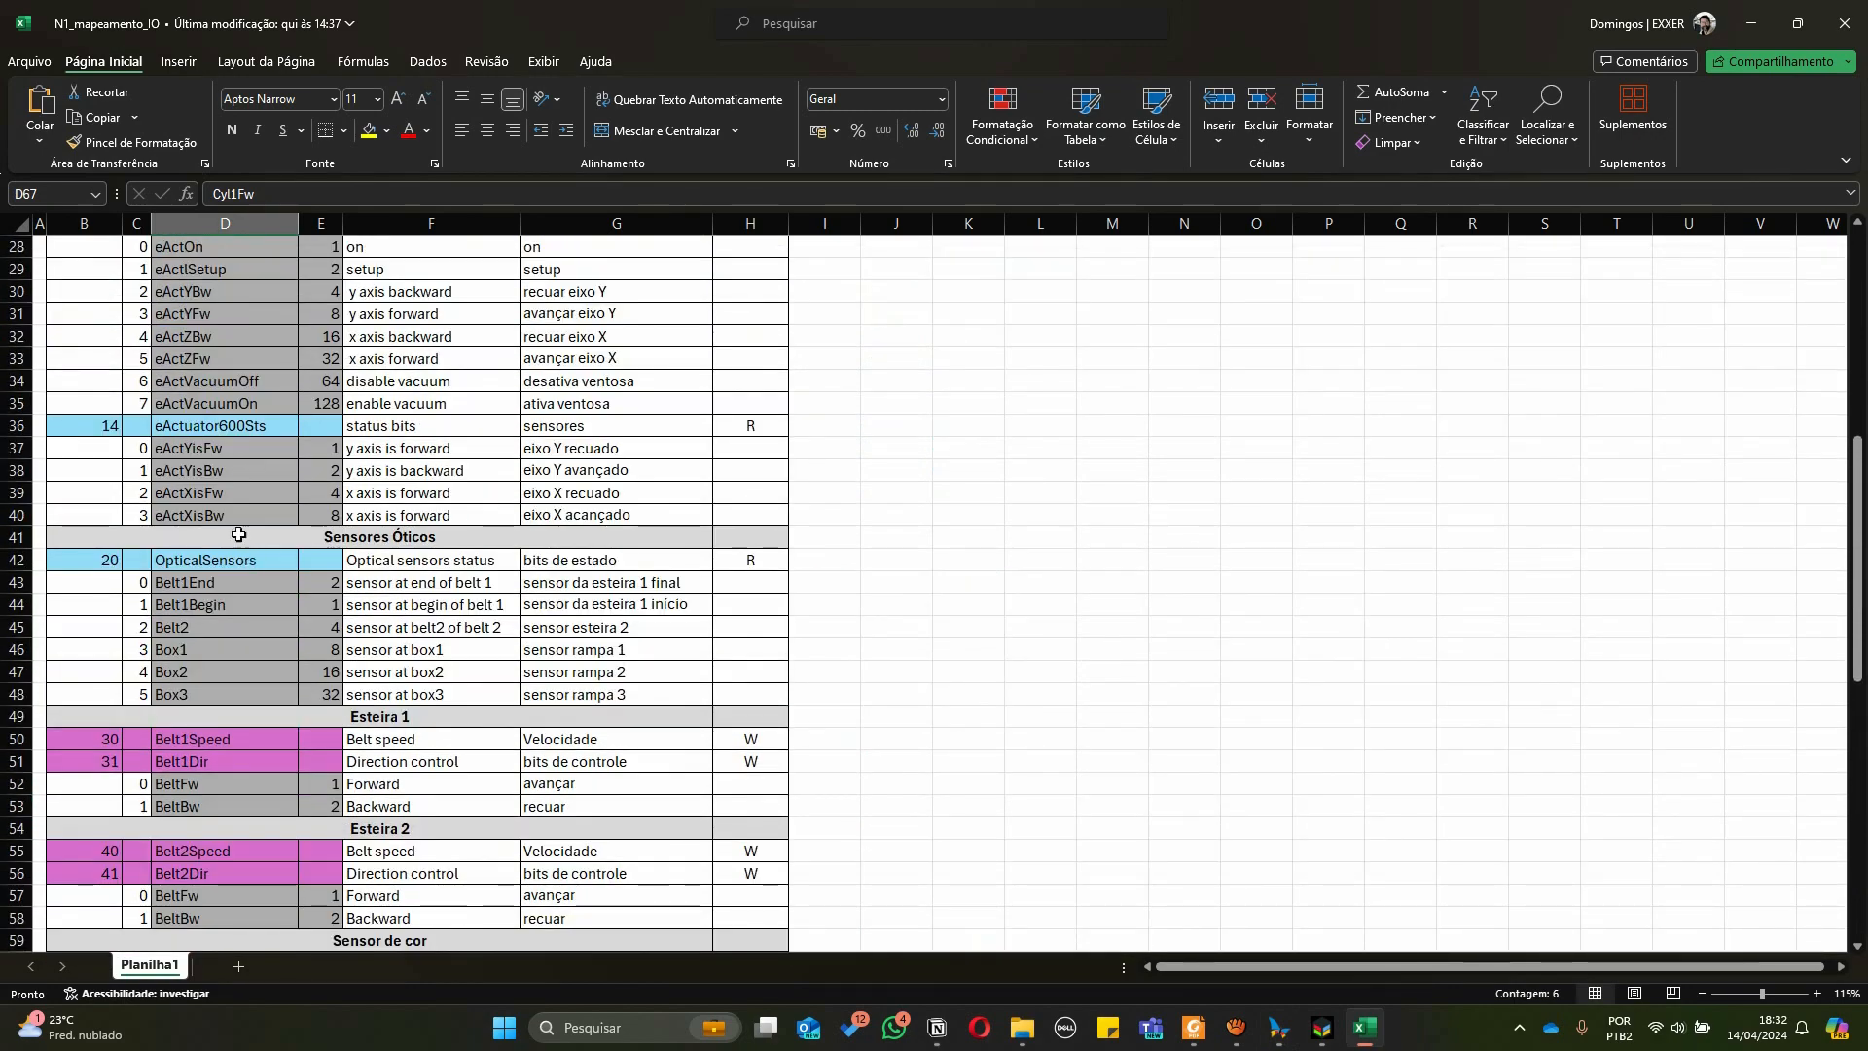
pyautogui.scroll(-9, 245, 555)
pyautogui.scroll(-4, 238, 534)
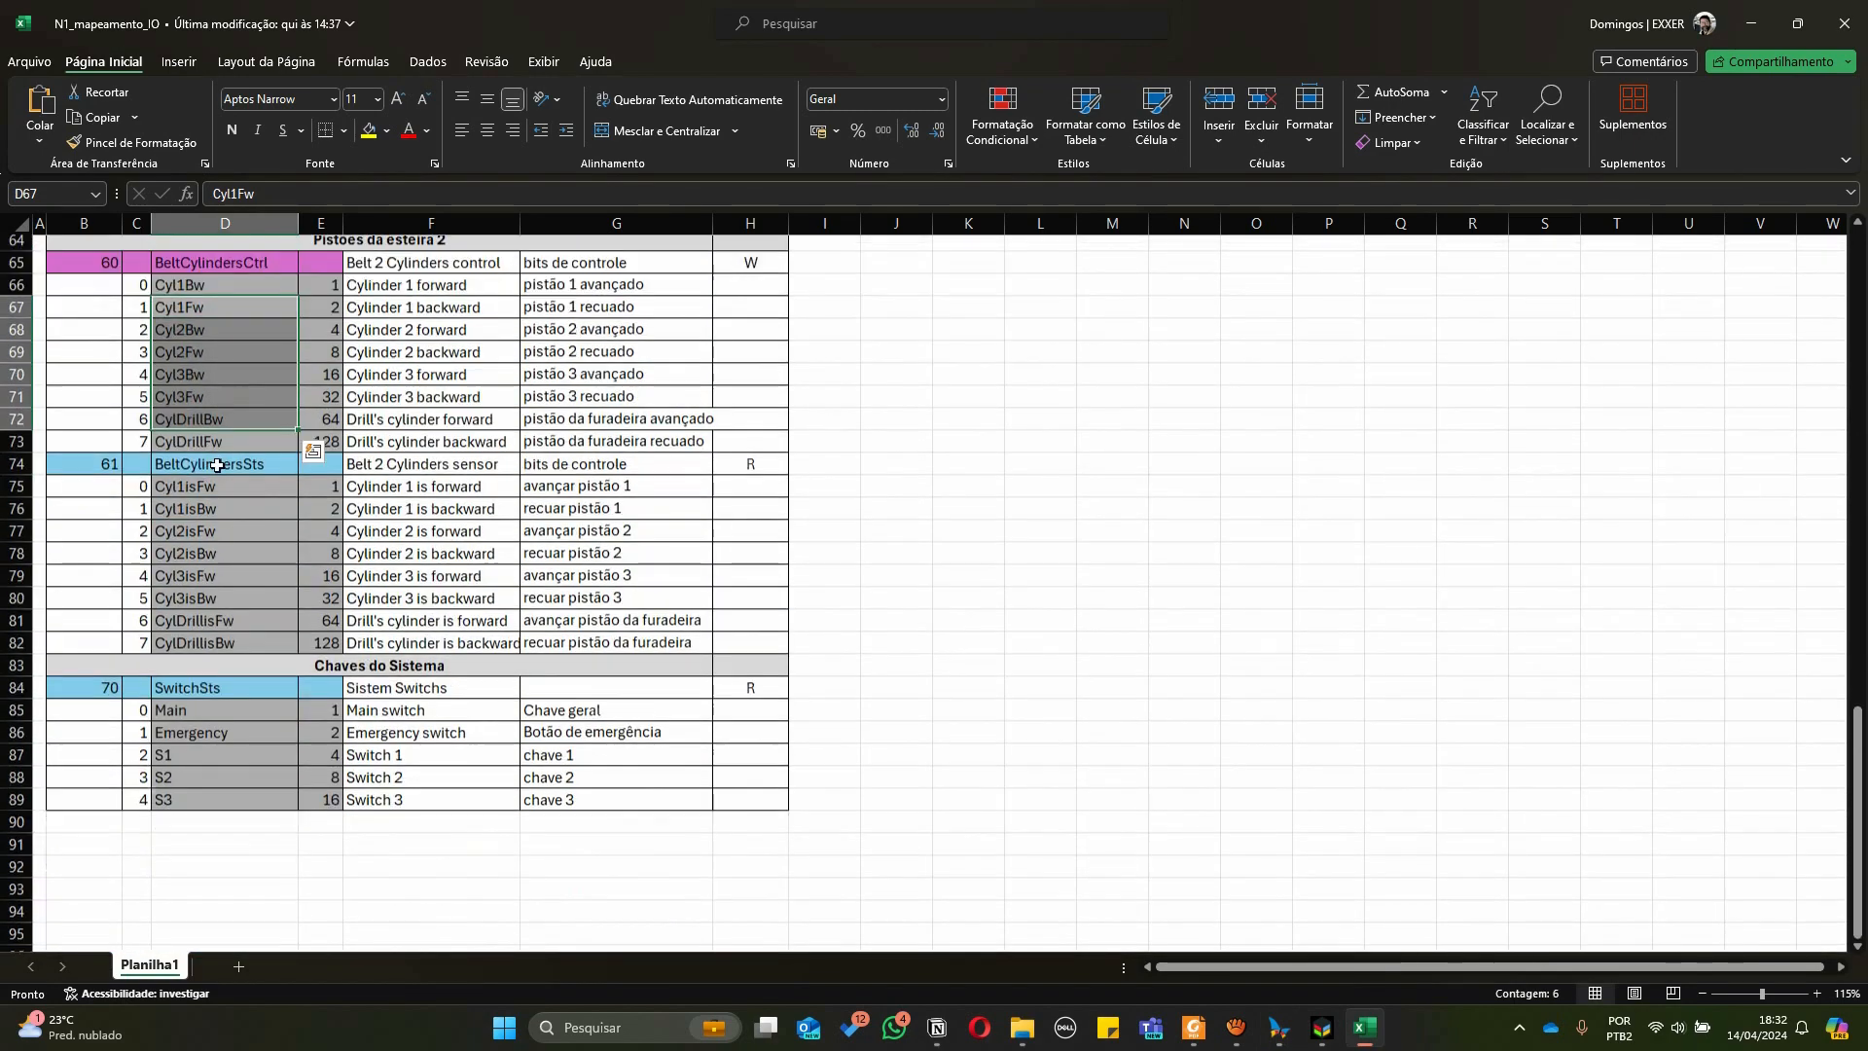
# Inspect the system switch bit entries in the spreadsheet, then return to MasterTool
pyautogui.moveTo(223, 721); pyautogui.dragTo(232, 792)
pyautogui.click(241, 806)
pyautogui.click(229, 716)
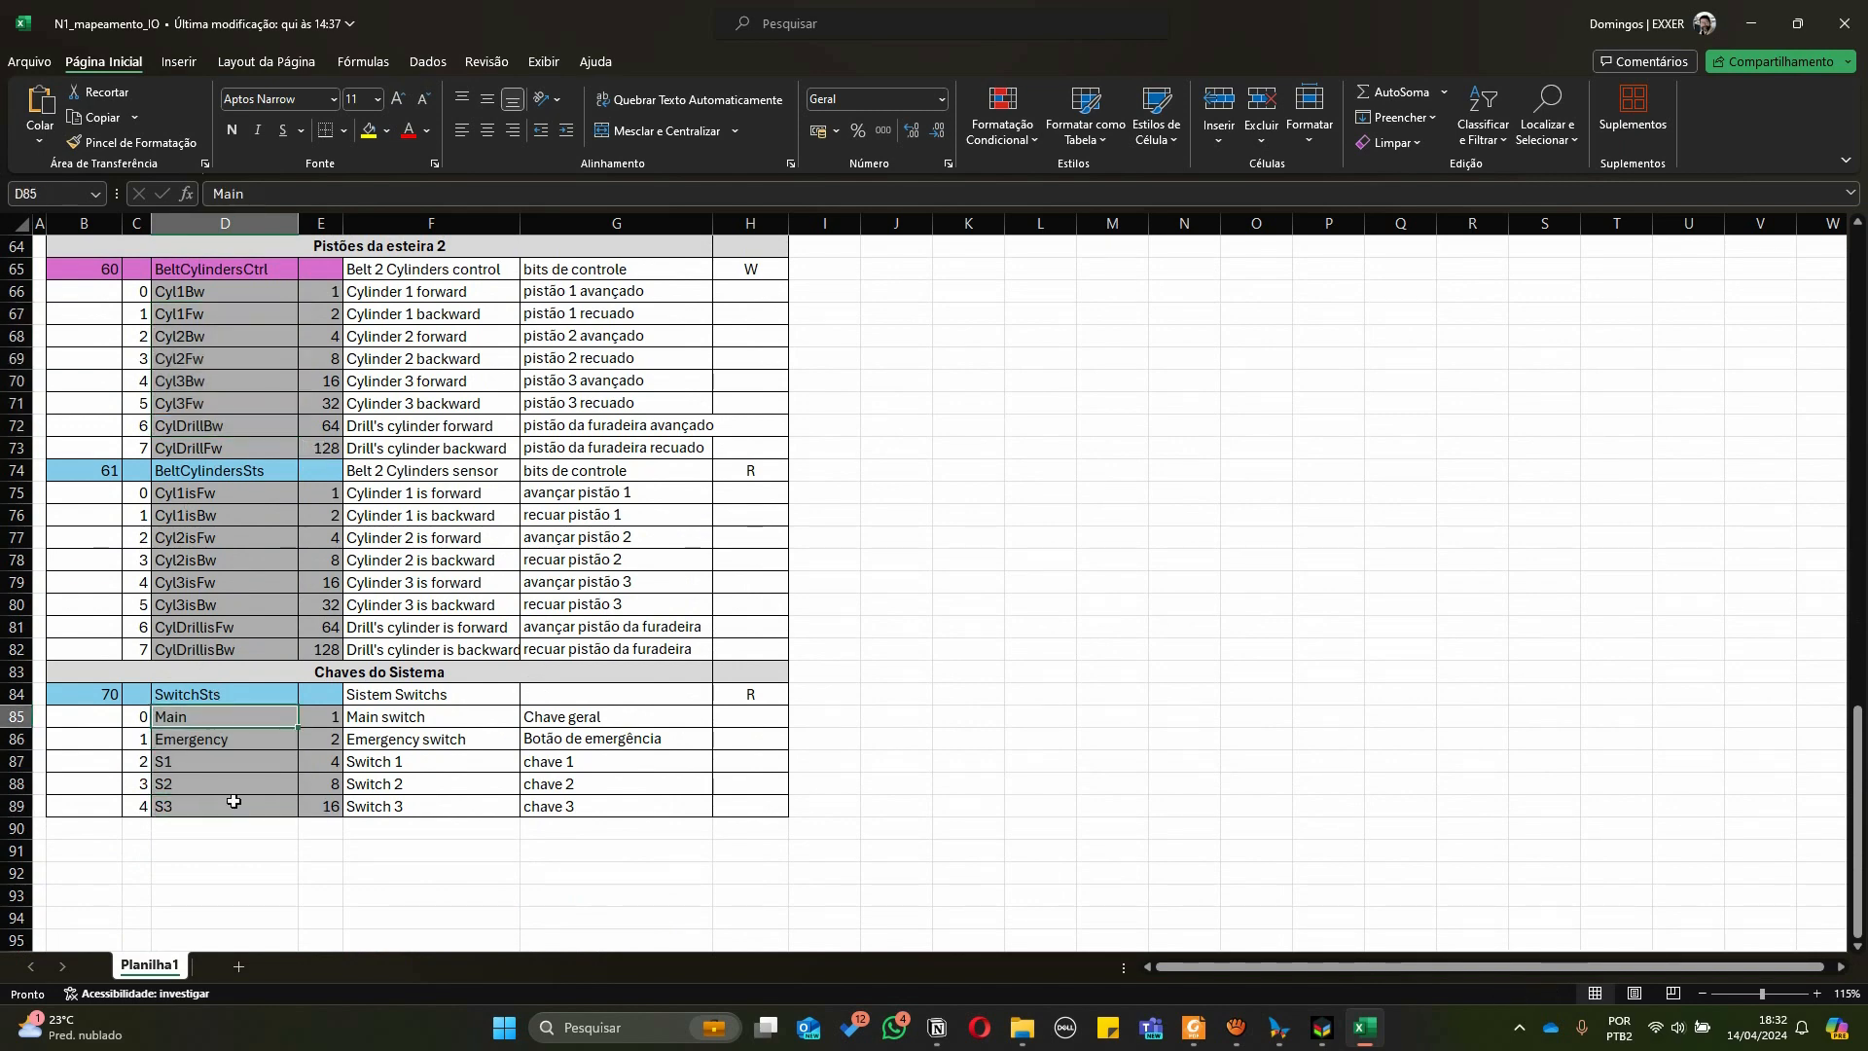
pyautogui.click(181, 763)
pyautogui.click(177, 785)
pyautogui.click(198, 803)
pyautogui.click(1279, 1027)
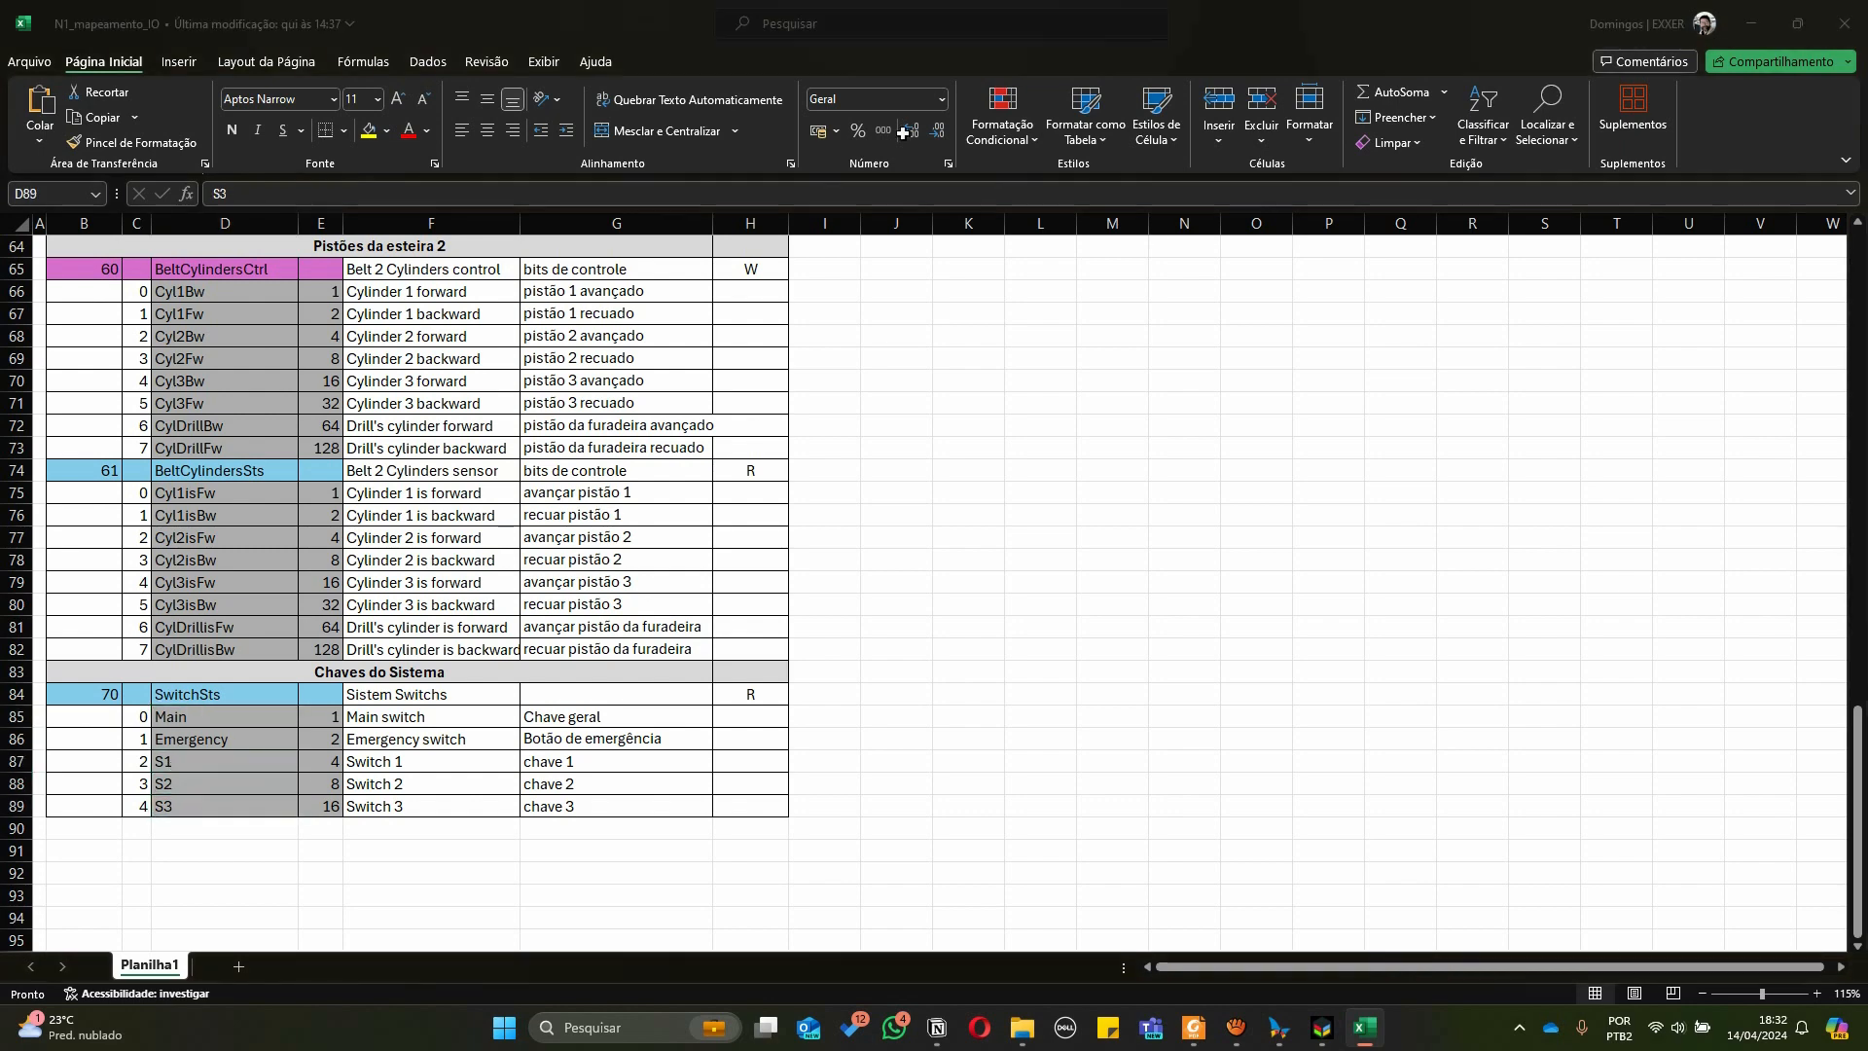
# Highlight the Switchs and Belt 2 Cylinders constant blocks in GVL_DigitalTwinSmart
pyautogui.scroll(-10, 743, 402)
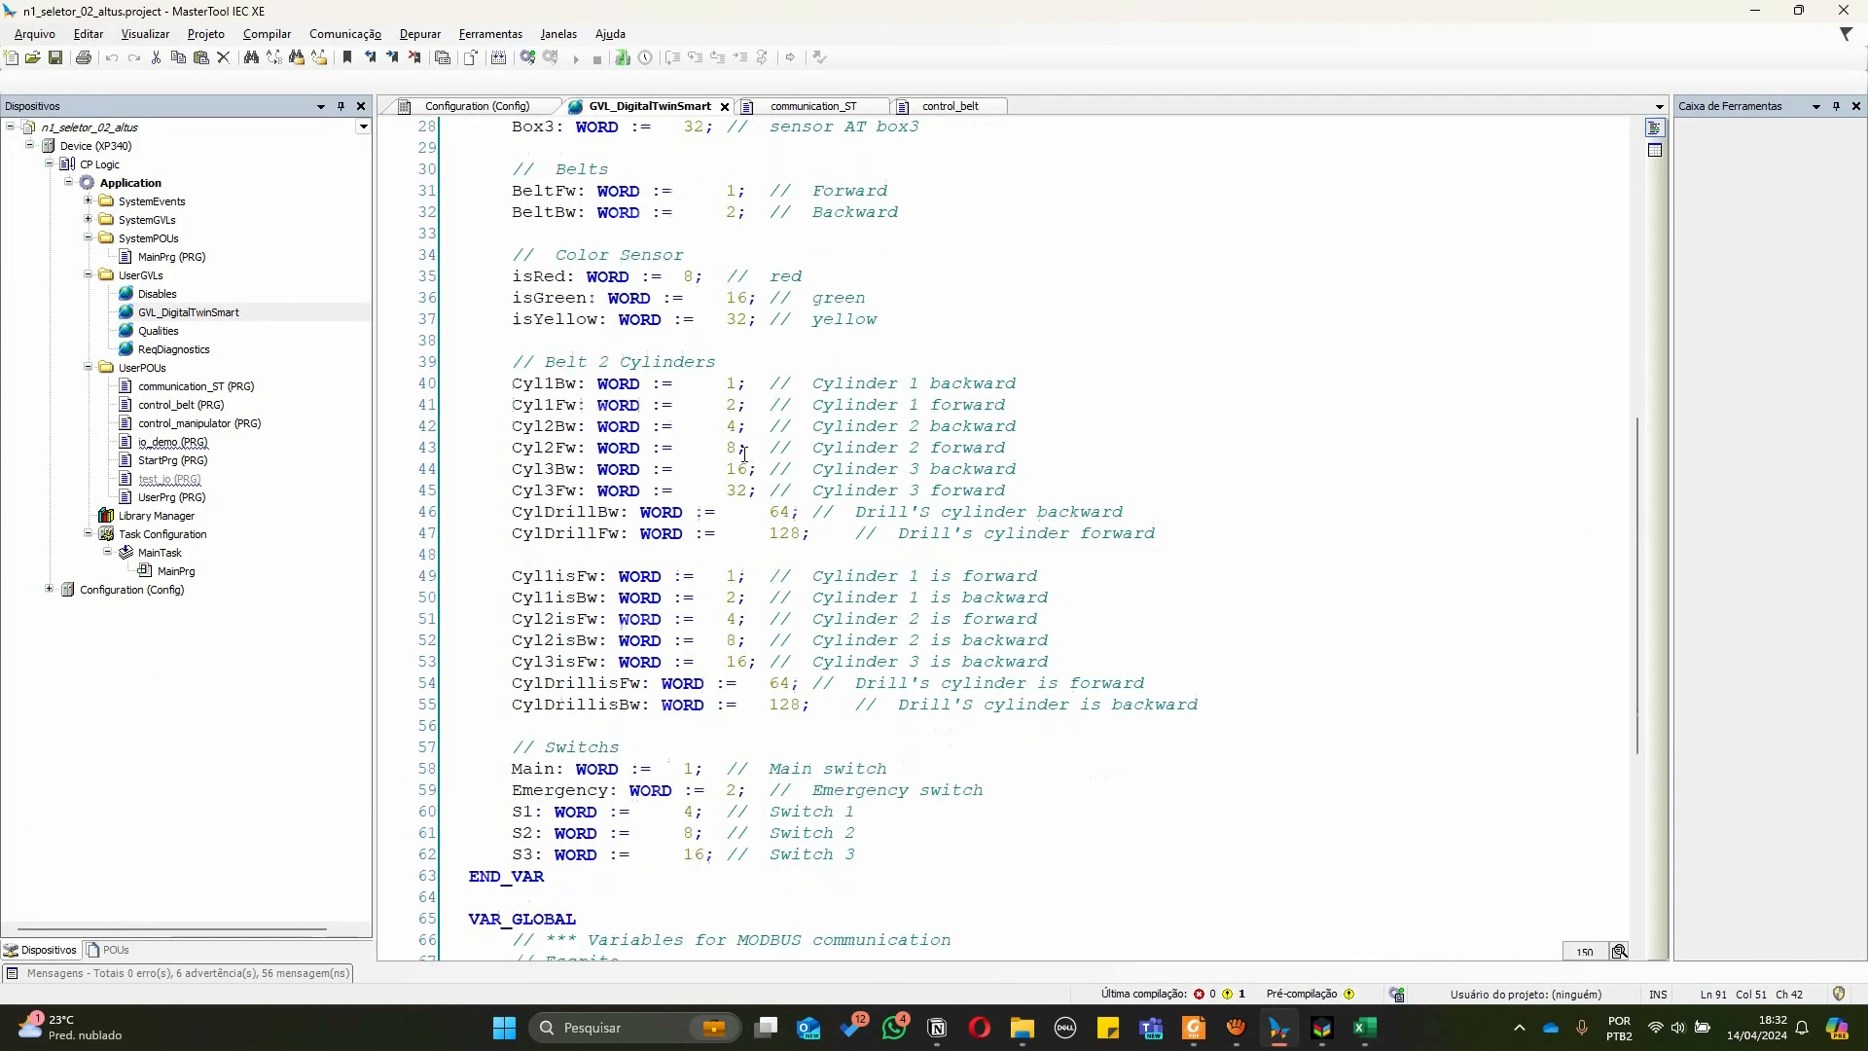
pyautogui.moveTo(503, 628); pyautogui.dragTo(995, 733)
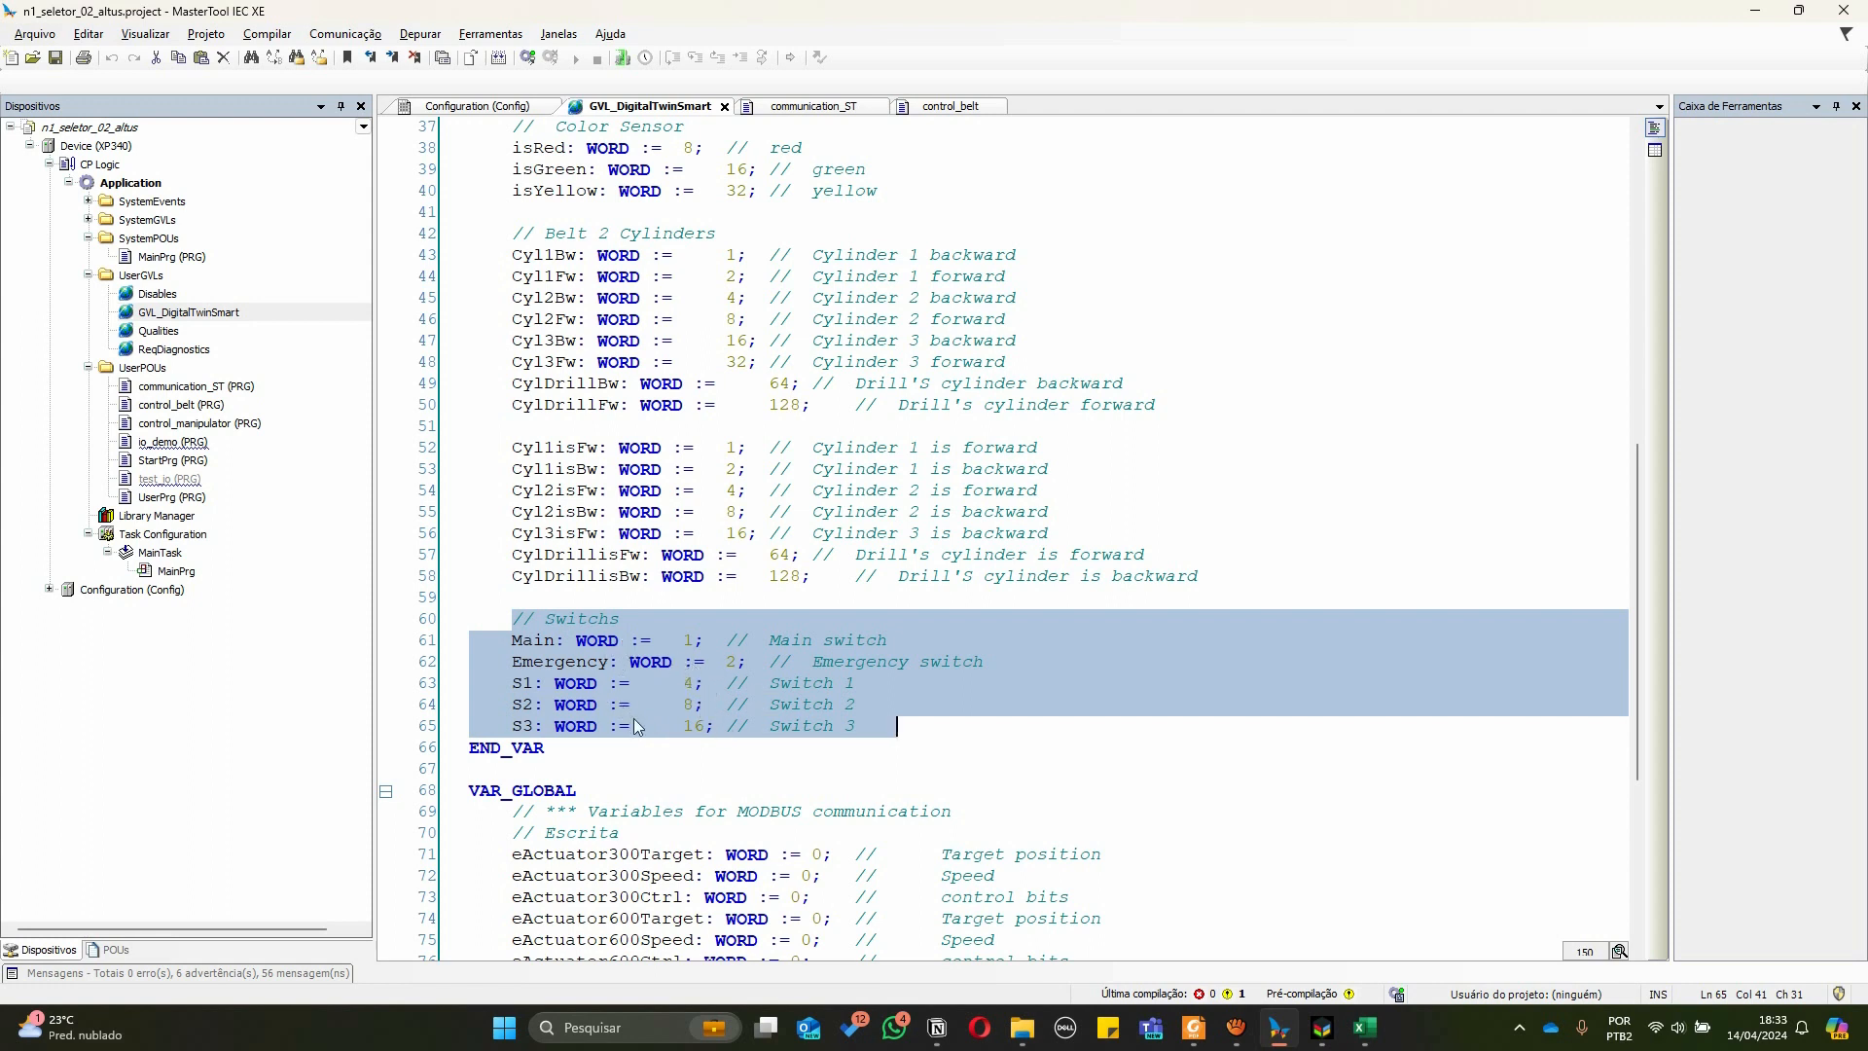
pyautogui.click(901, 725)
pyautogui.scroll(1, 761, 685)
pyautogui.scroll(3, 762, 685)
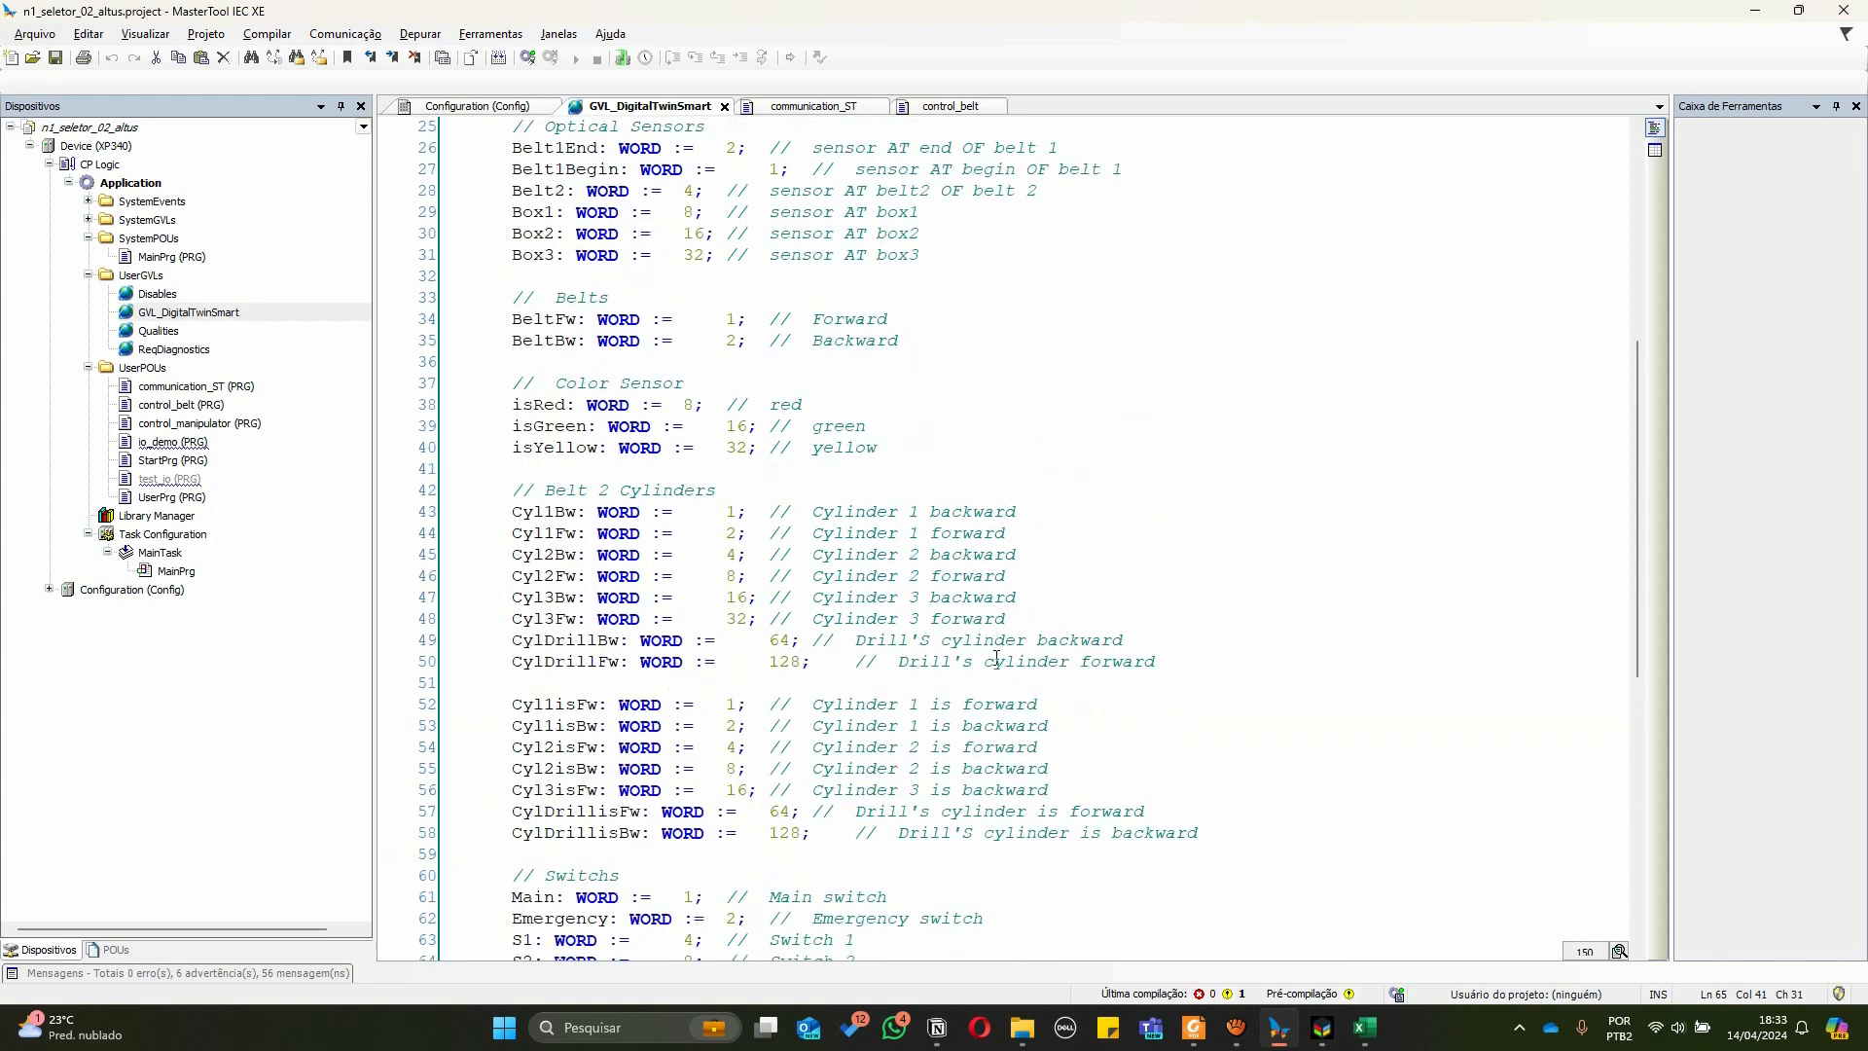
pyautogui.moveTo(1152, 661); pyautogui.dragTo(448, 492)
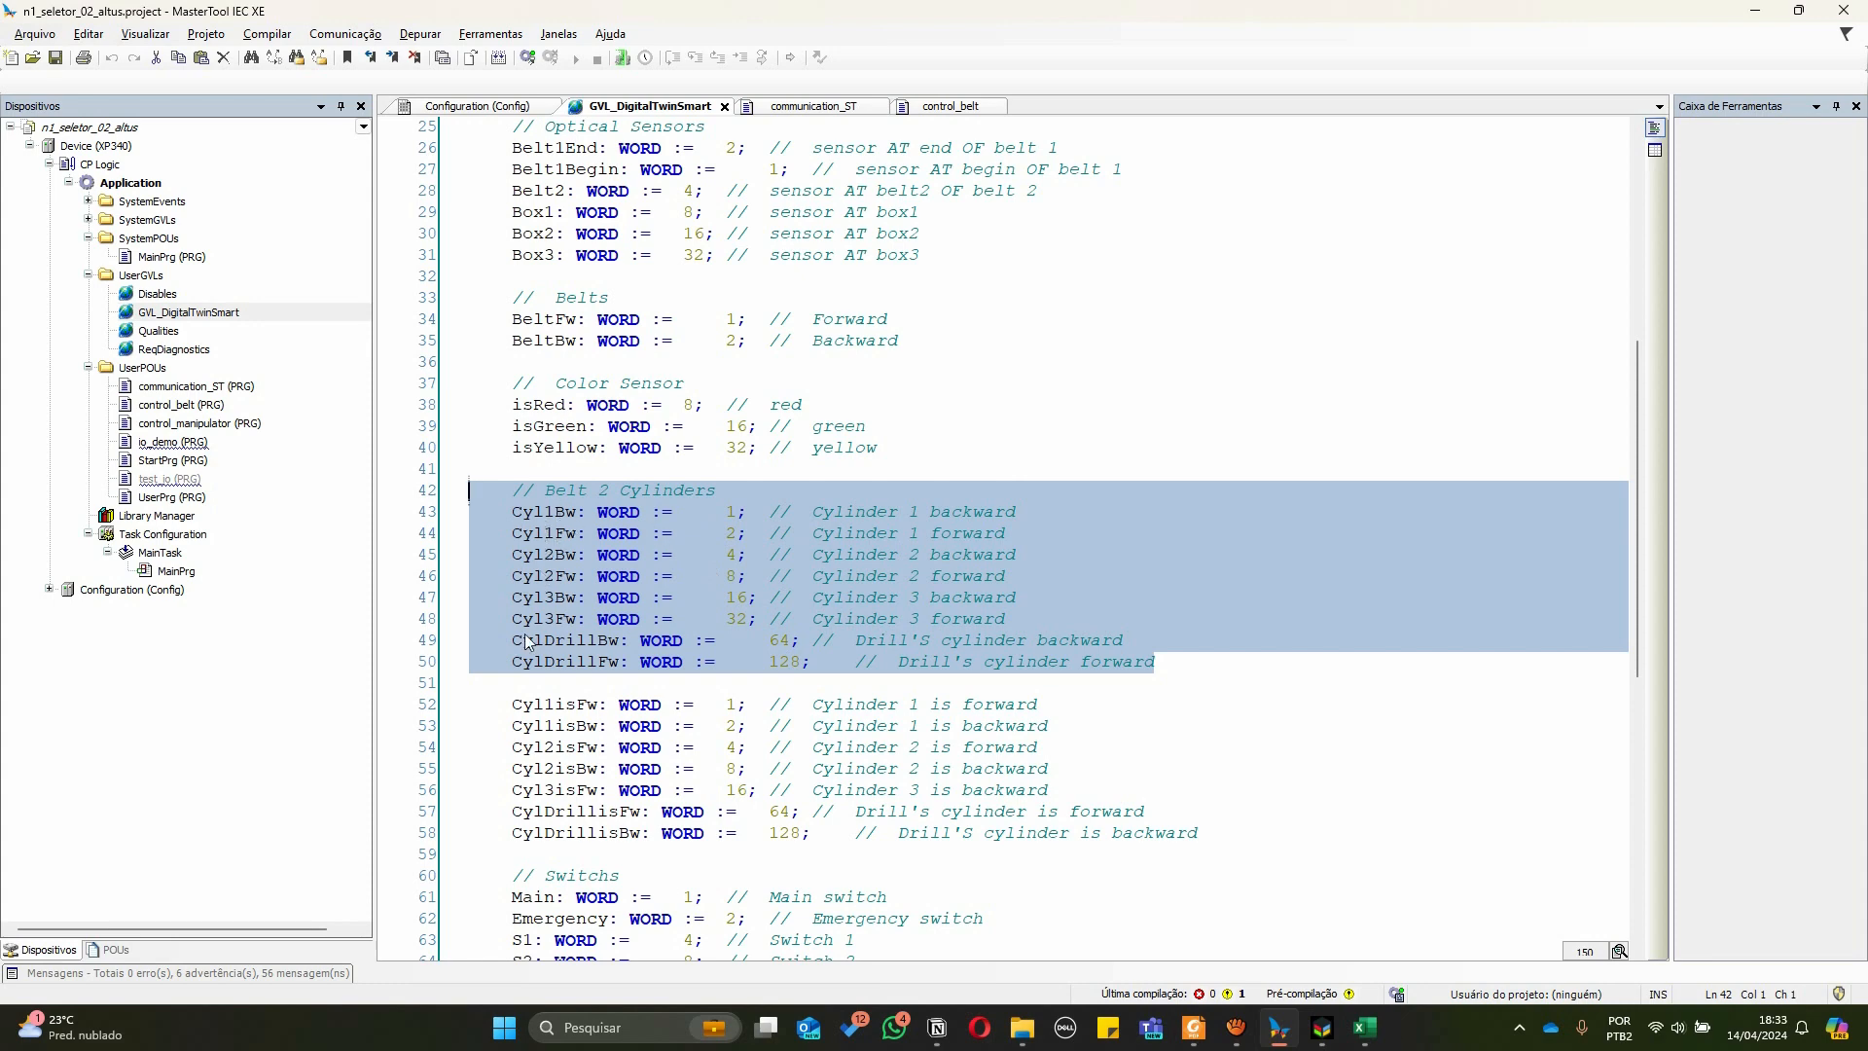
# Open the control_belt program and examine the Belt2 optical sensor condition on line 8
pyautogui.scroll(8, 569, 569)
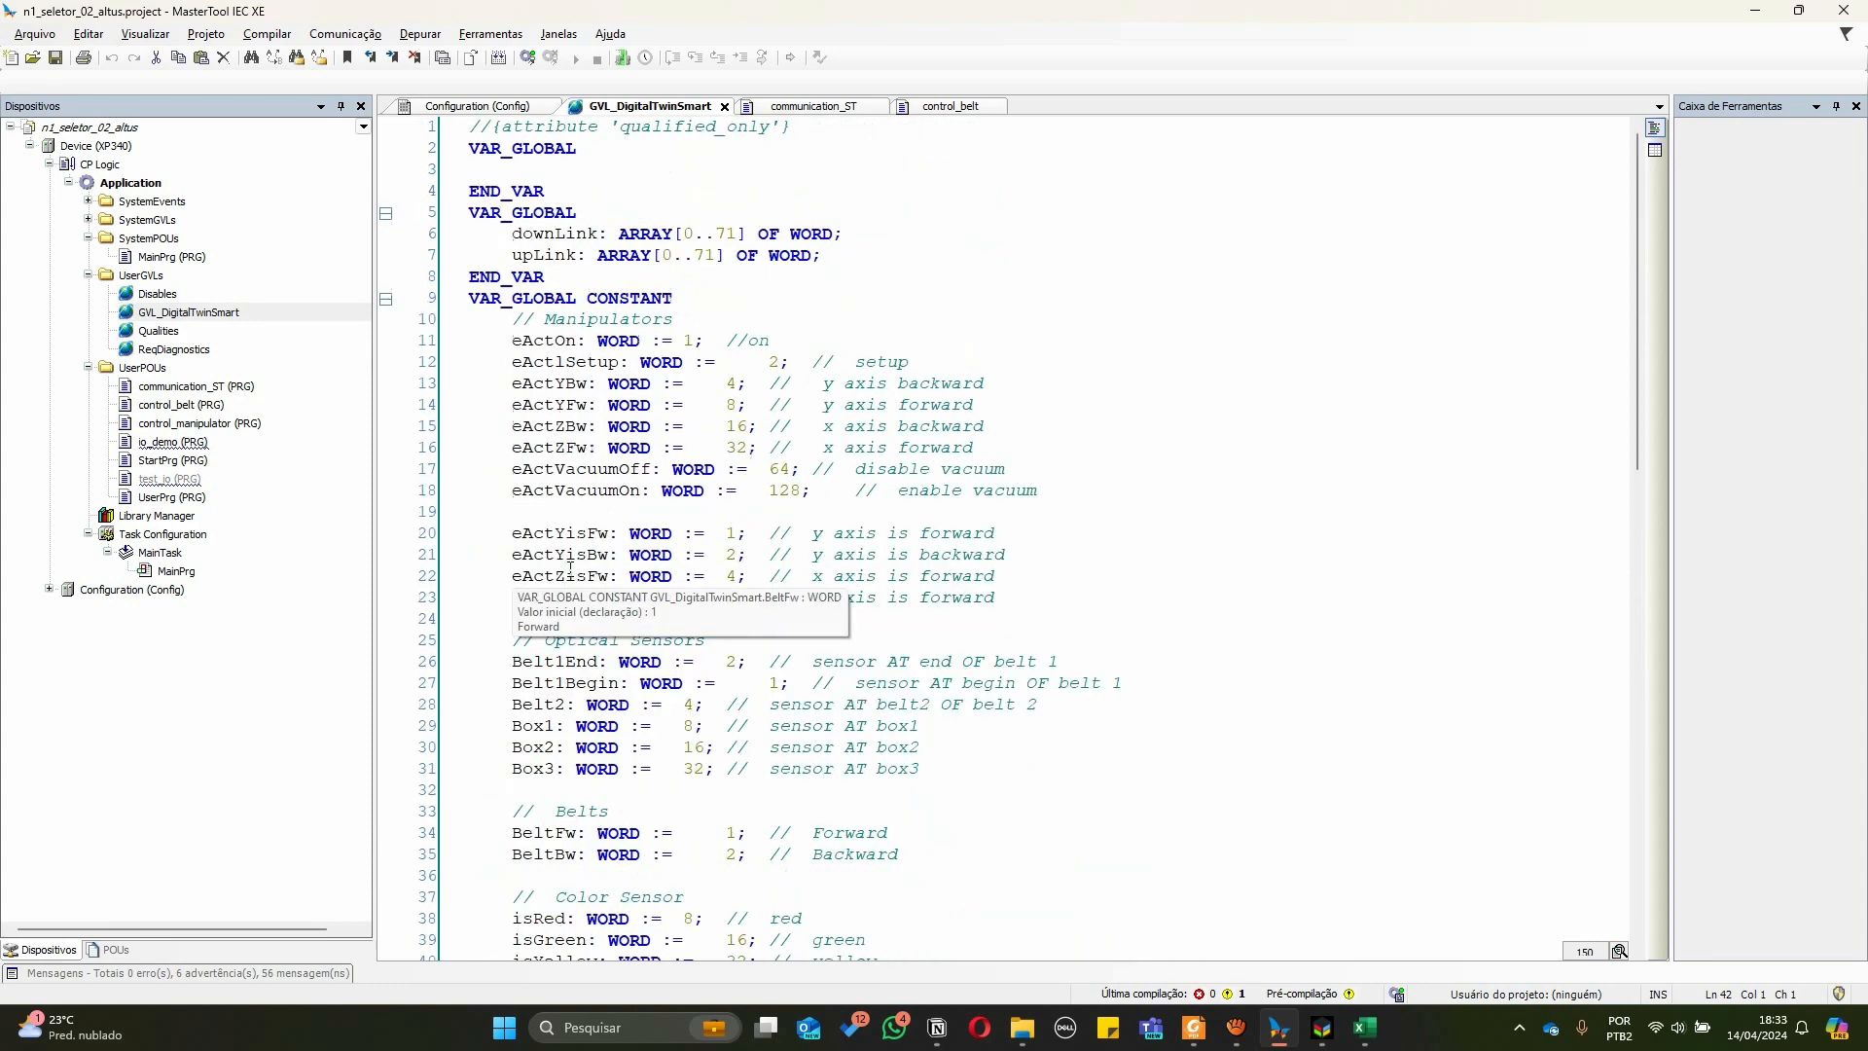
pyautogui.click(948, 106)
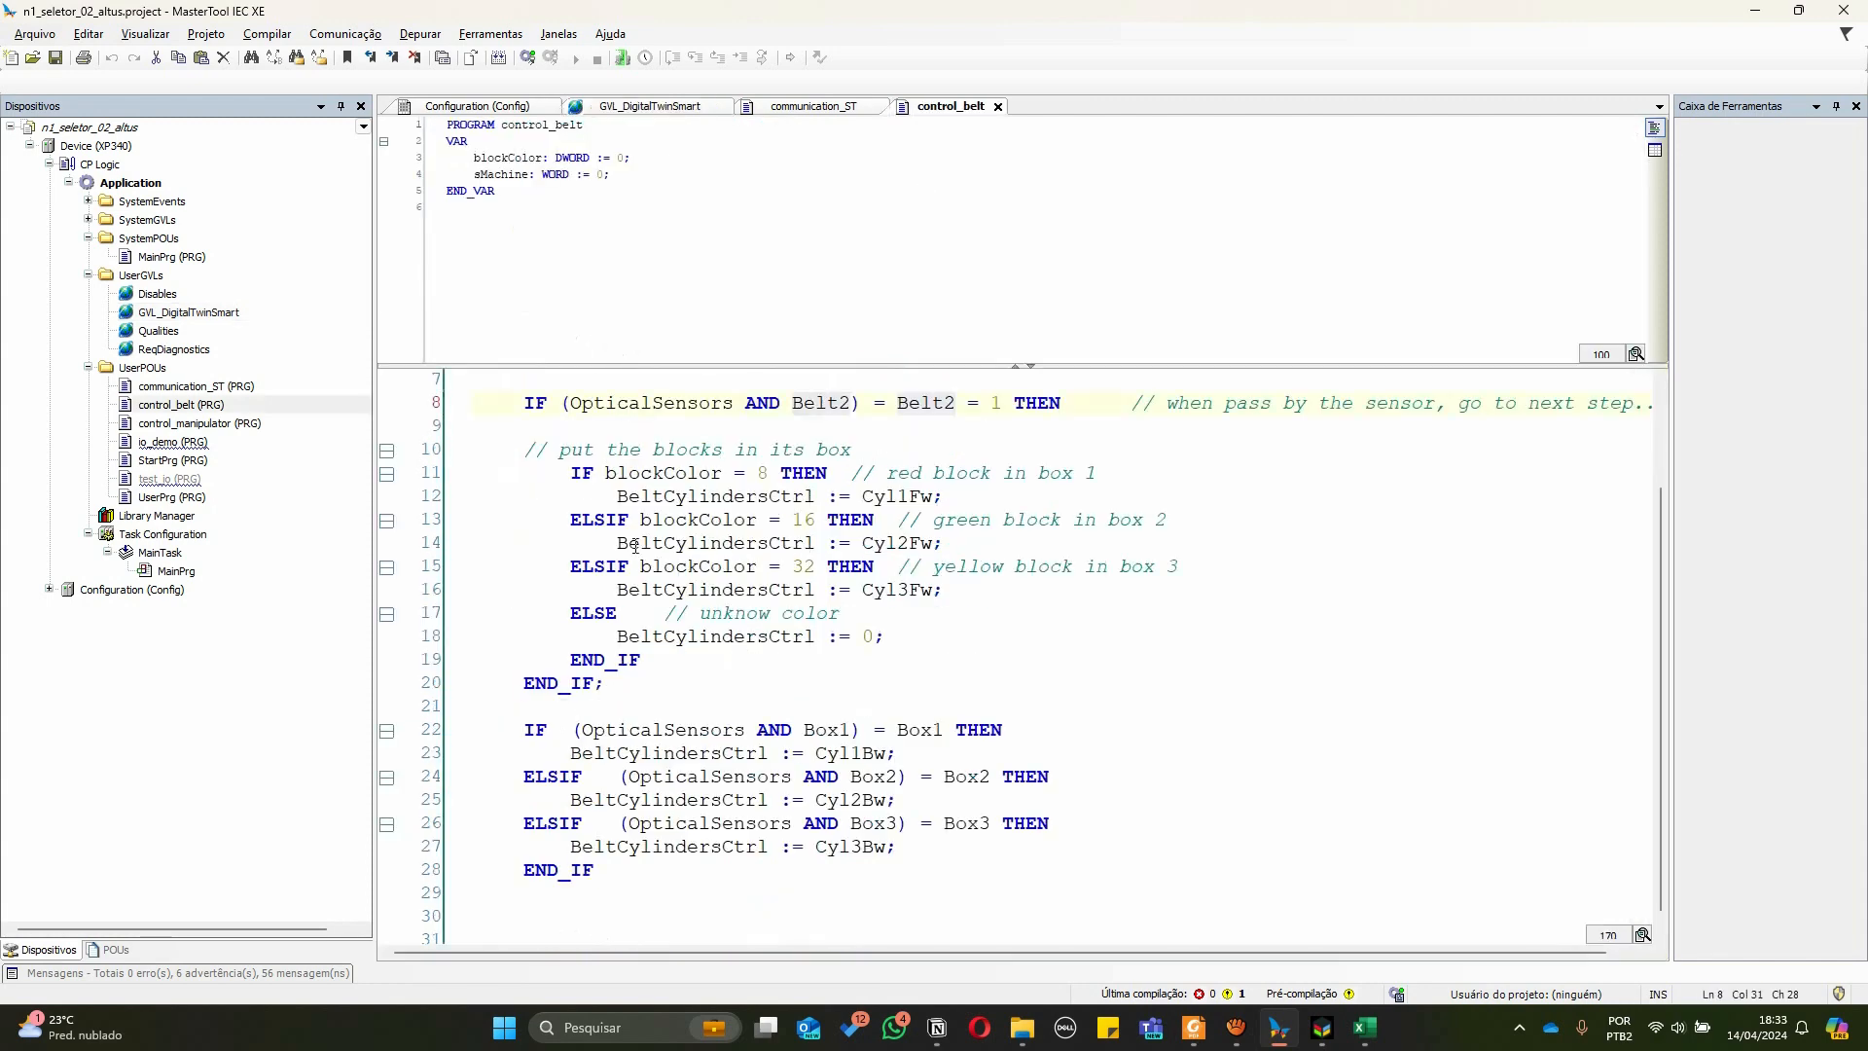
pyautogui.scroll(2, 634, 545)
pyautogui.scroll(-2, 634, 545)
pyautogui.scroll(2, 635, 545)
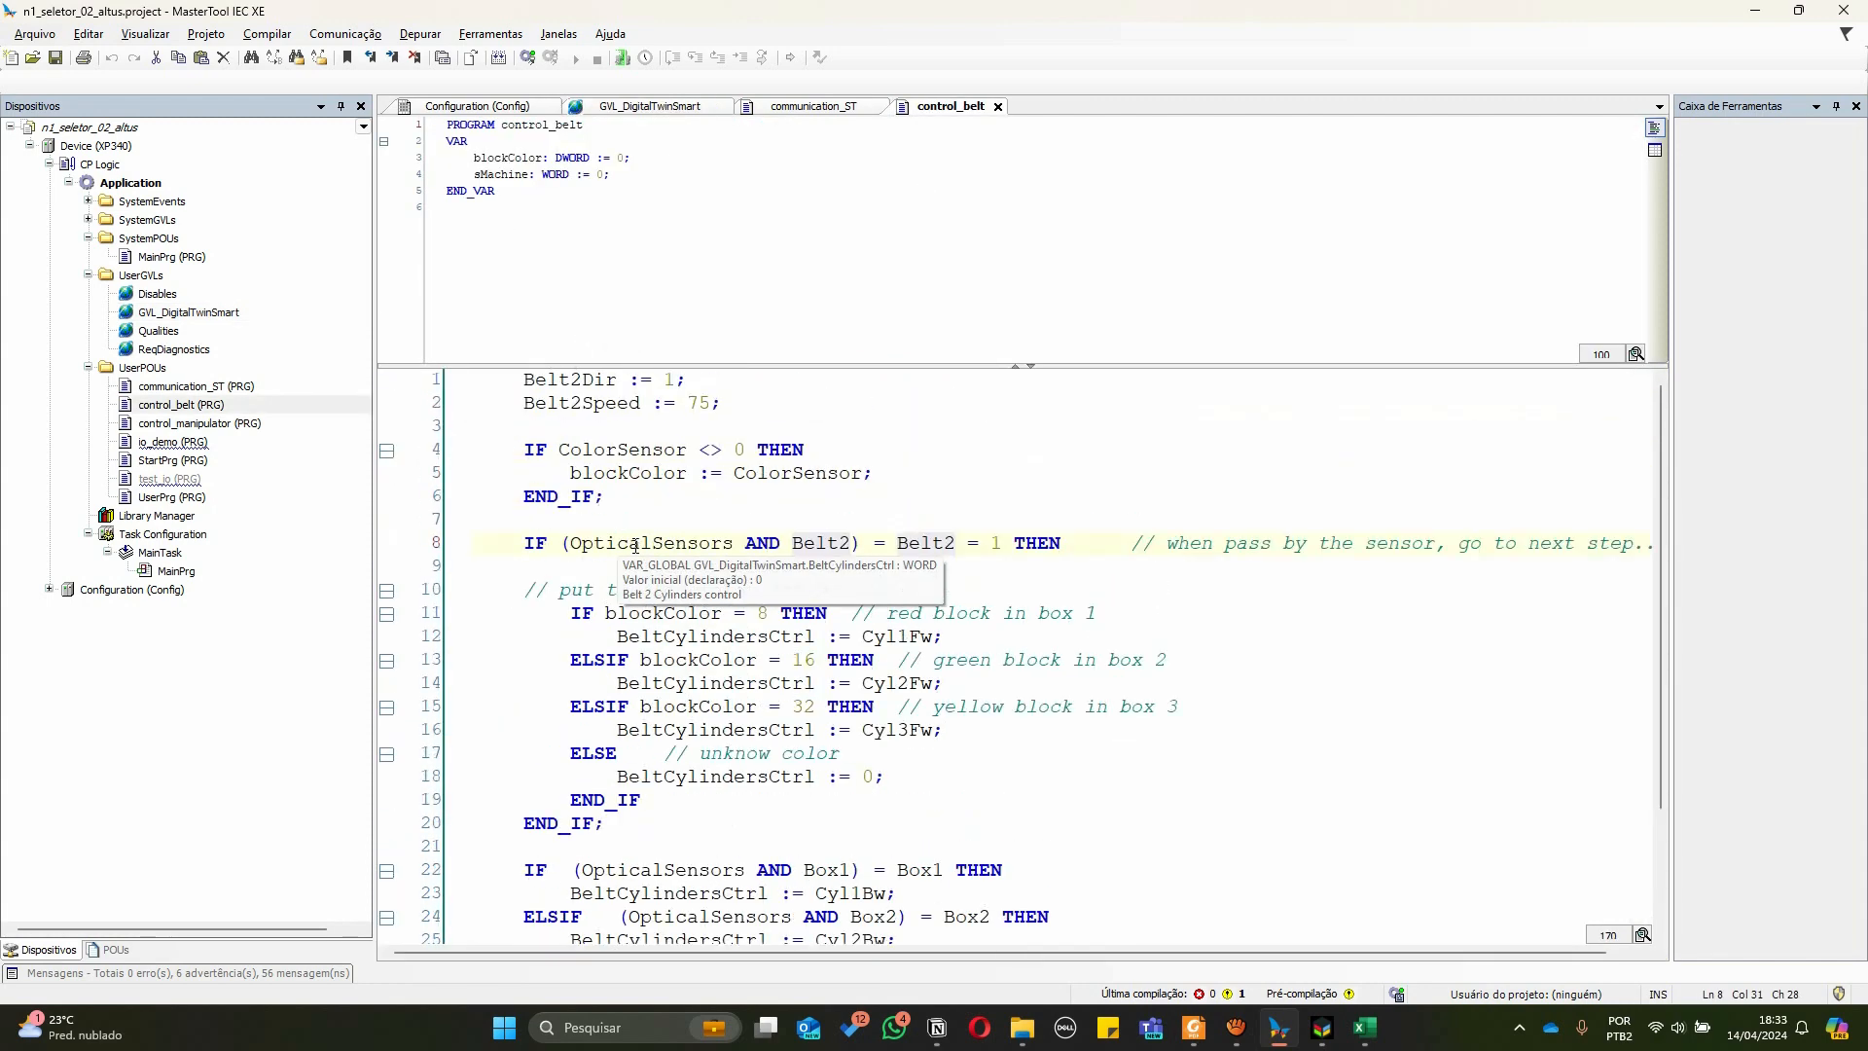
pyautogui.scroll(-2, 635, 546)
pyautogui.click(582, 473)
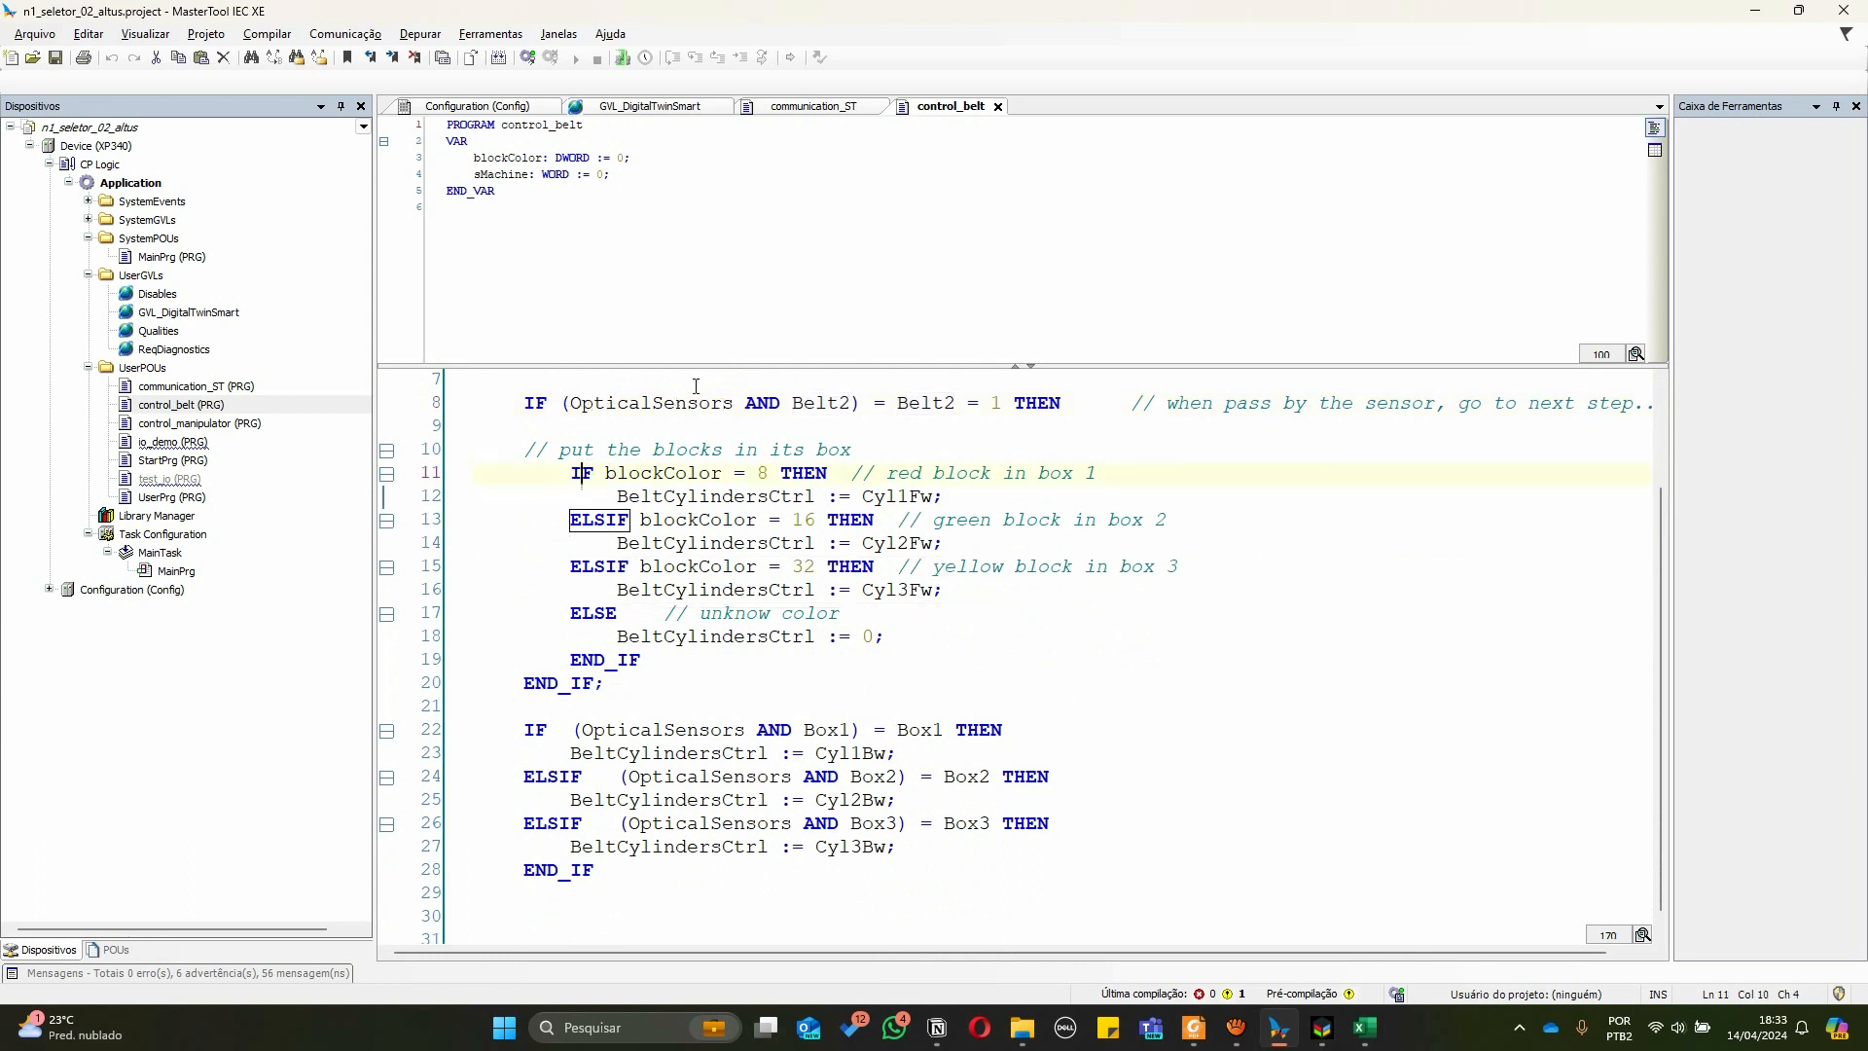
pyautogui.moveTo(576, 403); pyautogui.dragTo(735, 403)
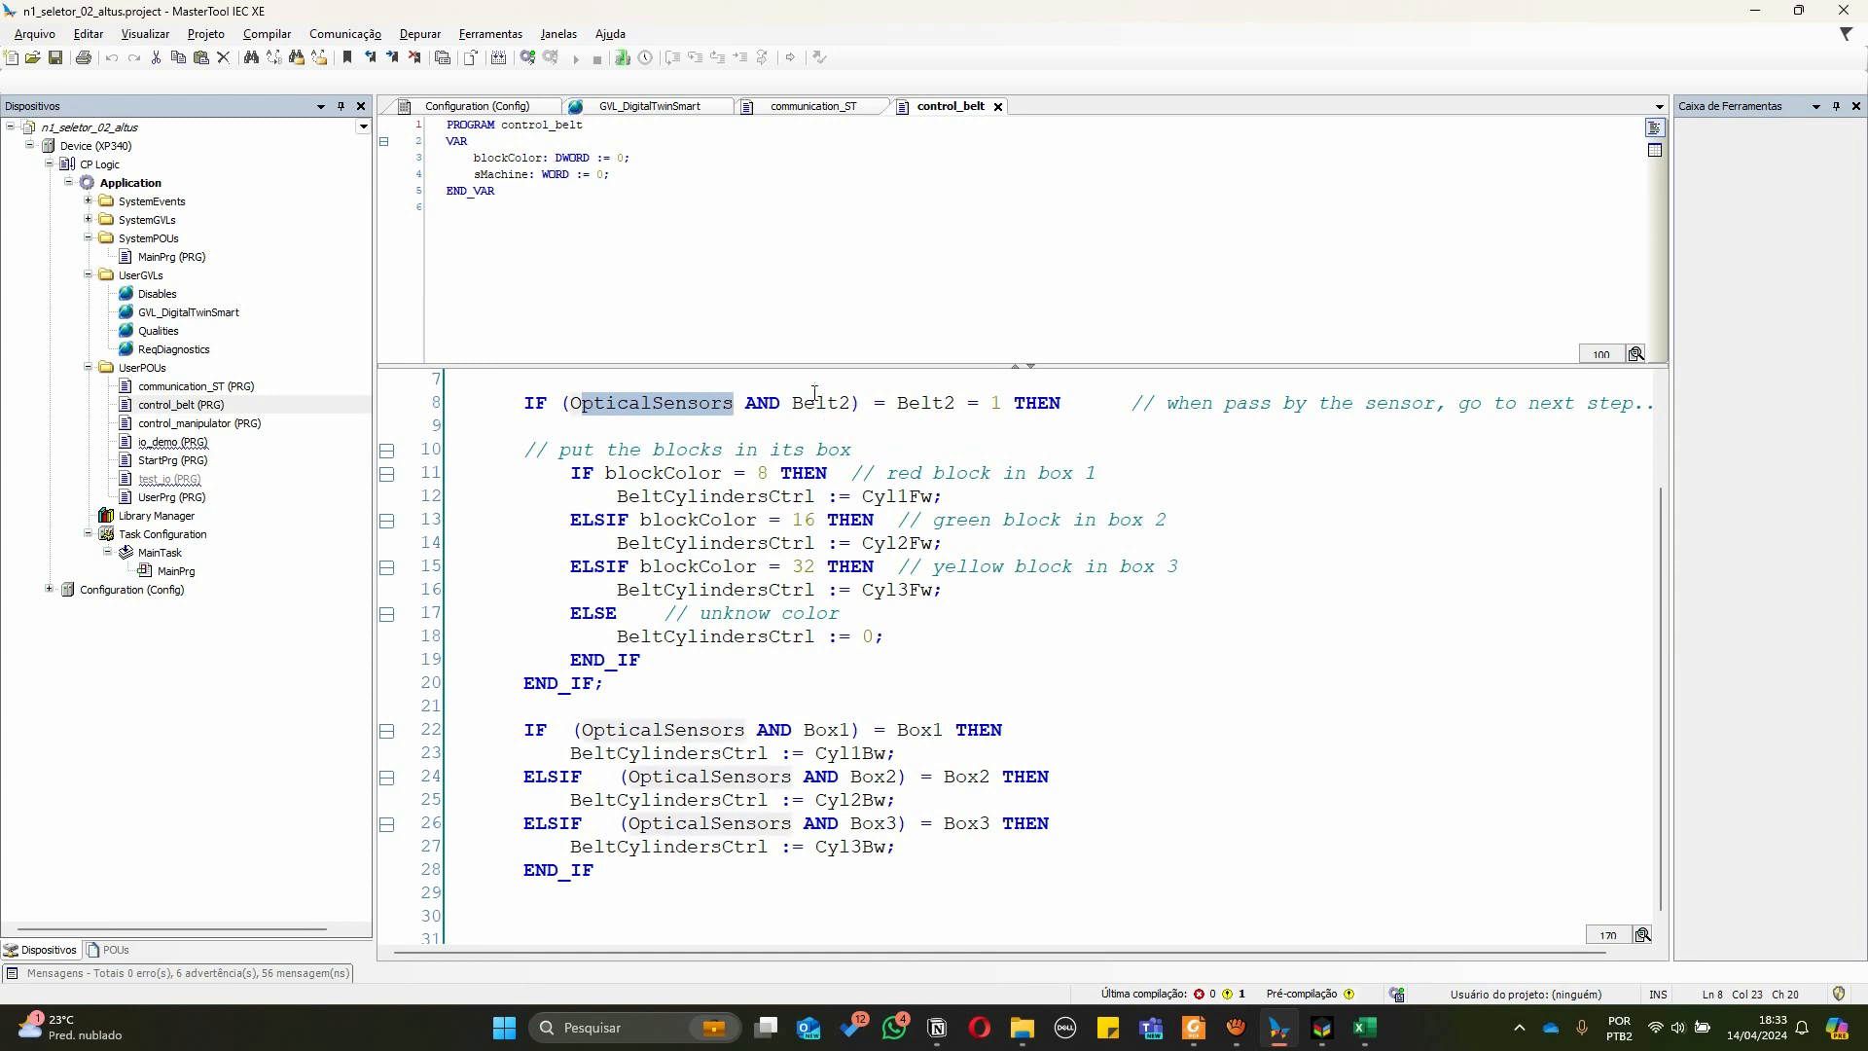
# Examine the Sensores Óticos entries for OpticalSensors and Belt2 in the mapping spreadsheet
pyautogui.hotkey('alt', 'Tab')
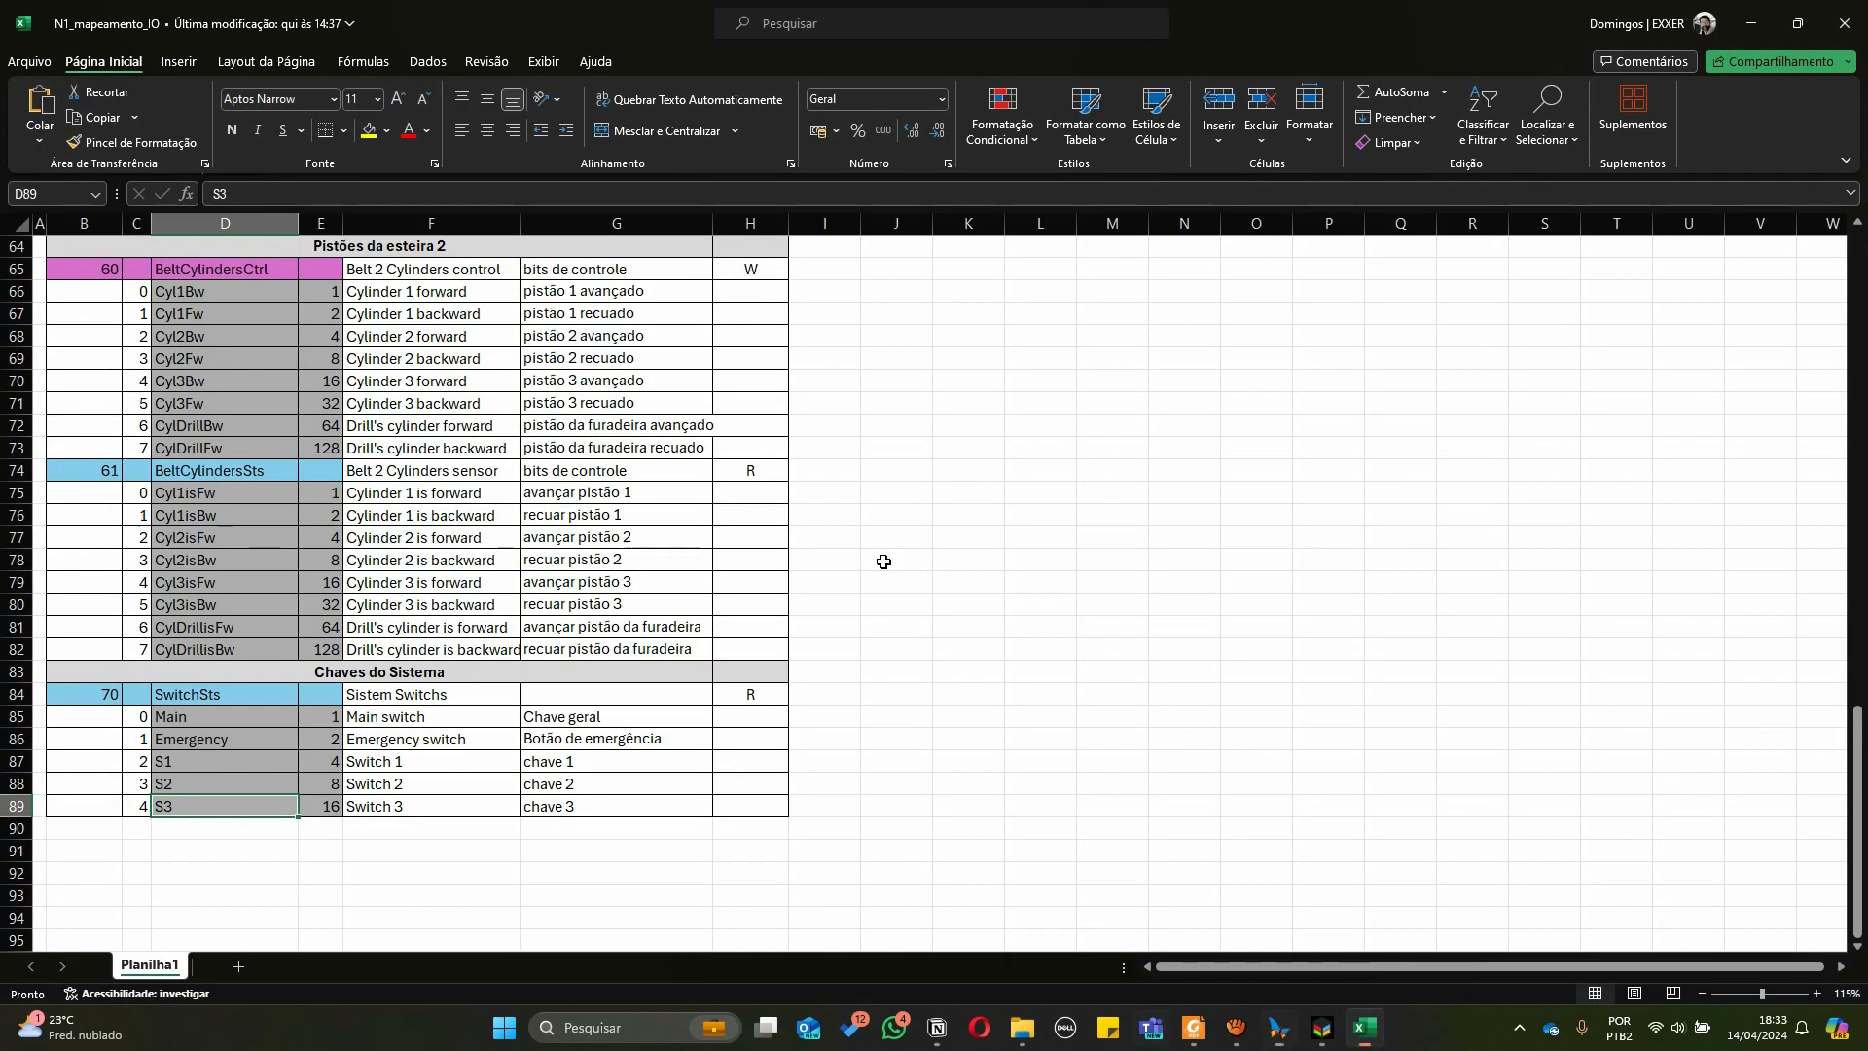
pyautogui.scroll(5, 430, 534)
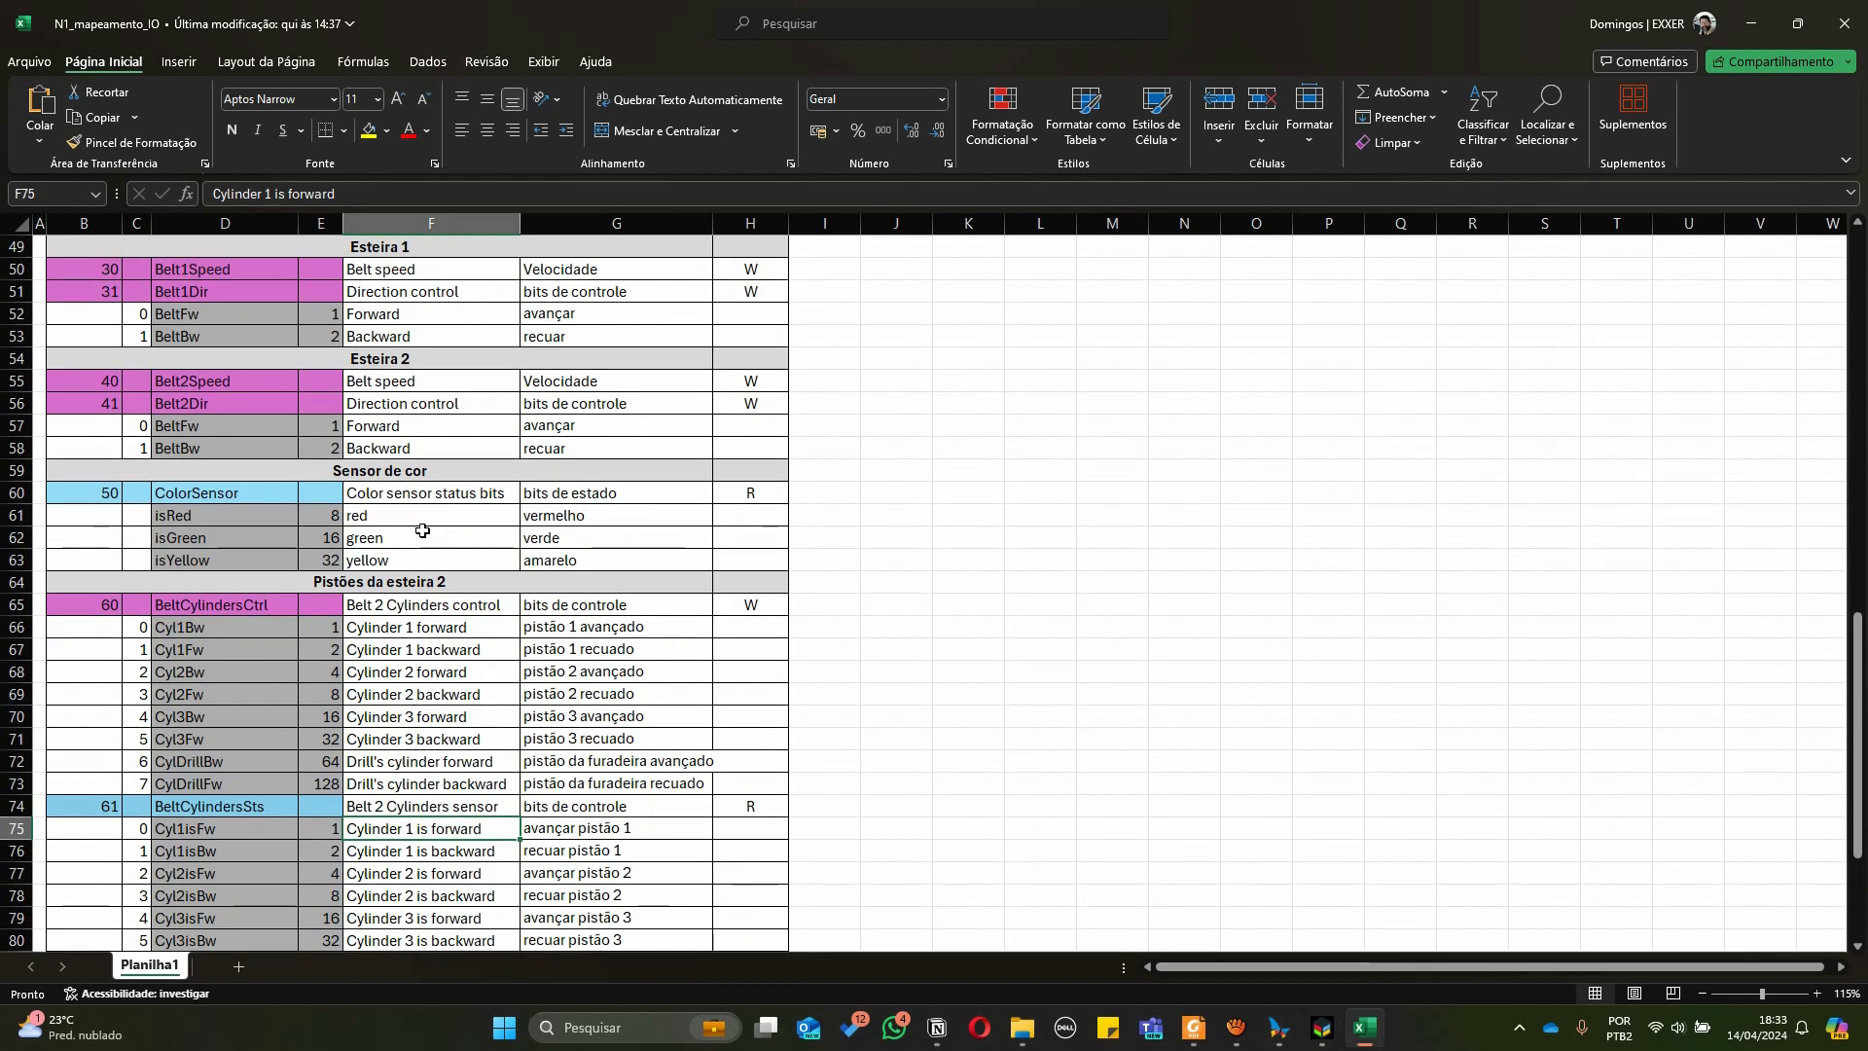
pyautogui.scroll(-1, 218, 567)
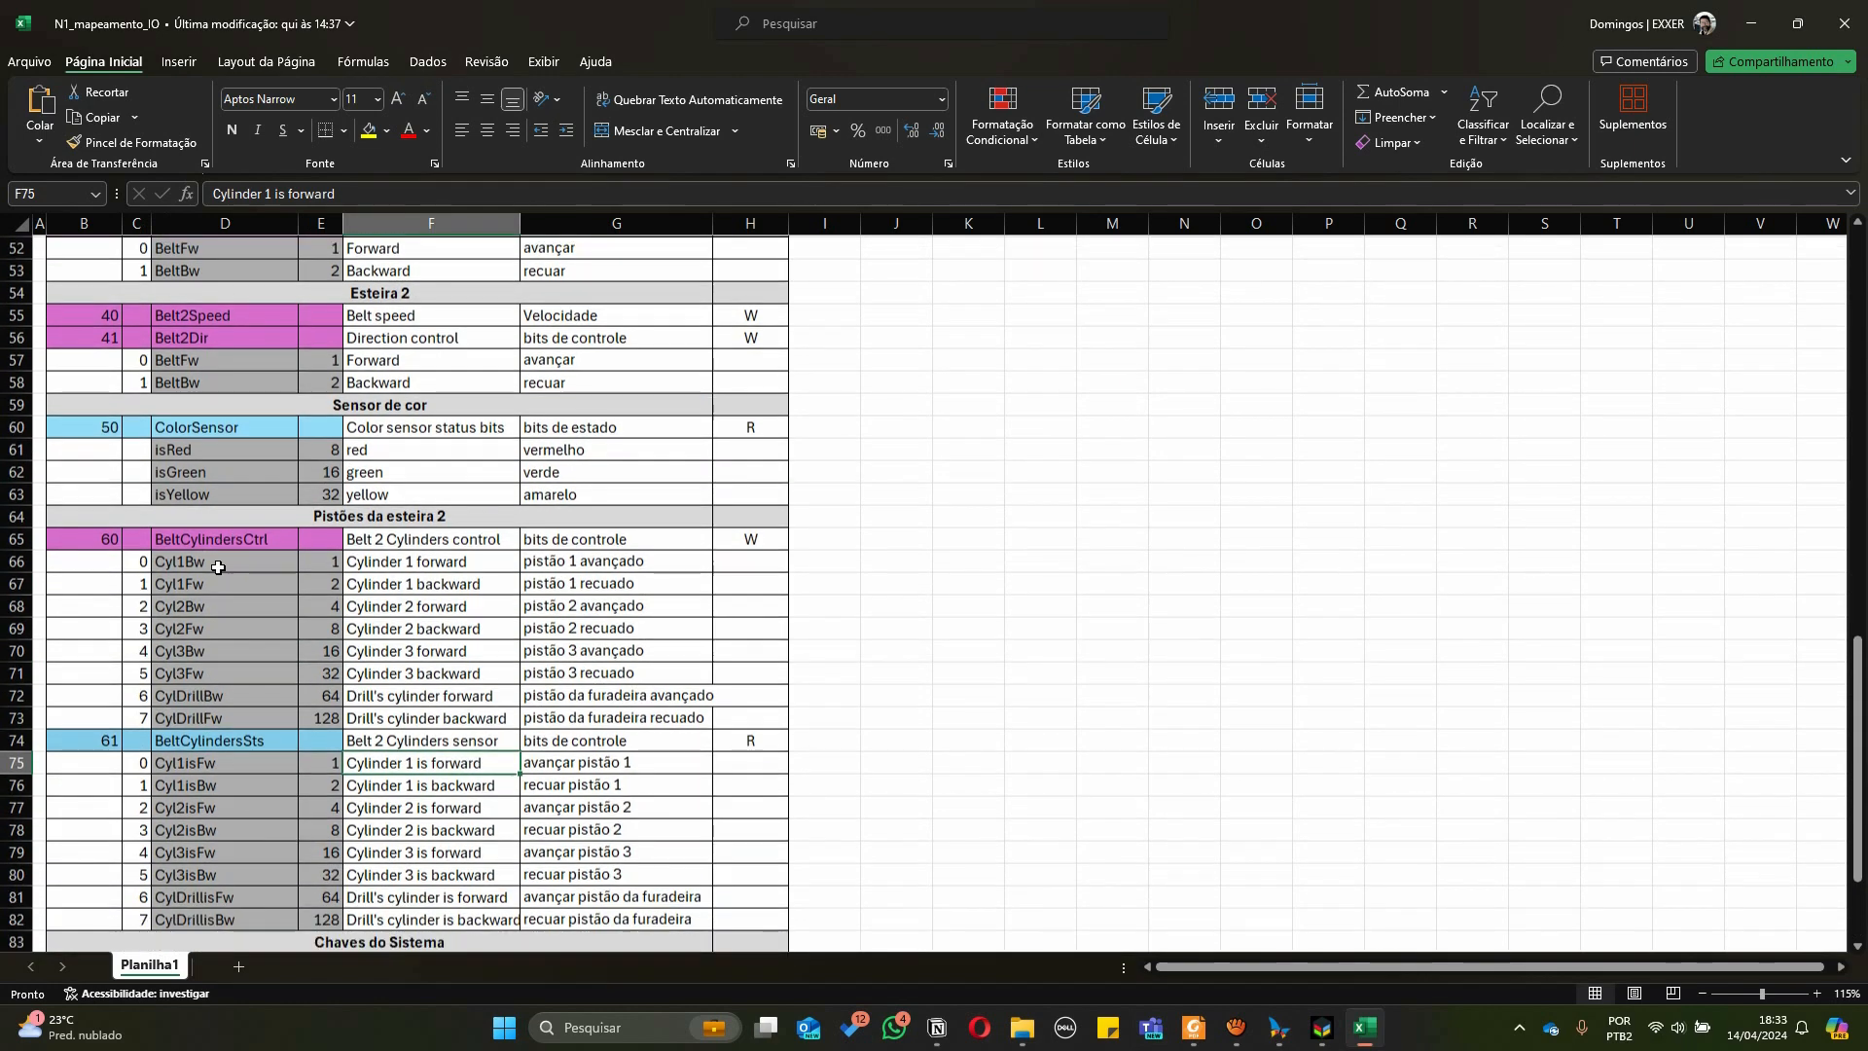
pyautogui.scroll(3, 218, 568)
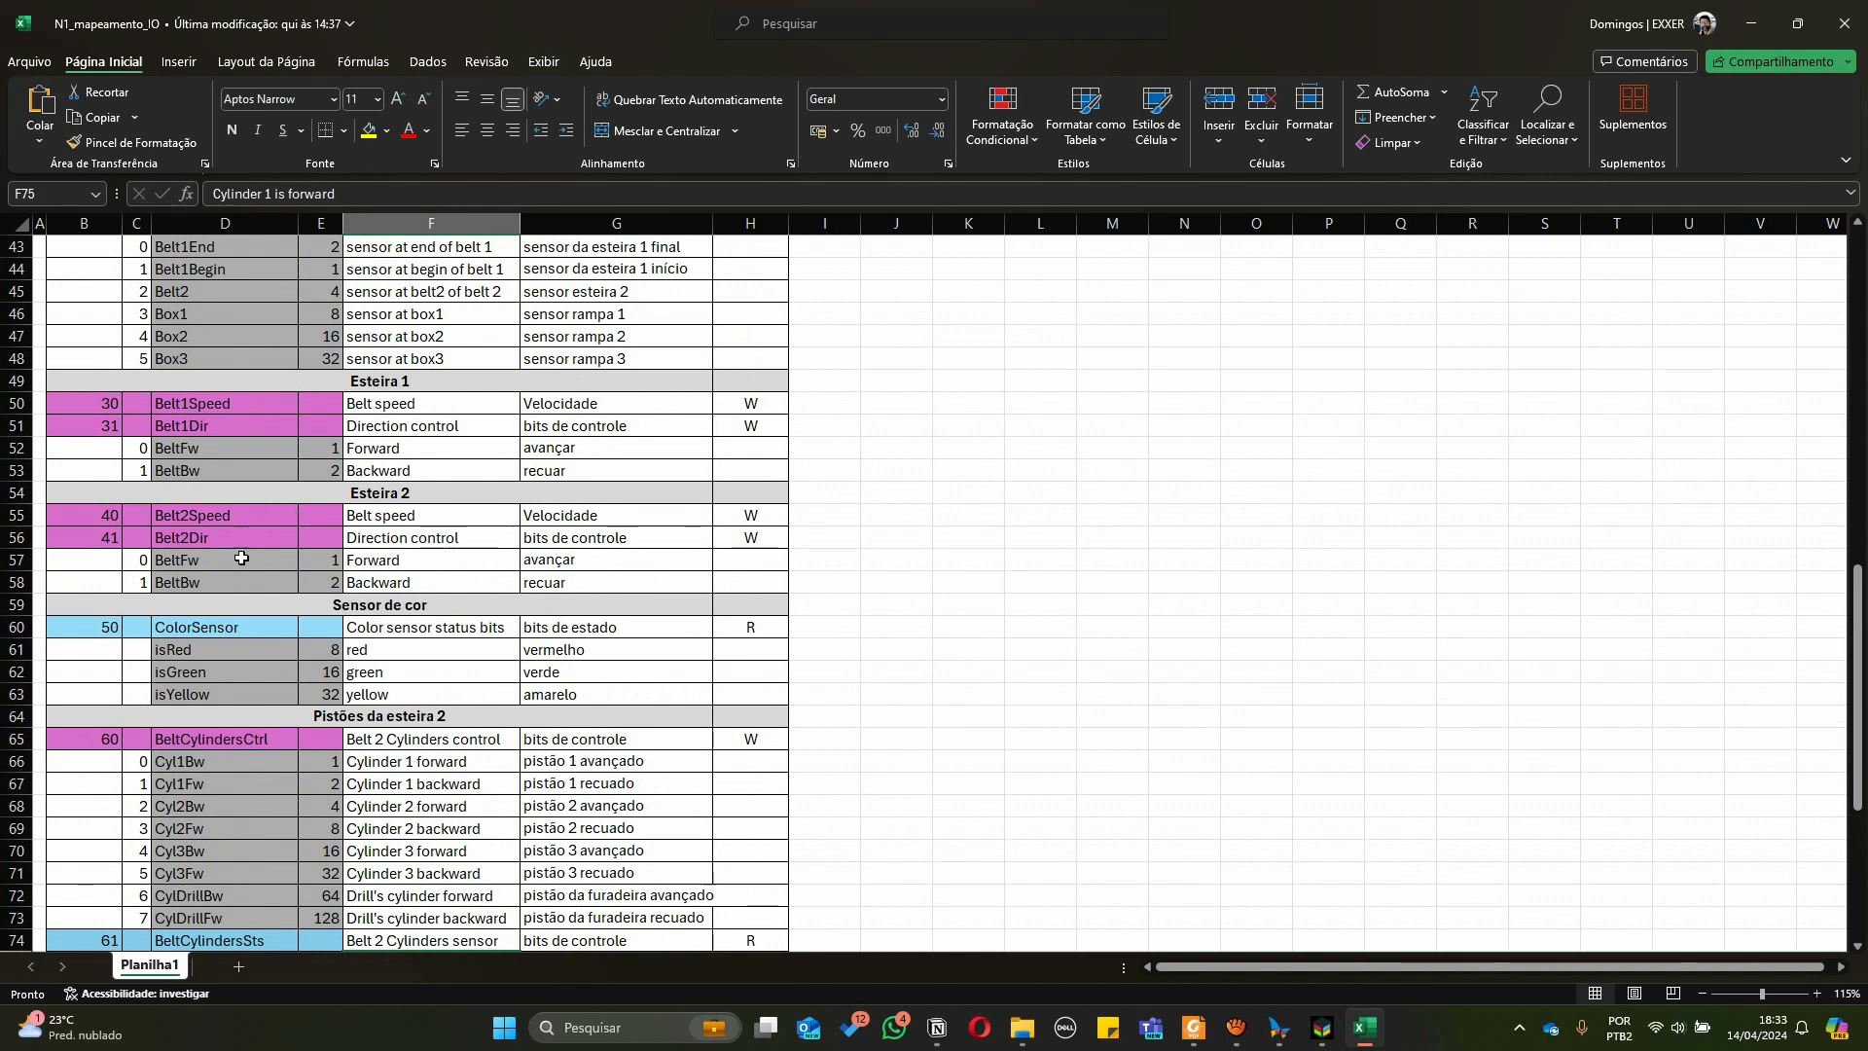
pyautogui.scroll(3, 241, 557)
pyautogui.click(208, 429)
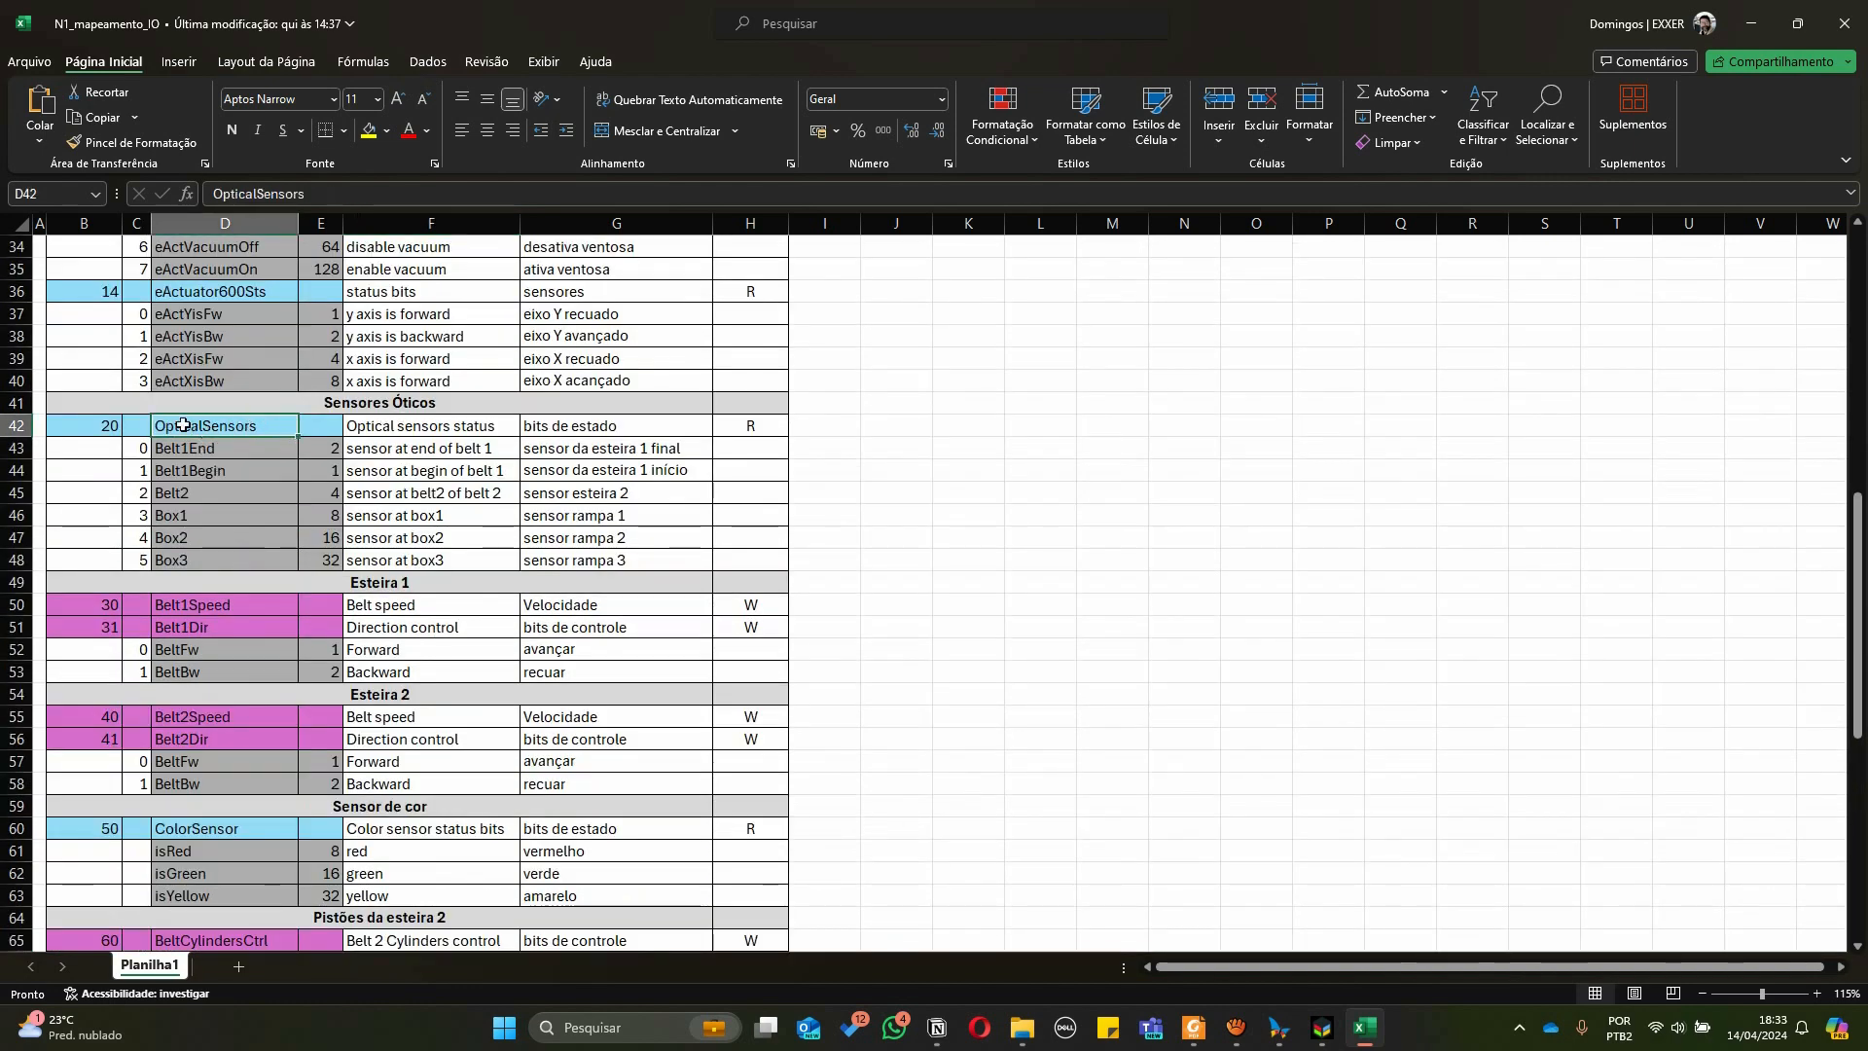
pyautogui.click(224, 493)
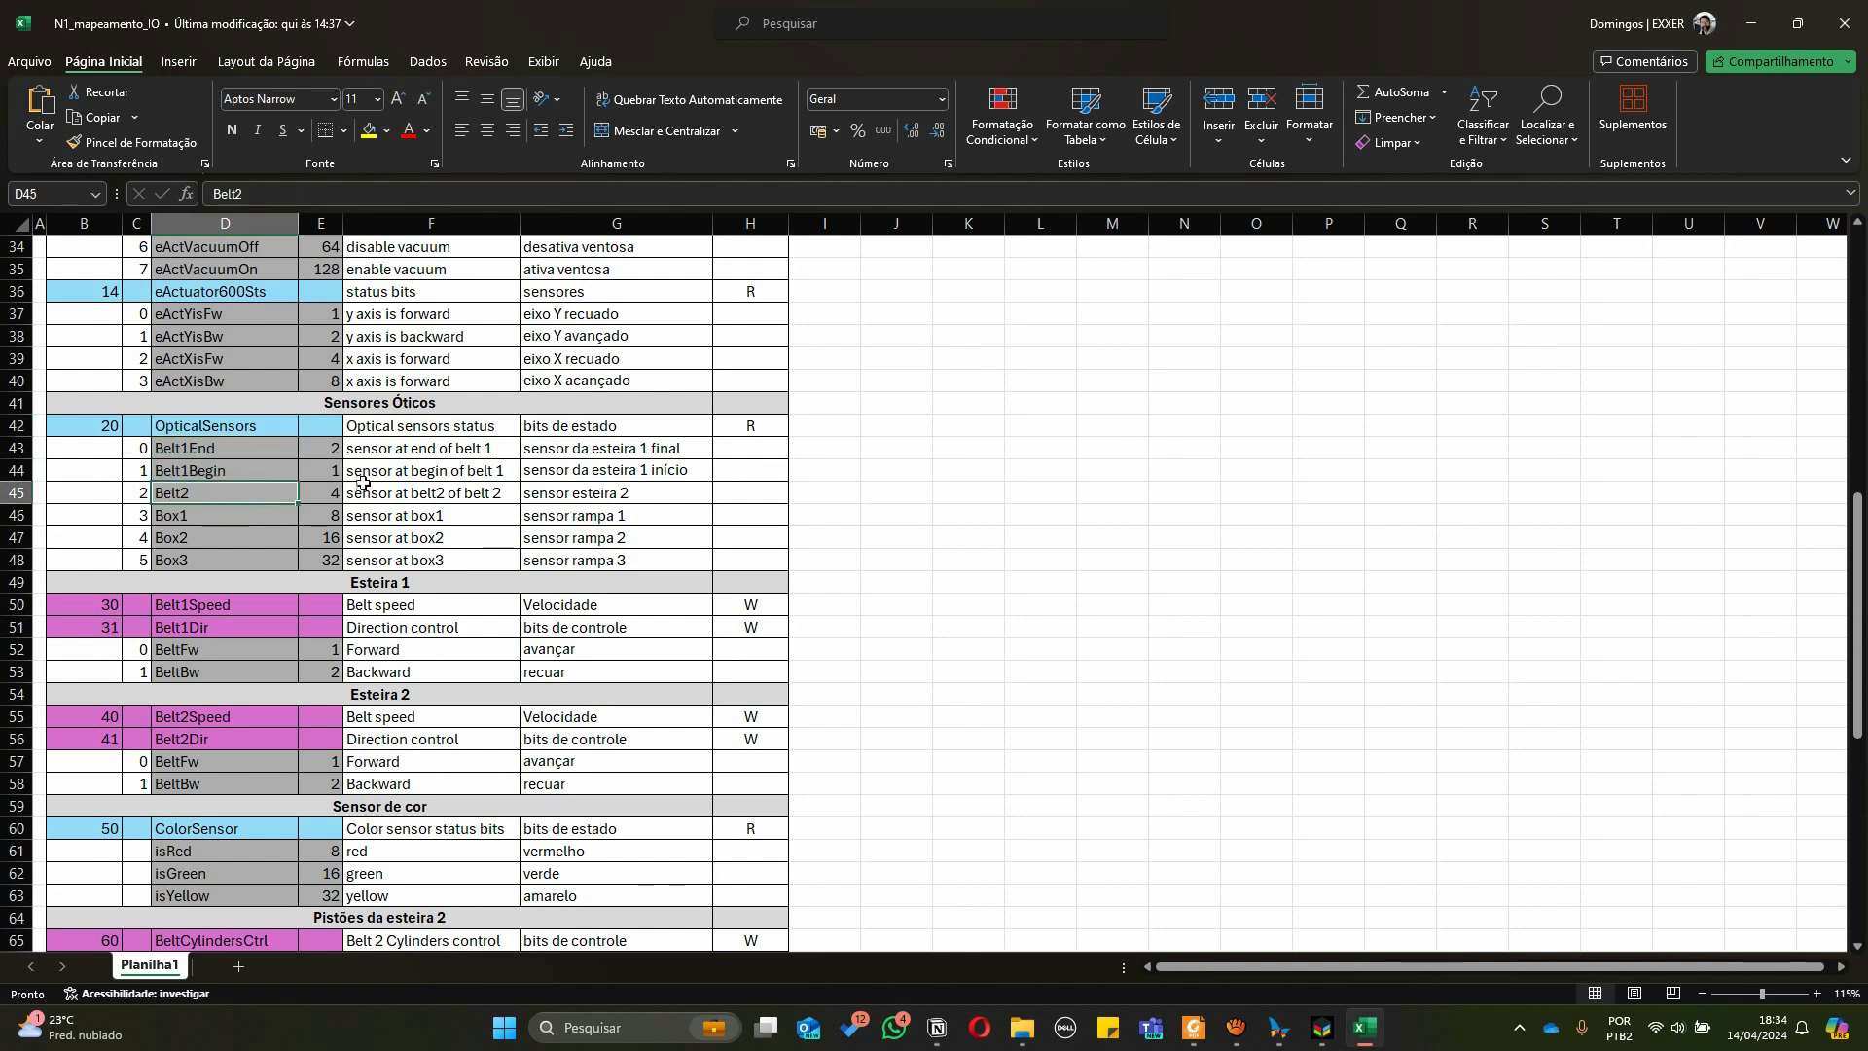
# Compare the spreadsheet's optical sensor bits with the belt sensors in the SMART 4.0 simulator
pyautogui.hotkey('alt', 'Tab')
pyautogui.hotkey('alt', 'Tab')
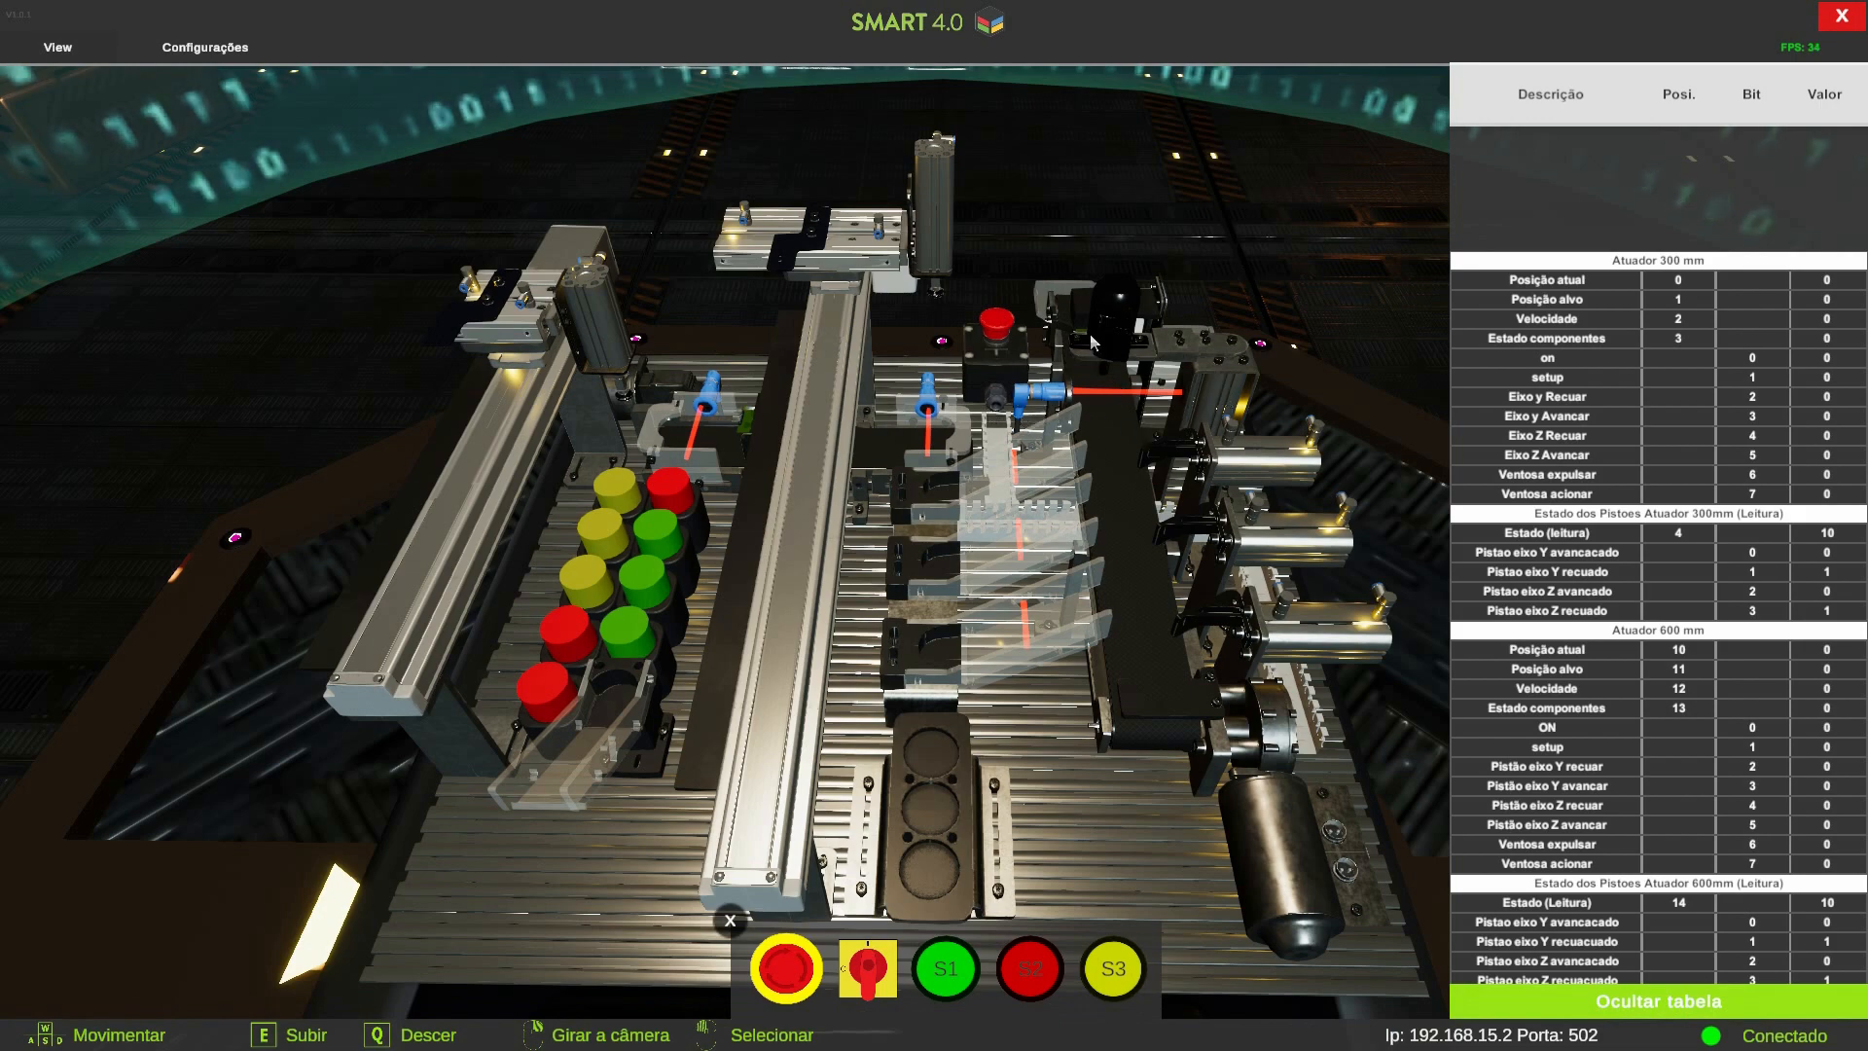
pyautogui.hotkey('alt', 'Tab')
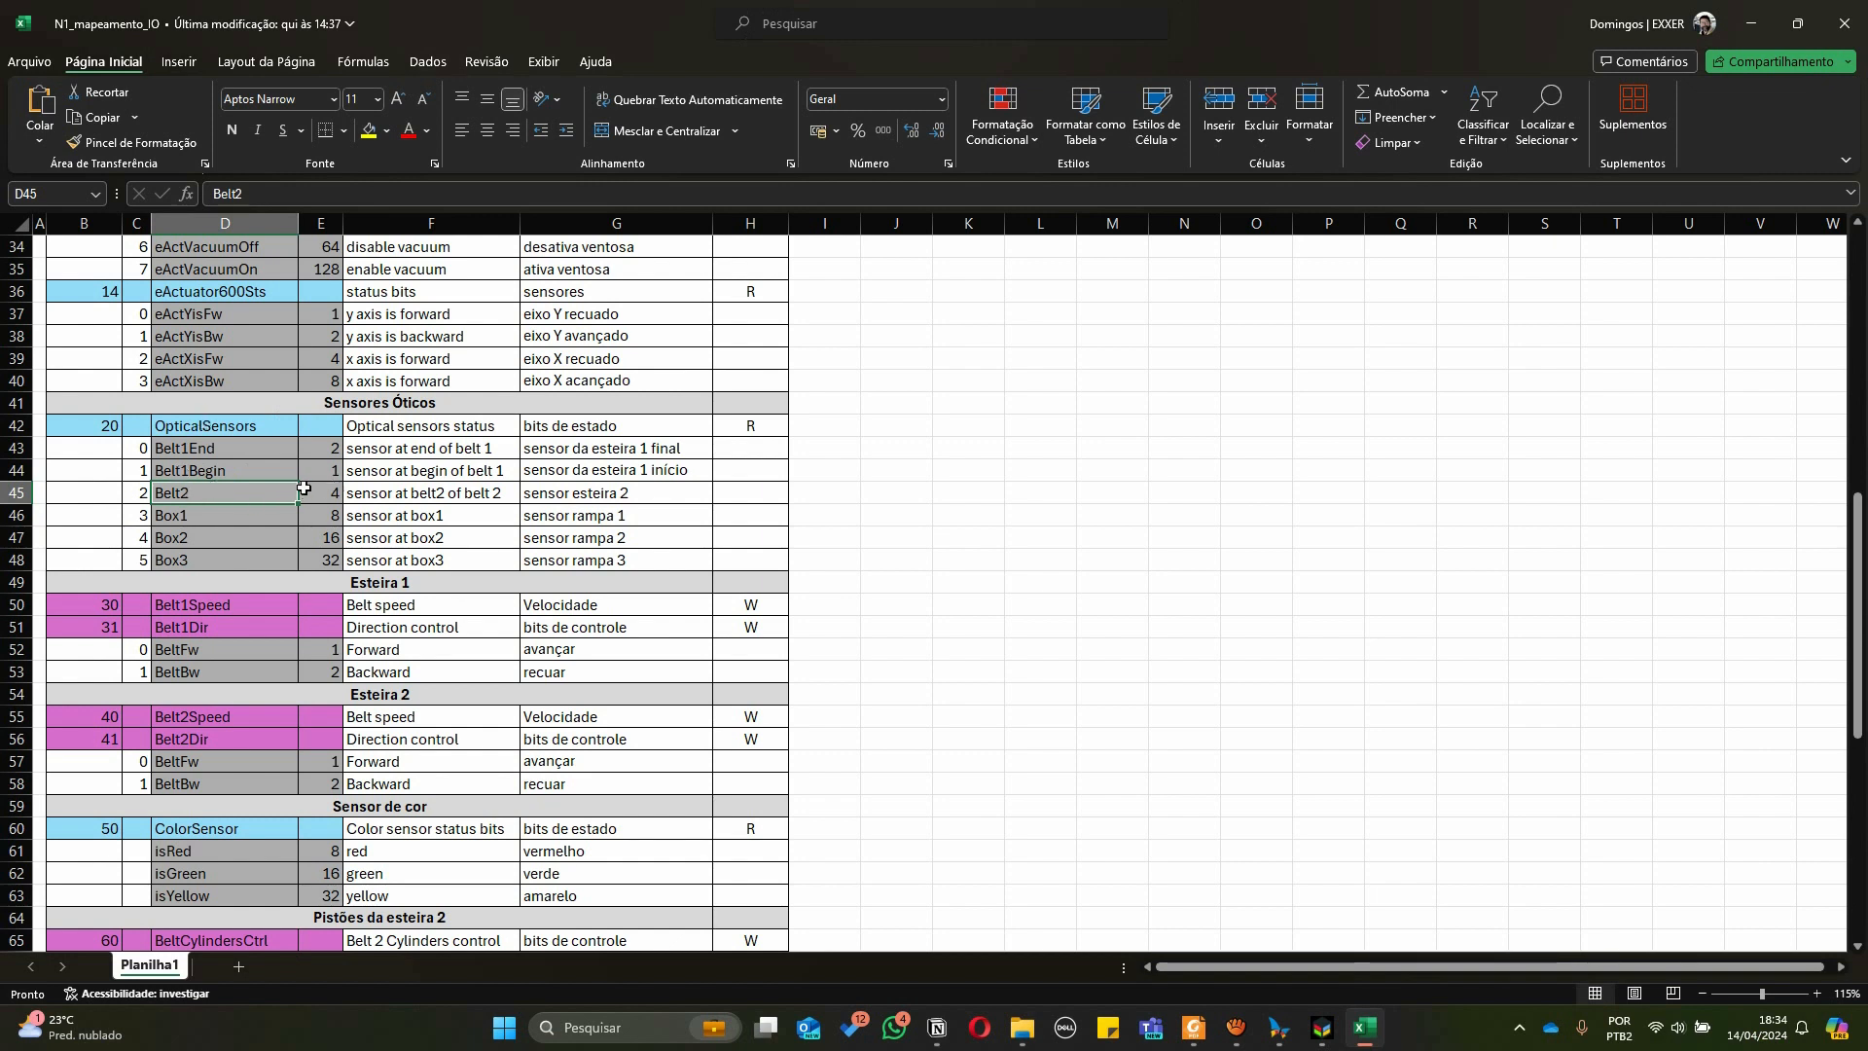
pyautogui.click(336, 492)
pyautogui.click(171, 500)
pyautogui.click(193, 428)
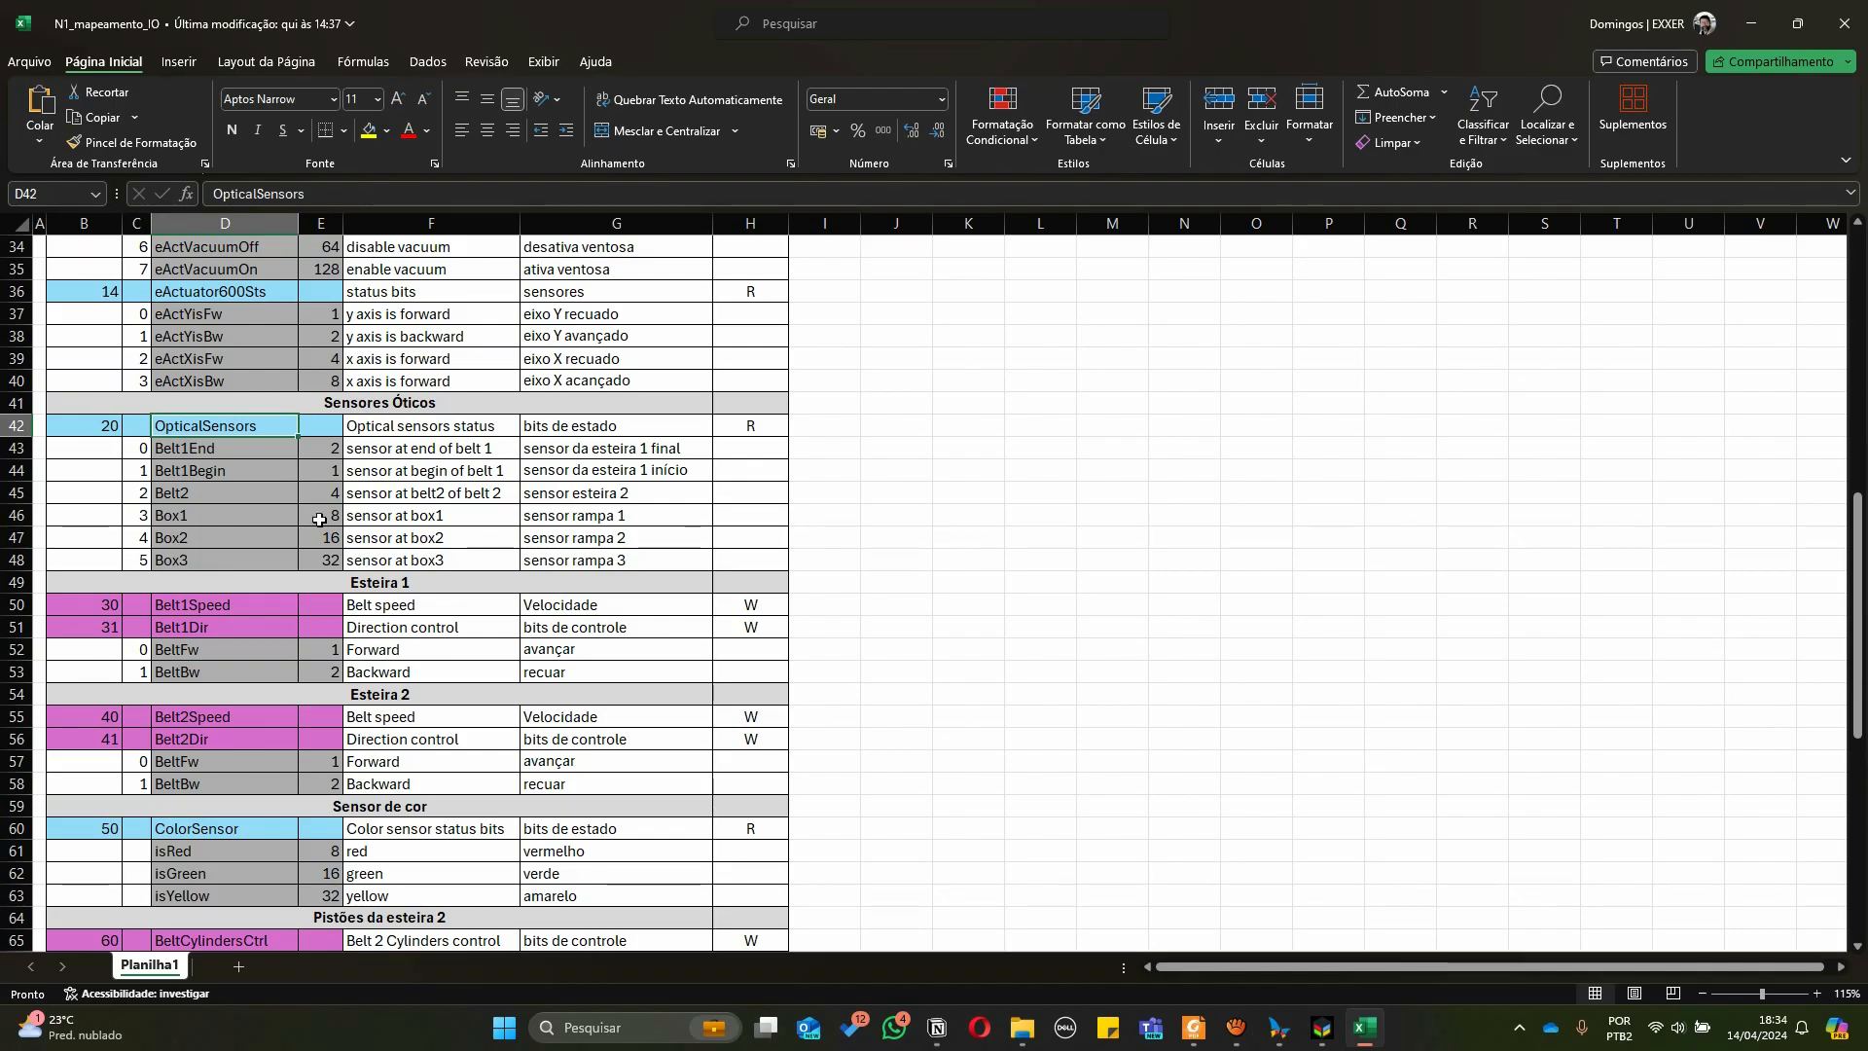
pyautogui.hotkey('alt', 'Tab')
pyautogui.hotkey('alt', 'Tab')
pyautogui.click(1092, 444)
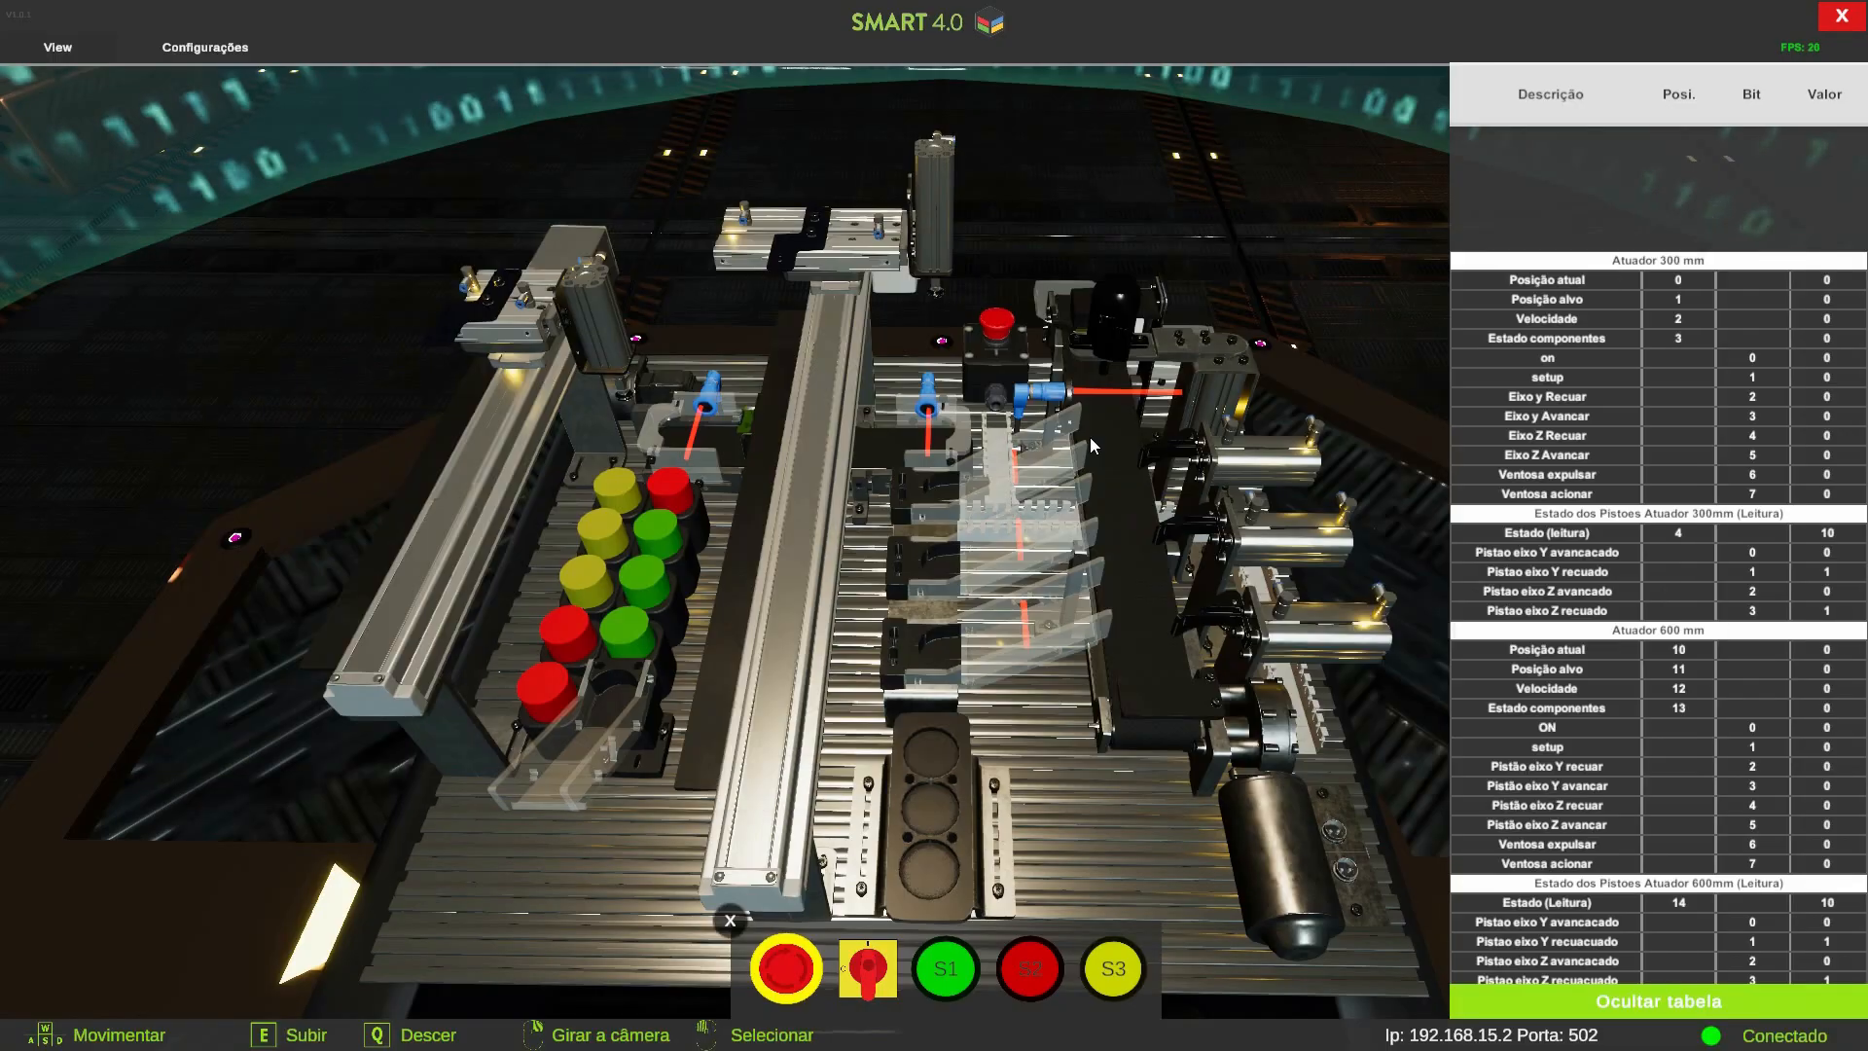
# Delete the extra '= 1' from the Belt2 sensor condition on line 8 of control_belt
pyautogui.click(584, 409)
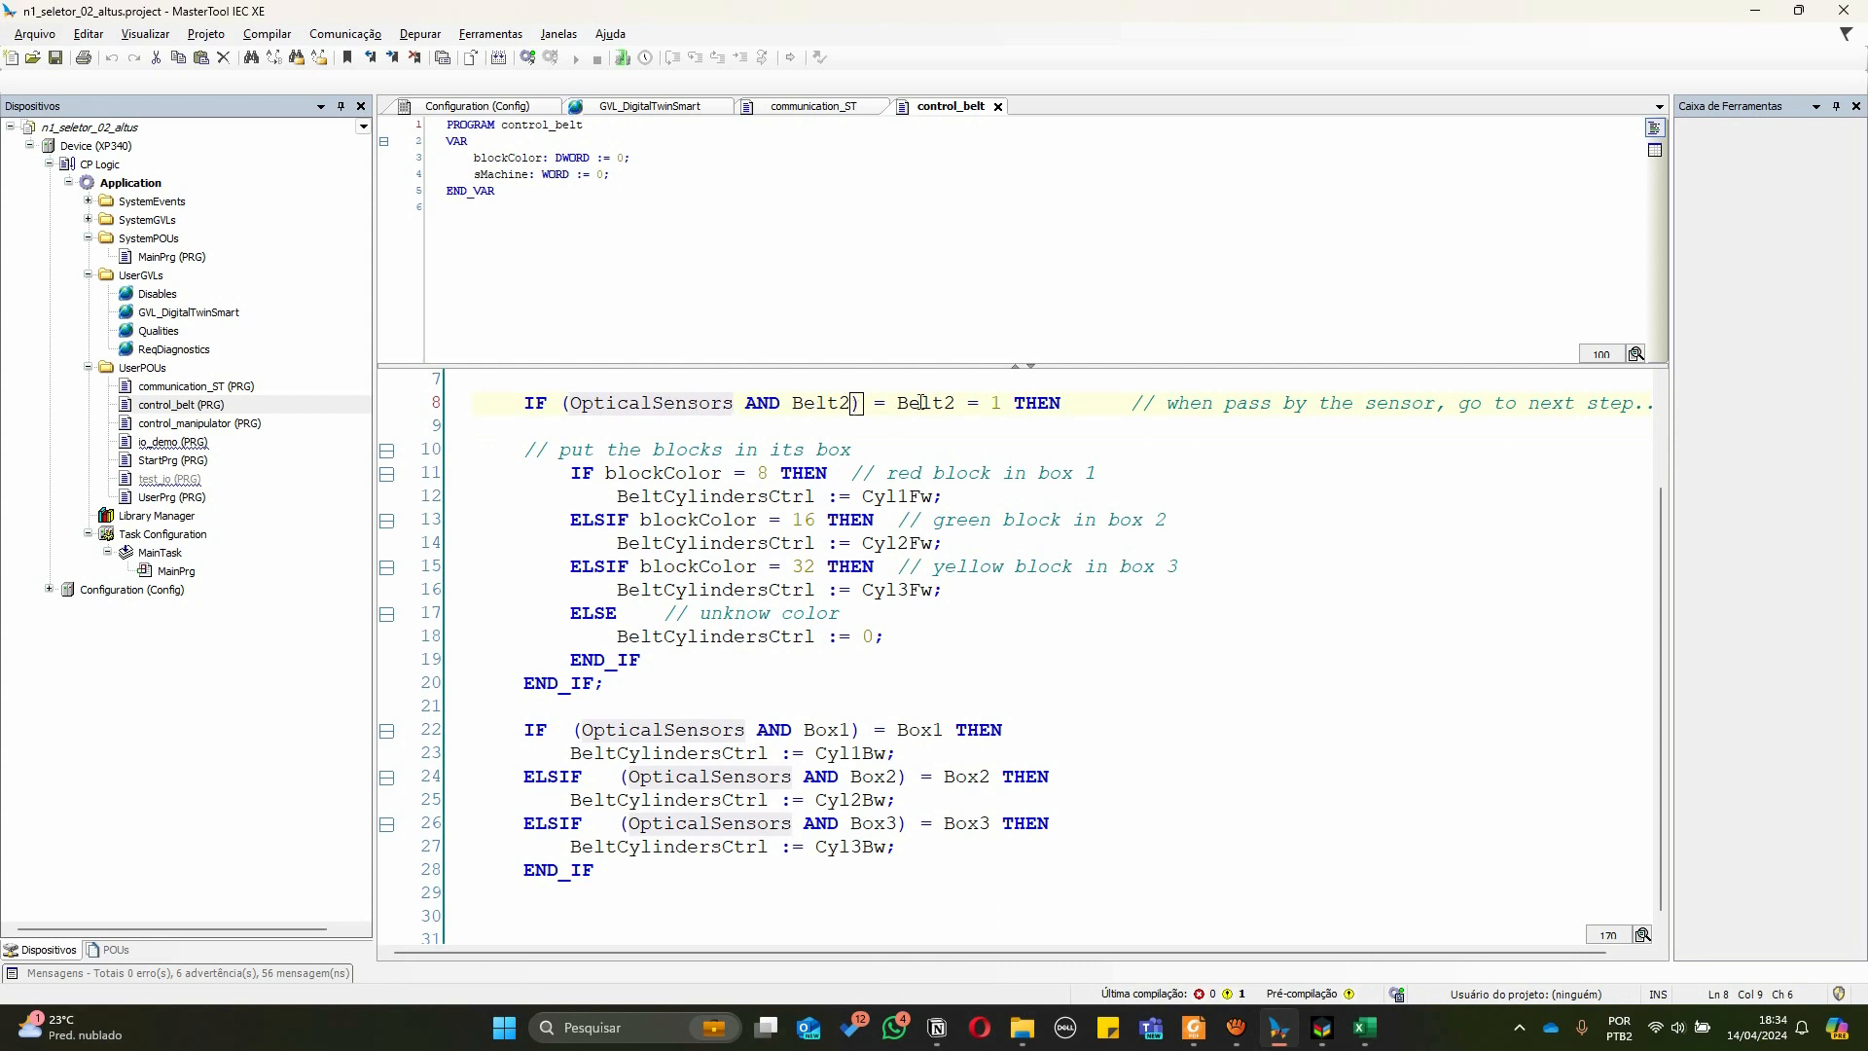
pyautogui.moveTo(968, 406); pyautogui.dragTo(1002, 409)
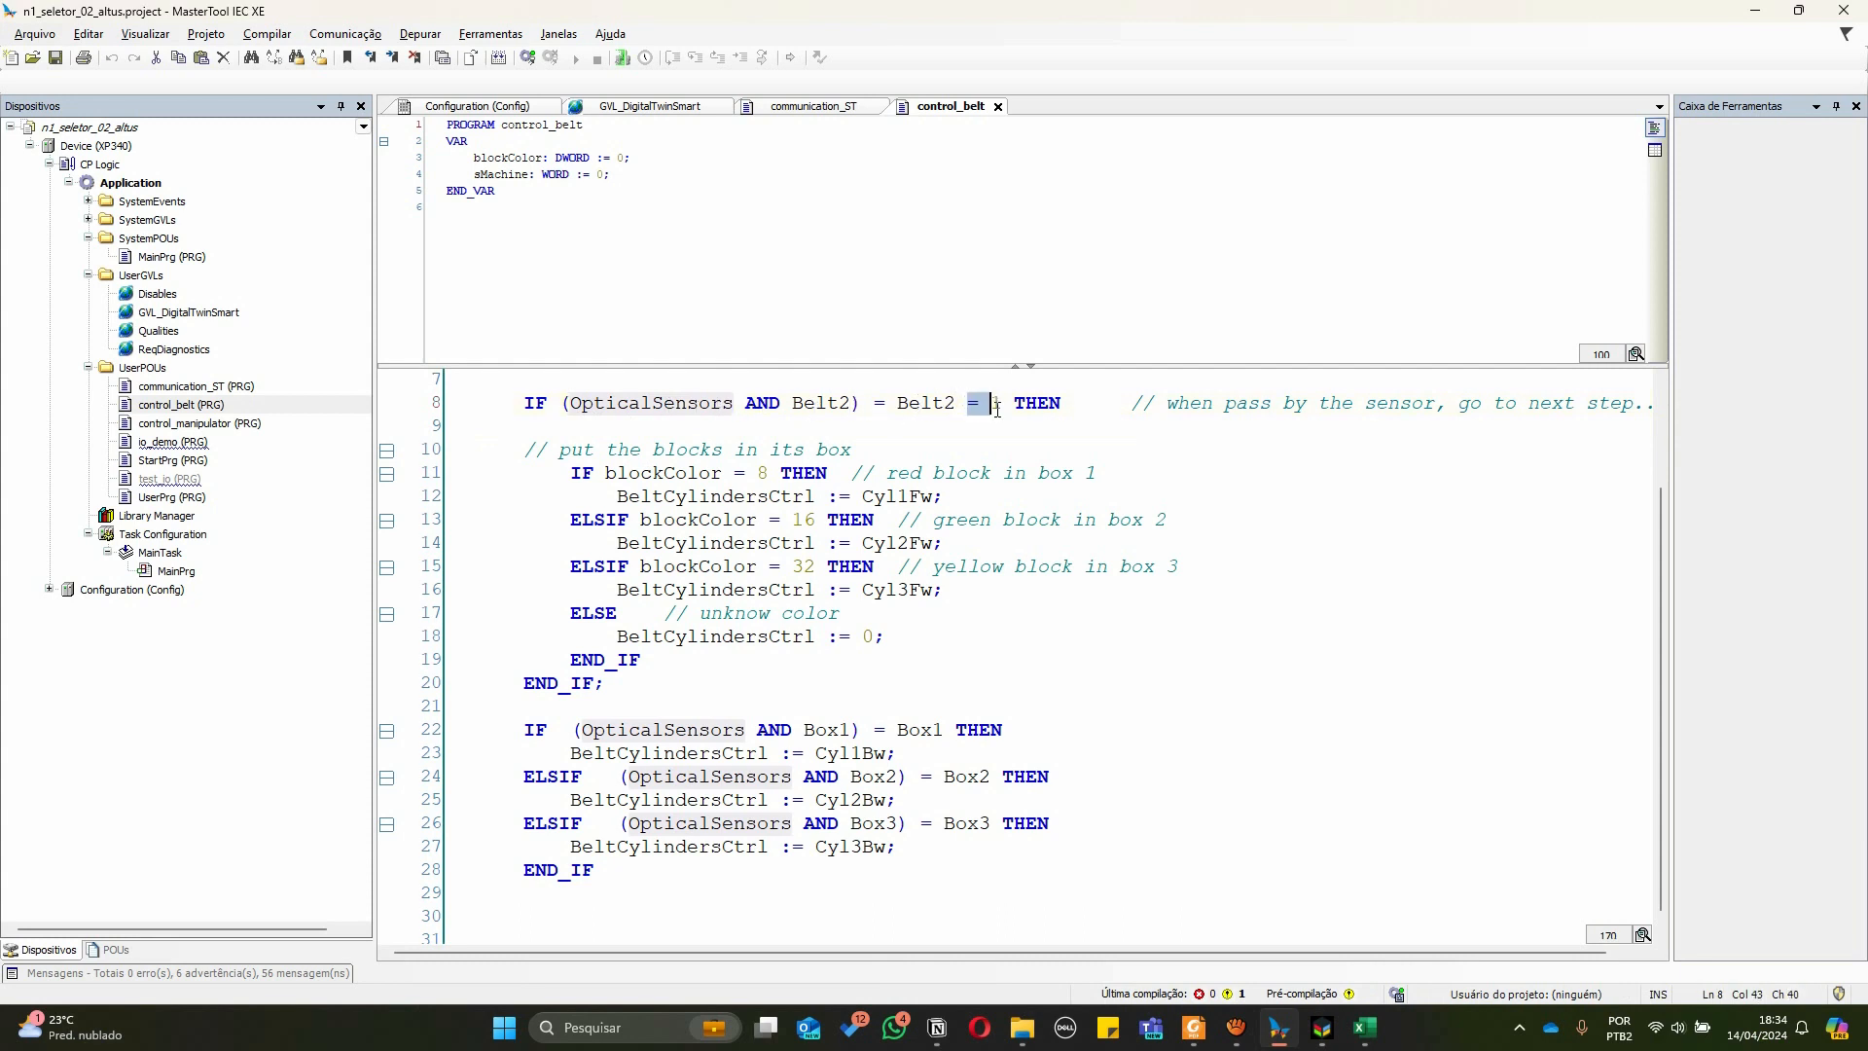
pyautogui.click(962, 422)
pyautogui.moveTo(969, 404); pyautogui.dragTo(1009, 410)
pyautogui.press('Delete')
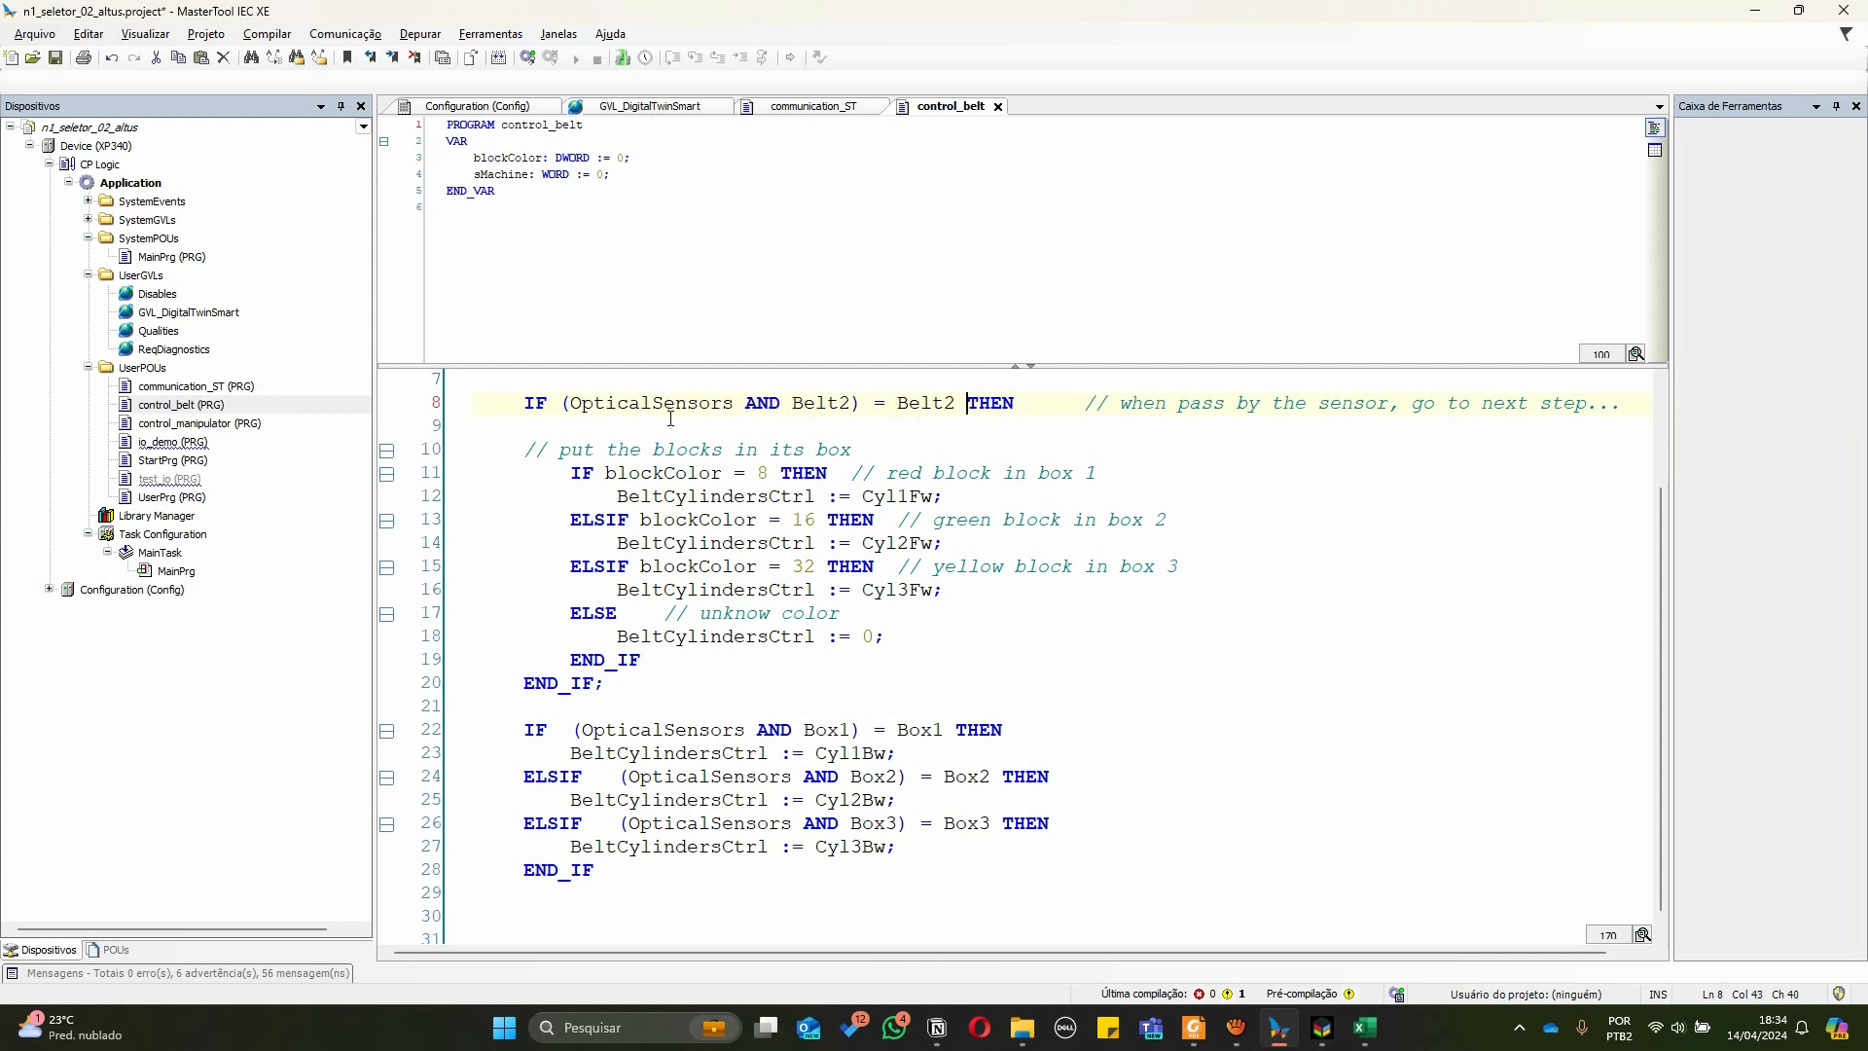
# Review the color sorting block's blockColor checks and BeltCylindersCtrl assignments to the cylinder constants
pyautogui.doubleClick(924, 403)
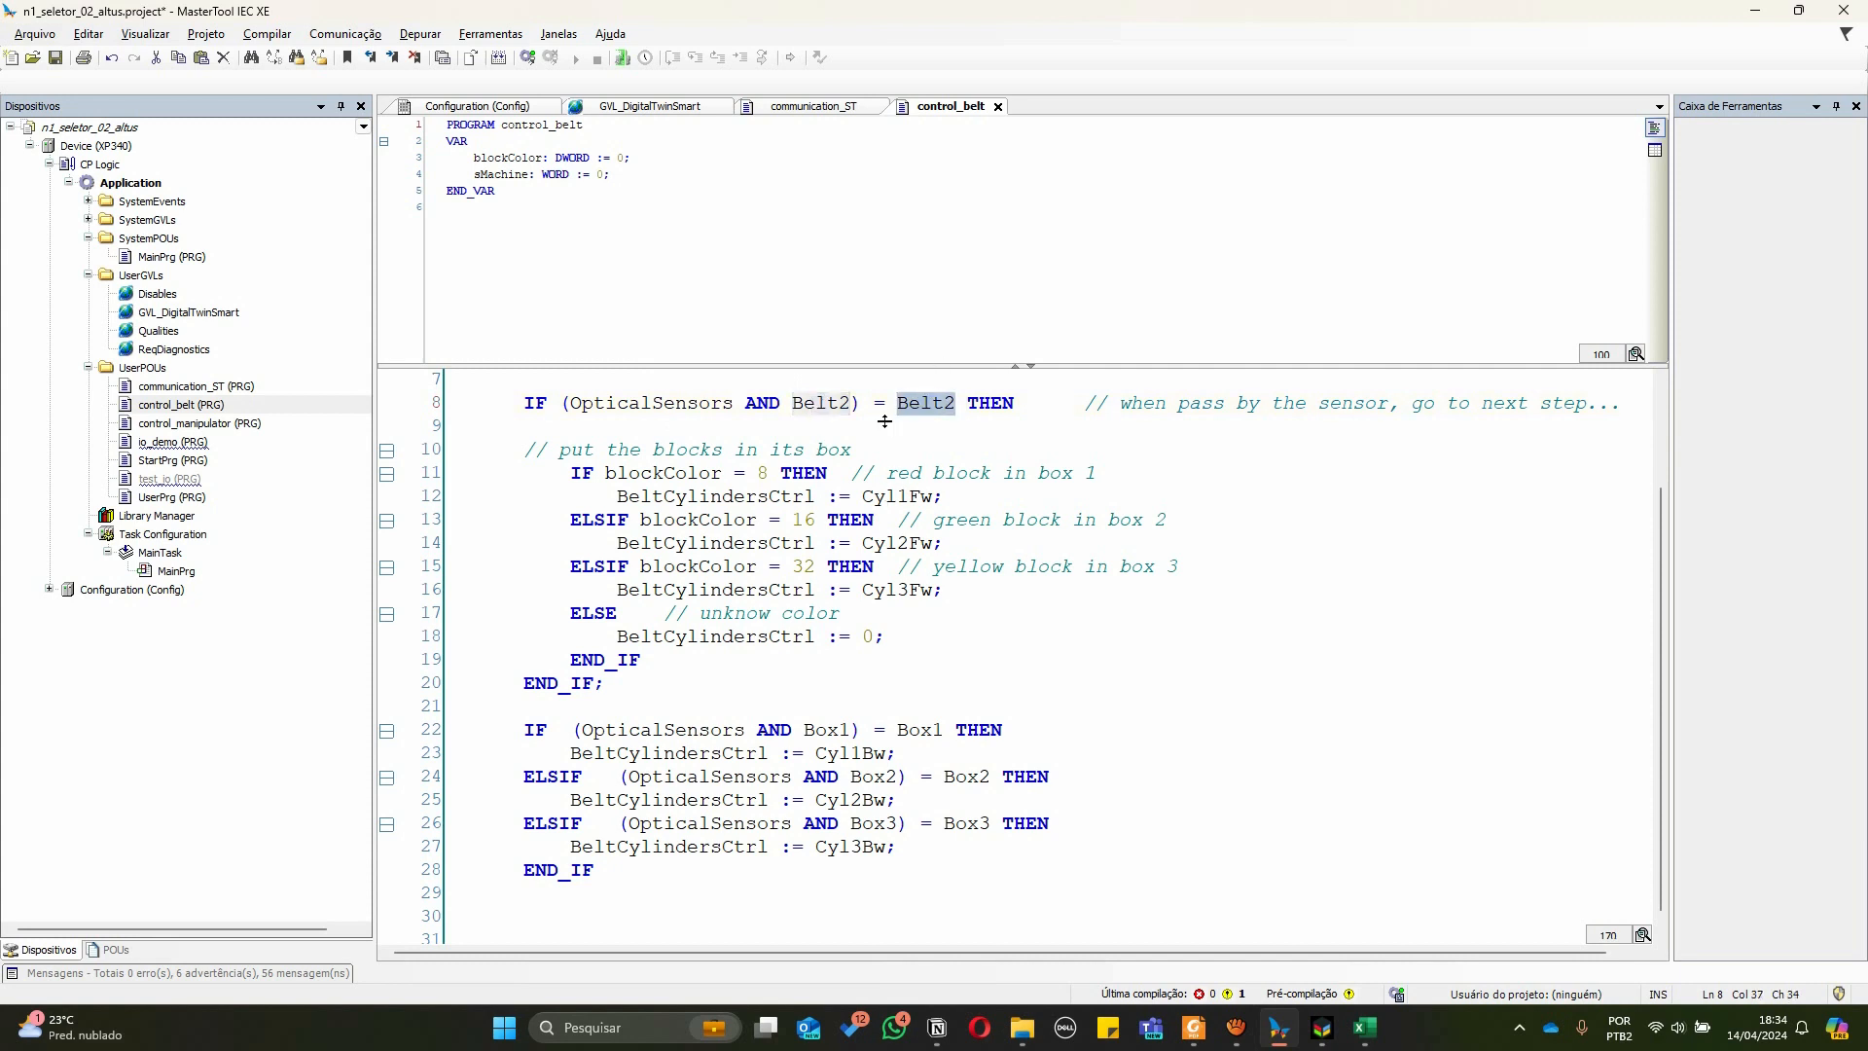
pyautogui.moveTo(822, 398)
pyautogui.doubleClick(692, 472)
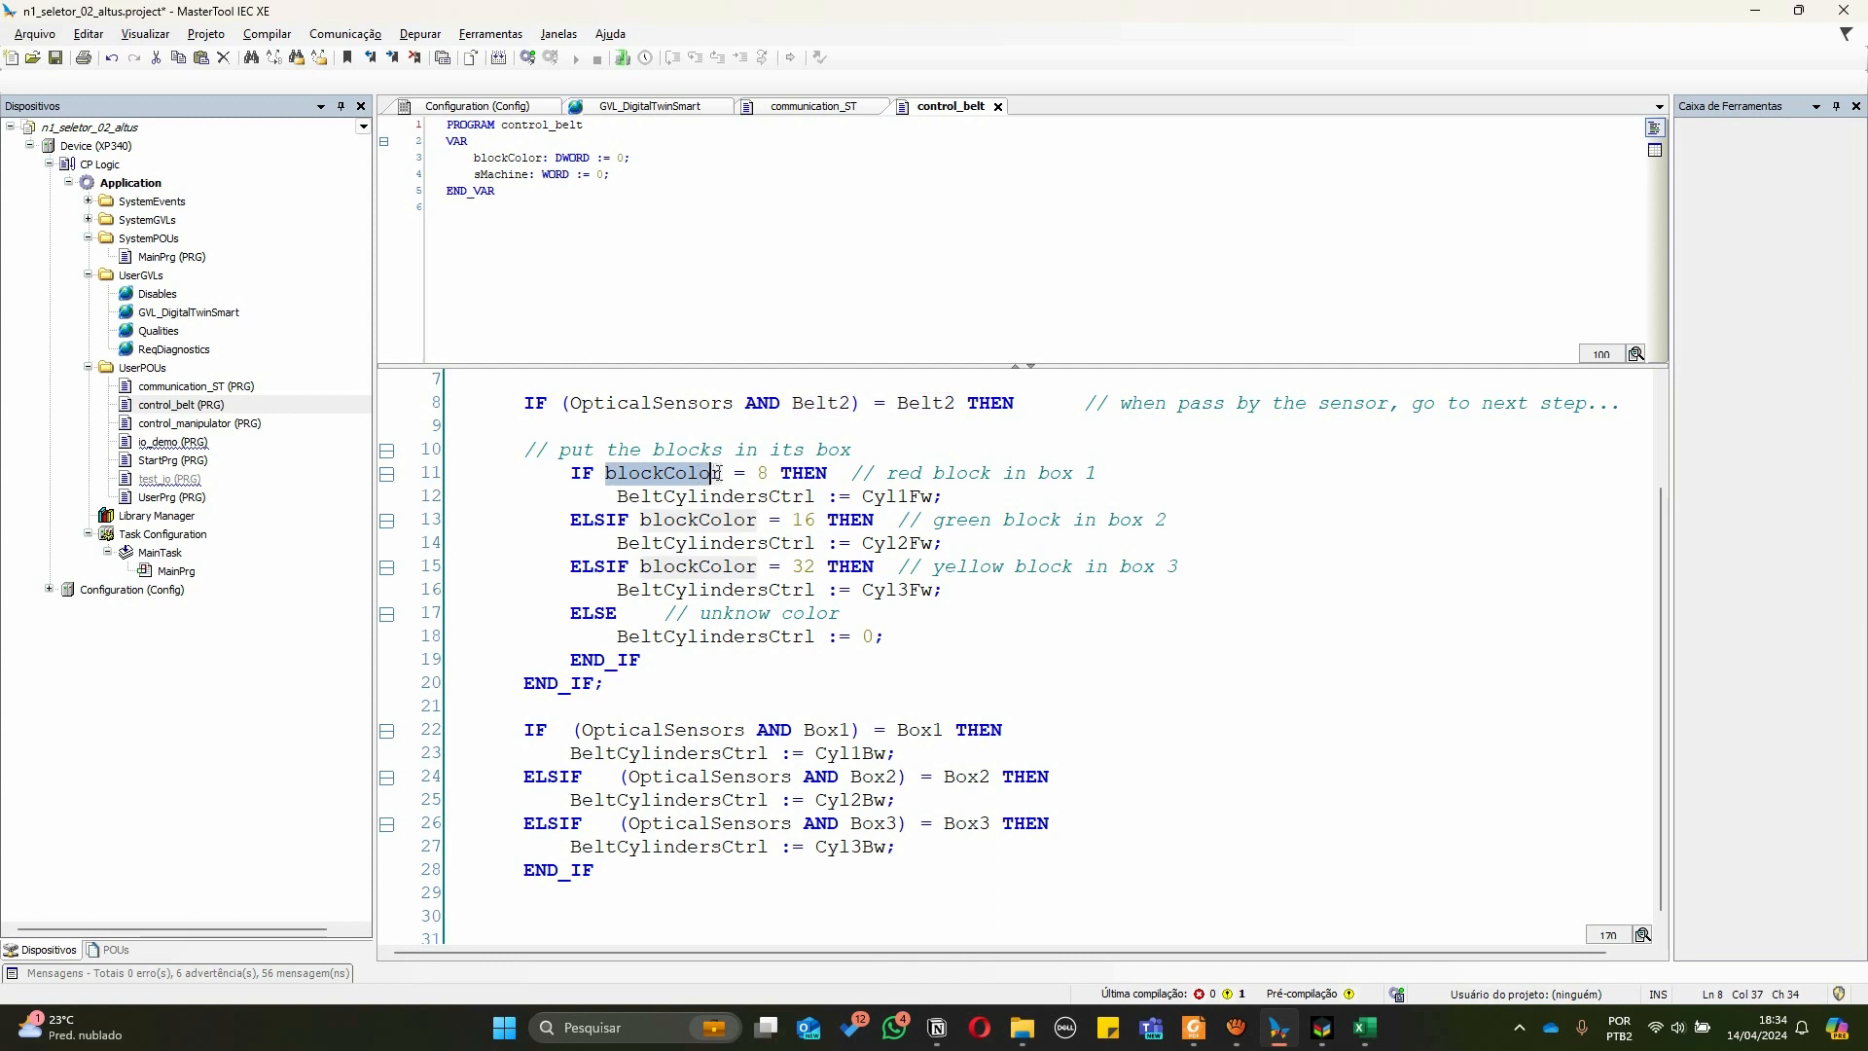
pyautogui.click(665, 496)
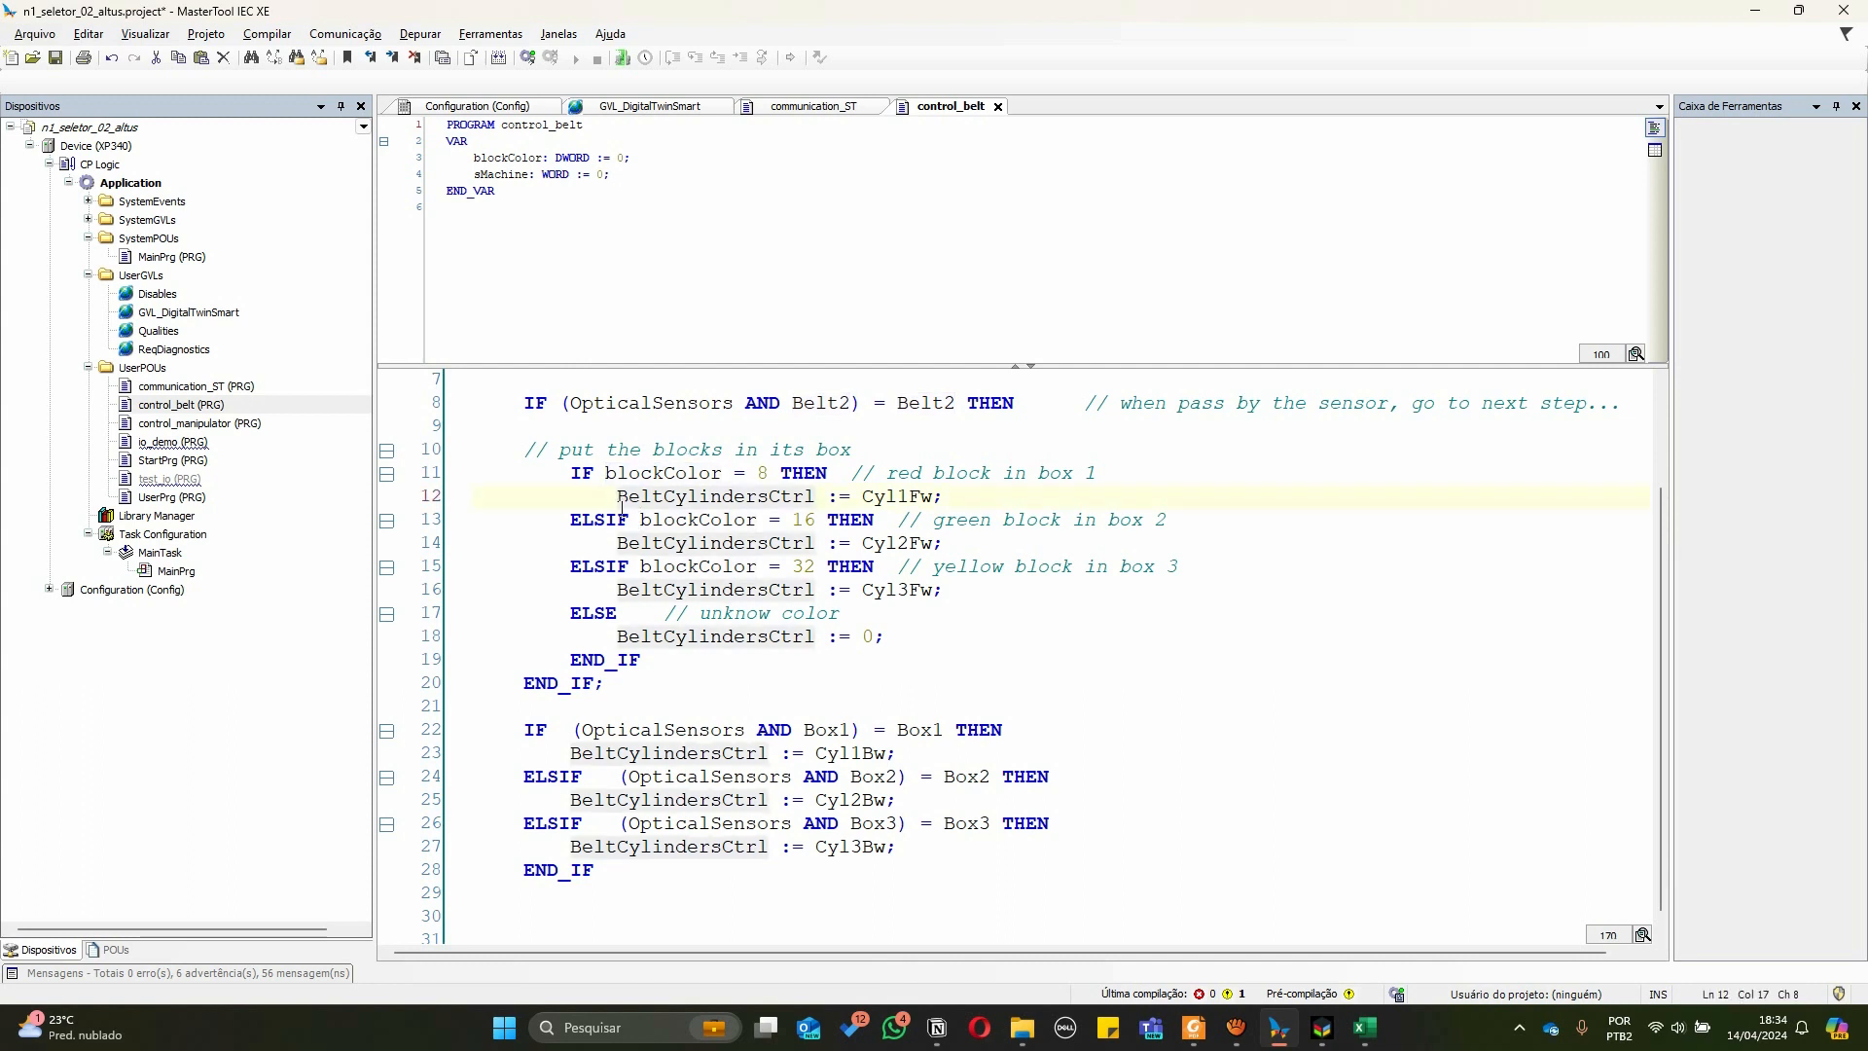
pyautogui.moveTo(619, 498); pyautogui.dragTo(816, 496)
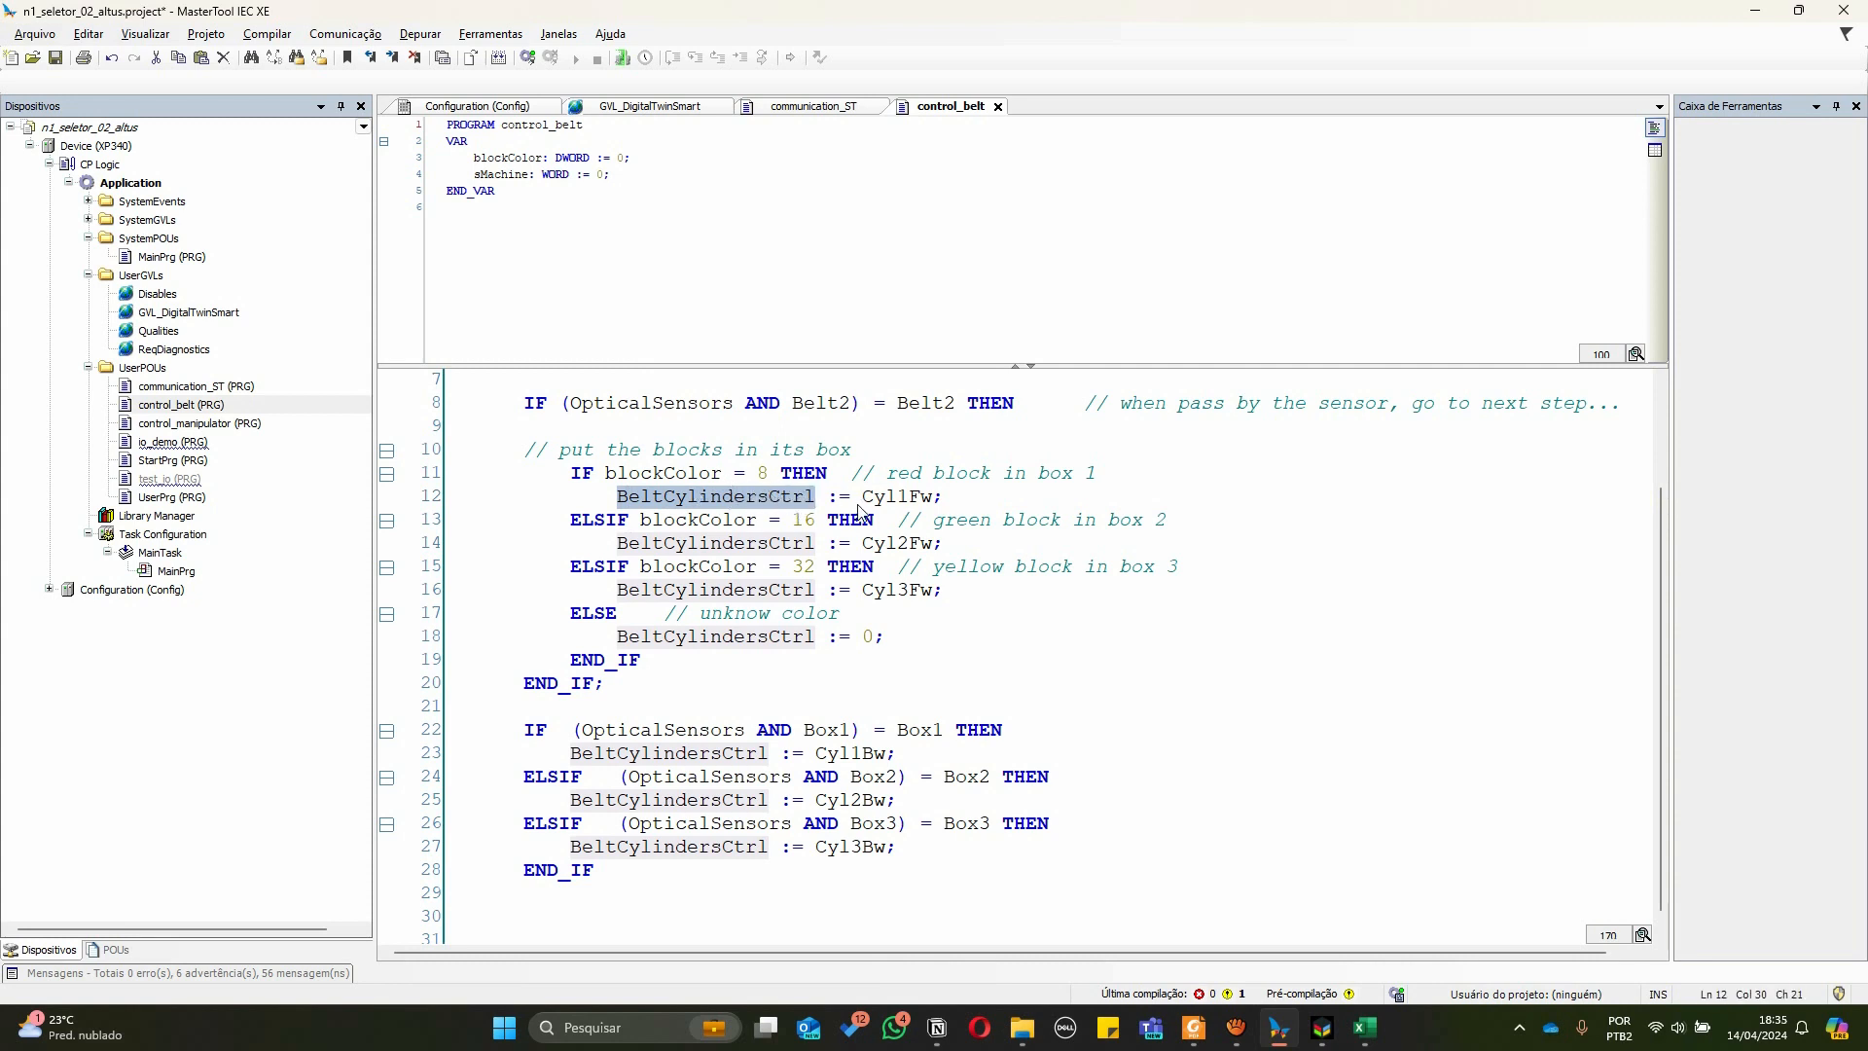
pyautogui.moveTo(863, 498); pyautogui.dragTo(930, 503)
pyautogui.click(760, 473)
pyautogui.doubleClick(886, 499)
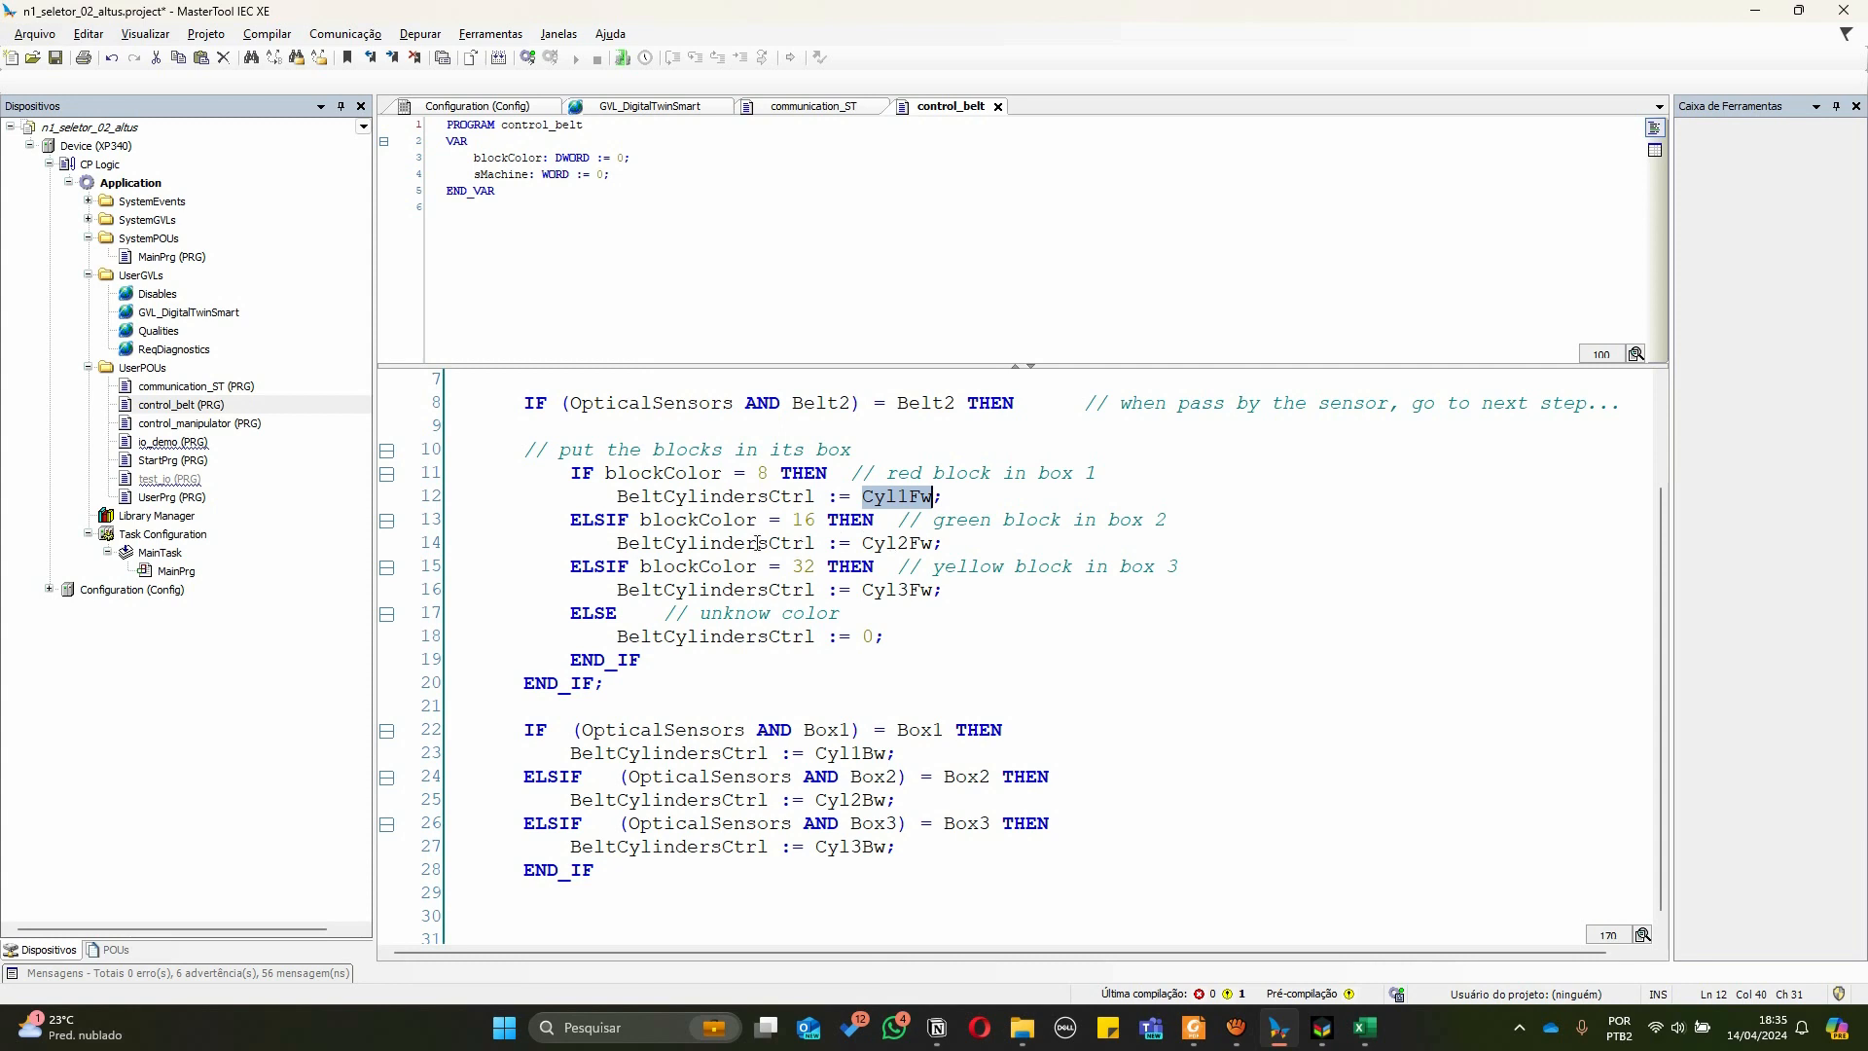
pyautogui.moveTo(885, 543); pyautogui.dragTo(924, 545)
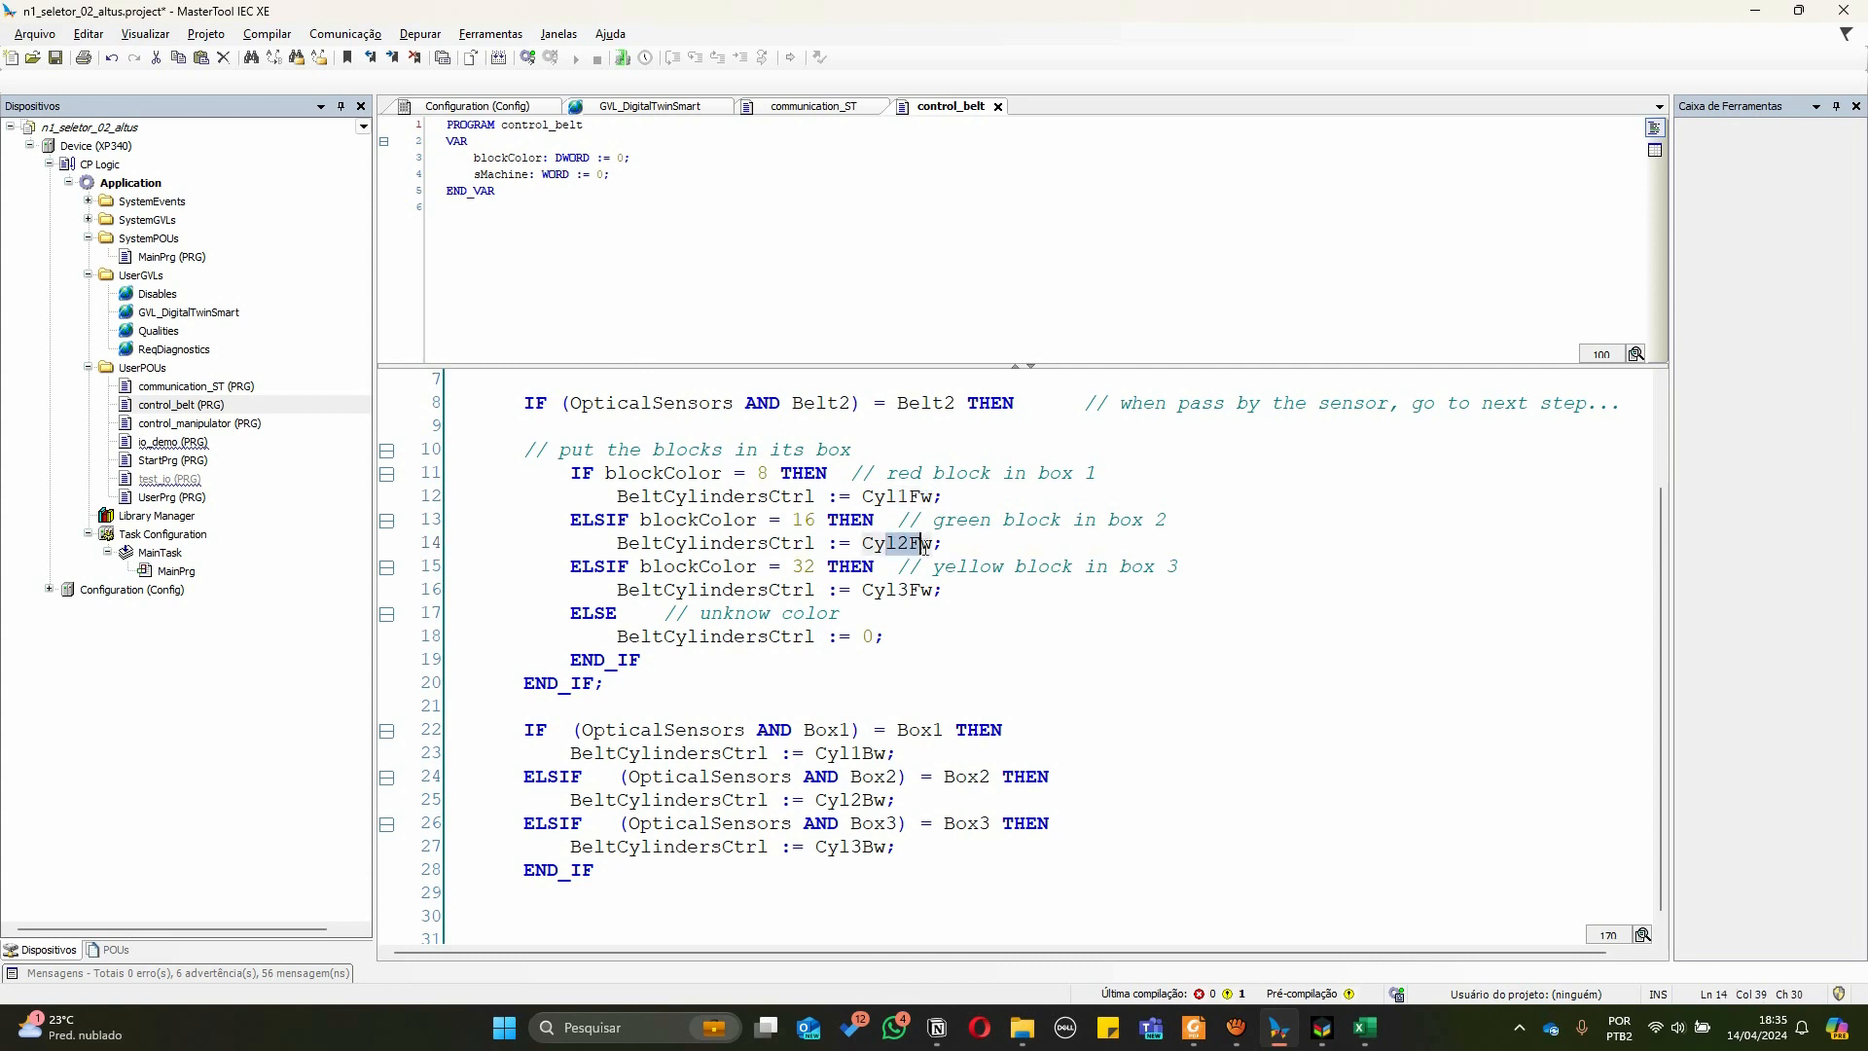
pyautogui.doubleClick(880, 590)
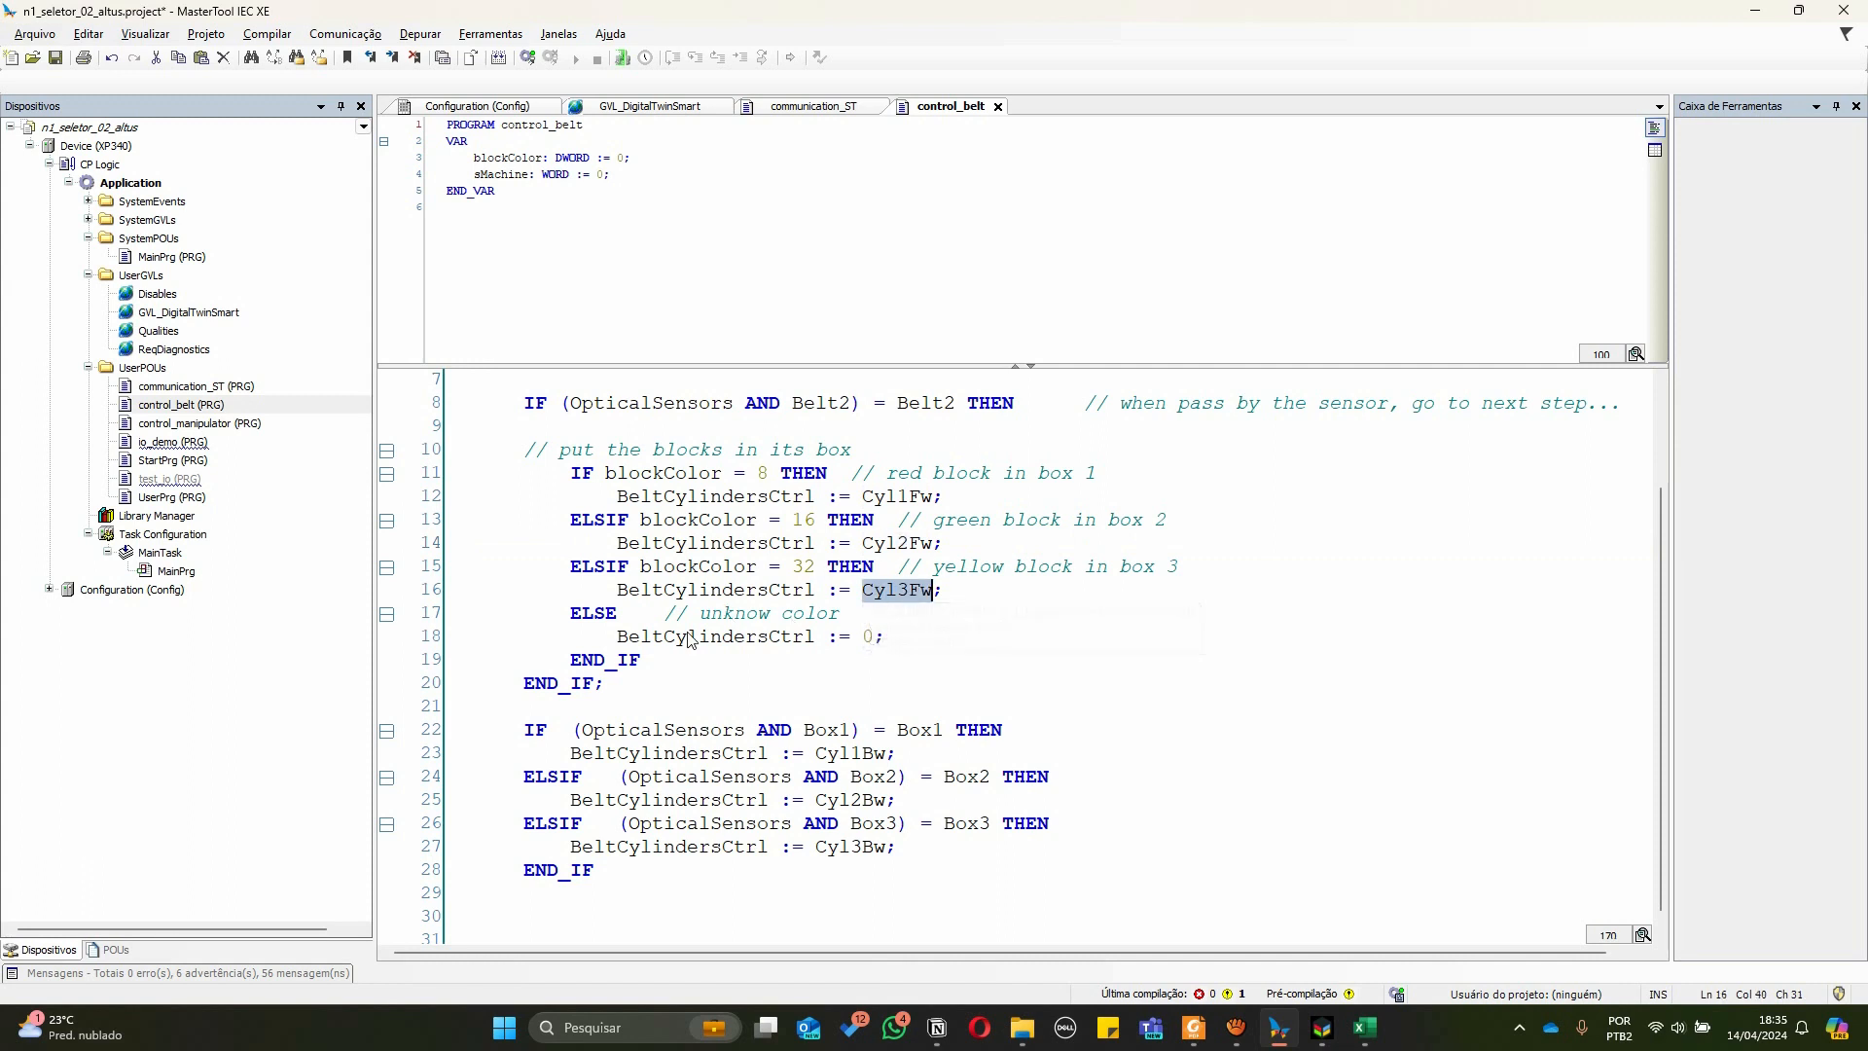
pyautogui.moveTo(879, 636); pyautogui.dragTo(862, 635)
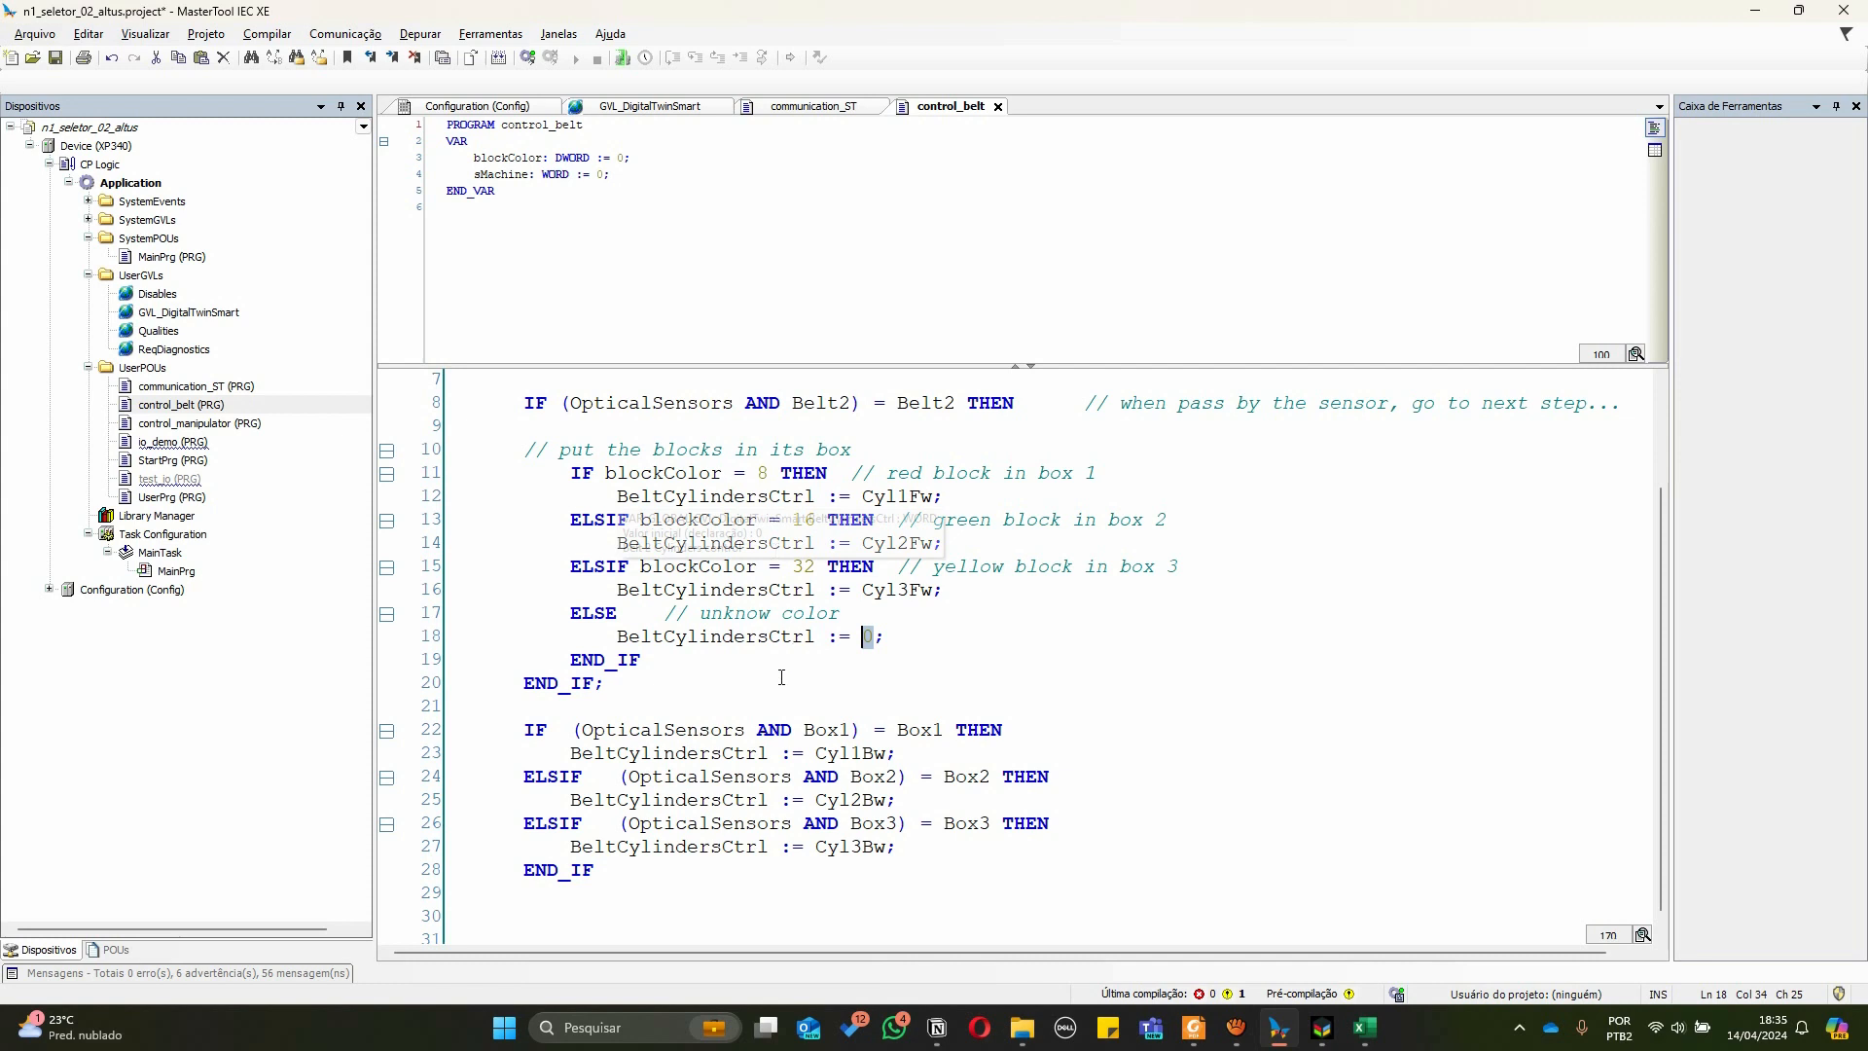
pyautogui.click(617, 752)
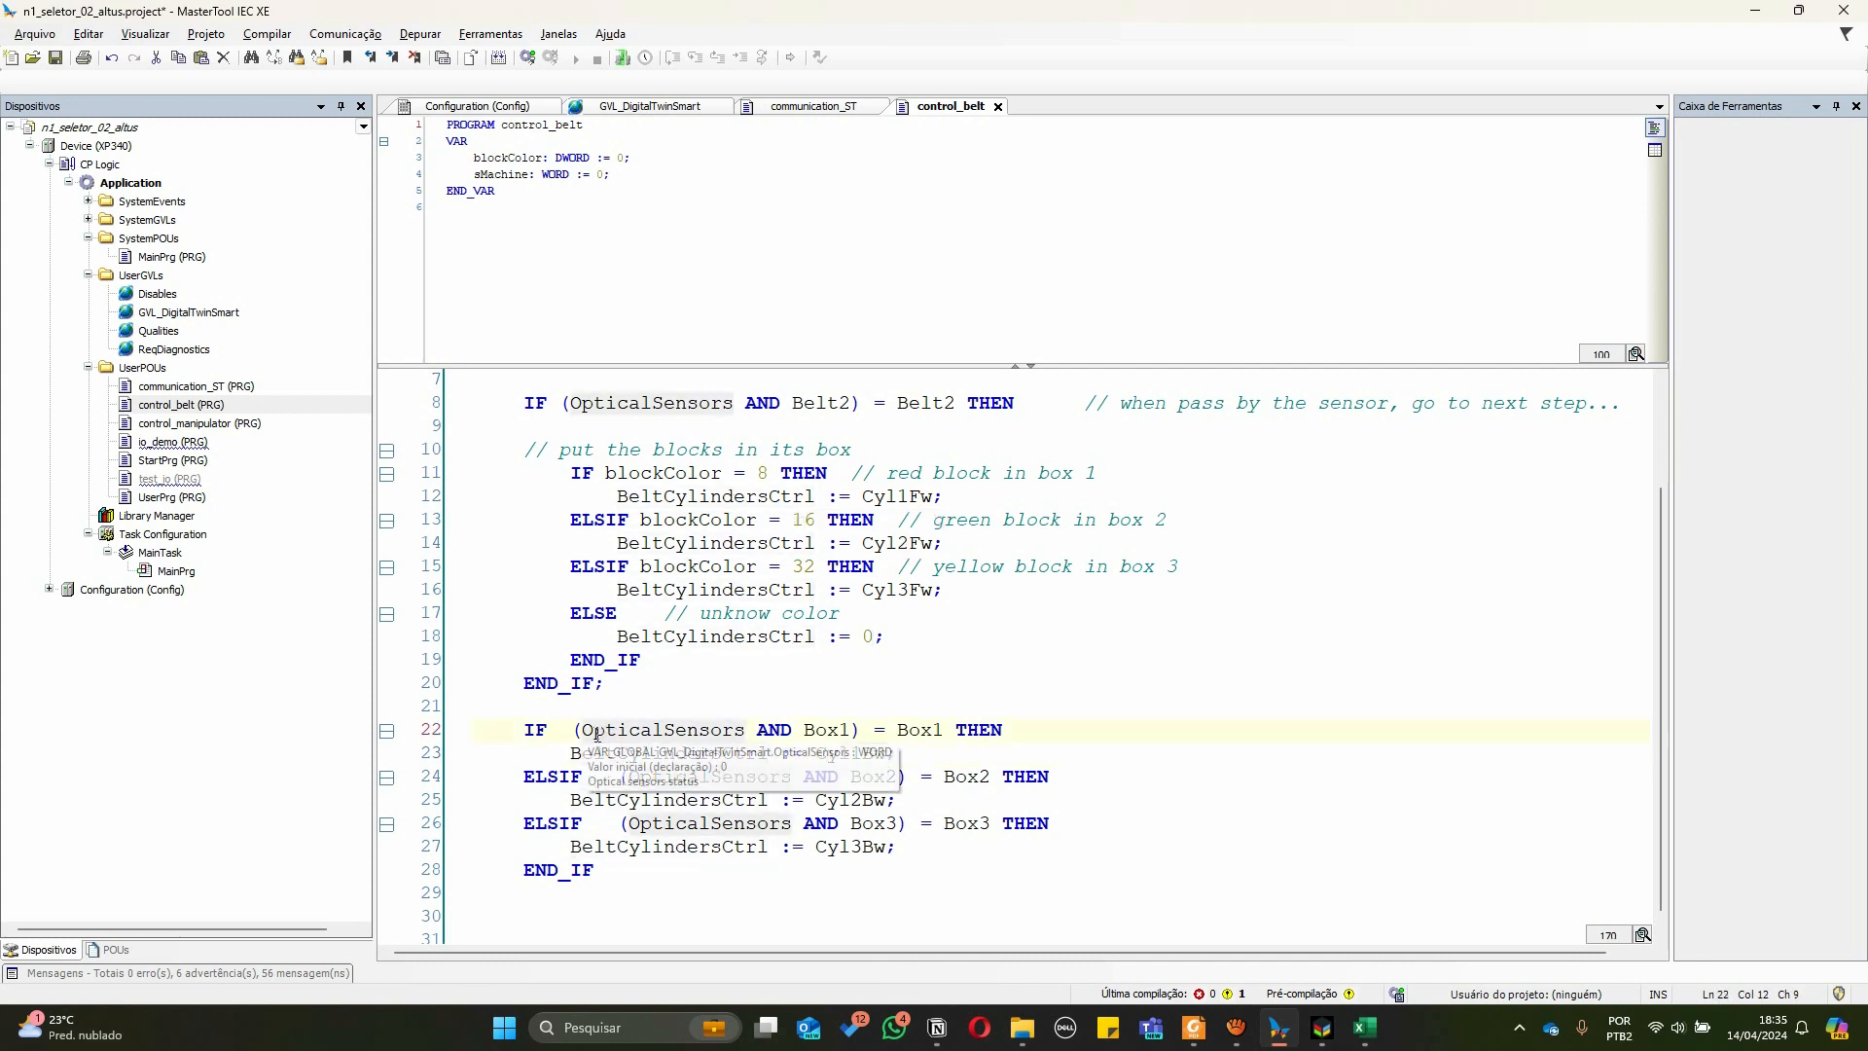
pyautogui.moveTo(592, 730); pyautogui.dragTo(748, 733)
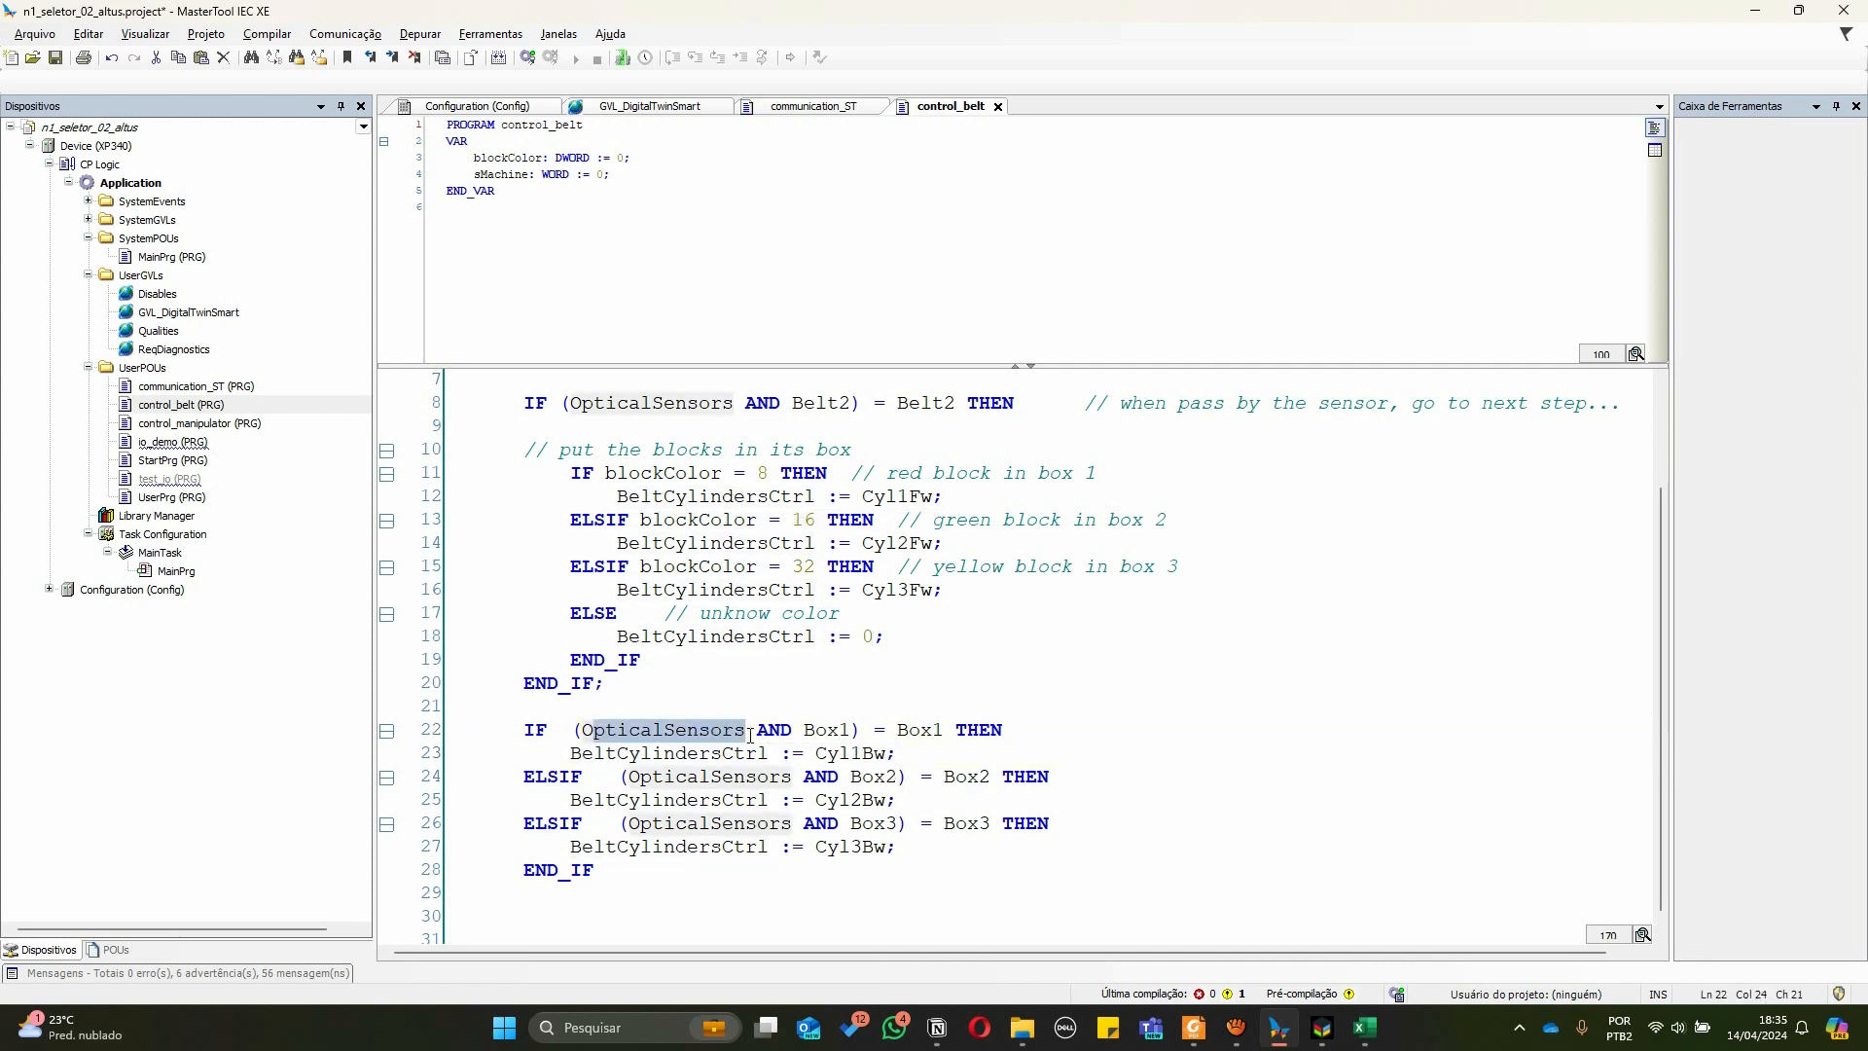
pyautogui.moveTo(831, 729)
# Check the simulator, then review the Box1 to Box3 sensor conditions and cylinder backward assignments
pyautogui.hotkey('alt', 'Tab')
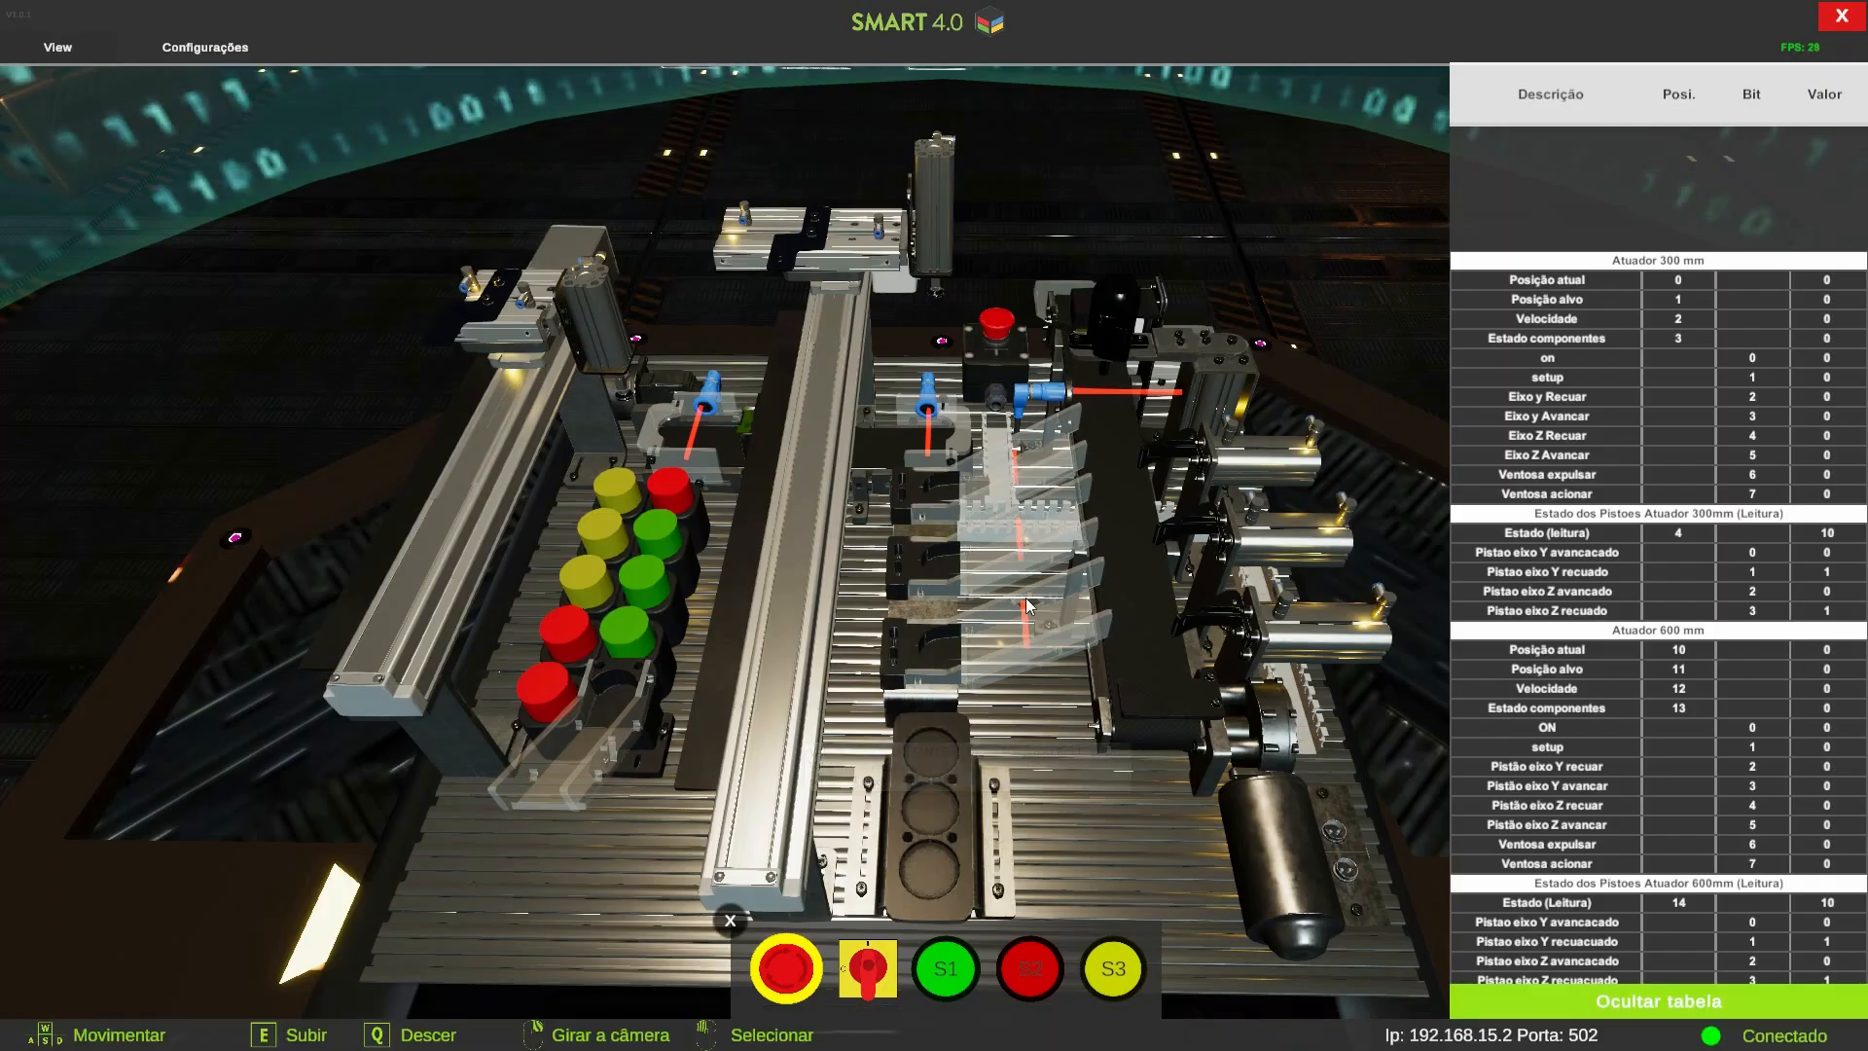
pyautogui.hotkey('alt', 'Tab')
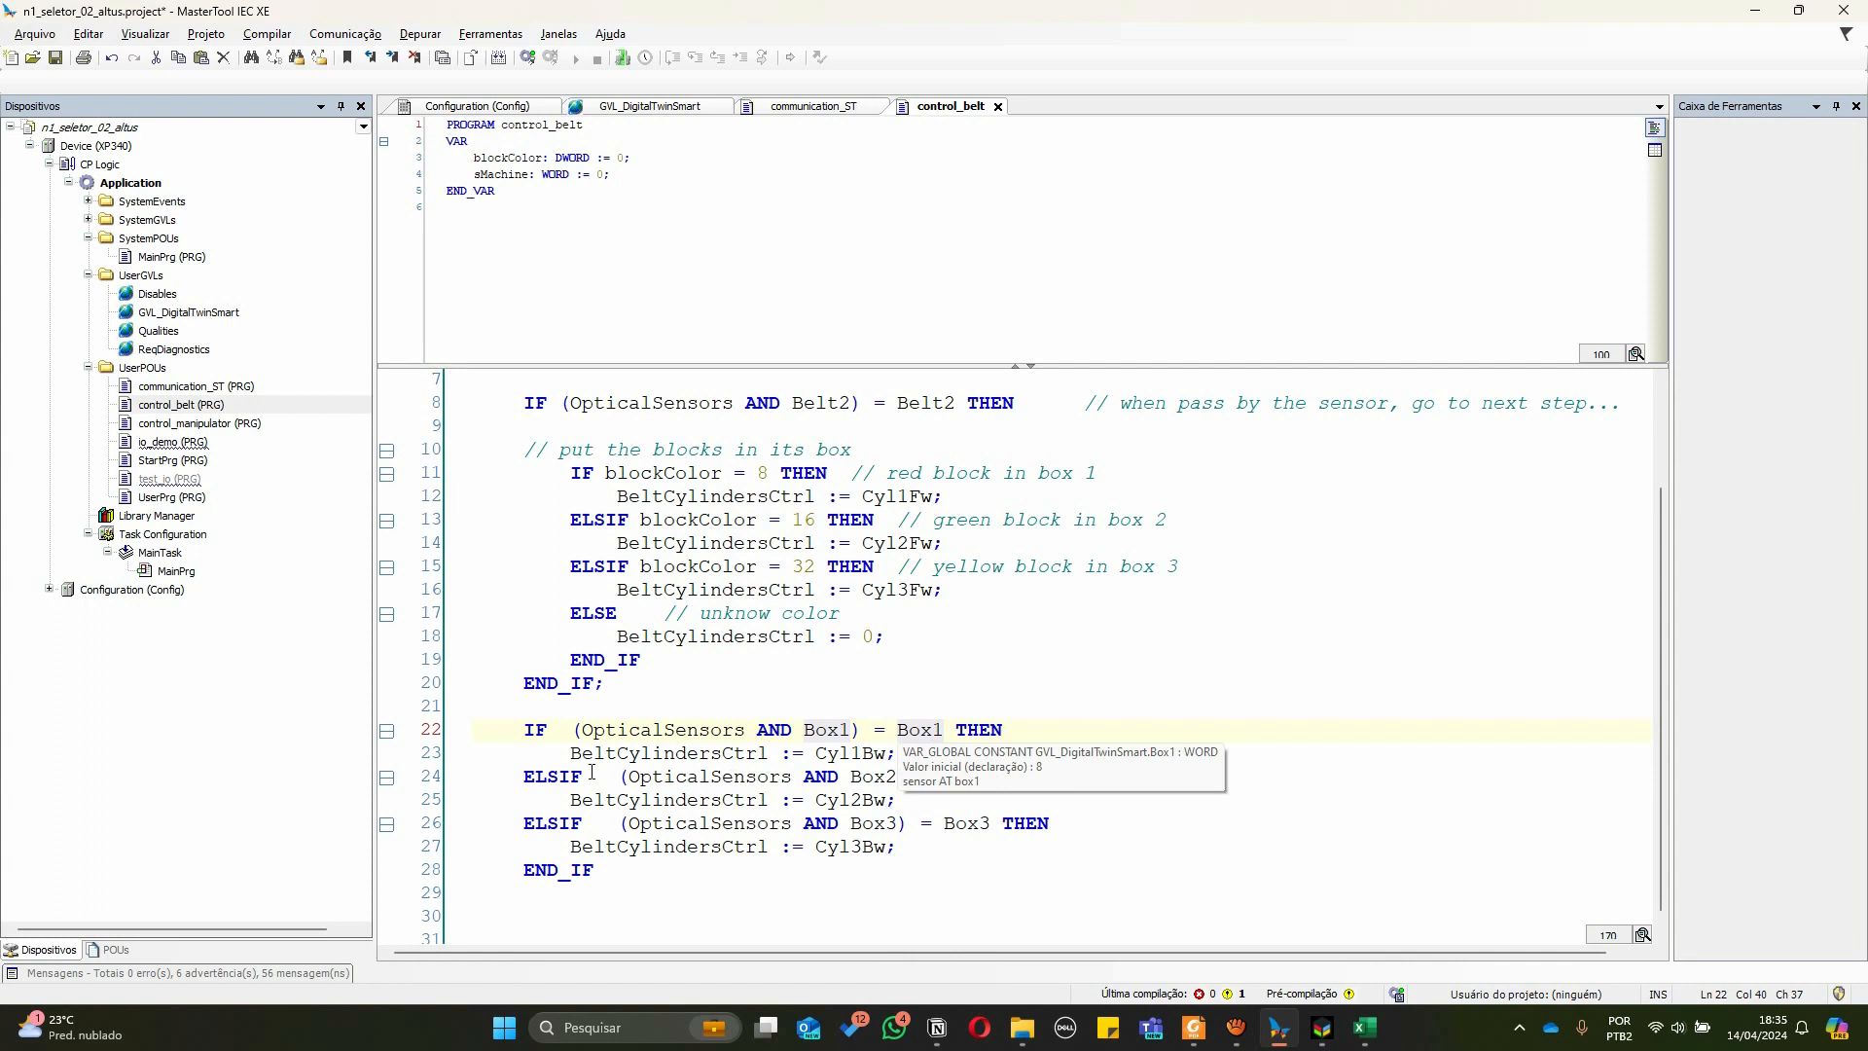
pyautogui.moveTo(574, 754); pyautogui.dragTo(768, 753)
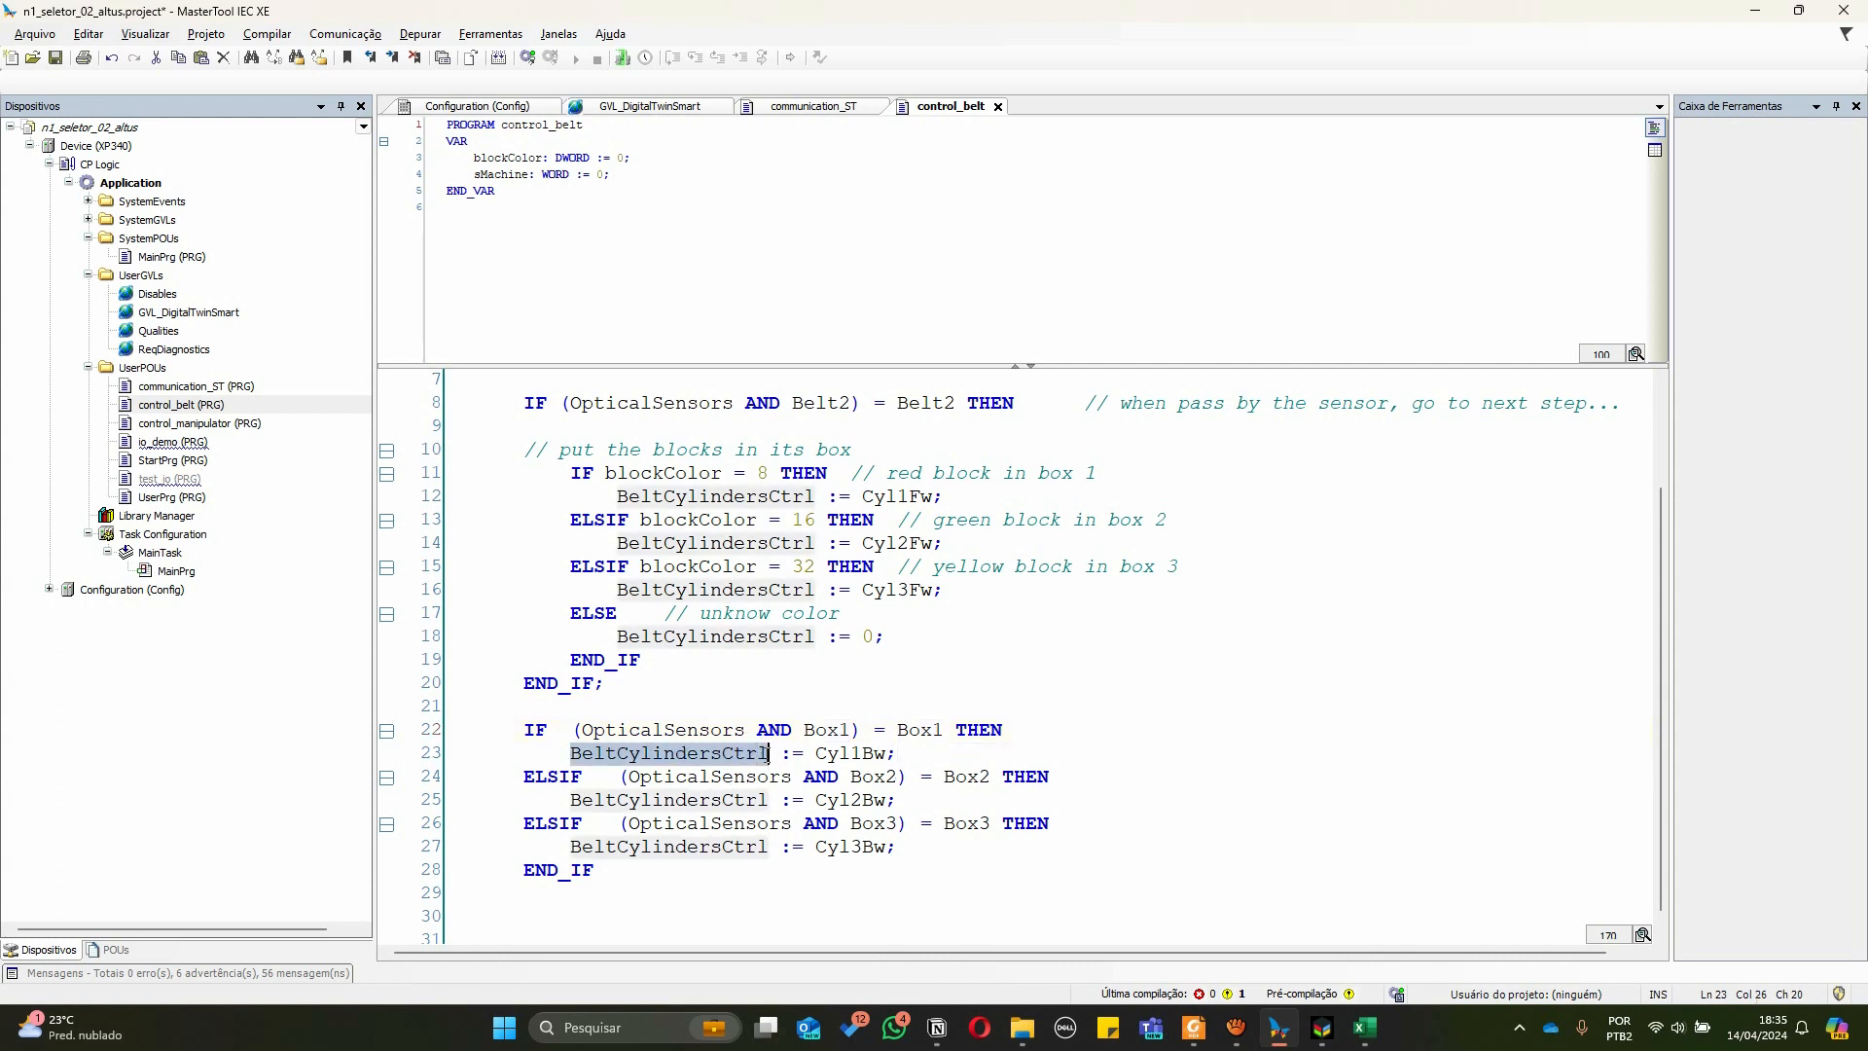
pyautogui.doubleClick(869, 754)
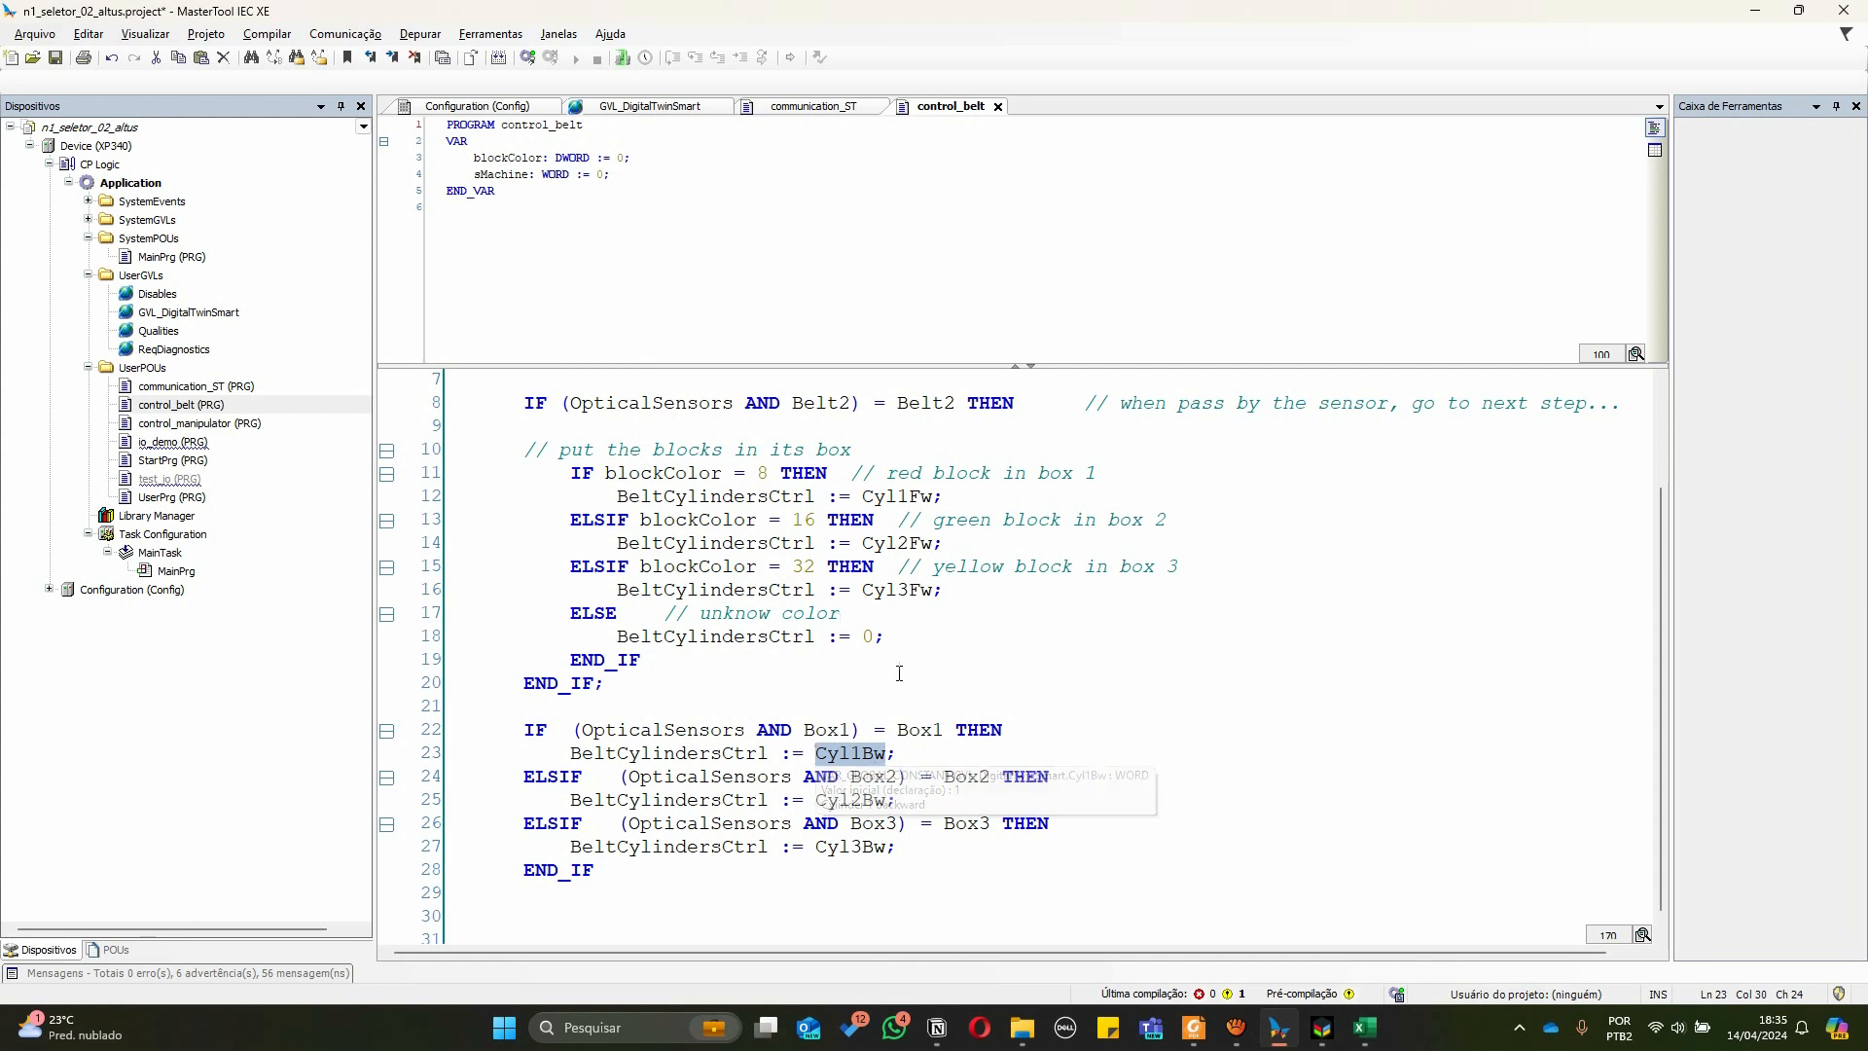
pyautogui.click(875, 755)
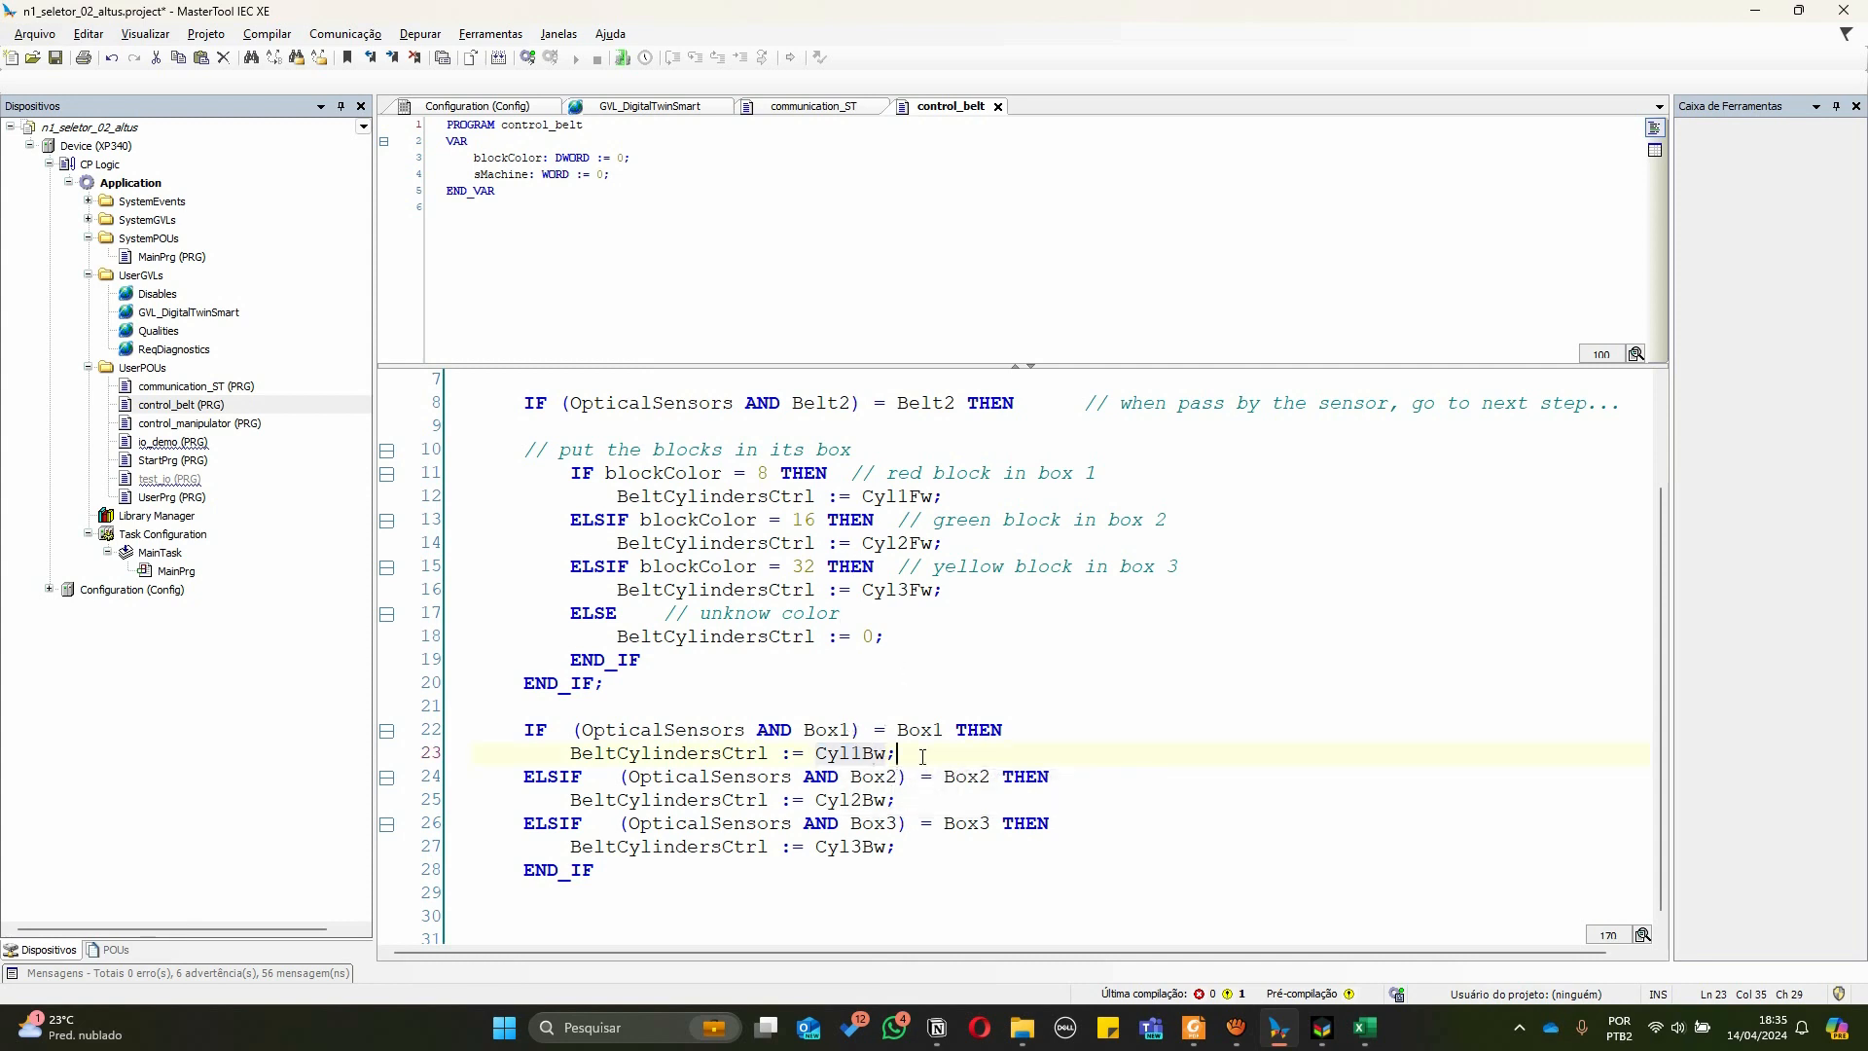
pyautogui.click(921, 756)
pyautogui.click(676, 755)
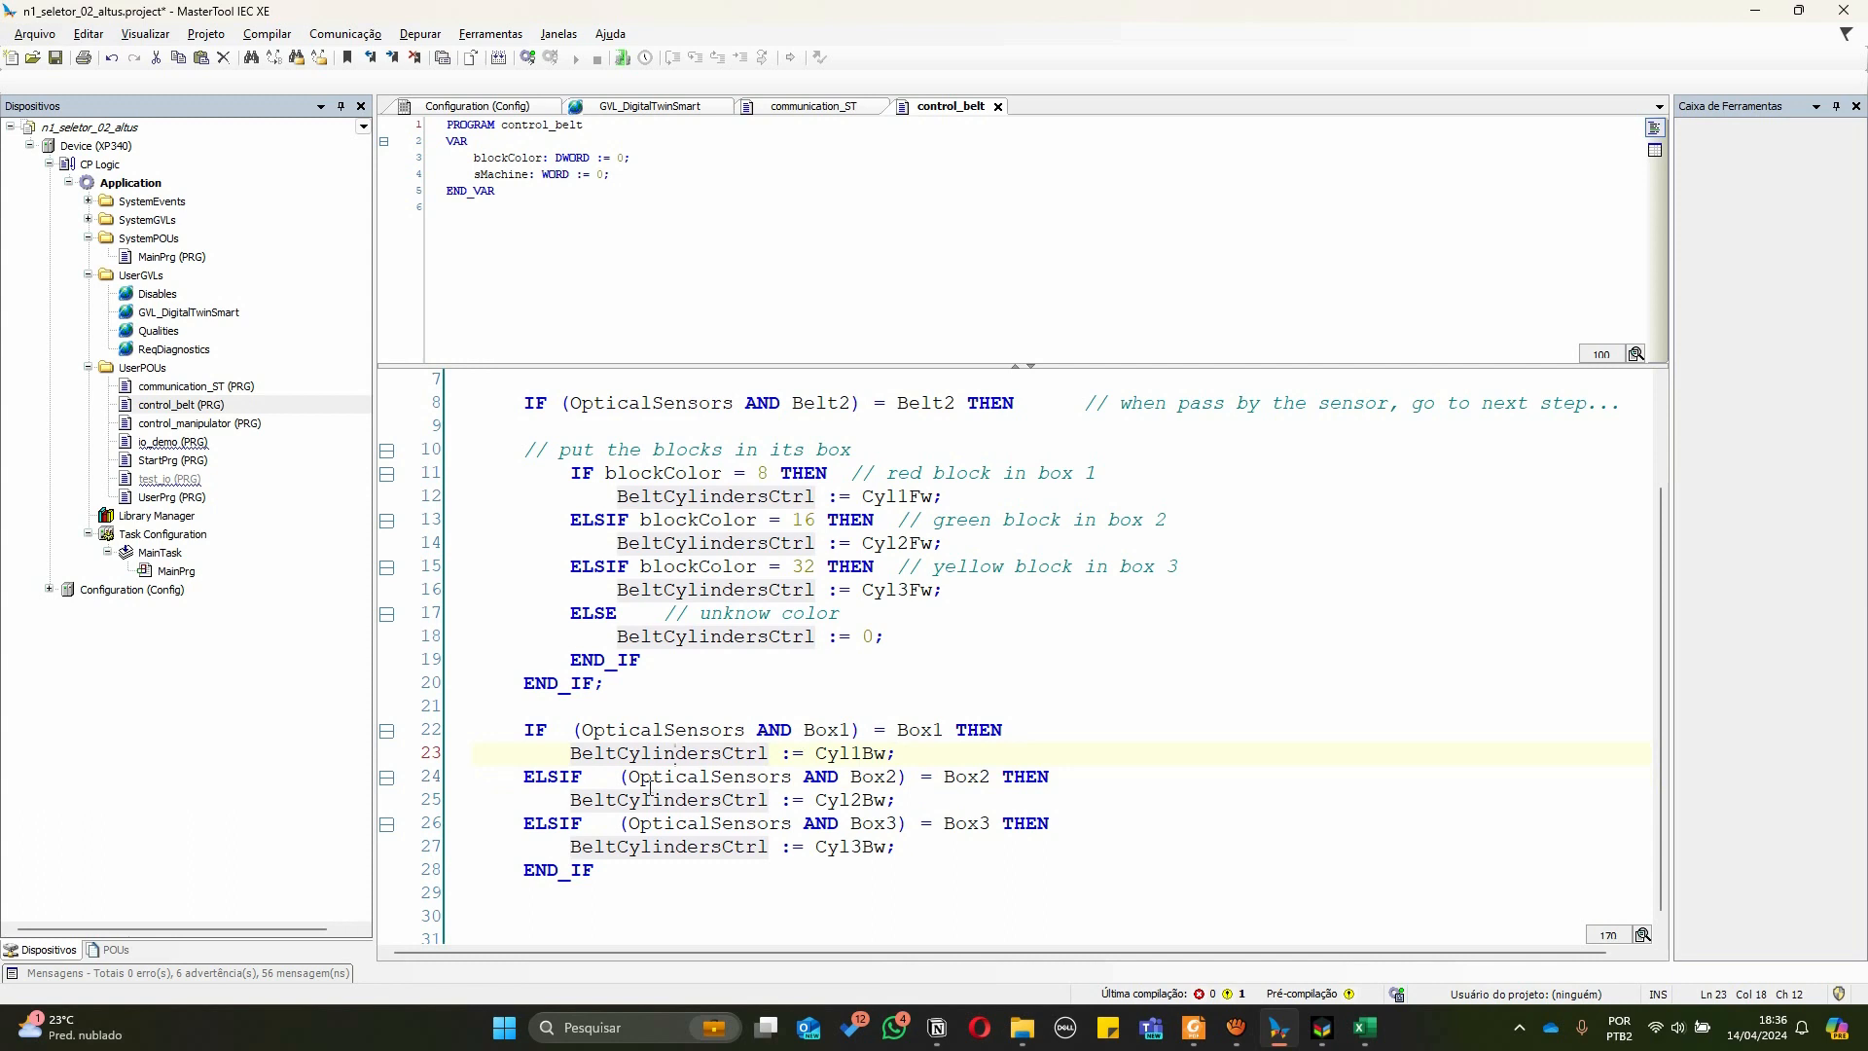
pyautogui.doubleClick(854, 779)
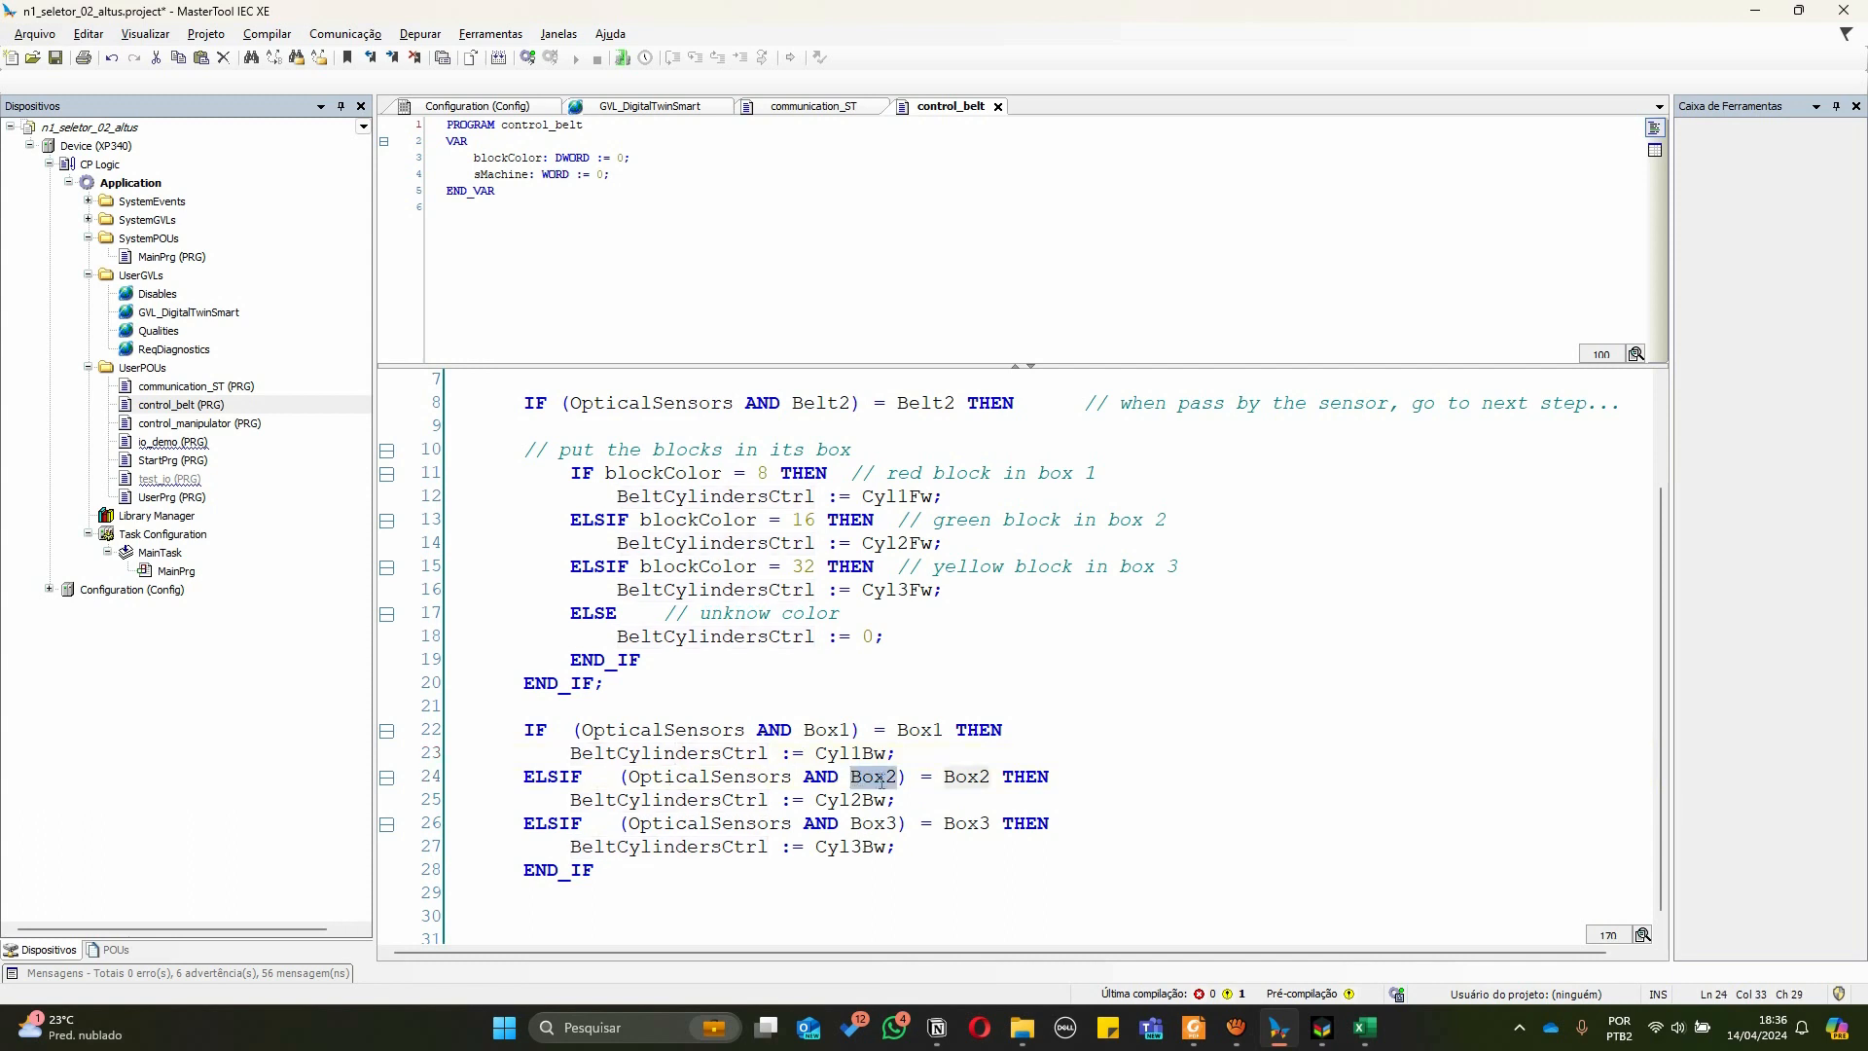
# Inspect the Box2 constant's declaration and the Box3 condition and cylinder assignment in control_belt
pyautogui.moveTo(882, 786)
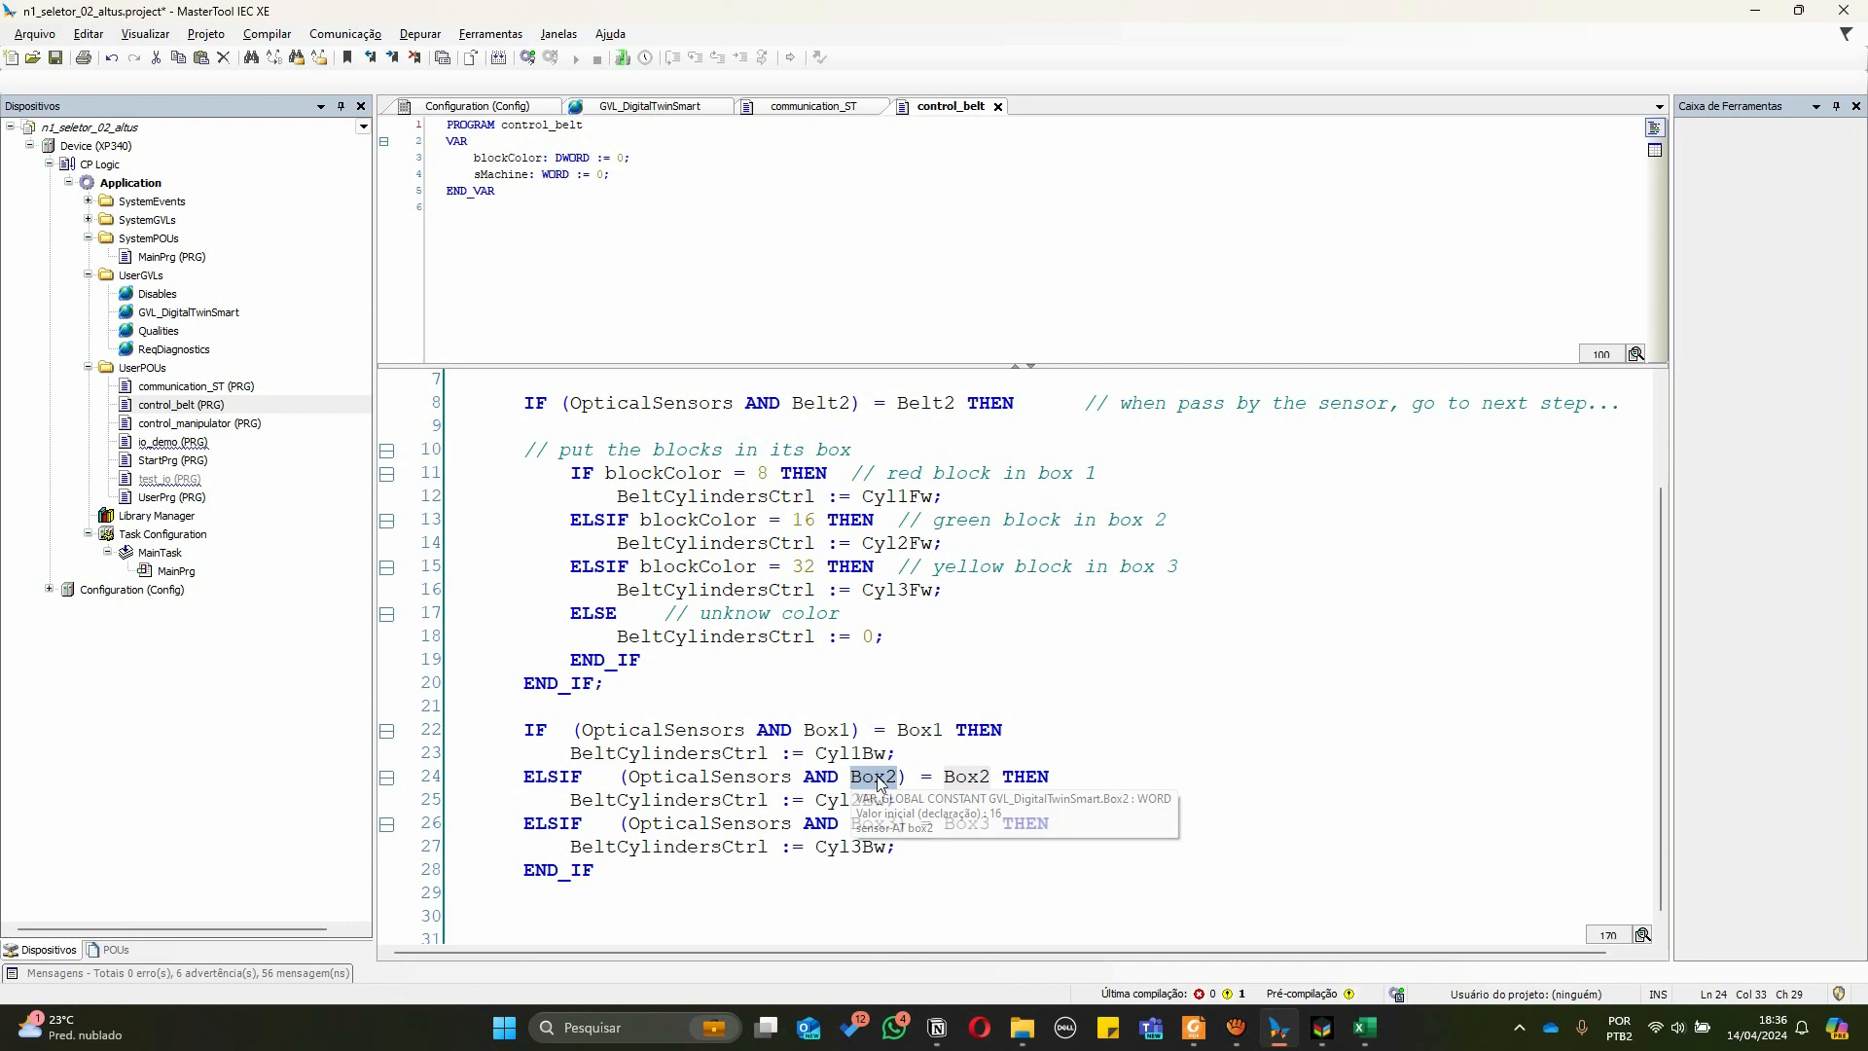
pyautogui.doubleClick(849, 800)
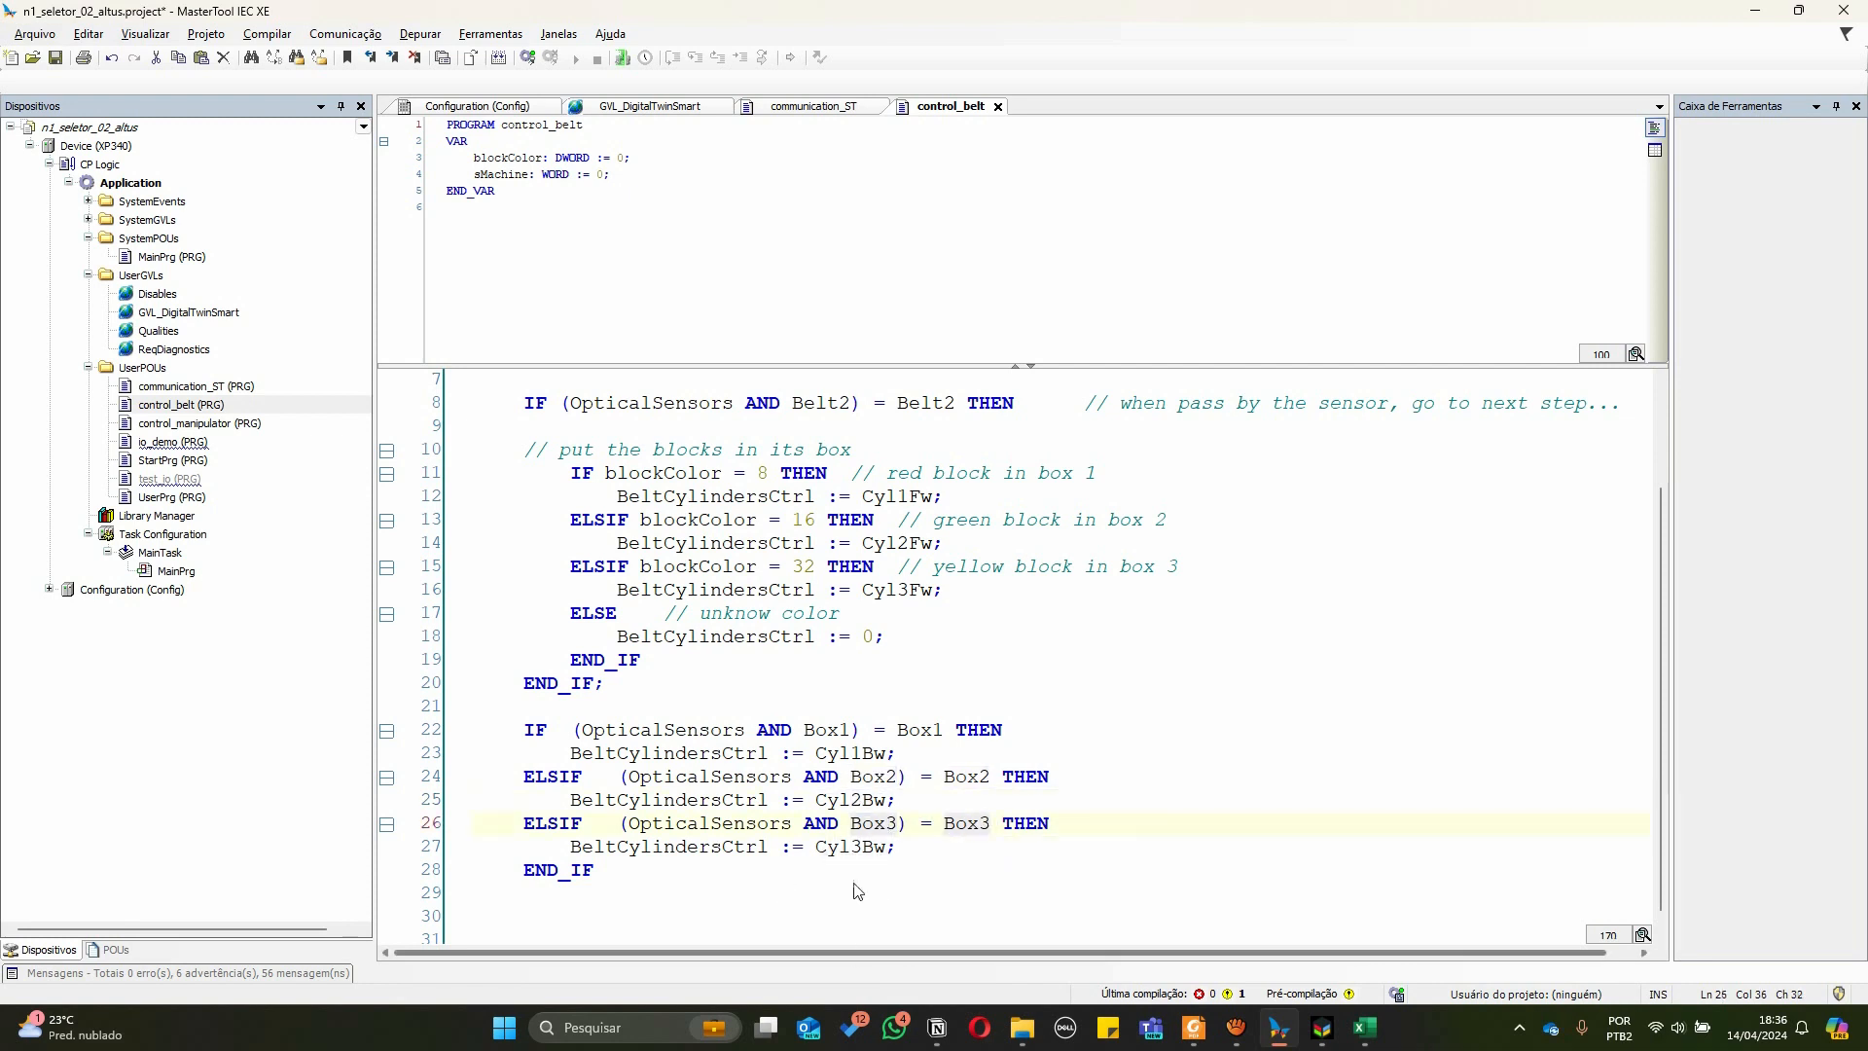
pyautogui.doubleClick(852, 846)
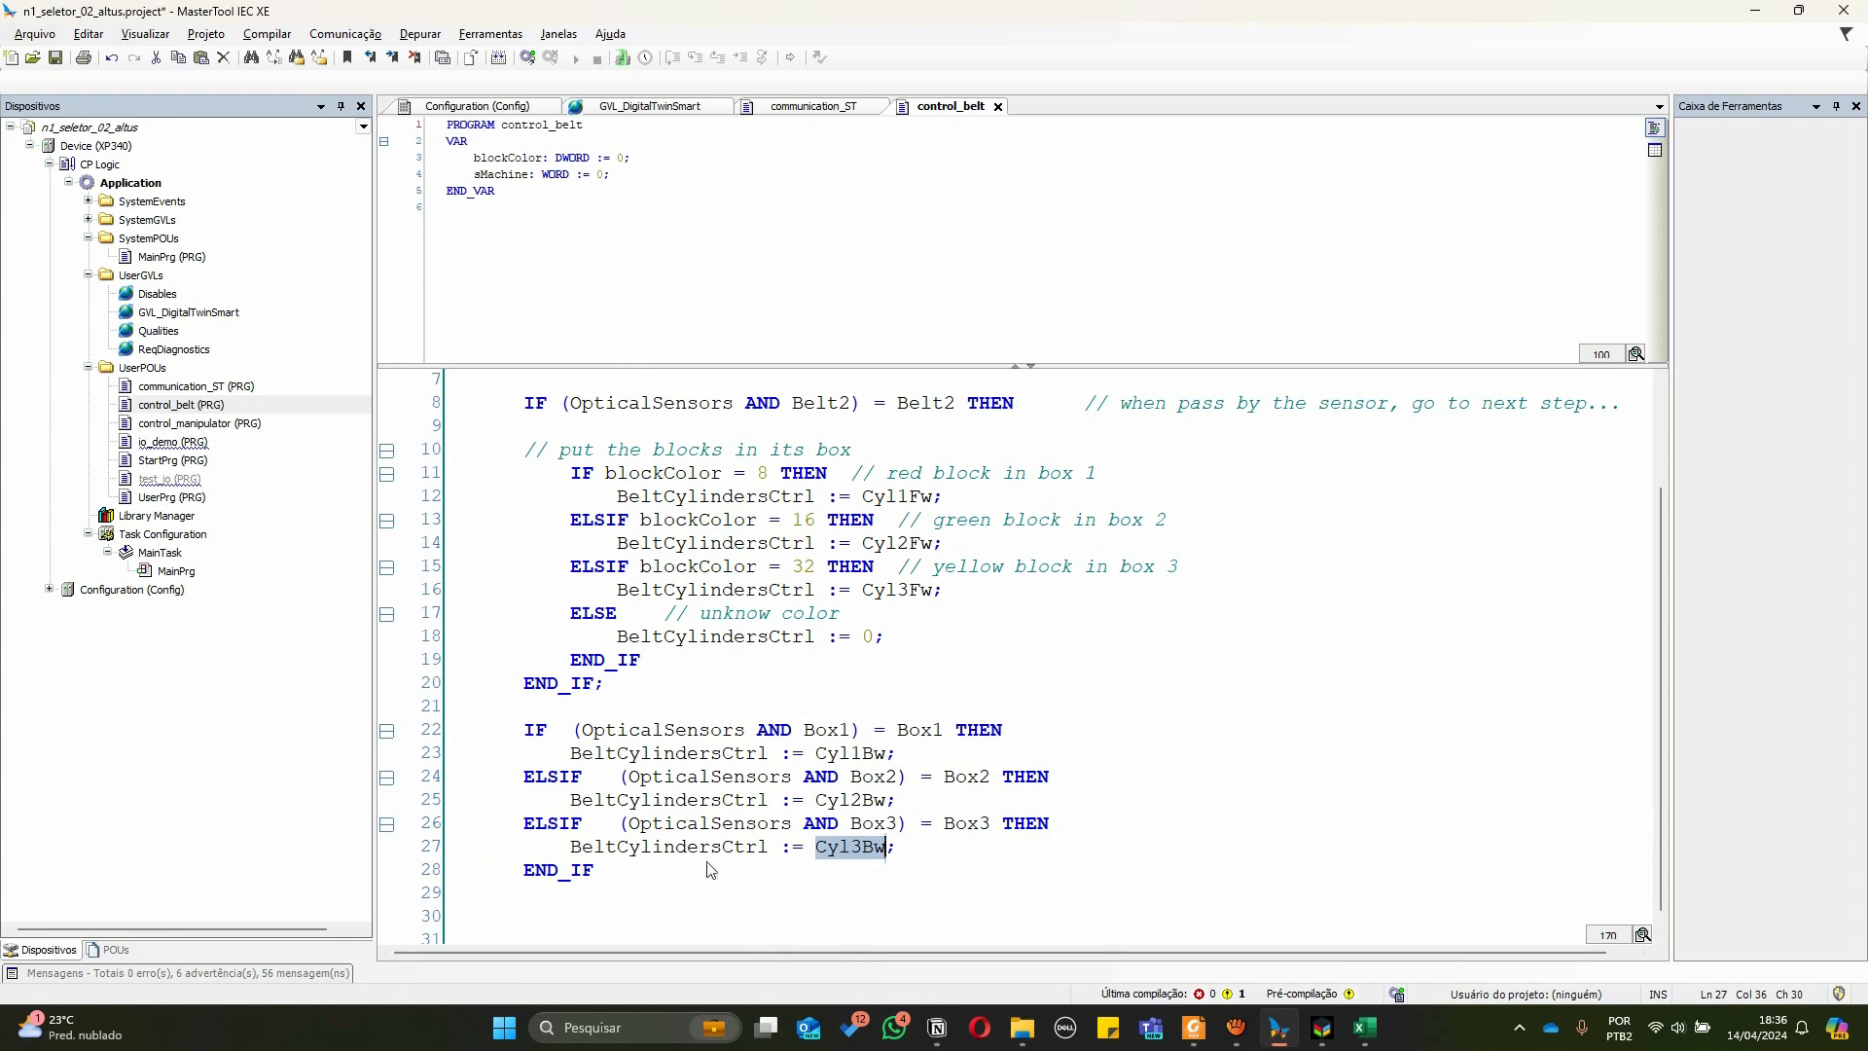
pyautogui.click(690, 690)
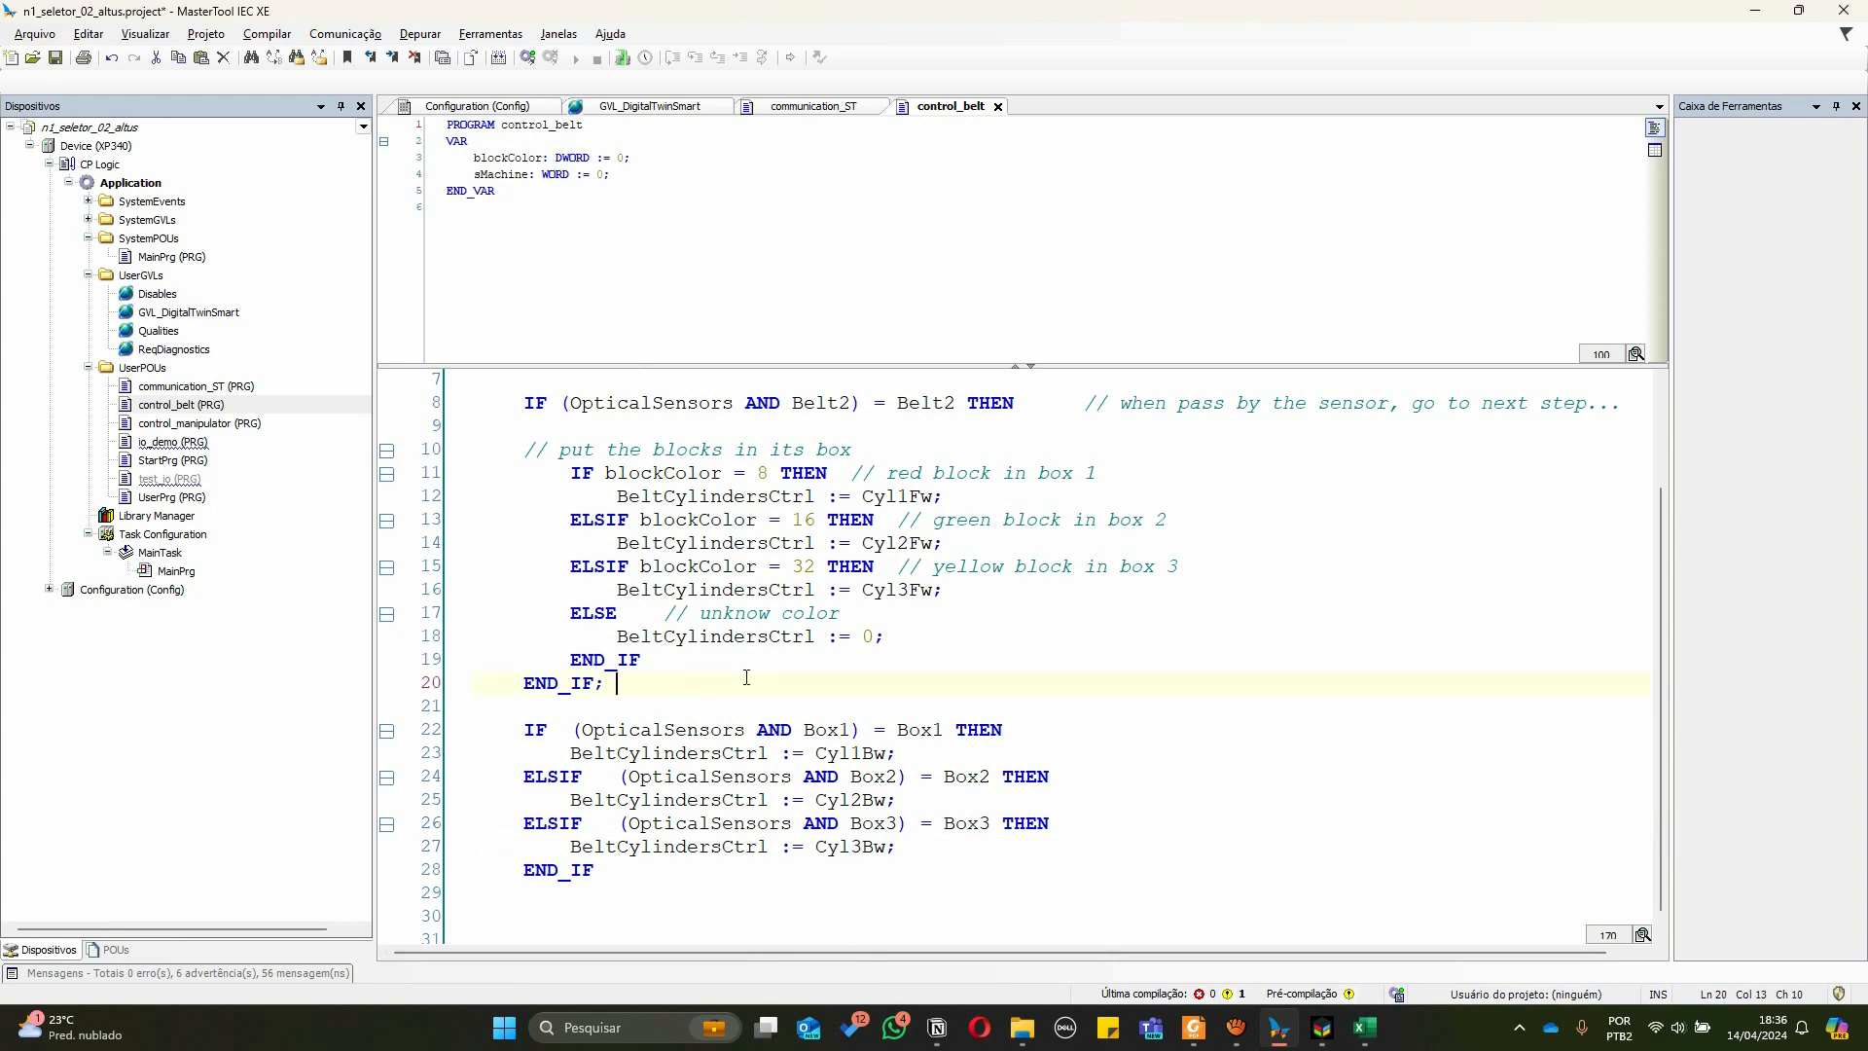
pyautogui.scroll(2, 746, 677)
pyautogui.scroll(-2, 747, 677)
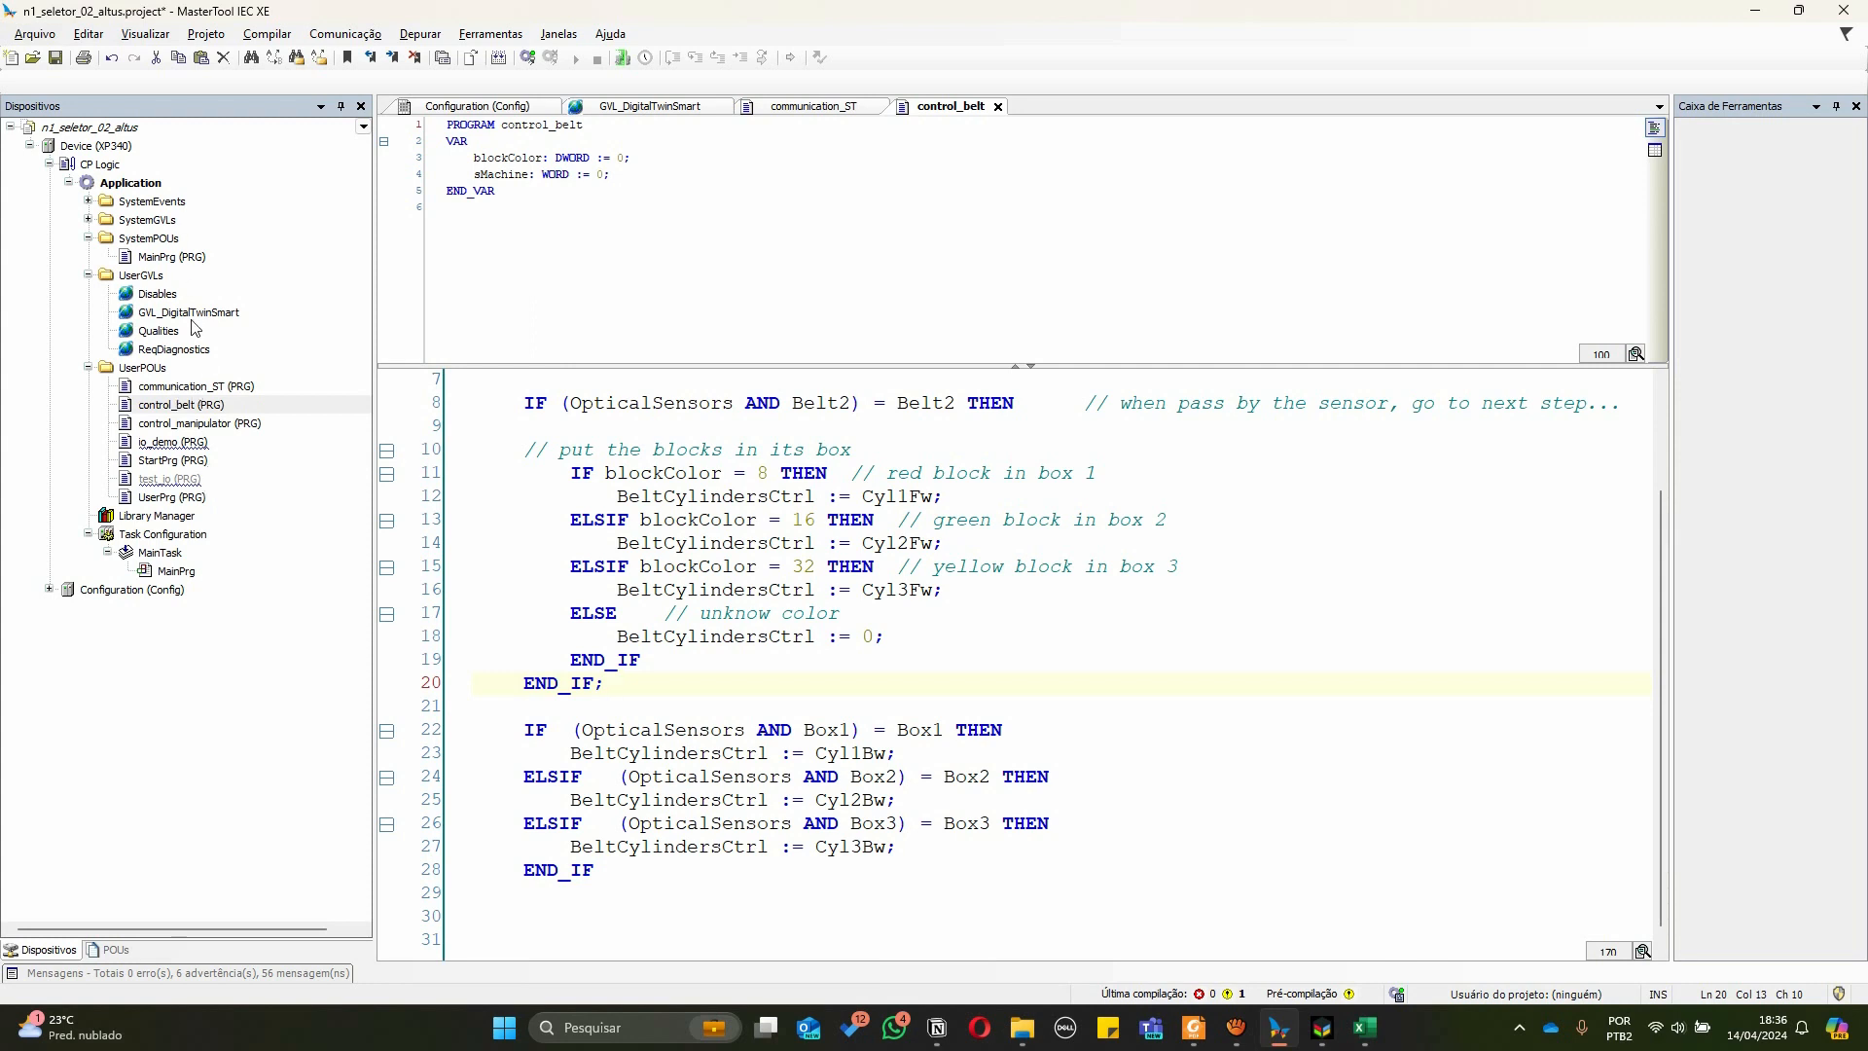
# Review the communication_ST channel mapping and the GVL_DigitalTwinSmart constant declarations
pyautogui.click(776, 109)
pyautogui.click(717, 589)
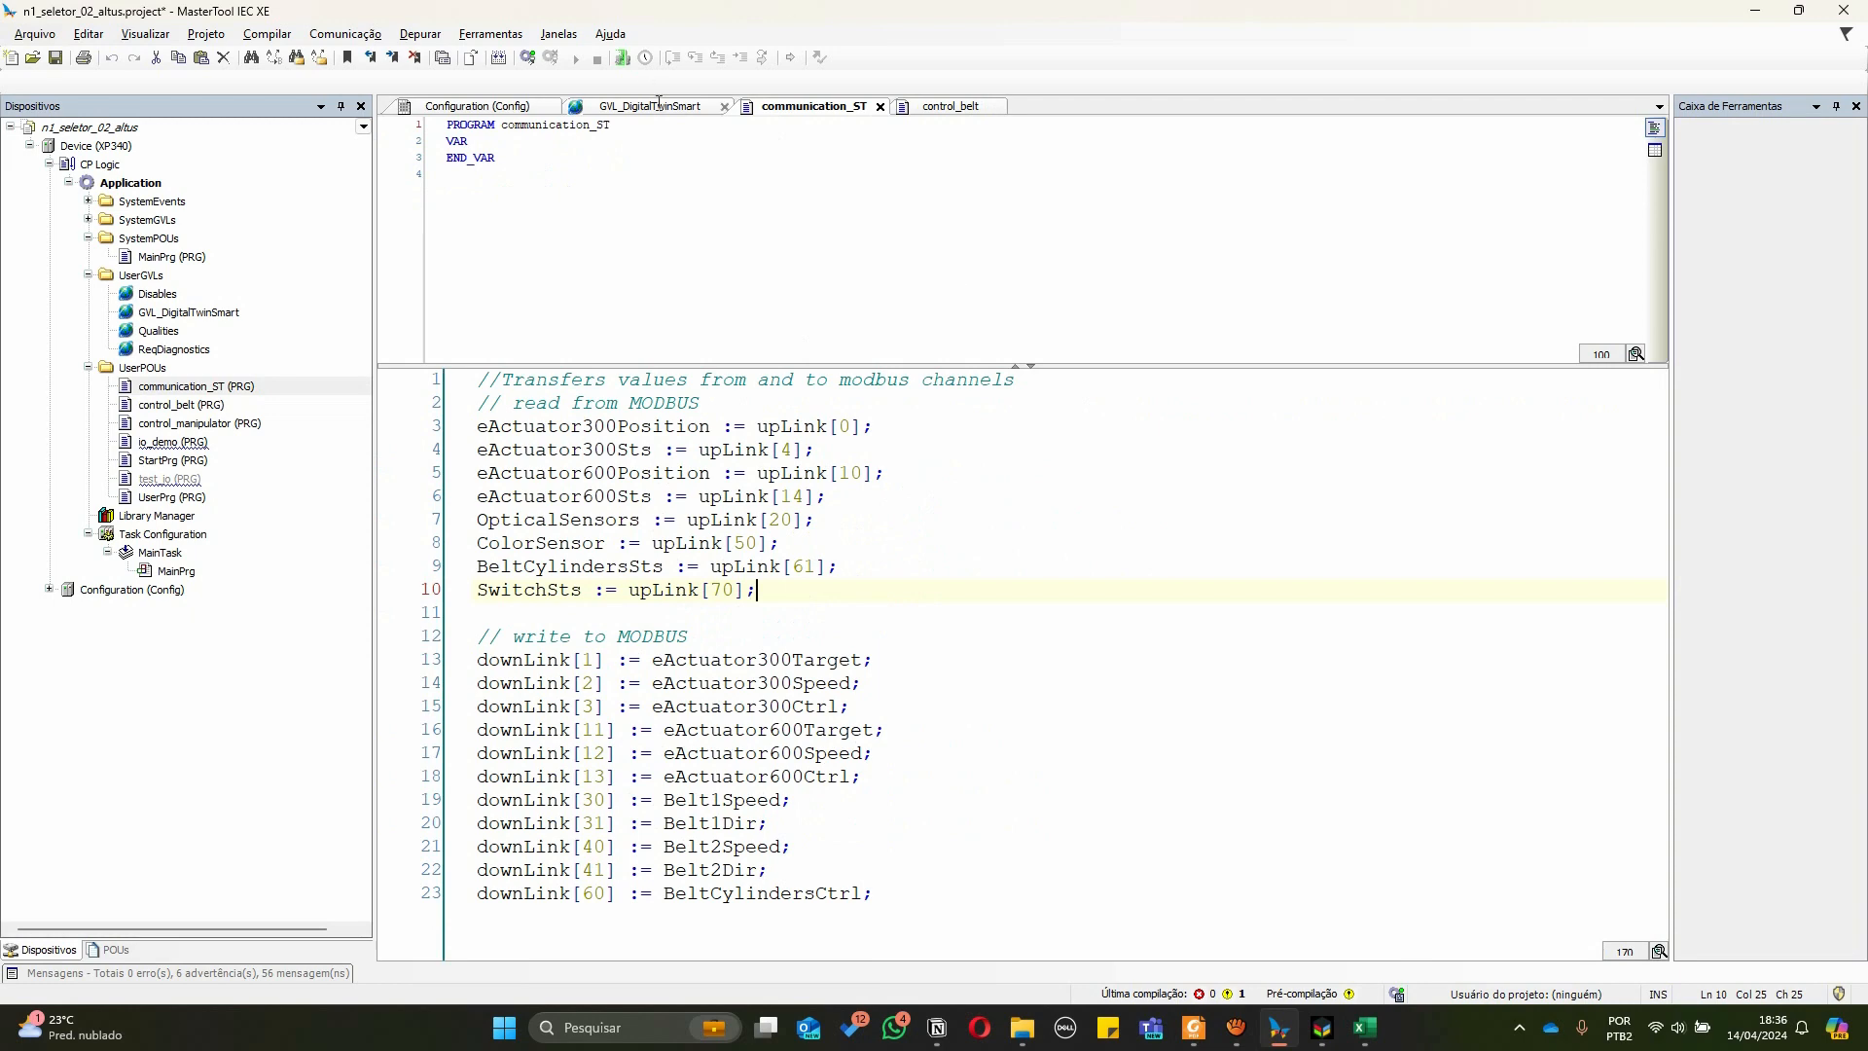
pyautogui.click(659, 105)
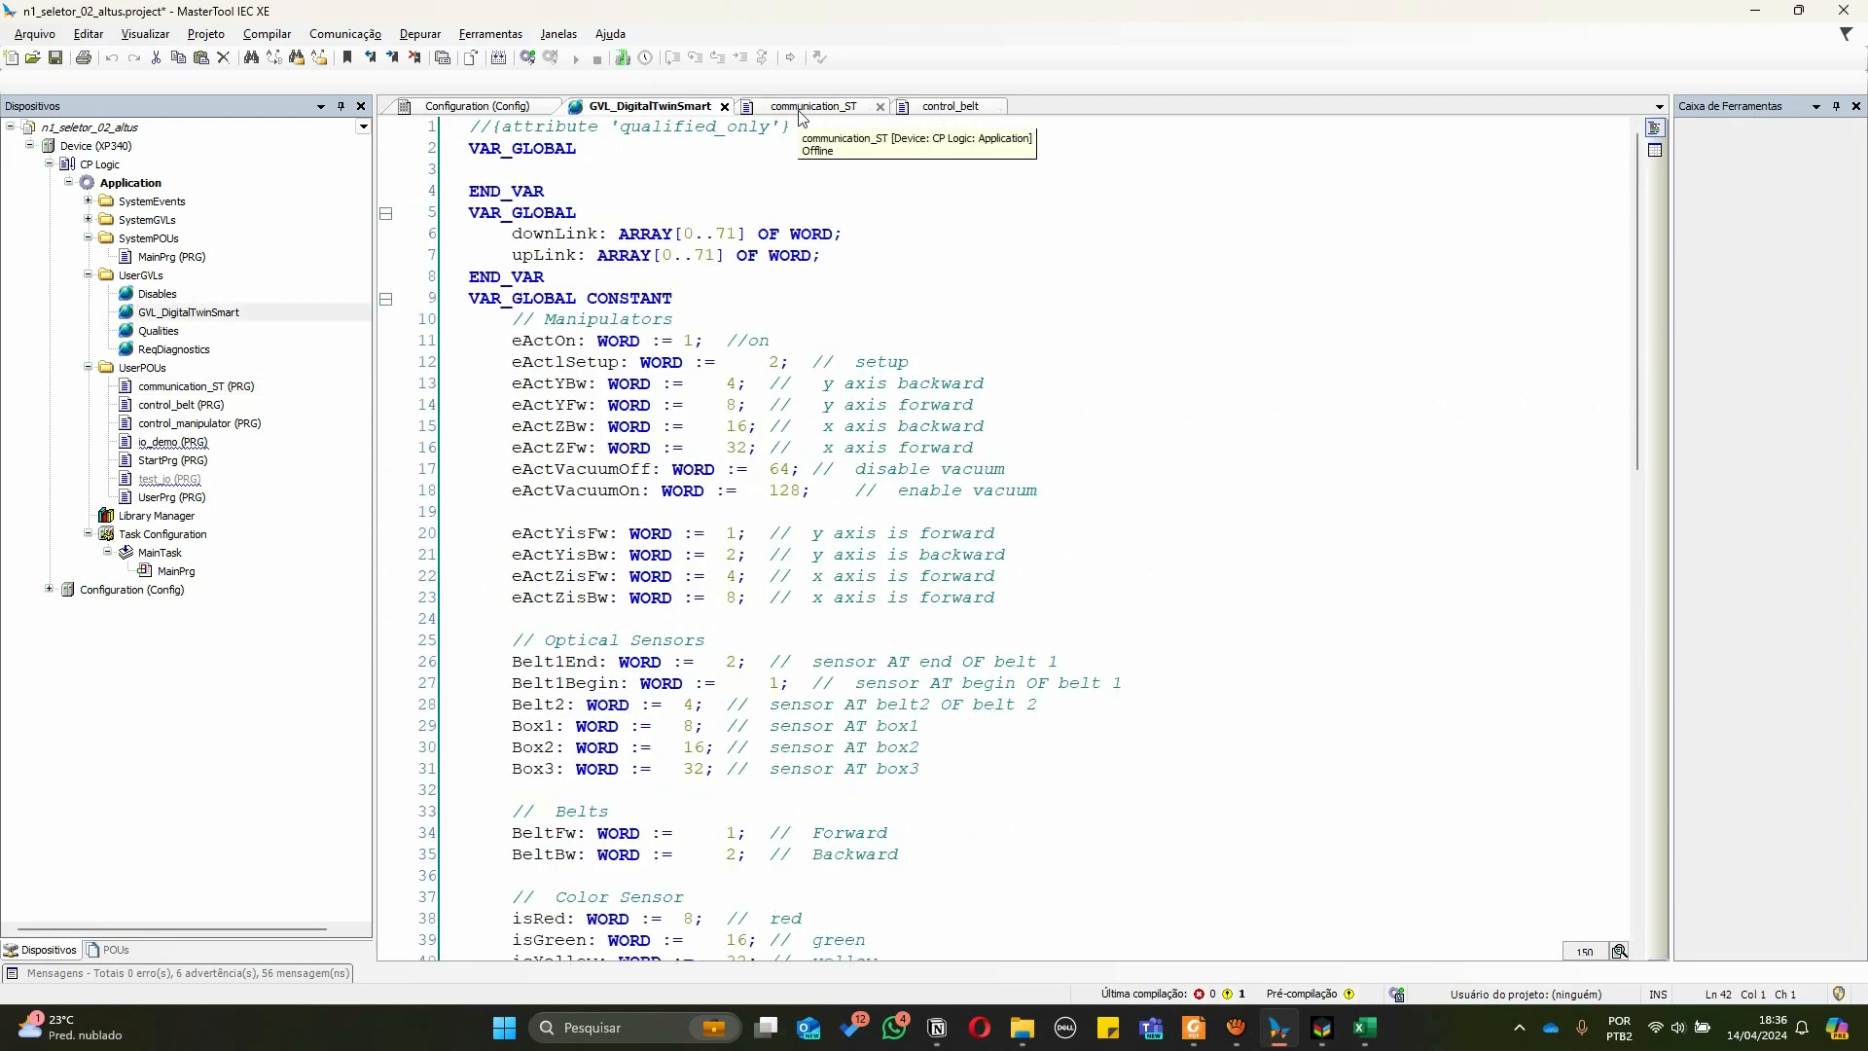
# Switch to the SMART 4.0 simulator and create a new piece on the belt
pyautogui.hotkey('alt', 'Tab')
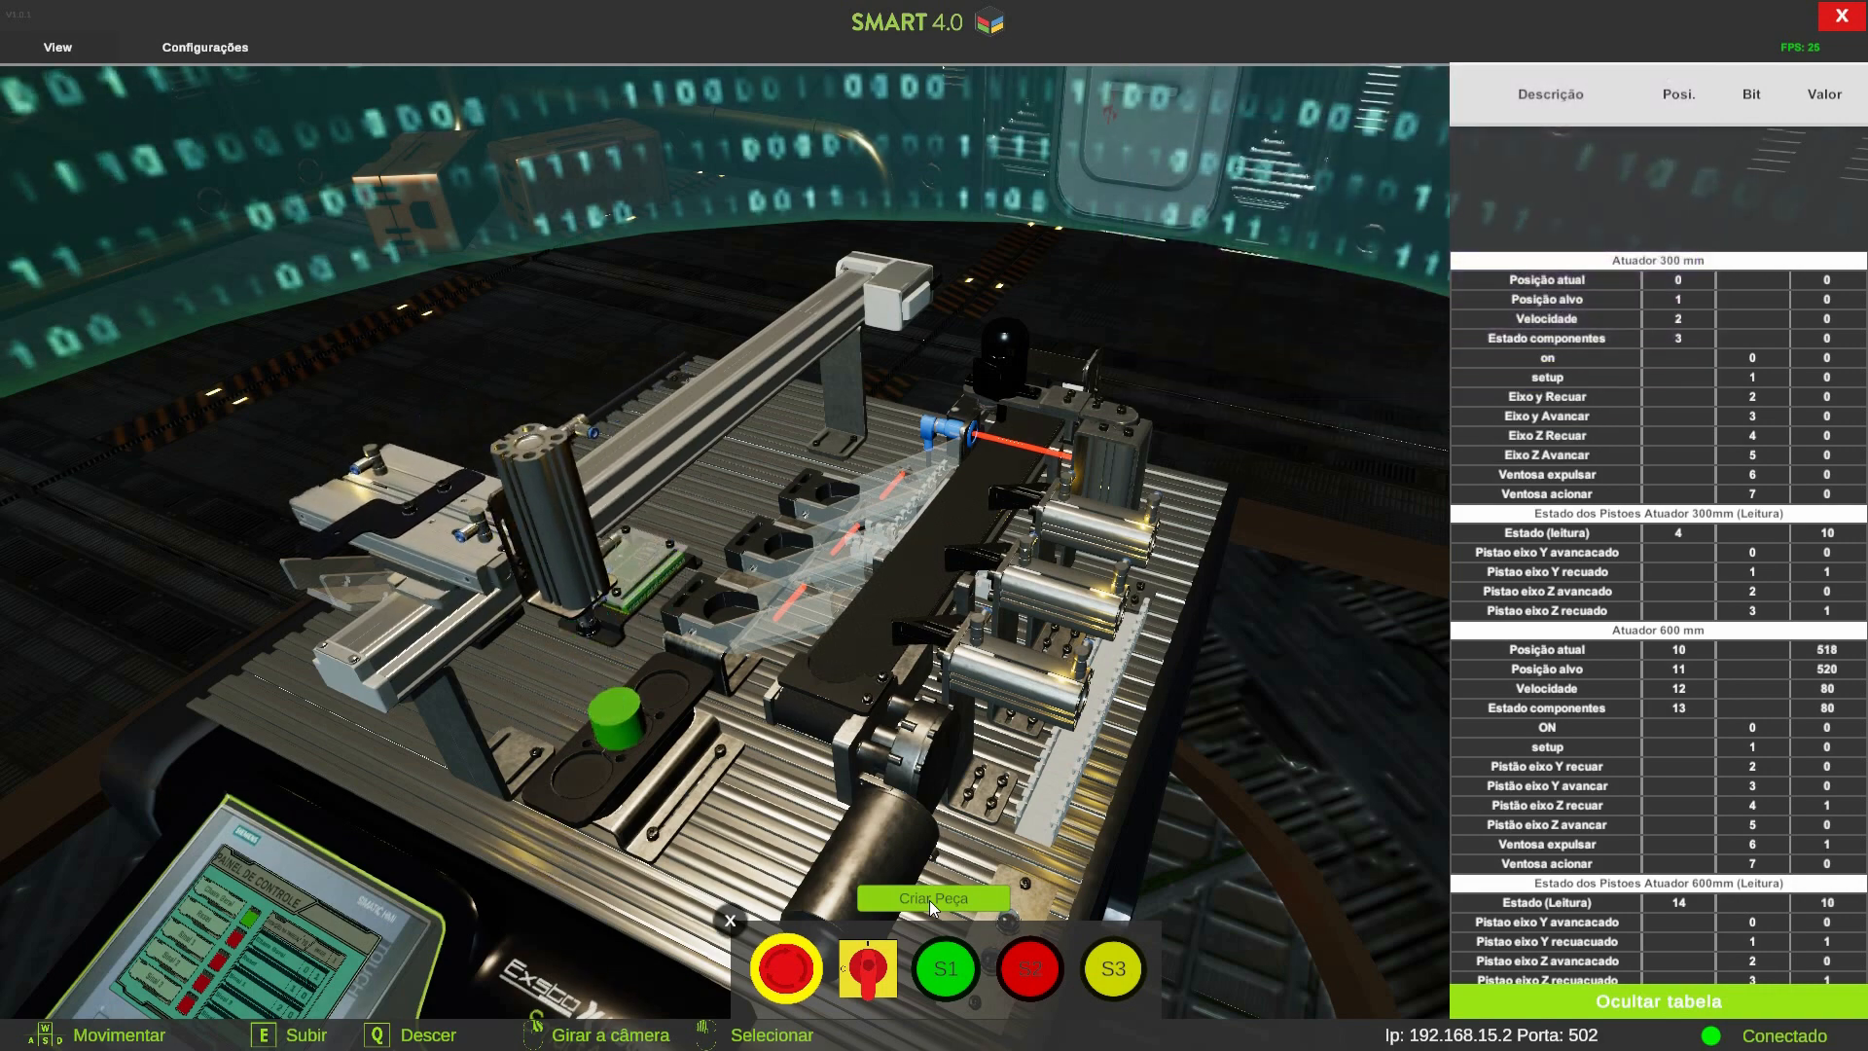
pyautogui.click(930, 901)
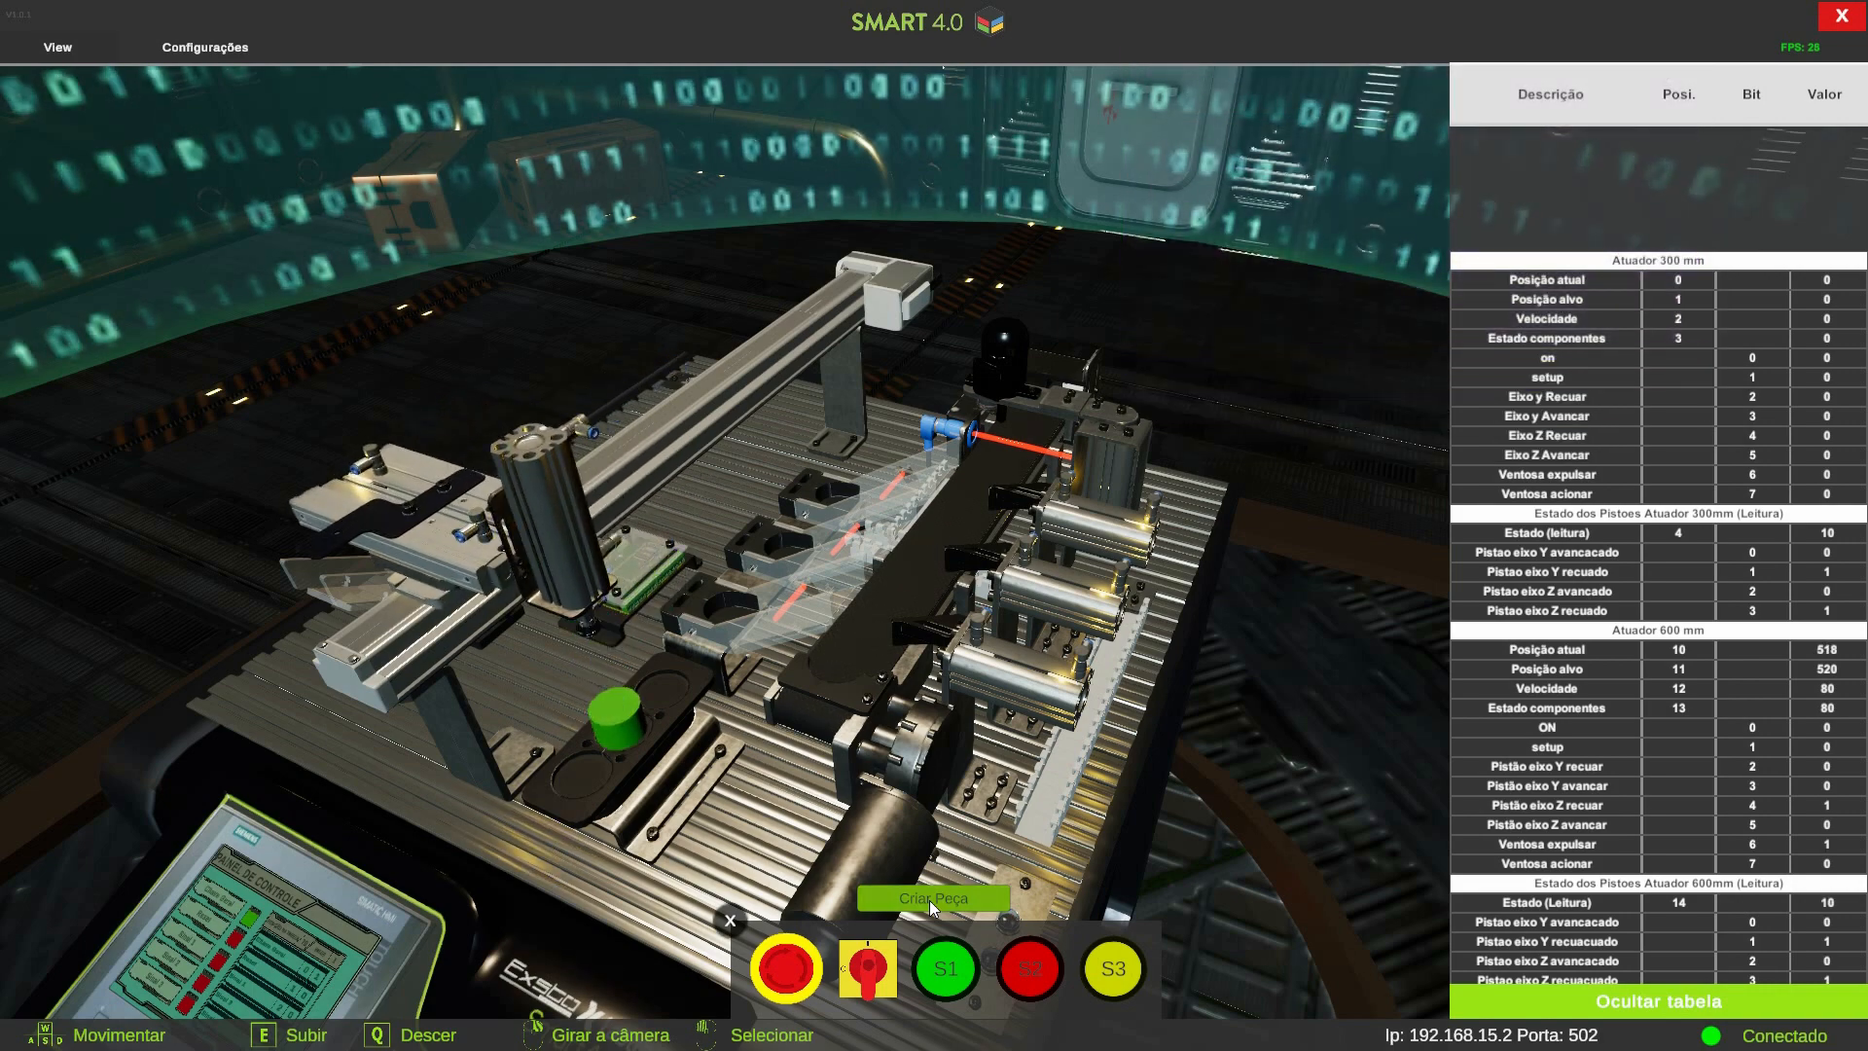